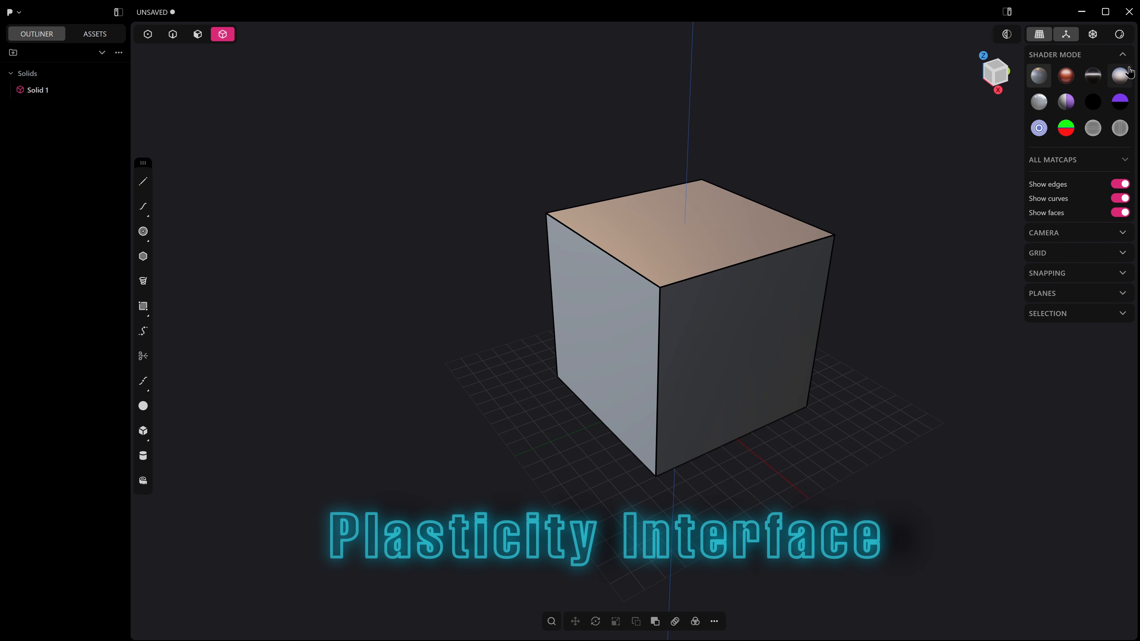
# Step: Collapse the shader mode settings and check the navigation settings and preset in the preferences
pyautogui.click(1123, 56)
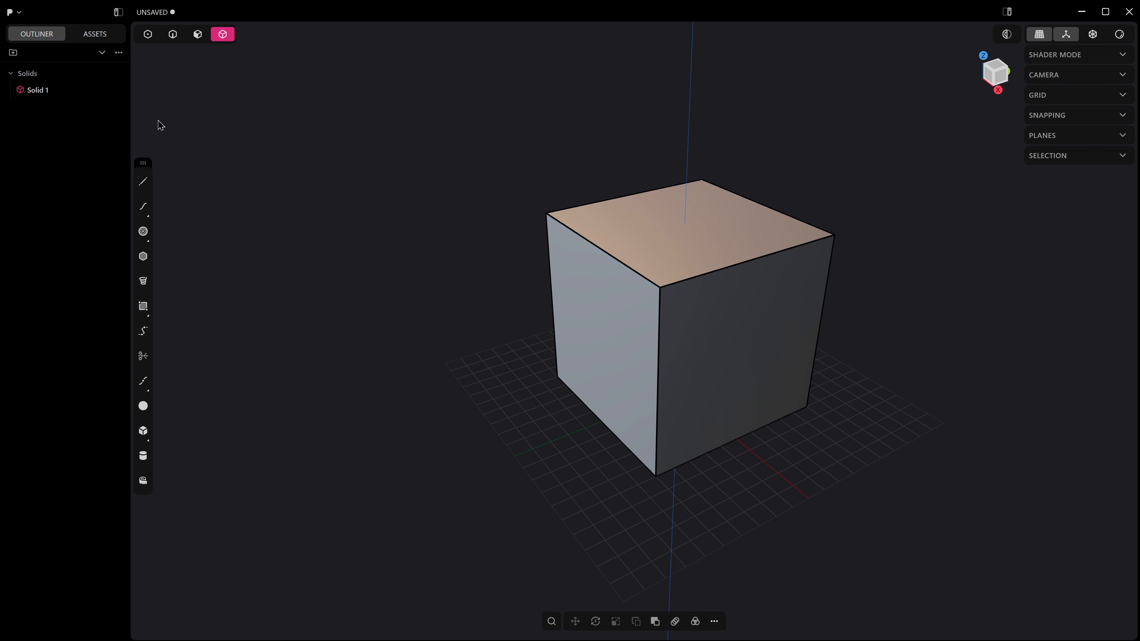
pyautogui.click(17, 13)
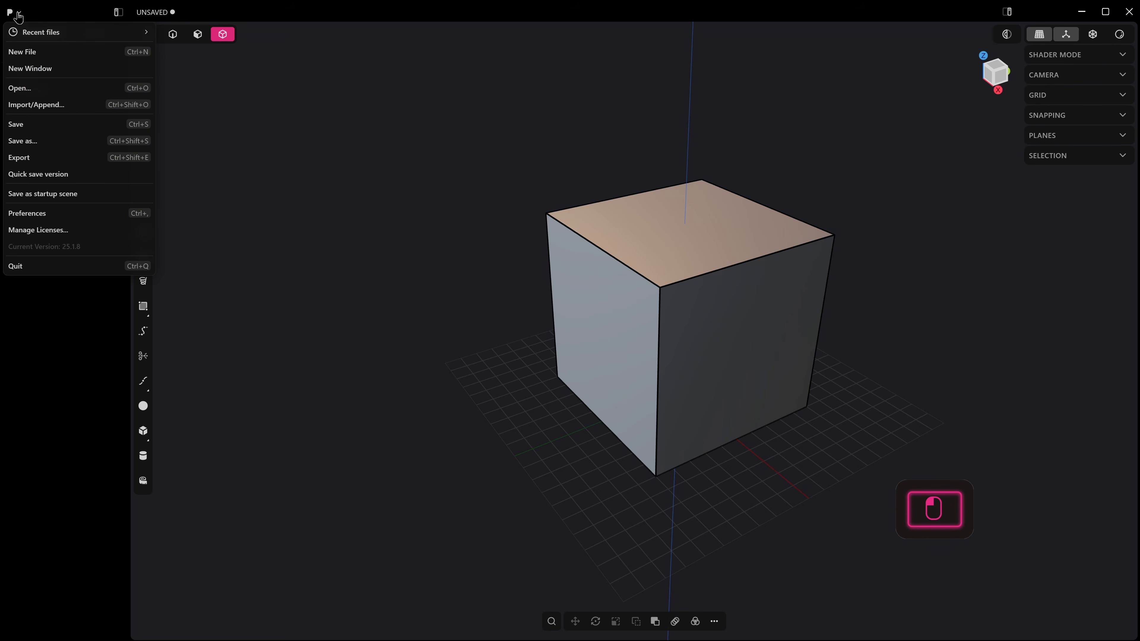
pyautogui.click(79, 215)
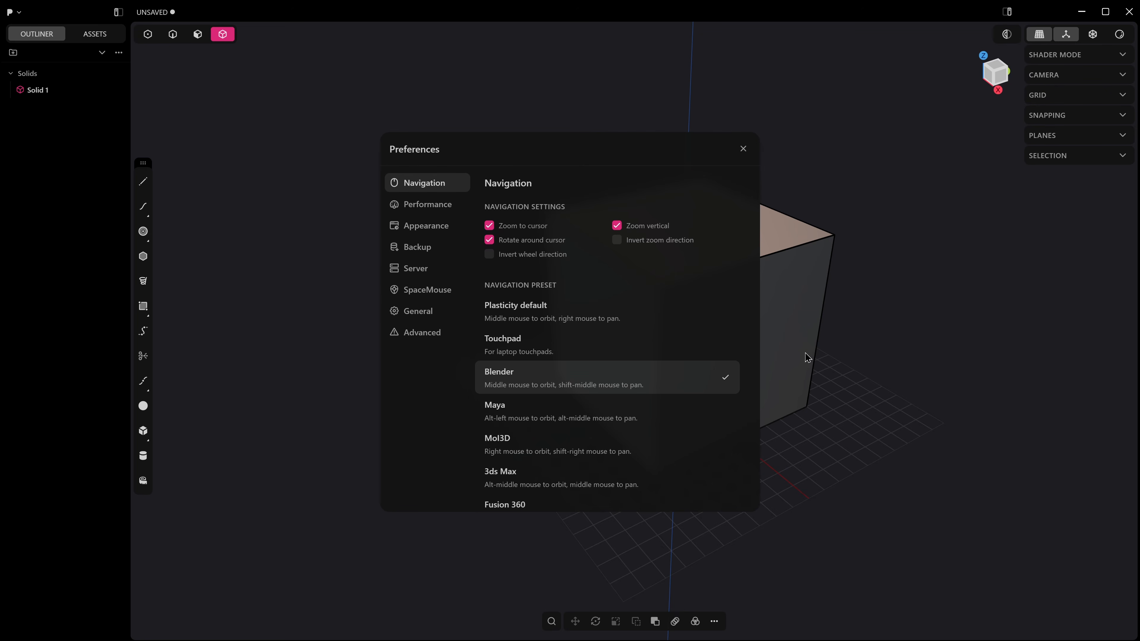
pyautogui.click(849, 293)
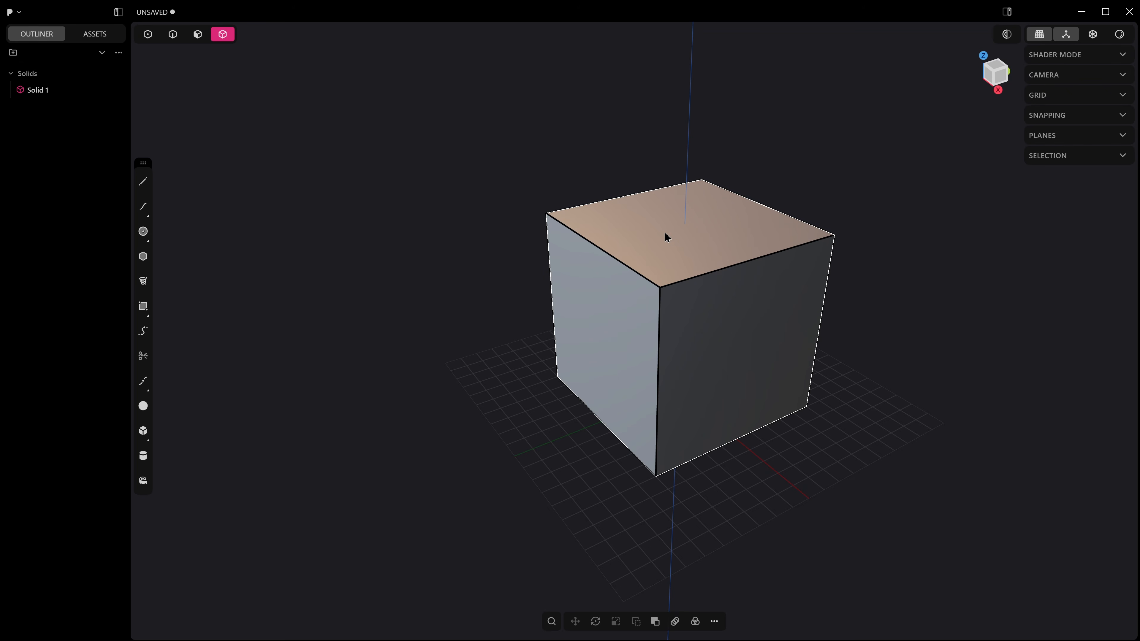
# Step: Examine the cube from several angles and distances by orbiting, panning and zooming
pyautogui.moveTo(668, 252)
pyautogui.mouseDown(button='middle')
pyautogui.moveTo(776, 250)
pyautogui.moveTo(621, 250)
pyautogui.moveTo(712, 258)
pyautogui.moveTo(680, 257)
pyautogui.mouseUp(button='middle')
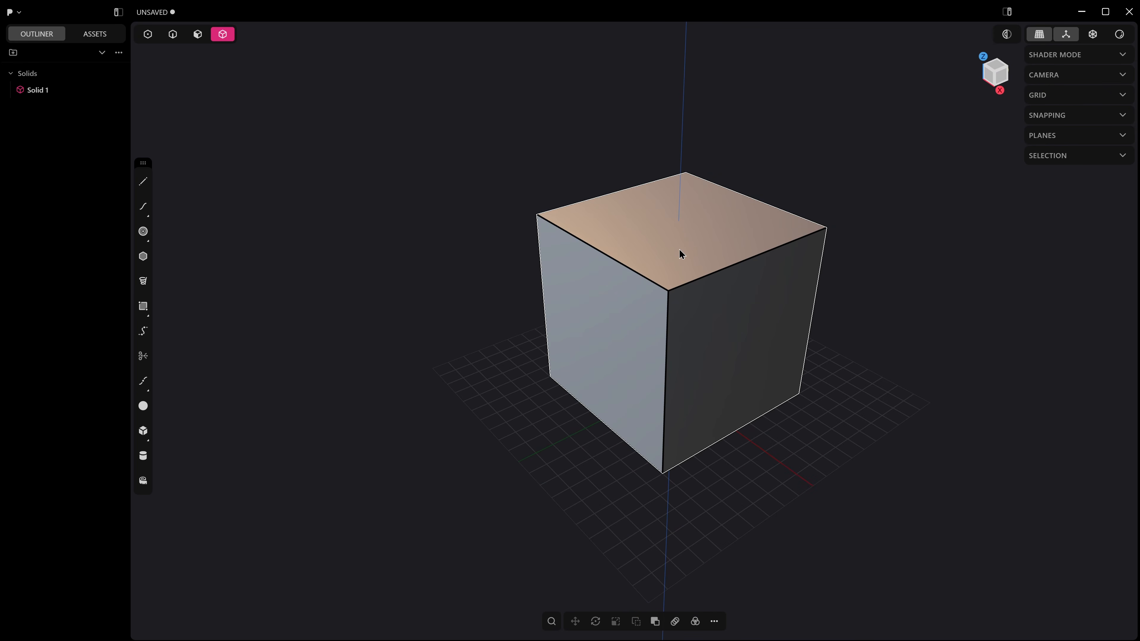
pyautogui.moveTo(668, 251)
pyautogui.keyDown('shift'); pyautogui.mouseDown(button='middle')
pyautogui.moveTo(844, 244)
pyautogui.moveTo(466, 240)
pyautogui.moveTo(818, 245)
pyautogui.moveTo(663, 245)
pyautogui.moveTo(682, 295)
pyautogui.moveTo(643, 177)
pyautogui.moveTo(661, 247)
pyautogui.mouseUp(button='middle'); pyautogui.keyUp('shift')
pyautogui.scroll(-2, 664, 236)
pyautogui.scroll(2, 666, 234)
pyautogui.scroll(-2, 667, 234)
pyautogui.scroll(2, 667, 234)
pyautogui.scroll(-1, 647, 226)
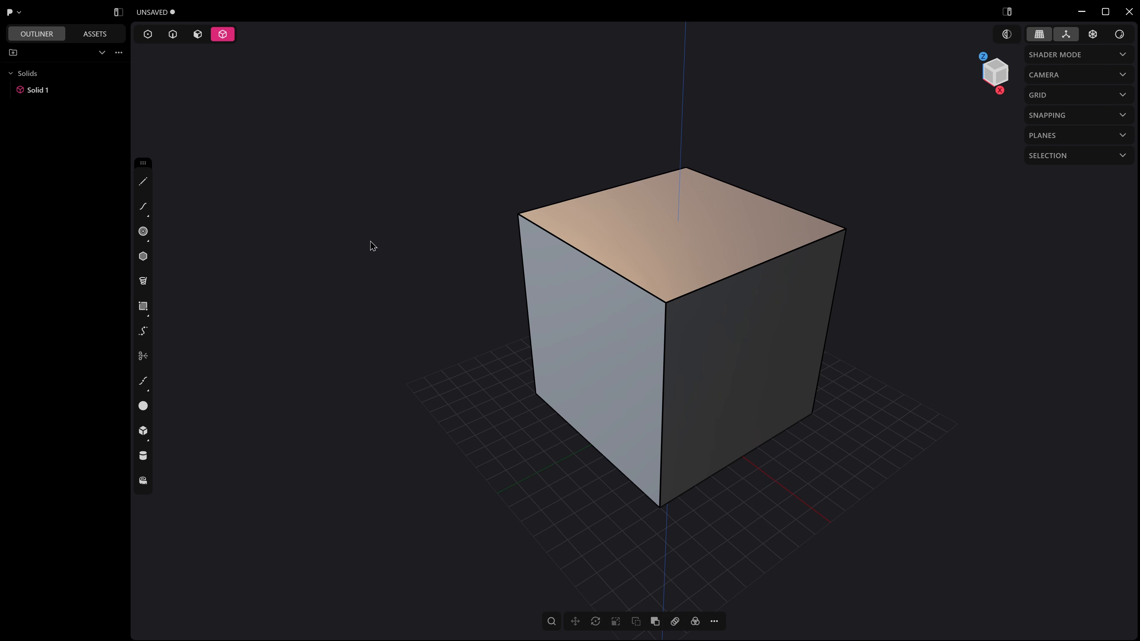
pyautogui.moveTo(372, 247)
pyautogui.mouseDown(button='middle')
pyautogui.moveTo(396, 245)
pyautogui.moveTo(351, 246)
pyautogui.mouseUp(button='middle')
pyautogui.moveTo(283, 172); pyautogui.dragTo(339, 170, button='middle')
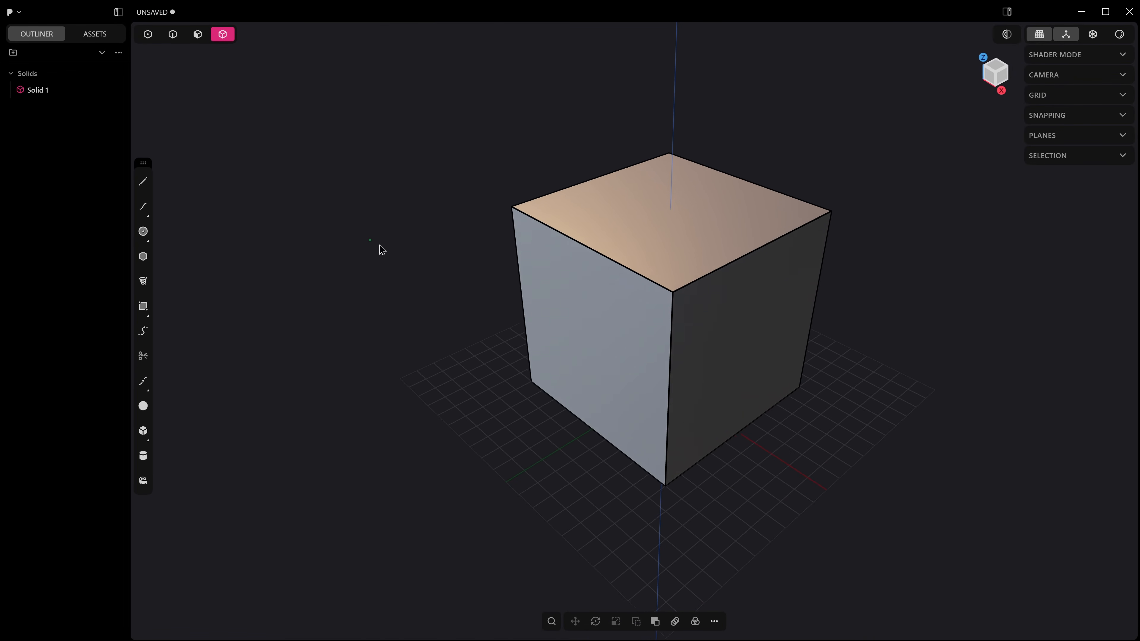
pyautogui.moveTo(383, 250)
pyautogui.mouseDown(button='middle')
pyautogui.moveTo(354, 250)
pyautogui.moveTo(382, 252)
pyautogui.mouseUp(button='middle')
pyautogui.moveTo(608, 235); pyautogui.dragTo(657, 247, button='middle')
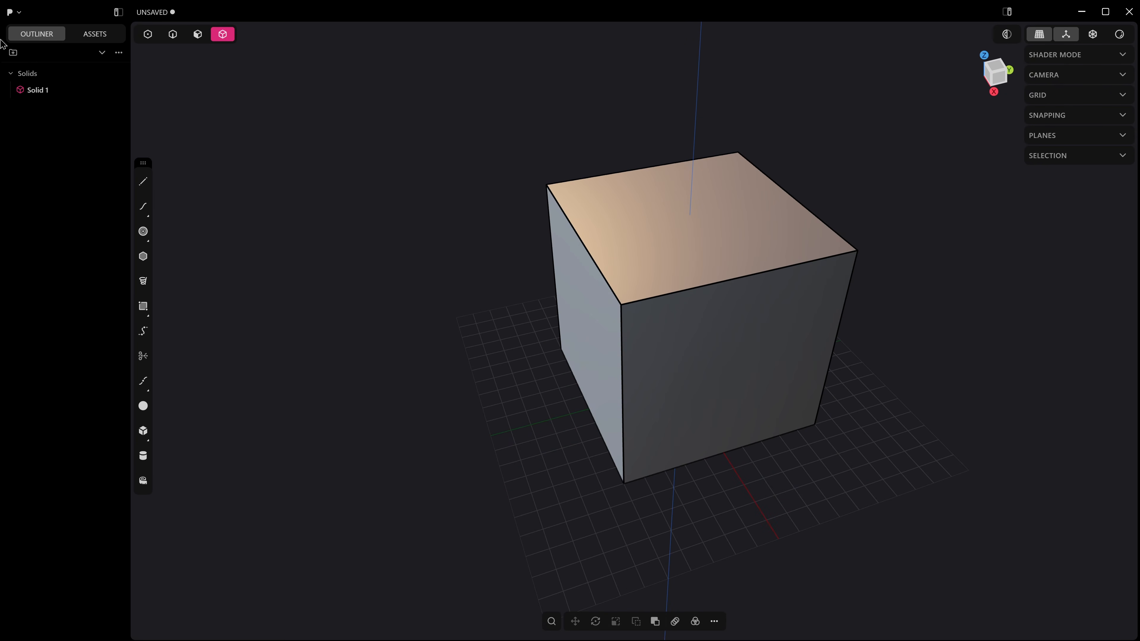
# Step: Review the Appearance preferences, from the accent and supporting colors down to the UI spacing and zoom factor
pyautogui.click(13, 12)
pyautogui.click(53, 221)
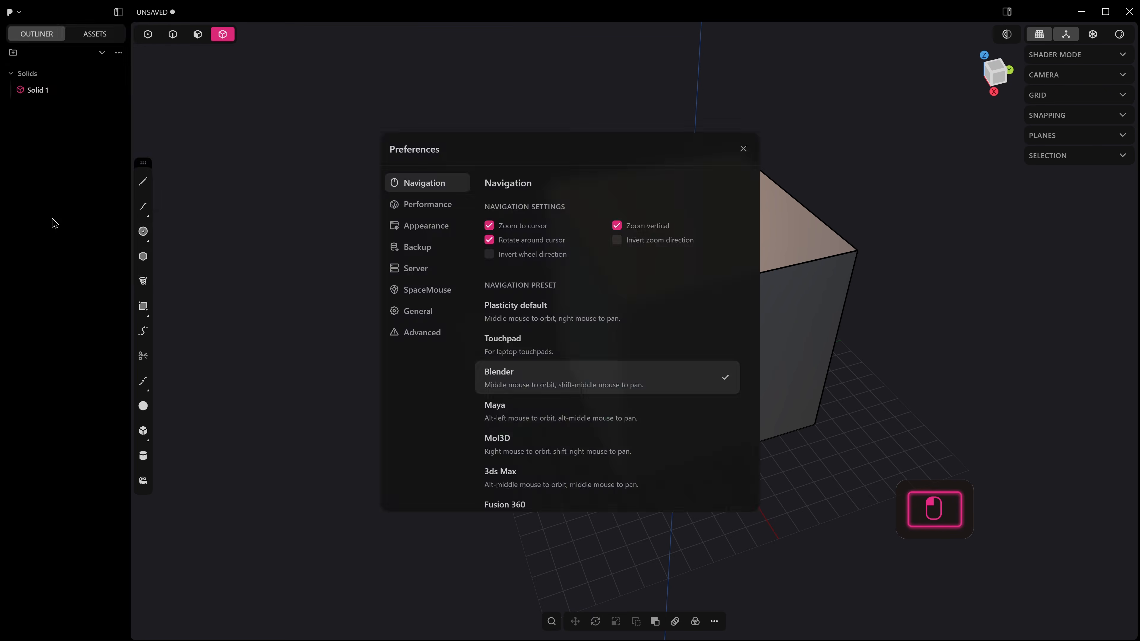
pyautogui.click(430, 227)
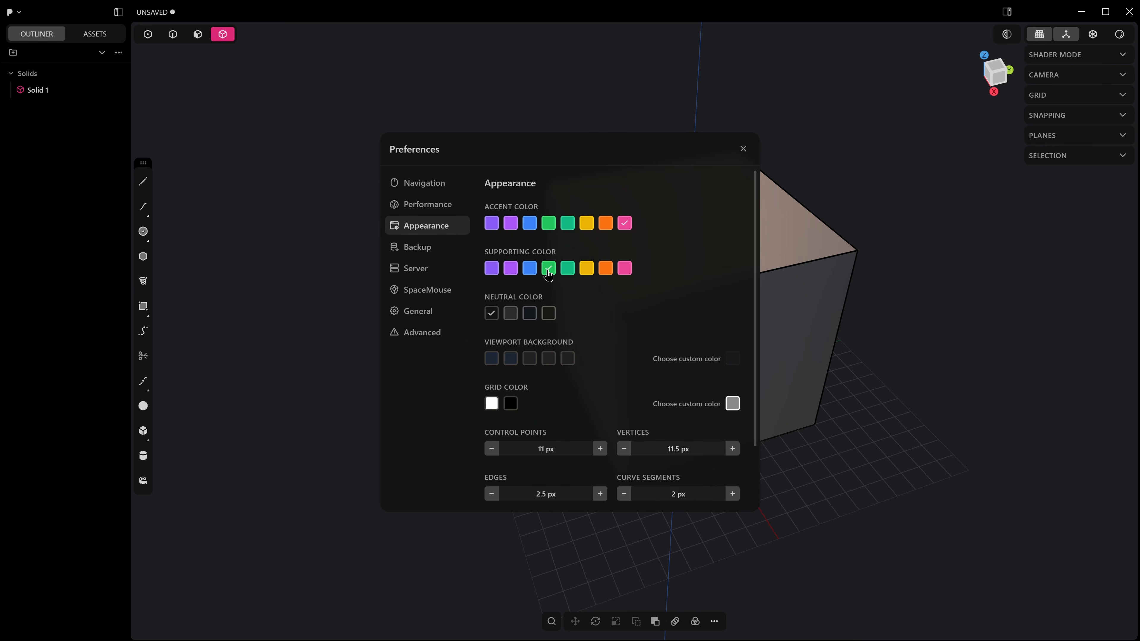
pyautogui.scroll(-3, 548, 274)
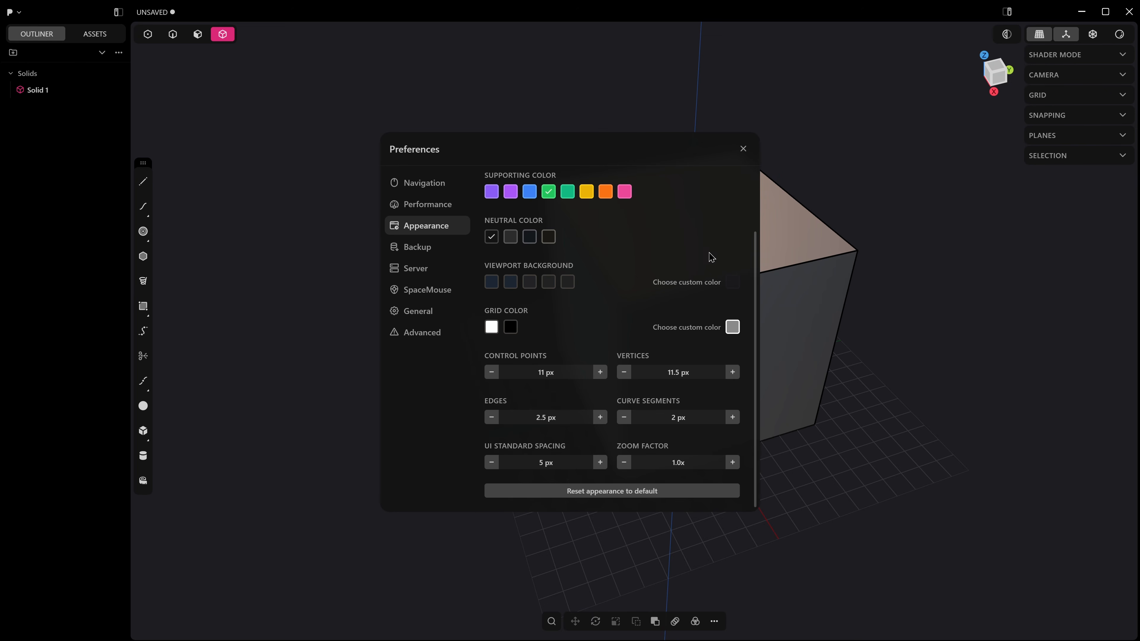
pyautogui.click(743, 148)
pyautogui.moveTo(962, 157); pyautogui.dragTo(747, 228, button='middle')
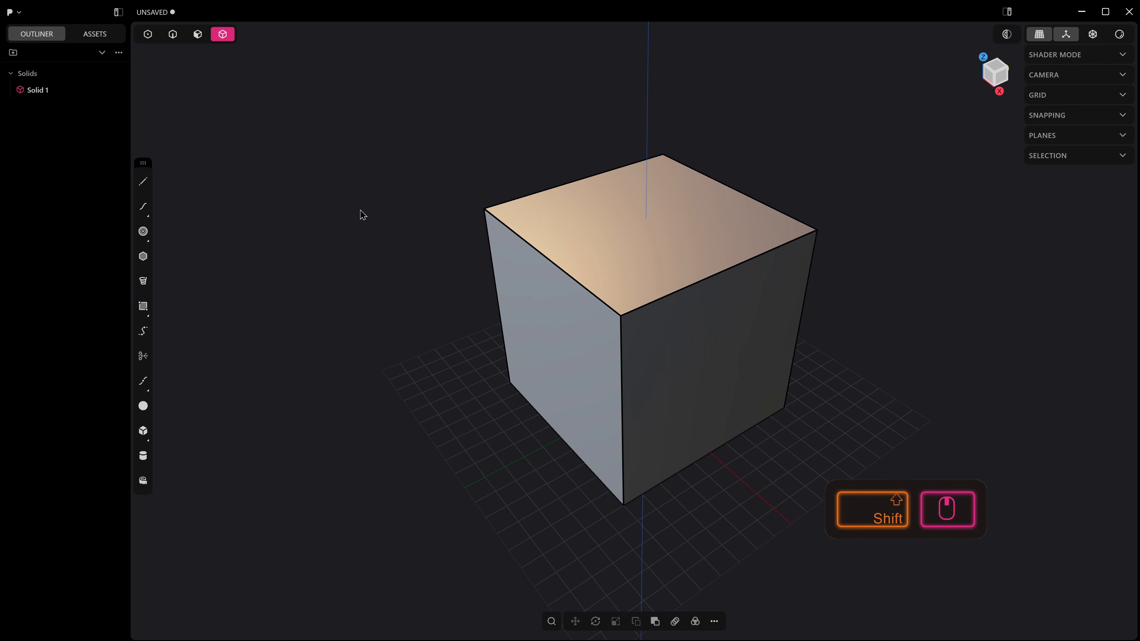
# Step: Select the whole cube, and check the used materials in the assets before returning to the outliner
pyautogui.click(28, 36)
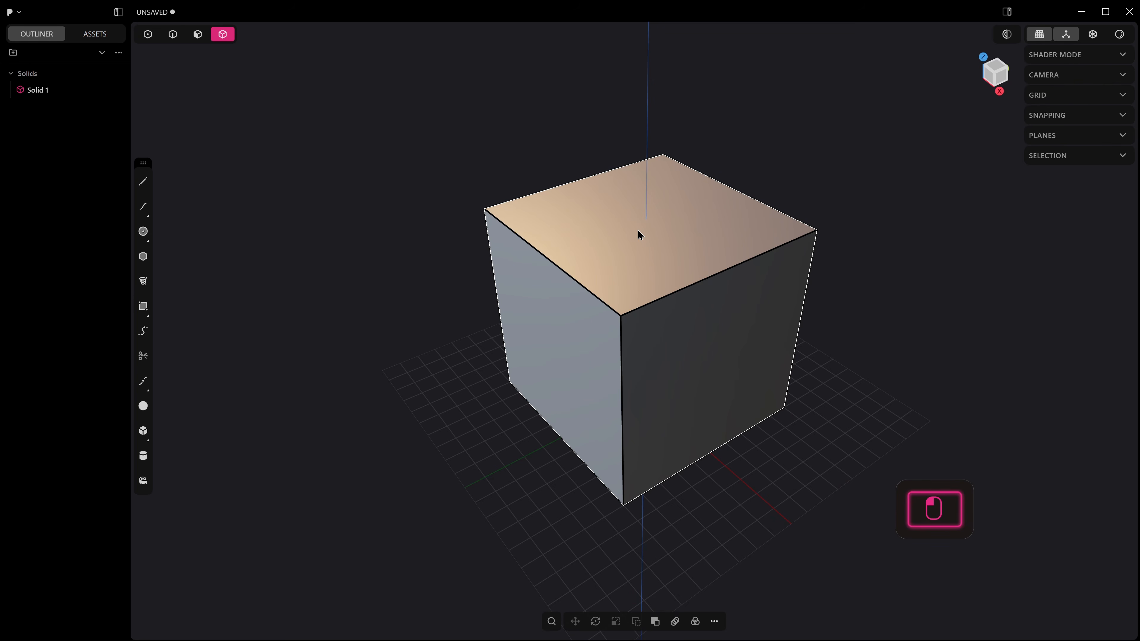
pyautogui.click(623, 238)
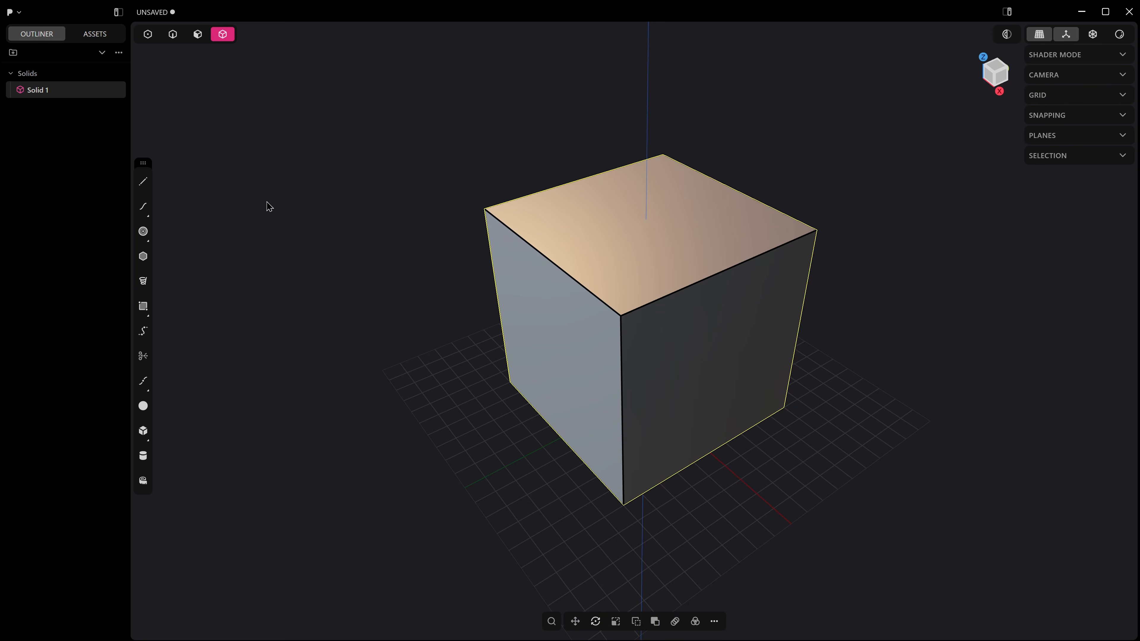
pyautogui.moveTo(568, 251); pyautogui.dragTo(566, 256, button='middle')
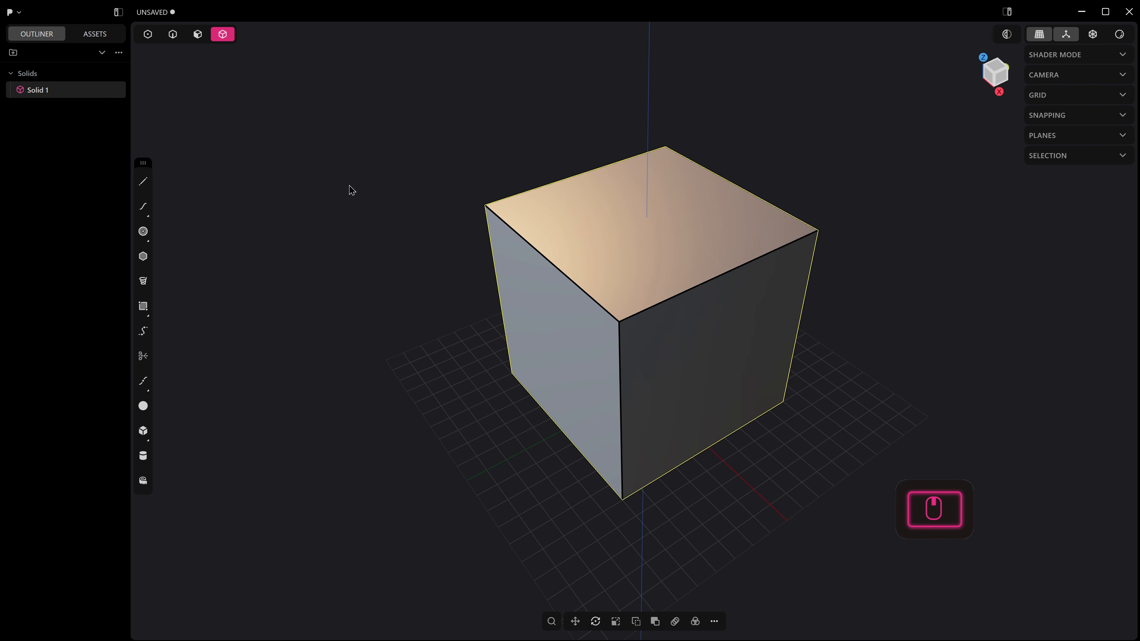
pyautogui.click(671, 380)
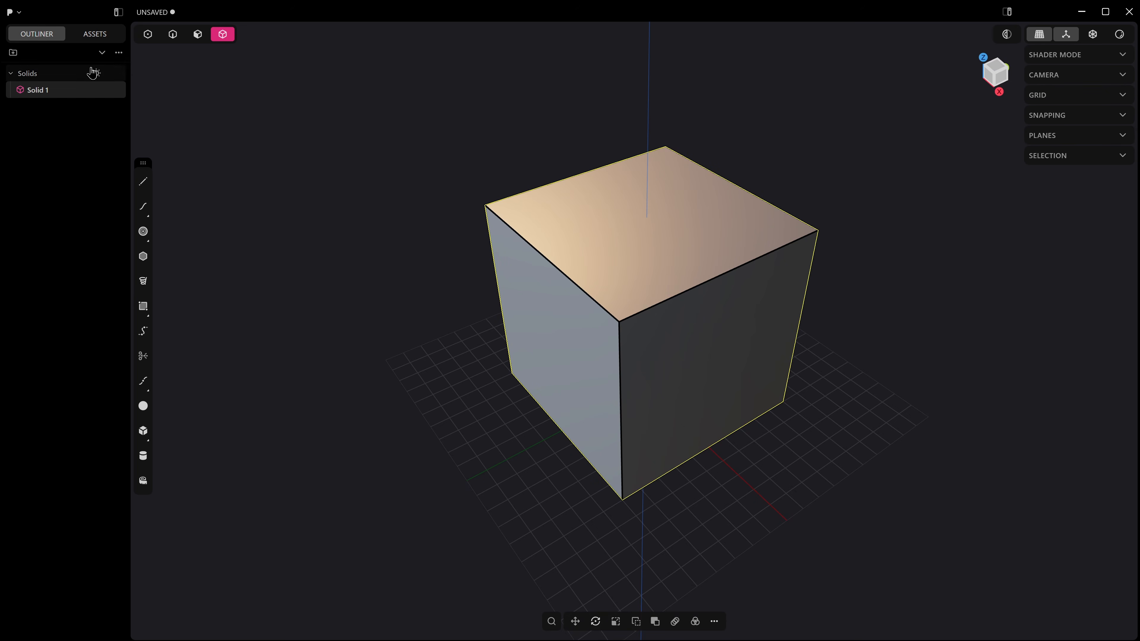
pyautogui.click(87, 39)
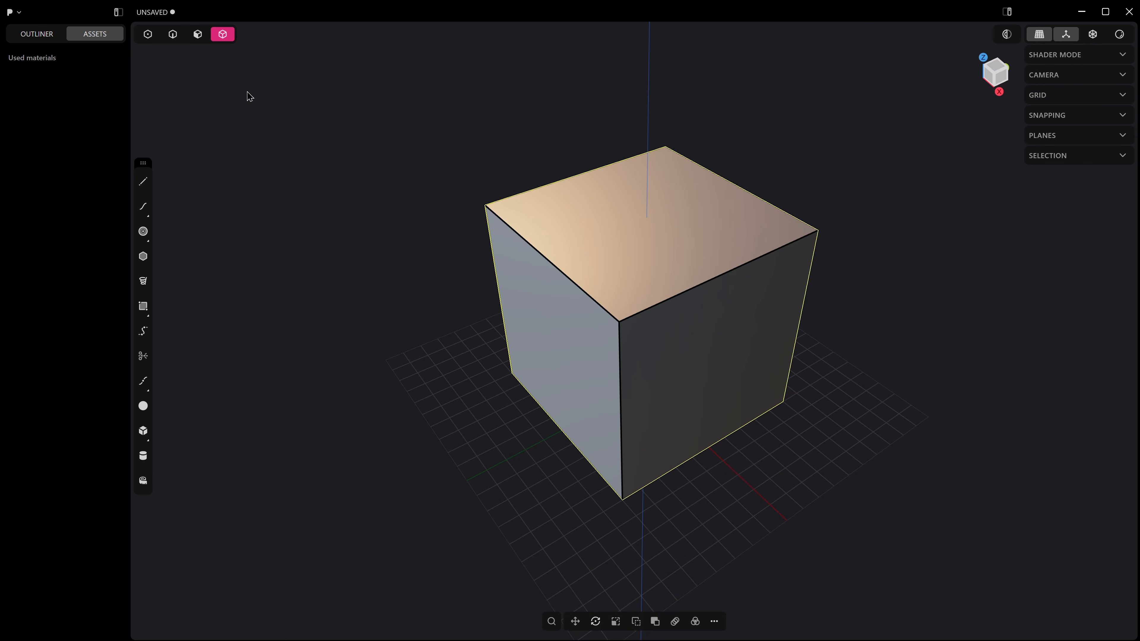
pyautogui.click(50, 36)
# Step: Try docking the floating tool palette on the opposite side of the viewport, and bring it back to its original side
pyautogui.moveTo(478, 288); pyautogui.dragTo(486, 265, button='middle')
pyautogui.moveTo(143, 162)
pyautogui.mouseDown()
pyautogui.moveTo(176, 155)
pyautogui.moveTo(160, 171)
pyautogui.mouseUp()
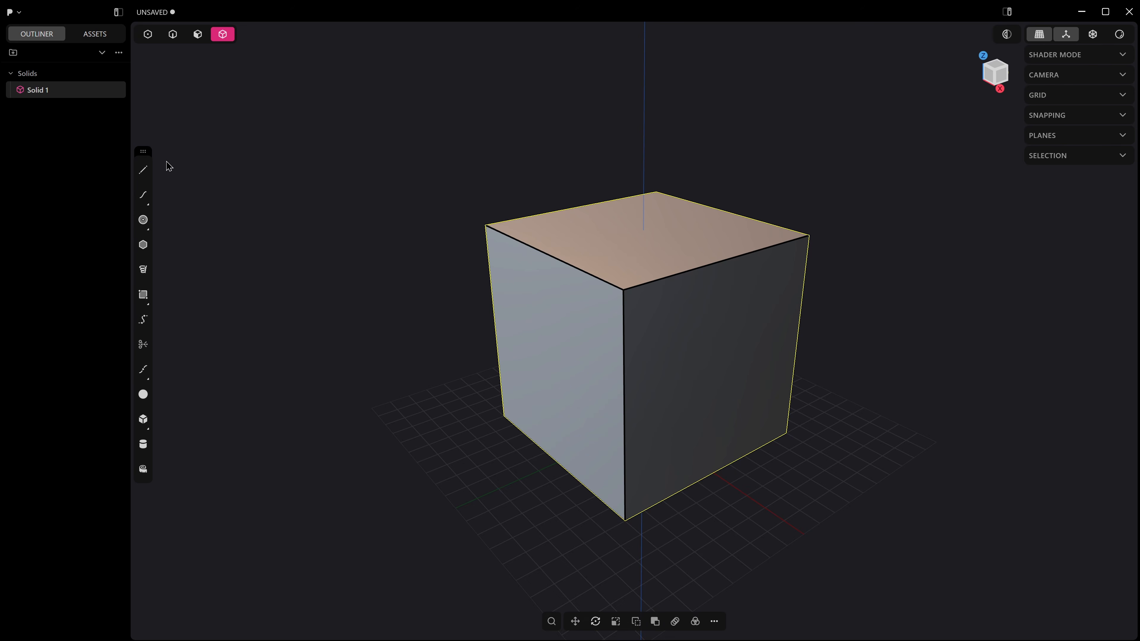
pyautogui.moveTo(143, 152); pyautogui.dragTo(629, 170)
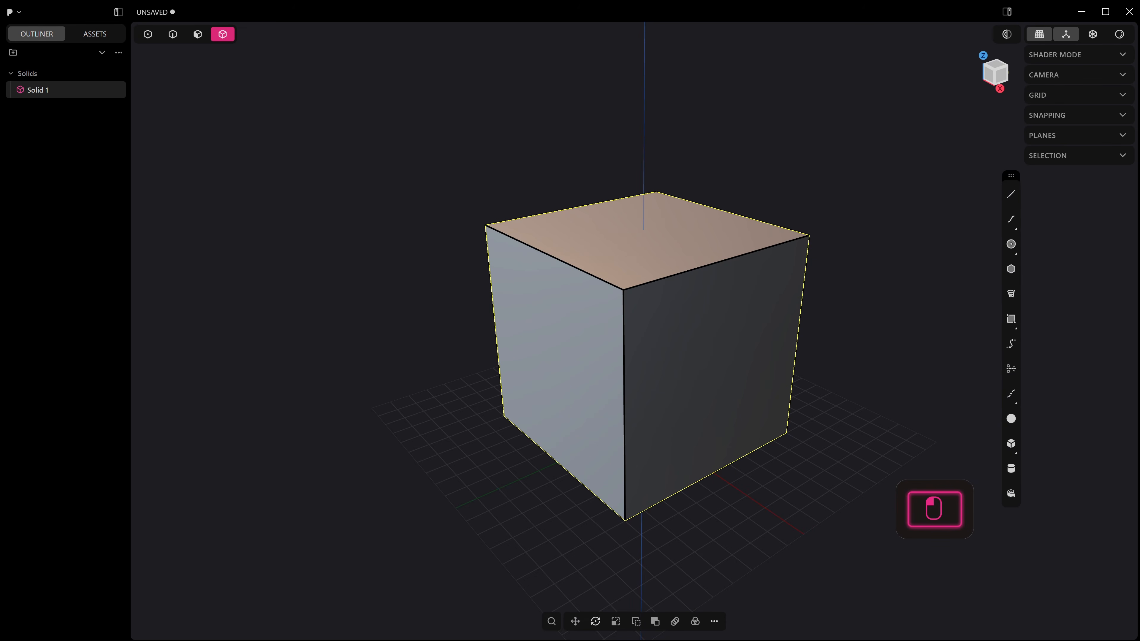
pyautogui.moveTo(1011, 175); pyautogui.dragTo(143, 175)
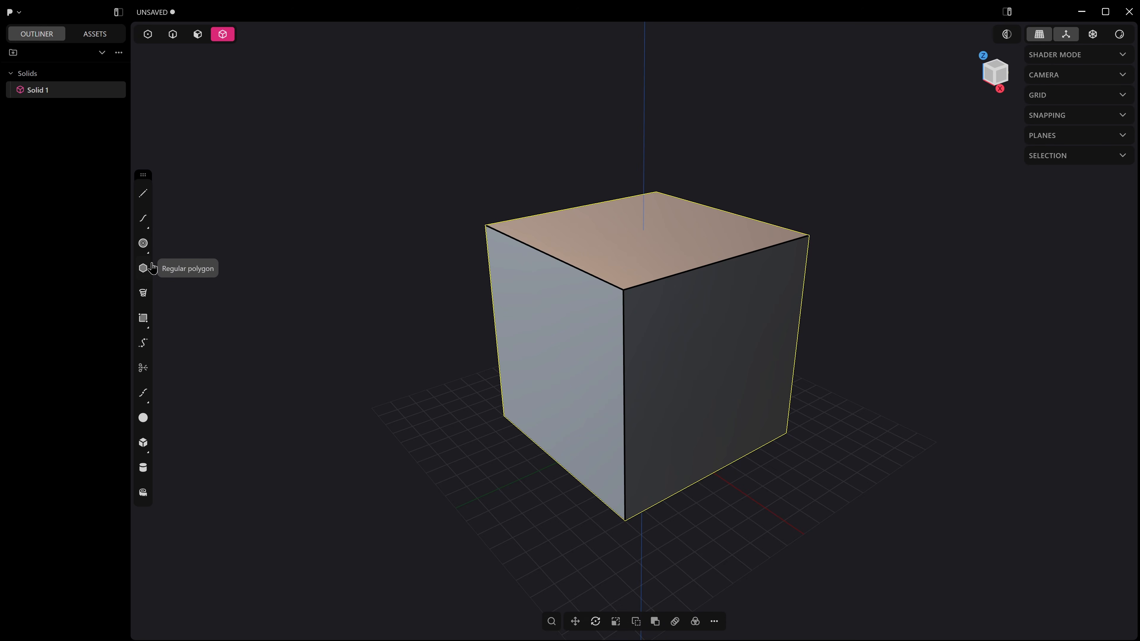
# Step: Look through the variants in the curve, circle and rectangle tool groups, and try starting the Line tool
pyautogui.click(144, 218)
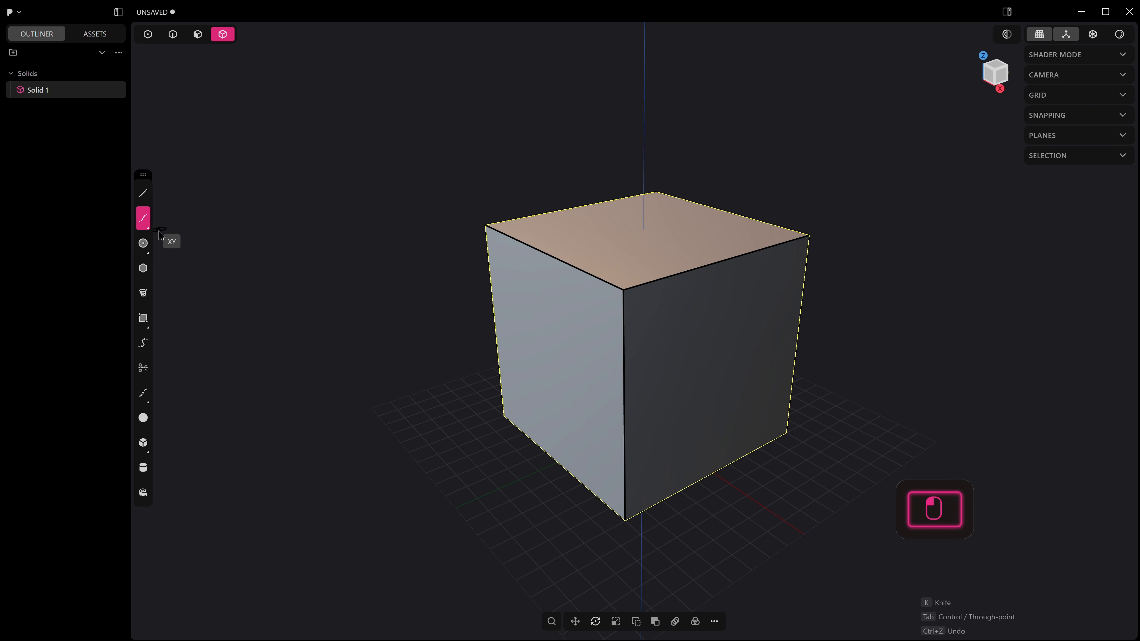
pyautogui.click(145, 224)
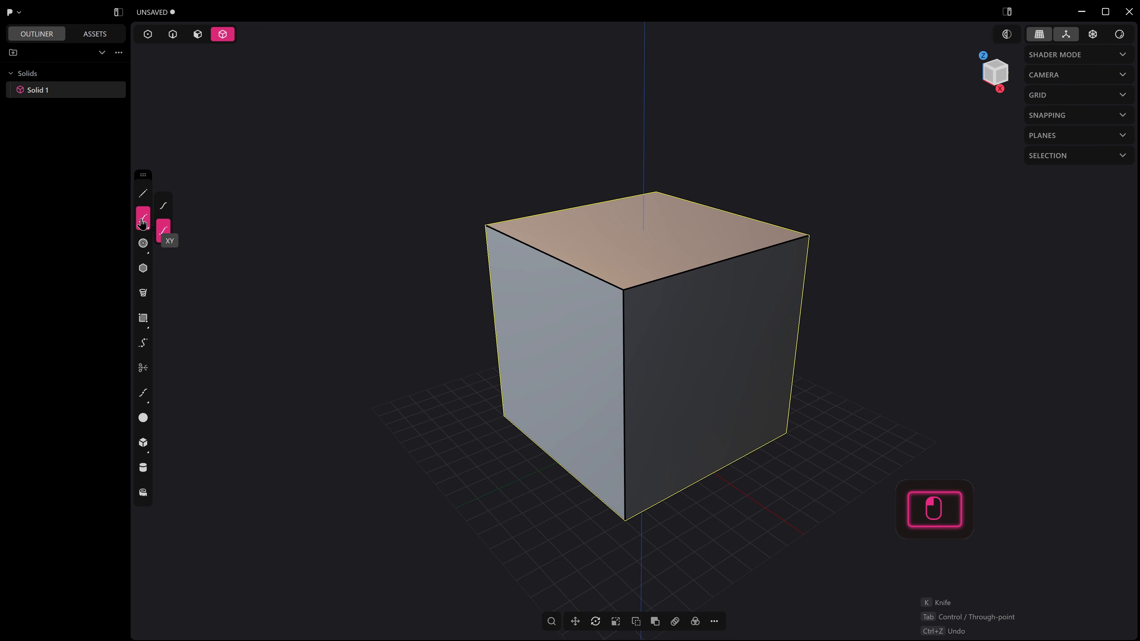
pyautogui.click(164, 210)
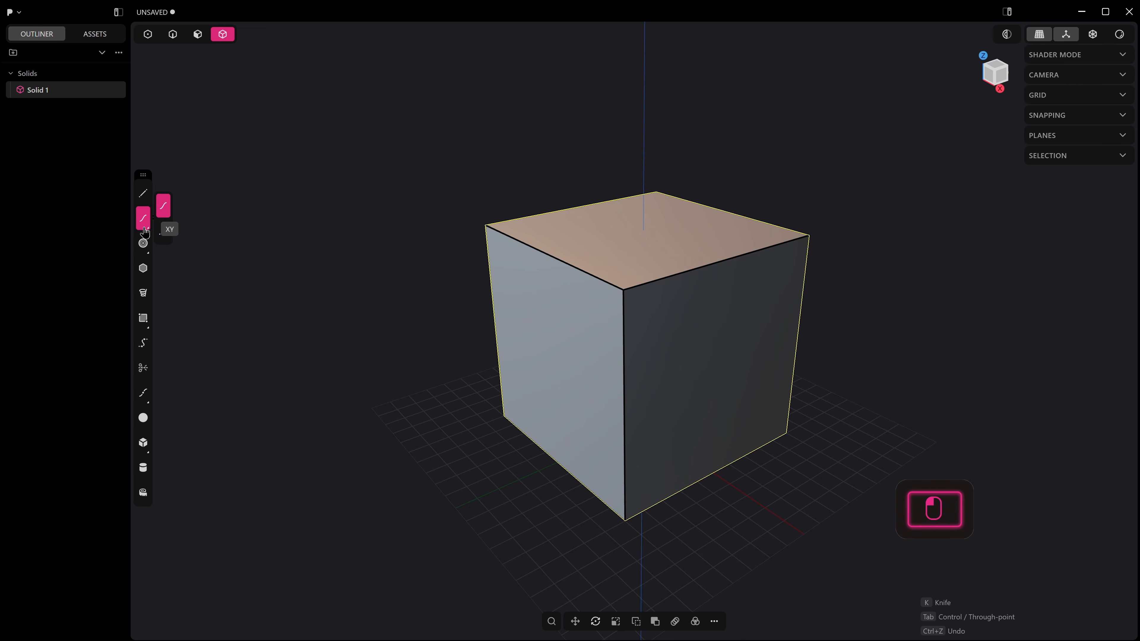
pyautogui.click(142, 248)
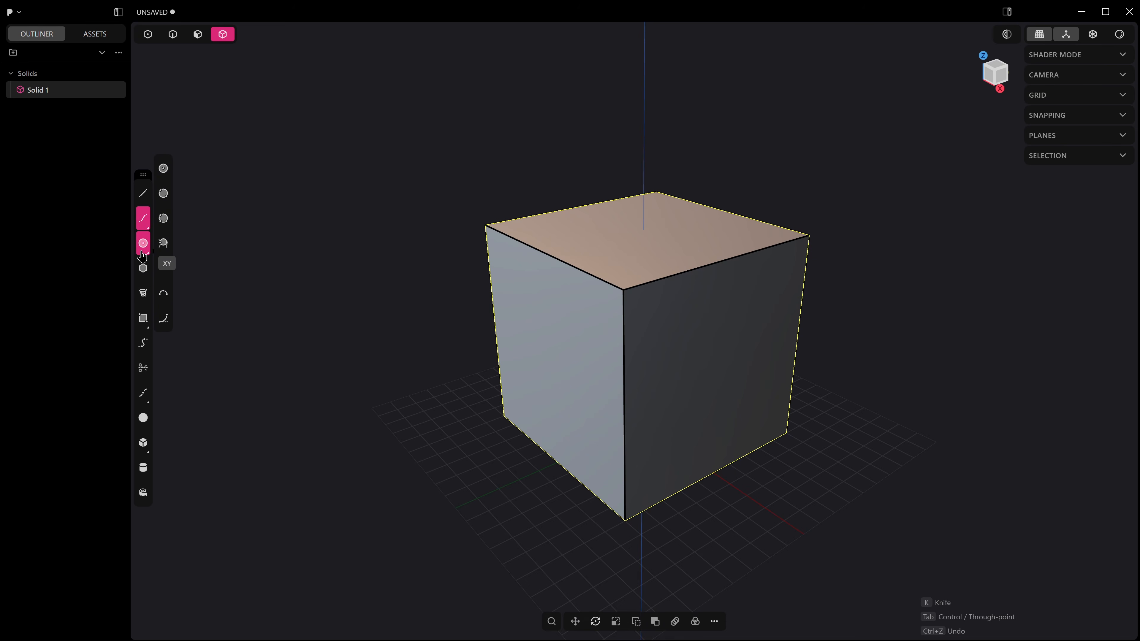
pyautogui.click(141, 324)
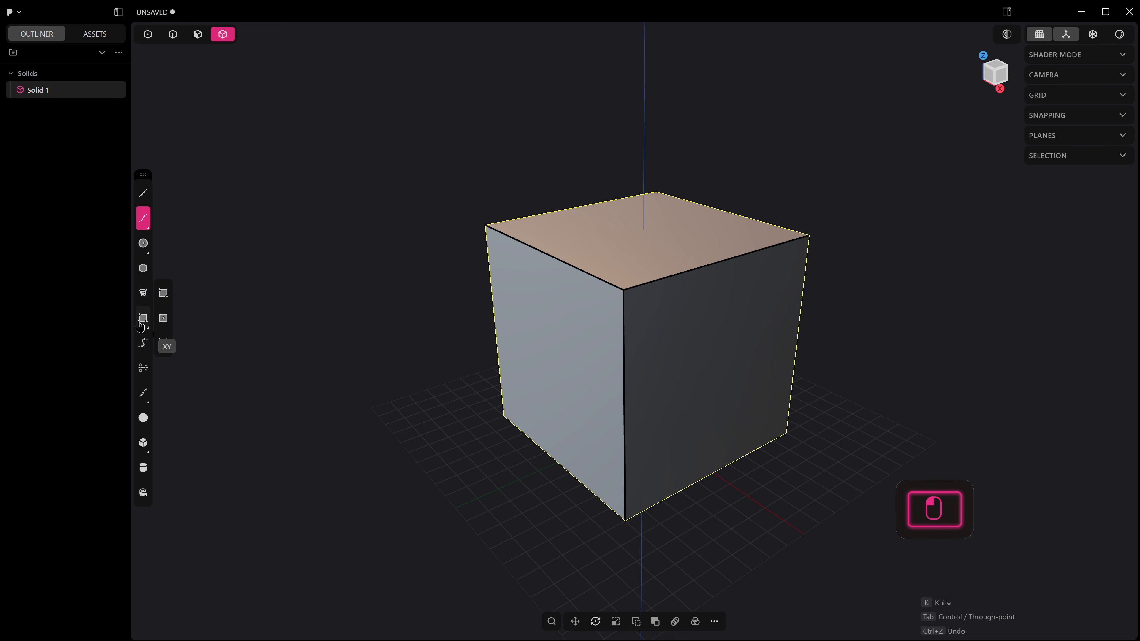
pyautogui.click(143, 395)
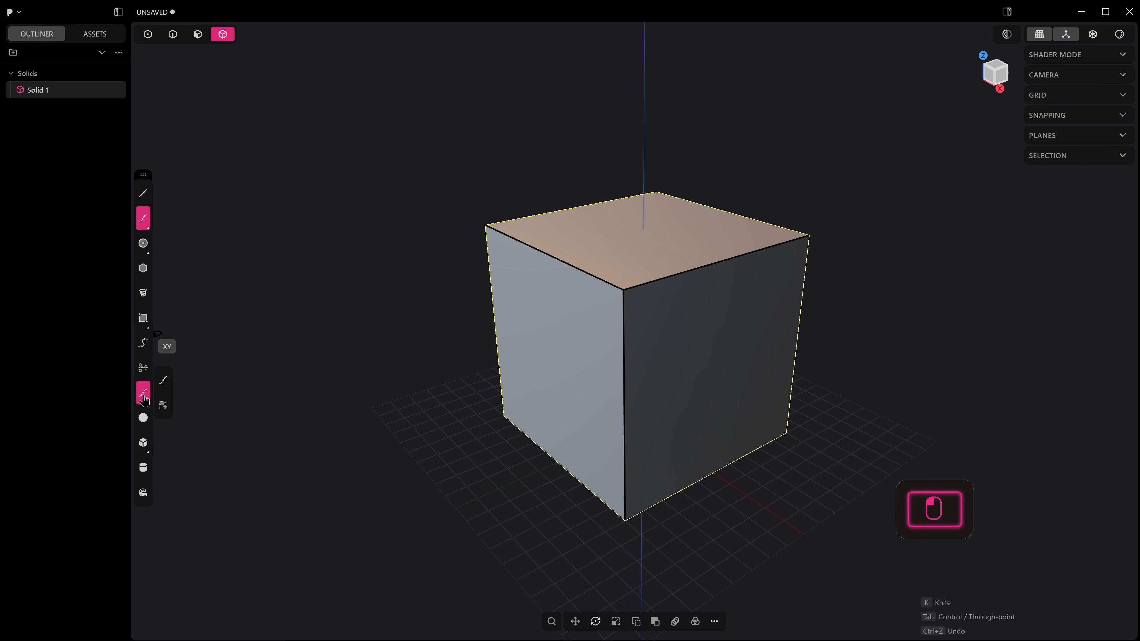
pyautogui.click(158, 412)
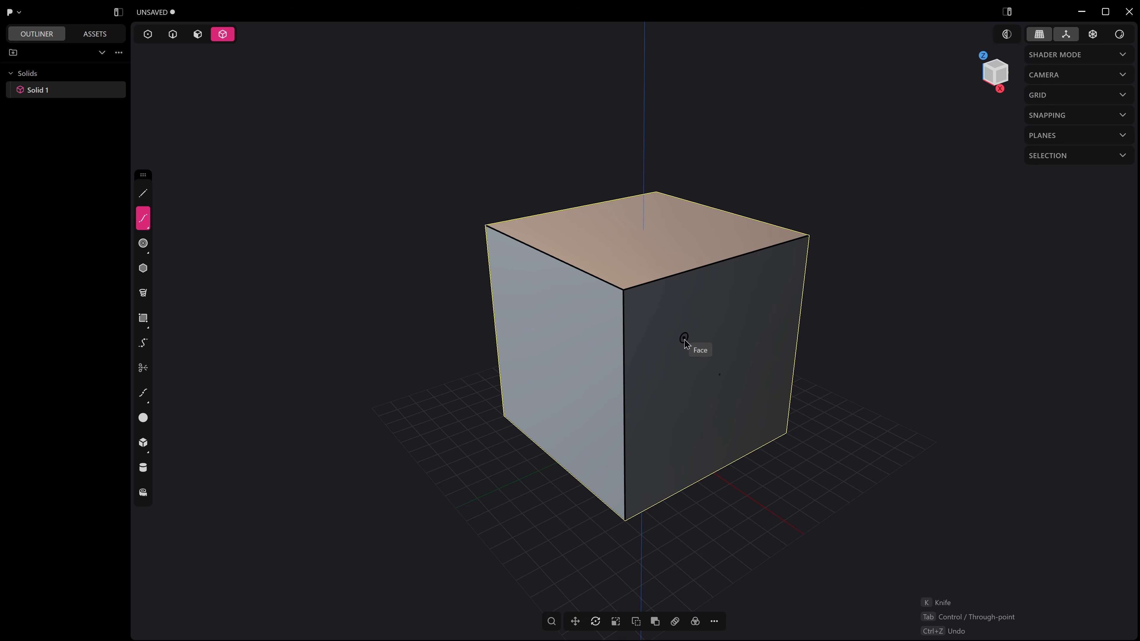
pyautogui.click(142, 193)
pyautogui.press('Escape')
pyautogui.click(142, 193)
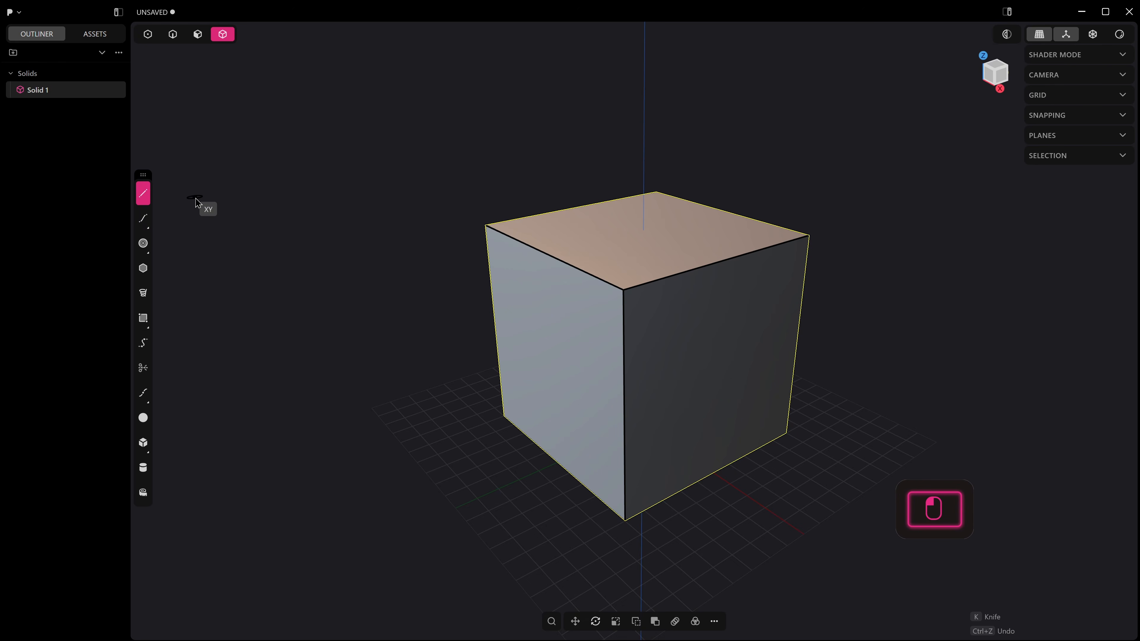
# Step: Leave the Line tool and switch to control point selection mode
pyautogui.press('1')
pyautogui.press('Escape')
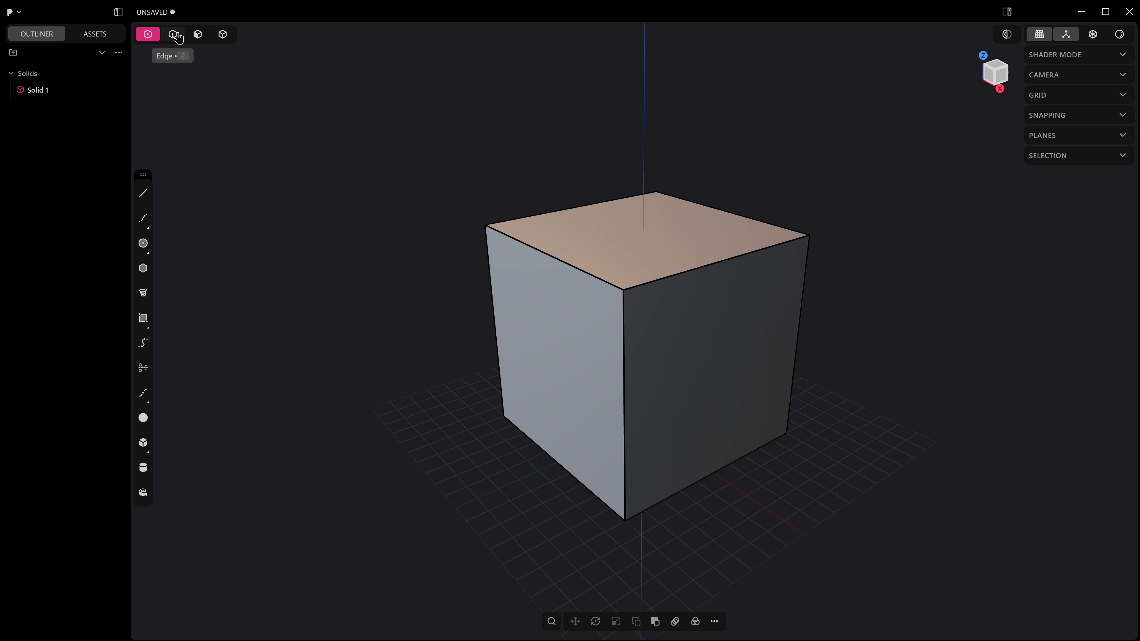
pyautogui.click(150, 39)
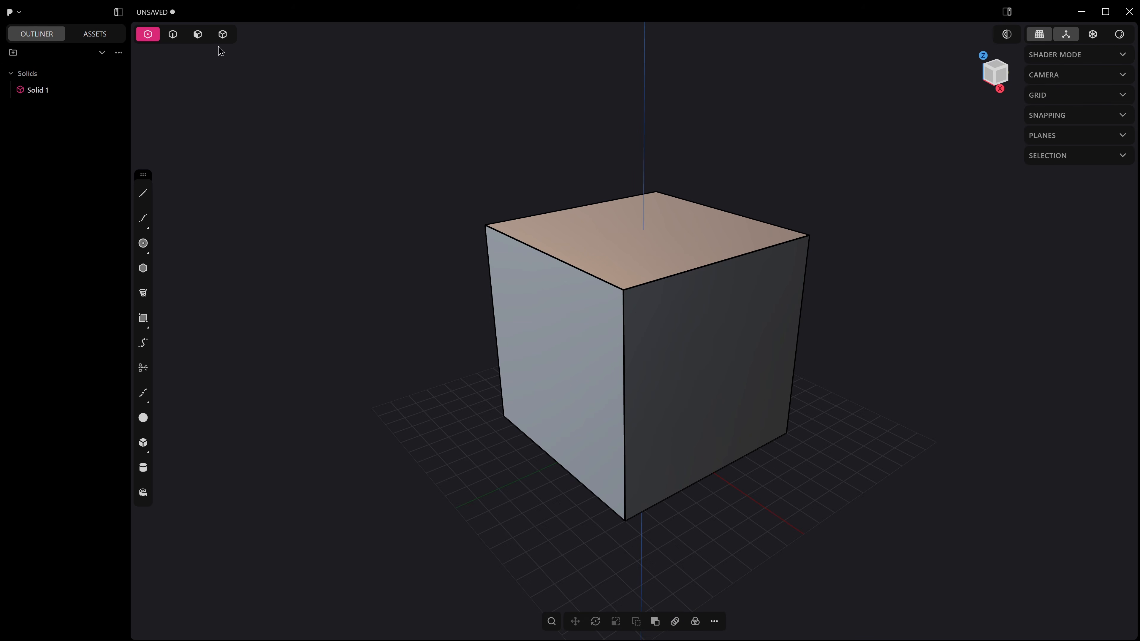
# Step: Select one upper edge of the cube in edge mode, and the dark side face in face mode
pyautogui.click(173, 35)
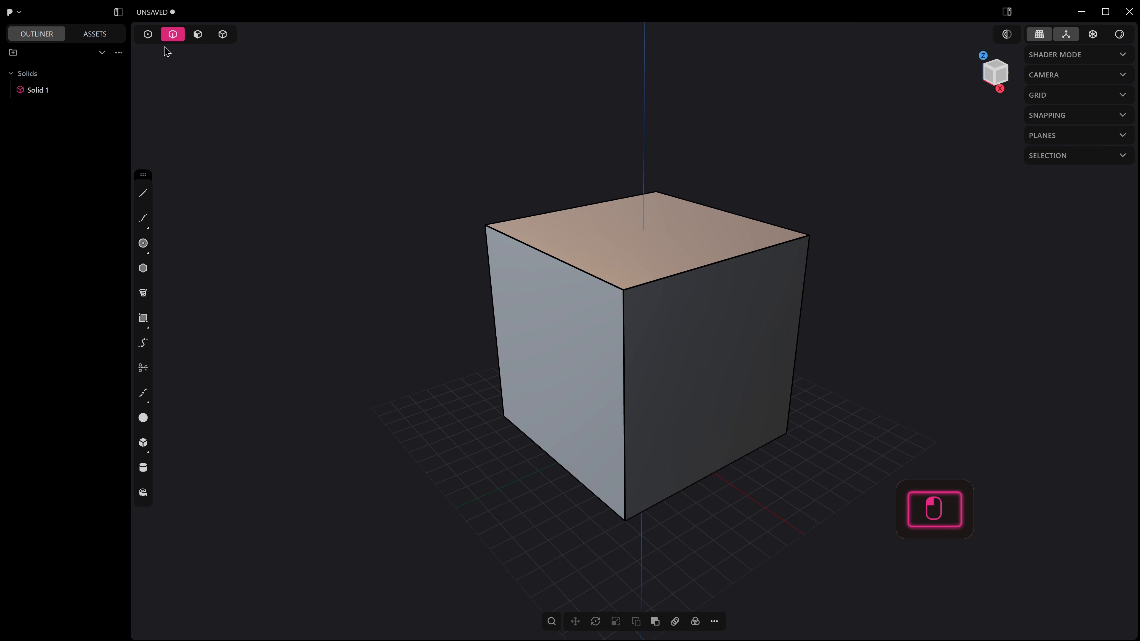
pyautogui.click(676, 278)
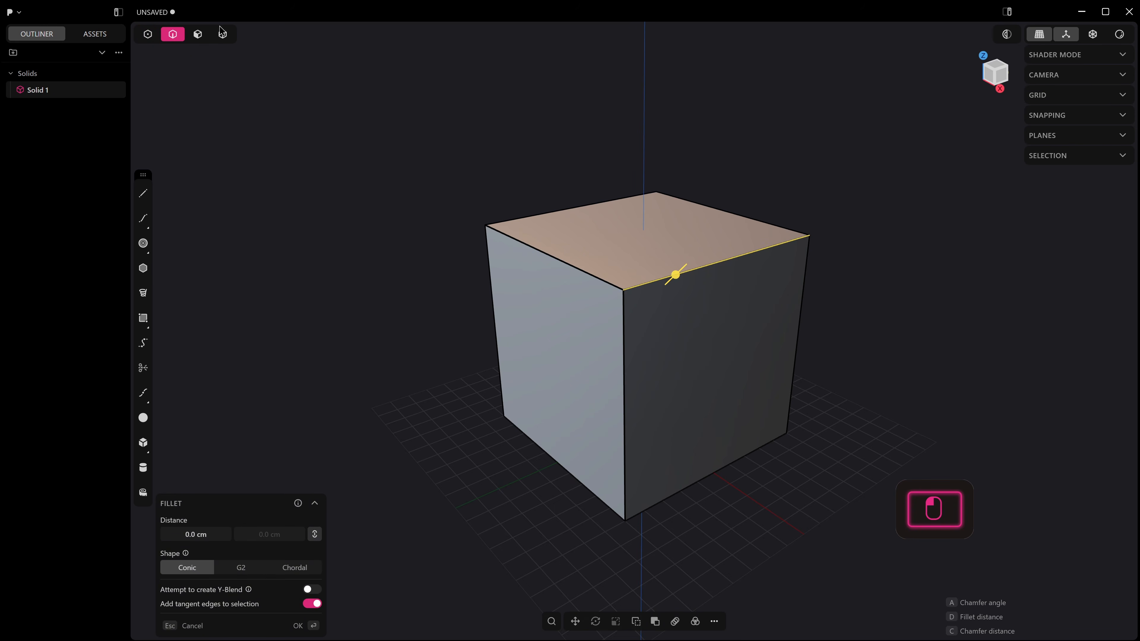
pyautogui.click(198, 34)
pyautogui.click(763, 330)
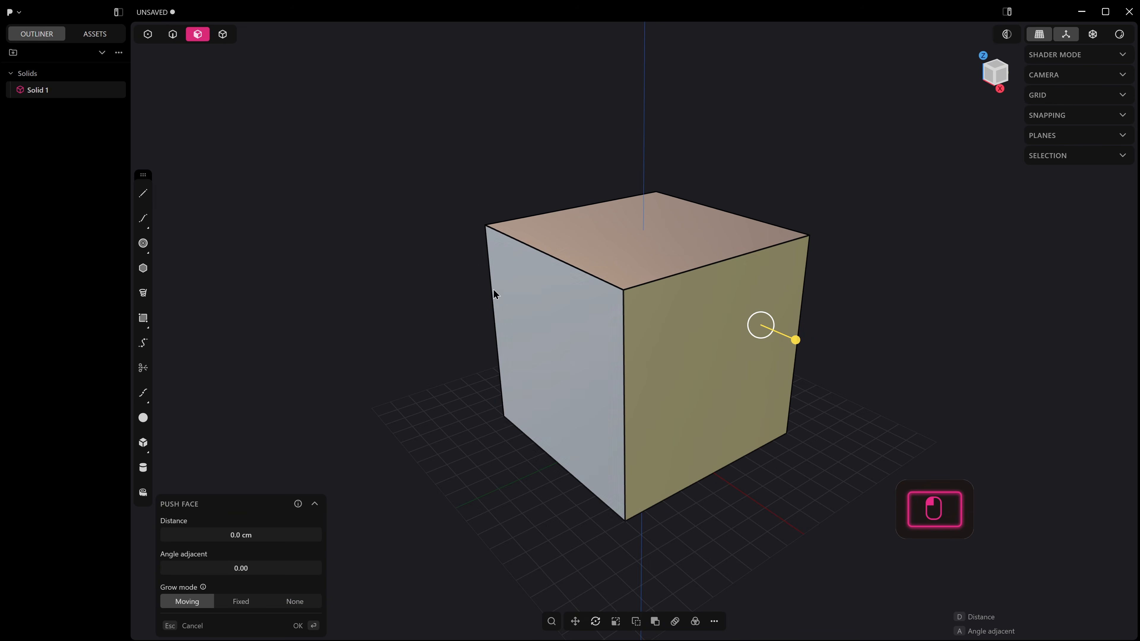
# Step: Select the entire cube in solid selection mode
pyautogui.click(224, 35)
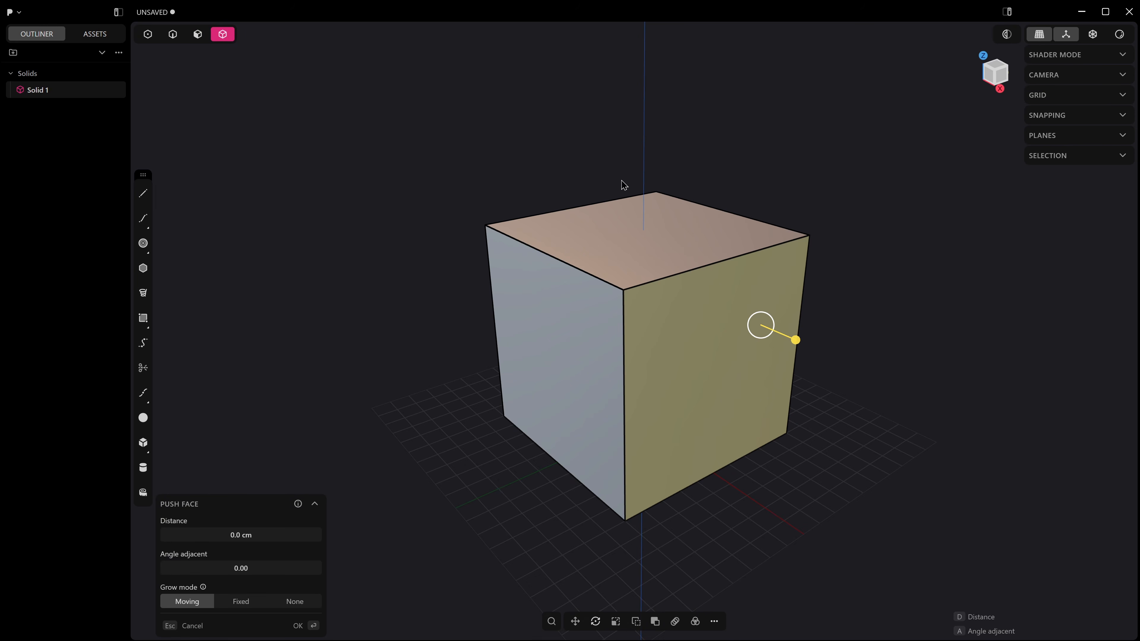
pyautogui.click(653, 251)
pyautogui.moveTo(653, 252); pyautogui.dragTo(673, 298, button='middle')
pyautogui.scroll(1, 671, 293)
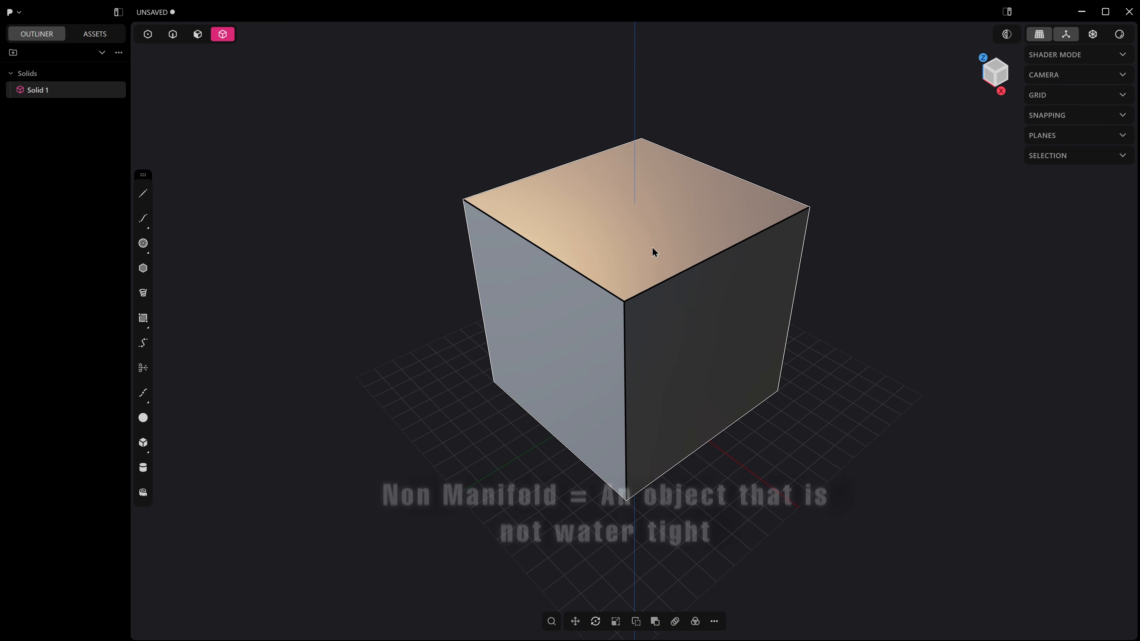
# Step: Compare the orthographic and perspective camera projections on the cube, finishing in orthographic
pyautogui.moveTo(626, 203)
pyautogui.mouseDown(button='middle')
pyautogui.moveTo(652, 203)
pyautogui.moveTo(639, 195)
pyautogui.mouseUp(button='middle')
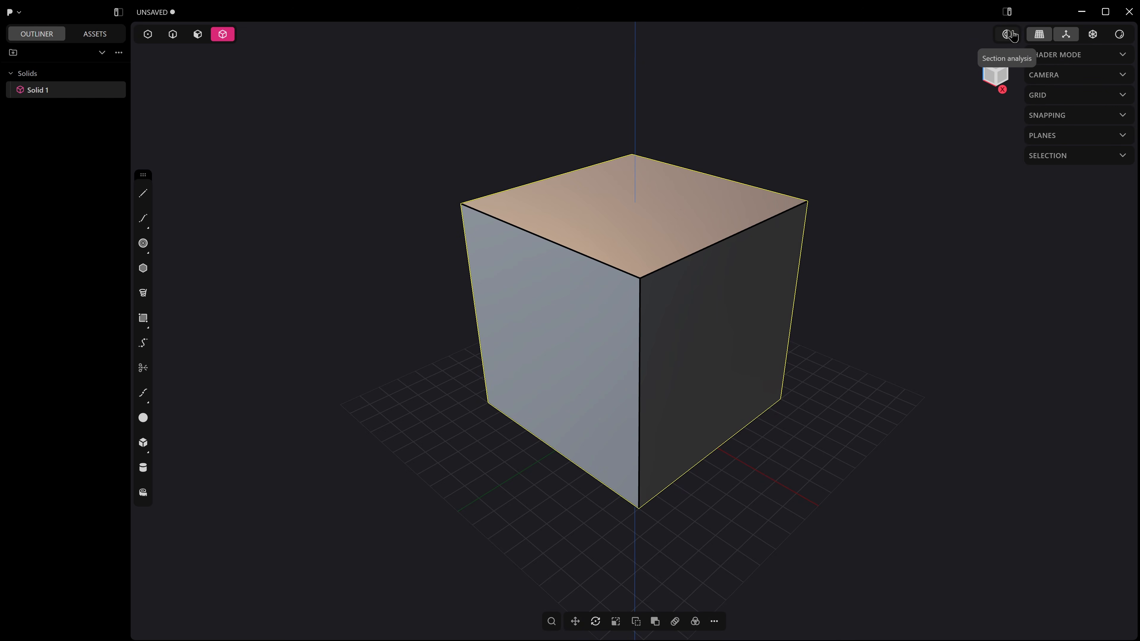
pyautogui.click(1040, 36)
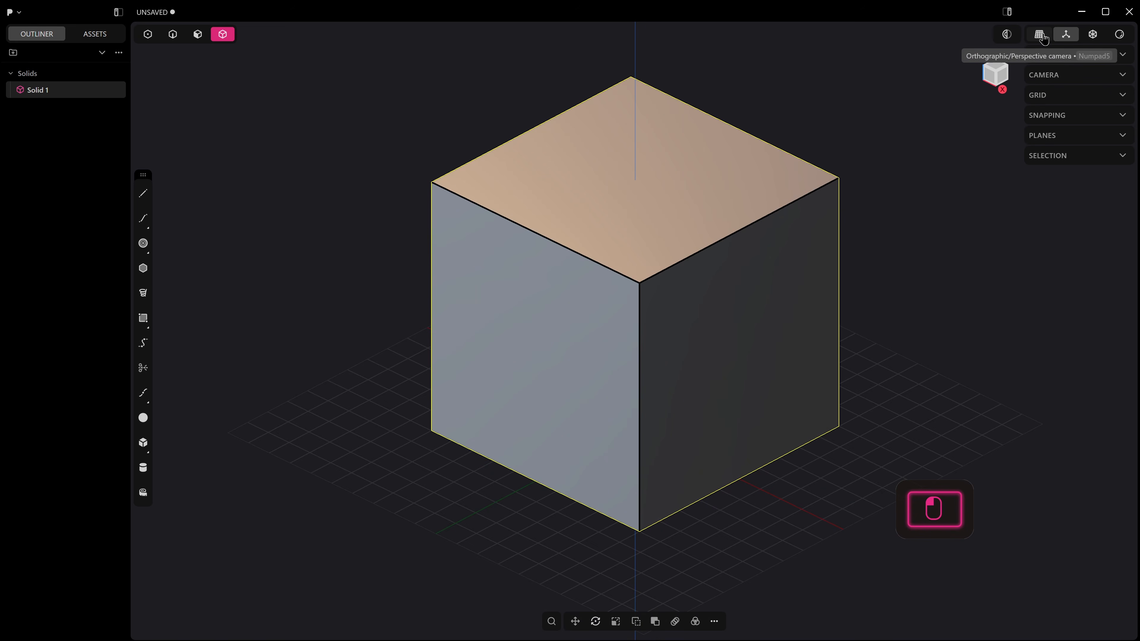
pyautogui.click(1040, 36)
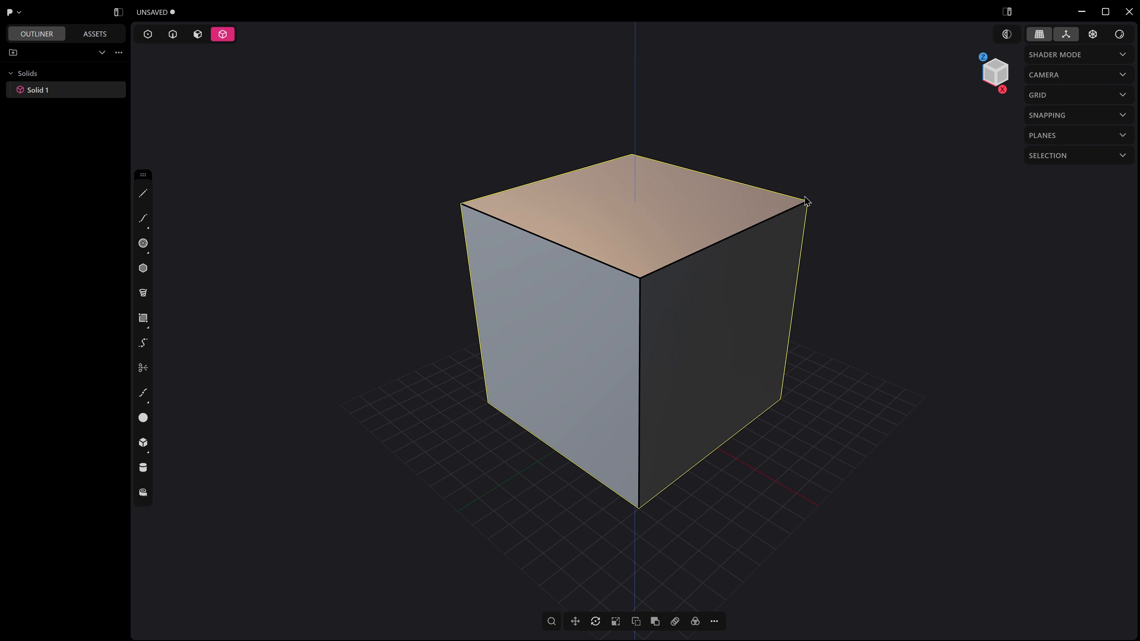
pyautogui.press('KP_5')
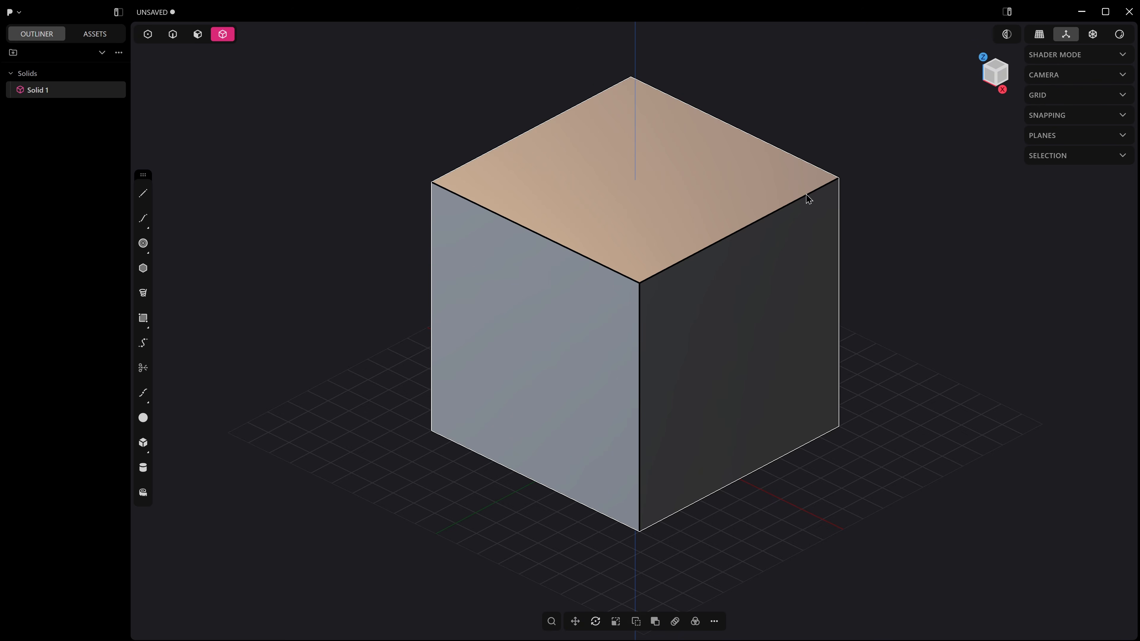
# Step: View the cube from the front, right and top standard views
pyautogui.press('KP_1')
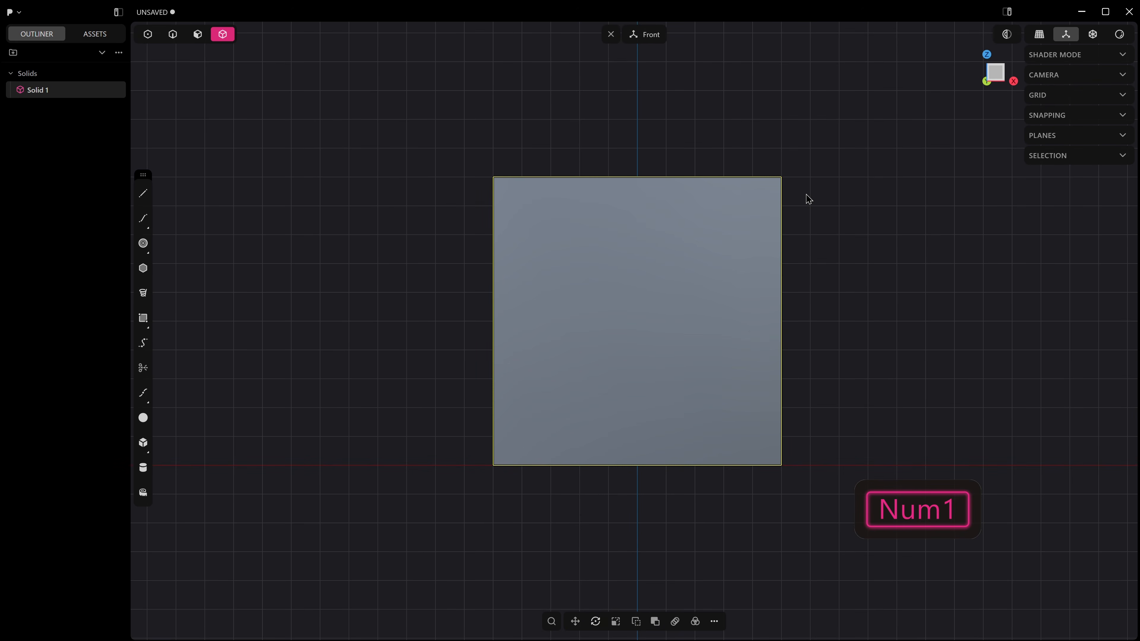
pyautogui.press('KP_3')
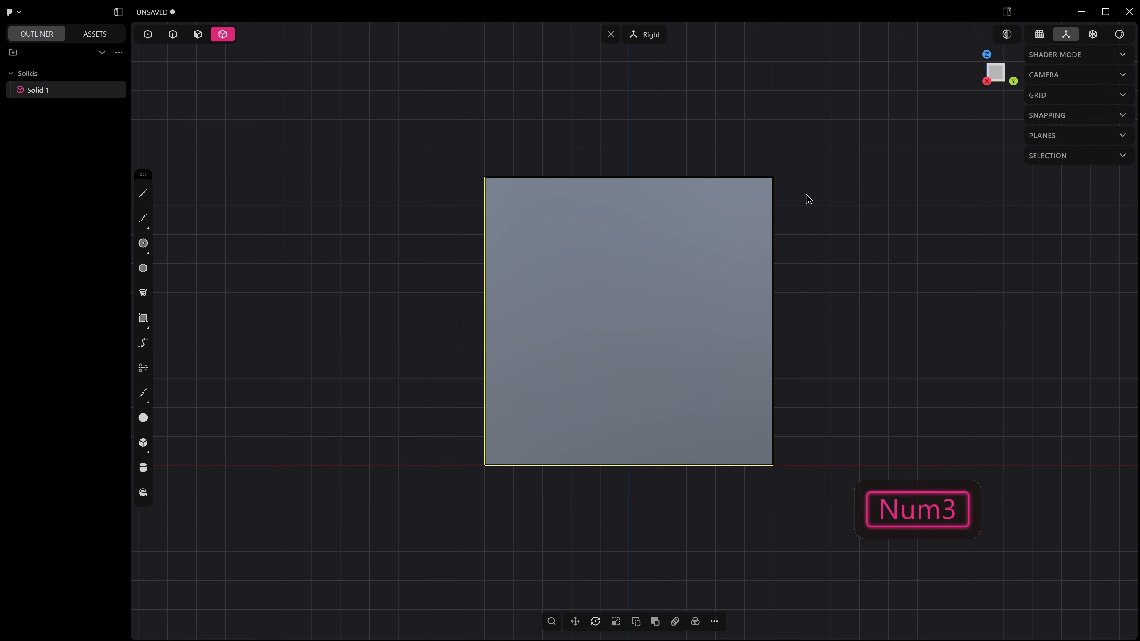
pyautogui.press('KP_7')
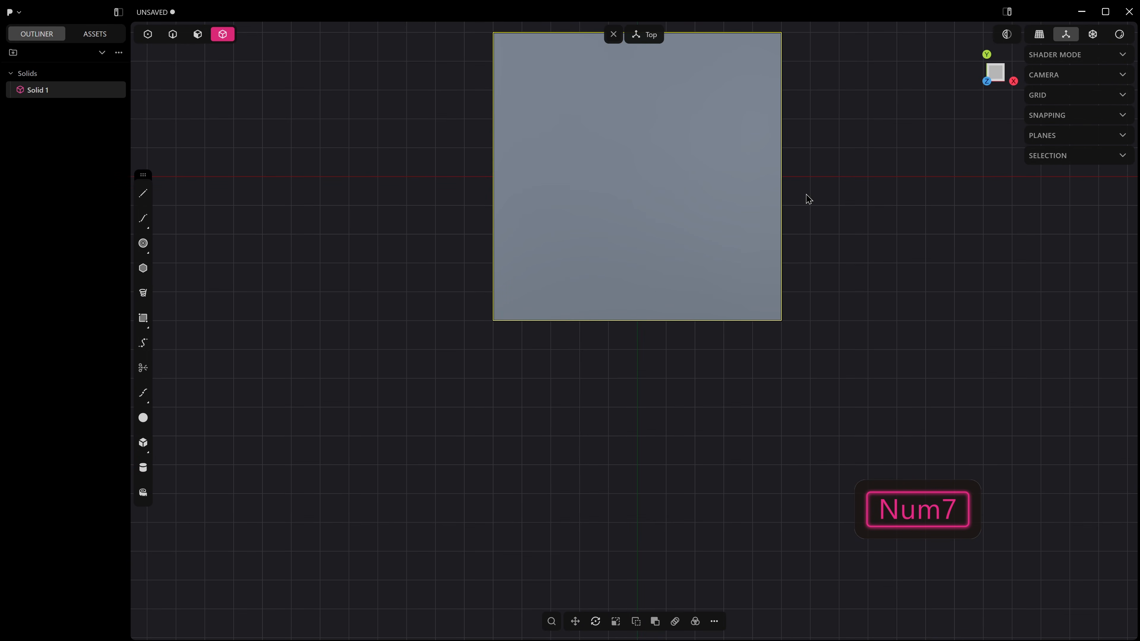
pyautogui.keyDown('shift'); pyautogui.moveTo(847, 267); pyautogui.dragTo(848, 381, button='middle'); pyautogui.keyUp('shift')
pyautogui.press('KP_7')
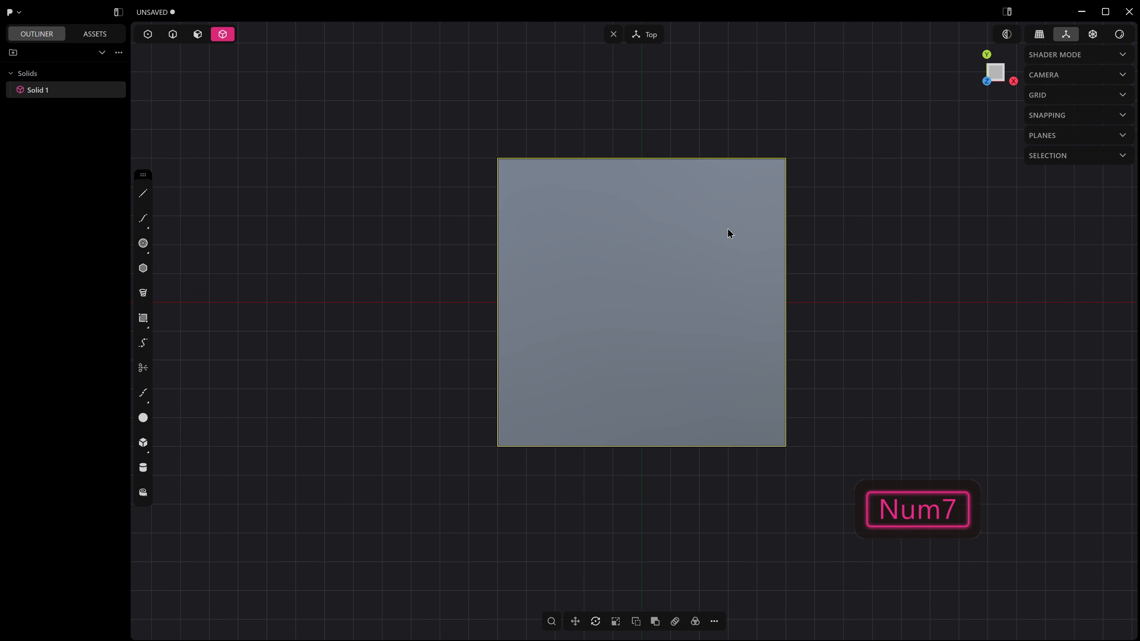
# Step: View the cube from the back, left and bottom standard views, and return the camera to perspective projection
pyautogui.press('ctrl+KP_1')
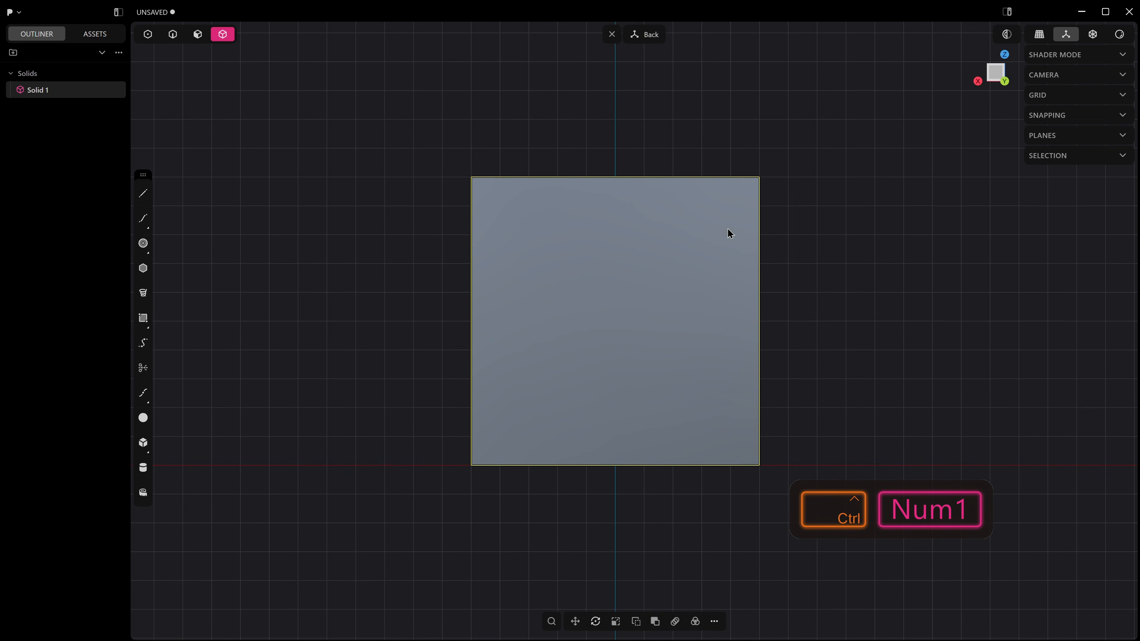
pyautogui.press('ctrl+KP_3')
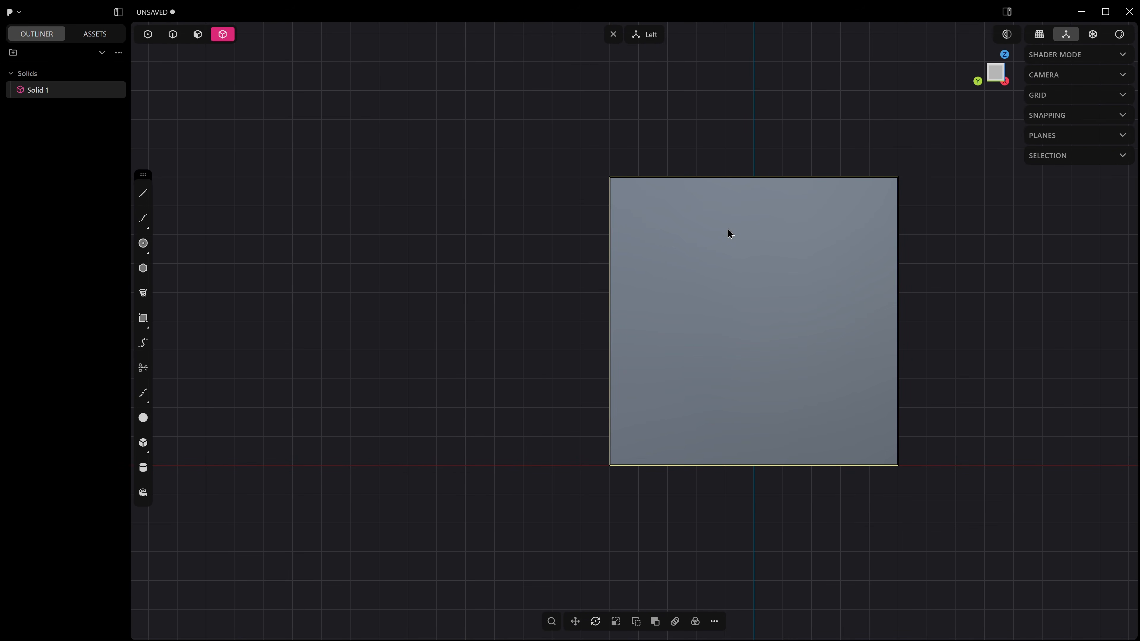
pyautogui.press('ctrl+KP_7')
pyautogui.keyDown('shift'); pyautogui.moveTo(745, 214); pyautogui.dragTo(817, 268, button='middle'); pyautogui.keyUp('shift')
pyautogui.press('KP_5')
pyautogui.keyDown('shift'); pyautogui.moveTo(793, 338); pyautogui.dragTo(804, 278, button='middle'); pyautogui.keyUp('shift')
pyautogui.press('KP_5')
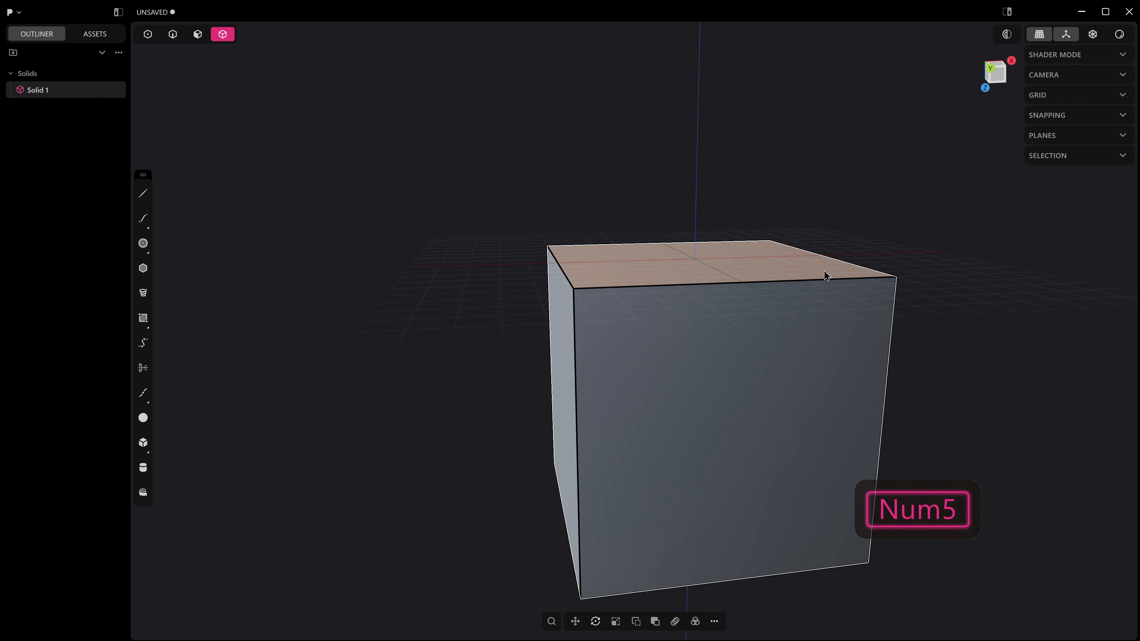
# Step: Hide the viewport overlays to inspect the cube without the grid and axes, and show them again
pyautogui.click(1069, 35)
pyautogui.click(1069, 35)
pyautogui.moveTo(928, 182); pyautogui.dragTo(1047, 227, button='middle')
pyautogui.press('KP_1')
pyautogui.moveTo(770, 250); pyautogui.dragTo(748, 230, button='middle')
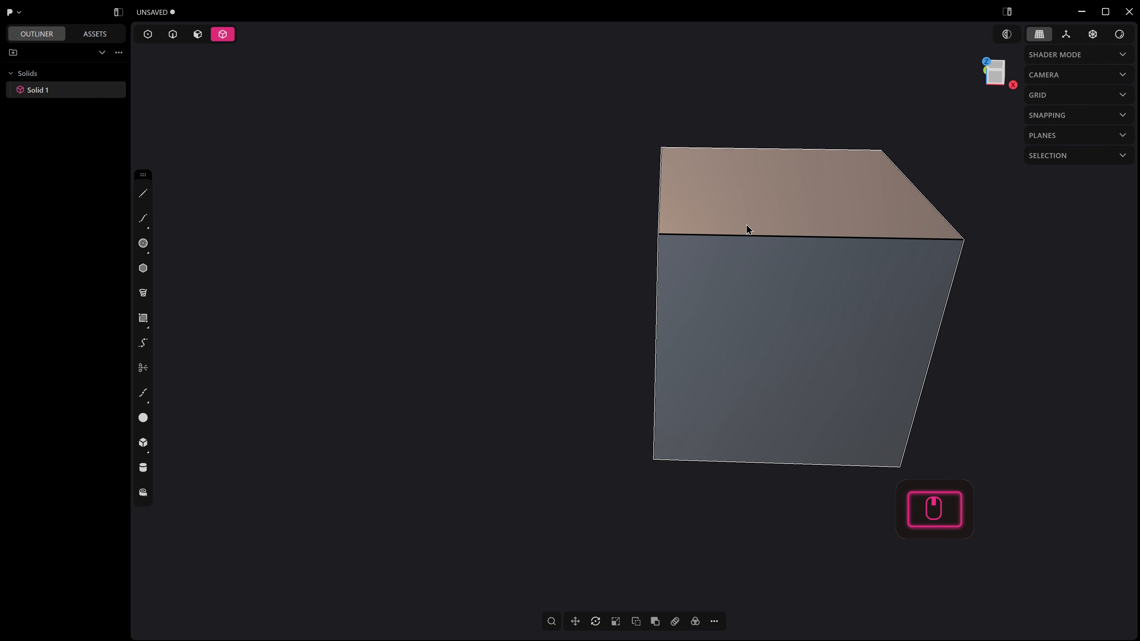
pyautogui.hotkey('alt', 'shift', 'z')
pyautogui.keyDown('shift'); pyautogui.moveTo(884, 292); pyautogui.dragTo(769, 285, button='middle'); pyautogui.keyUp('shift')
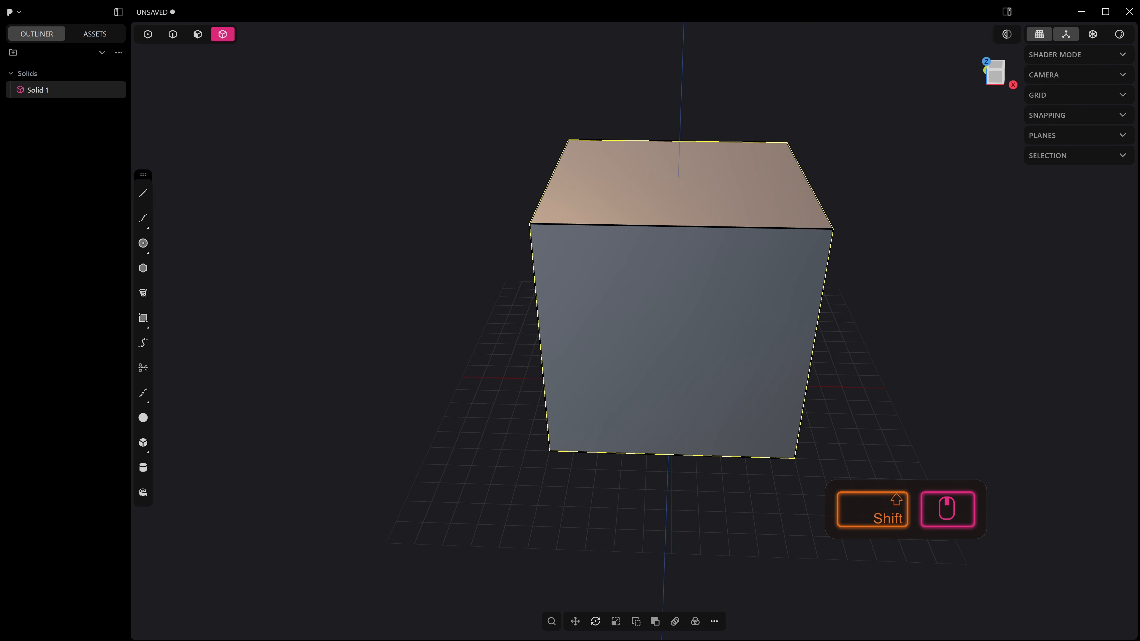
# Step: Turn on X-ray and box-select the hidden edges meeting at the cube's back bottom corner in edge mode
pyautogui.click(1095, 39)
pyautogui.moveTo(779, 259); pyautogui.dragTo(692, 379, button='middle')
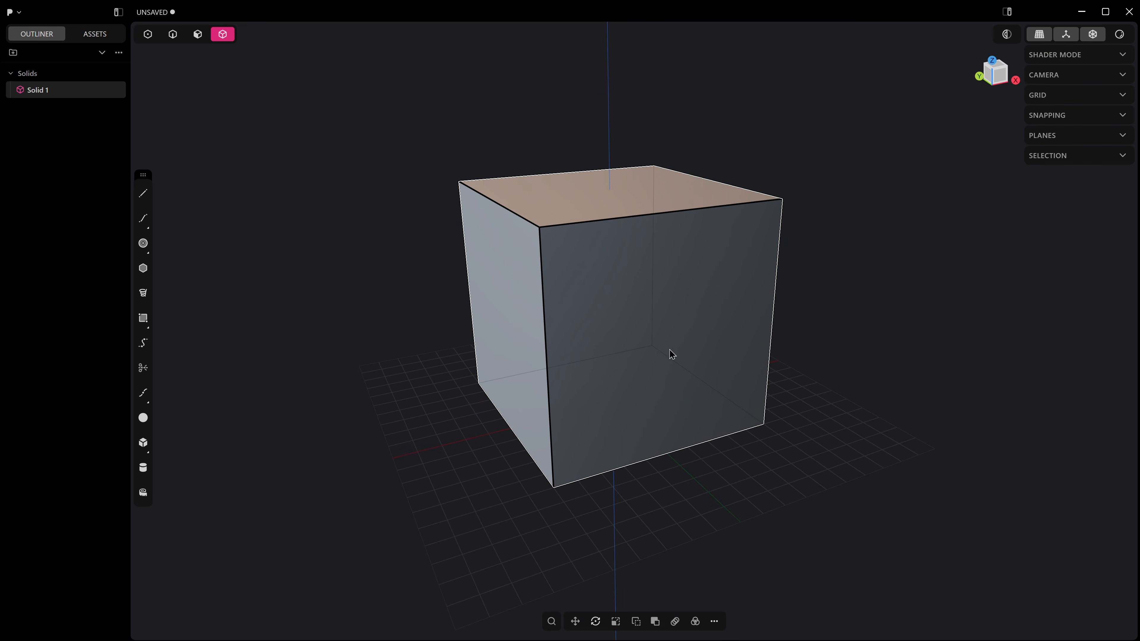
pyautogui.moveTo(668, 358); pyautogui.dragTo(643, 256, button='middle')
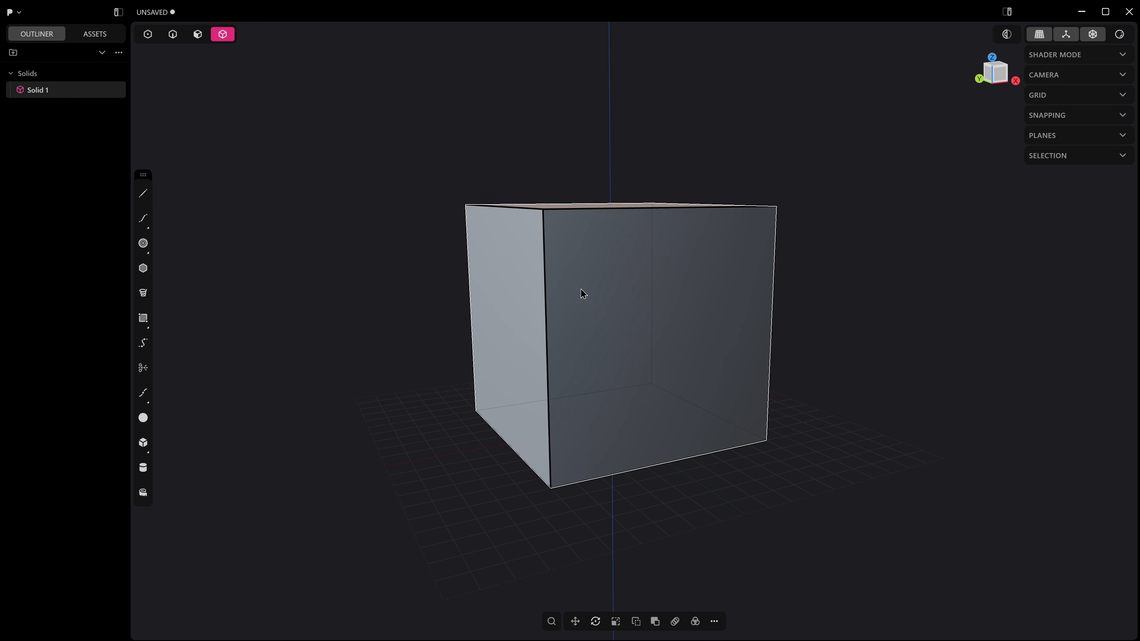
pyautogui.press('2')
pyautogui.moveTo(620, 337); pyautogui.dragTo(681, 404)
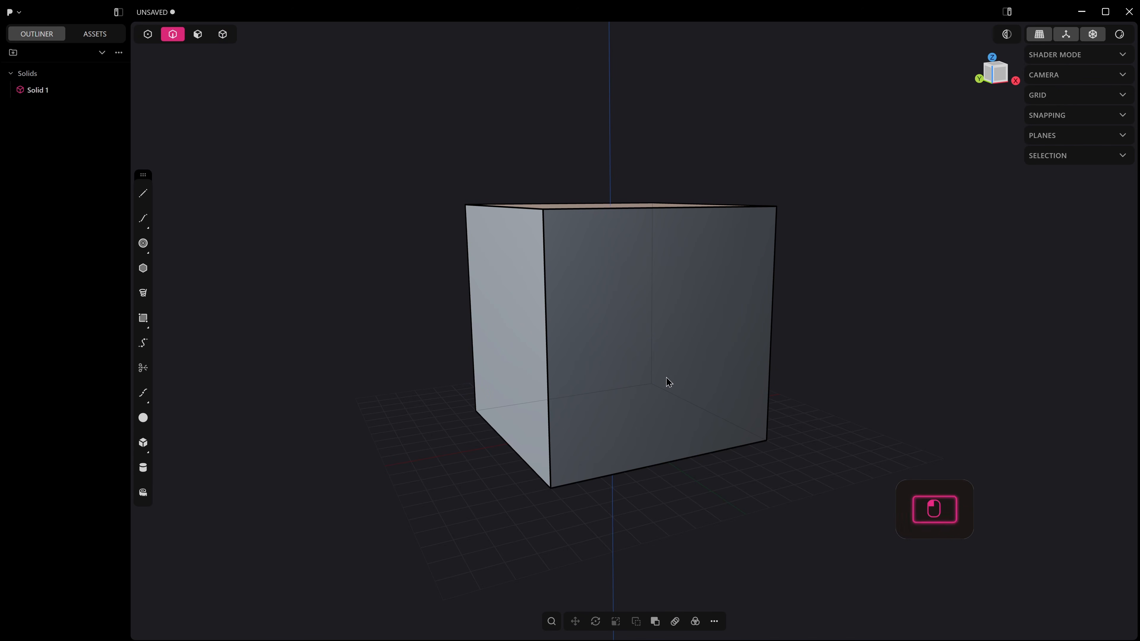
# Step: Chamfer the selected back-corner edges with an offset distance of about -19.637 cm, and turn X-ray off
pyautogui.press('f')
pyautogui.moveTo(652, 296); pyautogui.dragTo(646, 313)
pyautogui.press('c')
pyautogui.moveTo(866, 356); pyautogui.dragTo(693, 344, button='middle')
pyautogui.hotkey('alt', 'z')
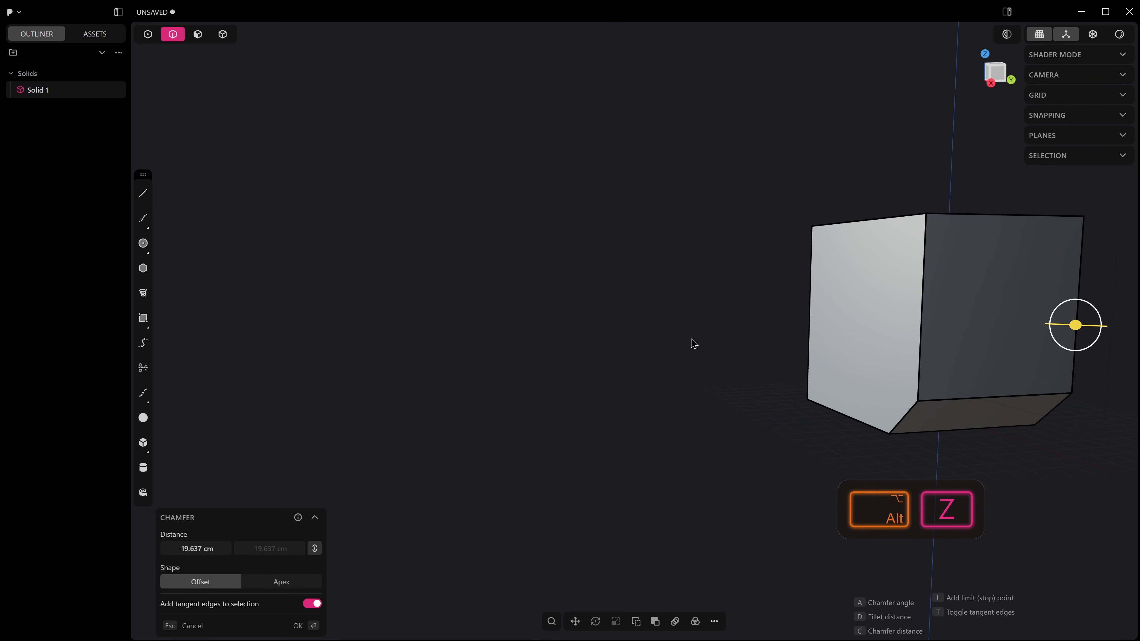
pyautogui.moveTo(694, 343); pyautogui.dragTo(771, 351, button='middle')
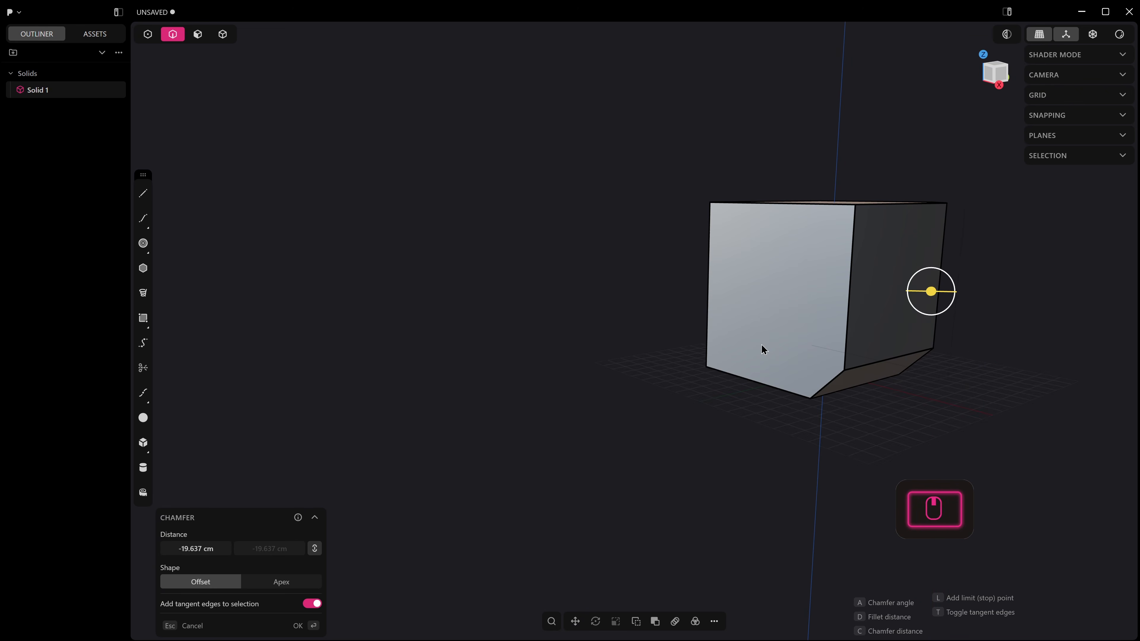
pyautogui.keyDown('shift'); pyautogui.moveTo(680, 350); pyautogui.dragTo(656, 341, button='middle'); pyautogui.keyUp('shift')
pyautogui.rightClick(656, 341)
pyautogui.moveTo(886, 150); pyautogui.dragTo(909, 192, button='middle')
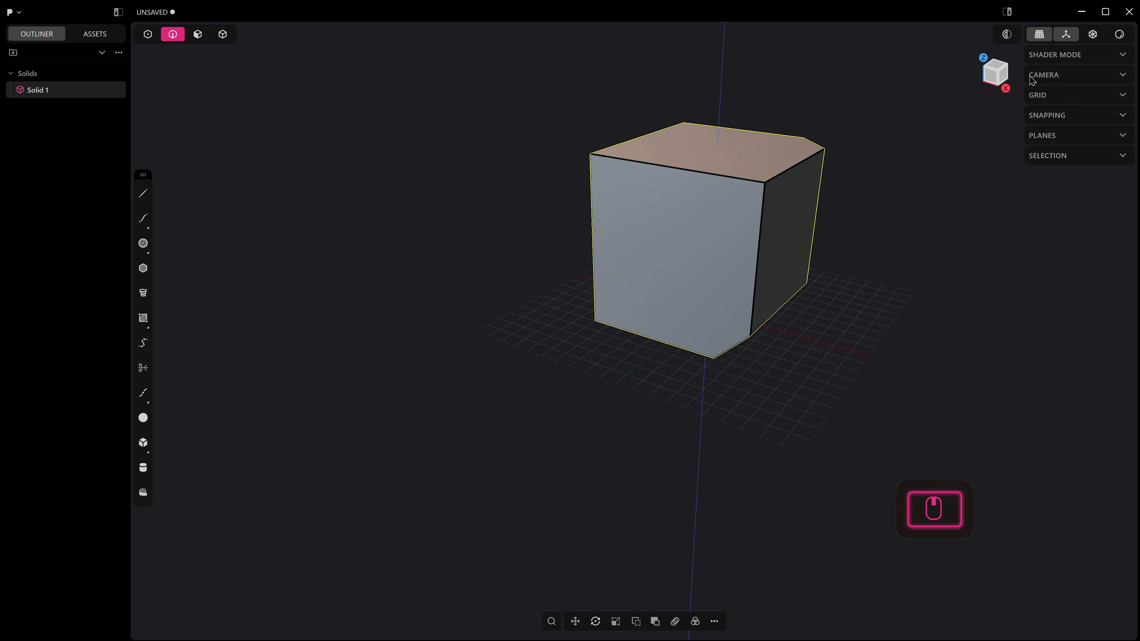
# Step: Turn on render mode and select the whole chamfered cube in solid mode
pyautogui.click(1117, 37)
pyautogui.moveTo(520, 343)
pyautogui.keyDown('shift'); pyautogui.mouseDown(button='middle')
pyautogui.moveTo(547, 400)
pyautogui.moveTo(619, 344)
pyautogui.moveTo(541, 427)
pyautogui.moveTo(438, 427)
pyautogui.moveTo(466, 466)
pyautogui.moveTo(422, 430)
pyautogui.moveTo(432, 443)
pyautogui.moveTo(635, 446)
pyautogui.mouseUp(button='middle'); pyautogui.keyUp('shift')
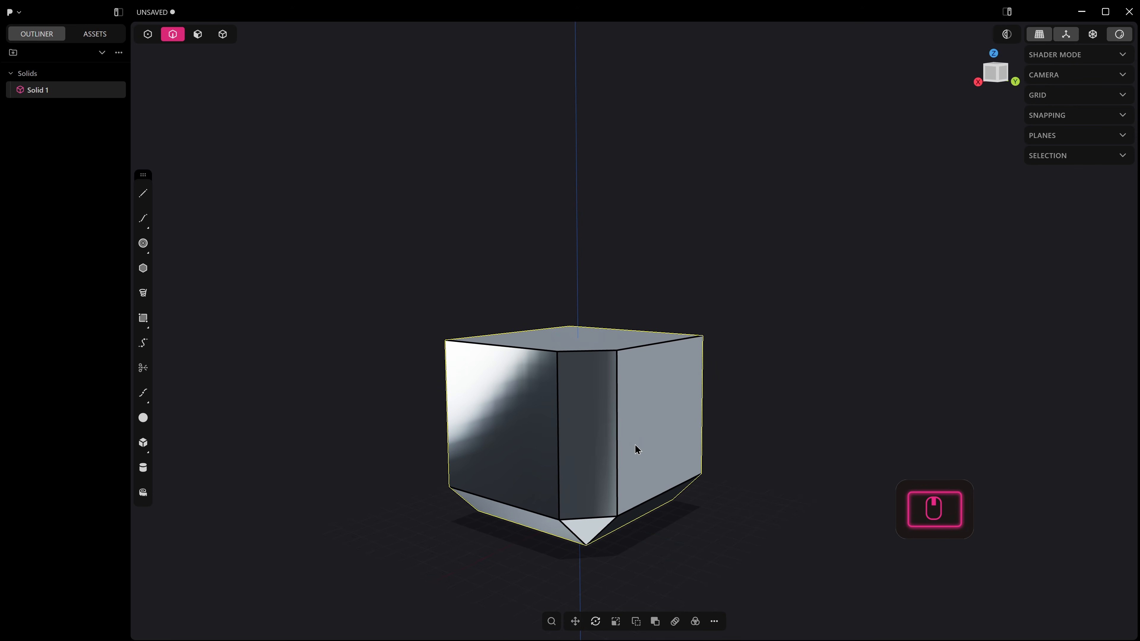
pyautogui.press('4')
pyautogui.click(787, 368)
pyautogui.keyDown('shift'); pyautogui.moveTo(652, 407); pyautogui.dragTo(704, 345, button='middle'); pyautogui.keyUp('shift')
pyautogui.moveTo(704, 345); pyautogui.dragTo(677, 386, button='middle')
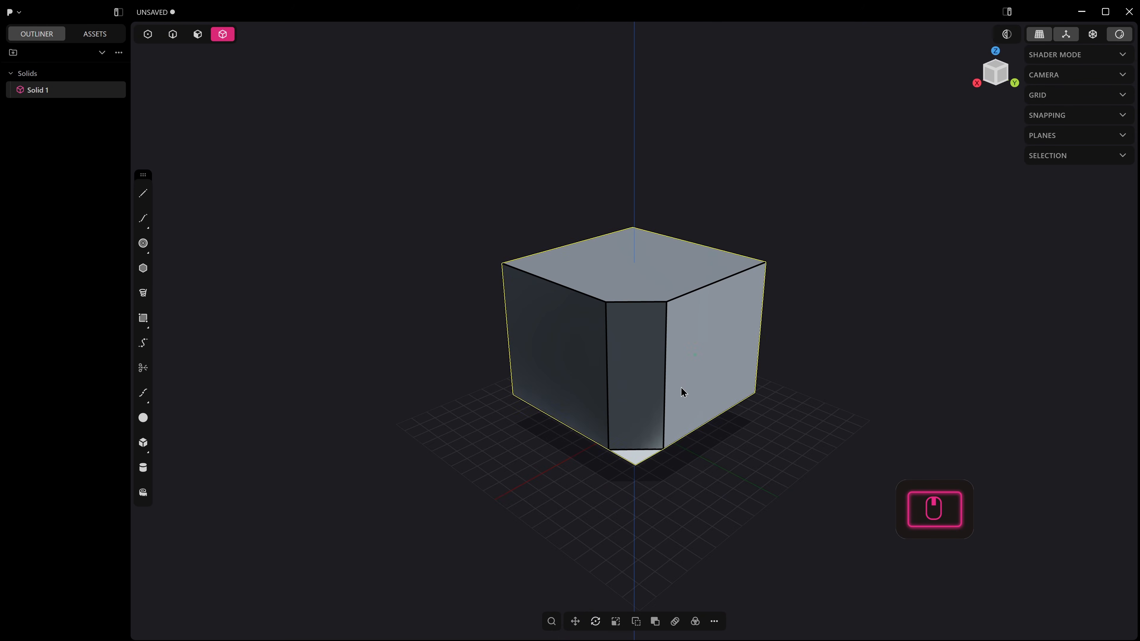
pyautogui.click(677, 389)
# Step: Start a material for the selected cube and set its color to light pink
pyautogui.press('m')
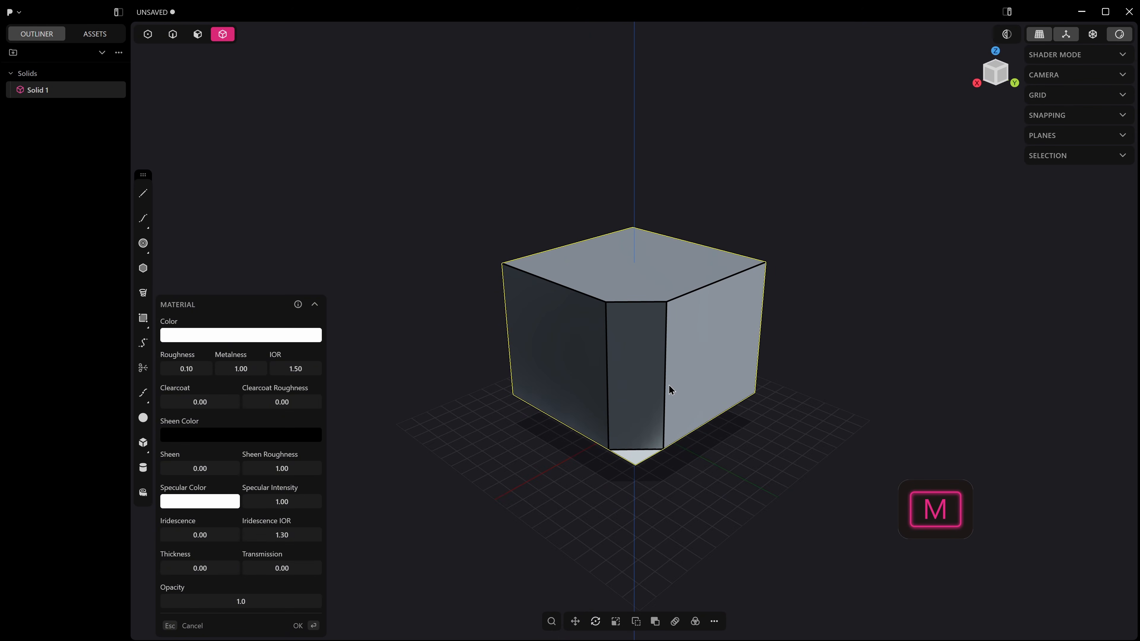
pyautogui.click(231, 340)
pyautogui.moveTo(247, 372); pyautogui.dragTo(195, 345)
pyautogui.moveTo(594, 390); pyautogui.dragTo(538, 420, button='middle')
pyautogui.click(246, 313)
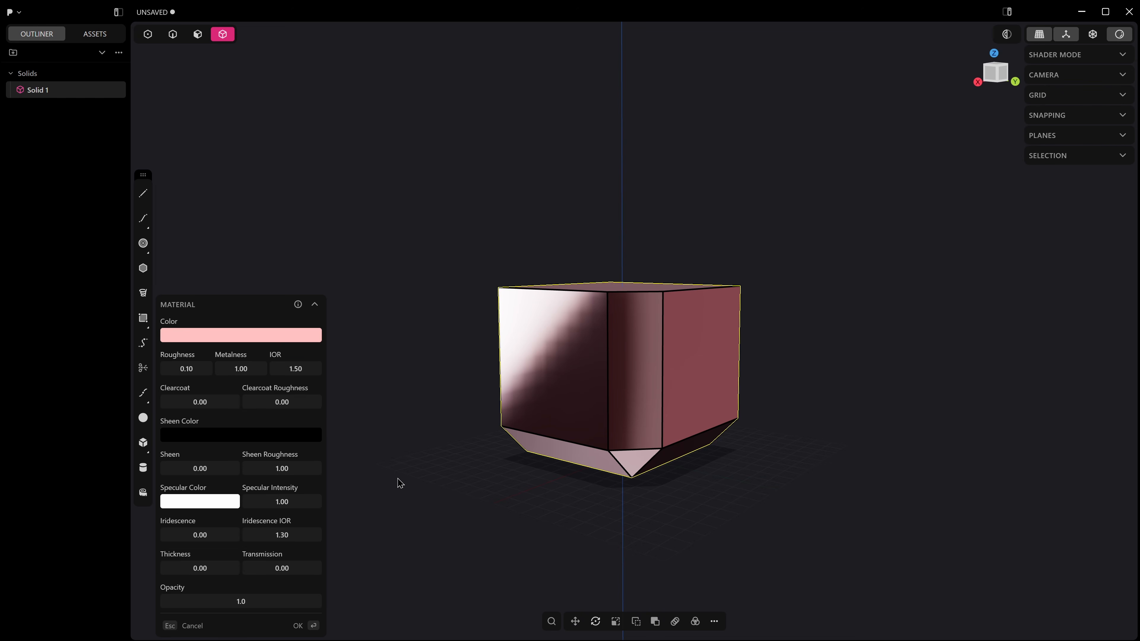
# Step: Set the material's roughness to 0.25 and its metalness to 0
pyautogui.moveTo(635, 352); pyautogui.dragTo(633, 351, button='middle')
pyautogui.moveTo(500, 373); pyautogui.dragTo(492, 365, button='middle')
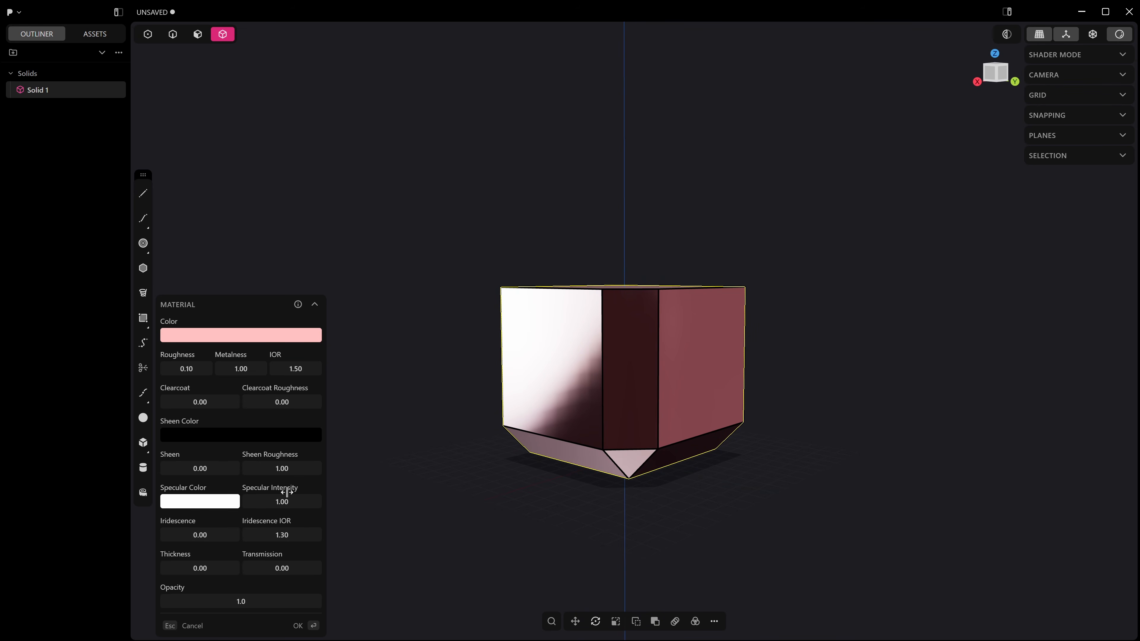
pyautogui.moveTo(198, 367); pyautogui.dragTo(236, 364)
pyautogui.click(257, 363)
pyautogui.write('0')
pyautogui.press('Return')
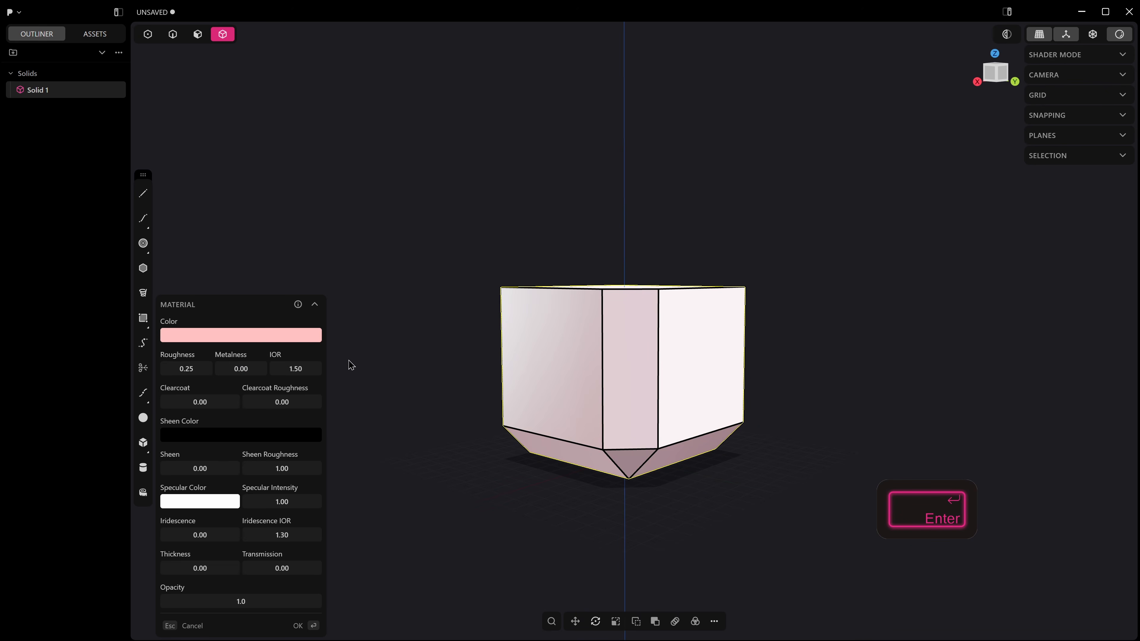
# Step: Change the material color to a saturated red, apply it, and show the used materials among the assets
pyautogui.click(280, 331)
pyautogui.moveTo(250, 365); pyautogui.dragTo(258, 339)
pyautogui.moveTo(733, 342); pyautogui.dragTo(789, 374, button='middle')
pyautogui.press('Return')
pyautogui.click(95, 33)
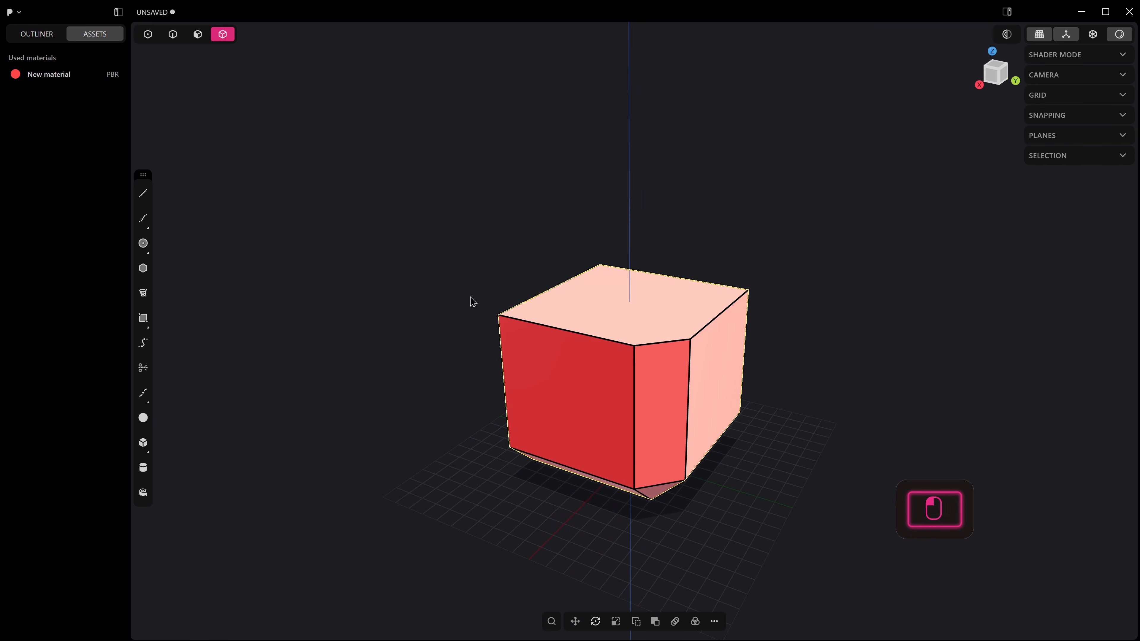
# Step: Compare the cube with and without render mode, leaving render mode off
pyautogui.moveTo(648, 379); pyautogui.dragTo(643, 364, button='middle')
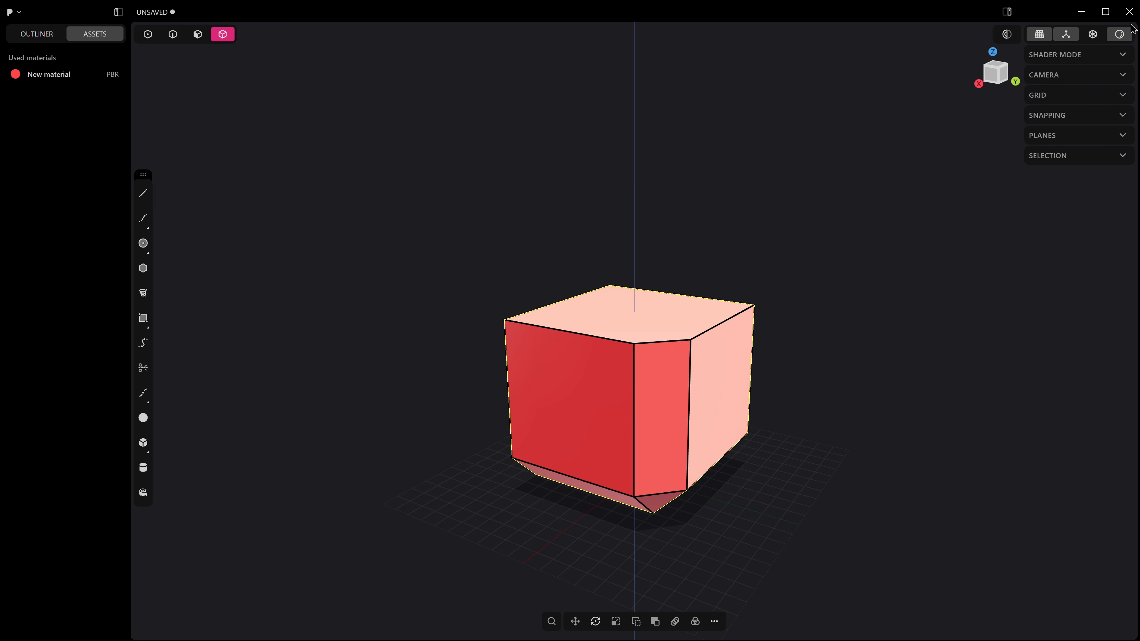
pyautogui.click(1120, 35)
pyautogui.moveTo(646, 310)
pyautogui.mouseDown(button='middle')
pyautogui.moveTo(694, 285)
pyautogui.moveTo(628, 289)
pyautogui.moveTo(719, 354)
pyautogui.moveTo(756, 362)
pyautogui.moveTo(745, 385)
pyautogui.mouseUp(button='middle')
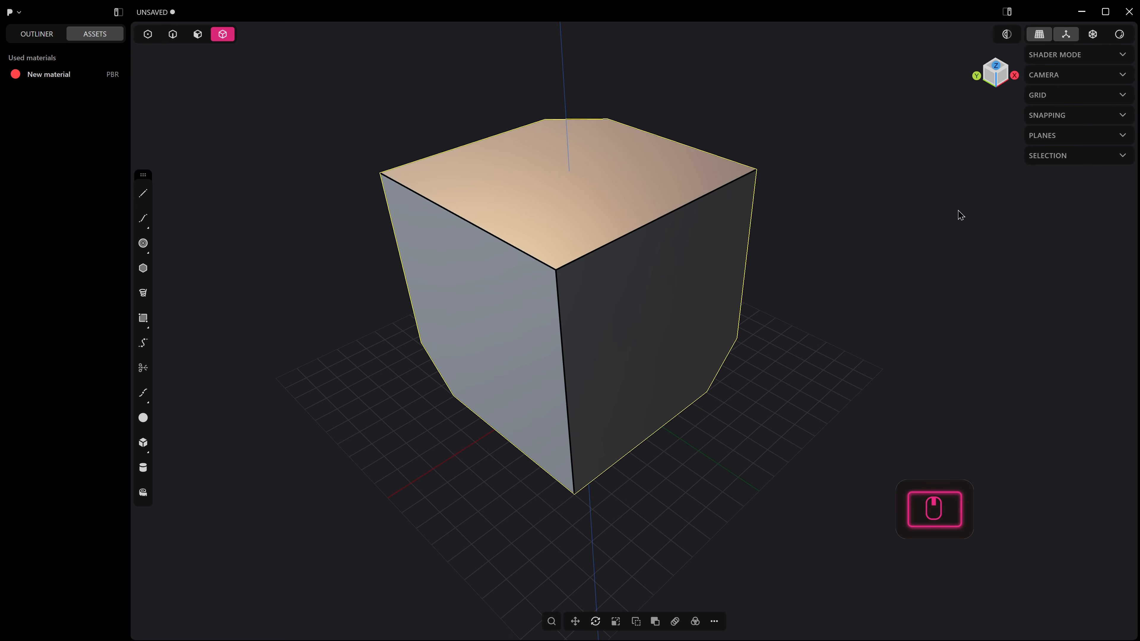
pyautogui.click(1120, 34)
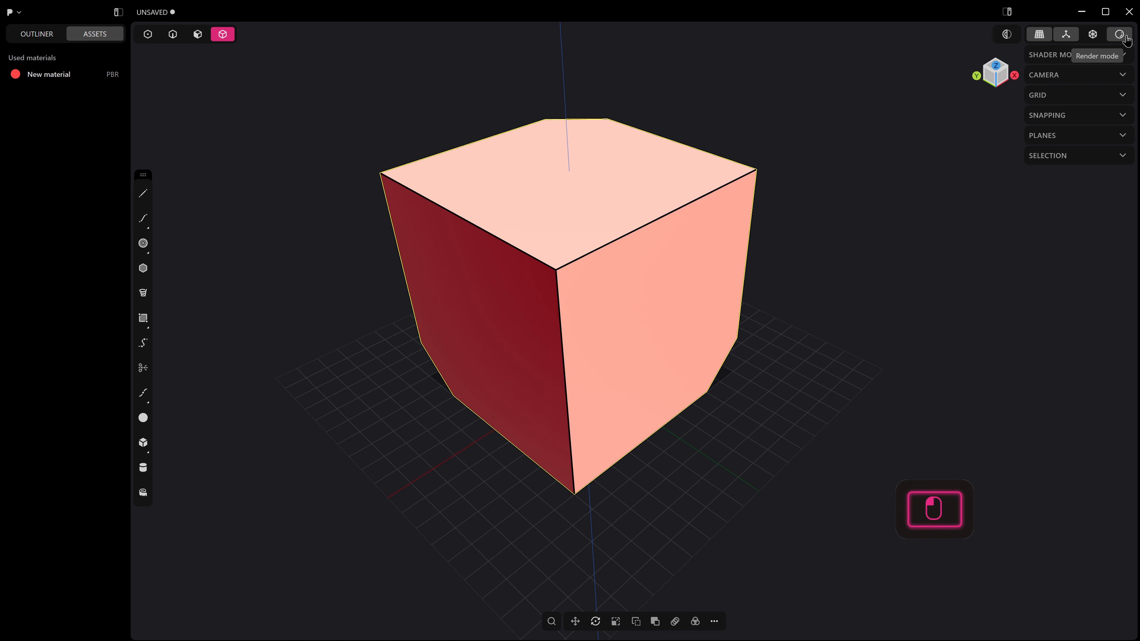
pyautogui.click(1119, 35)
# Step: Expand the shader mode settings and preview the copper and dark striped matcaps on the cube
pyautogui.click(1123, 55)
pyautogui.click(1123, 55)
pyautogui.click(1123, 55)
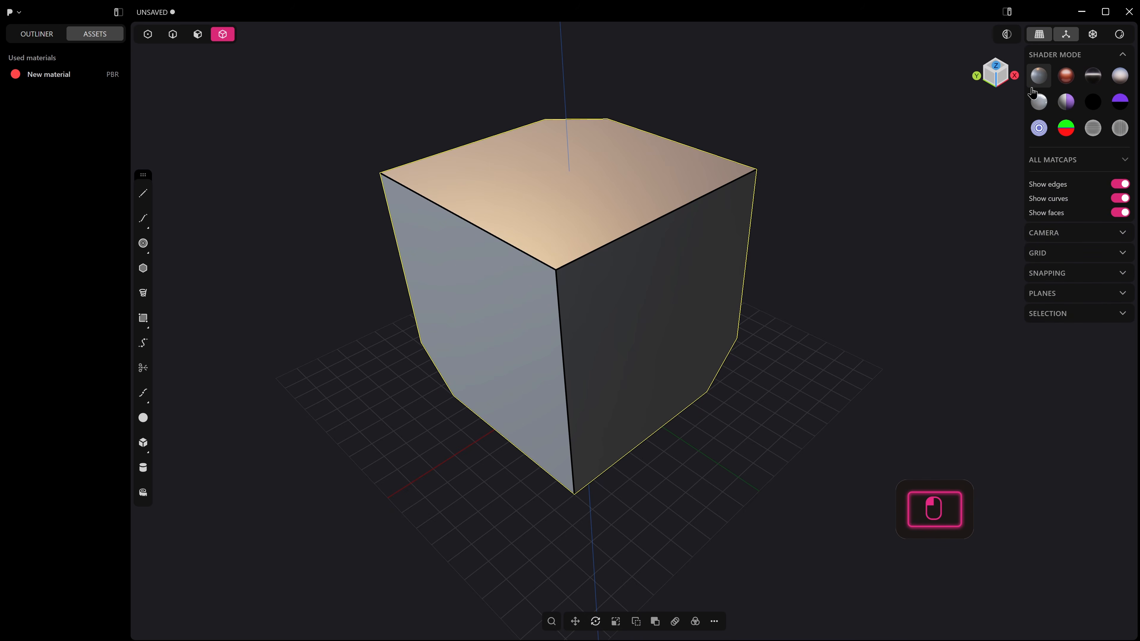
pyautogui.click(1067, 79)
pyautogui.click(1093, 76)
pyautogui.moveTo(770, 251); pyautogui.dragTo(676, 200, button='middle')
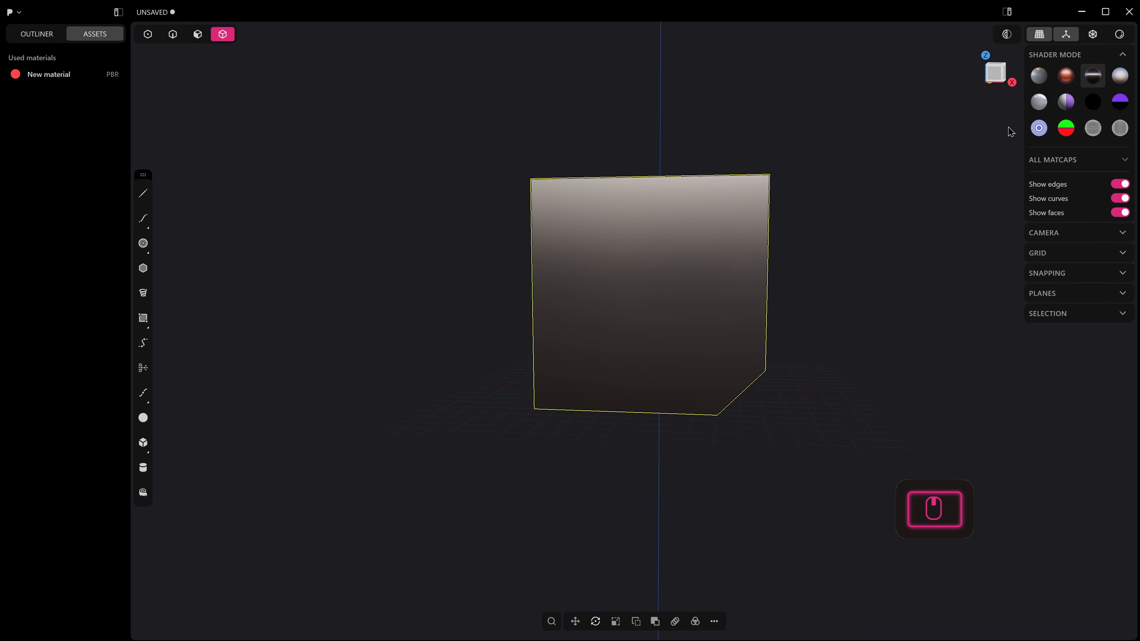
# Step: Preview the light grey, split purple and solid black shader modes on the cube
pyautogui.click(1040, 103)
pyautogui.click(1066, 103)
pyautogui.moveTo(1012, 153); pyautogui.dragTo(1009, 189, button='middle')
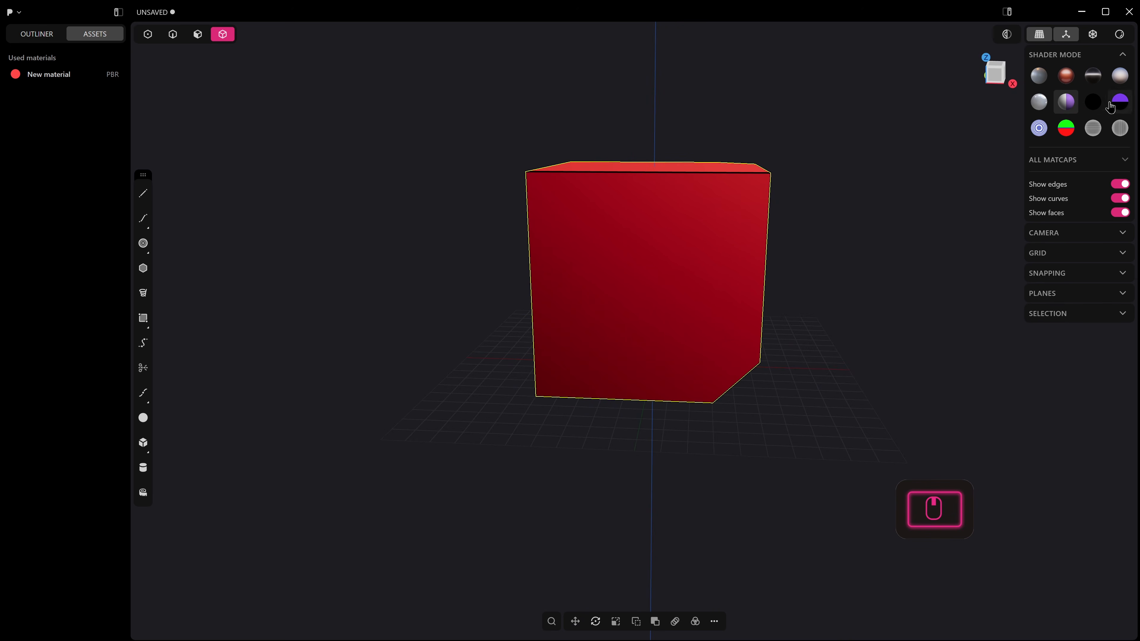
pyautogui.click(1093, 102)
pyautogui.moveTo(923, 194); pyautogui.dragTo(939, 195, button='middle')
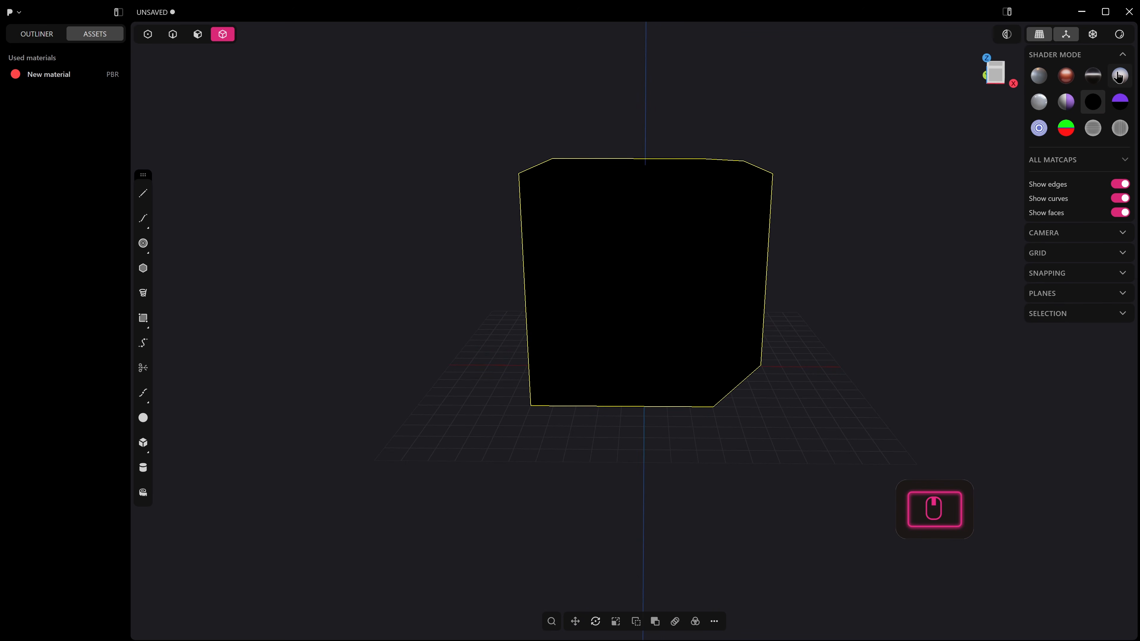
# Step: Try the two plain grey shader modes and restore the default blue-grey matcap
pyautogui.click(1118, 130)
pyautogui.click(1093, 128)
pyautogui.click(1039, 75)
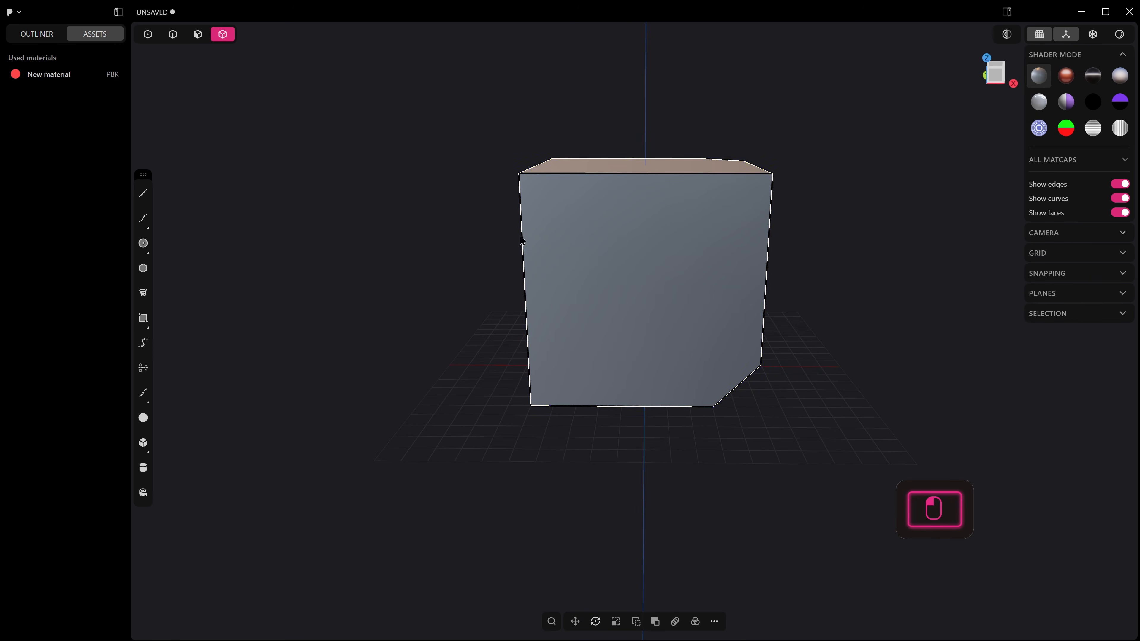
pyautogui.moveTo(579, 222); pyautogui.dragTo(532, 275, button='middle')
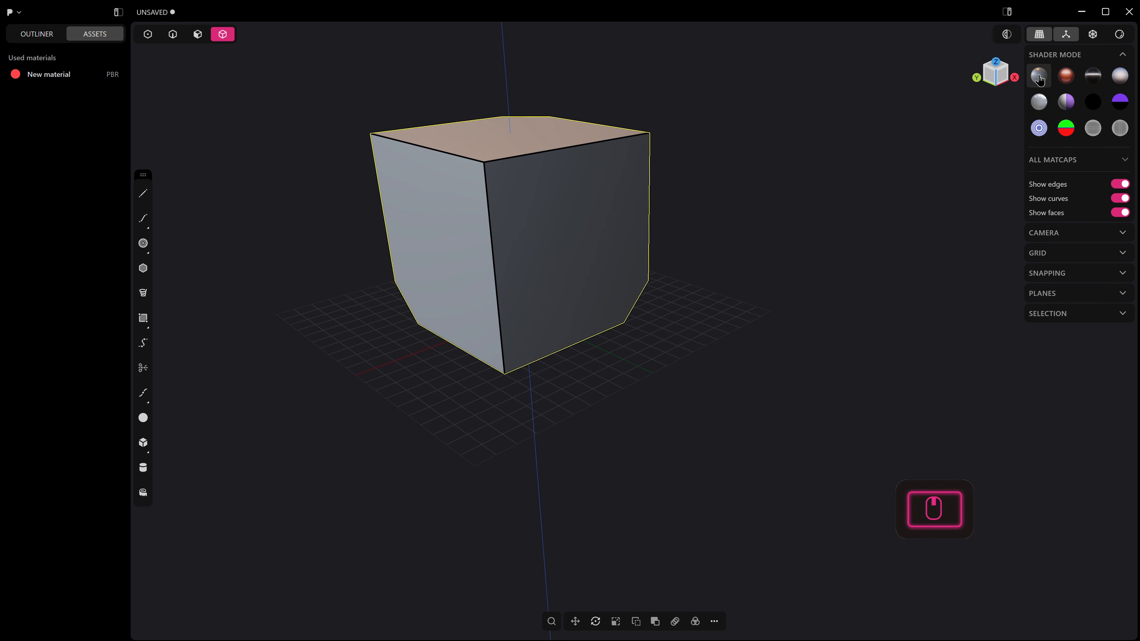
# Step: Preview the pale blue-and-pink matcap on the cube and restore the default blue-grey one
pyautogui.click(1121, 86)
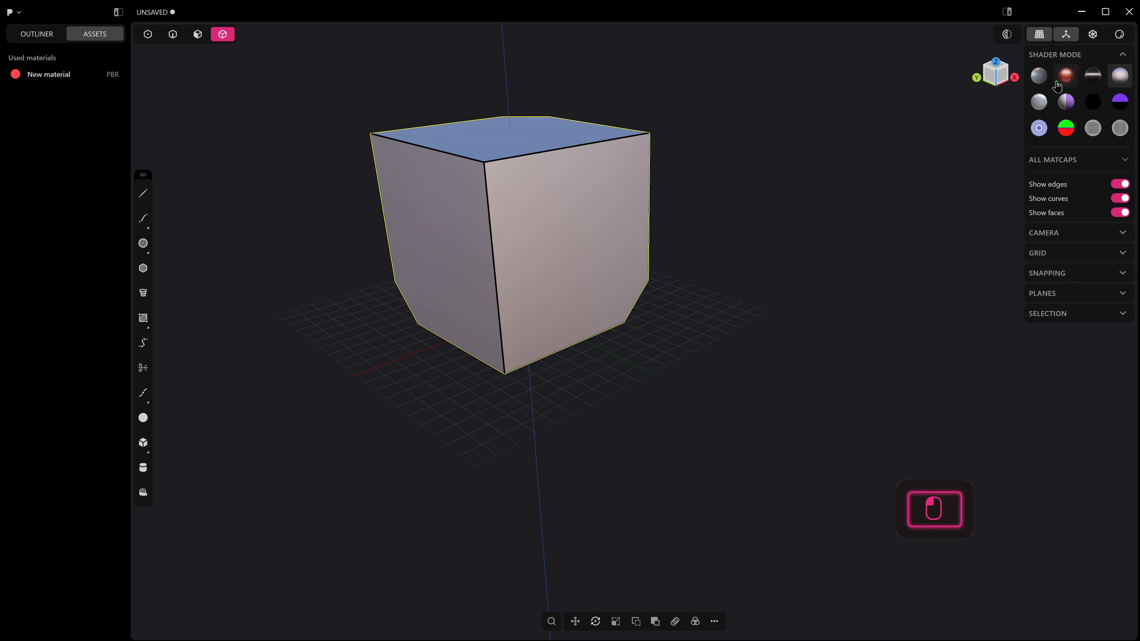
pyautogui.click(1041, 77)
pyautogui.keyDown('shift'); pyautogui.moveTo(546, 171); pyautogui.dragTo(757, 215, button='middle'); pyautogui.keyUp('shift')
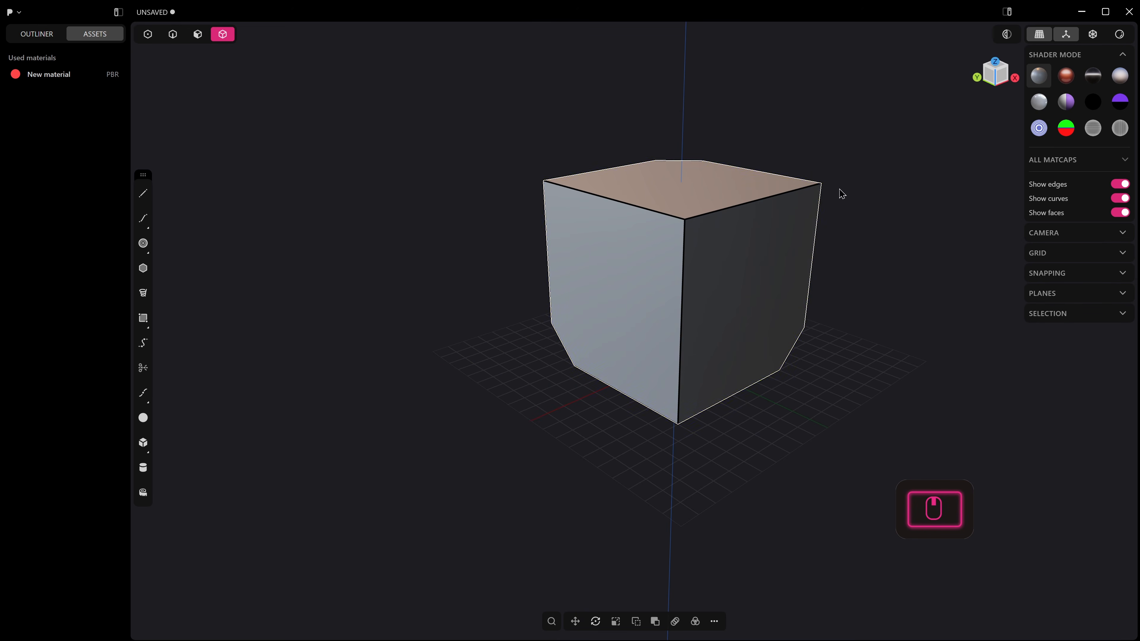
# Step: Expand the full matcap library, preview a couple of its dark matcaps on the cube, and return to the default matcap
pyautogui.click(1125, 166)
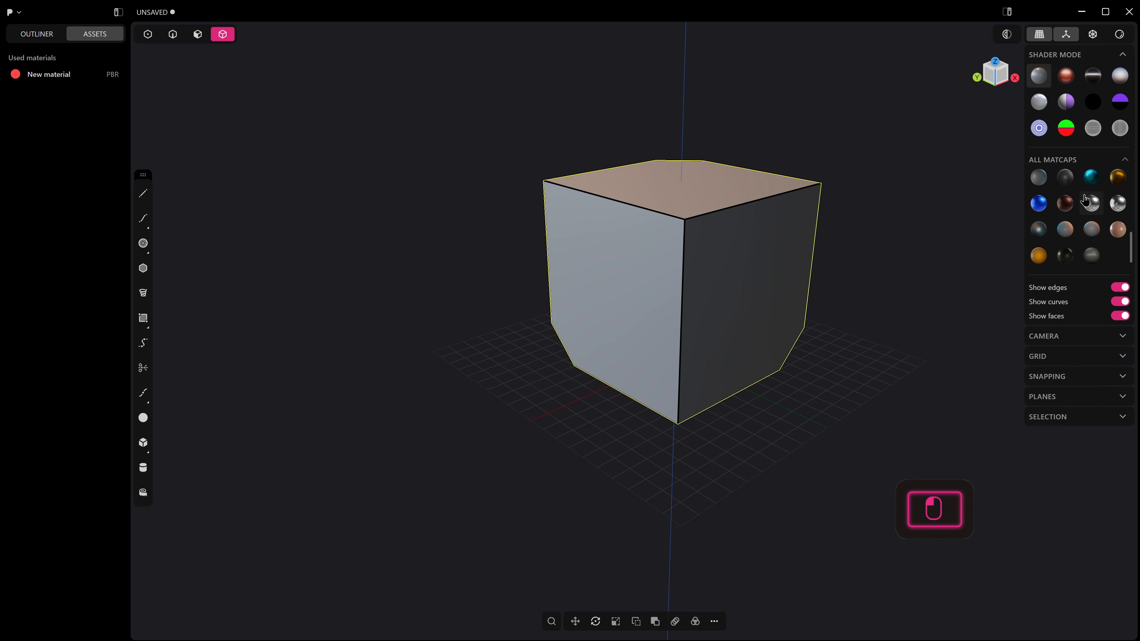
pyautogui.click(1093, 231)
pyautogui.click(1046, 231)
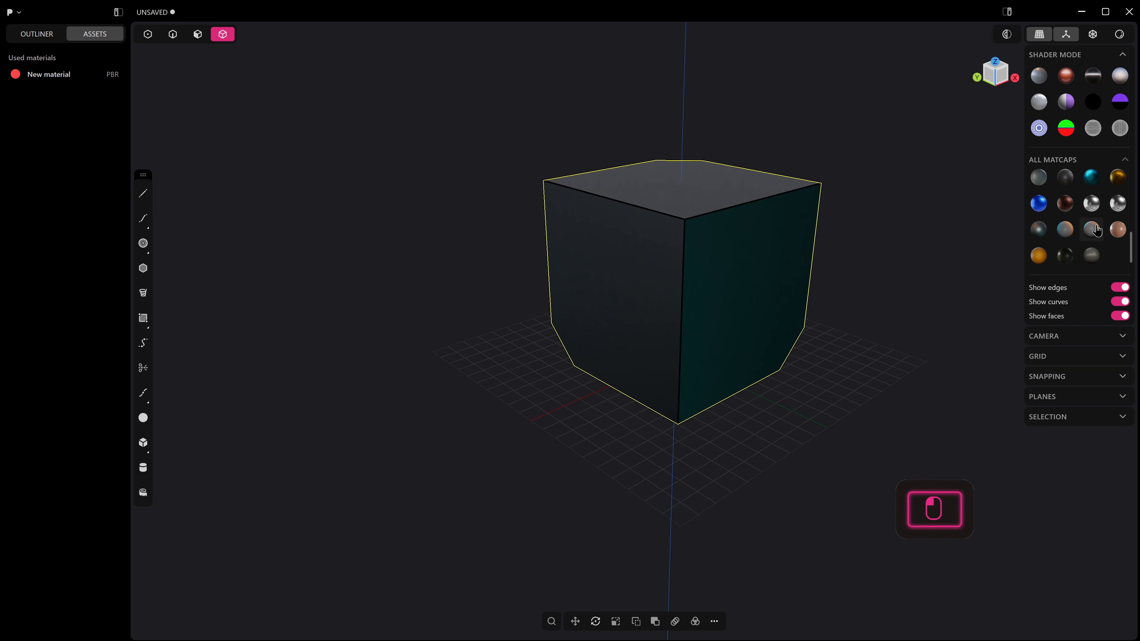
pyautogui.click(1124, 161)
pyautogui.click(1126, 161)
pyautogui.click(1125, 161)
pyautogui.click(1039, 75)
pyautogui.click(705, 237)
pyautogui.moveTo(705, 238); pyautogui.dragTo(743, 273, button='middle')
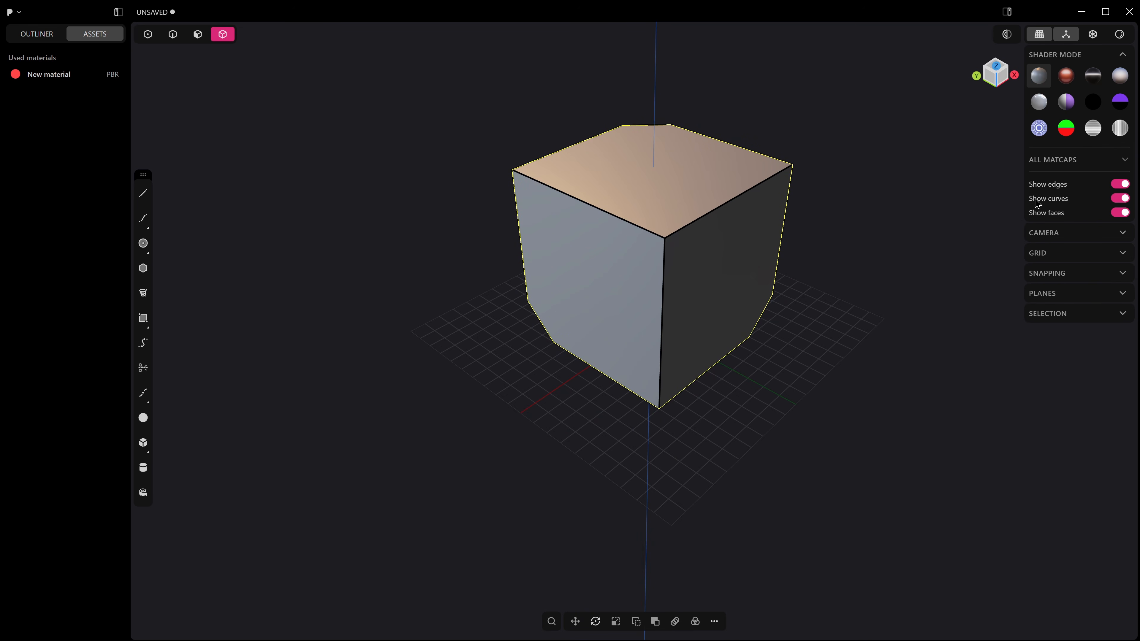
# Step: Switch the display of edges and curves off and back on
pyautogui.click(1120, 185)
pyautogui.click(1120, 184)
pyautogui.click(1121, 184)
pyautogui.click(1120, 184)
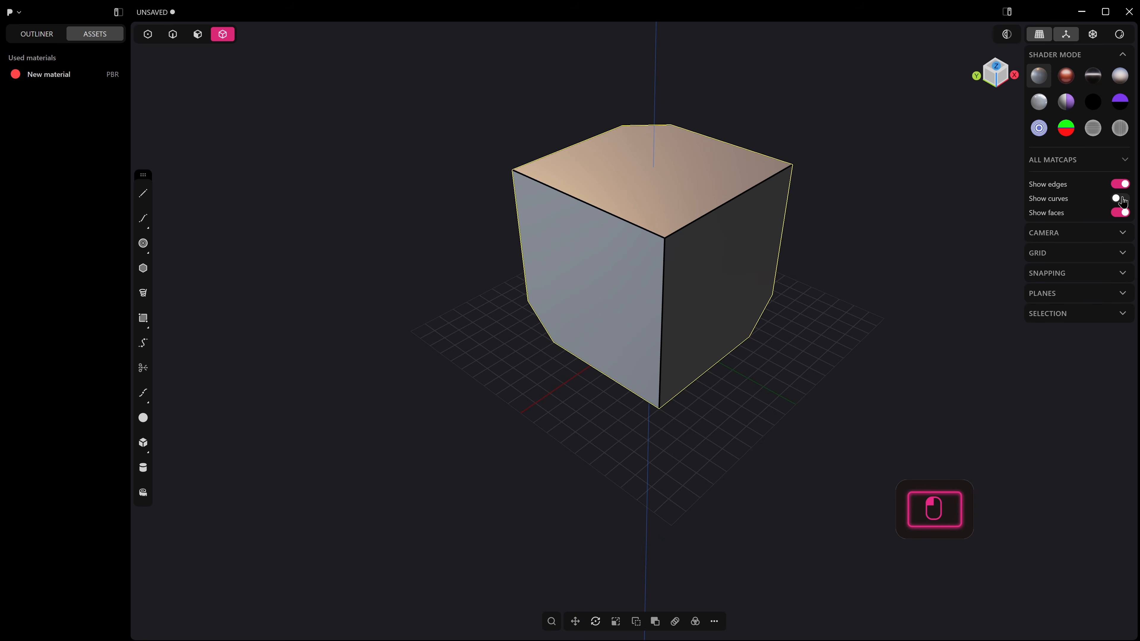
pyautogui.click(1121, 198)
# Step: Hide and restore the cube's faces, and toggle its edges off and on once more
pyautogui.click(1121, 213)
pyautogui.moveTo(837, 319)
pyautogui.mouseDown(button='middle')
pyautogui.moveTo(837, 265)
pyautogui.moveTo(904, 272)
pyautogui.moveTo(827, 275)
pyautogui.moveTo(889, 262)
pyautogui.moveTo(843, 272)
pyautogui.moveTo(828, 249)
pyautogui.mouseUp(button='middle')
pyautogui.click(1118, 212)
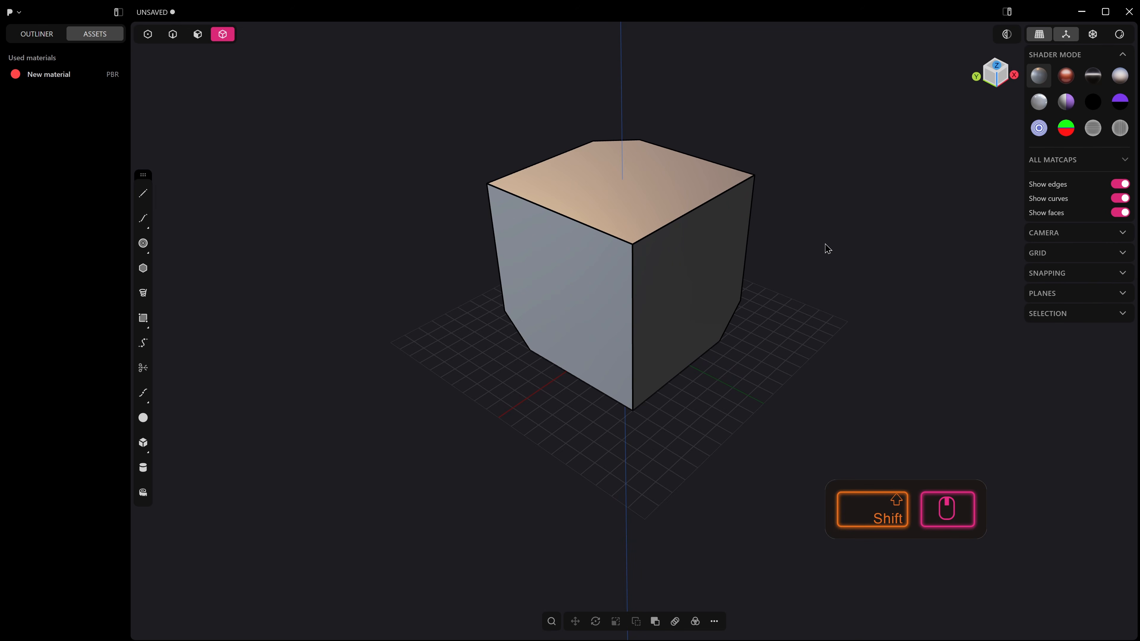
pyautogui.click(1120, 184)
pyautogui.click(1118, 185)
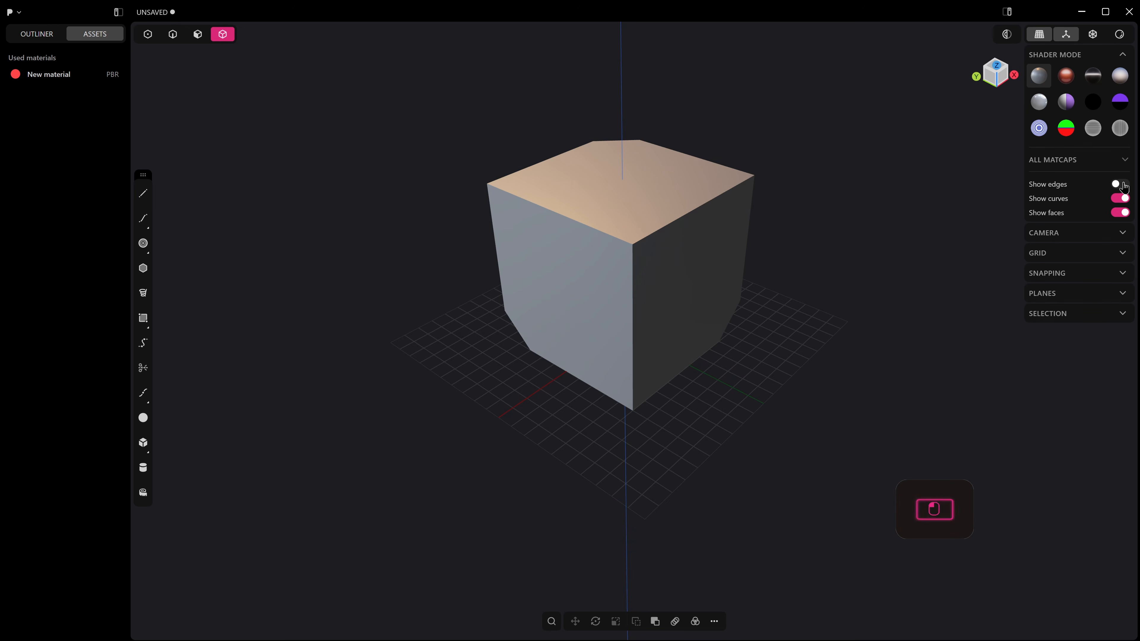
# Step: Set the camera field of view to 35
pyautogui.click(1125, 236)
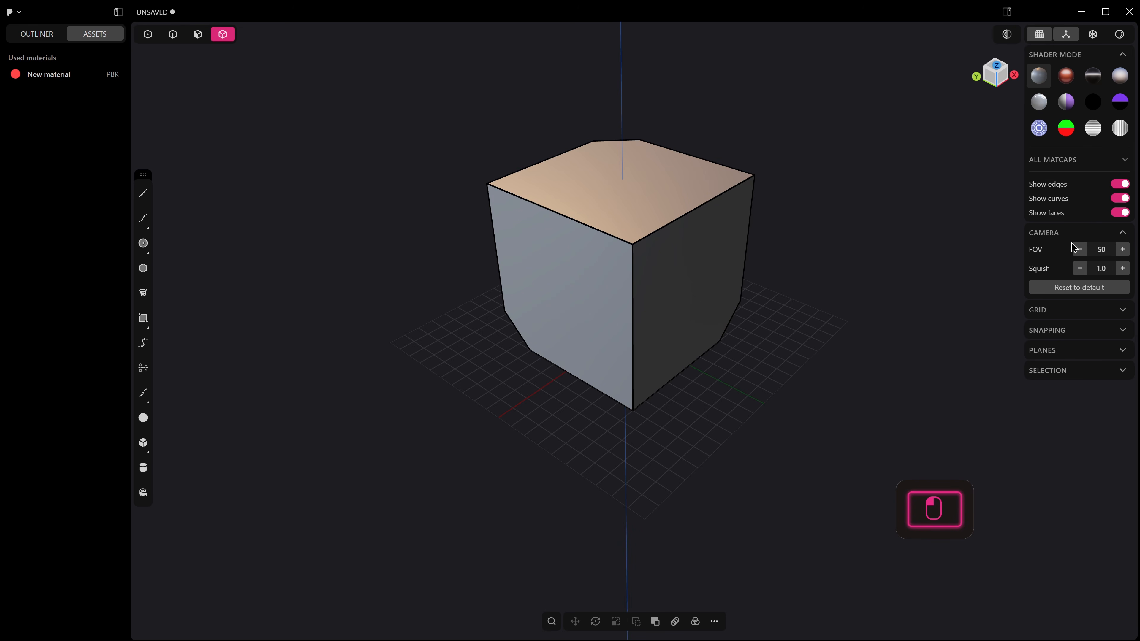
pyautogui.click(1106, 252)
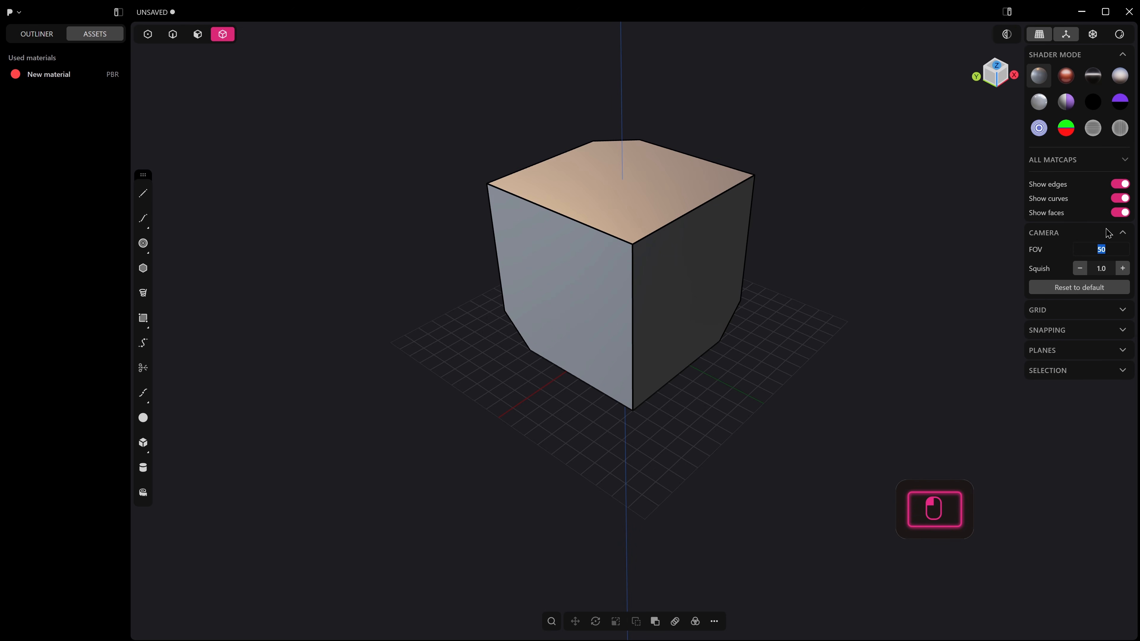
pyautogui.write('35')
pyautogui.press('Return')
pyautogui.moveTo(575, 296); pyautogui.dragTo(720, 288, button='middle')
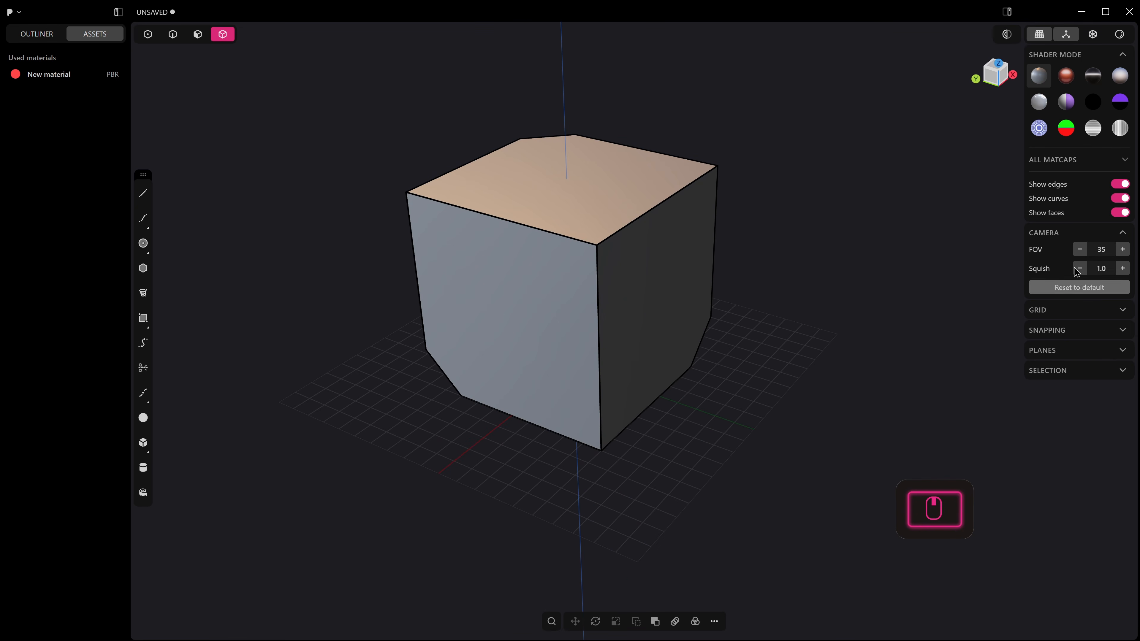
pyautogui.click(1122, 233)
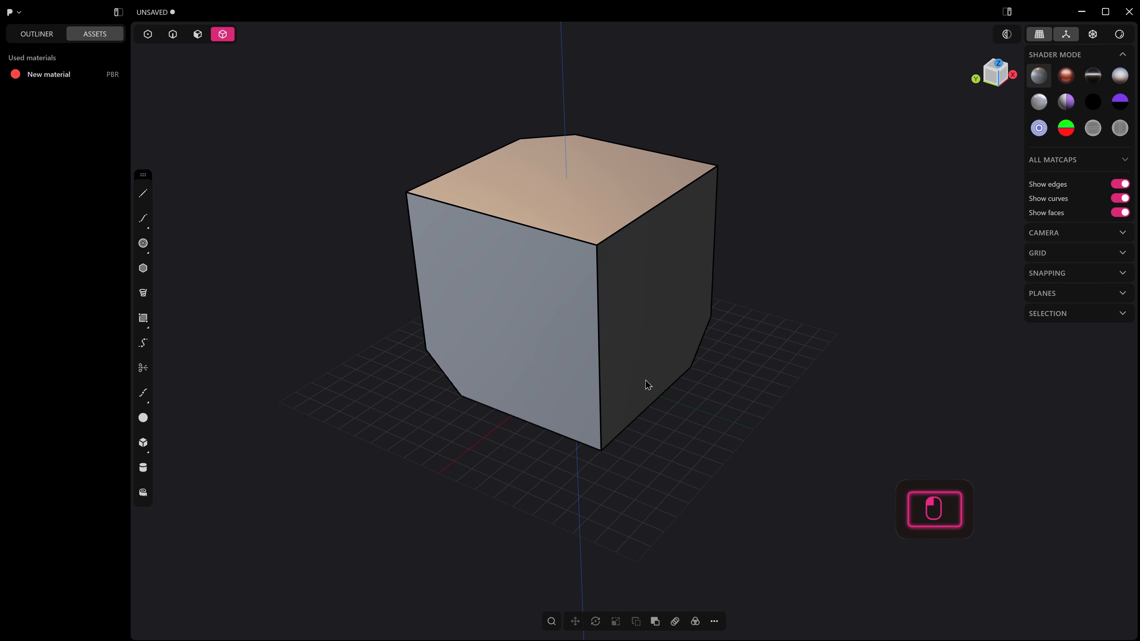
# Step: Lower the camera squish to 0.6, restore it to 1.0, and collapse the camera settings
pyautogui.click(1122, 233)
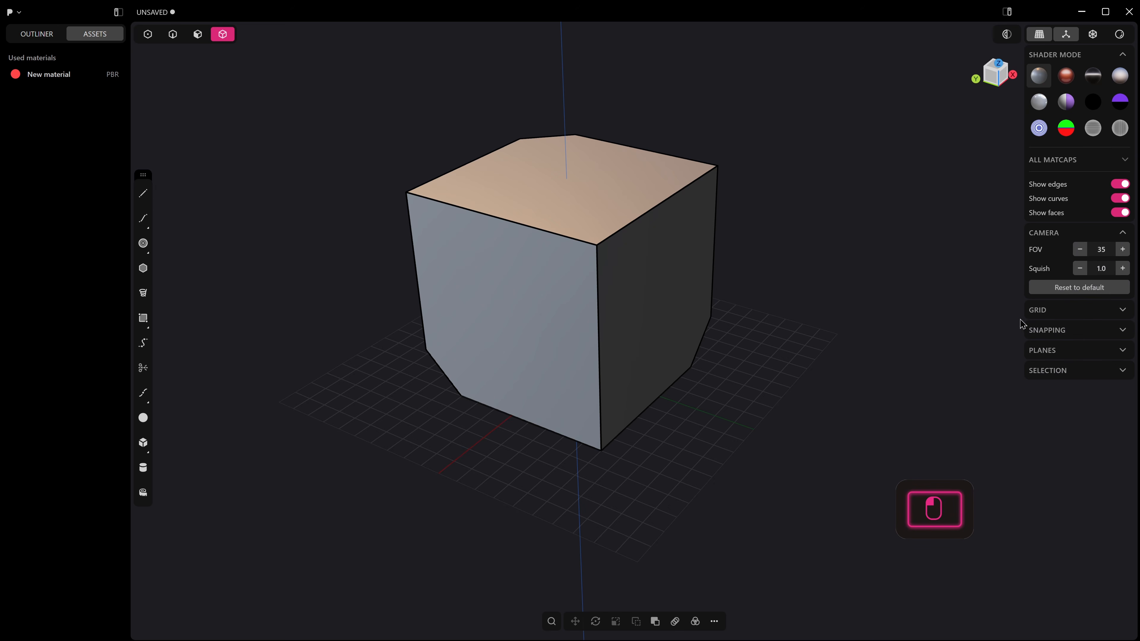
pyautogui.click(1080, 269)
pyautogui.click(1080, 269)
pyautogui.click(1081, 269)
pyautogui.click(1080, 268)
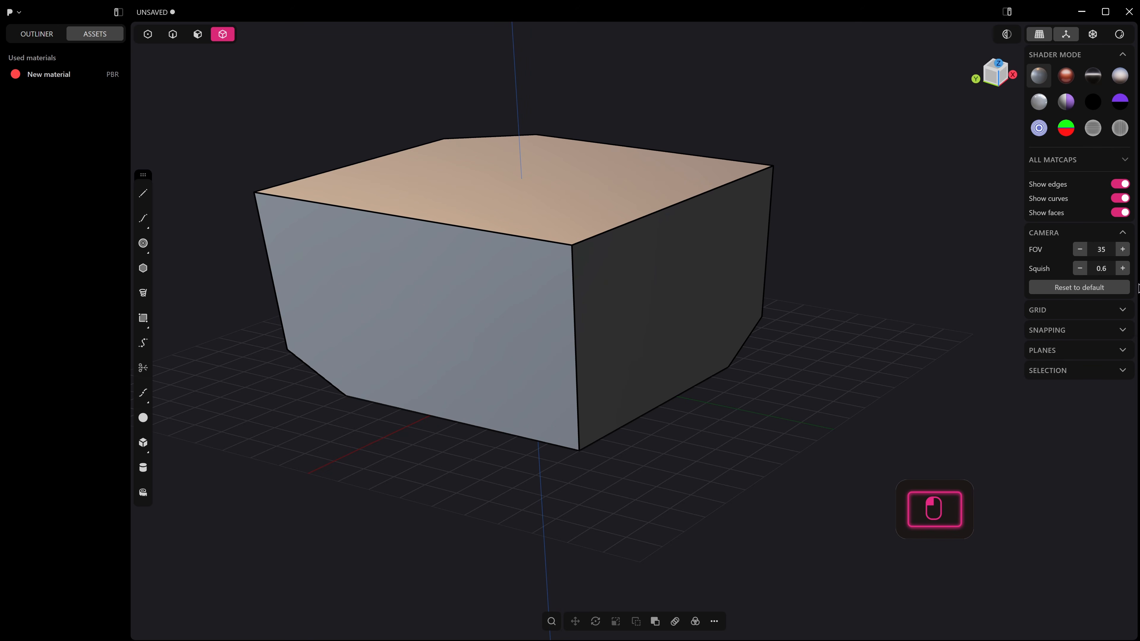
pyautogui.click(1123, 269)
pyautogui.click(1123, 268)
pyautogui.click(1122, 269)
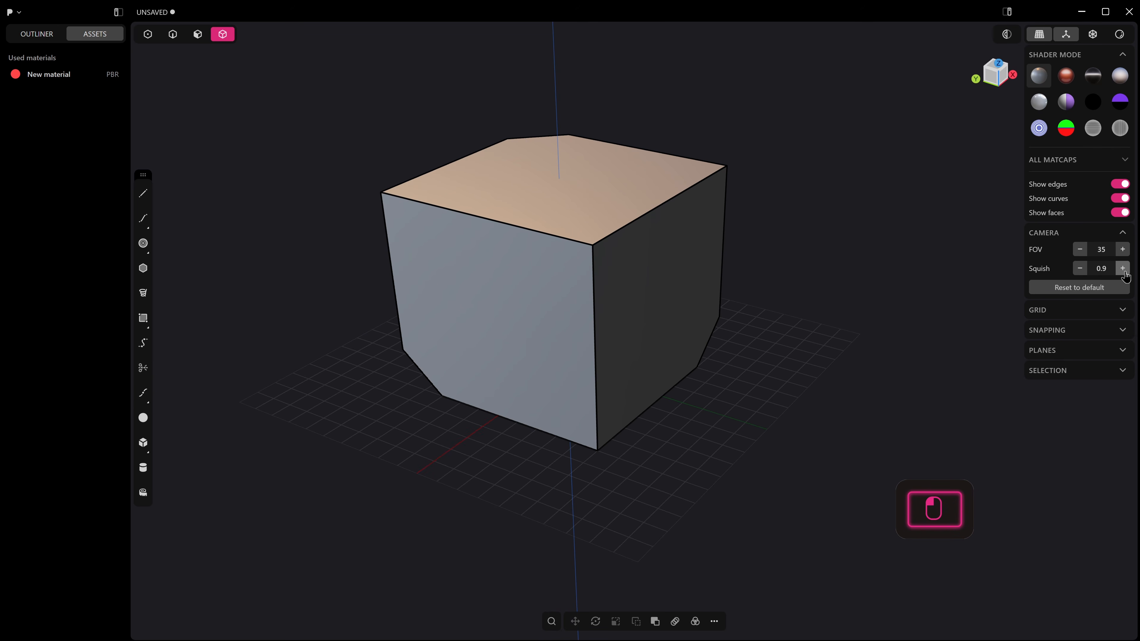
pyautogui.click(1122, 269)
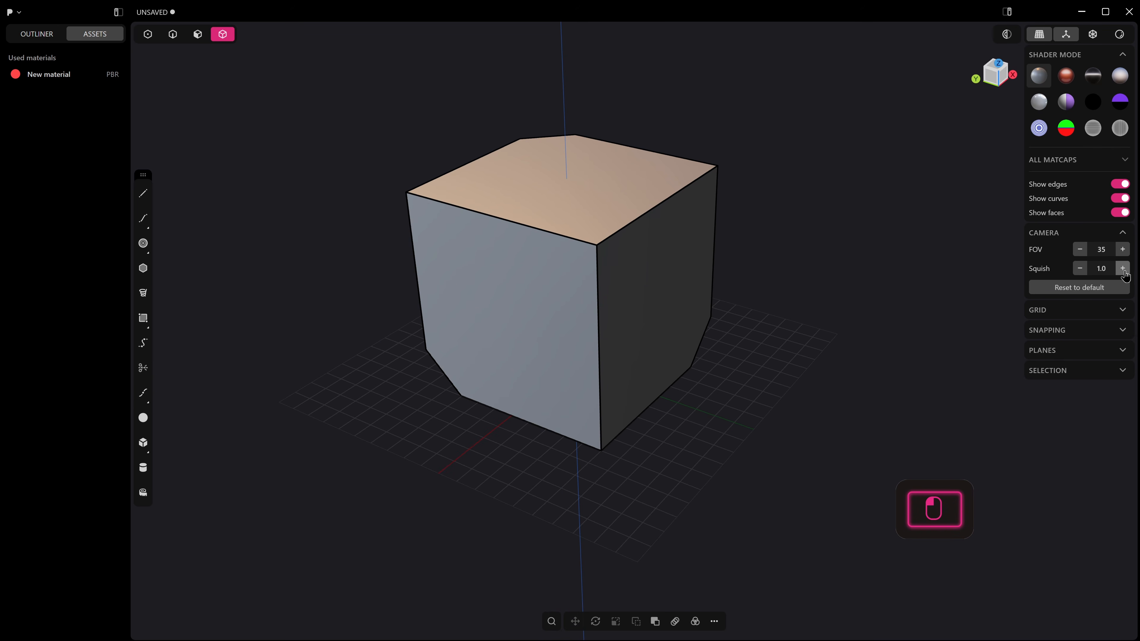
pyautogui.click(1123, 233)
# Step: Expand the grid and units settings, collapse the shader mode settings, and inspect the Line every value
pyautogui.click(1122, 253)
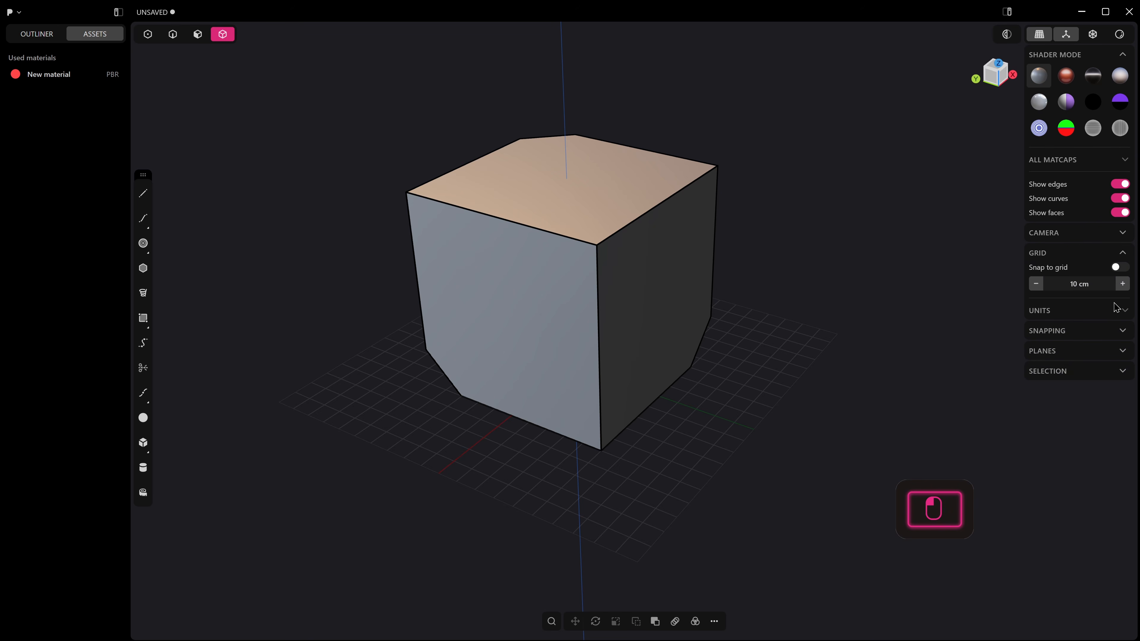
pyautogui.click(1126, 312)
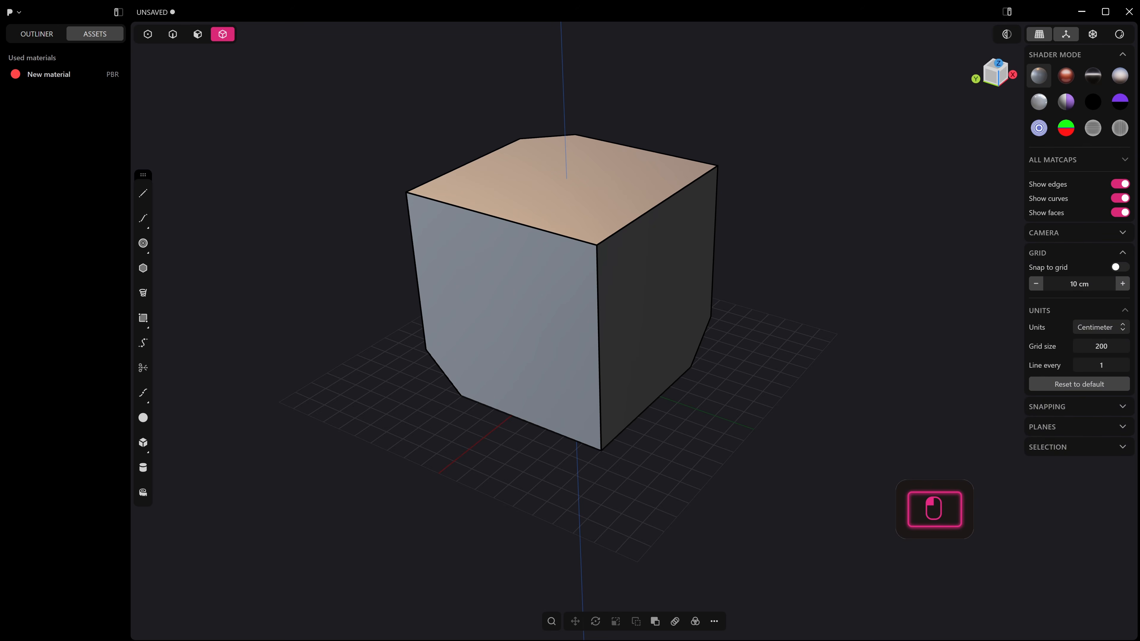
pyautogui.click(1120, 55)
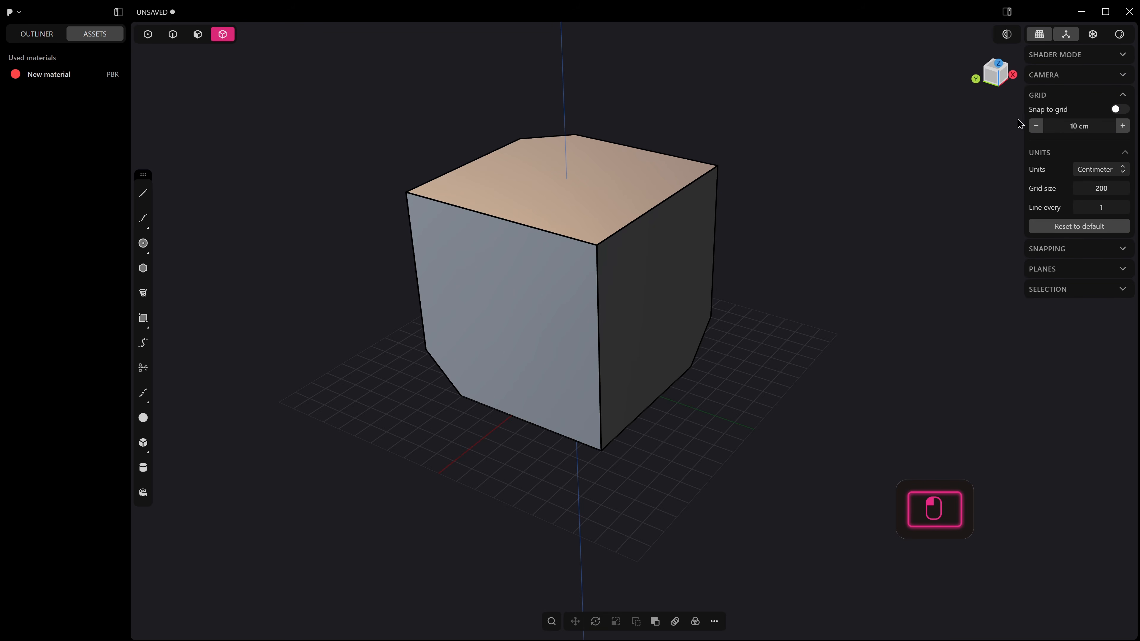
pyautogui.scroll(5, 867, 290)
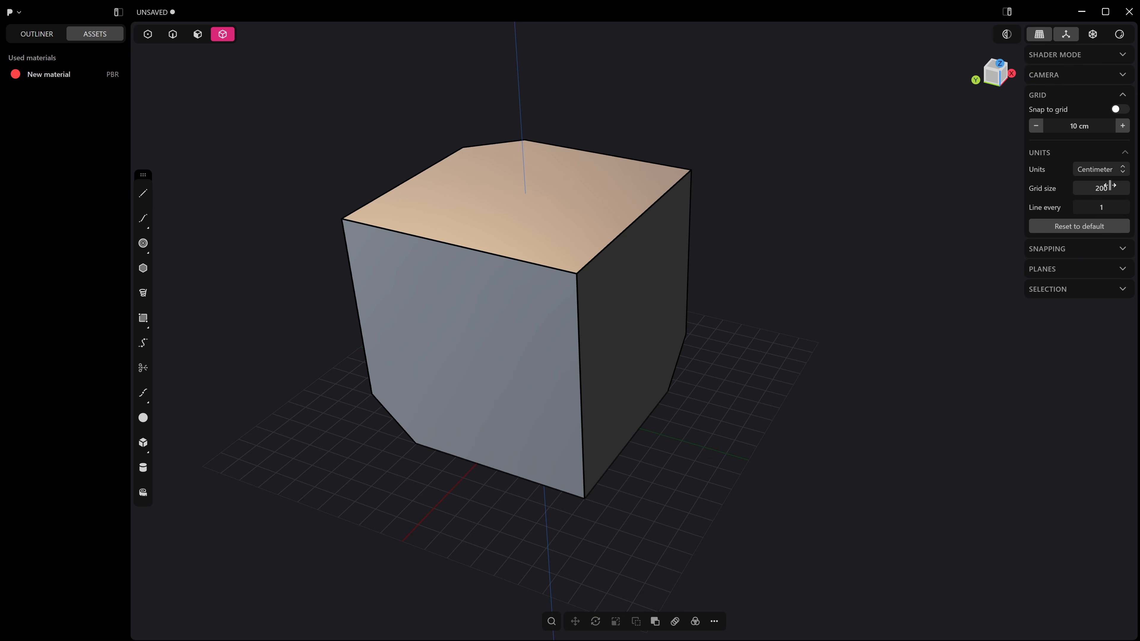
pyautogui.click(1100, 209)
pyautogui.click(1043, 206)
# Step: In the front view, reduce the grid spacing to 5 cm and return it to 10 cm
pyautogui.press('KP_1')
pyautogui.keyDown('shift'); pyautogui.moveTo(858, 204); pyautogui.dragTo(624, 315, button='middle'); pyautogui.keyUp('shift')
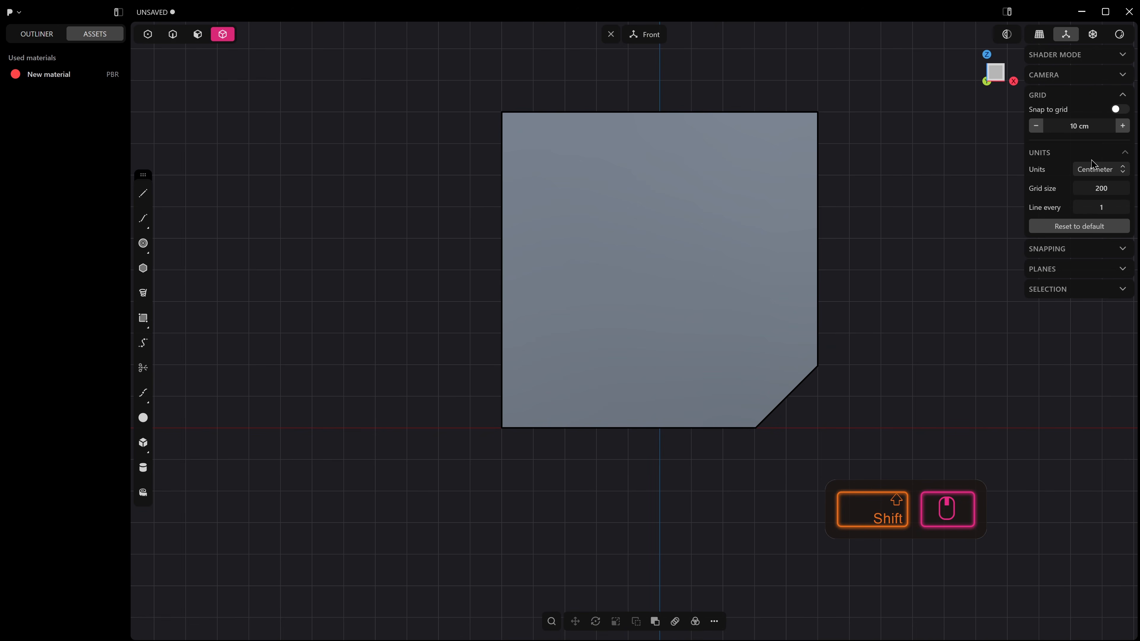
pyautogui.click(1089, 125)
pyautogui.click(1036, 127)
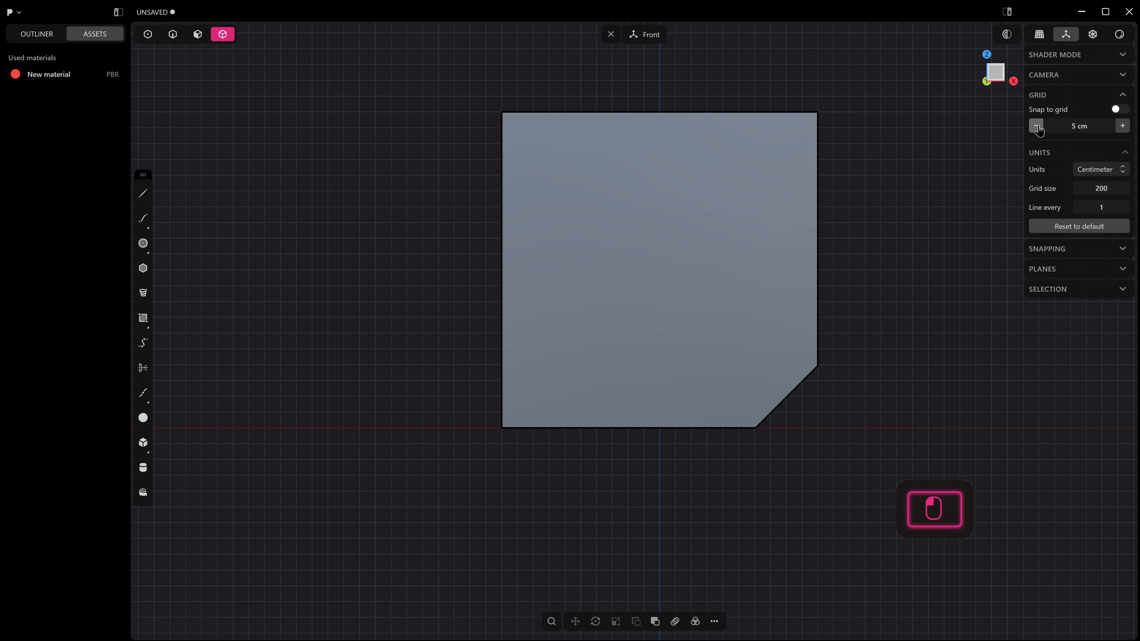
pyautogui.click(1122, 130)
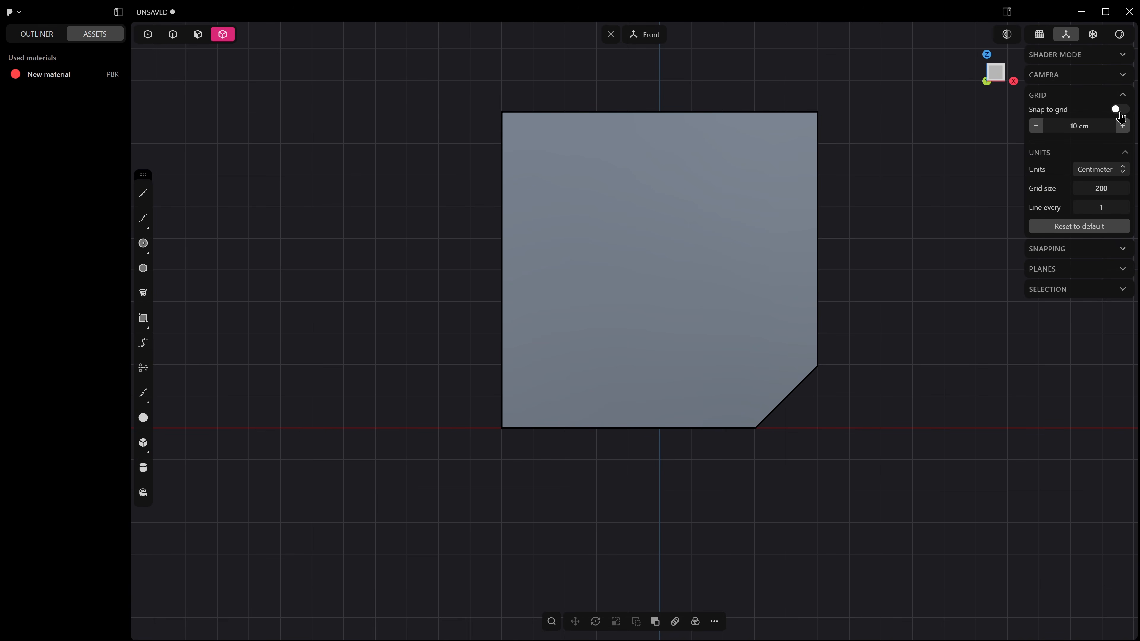
# Step: Try snap to grid by drawing a stepped line beside the cube, undo the line, and turn grid snapping off
pyautogui.click(1119, 110)
pyautogui.click(144, 193)
pyautogui.keyDown('shift'); pyautogui.moveTo(877, 242); pyautogui.dragTo(804, 224, button='middle'); pyautogui.keyUp('shift')
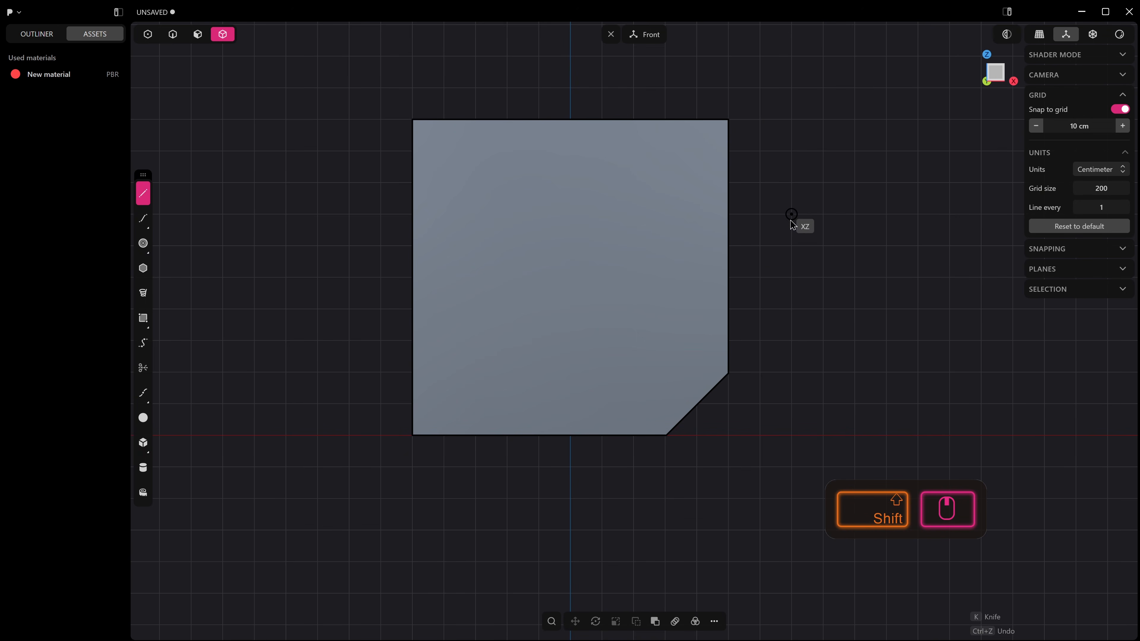
pyautogui.click(791, 214)
pyautogui.click(823, 214)
pyautogui.click(824, 183)
pyautogui.click(855, 182)
pyautogui.click(855, 151)
pyautogui.rightClick(874, 176)
pyautogui.hotkey('ctrl', 'z')
pyautogui.click(1123, 111)
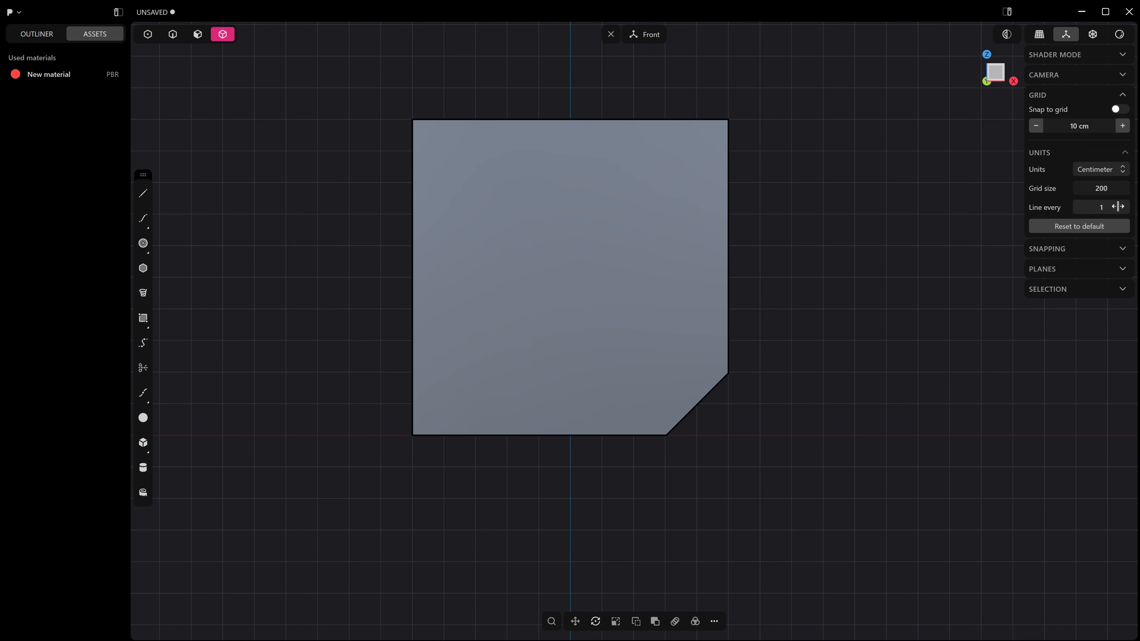
# Step: Return from the front view to a perspective view and expand the snapping settings
pyautogui.moveTo(691, 327); pyautogui.dragTo(738, 334, button='middle')
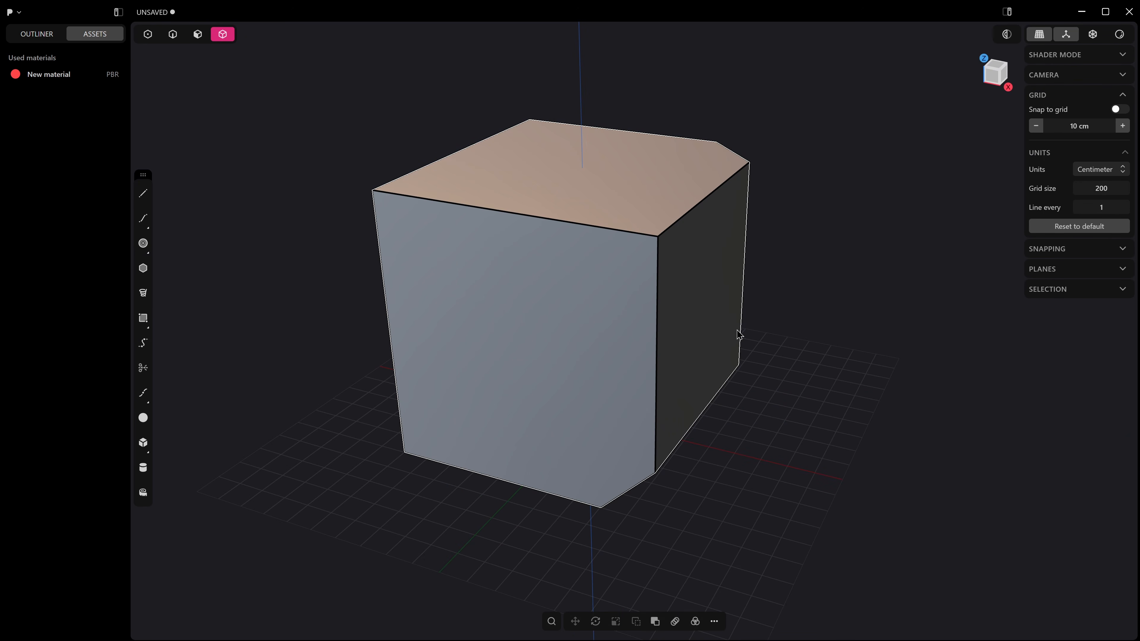
pyautogui.click(1122, 249)
pyautogui.moveTo(779, 312); pyautogui.dragTo(700, 297, button='middle')
# Step: Try moving the cube in screen space and along the Z and X axes, and cancel the move
pyautogui.click(700, 287)
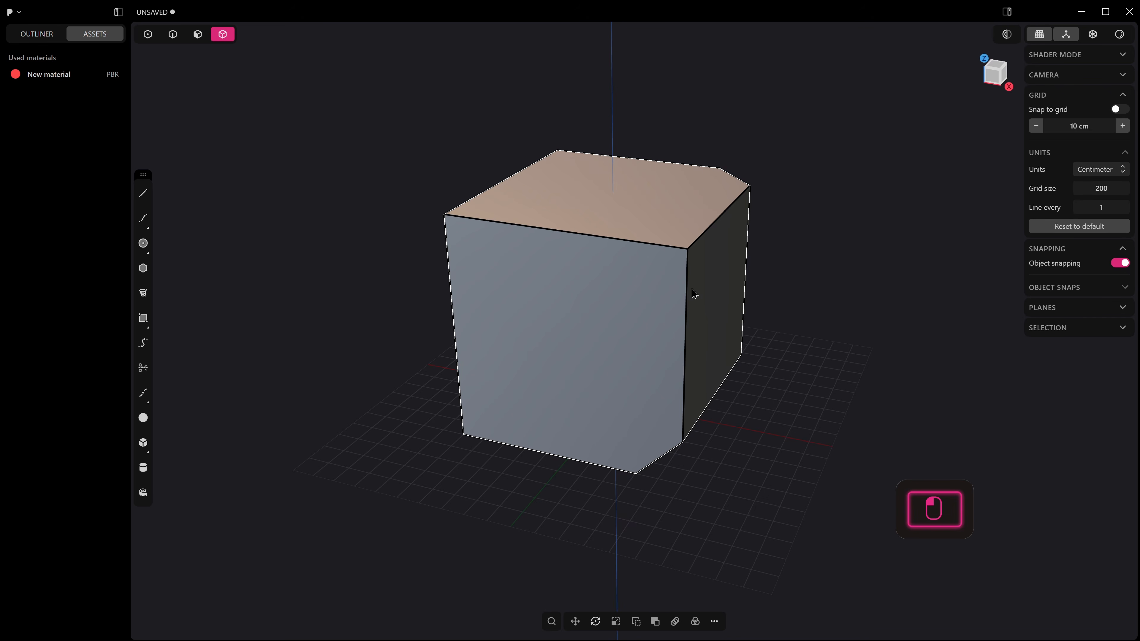
pyautogui.press('g')
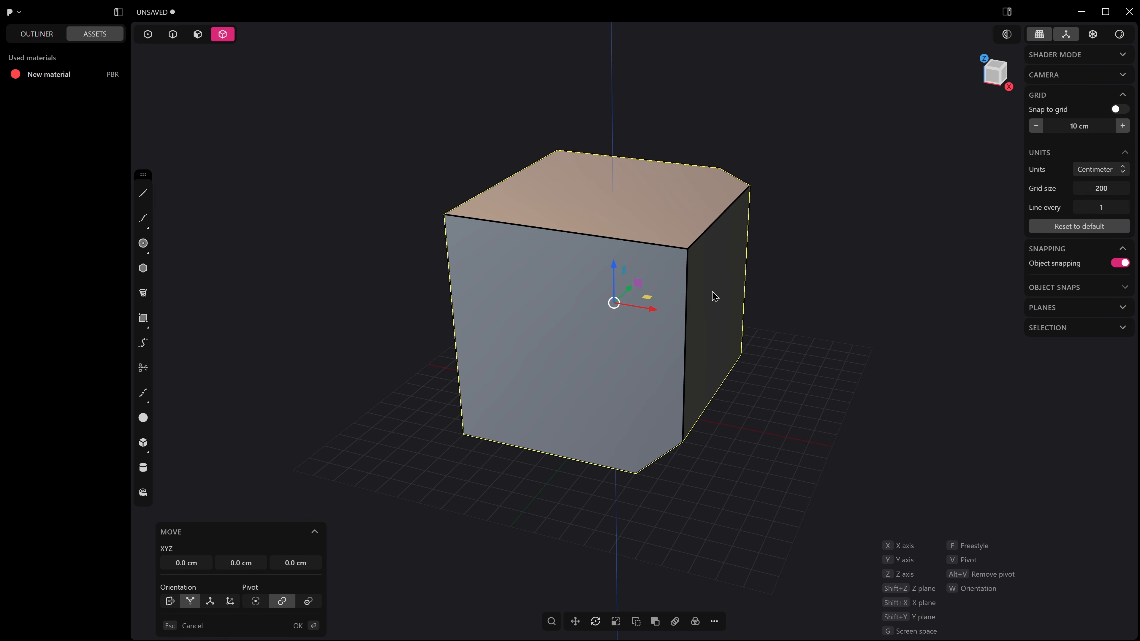
pyautogui.press('g')
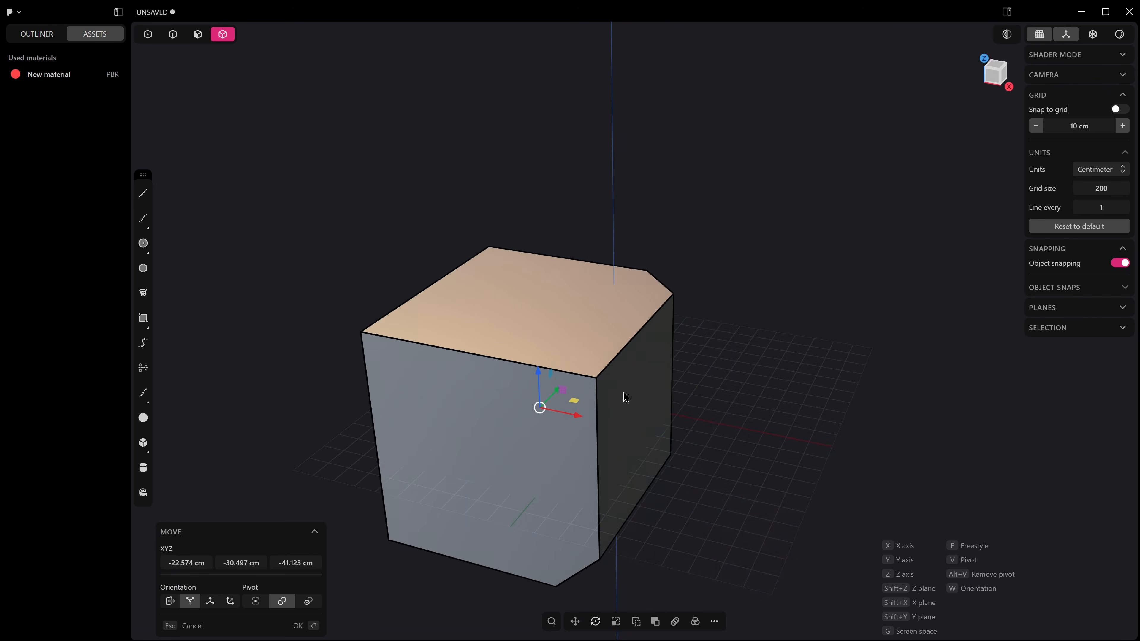
pyautogui.press('z')
pyautogui.press('x')
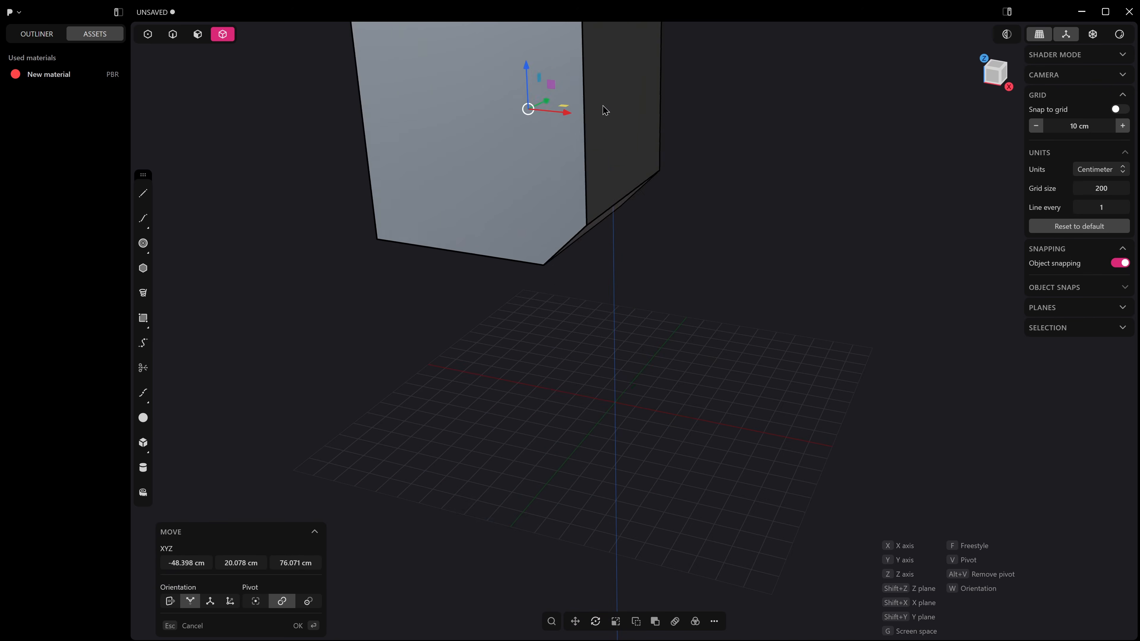
pyautogui.press('Escape')
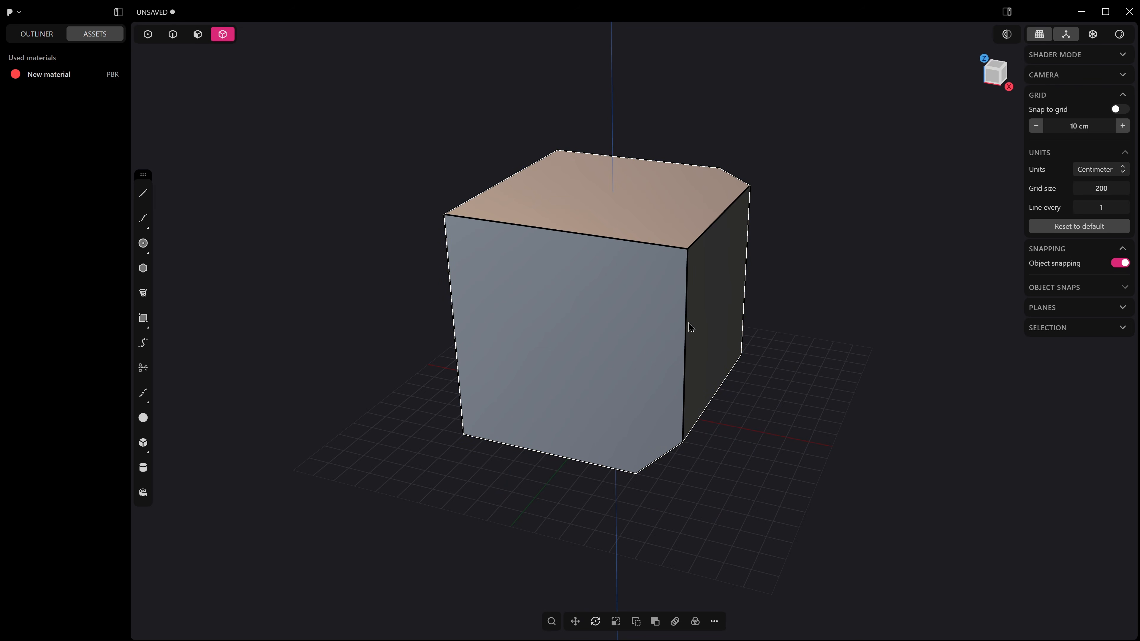
# Step: Try moving the cube along the X axis, the Y axis and within the Z plane, and cancel the move
pyautogui.press('g')
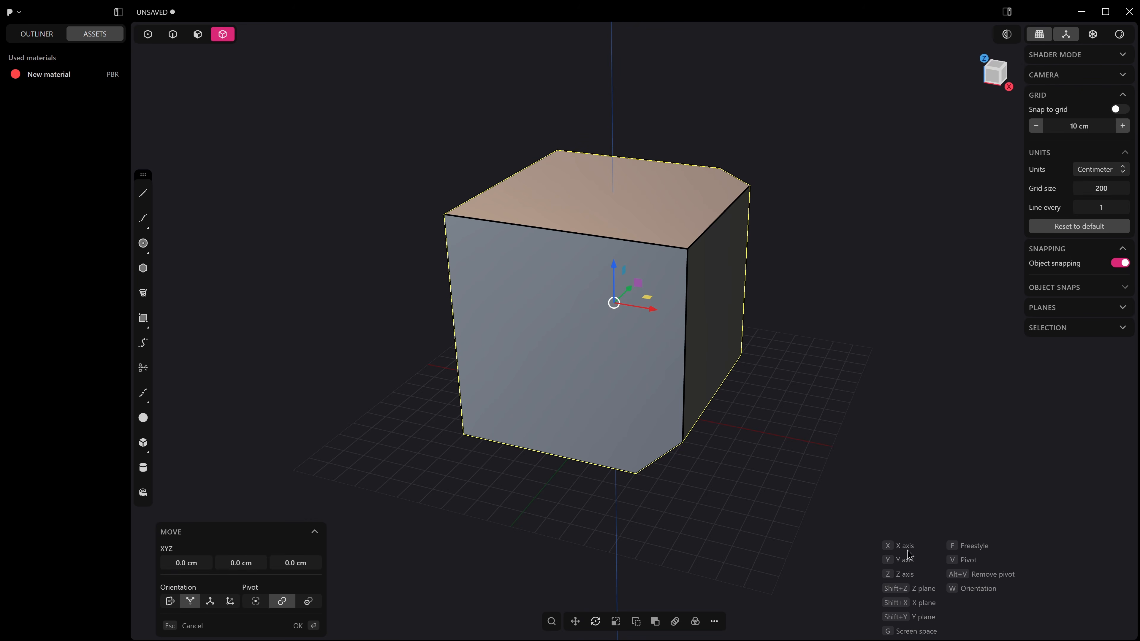
pyautogui.press('x')
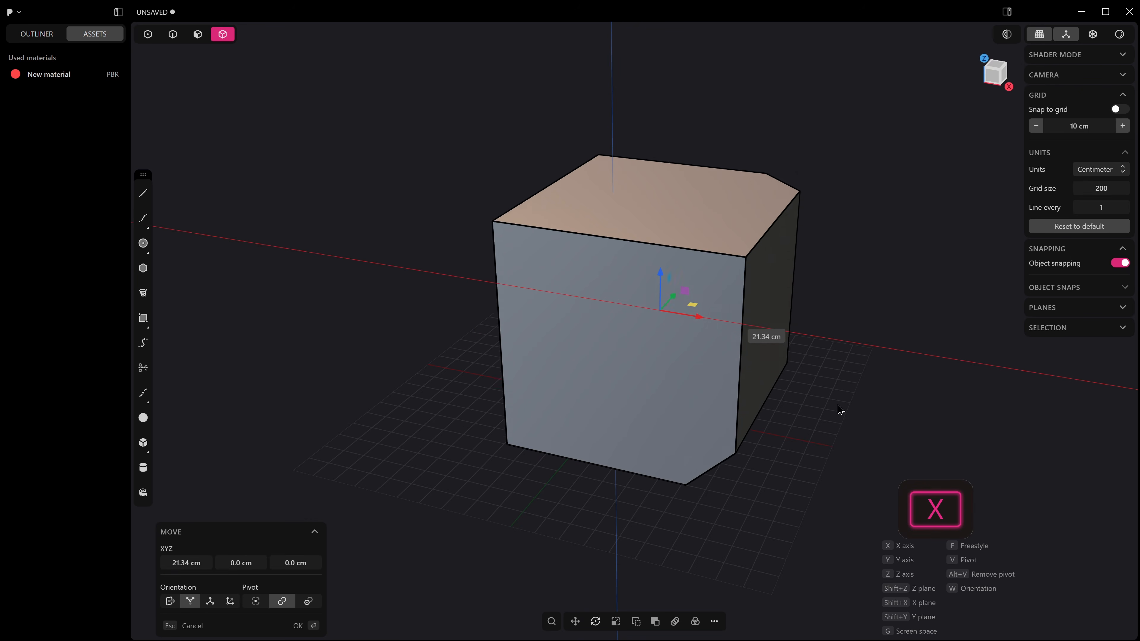
pyautogui.press('y')
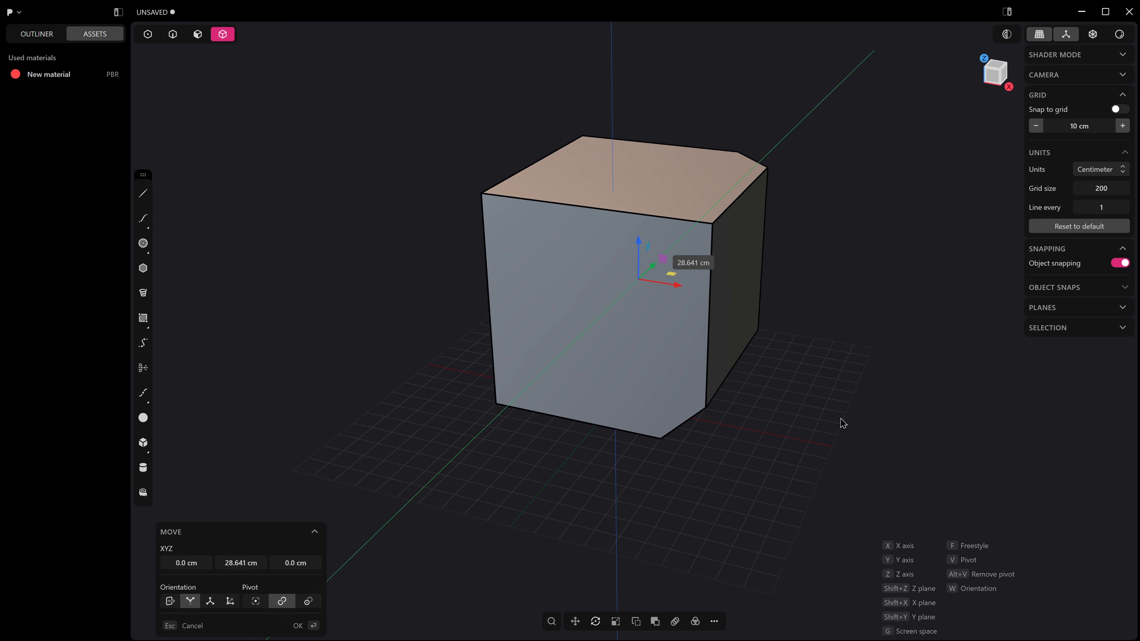
pyautogui.hotkey('shift', 'z')
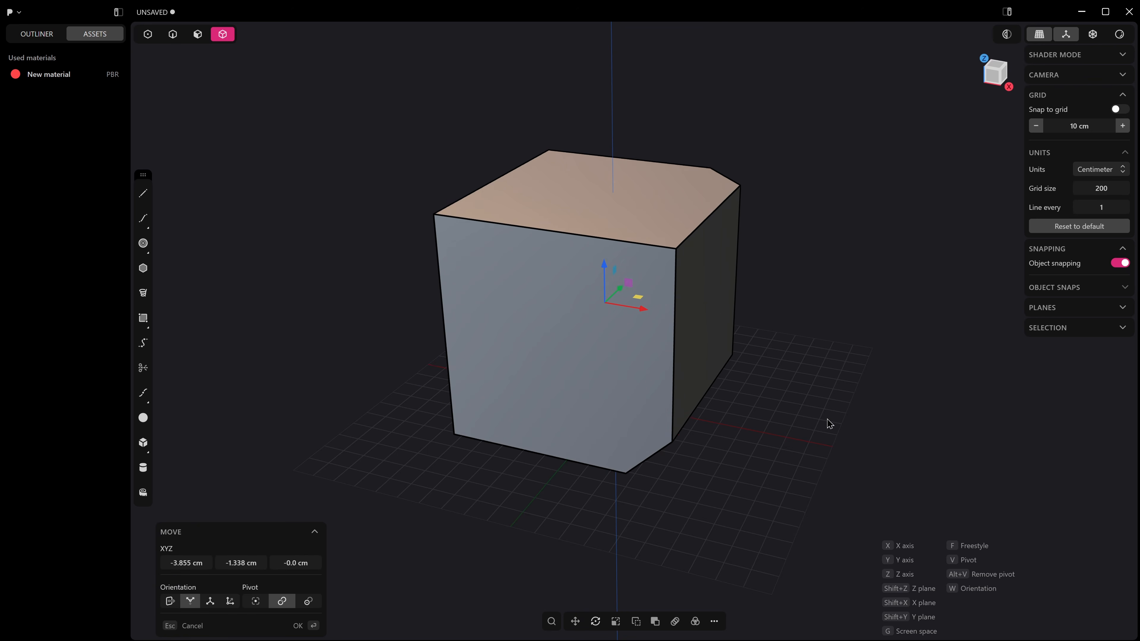
pyautogui.press('Escape')
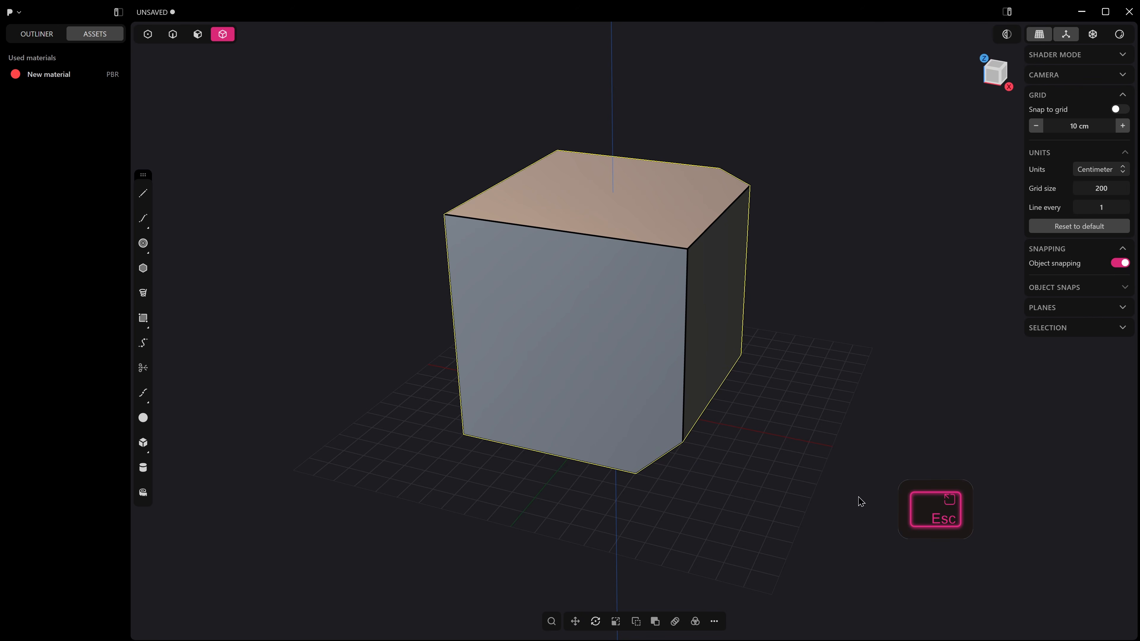
# Step: Place the cube's transform pivot on the centre of its right side face without moving the cube
pyautogui.press('g')
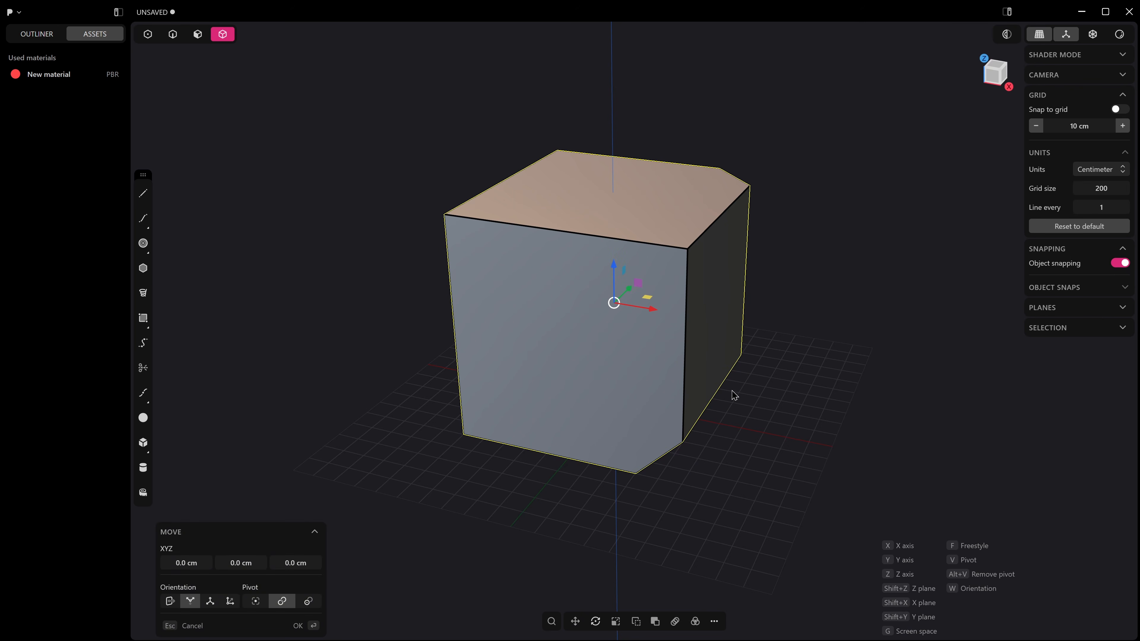
pyautogui.press('v')
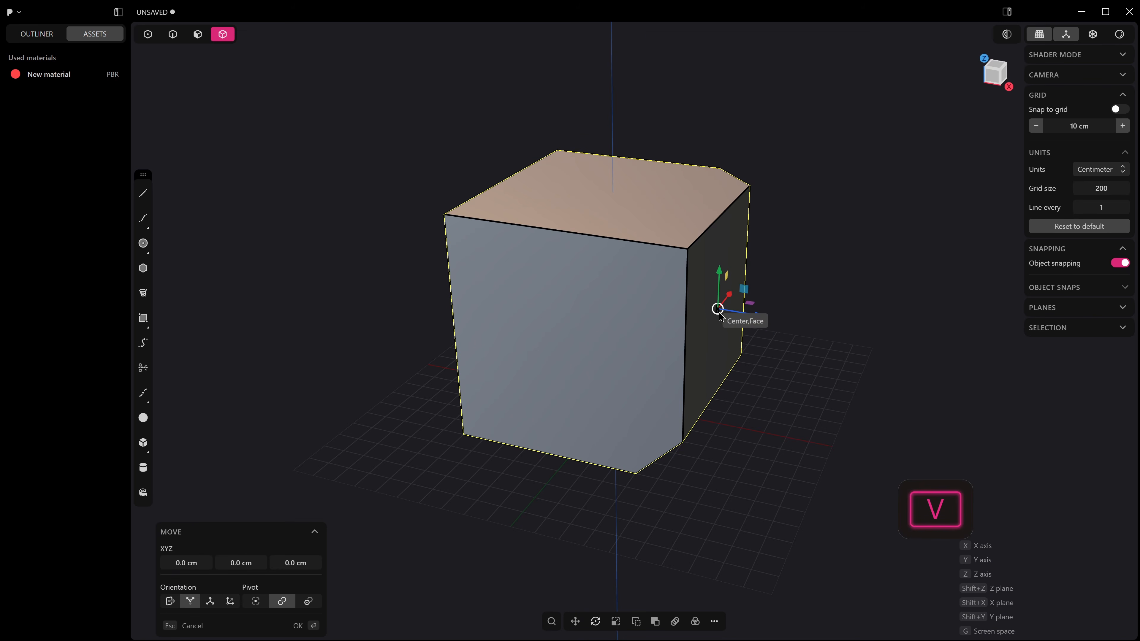
pyautogui.click(718, 322)
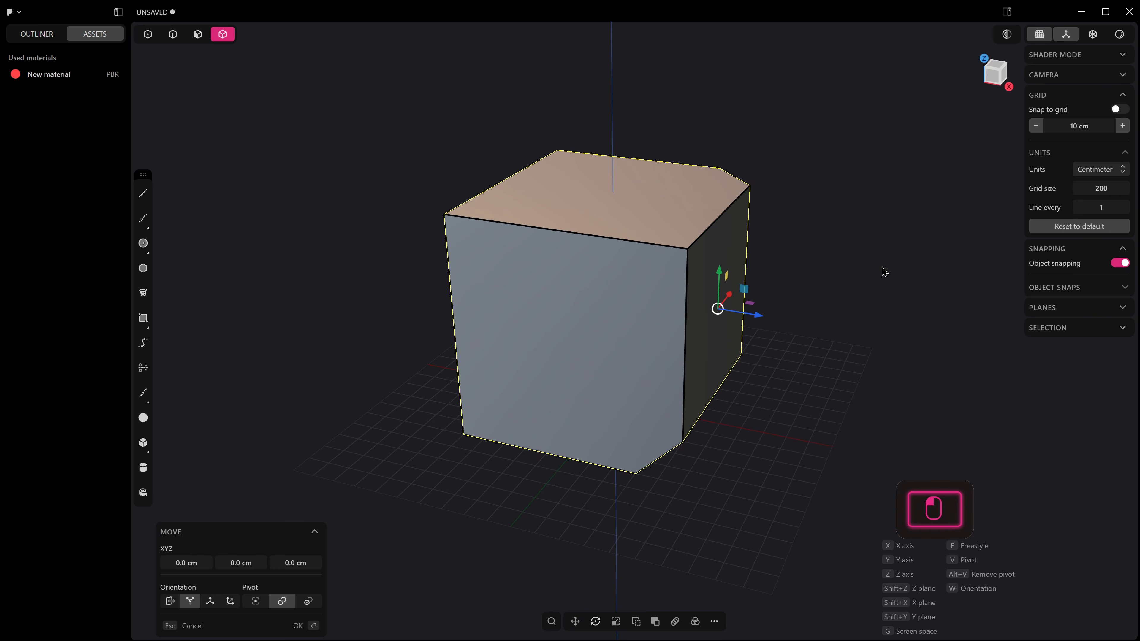
pyautogui.click(907, 280)
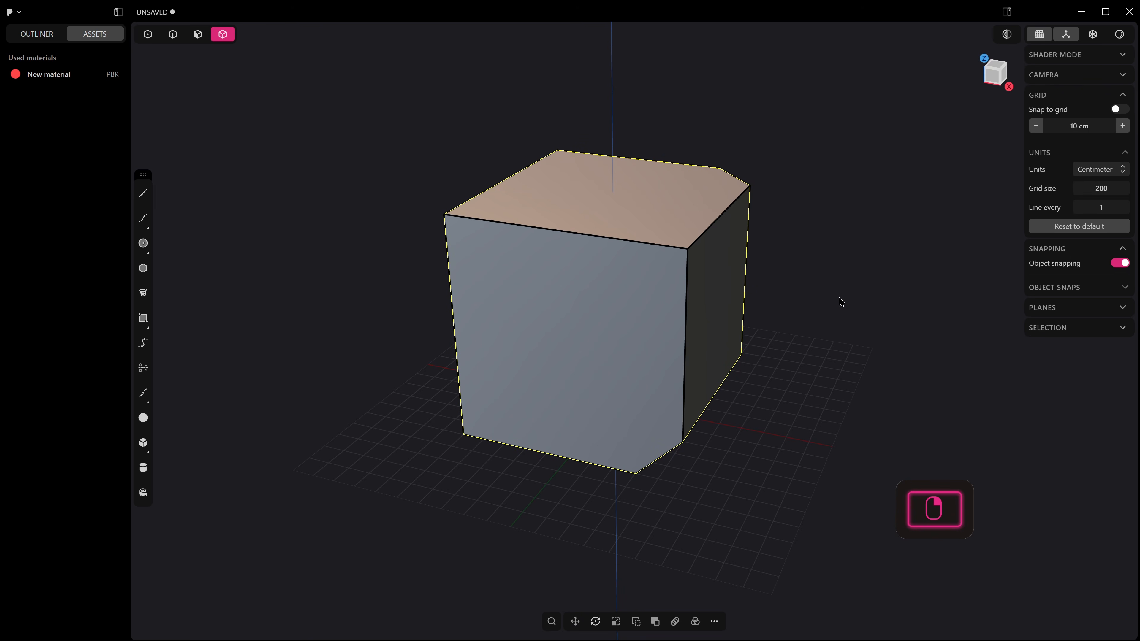
# Step: Try rotating the cube about 114 degrees around the Y axis at the side-face pivot, and cancel the rotation
pyautogui.press('r')
pyautogui.moveTo(737, 288); pyautogui.dragTo(914, 454)
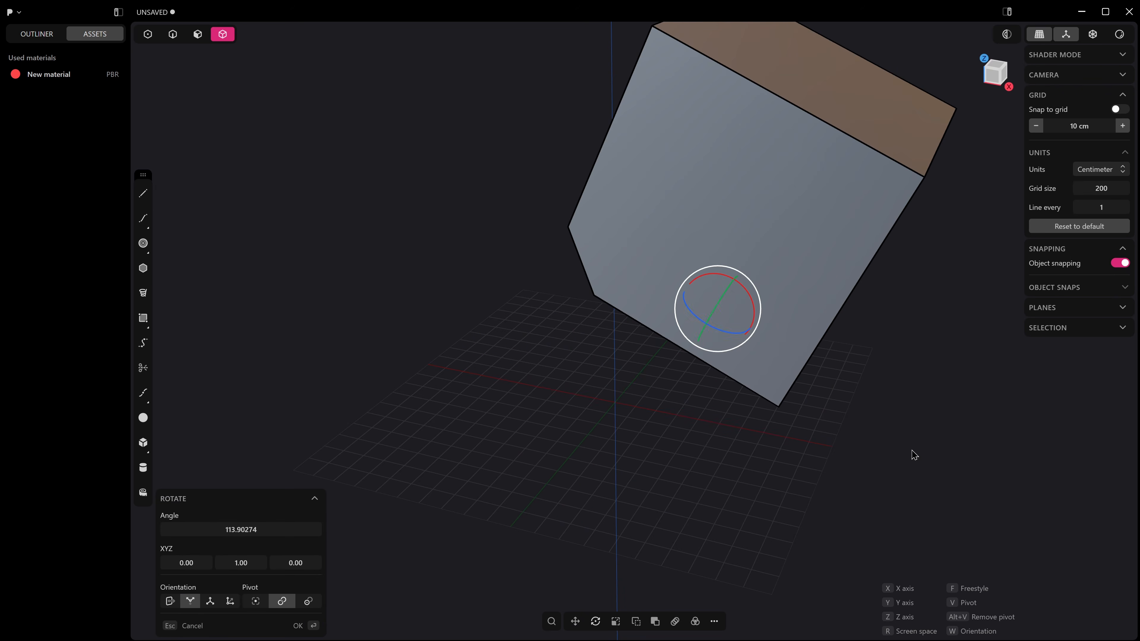
pyautogui.press('Escape')
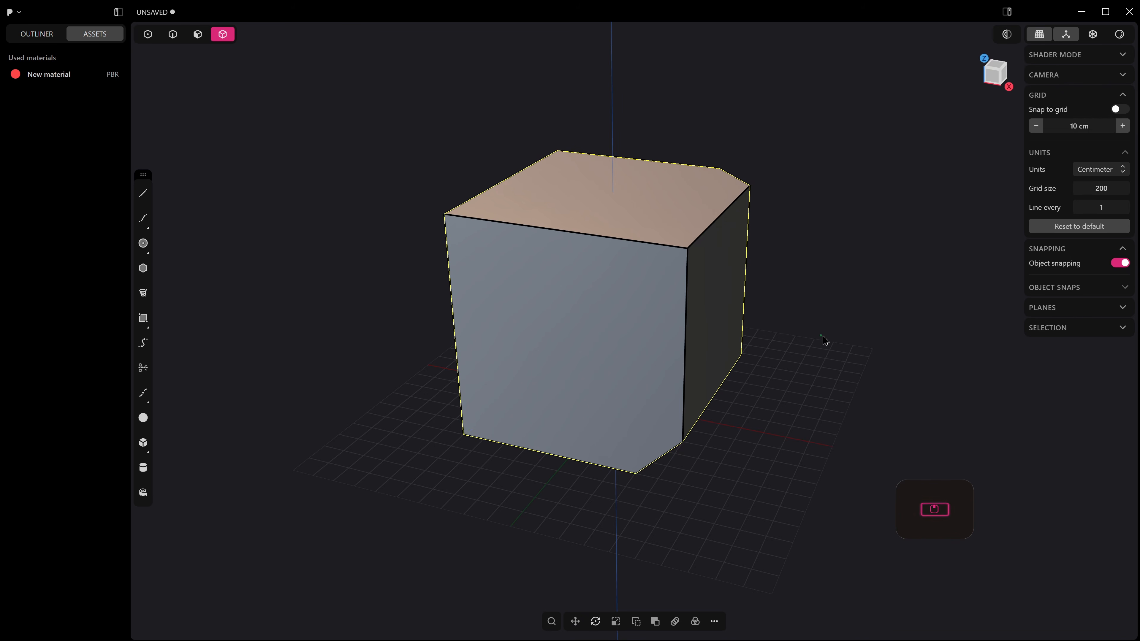
# Step: Collapse the snapping settings
pyautogui.moveTo(822, 338); pyautogui.dragTo(834, 332, button='middle')
pyautogui.click(1123, 250)
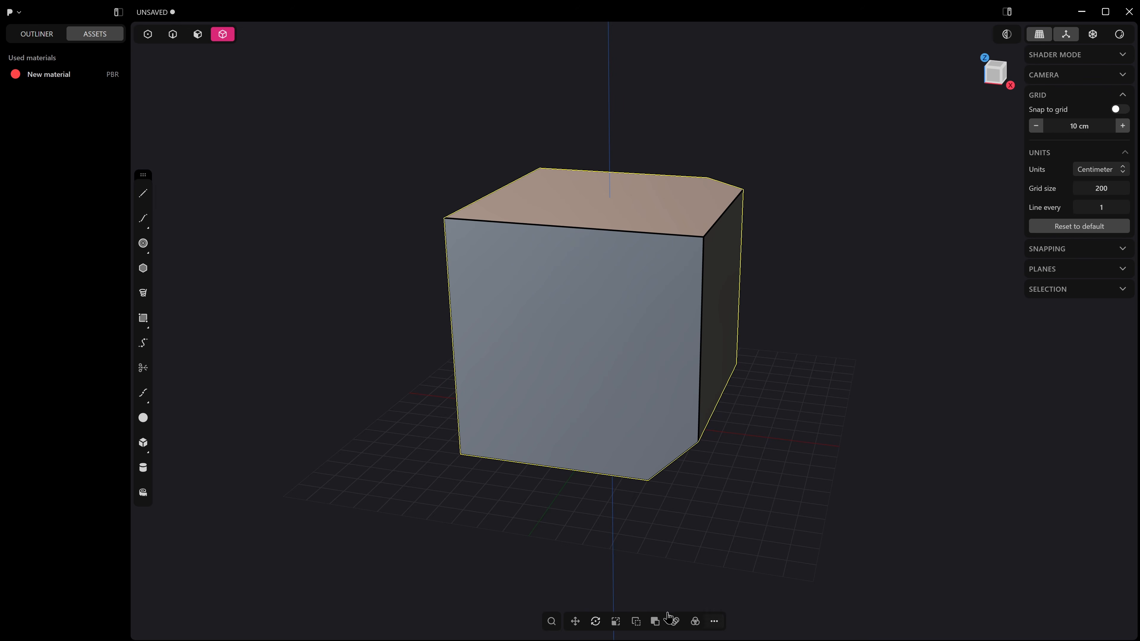
pyautogui.keyDown('shift'); pyautogui.moveTo(629, 565); pyautogui.dragTo(598, 578, button='middle'); pyautogui.keyUp('shift')
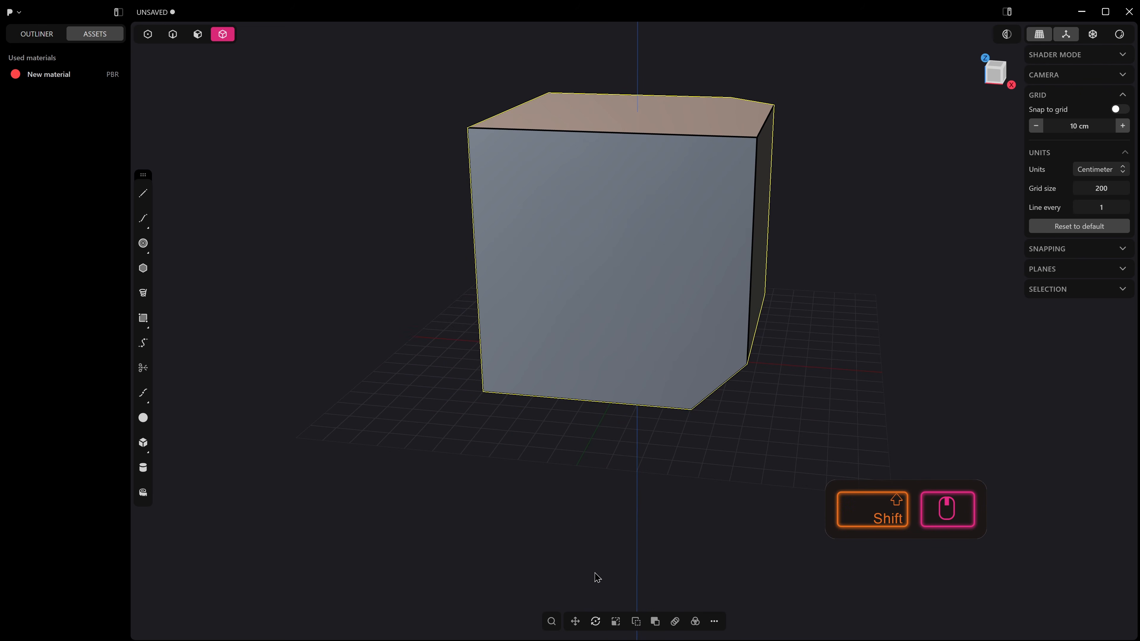
# Step: Open the command search and look through the full list of suggested and available commands
pyautogui.click(551, 628)
pyautogui.scroll(-2, 637, 480)
pyautogui.scroll(-20, 643, 490)
pyautogui.scroll(20, 656, 512)
pyautogui.scroll(-15, 667, 496)
pyautogui.scroll(20, 651, 547)
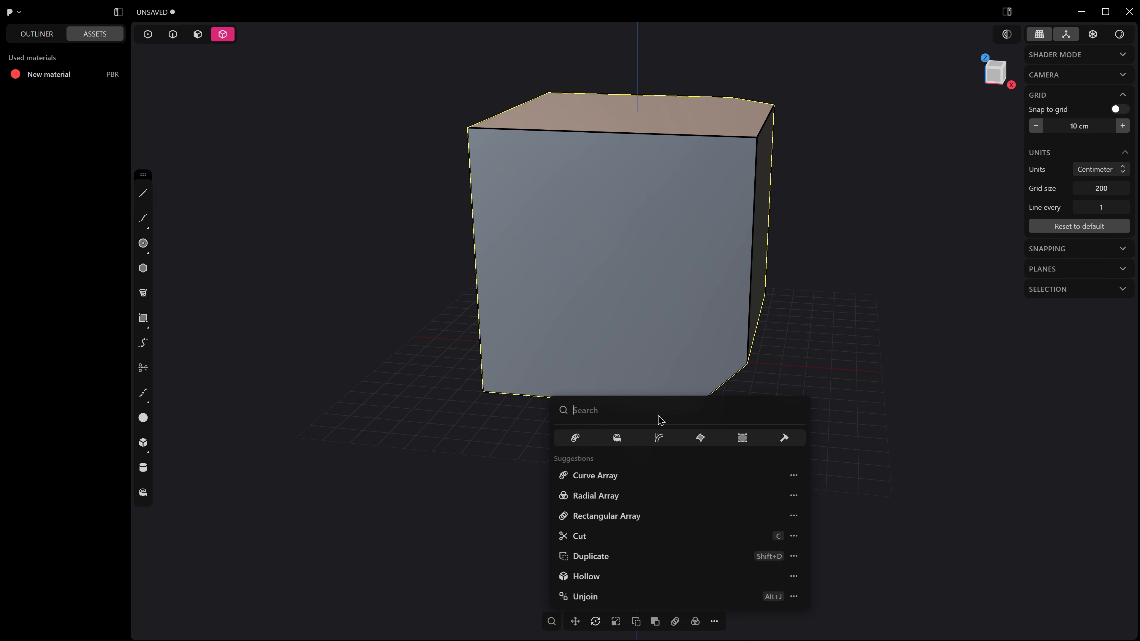
# Step: Search the commands for "fill" and choose Fillet from the matches
pyautogui.click(631, 410)
pyautogui.write('fill')
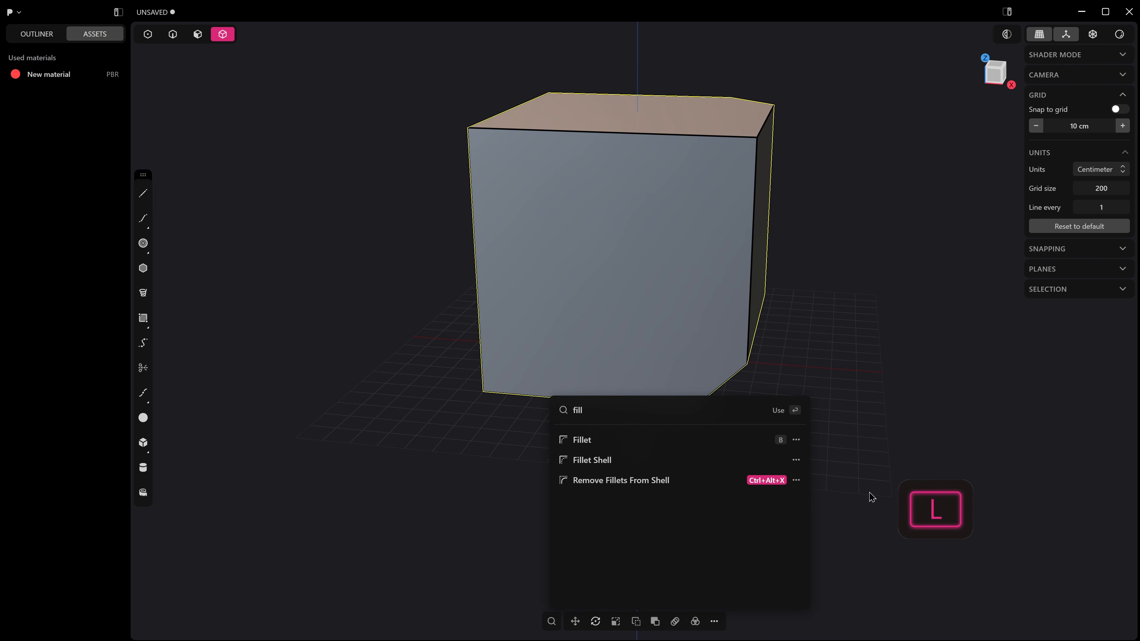
pyautogui.click(677, 440)
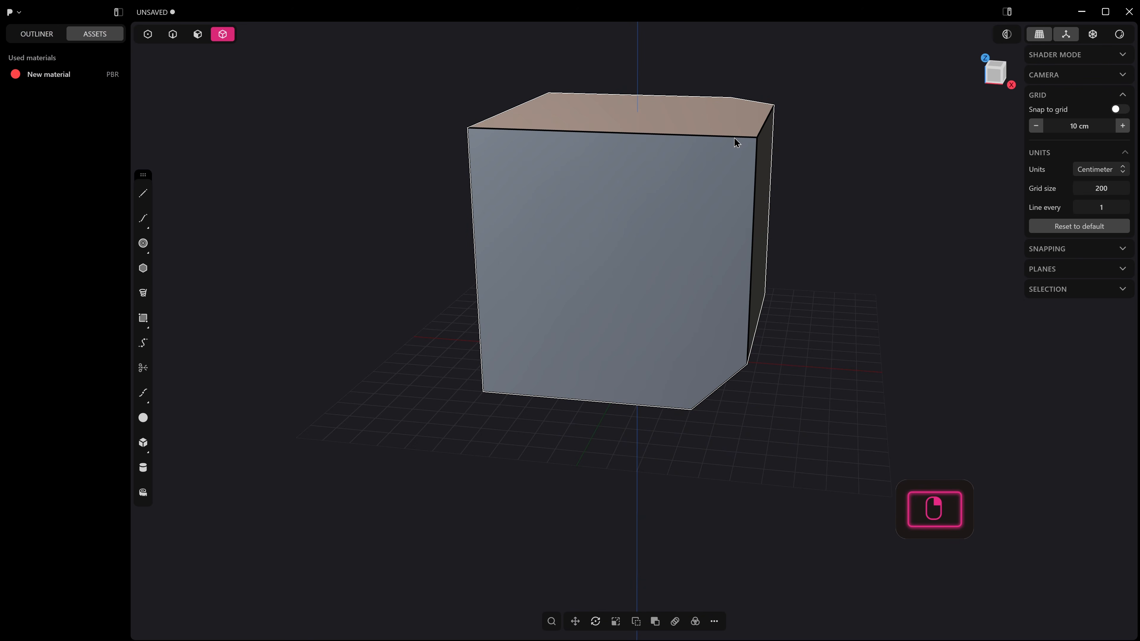
# Step: In edge selection mode, try a chamfer of about 15.4 cm on the cube's top front edge and cancel it
pyautogui.press('2')
pyautogui.click(712, 136)
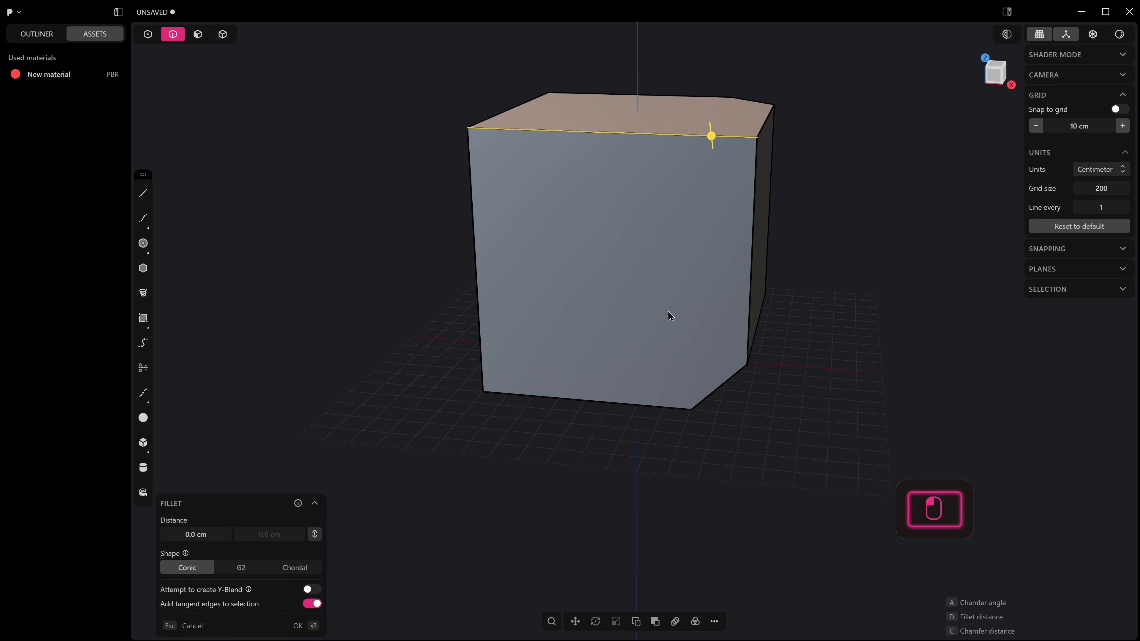
pyautogui.moveTo(711, 135); pyautogui.dragTo(714, 161)
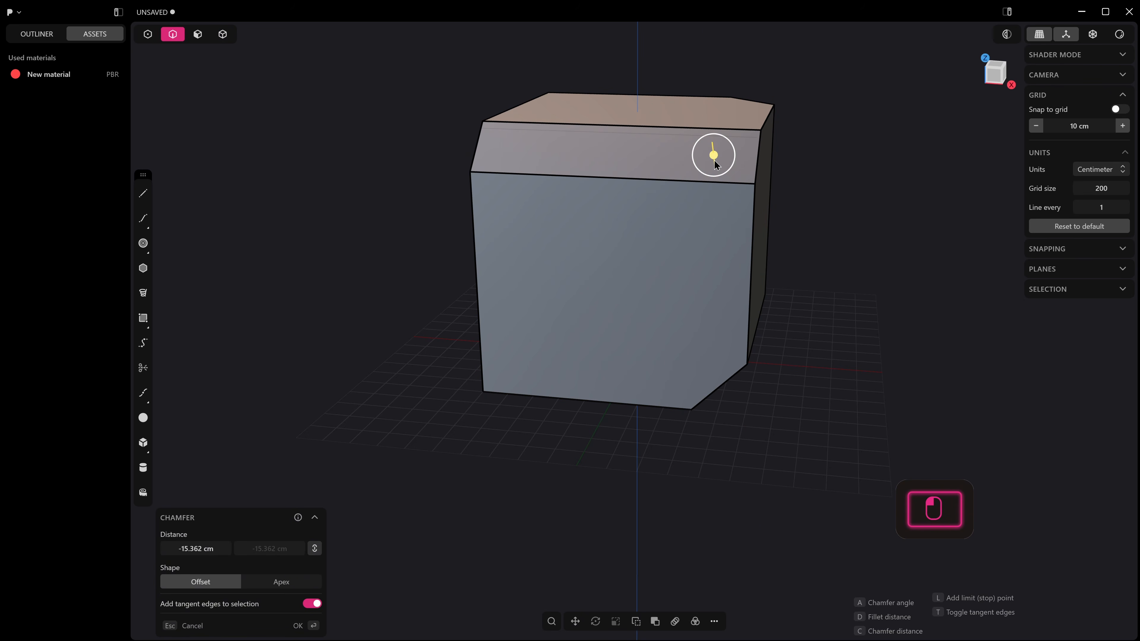
pyautogui.press('Escape')
# Step: Try duplicating the top front edge through the command search and moving the copy away, and undo the duplicate
pyautogui.press('f')
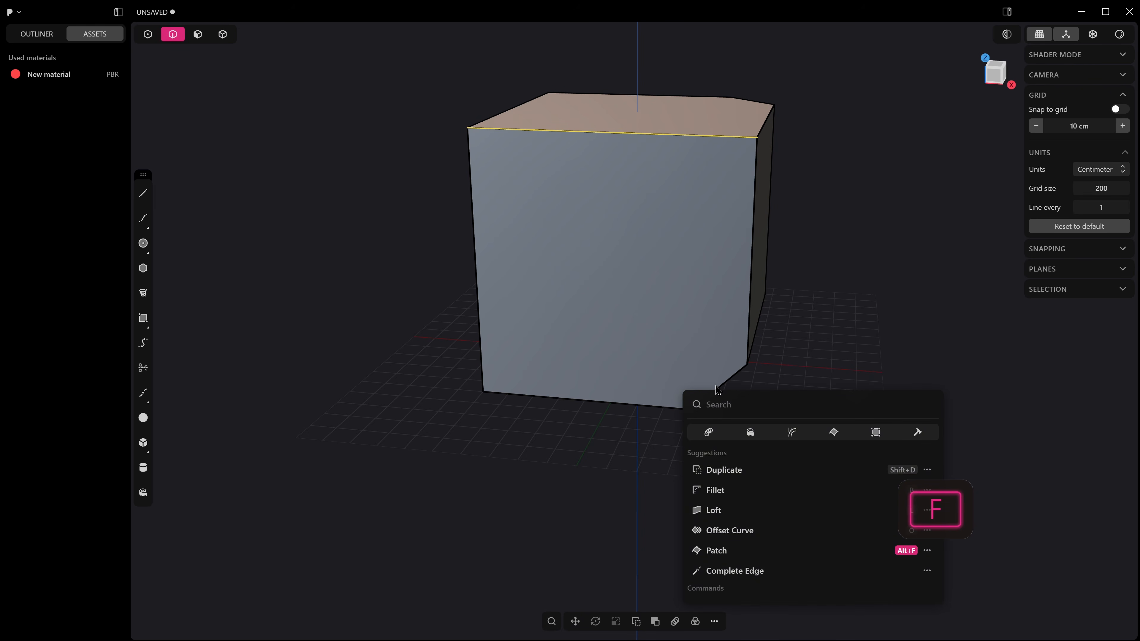
pyautogui.click(739, 468)
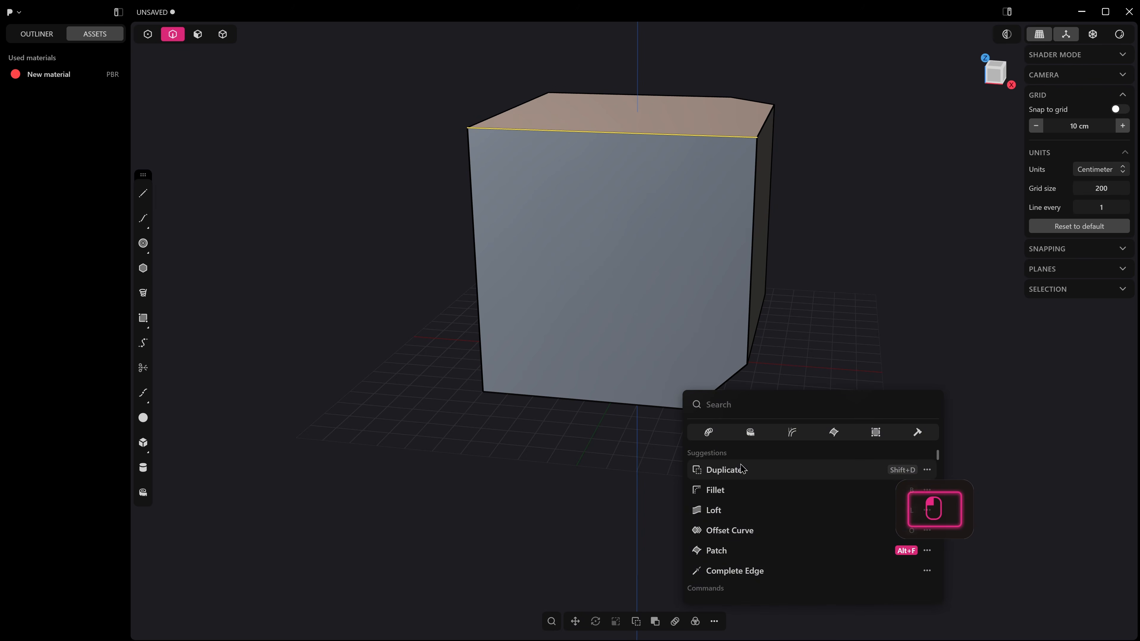
pyautogui.moveTo(649, 135); pyautogui.dragTo(977, 237)
pyautogui.keyDown('shift'); pyautogui.moveTo(977, 236); pyautogui.dragTo(766, 274, button='middle'); pyautogui.keyUp('shift')
pyautogui.rightClick(756, 272)
pyautogui.hotkey('ctrl', 'z')
pyautogui.scroll(3, 669, 312)
pyautogui.keyDown('shift'); pyautogui.moveTo(655, 316); pyautogui.dragTo(684, 374, button='middle'); pyautogui.keyUp('shift')
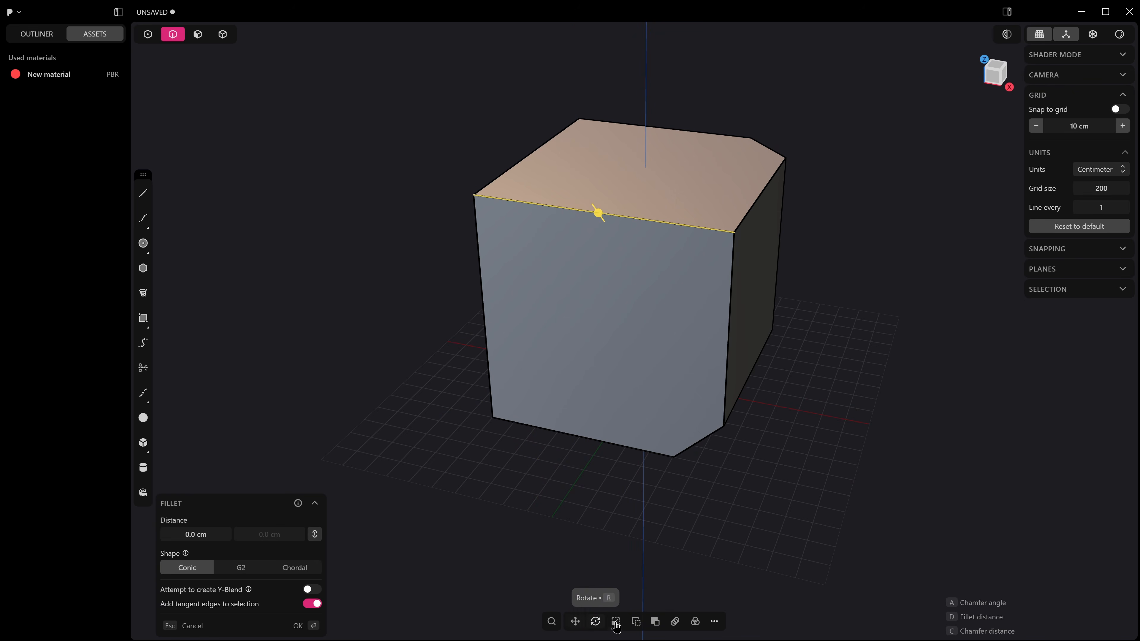
# Step: In solid selection mode, try a rectangular array of 8 cubes along the X axis, and undo the array
pyautogui.click(222, 35)
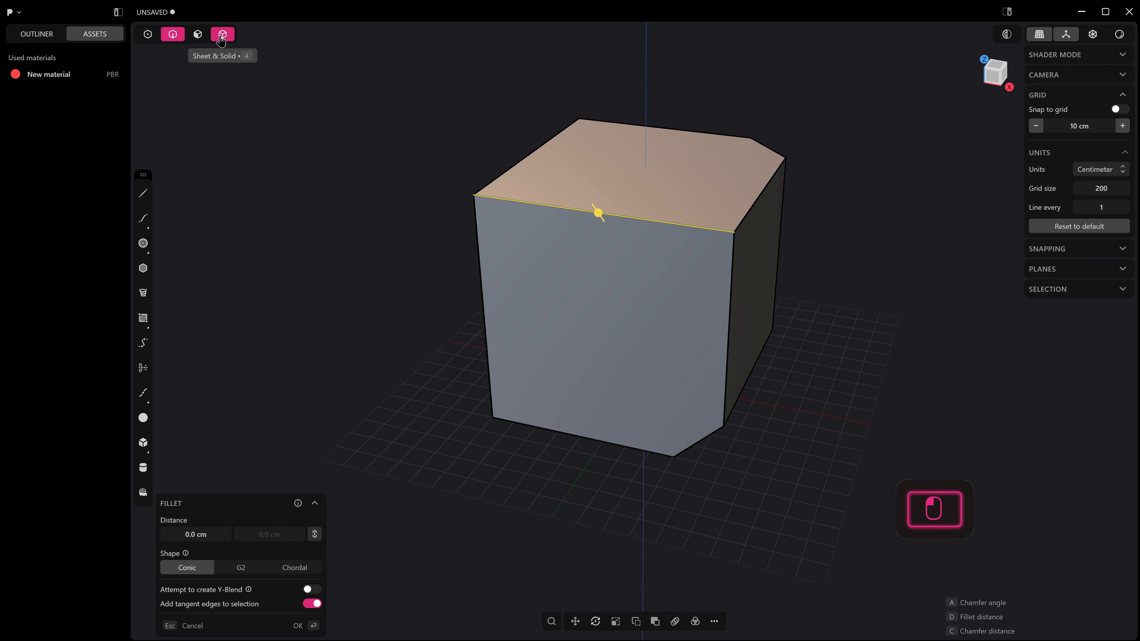
pyautogui.click(681, 625)
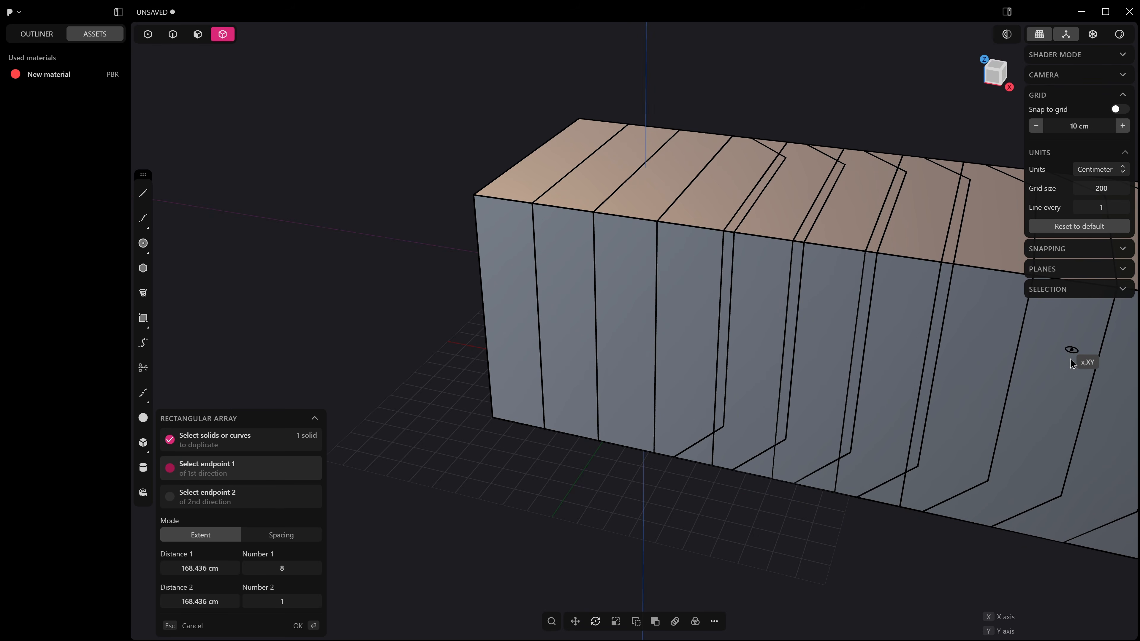
pyautogui.press('x')
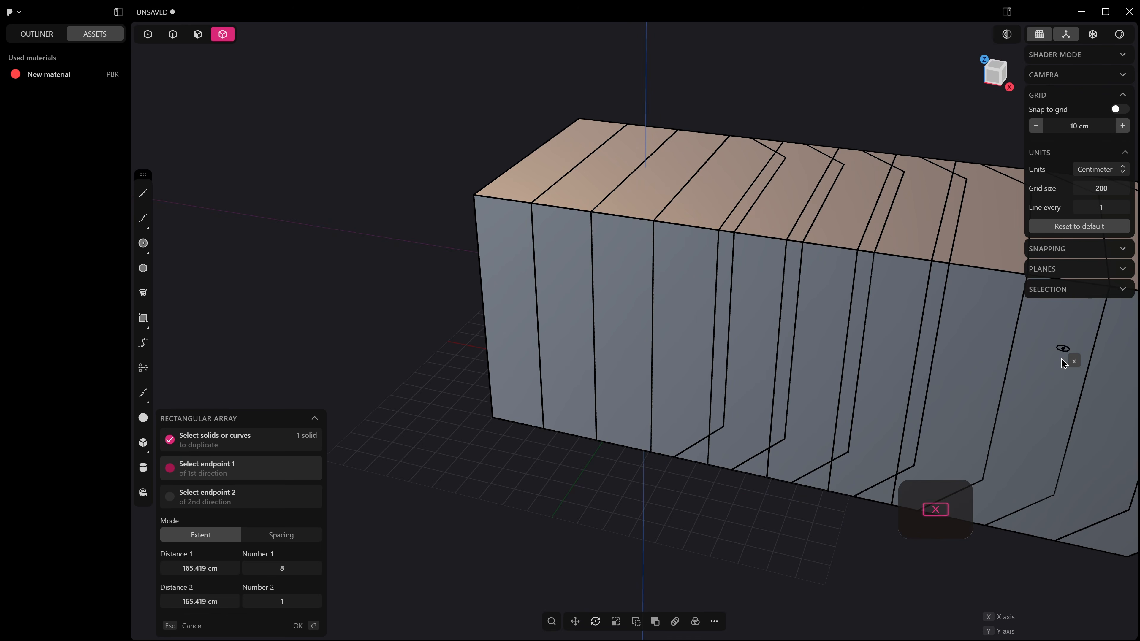
pyautogui.scroll(-4, 1087, 367)
pyautogui.keyDown('shift'); pyautogui.moveTo(1085, 366); pyautogui.dragTo(579, 274, button='middle'); pyautogui.keyUp('shift')
pyautogui.scroll(-5, 644, 281)
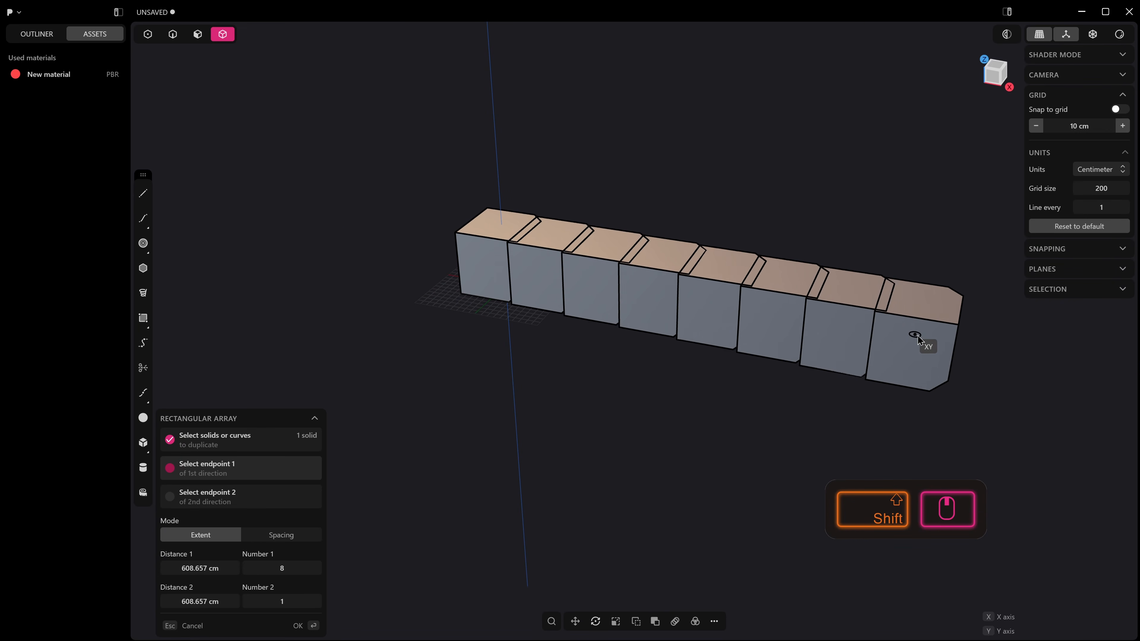
pyautogui.click(982, 341)
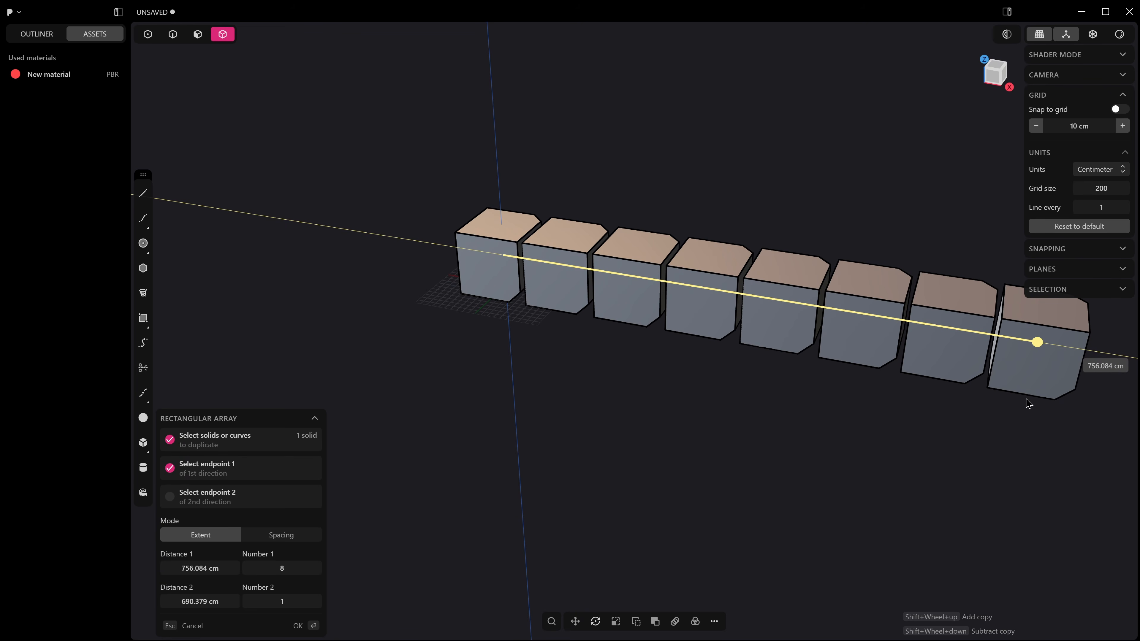
pyautogui.click(728, 518)
pyautogui.hotkey('ctrl', 'z')
# Step: Try a 360-degree radial array of 8 cubes around a centre point about 361 cm away, and undo it
pyautogui.click(696, 621)
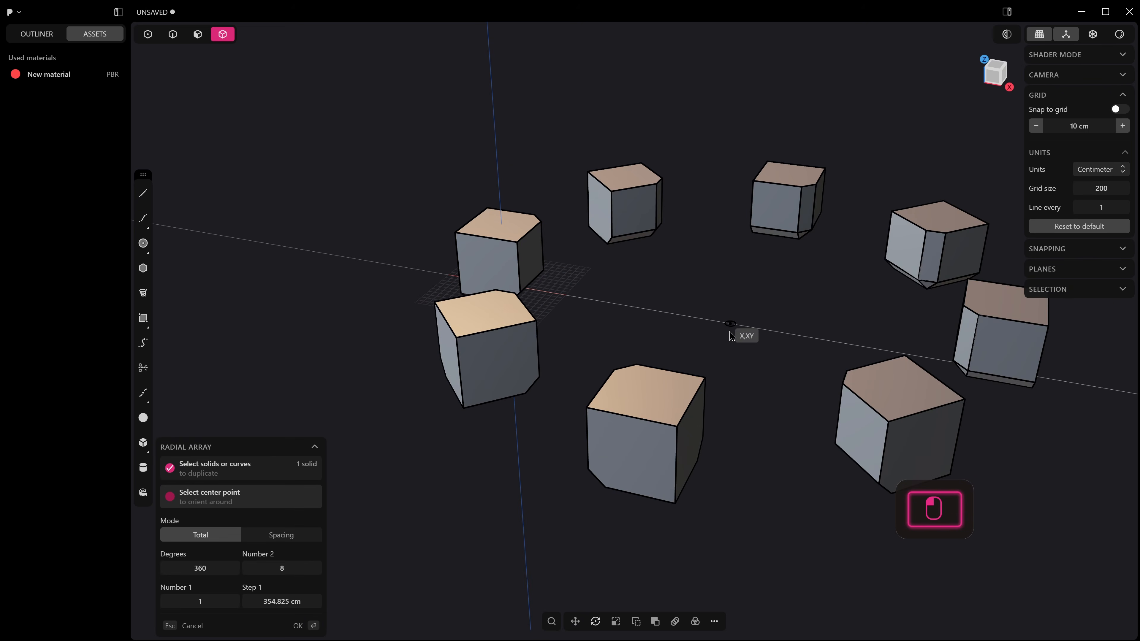
pyautogui.click(737, 325)
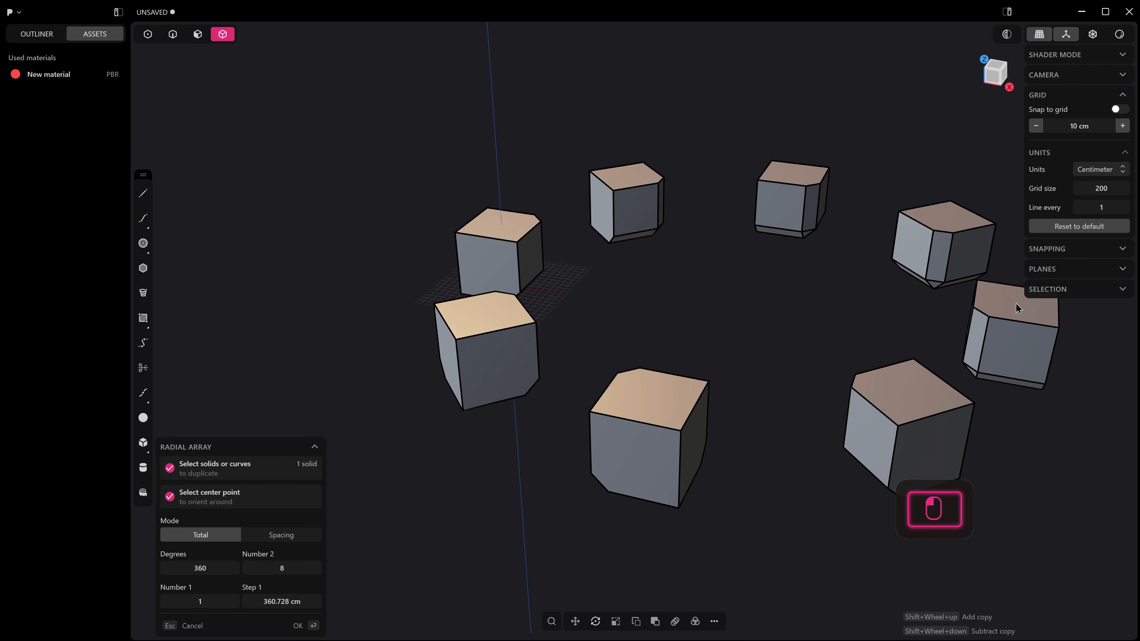
pyautogui.hotkey('ctrl', 'z')
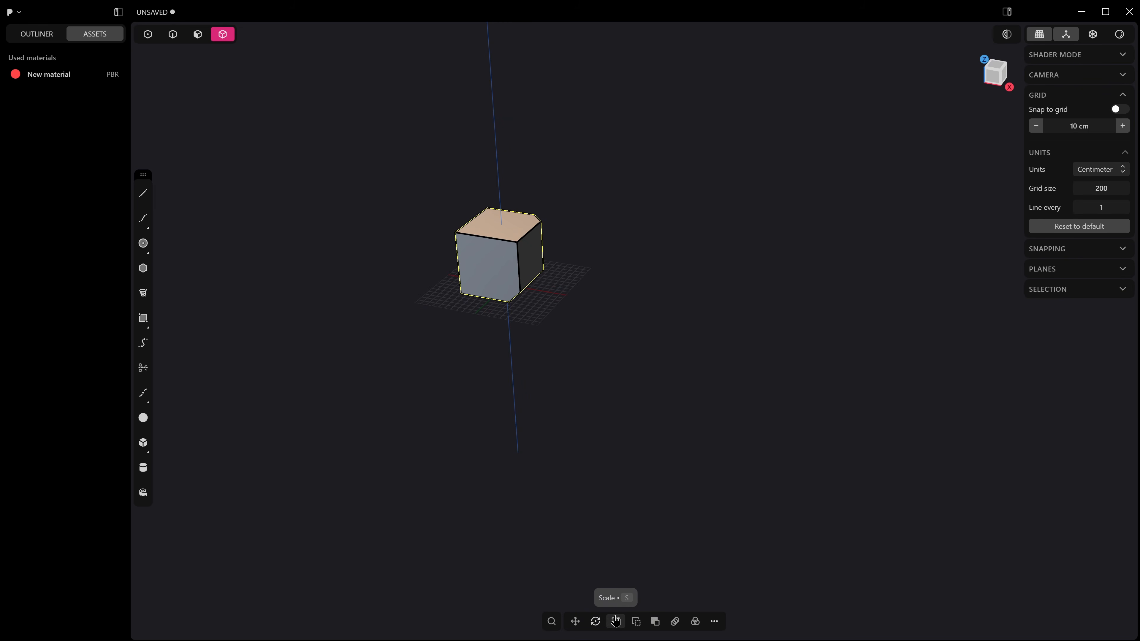
# Step: Select the whole cube again
pyautogui.moveTo(585, 235); pyautogui.dragTo(630, 330, button='middle')
pyautogui.scroll(4, 478, 262)
pyautogui.scroll(4, 631, 330)
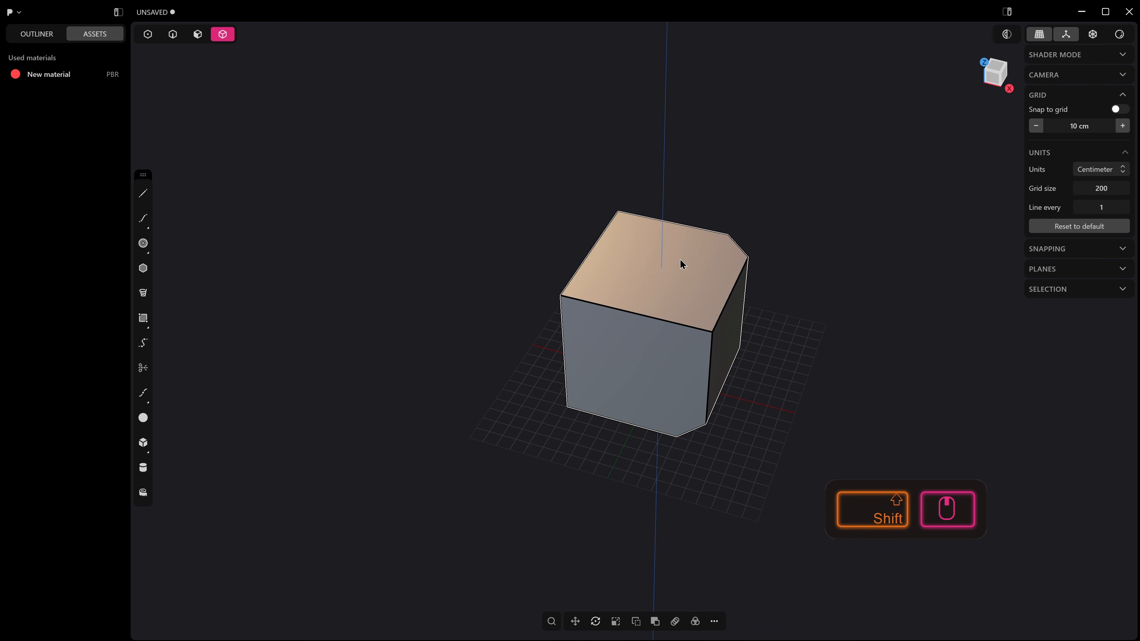
pyautogui.moveTo(680, 259); pyautogui.dragTo(676, 242, button='middle')
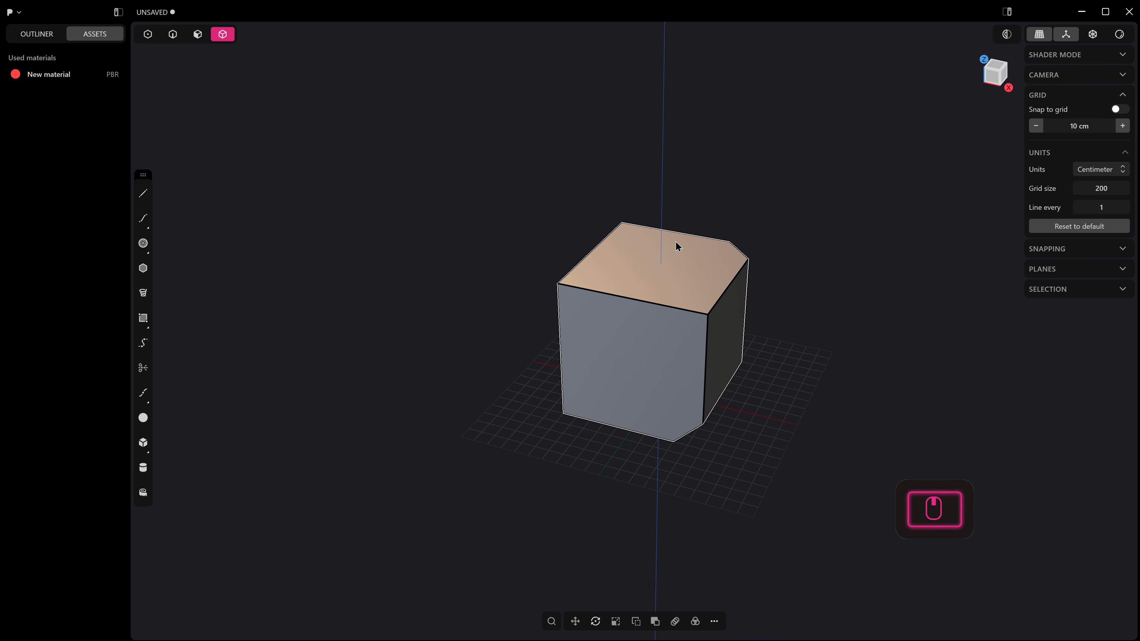
pyautogui.click(676, 258)
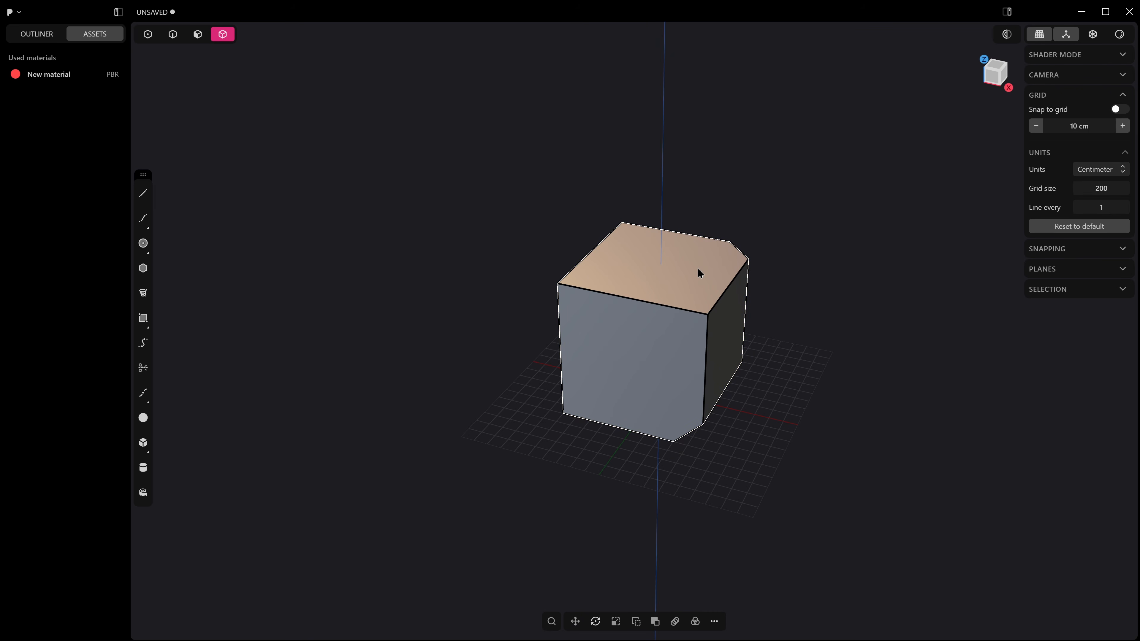
# Step: Open the command search from the command bar and at several places in the viewport, dismissing it each time
pyautogui.click(552, 623)
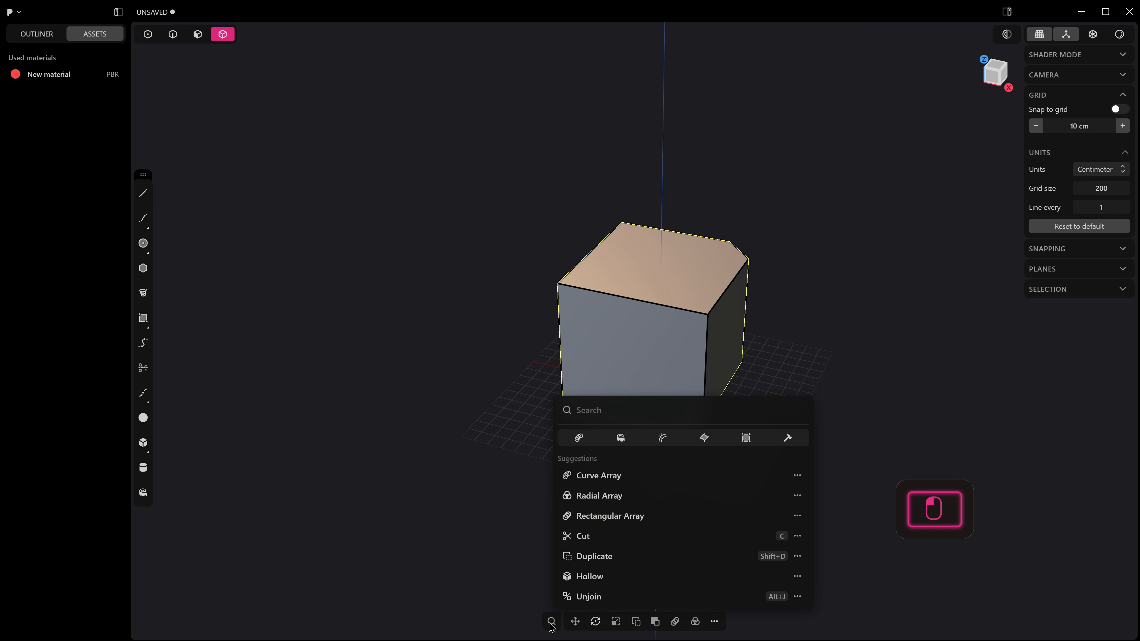
pyautogui.click(499, 532)
pyautogui.press('f')
pyautogui.click(304, 176)
pyautogui.write('ff')
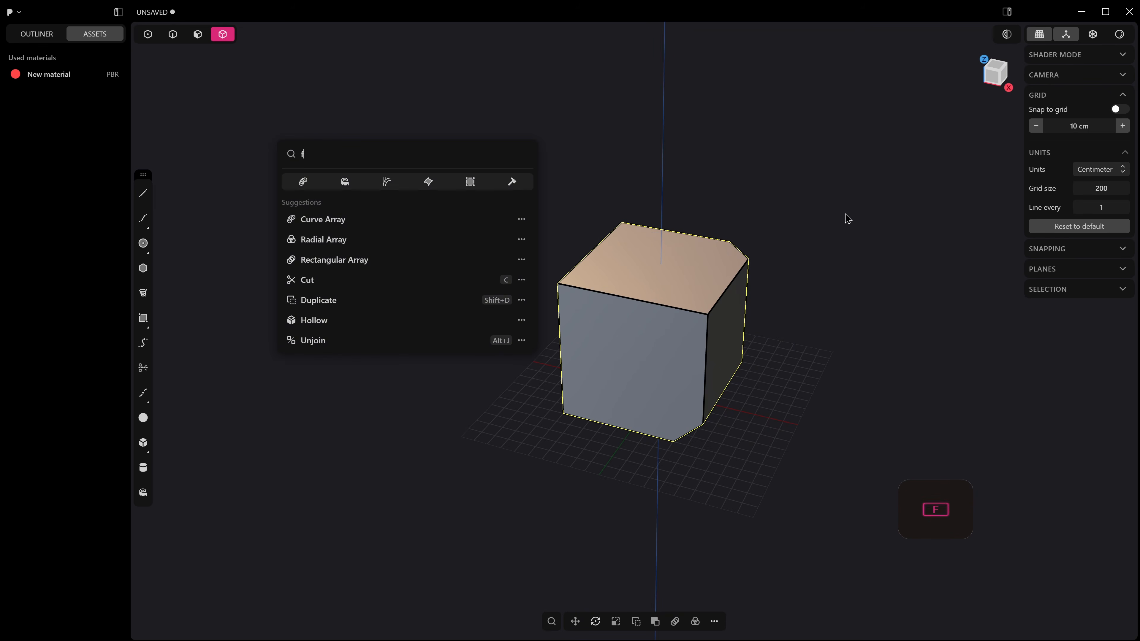
pyautogui.click(843, 220)
pyautogui.press('f')
pyautogui.click(616, 205)
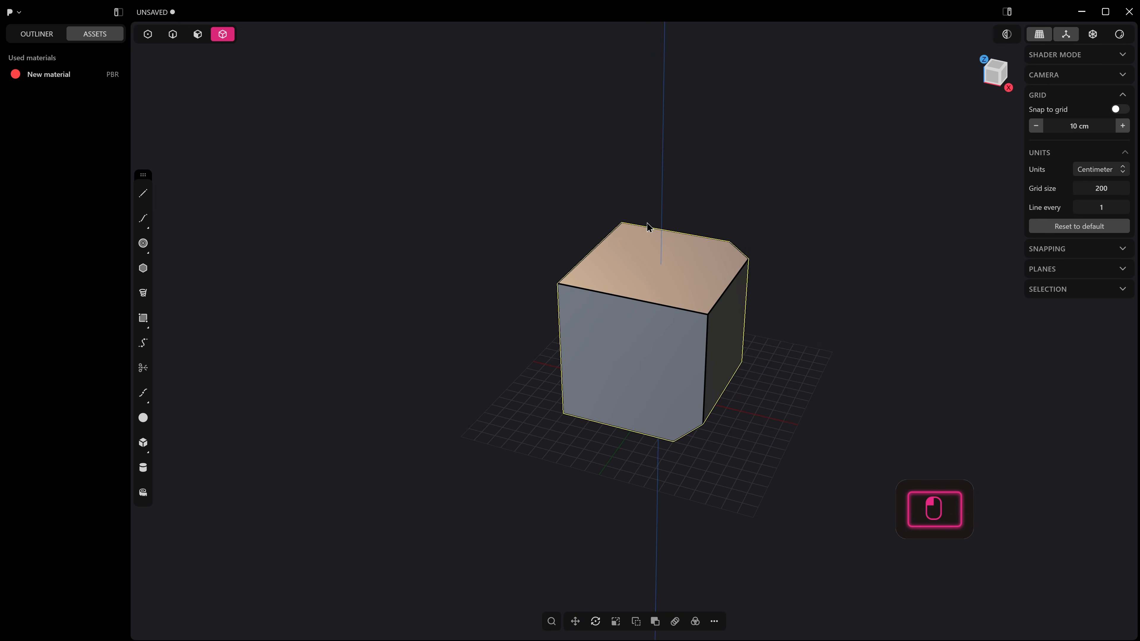
# Step: Hollow the selected cube to a wall thickness of about 9.56 cm, using the X-ray display to see its inside
pyautogui.click(715, 622)
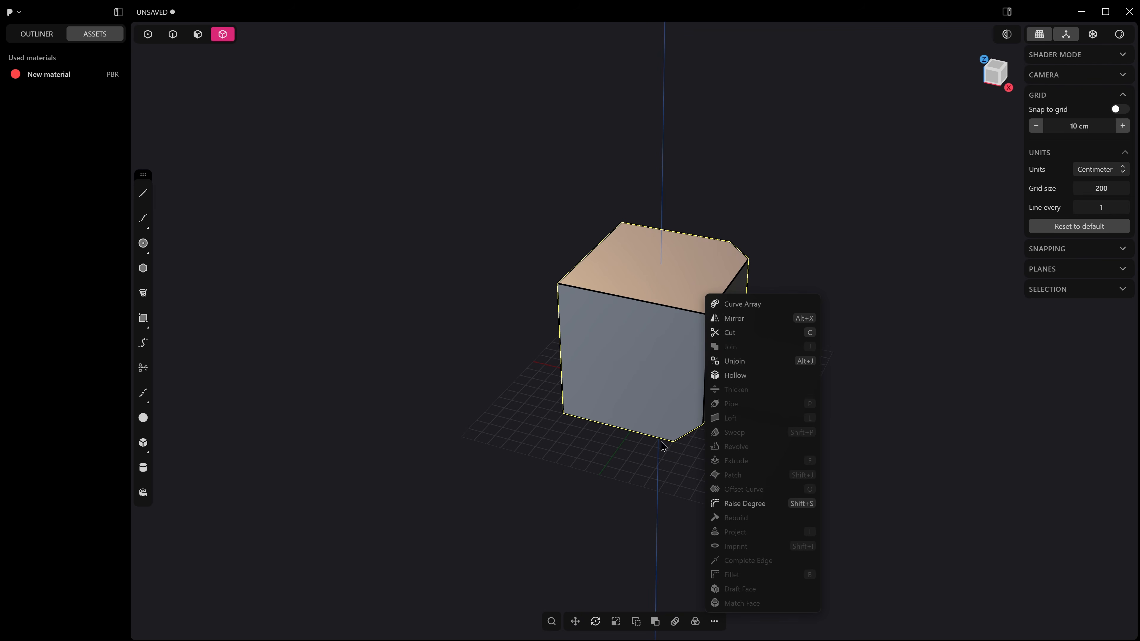
pyautogui.click(654, 332)
pyautogui.moveTo(654, 331); pyautogui.dragTo(649, 335, button='middle')
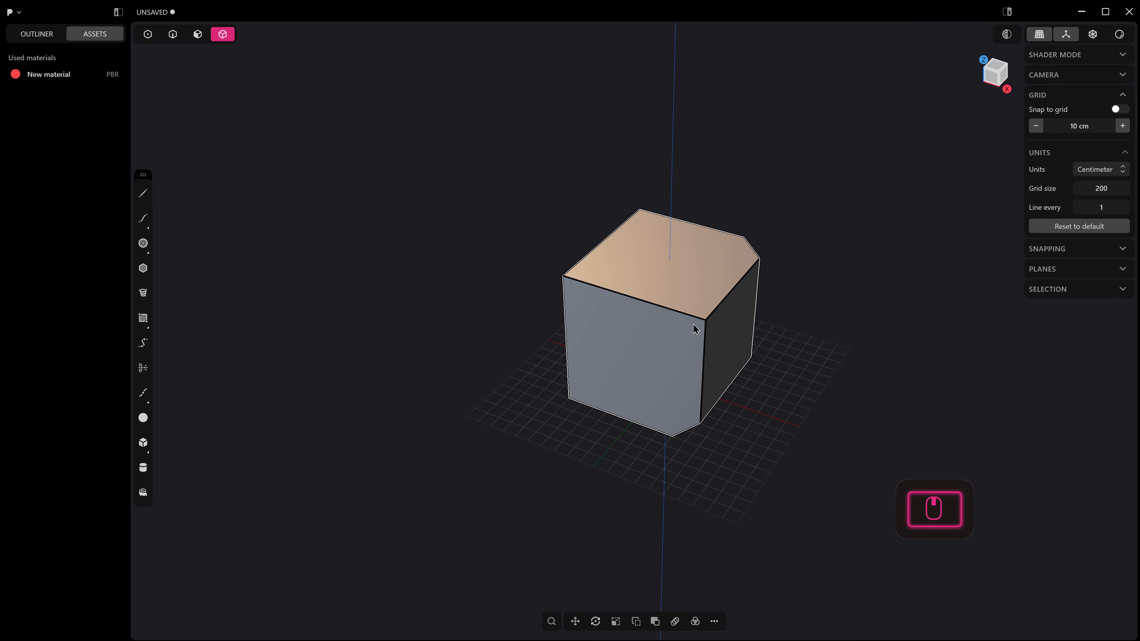
pyautogui.hotkey('alt', 'z')
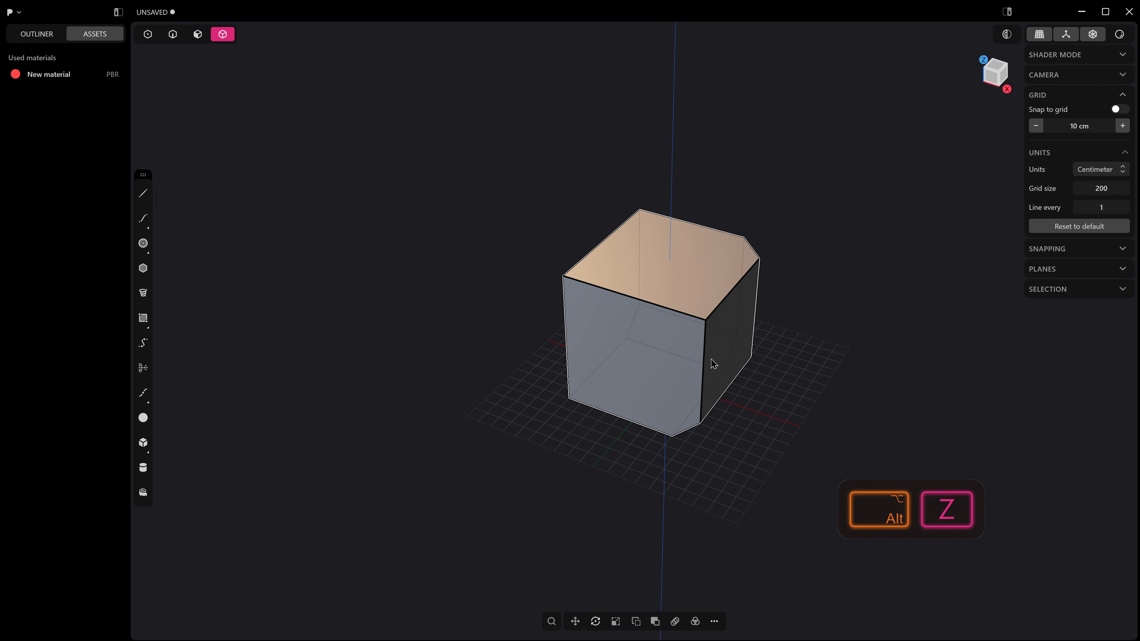
pyautogui.click(714, 621)
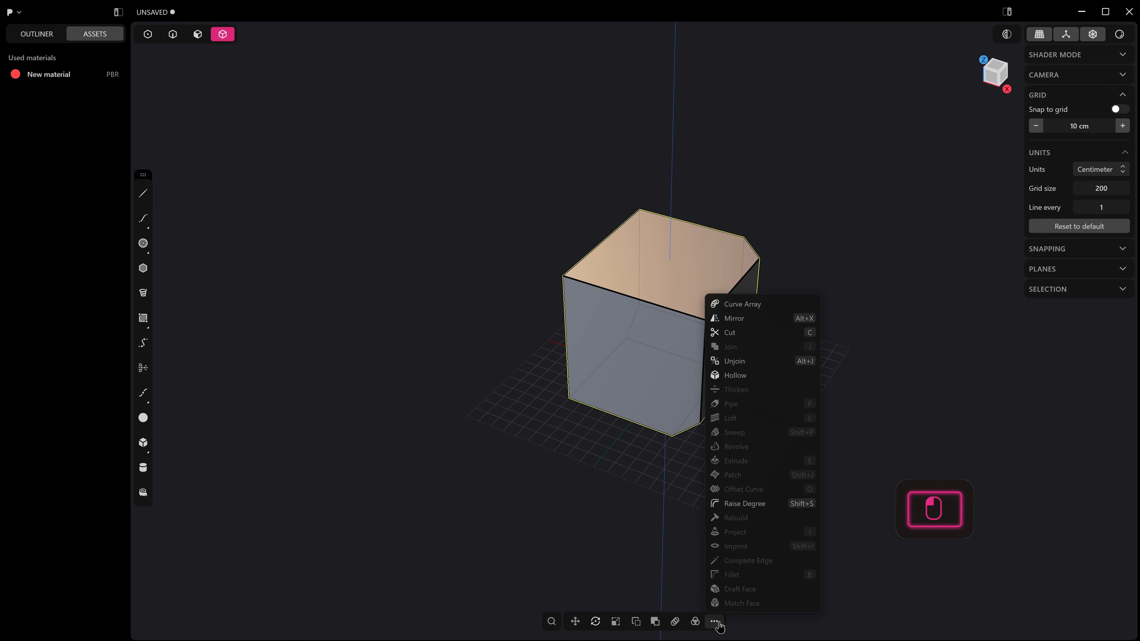
pyautogui.click(767, 378)
pyautogui.moveTo(685, 342); pyautogui.dragTo(677, 340)
pyautogui.moveTo(672, 381); pyautogui.dragTo(801, 347, button='middle')
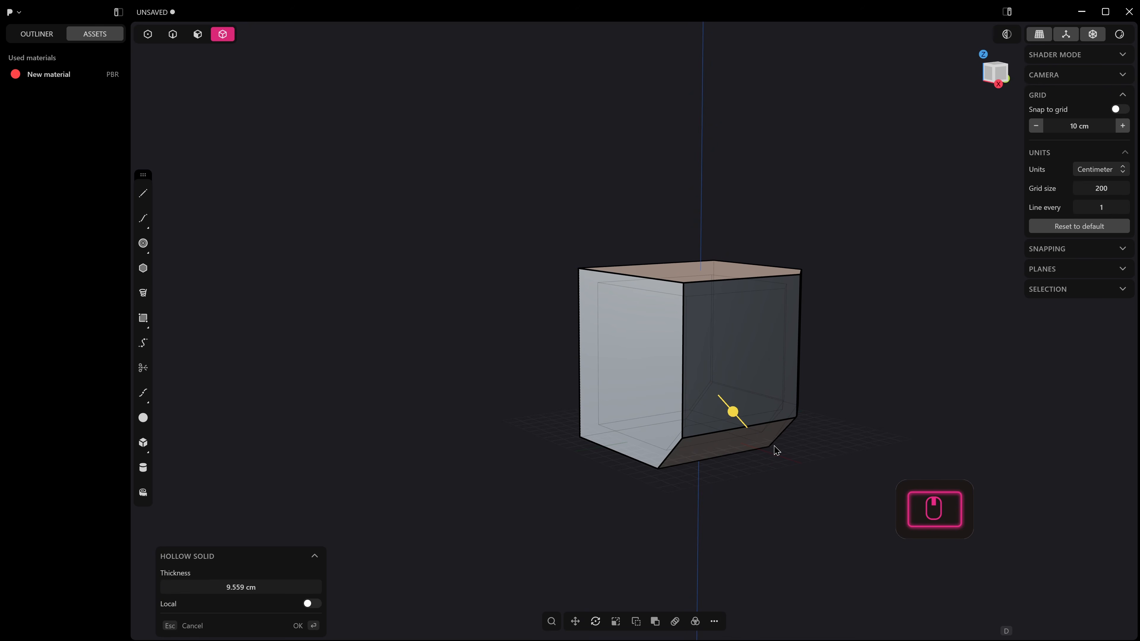
pyautogui.rightClick(879, 353)
pyautogui.moveTo(879, 353); pyautogui.dragTo(799, 381, button='middle')
pyautogui.hotkey('alt', 'z')
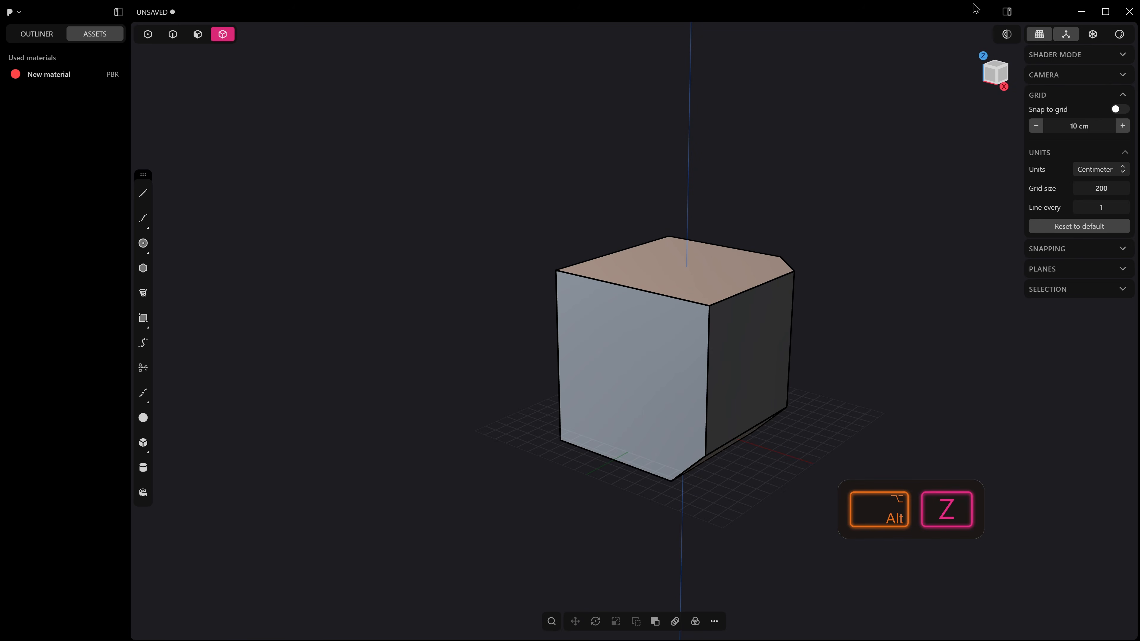
# Step: Inspect the hollowed cube's interior with the section view, lowering the cutting plane through the body, and turn the section view off
pyautogui.click(1007, 35)
pyautogui.moveTo(700, 367); pyautogui.dragTo(735, 288)
pyautogui.moveTo(735, 288); pyautogui.dragTo(700, 155, button='middle')
pyautogui.click(869, 241)
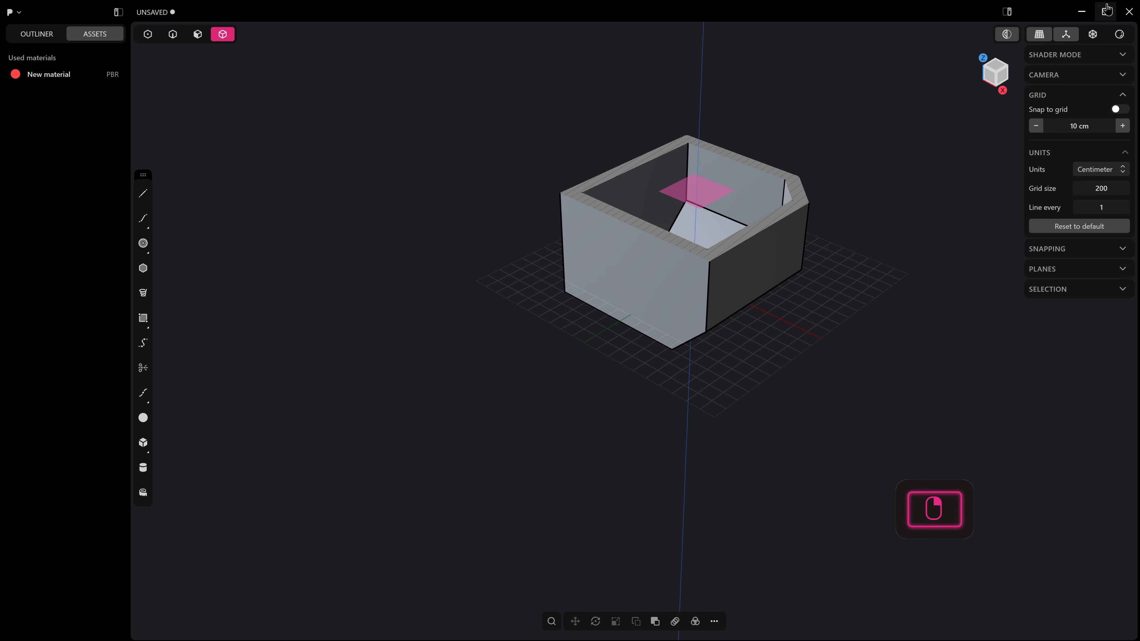
pyautogui.click(1013, 39)
pyautogui.moveTo(776, 275); pyautogui.dragTo(847, 326)
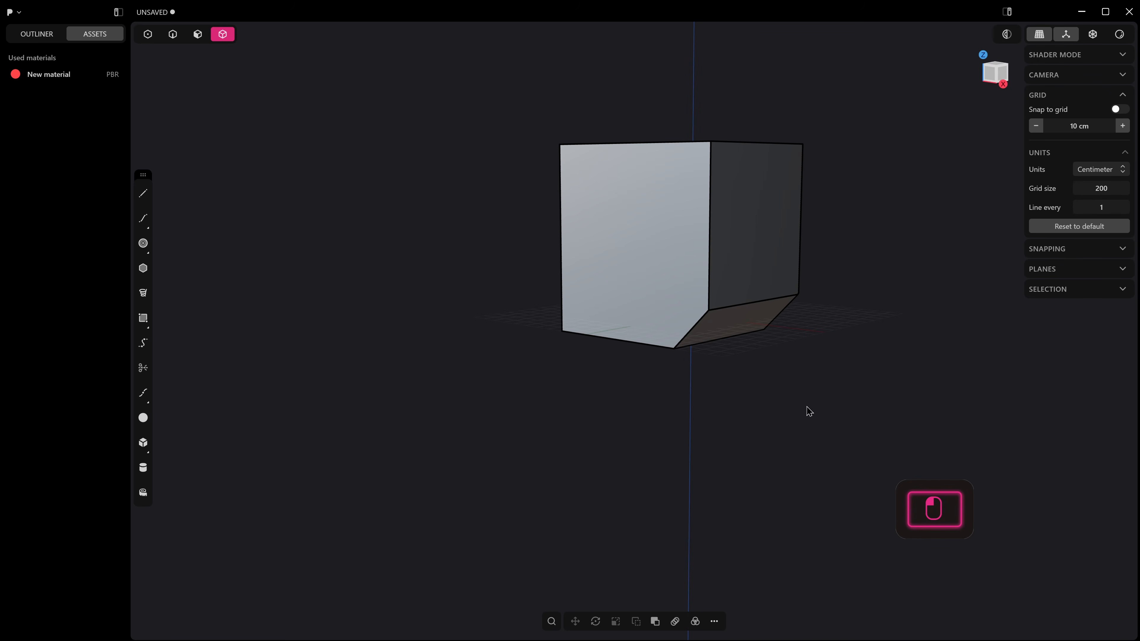
pyautogui.click(715, 622)
pyautogui.click(715, 622)
pyautogui.click(715, 622)
pyautogui.click(685, 567)
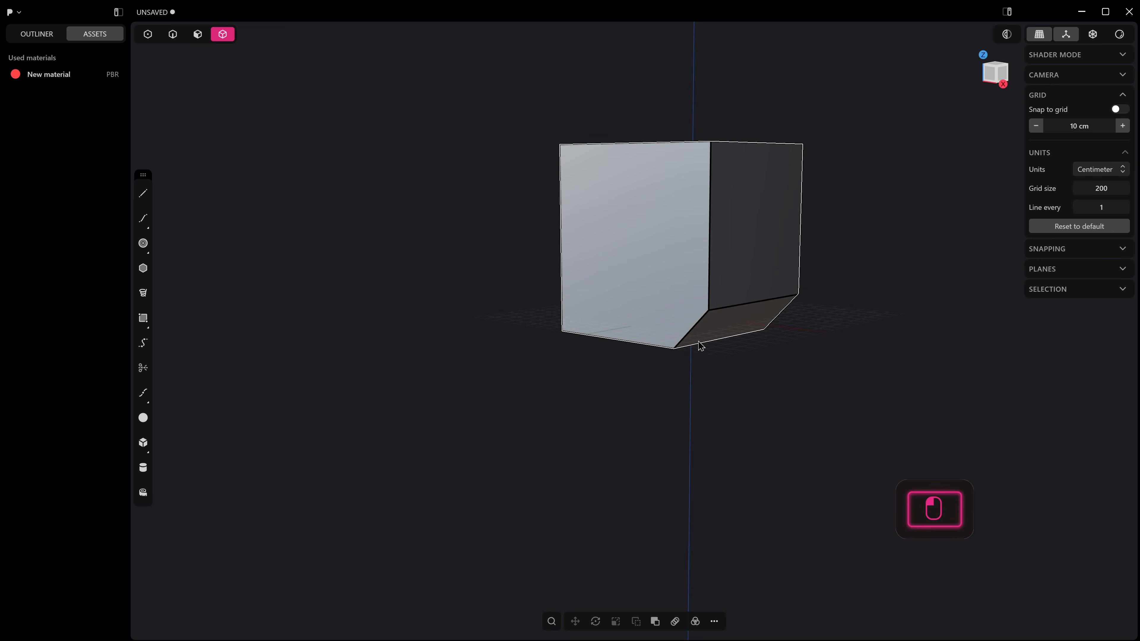
pyautogui.moveTo(699, 344); pyautogui.dragTo(712, 352, button='middle')
pyautogui.hotkey('shift', 'f')
pyautogui.moveTo(422, 254); pyautogui.dragTo(543, 290, button='middle')
pyautogui.moveTo(605, 349); pyautogui.dragTo(676, 371, button='middle')
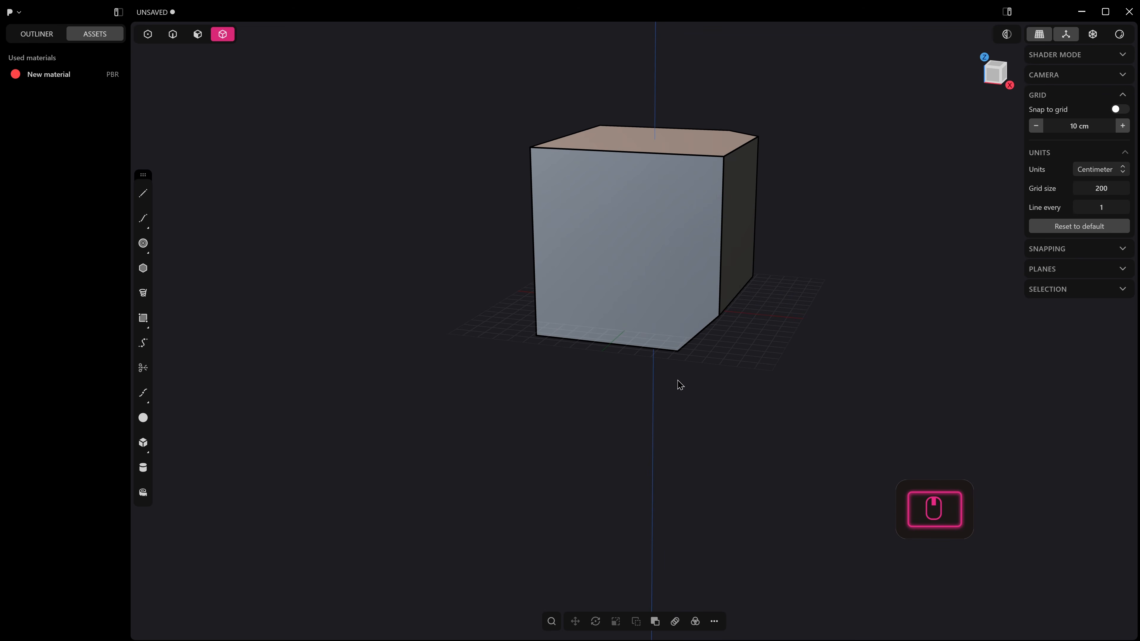
# Step: Select the cube and delete it to clear the scene
pyautogui.click(689, 238)
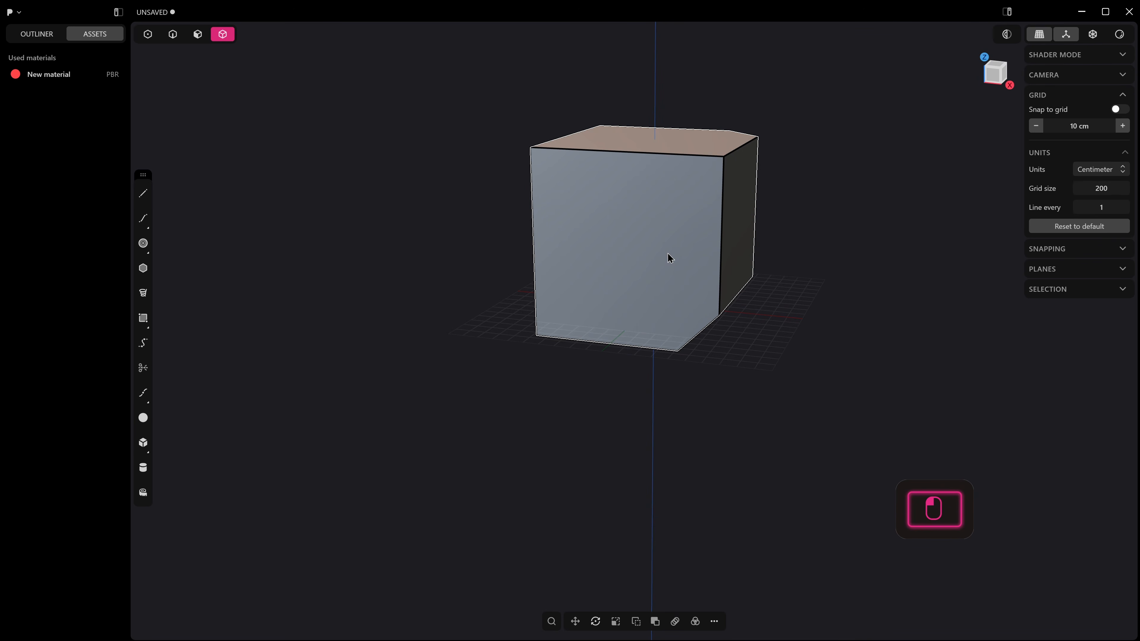
pyautogui.moveTo(669, 254); pyautogui.dragTo(689, 265, button='middle')
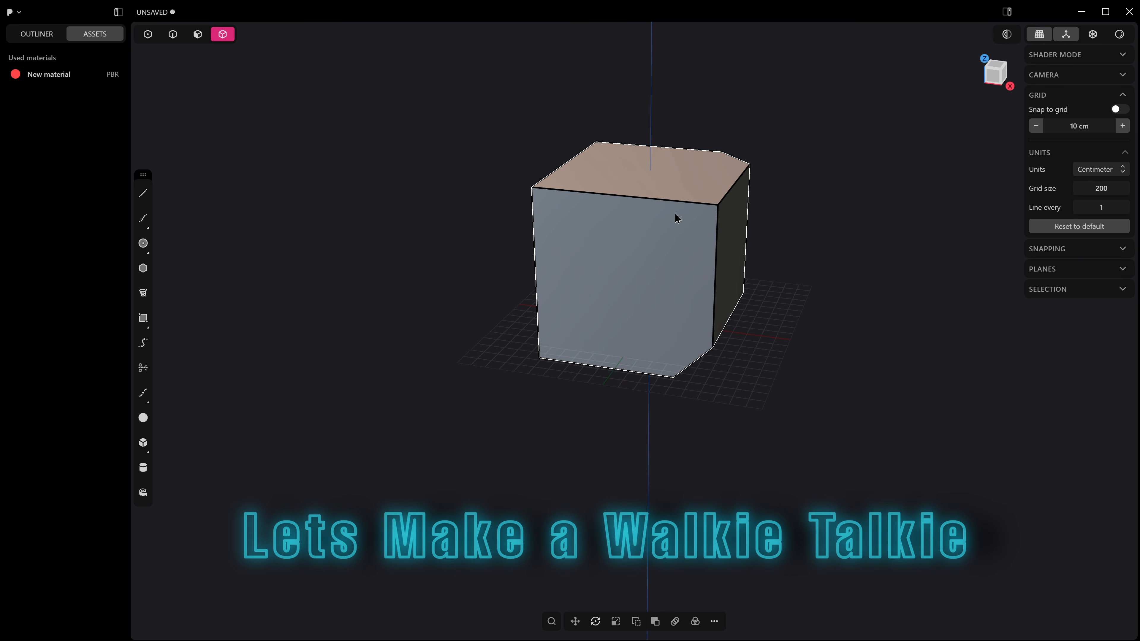
pyautogui.press('x')
# Step: Try the front and back orthographic views and return to the front view, centred on the origin
pyautogui.scroll(4, 675, 220)
pyautogui.keyDown('shift'); pyautogui.moveTo(703, 305); pyautogui.dragTo(735, 317, button='middle'); pyautogui.keyUp('shift')
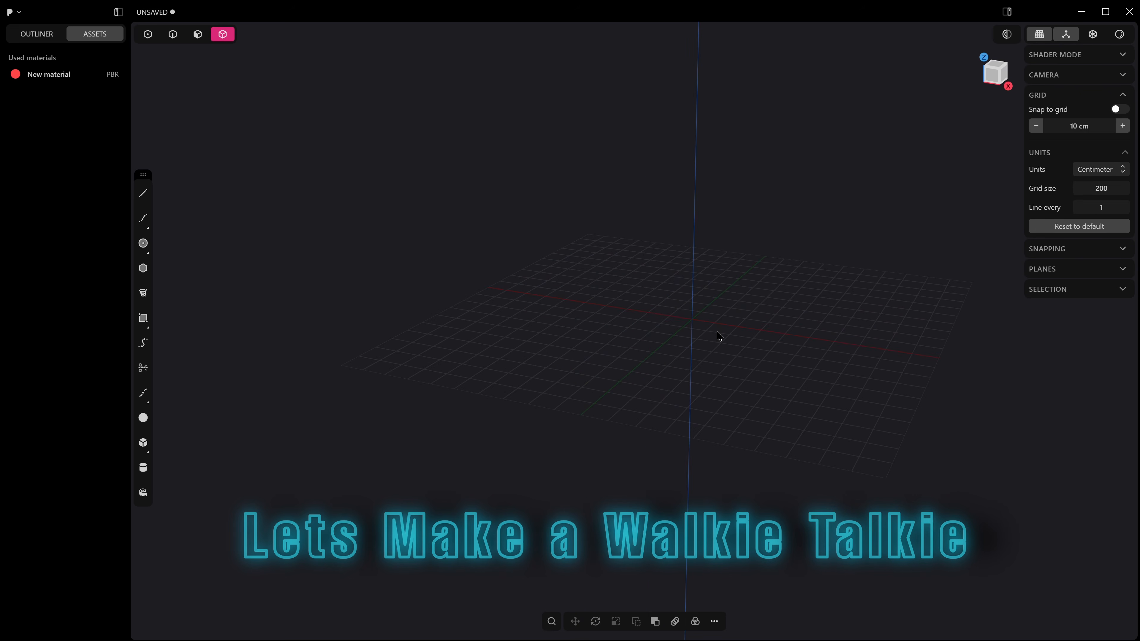
pyautogui.press('KP_1')
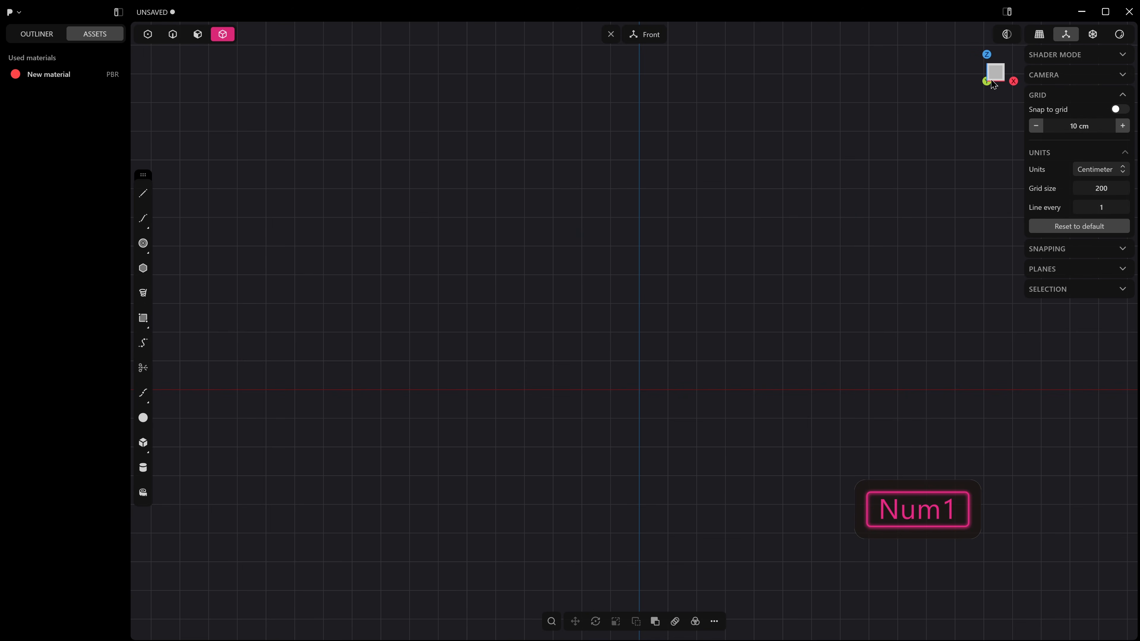
pyautogui.click(987, 82)
pyautogui.click(1001, 82)
pyautogui.click(992, 70)
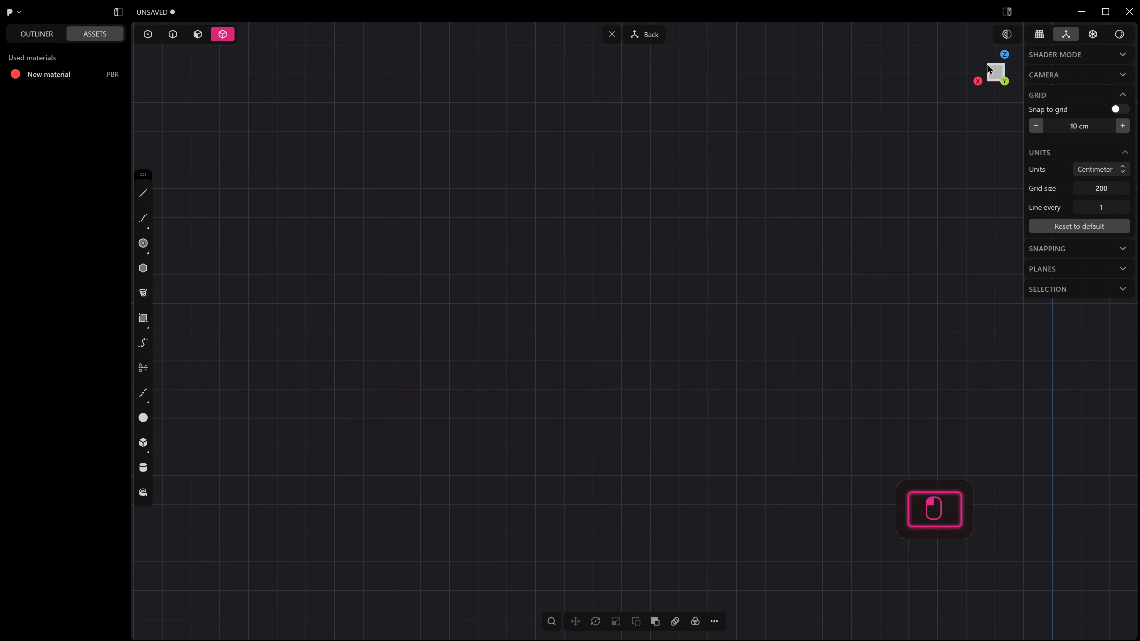
pyautogui.moveTo(729, 190); pyautogui.dragTo(745, 199, button='middle')
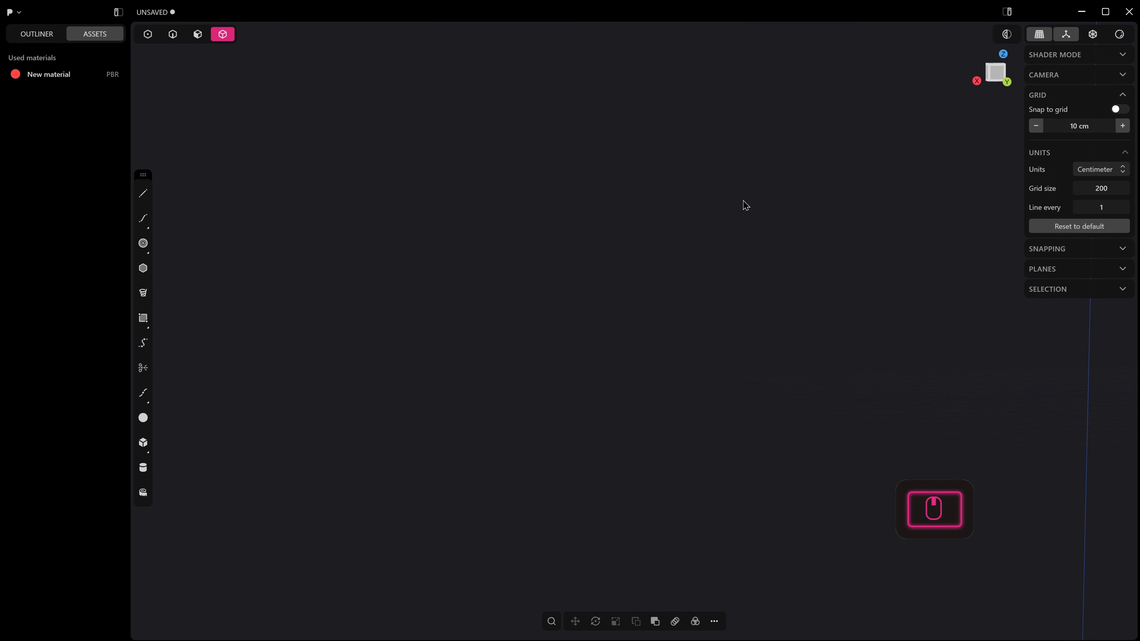
pyautogui.press('KP_1')
pyautogui.keyDown('shift'); pyautogui.moveTo(677, 260); pyautogui.dragTo(668, 394, button='middle'); pyautogui.keyUp('shift')
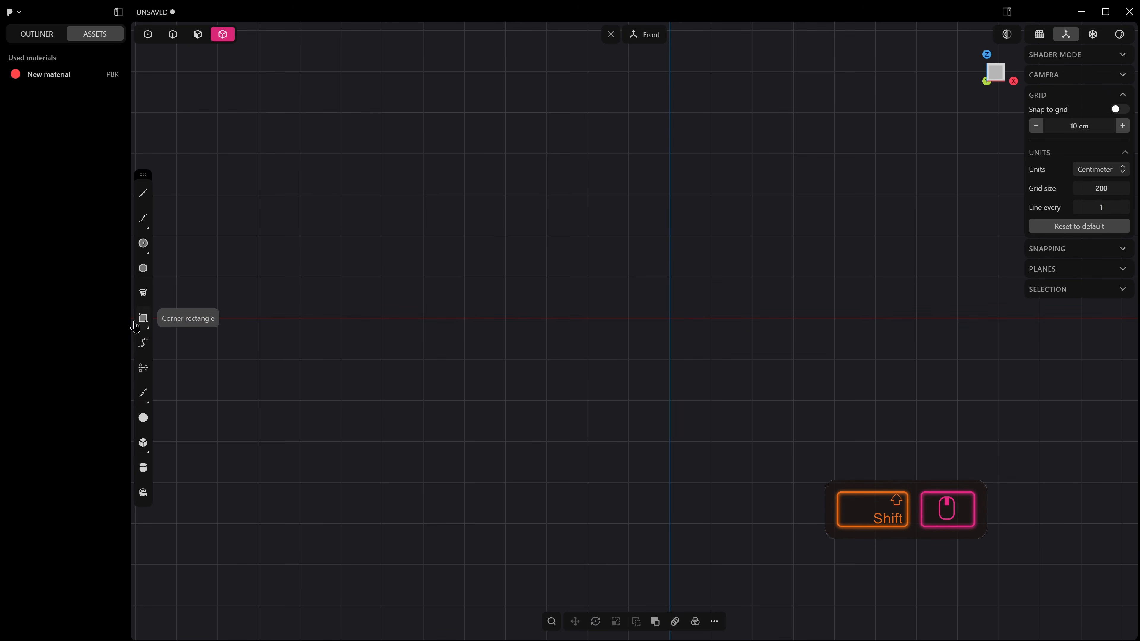
# Step: Draw a rectangle on the XZ plane centred on the origin, 18 cm wide and 30 cm high
pyautogui.click(150, 322)
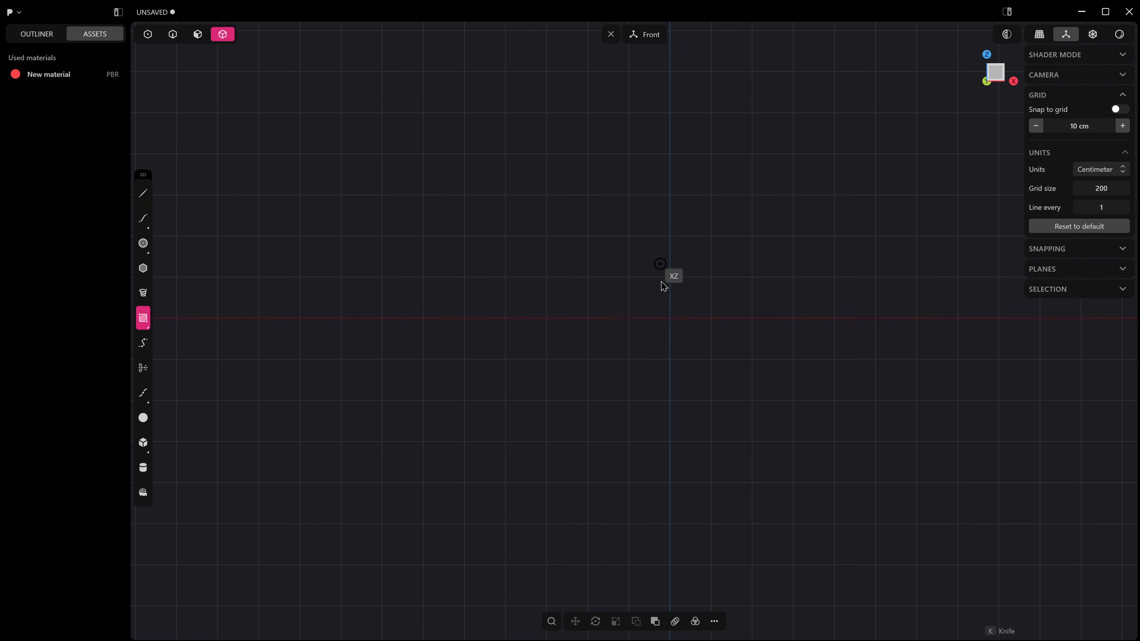
pyautogui.click(675, 324)
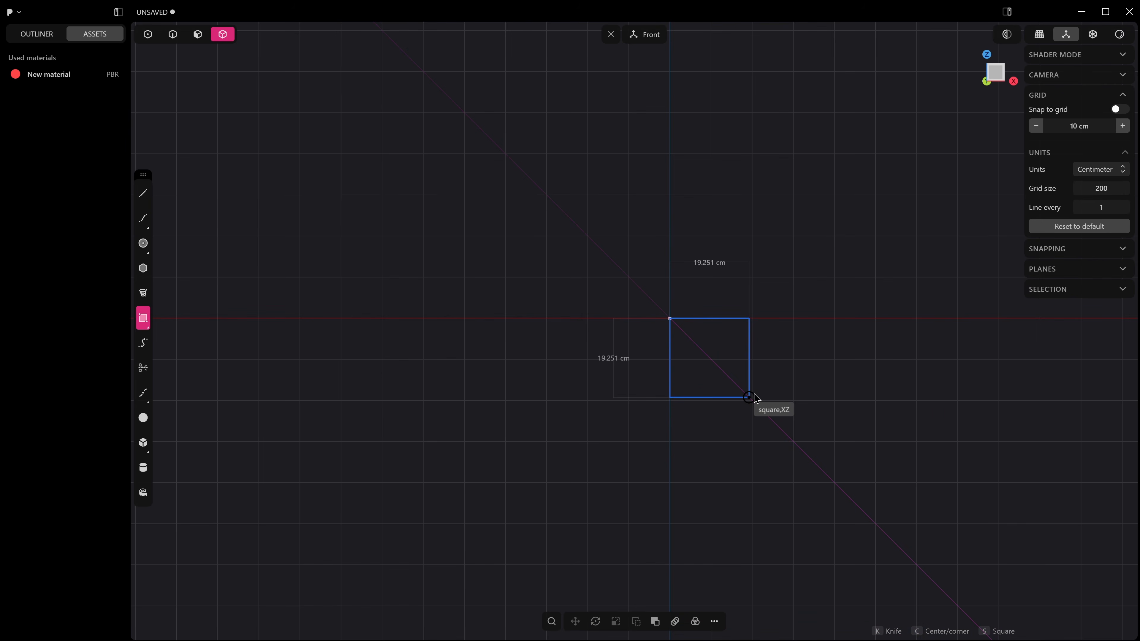
pyautogui.press('c')
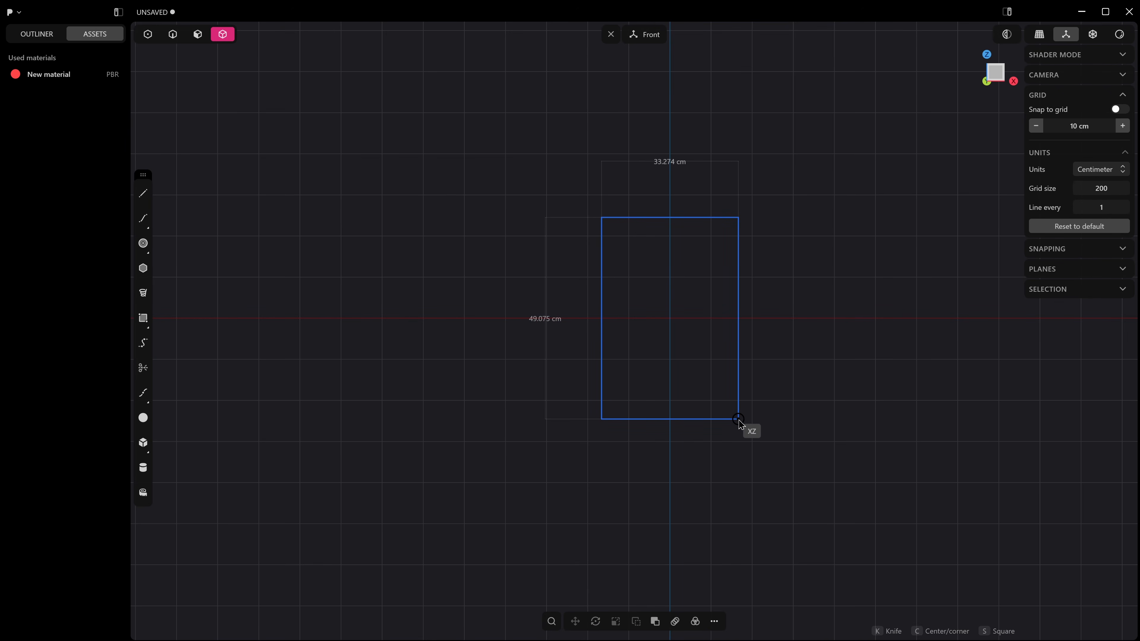
pyautogui.scroll(2, 738, 419)
pyautogui.scroll(5, 683, 320)
pyautogui.keyDown('shift'); pyautogui.moveTo(683, 321); pyautogui.dragTo(693, 377, button='middle'); pyautogui.keyUp('shift')
pyautogui.scroll(4, 685, 447)
pyautogui.scroll(5, 686, 448)
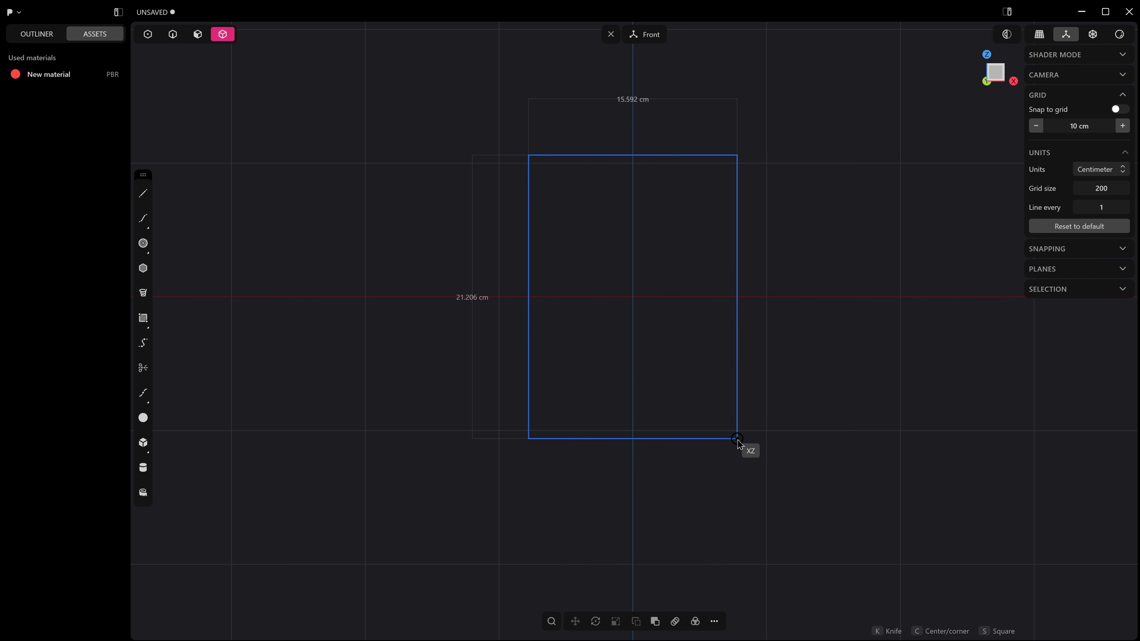
pyautogui.press('Tab')
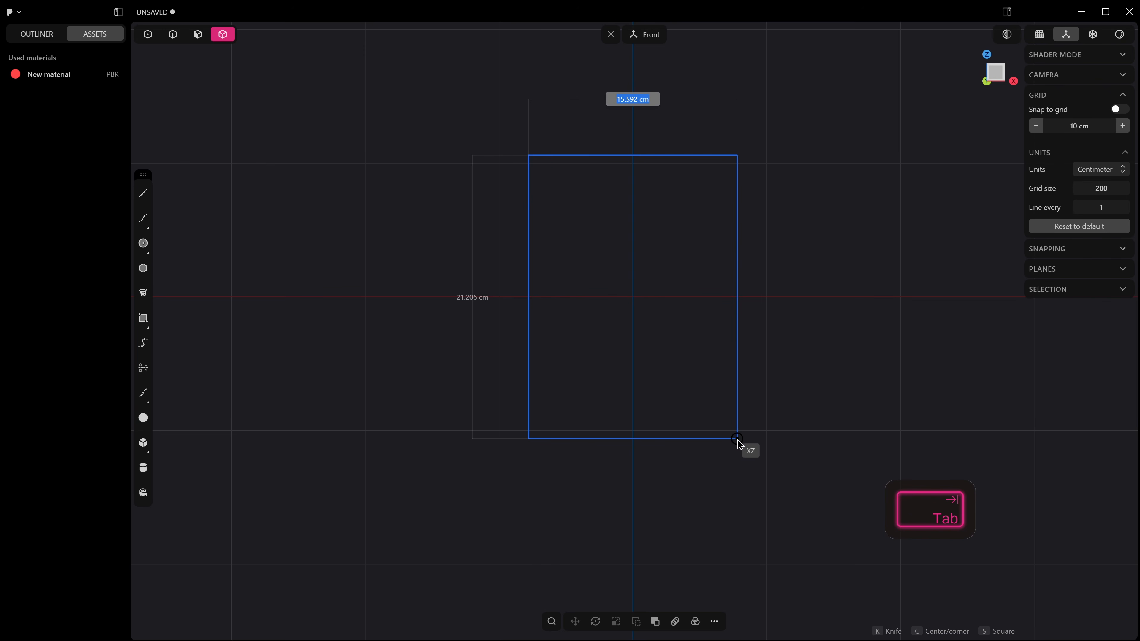
pyautogui.write('18')
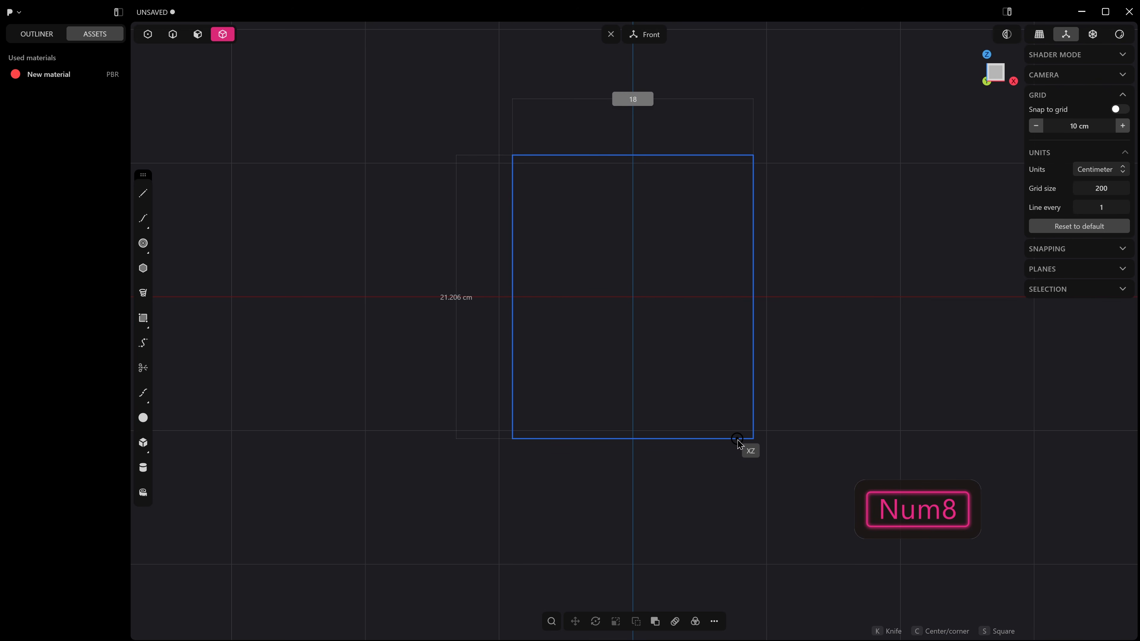
pyautogui.press('Tab')
pyautogui.write('30')
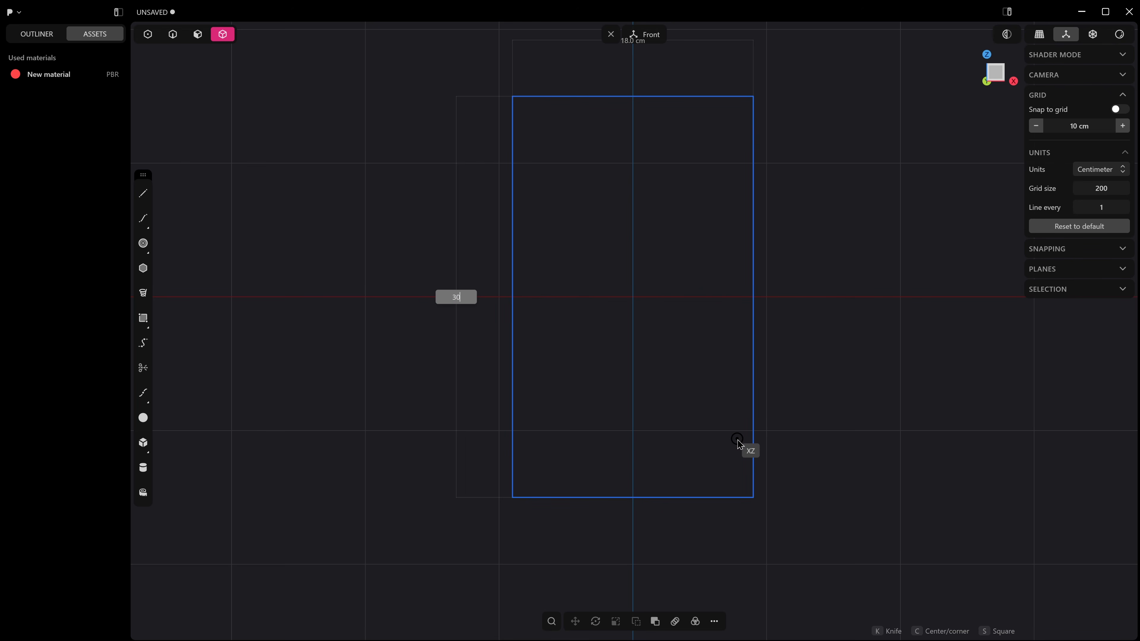
pyautogui.click(806, 427)
# Step: Try scaling the rectangle with the axis handles, about 1.26 in X, 1.17 in Y and 1.12 in Z, and cancel the scaling
pyautogui.scroll(-2, 801, 411)
pyautogui.keyDown('shift'); pyautogui.moveTo(838, 335); pyautogui.dragTo(777, 406, button='middle'); pyautogui.keyUp('shift')
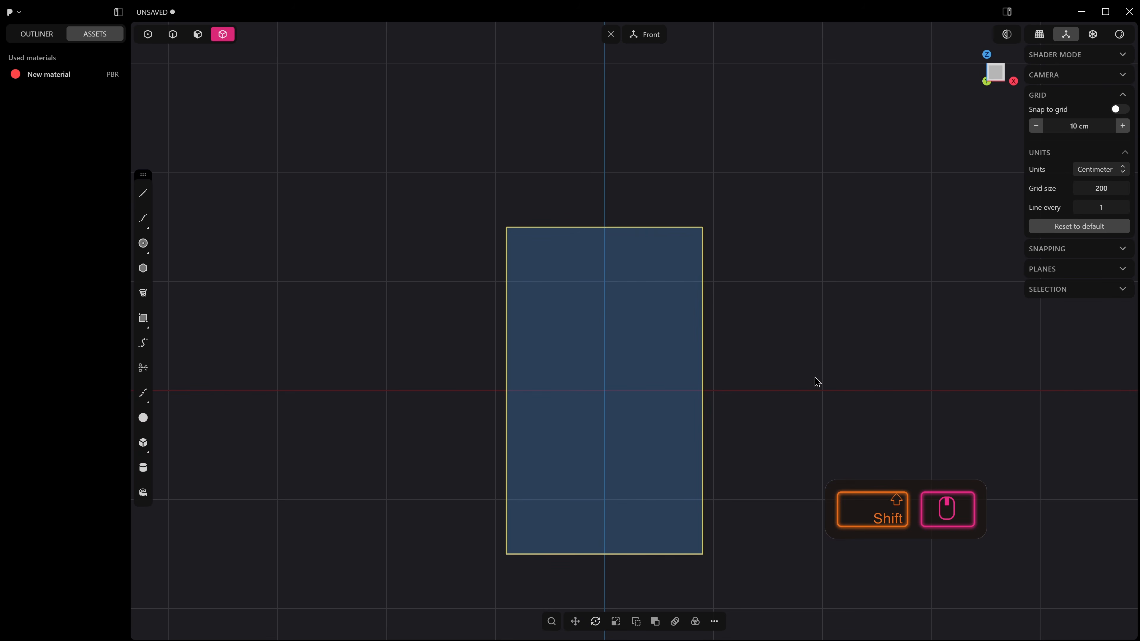
pyautogui.moveTo(816, 382); pyautogui.dragTo(779, 348, button='middle')
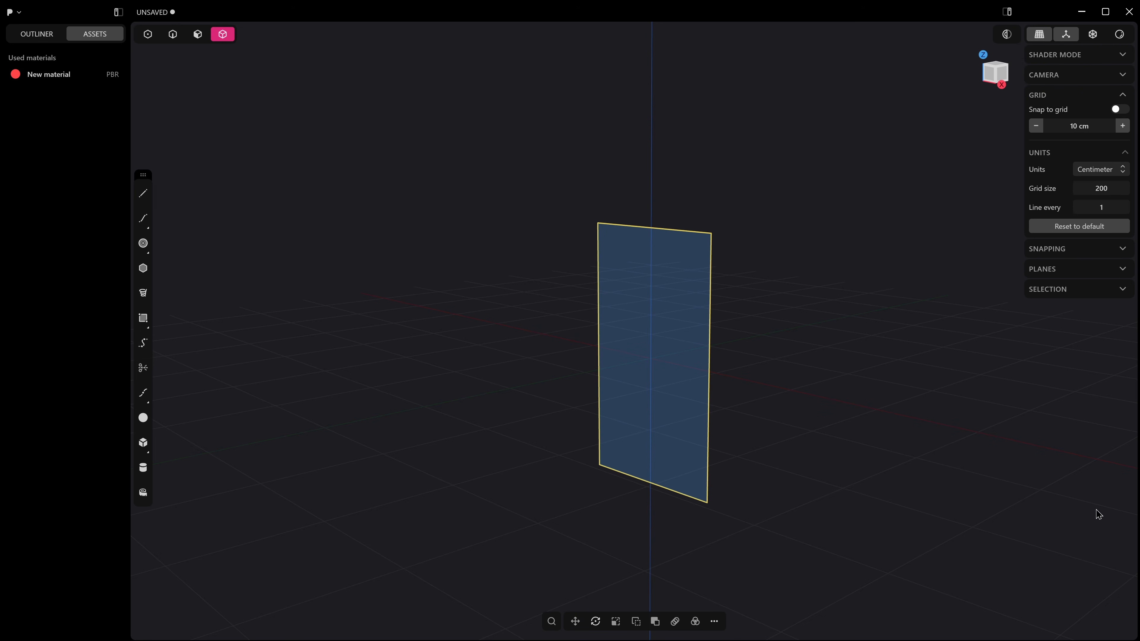
pyautogui.keyDown('shift'); pyautogui.moveTo(918, 434); pyautogui.dragTo(886, 380, button='middle'); pyautogui.keyUp('shift')
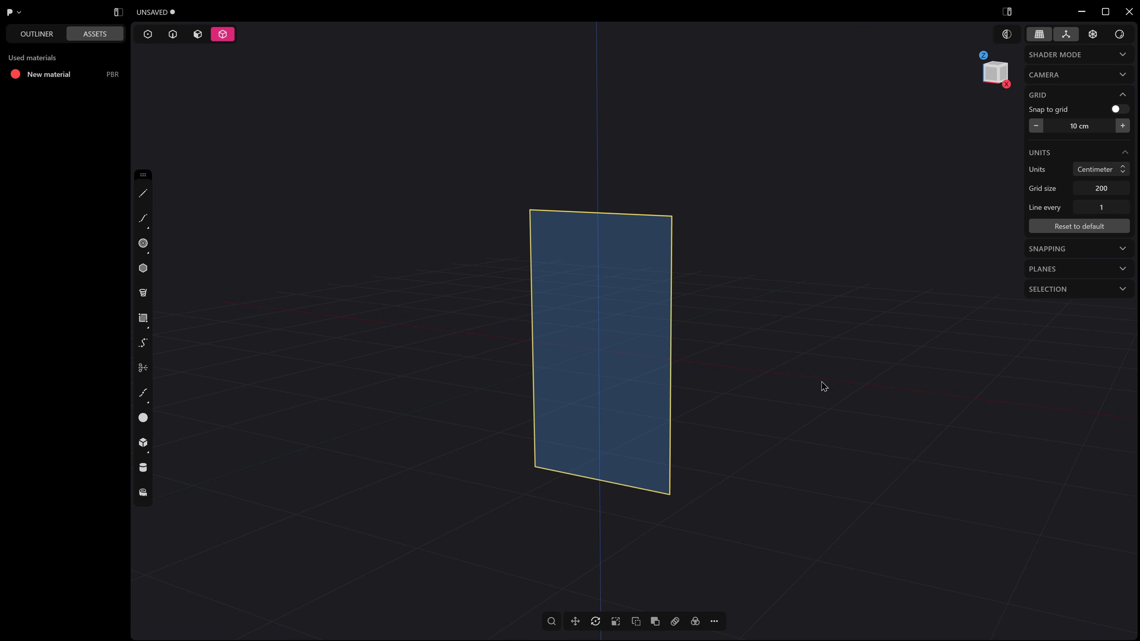
pyautogui.press('s')
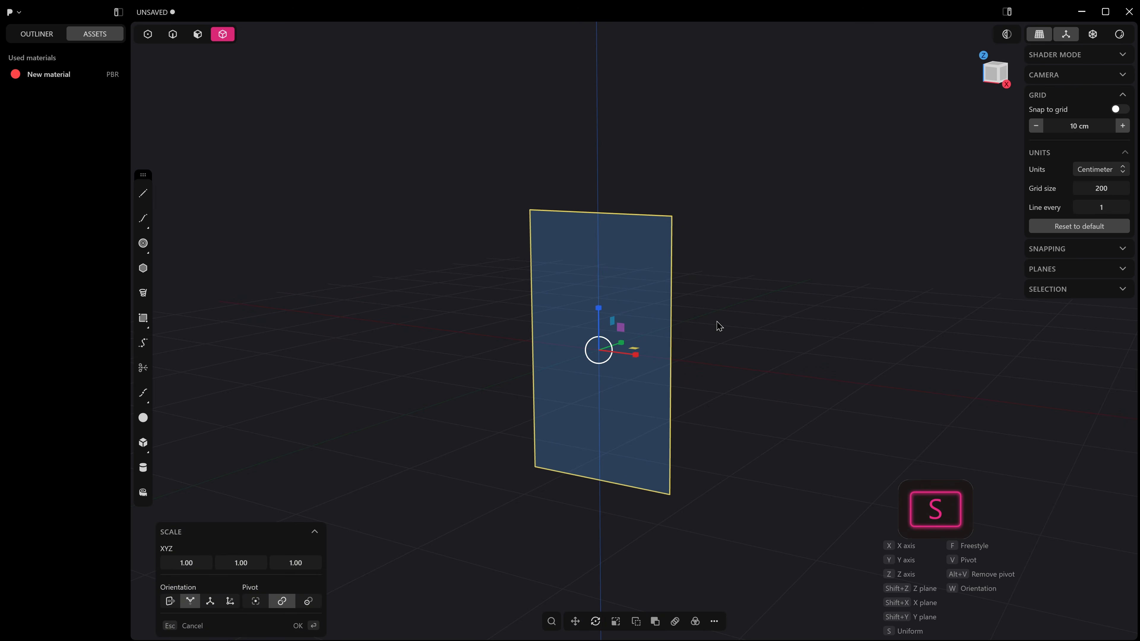
pyautogui.moveTo(637, 359)
pyautogui.mouseDown()
pyautogui.moveTo(658, 368)
pyautogui.moveTo(634, 361)
pyautogui.moveTo(654, 369)
pyautogui.moveTo(645, 365)
pyautogui.mouseUp()
pyautogui.moveTo(598, 308)
pyautogui.mouseDown()
pyautogui.moveTo(601, 291)
pyautogui.moveTo(603, 307)
pyautogui.mouseUp()
pyautogui.moveTo(669, 348); pyautogui.dragTo(630, 344, button='middle')
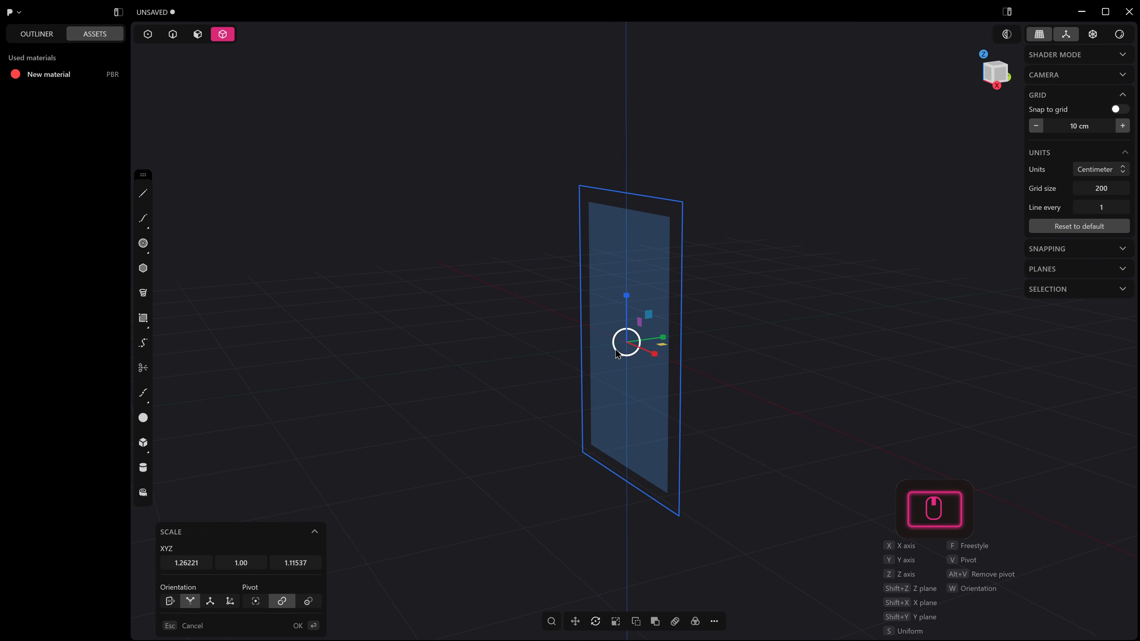
pyautogui.moveTo(667, 336)
pyautogui.mouseDown()
pyautogui.moveTo(686, 334)
pyautogui.moveTo(666, 339)
pyautogui.mouseUp()
pyautogui.moveTo(670, 433); pyautogui.dragTo(715, 422, button='middle')
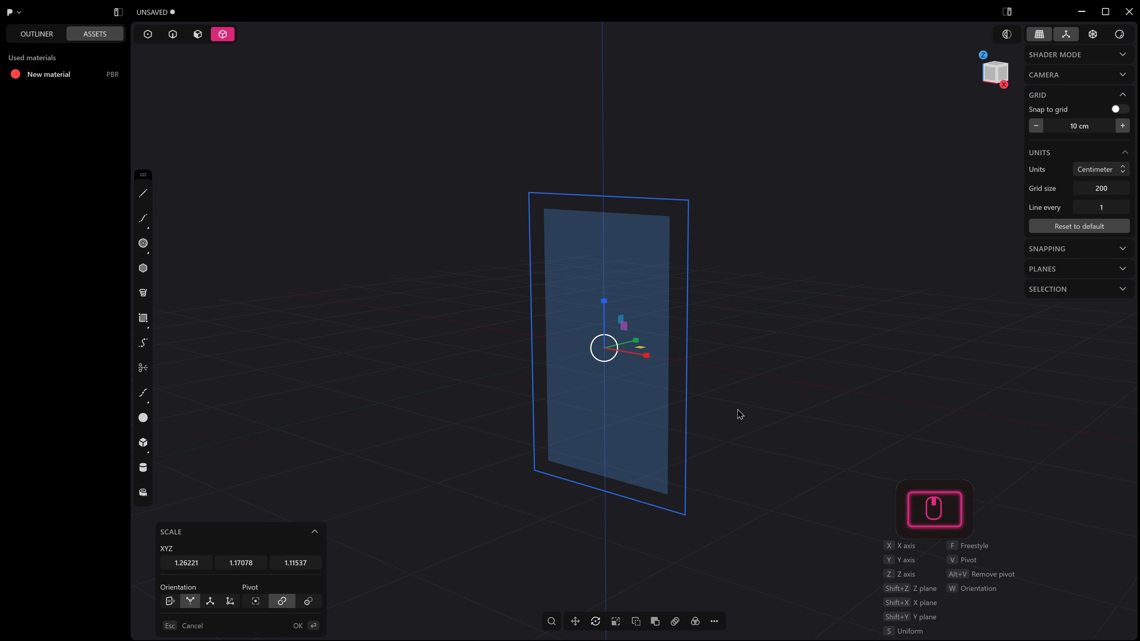
pyautogui.press('Escape')
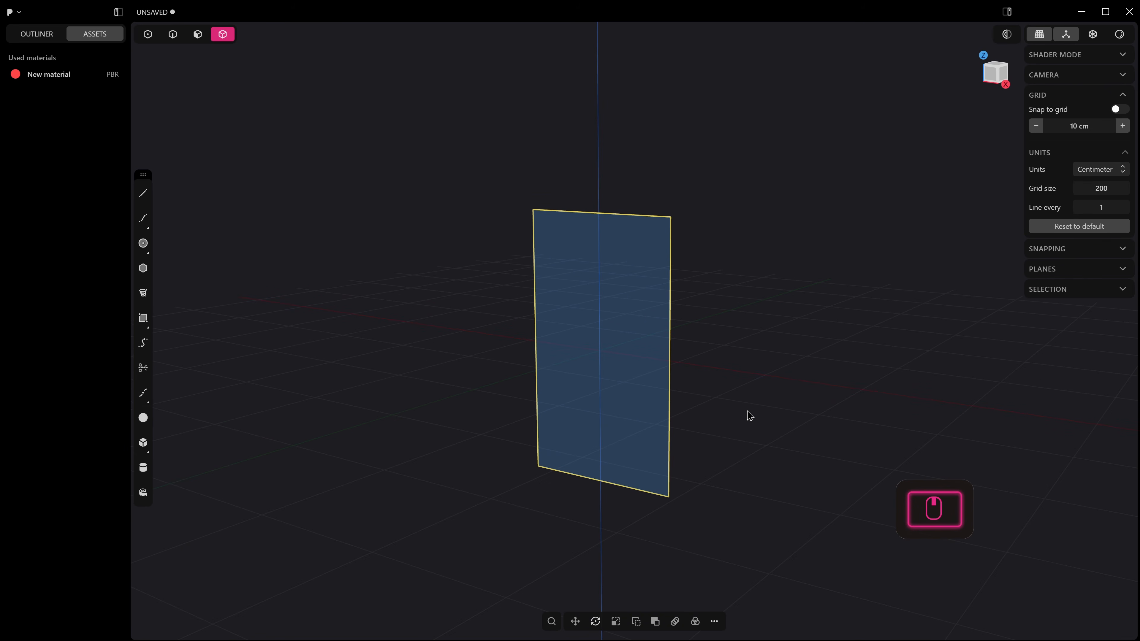
# Step: Try scaling the rectangle along the X axis and along the Z axis, undo the scaling and clear the selection
pyautogui.moveTo(749, 416); pyautogui.dragTo(754, 413, button='middle')
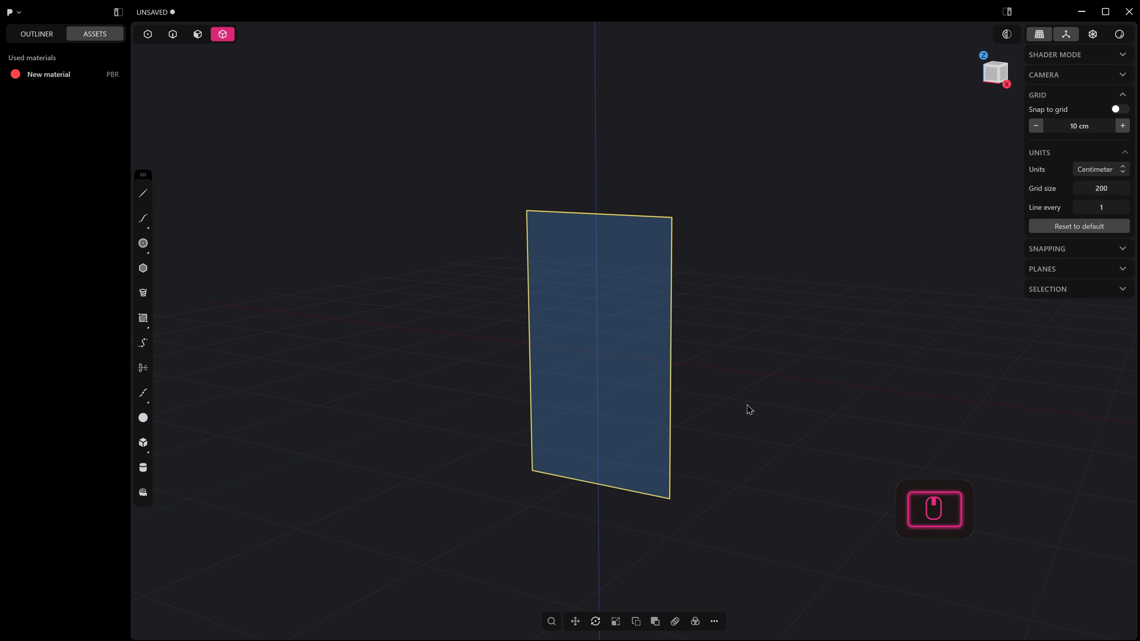
pyautogui.press('s')
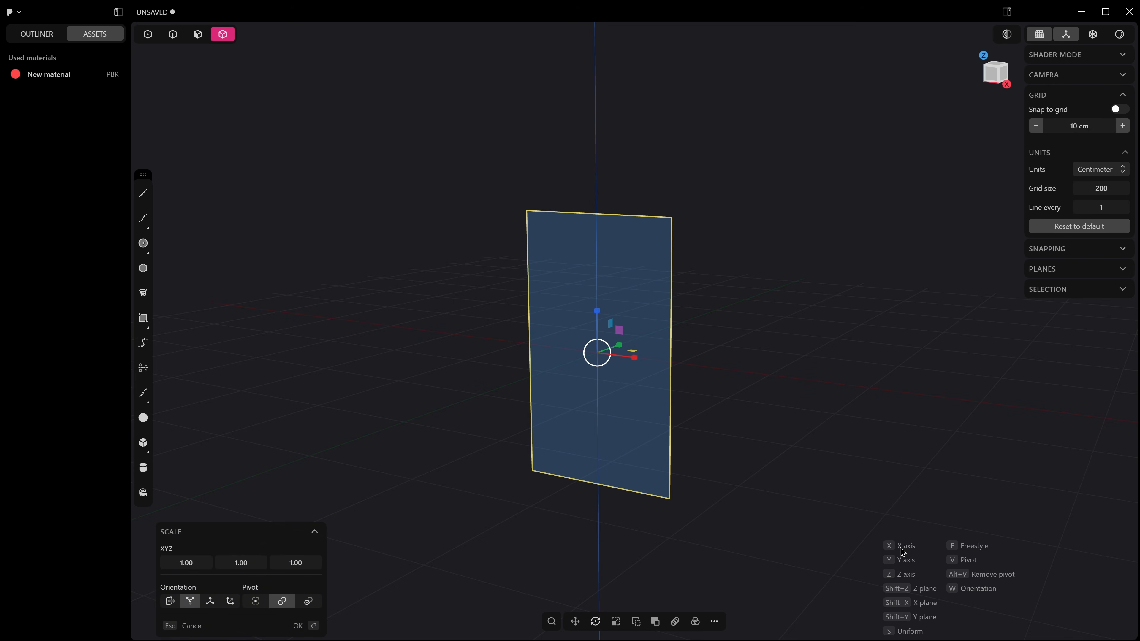
pyautogui.press('x')
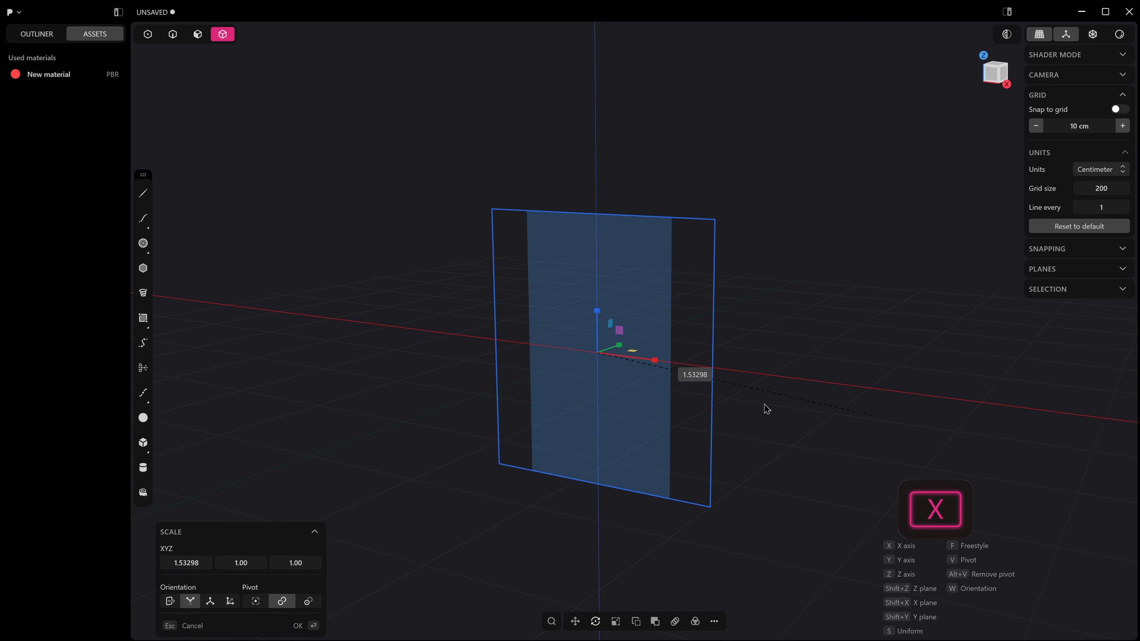
pyautogui.click(803, 407)
pyautogui.moveTo(597, 311); pyautogui.dragTo(597, 300)
pyautogui.rightClick(774, 337)
pyautogui.press('Escape')
pyautogui.hotkey('ctrl', 'z')
pyautogui.hotkey('ctrl', 'z')
pyautogui.click(776, 321)
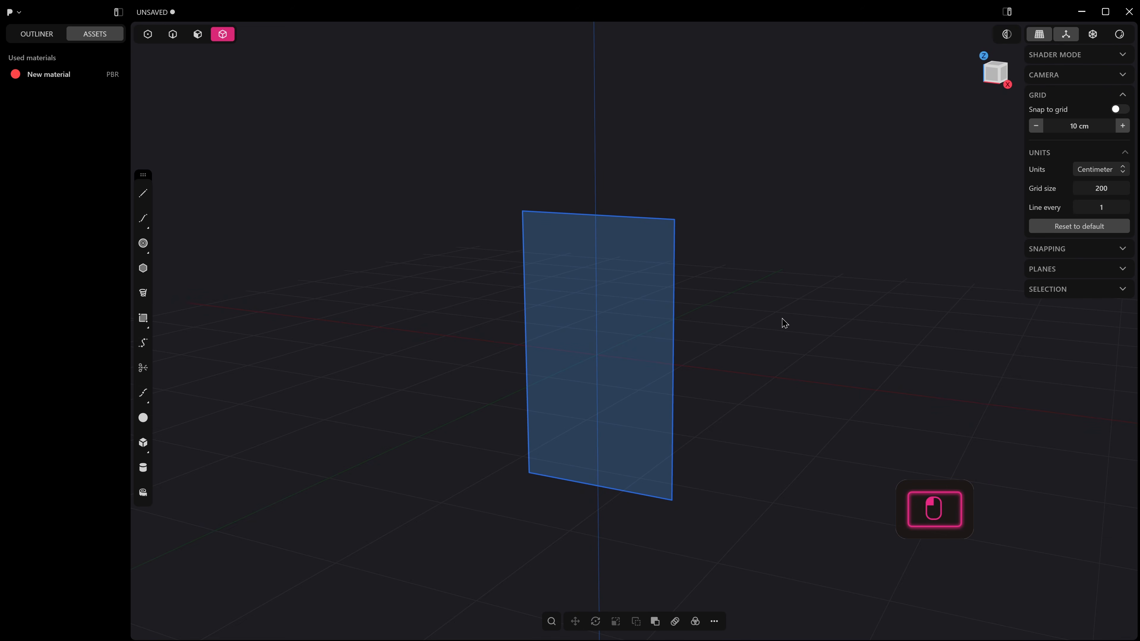
# Step: Try resizing the rectangle to 35 cm high and 12 cm wide through its editable dimensions in edge selection mode
pyautogui.press('2')
pyautogui.click(655, 228)
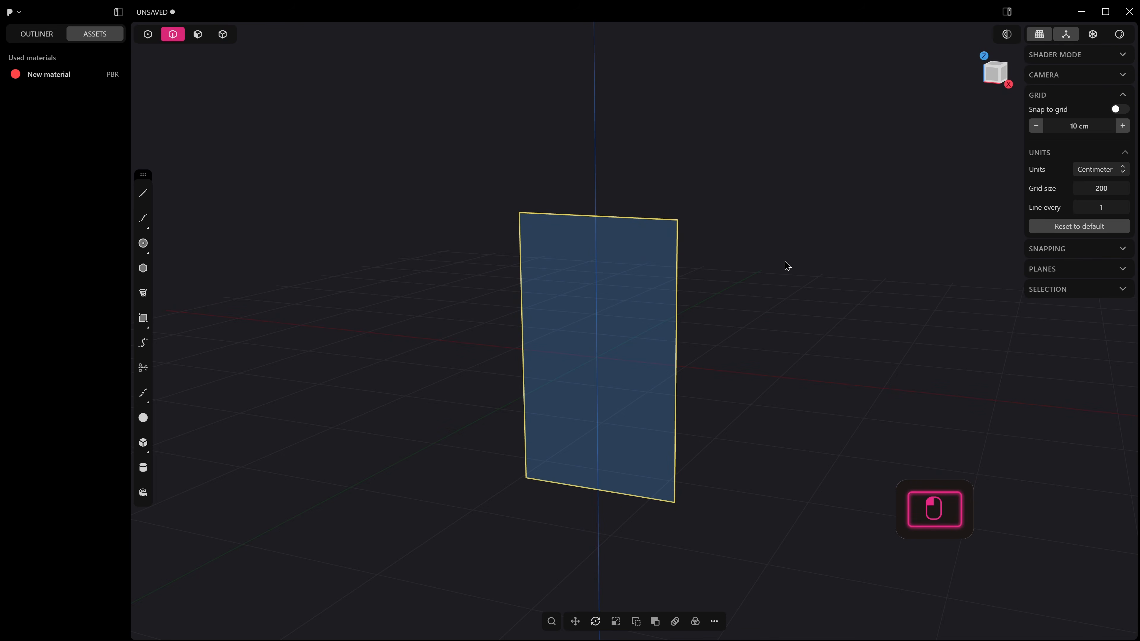
pyautogui.moveTo(772, 273); pyautogui.dragTo(762, 276, button='middle')
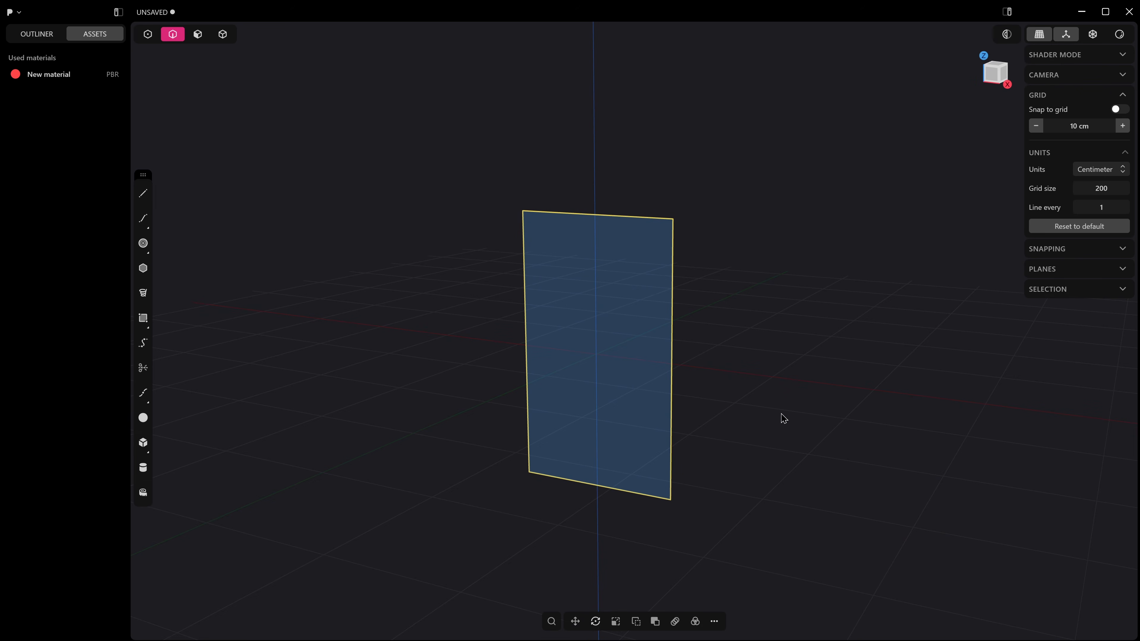
pyautogui.press('=')
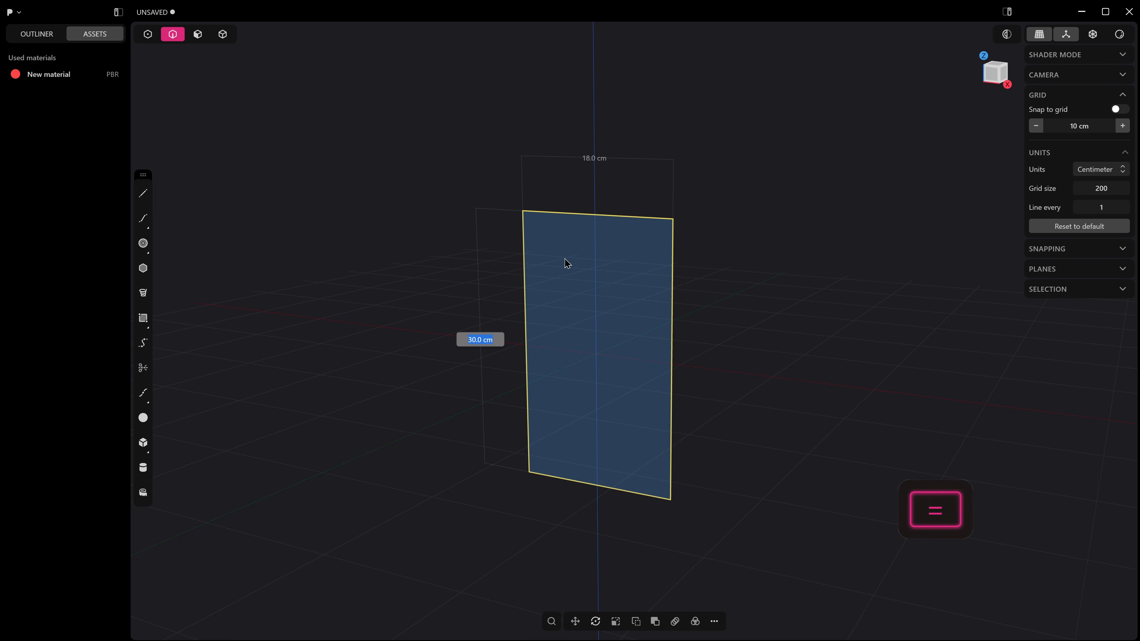
pyautogui.press('Tab')
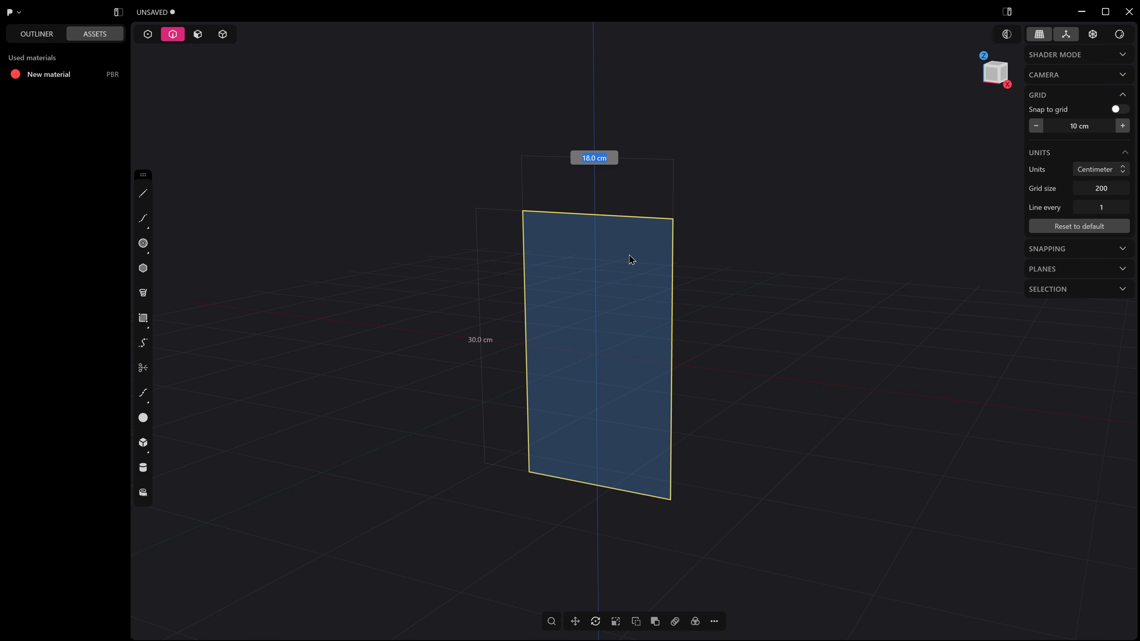
pyautogui.press('Tab')
pyautogui.write('35')
pyautogui.press('Tab')
pyautogui.write('12')
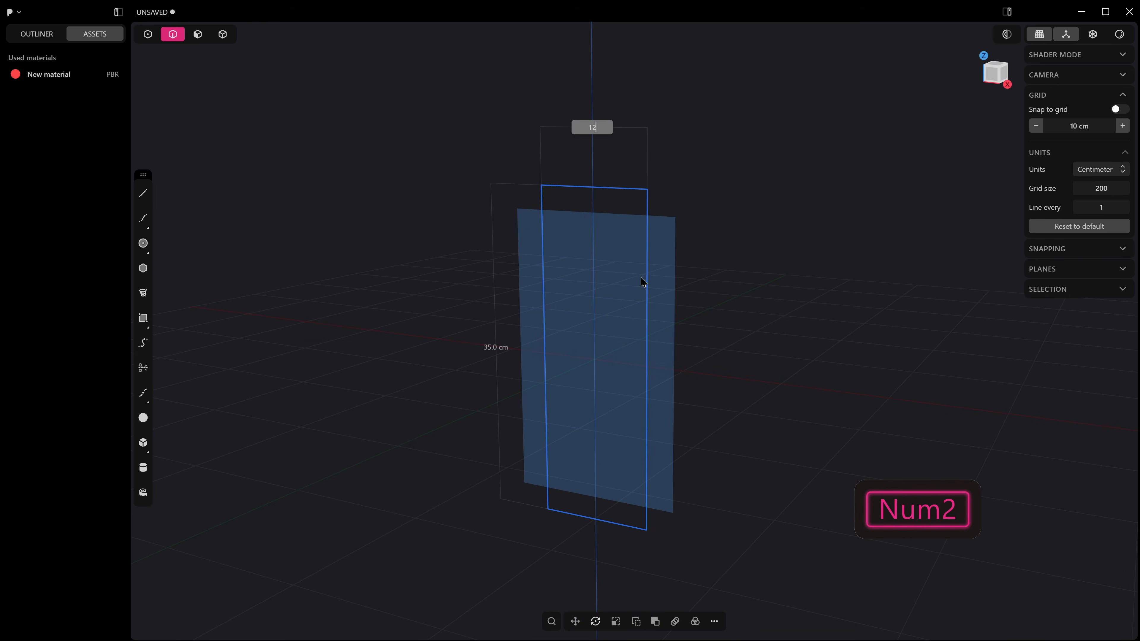
pyautogui.press('Return')
pyautogui.scroll(1, 741, 265)
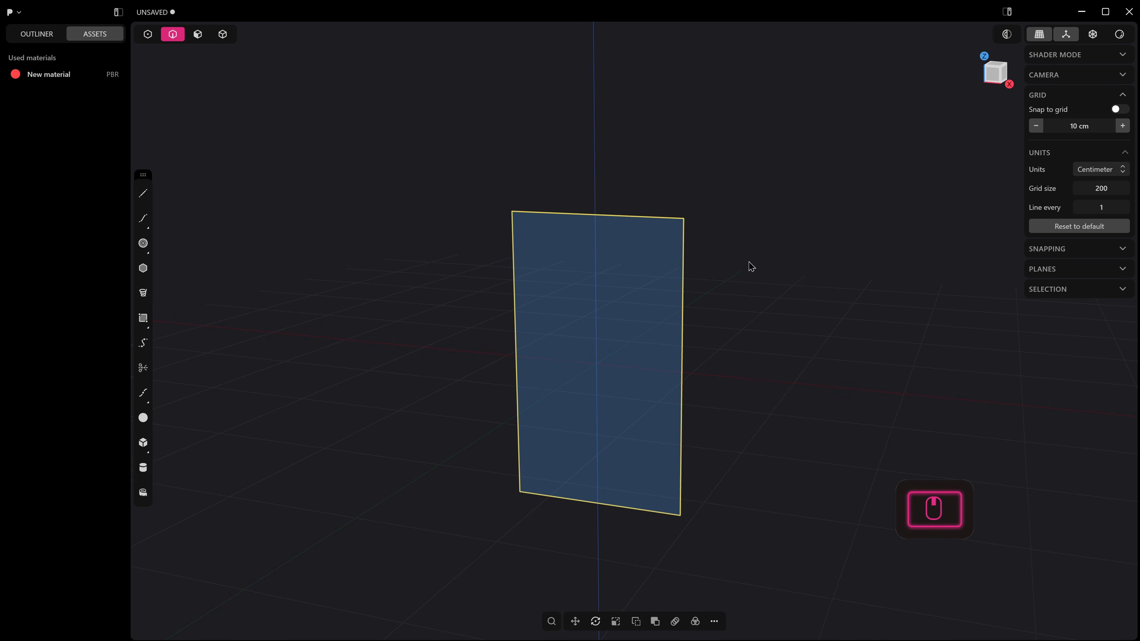
# Step: Extrude the rectangle's region symmetrically to both sides by 3.3 cm each, using face selection mode
pyautogui.keyDown('shift'); pyautogui.moveTo(723, 295); pyautogui.dragTo(753, 284, button='middle'); pyautogui.keyUp('shift')
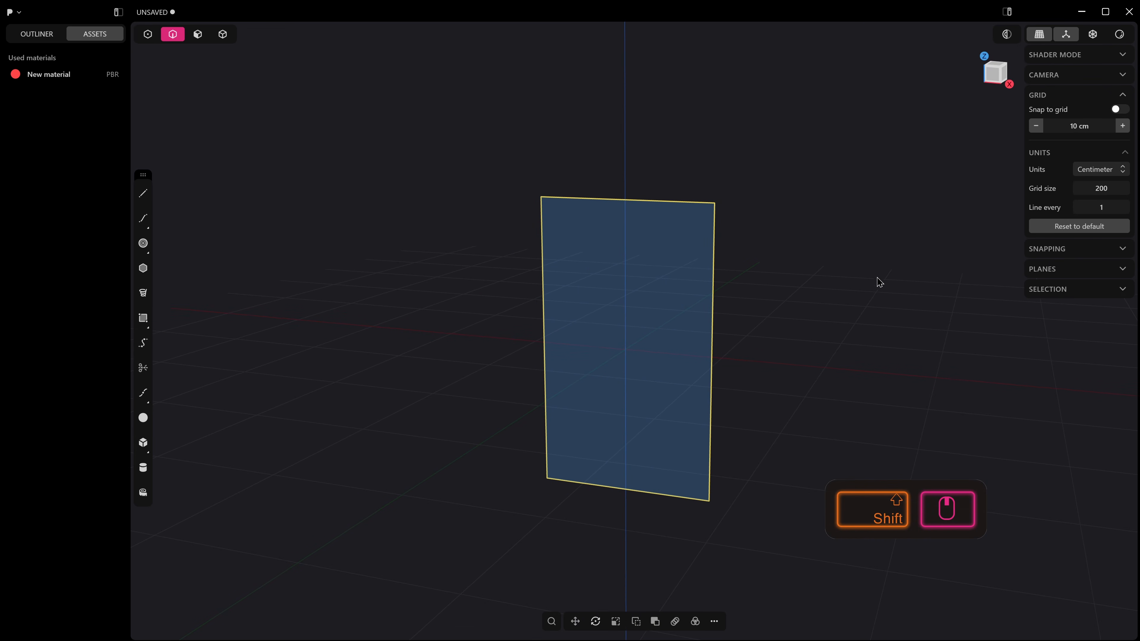
pyautogui.moveTo(922, 252); pyautogui.dragTo(897, 259, button='middle')
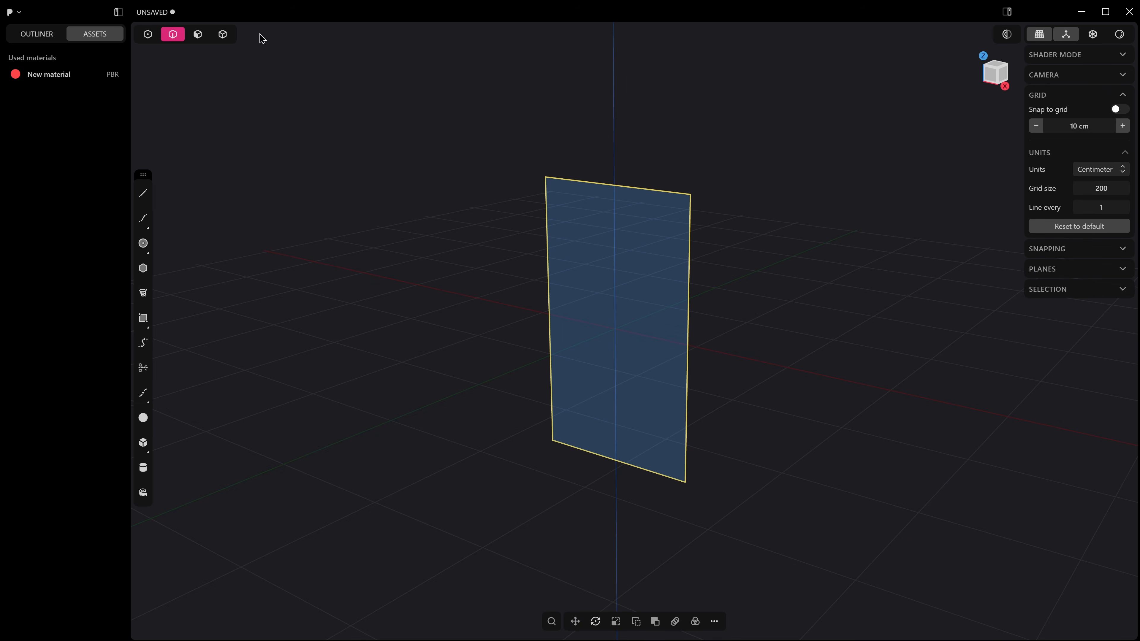
pyautogui.click(199, 34)
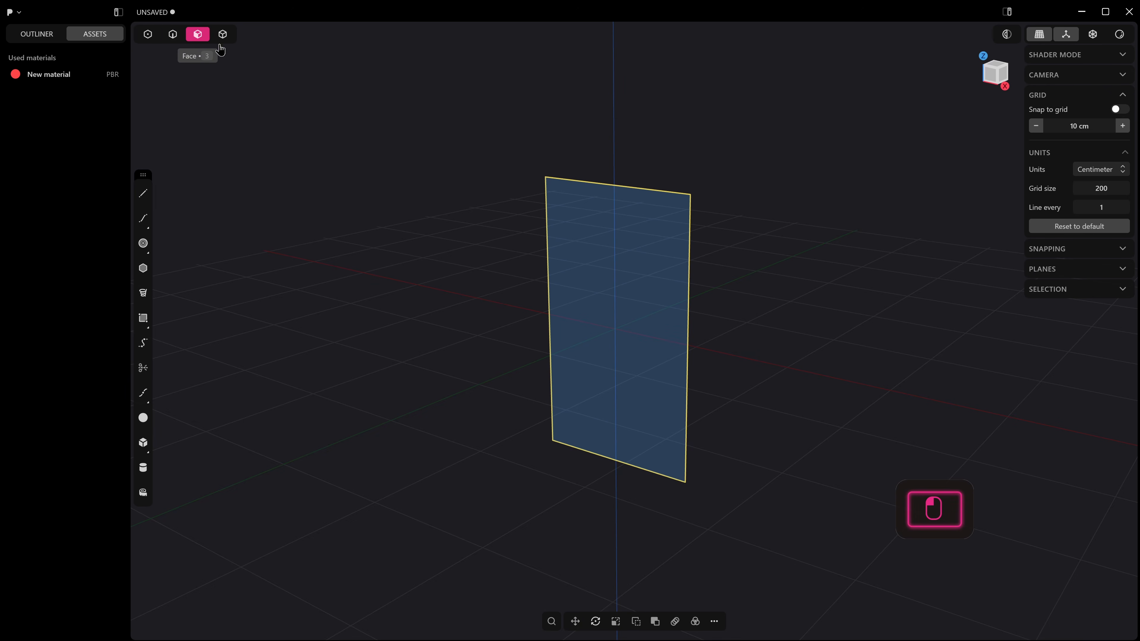
pyautogui.press('3')
pyautogui.moveTo(669, 265); pyautogui.dragTo(664, 272, button='middle')
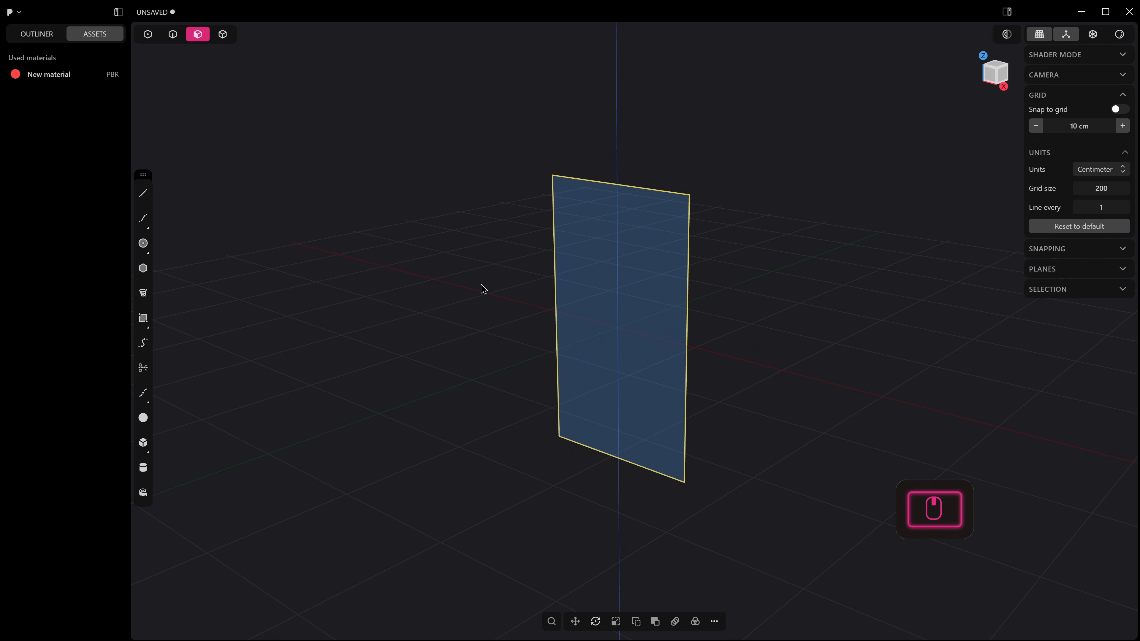
pyautogui.click(647, 279)
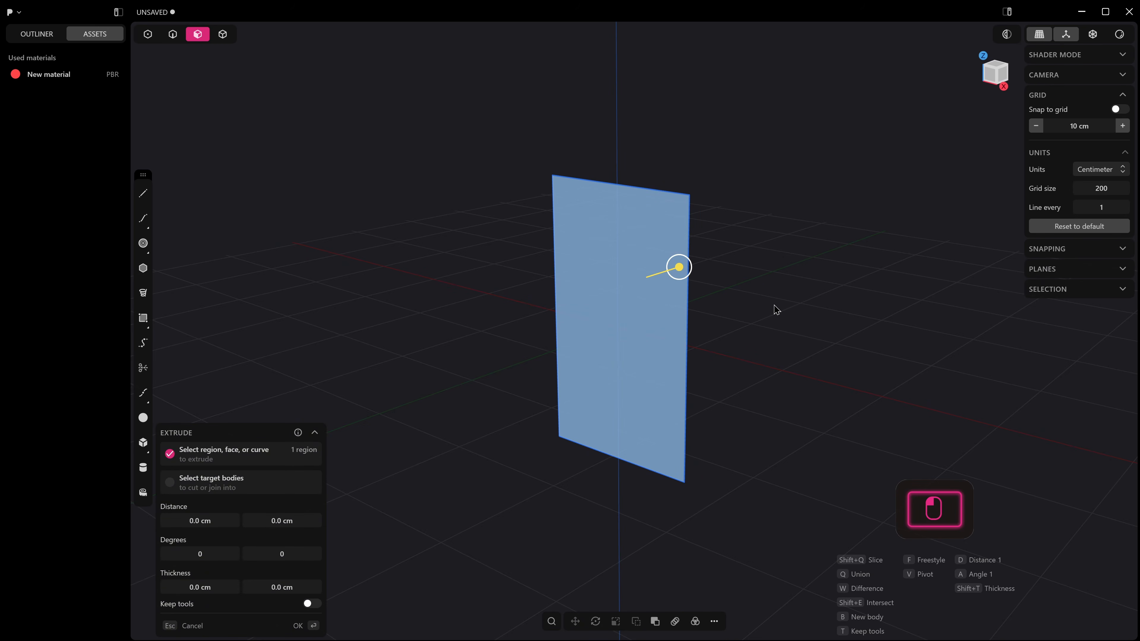
pyautogui.moveTo(759, 303); pyautogui.dragTo(712, 286, button='middle')
pyautogui.moveTo(694, 268); pyautogui.dragTo(735, 266)
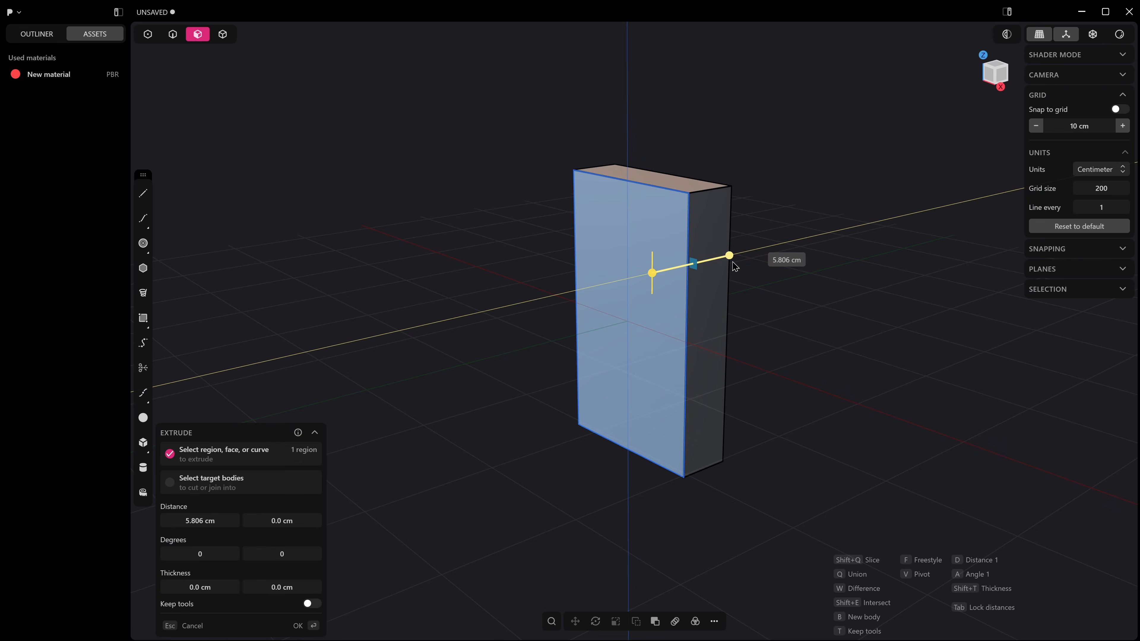
pyautogui.press('Tab')
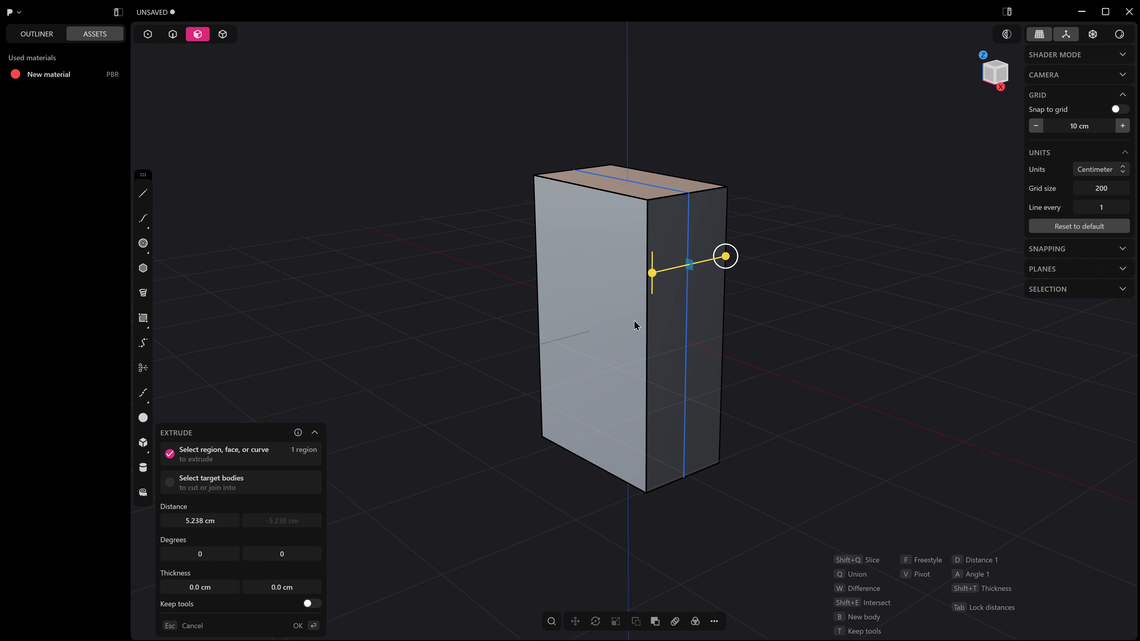
pyautogui.moveTo(726, 256); pyautogui.dragTo(713, 268)
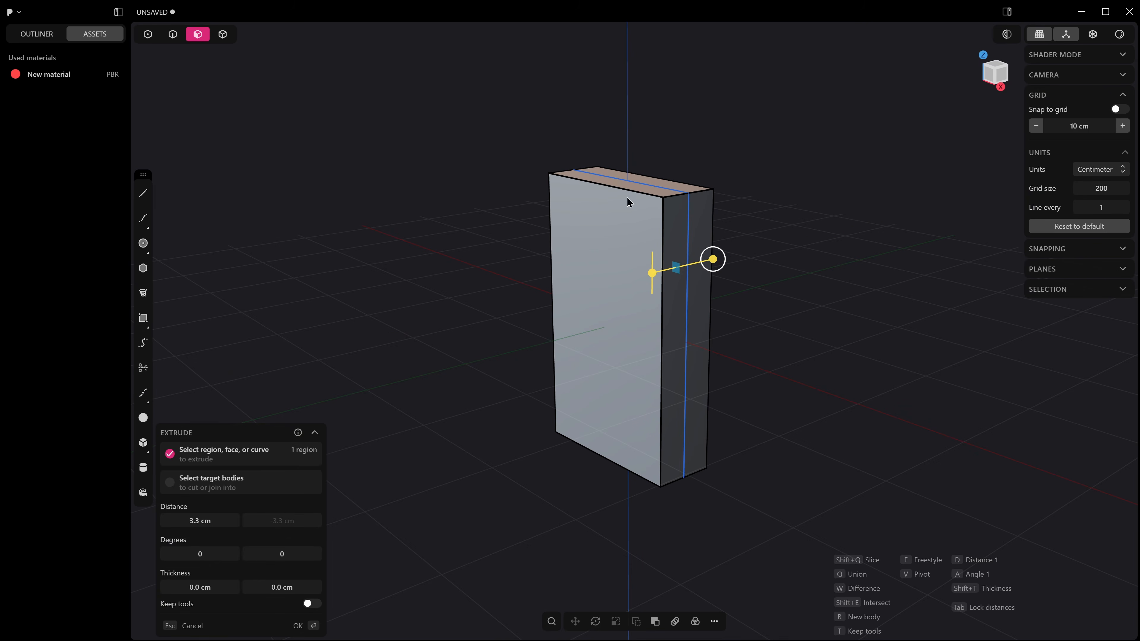
pyautogui.moveTo(695, 254); pyautogui.dragTo(799, 298, button='middle')
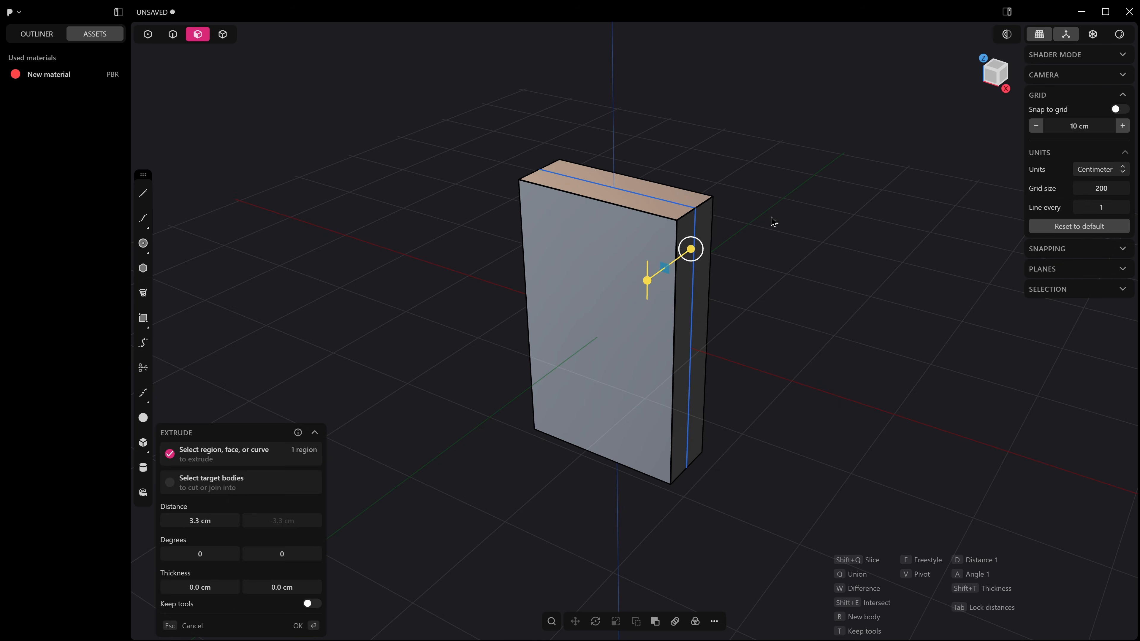
pyautogui.click(668, 236)
# Step: Switch to solid selection mode and hide the source rectangle curve listed in the outliner
pyautogui.click(26, 36)
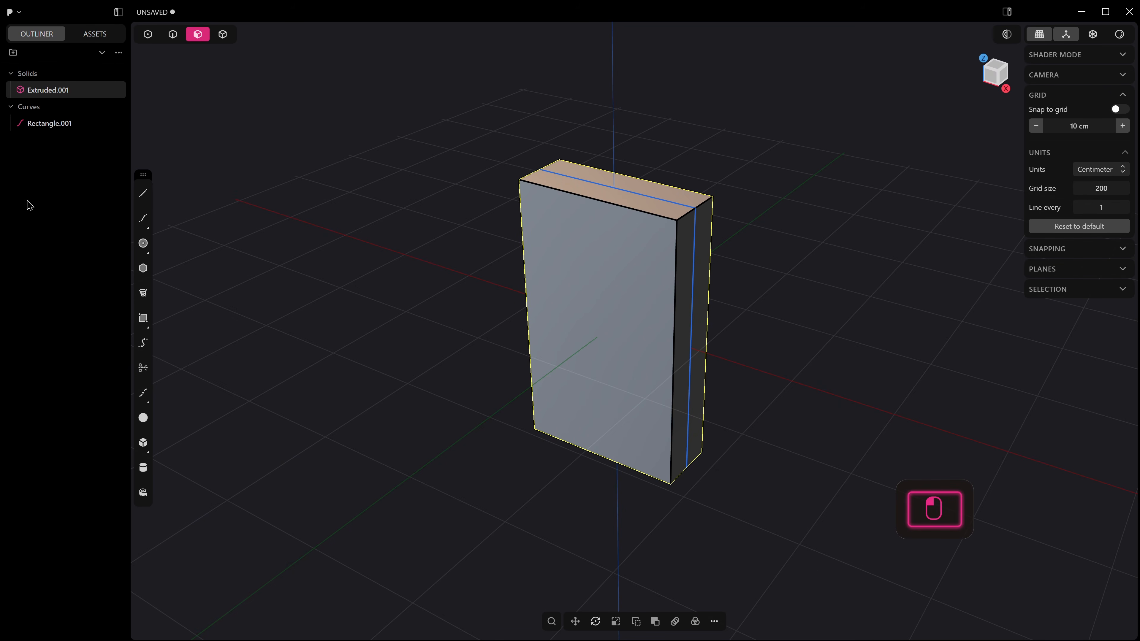
pyautogui.click(41, 86)
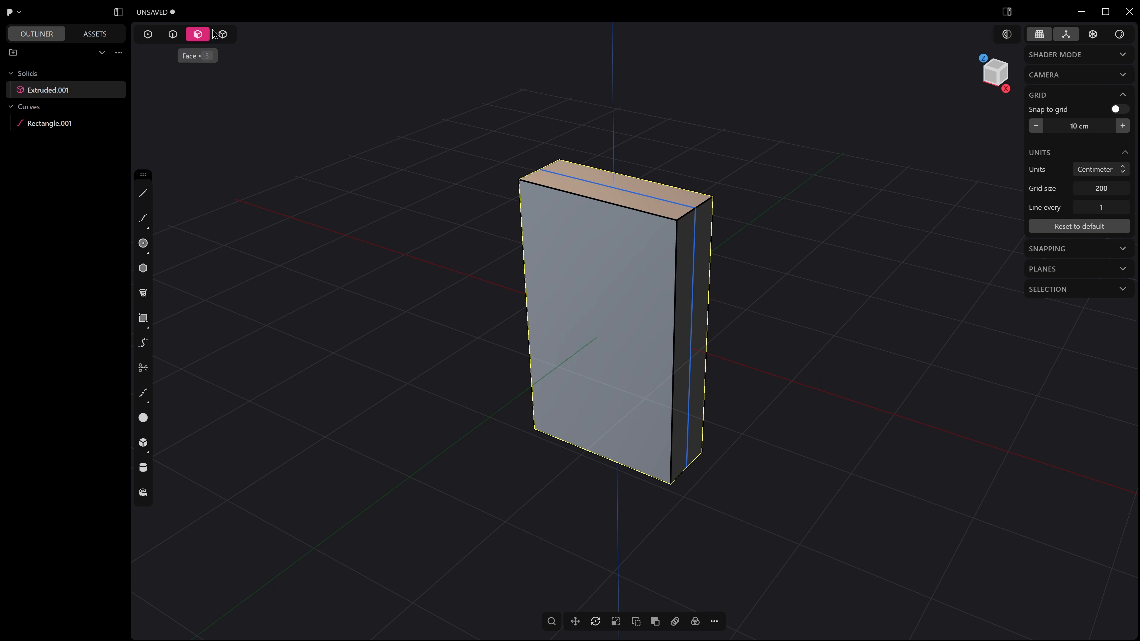
pyautogui.click(223, 35)
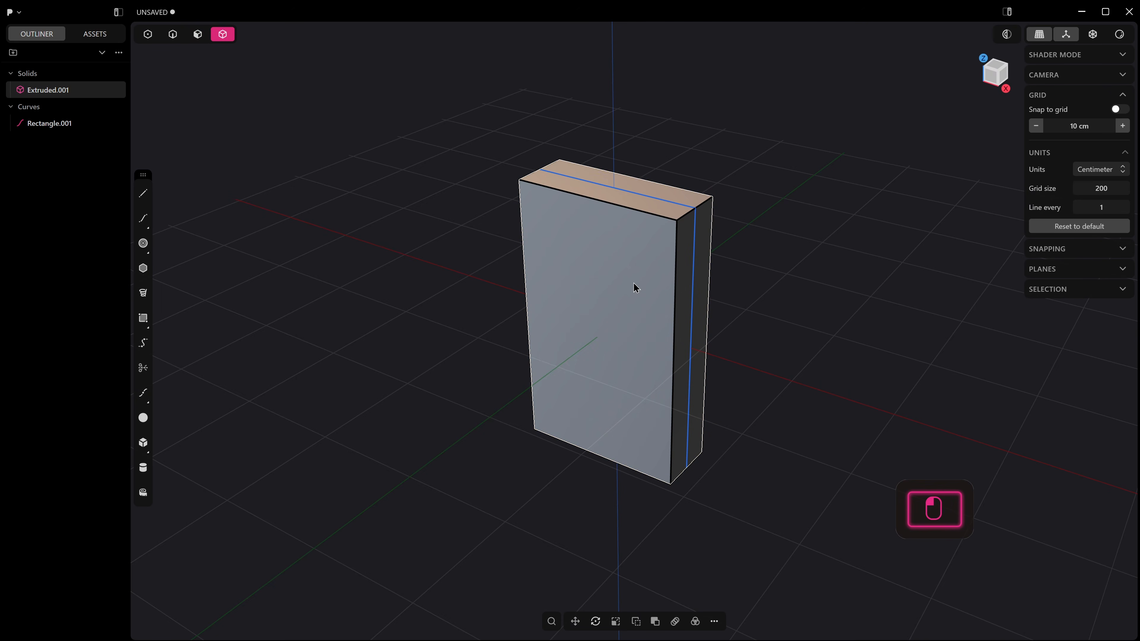
pyautogui.click(55, 125)
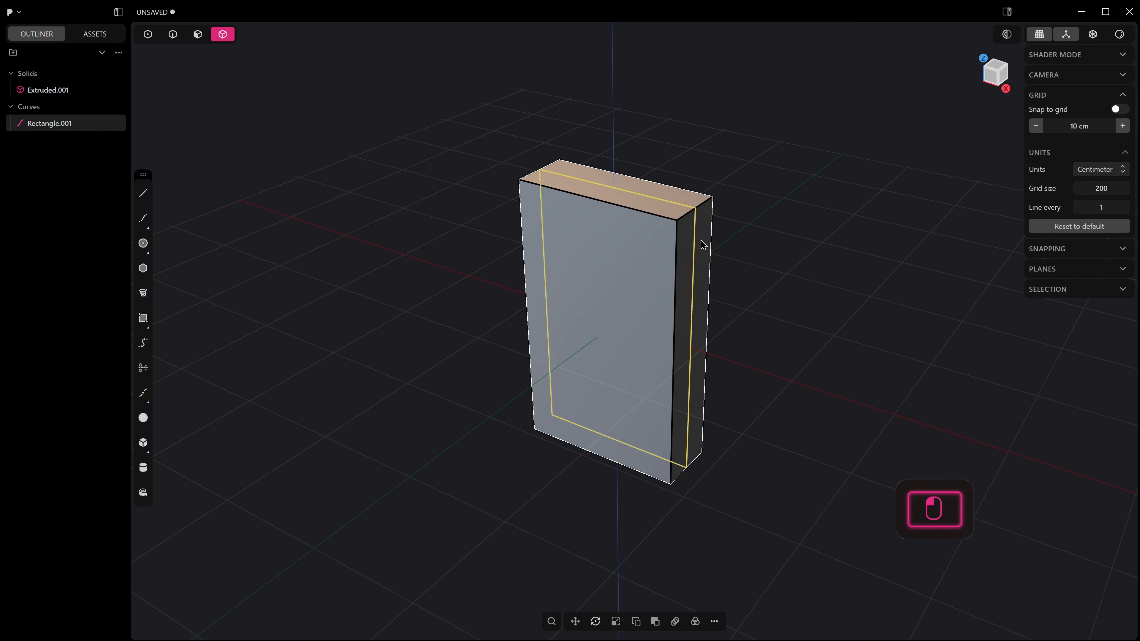
pyautogui.click(49, 112)
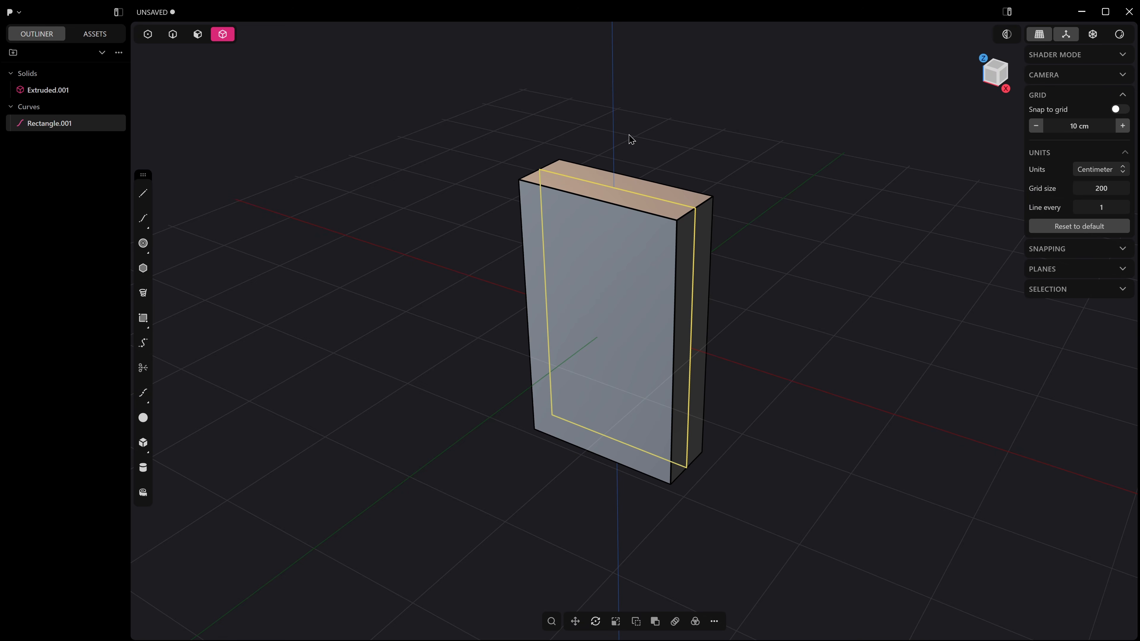
pyautogui.press('h')
pyautogui.moveTo(766, 198); pyautogui.dragTo(761, 197, button='middle')
pyautogui.moveTo(760, 197); pyautogui.dragTo(761, 194, button='right')
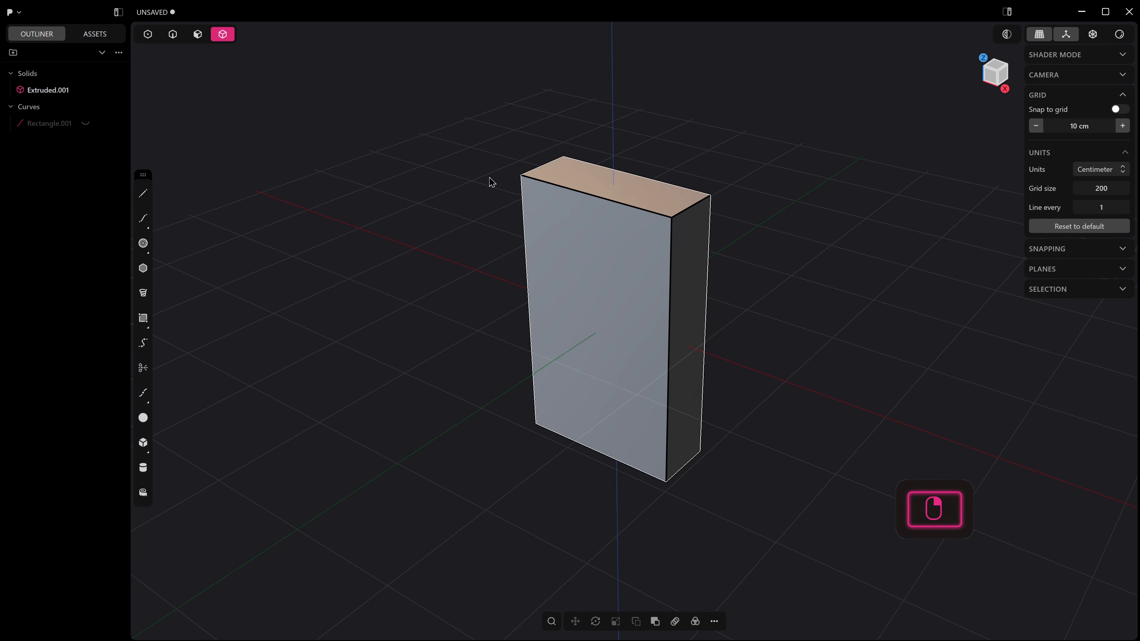
# Step: Set the depth of the extruded solid to 6 cm through its editable dimensions
pyautogui.click(49, 90)
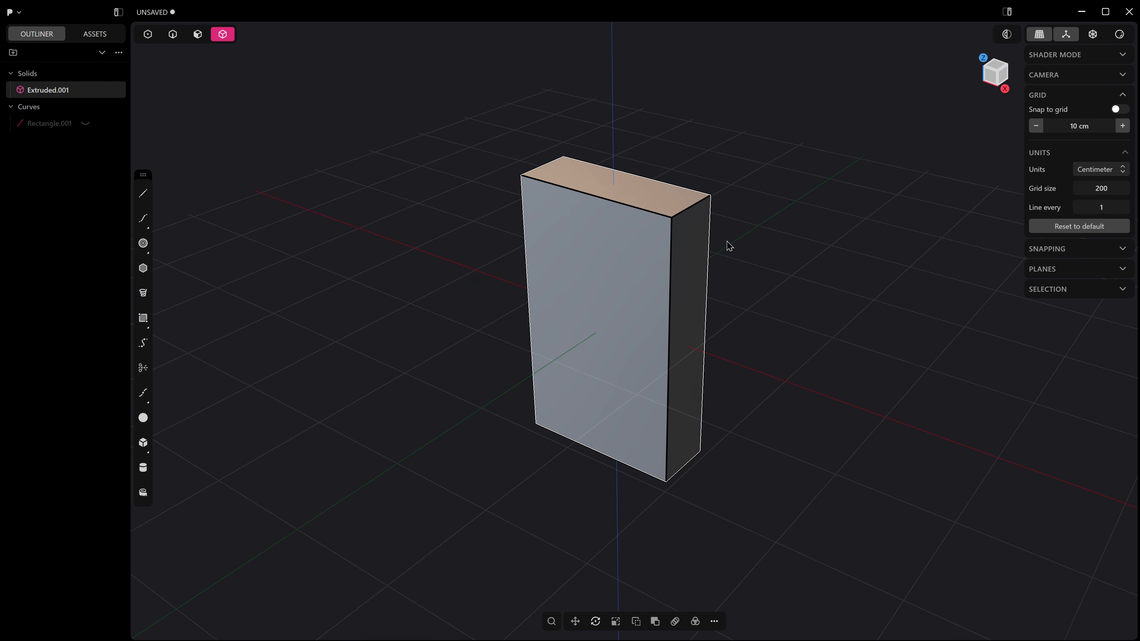
pyautogui.moveTo(655, 132); pyautogui.dragTo(621, 264, button='middle')
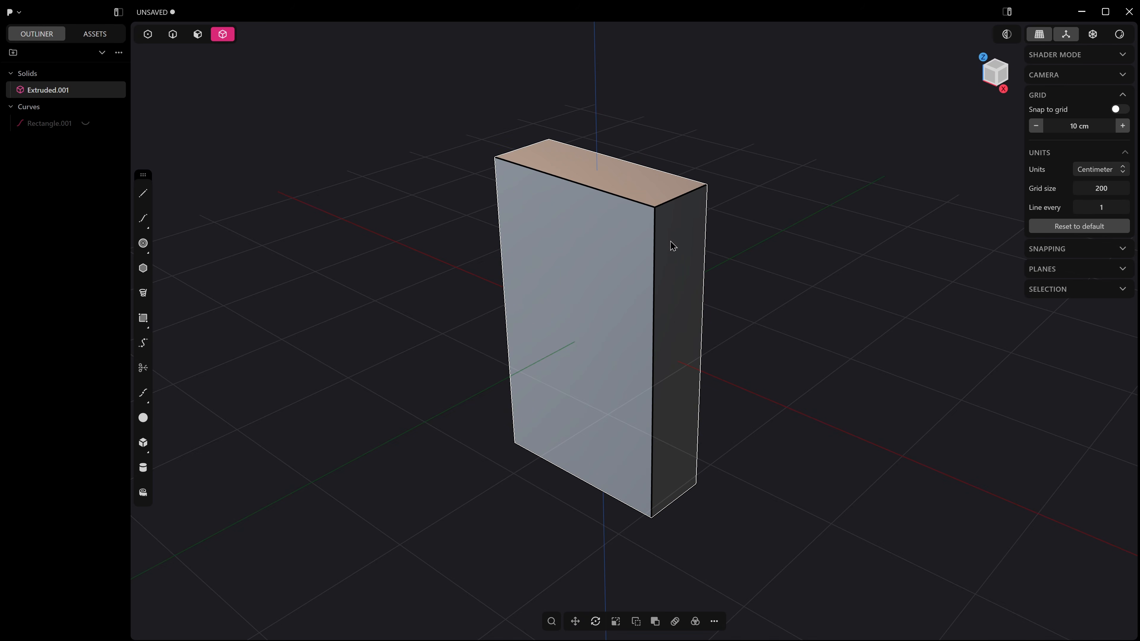
pyautogui.press('=')
pyautogui.moveTo(678, 245); pyautogui.dragTo(634, 306, button='middle')
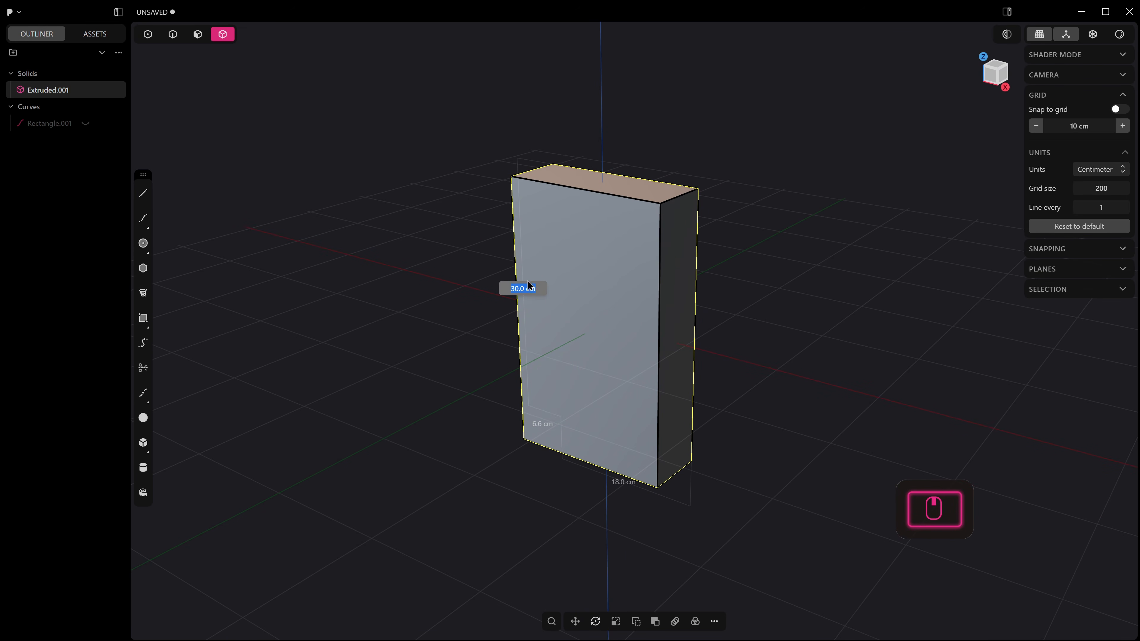
pyautogui.press('Tab')
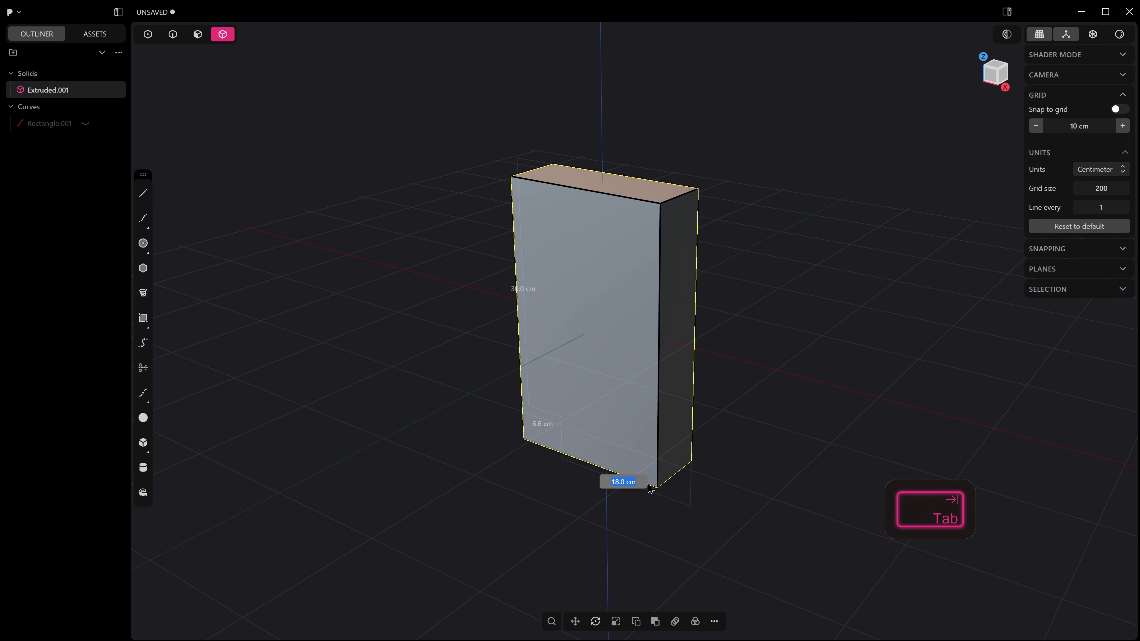
pyautogui.press('Tab')
pyautogui.moveTo(610, 410); pyautogui.dragTo(583, 403, button='middle')
pyautogui.write('6')
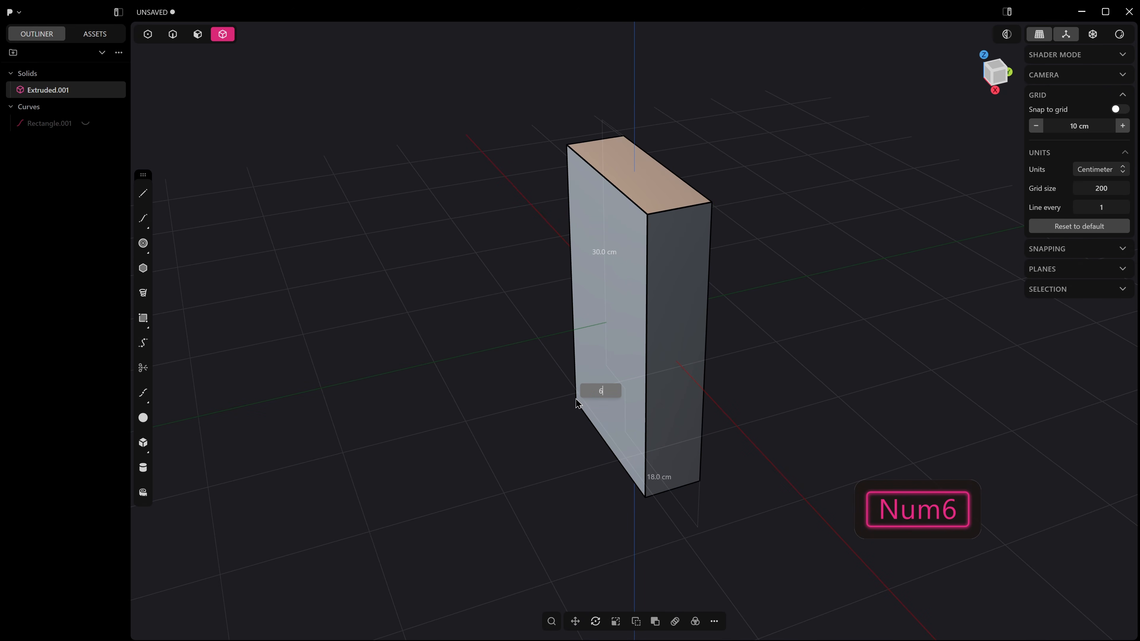
pyautogui.press('Return')
pyautogui.moveTo(617, 352); pyautogui.dragTo(773, 330, button='middle')
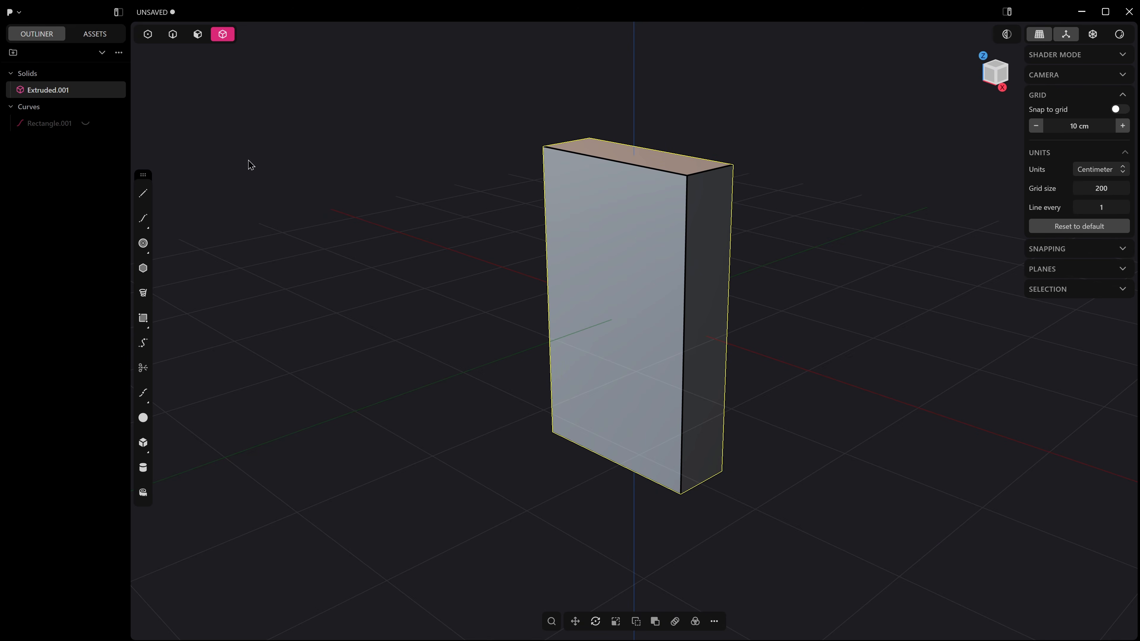
# Step: In edge selection mode, select the solid's four corner edges that run along its depth, two upper and two lower
pyautogui.click(173, 34)
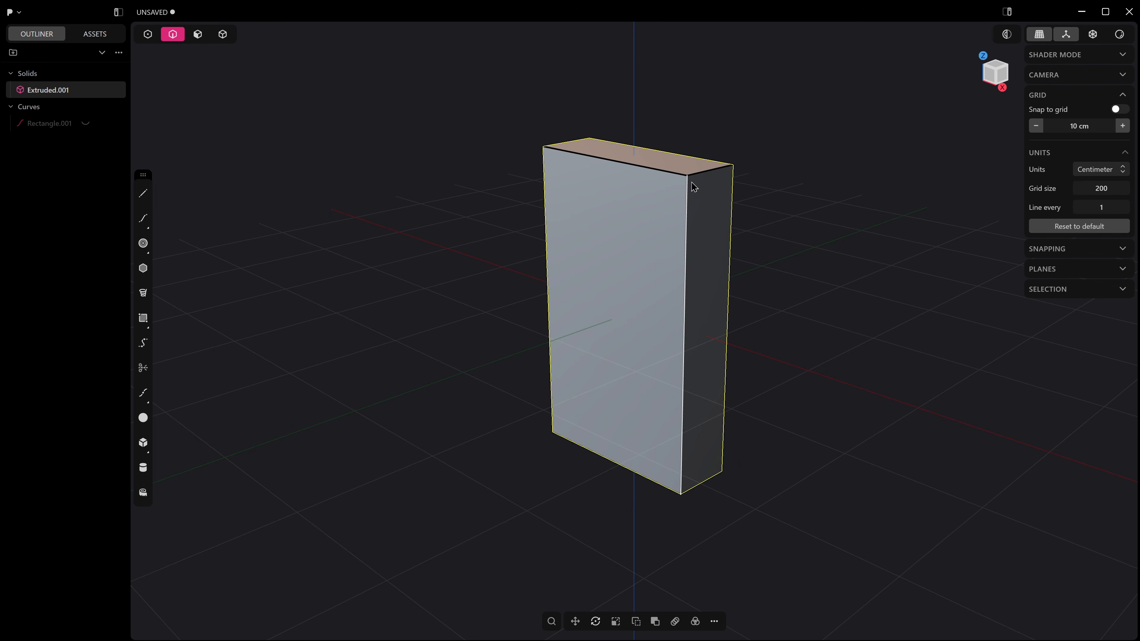
pyautogui.click(709, 178)
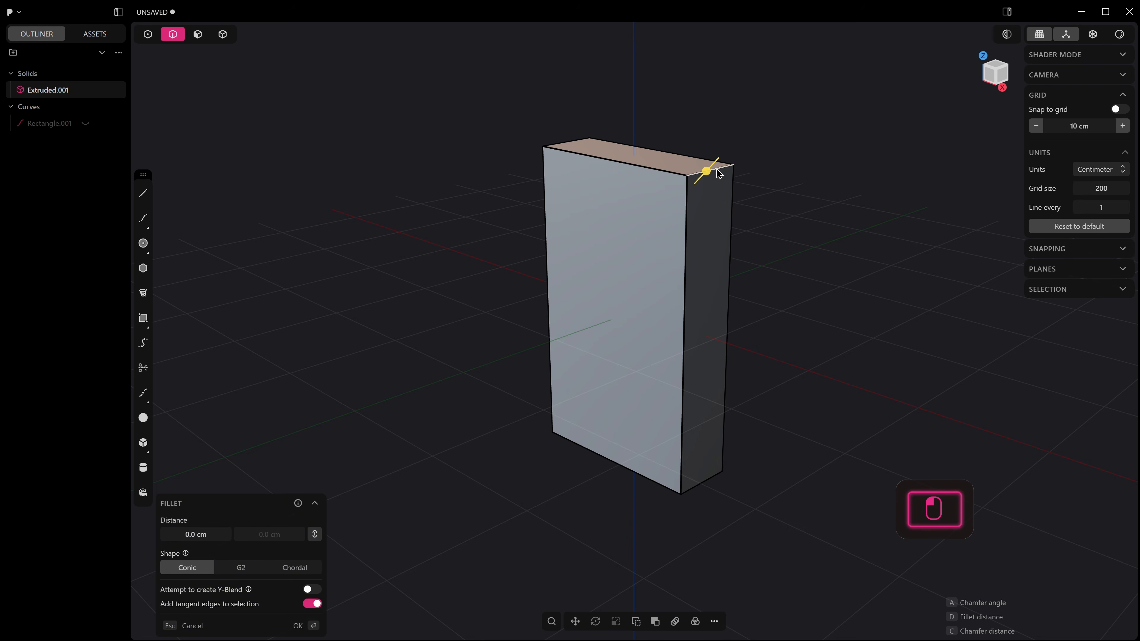
pyautogui.keyDown('shift'); pyautogui.click(569, 144); pyautogui.keyUp('shift')
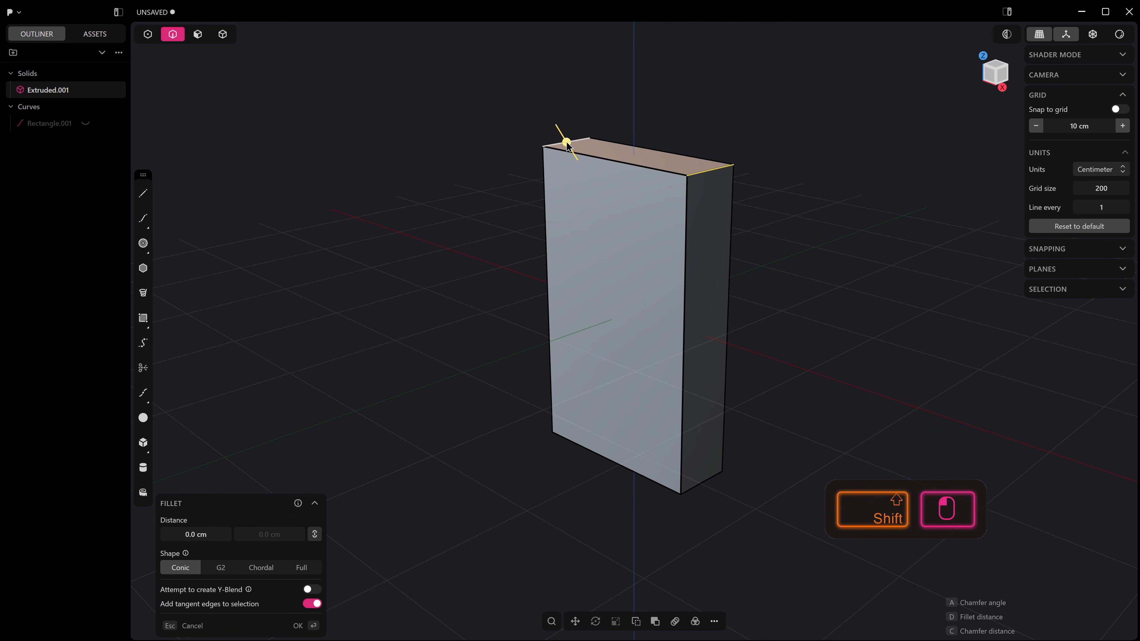
pyautogui.moveTo(596, 308); pyautogui.dragTo(736, 221, button='middle')
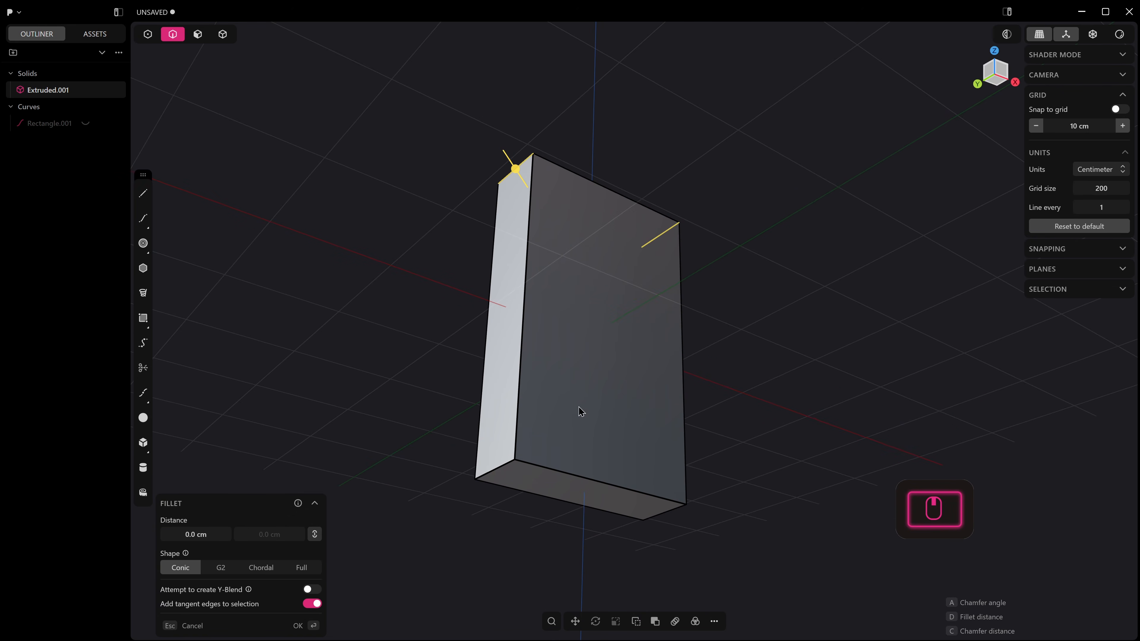
pyautogui.keyDown('shift'); pyautogui.click(505, 467); pyautogui.keyUp('shift')
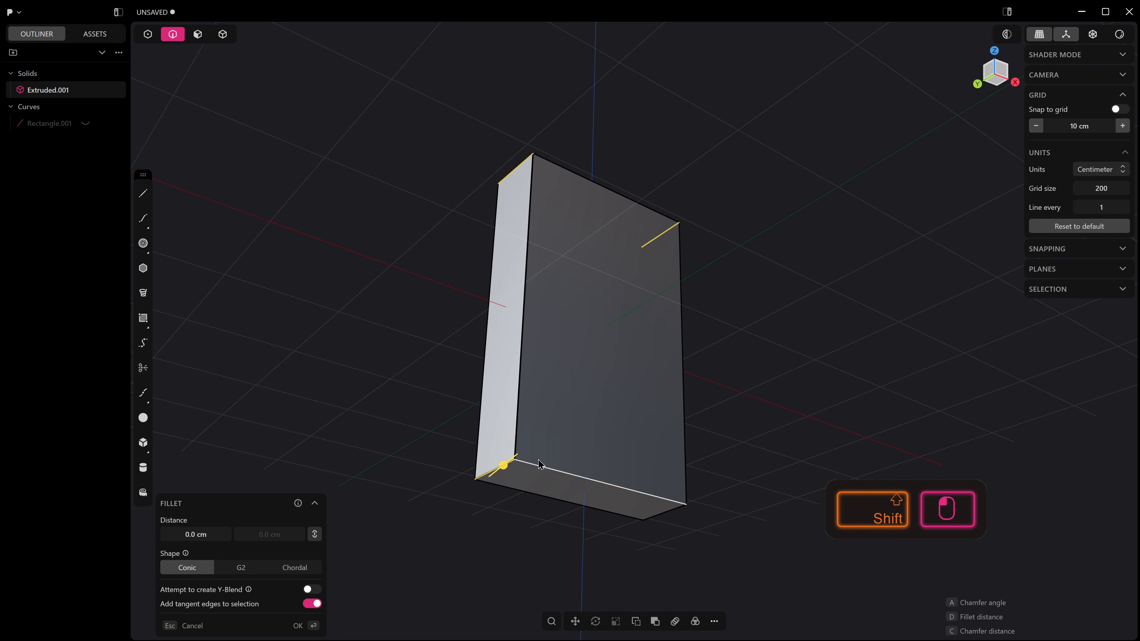
pyautogui.moveTo(691, 442); pyautogui.dragTo(525, 429, button='middle')
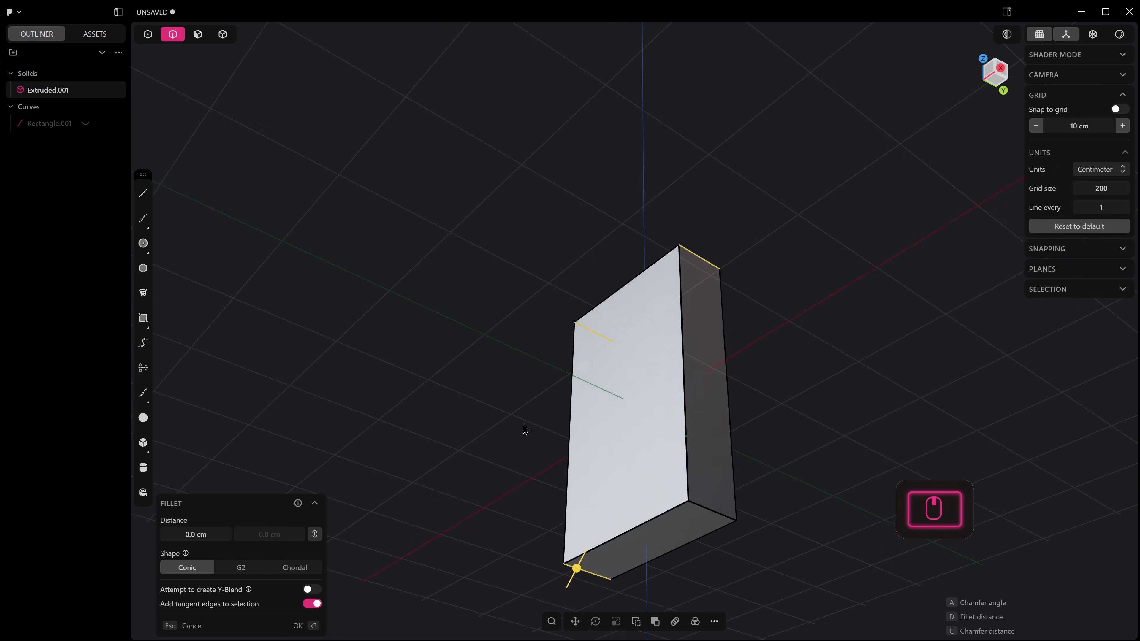
pyautogui.keyDown('shift'); pyautogui.click(707, 507); pyautogui.keyUp('shift')
pyautogui.moveTo(731, 471); pyautogui.dragTo(740, 473, button='middle')
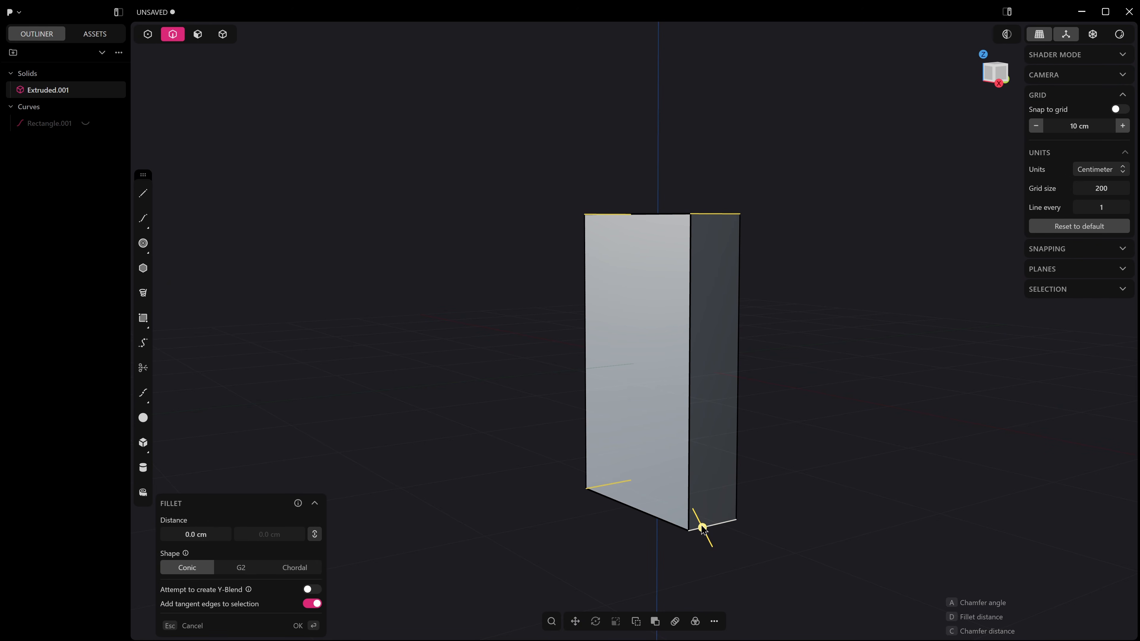
# Step: Try a chamfer of about 4.4 cm on the four corner edges, and turn it into a fillet of about 3.8 cm
pyautogui.moveTo(703, 530); pyautogui.dragTo(686, 498)
pyautogui.press('c')
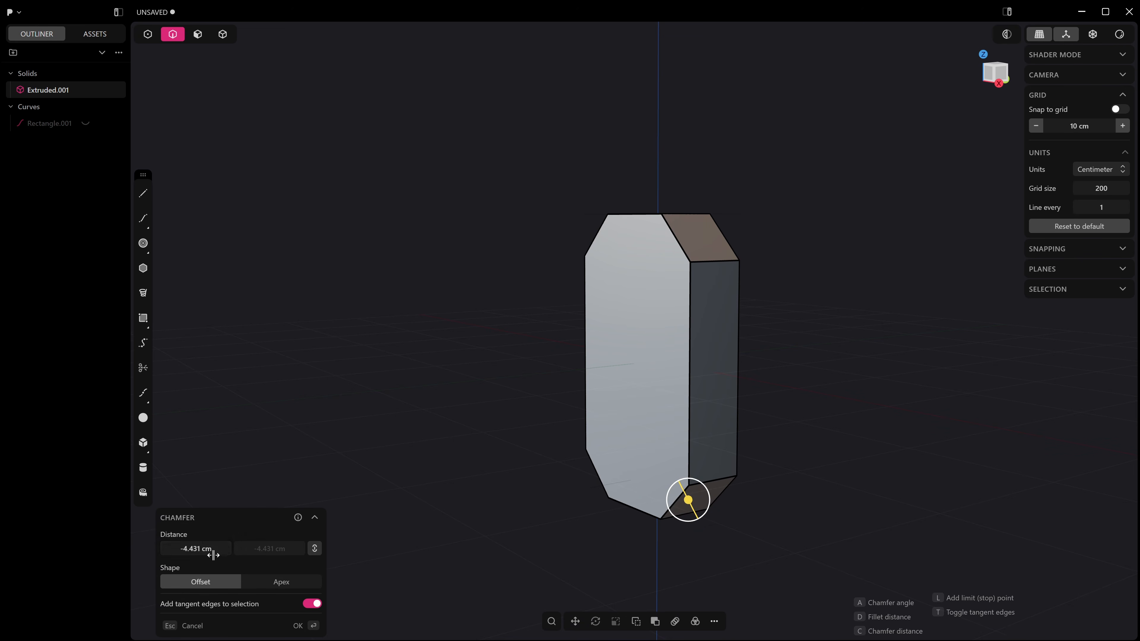
pyautogui.moveTo(687, 501); pyautogui.dragTo(722, 579)
pyautogui.press('d')
pyautogui.moveTo(696, 395); pyautogui.dragTo(746, 450, button='middle')
pyautogui.moveTo(555, 306); pyautogui.dragTo(536, 385, button='middle')
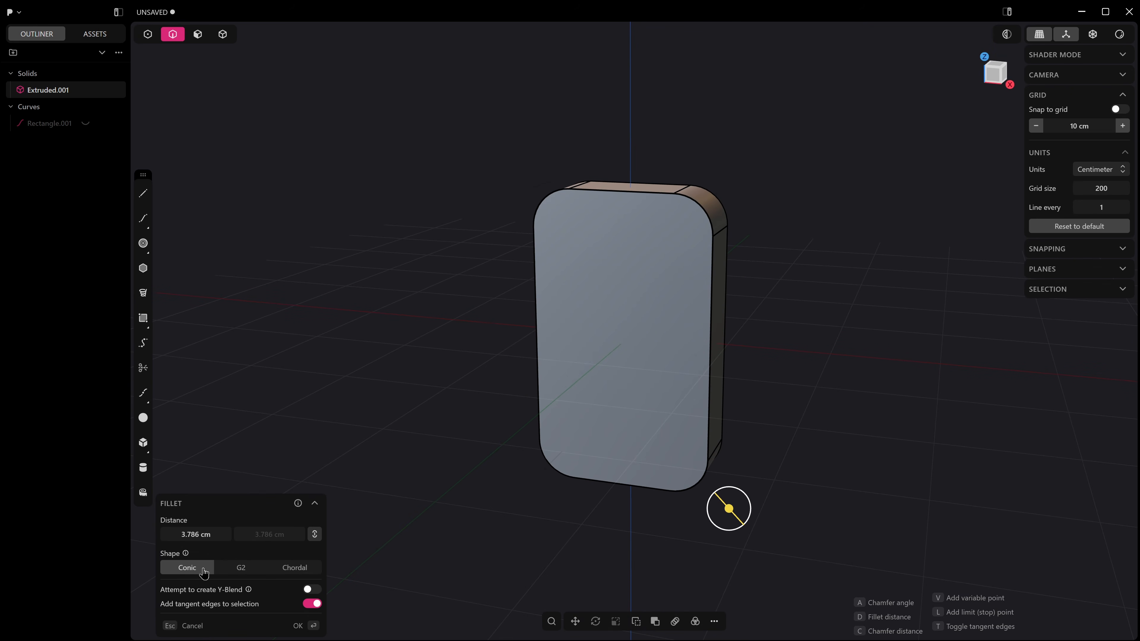
# Step: Try the G2 and Chordal fillet shapes on the rounded corners, and return to the Conic shape
pyautogui.click(252, 578)
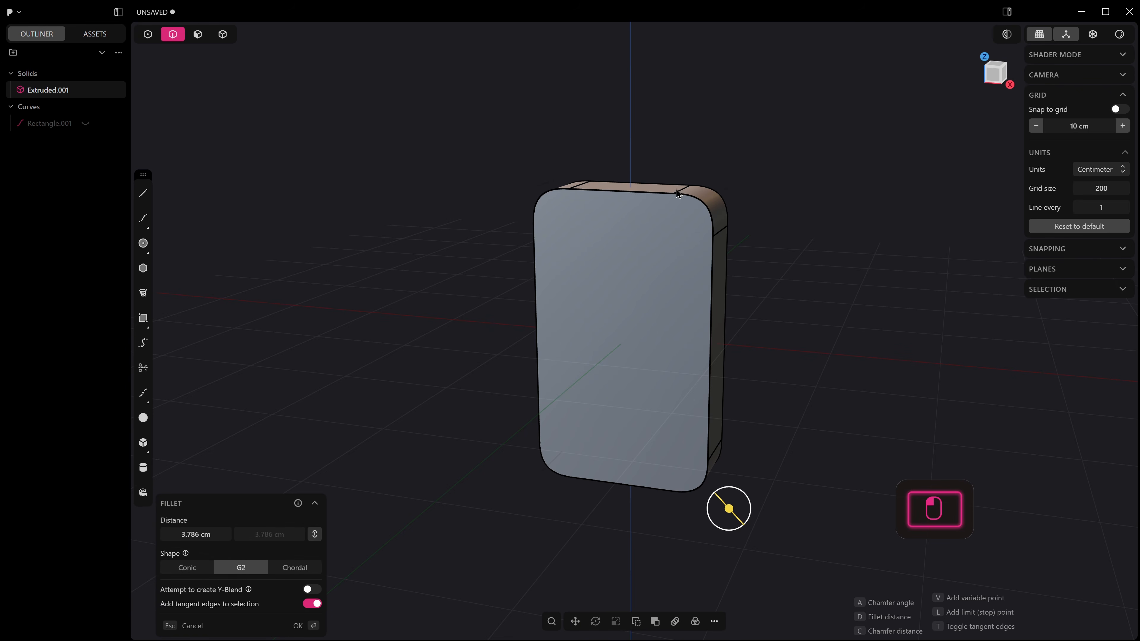
pyautogui.click(295, 569)
pyautogui.moveTo(682, 207); pyautogui.dragTo(730, 201, button='middle')
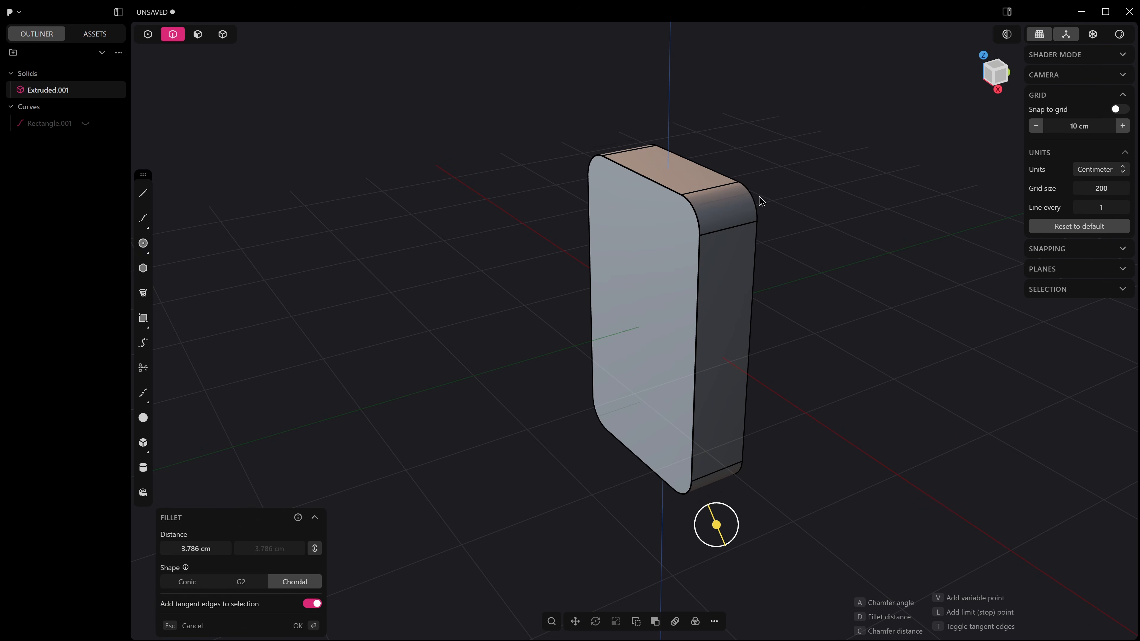
pyautogui.moveTo(449, 430)
pyautogui.mouseDown(button='middle')
pyautogui.moveTo(466, 415)
pyautogui.moveTo(440, 412)
pyautogui.mouseUp(button='middle')
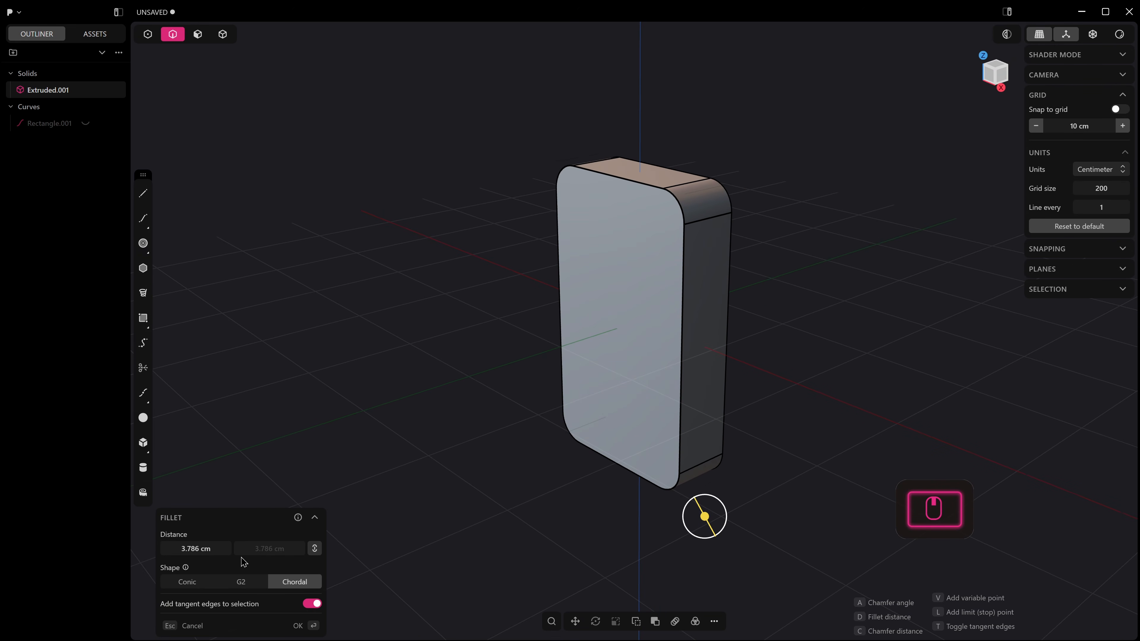
pyautogui.click(196, 588)
pyautogui.moveTo(475, 468); pyautogui.dragTo(727, 278, button='middle')
# Step: Fillet the solid's four corner edges with a distance of about 1.6 cm and the Conic shape
pyautogui.press('KP_1')
pyautogui.scroll(-2, 743, 321)
pyautogui.moveTo(740, 459); pyautogui.dragTo(732, 448)
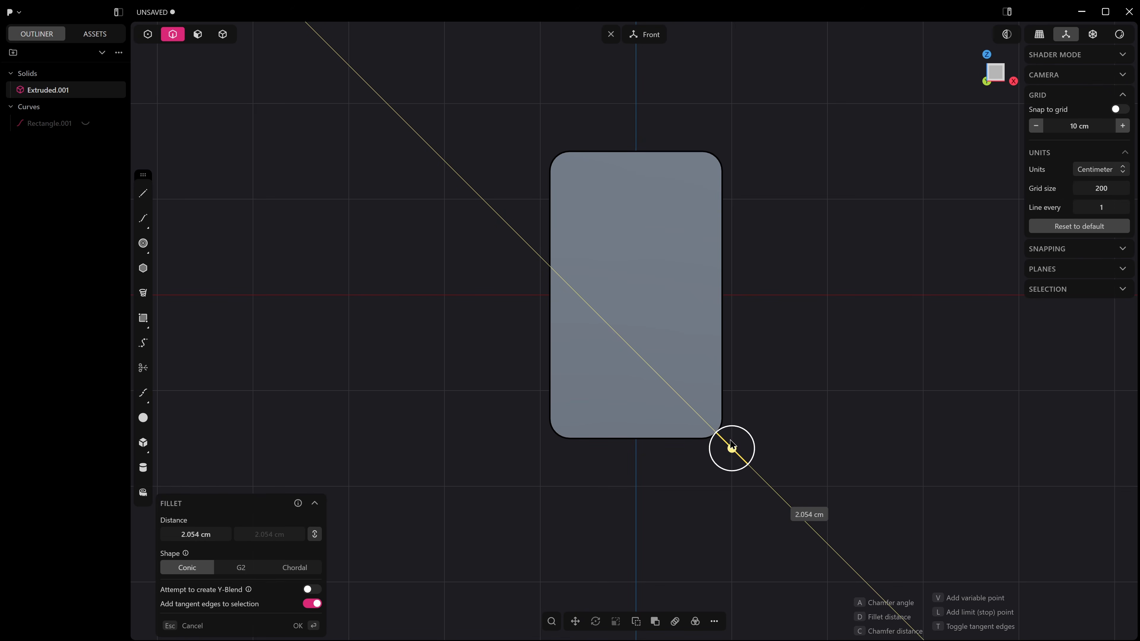
pyautogui.click(248, 567)
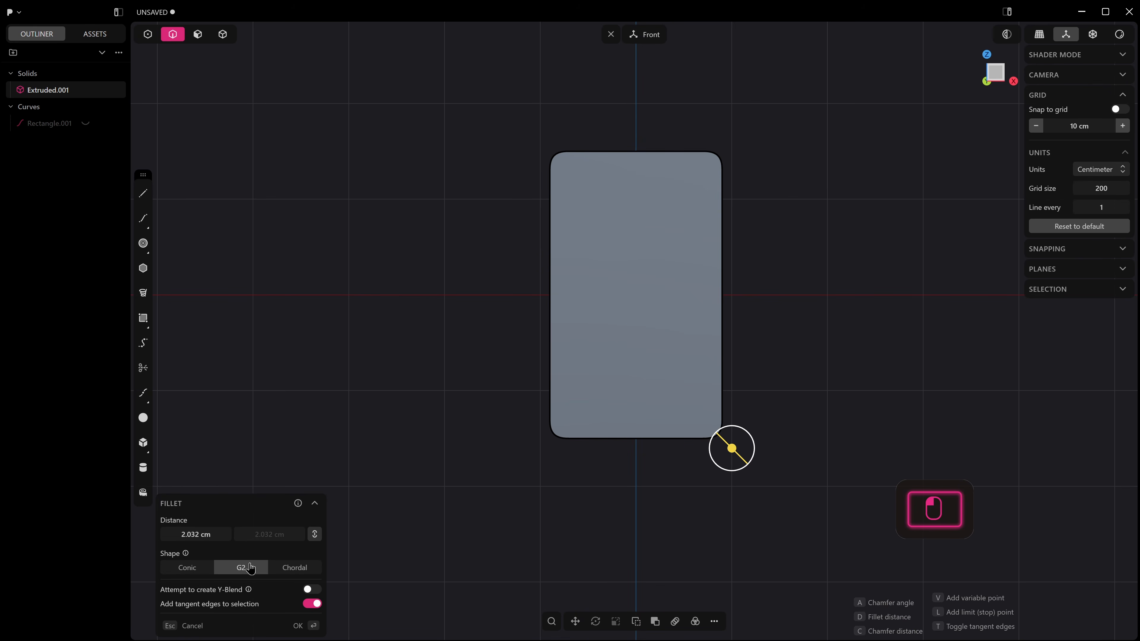
pyautogui.click(193, 568)
pyautogui.moveTo(729, 459); pyautogui.dragTo(730, 452)
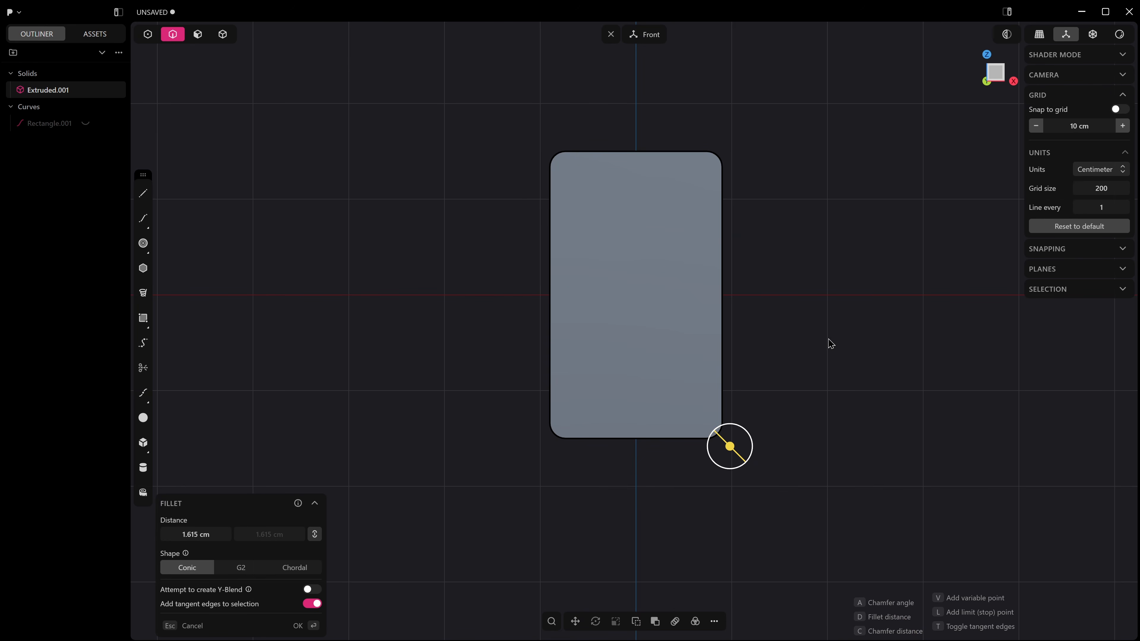
pyautogui.press('Return')
pyautogui.moveTo(828, 342); pyautogui.dragTo(802, 296, button='middle')
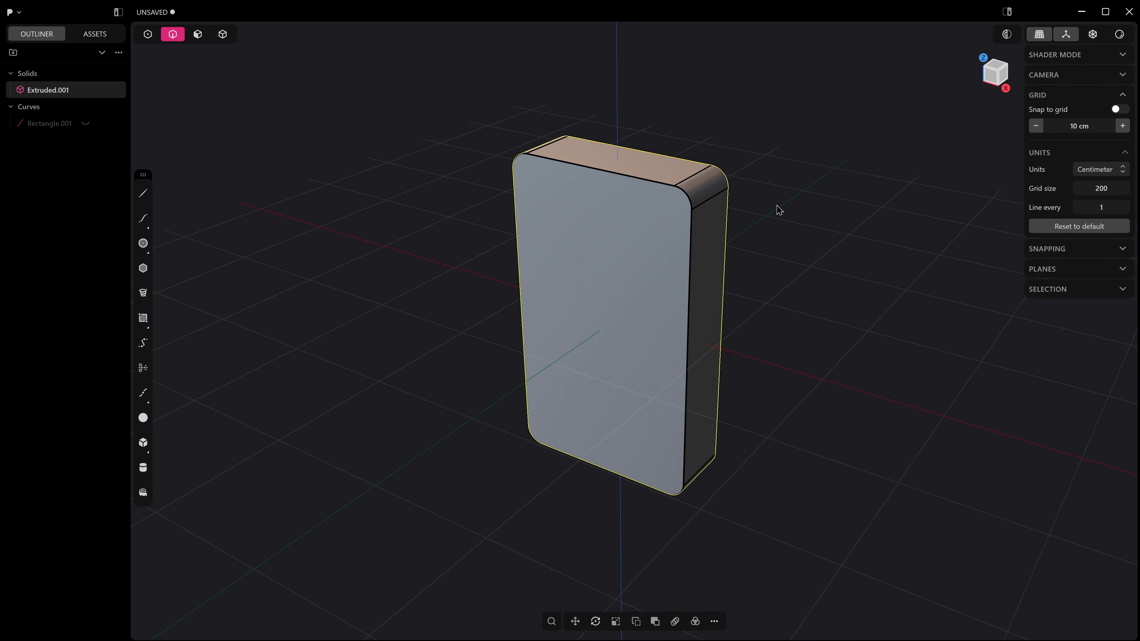
# Step: In face selection mode, offset the outline of the solid's large front face inward by about 0.76 cm with round gap fill
pyautogui.moveTo(702, 281); pyautogui.dragTo(764, 279, button='middle')
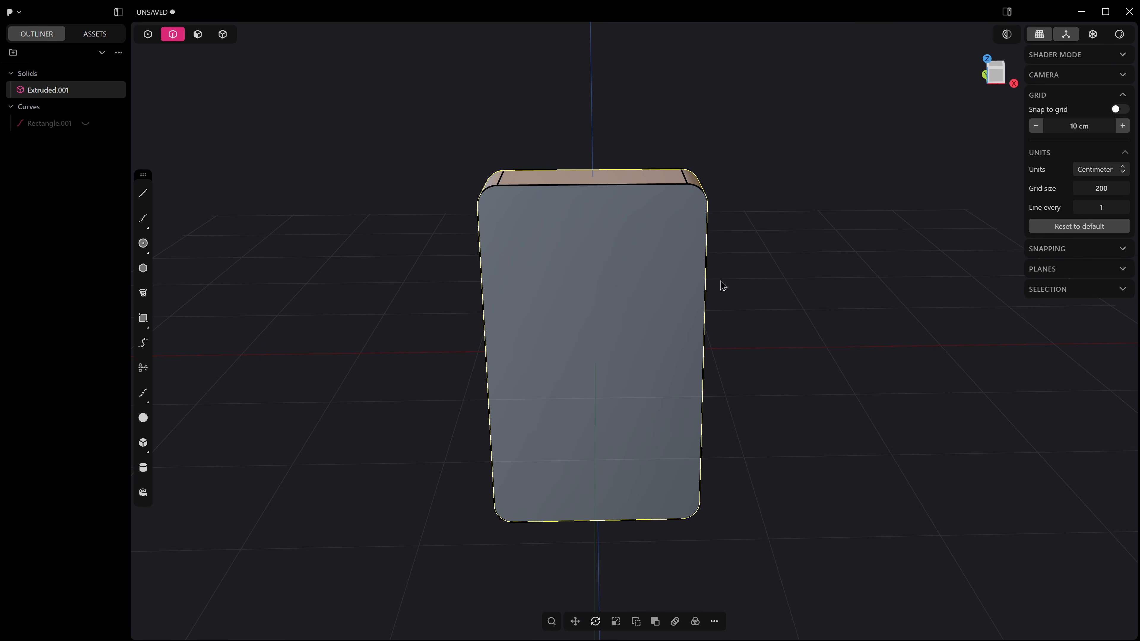
pyautogui.moveTo(698, 305)
pyautogui.mouseDown(button='middle')
pyautogui.moveTo(721, 323)
pyautogui.moveTo(689, 332)
pyautogui.moveTo(695, 307)
pyautogui.mouseUp(button='middle')
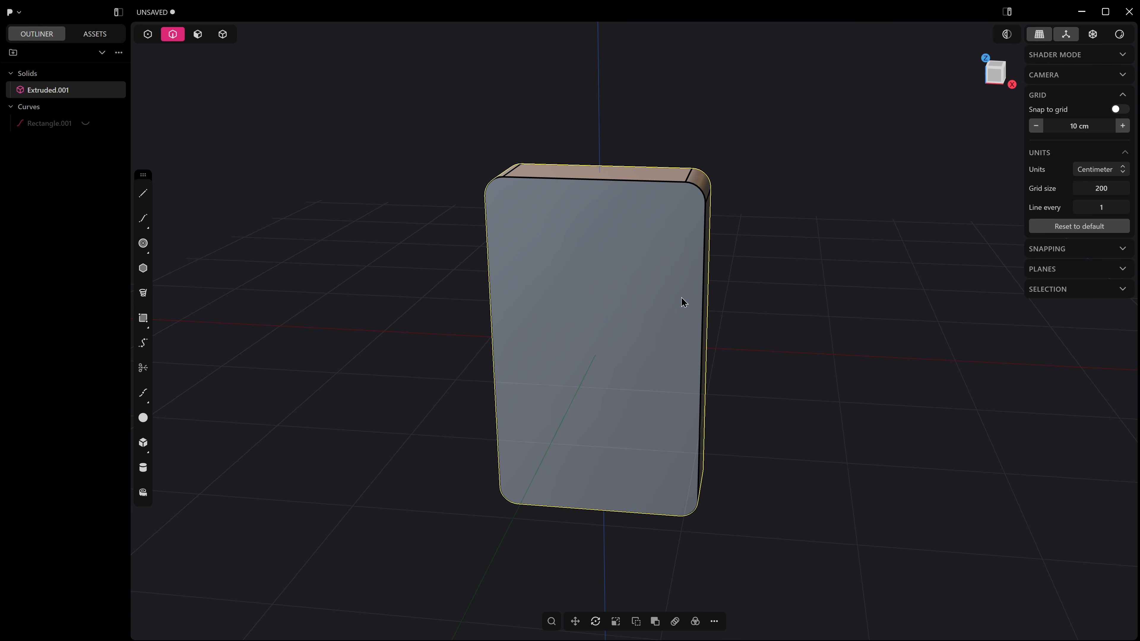
pyautogui.moveTo(656, 298); pyautogui.dragTo(645, 302, button='middle')
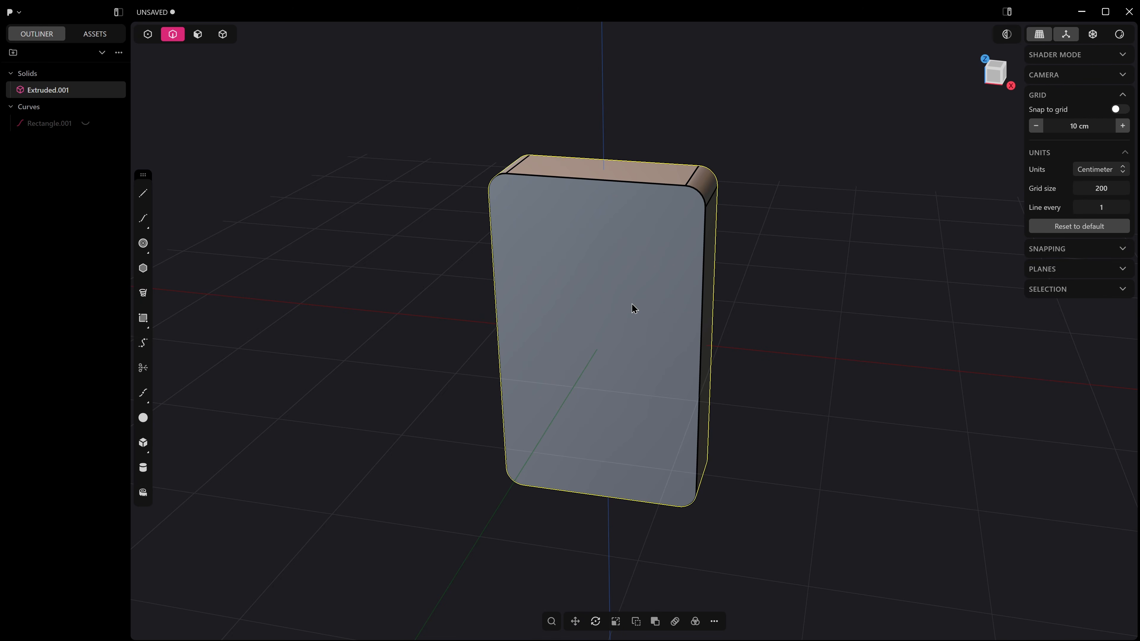
pyautogui.press('3')
pyautogui.moveTo(643, 295); pyautogui.dragTo(618, 287, button='middle')
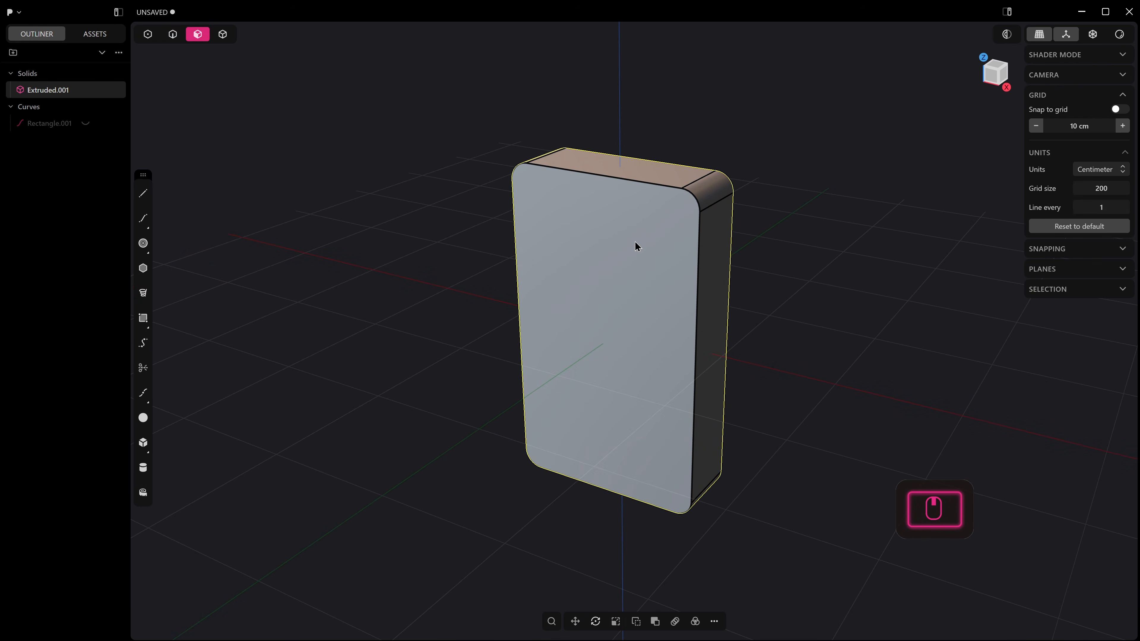
pyautogui.moveTo(625, 234)
pyautogui.keyDown('shift'); pyautogui.mouseDown(button='middle')
pyautogui.moveTo(605, 163)
pyautogui.moveTo(623, 219)
pyautogui.mouseUp(button='middle'); pyautogui.keyUp('shift')
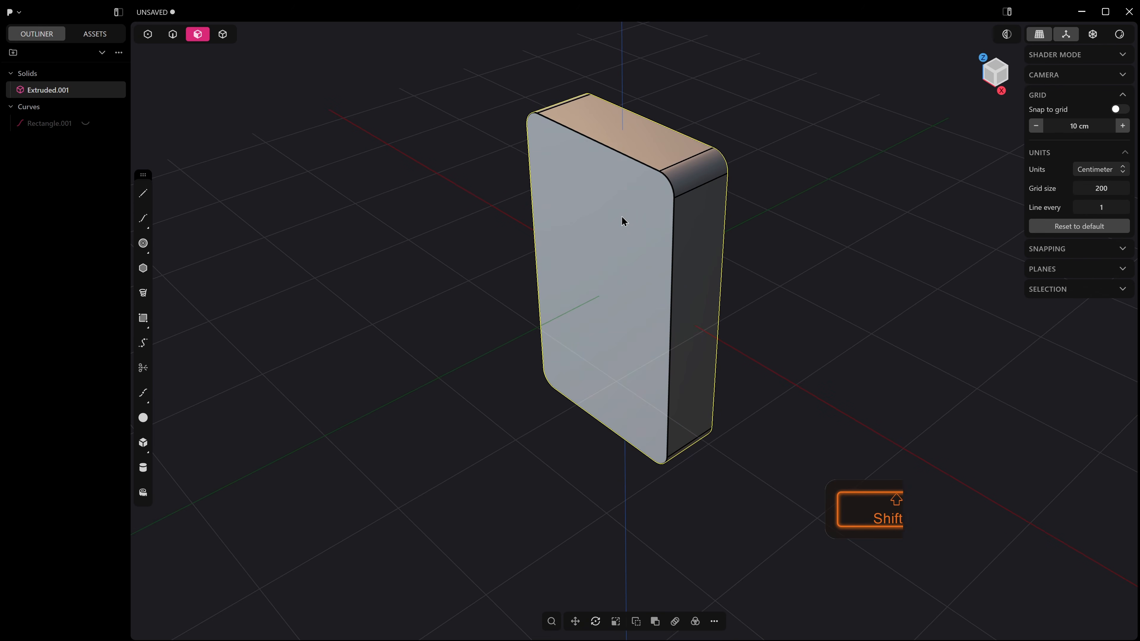
pyautogui.click(629, 214)
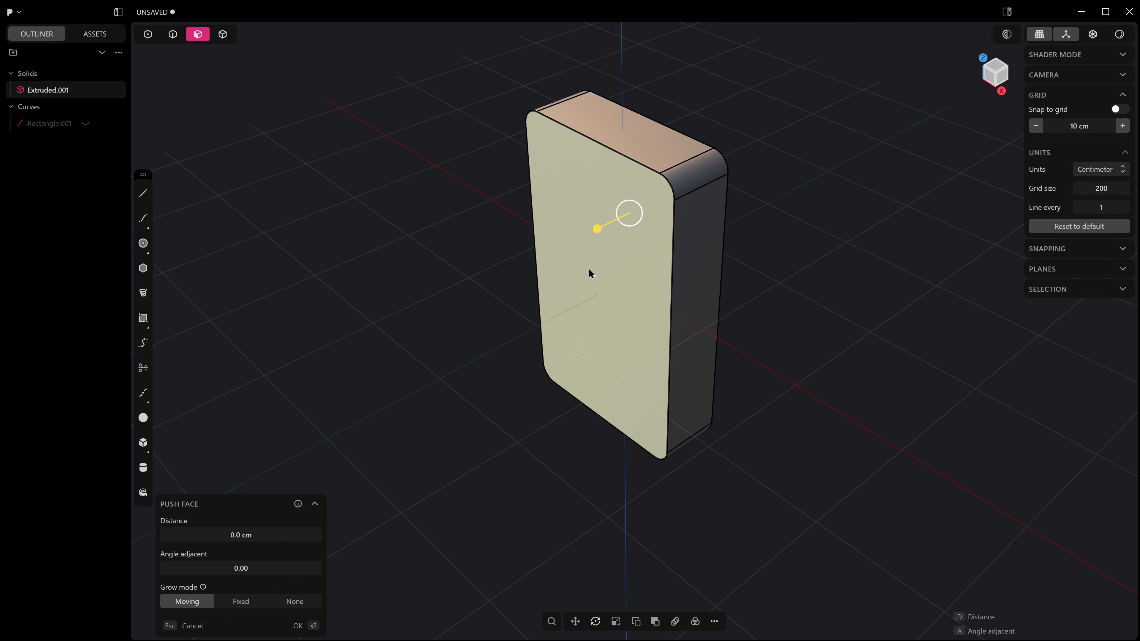
pyautogui.press('o')
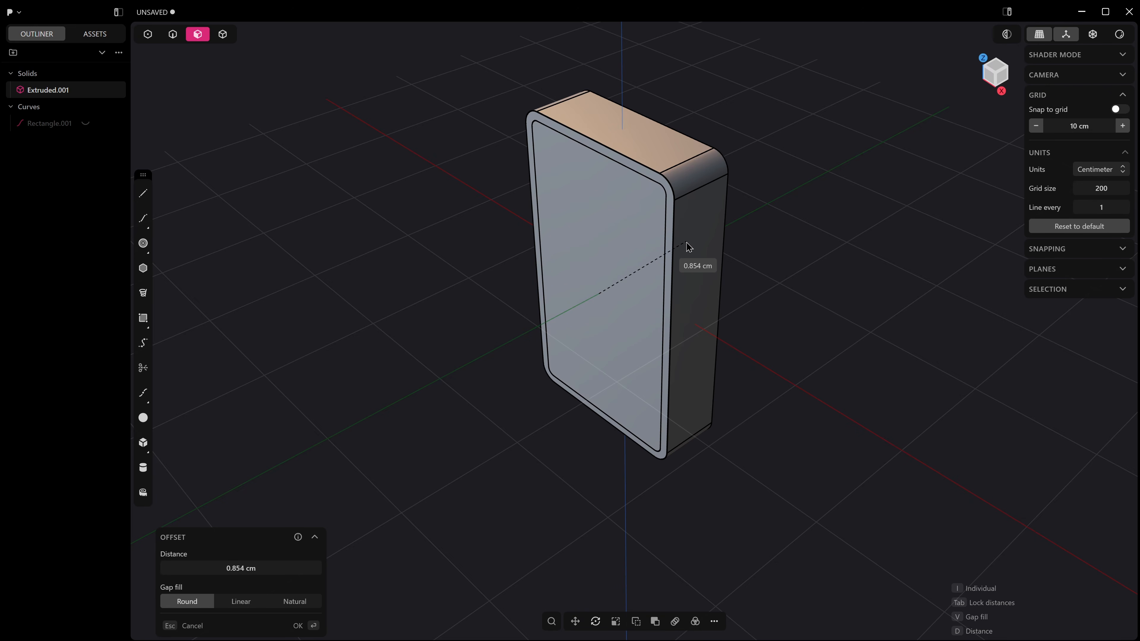
pyautogui.click(687, 247)
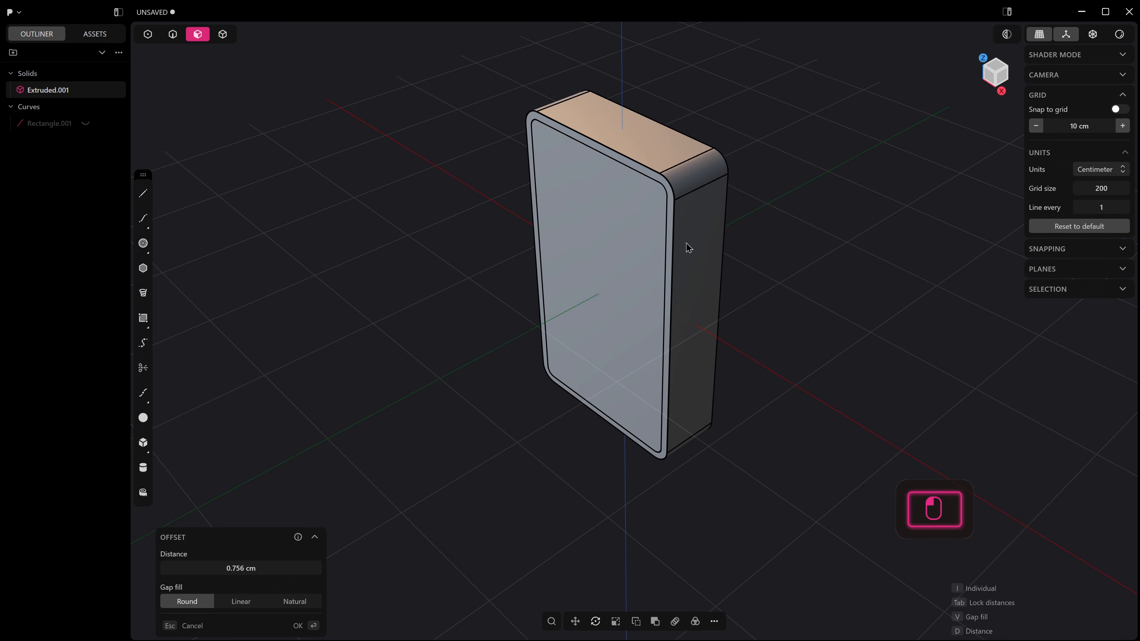
pyautogui.click(680, 243)
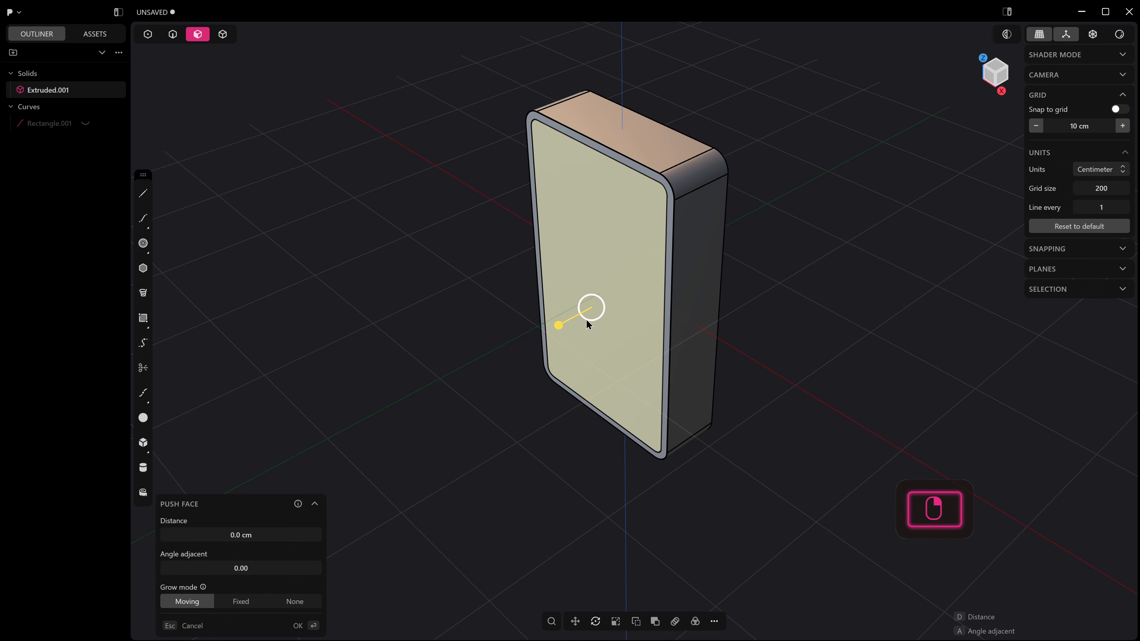
# Step: Push the inset front face outward by about 0.98 cm with an adjacent angle of about 13.4 degrees so its sides taper
pyautogui.click(563, 327)
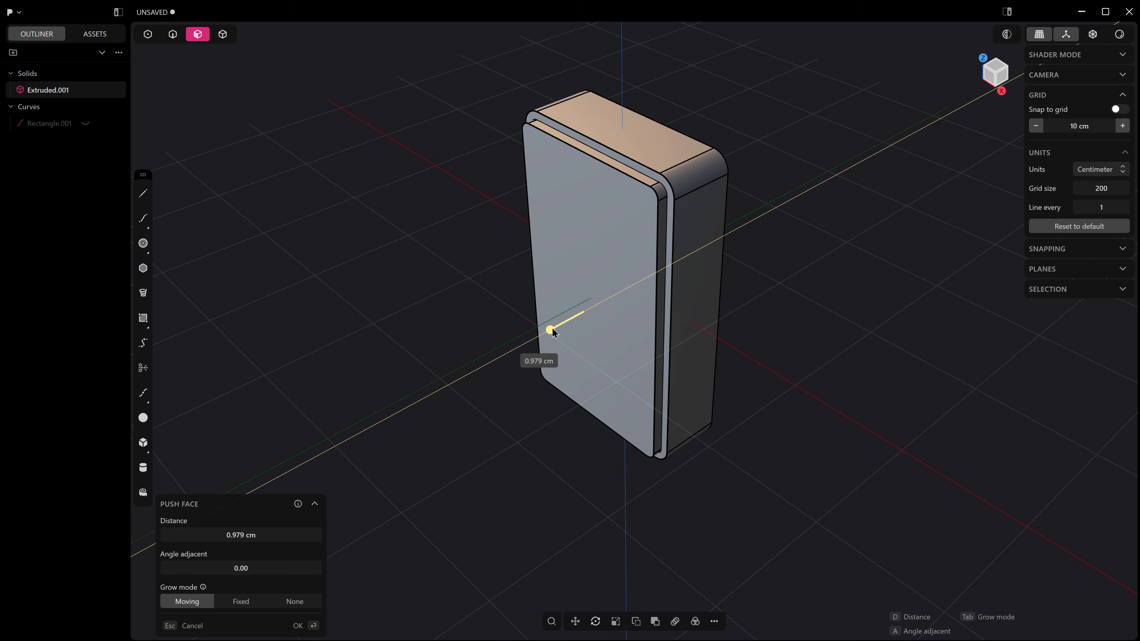
pyautogui.moveTo(524, 321); pyautogui.dragTo(634, 318, button='middle')
pyautogui.scroll(2, 494, 310)
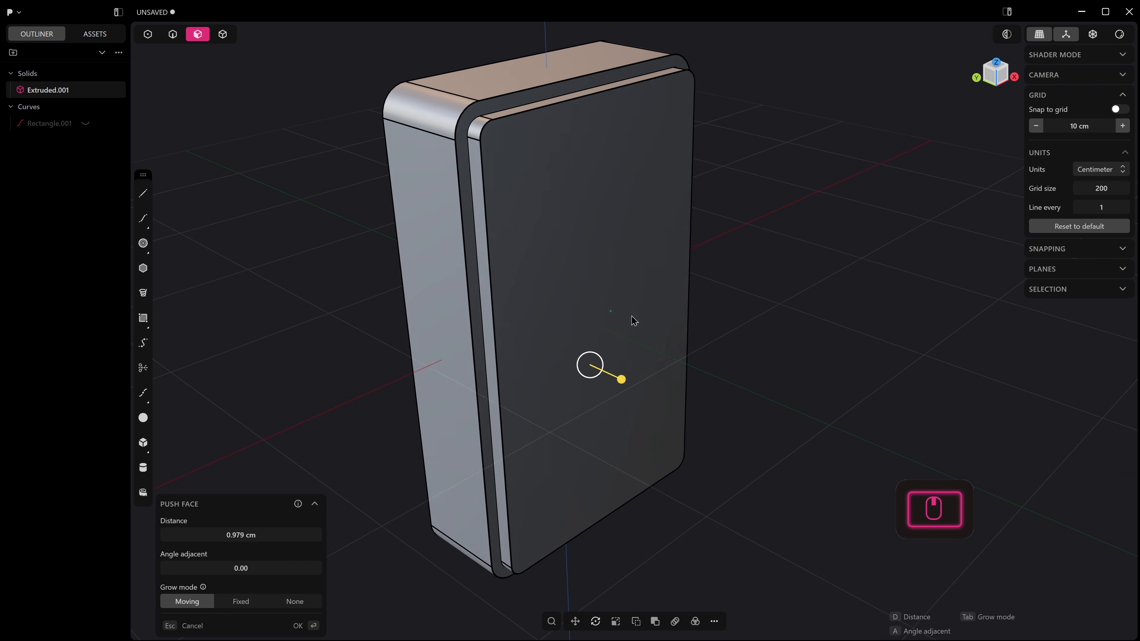
pyautogui.click(593, 358)
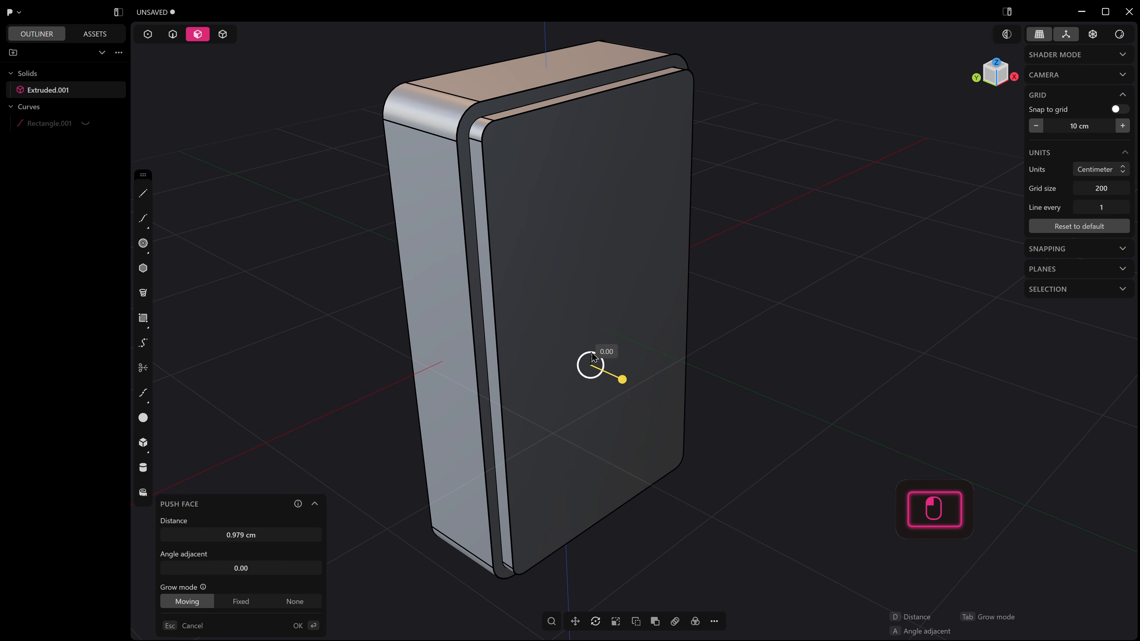
pyautogui.moveTo(591, 352); pyautogui.dragTo(586, 352)
pyautogui.moveTo(709, 309); pyautogui.dragTo(759, 282, button='middle')
pyautogui.press('KP_3')
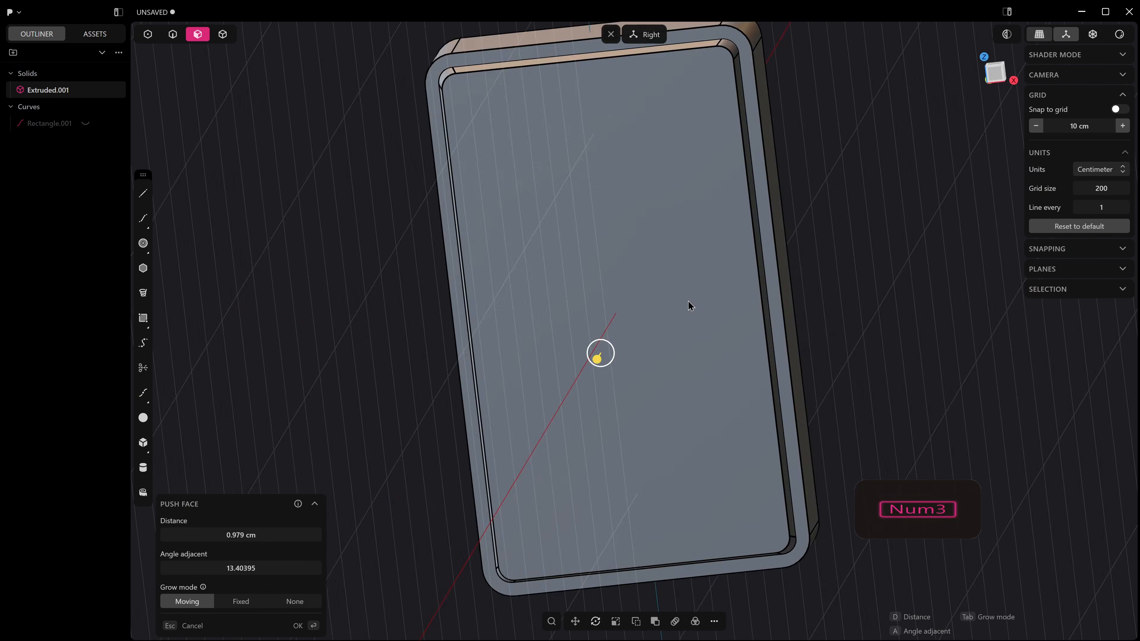
pyautogui.keyDown('shift'); pyautogui.moveTo(623, 265); pyautogui.dragTo(649, 210, button='middle'); pyautogui.keyUp('shift')
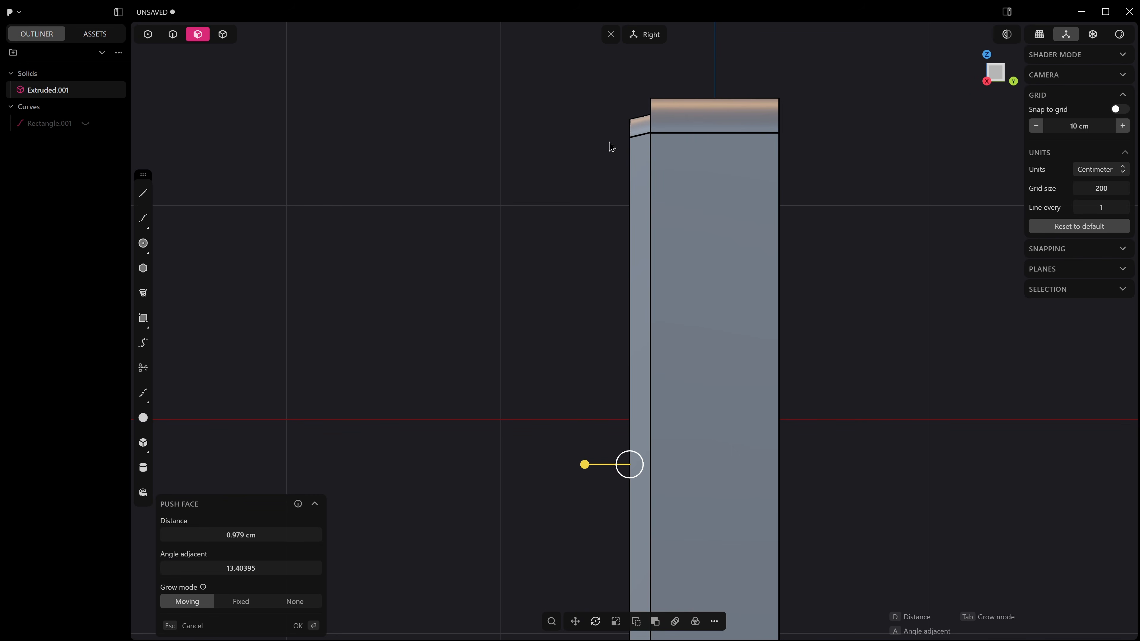
pyautogui.moveTo(522, 201); pyautogui.dragTo(628, 233, button='middle')
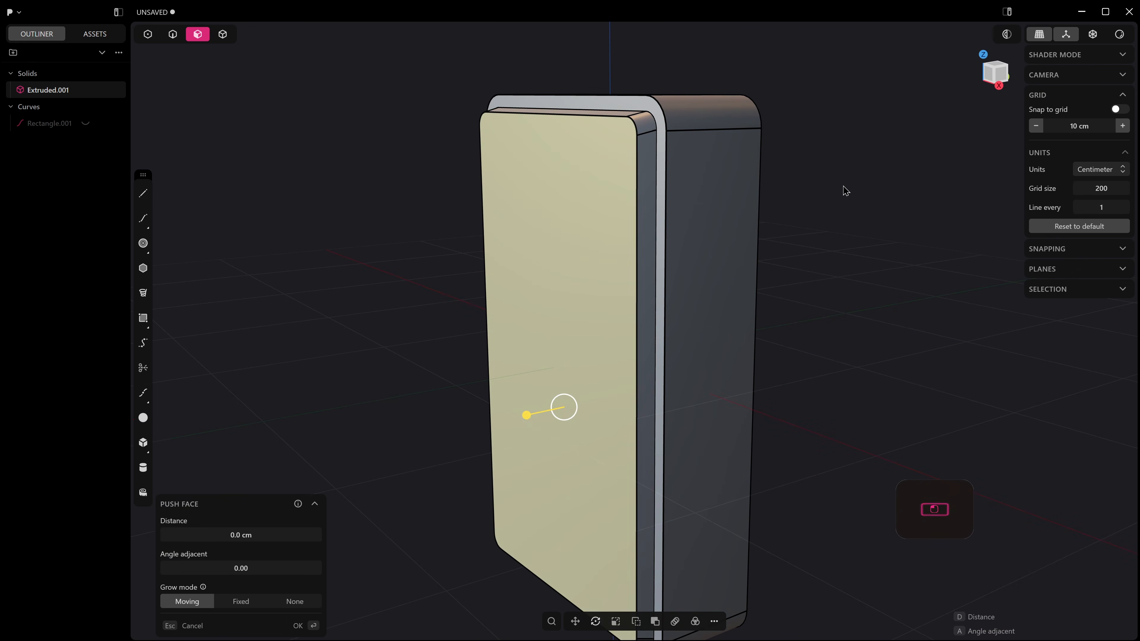
pyautogui.click(835, 211)
# Step: In front view, draw a wide rectangle from its centre at the middle of the front panel's face
pyautogui.press('KP_1')
pyautogui.scroll(-5, 775, 238)
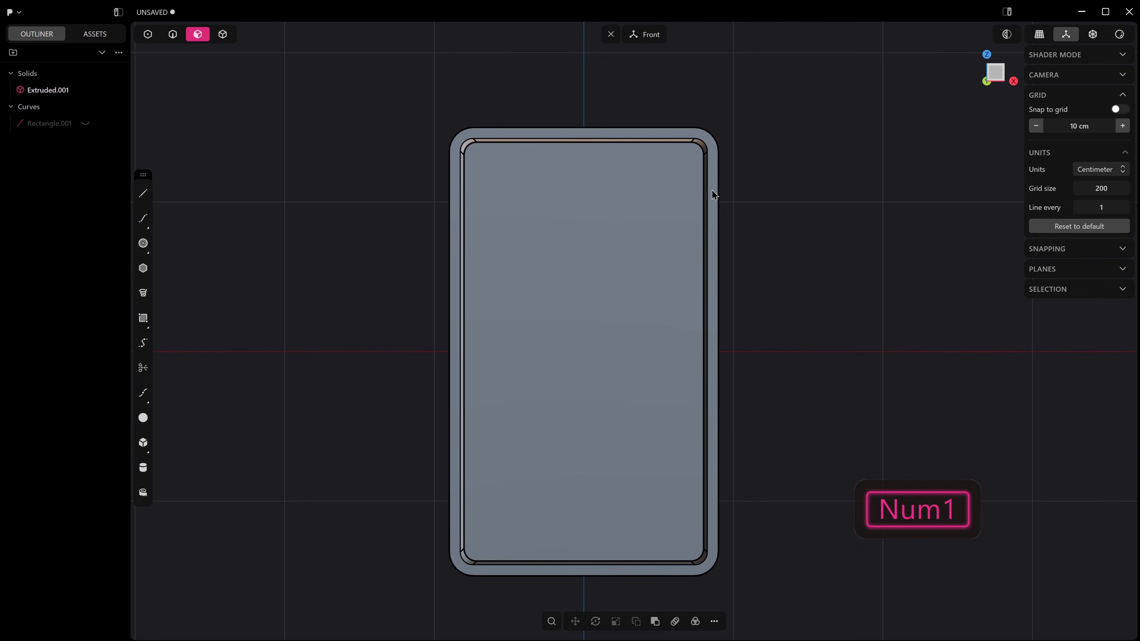
pyautogui.keyDown('shift'); pyautogui.moveTo(723, 206); pyautogui.dragTo(751, 198, button='middle'); pyautogui.keyUp('shift')
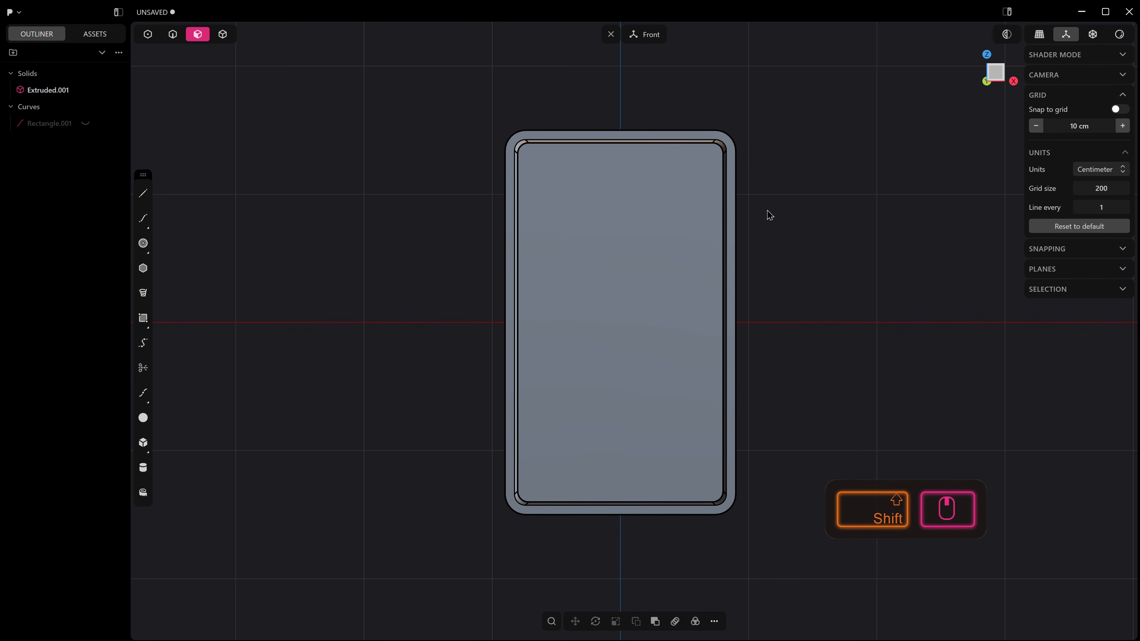
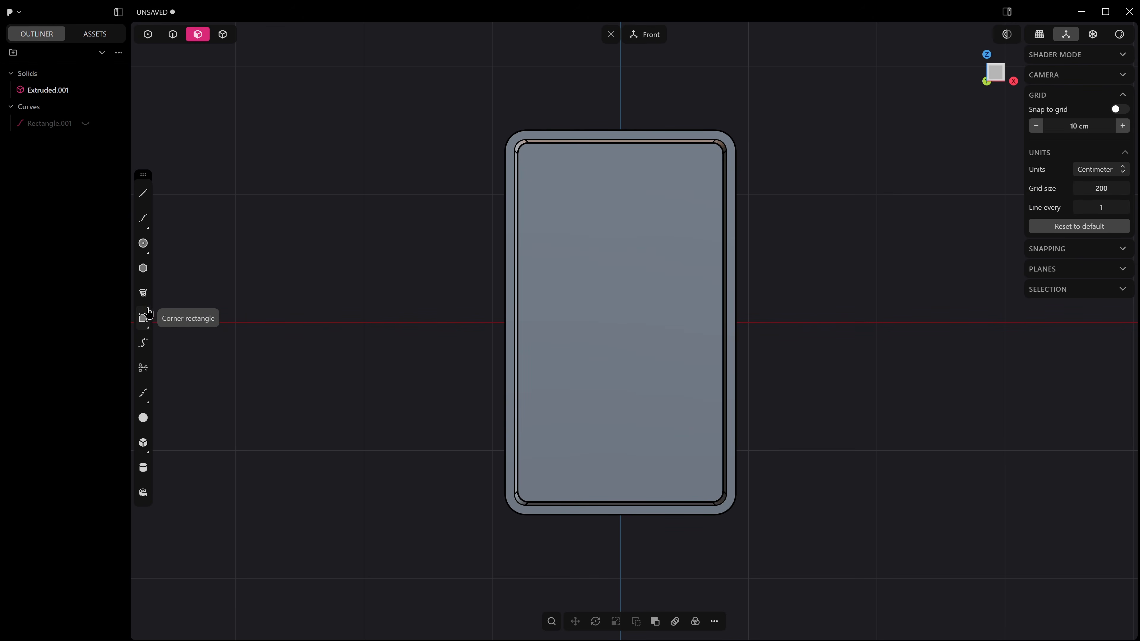
pyautogui.click(143, 318)
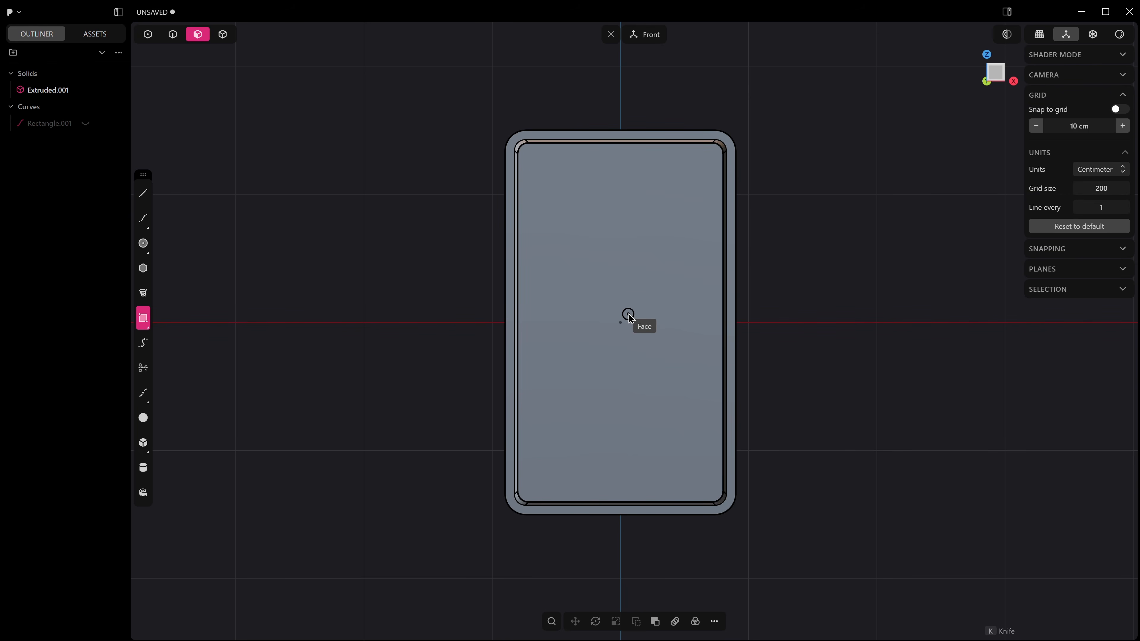
pyautogui.scroll(2, 629, 313)
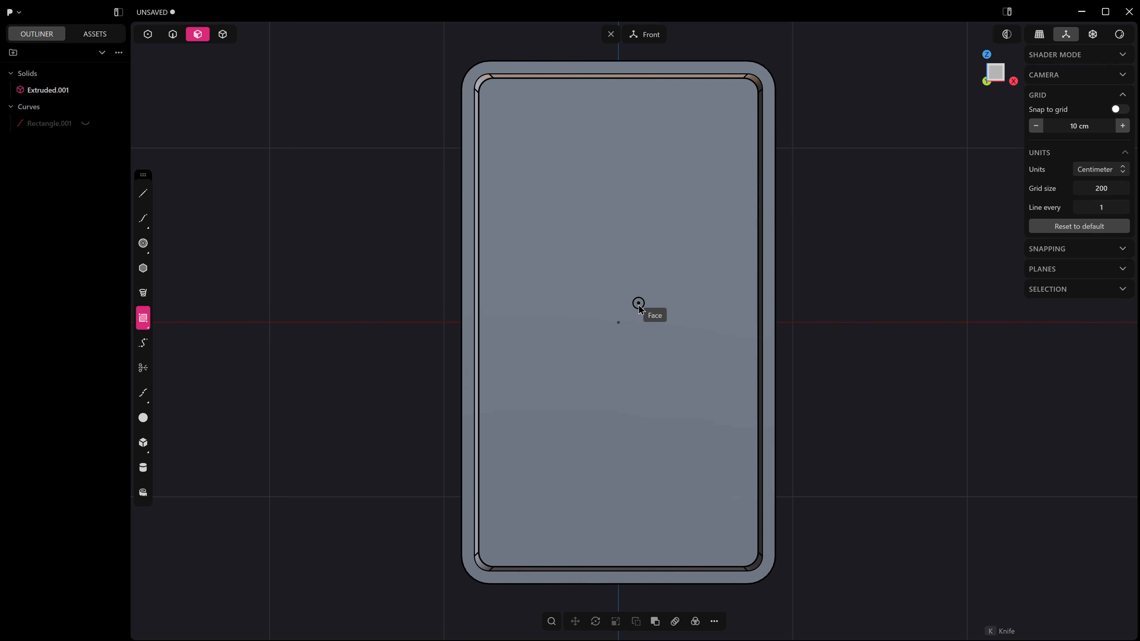
pyautogui.click(618, 323)
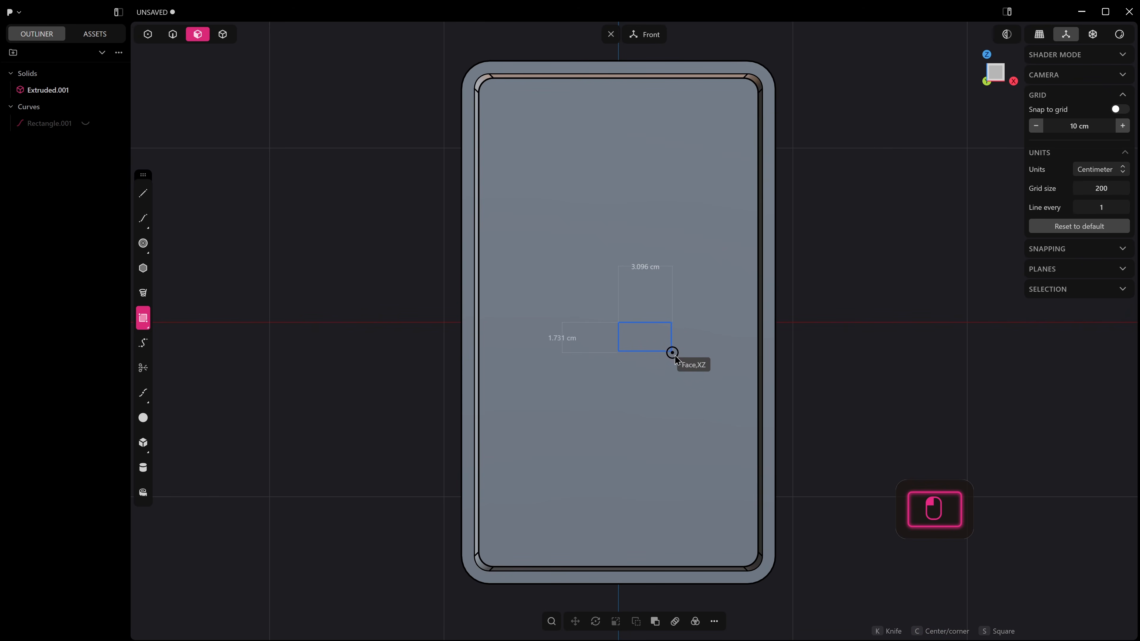
pyautogui.press('c')
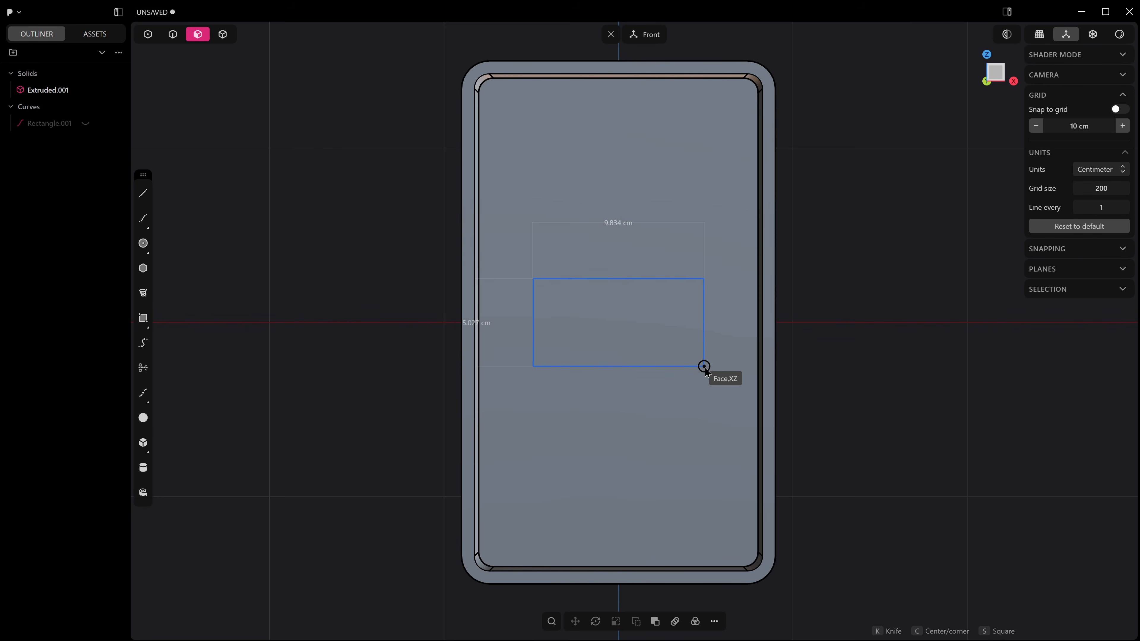
pyautogui.click(724, 377)
# Step: Move the rectangle about 8.9 cm up along the Z axis, towards the top of the front panel
pyautogui.moveTo(742, 334); pyautogui.dragTo(653, 376, button='middle')
pyautogui.press('g')
pyautogui.moveTo(655, 252); pyautogui.dragTo(668, 103)
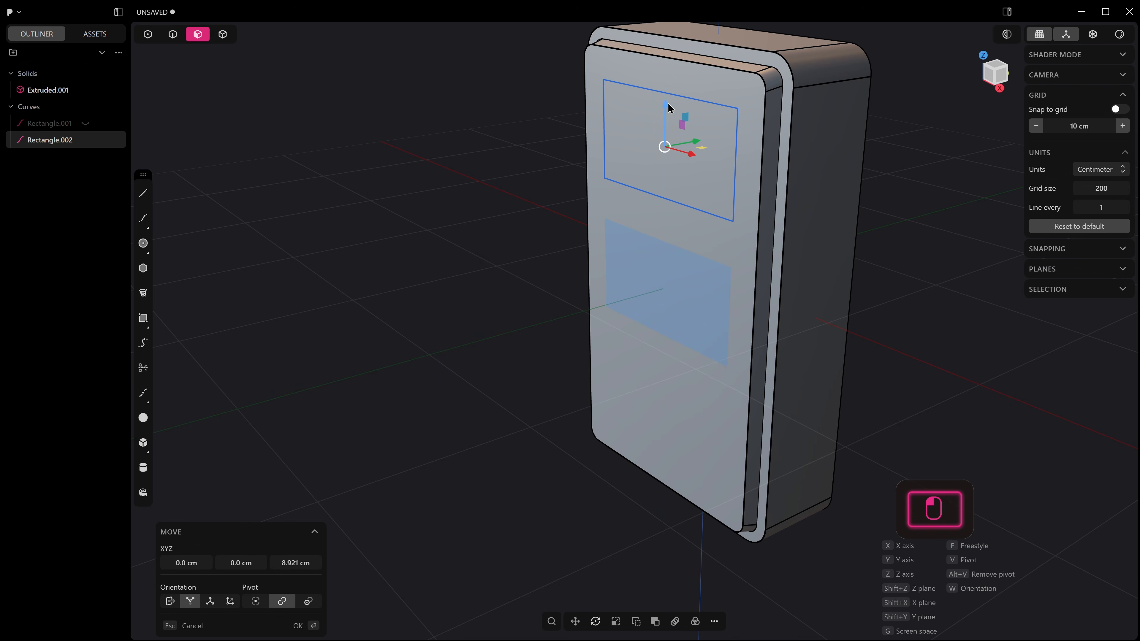
pyautogui.moveTo(683, 154); pyautogui.dragTo(674, 166, button='middle')
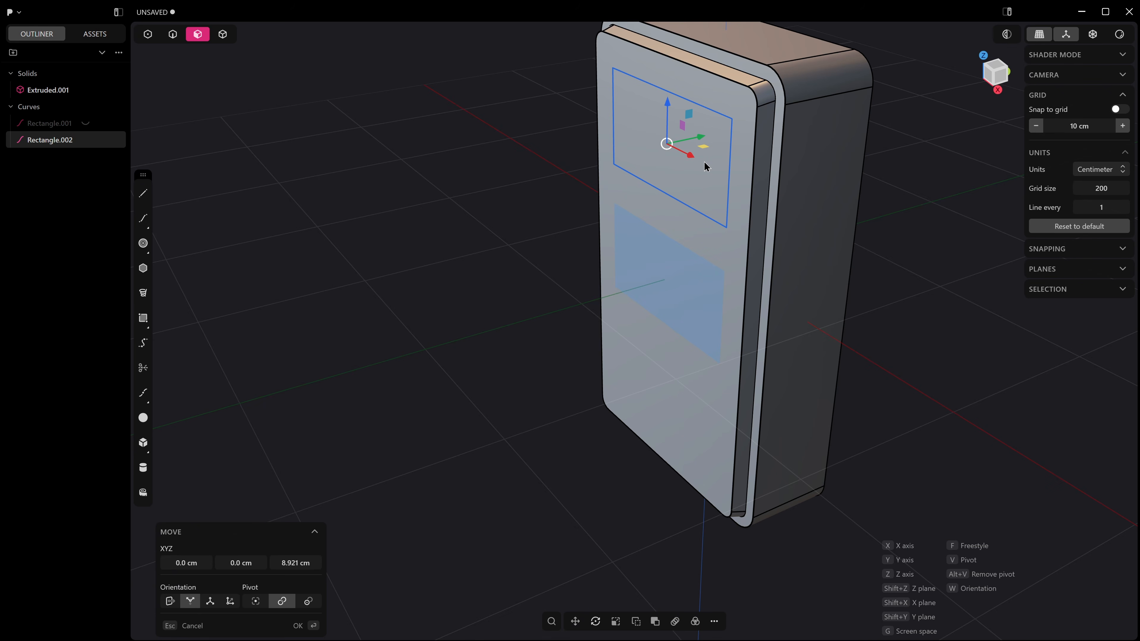
pyautogui.moveTo(705, 167)
pyautogui.mouseDown(button='middle')
pyautogui.moveTo(720, 117)
pyautogui.moveTo(759, 134)
pyautogui.moveTo(801, 127)
pyautogui.moveTo(715, 168)
pyautogui.mouseUp(button='middle')
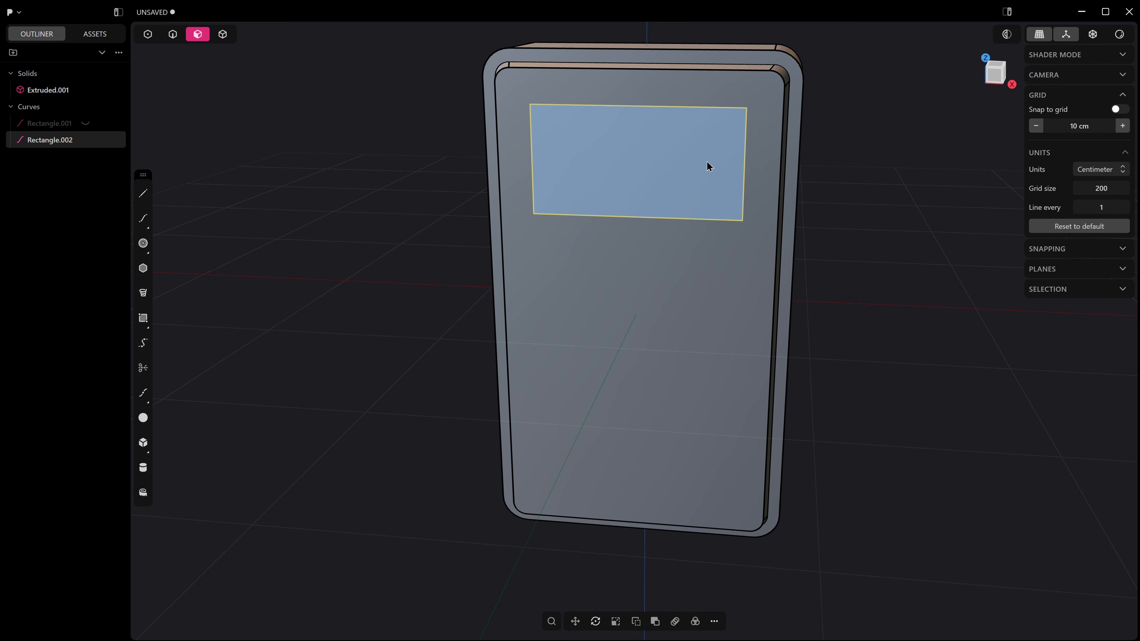
# Step: Try to round the rectangle's four corner points with a fillet radius of about 0.98 cm
pyautogui.press('1')
pyautogui.moveTo(521, 150); pyautogui.dragTo(541, 114, button='middle')
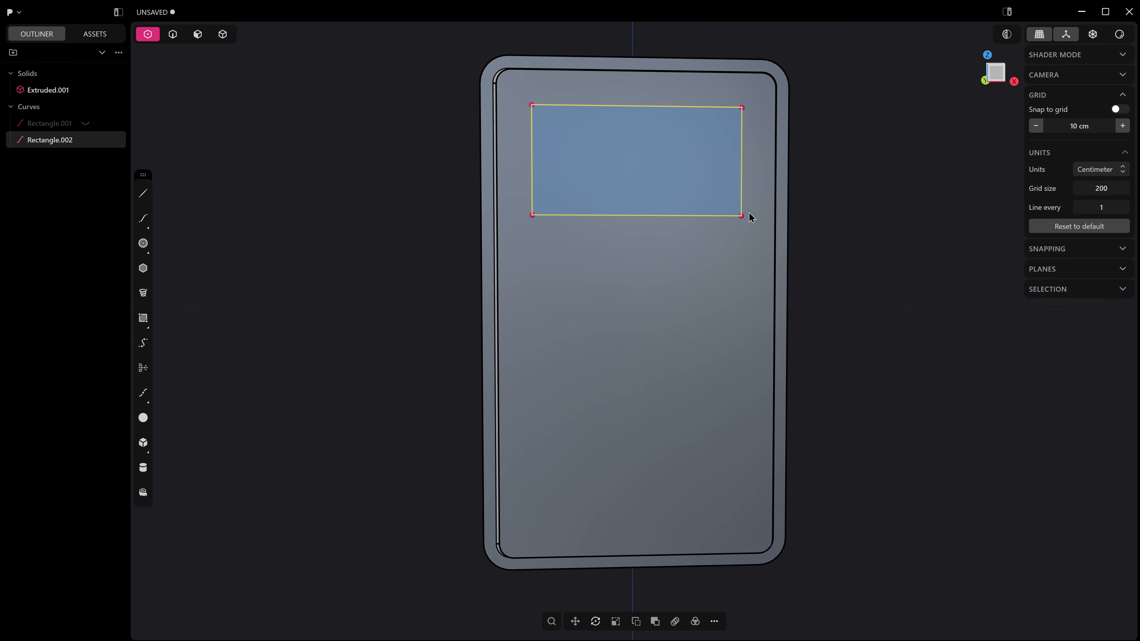
pyautogui.moveTo(512, 91); pyautogui.dragTo(753, 252)
pyautogui.press('Escape')
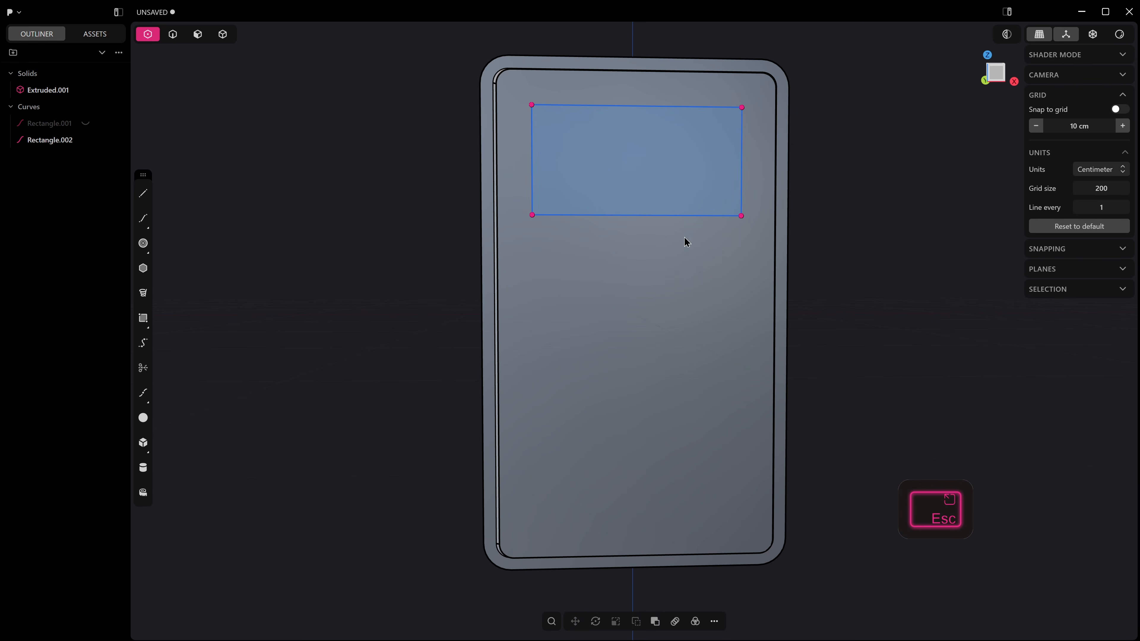
pyautogui.click(532, 105)
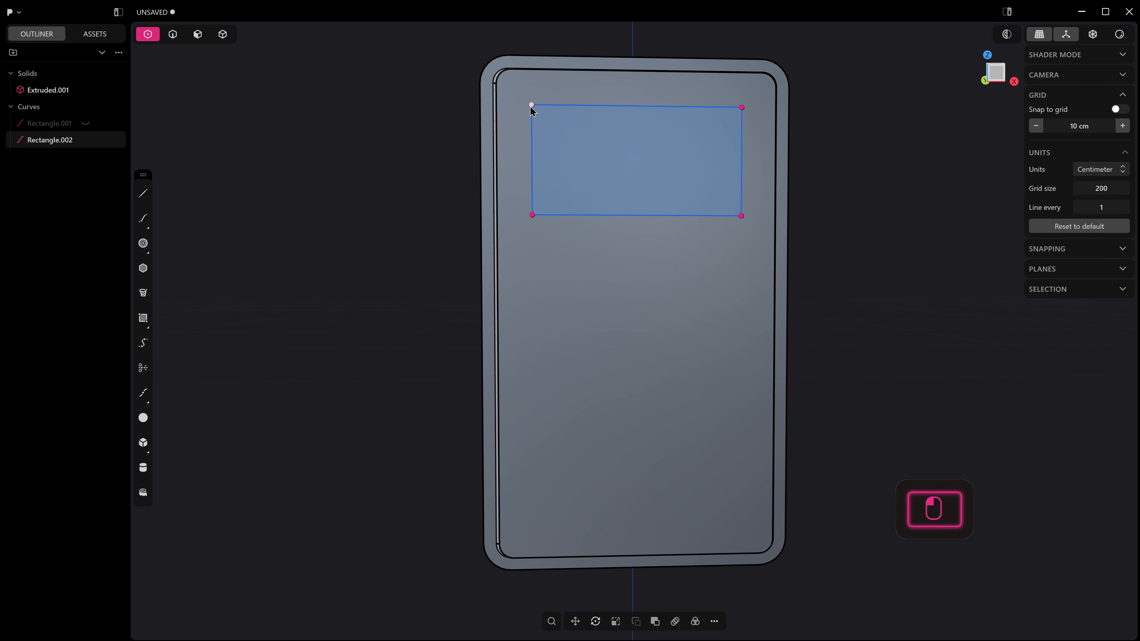
pyautogui.keyDown('shift'); pyautogui.click(742, 107); pyautogui.keyUp('shift')
pyautogui.keyDown('shift'); pyautogui.click(742, 217); pyautogui.keyUp('shift')
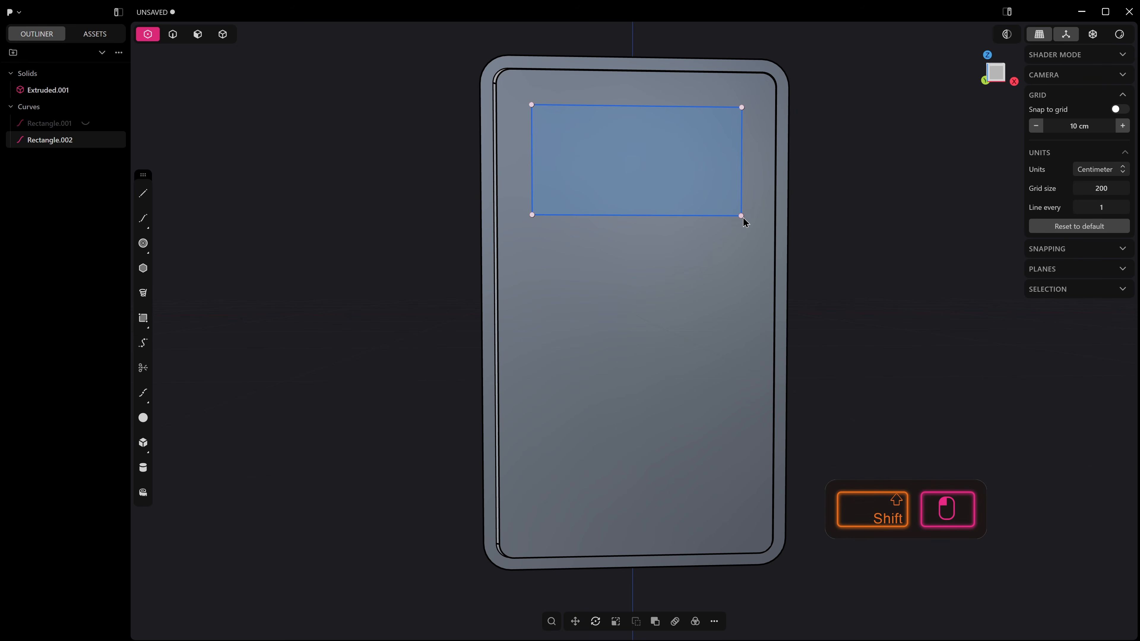
pyautogui.moveTo(742, 220); pyautogui.dragTo(726, 229, button='middle')
pyautogui.press('b')
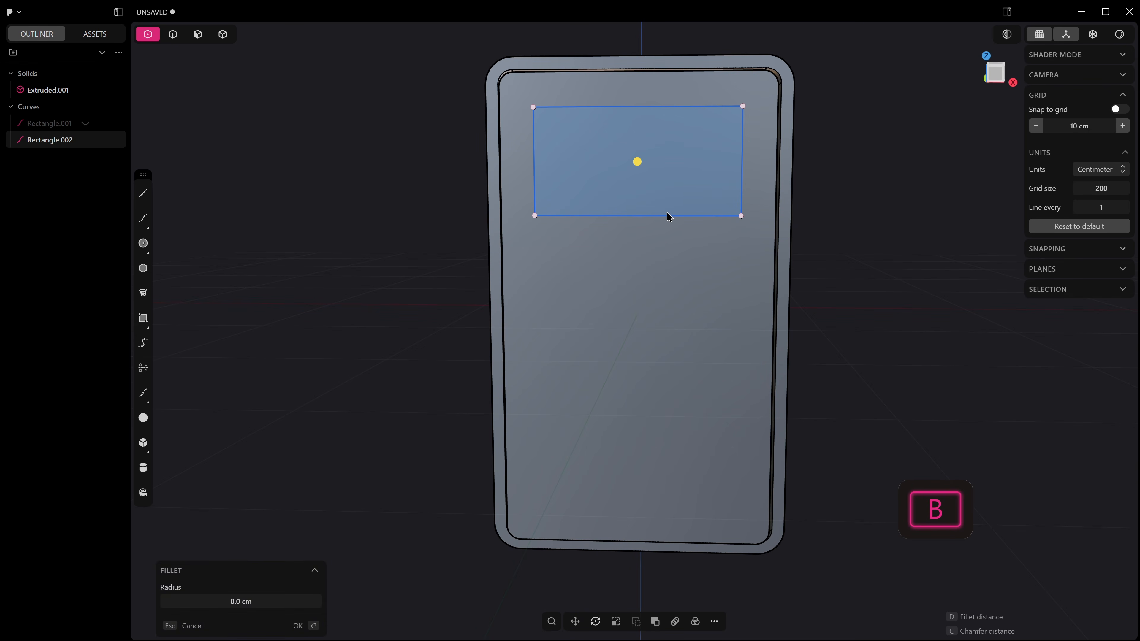
pyautogui.moveTo(637, 161); pyautogui.dragTo(613, 137)
pyautogui.moveTo(613, 137); pyautogui.dragTo(628, 182, button='middle')
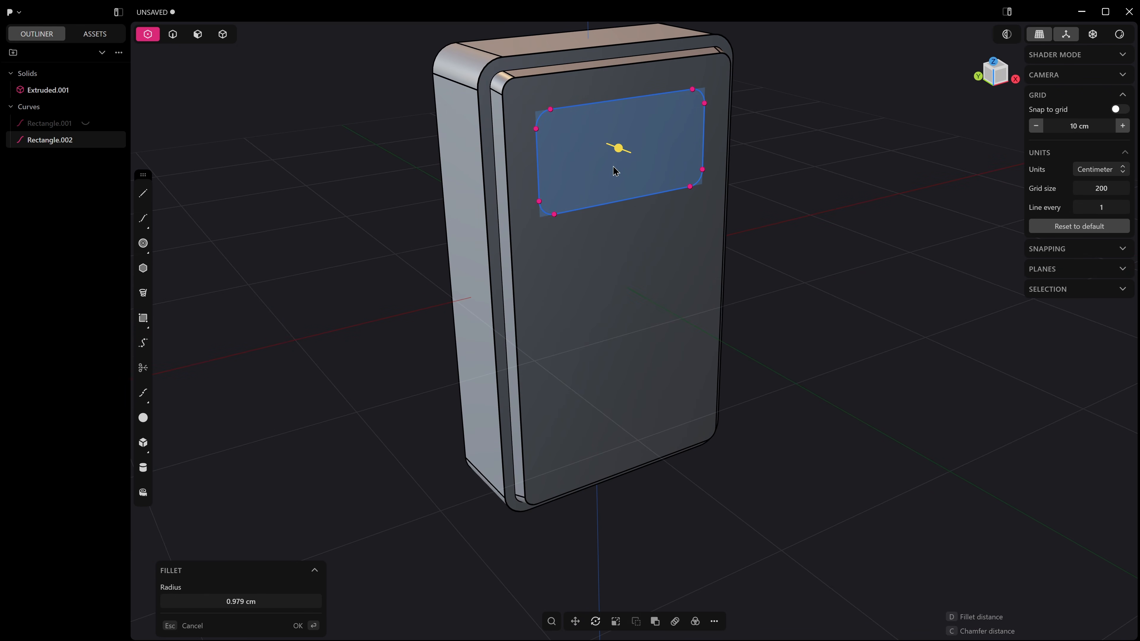
pyautogui.press('Escape')
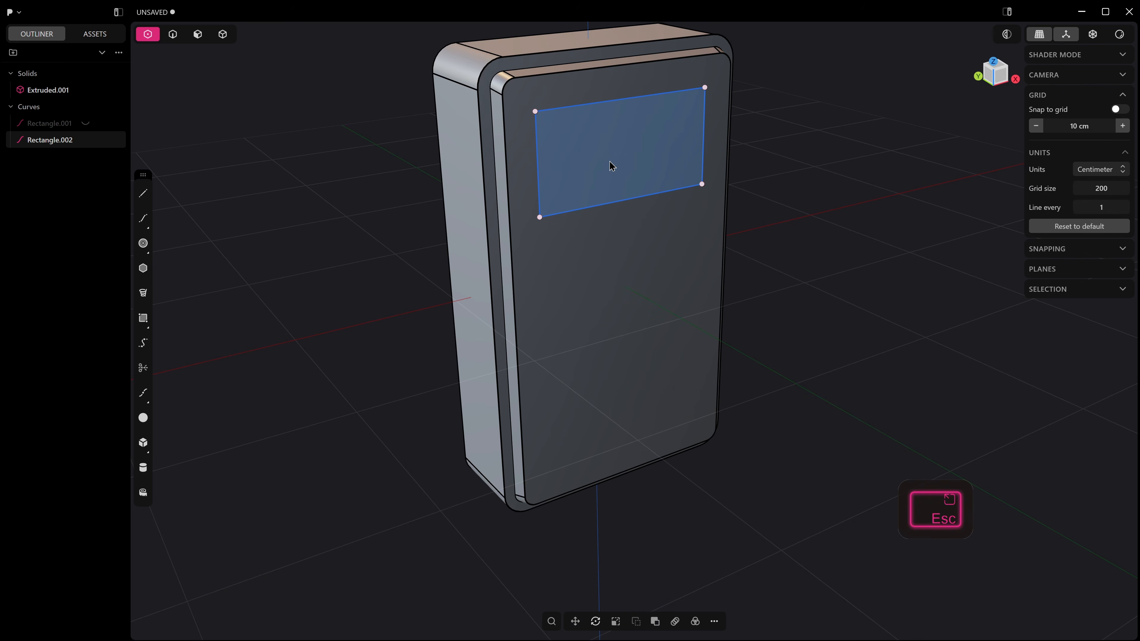
# Step: In face selection mode, extrude the rectangle's region about 0.79 cm outward, with the distances locked so it extends equally into the panel
pyautogui.press('3')
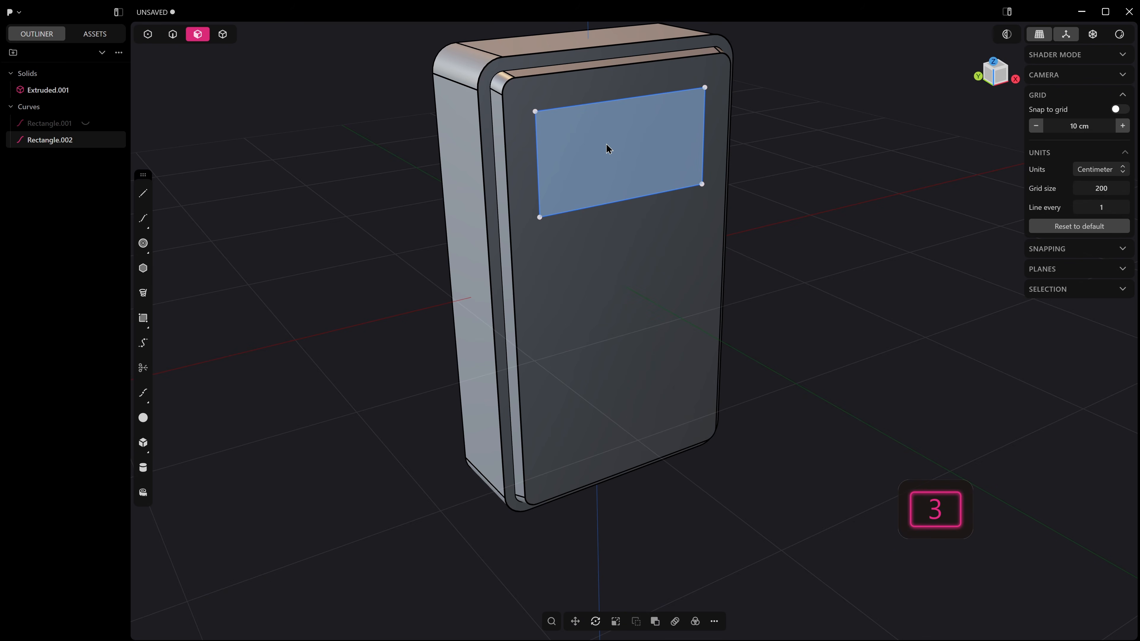
pyautogui.click(609, 148)
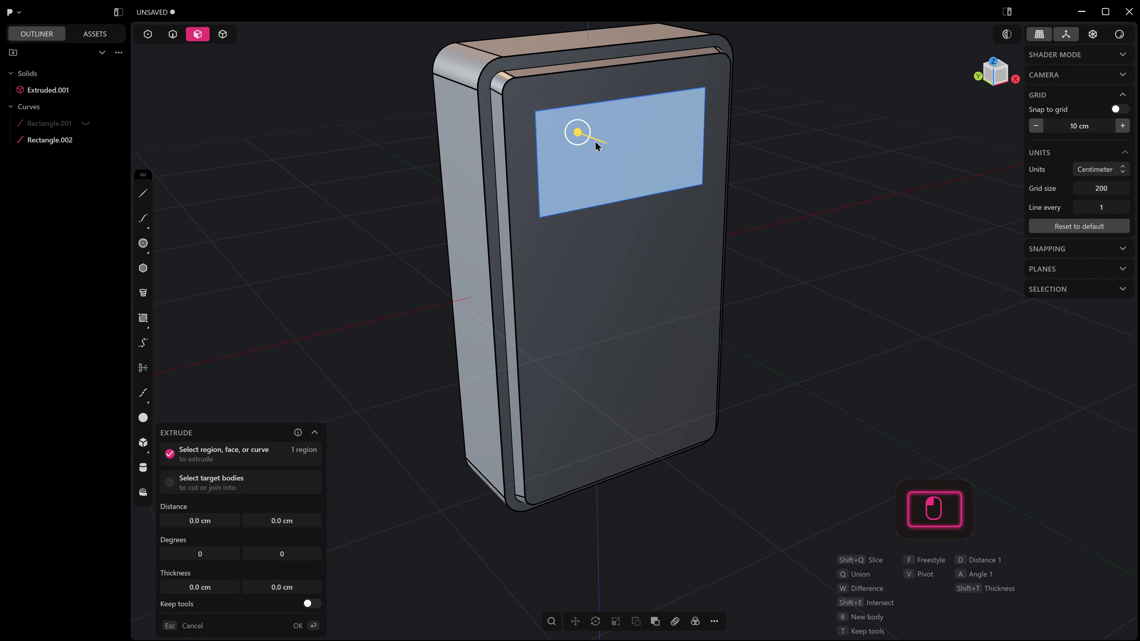
pyautogui.moveTo(579, 134); pyautogui.dragTo(587, 142)
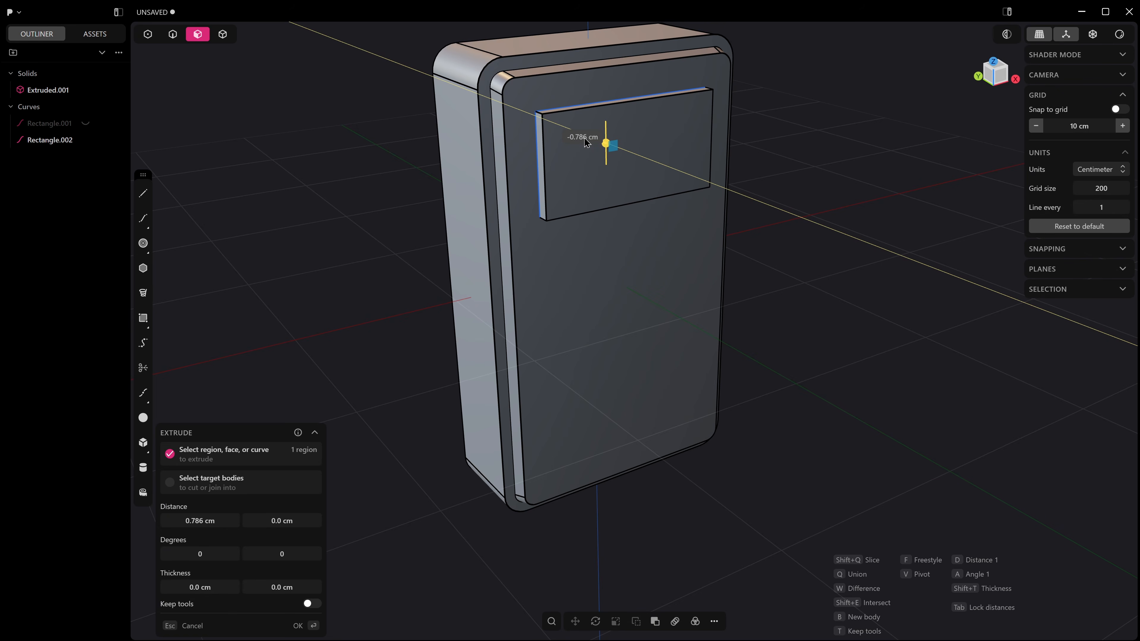
pyautogui.press('Tab')
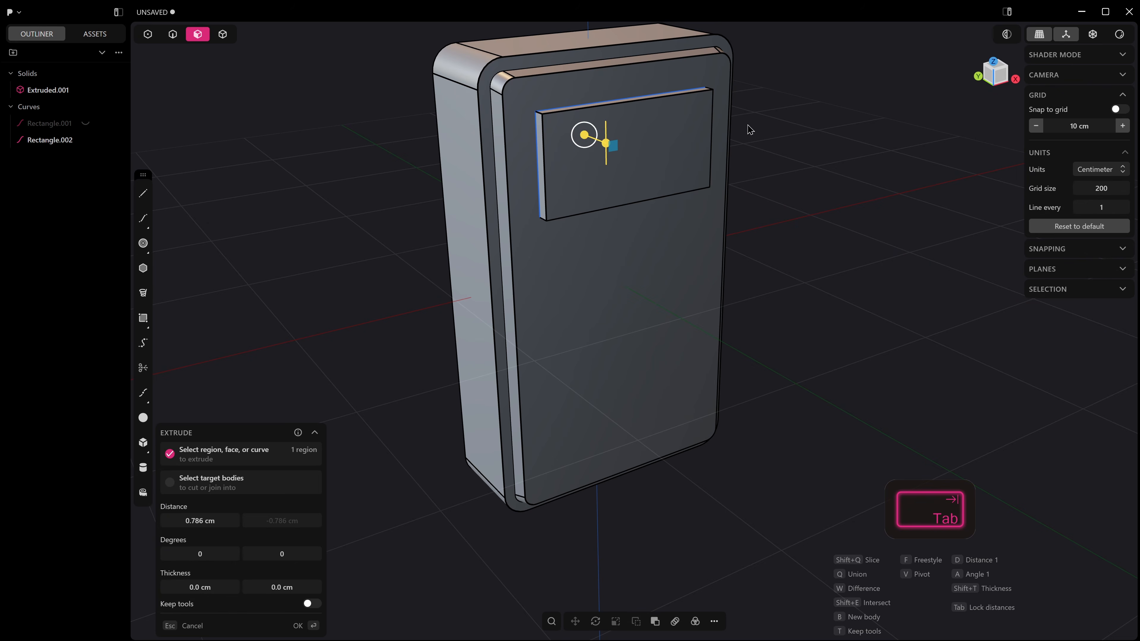
# Step: Check the extrusion's depth inside the panel with X-ray display, turn X-ray off, and accept the extrusion as a separate solid
pyautogui.moveTo(602, 148); pyautogui.dragTo(522, 177, button='middle')
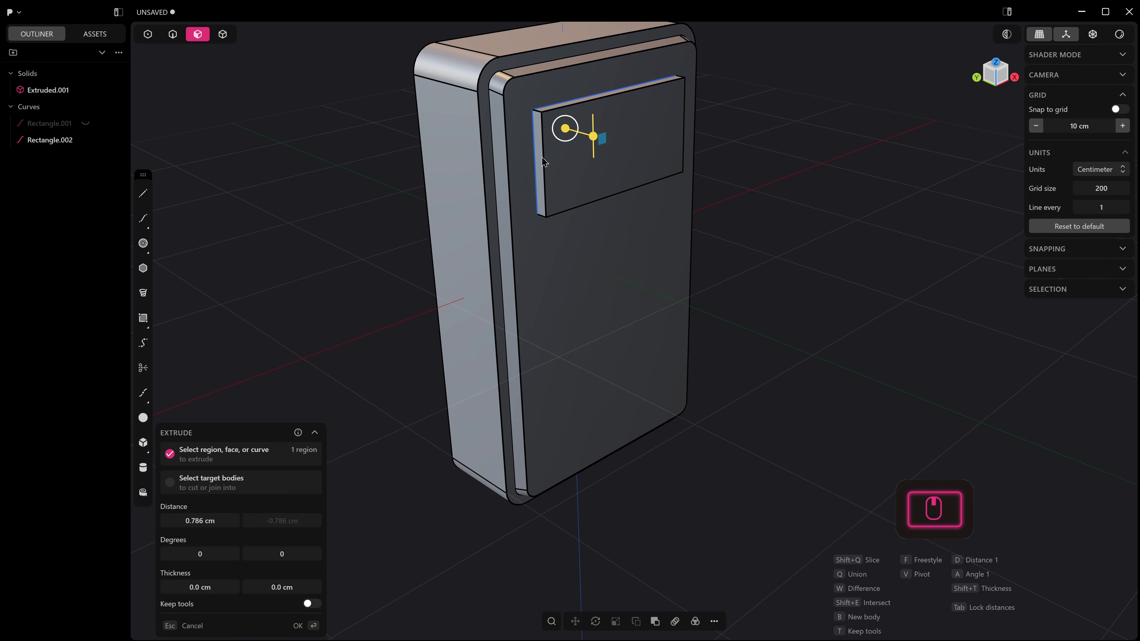
pyautogui.click(1092, 34)
pyautogui.keyDown('shift'); pyautogui.moveTo(478, 176); pyautogui.dragTo(531, 256, button='middle'); pyautogui.keyUp('shift')
pyautogui.scroll(8, 579, 182)
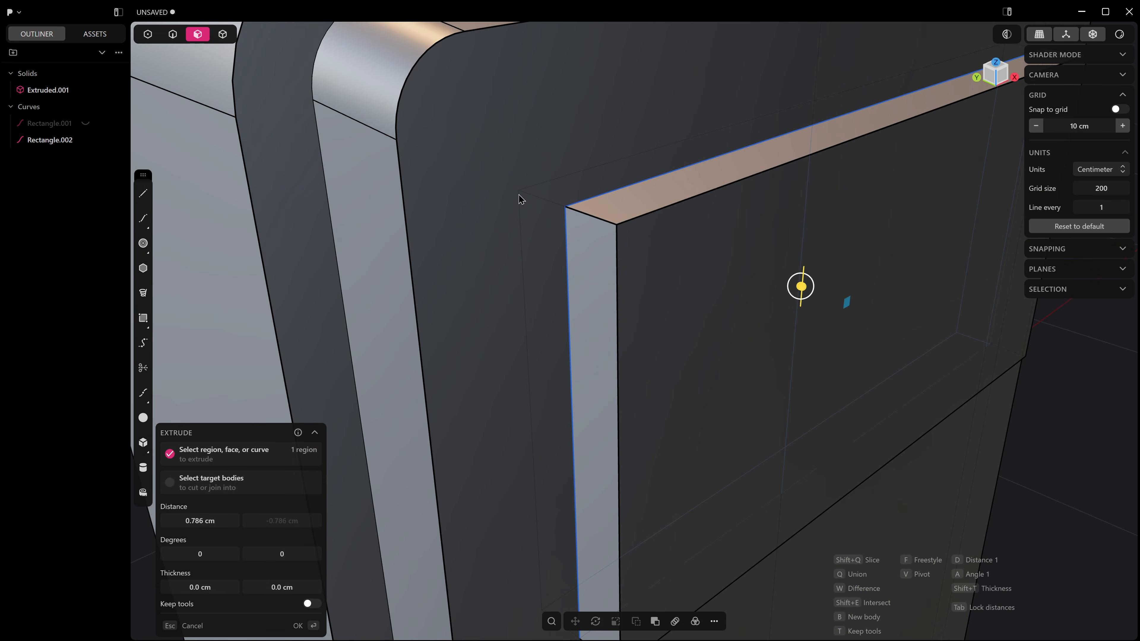
pyautogui.scroll(-10, 579, 231)
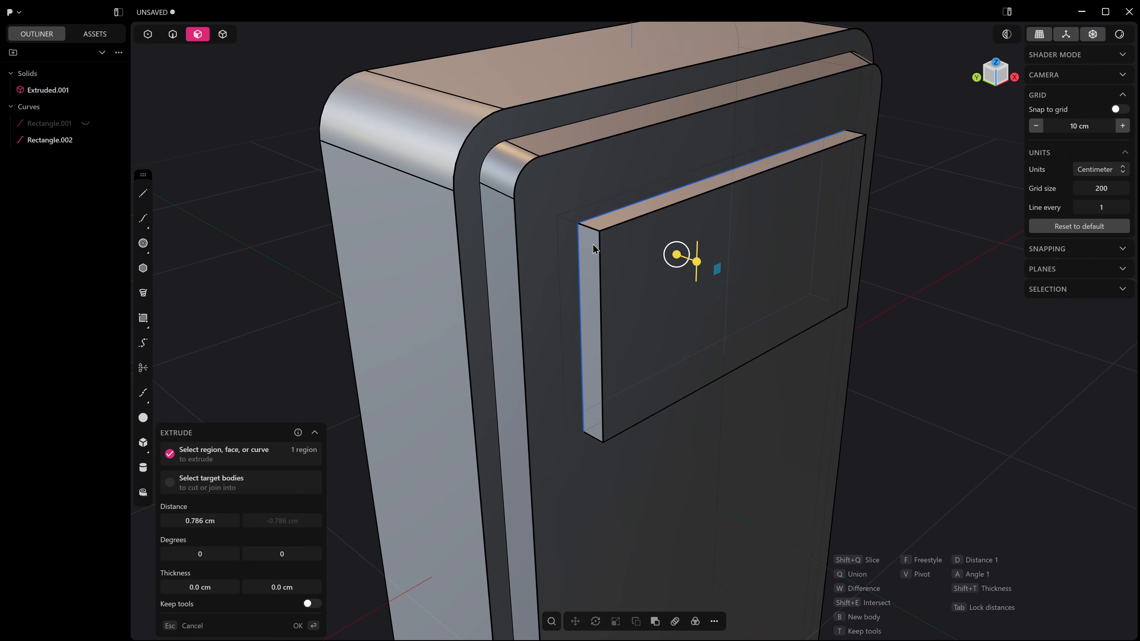
pyautogui.keyDown('shift'); pyautogui.moveTo(593, 244); pyautogui.dragTo(617, 232, button='middle'); pyautogui.keyUp('shift')
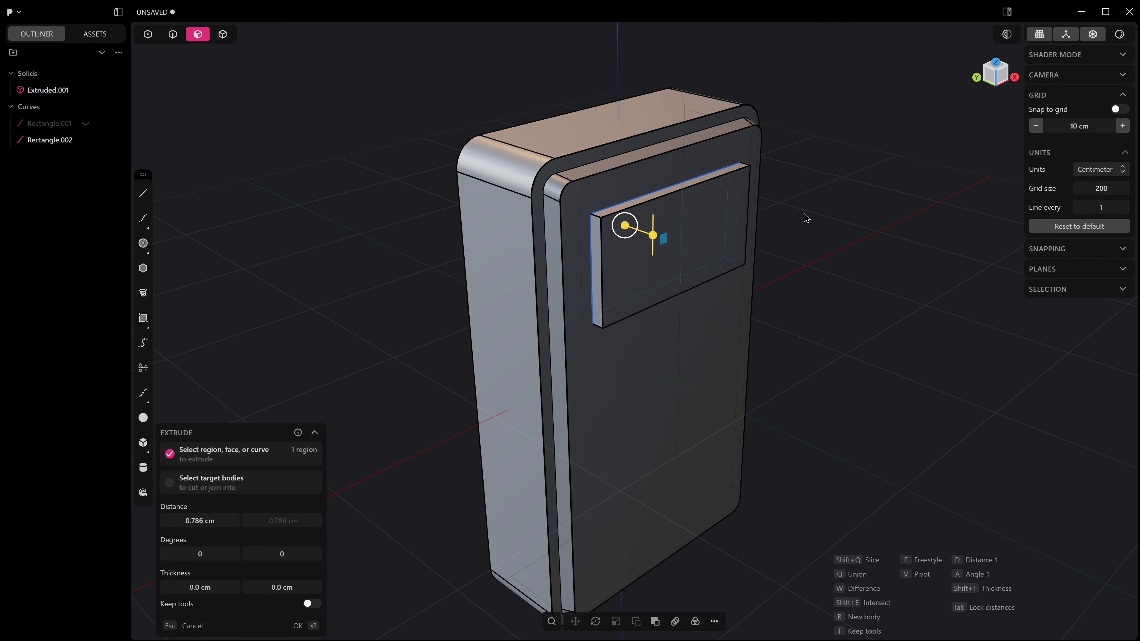
pyautogui.hotkey('alt', 'z')
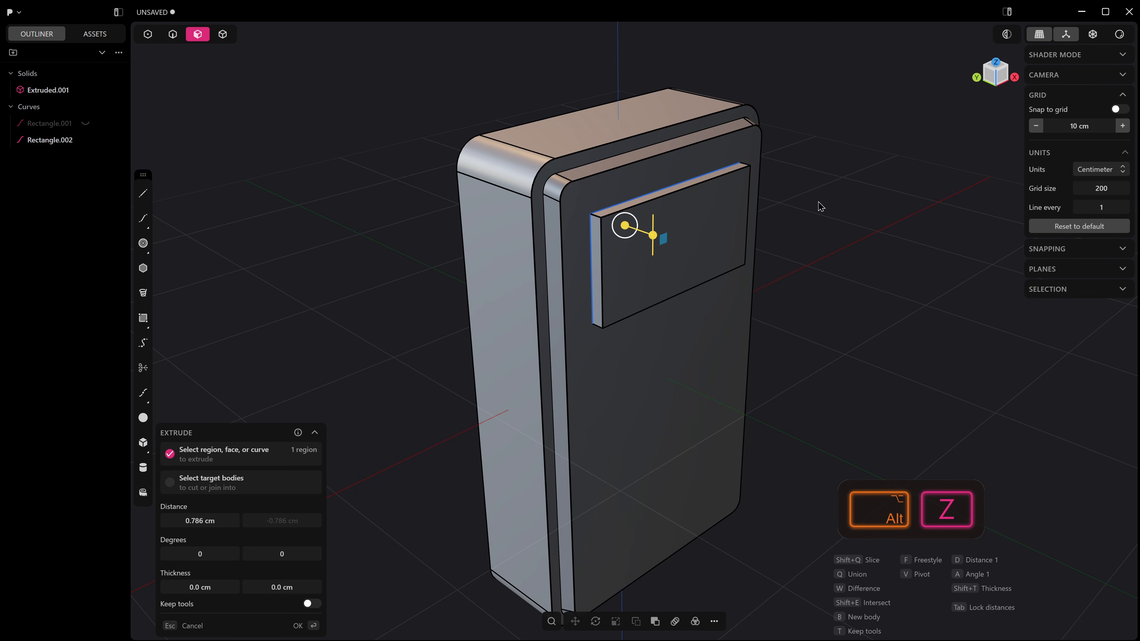
pyautogui.click(821, 207)
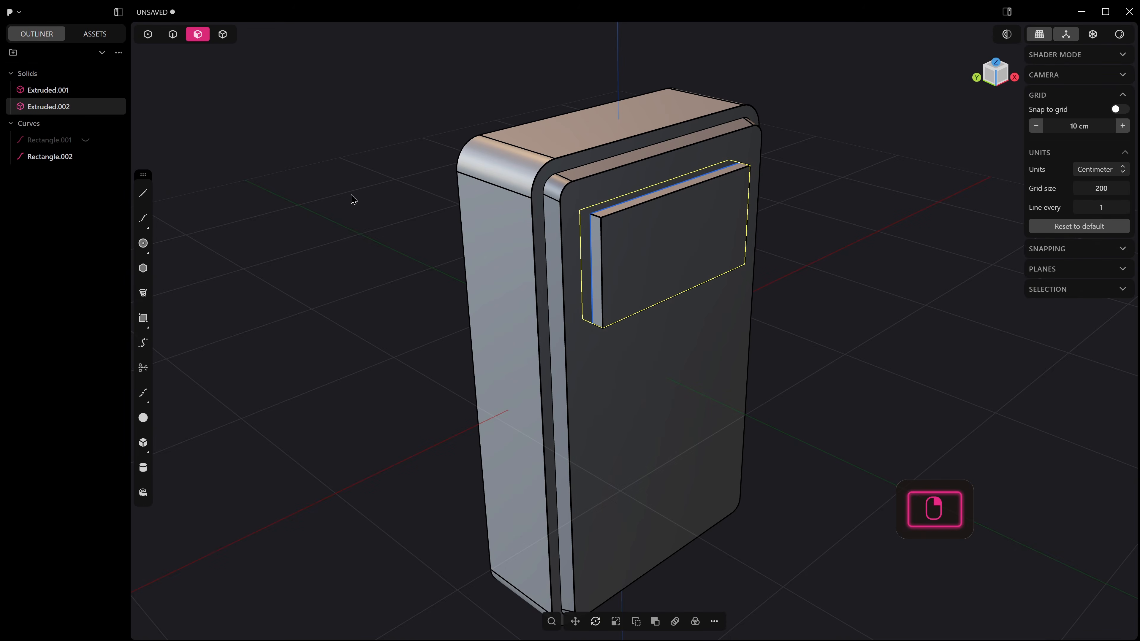
# Step: Hide the rectangle curve used for the extrusion and clear the selection
pyautogui.click(45, 130)
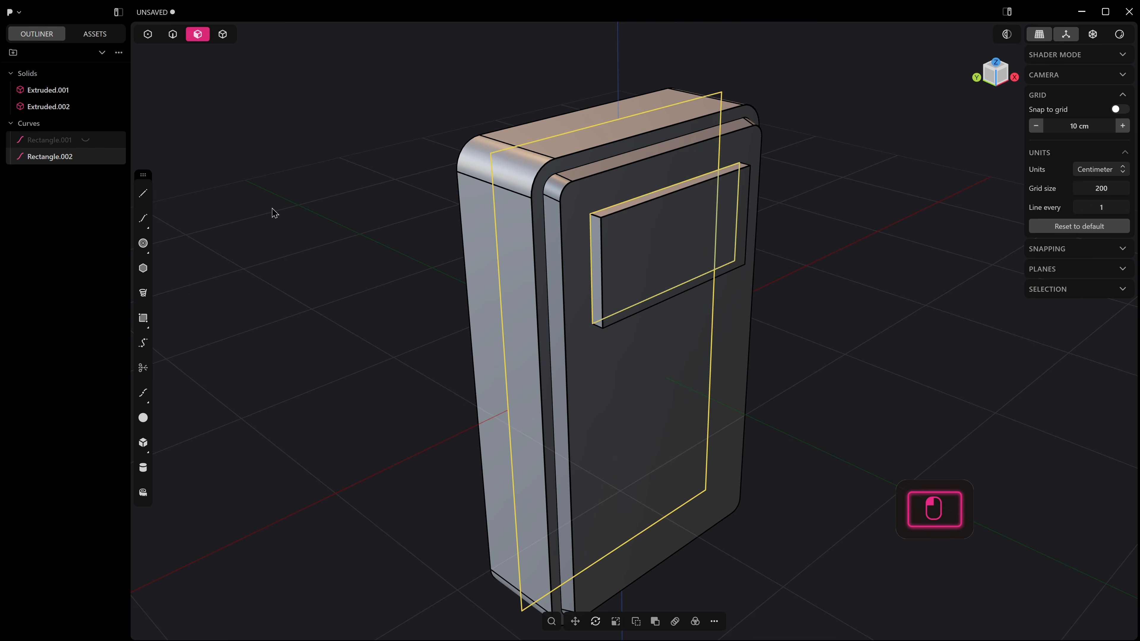
pyautogui.press('h')
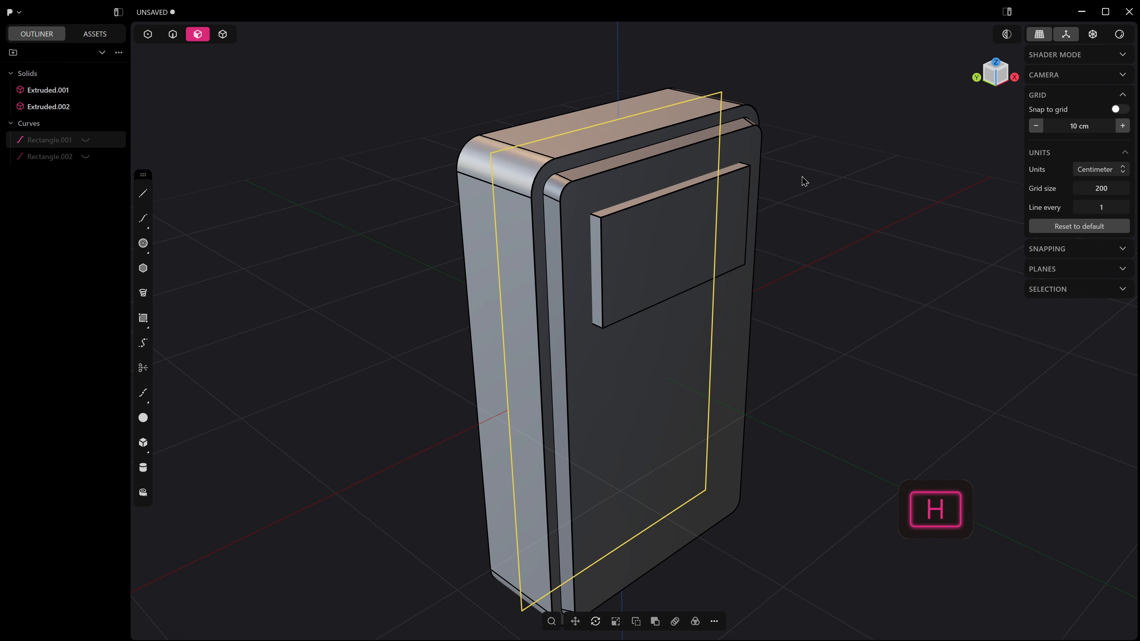
pyautogui.click(820, 147)
pyautogui.scroll(2, 705, 226)
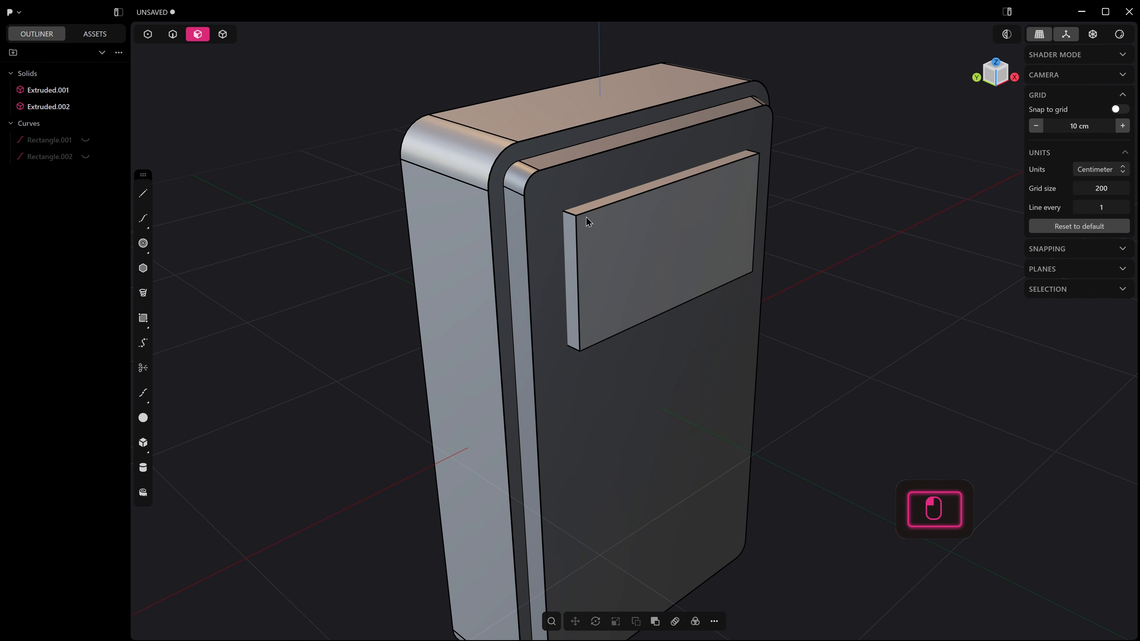
pyautogui.press('2')
pyautogui.click(572, 216)
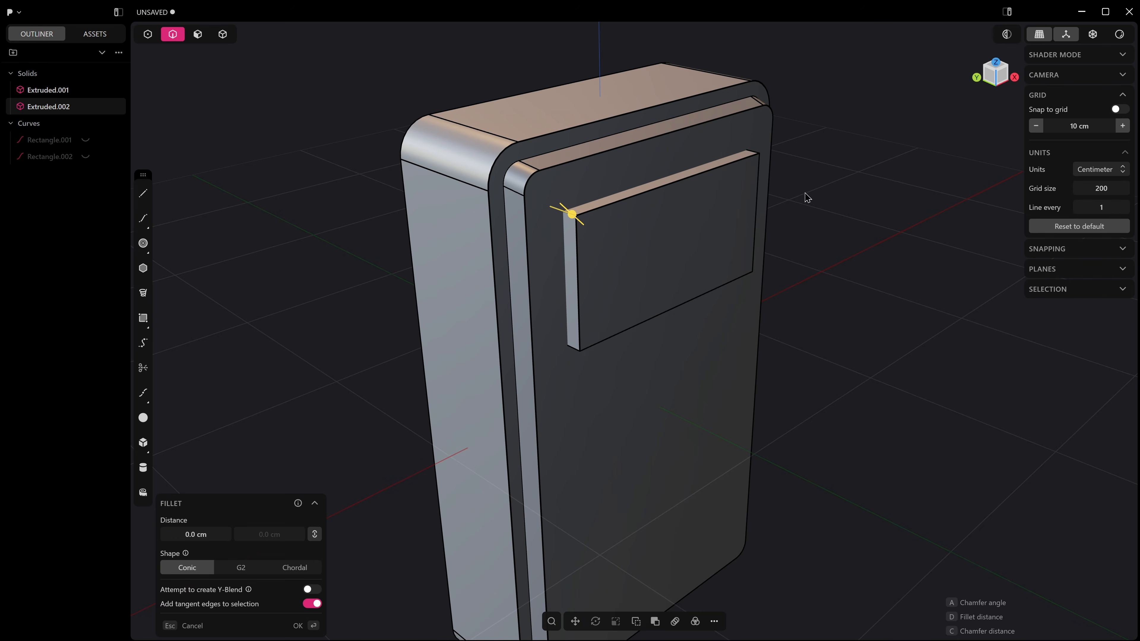
pyautogui.click(887, 291)
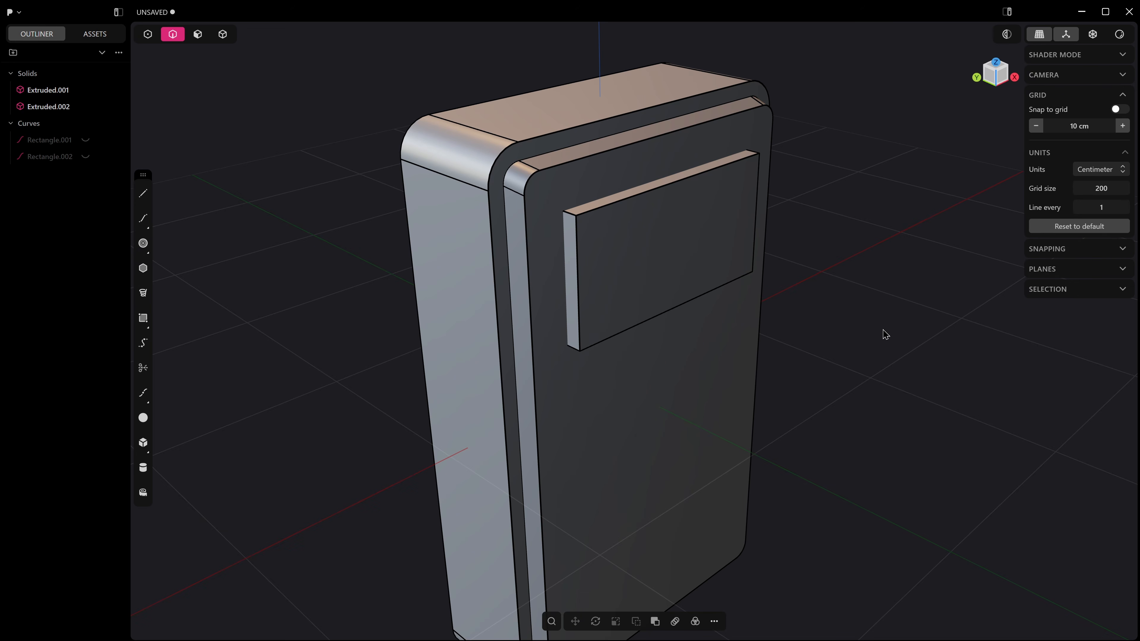
# Step: Try to fillet the screen block's four corner edges with the 1.615 cm radius copied from the body's corner
pyautogui.click(575, 348)
pyautogui.press('f')
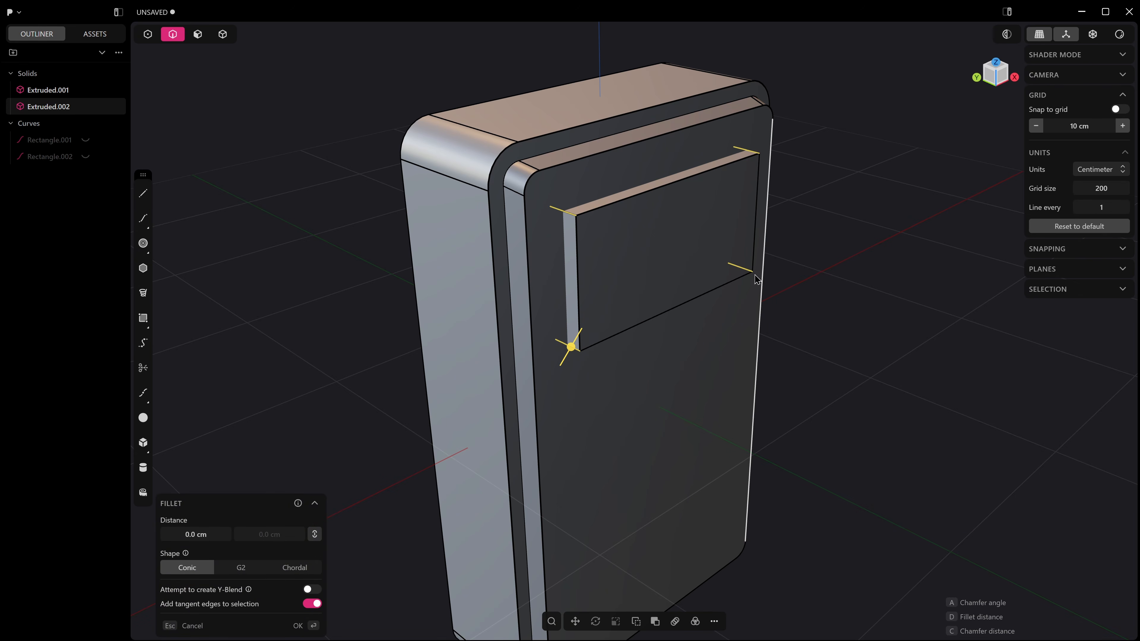
pyautogui.click(571, 347)
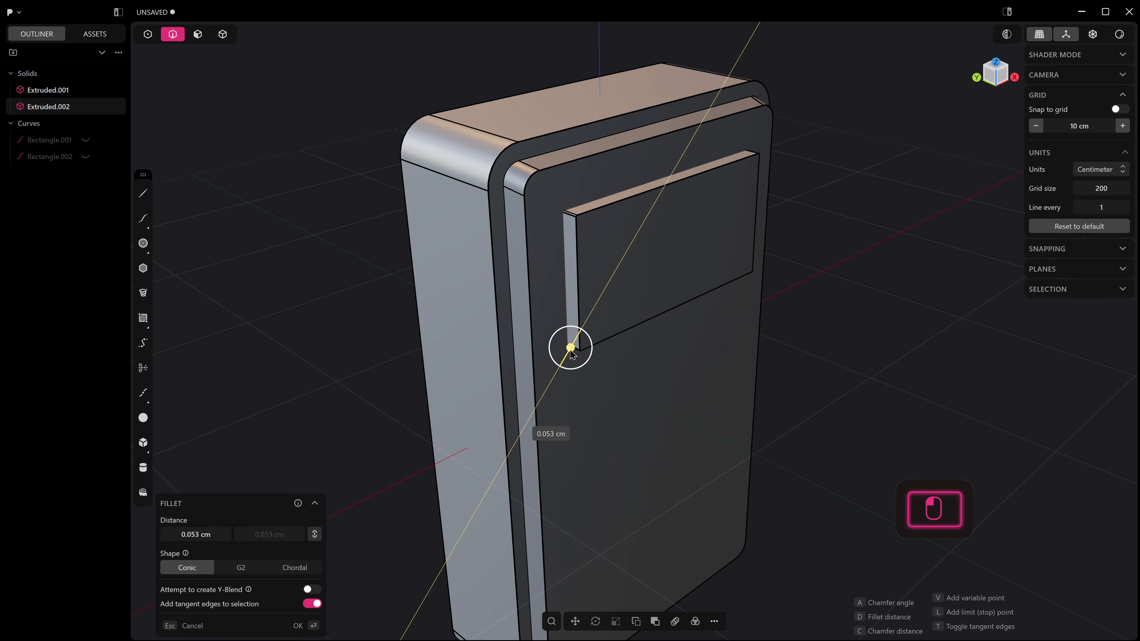
pyautogui.press('c')
pyautogui.moveTo(570, 357); pyautogui.dragTo(567, 366)
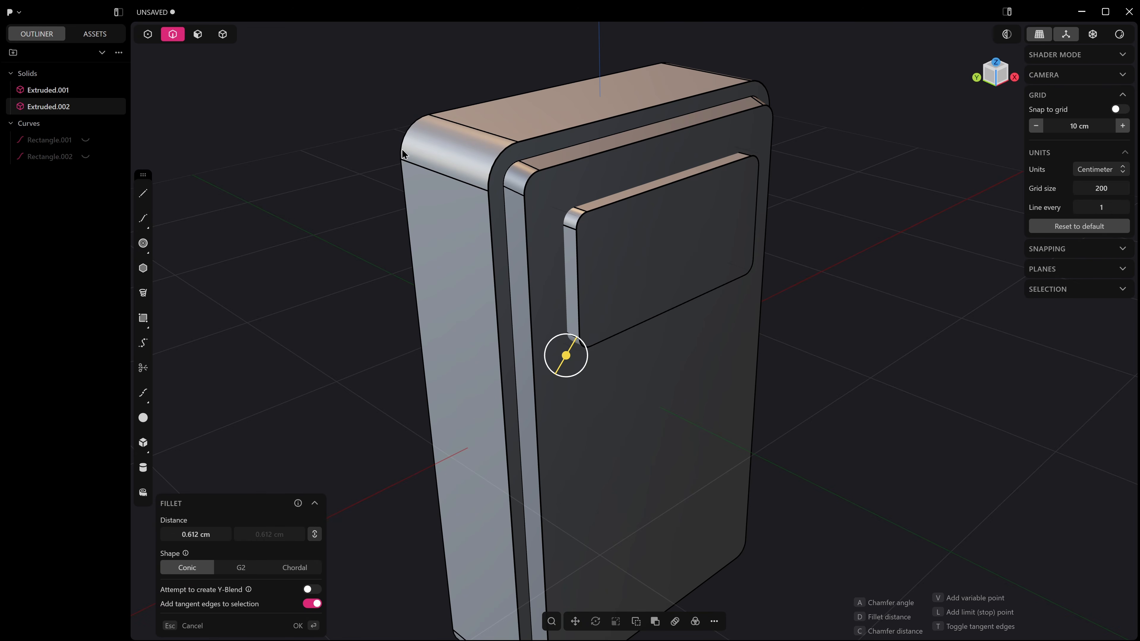
pyautogui.click(437, 151)
pyautogui.moveTo(574, 263); pyautogui.dragTo(633, 234, button='middle')
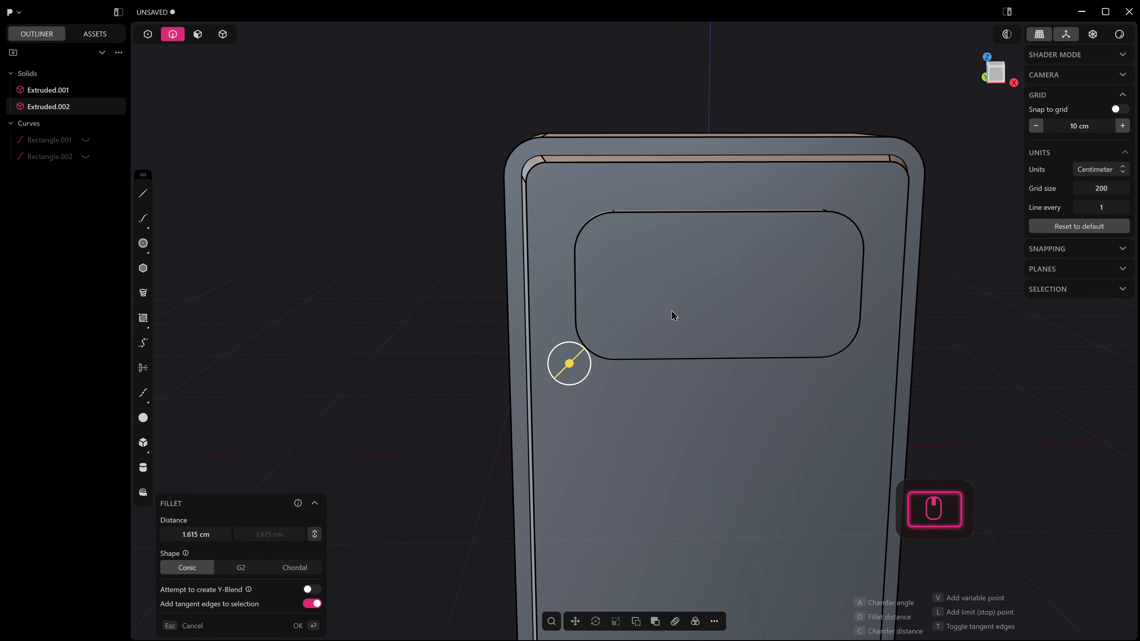
pyautogui.moveTo(673, 316); pyautogui.dragTo(608, 313, button='middle')
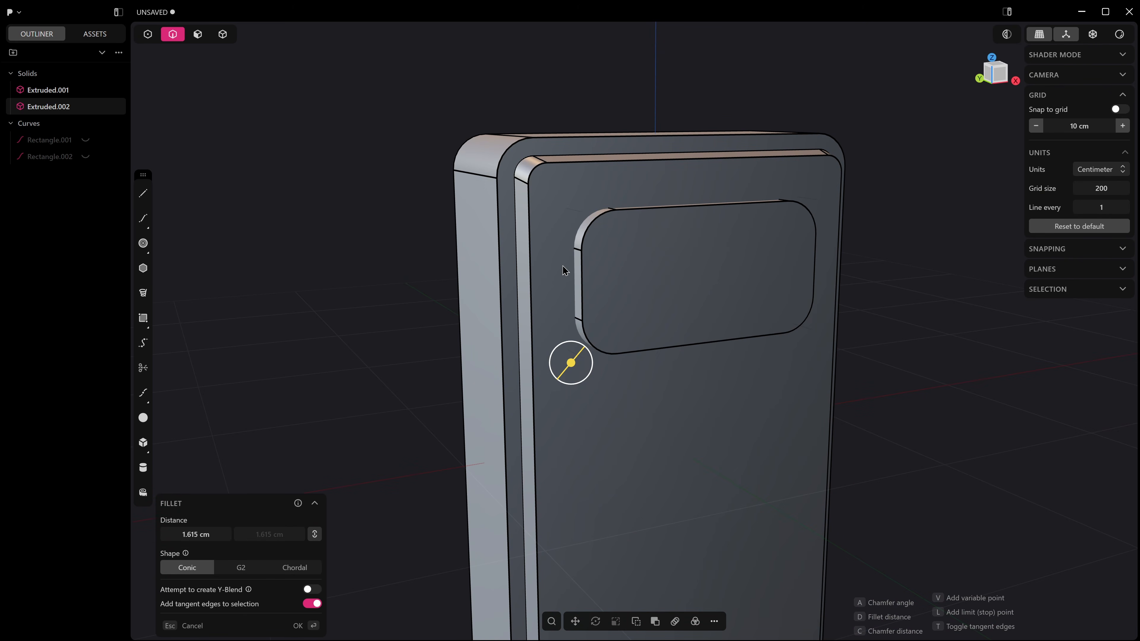
pyautogui.press('Escape')
# Step: Fillet the screen block's four corner edges, copying the 1.615 cm radius from an existing rounded corner
pyautogui.press('b')
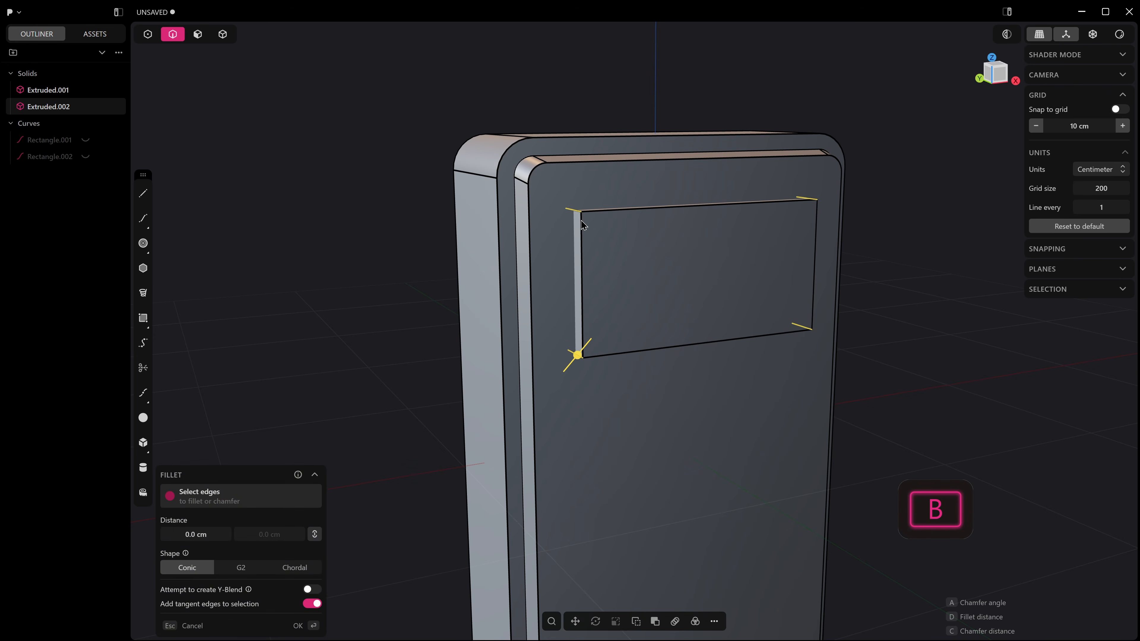
pyautogui.click(577, 357)
pyautogui.moveTo(577, 359); pyautogui.dragTo(570, 380)
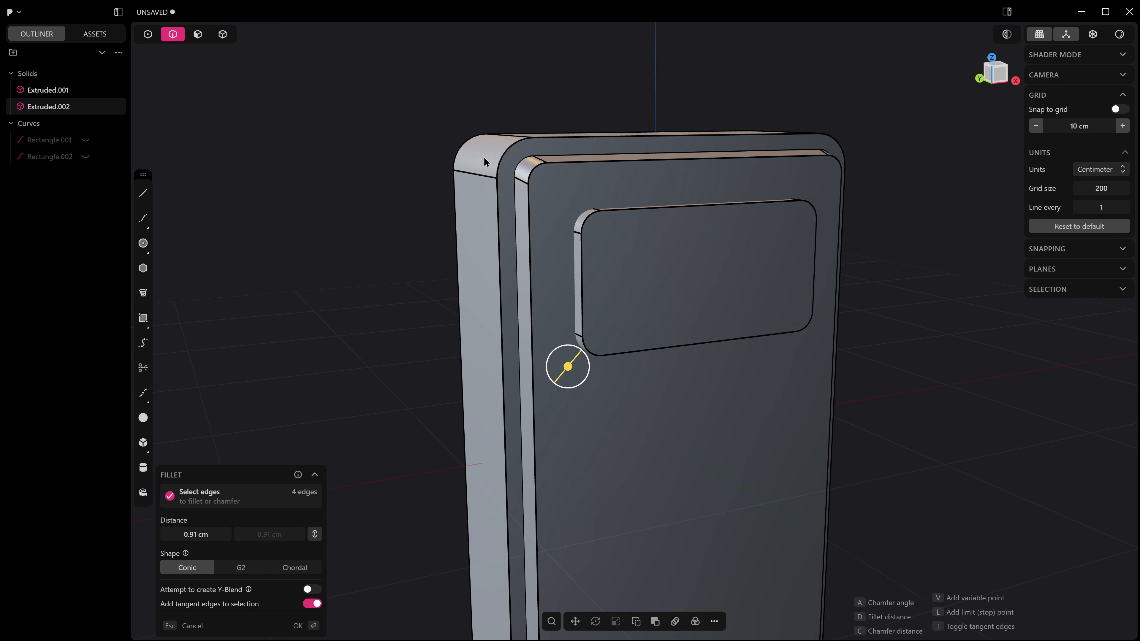
pyautogui.press('d')
pyautogui.click(534, 182)
pyautogui.moveTo(575, 217); pyautogui.dragTo(582, 269, button='middle')
# Step: Compare the G2 fillet shape with Conic, keep Conic, and accept the corner fillets with a smaller radius
pyautogui.click(241, 568)
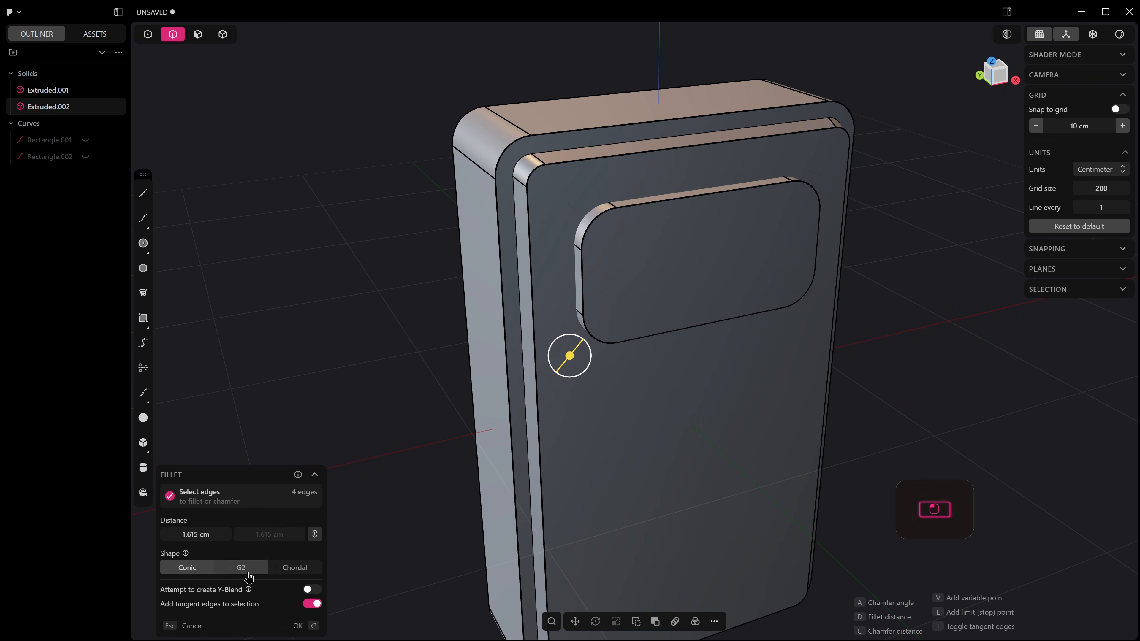
pyautogui.moveTo(496, 416); pyautogui.dragTo(575, 296, button='middle')
pyautogui.moveTo(621, 213); pyautogui.dragTo(624, 222, button='middle')
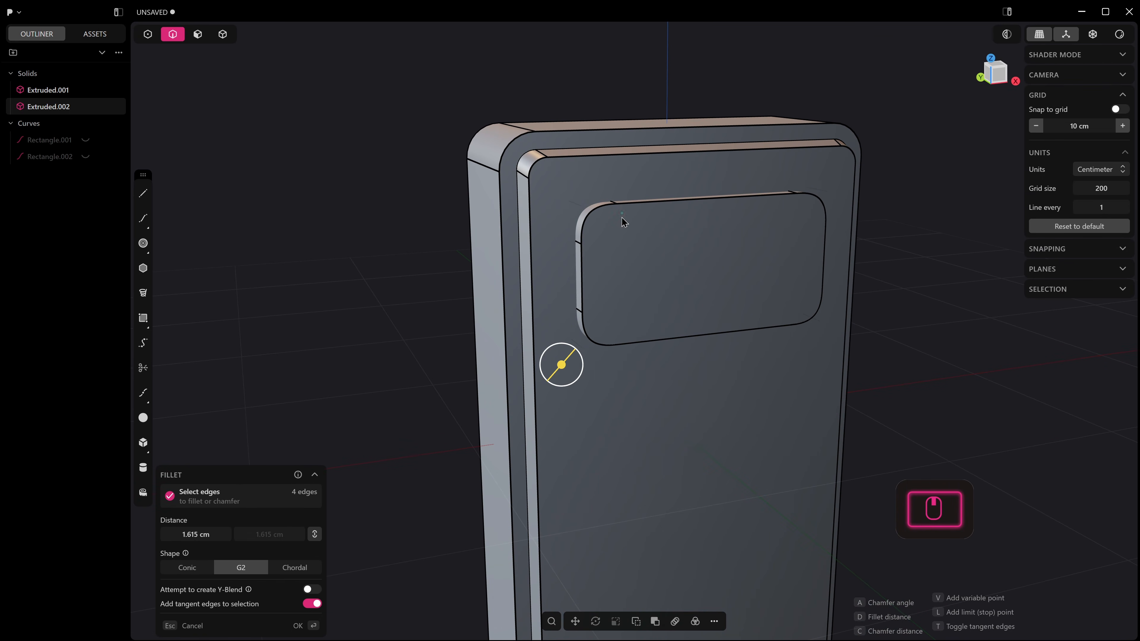
pyautogui.click(203, 566)
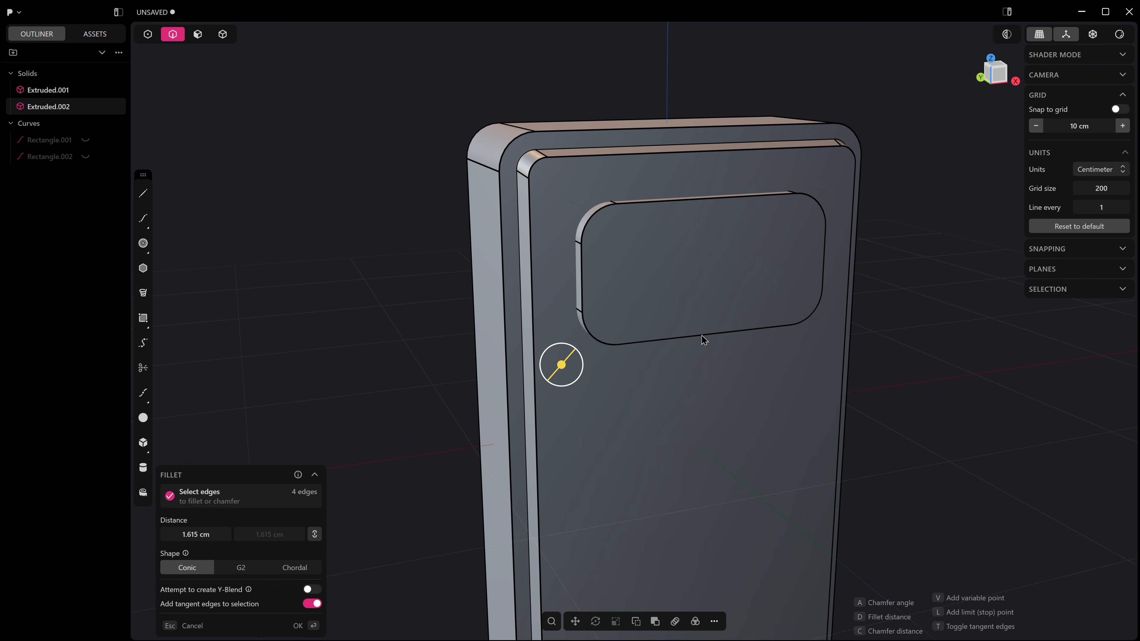
pyautogui.moveTo(561, 364); pyautogui.dragTo(570, 359)
pyautogui.press('Return')
# Step: Subtract the rounded screen block from the walkie talkie body with a Boolean Difference, without keeping the tool body
pyautogui.moveTo(702, 288); pyautogui.dragTo(701, 187, button='middle')
pyautogui.press('4')
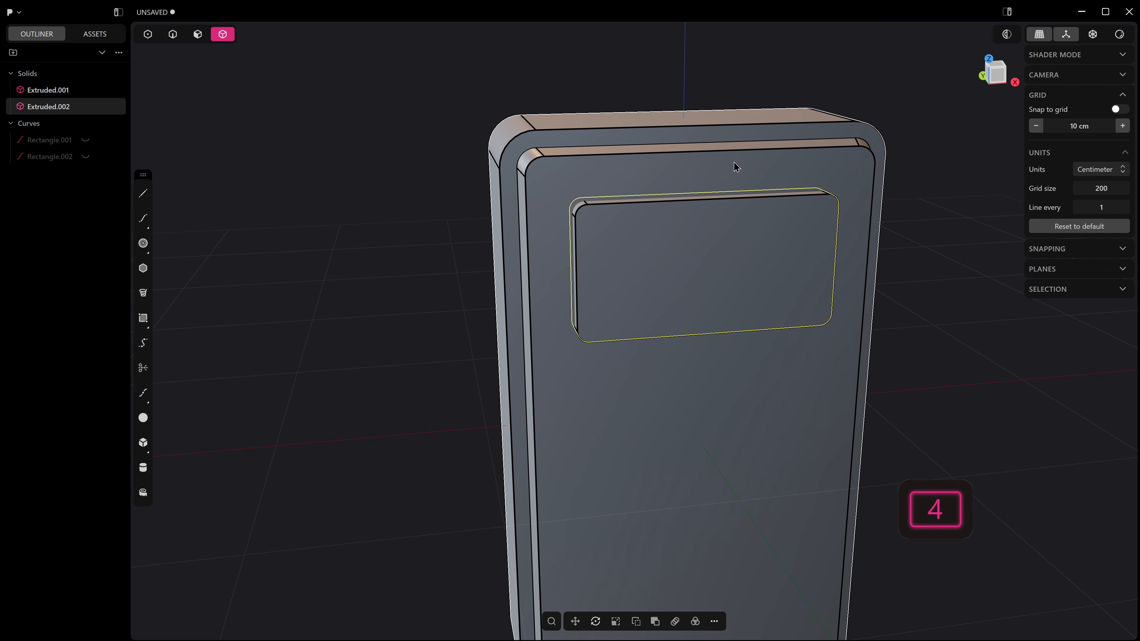
pyautogui.click(738, 138)
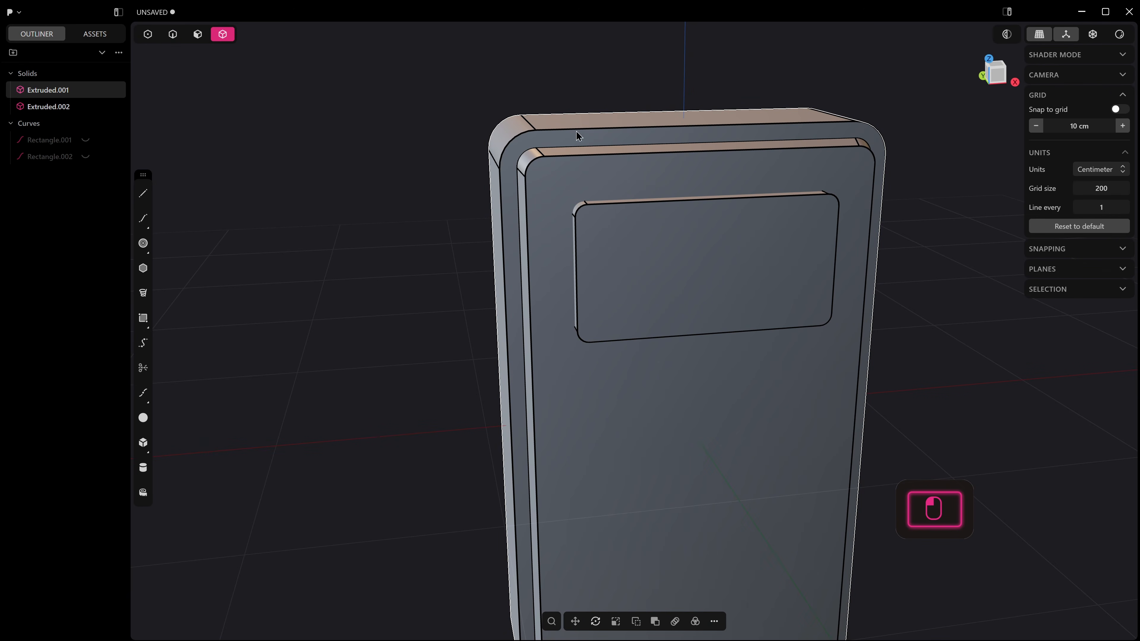
pyautogui.press('q')
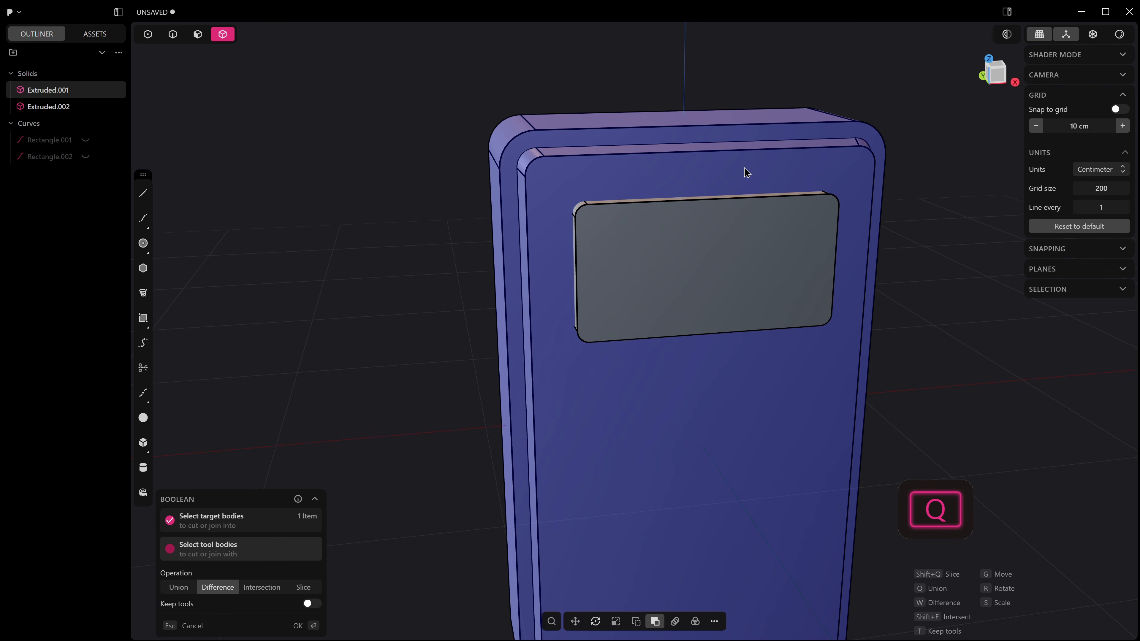
pyautogui.press('Escape')
pyautogui.write('fb')
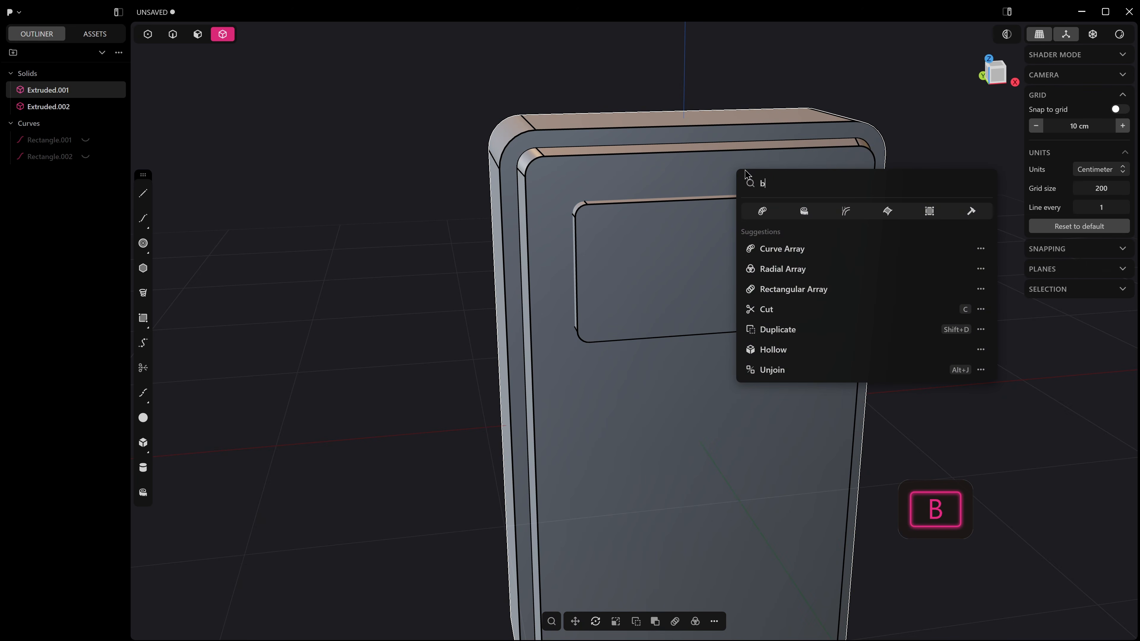
pyautogui.write('ool')
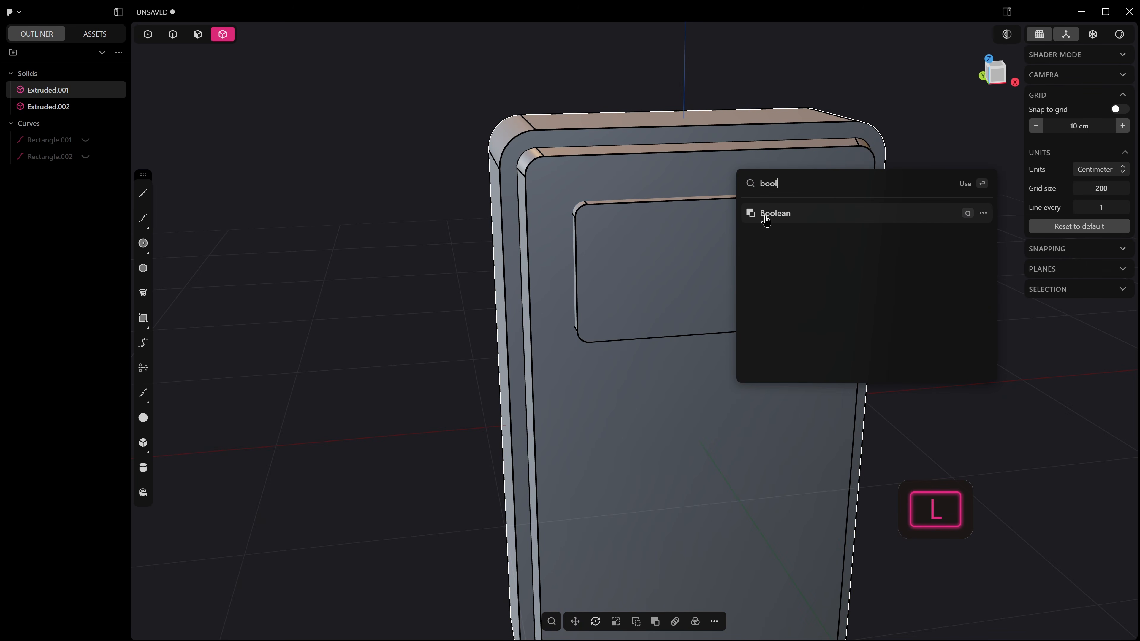
pyautogui.click(769, 213)
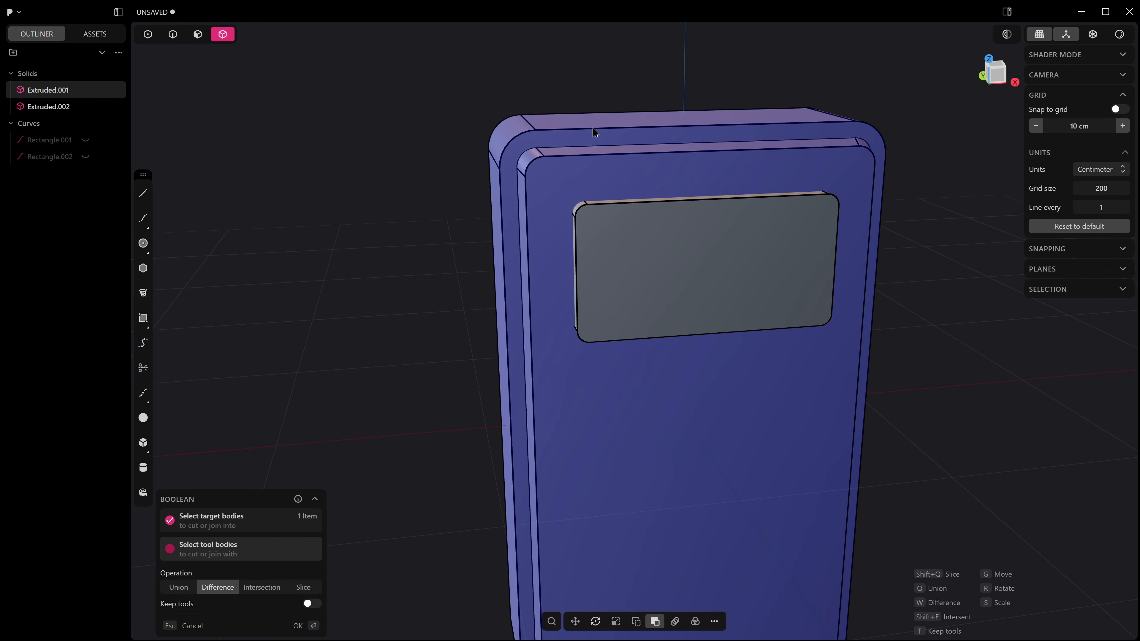
pyautogui.click(662, 254)
pyautogui.moveTo(890, 341); pyautogui.dragTo(760, 330, button='middle')
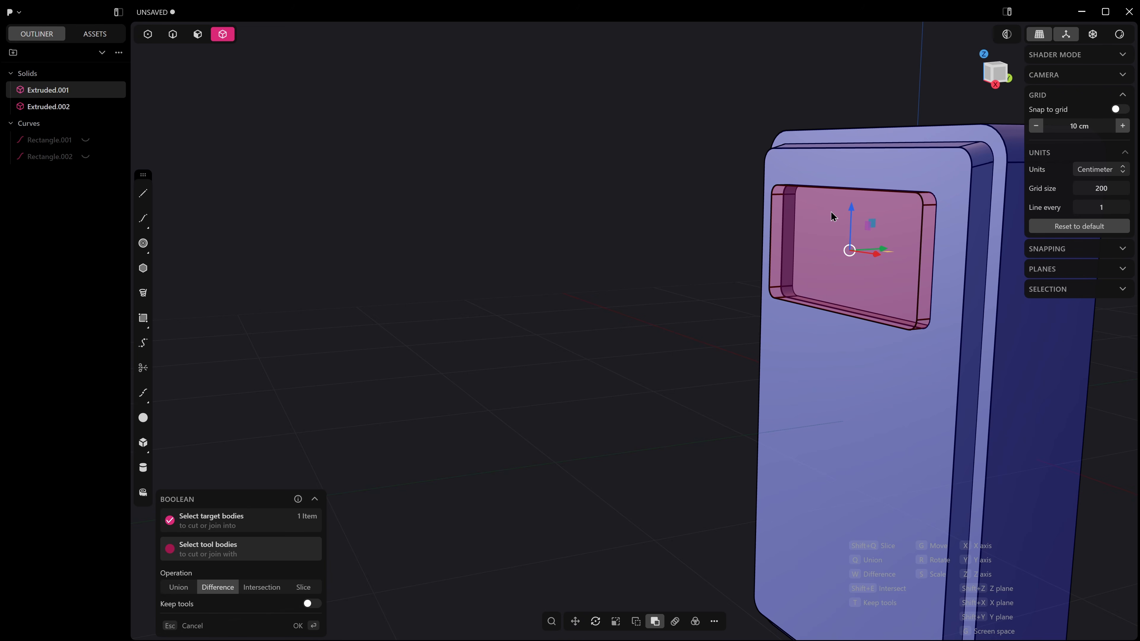
pyautogui.moveTo(981, 146); pyautogui.dragTo(777, 268, button='middle')
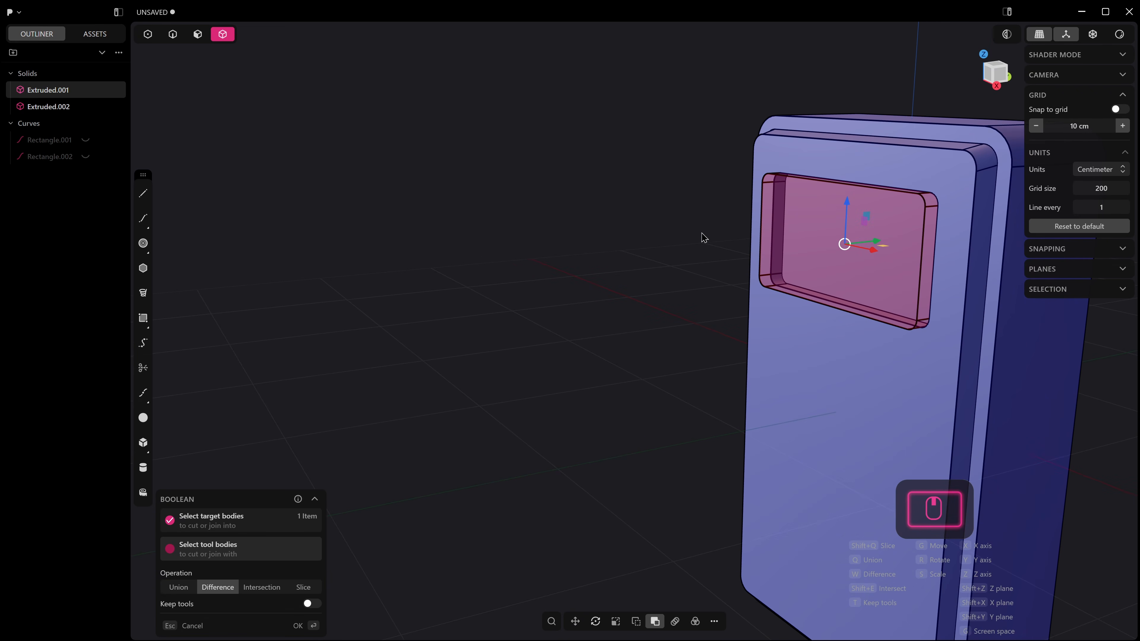
pyautogui.rightClick(679, 229)
pyautogui.moveTo(682, 227)
pyautogui.mouseDown(button='middle')
pyautogui.moveTo(715, 192)
pyautogui.moveTo(829, 216)
pyautogui.moveTo(699, 258)
pyautogui.moveTo(695, 209)
pyautogui.mouseUp(button='middle')
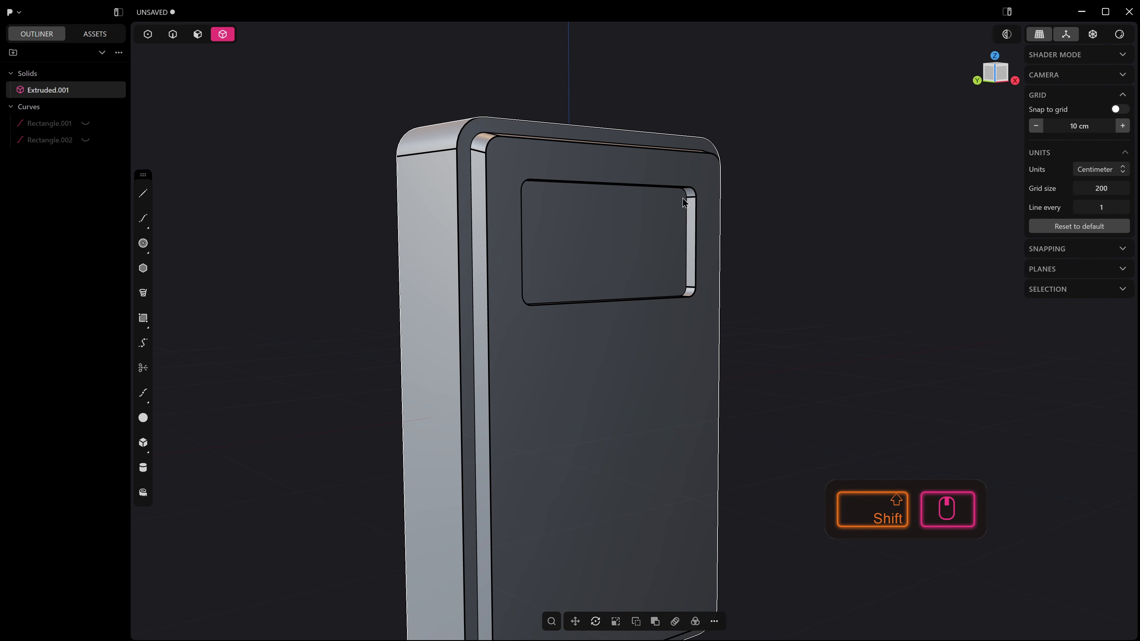
pyautogui.moveTo(558, 277); pyautogui.dragTo(514, 296, button='middle')
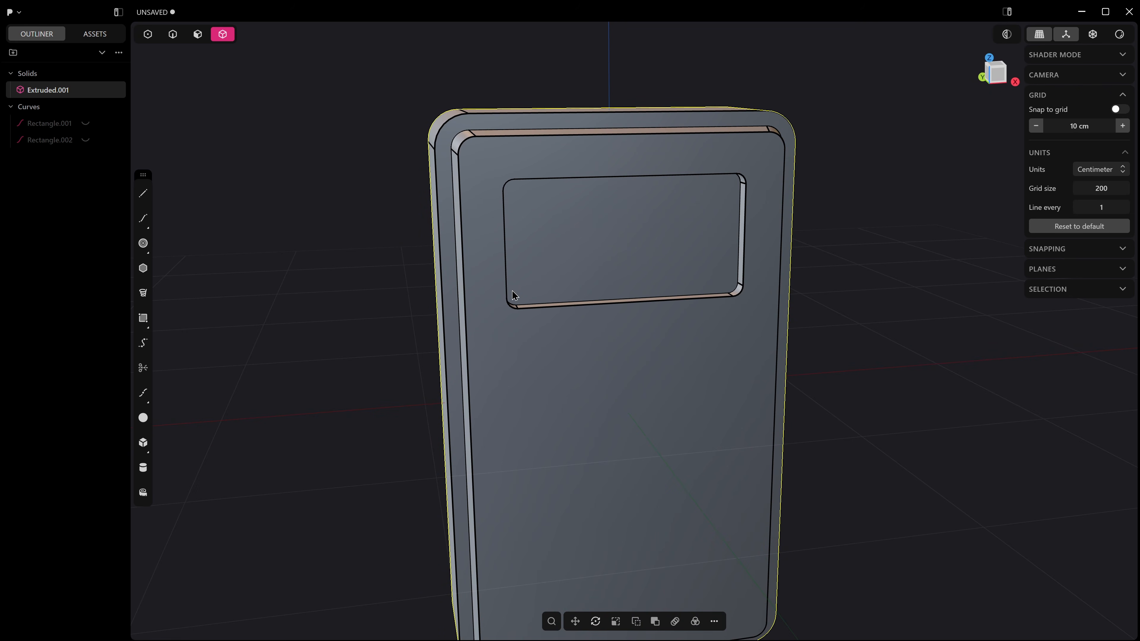
# Step: In the front view, draw a circle about 0.65 cm in diameter centred on the recess's upper-left corner arc
pyautogui.press('KP_1')
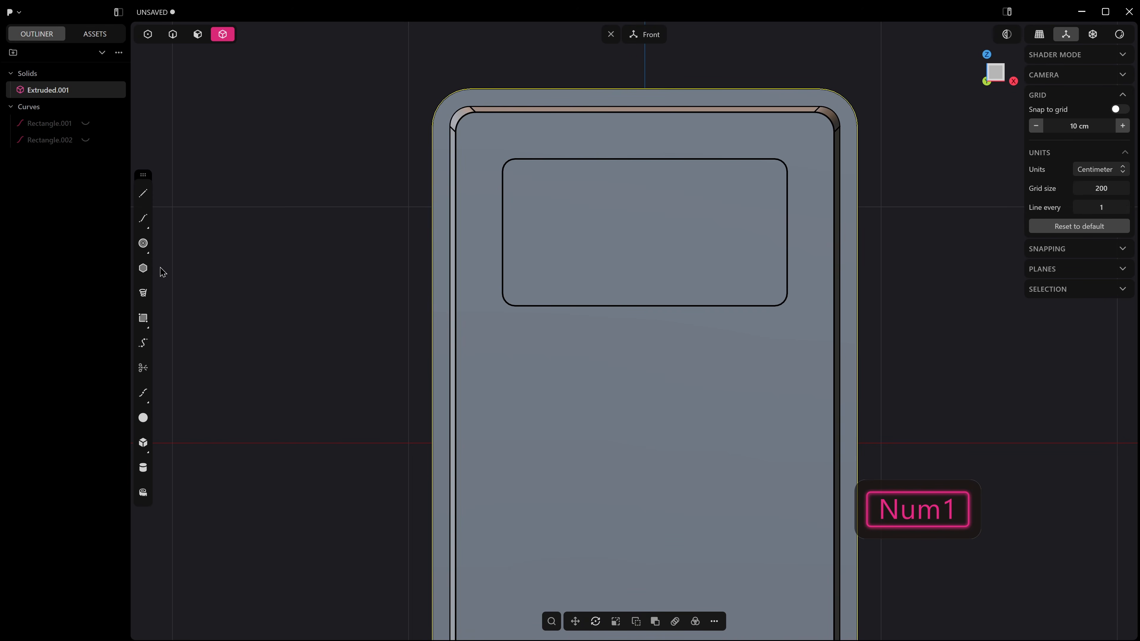
pyautogui.click(143, 244)
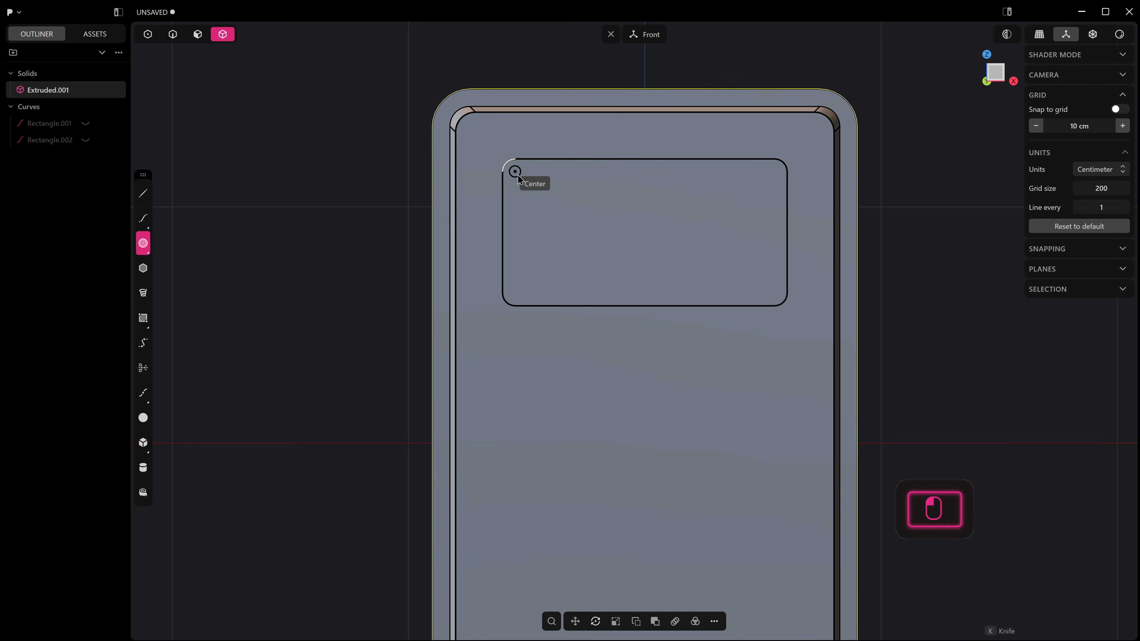
pyautogui.scroll(3, 512, 175)
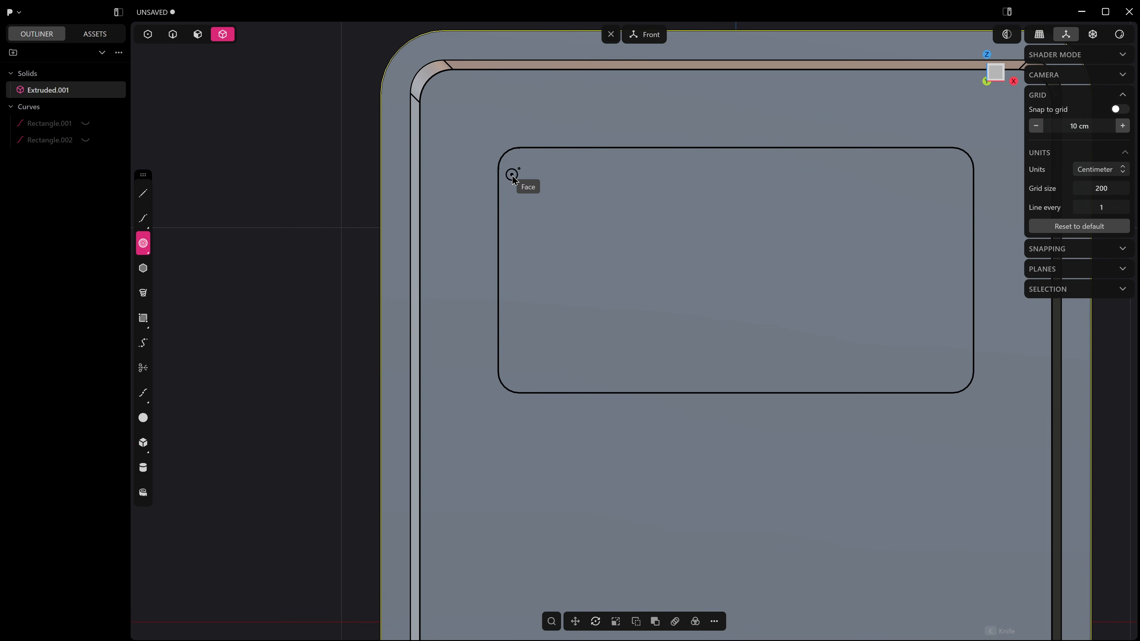
pyautogui.scroll(1, 514, 179)
pyautogui.click(518, 176)
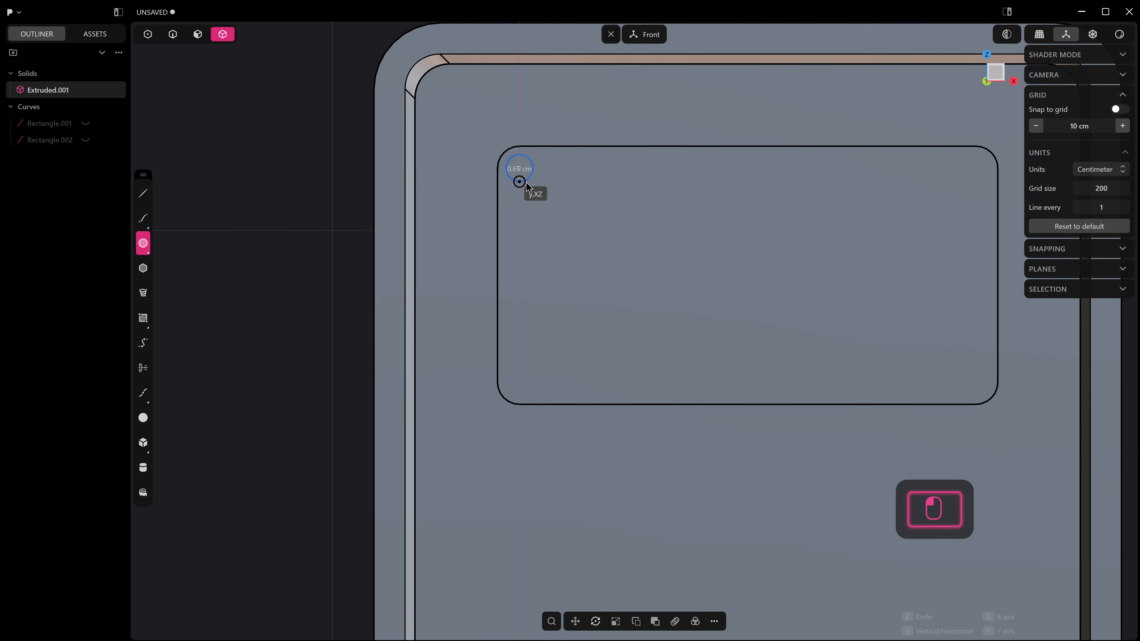
pyautogui.click(527, 181)
pyautogui.moveTo(521, 183); pyautogui.dragTo(425, 199, button='middle')
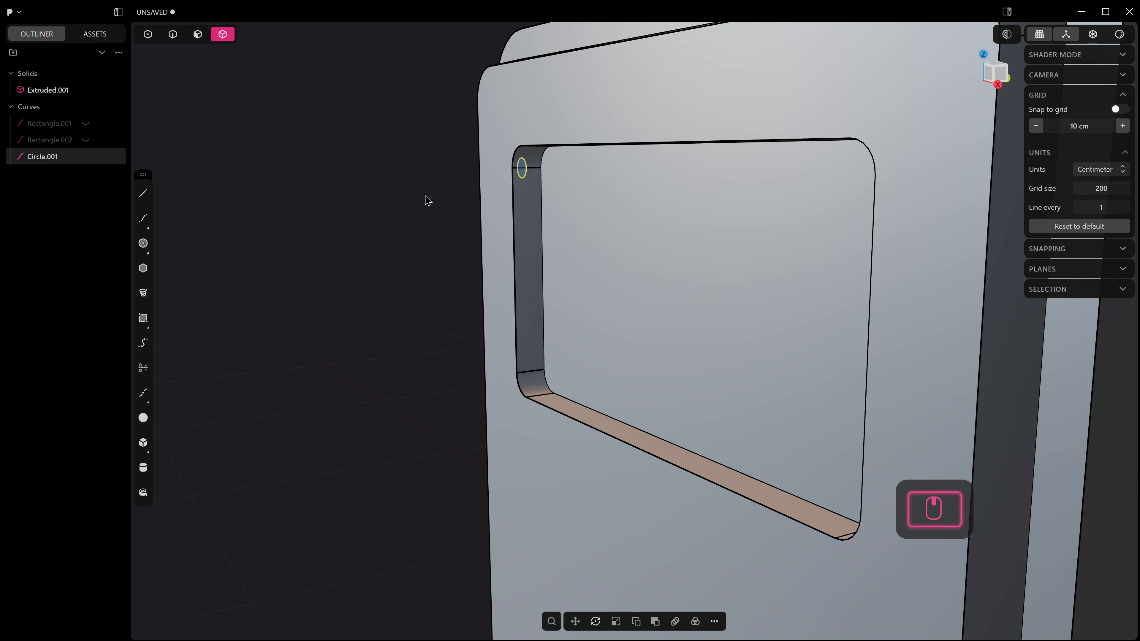
# Step: In face selection mode, extrude the small circle's region inward past the recess floor as a separate cylinder
pyautogui.press('3')
pyautogui.click(524, 171)
pyautogui.moveTo(568, 167); pyautogui.dragTo(639, 169)
pyautogui.click(640, 168)
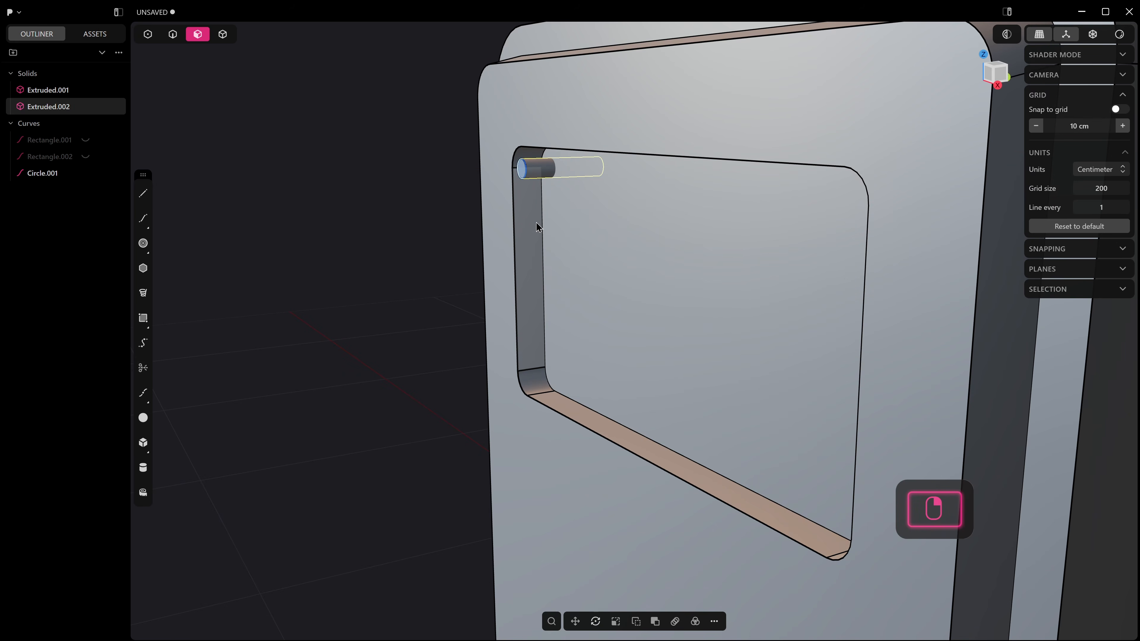
# Step: Return to the front view and hide the circle curve used for the cylinder
pyautogui.press('KP_1')
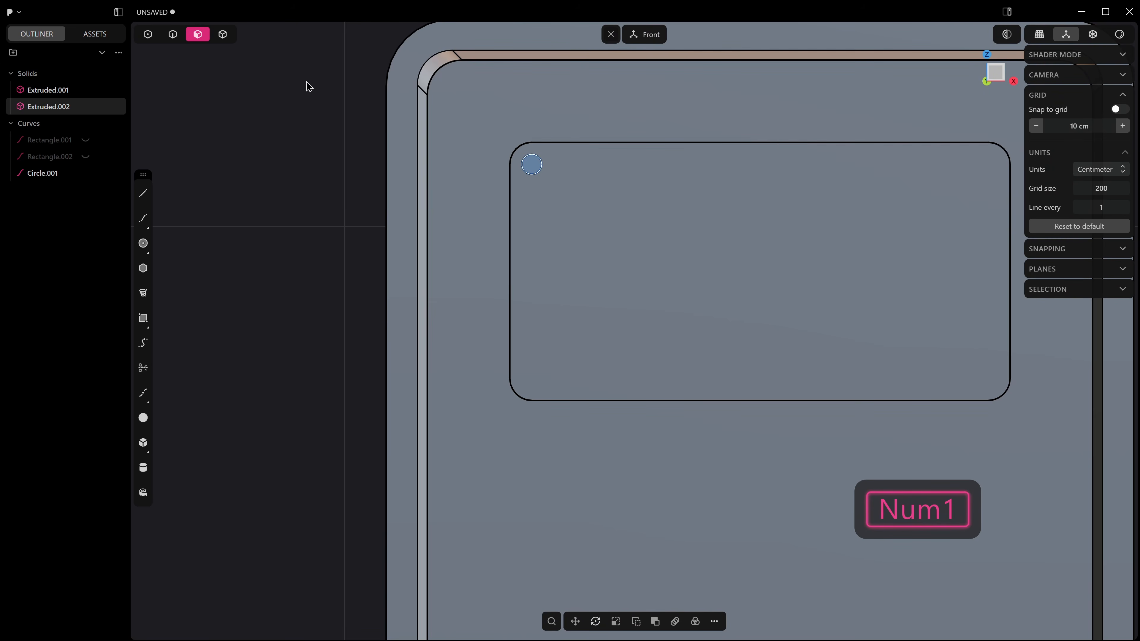
pyautogui.click(46, 128)
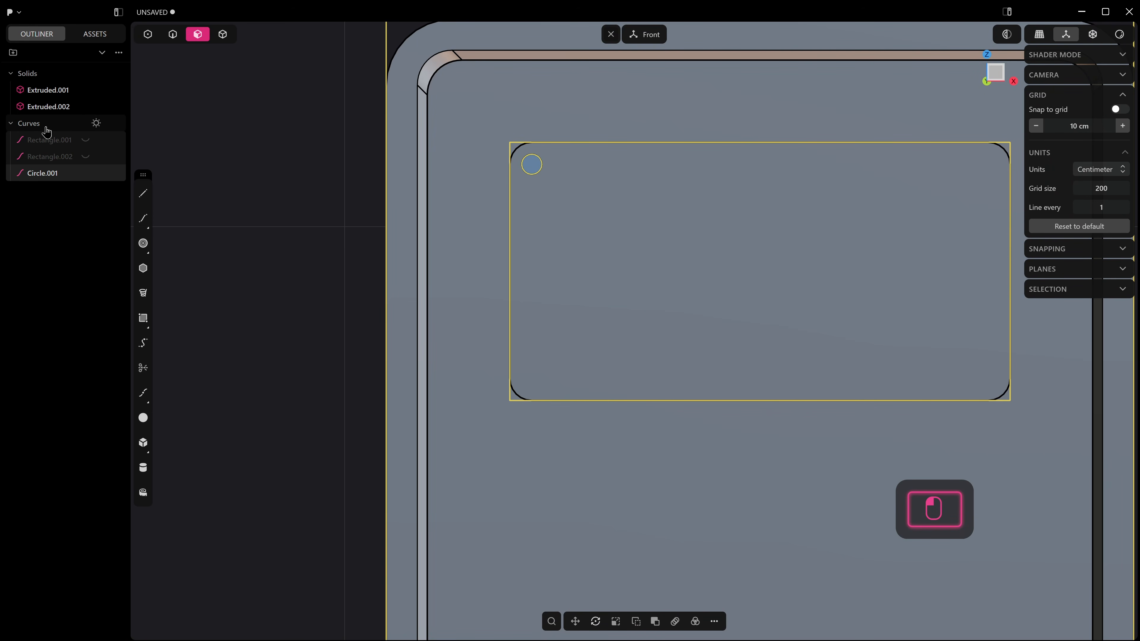
pyautogui.press('h')
# Step: Try a rectangular array of the small cylinder solid, placing the first direction's endpoint at the recess's upper-right corner arc centre
pyautogui.click(223, 35)
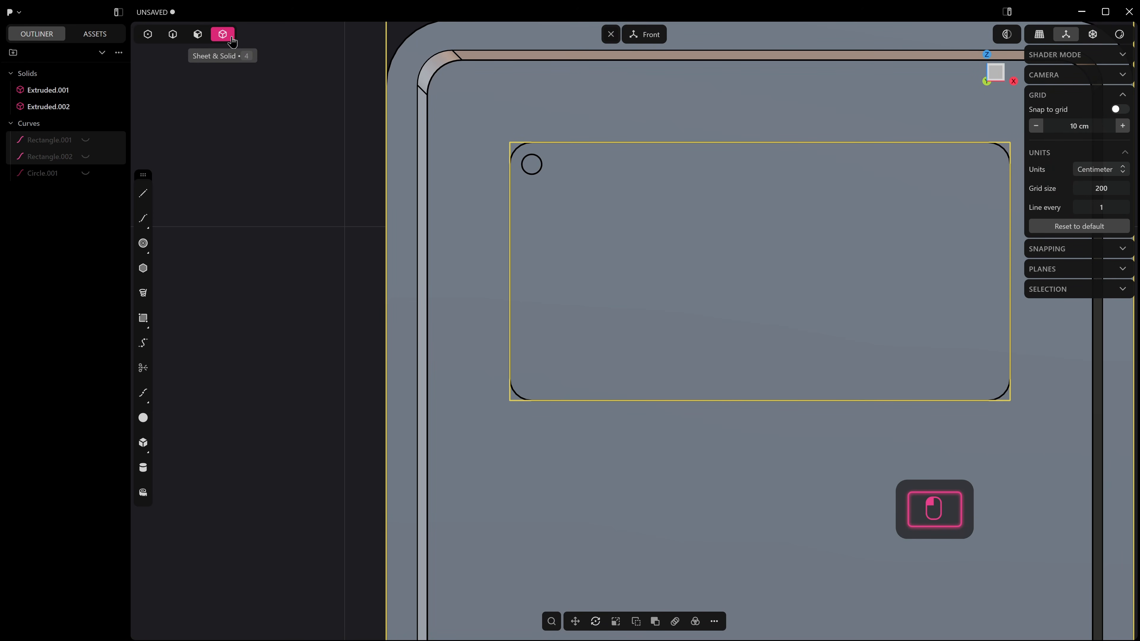
pyautogui.click(529, 163)
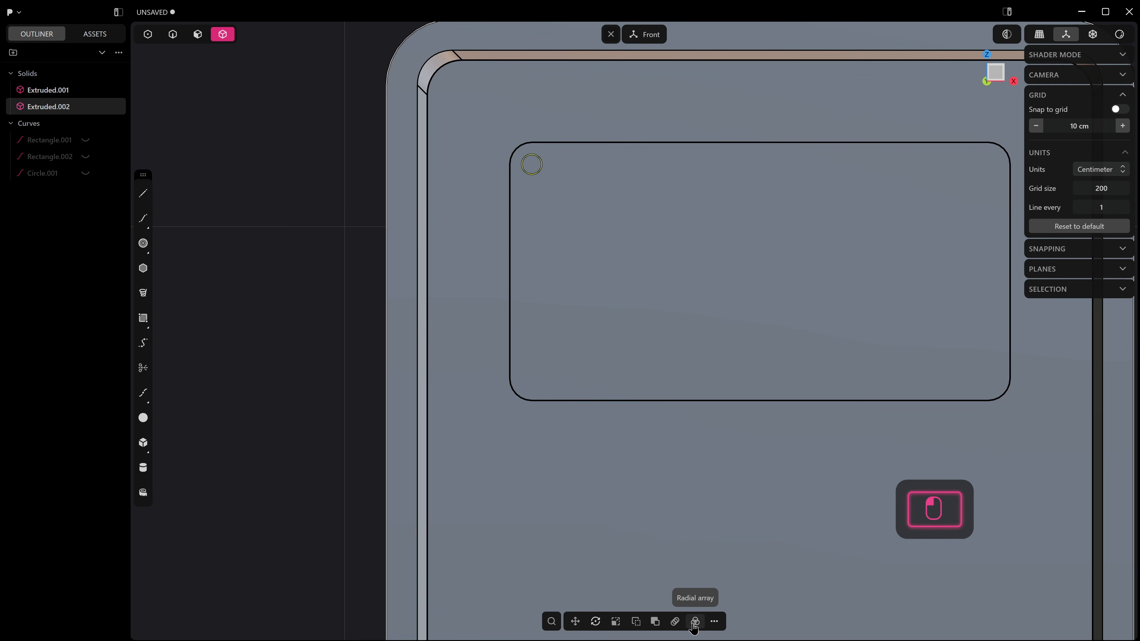
pyautogui.click(680, 625)
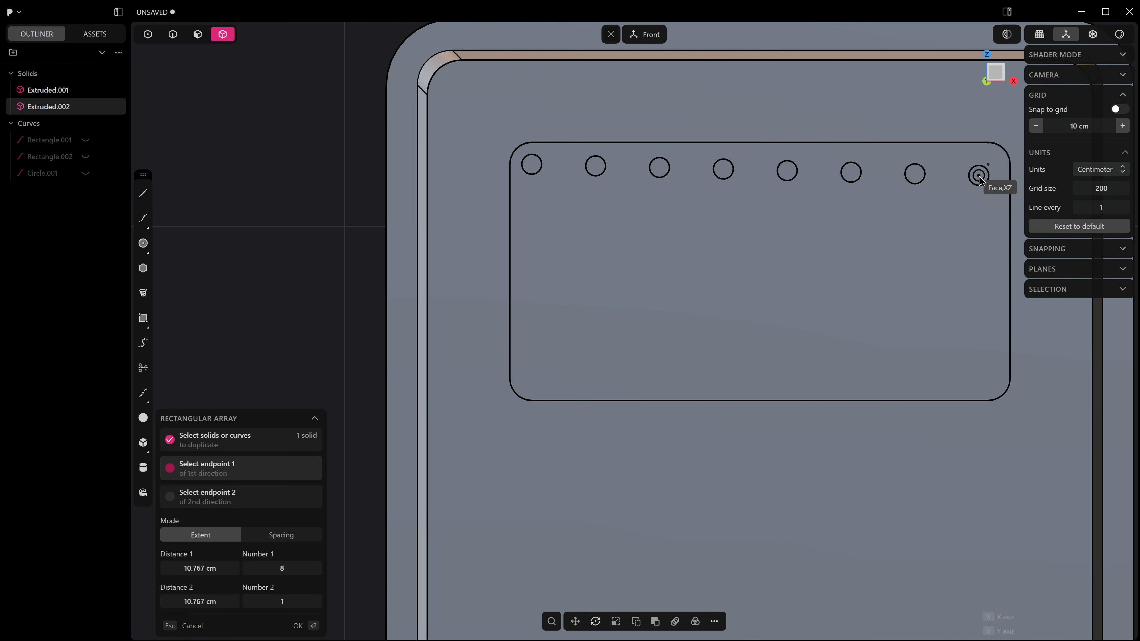
pyautogui.click(988, 165)
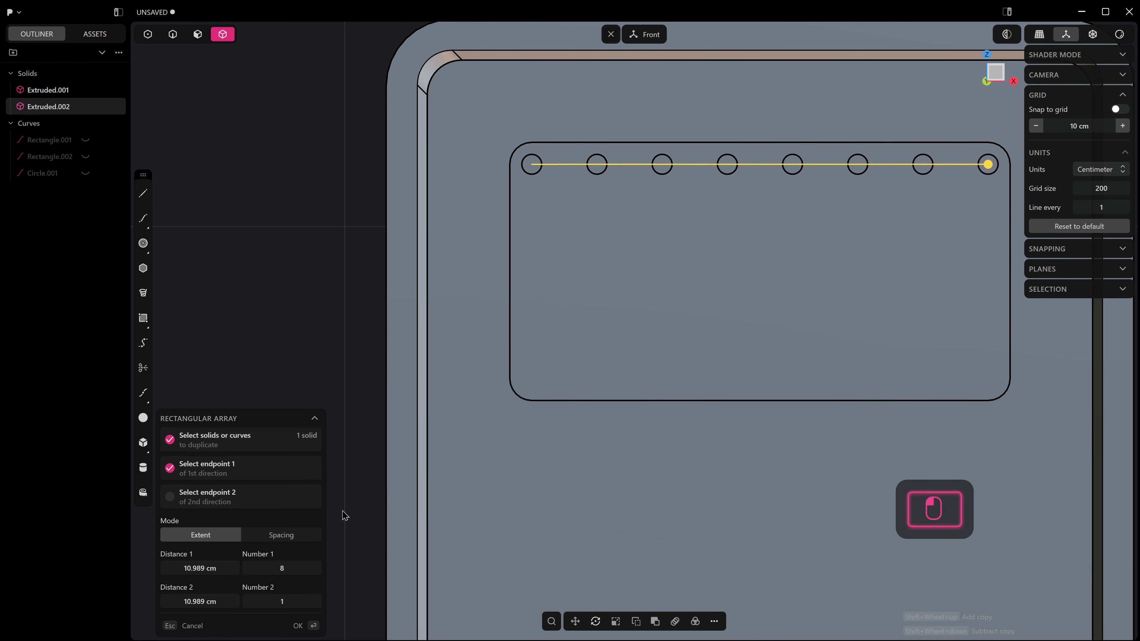
# Step: Extend the trial array's second direction down to the recess's lower-left corner arc centre, with 11 copies across and 5 down
pyautogui.moveTo(283, 604); pyautogui.dragTo(284, 604)
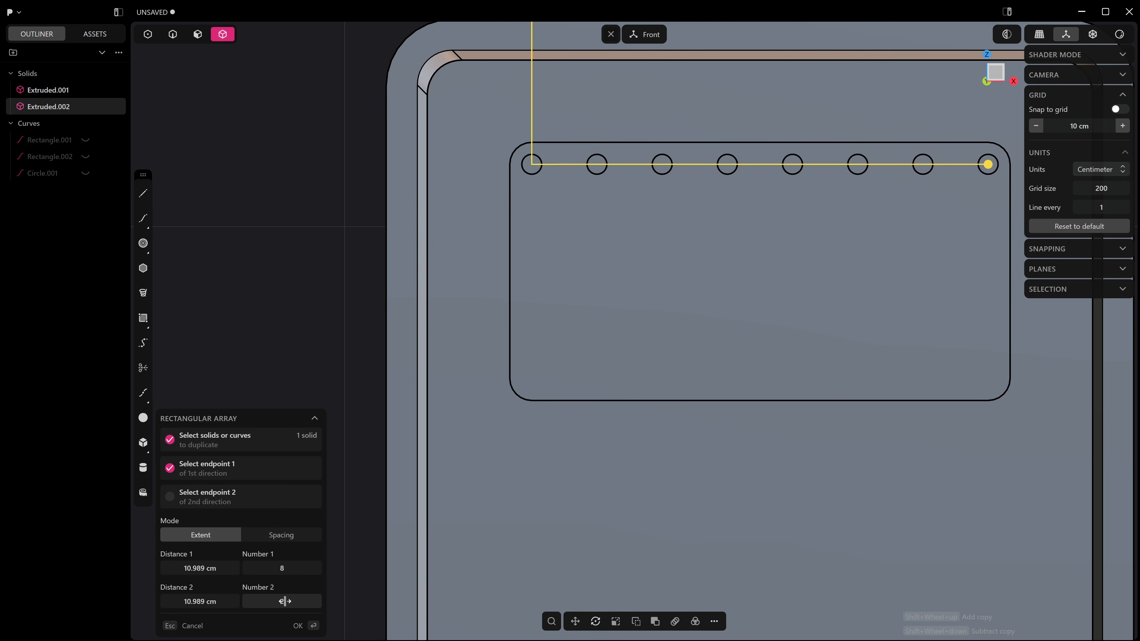
pyautogui.scroll(-5, 872, 222)
pyautogui.keyDown('shift'); pyautogui.moveTo(844, 262); pyautogui.dragTo(729, 296, button='middle'); pyautogui.keyUp('shift')
pyautogui.scroll(3, 634, 204)
pyautogui.moveTo(637, 94); pyautogui.dragTo(634, 340)
pyautogui.scroll(4, 636, 347)
pyautogui.moveTo(291, 604); pyautogui.dragTo(598, 424)
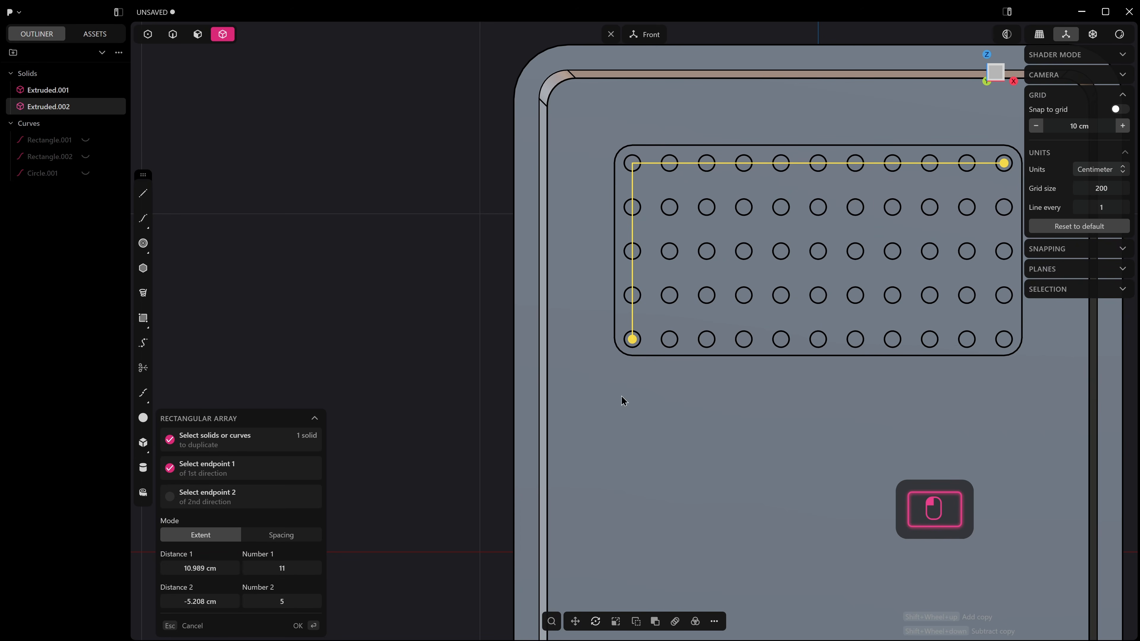
# Step: Inspect the arrayed cylinders in the recess up close from an angle, and cancel the rectangular array
pyautogui.moveTo(599, 424); pyautogui.dragTo(627, 343, button='middle')
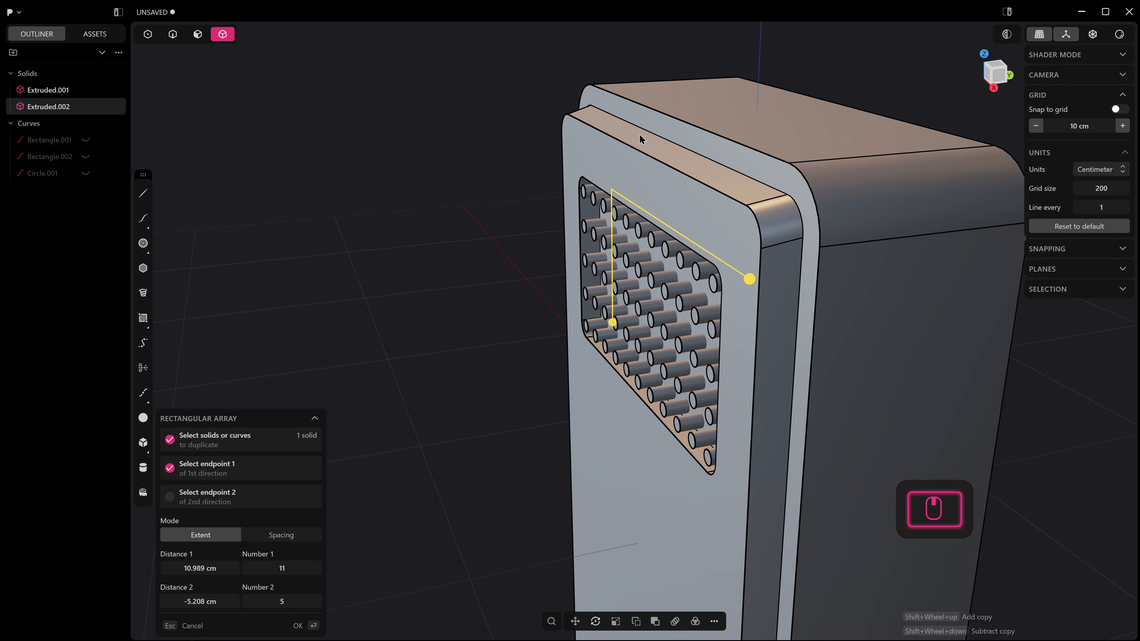
pyautogui.moveTo(516, 138); pyautogui.dragTo(541, 203, button='middle')
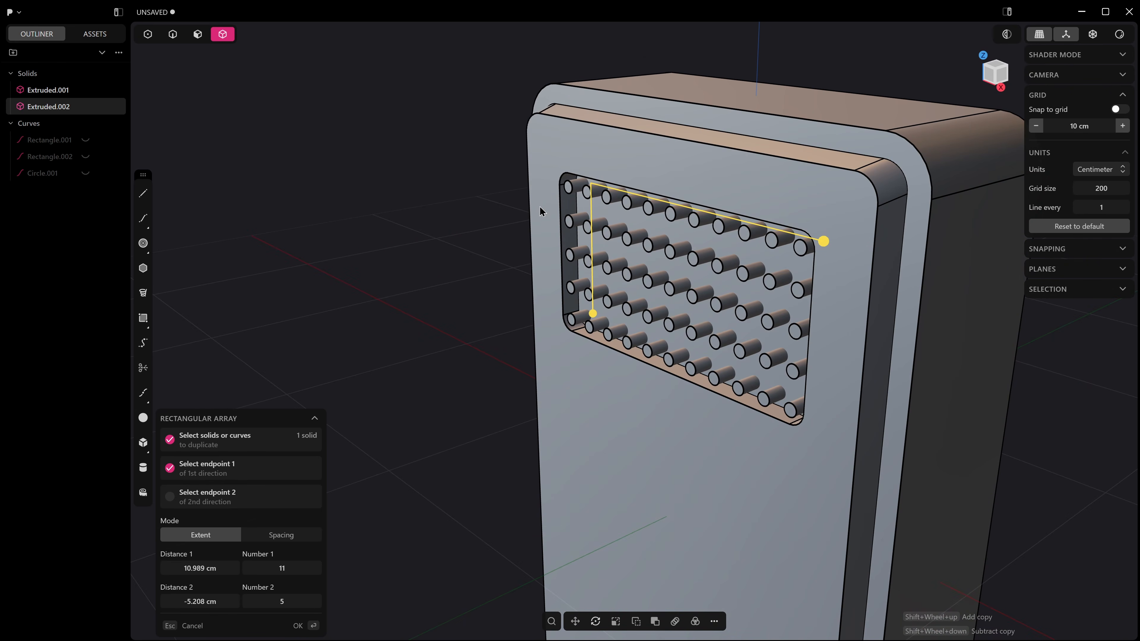
pyautogui.scroll(3, 540, 205)
pyautogui.scroll(5, 562, 220)
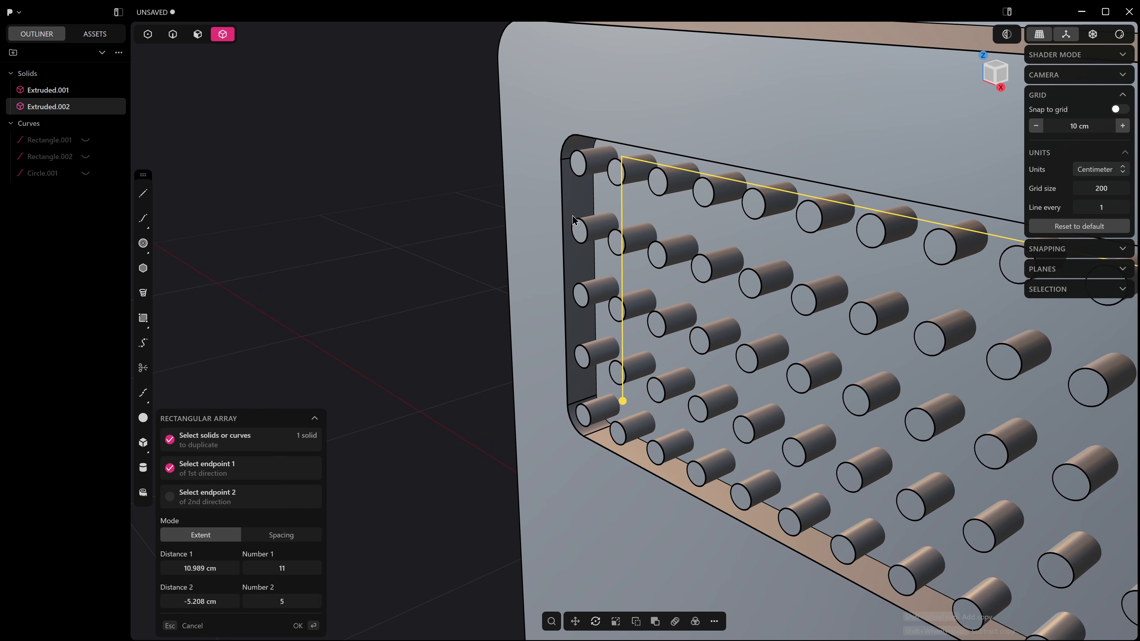
pyautogui.scroll(-5, 643, 207)
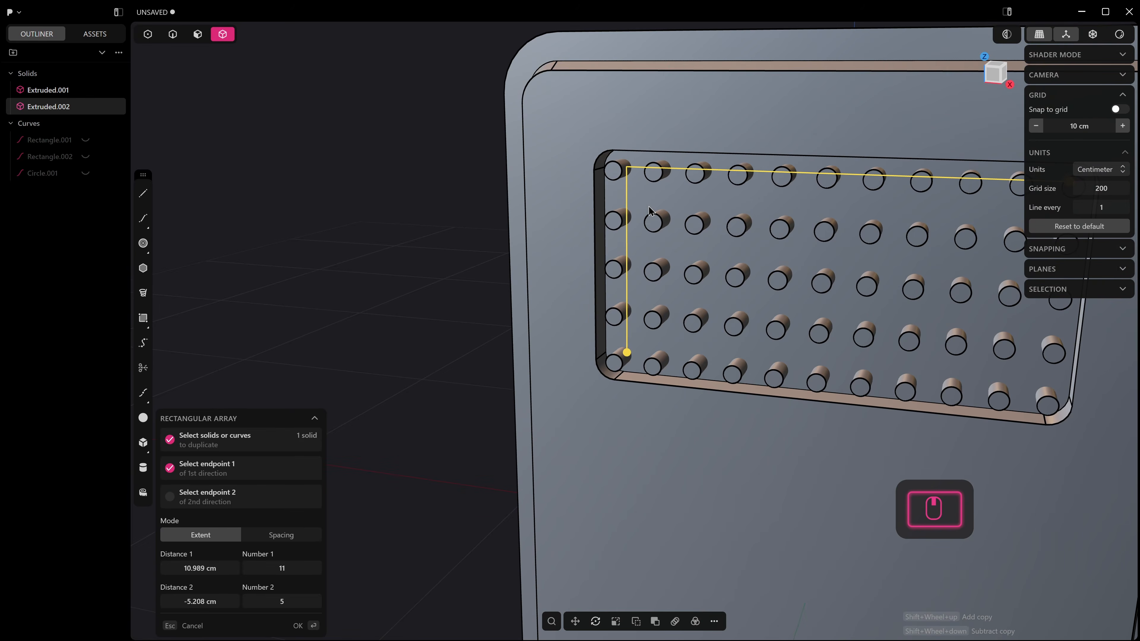
pyautogui.moveTo(673, 210); pyautogui.dragTo(639, 220, button='middle')
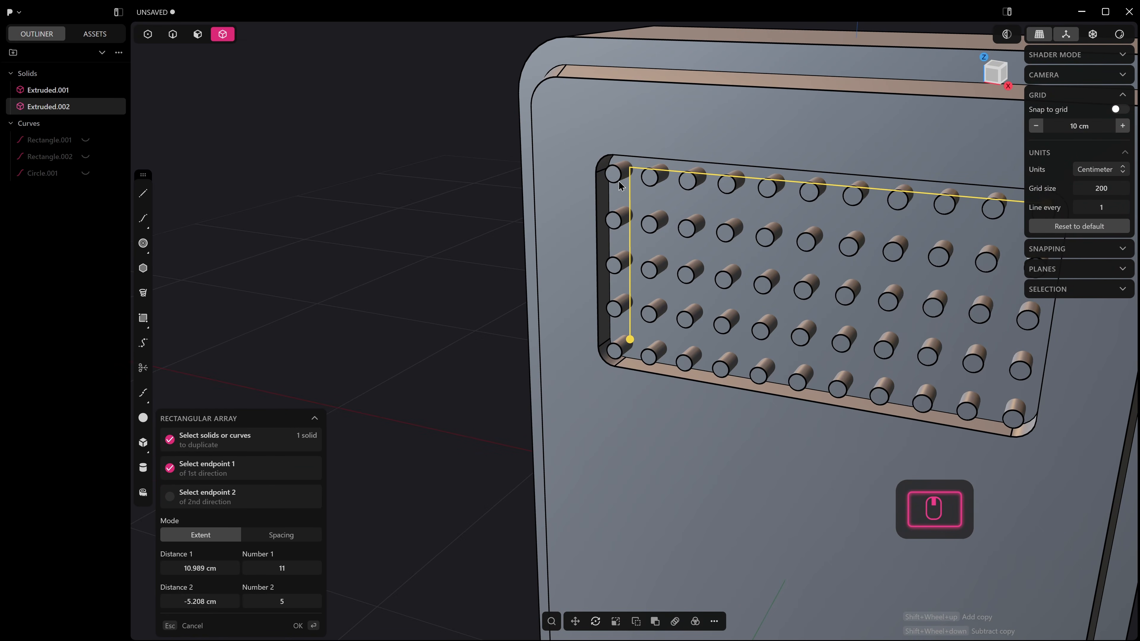
pyautogui.press('Escape')
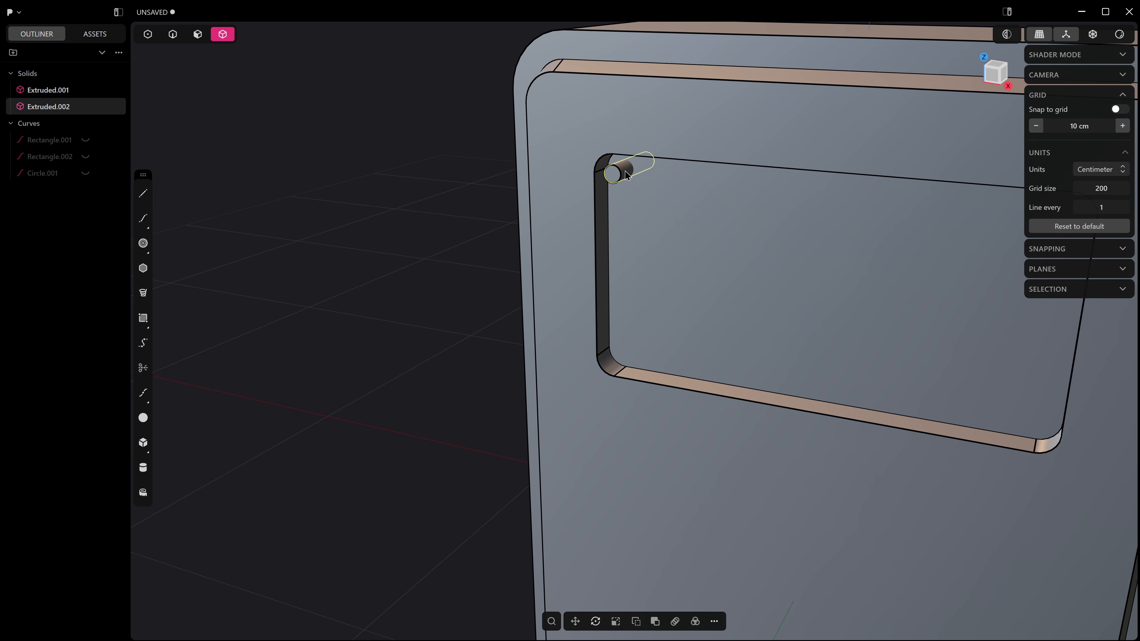
# Step: In face selection mode, push the small cylinder's side face inward to make the cylinder thinner
pyautogui.press('3')
pyautogui.moveTo(627, 175); pyautogui.dragTo(655, 143)
pyautogui.rightClick(647, 242)
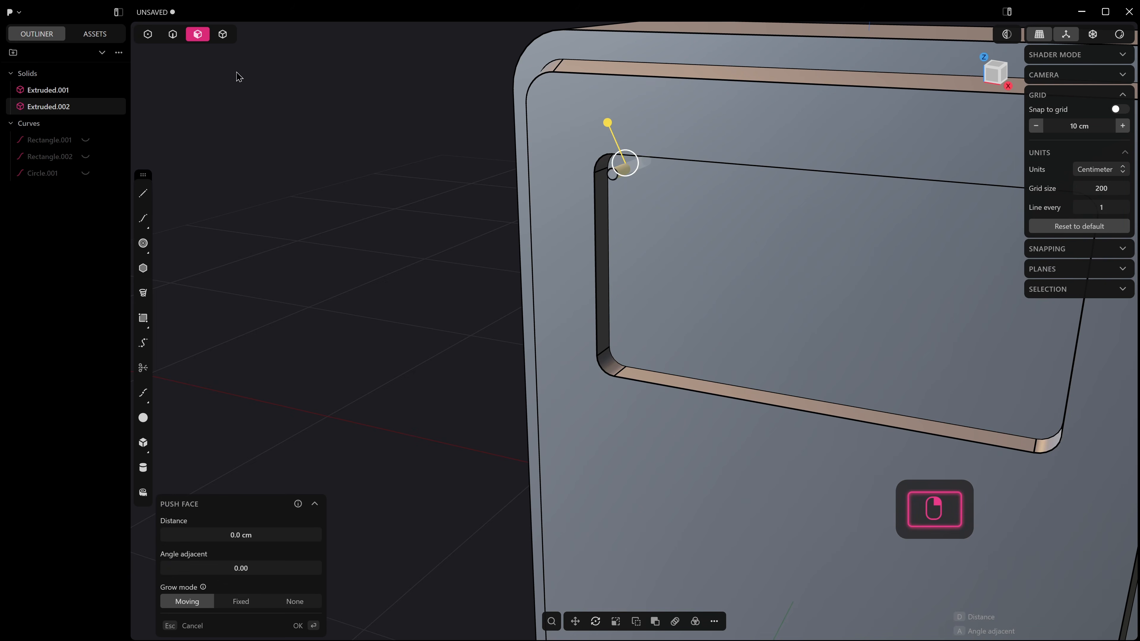
# Step: Switch to solid selection, show the model from the front and select the small cylinder in the recess's upper-left corner
pyautogui.click(223, 34)
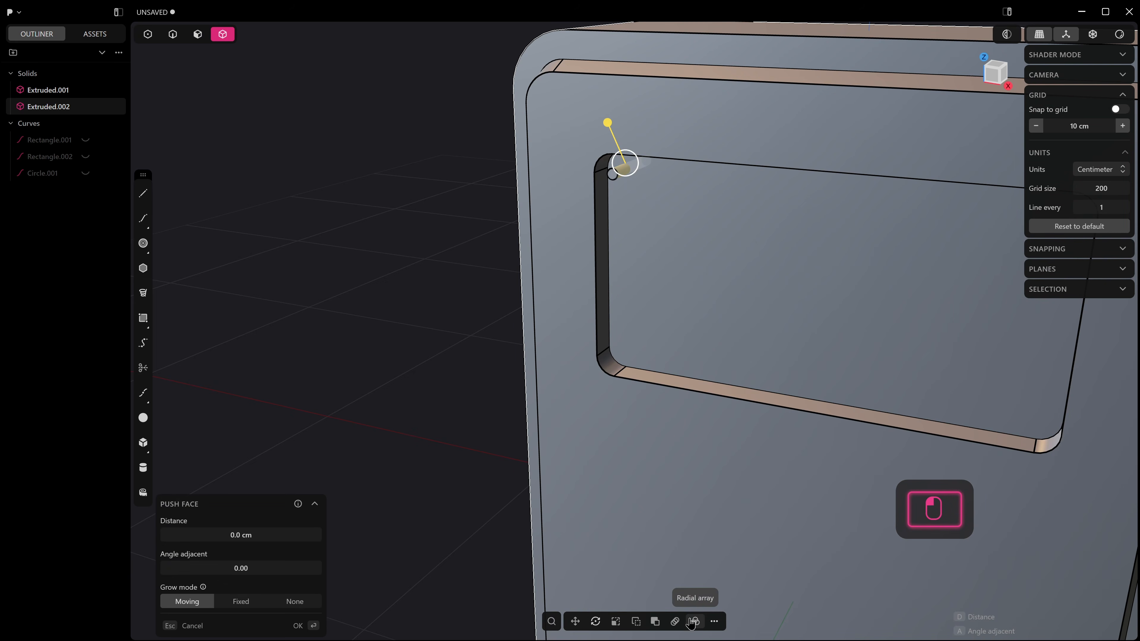
pyautogui.click(675, 621)
pyautogui.moveTo(692, 337); pyautogui.dragTo(705, 345, button='middle')
pyautogui.press('KP_1')
pyautogui.keyDown('shift'); pyautogui.moveTo(797, 204); pyautogui.dragTo(684, 199, button='middle'); pyautogui.keyUp('shift')
pyautogui.press('Escape')
pyautogui.click(675, 621)
pyautogui.press('Escape')
pyautogui.click(346, 175)
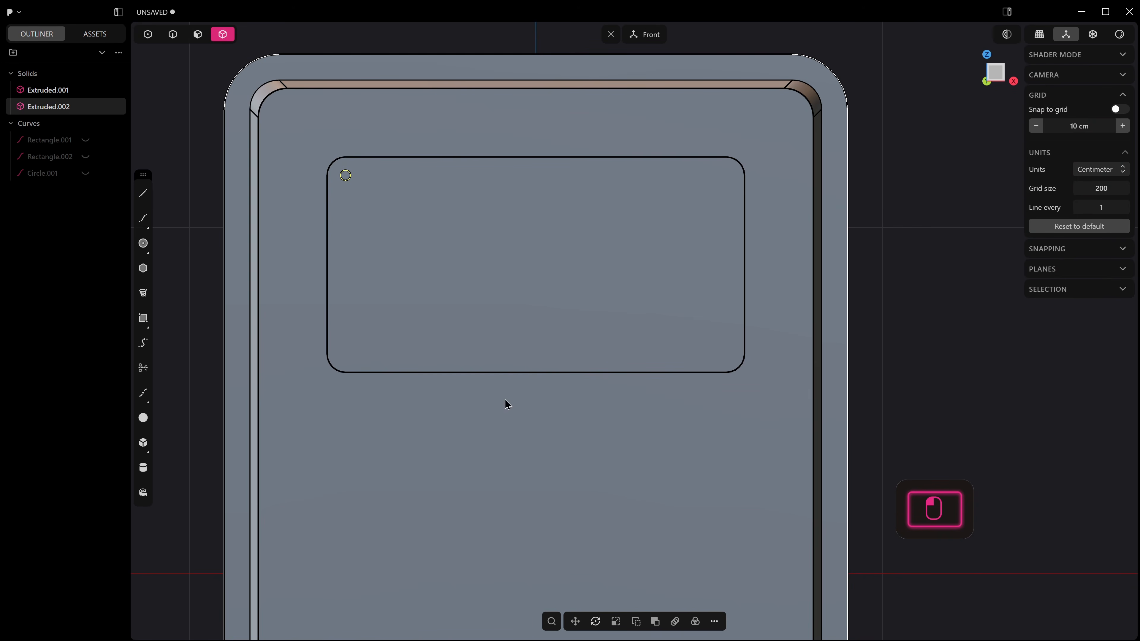
# Step: Start a rectangular array of the cylinder, ending the first direction at the recess's upper-right corner centre, with 2 copies in the second direction
pyautogui.click(675, 621)
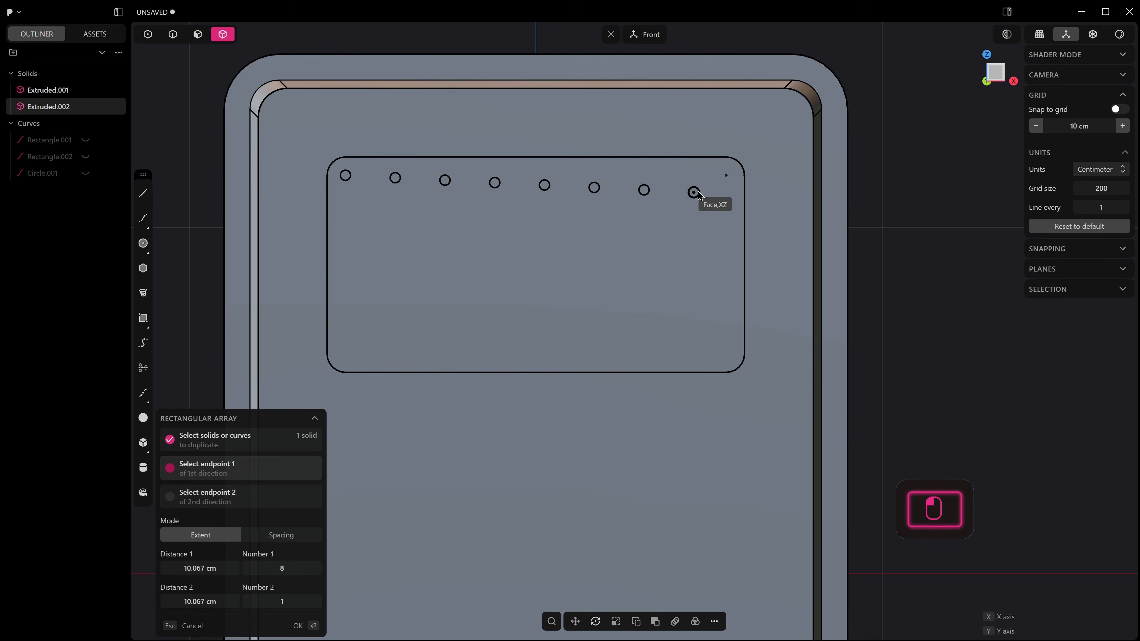
pyautogui.click(726, 175)
pyautogui.click(287, 602)
pyautogui.write('2')
pyautogui.press('Return')
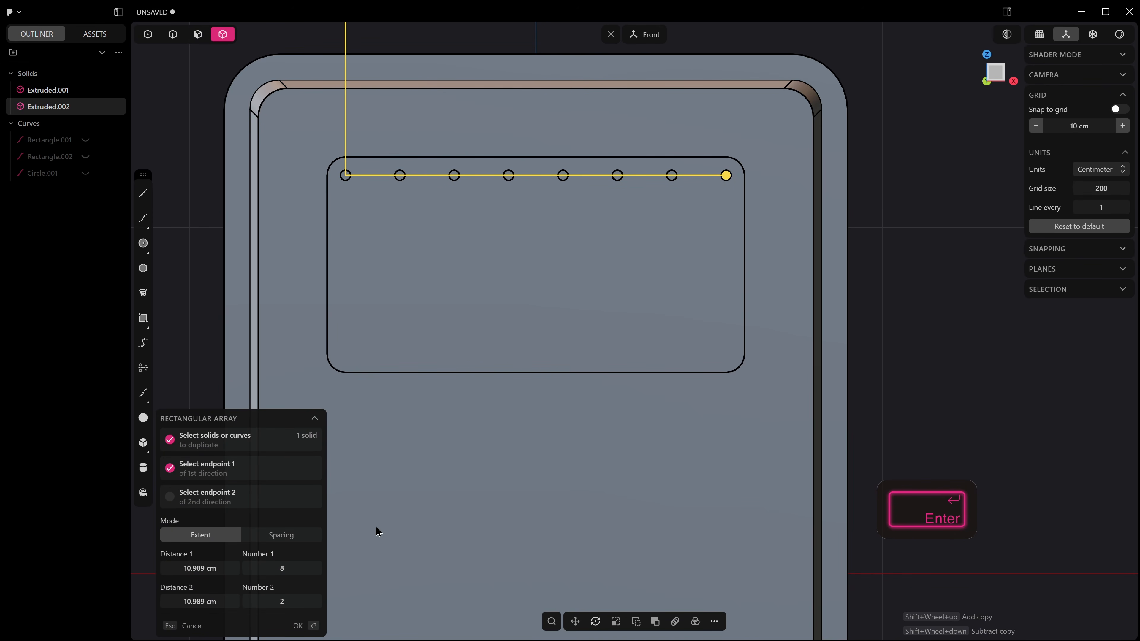
# Step: Place the array's second row near the recess's lower edge, at a second distance of about -4.977 cm
pyautogui.scroll(-6, 390, 283)
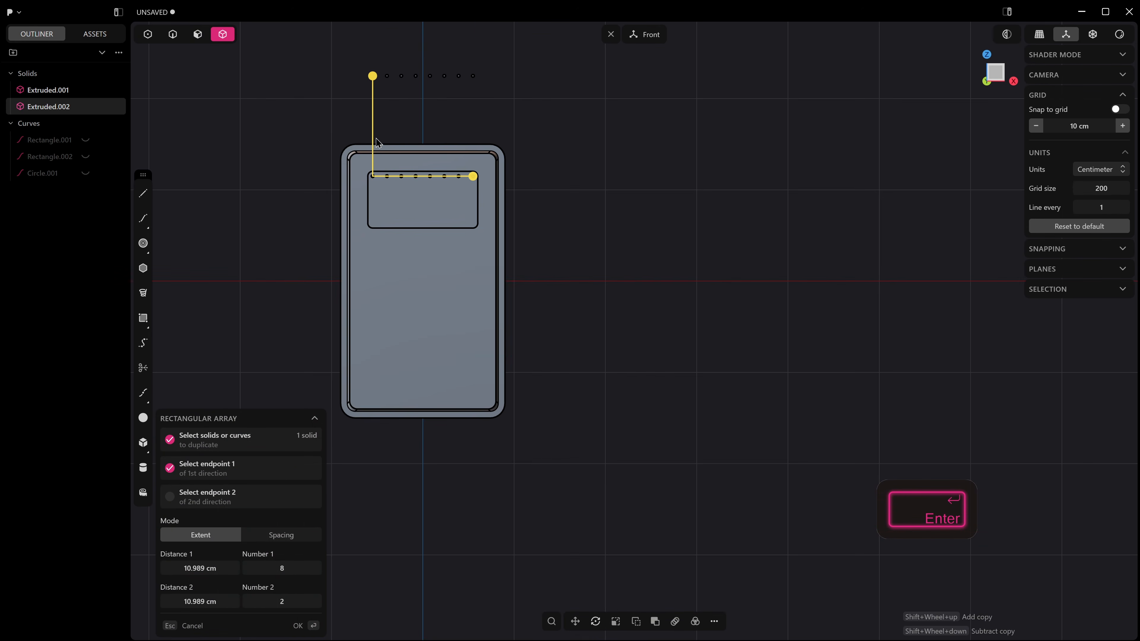
pyautogui.moveTo(372, 81); pyautogui.dragTo(375, 224)
pyautogui.scroll(5, 374, 222)
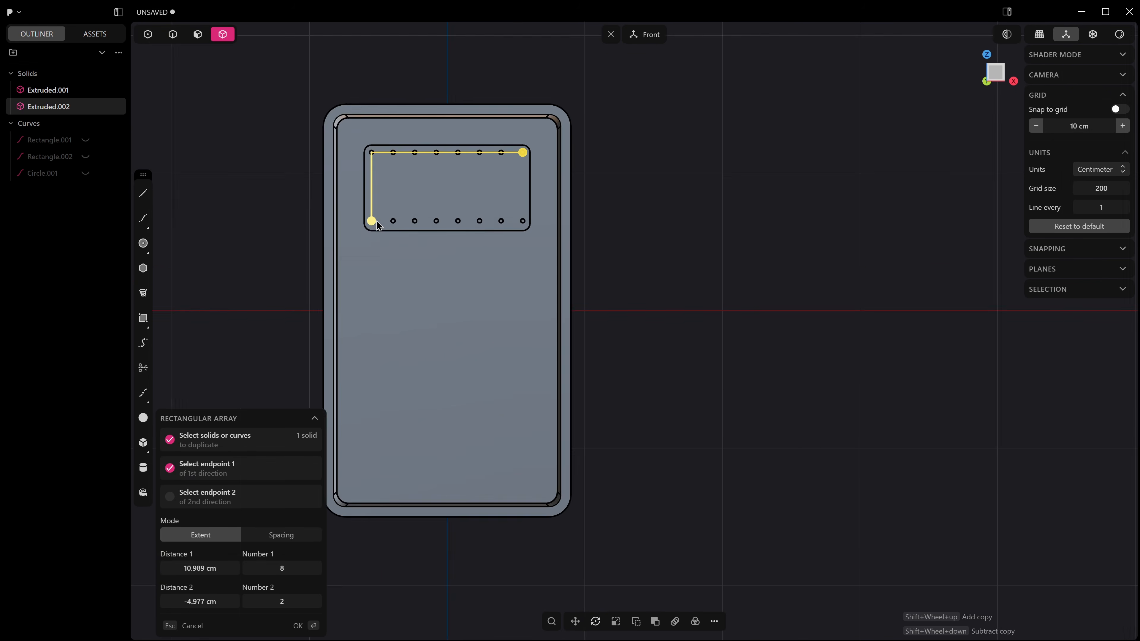
pyautogui.scroll(3, 376, 261)
# Step: Set the array to 12 copies in the first direction and 9 in the second, and apply it
pyautogui.scroll(3, 283, 567)
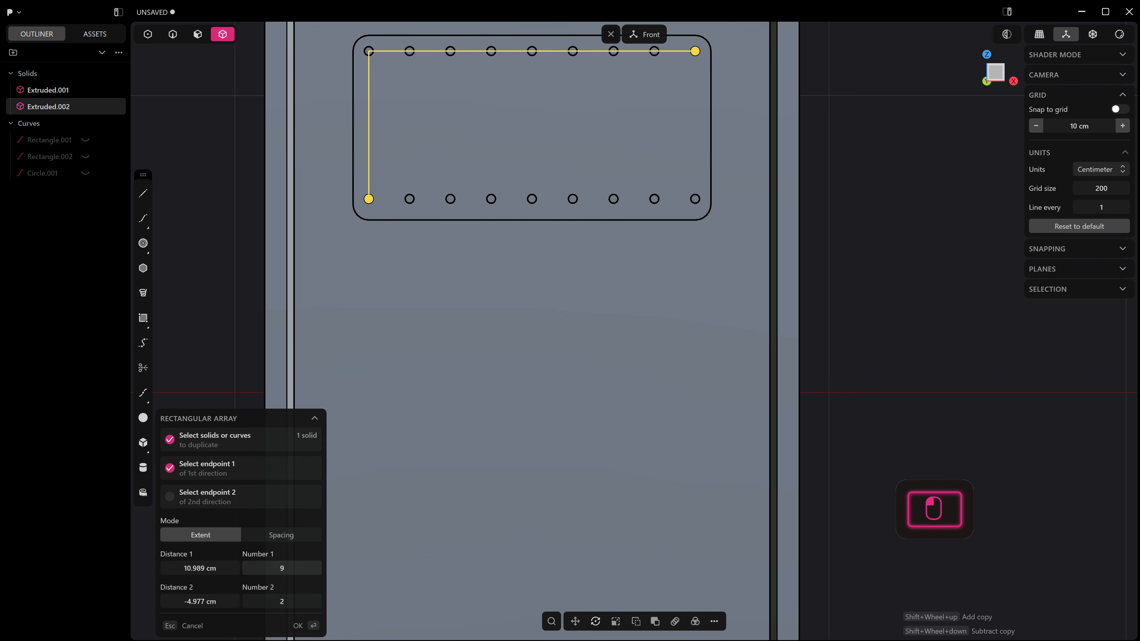
pyautogui.scroll(1, 287, 572)
pyautogui.scroll(8, 287, 600)
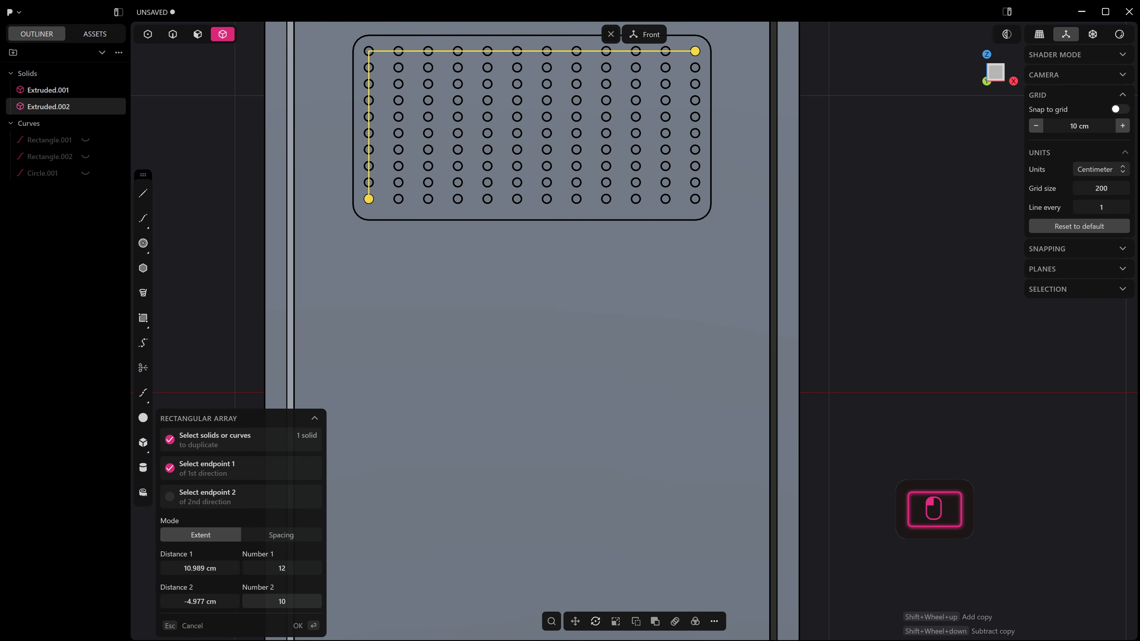
pyautogui.scroll(-1, 281, 601)
pyautogui.moveTo(623, 368); pyautogui.dragTo(578, 348, button='middle')
pyautogui.rightClick(599, 359)
pyautogui.scroll(-3, 600, 359)
pyautogui.moveTo(690, 226); pyautogui.dragTo(696, 213, button='middle')
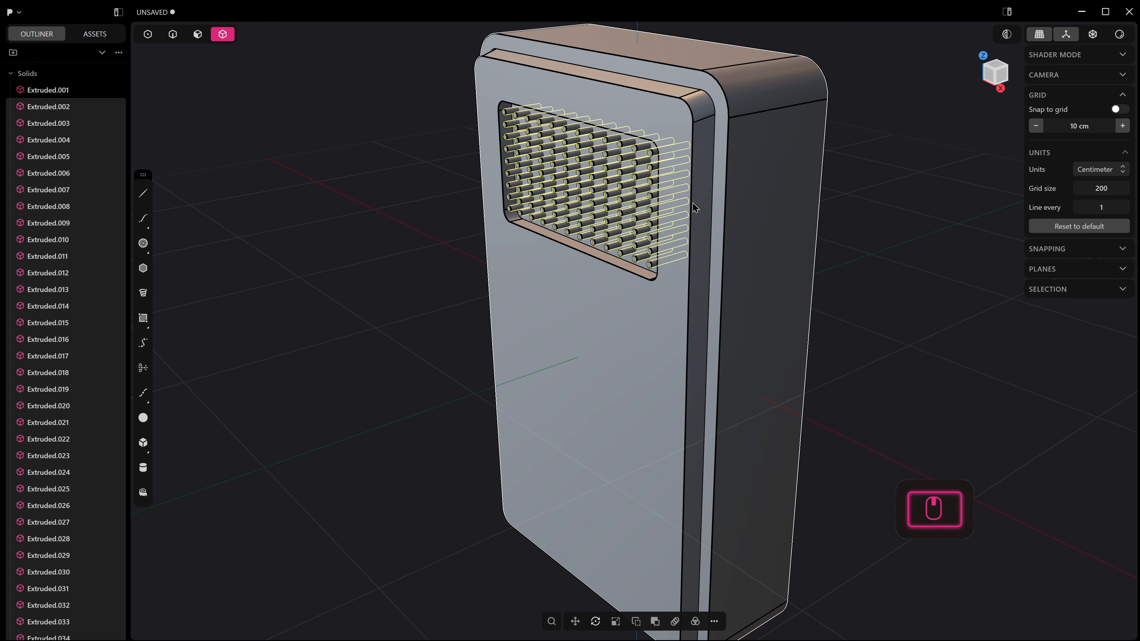
# Step: Cut all the arrayed cylinders out of the main body with a Boolean difference
pyautogui.click(706, 102)
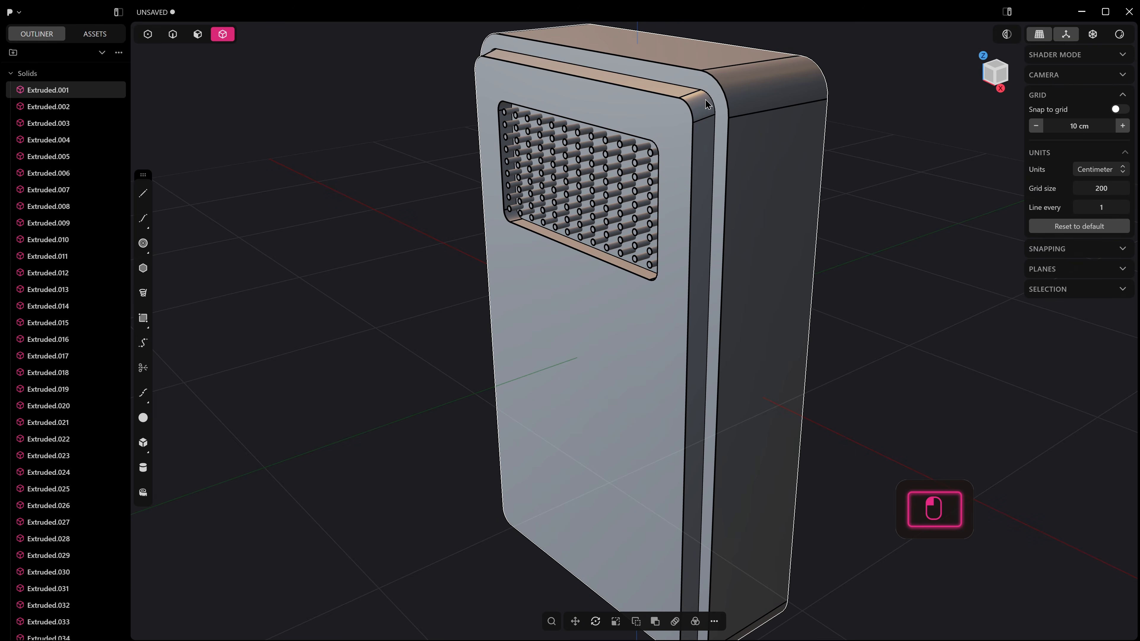
pyautogui.scroll(-2, 645, 172)
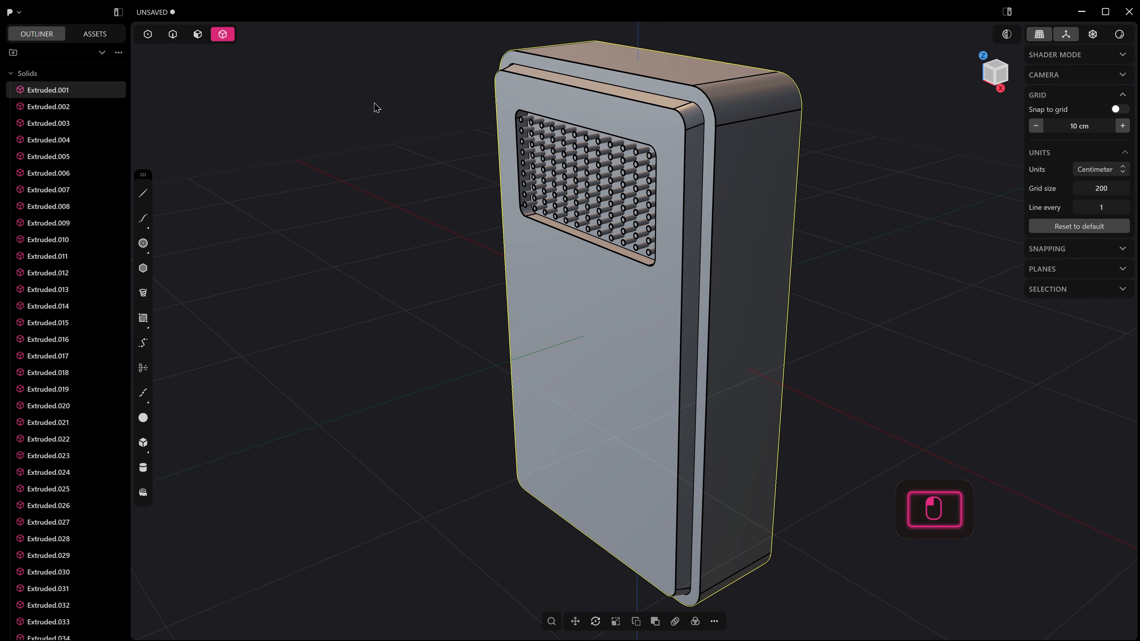
pyautogui.press('q')
pyautogui.moveTo(478, 67); pyautogui.dragTo(712, 309)
pyautogui.moveTo(649, 289); pyautogui.dragTo(675, 268, button='middle')
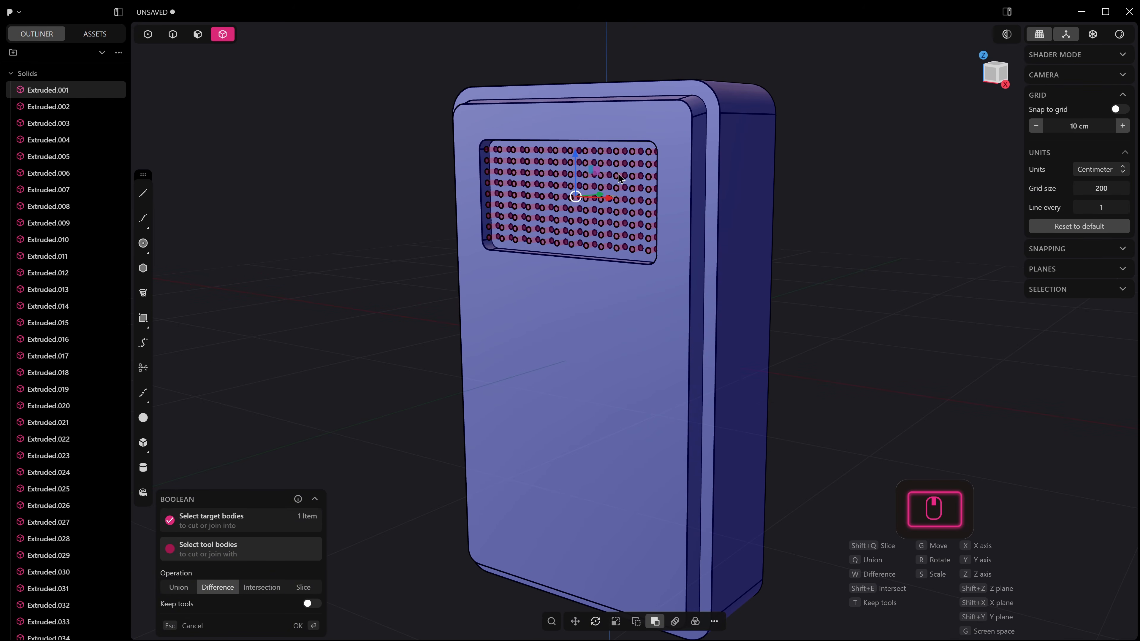
pyautogui.moveTo(564, 110); pyautogui.dragTo(606, 151, button='middle')
pyautogui.press('Return')
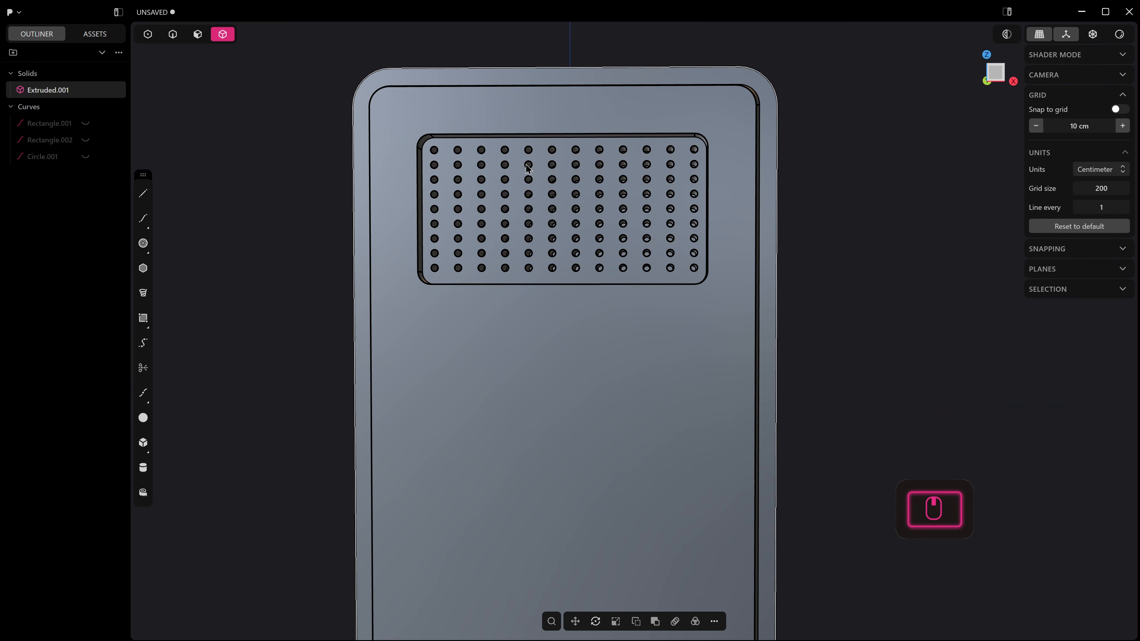
# Step: Show the front view and select the circular edges of all the holes in the recess with edge selection
pyautogui.press('KP_1')
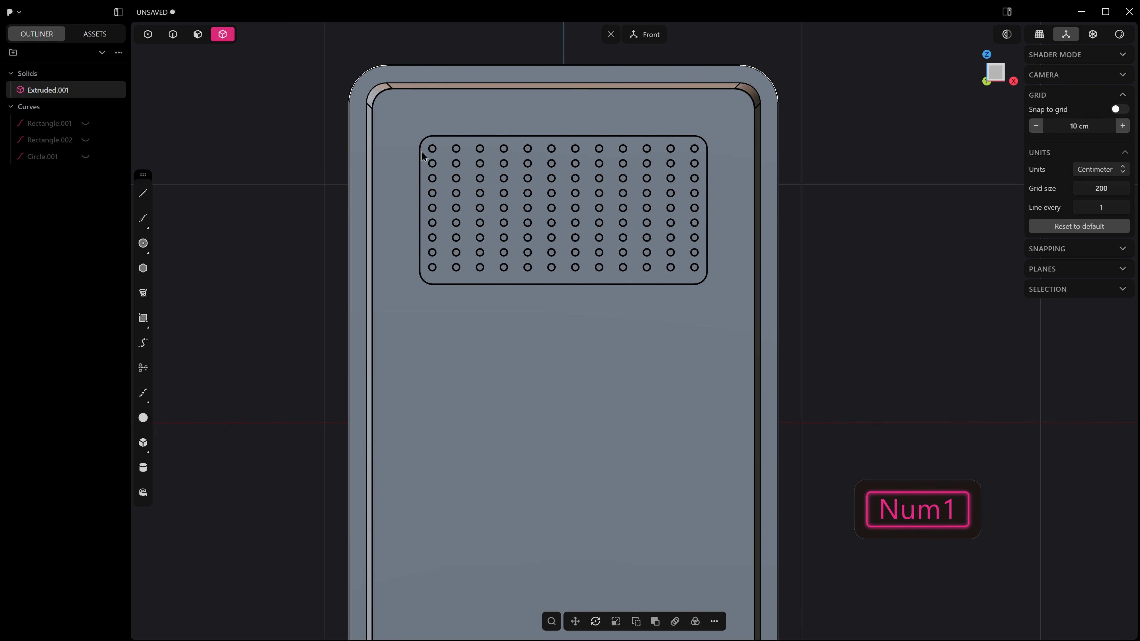
pyautogui.moveTo(426, 145); pyautogui.dragTo(214, 6)
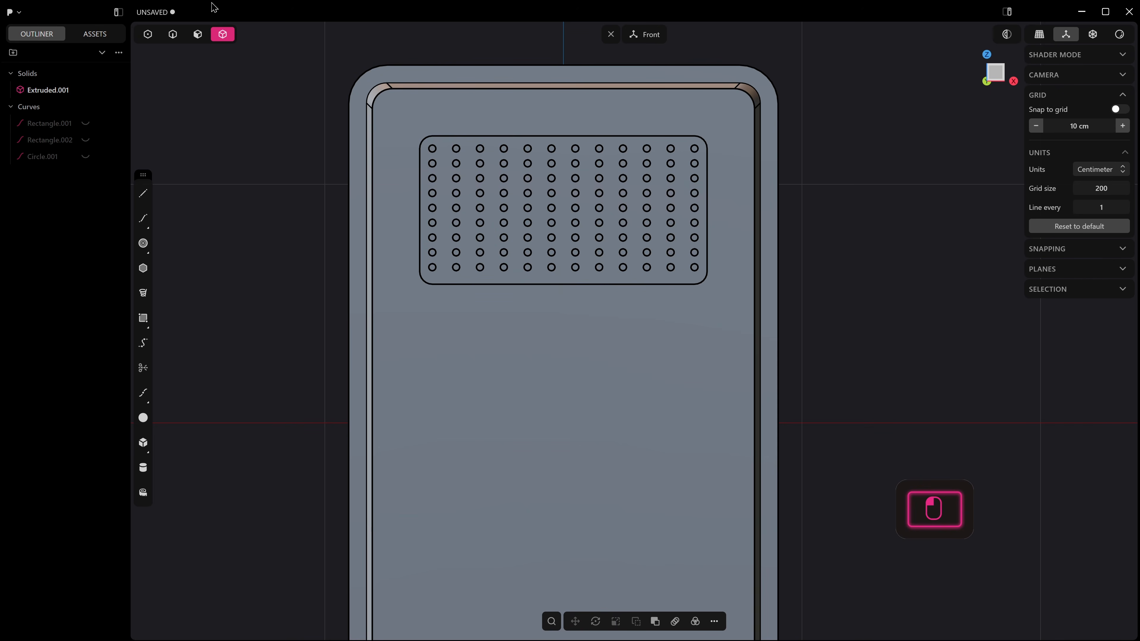
pyautogui.click(173, 34)
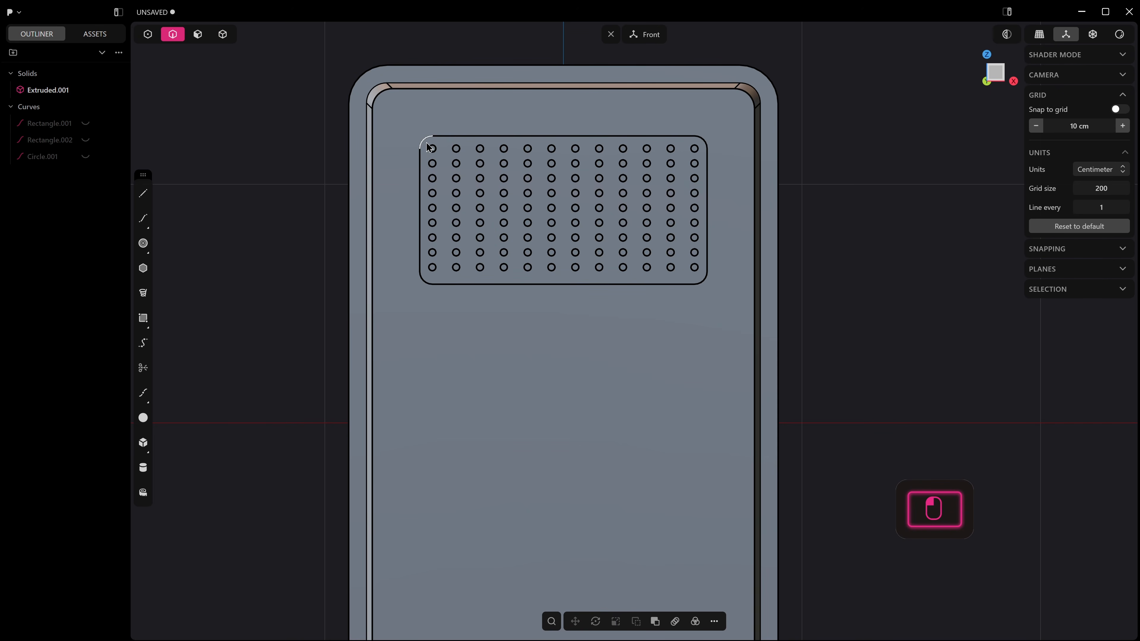
pyautogui.scroll(3, 428, 148)
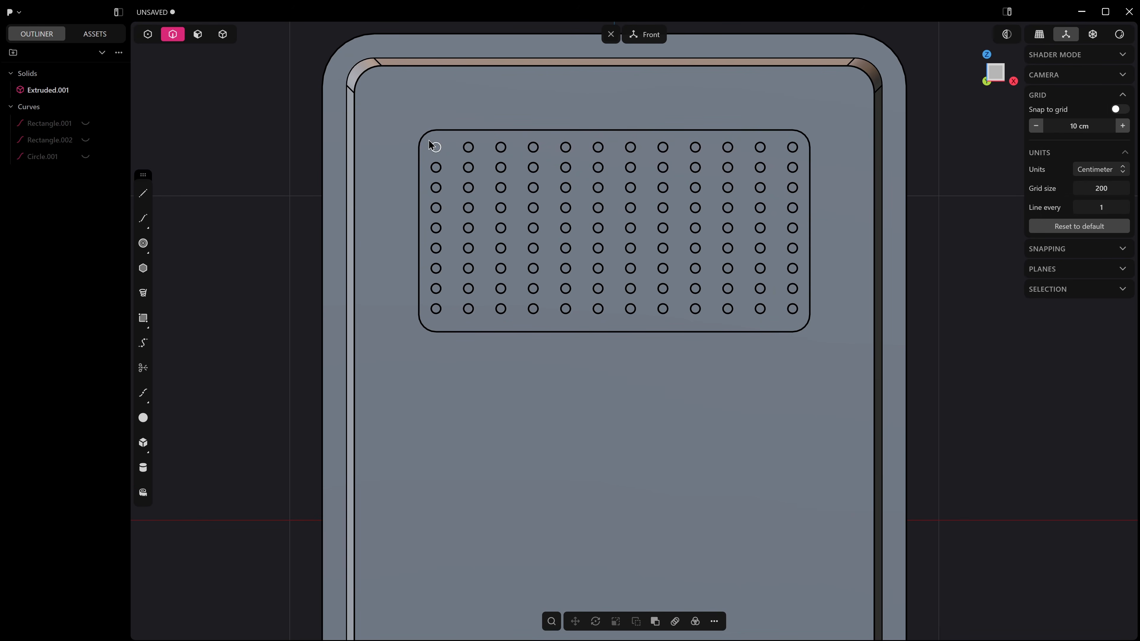
pyautogui.moveTo(429, 138); pyautogui.dragTo(802, 323)
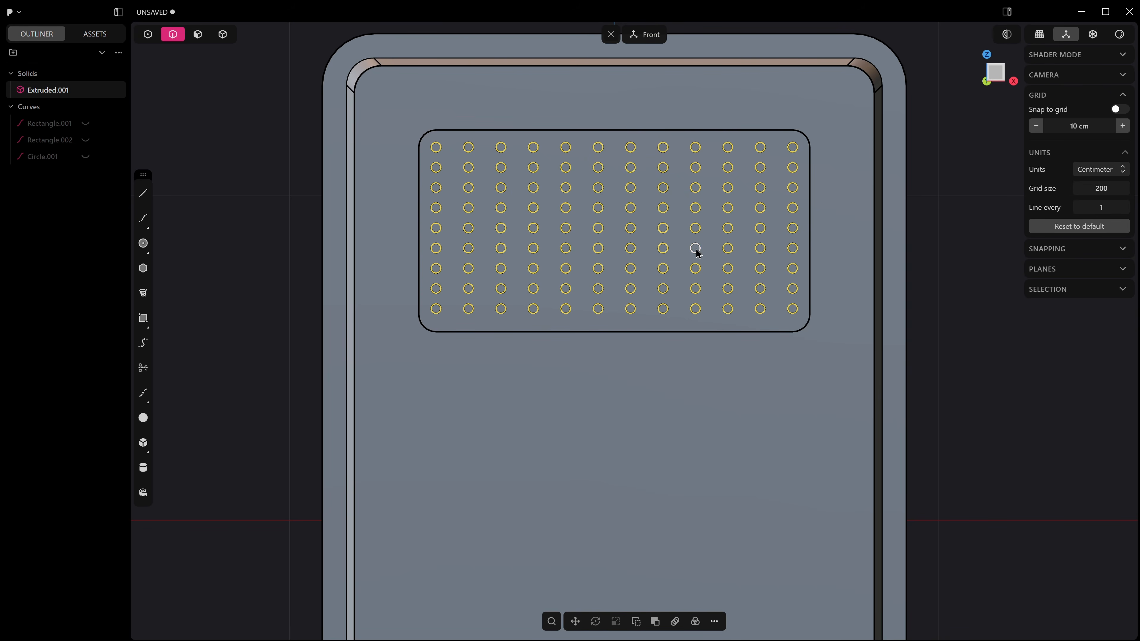
# Step: In the right view, deselect the holes' inner end edges, keeping only the front rims selected
pyautogui.moveTo(763, 311); pyautogui.dragTo(742, 163, button='middle')
pyautogui.press('KP_3')
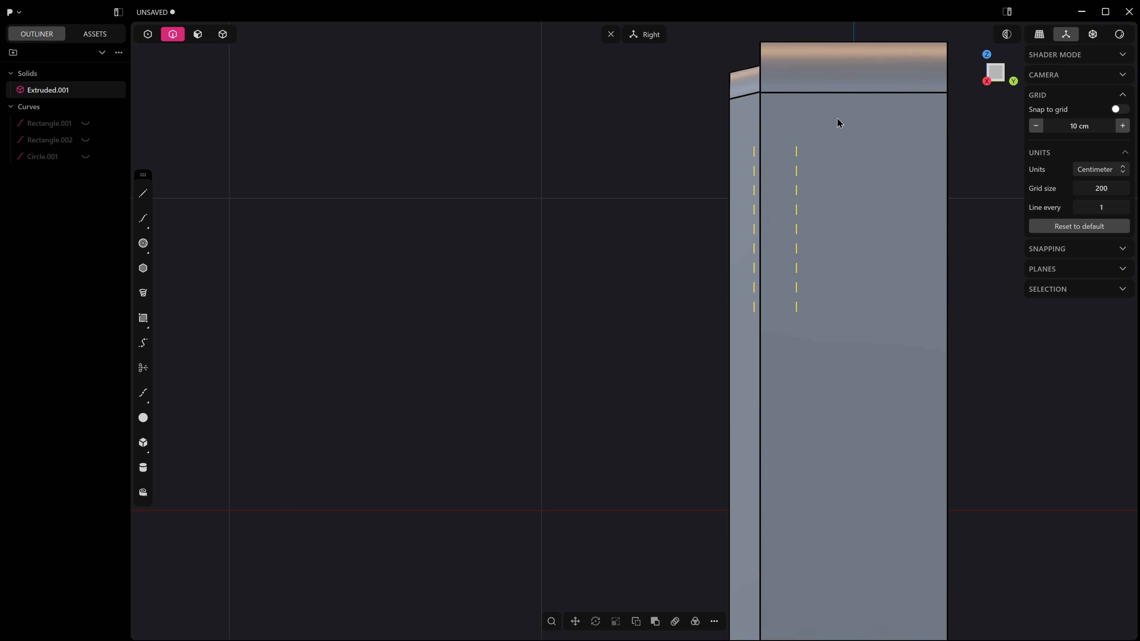
pyautogui.keyDown('ctrl'); pyautogui.moveTo(842, 115); pyautogui.dragTo(821, 135); pyautogui.keyUp('ctrl')
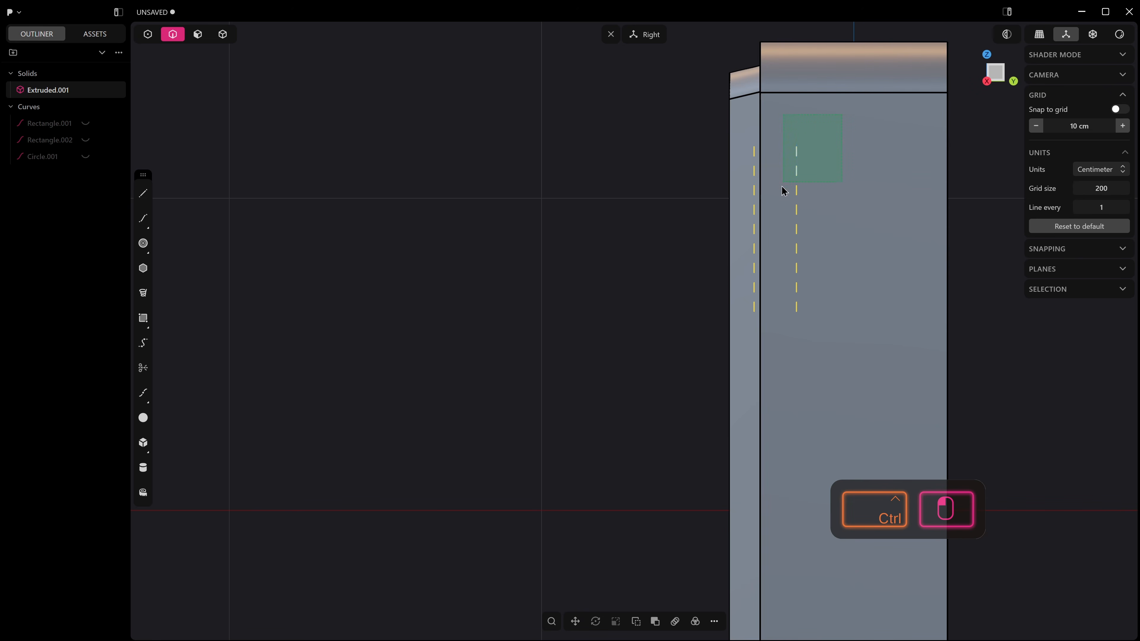
pyautogui.keyDown('ctrl'); pyautogui.moveTo(774, 325); pyautogui.dragTo(775, 327); pyautogui.keyUp('ctrl')
pyautogui.moveTo(775, 331); pyautogui.dragTo(731, 313, button='middle')
# Step: Start a fillet on the selected hole rims with a distance of about 0.05 cm
pyautogui.press('b')
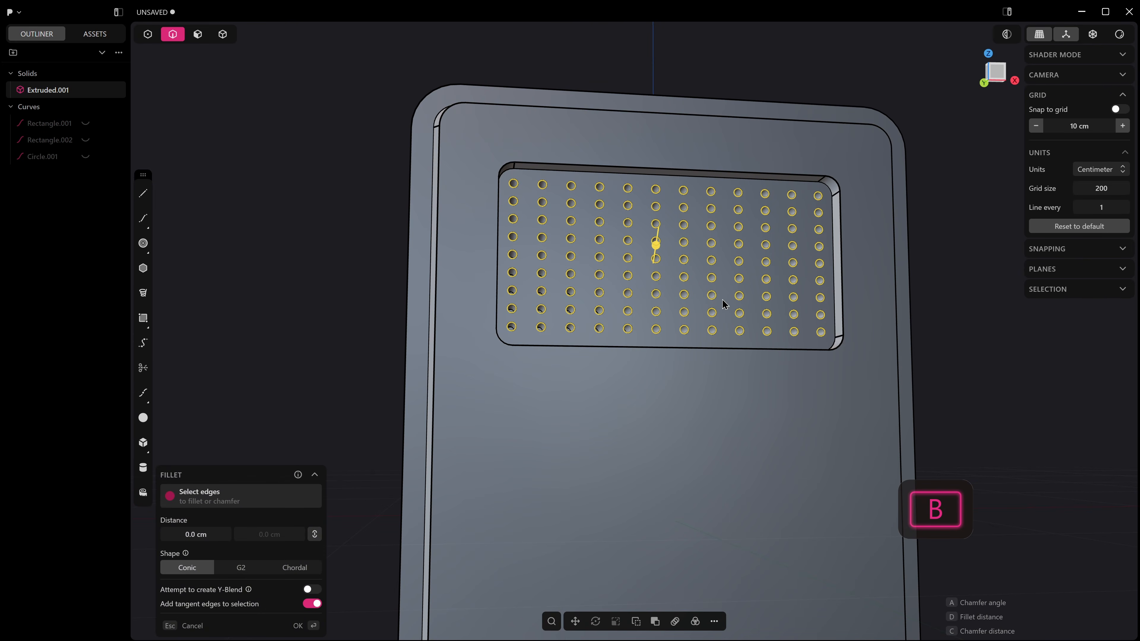
pyautogui.scroll(6, 732, 313)
pyautogui.scroll(2, 675, 238)
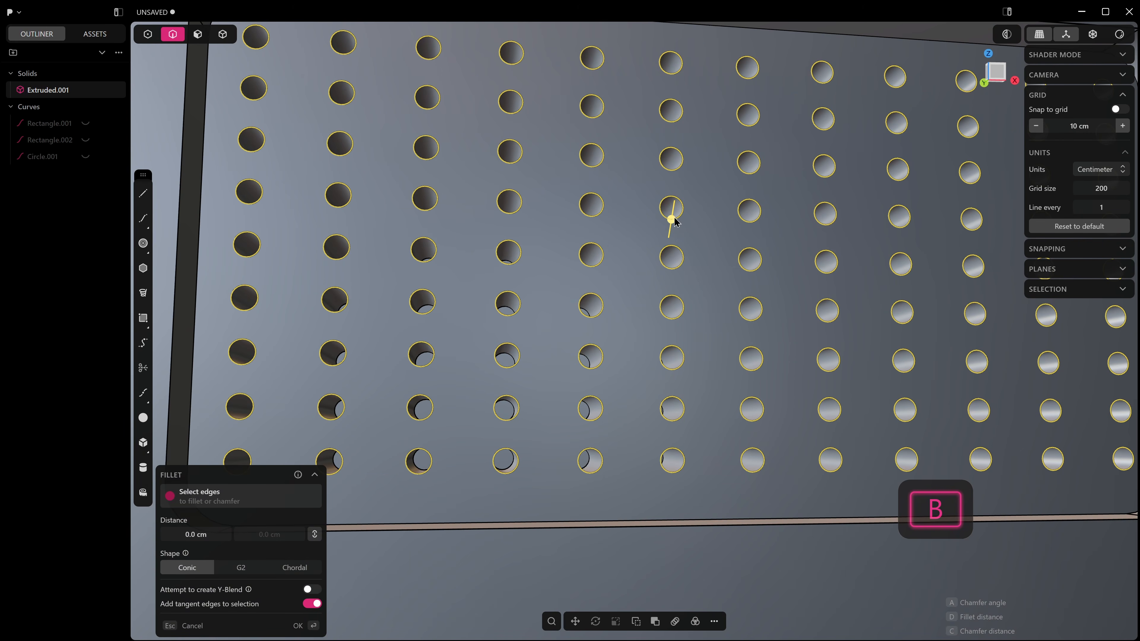
pyautogui.moveTo(669, 219); pyautogui.dragTo(674, 217)
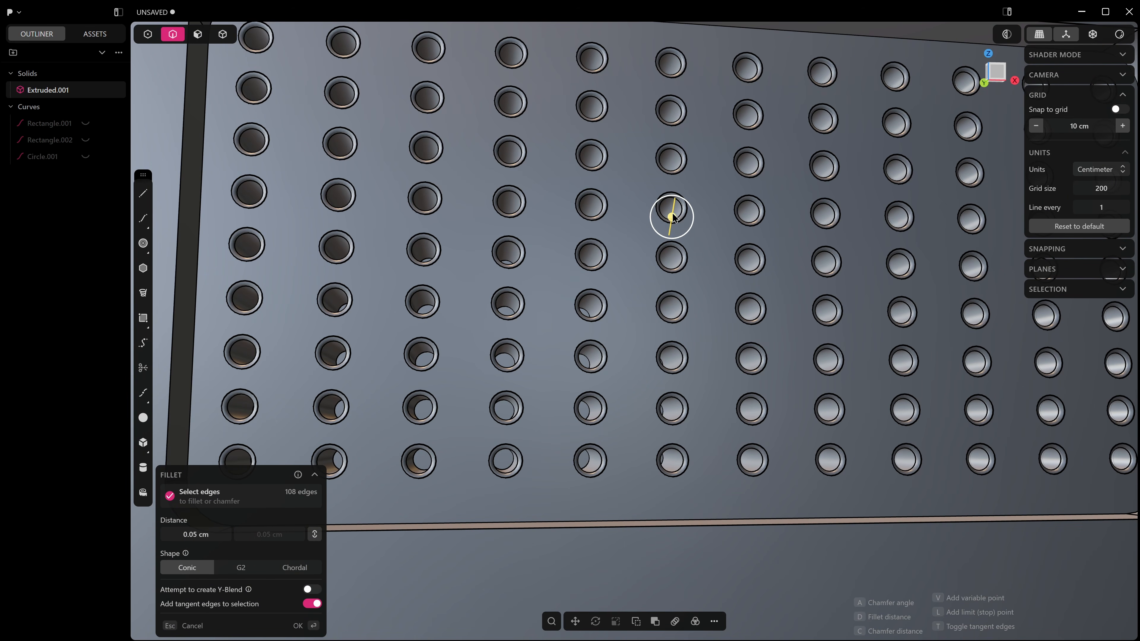
pyautogui.scroll(-5, 671, 215)
pyautogui.moveTo(693, 207); pyautogui.dragTo(781, 191, button='middle')
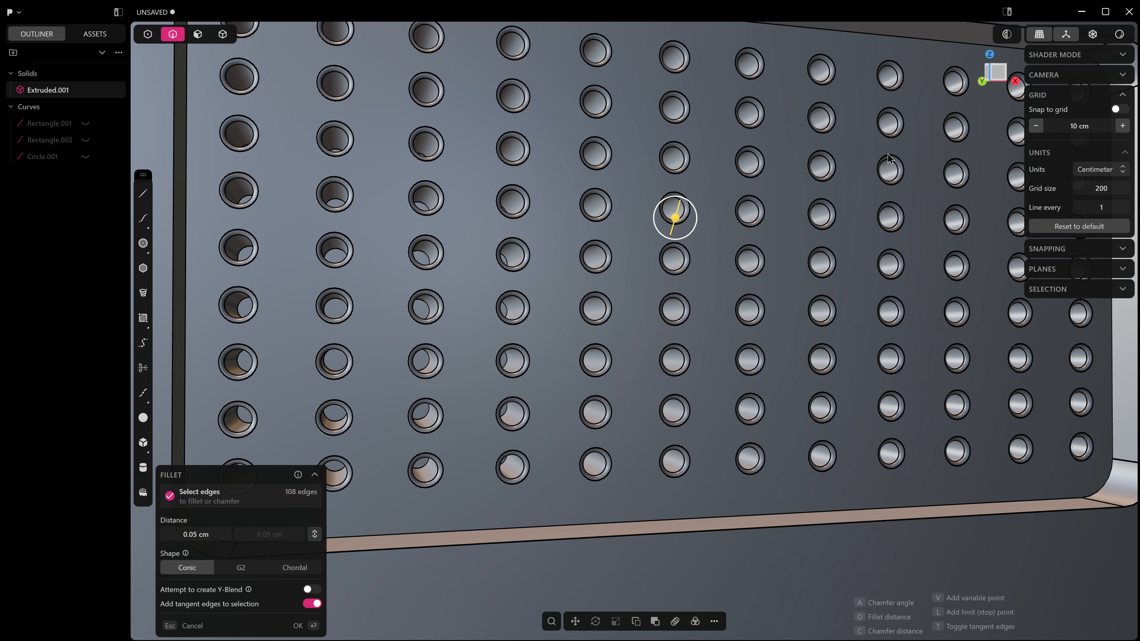
# Step: Change the rim fillet to an offset chamfer with a distance of about -0.051 cm and apply it
pyautogui.moveTo(674, 221); pyautogui.dragTo(671, 227)
pyautogui.moveTo(673, 224); pyautogui.dragTo(682, 282, button='middle')
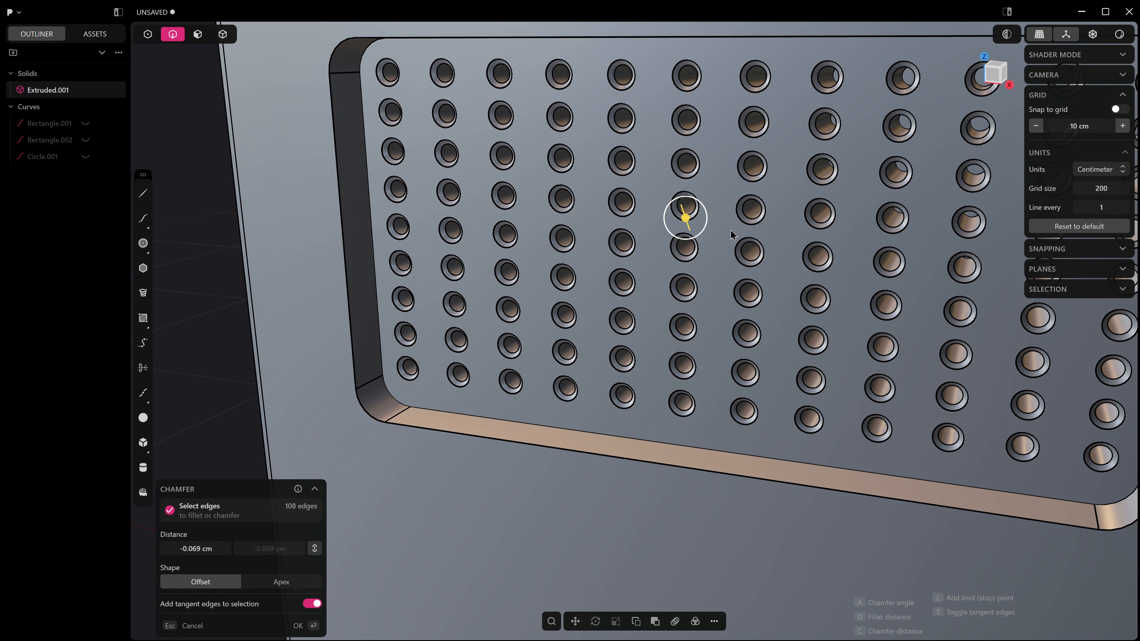
pyautogui.moveTo(731, 235); pyautogui.dragTo(748, 225, button='middle')
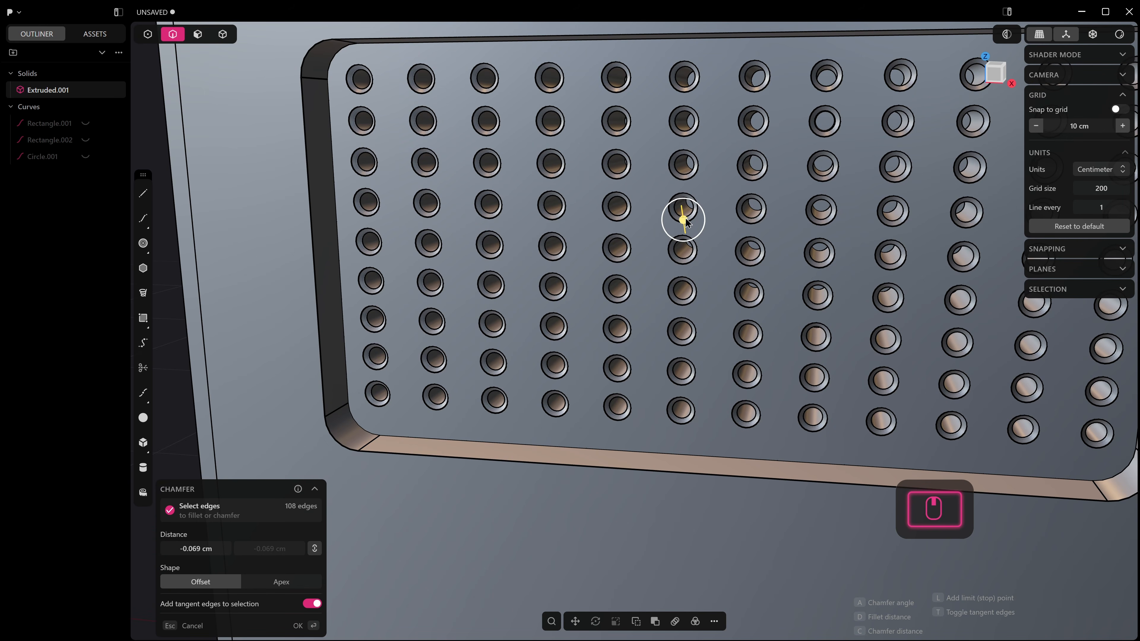
pyautogui.moveTo(686, 222); pyautogui.dragTo(686, 223)
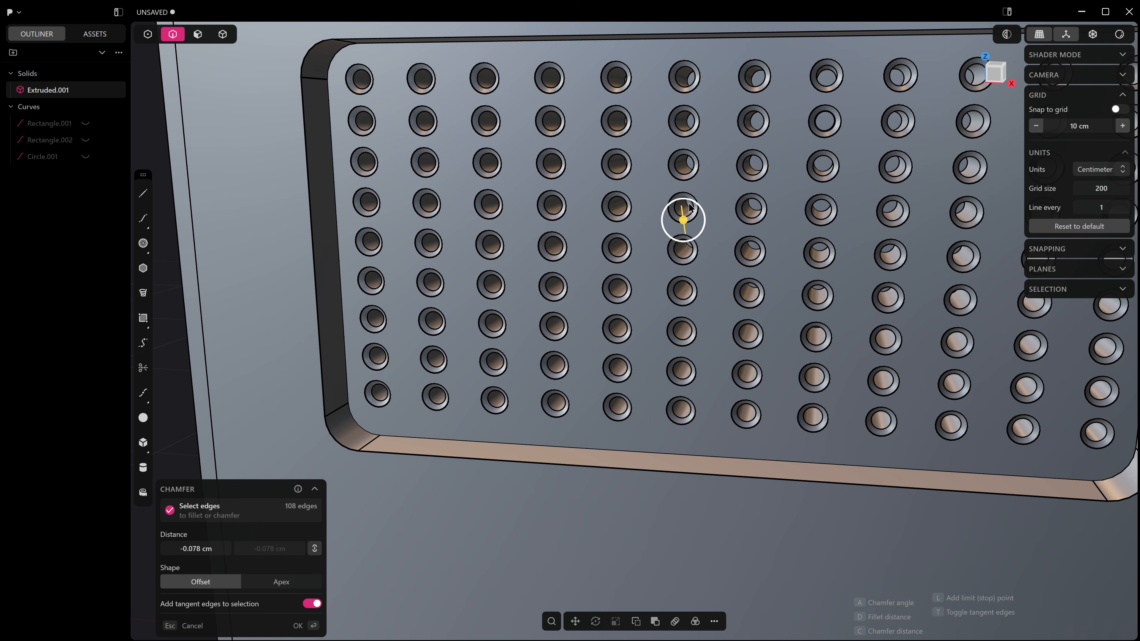
pyautogui.moveTo(683, 220); pyautogui.dragTo(686, 221)
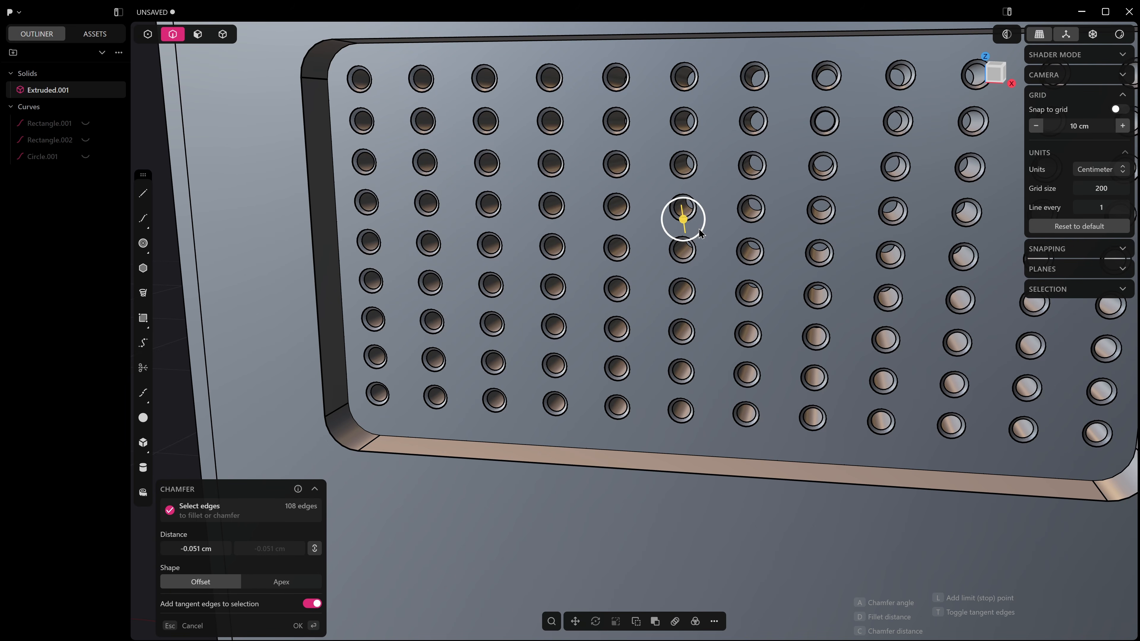
pyautogui.moveTo(700, 233); pyautogui.dragTo(768, 232, button='middle')
pyautogui.rightClick(806, 197)
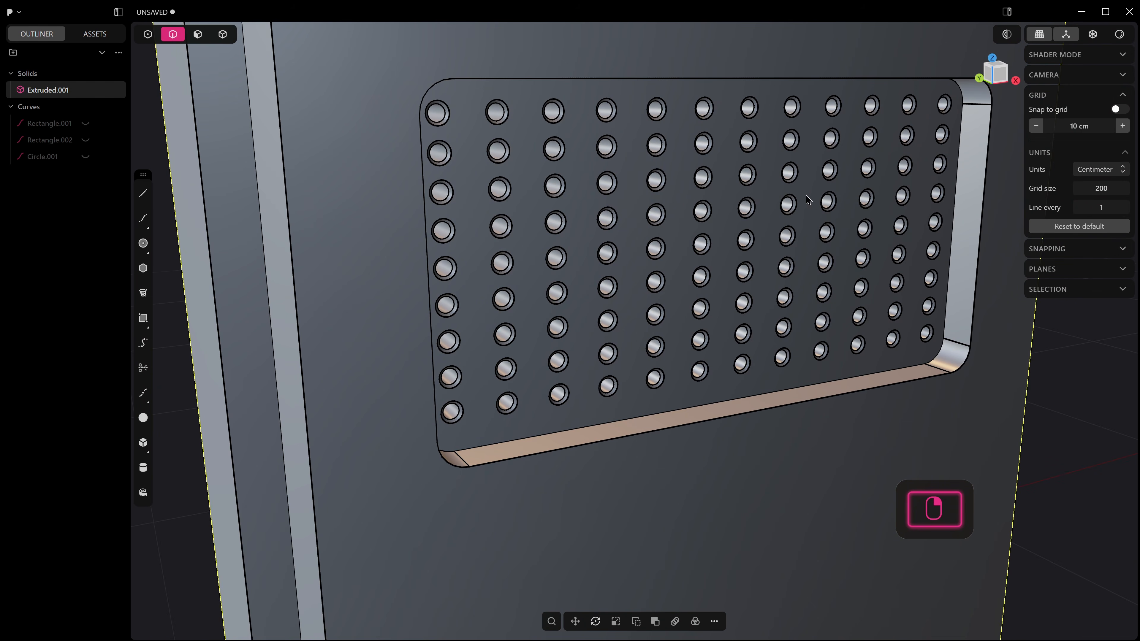
pyautogui.scroll(-4, 806, 198)
pyautogui.moveTo(807, 198); pyautogui.dragTo(757, 224, button='middle')
pyautogui.scroll(-1, 813, 214)
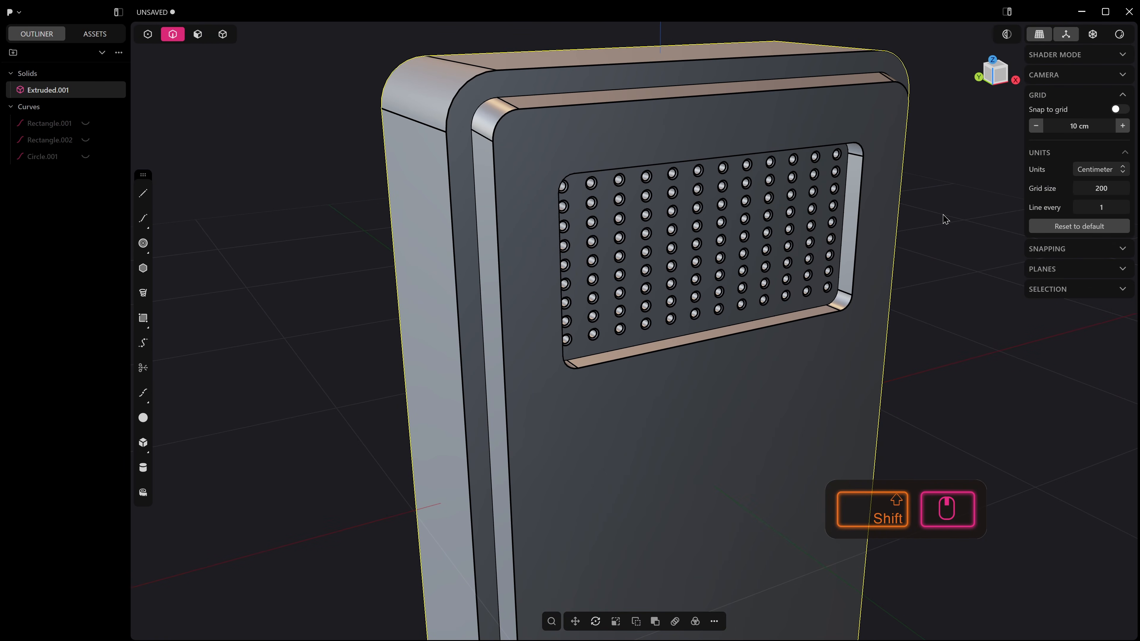
# Step: Deselect the body, hide the edge display and apply the black glossy matcap with the thin light band
pyautogui.click(920, 218)
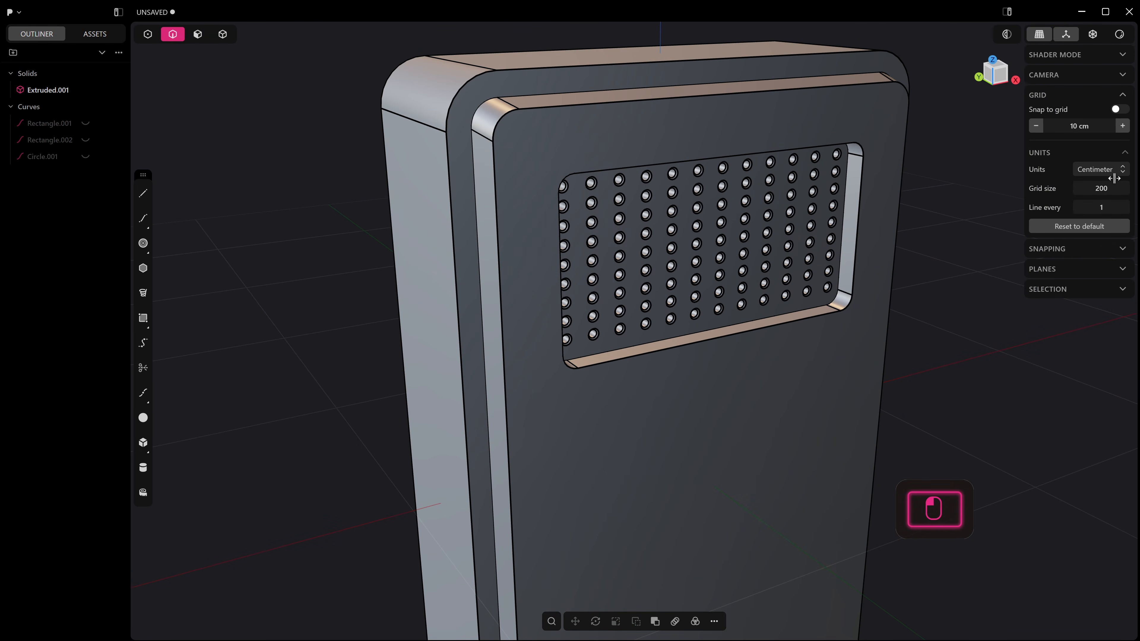
pyautogui.click(1122, 54)
pyautogui.click(1120, 184)
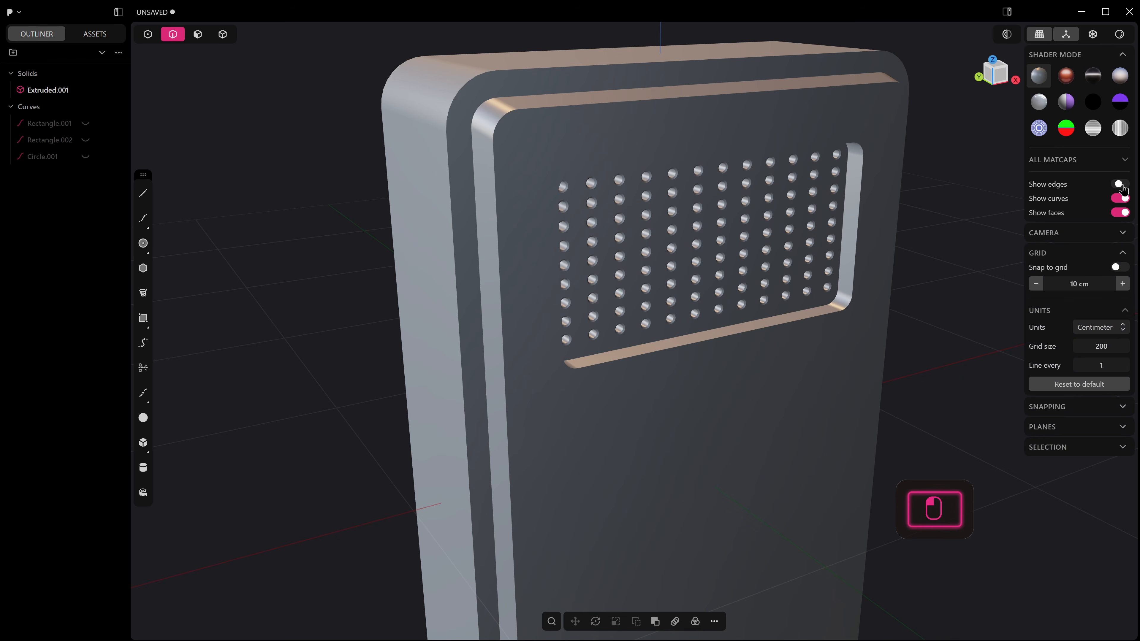
pyautogui.click(1093, 75)
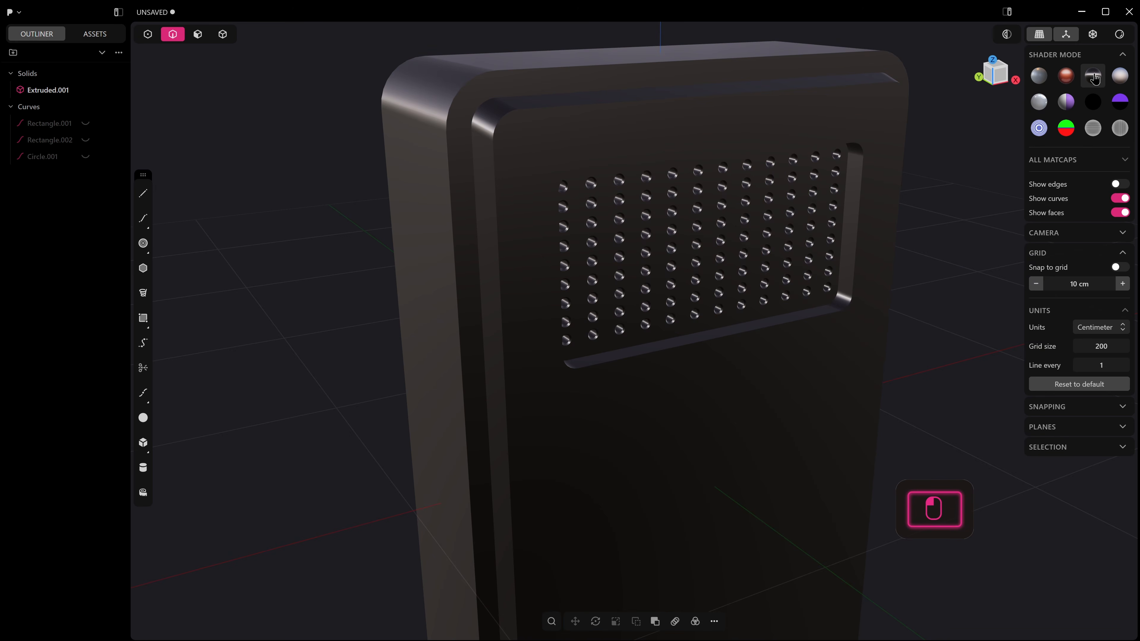
pyautogui.scroll(1, 958, 177)
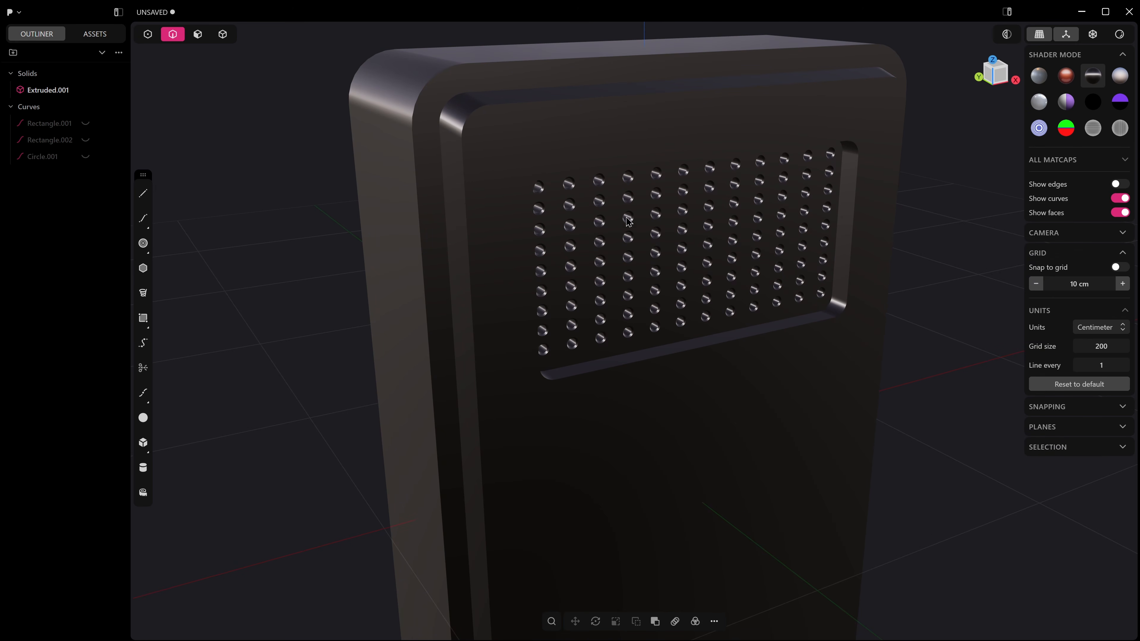
pyautogui.scroll(5, 599, 204)
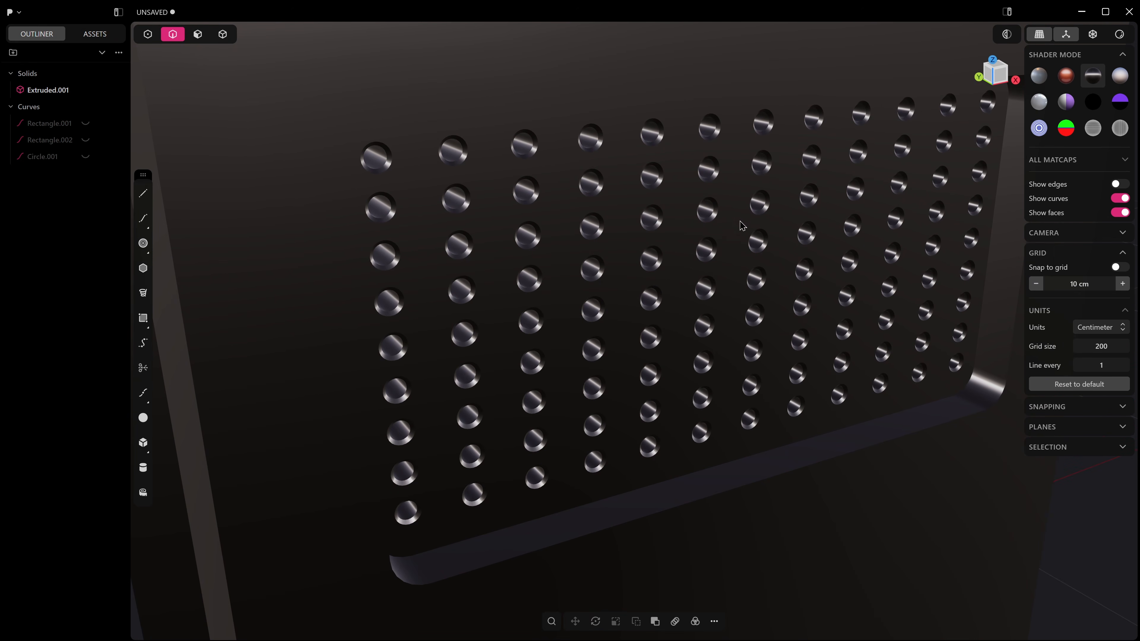
# Step: Apply the grey-blue matcap with warm highlights to the body and turn the edge display back on
pyautogui.keyDown('shift'); pyautogui.scroll(-6, 866, 289); pyautogui.keyUp('shift')
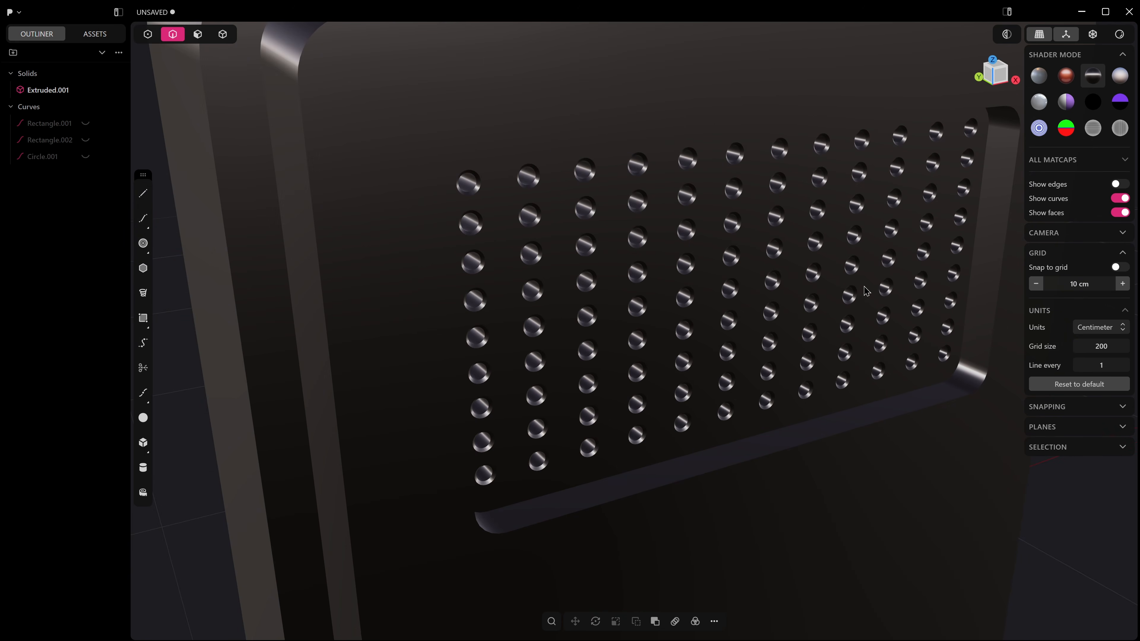
pyautogui.keyDown('shift'); pyautogui.scroll(1, 802, 275); pyautogui.keyUp('shift')
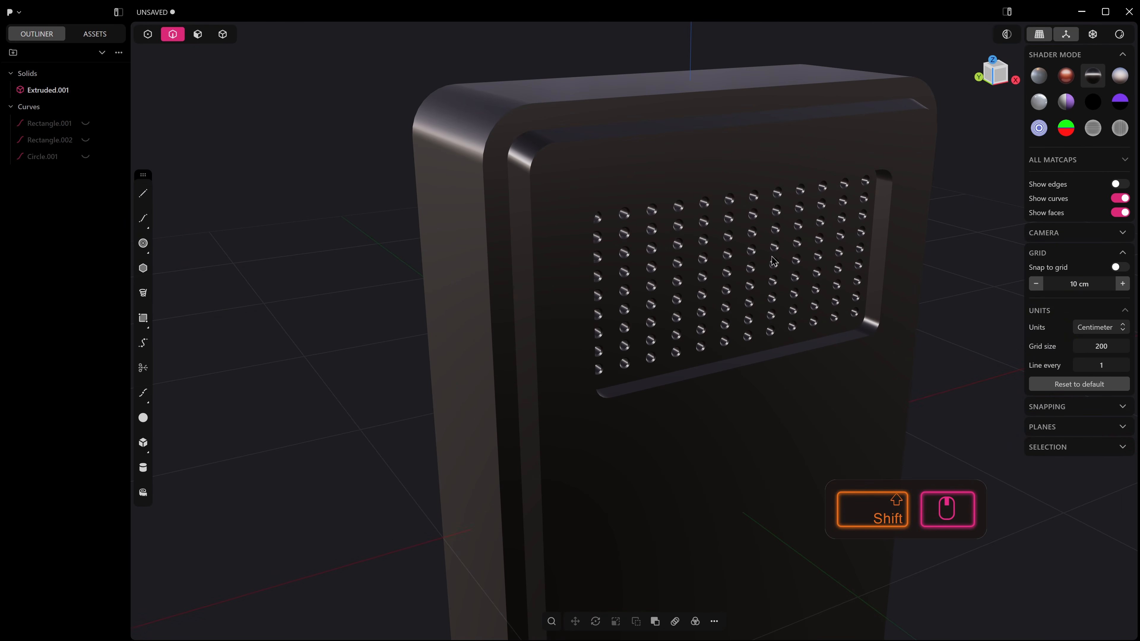
pyautogui.keyDown('shift'); pyautogui.scroll(2, 794, 244); pyautogui.keyUp('shift')
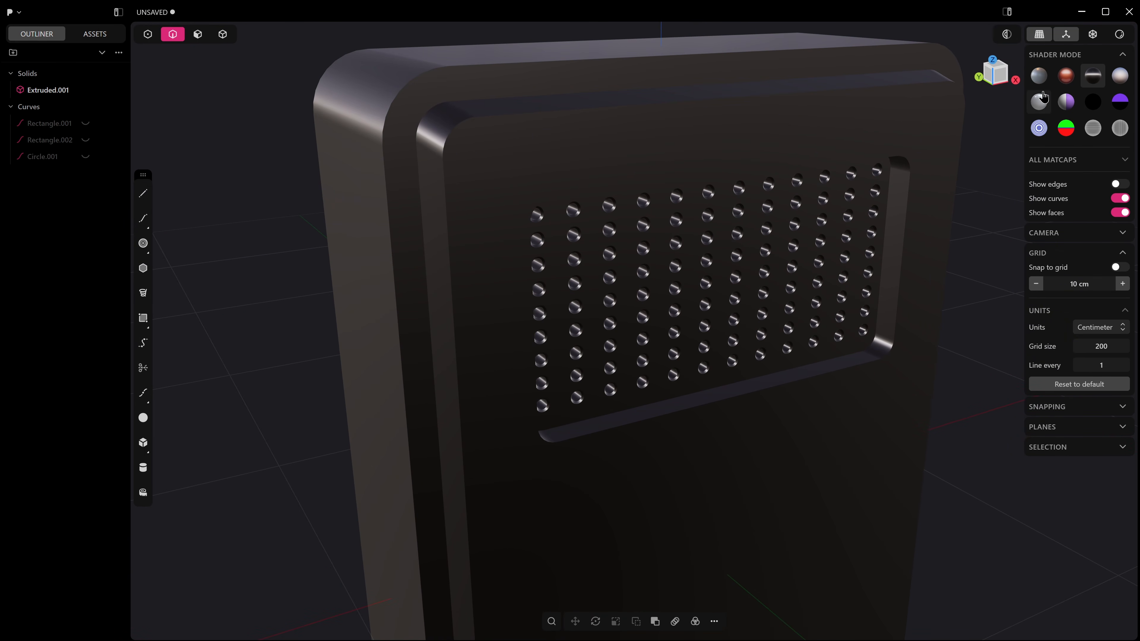
pyautogui.click(1039, 75)
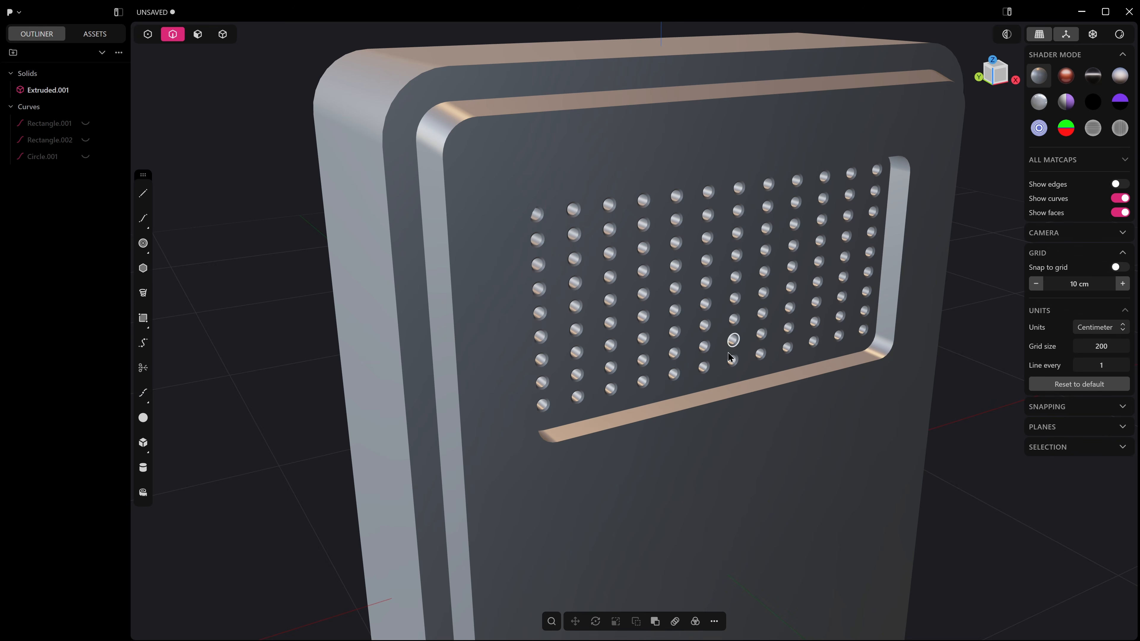
pyautogui.moveTo(729, 357); pyautogui.dragTo(718, 355, button='middle')
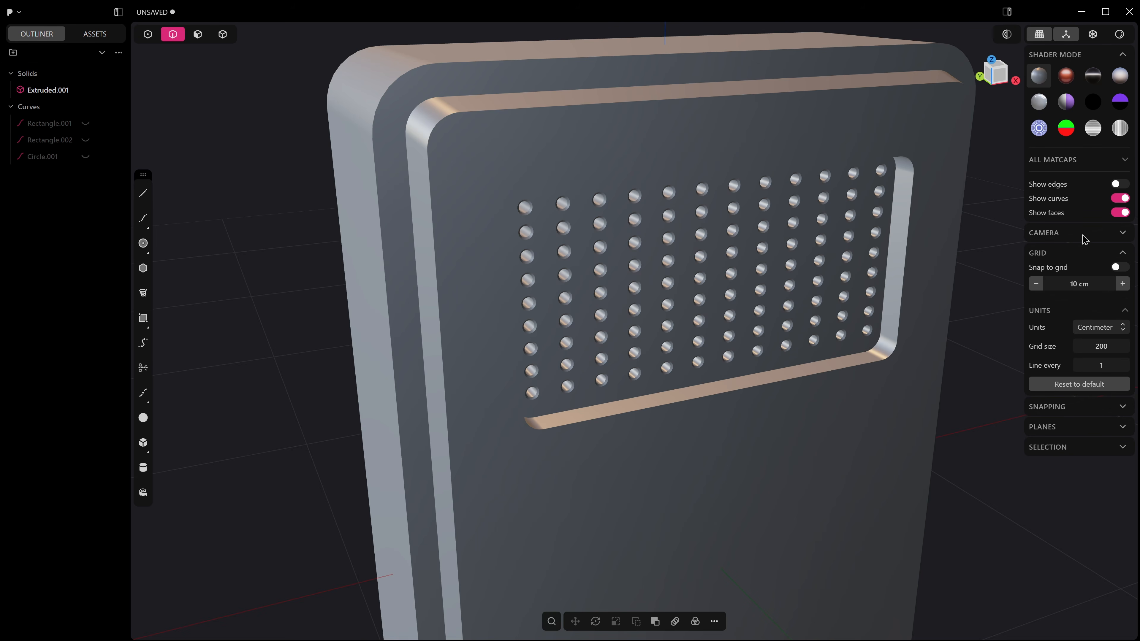
pyautogui.click(1117, 191)
pyautogui.click(1117, 188)
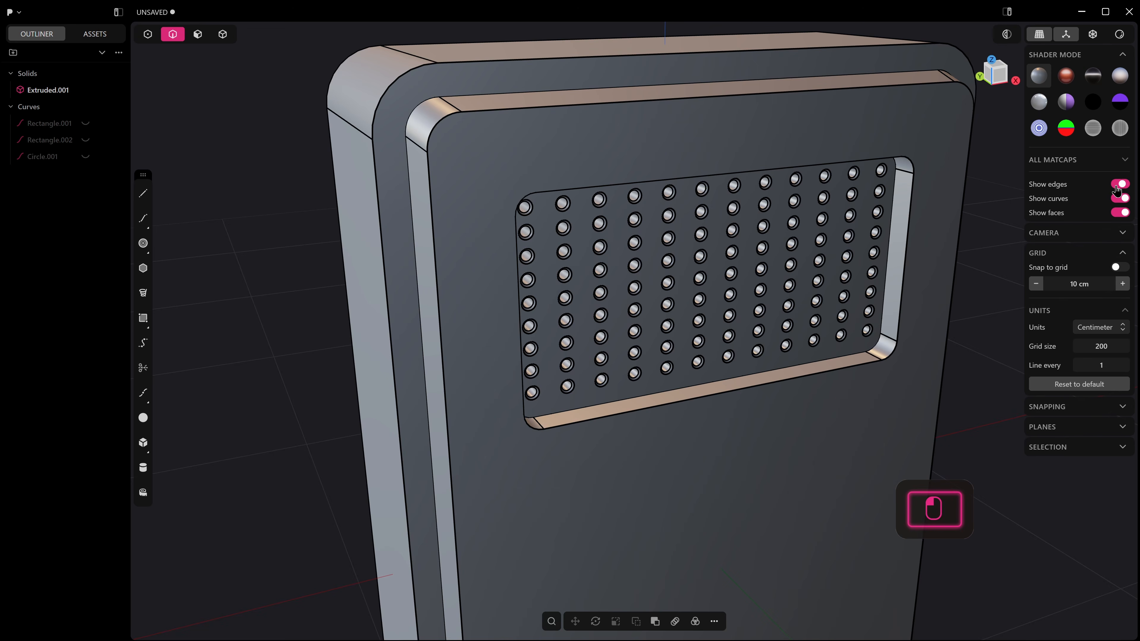
# Step: In the front view, draw a centred rectangle about 6.9 by 3.6 cm from the origin on the front face
pyautogui.scroll(-7, 669, 359)
pyautogui.keyDown('shift'); pyautogui.moveTo(670, 363); pyautogui.dragTo(658, 294, button='middle'); pyautogui.keyUp('shift')
pyautogui.scroll(-5, 660, 296)
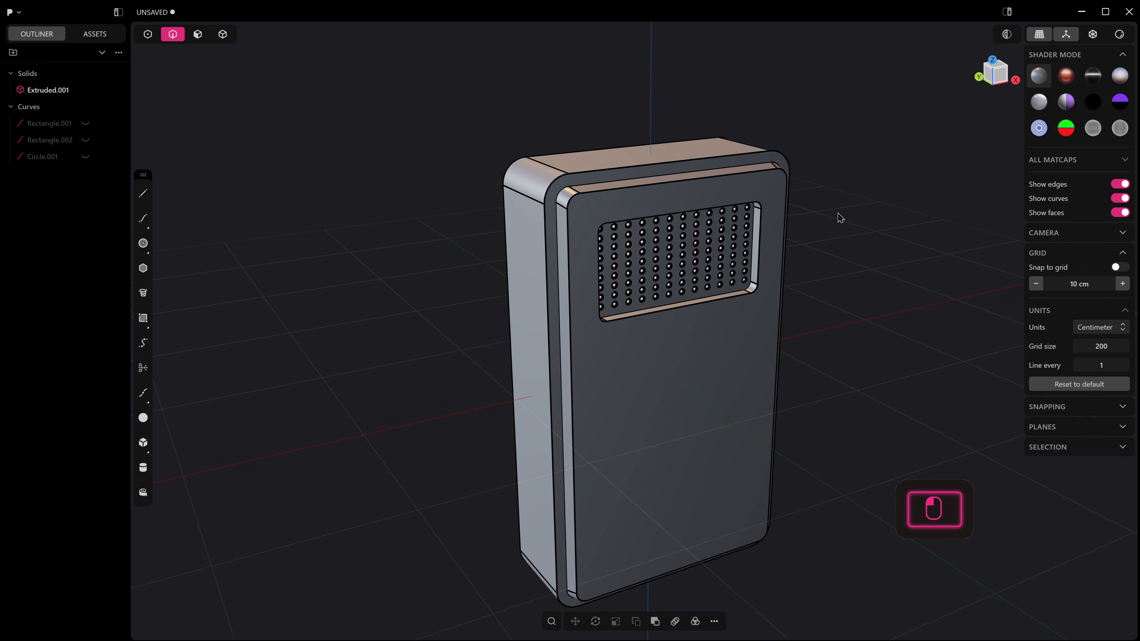
pyautogui.scroll(-3, 819, 192)
pyautogui.keyDown('shift'); pyautogui.moveTo(825, 227); pyautogui.dragTo(819, 189, button='middle'); pyautogui.keyUp('shift')
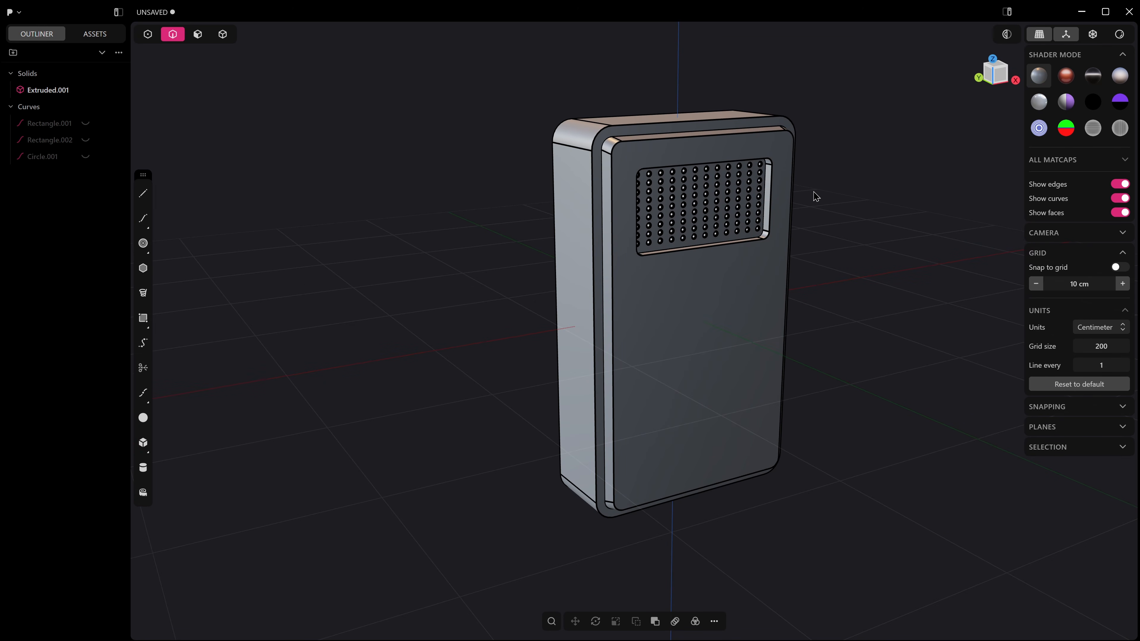
pyautogui.press('KP_1')
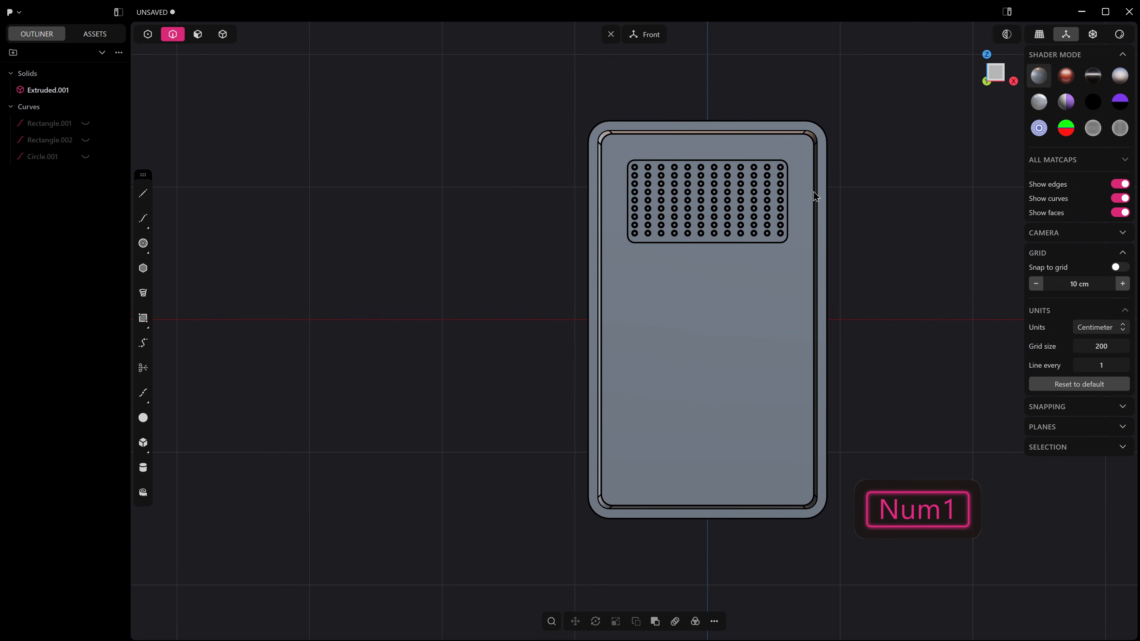
pyautogui.scroll(3, 656, 359)
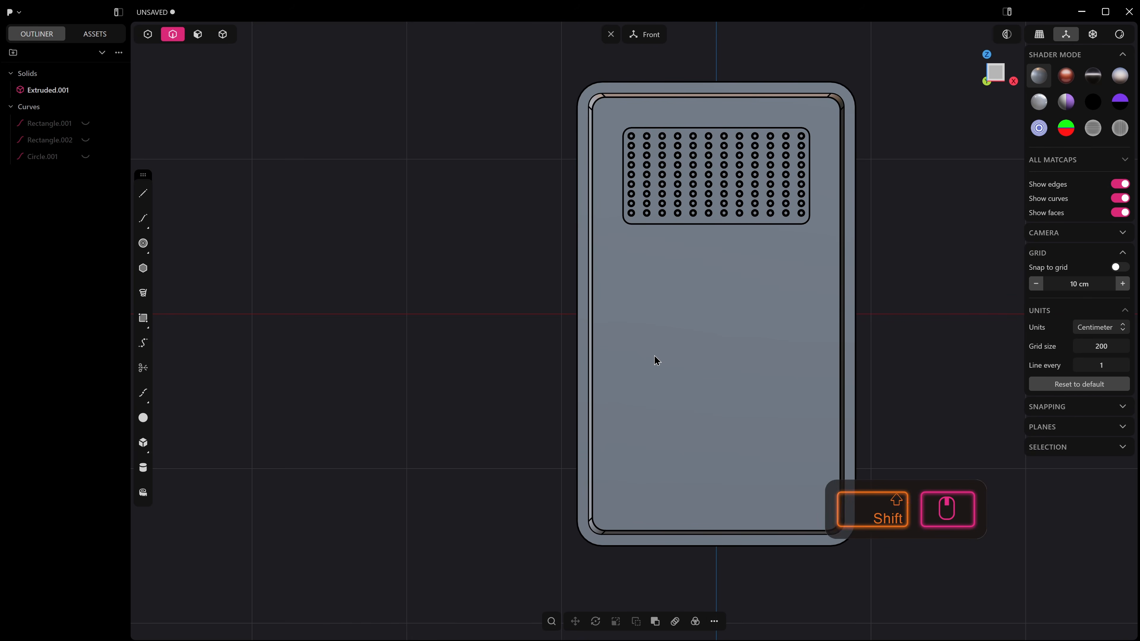
pyautogui.keyDown('shift'); pyautogui.moveTo(657, 359); pyautogui.dragTo(530, 333, button='middle'); pyautogui.keyUp('shift')
pyautogui.click(142, 318)
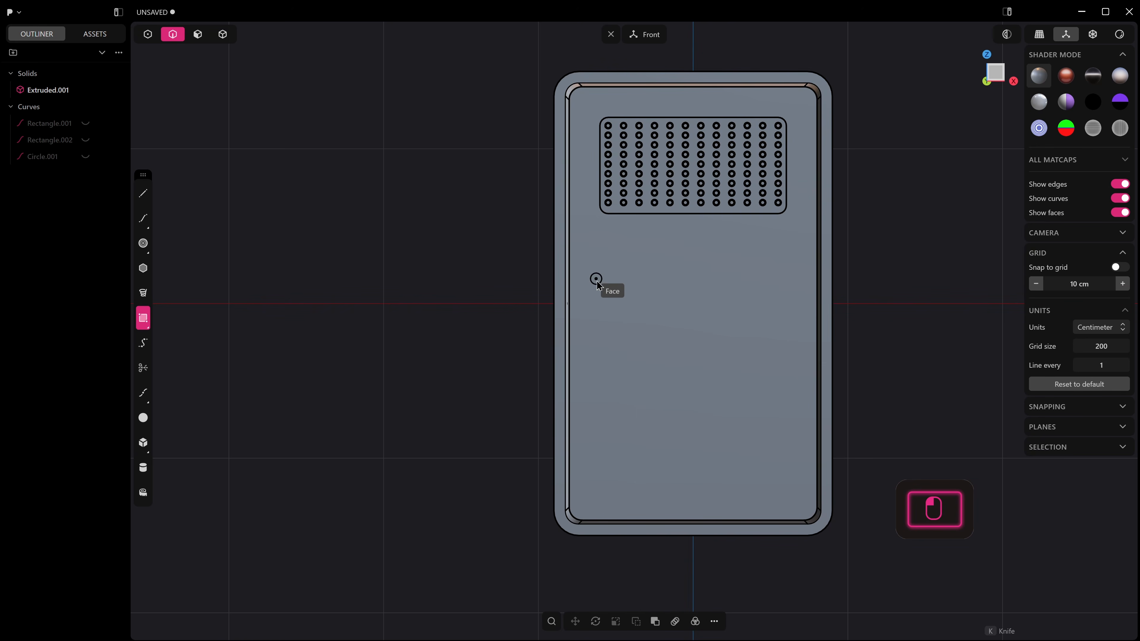
pyautogui.click(693, 303)
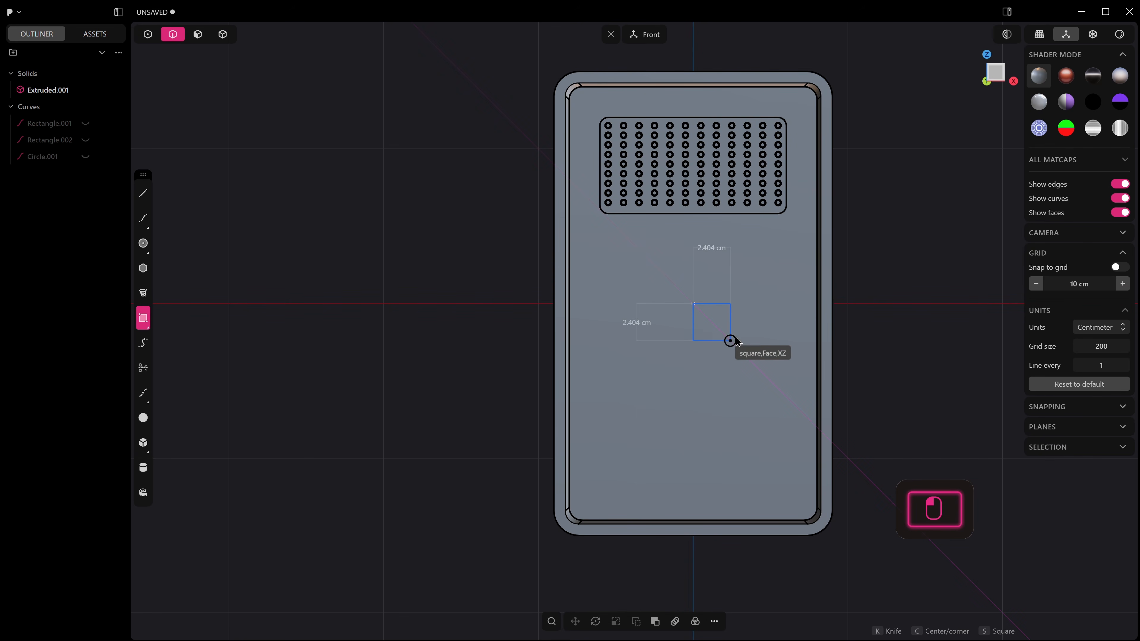
pyautogui.press('c')
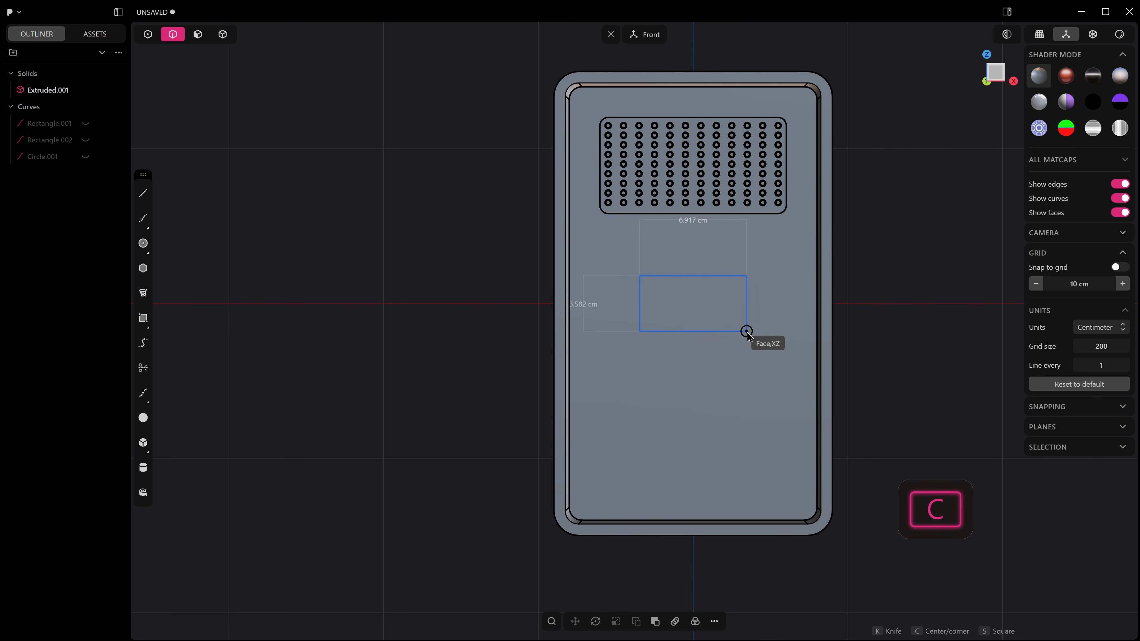
pyautogui.click(747, 332)
# Step: Move the rectangle about -2.63 cm in X and 1.54 cm in Z, placing it below the perforated panel
pyautogui.press('g')
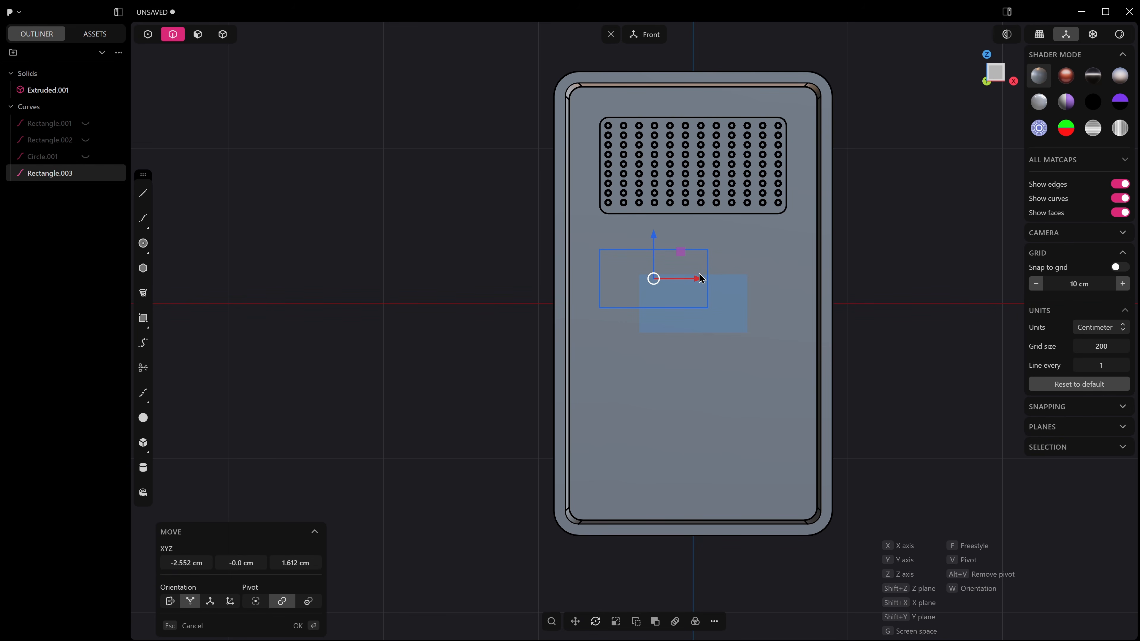
pyautogui.click(698, 279)
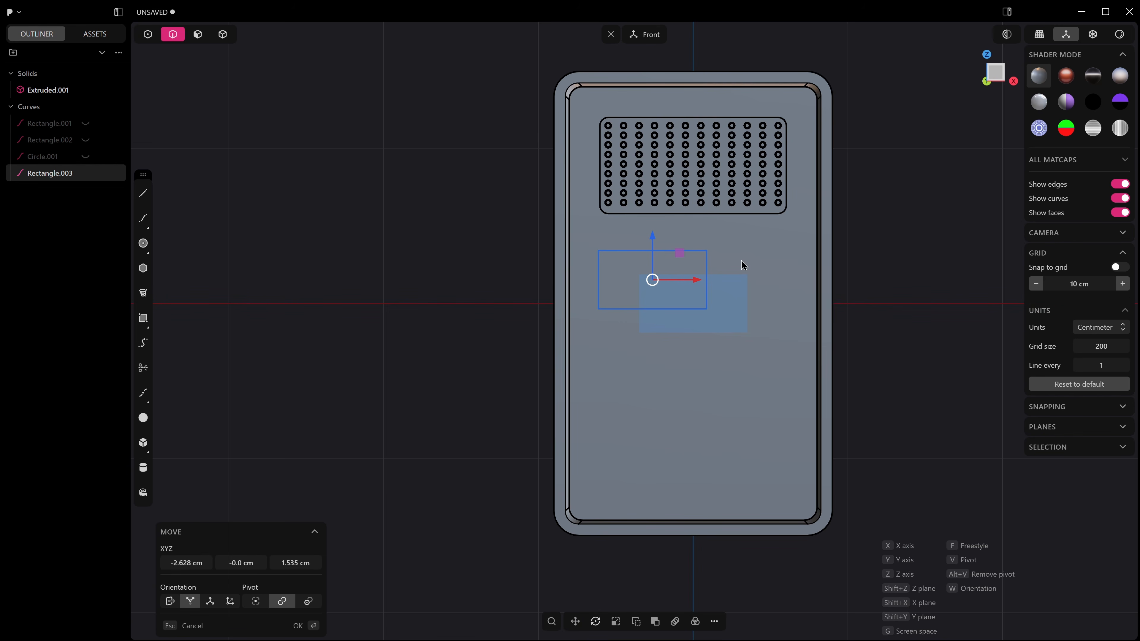
pyautogui.click(739, 279)
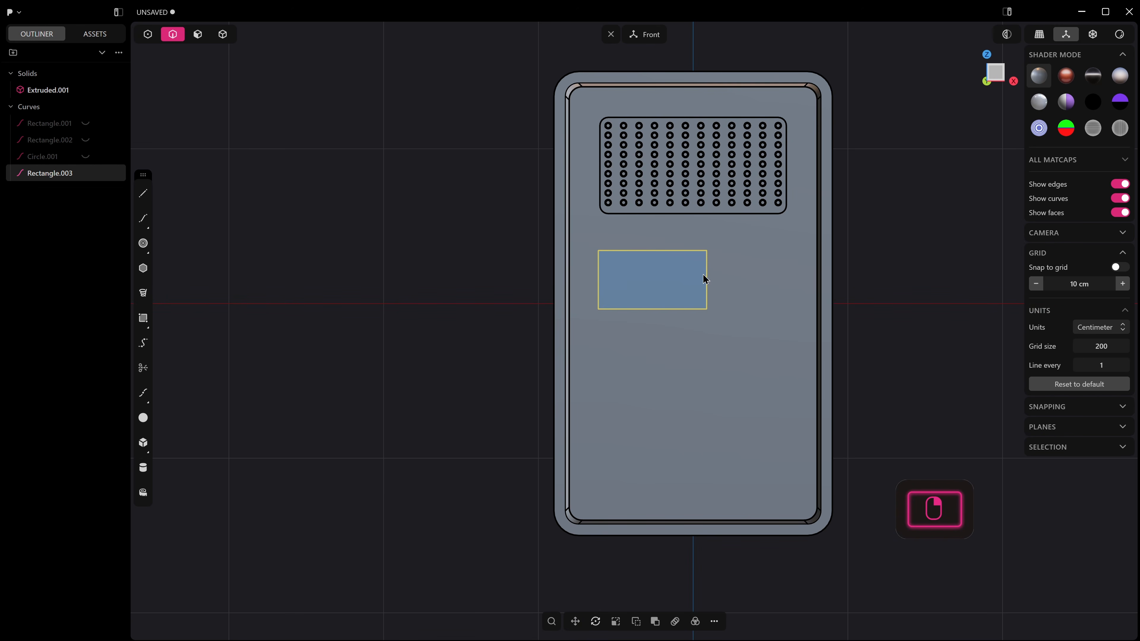
# Step: Select the rectangle's four corner points and round them with a fillet
pyautogui.press('1')
pyautogui.moveTo(580, 242); pyautogui.dragTo(720, 348)
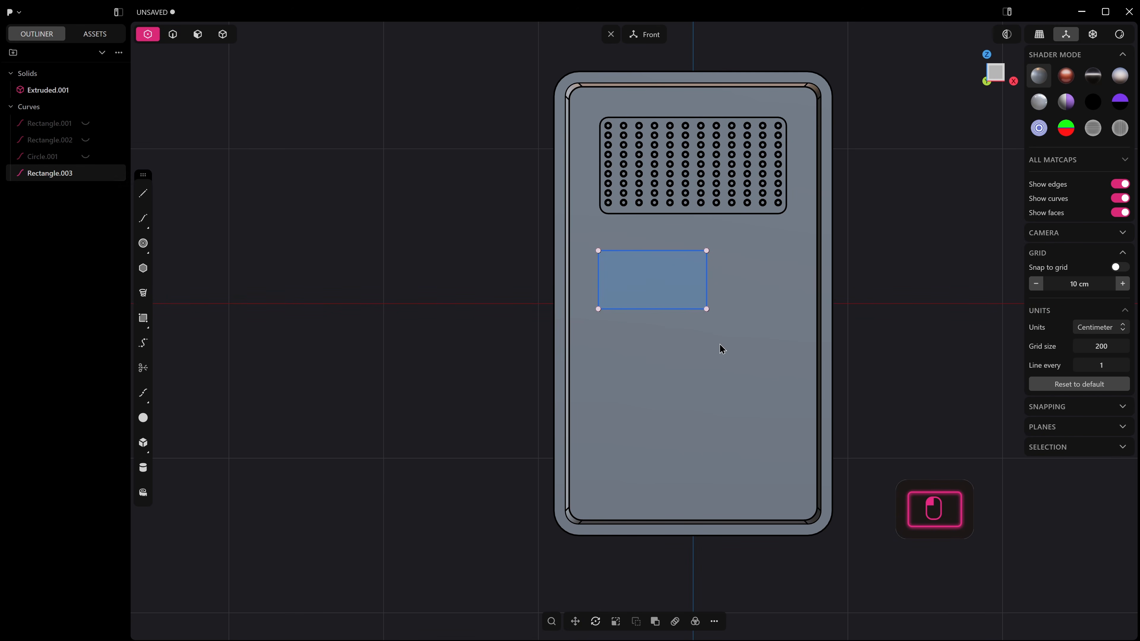
pyautogui.press('b')
pyautogui.moveTo(660, 282); pyautogui.dragTo(660, 265)
pyautogui.rightClick(659, 265)
# Step: Move the rounded rectangle straight outward so it floats in front of the device's front face
pyautogui.moveTo(707, 267); pyautogui.dragTo(680, 310, button='right')
pyautogui.click(173, 35)
pyautogui.press('g')
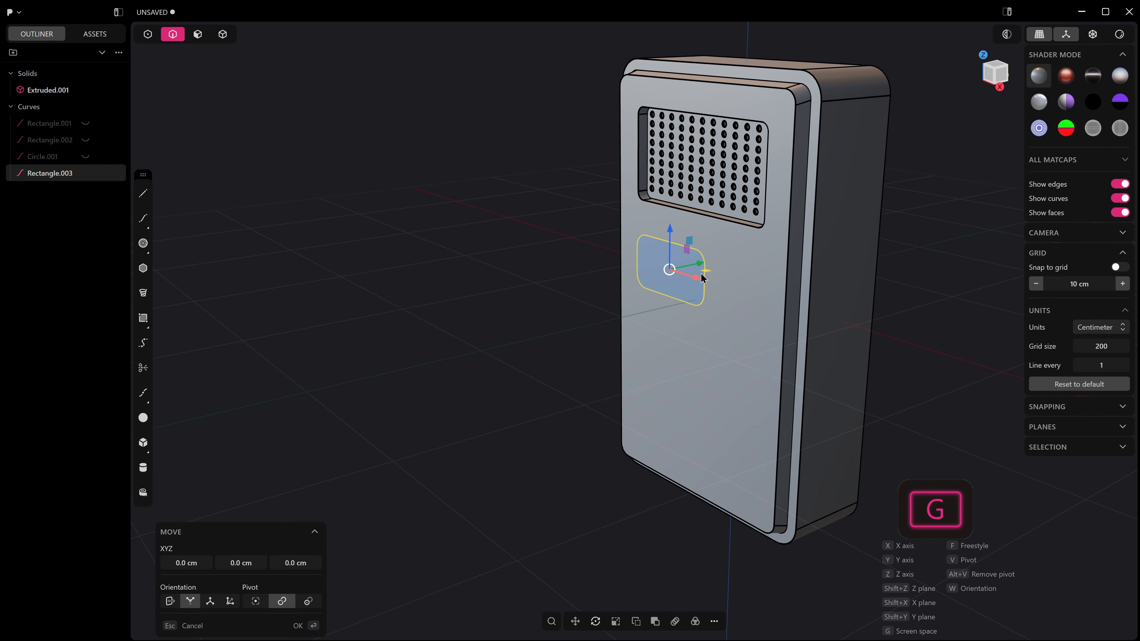
pyautogui.moveTo(708, 268); pyautogui.dragTo(671, 279)
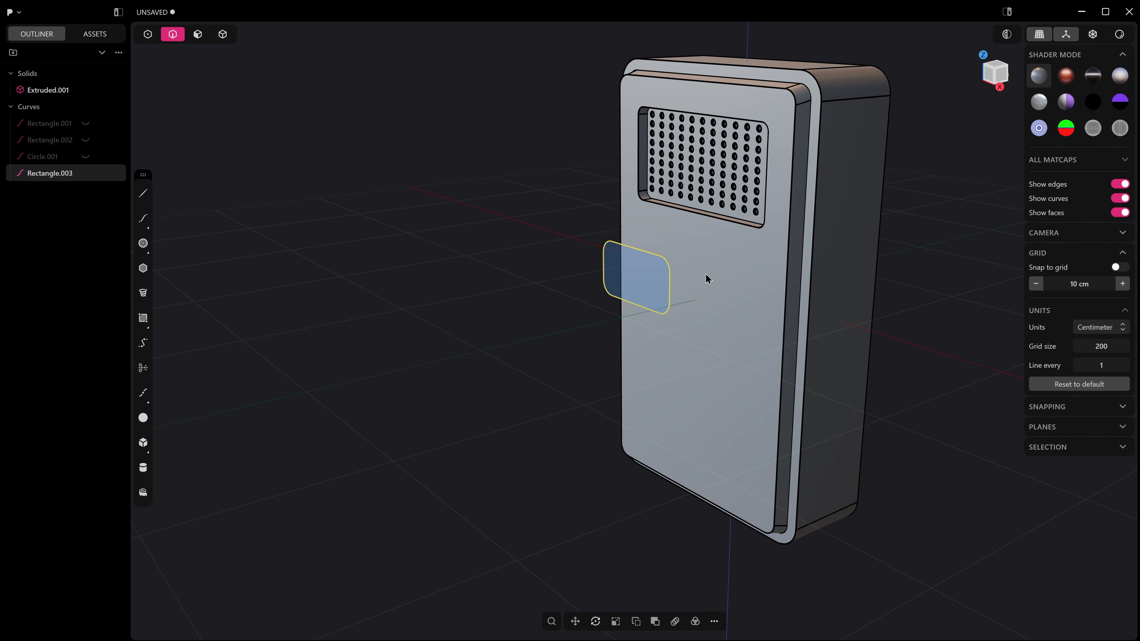
# Step: Imprint the rounded rectangle onto the front face of the body using the bidirectional Vector method
pyautogui.hotkey('shift', 'i')
pyautogui.click(710, 264)
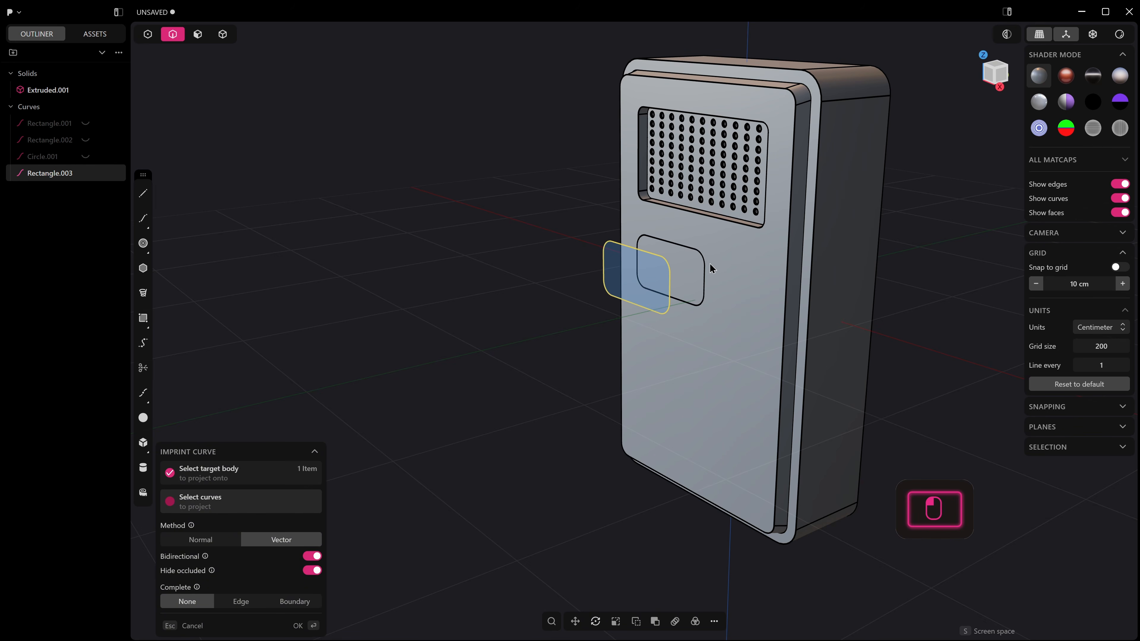
pyautogui.moveTo(710, 263); pyautogui.dragTo(684, 267, button='right')
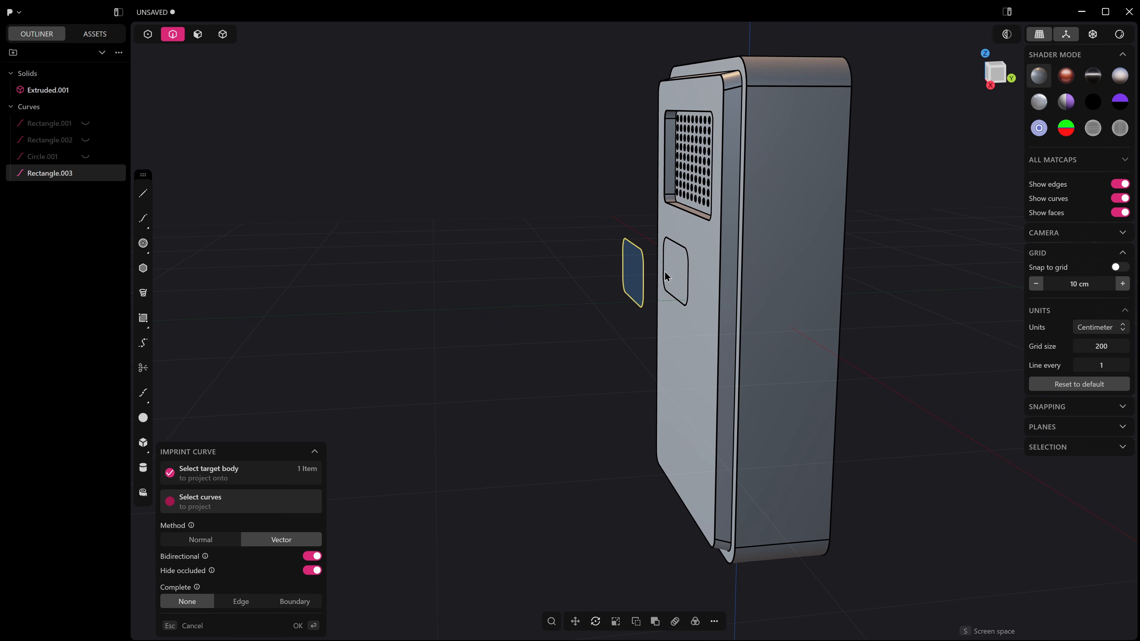
pyautogui.moveTo(688, 269); pyautogui.dragTo(700, 273, button='middle')
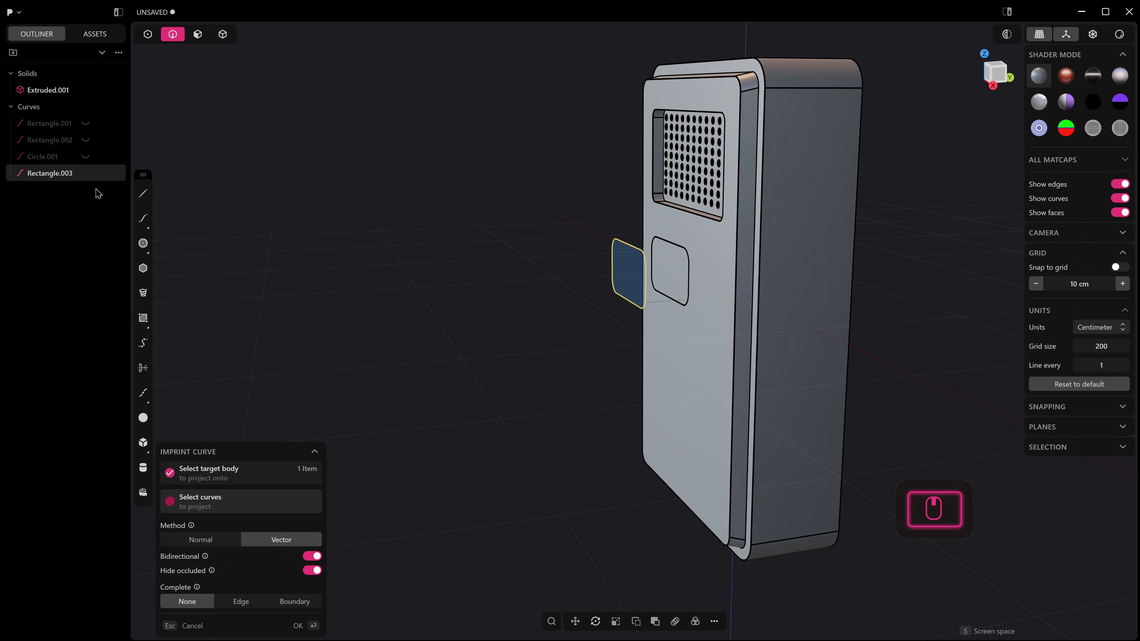
# Step: Hide the rounded rectangle curve, keeping all the other construction curves hidden too
pyautogui.click(50, 110)
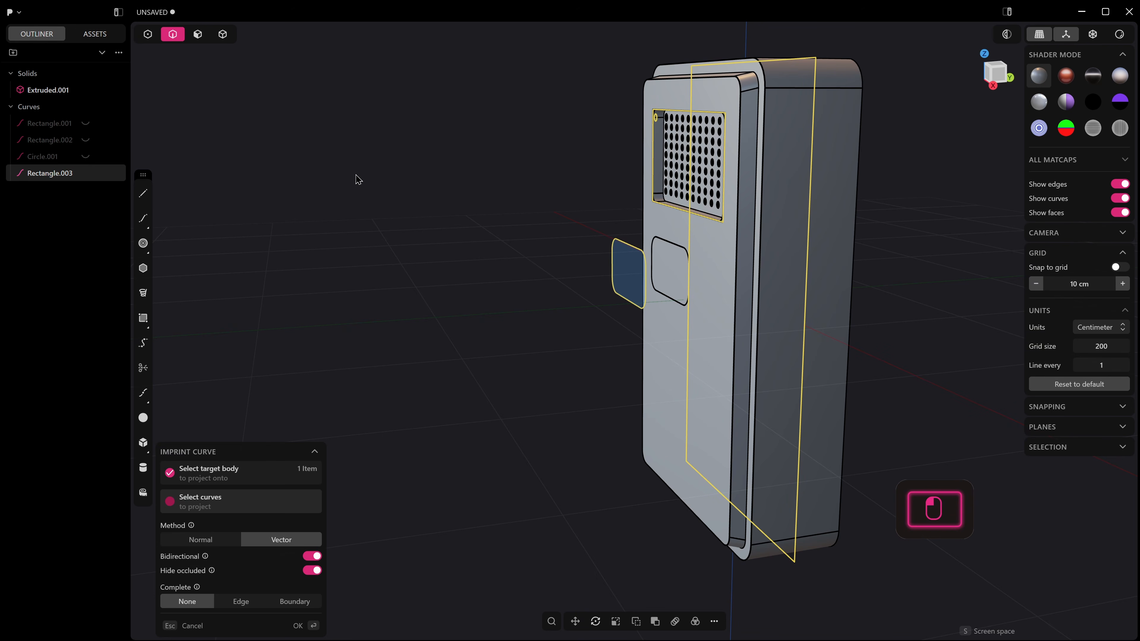
pyautogui.press('h')
pyautogui.click(467, 175)
pyautogui.hotkey('ctrl', 'z')
pyautogui.click(36, 104)
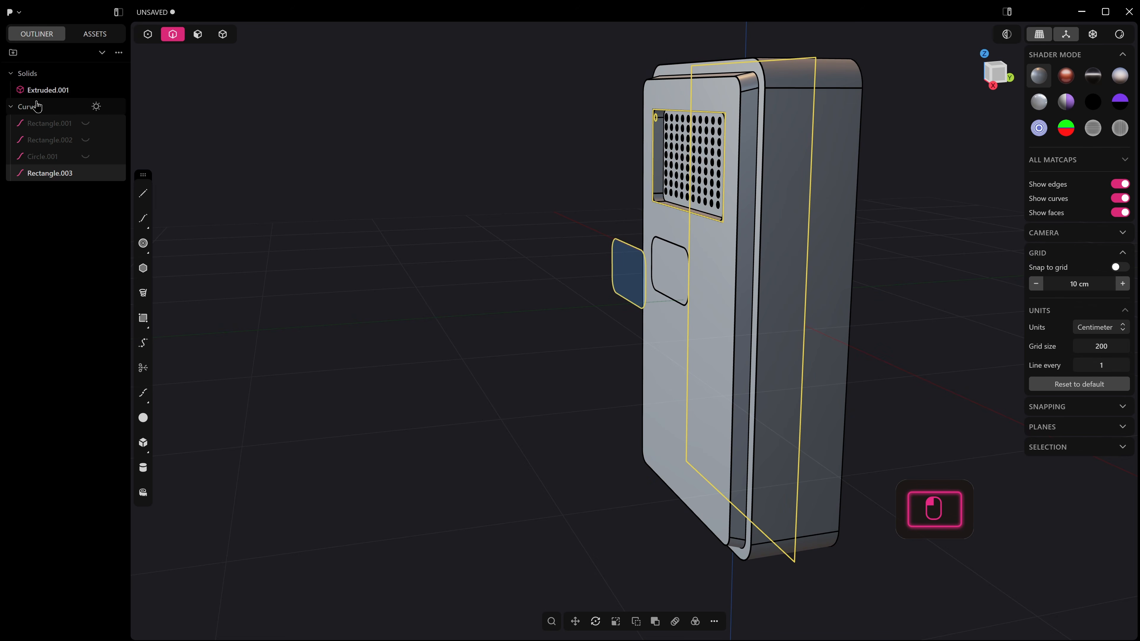
pyautogui.press('h')
pyautogui.moveTo(450, 145); pyautogui.dragTo(444, 249, button='middle')
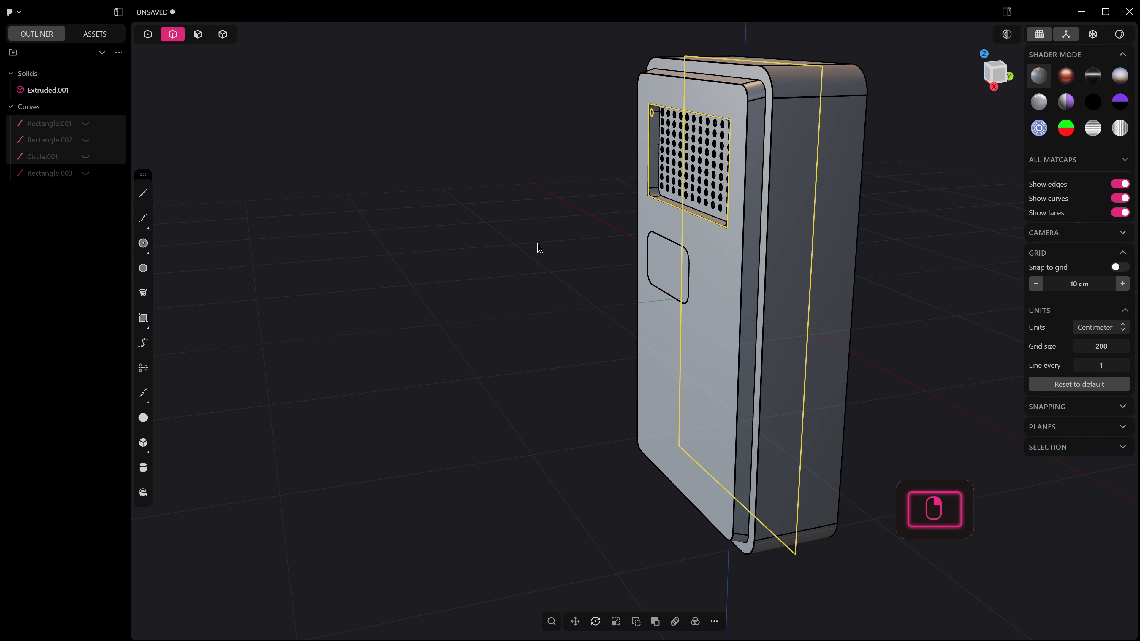
# Step: Select the imprinted rounded rectangle face and push it slightly into the body
pyautogui.press('3')
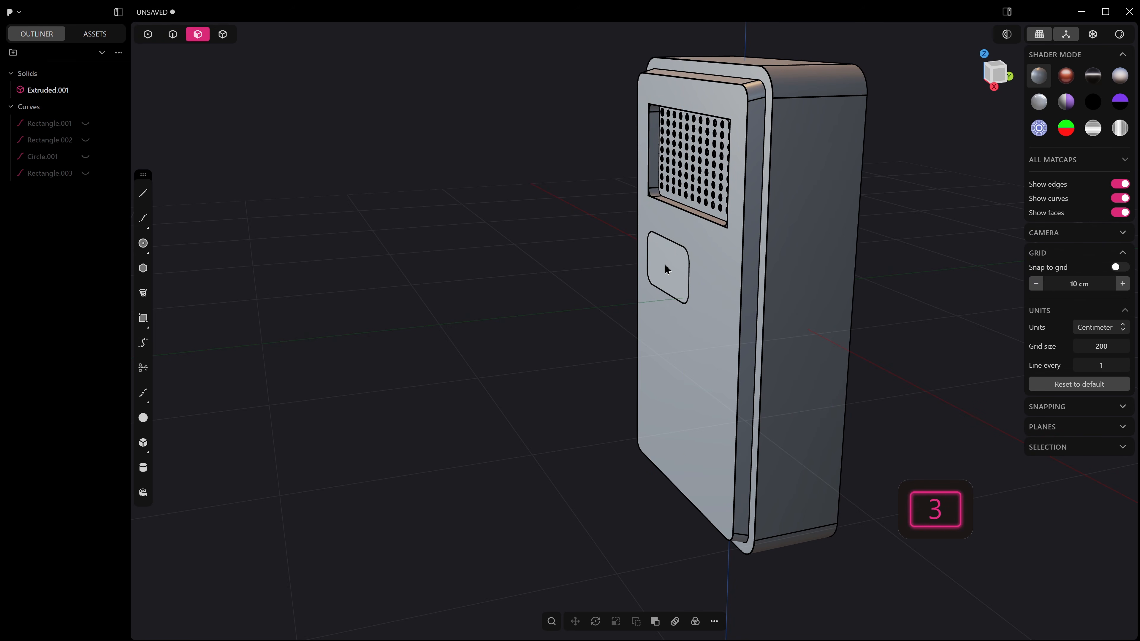
pyautogui.click(665, 268)
pyautogui.scroll(5, 613, 280)
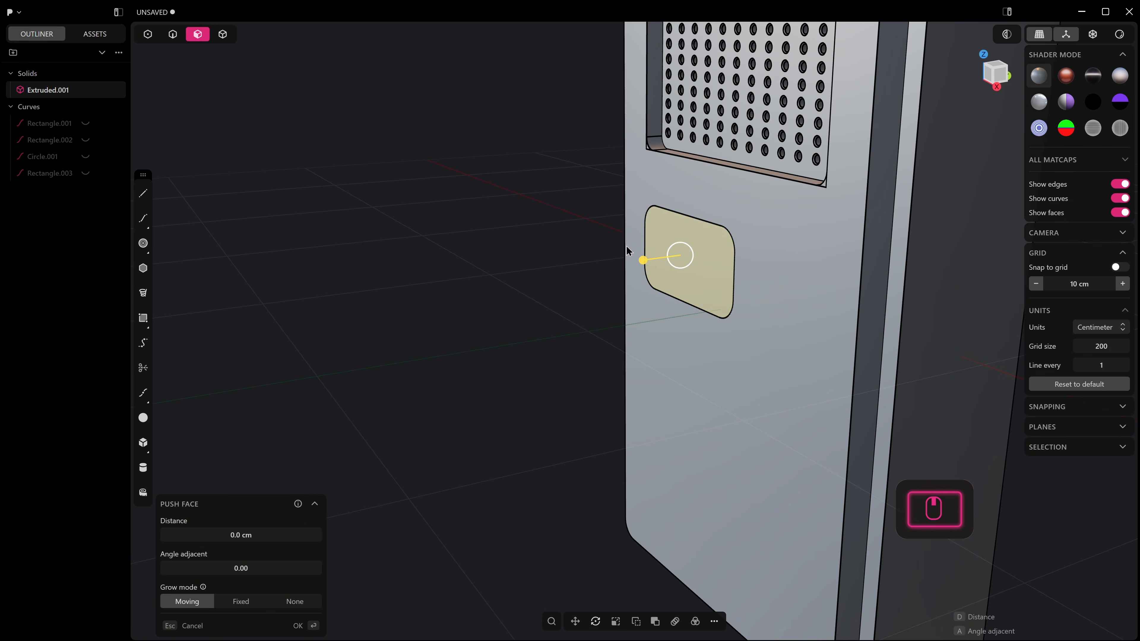
pyautogui.moveTo(643, 260); pyautogui.dragTo(649, 260)
pyautogui.moveTo(649, 260); pyautogui.dragTo(707, 247, button='middle')
# Step: Offset the recessed face's outline inward and push the resulting inner face deeper into the body
pyautogui.click(707, 245)
pyautogui.press('o')
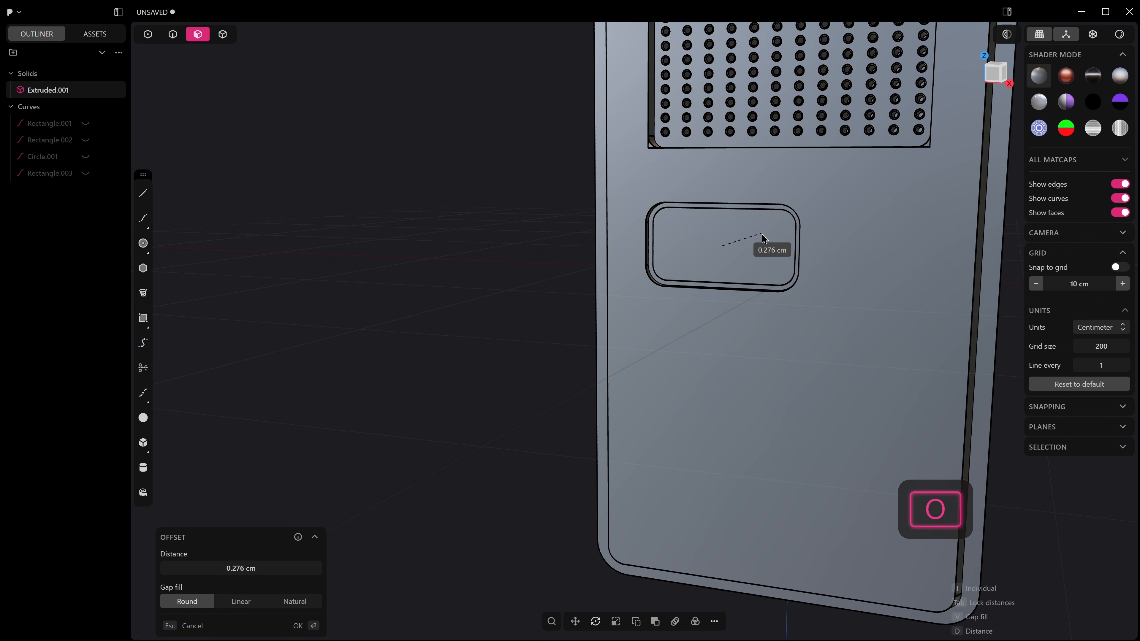
pyautogui.click(767, 238)
pyautogui.rightClick(749, 242)
pyautogui.moveTo(732, 244); pyautogui.dragTo(724, 247)
pyautogui.rightClick(725, 249)
# Step: Offset the deeper face inward by about 0.046 cm and raise the resulting inner face slightly outward
pyautogui.scroll(2, 725, 250)
pyautogui.moveTo(728, 257); pyautogui.dragTo(805, 220, button='middle')
pyautogui.scroll(3, 729, 274)
pyautogui.press('o')
pyautogui.click(808, 225)
pyautogui.moveTo(804, 228); pyautogui.dragTo(799, 239, button='middle')
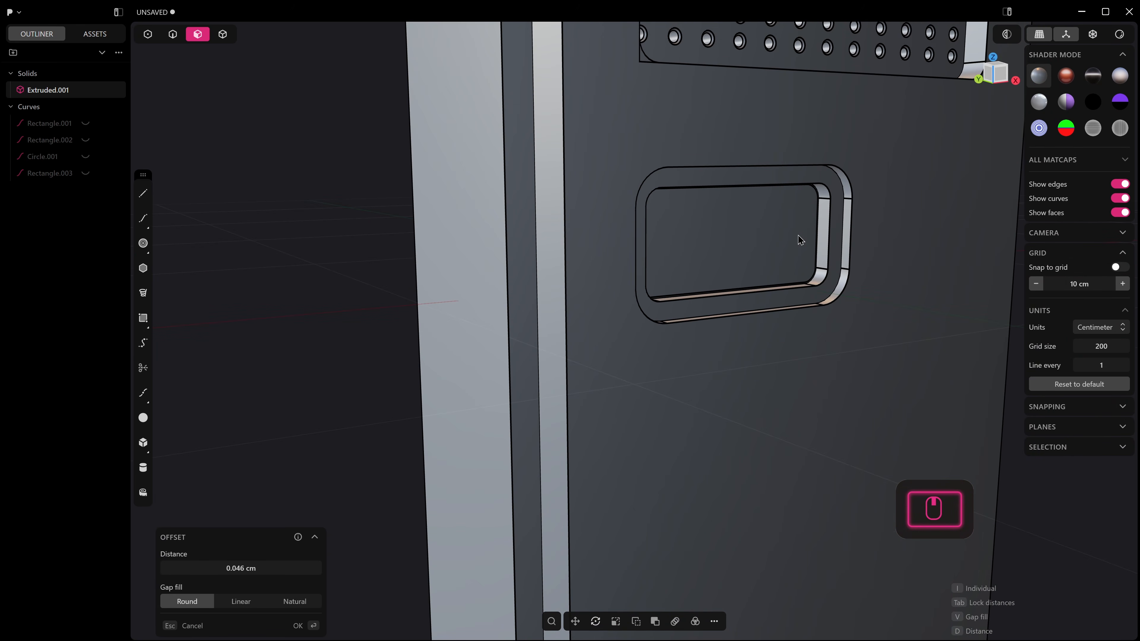
pyautogui.rightClick(762, 241)
pyautogui.moveTo(770, 237); pyautogui.dragTo(778, 242)
pyautogui.moveTo(777, 247); pyautogui.dragTo(816, 270, button='middle')
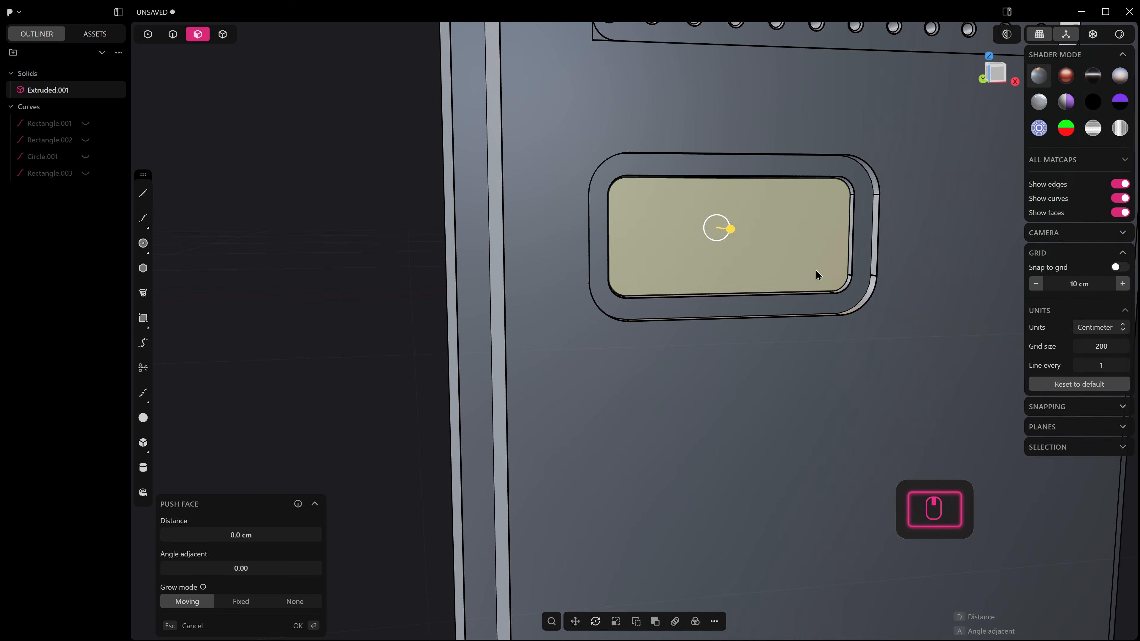
# Step: Show the selection details and examine the surface type of the recess's raised inner face
pyautogui.click(1122, 446)
pyautogui.moveTo(812, 308); pyautogui.dragTo(783, 271, button='middle')
pyautogui.click(782, 255)
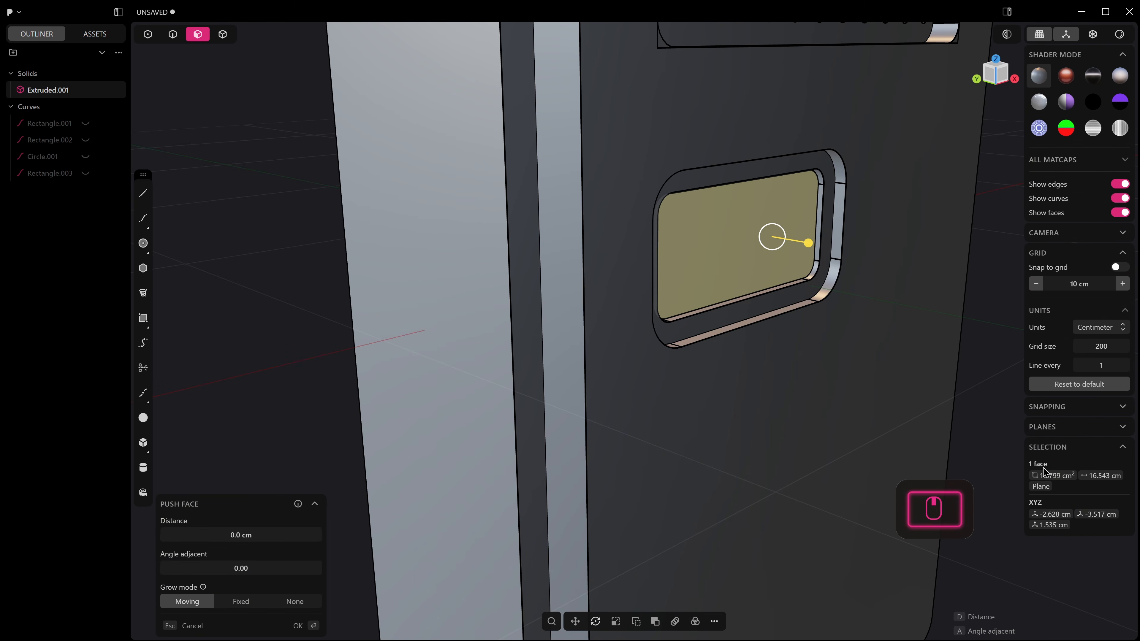
pyautogui.moveTo(875, 377); pyautogui.dragTo(967, 368, button='middle')
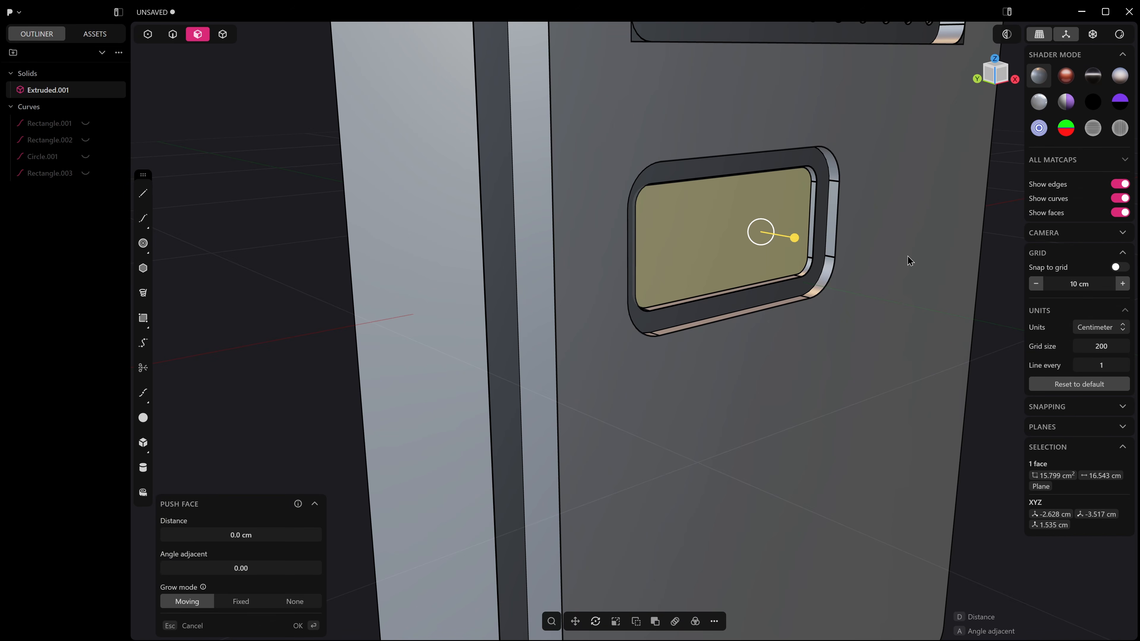
# Step: Convert the recess's raised inner face from a plane to a spline surface and select it again
pyautogui.hotkey('shift', 's')
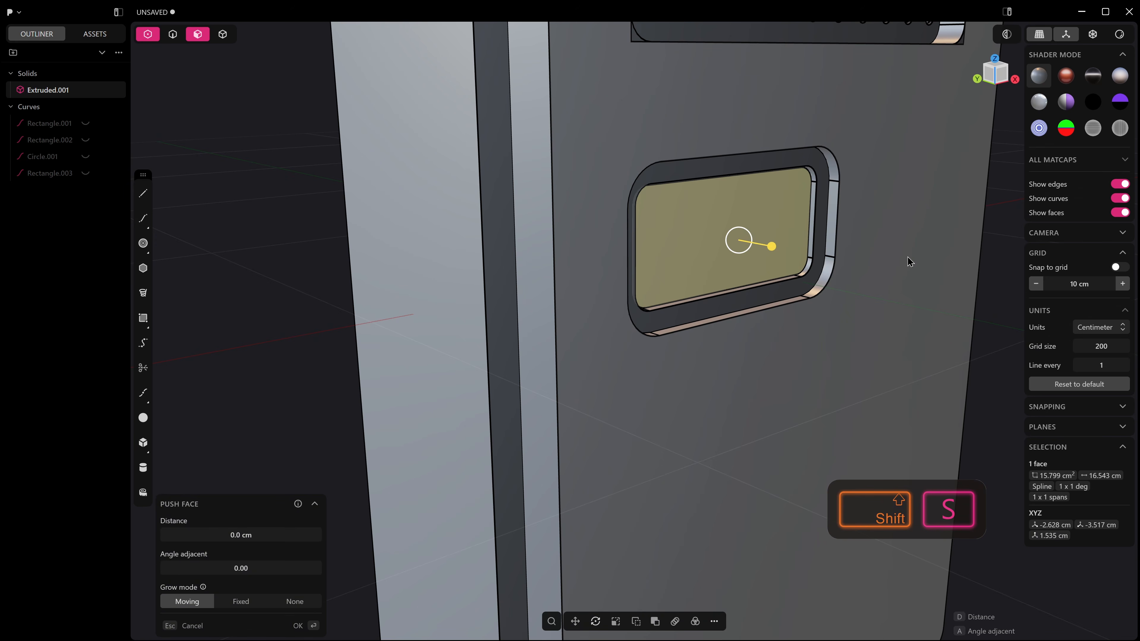
pyautogui.moveTo(908, 310)
pyautogui.mouseDown(button='middle')
pyautogui.moveTo(898, 292)
pyautogui.moveTo(901, 318)
pyautogui.mouseUp(button='middle')
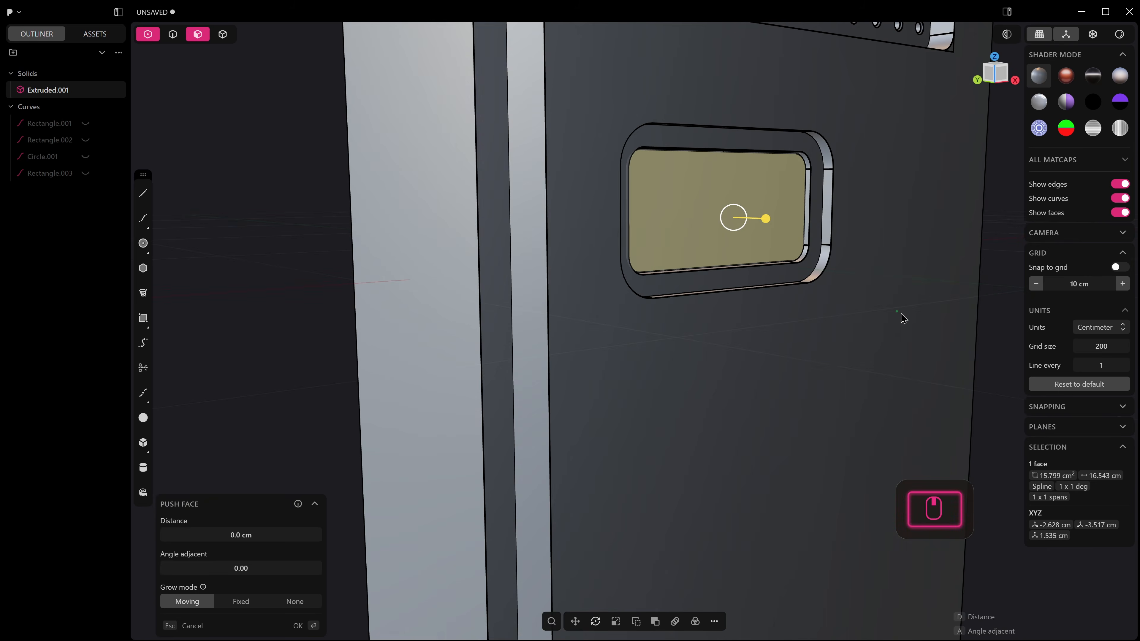
pyautogui.rightClick(910, 317)
pyautogui.click(781, 217)
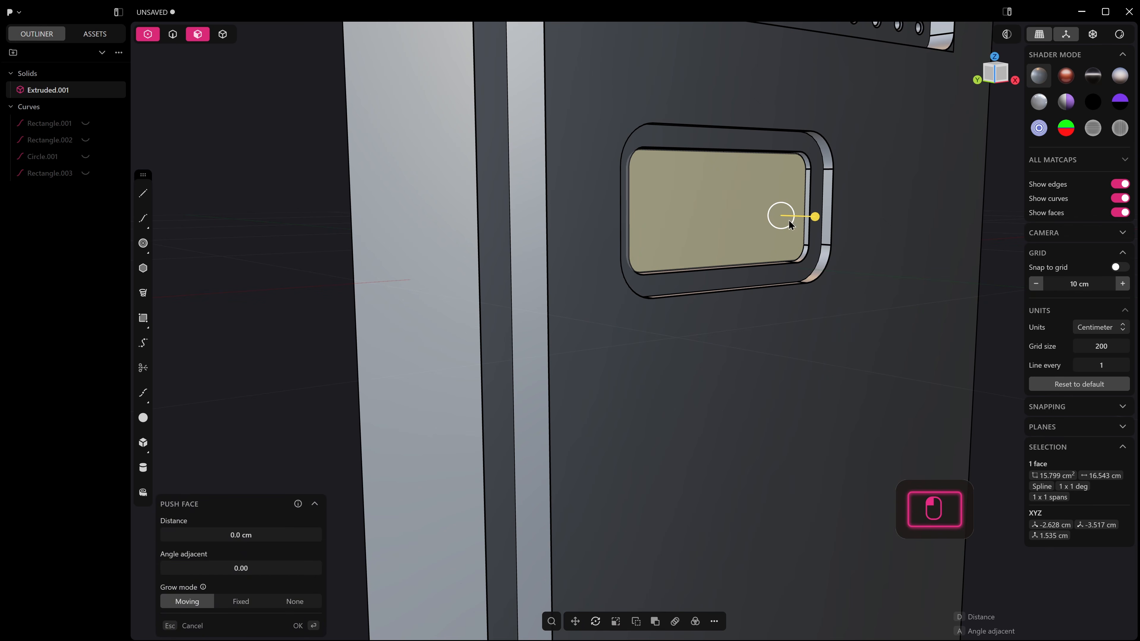
# Step: Try raising the recess's inner face to a 2 x 2 degree spline and undo back to the original plane
pyautogui.hotkey('shift', 's')
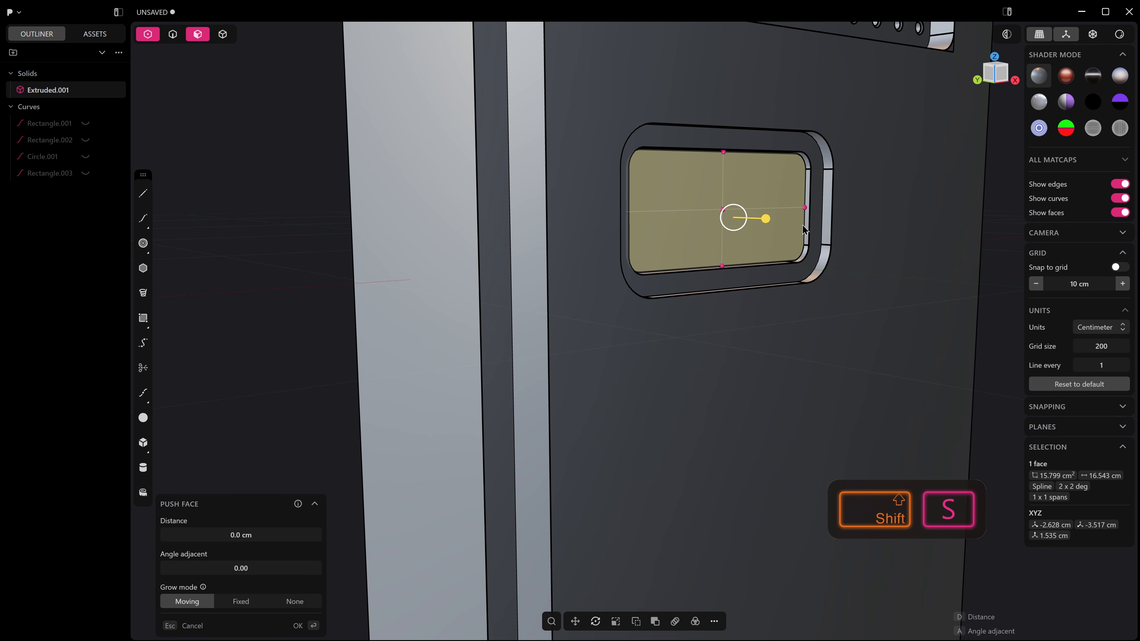
pyautogui.moveTo(802, 225); pyautogui.dragTo(692, 176, button='middle')
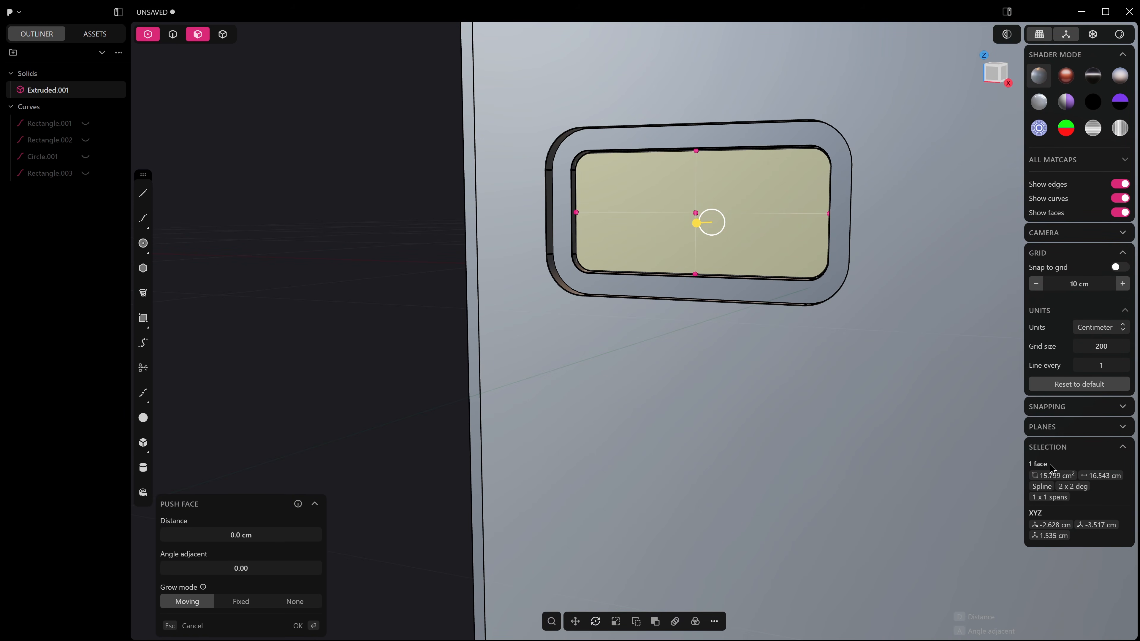
pyautogui.hotkey('ctrl', 'z')
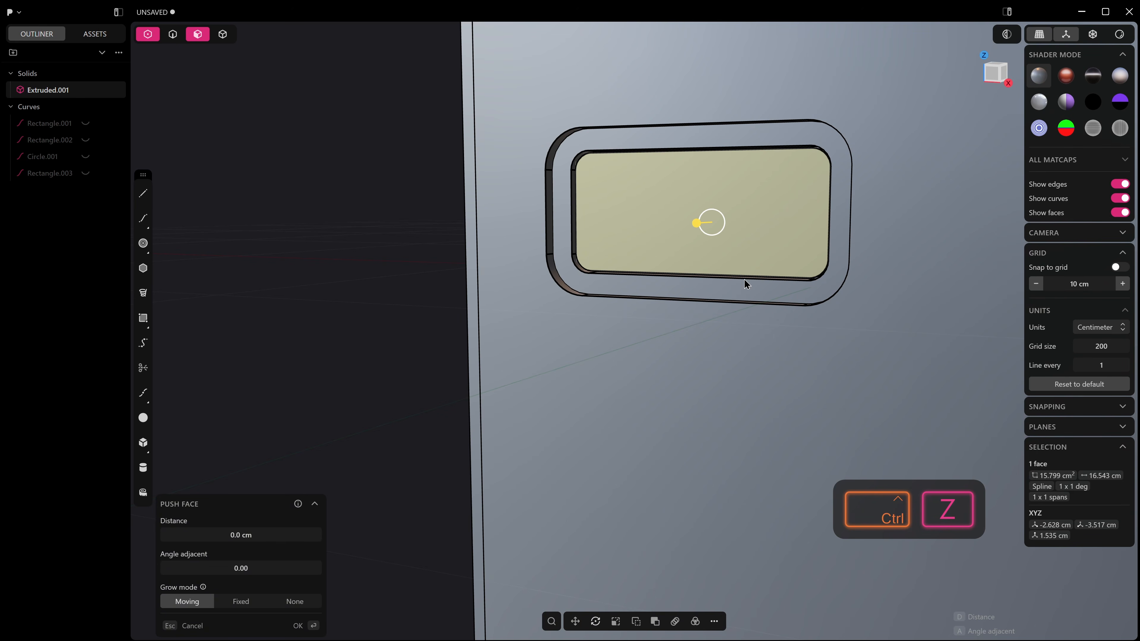
pyautogui.moveTo(744, 280); pyautogui.dragTo(770, 189, button='middle')
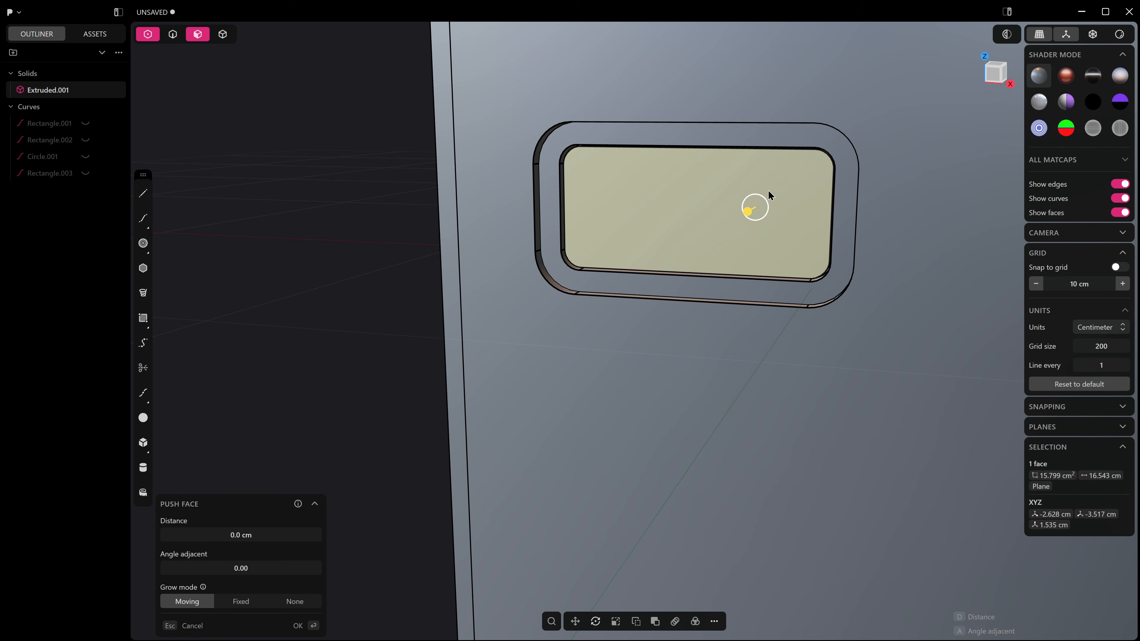
pyautogui.moveTo(768, 191); pyautogui.dragTo(843, 203, button='middle')
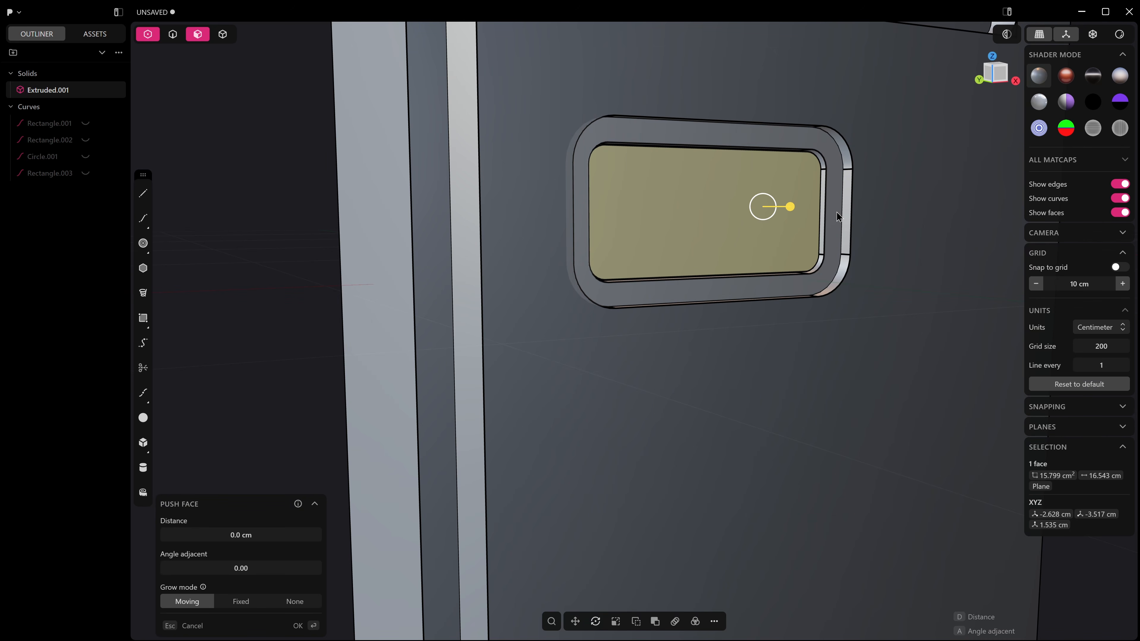
pyautogui.moveTo(830, 226); pyautogui.dragTo(859, 226, button='middle')
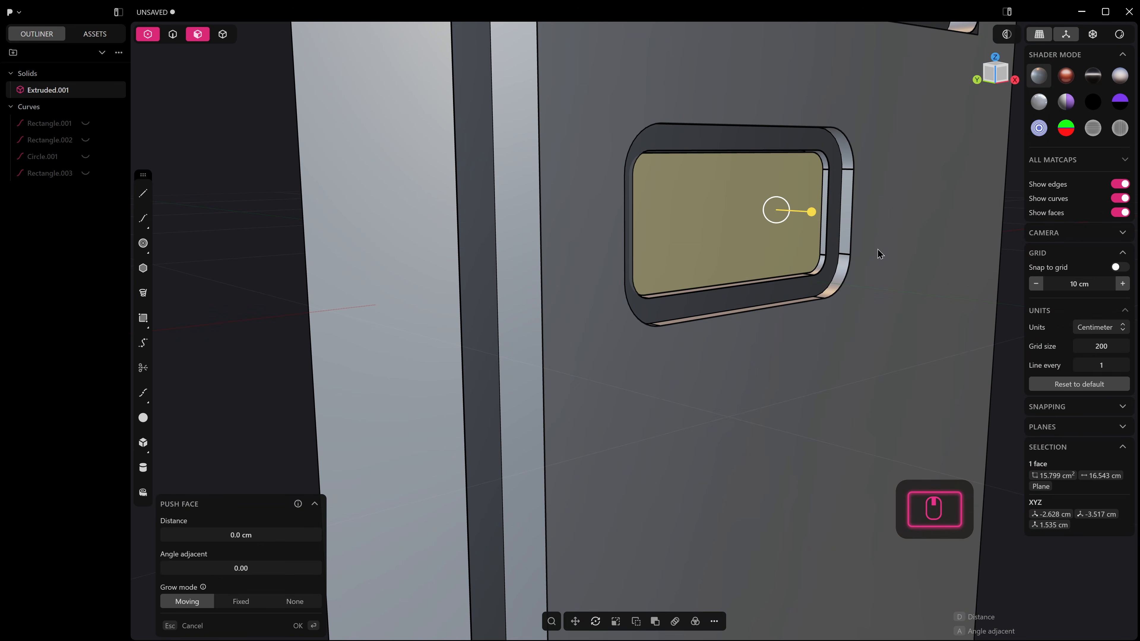
pyautogui.hotkey('shift', 's')
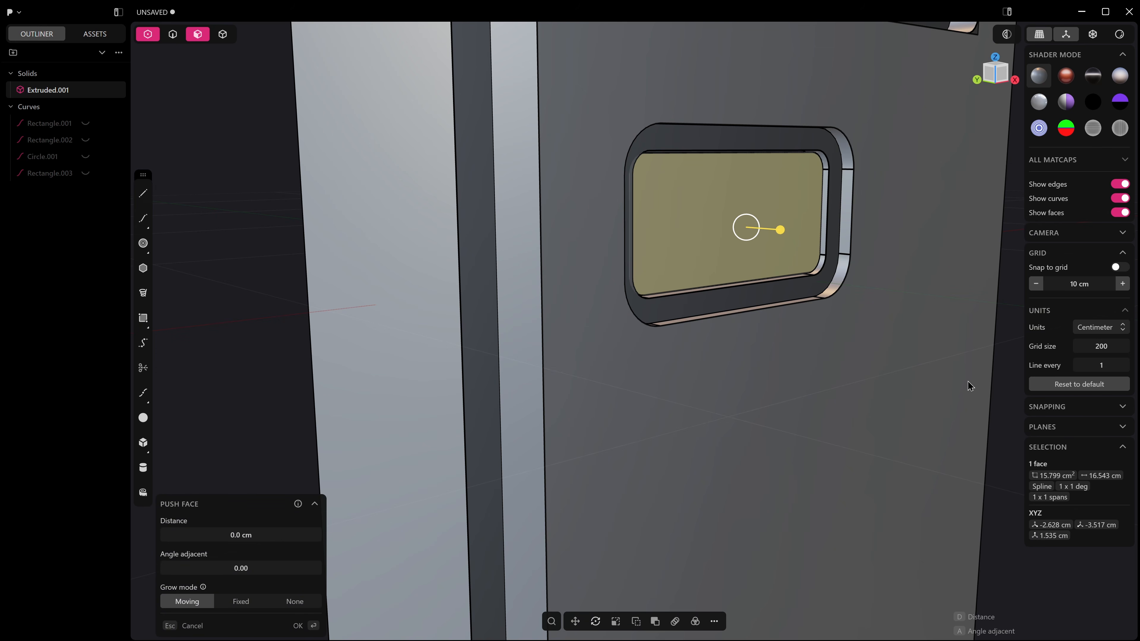
pyautogui.hotkey('ctrl', 'z')
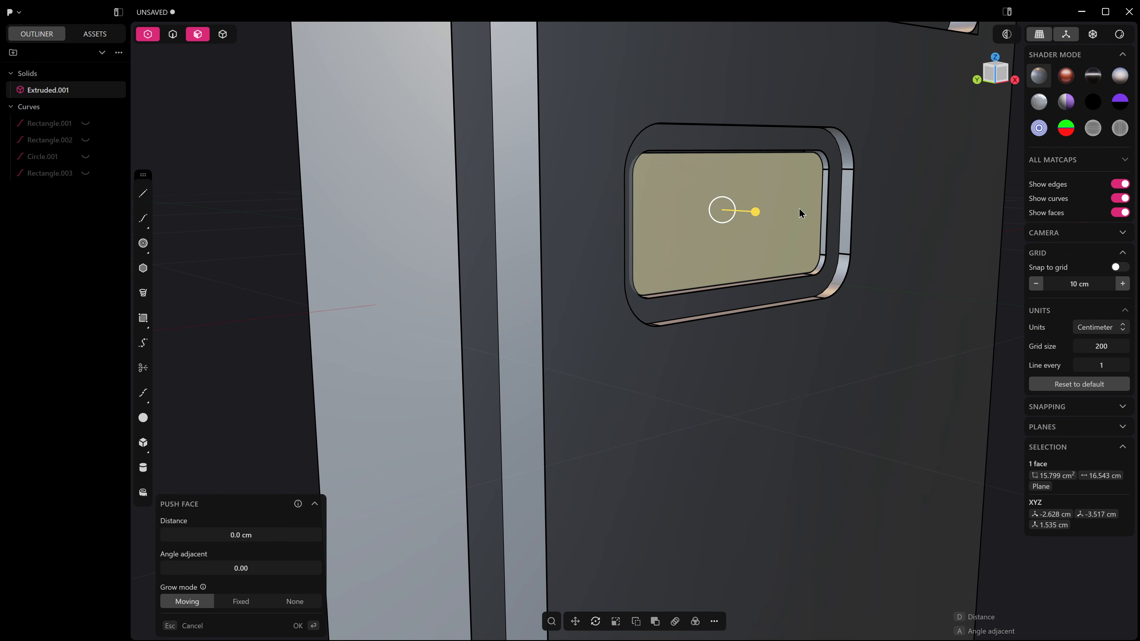
# Step: Convert the recess's raised inner face to a spline, enable X-ray mode and raise the surface to 2 x 2 degree
pyautogui.click(799, 208)
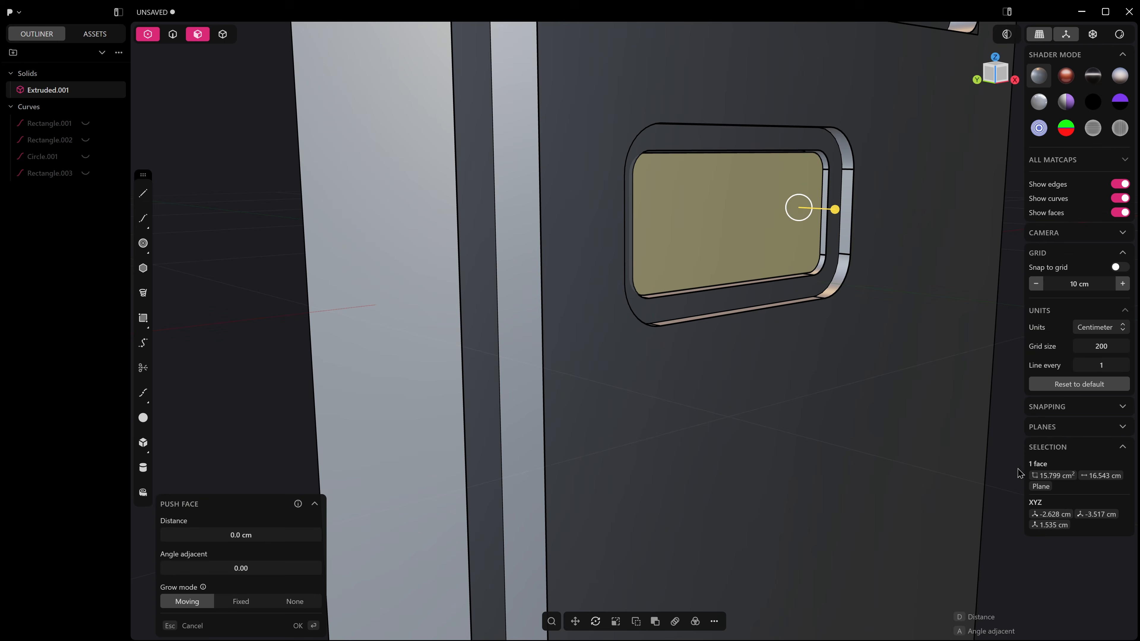
pyautogui.hotkey('shift', 's')
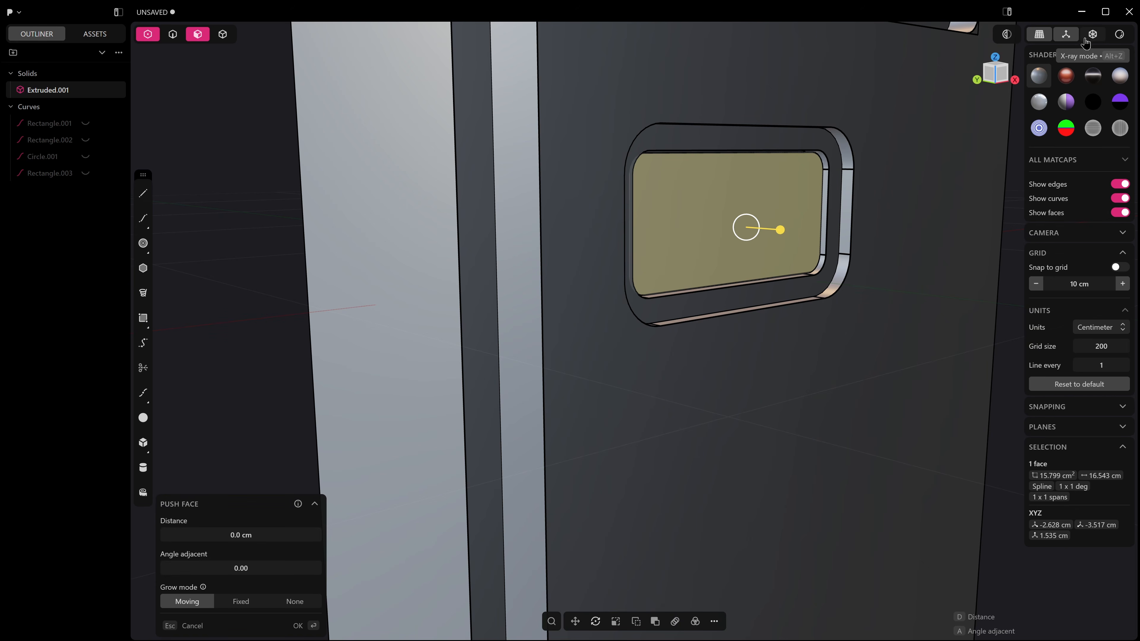
pyautogui.click(1092, 38)
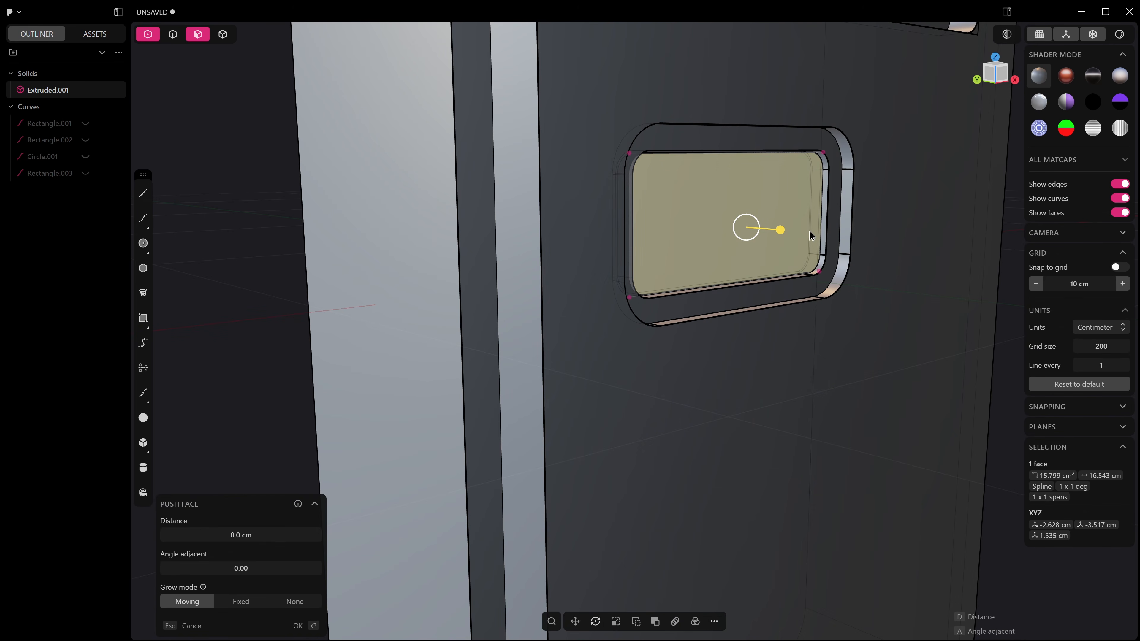
pyautogui.moveTo(810, 231); pyautogui.dragTo(767, 243, button='middle')
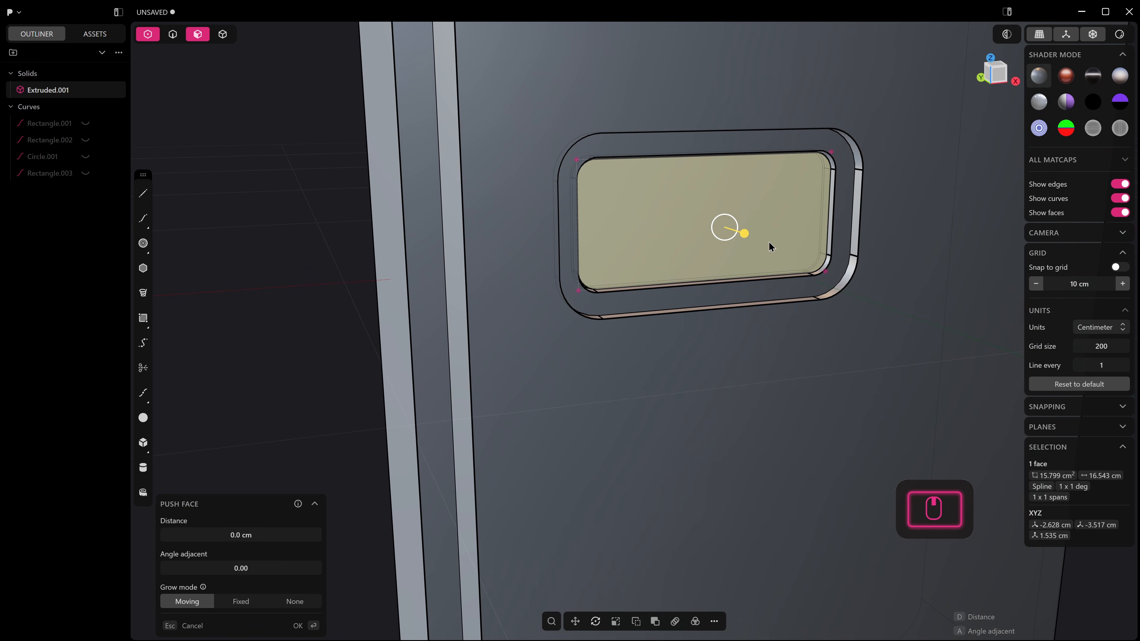
pyautogui.hotkey('shift', 's')
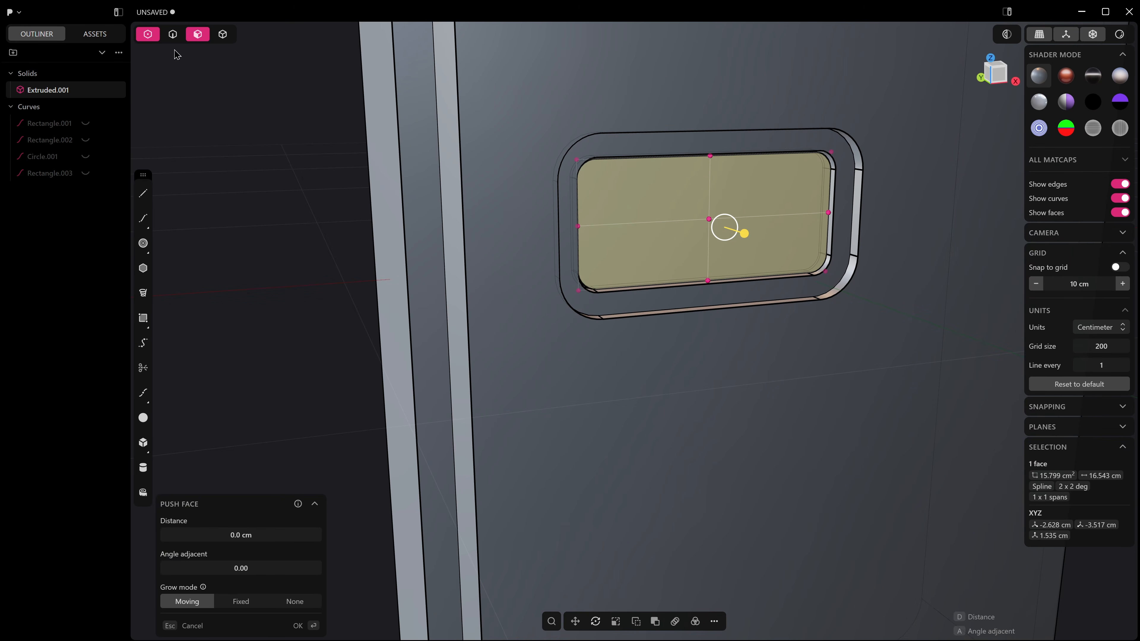
# Step: Select only the middle column of the face's control points and move them about -0.63 cm along Y
pyautogui.click(155, 38)
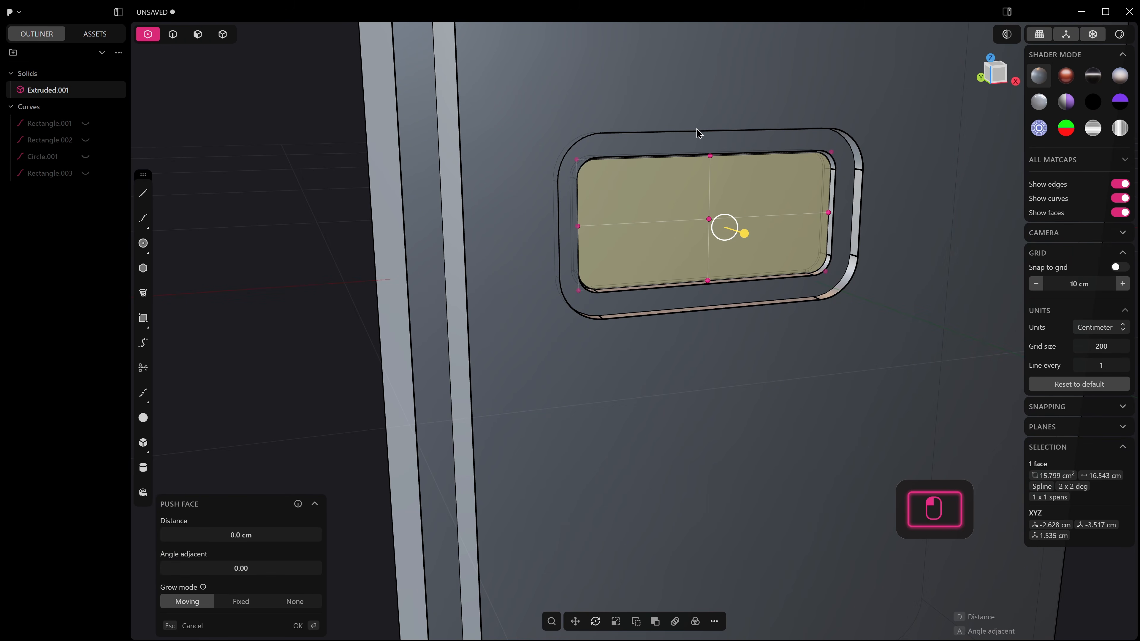
pyautogui.moveTo(682, 121); pyautogui.dragTo(730, 341)
pyautogui.moveTo(734, 259); pyautogui.dragTo(779, 234, button='middle')
pyautogui.hotkey('alt', 'z')
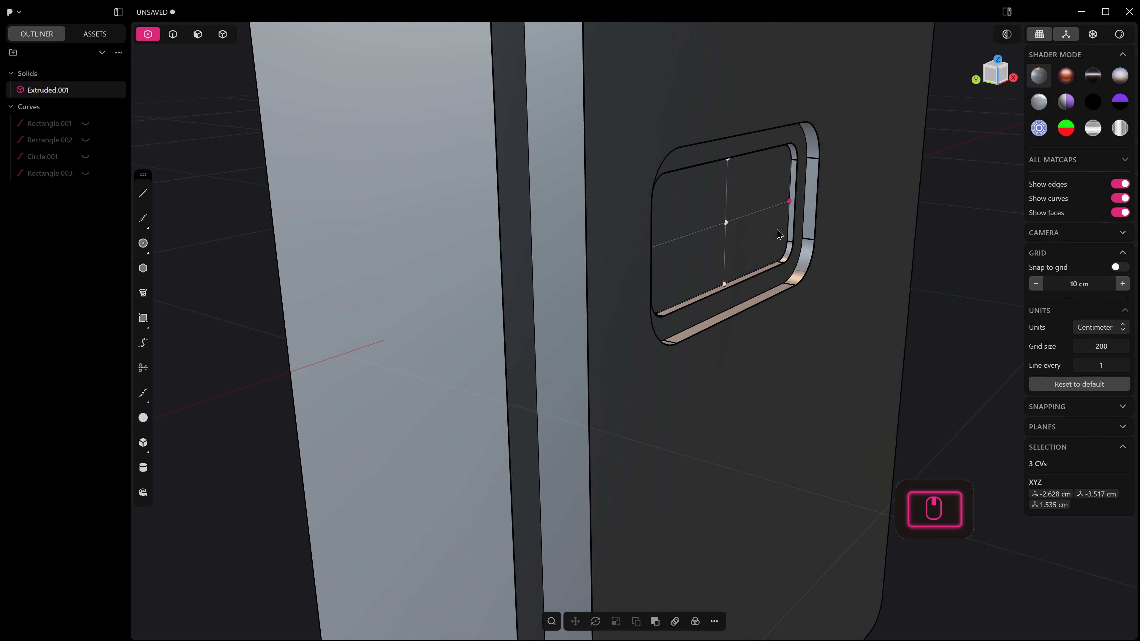
pyautogui.moveTo(721, 130); pyautogui.dragTo(713, 220, button='middle')
pyautogui.press('g')
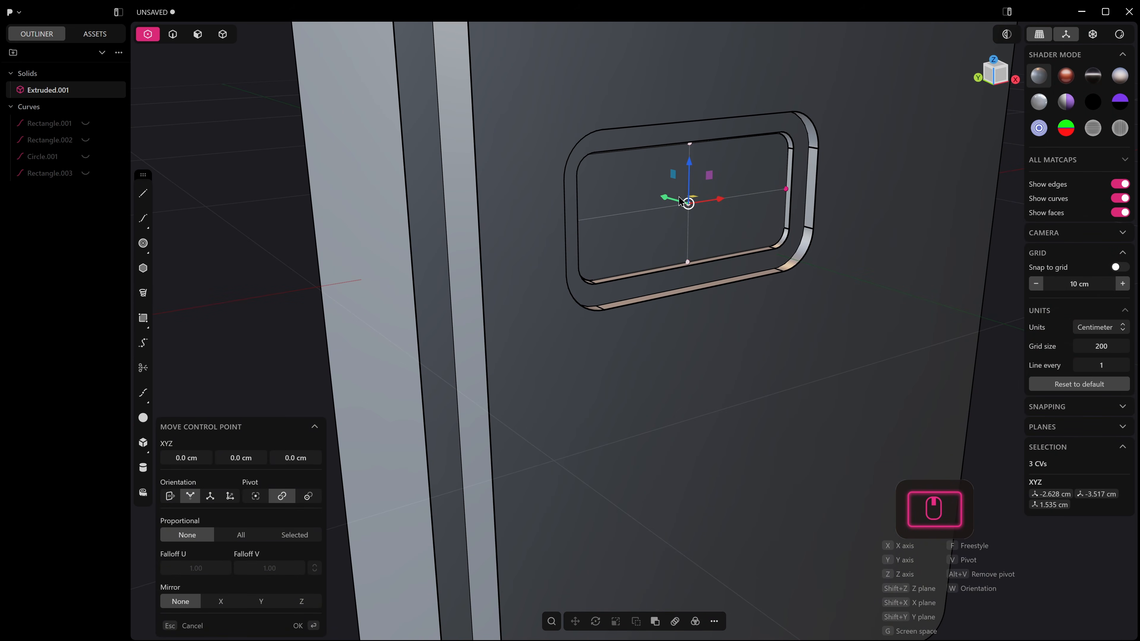
pyautogui.press('y')
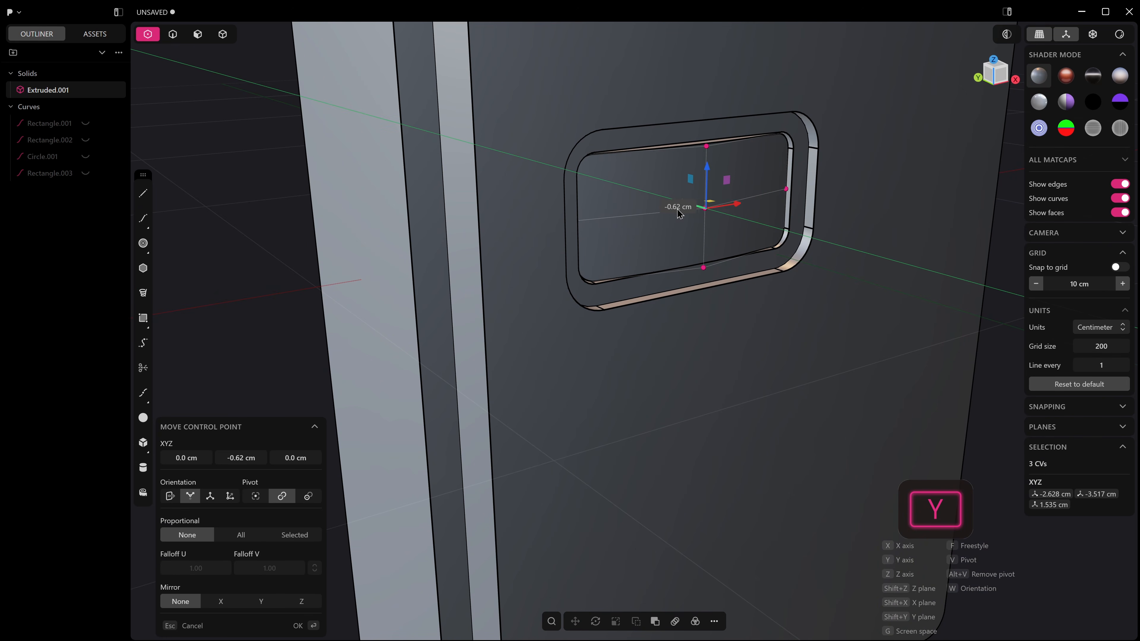
pyautogui.rightClick(677, 210)
pyautogui.moveTo(731, 198)
pyautogui.mouseDown(button='middle')
pyautogui.moveTo(644, 183)
pyautogui.moveTo(685, 200)
pyautogui.moveTo(677, 205)
pyautogui.moveTo(736, 205)
pyautogui.mouseUp(button='middle')
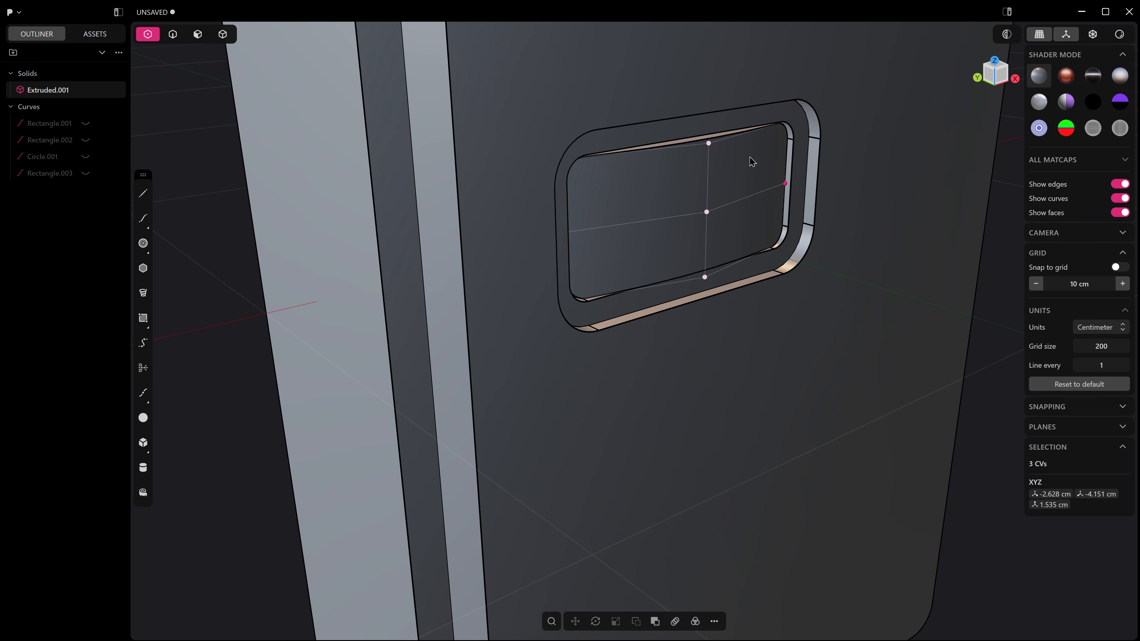
# Step: Find the Toggle Points command and use it to hide the curved face's control points
pyautogui.write('f')
pyautogui.write('tog')
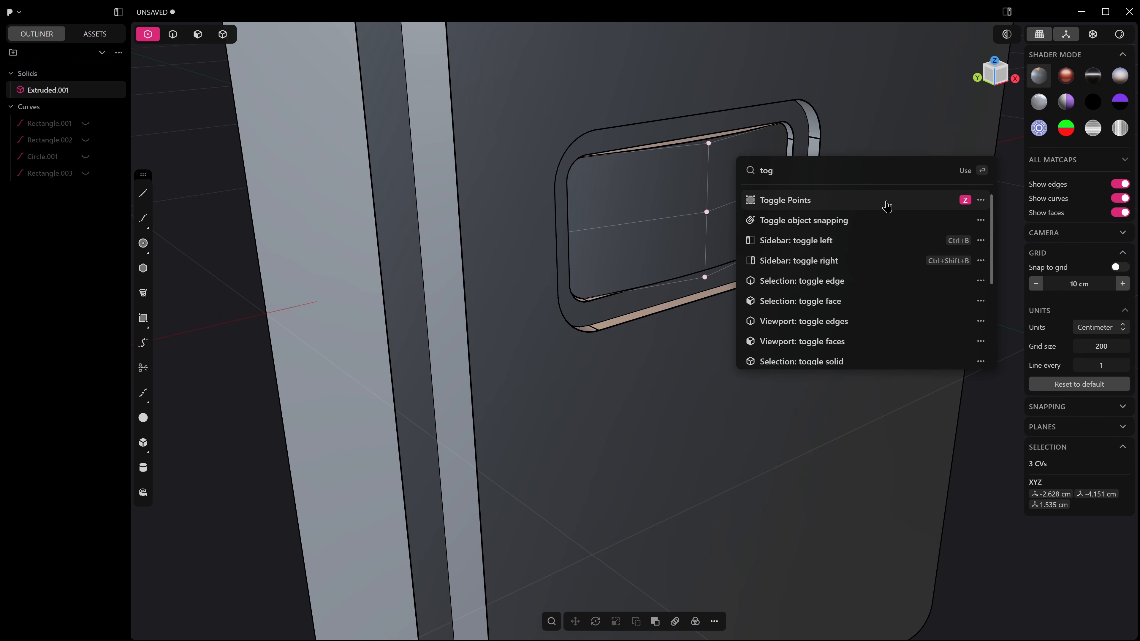
pyautogui.rightClick(911, 201)
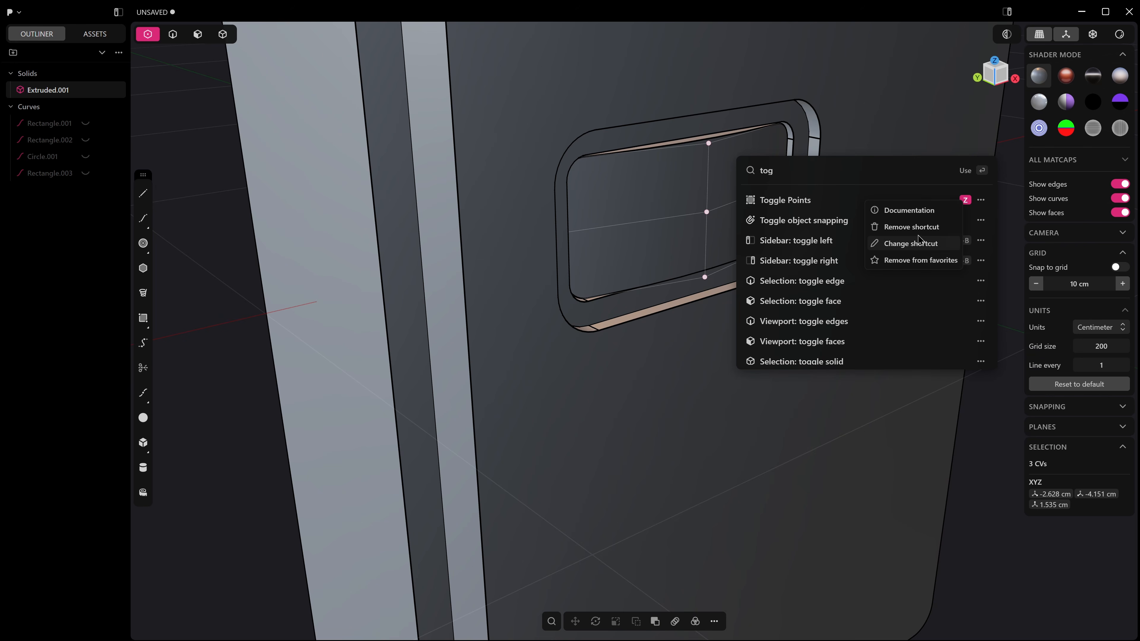
pyautogui.click(829, 199)
pyautogui.moveTo(797, 198); pyautogui.dragTo(697, 140, button='middle')
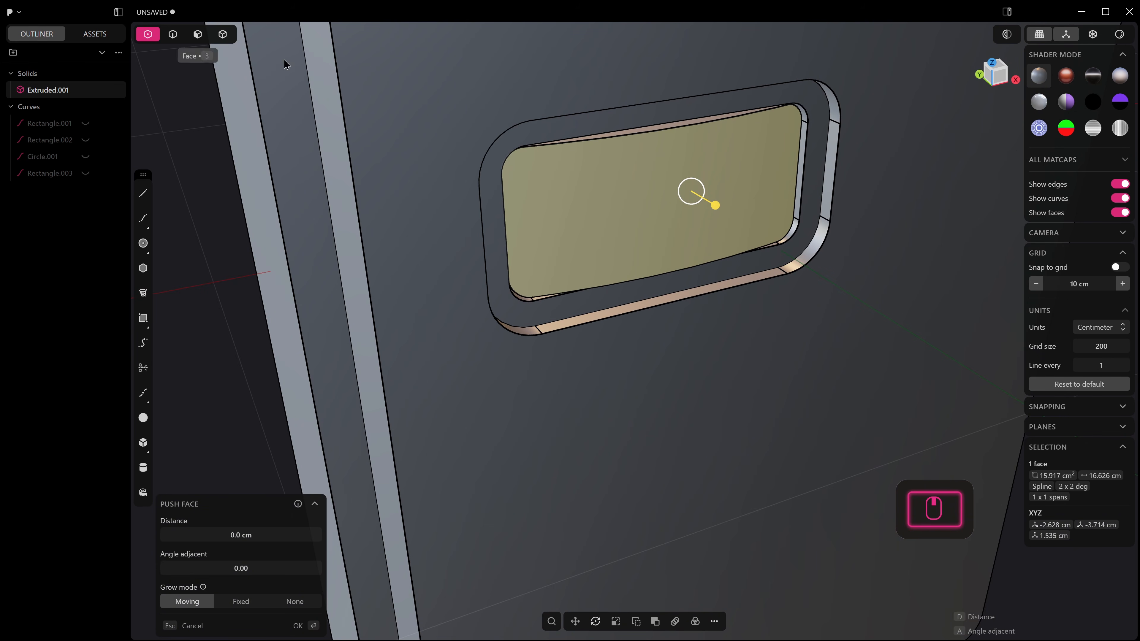
pyautogui.press('z')
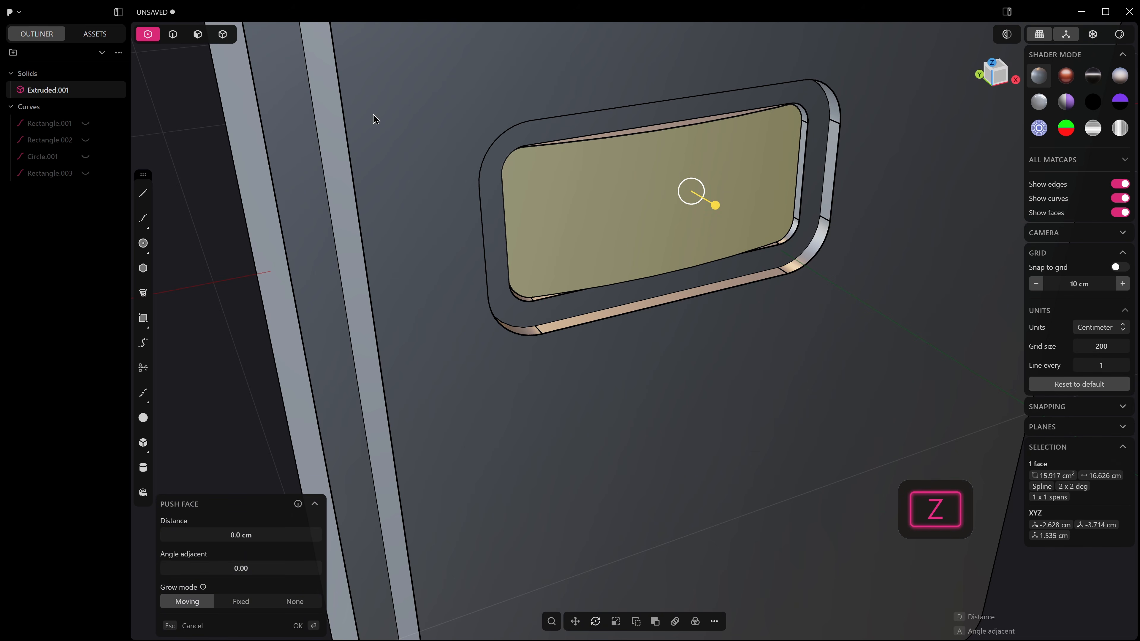
# Step: Fillet the edges of the curved inner face, the inner step and the recess's outer opening together
pyautogui.click(176, 35)
pyautogui.click(630, 135)
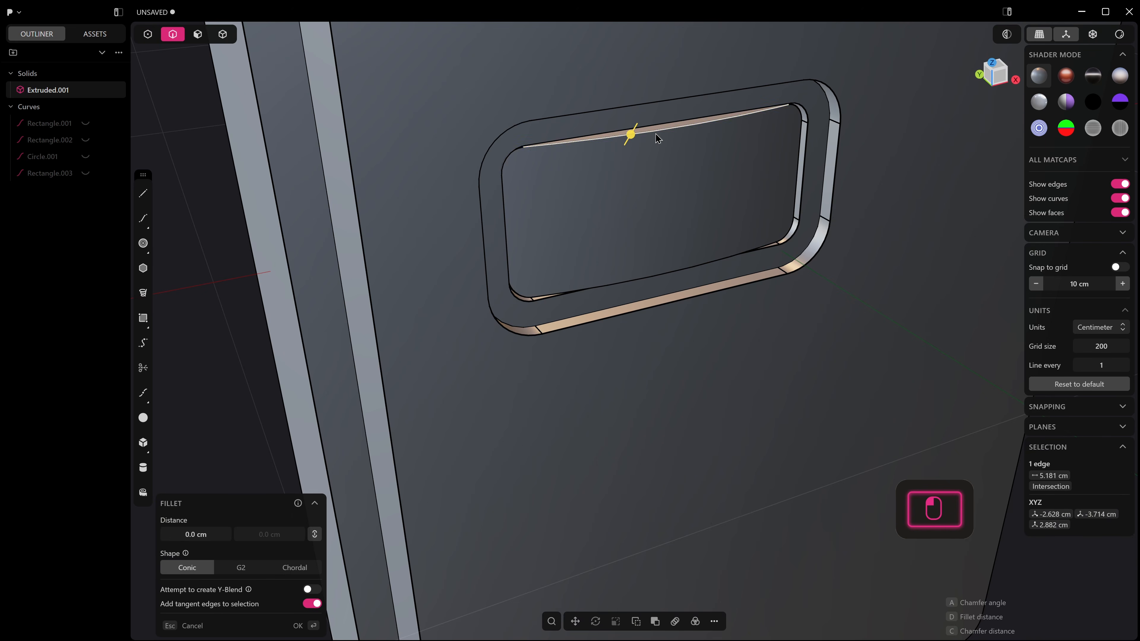
pyautogui.keyDown('shift'); pyautogui.click(667, 126); pyautogui.keyUp('shift')
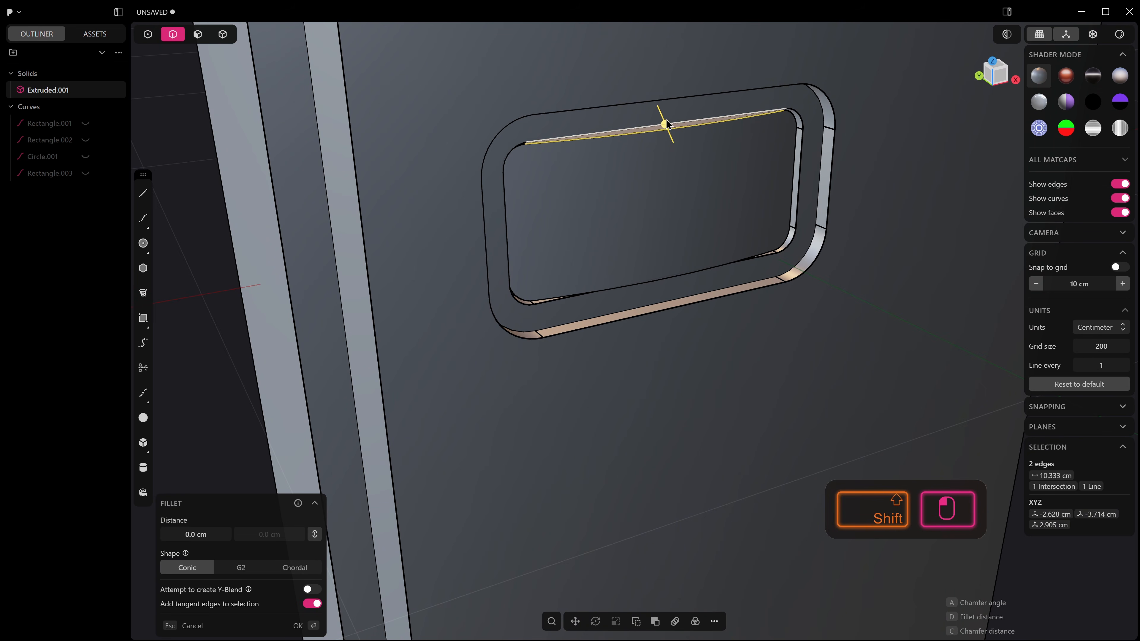
pyautogui.keyDown('shift'); pyautogui.click(692, 98); pyautogui.keyUp('shift')
pyautogui.moveTo(693, 99); pyautogui.dragTo(691, 111)
pyautogui.rightClick(688, 112)
pyautogui.moveTo(686, 112); pyautogui.dragTo(715, 147, button='middle')
pyautogui.scroll(-2, 718, 143)
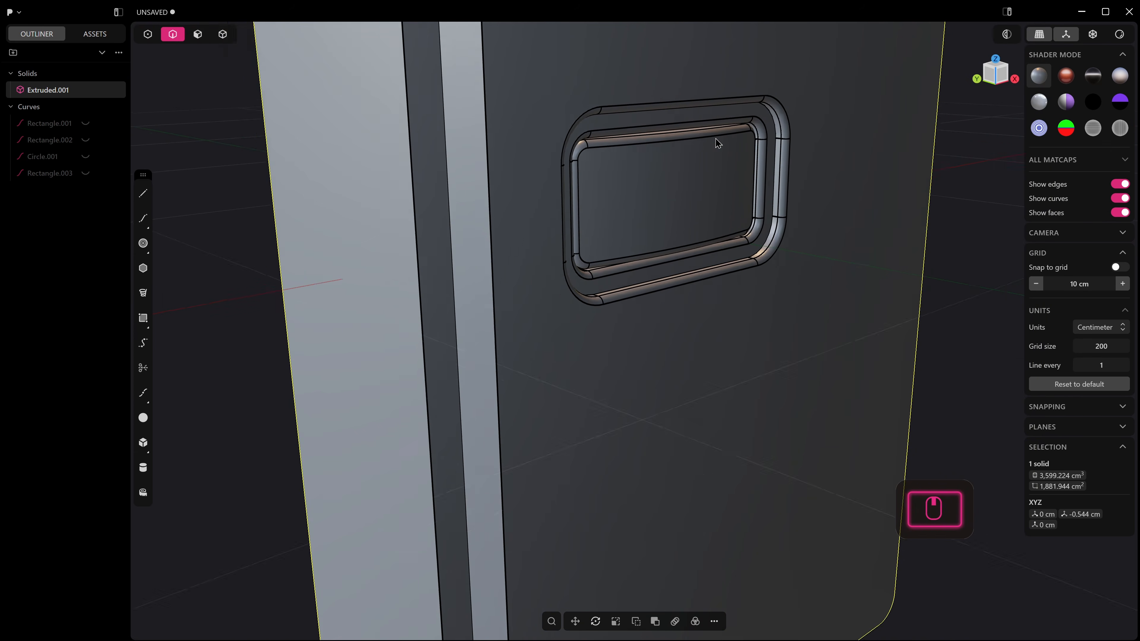
# Step: Preview the filleted recess with a dark glossy matcap, then switch the shading to the light grey matcap
pyautogui.click(1093, 76)
pyautogui.moveTo(919, 174); pyautogui.dragTo(1007, 133, button='middle')
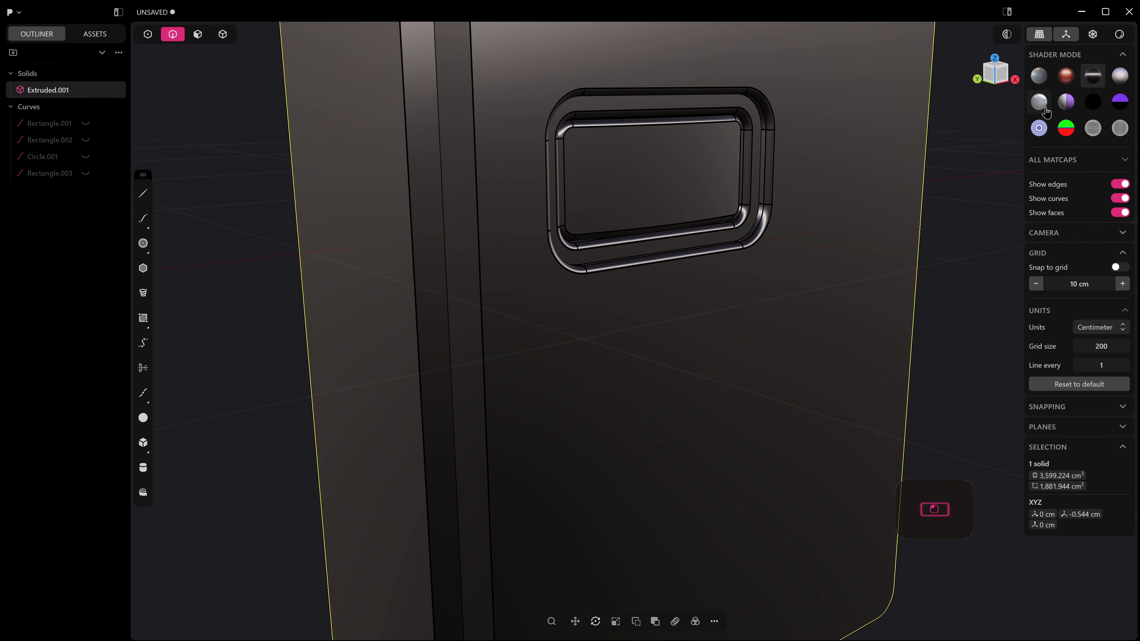
pyautogui.click(1039, 102)
pyautogui.moveTo(898, 179); pyautogui.dragTo(932, 177, button='middle')
pyautogui.moveTo(745, 160); pyautogui.dragTo(663, 169, button='middle')
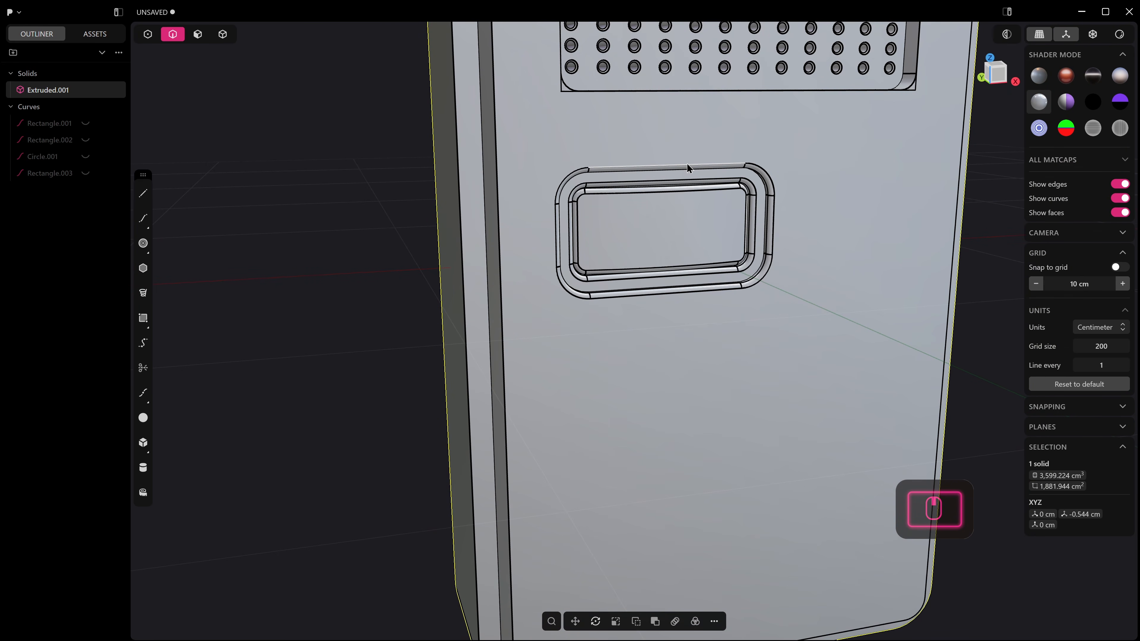
# Step: Switch to the front view and select all faces of the rounded recess
pyautogui.press('KP_1')
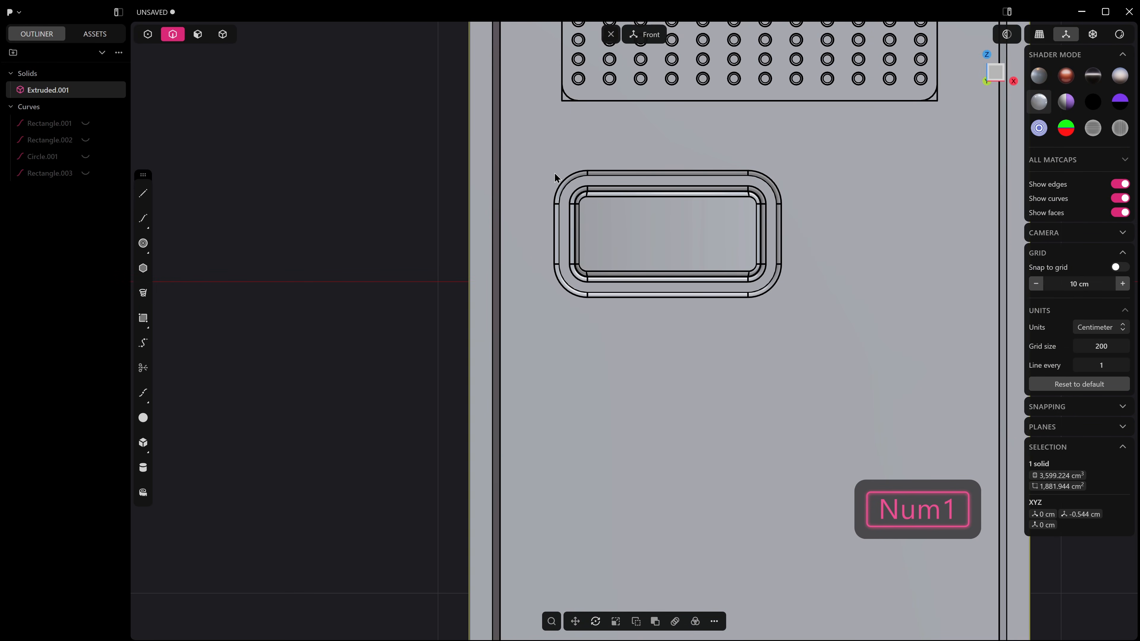
pyautogui.press('3')
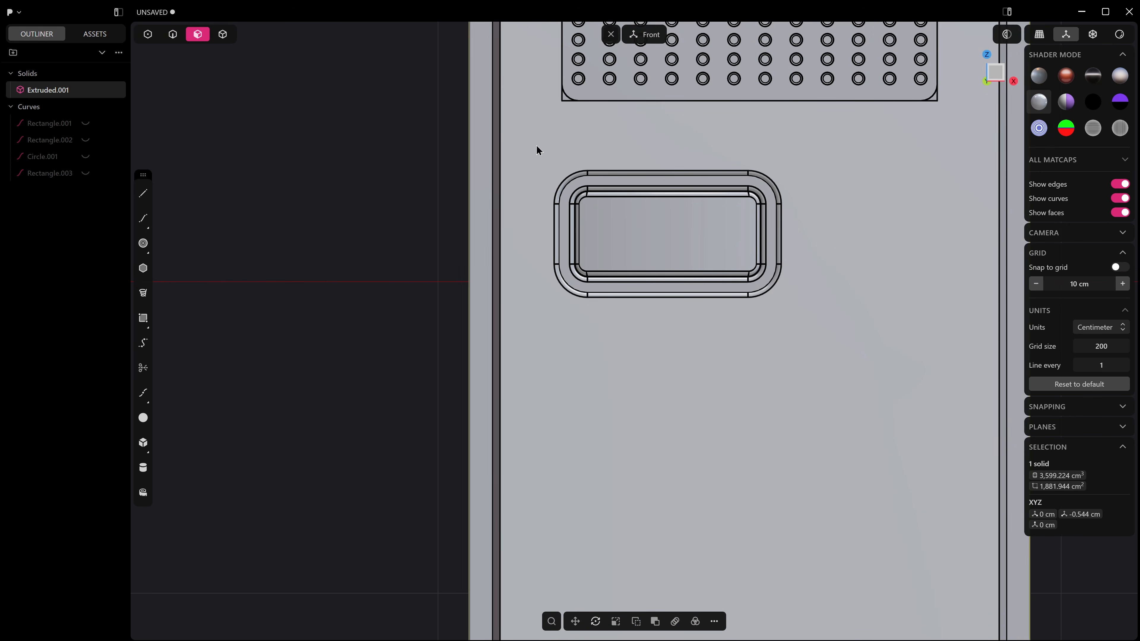
pyautogui.moveTo(537, 144); pyautogui.dragTo(797, 334)
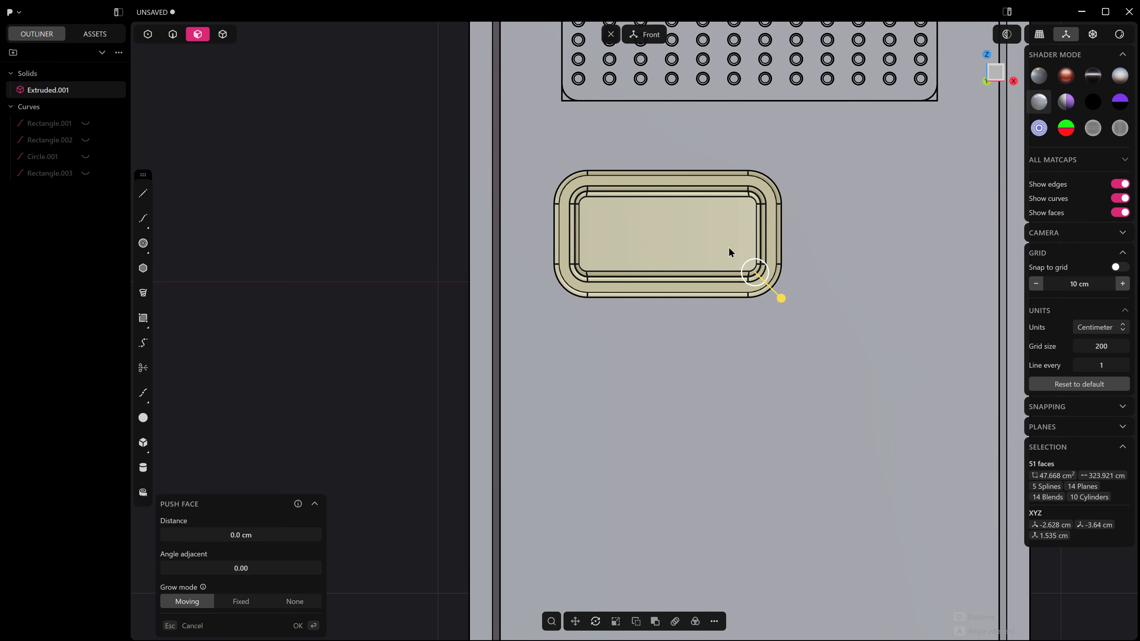
# Step: Try to move the recess's faces up along Z with the Prefer Grow option, then cancel the move
pyautogui.press('g')
pyautogui.moveTo(667, 195); pyautogui.dragTo(670, 169)
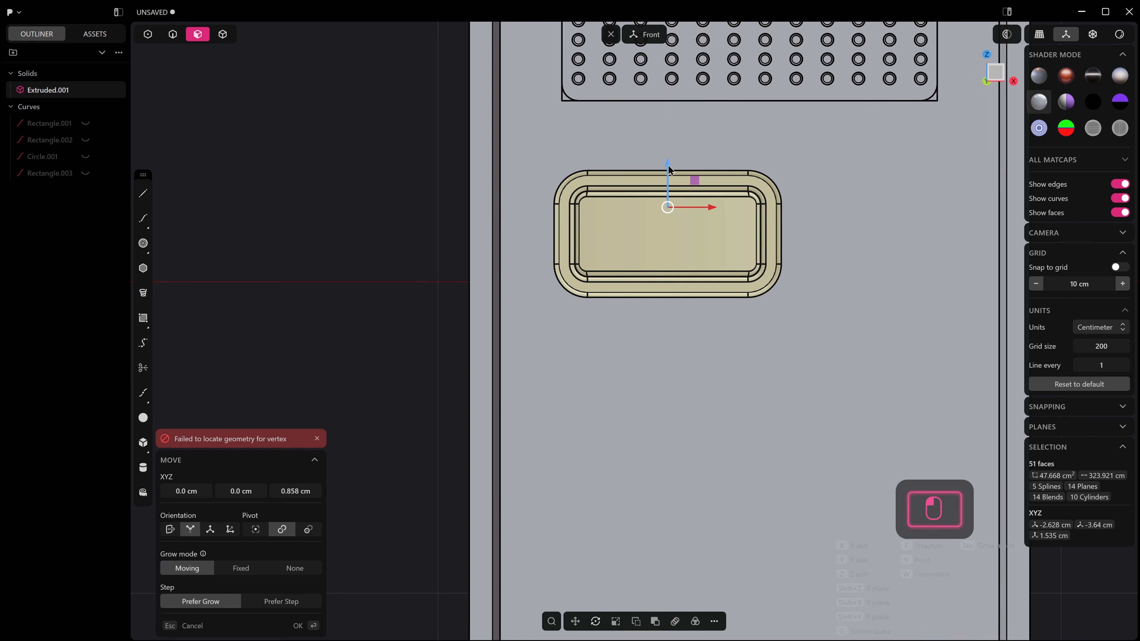
pyautogui.press('Escape')
pyautogui.moveTo(541, 155); pyautogui.dragTo(824, 336)
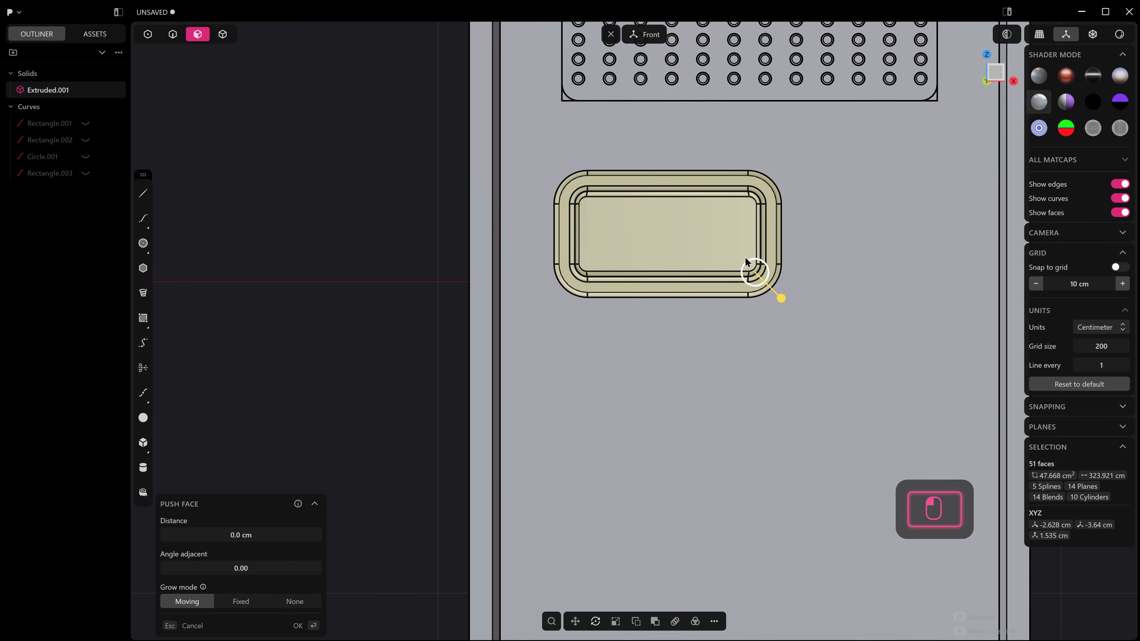
pyautogui.press('g')
pyautogui.moveTo(669, 195); pyautogui.dragTo(668, 179)
pyautogui.moveTo(703, 230); pyautogui.dragTo(717, 247)
pyautogui.press('Escape')
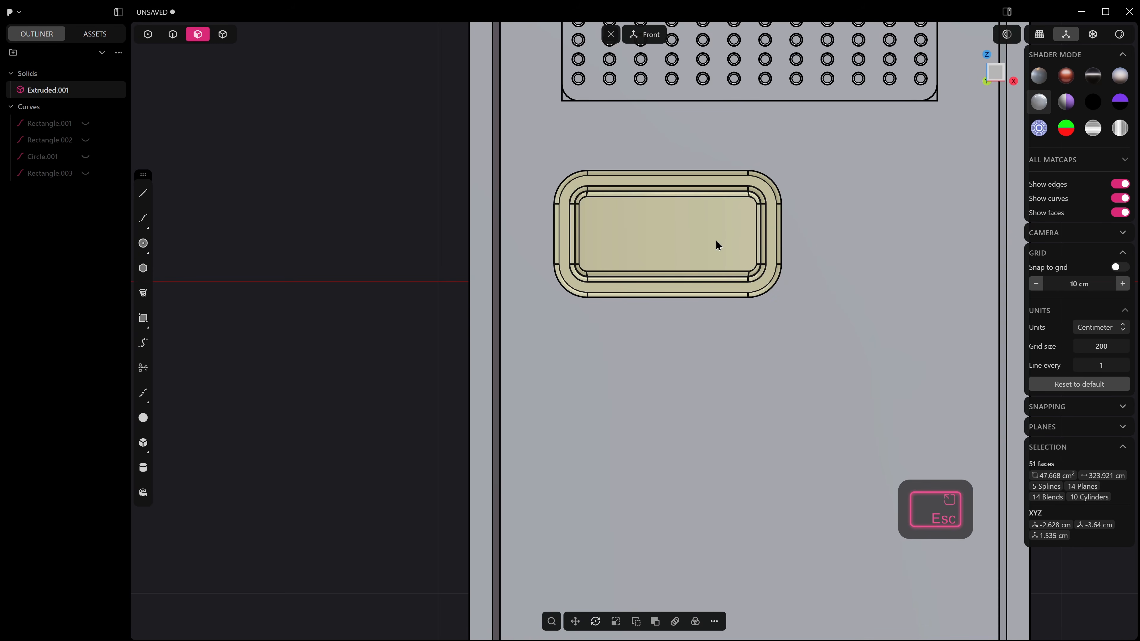
# Step: Try to move the recess's faces along Z with the Prefer Step option
pyautogui.press('g')
pyautogui.click(281, 601)
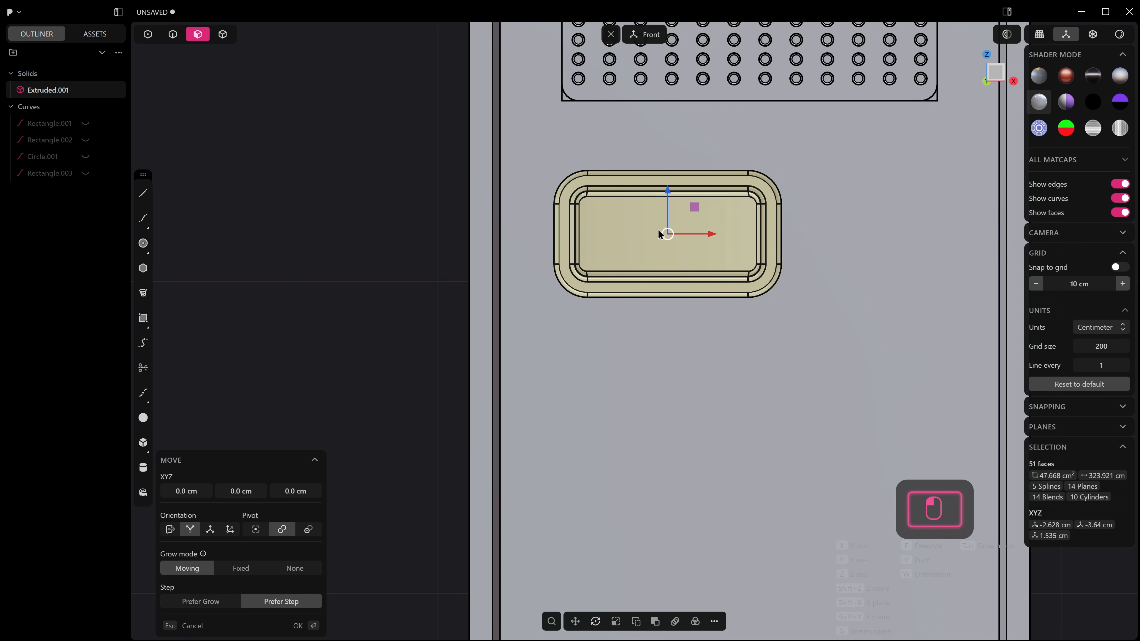
pyautogui.moveTo(675, 194)
pyautogui.mouseDown()
pyautogui.moveTo(669, 178)
pyautogui.moveTo(668, 196)
pyautogui.mouseUp()
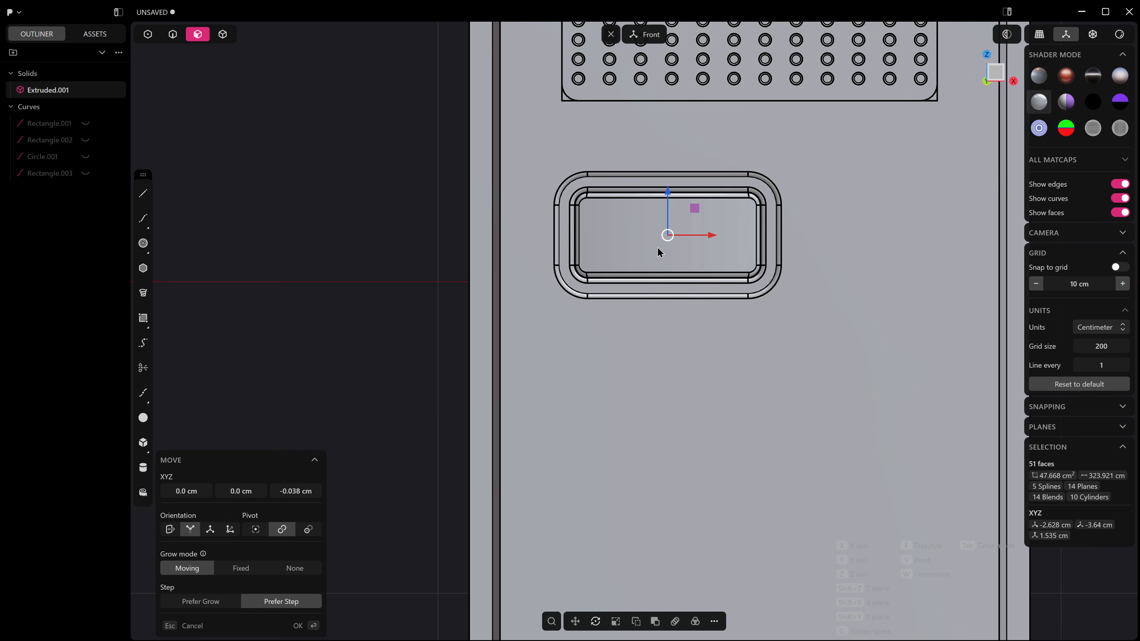
pyautogui.press('Escape')
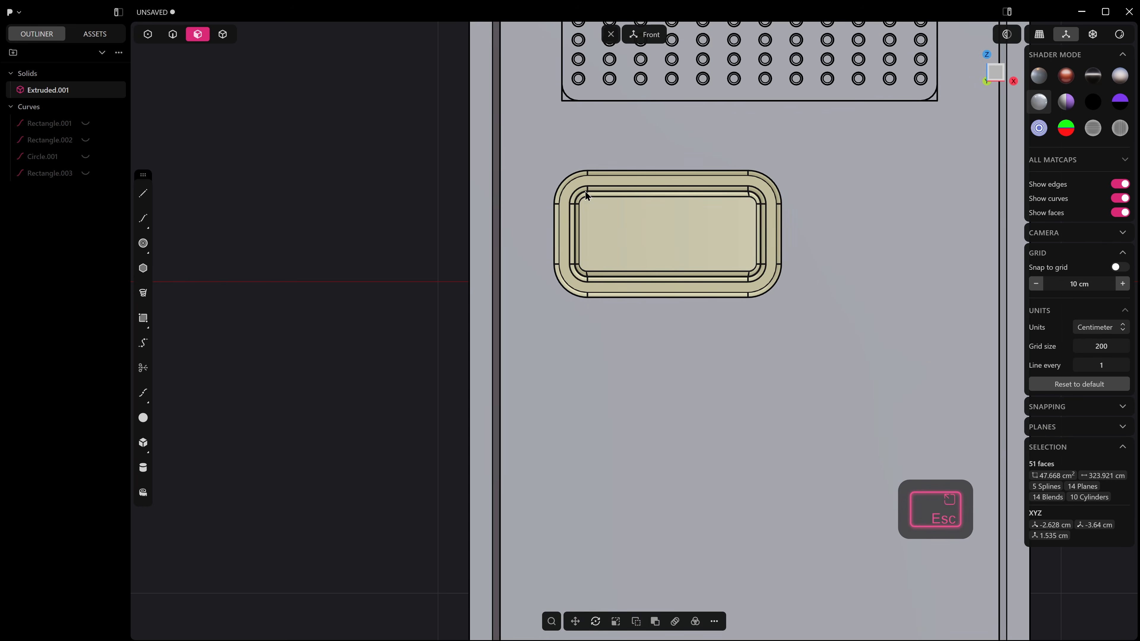
# Step: Select the fillet face loop around the curved inner face and undo the last operation
pyautogui.click(376, 124)
pyautogui.moveTo(465, 165); pyautogui.dragTo(633, 159, button='middle')
pyautogui.press('2')
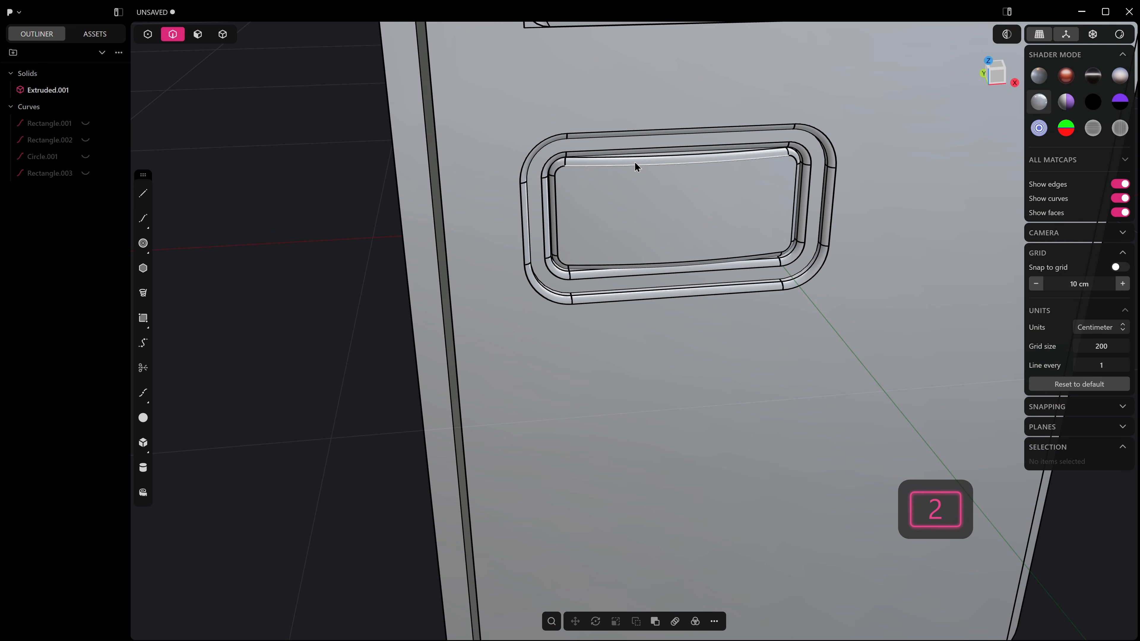
pyautogui.click(634, 165)
pyautogui.press('f')
pyautogui.click(205, 38)
pyautogui.keyDown('alt'); pyautogui.click(664, 157); pyautogui.keyUp('alt')
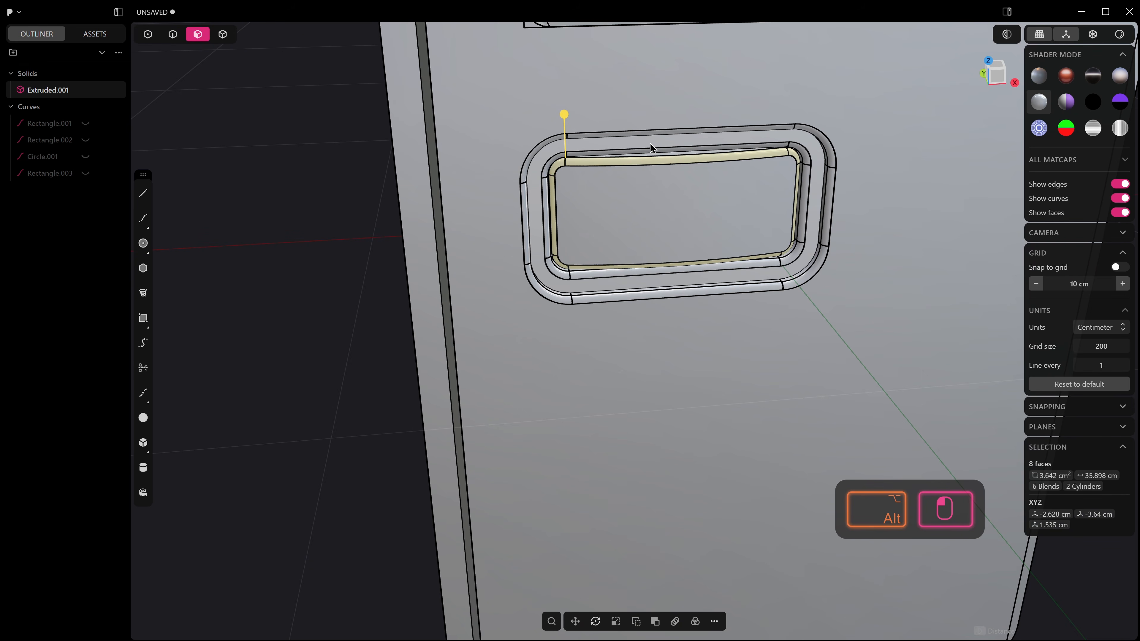
pyautogui.press('f')
pyautogui.hotkey('ctrl', 'z')
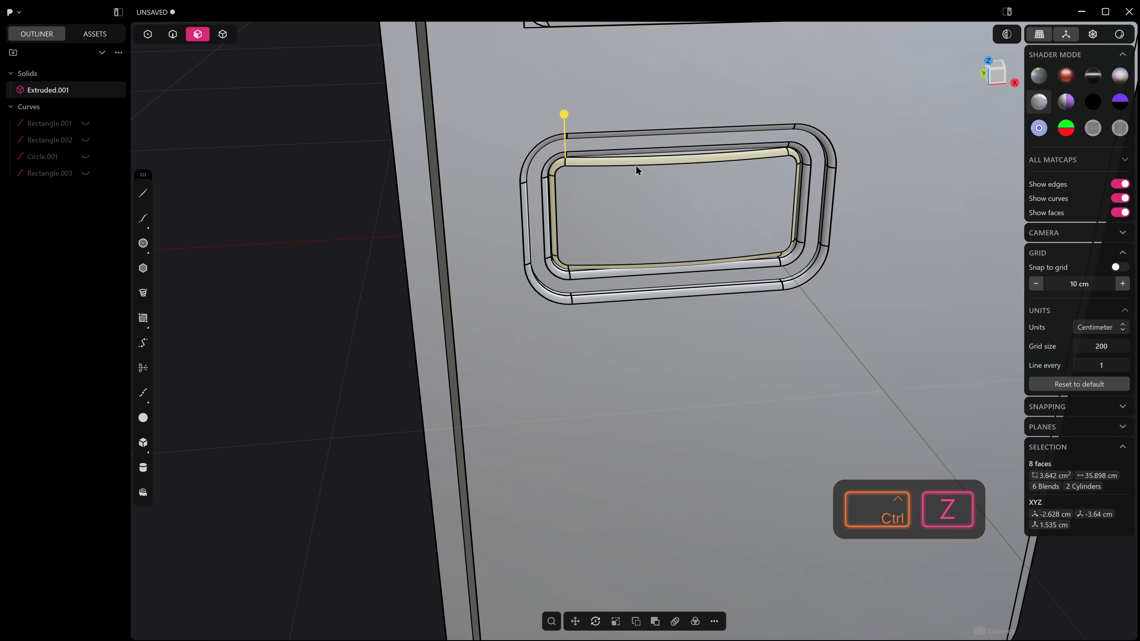
pyautogui.moveTo(636, 165); pyautogui.dragTo(610, 118, button='middle')
pyautogui.scroll(1, 610, 118)
pyautogui.keyDown('alt'); pyautogui.click(614, 155); pyautogui.keyUp('alt')
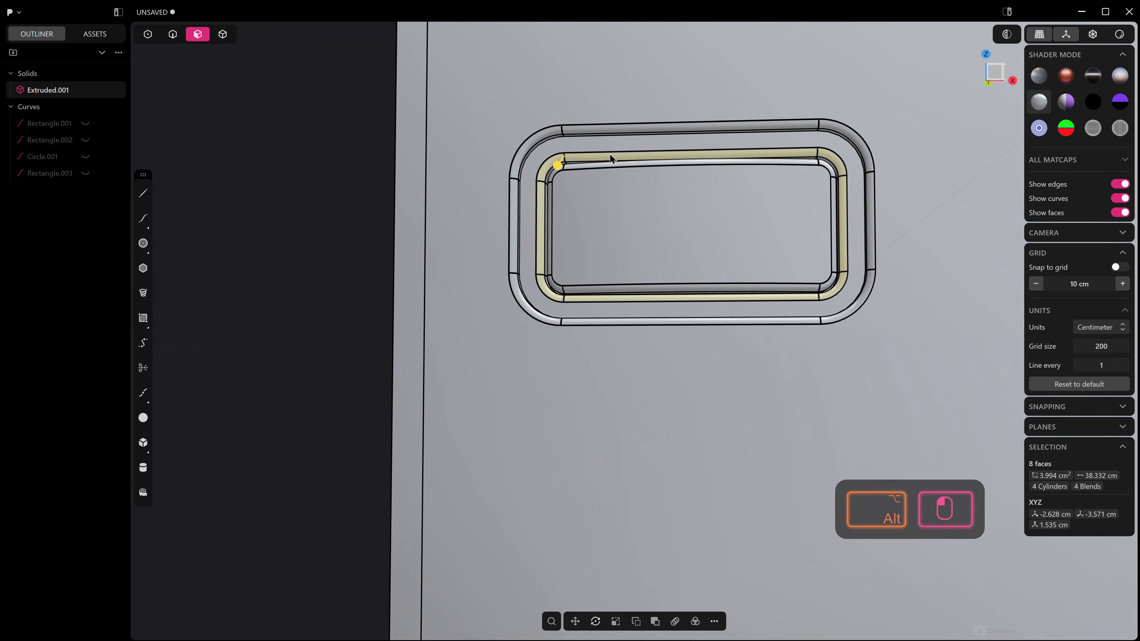
pyautogui.keyDown('alt'); pyautogui.keyDown('shift'); pyautogui.click(595, 165); pyautogui.keyUp('shift'); pyautogui.keyUp('alt')
pyautogui.keyDown('alt'); pyautogui.keyDown('shift'); pyautogui.click(602, 139); pyautogui.keyUp('shift'); pyautogui.keyUp('alt')
pyautogui.moveTo(603, 139); pyautogui.dragTo(611, 199, button='middle')
pyautogui.click(652, 162)
# Step: Select the fillet face loops of the inner face, inner step and outer opening, and delete them all
pyautogui.keyDown('alt'); pyautogui.click(611, 165); pyautogui.keyUp('alt')
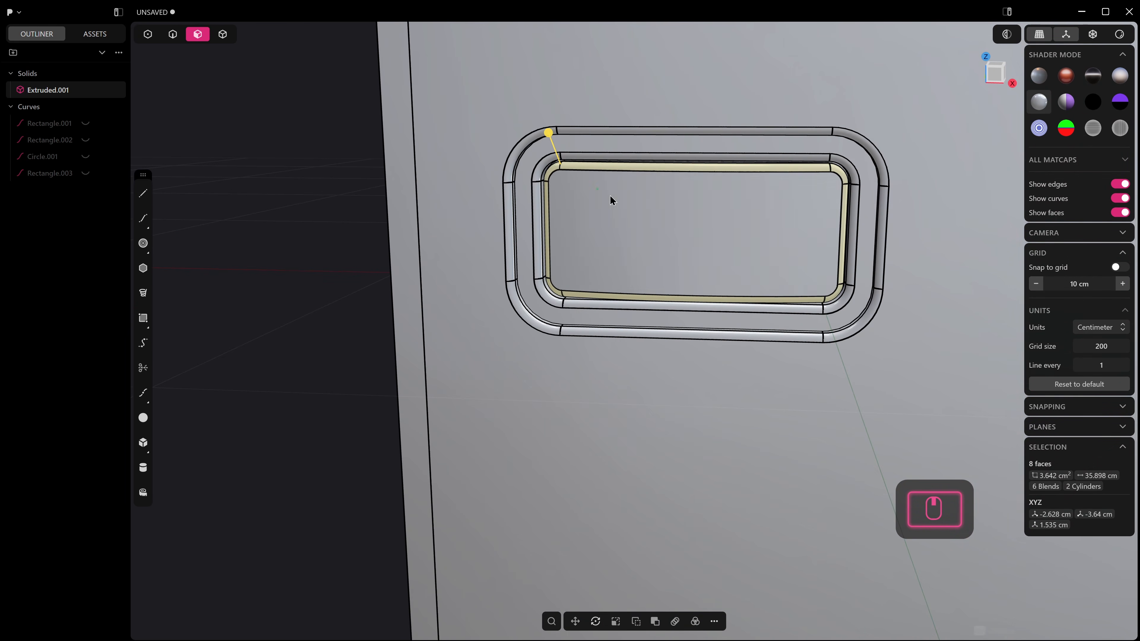
pyautogui.scroll(5, 610, 200)
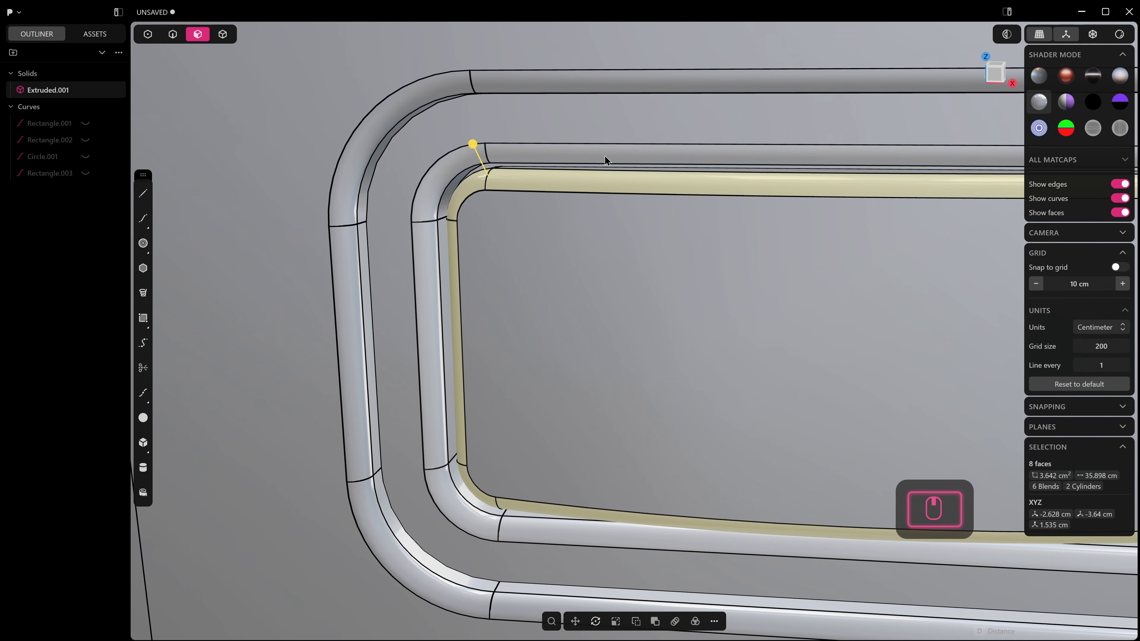
pyautogui.keyDown('alt'); pyautogui.keyDown('shift'); pyautogui.click(604, 156); pyautogui.keyUp('shift'); pyautogui.keyUp('alt')
pyautogui.keyDown('alt'); pyautogui.keyDown('shift'); pyautogui.click(580, 83); pyautogui.keyUp('shift'); pyautogui.keyUp('alt')
pyautogui.scroll(-5, 590, 162)
pyautogui.moveTo(592, 166); pyautogui.dragTo(622, 189, button='middle')
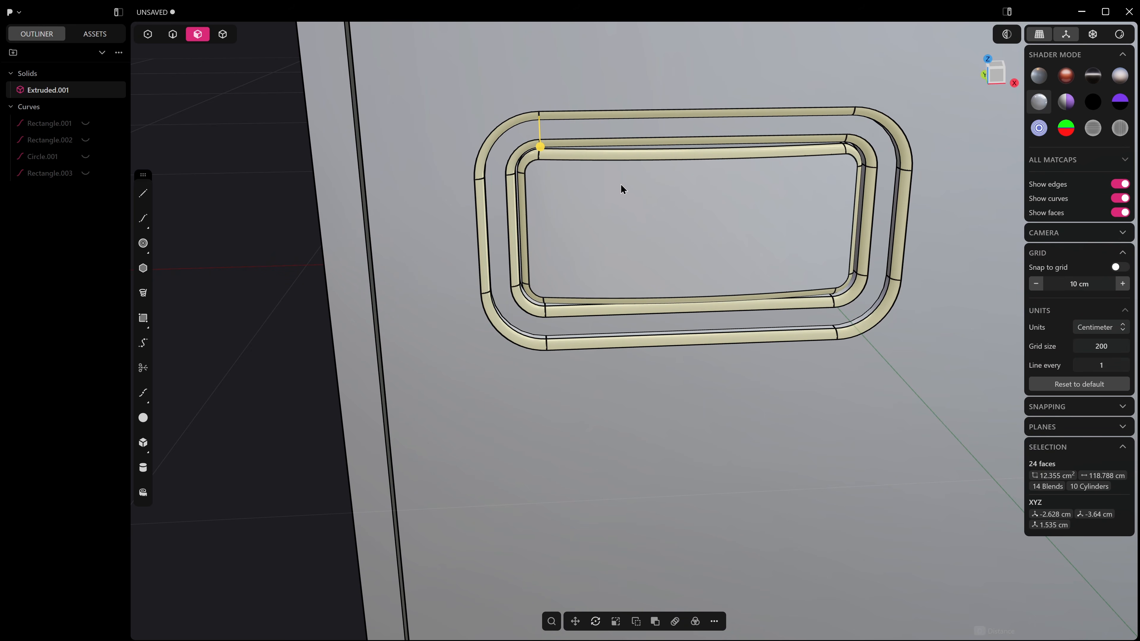
pyautogui.click(621, 188)
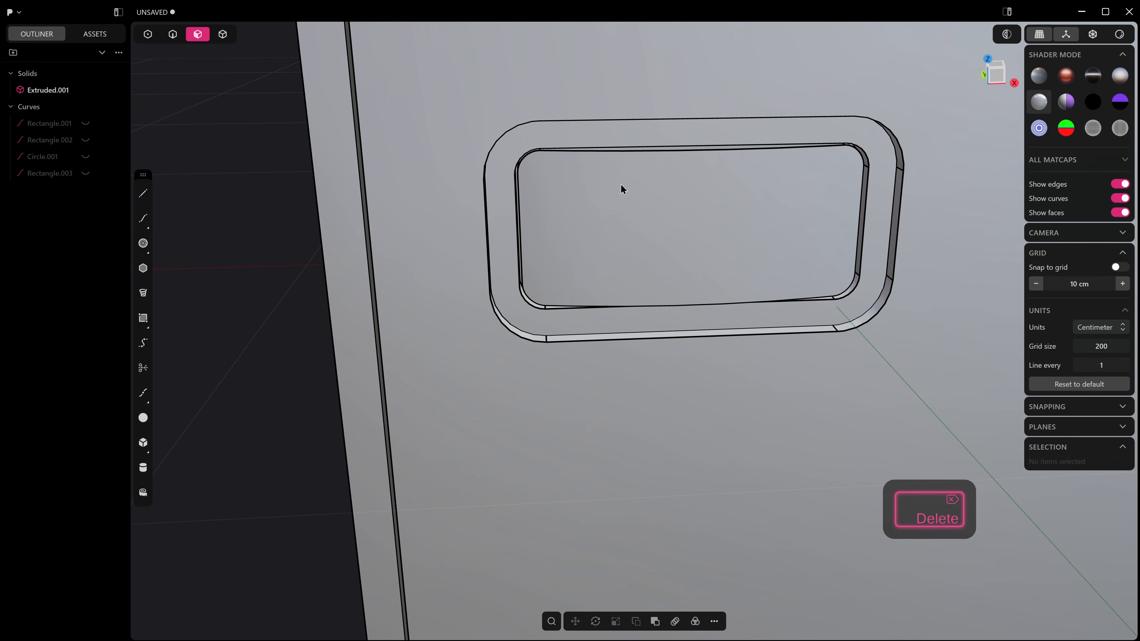
# Step: Select all faces of the unfilleted recess from the front view
pyautogui.scroll(-2, 600, 134)
pyautogui.press('KP_1')
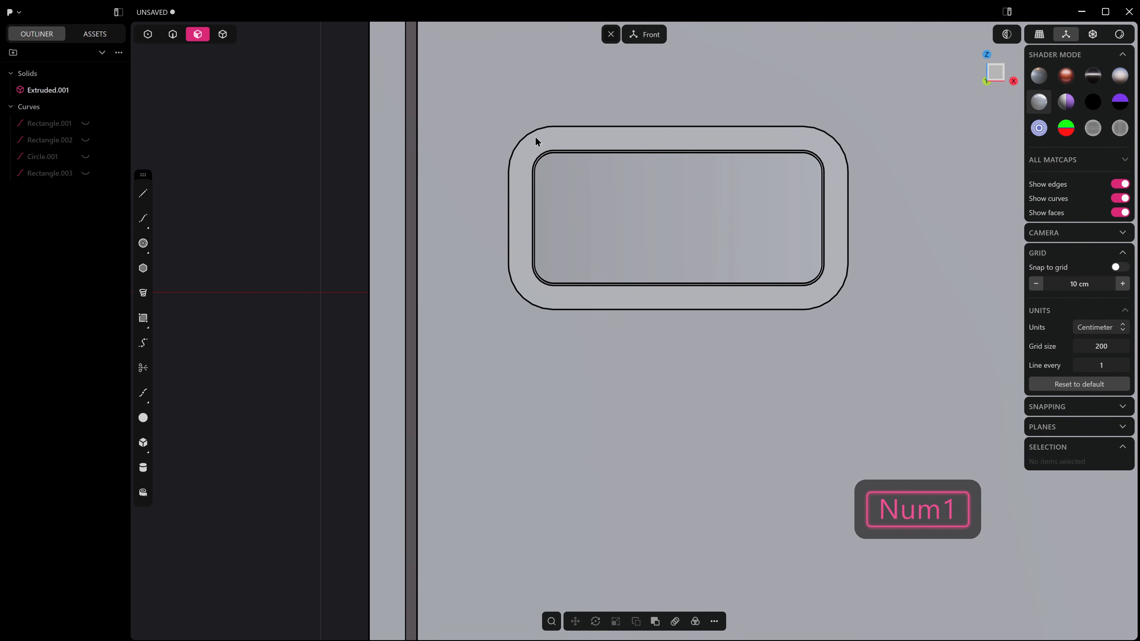
pyautogui.press('2')
pyautogui.moveTo(477, 89); pyautogui.dragTo(894, 383)
pyautogui.press('3')
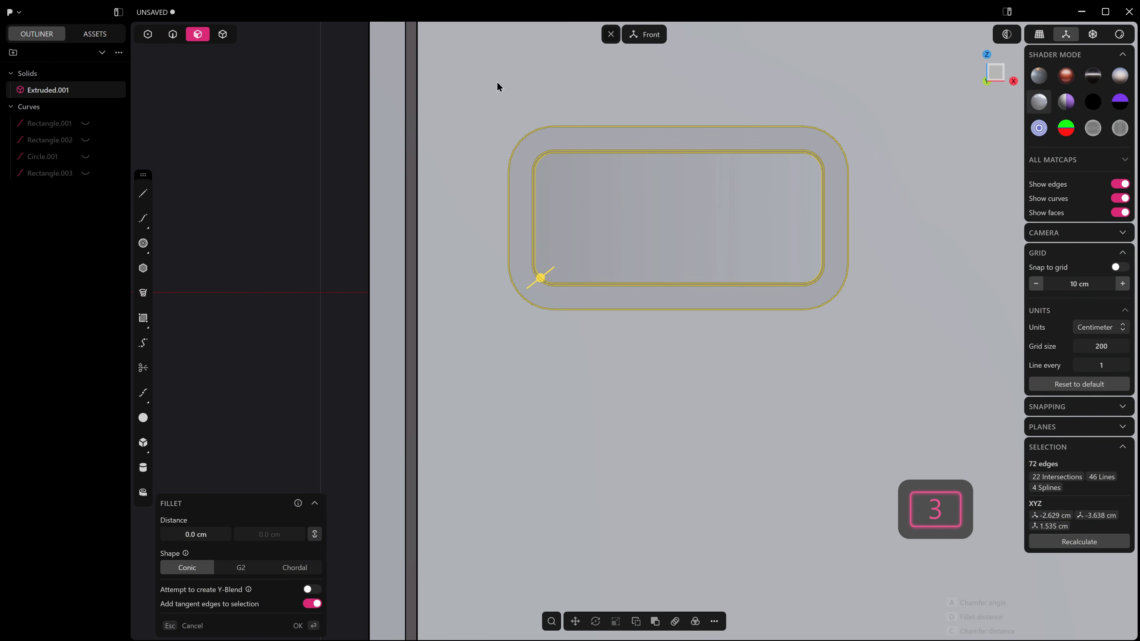
pyautogui.click(479, 93)
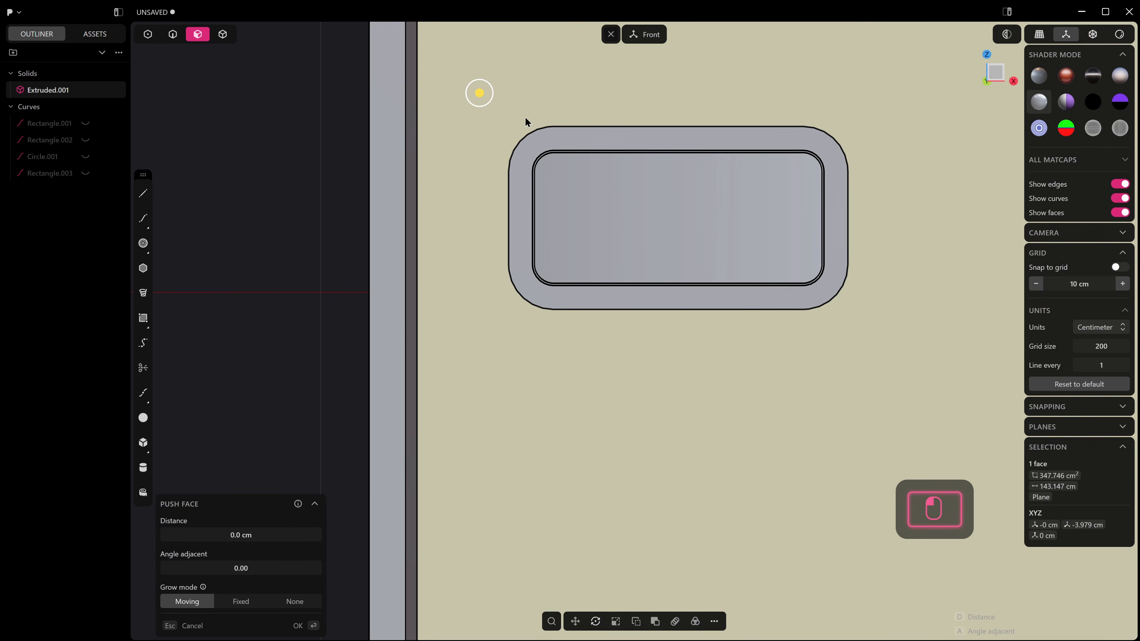
pyautogui.moveTo(478, 108); pyautogui.dragTo(881, 382)
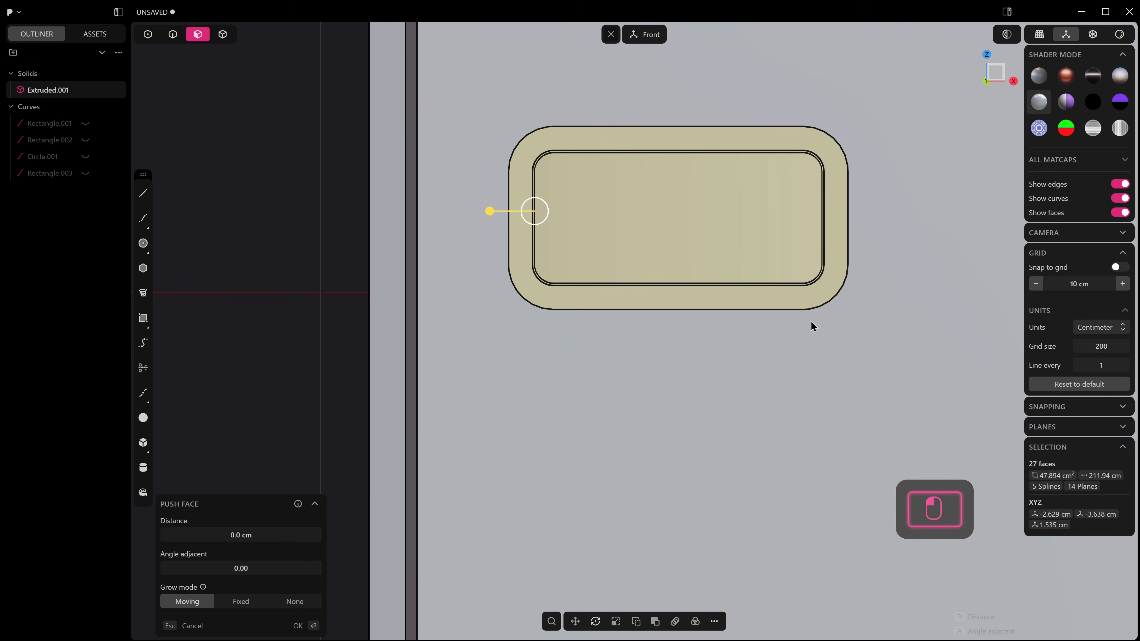
pyautogui.moveTo(813, 327); pyautogui.dragTo(790, 351, button='middle')
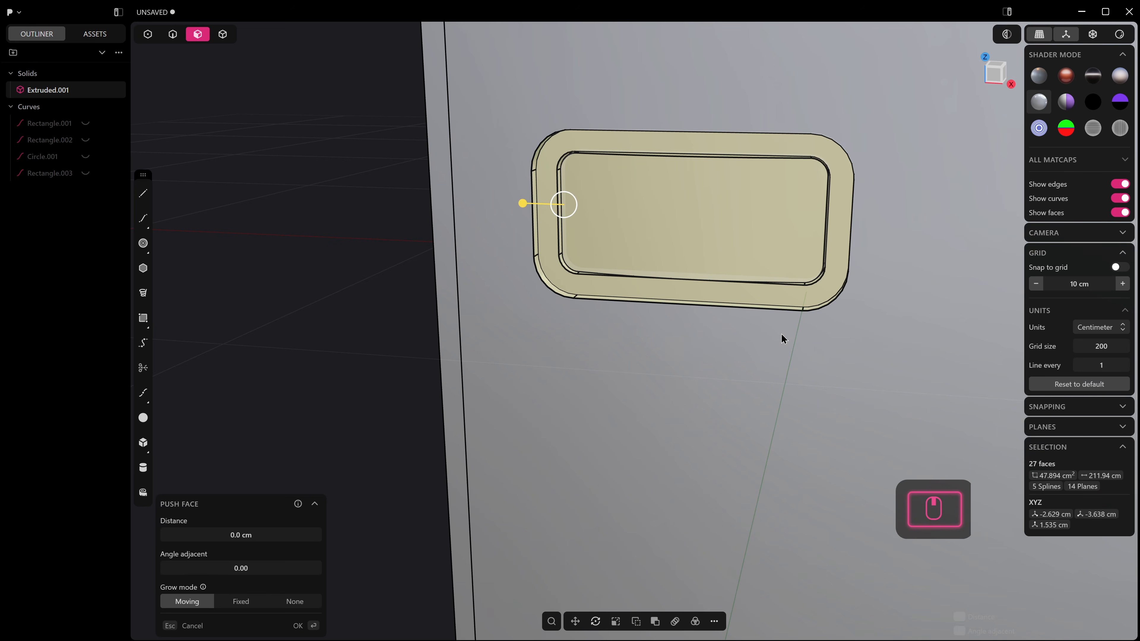
# Step: Try to move the unfilleted recess's faces, then cancel the move and clear the selection
pyautogui.press('g')
pyautogui.moveTo(691, 179); pyautogui.dragTo(727, 211)
pyautogui.press('Escape')
pyautogui.moveTo(726, 213); pyautogui.dragTo(713, 386, button='middle')
pyautogui.click(684, 456)
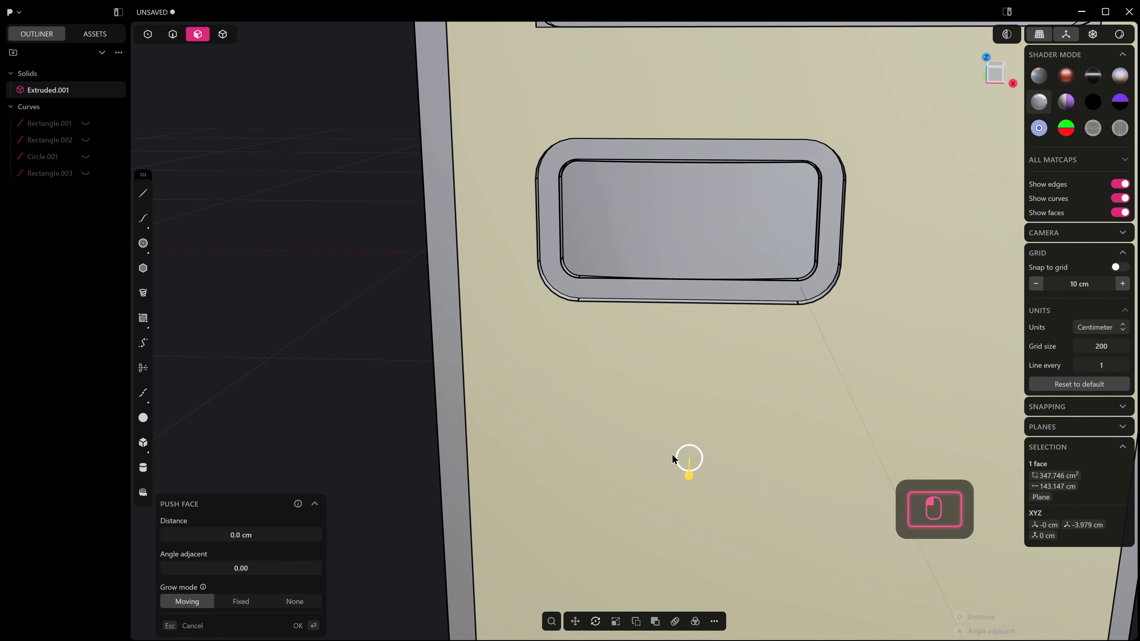
pyautogui.scroll(-3, 674, 456)
pyautogui.click(450, 374)
pyautogui.moveTo(402, 374); pyautogui.dragTo(695, 418, button='middle')
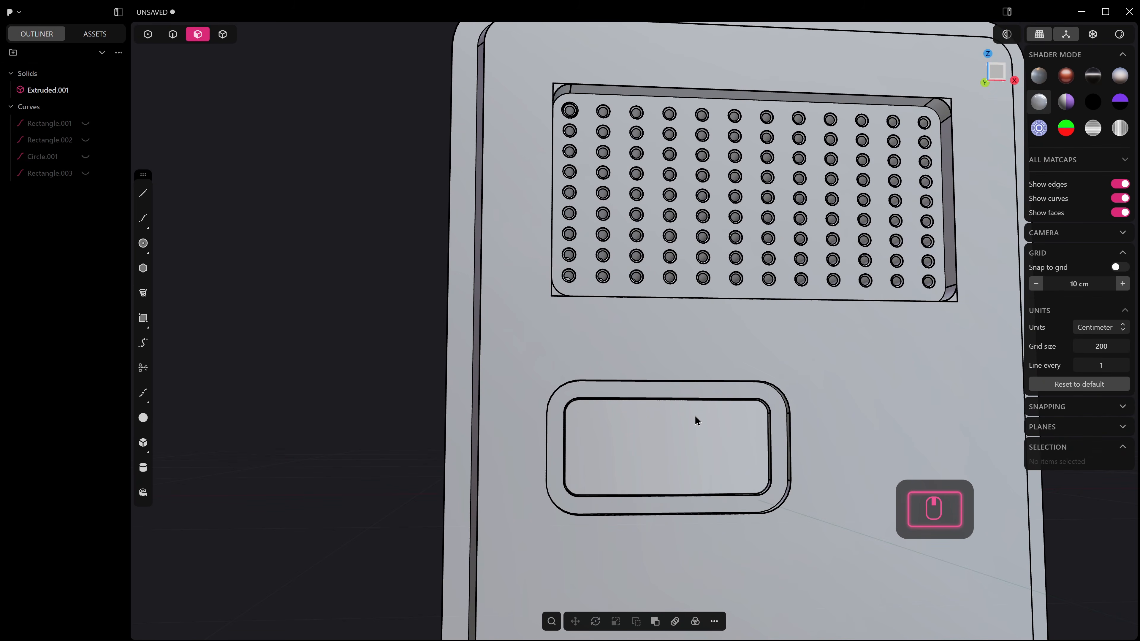
pyautogui.press('KP_1')
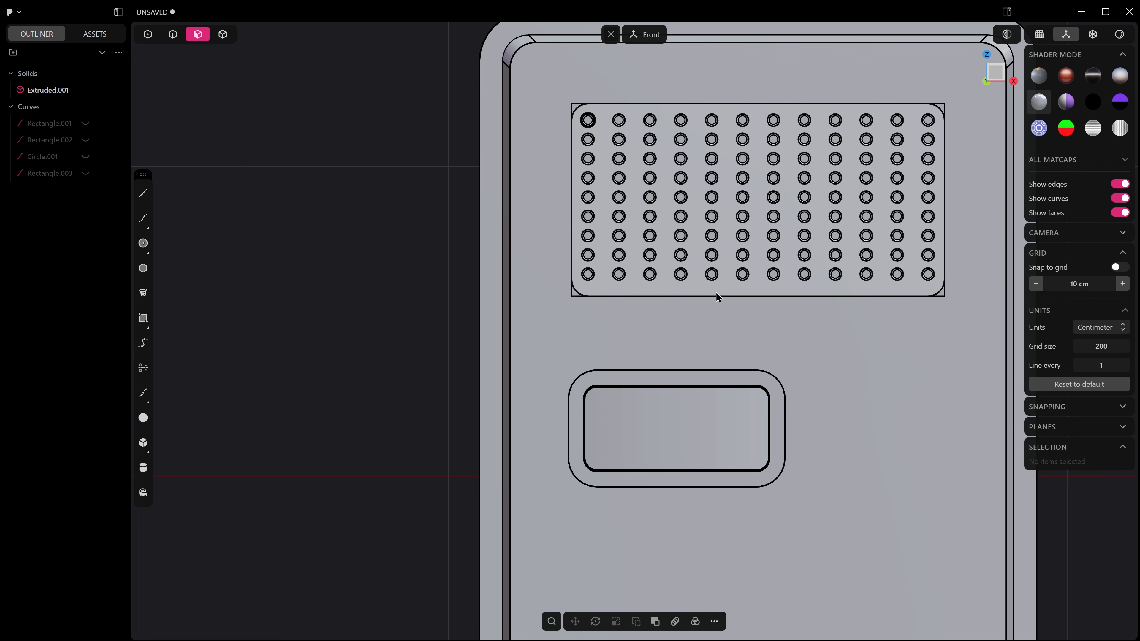
pyautogui.moveTo(716, 293)
pyautogui.mouseDown(button='middle')
pyautogui.moveTo(831, 340)
pyautogui.moveTo(604, 287)
pyautogui.moveTo(627, 321)
pyautogui.moveTo(709, 294)
pyautogui.mouseUp(button='middle')
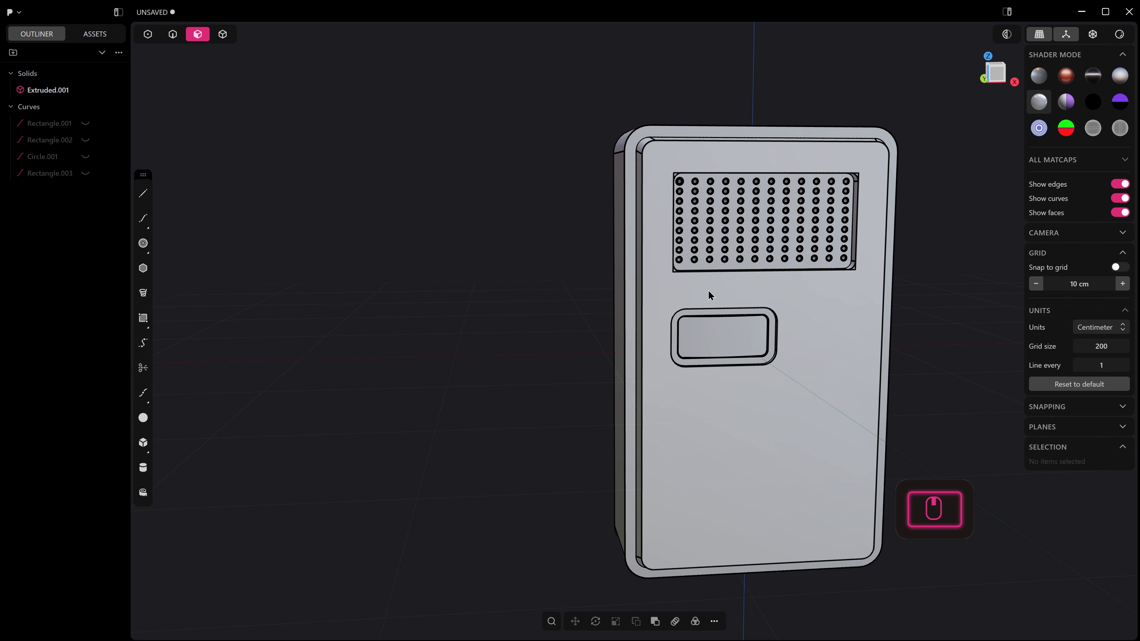
pyautogui.moveTo(898, 343); pyautogui.dragTo(813, 349, button='middle')
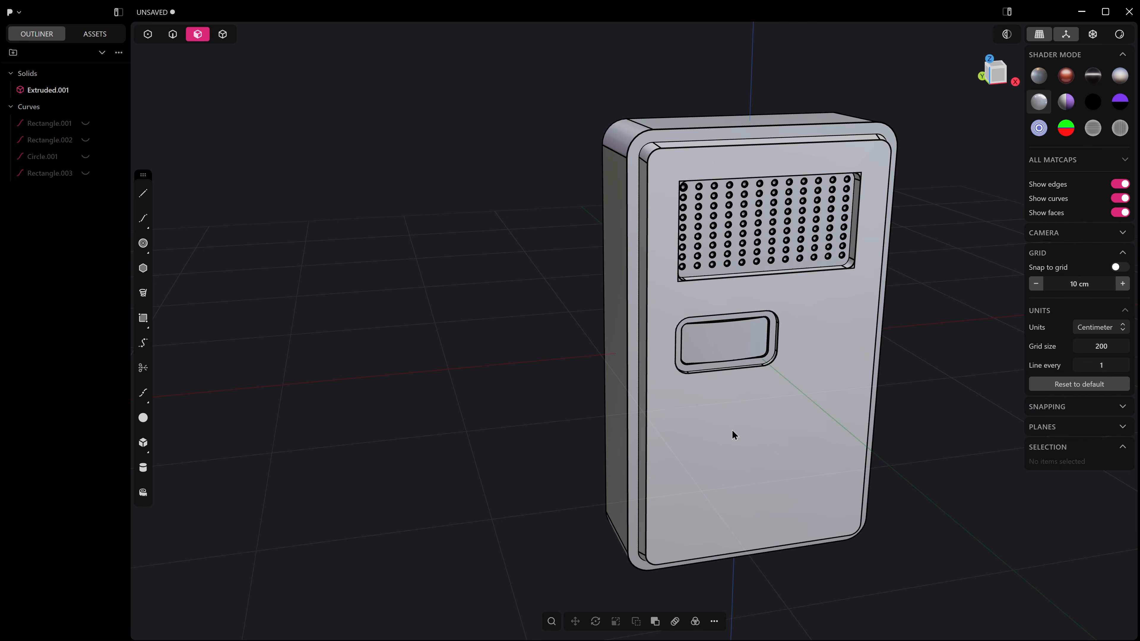
# Step: Draw a tall rectangle from its centre on the front face, to the right of the recess and below the perforated panel
pyautogui.press('KP_1')
pyautogui.keyDown('shift'); pyautogui.moveTo(557, 406); pyautogui.dragTo(418, 383, button='middle'); pyautogui.keyUp('shift')
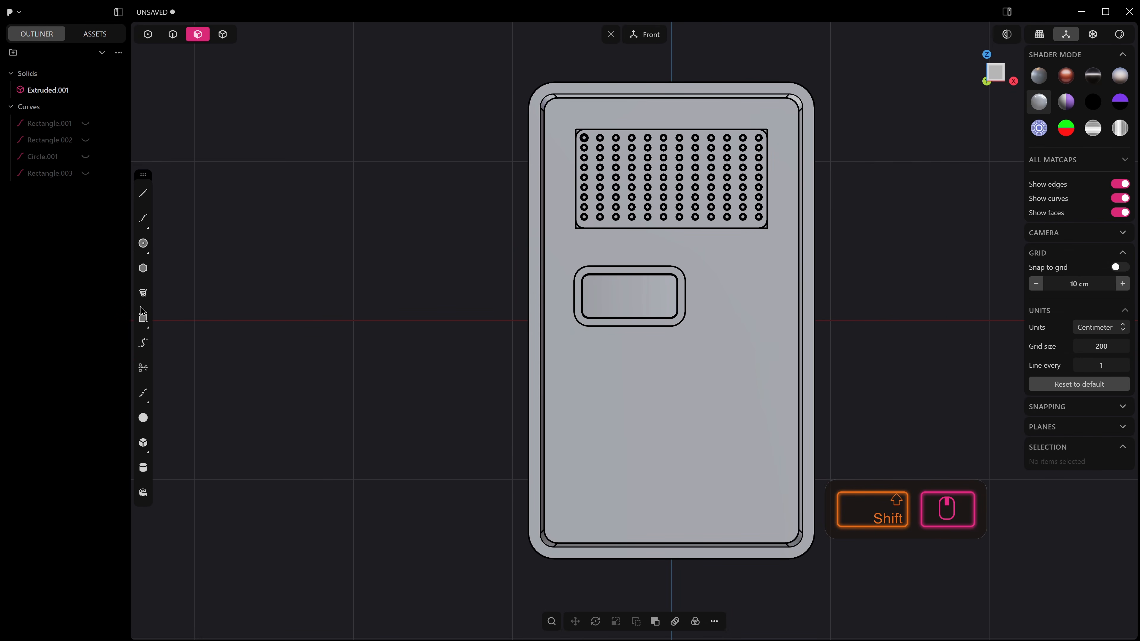
pyautogui.click(143, 318)
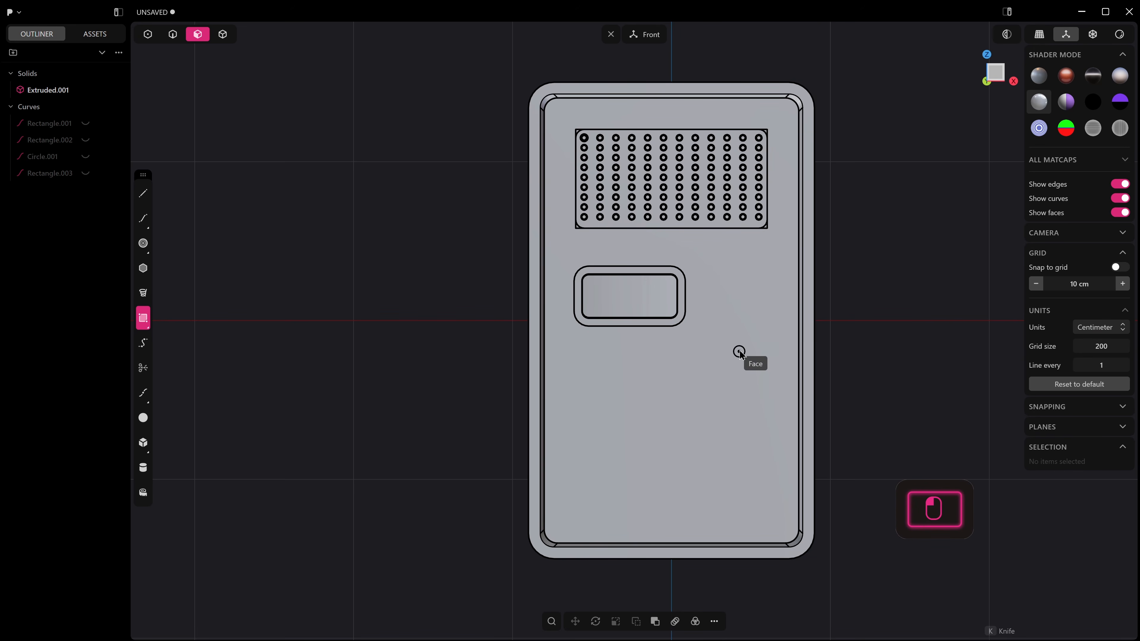
pyautogui.click(742, 298)
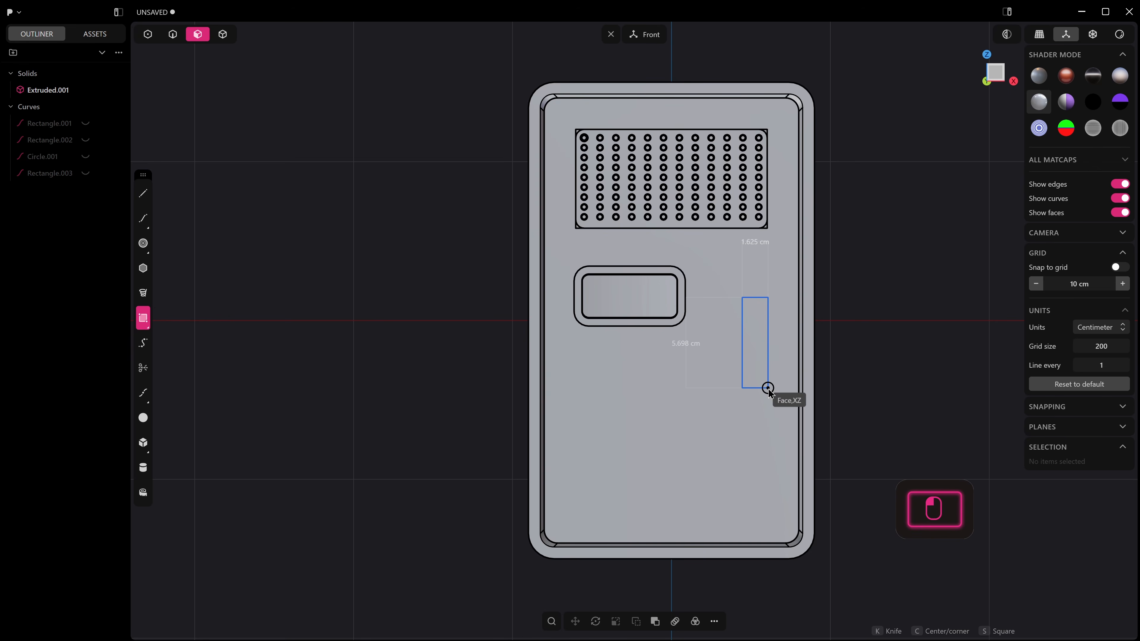
pyautogui.press('c')
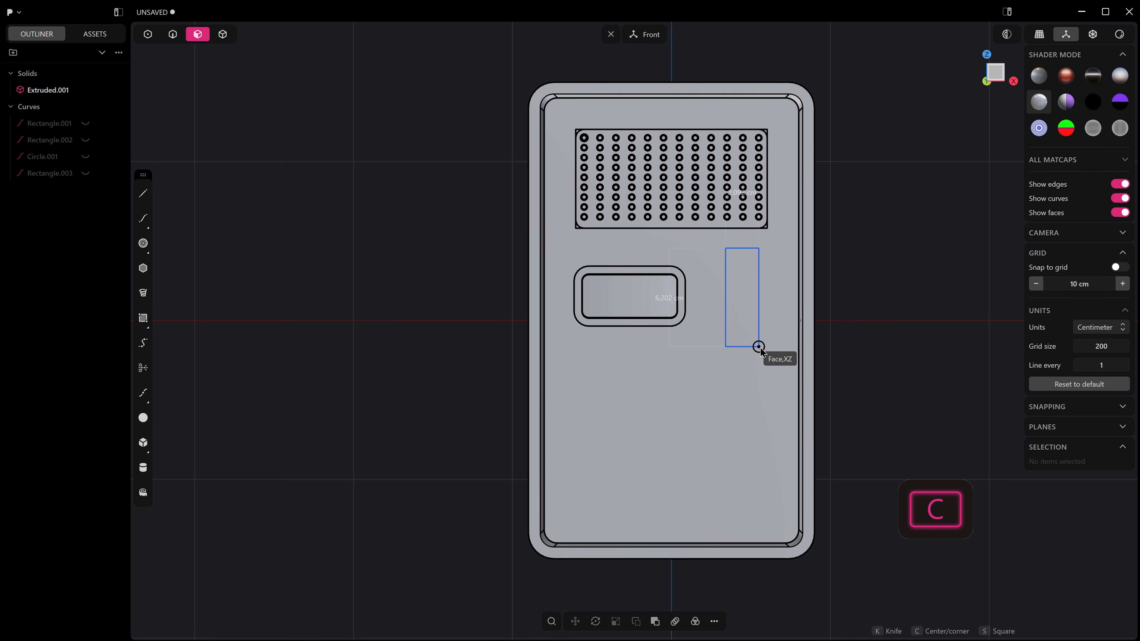
pyautogui.click(768, 356)
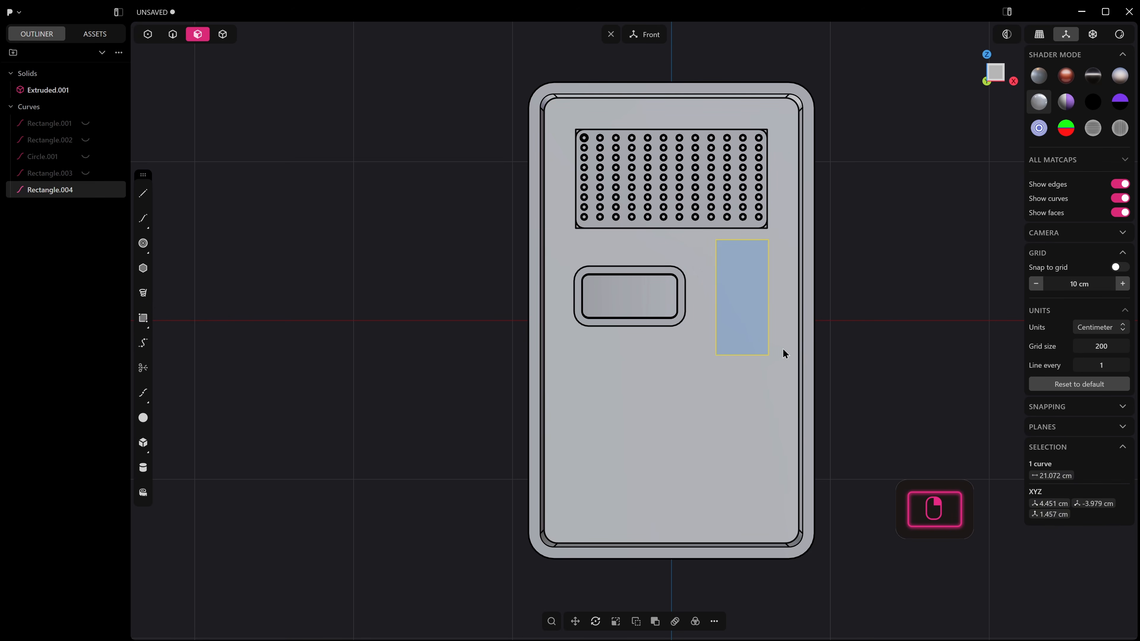
# Step: Move the rectangle down the front face and scale it to about 0.91 along X and 1.14 along Z
pyautogui.press('g')
pyautogui.click(742, 298)
pyautogui.press('s')
pyautogui.click(746, 291)
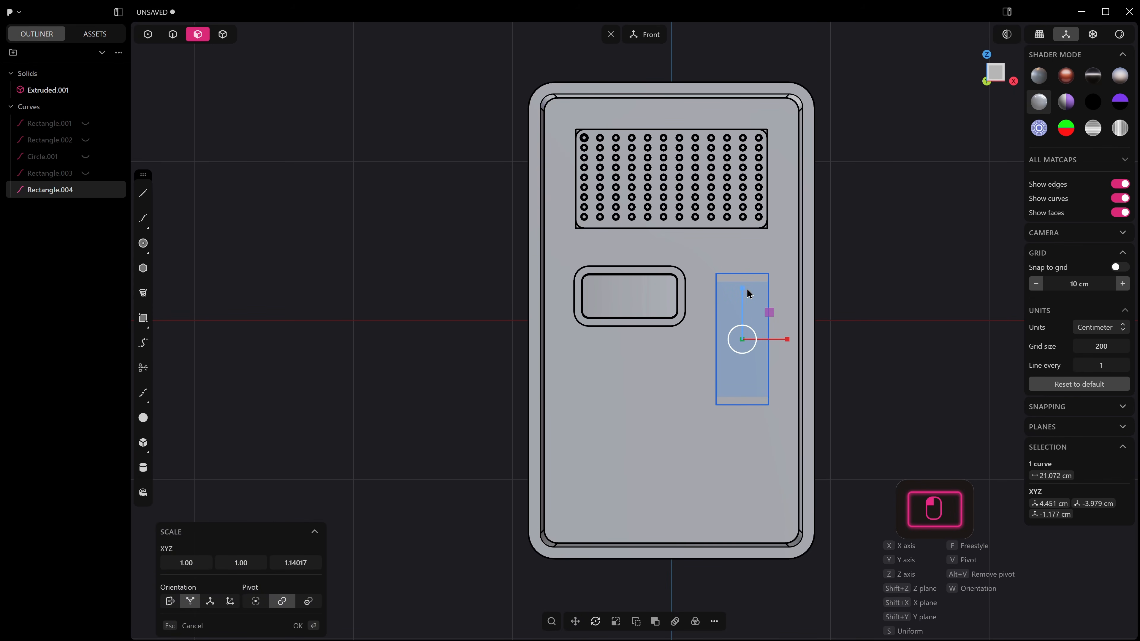
pyautogui.moveTo(789, 341); pyautogui.dragTo(784, 340)
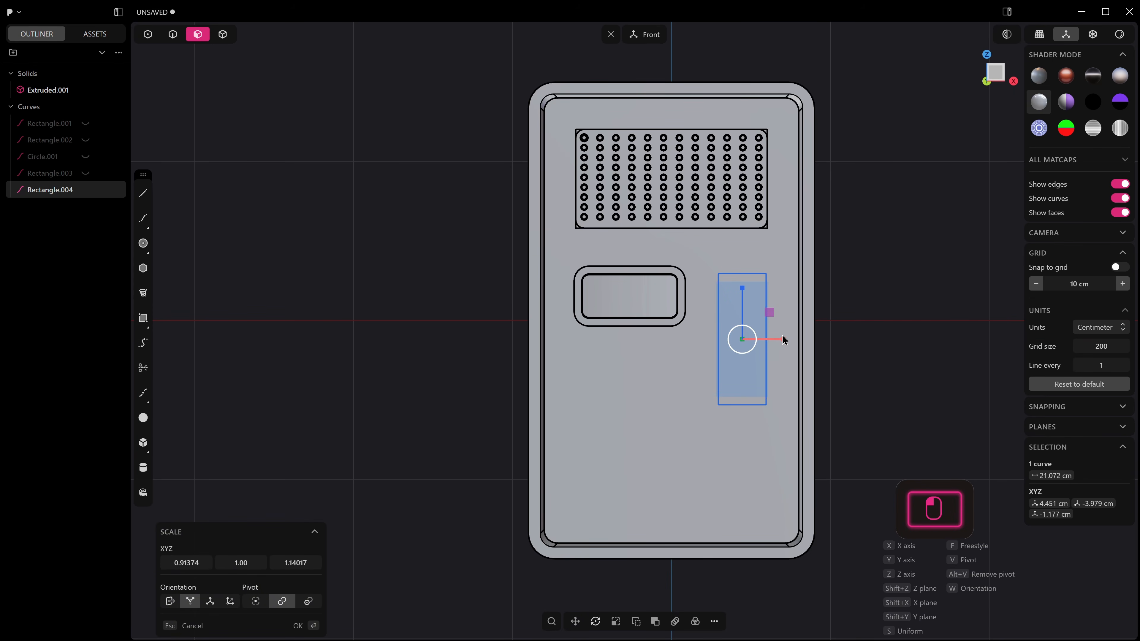
pyautogui.click(779, 338)
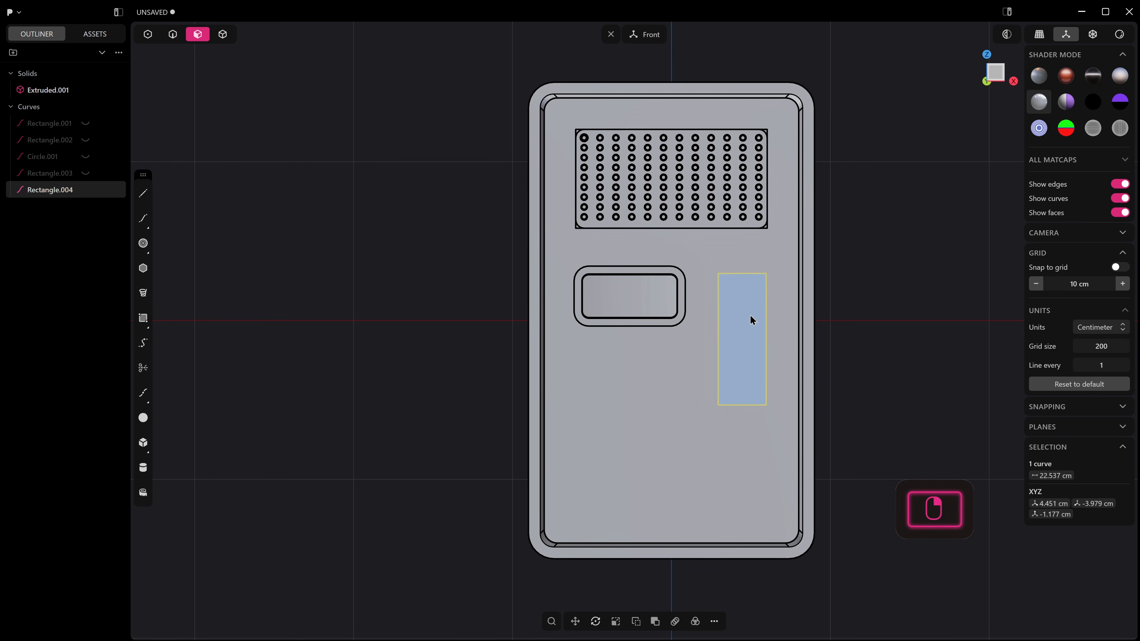
# Step: Extrude the rectangle symmetrically about 1.735 cm in each direction as a separate block crossing the front face
pyautogui.moveTo(727, 326); pyautogui.dragTo(720, 347, button='middle')
pyautogui.press('e')
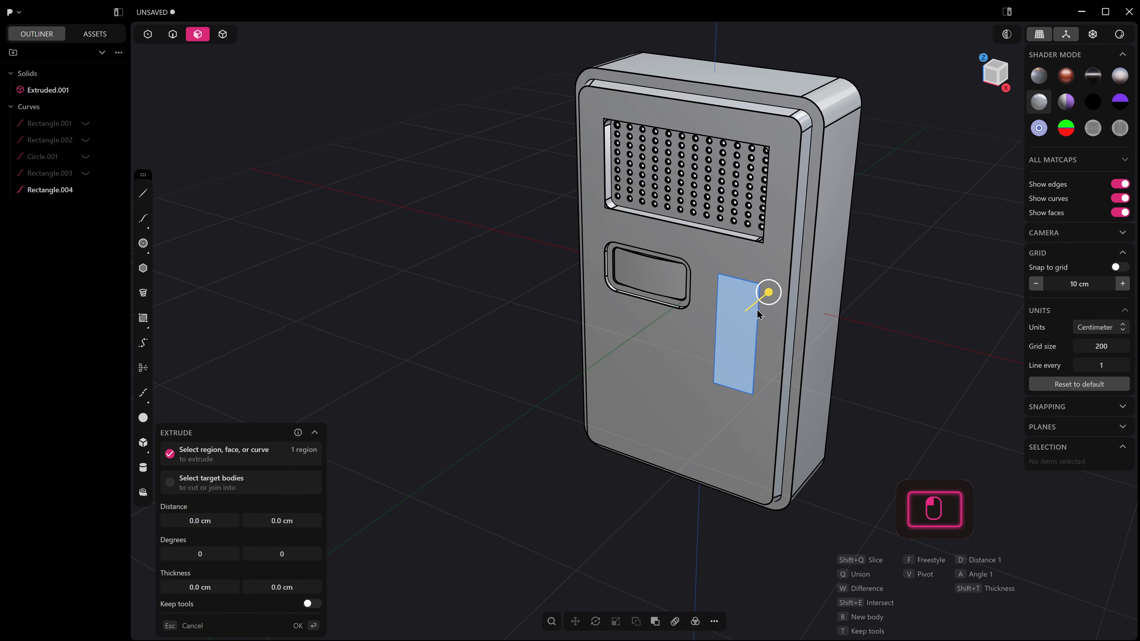
pyautogui.moveTo(769, 292); pyautogui.dragTo(785, 292)
pyautogui.press('Tab')
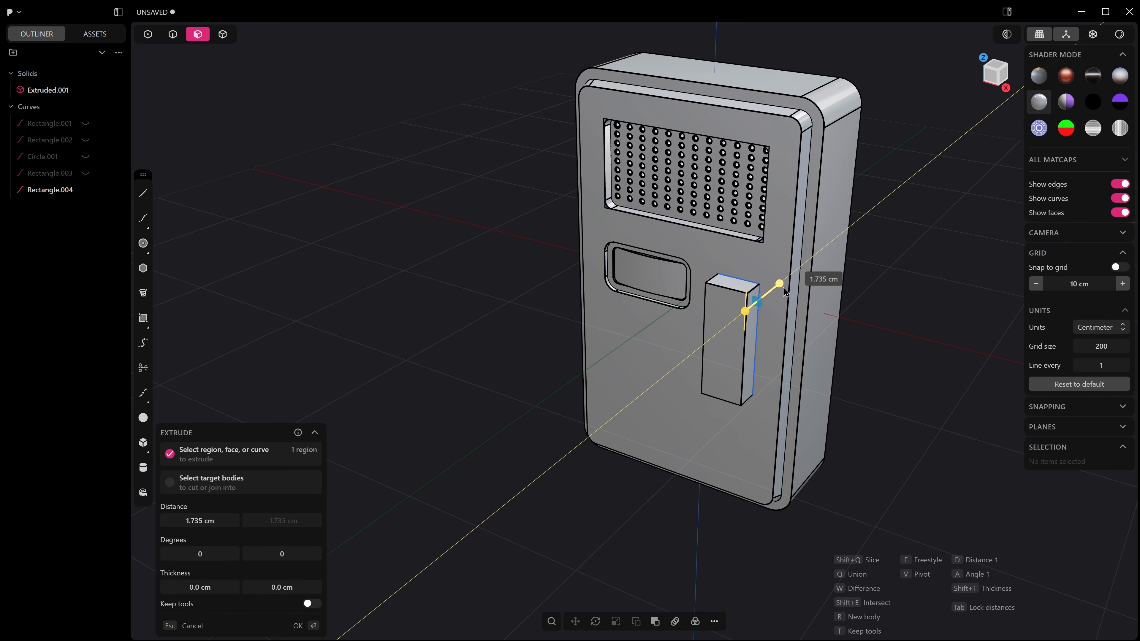
pyautogui.click(785, 292)
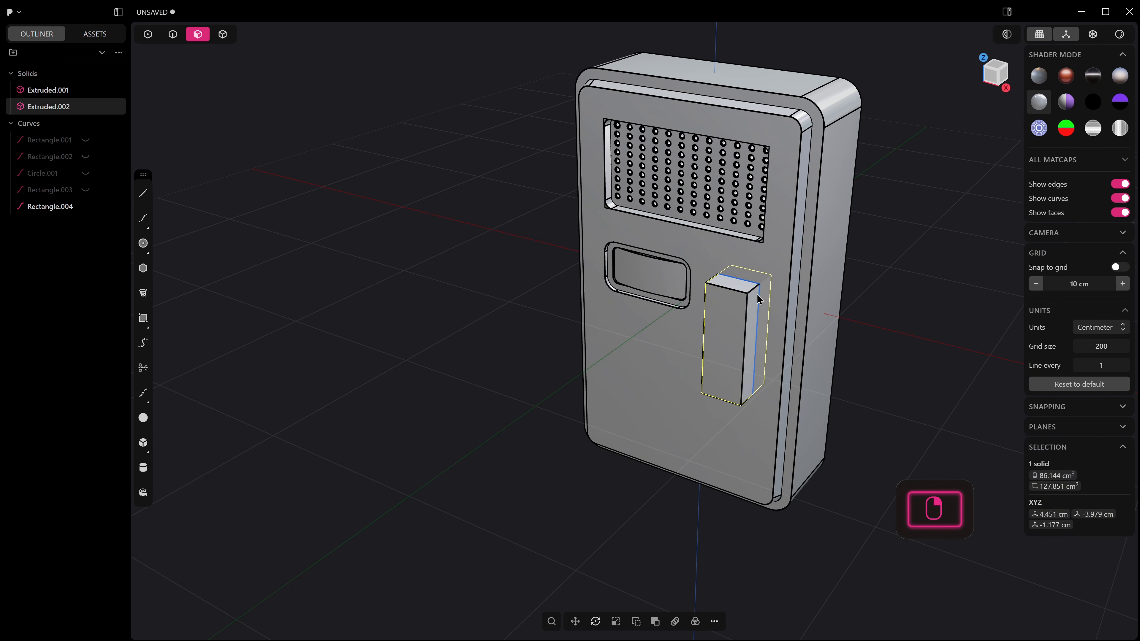
# Step: Hide all the construction curves and leave nothing selected
pyautogui.click(48, 126)
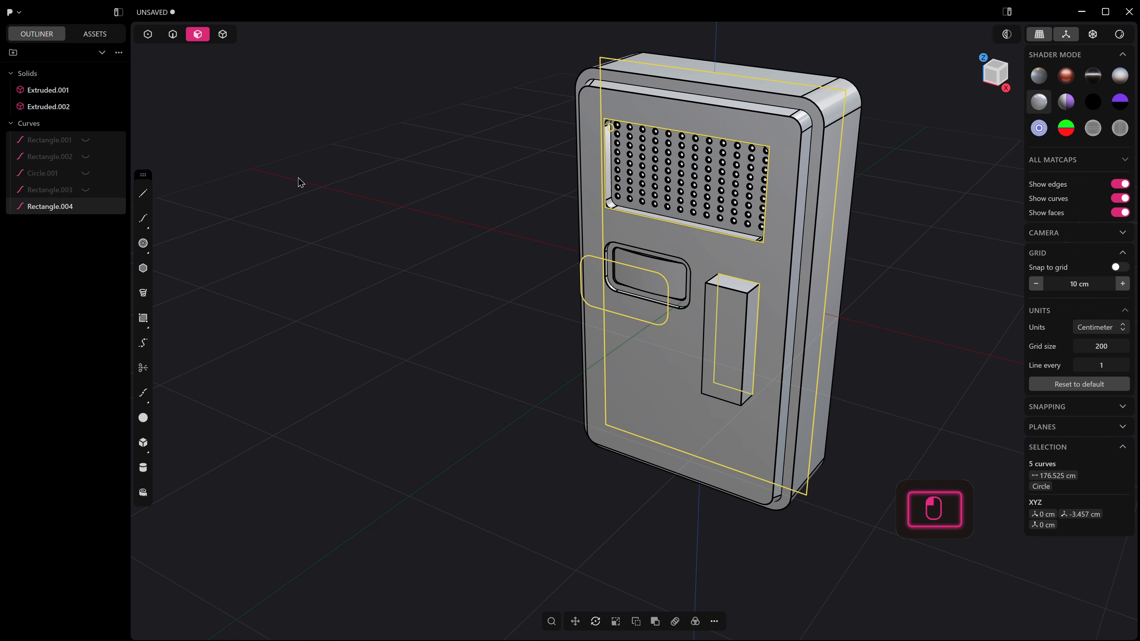
pyautogui.press('h')
pyautogui.moveTo(633, 211); pyautogui.dragTo(599, 202, button='middle')
pyautogui.click(619, 287)
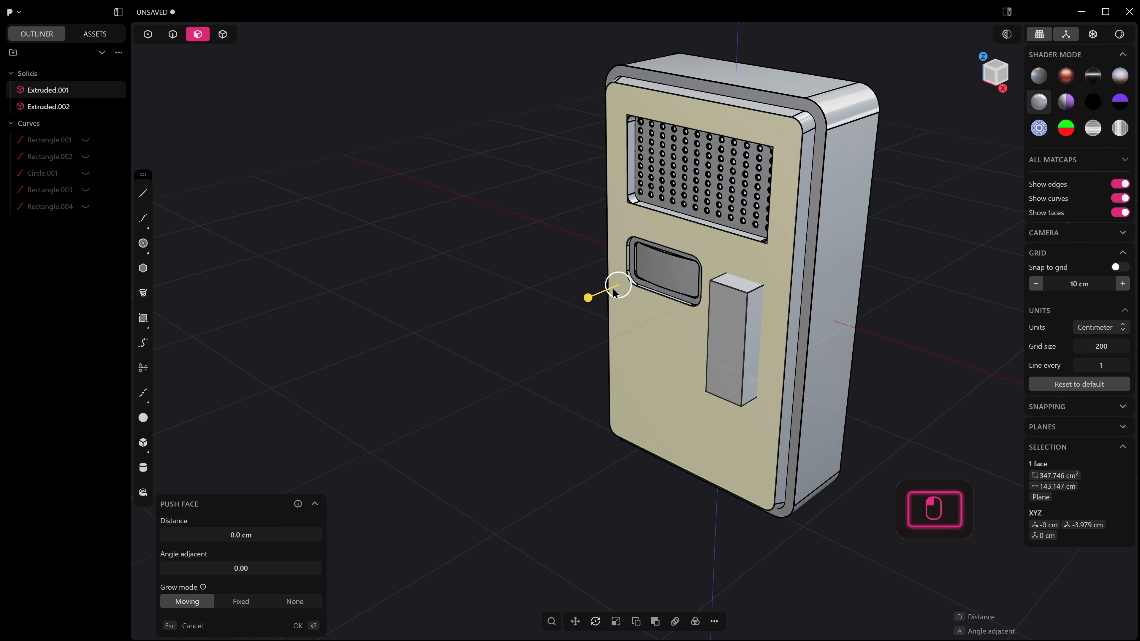
pyautogui.click(476, 290)
pyautogui.moveTo(673, 341); pyautogui.dragTo(769, 431, button='middle')
pyautogui.moveTo(708, 364); pyautogui.dragTo(810, 465, button='middle')
pyautogui.moveTo(810, 465); pyautogui.dragTo(691, 381, button='middle')
pyautogui.press('2')
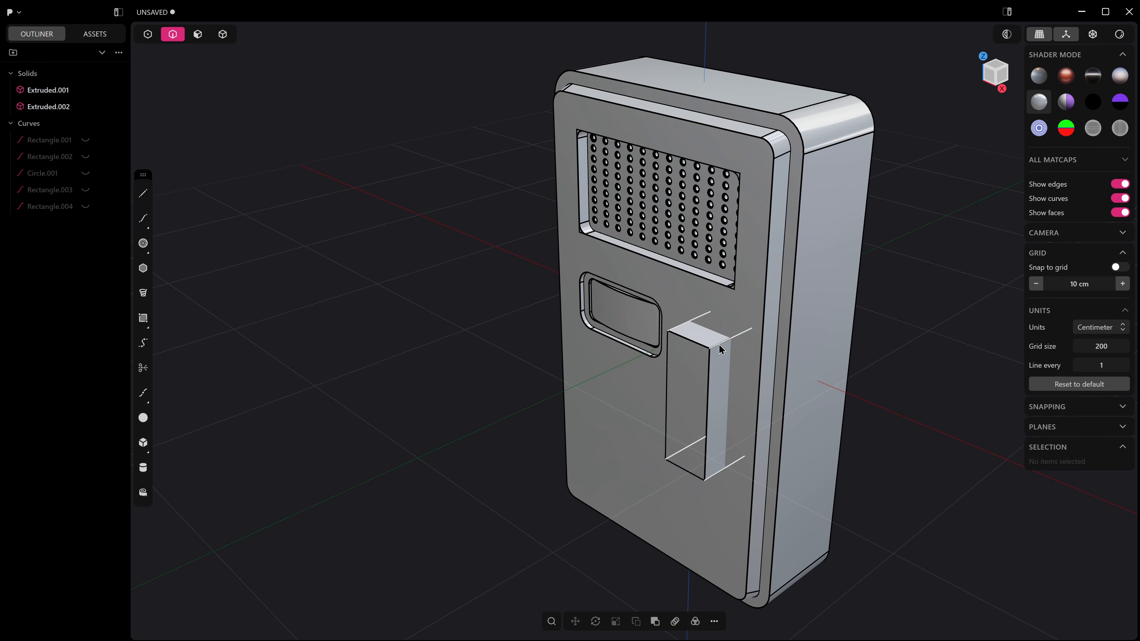
pyautogui.keyDown('ctrl'); pyautogui.keyDown('alt'); pyautogui.click(719, 345); pyautogui.keyUp('alt'); pyautogui.keyUp('ctrl')
pyautogui.moveTo(716, 474); pyautogui.dragTo(724, 487)
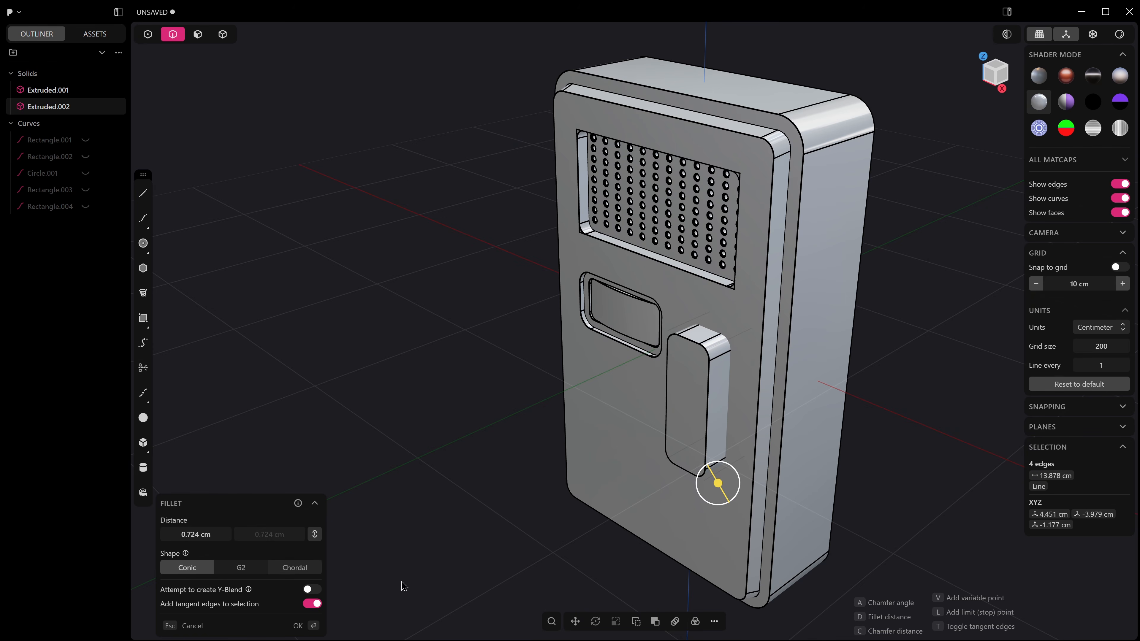
pyautogui.moveTo(719, 492); pyautogui.dragTo(730, 521)
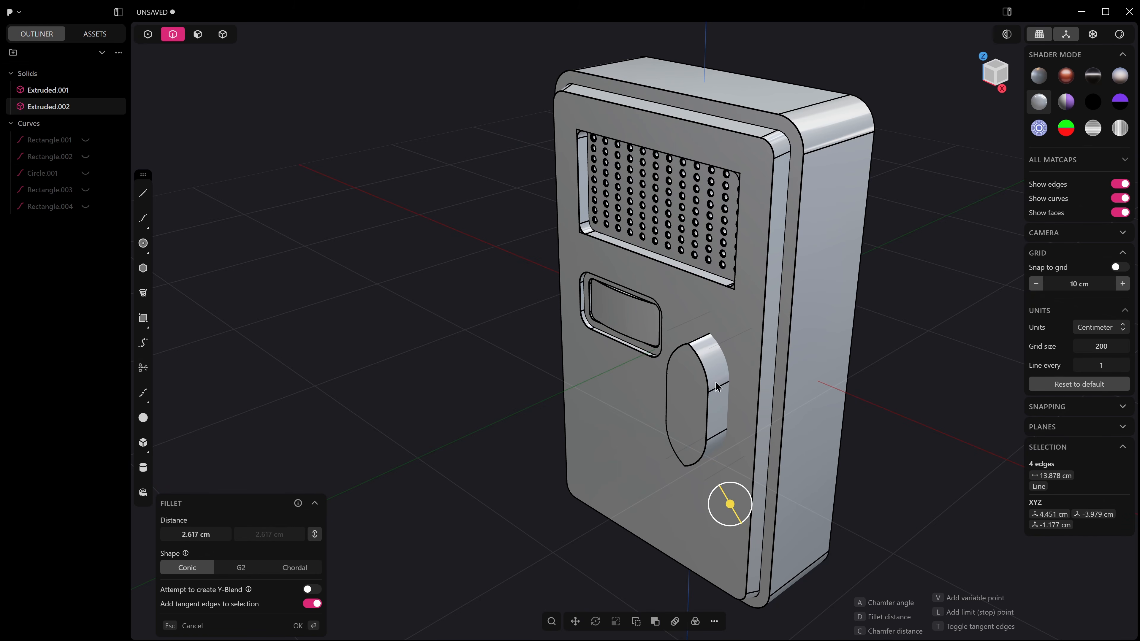
pyautogui.moveTo(717, 379); pyautogui.dragTo(714, 383, button='middle')
pyautogui.moveTo(730, 512); pyautogui.dragTo(709, 376)
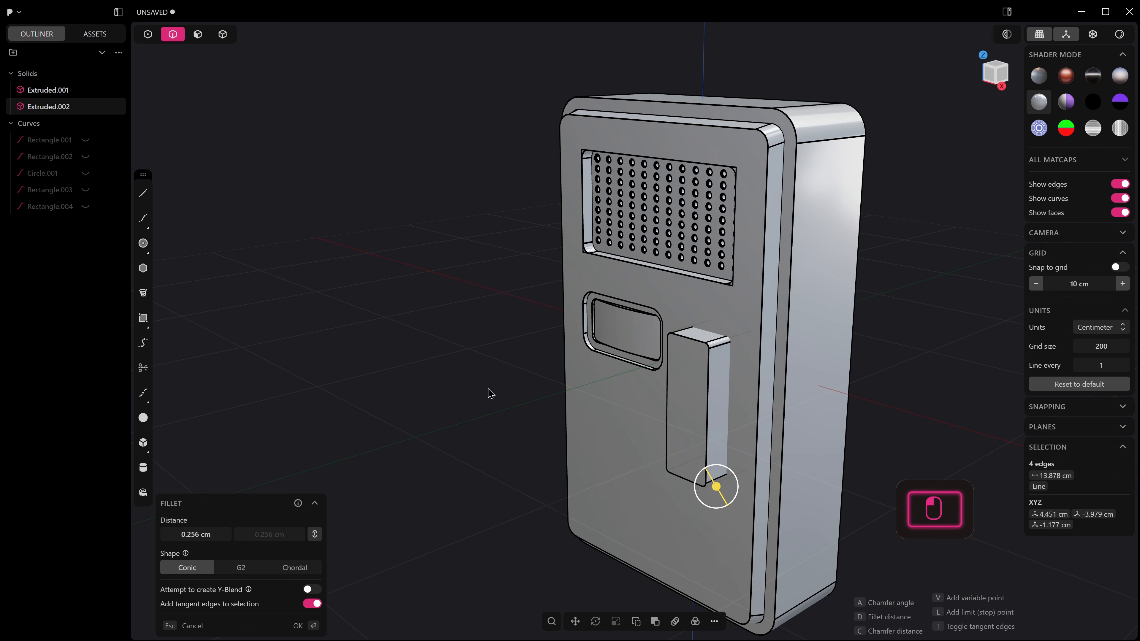
pyautogui.press('Escape')
# Step: Round the block's two upper front-to-back edges with a Full fillet so its upper end becomes a semicircle
pyautogui.click(726, 341)
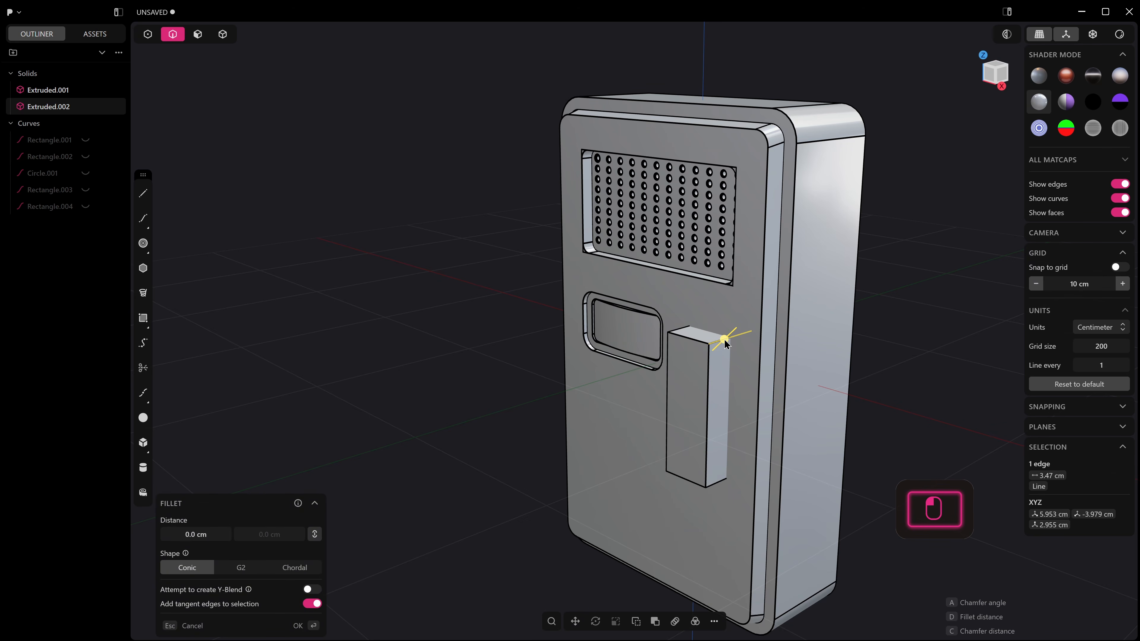
pyautogui.keyDown('shift'); pyautogui.click(684, 333); pyautogui.keyUp('shift')
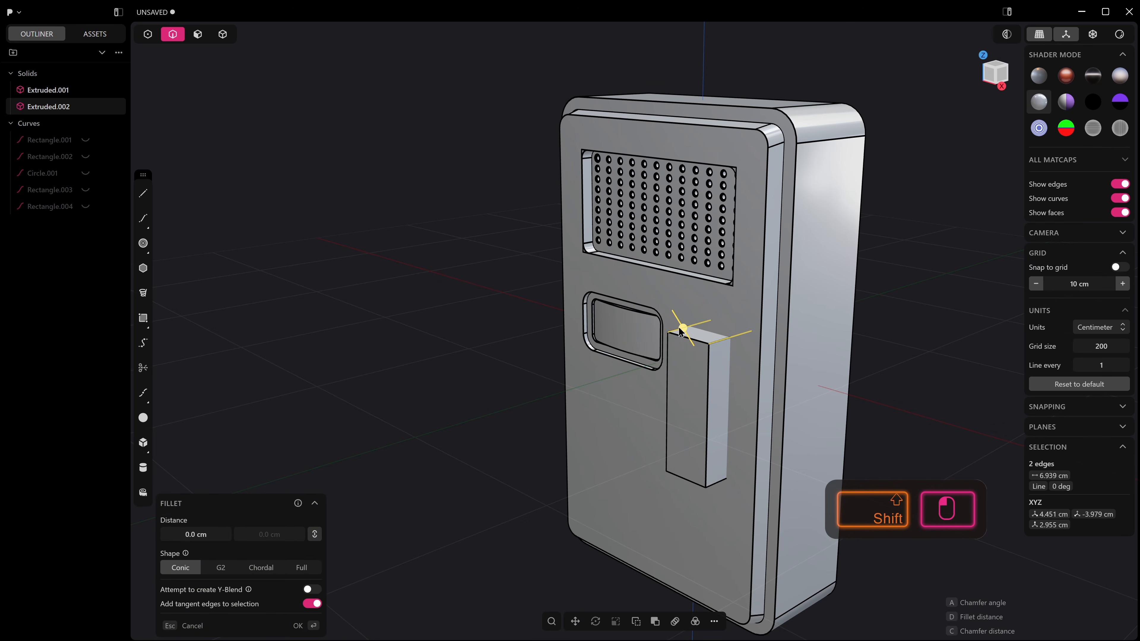
pyautogui.moveTo(680, 331); pyautogui.dragTo(674, 332)
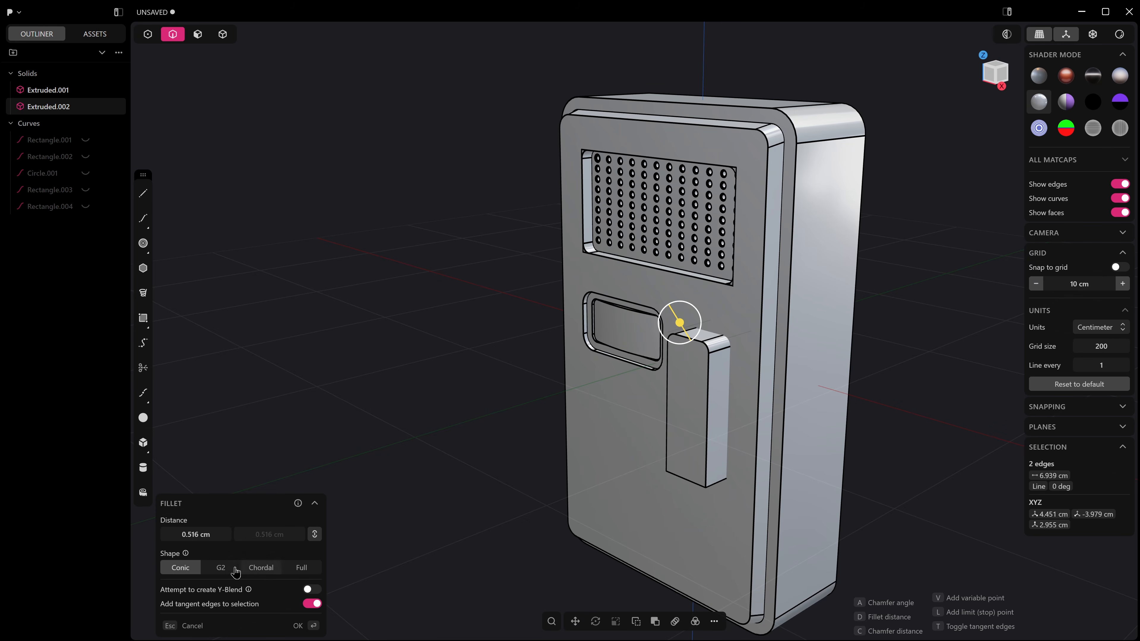
pyautogui.moveTo(186, 555)
pyautogui.click(300, 568)
pyautogui.moveTo(546, 449); pyautogui.dragTo(598, 395, button='middle')
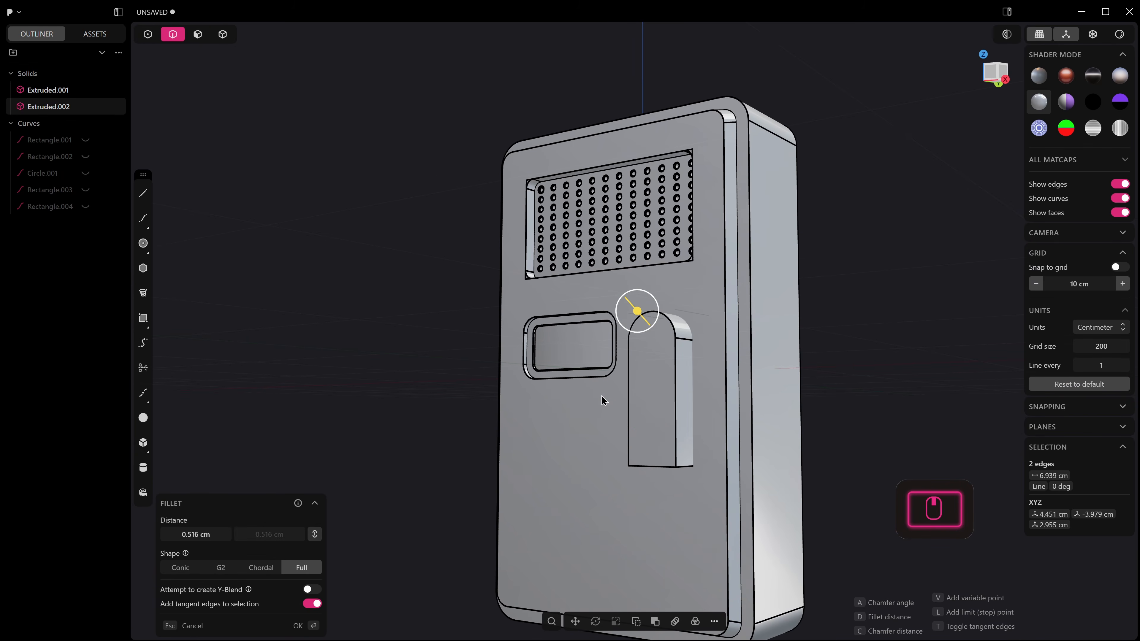
pyautogui.click(907, 336)
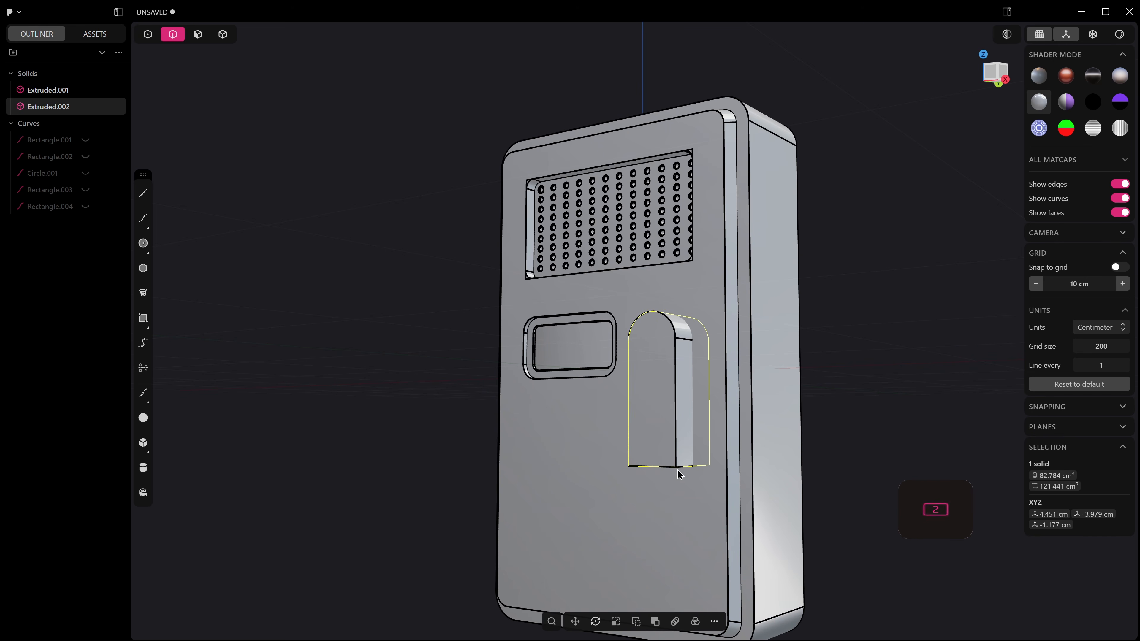
# Step: Round the block's two lower front-to-back edges with a Full fillet to complete the oblong shape
pyautogui.click(685, 466)
pyautogui.moveTo(678, 473); pyautogui.dragTo(692, 437, button='middle')
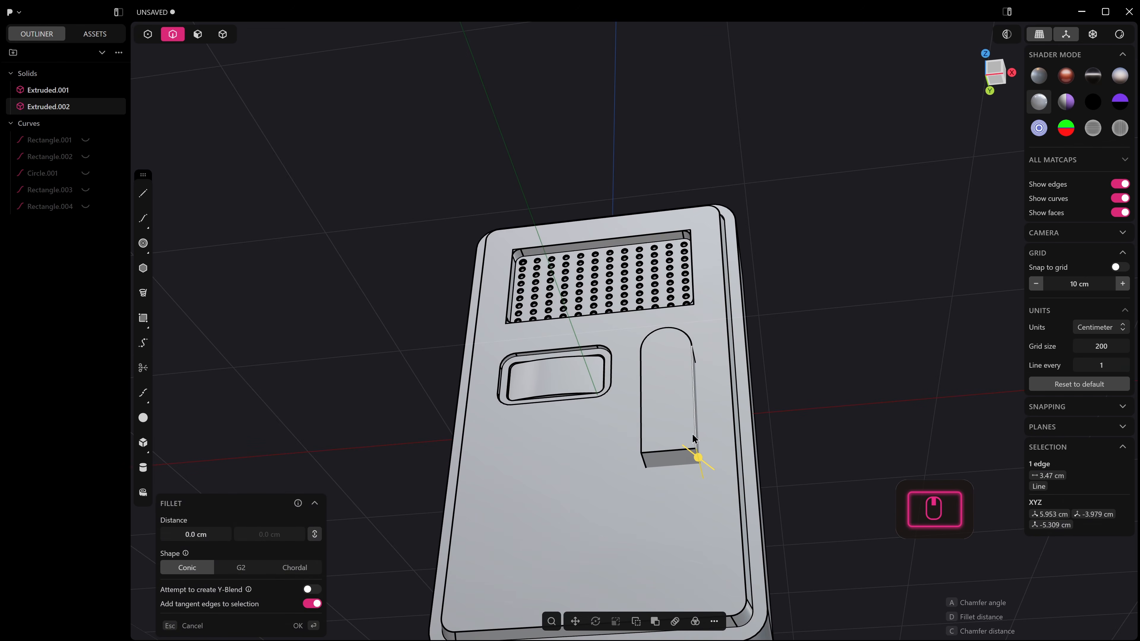
pyautogui.keyDown('shift'); pyautogui.click(646, 467); pyautogui.keyUp('shift')
pyautogui.moveTo(649, 464); pyautogui.dragTo(638, 469)
pyautogui.click(300, 568)
pyautogui.moveTo(533, 504); pyautogui.dragTo(489, 571, button='middle')
pyautogui.rightClick(893, 370)
# Step: Cut the oblong block out of the device body with a Boolean Difference, without keeping the tool body
pyautogui.moveTo(725, 396); pyautogui.dragTo(702, 417, button='middle')
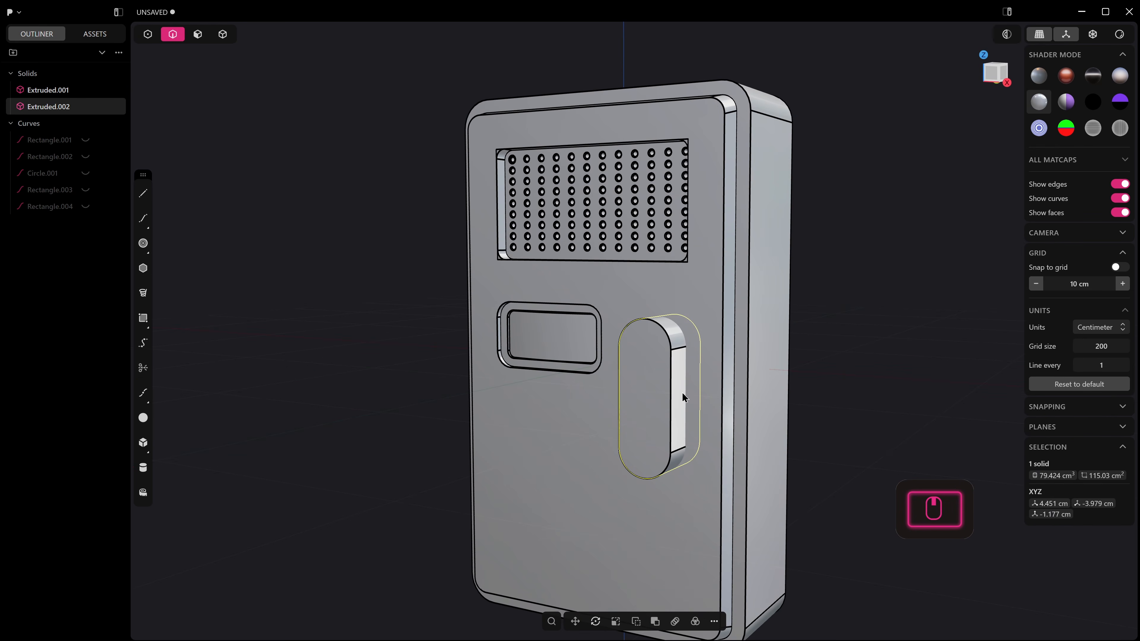
pyautogui.press('4')
pyautogui.click(705, 331)
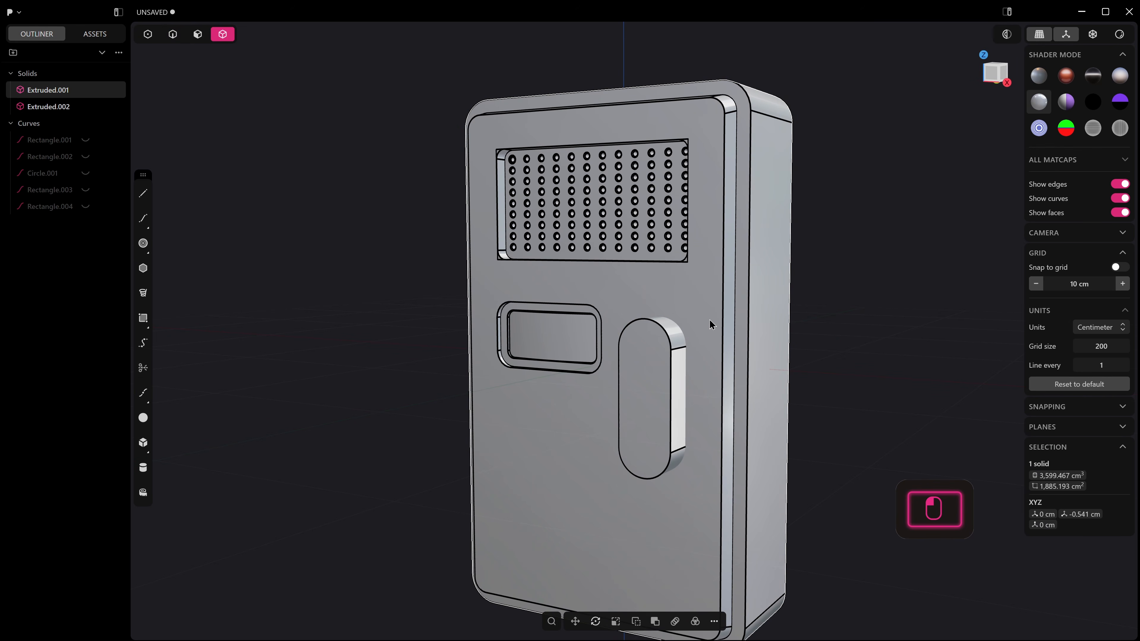
pyautogui.press('q')
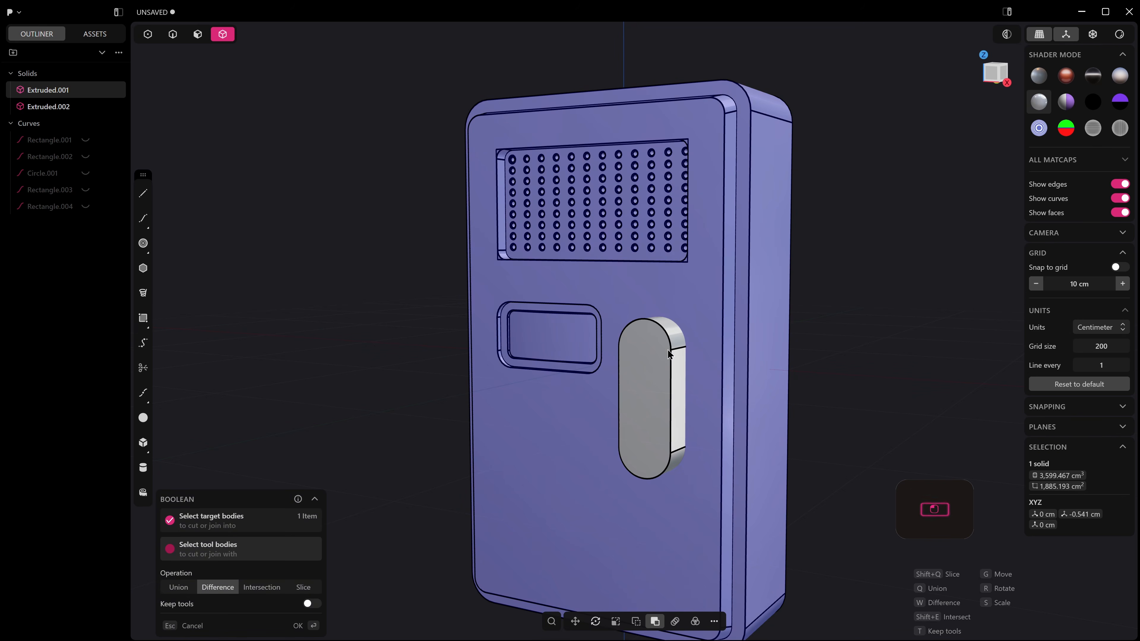
pyautogui.moveTo(738, 342)
pyautogui.mouseDown(button='middle')
pyautogui.moveTo(713, 360)
pyautogui.moveTo(724, 348)
pyautogui.mouseUp(button='middle')
pyautogui.rightClick(718, 345)
# Step: Duplicate the floor face of the oblong slot in place as a separate sheet
pyautogui.scroll(2, 601, 403)
pyautogui.moveTo(602, 403); pyautogui.dragTo(684, 378, button='middle')
pyautogui.scroll(2, 647, 401)
pyautogui.scroll(2, 678, 382)
pyautogui.press('3')
pyautogui.click(705, 335)
pyautogui.moveTo(709, 335)
pyautogui.mouseDown(button='middle')
pyautogui.moveTo(686, 371)
pyautogui.moveTo(699, 344)
pyautogui.mouseUp(button='middle')
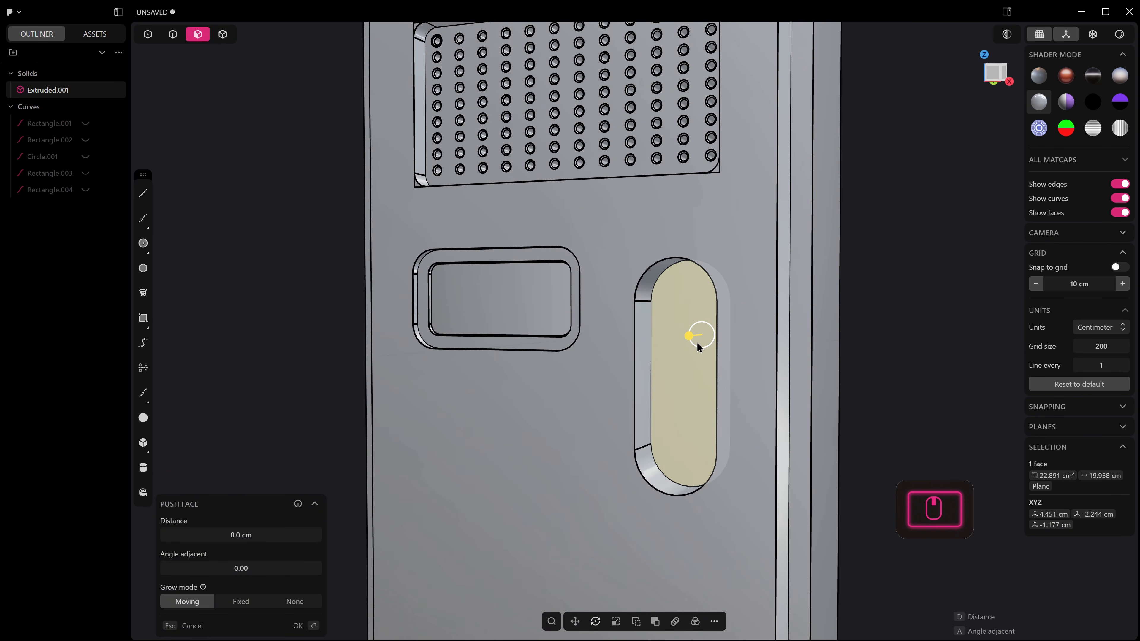
pyautogui.hotkey('shift', 'd')
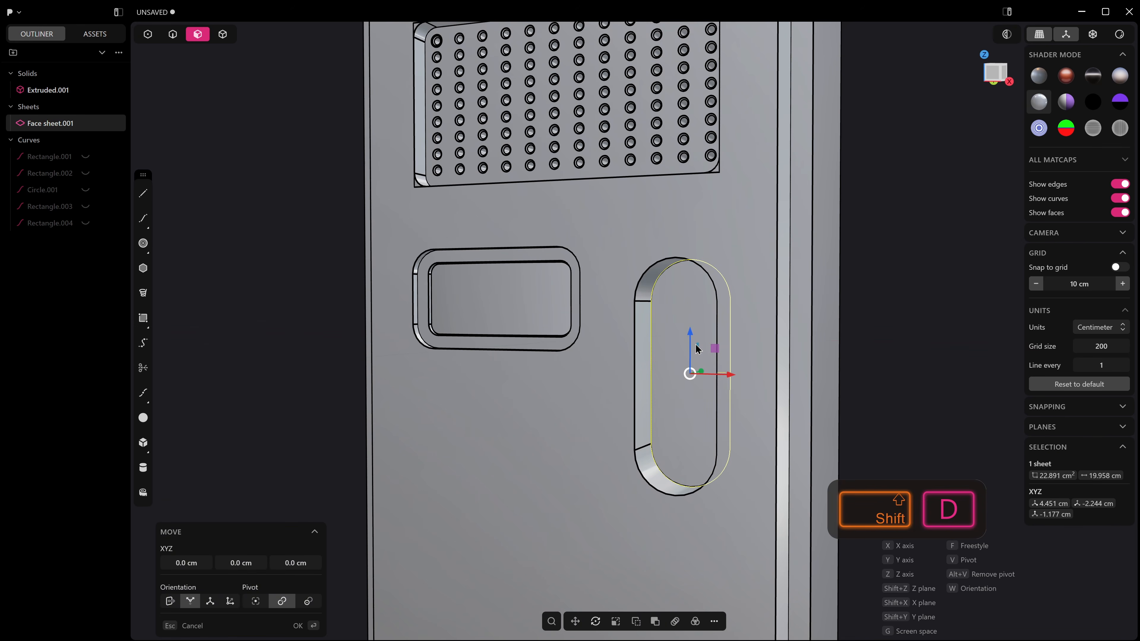
pyautogui.moveTo(690, 372); pyautogui.dragTo(889, 337, button='middle')
pyautogui.click(213, 243)
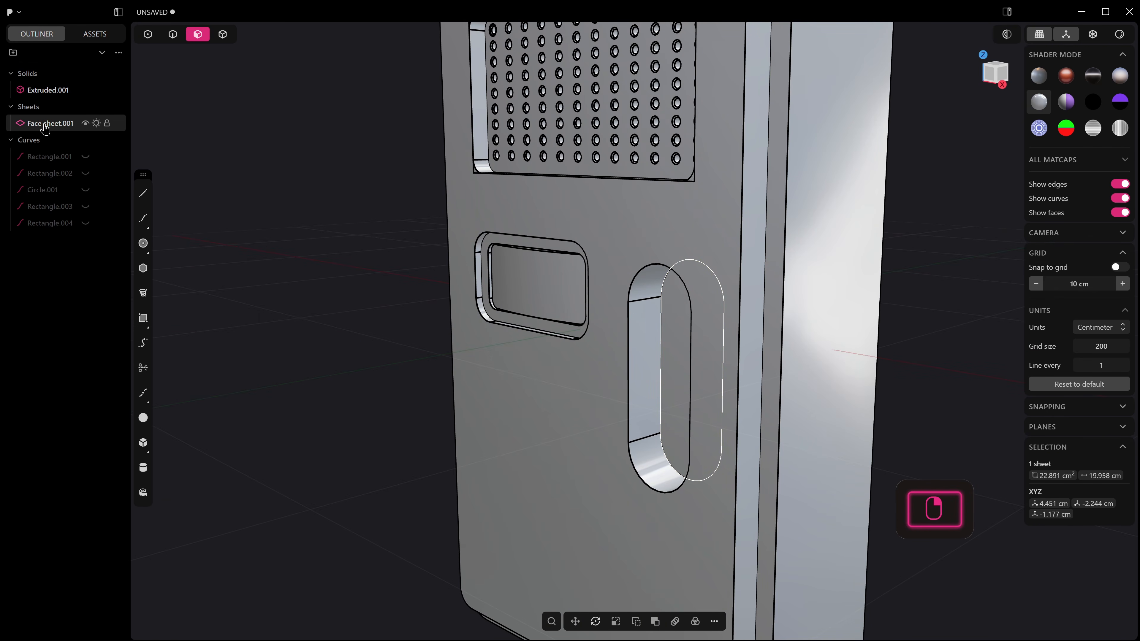
# Step: Isolate the duplicated oblong sheet to inspect it on its own, and bring back the whole model
pyautogui.moveTo(659, 428)
pyautogui.mouseDown(button='middle')
pyautogui.moveTo(695, 425)
pyautogui.moveTo(682, 412)
pyautogui.moveTo(649, 420)
pyautogui.mouseUp(button='middle')
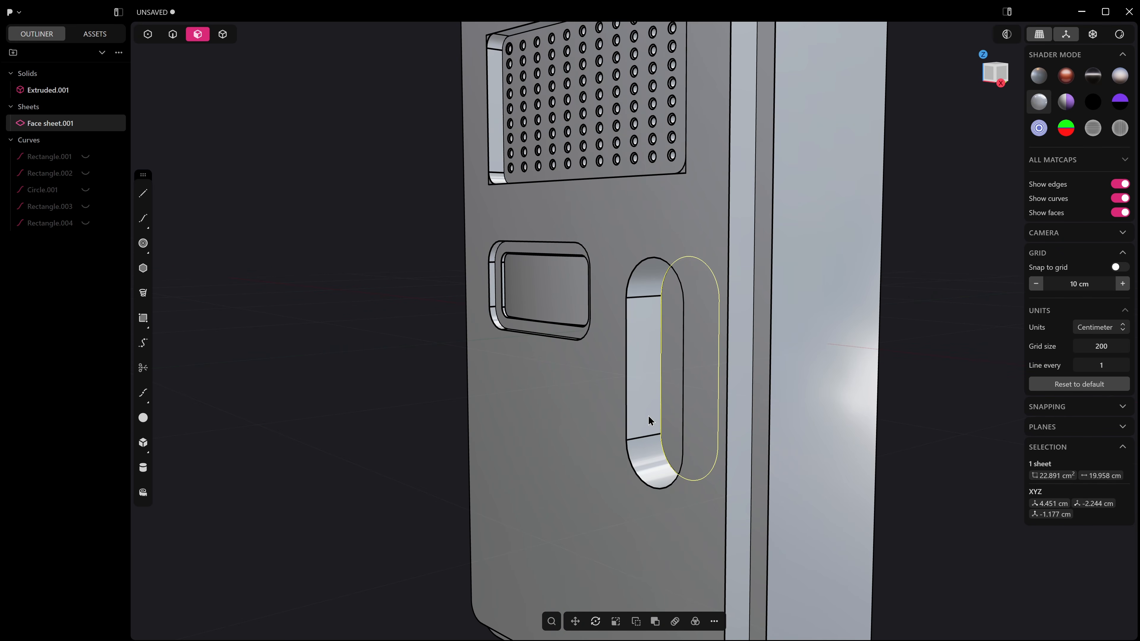
pyautogui.press('.')
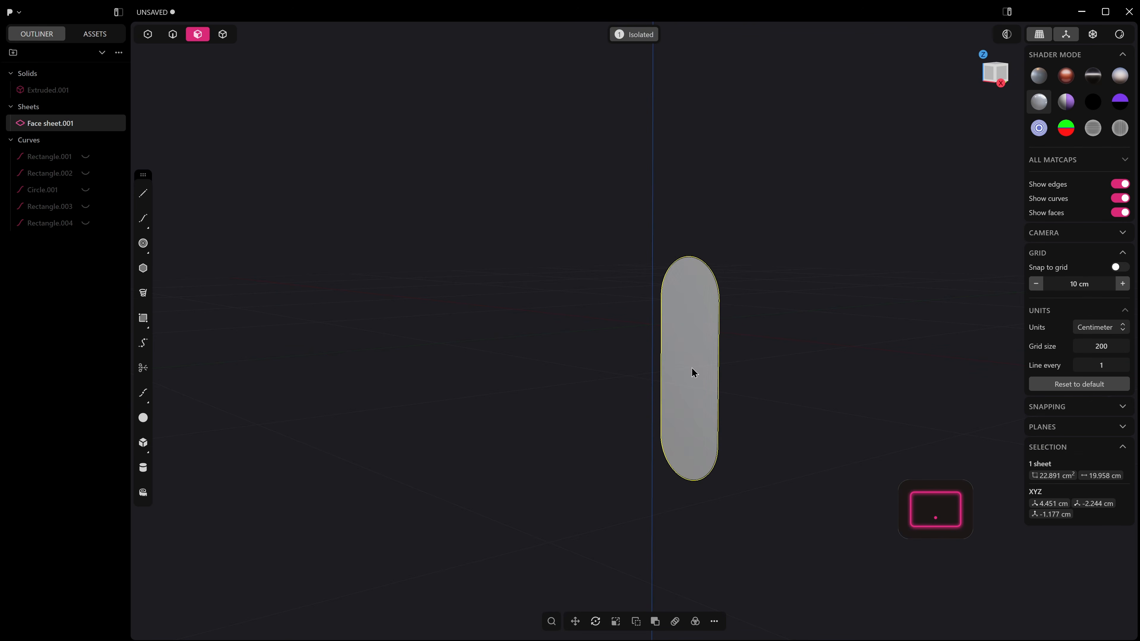
pyautogui.click(776, 338)
pyautogui.moveTo(778, 344); pyautogui.dragTo(751, 382, button='middle')
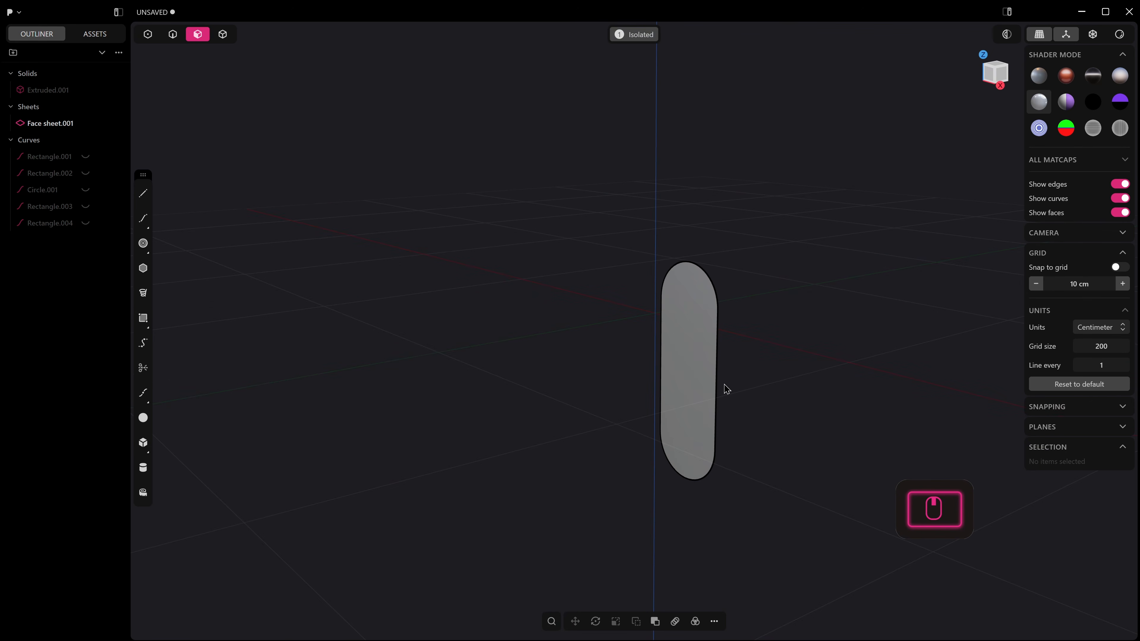
pyautogui.press('.')
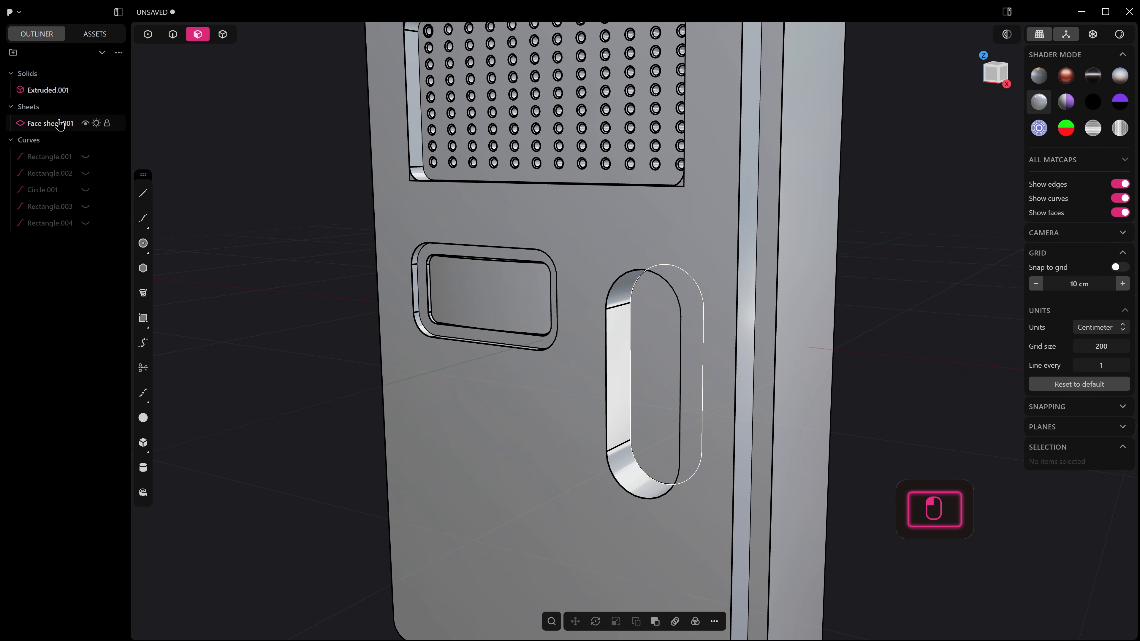
# Step: Thicken the oblong sheet by 2.916 cm outward through the slot to form a protruding solid button
pyautogui.click(67, 122)
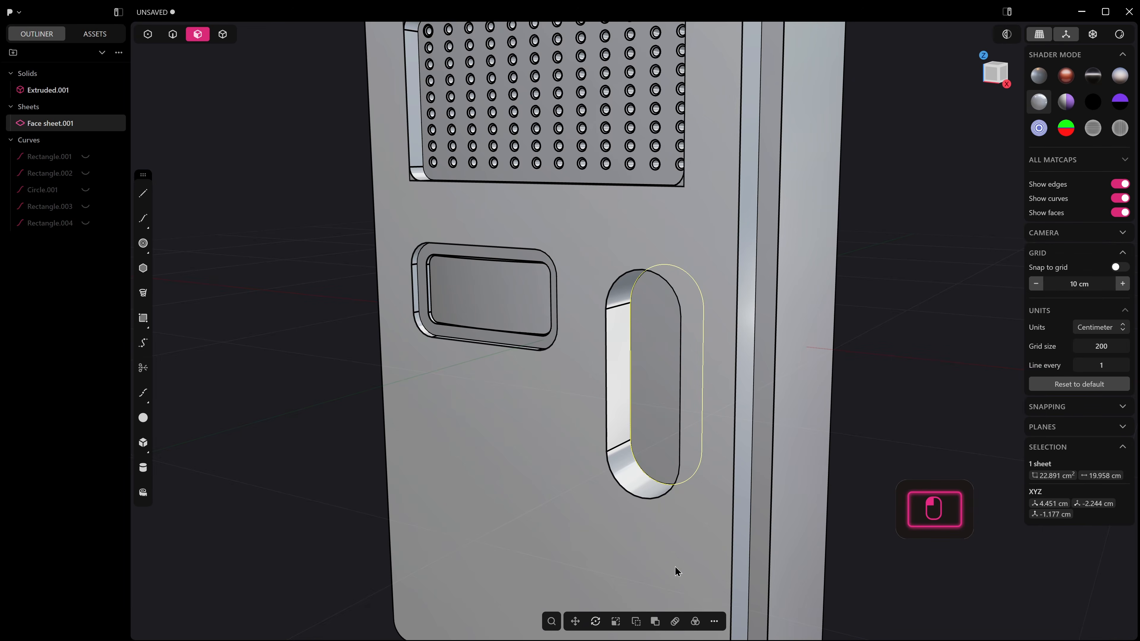
pyautogui.click(715, 623)
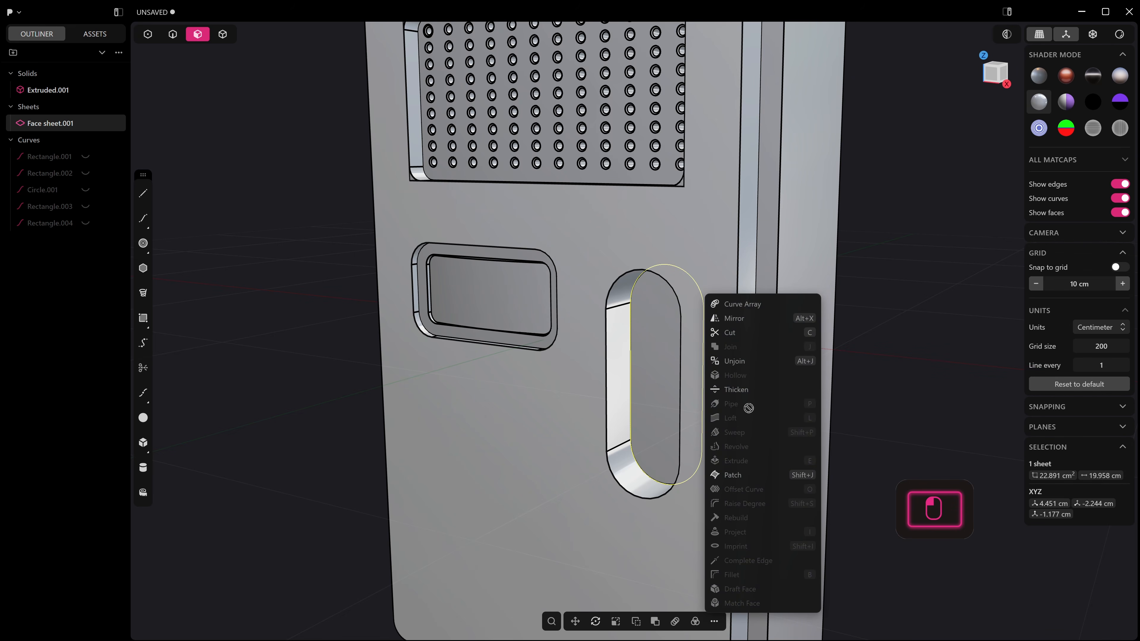
pyautogui.click(753, 389)
pyautogui.moveTo(672, 389); pyautogui.dragTo(633, 410)
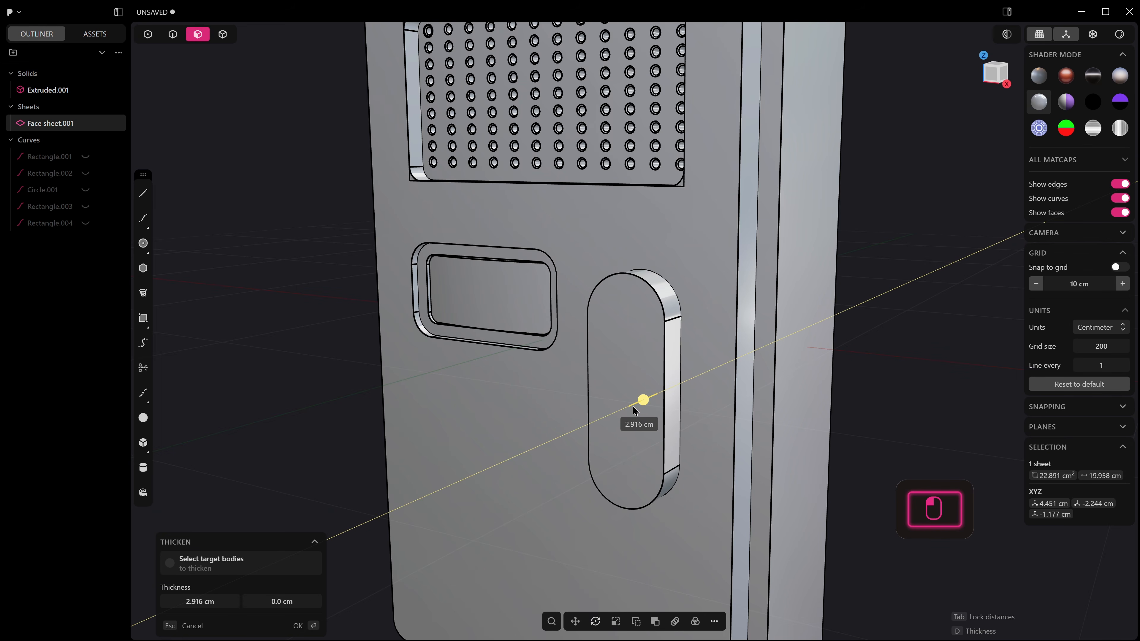
pyautogui.rightClick(633, 406)
# Step: Isolate the thickened oblong solid and place its scale pivot at the centre of its rear face
pyautogui.moveTo(643, 405); pyautogui.dragTo(671, 400, button='middle')
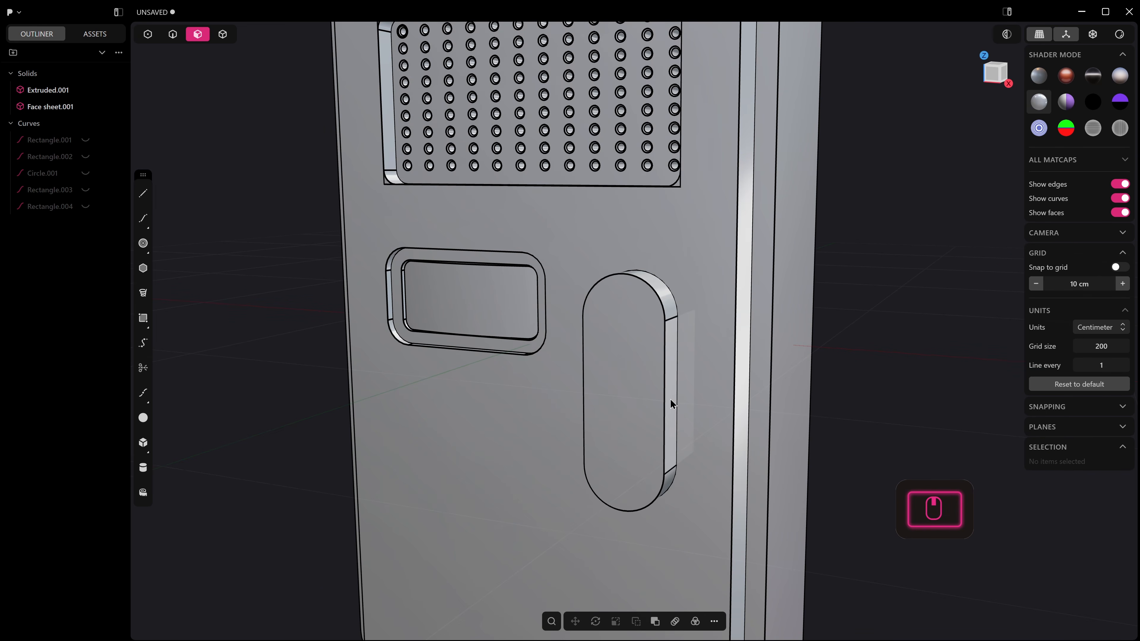
pyautogui.press('4')
pyautogui.click(665, 329)
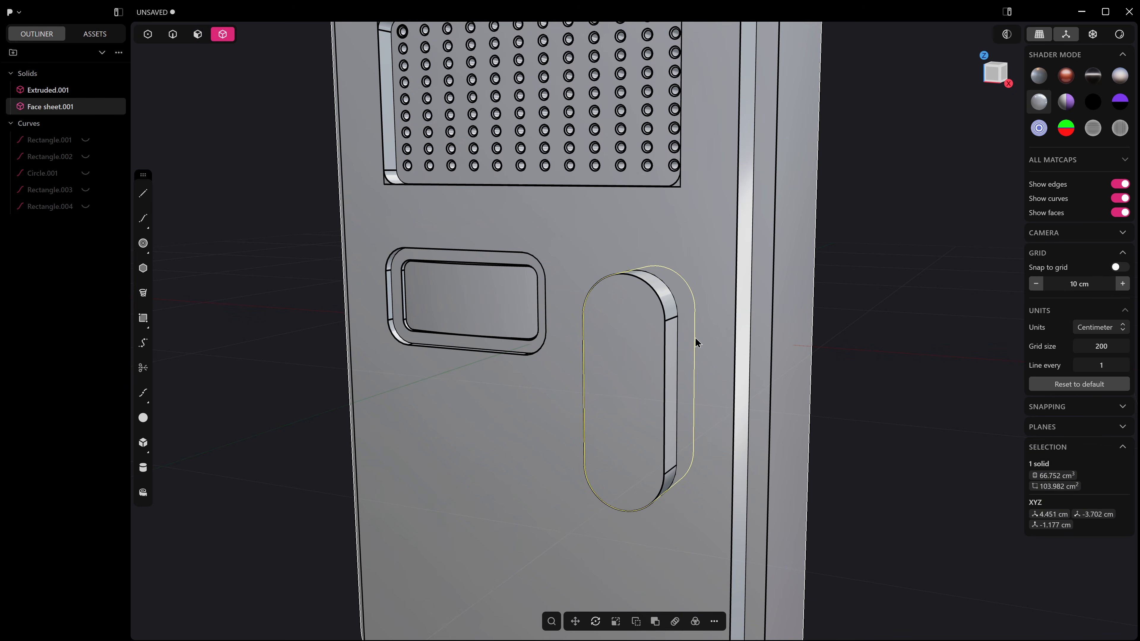
pyautogui.press('.')
pyautogui.moveTo(716, 339); pyautogui.dragTo(688, 359, button='middle')
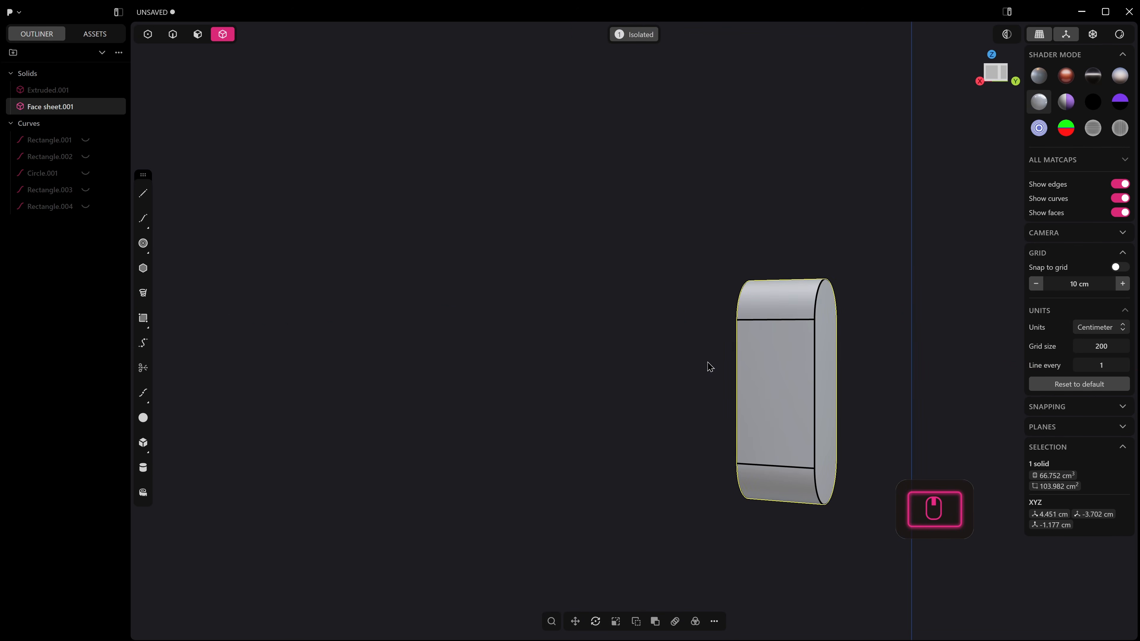
pyautogui.press('s')
pyautogui.press('v')
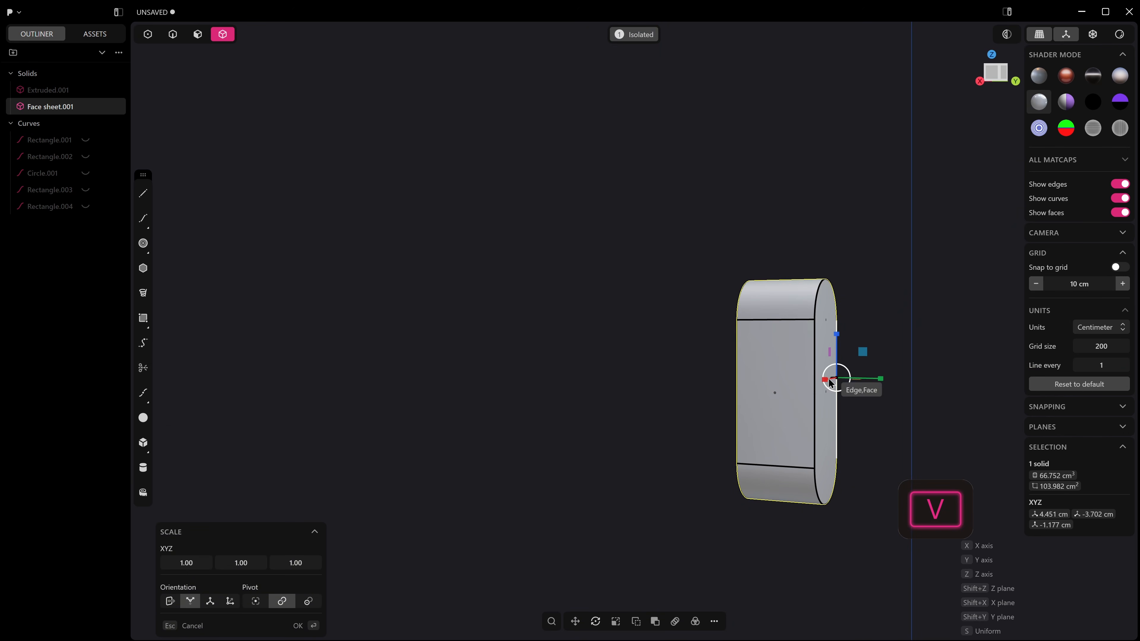
pyautogui.moveTo(817, 382); pyautogui.dragTo(747, 389, button='middle')
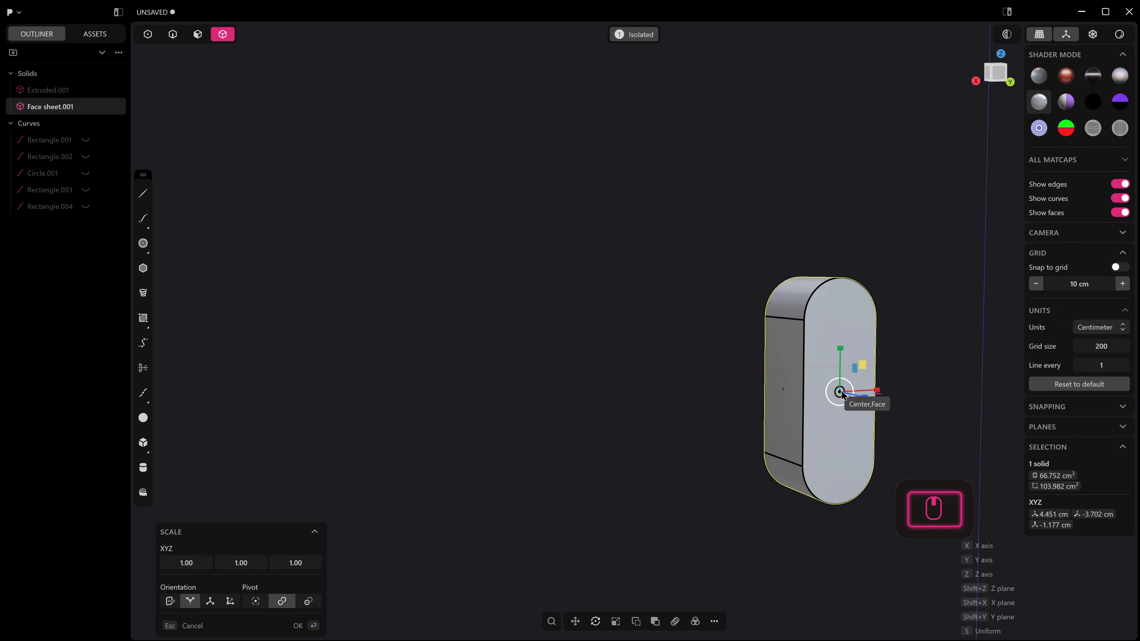
pyautogui.click(842, 395)
pyautogui.moveTo(576, 424); pyautogui.dragTo(707, 432, button='middle')
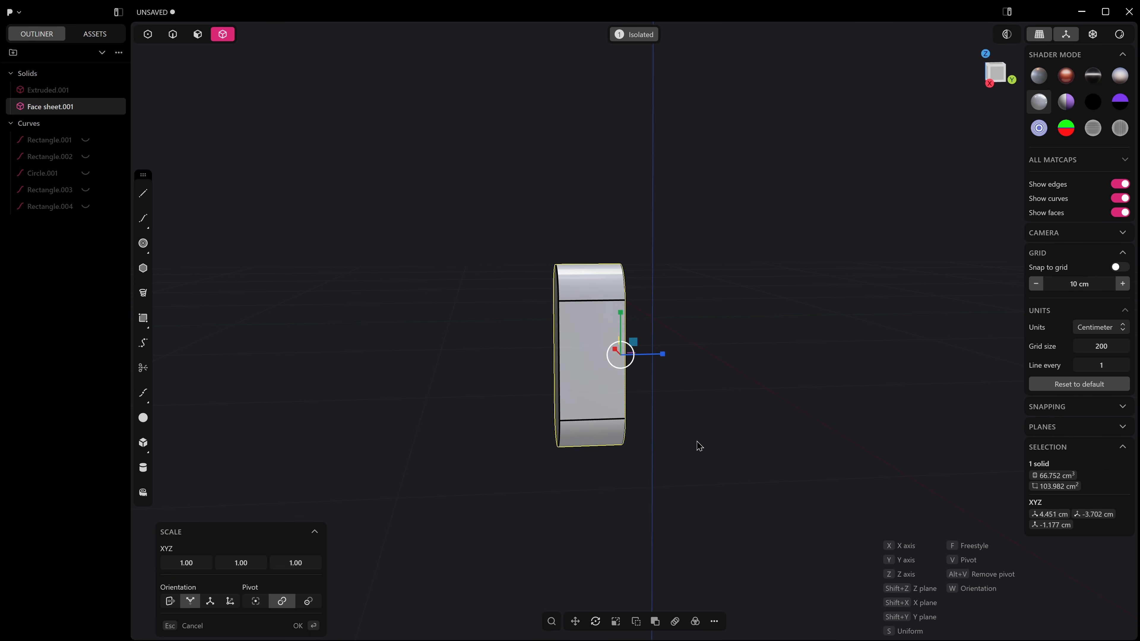
pyautogui.click(765, 435)
# Step: Leave isolation and scale the oblong button uniformly to 0.95 about its rear-face pivot, leaving a gap inside the slot
pyautogui.press(',')
pyautogui.moveTo(765, 434); pyautogui.dragTo(561, 386, button='middle')
pyautogui.press('s')
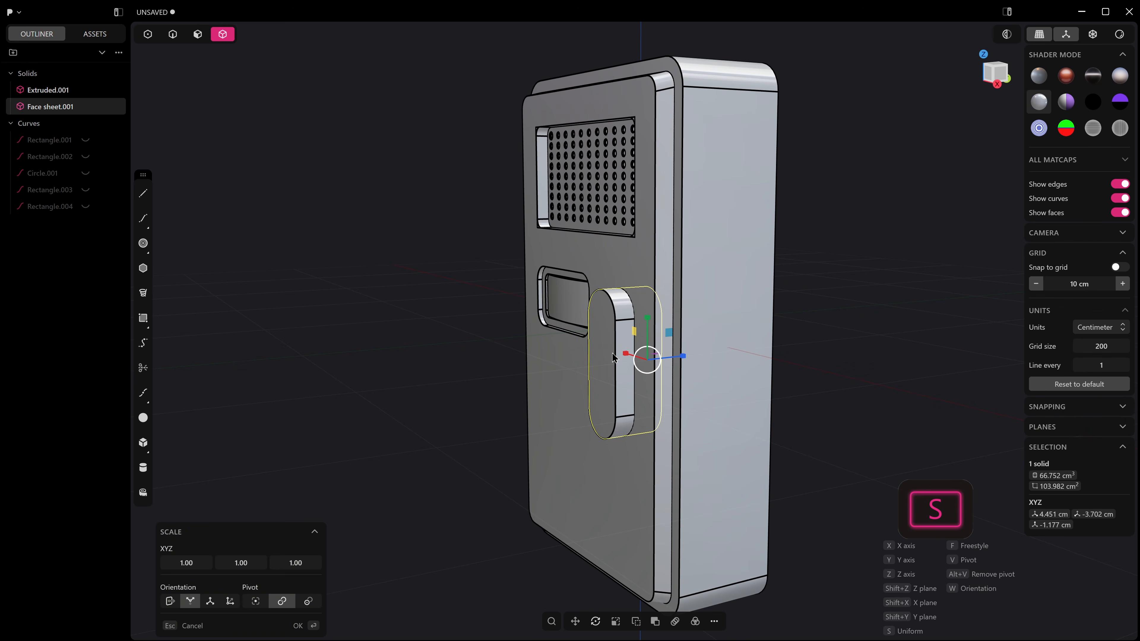
pyautogui.press('s')
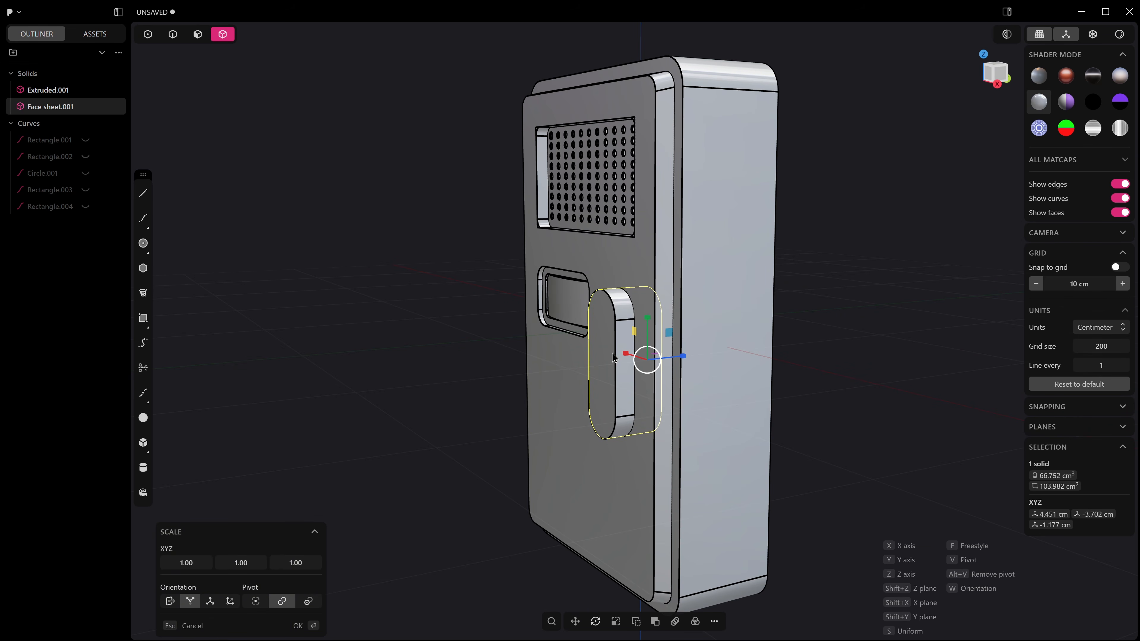
pyautogui.press('KP_0')
pyautogui.press('KP_Decimal')
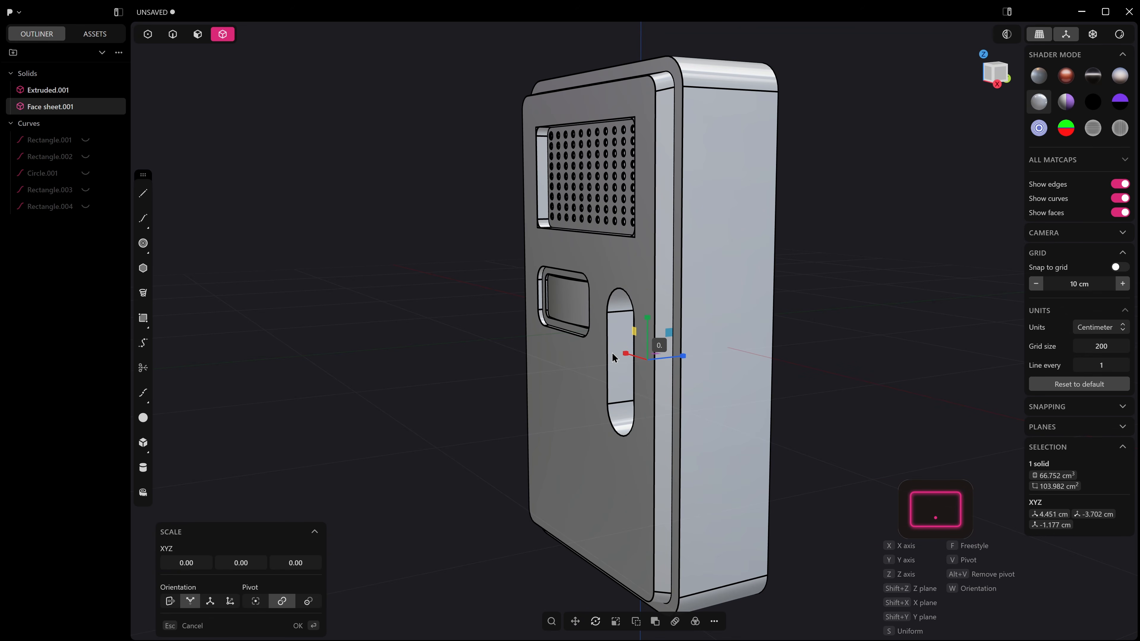
pyautogui.press('KP_9')
pyautogui.press('KP_5')
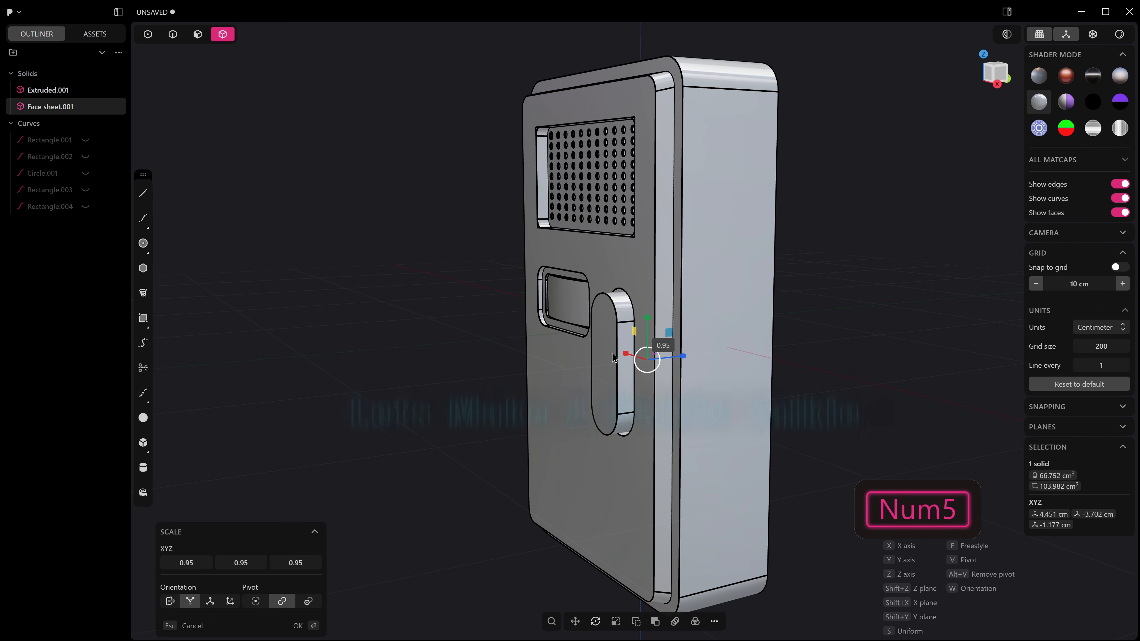
pyautogui.moveTo(612, 306); pyautogui.dragTo(747, 385, button='middle')
pyautogui.scroll(2, 634, 386)
pyautogui.scroll(5, 727, 379)
pyautogui.moveTo(630, 362); pyautogui.dragTo(716, 387, button='middle')
pyautogui.scroll(-5, 814, 320)
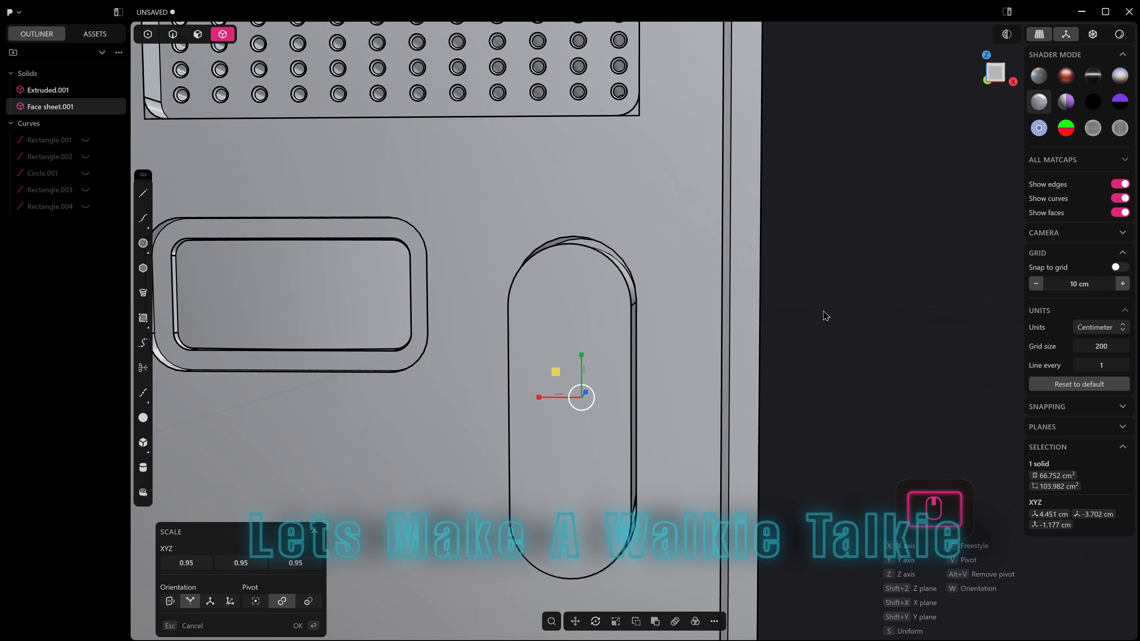
pyautogui.press('Return')
# Step: Scale the oblong button along its depth axis in two passes to reduce its protrusion, using a factor of 0.98131 in the second
pyautogui.moveTo(837, 303); pyautogui.dragTo(762, 340, button='middle')
pyautogui.moveTo(916, 267); pyautogui.dragTo(773, 268, button='middle')
pyautogui.press('KP_3')
pyautogui.scroll(2, 772, 273)
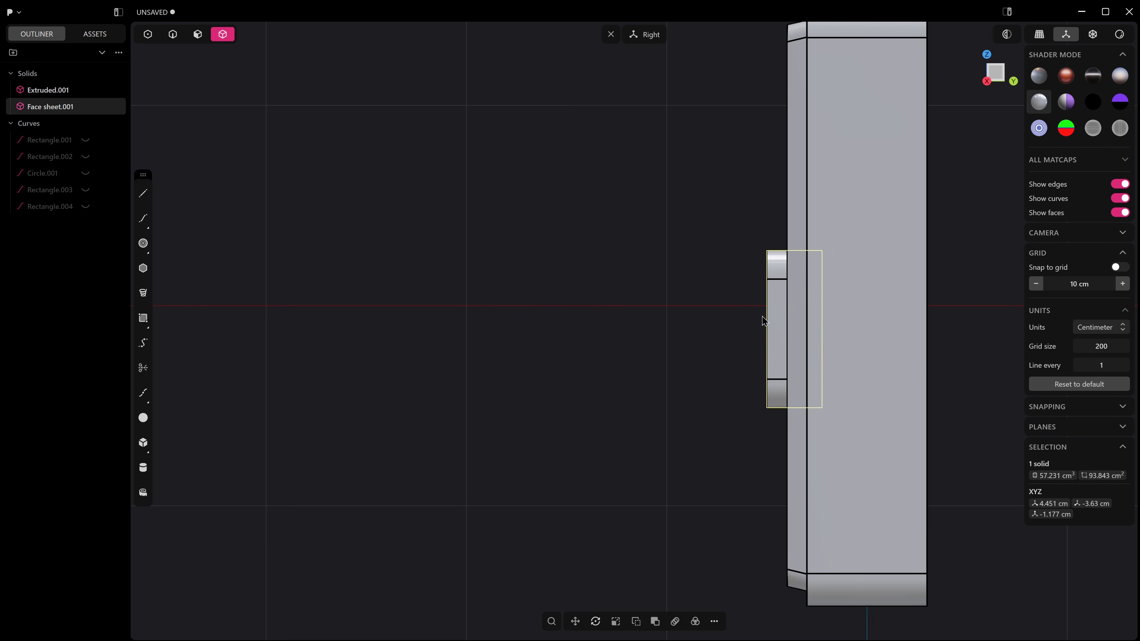
pyautogui.press('s')
pyautogui.moveTo(868, 329); pyautogui.dragTo(860, 328)
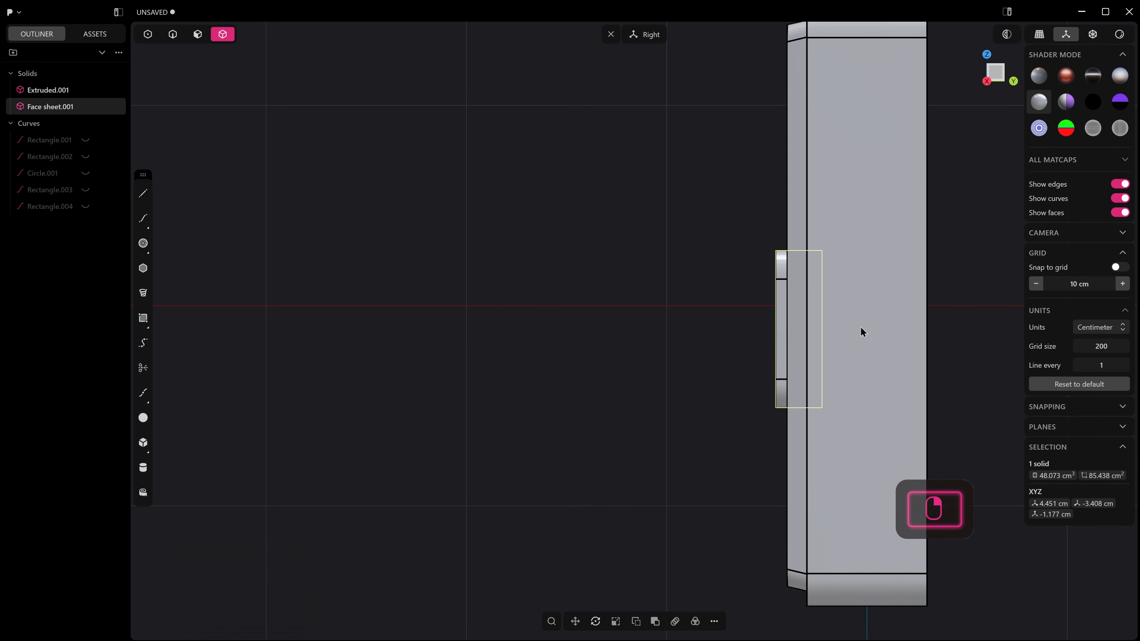
pyautogui.press('s')
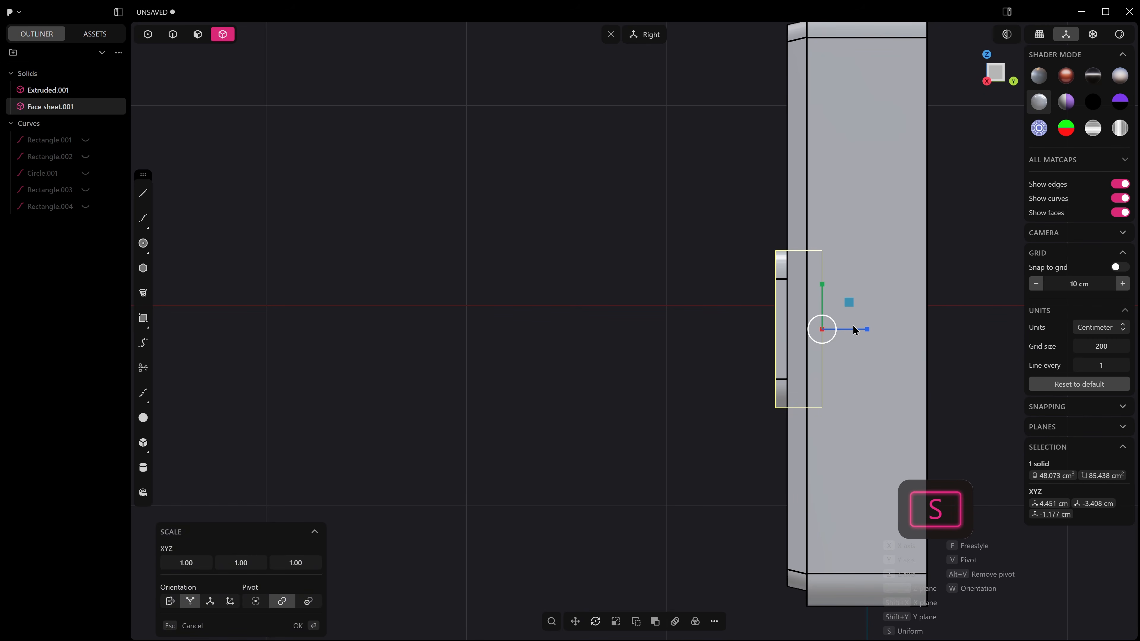
pyautogui.moveTo(866, 331); pyautogui.dragTo(849, 349)
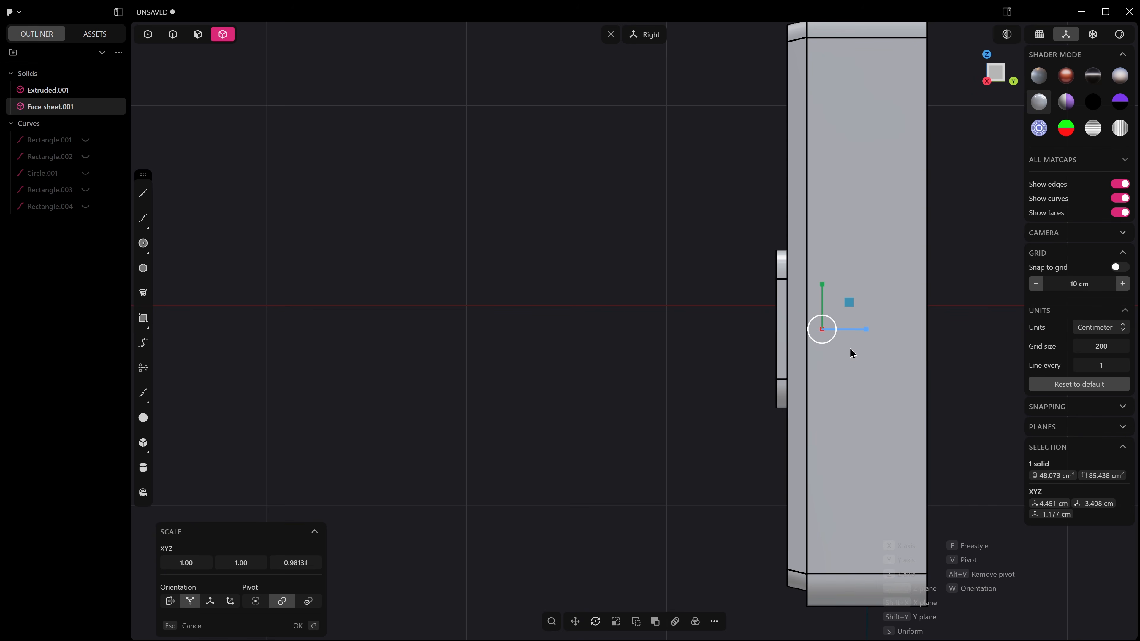
pyautogui.click(850, 349)
pyautogui.moveTo(695, 360); pyautogui.dragTo(720, 413, button='middle')
pyautogui.click(746, 390)
pyautogui.scroll(5, 579, 258)
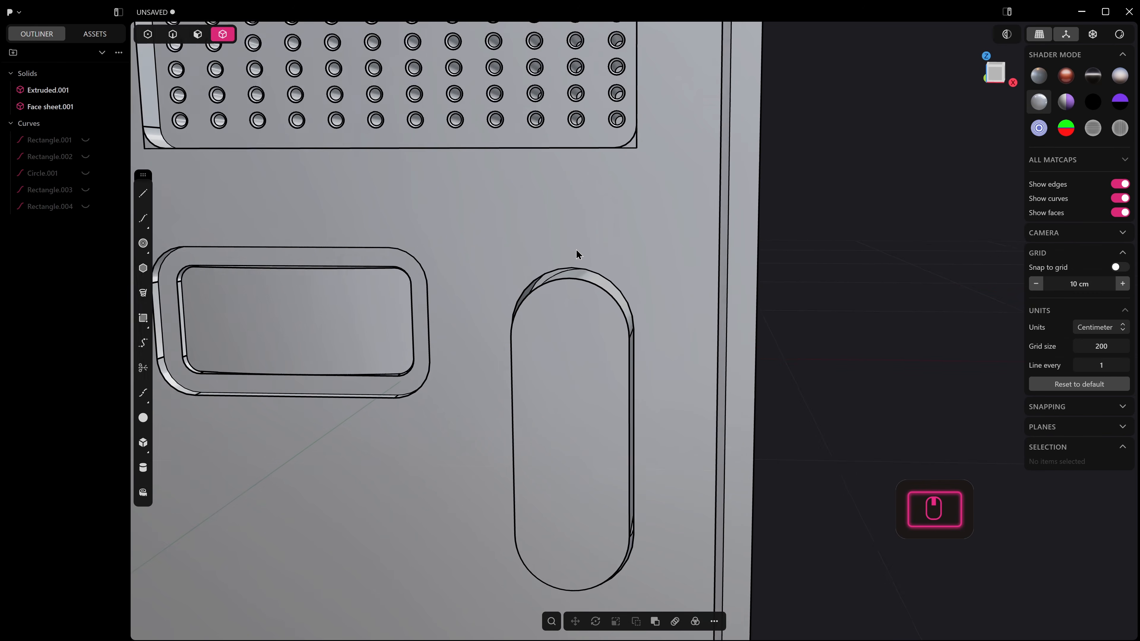
pyautogui.press('2')
pyautogui.click(572, 269)
pyautogui.press('b')
pyautogui.moveTo(572, 266); pyautogui.dragTo(576, 255)
pyautogui.moveTo(597, 275); pyautogui.dragTo(559, 279, button='middle')
pyautogui.moveTo(542, 240); pyautogui.dragTo(597, 262, button='middle')
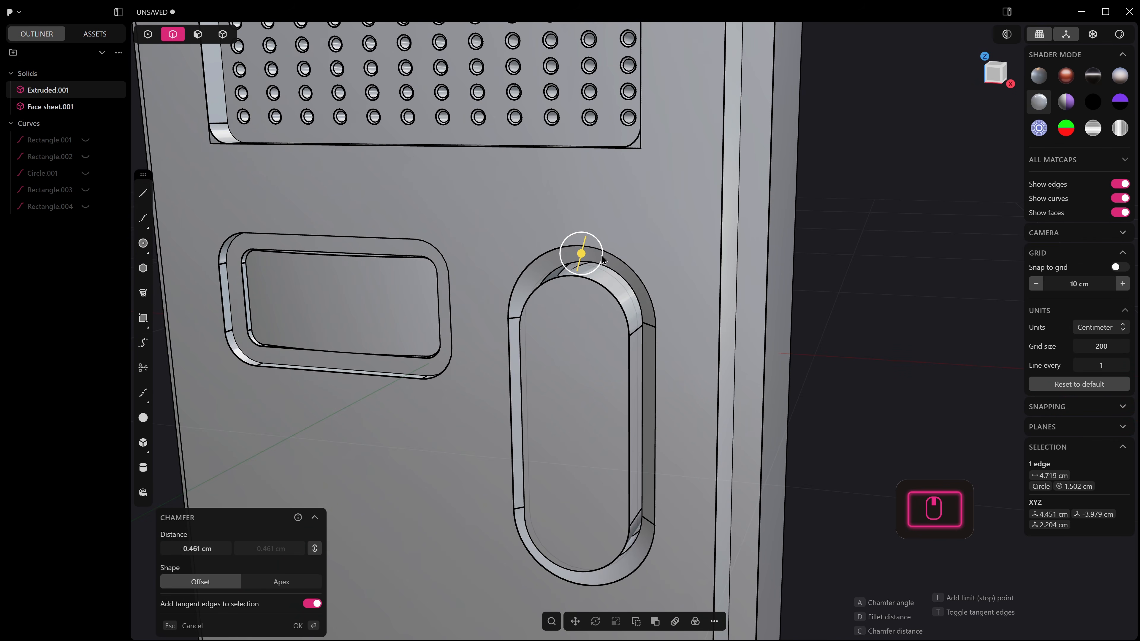
pyautogui.press('Escape')
pyautogui.press('b')
pyautogui.moveTo(591, 265); pyautogui.dragTo(593, 257)
pyautogui.press('Escape')
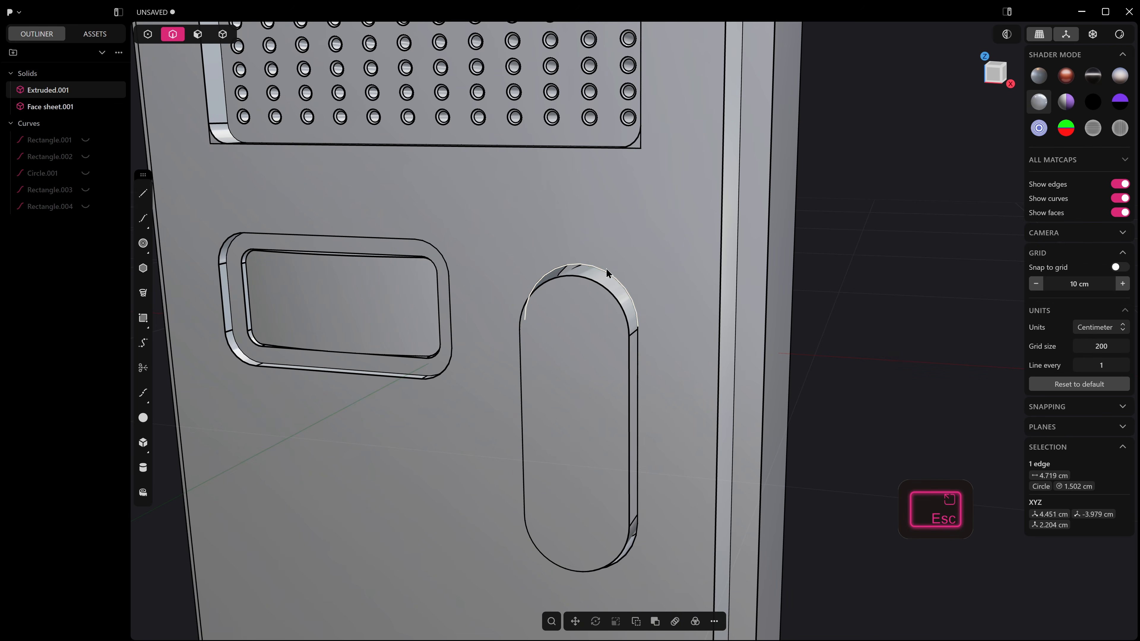
# Step: Chamfer the body's rim edge around the oblong slot by about 0.359 cm, following the tangent edges
pyautogui.keyDown('alt'); pyautogui.click(627, 317); pyautogui.keyUp('alt')
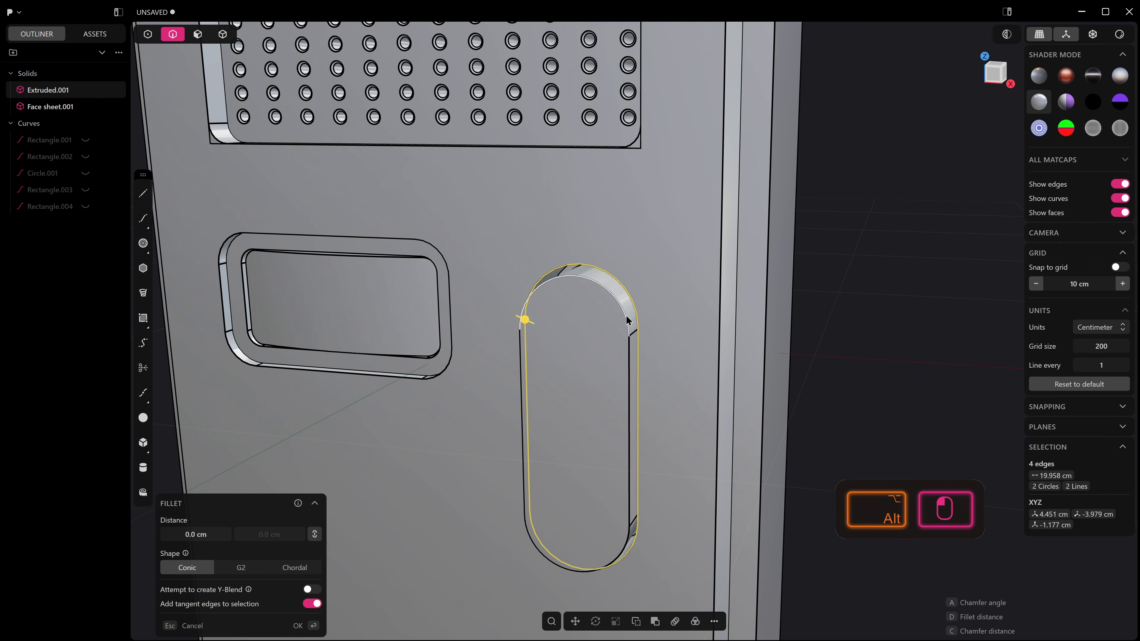
pyautogui.keyDown('alt'); pyautogui.click(617, 280); pyautogui.keyUp('alt')
pyautogui.click(617, 279)
pyautogui.moveTo(617, 279); pyautogui.dragTo(624, 271)
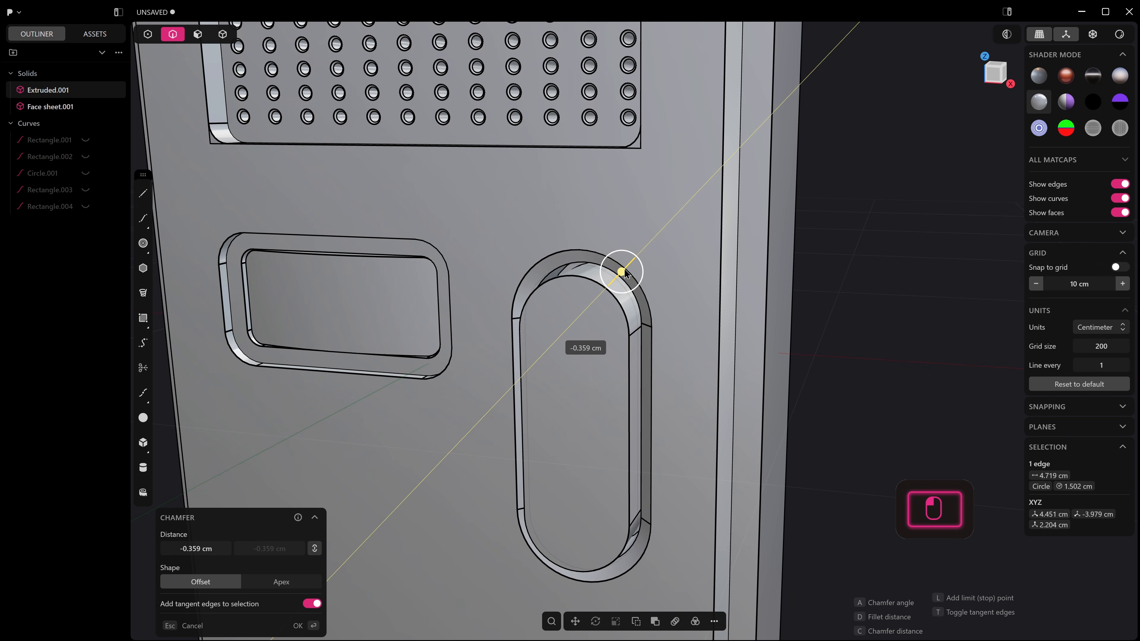
pyautogui.moveTo(484, 446); pyautogui.dragTo(566, 426, button='middle')
pyautogui.scroll(-3, 547, 431)
pyautogui.rightClick(702, 376)
pyautogui.scroll(-5, 703, 375)
pyautogui.keyDown('shift'); pyautogui.moveTo(719, 375); pyautogui.dragTo(783, 337, button='middle'); pyautogui.keyUp('shift')
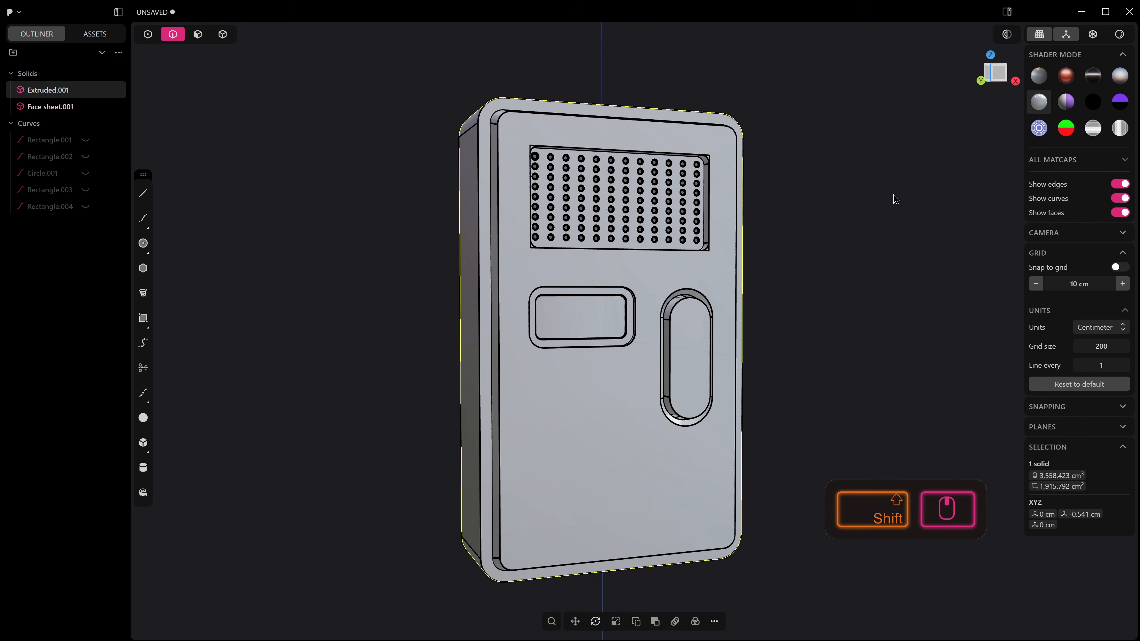
# Step: Try several matcaps, apply the blue-grey metallic one to the viewport, and deselect the body
pyautogui.click(1093, 75)
pyautogui.moveTo(891, 228); pyautogui.dragTo(1071, 116, button='middle')
pyautogui.click(1067, 75)
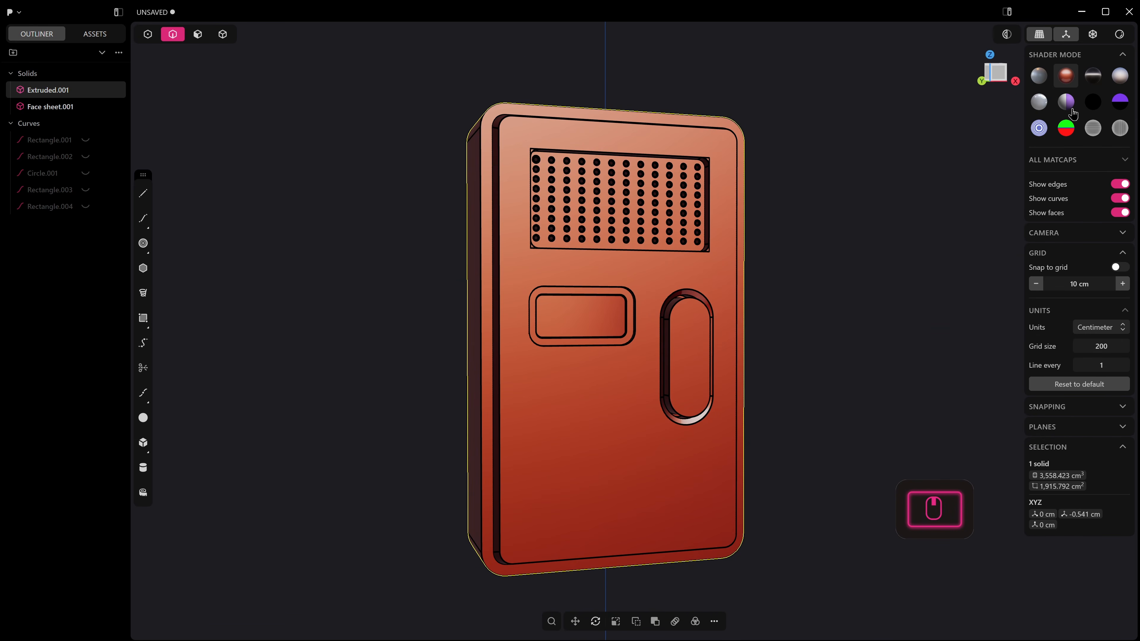
pyautogui.click(1040, 76)
pyautogui.moveTo(812, 228); pyautogui.dragTo(795, 229, button='middle')
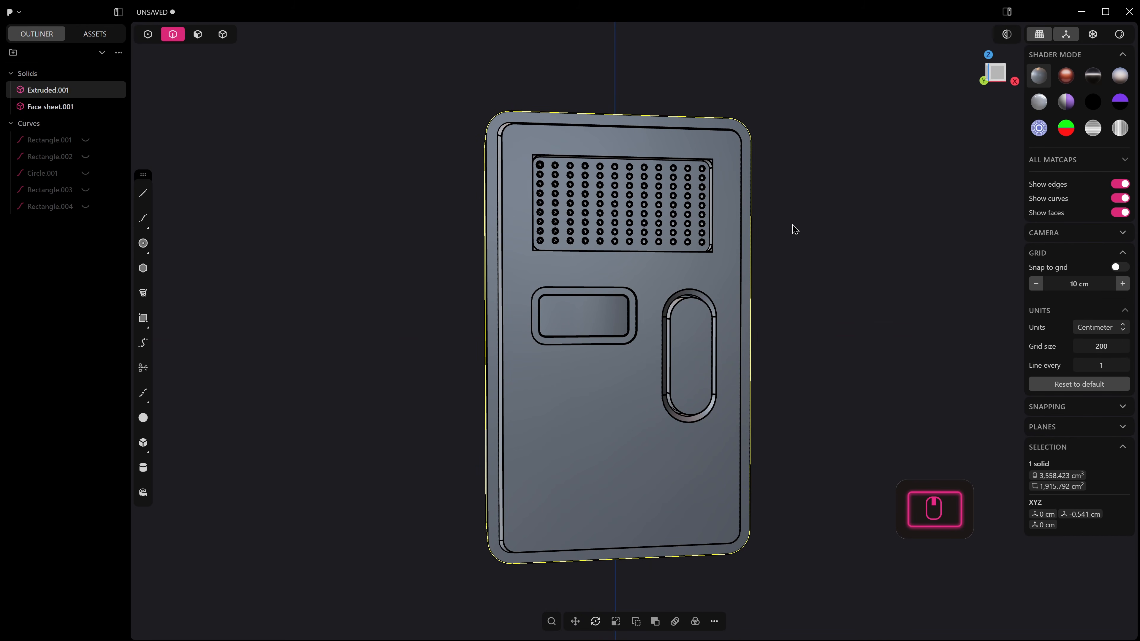
pyautogui.press('KP_1')
pyautogui.scroll(2, 620, 390)
pyautogui.keyDown('shift'); pyautogui.moveTo(620, 389); pyautogui.dragTo(549, 438, button='middle'); pyautogui.keyUp('shift')
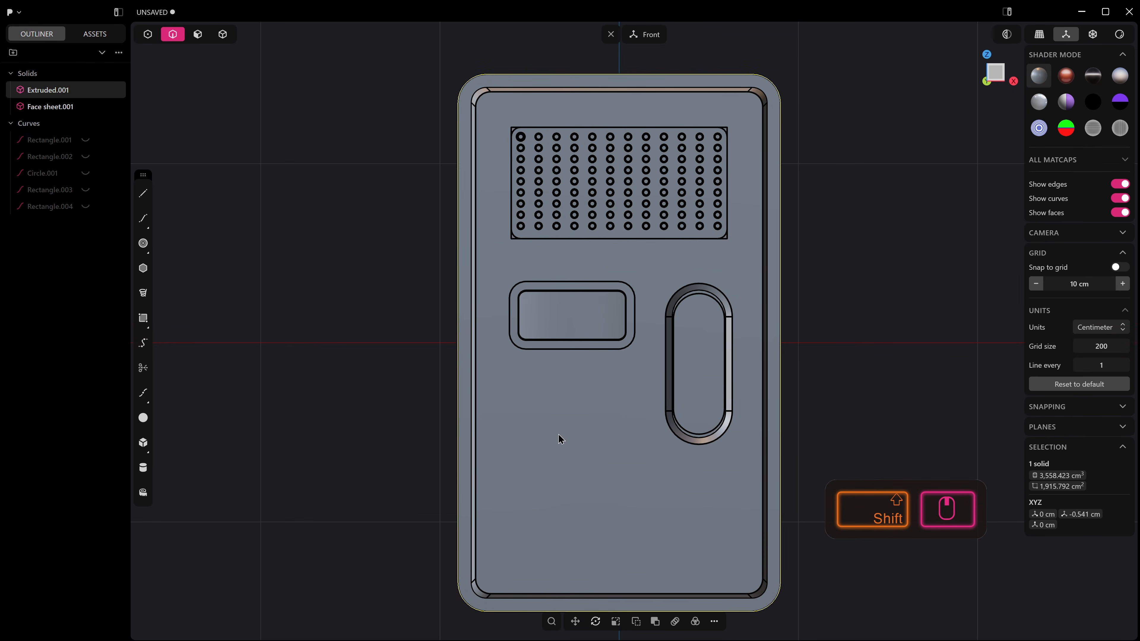
pyautogui.click(534, 440)
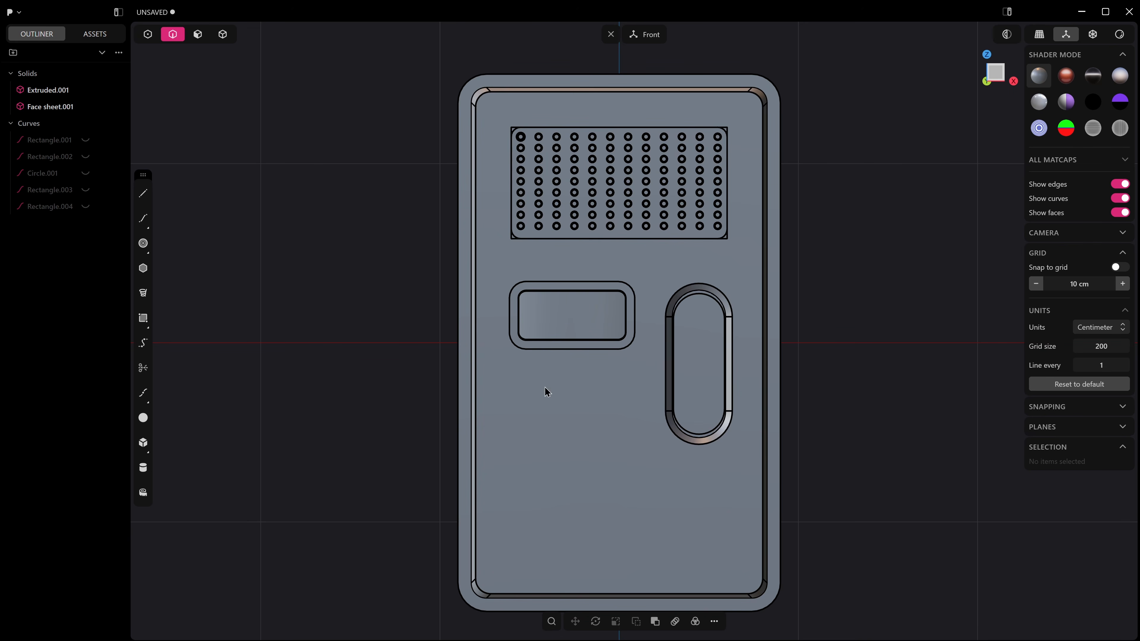
# Step: Draw a small cylinder of about 0.52 cm radius in the side view, centred on the Y axis just in front of the body
pyautogui.scroll(-1, 610, 424)
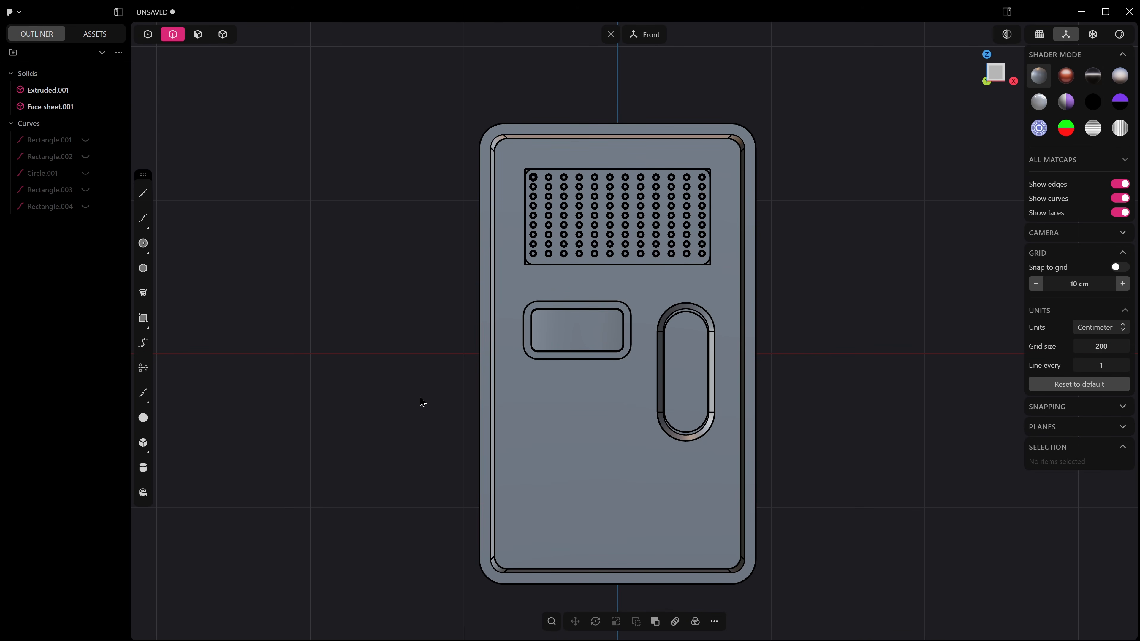
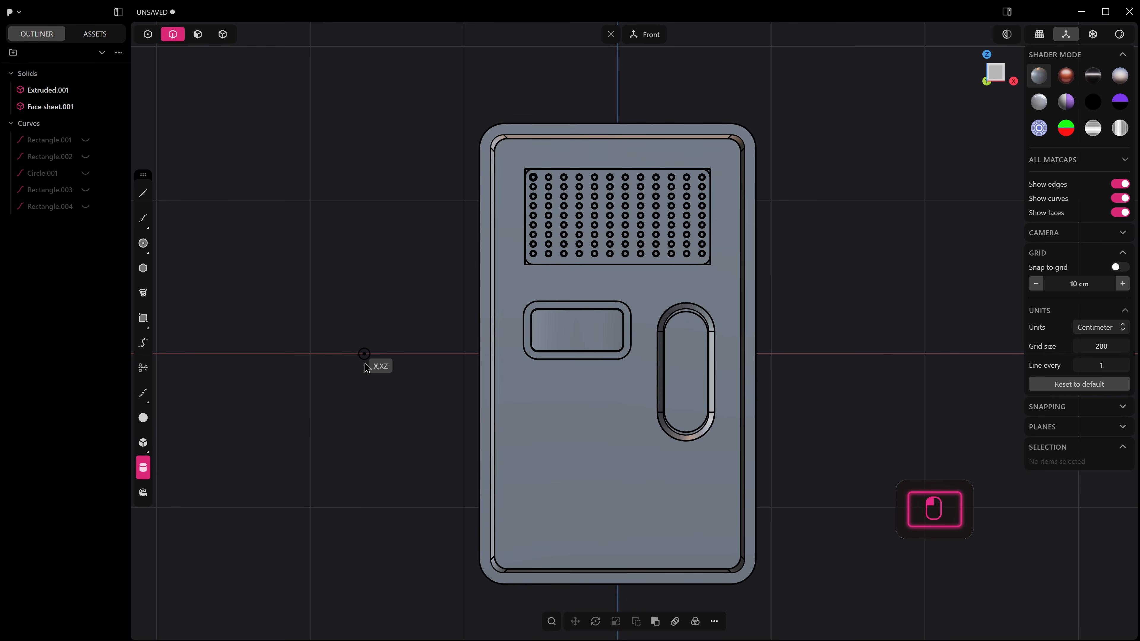
pyautogui.press('KP_3')
pyautogui.keyDown('shift'); pyautogui.moveTo(723, 273); pyautogui.dragTo(626, 389, button='middle'); pyautogui.keyUp('shift')
pyautogui.scroll(8, 578, 357)
pyautogui.keyDown('shift'); pyautogui.moveTo(614, 265); pyautogui.dragTo(618, 230, button='middle'); pyautogui.keyUp('shift')
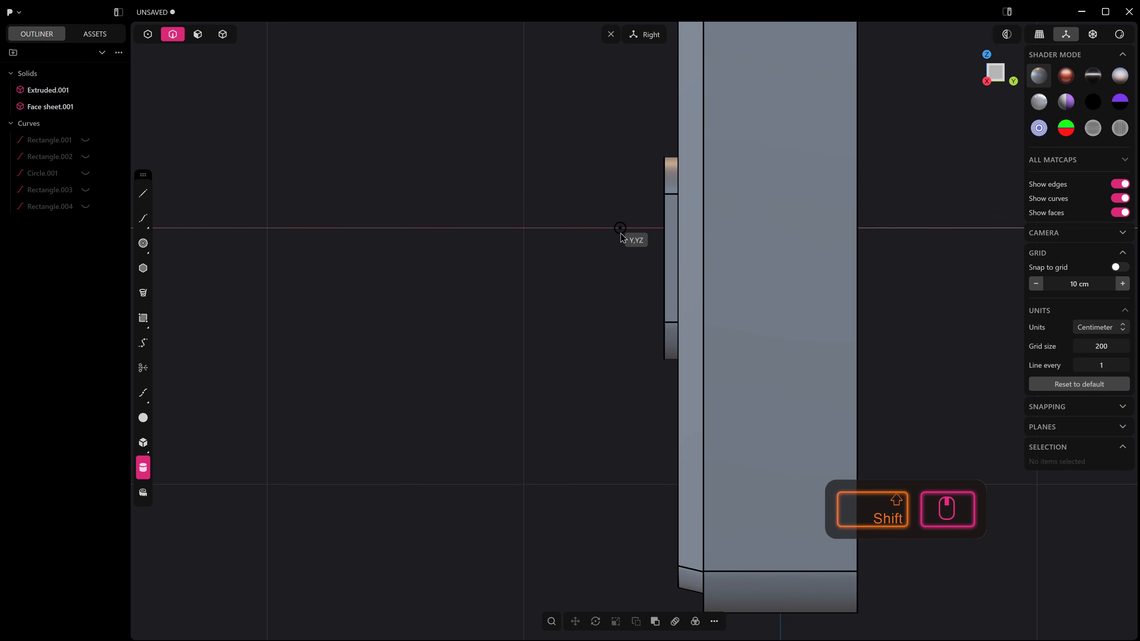
pyautogui.click(621, 228)
pyautogui.click(625, 243)
pyautogui.click(624, 242)
pyautogui.moveTo(625, 244); pyautogui.dragTo(702, 267, button='middle')
pyautogui.keyDown('shift'); pyautogui.moveTo(438, 309); pyautogui.dragTo(672, 334, button='middle'); pyautogui.keyUp('shift')
# Step: Snap the cylinder to the centre of the rectangular button recess and lower it 3.905 cm along Z
pyautogui.press('g')
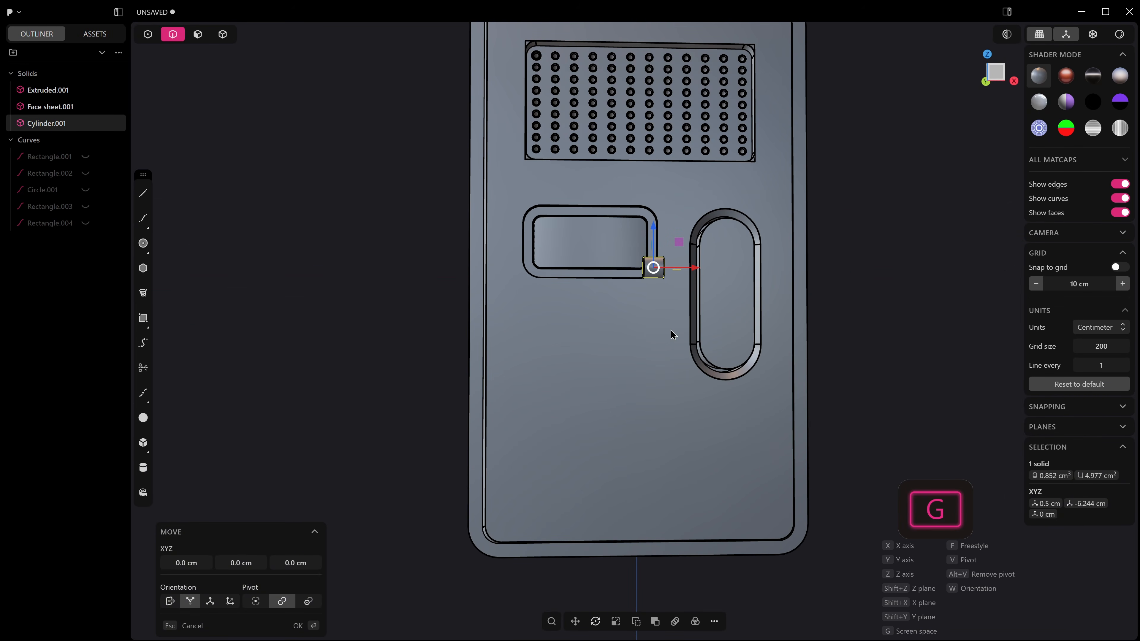
pyautogui.press('Escape')
pyautogui.press('KP_1')
pyautogui.keyDown('shift'); pyautogui.moveTo(656, 255); pyautogui.dragTo(664, 255, button='middle'); pyautogui.keyUp('shift')
pyautogui.press('g')
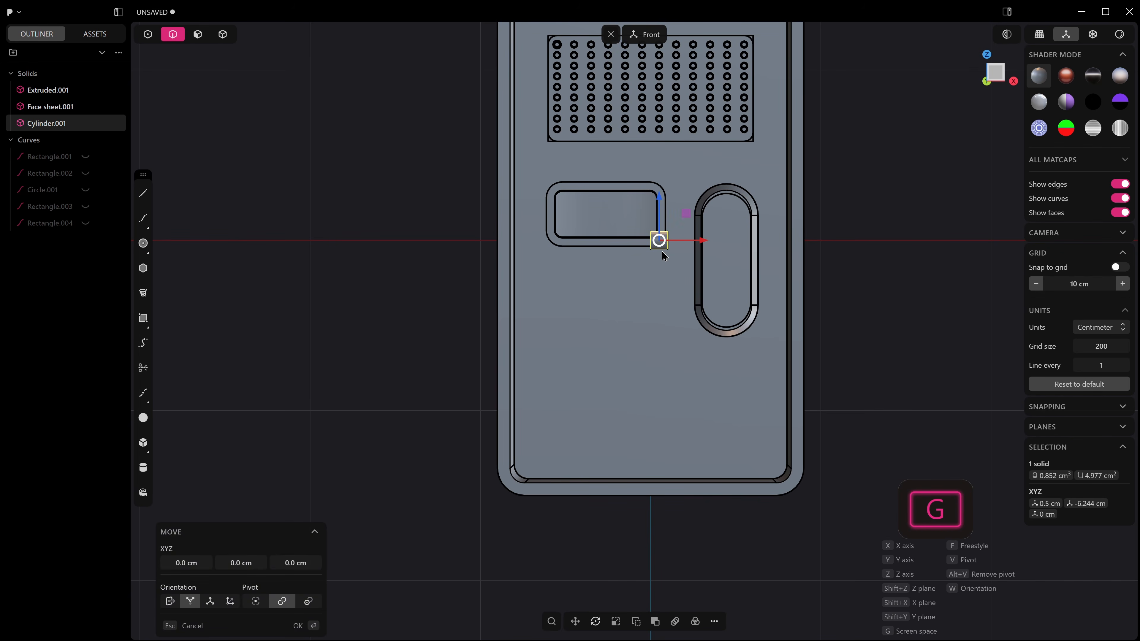
pyautogui.keyDown('ctrl'); pyautogui.click(610, 215); pyautogui.keyUp('ctrl')
pyautogui.moveTo(689, 238); pyautogui.dragTo(563, 265, button='middle')
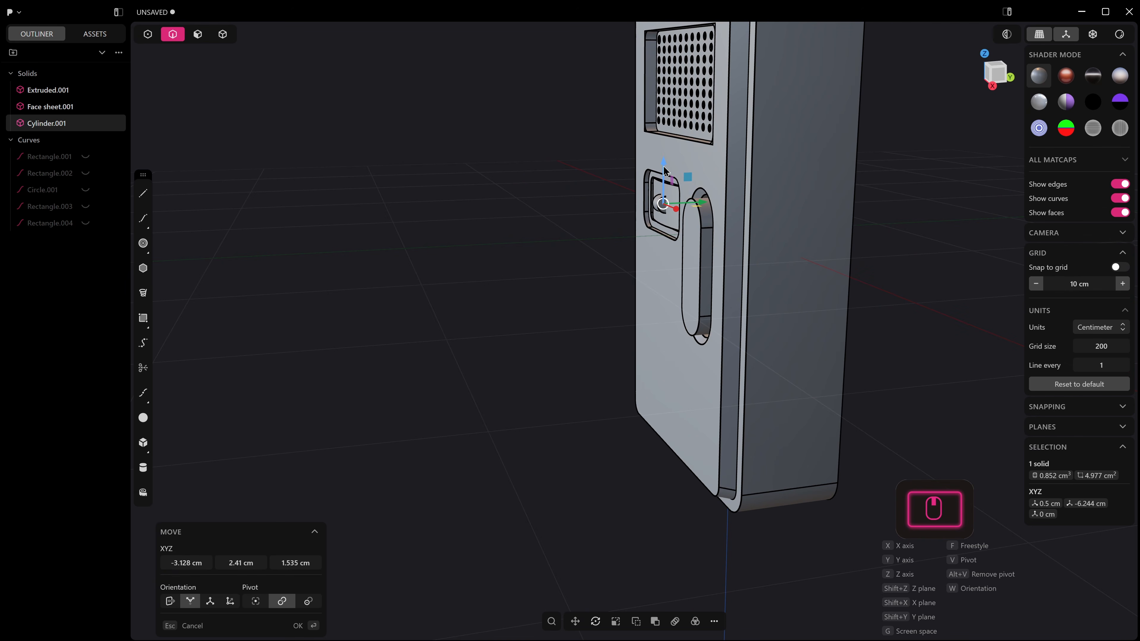
pyautogui.moveTo(663, 183); pyautogui.dragTo(665, 230)
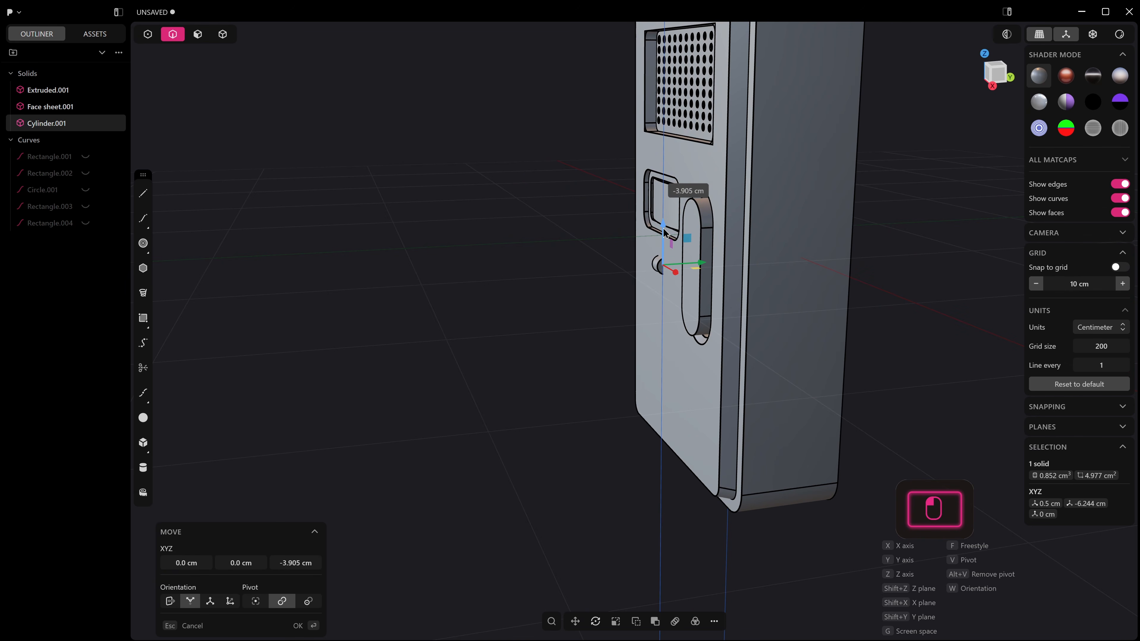
pyautogui.scroll(6, 665, 229)
pyautogui.click(671, 255)
pyautogui.press('3')
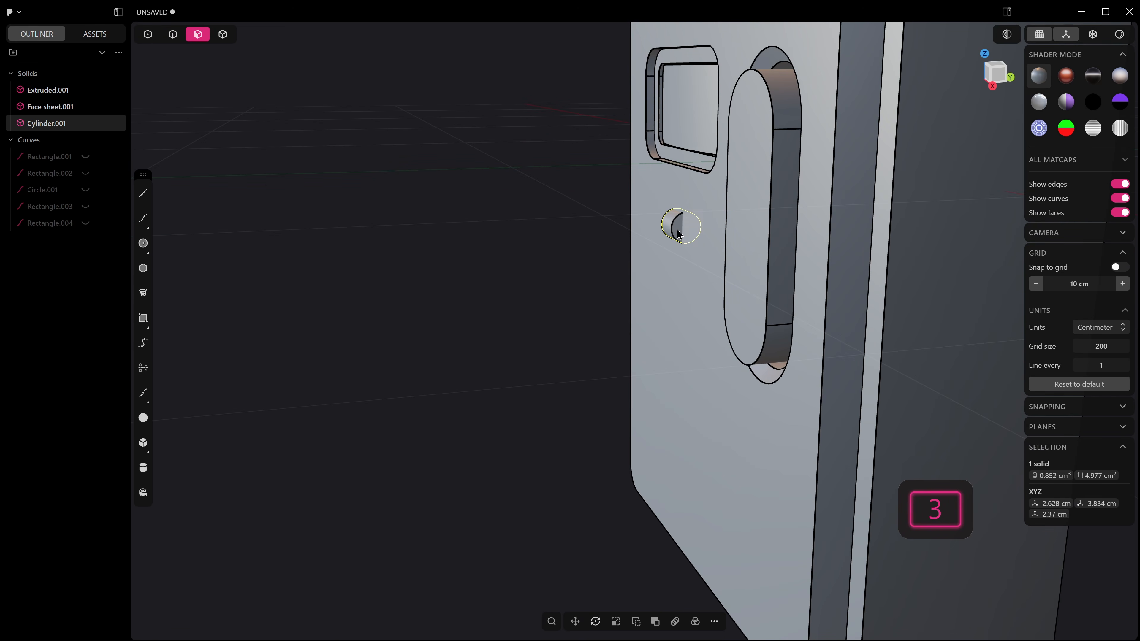
pyautogui.click(679, 234)
pyautogui.moveTo(678, 234); pyautogui.dragTo(836, 248, button='middle')
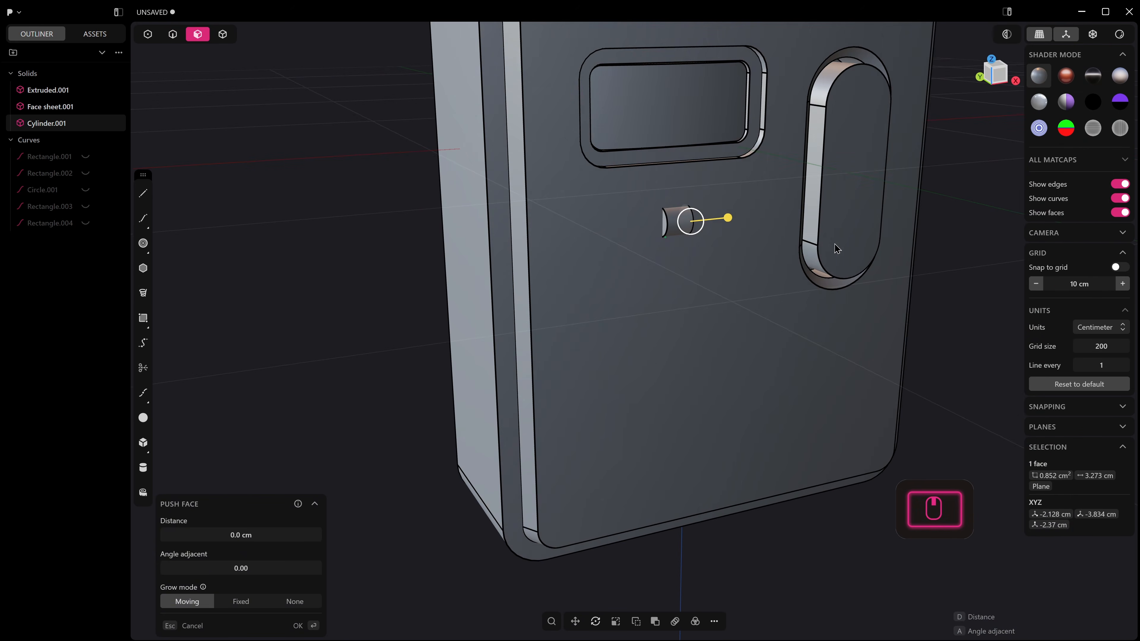
pyautogui.keyDown('shift'); pyautogui.click(660, 225); pyautogui.keyUp('shift')
pyautogui.moveTo(660, 225)
pyautogui.mouseDown(button='middle')
pyautogui.moveTo(524, 219)
pyautogui.moveTo(669, 224)
pyautogui.moveTo(654, 225)
pyautogui.mouseUp(button='middle')
pyautogui.moveTo(627, 229); pyautogui.dragTo(540, 244)
pyautogui.moveTo(540, 244); pyautogui.dragTo(665, 217, button='middle')
pyautogui.press('Escape')
# Step: Lower the small cylinder slightly along Z to a height of -2.781 cm
pyautogui.press('4')
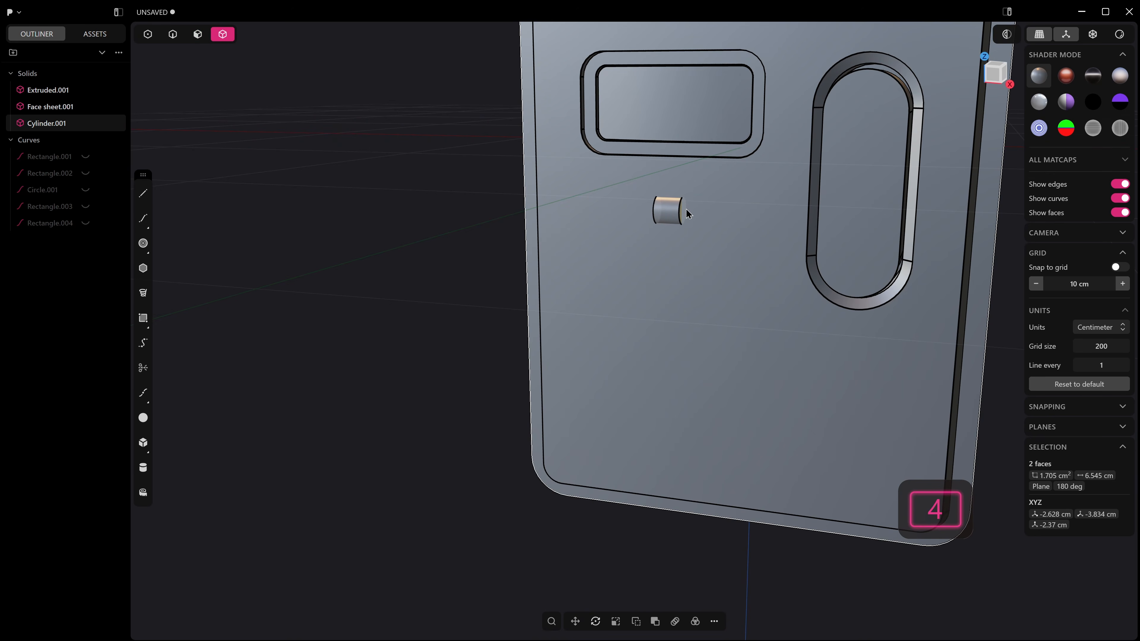
pyautogui.click(673, 214)
pyautogui.press('g')
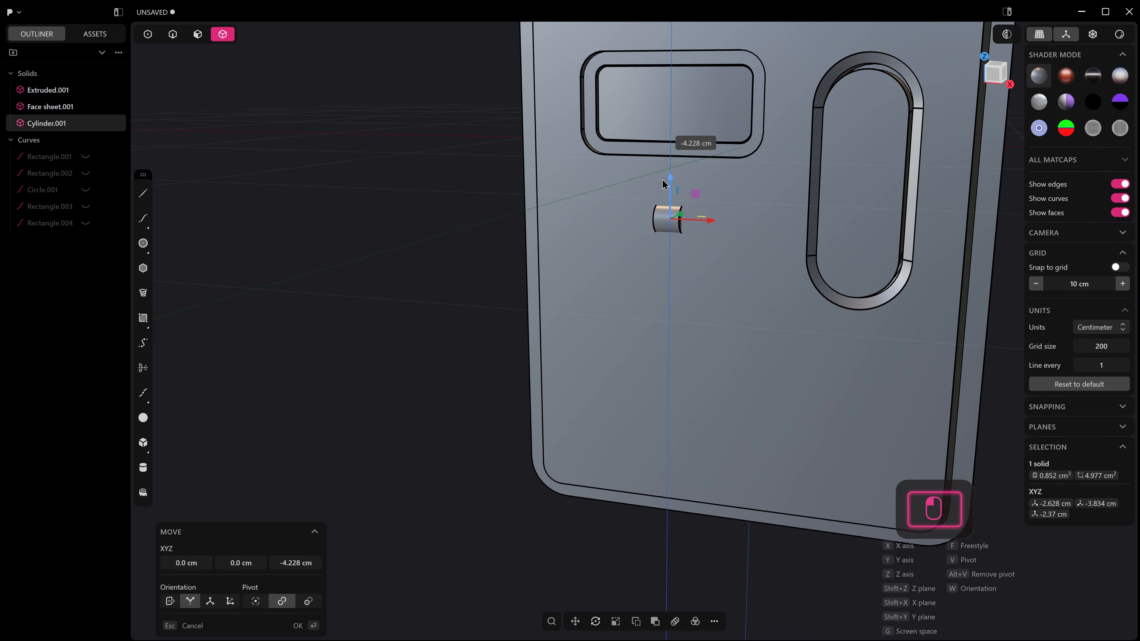
pyautogui.click(662, 180)
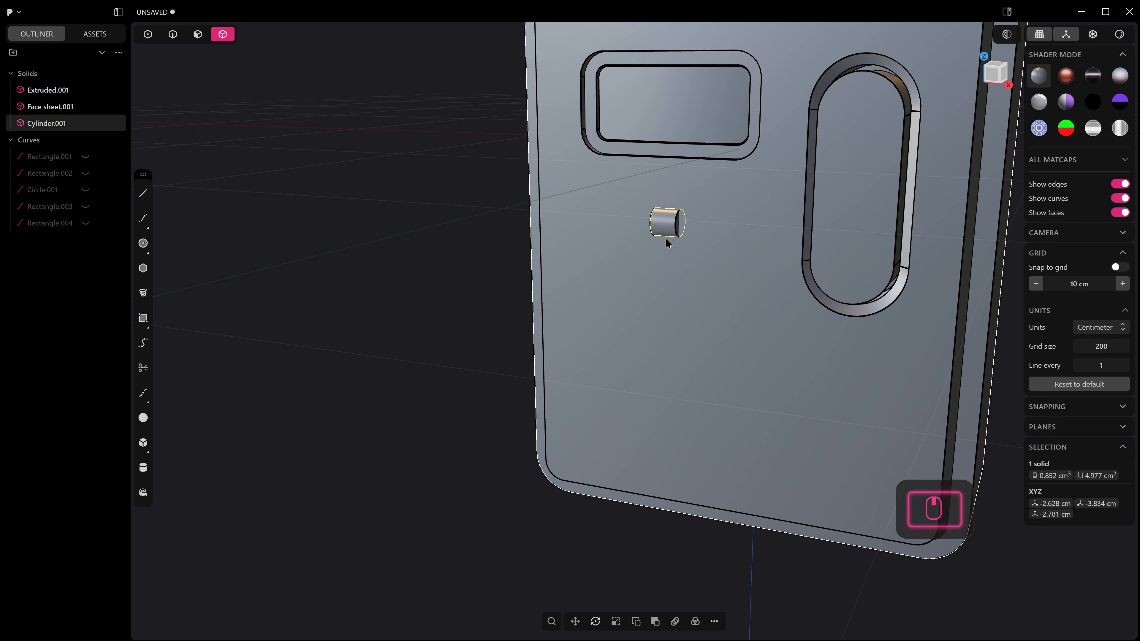
# Step: Push both end faces of the cylinder outward equally to form a horizontal bar spanning about X -6.915 cm to 1.658 cm
pyautogui.press('3')
pyautogui.click(679, 226)
pyautogui.moveTo(679, 226); pyautogui.dragTo(663, 219, button='right')
pyautogui.keyDown('shift'); pyautogui.click(657, 223); pyautogui.keyUp('shift')
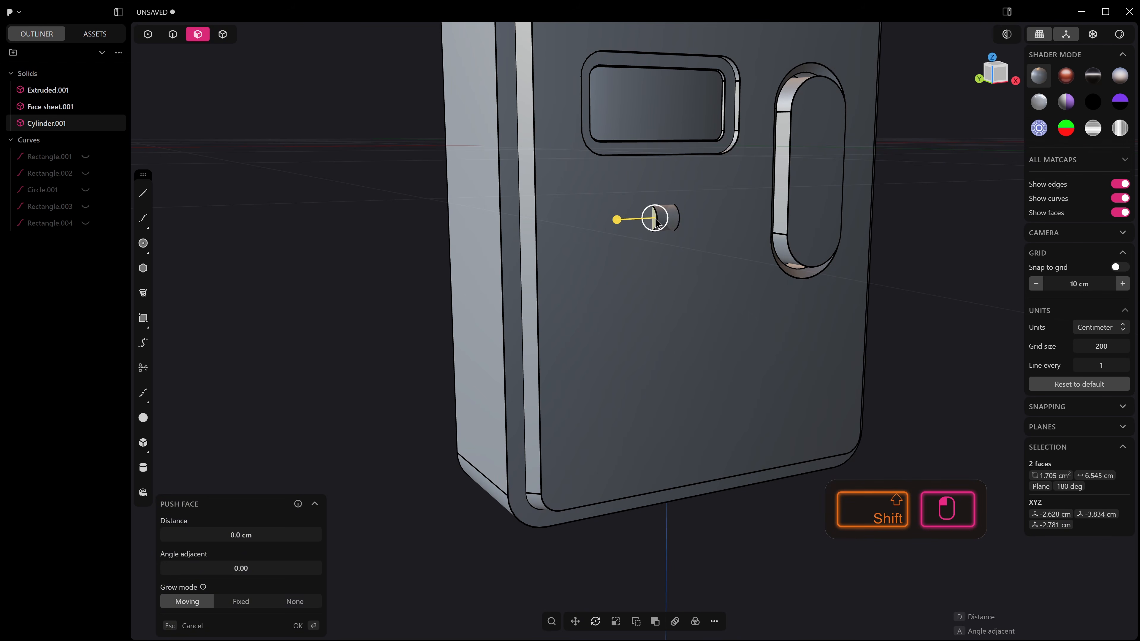
pyautogui.moveTo(618, 219); pyautogui.dragTo(552, 232)
pyautogui.moveTo(548, 228); pyautogui.dragTo(605, 232, button='middle')
pyautogui.scroll(-1, 607, 217)
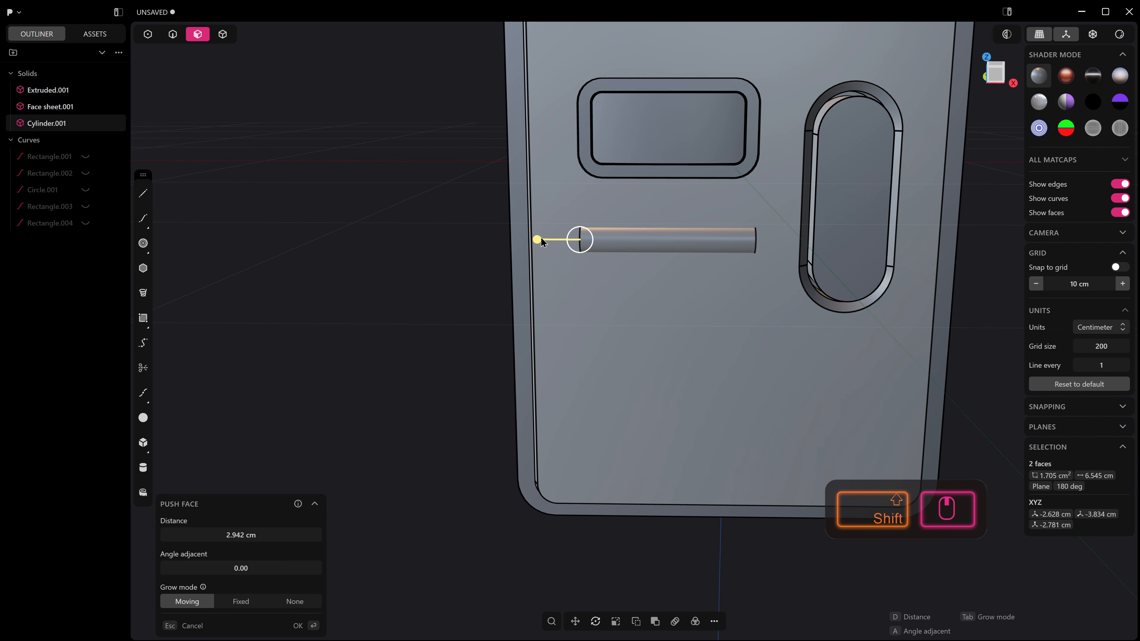
pyautogui.moveTo(542, 243); pyautogui.dragTo(530, 241)
# Step: Fillet the circular edge at the bar's end nearest the oblong button into a full dome
pyautogui.moveTo(517, 240); pyautogui.dragTo(705, 237, button='middle')
pyautogui.press('2')
pyautogui.click(767, 245)
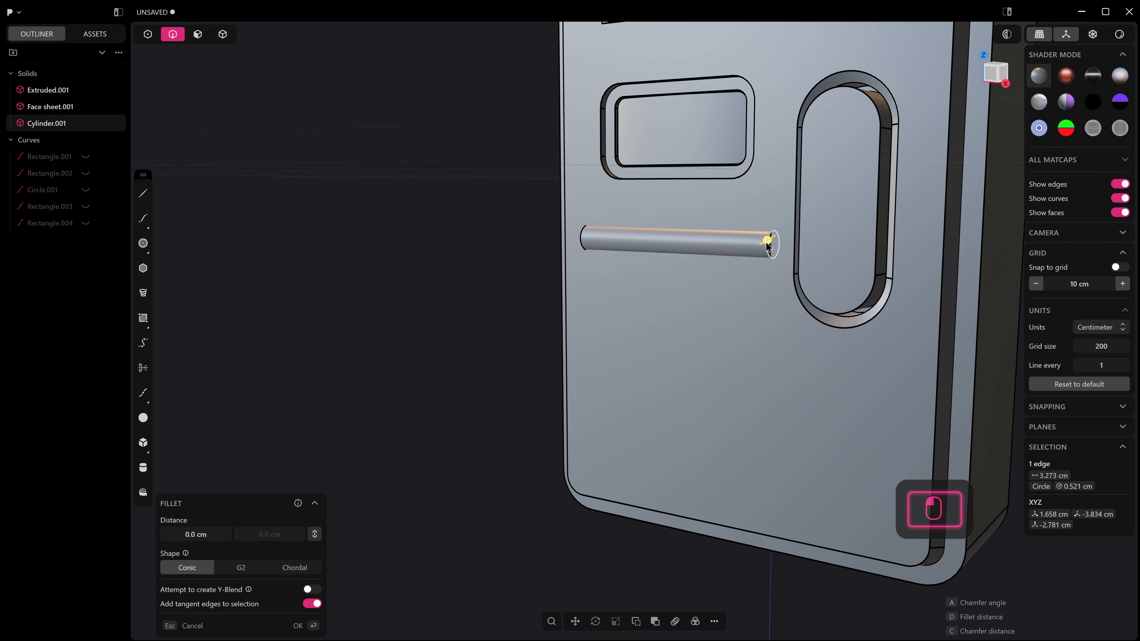
pyautogui.press('c')
pyautogui.press('d')
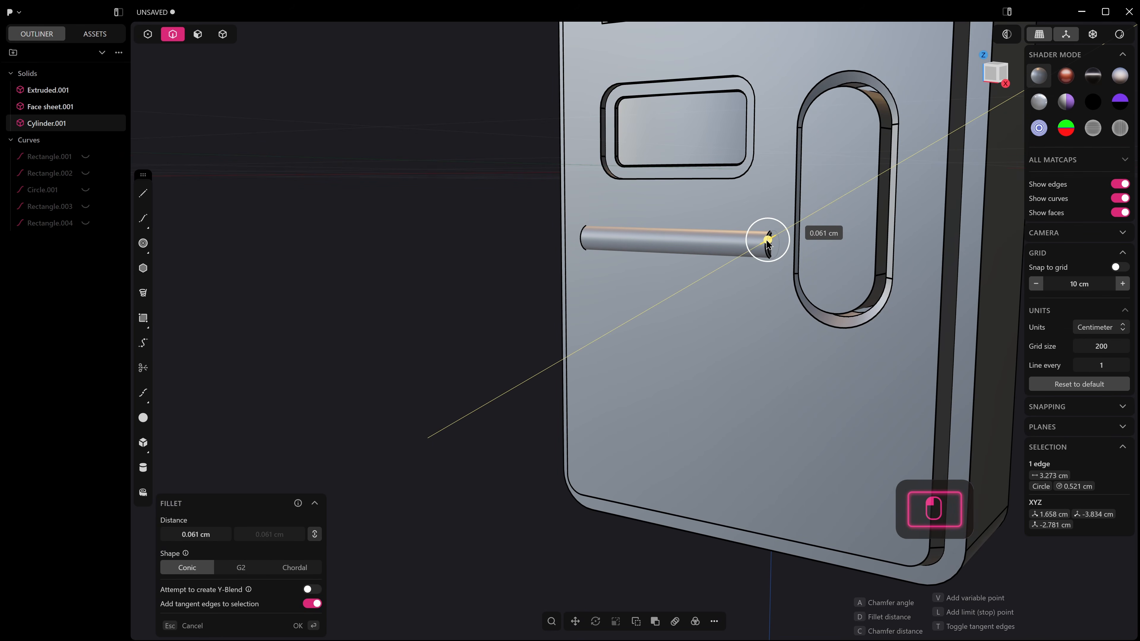
pyautogui.scroll(5, 768, 245)
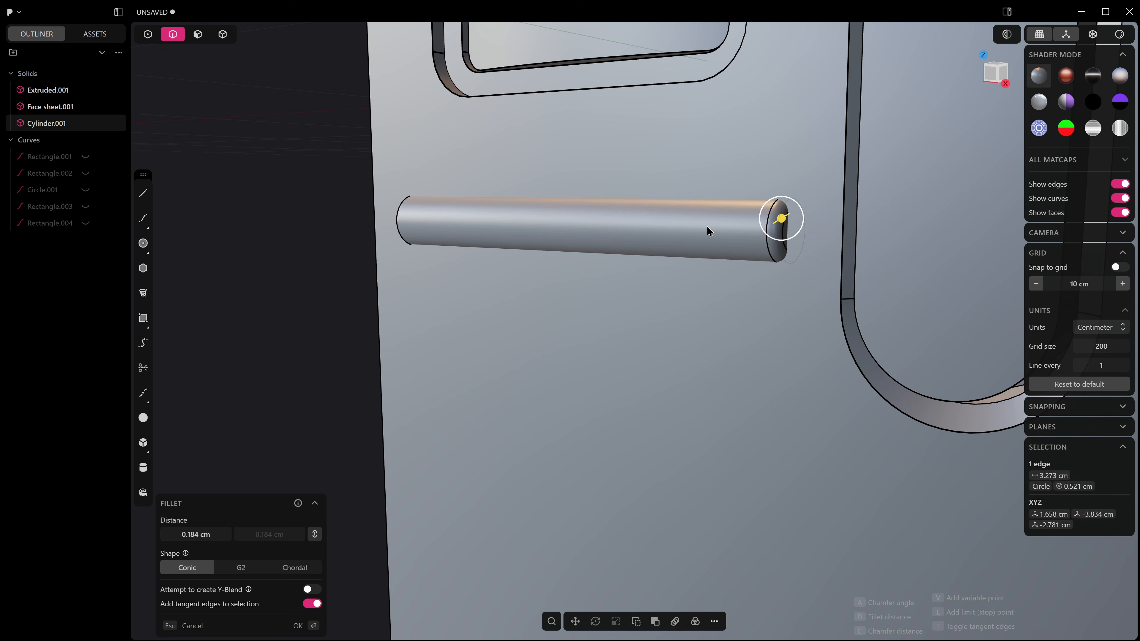
pyautogui.moveTo(701, 225); pyautogui.dragTo(610, 300, button='middle')
pyautogui.rightClick(443, 308)
# Step: Fillet the circular edge at the bar's opposite end by 0.521 cm to dome it
pyautogui.keyDown('shift'); pyautogui.moveTo(434, 304); pyautogui.dragTo(598, 339, button='middle'); pyautogui.keyUp('shift')
pyautogui.press('2')
pyautogui.click(584, 343)
pyautogui.moveTo(580, 339); pyautogui.dragTo(577, 336)
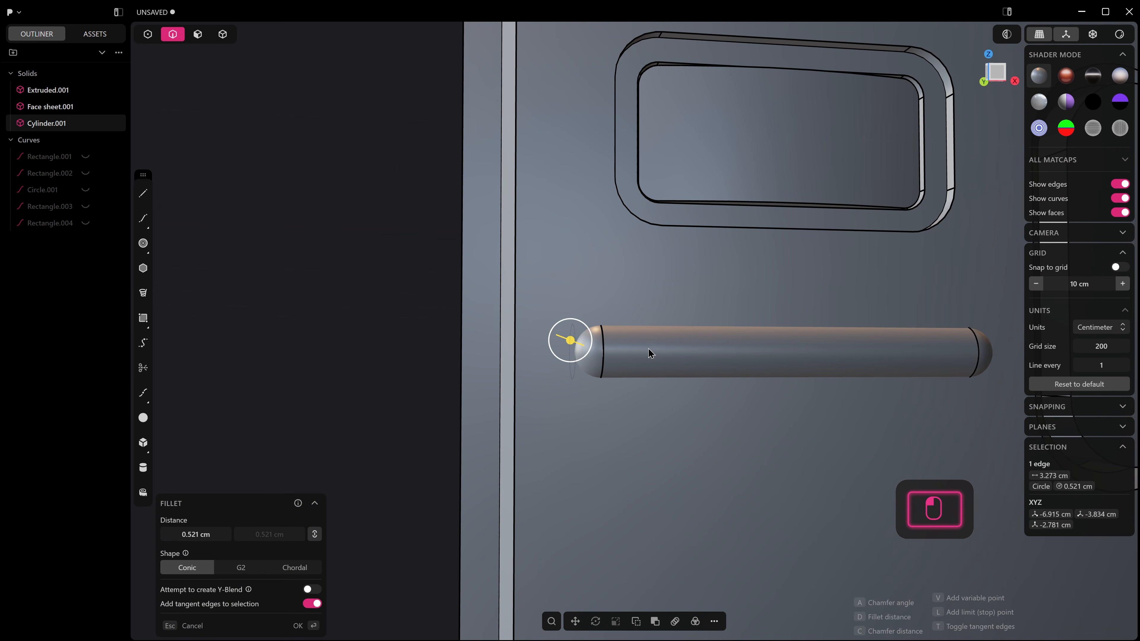
pyautogui.moveTo(653, 354); pyautogui.dragTo(613, 377, button='middle')
pyautogui.rightClick(624, 379)
# Step: Array the domed bar down the body's front over an extent of about 8.216 cm, with a second-direction count of 1
pyautogui.scroll(-3, 638, 381)
pyautogui.keyDown('shift'); pyautogui.moveTo(729, 387); pyautogui.dragTo(612, 369, button='middle'); pyautogui.keyUp('shift')
pyautogui.press('4')
pyautogui.click(639, 319)
pyautogui.click(697, 342)
pyautogui.press('KP_1')
pyautogui.scroll(-2, 654, 435)
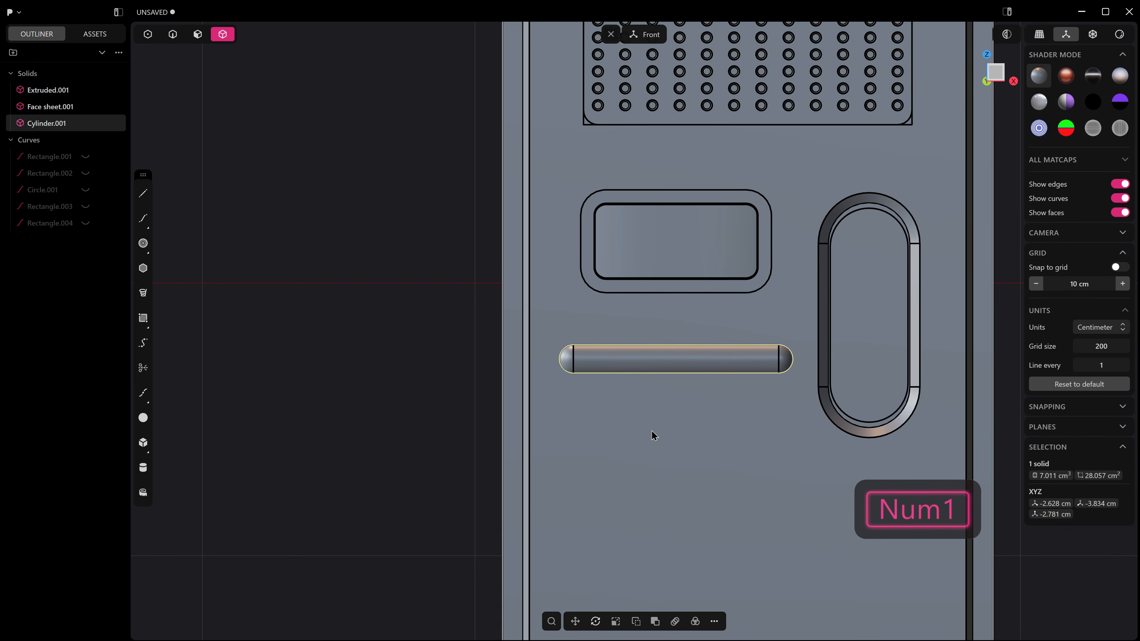
pyautogui.keyDown('shift'); pyautogui.moveTo(654, 435); pyautogui.dragTo(640, 386, button='middle'); pyautogui.keyUp('shift')
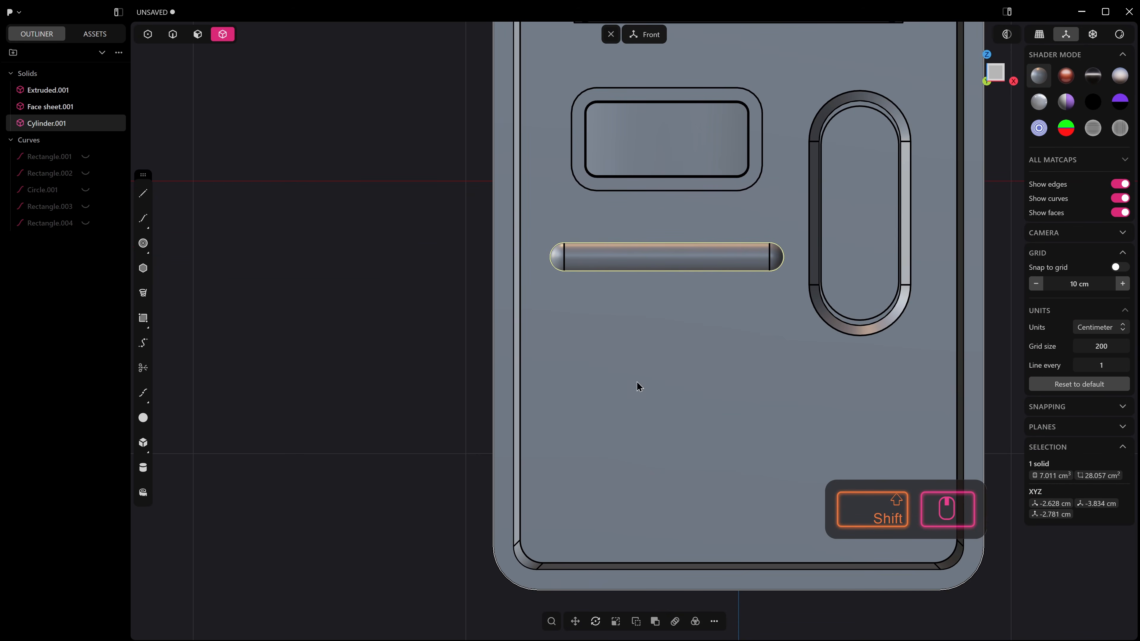
pyautogui.click(675, 621)
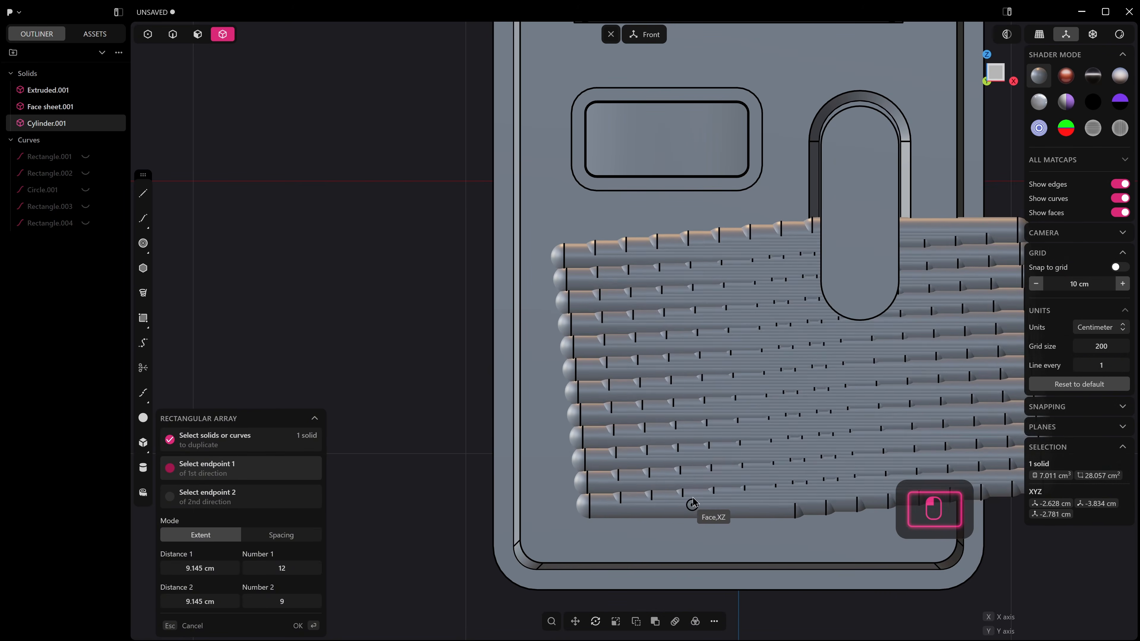
pyautogui.moveTo(280, 598); pyautogui.dragTo(247, 597)
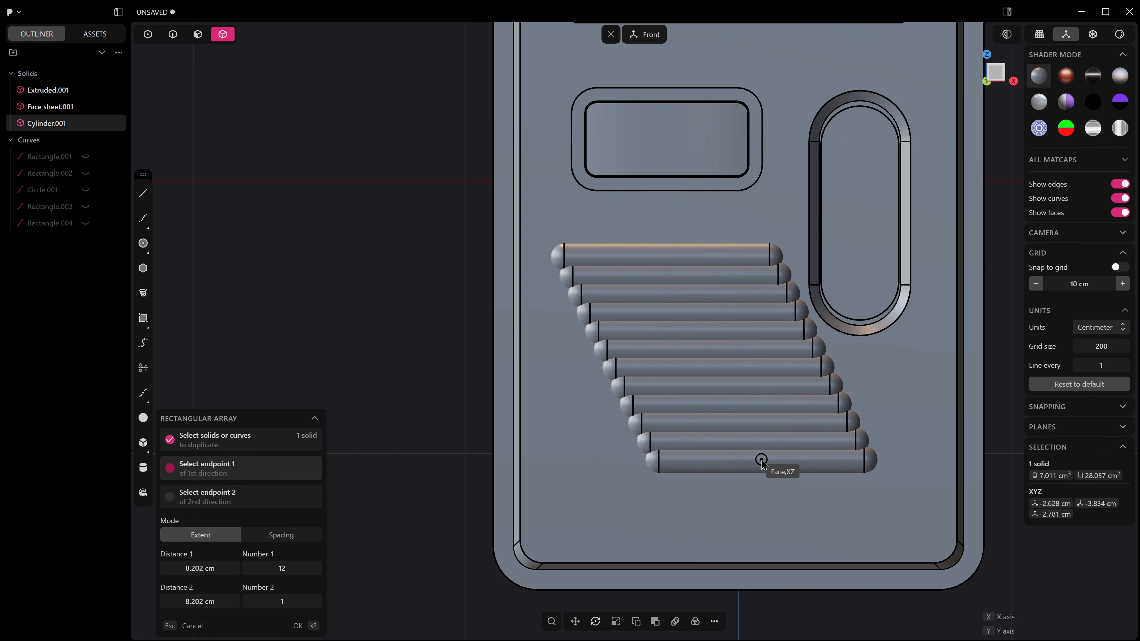
pyautogui.press('x')
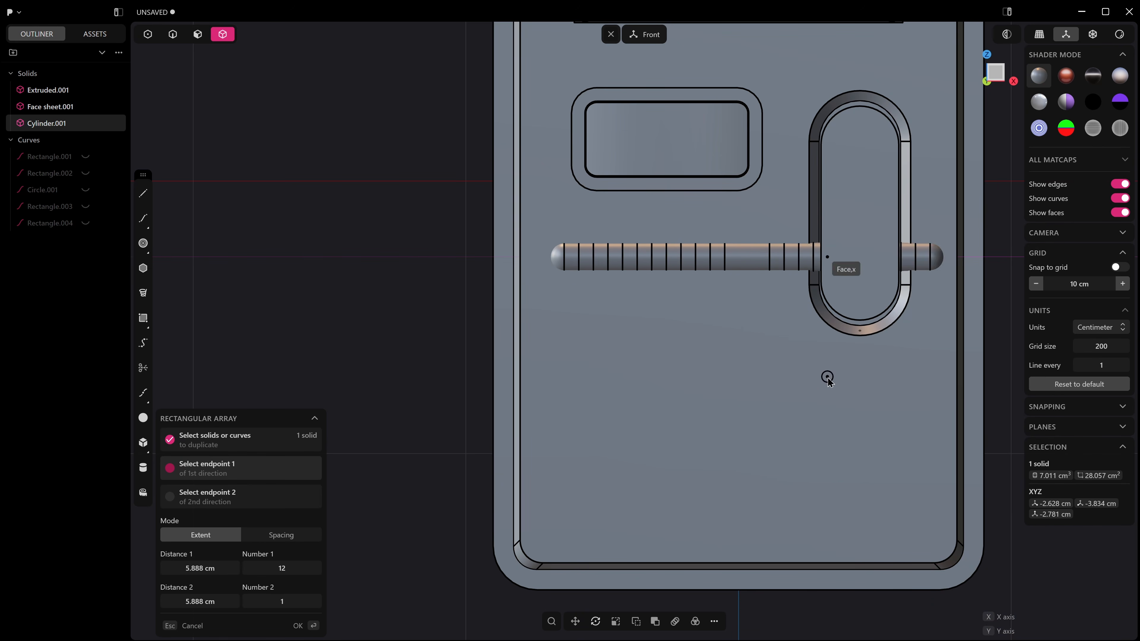
pyautogui.press('y')
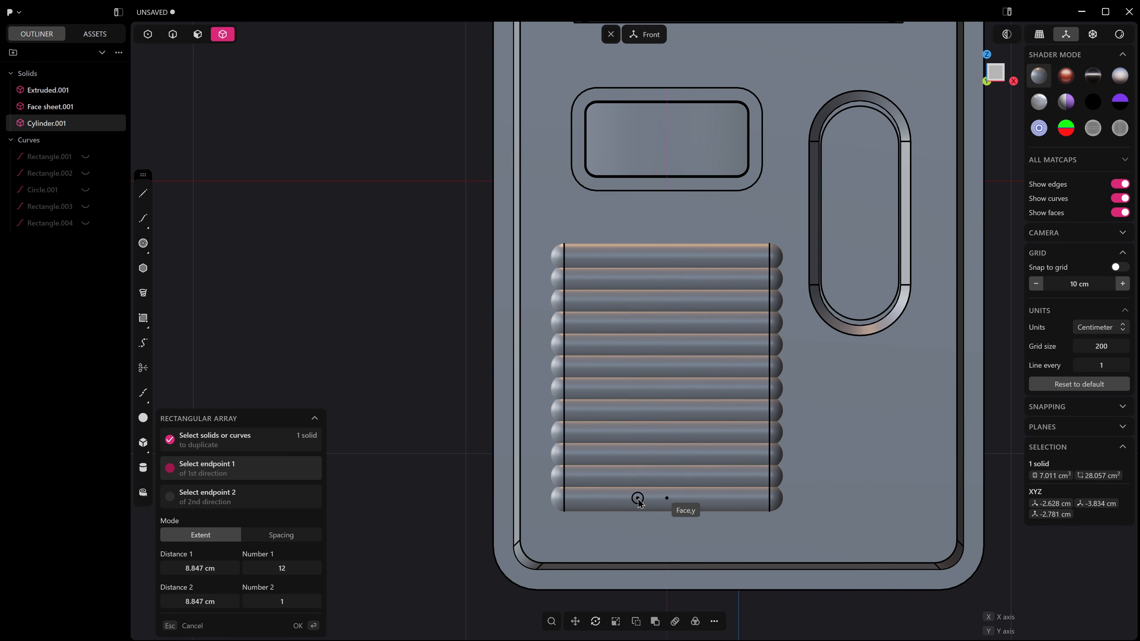
pyautogui.click(630, 494)
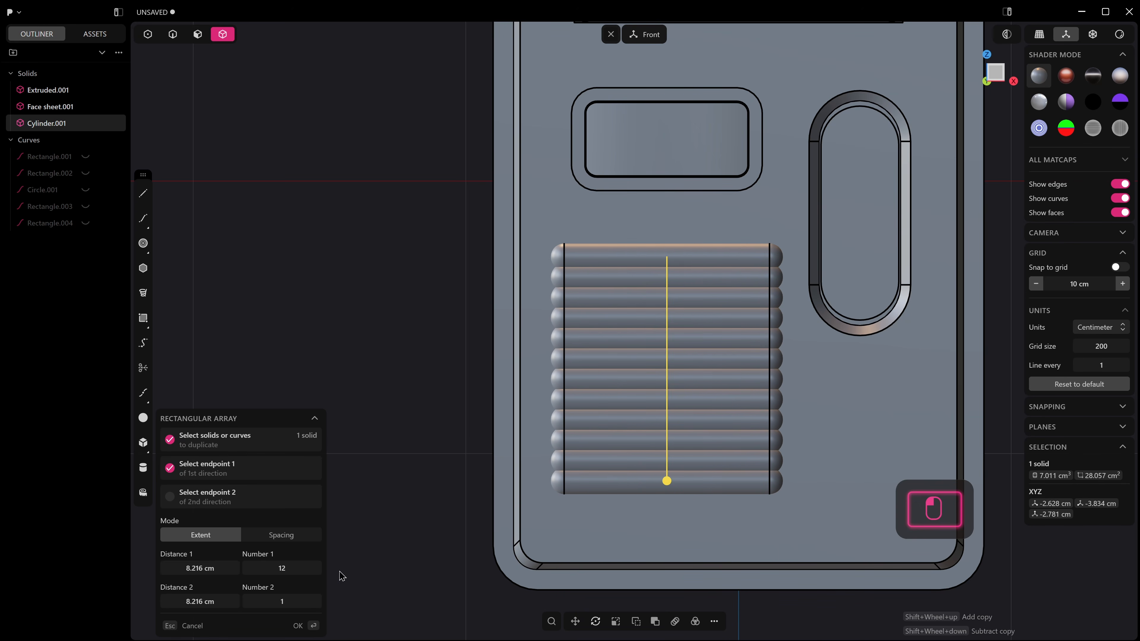
# Step: Set the rectangular array's first-direction count to 5 and finish the array of bars
pyautogui.click(288, 568)
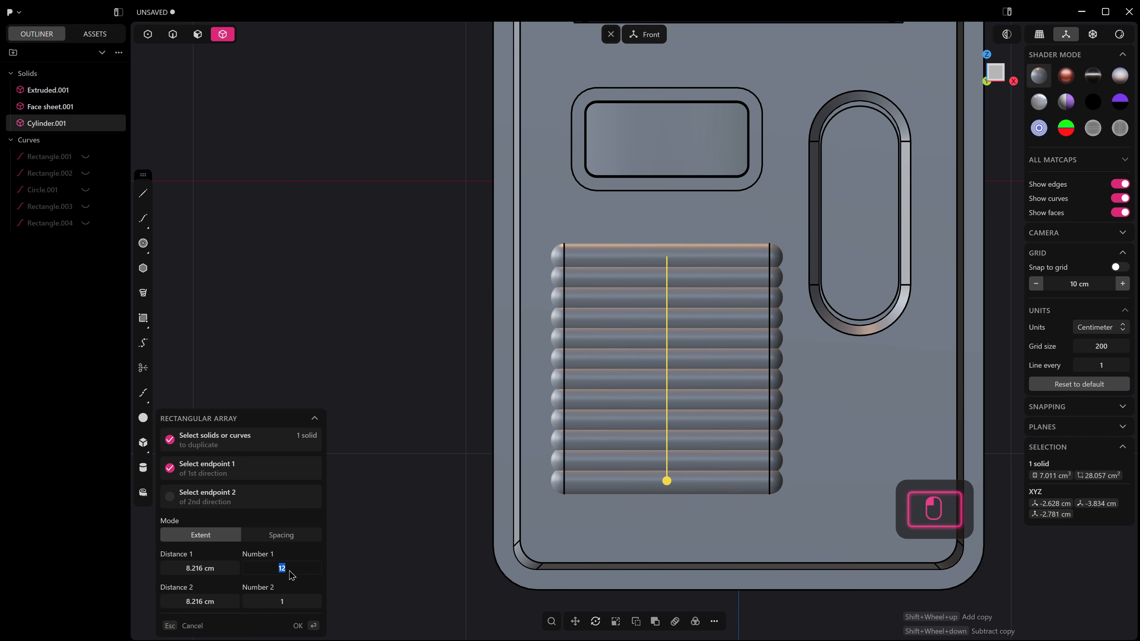
pyautogui.write('5')
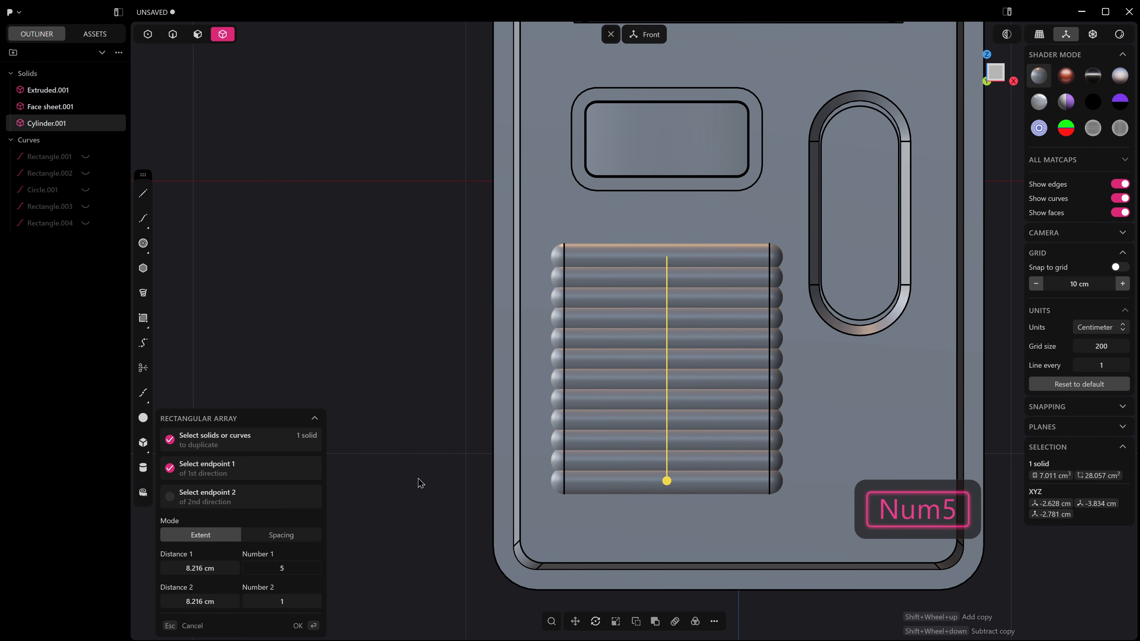
pyautogui.click(365, 532)
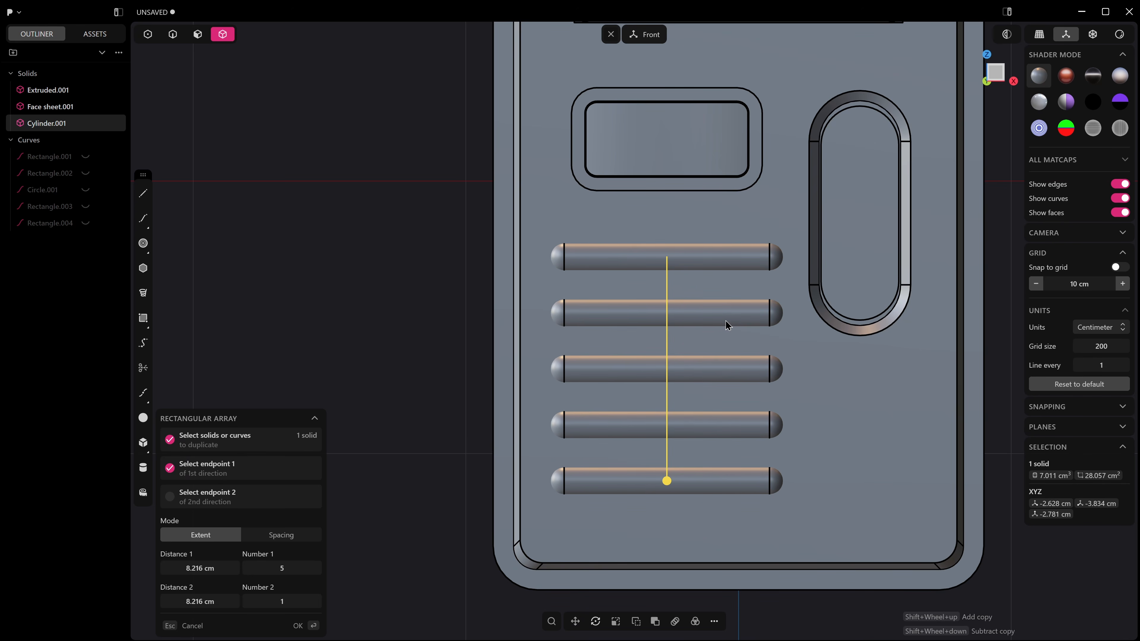
pyautogui.press('Return')
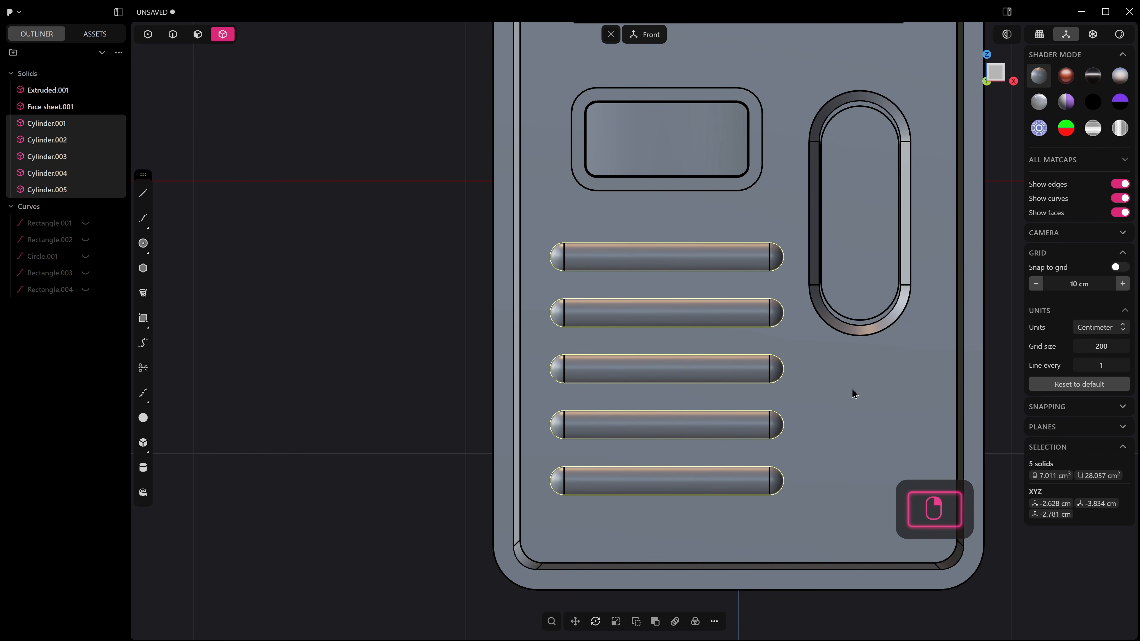
# Step: Subtract the five domed bars from the body with a Boolean to leave horizontal grooves in the front face
pyautogui.moveTo(849, 390); pyautogui.dragTo(802, 406, button='middle')
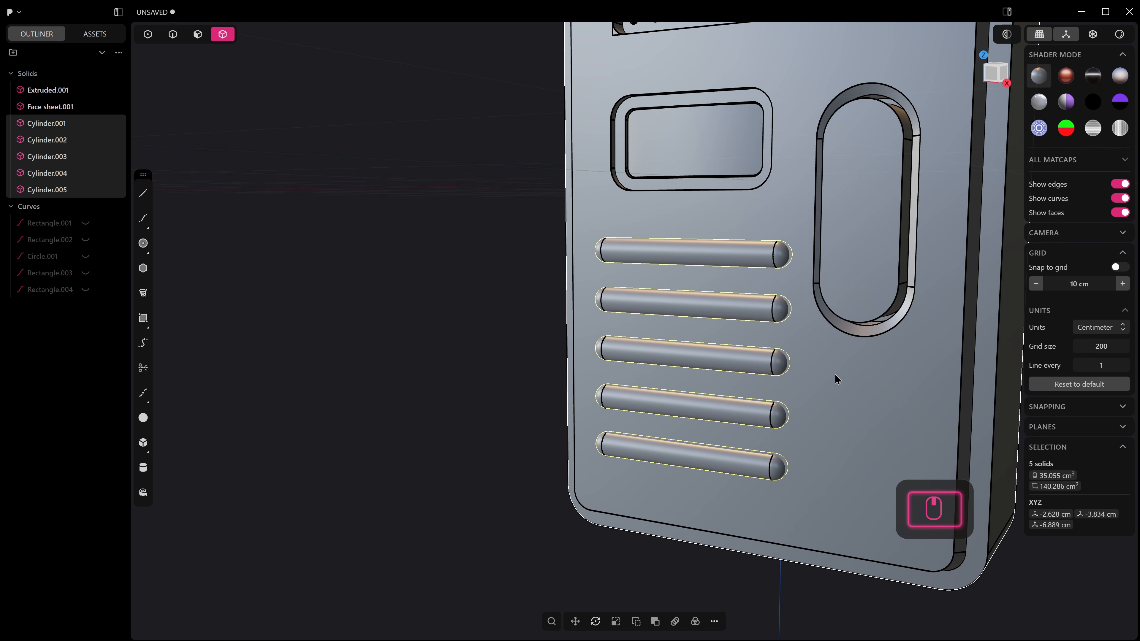
pyautogui.click(876, 367)
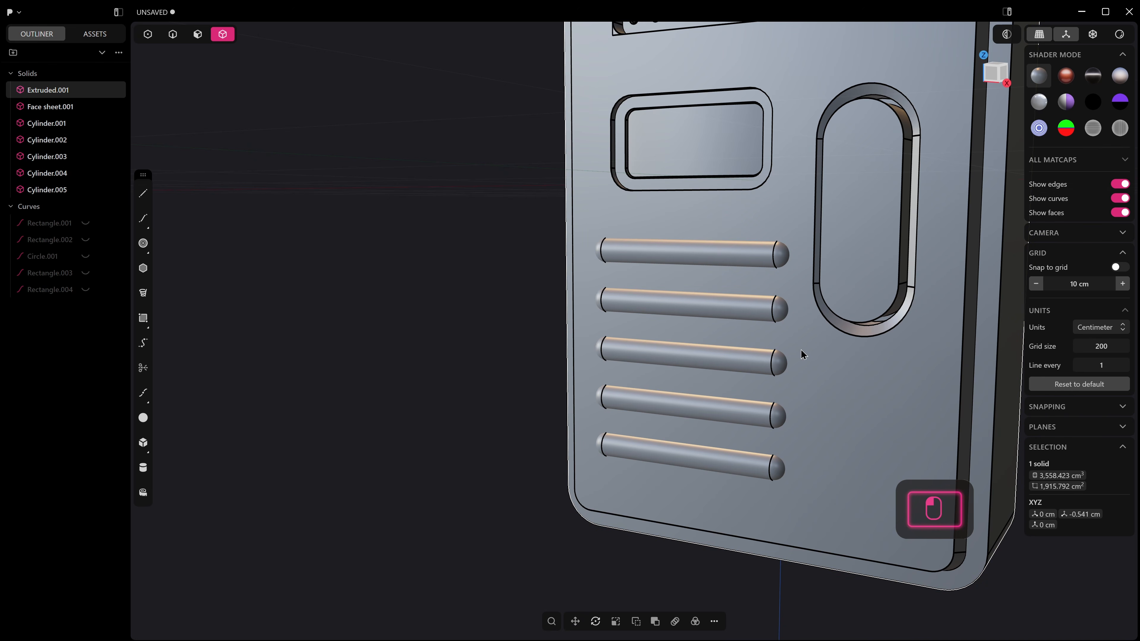
pyautogui.press('q')
pyautogui.moveTo(548, 196); pyautogui.dragTo(875, 606)
pyautogui.moveTo(718, 404); pyautogui.dragTo(660, 404, button='middle')
pyautogui.press('Return')
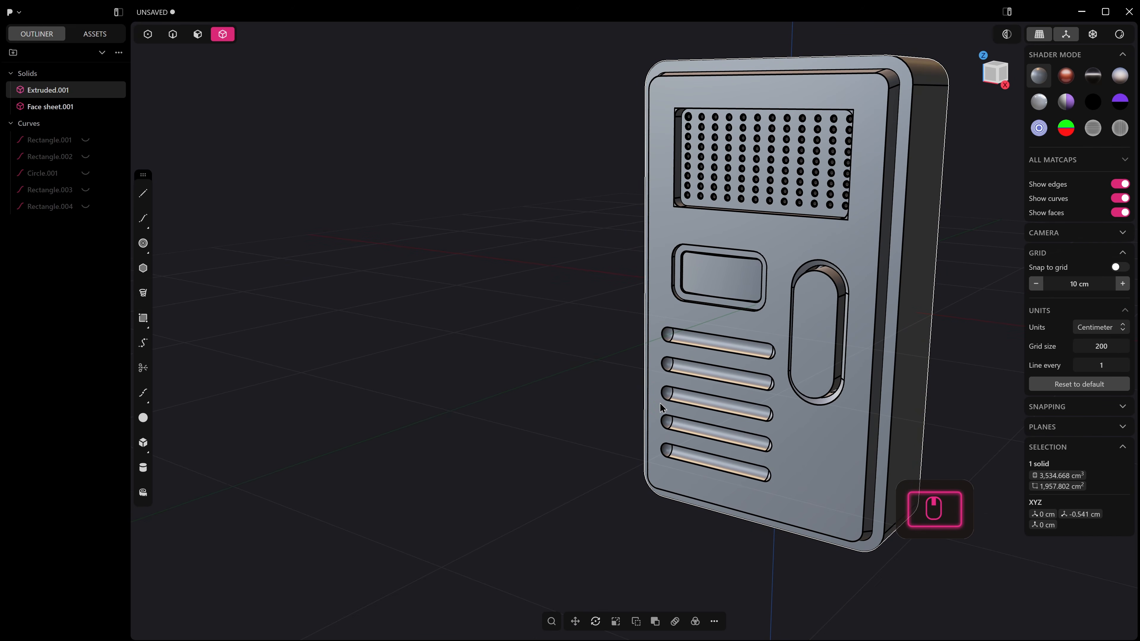
# Step: Scale all five grooves' faces together by about 0.968 along X and 0.890 along Y and Z
pyautogui.press('KP_1')
pyautogui.press('3')
pyautogui.moveTo(654, 309); pyautogui.dragTo(798, 471)
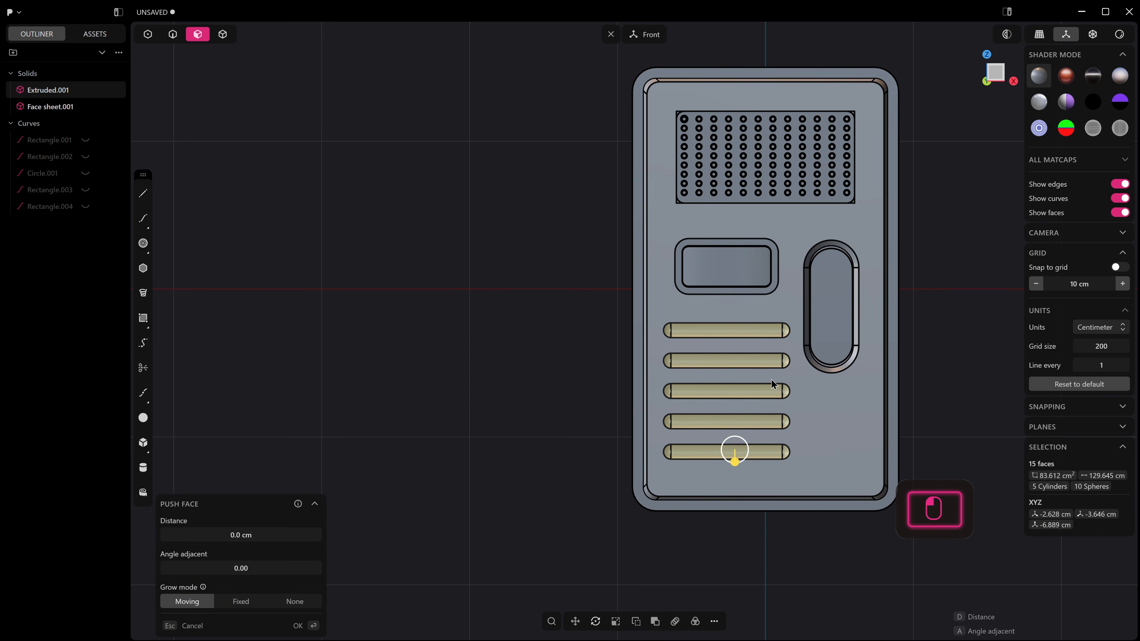
pyautogui.press('s')
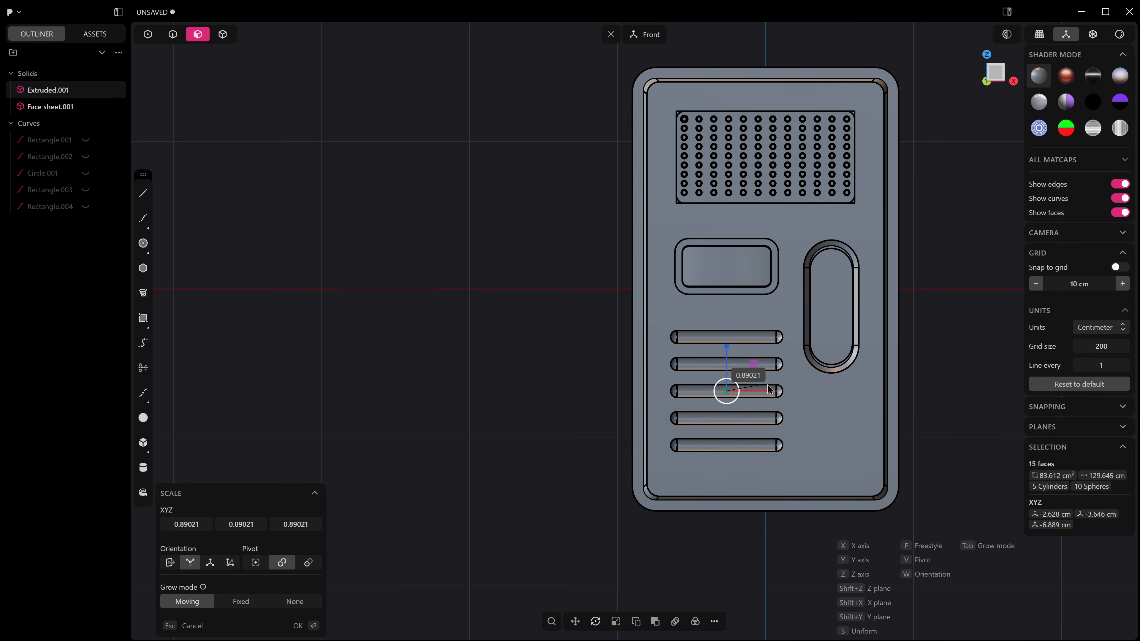
pyautogui.press('x')
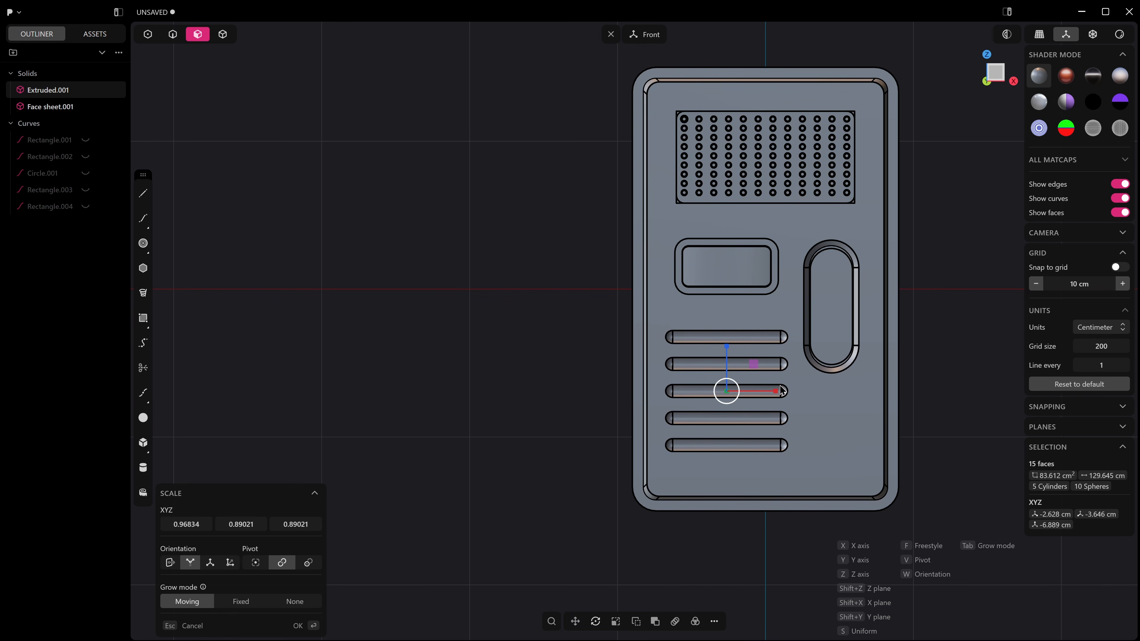
pyautogui.rightClick(754, 341)
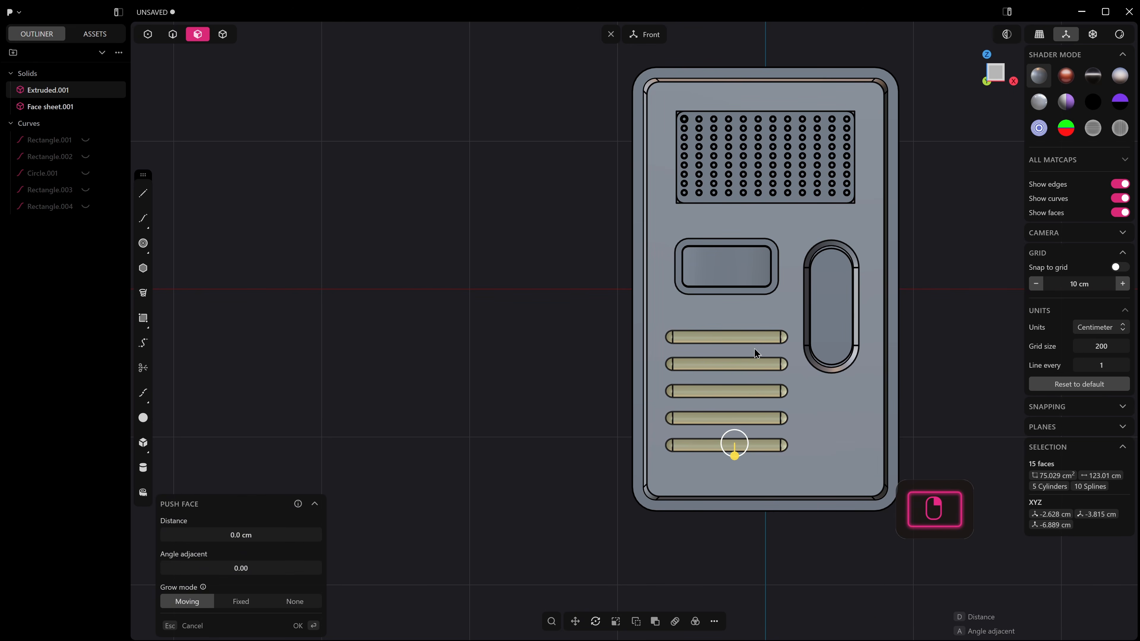
# Step: Move the five grooves' faces up along Z by about 0.201 cm
pyautogui.press('g')
pyautogui.press('z')
pyautogui.click(727, 346)
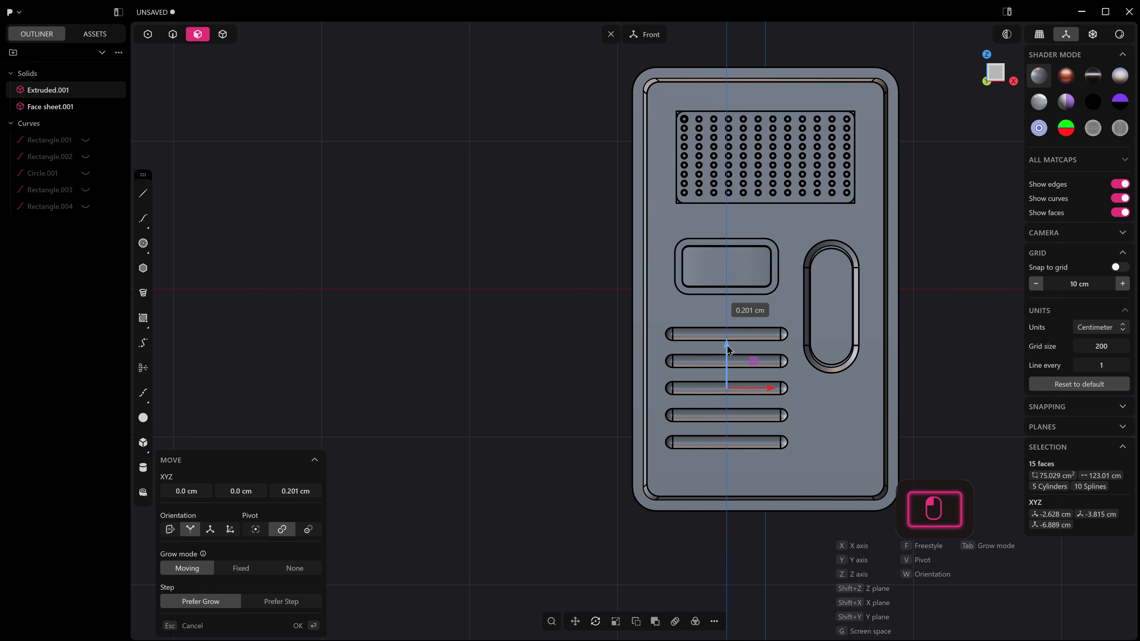
# Step: Select the faces of the rectangular recess and the five grooves and move them up together by about 0.32 cm
pyautogui.moveTo(663, 232); pyautogui.dragTo(791, 314)
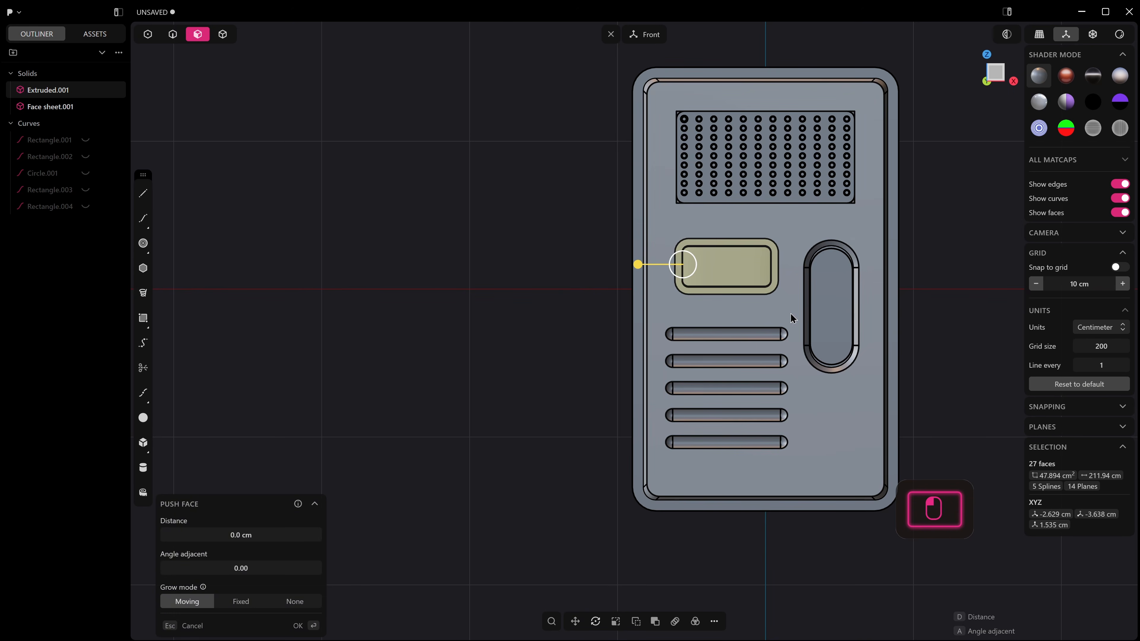
pyautogui.moveTo(655, 226); pyautogui.dragTo(805, 482)
pyautogui.press('g')
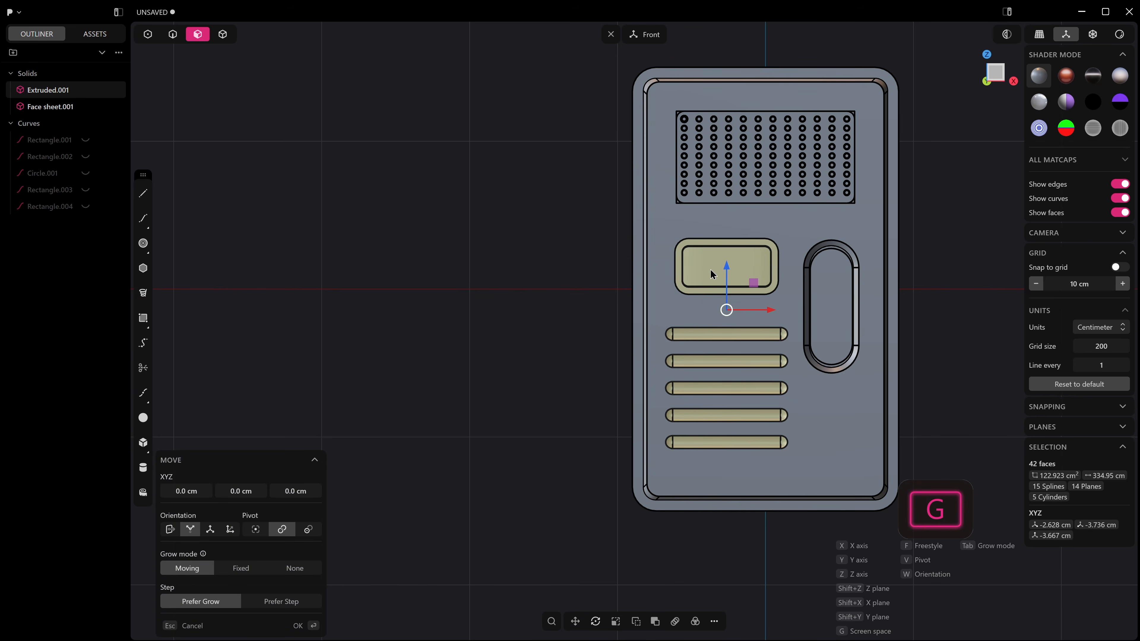
pyautogui.click(687, 324)
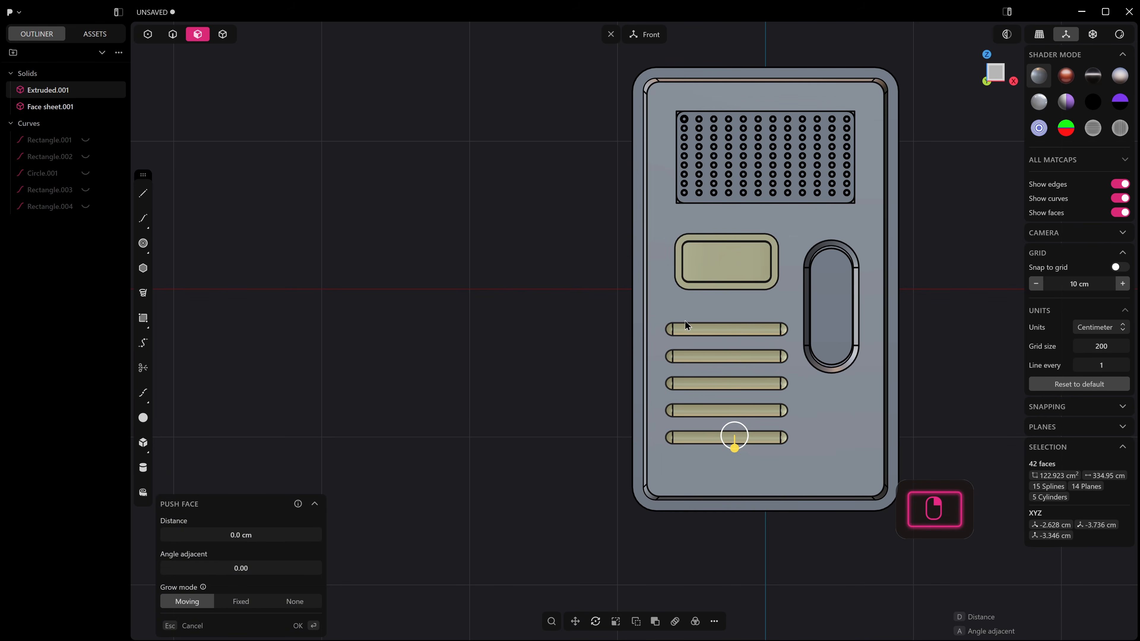
# Step: Select the faces of the oblong slot and its button and scale them uniformly to about 0.914
pyautogui.moveTo(654, 317); pyautogui.dragTo(779, 455)
pyautogui.moveTo(799, 230); pyautogui.dragTo(874, 389)
pyautogui.press('s')
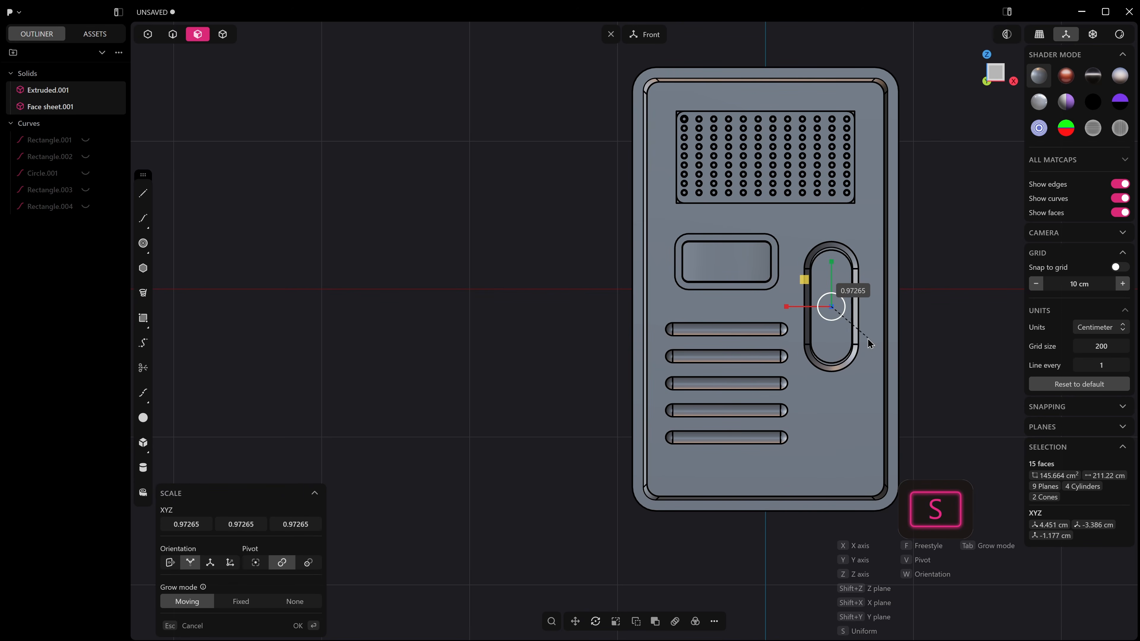
pyautogui.click(863, 338)
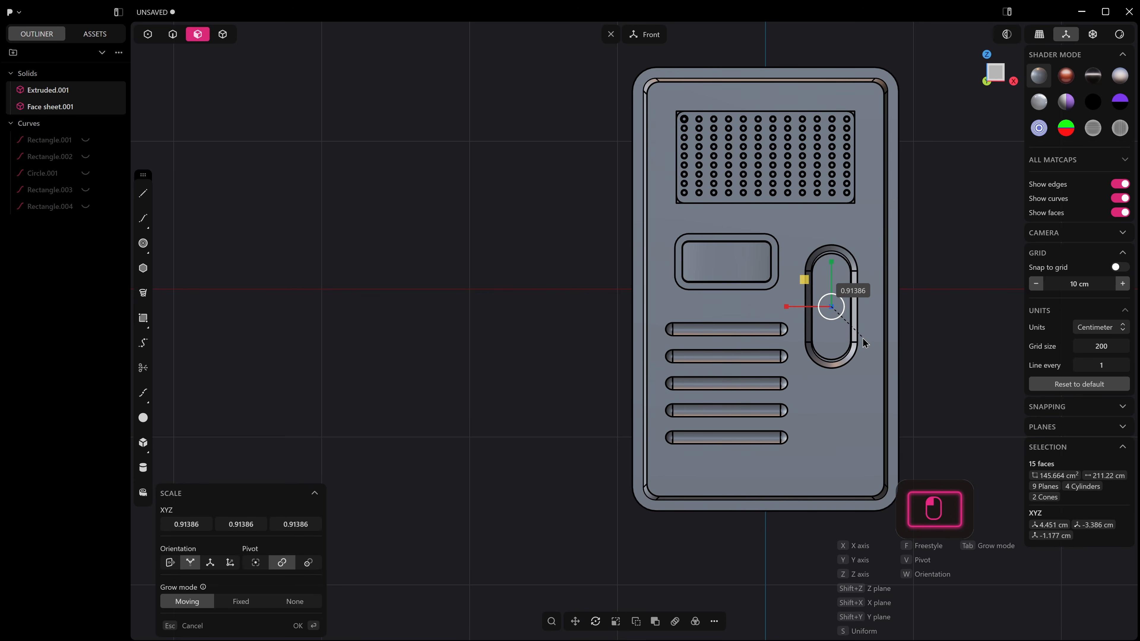
pyautogui.rightClick(863, 338)
# Step: Move the oblong slot and button down by about 0.803 cm and enlarge them by about 1.069 in width and 1.073 in height
pyautogui.press('g')
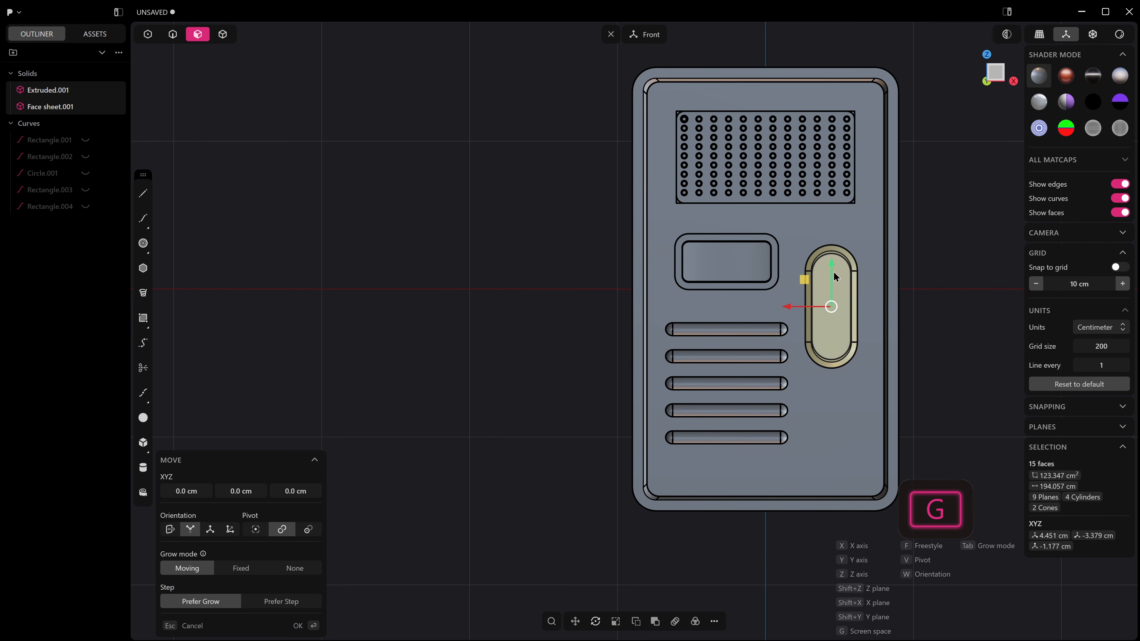
pyautogui.click(838, 284)
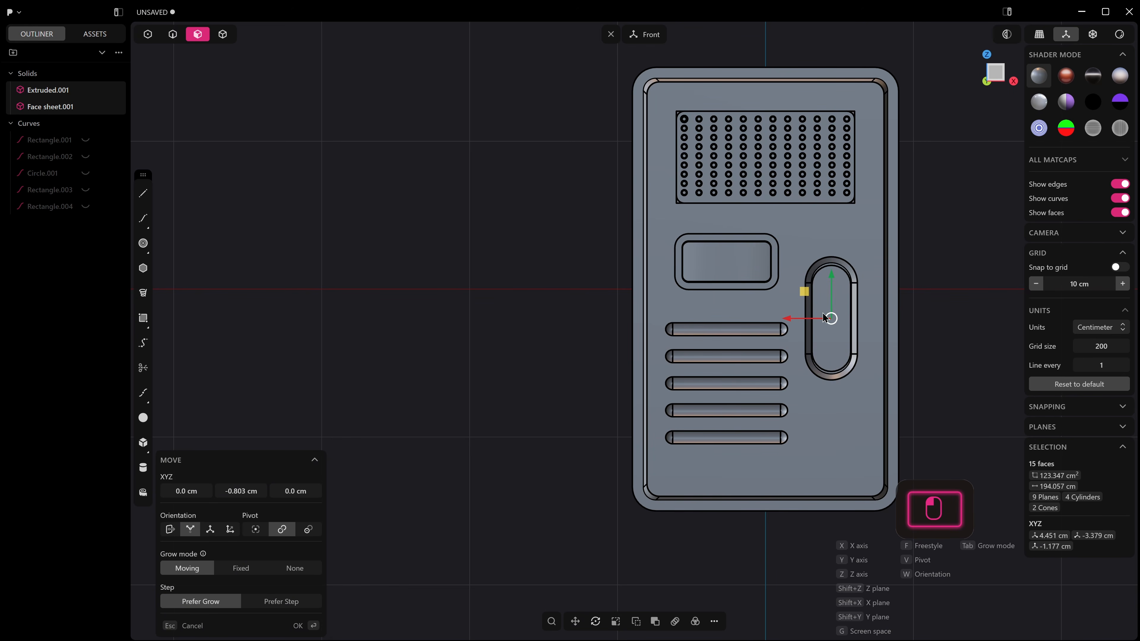
pyautogui.press('s')
pyautogui.moveTo(793, 323); pyautogui.dragTo(790, 322)
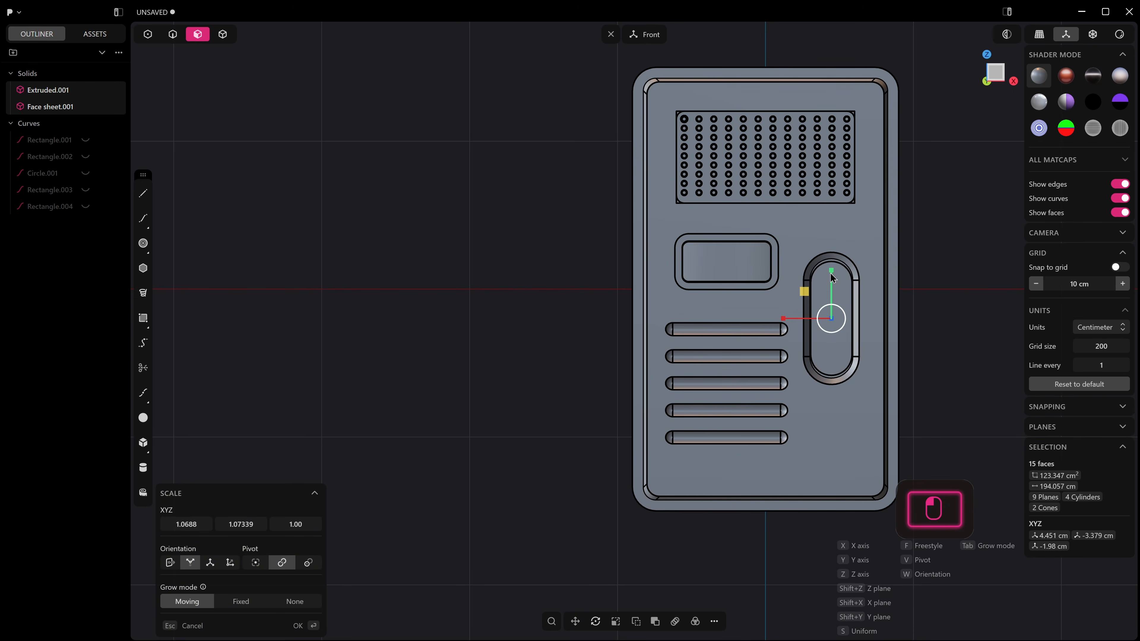
pyautogui.rightClick(878, 287)
# Step: Examine the layout of the panel, recess, grooves and oblong button on the body's front from several angles
pyautogui.moveTo(942, 310); pyautogui.dragTo(911, 322, button='middle')
pyautogui.keyDown('shift'); pyautogui.moveTo(911, 321); pyautogui.dragTo(863, 336, button='middle'); pyautogui.keyUp('shift')
pyautogui.click(864, 337)
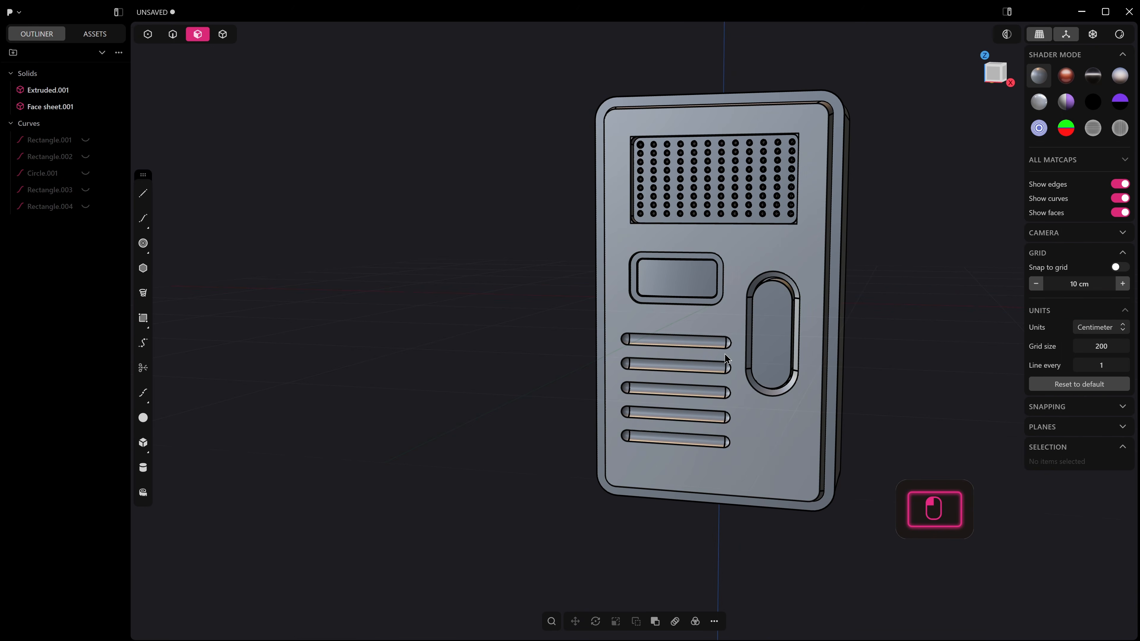
pyautogui.moveTo(775, 336); pyautogui.dragTo(790, 372, button='middle')
pyautogui.scroll(5, 804, 247)
pyautogui.click(815, 216)
pyautogui.moveTo(817, 217); pyautogui.dragTo(808, 193, button='middle')
pyautogui.scroll(3, 821, 224)
pyautogui.scroll(-10, 624, 346)
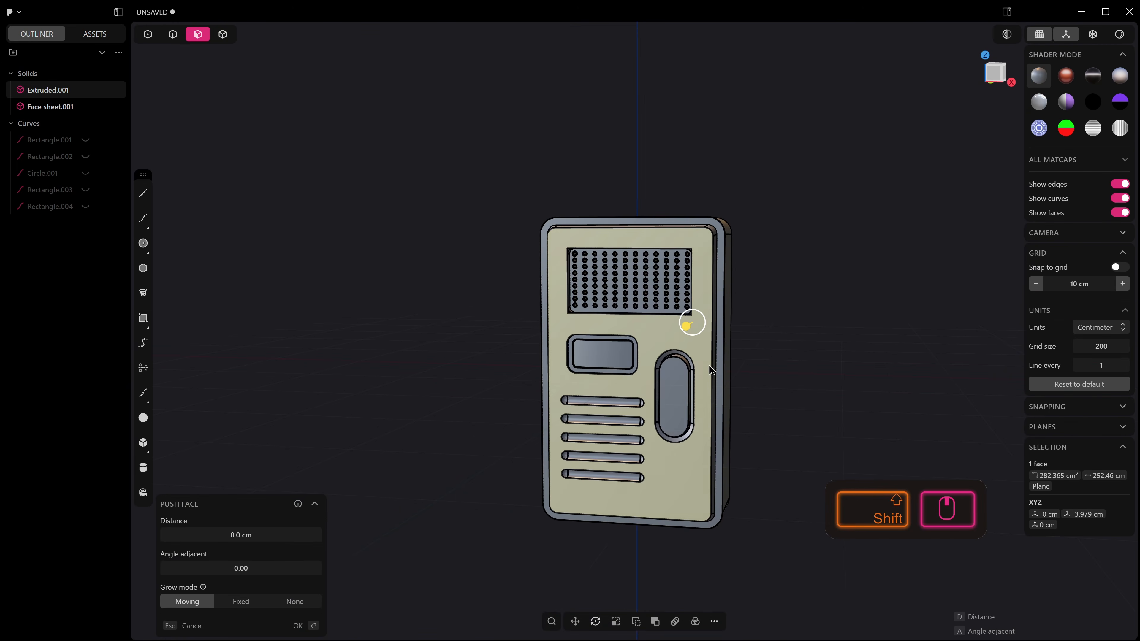
pyautogui.moveTo(709, 366); pyautogui.dragTo(695, 364, button='middle')
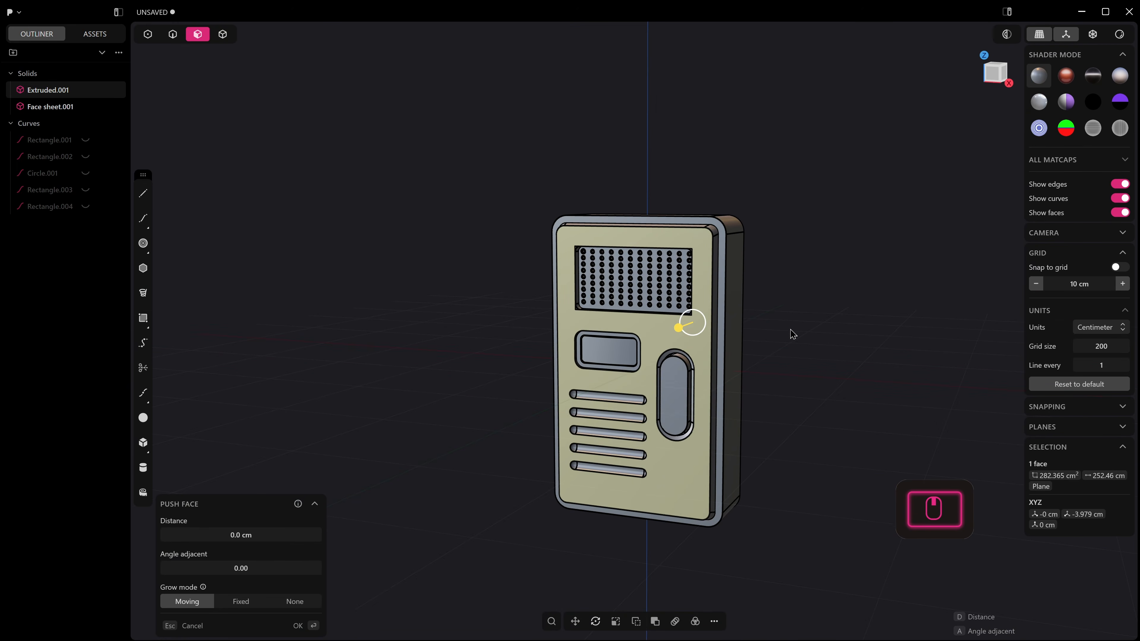
pyautogui.click(793, 327)
pyautogui.moveTo(793, 398); pyautogui.dragTo(829, 392, button='middle')
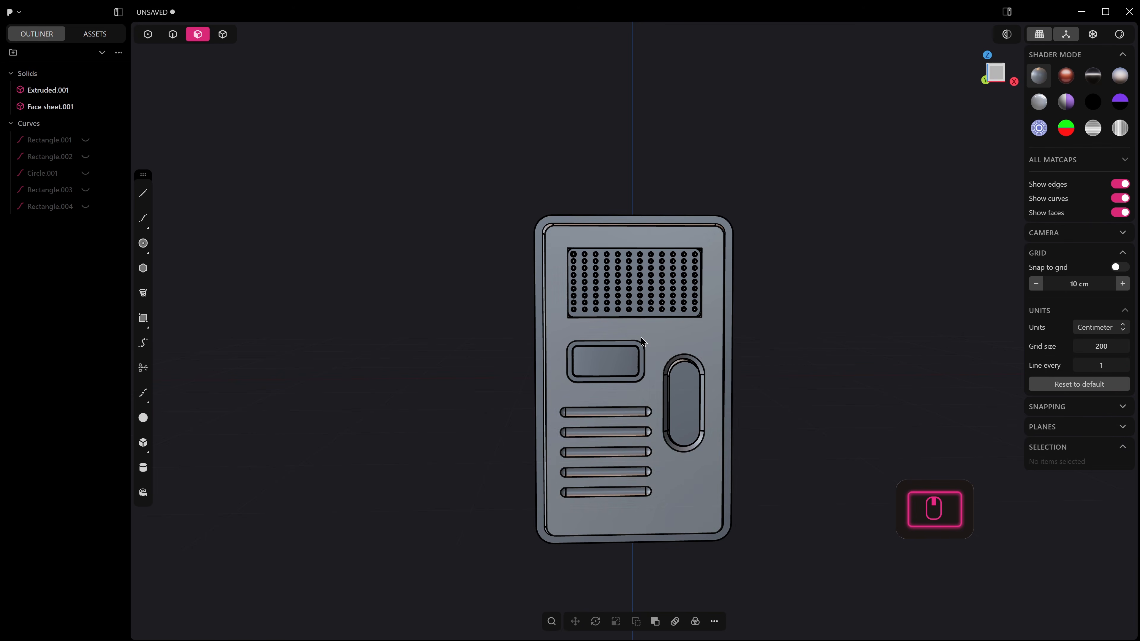
# Step: Select the rectangular recess's faces and nudge them slightly upward along Z
pyautogui.moveTo(561, 331); pyautogui.dragTo(653, 390)
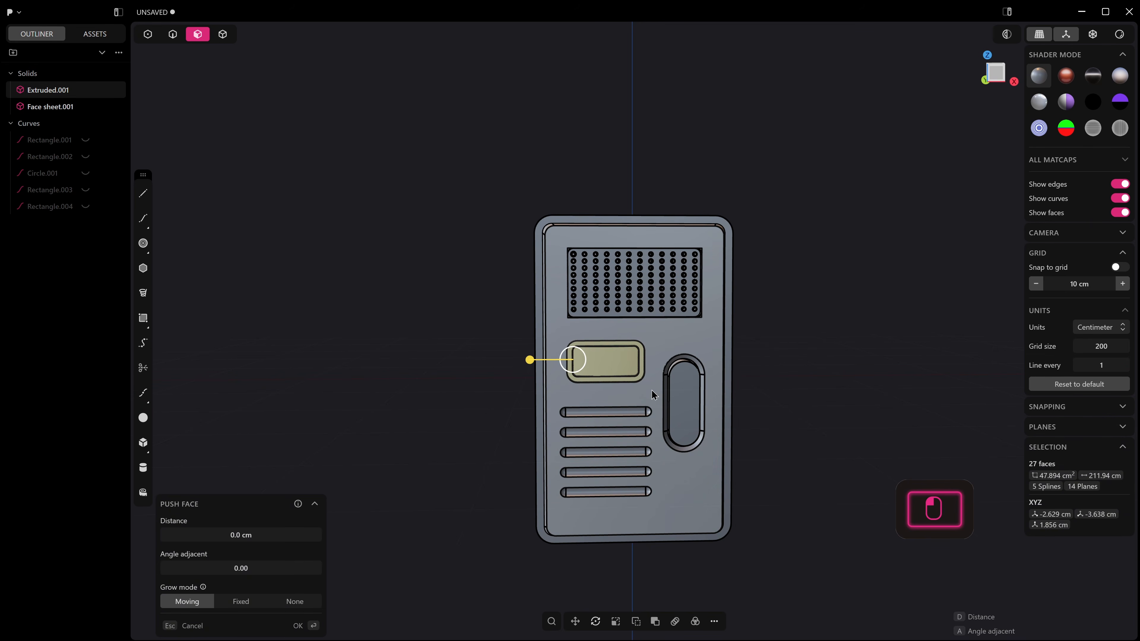
pyautogui.press('g')
pyautogui.moveTo(607, 321); pyautogui.dragTo(607, 320)
pyautogui.moveTo(689, 365); pyautogui.dragTo(769, 352, button='middle')
pyautogui.rightClick(761, 330)
pyautogui.click(836, 319)
# Step: Examine the perforated panel's upper corner up close, including the small triangular face there
pyautogui.moveTo(836, 319); pyautogui.dragTo(819, 318, button='middle')
pyautogui.scroll(5, 521, 329)
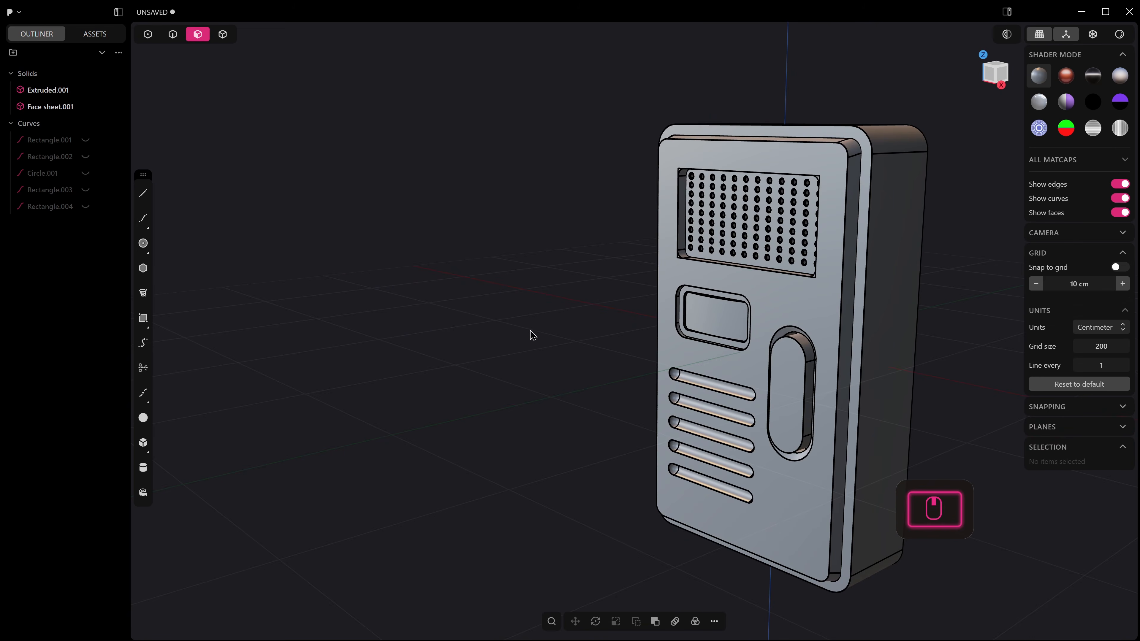
pyautogui.moveTo(689, 301); pyautogui.dragTo(685, 194, button='middle')
pyautogui.scroll(5, 685, 194)
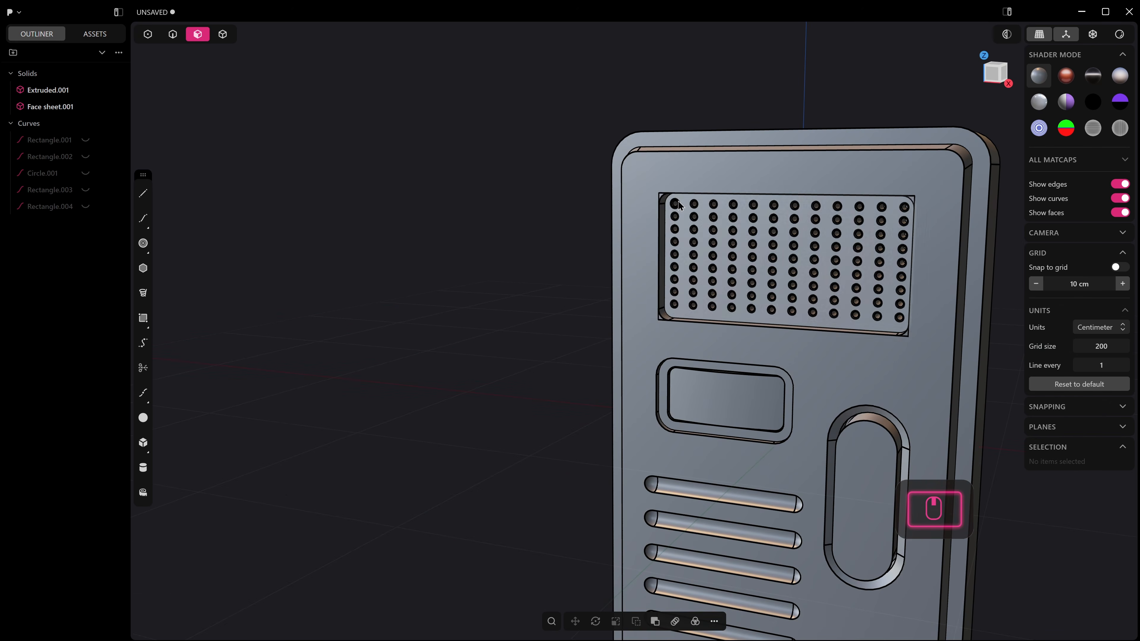
pyautogui.click(667, 161)
pyautogui.scroll(4, 645, 171)
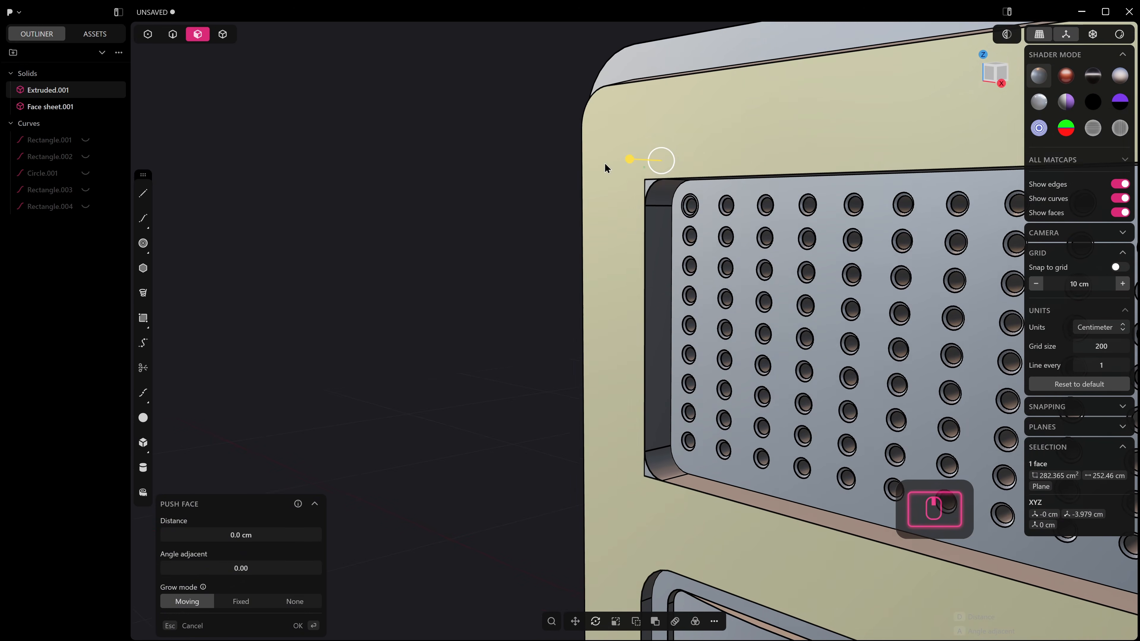
pyautogui.click(647, 203)
pyautogui.moveTo(646, 203); pyautogui.dragTo(670, 192, button='middle')
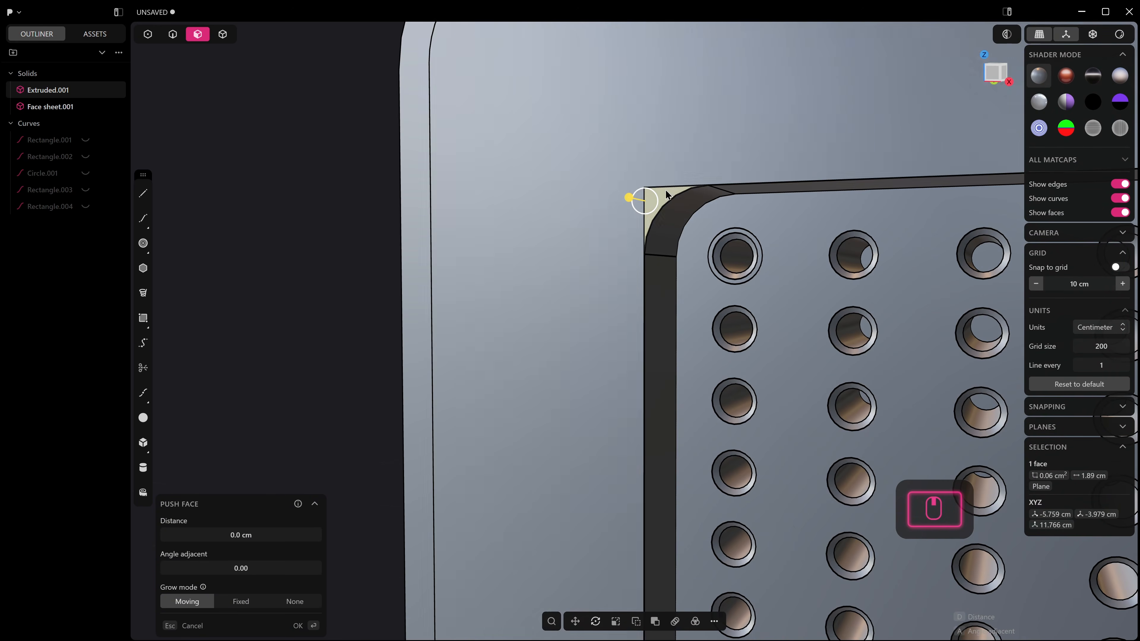
# Step: Select the whole body solid and run Delete Redundant Topology on it
pyautogui.scroll(-3, 672, 189)
pyautogui.press('4')
pyautogui.moveTo(683, 141); pyautogui.dragTo(670, 214, button='middle')
pyautogui.scroll(-1, 671, 213)
pyautogui.click(50, 106)
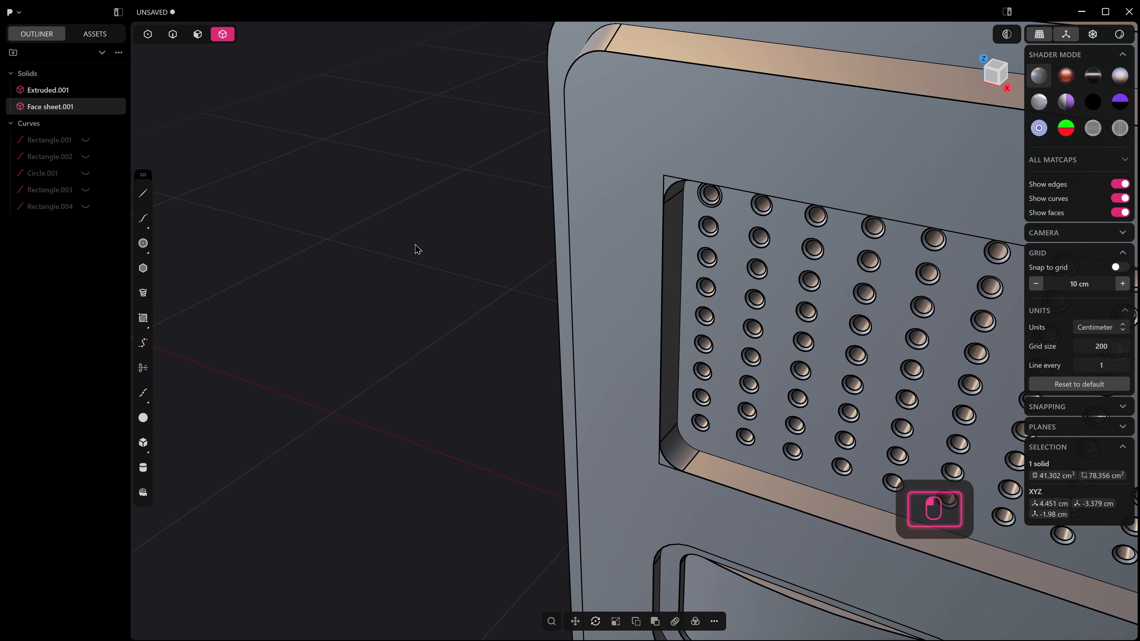
pyautogui.scroll(-3, 500, 308)
pyautogui.scroll(-5, 500, 309)
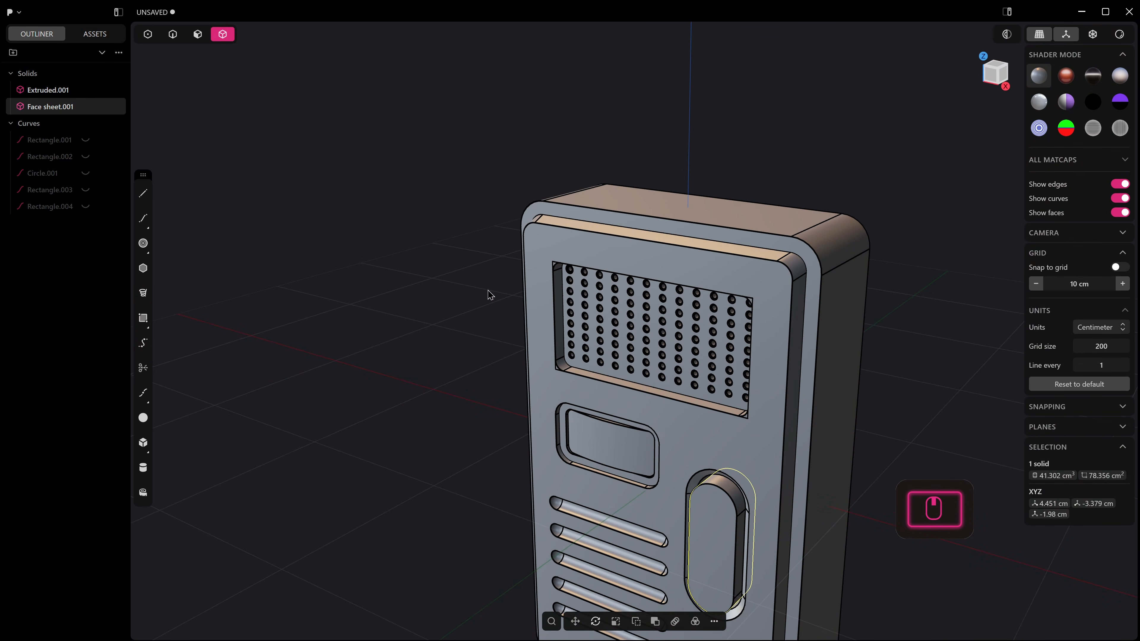
pyautogui.click(51, 94)
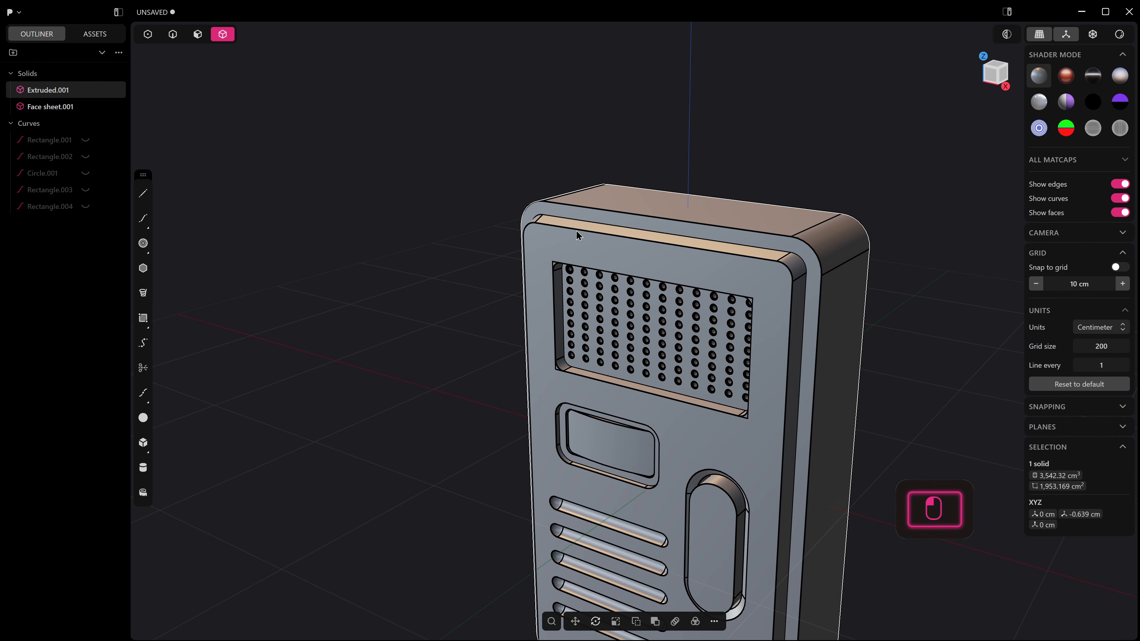
pyautogui.scroll(5, 544, 254)
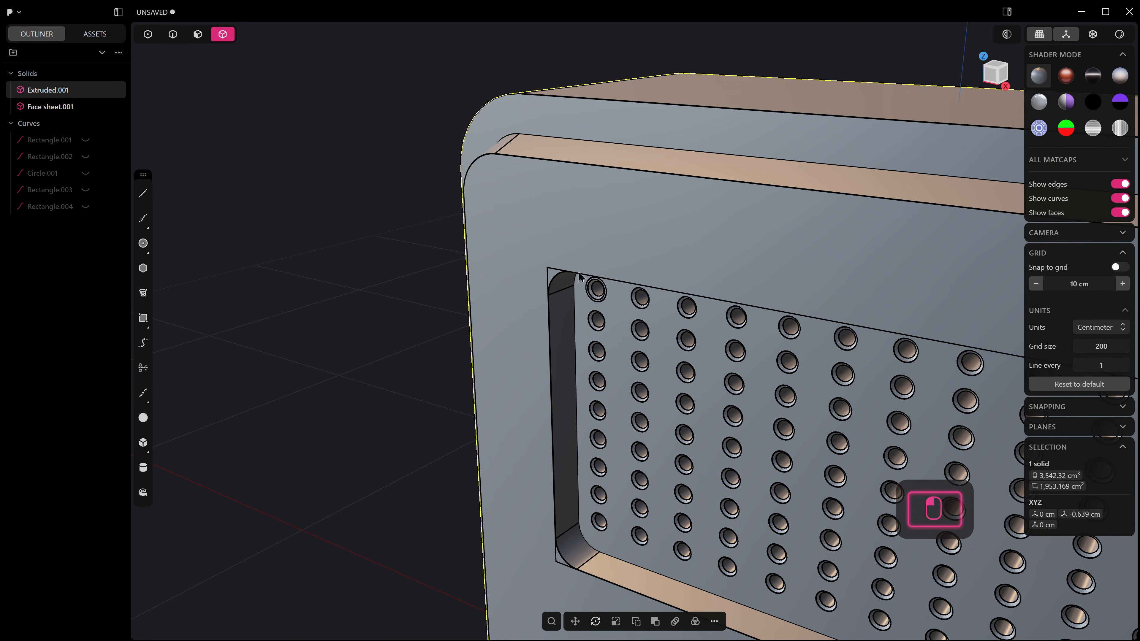
pyautogui.click(593, 241)
pyautogui.scroll(-2, 592, 238)
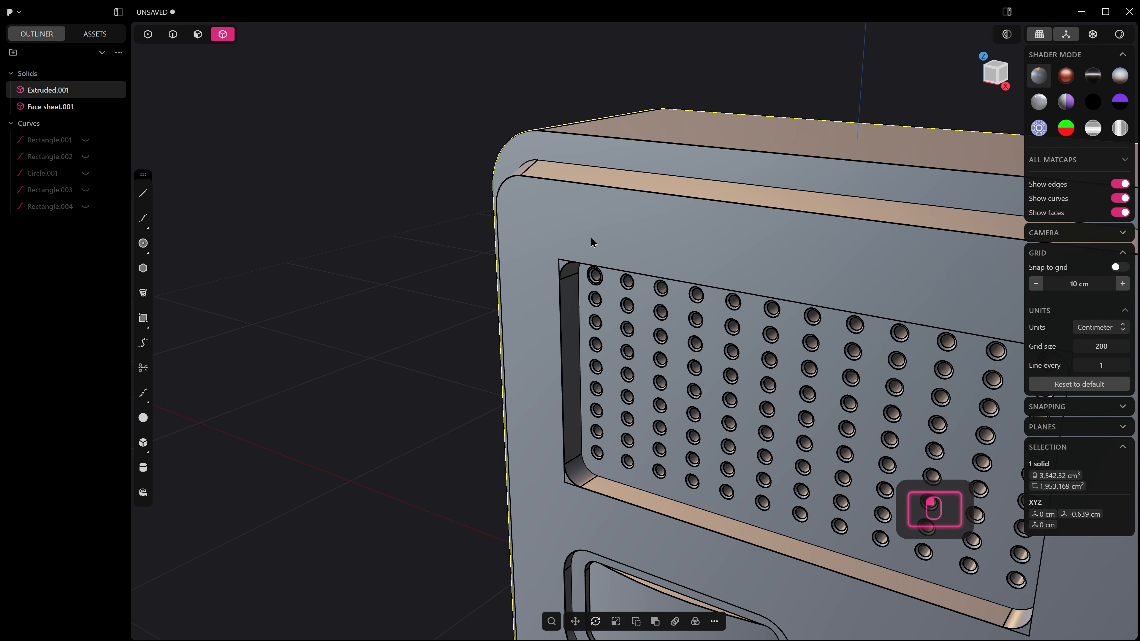
pyautogui.rightClick(592, 243)
pyautogui.write('red')
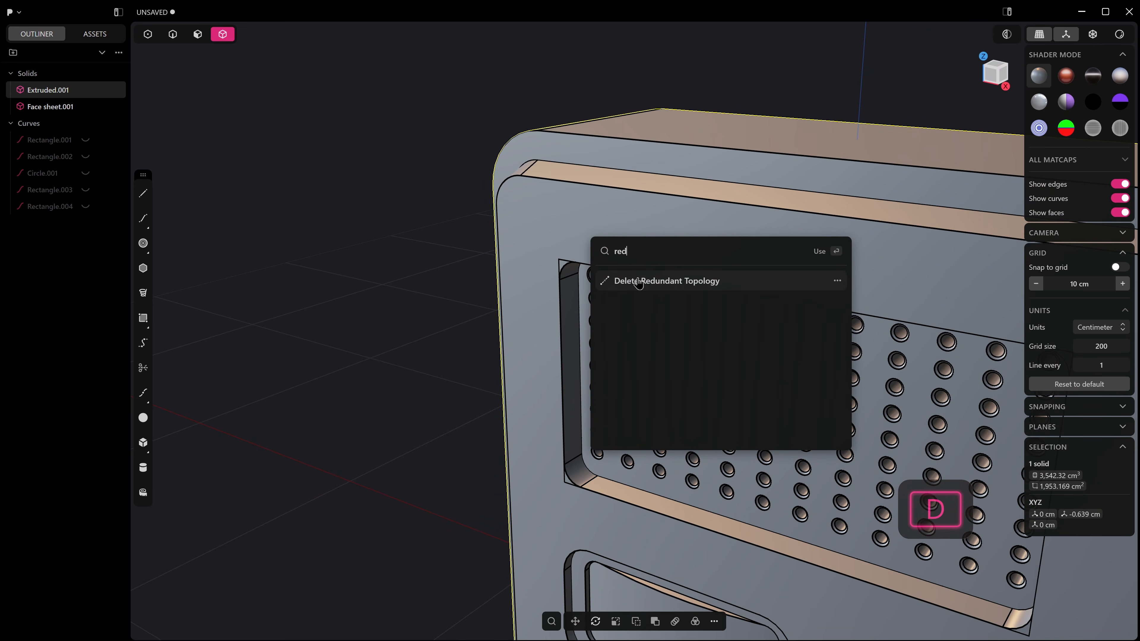
pyautogui.click(643, 282)
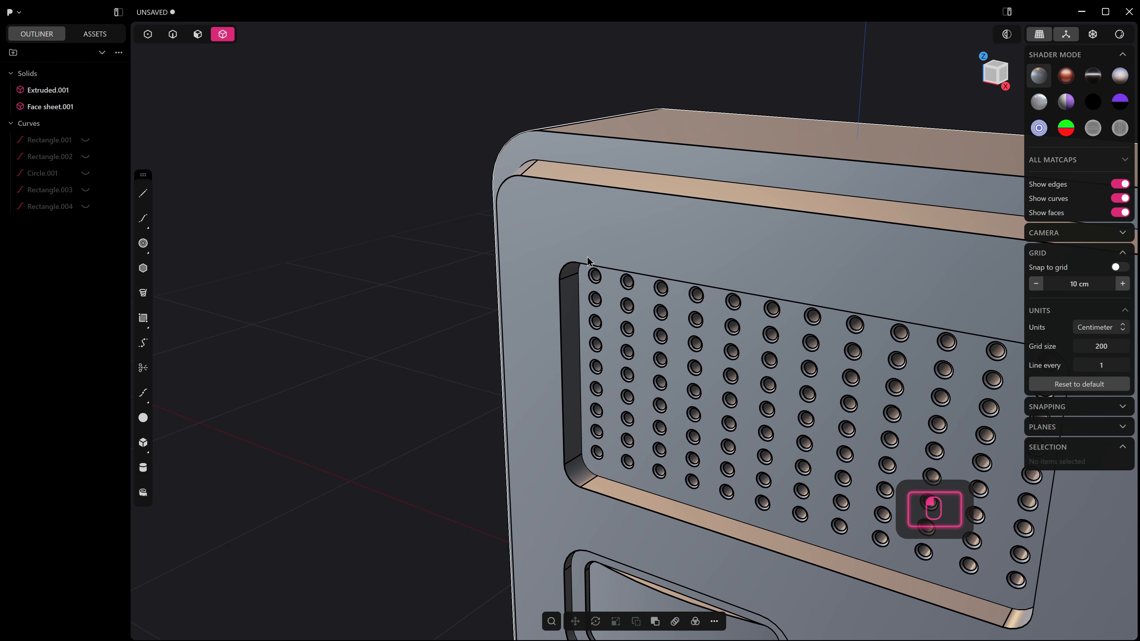
# Step: Look over the body's front and undo the redundant topology removal
pyautogui.scroll(-6, 586, 266)
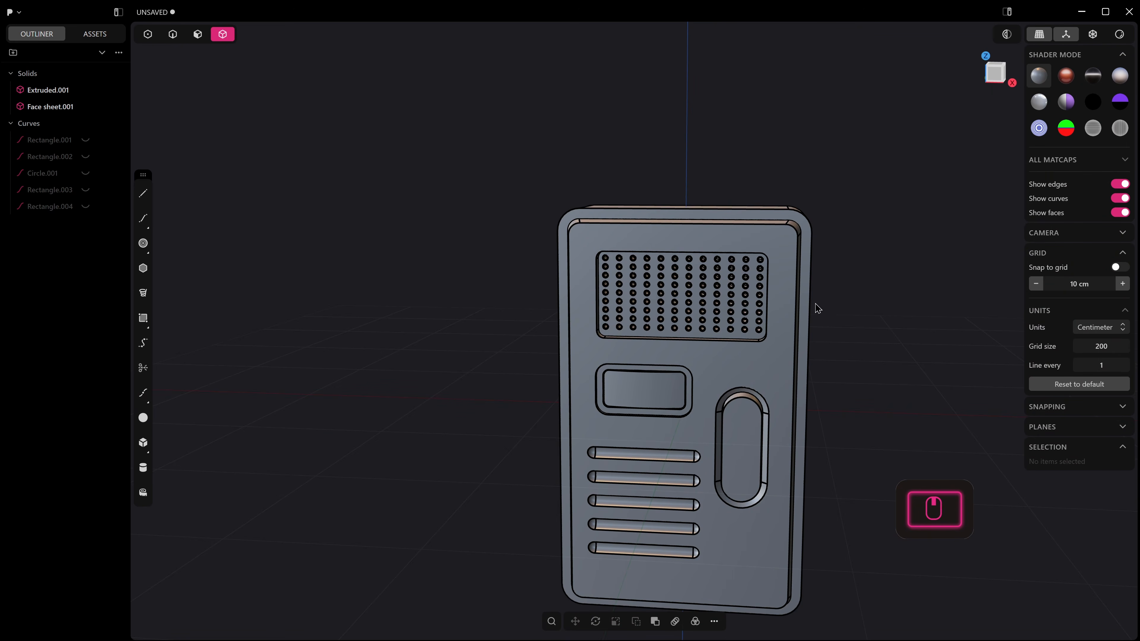
pyautogui.moveTo(807, 348)
pyautogui.mouseDown(button='middle')
pyautogui.moveTo(831, 318)
pyautogui.moveTo(820, 354)
pyautogui.mouseUp(button='middle')
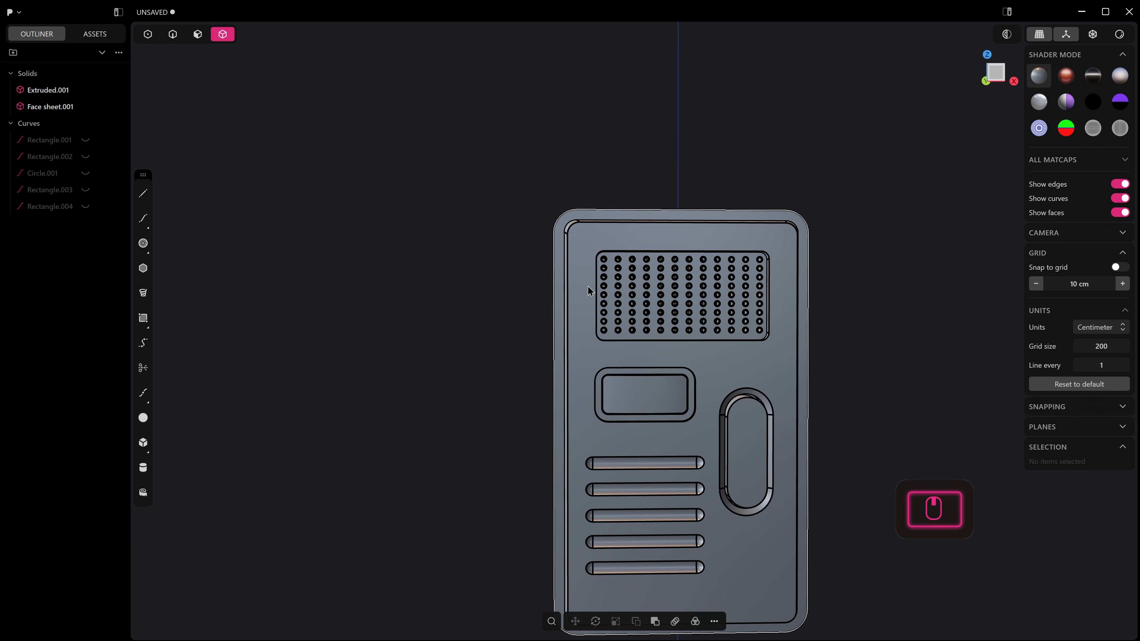
pyautogui.click(627, 290)
pyautogui.hotkey('ctrl', 'z')
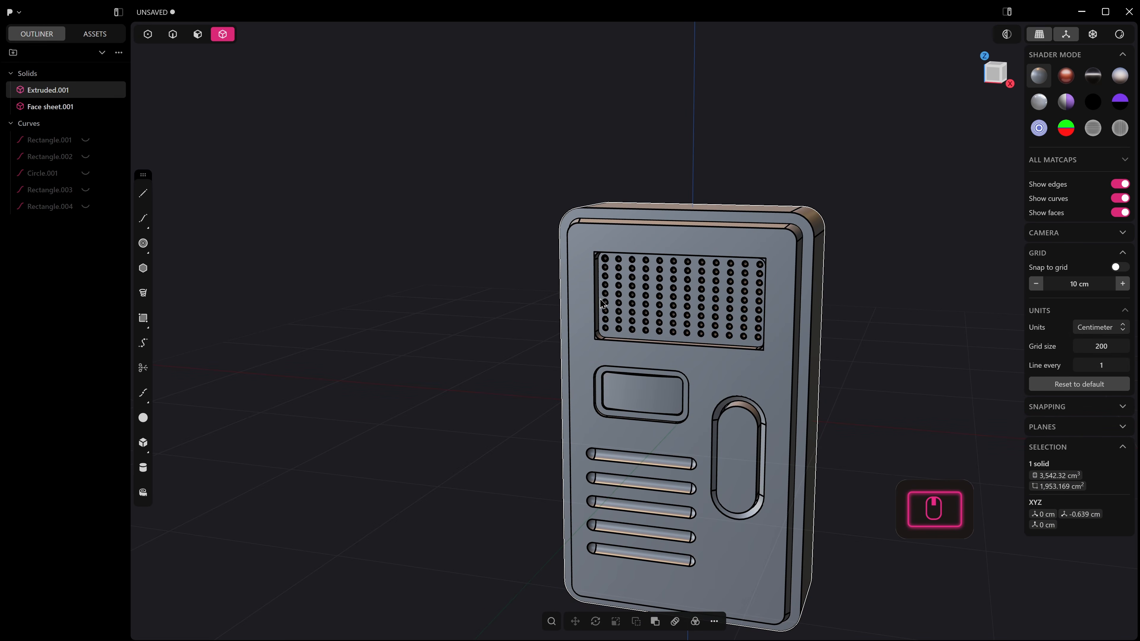
# Step: Delete the redundant topology of the selected body solid
pyautogui.write('f')
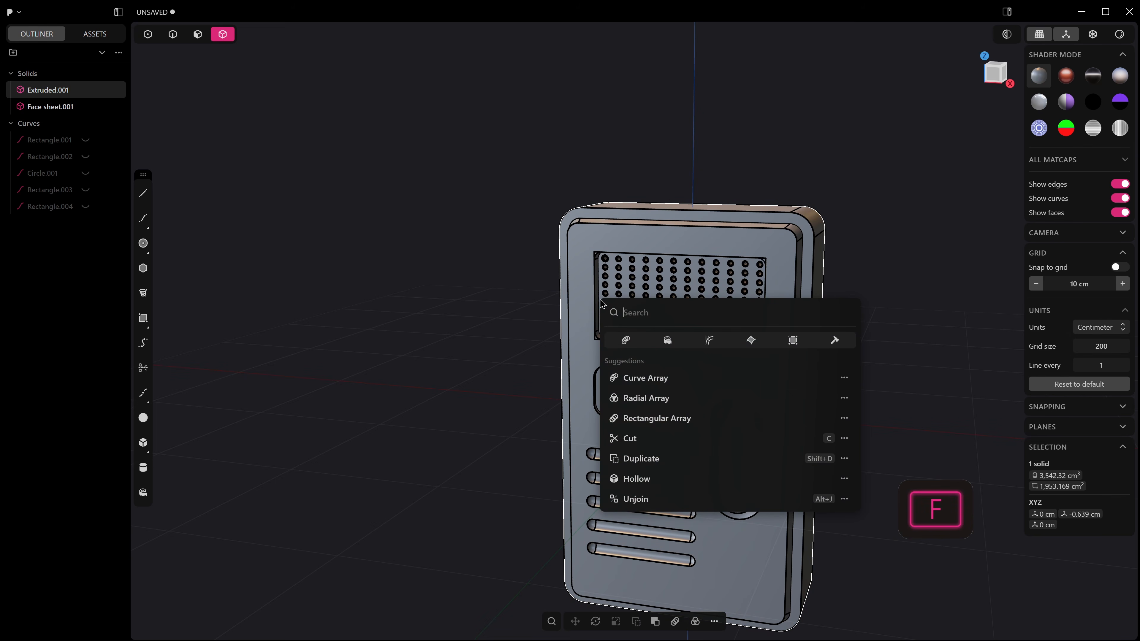
pyautogui.write('red')
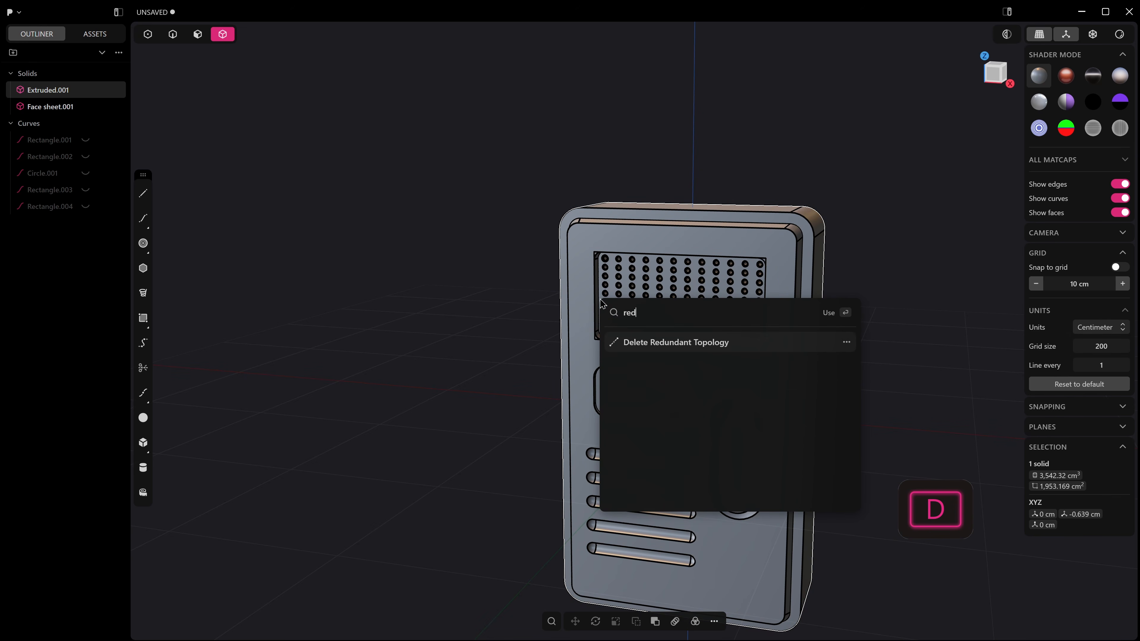
pyautogui.click(687, 352)
# Step: Examine the perforated panel, recess, grooves and oblong button on the body's front from several angles
pyautogui.scroll(5, 542, 219)
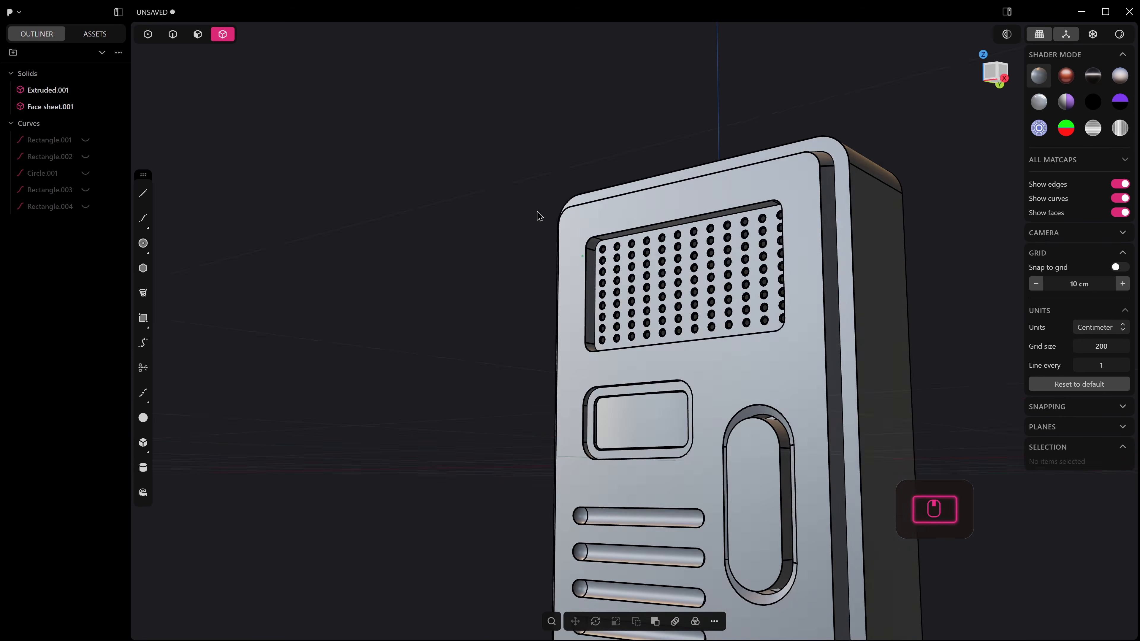
pyautogui.scroll(1, 602, 241)
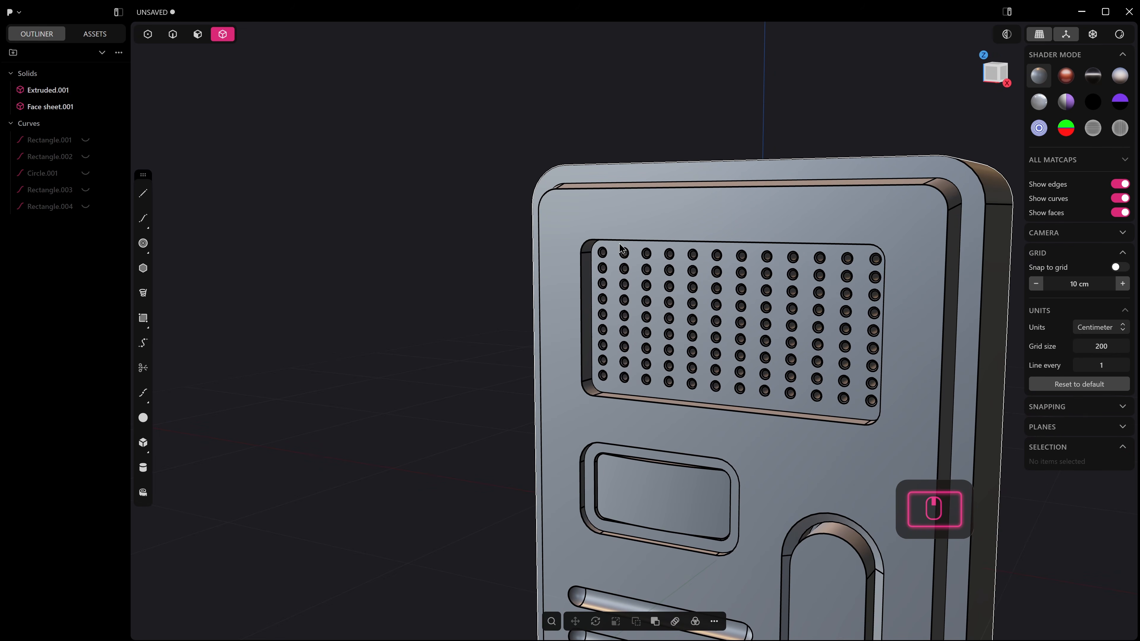
pyautogui.moveTo(617, 266); pyautogui.dragTo(745, 288, button='middle')
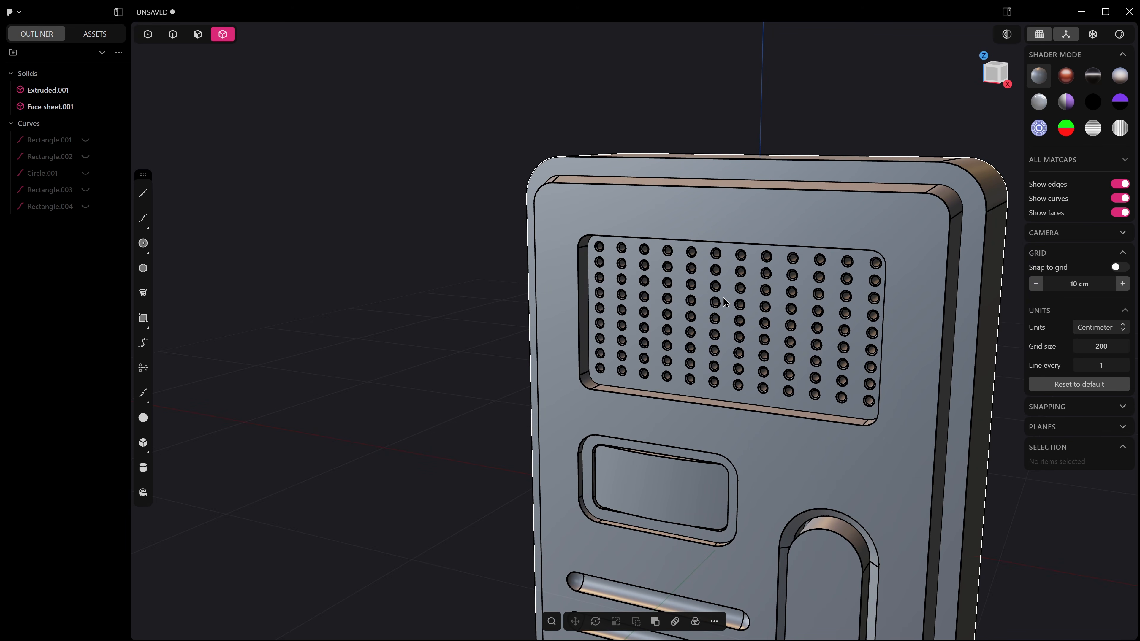
pyautogui.keyDown('shift'); pyautogui.moveTo(738, 288); pyautogui.dragTo(721, 226, button='middle'); pyautogui.keyUp('shift')
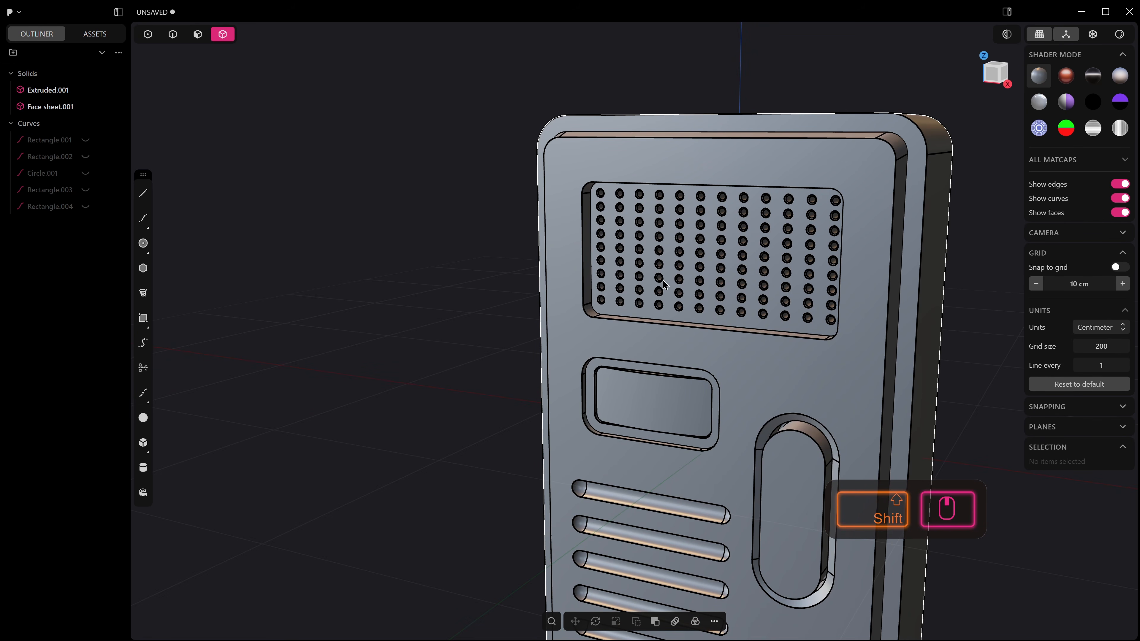
pyautogui.keyDown('shift'); pyautogui.moveTo(805, 339); pyautogui.dragTo(652, 392, button='middle'); pyautogui.keyUp('shift')
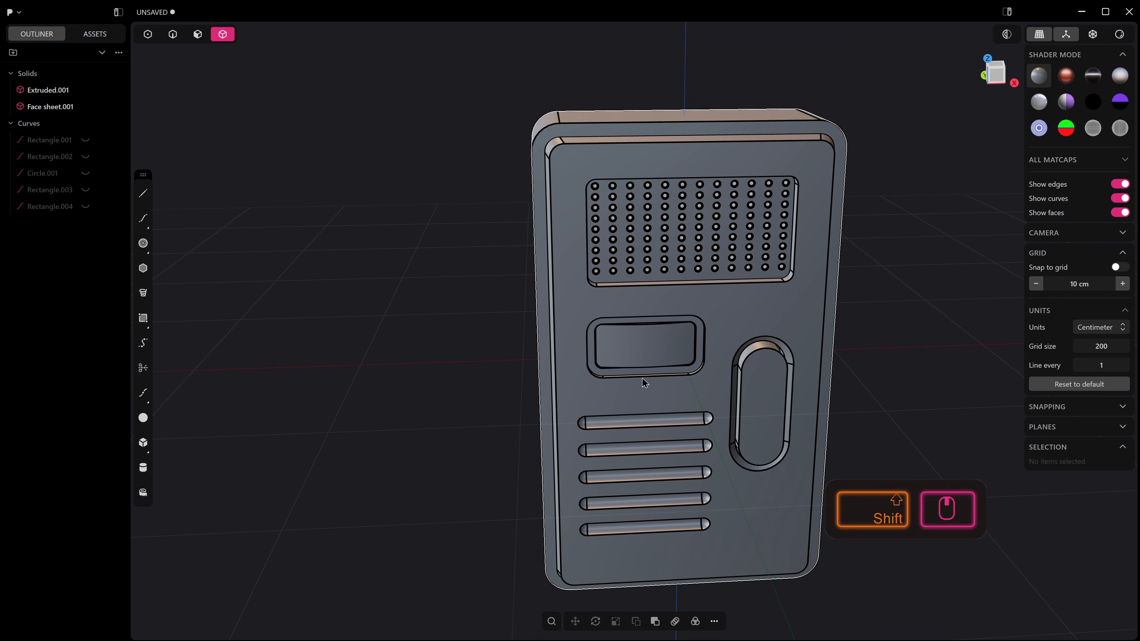
pyautogui.moveTo(637, 382); pyautogui.dragTo(805, 387, button='middle')
pyautogui.moveTo(550, 342); pyautogui.dragTo(628, 283, button='middle')
# Step: Fillet the raised front plate's outer edge and its base edge along the rim by about 0.216 cm
pyautogui.press('2')
pyautogui.click(593, 145)
pyautogui.press('f')
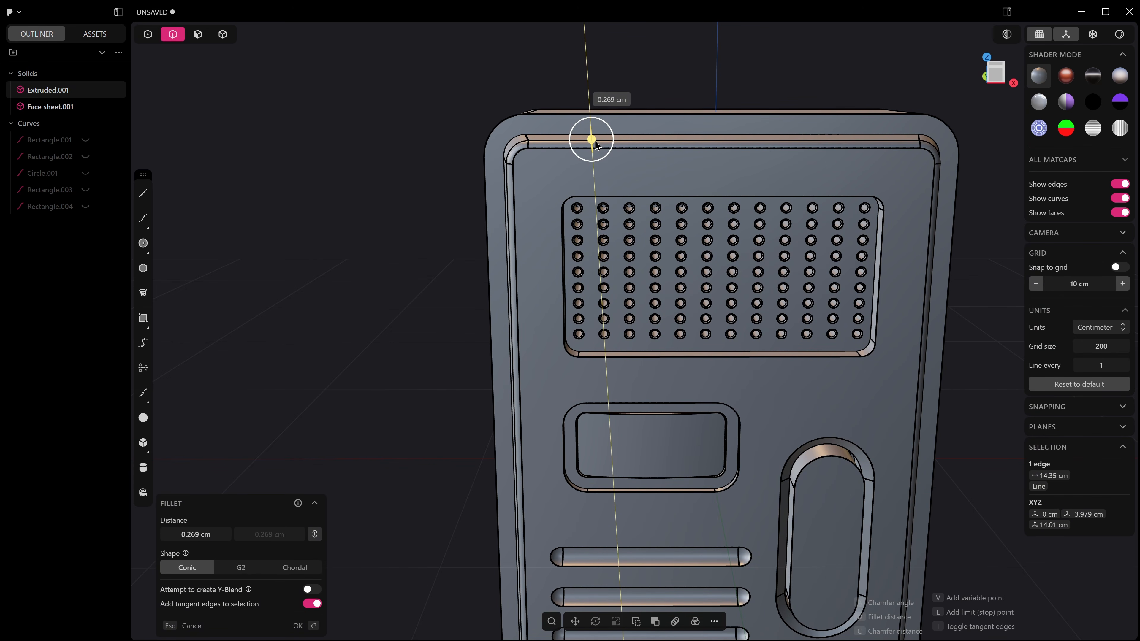
pyautogui.moveTo(592, 140); pyautogui.dragTo(592, 141)
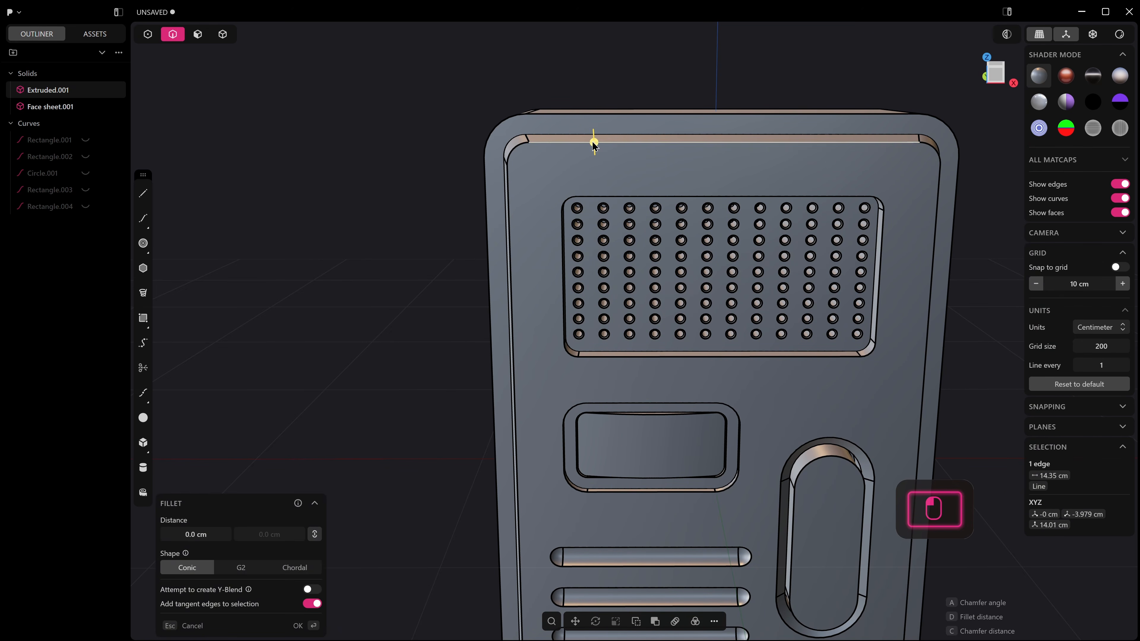
pyautogui.keyDown('shift'); pyautogui.click(567, 135); pyautogui.keyUp('shift')
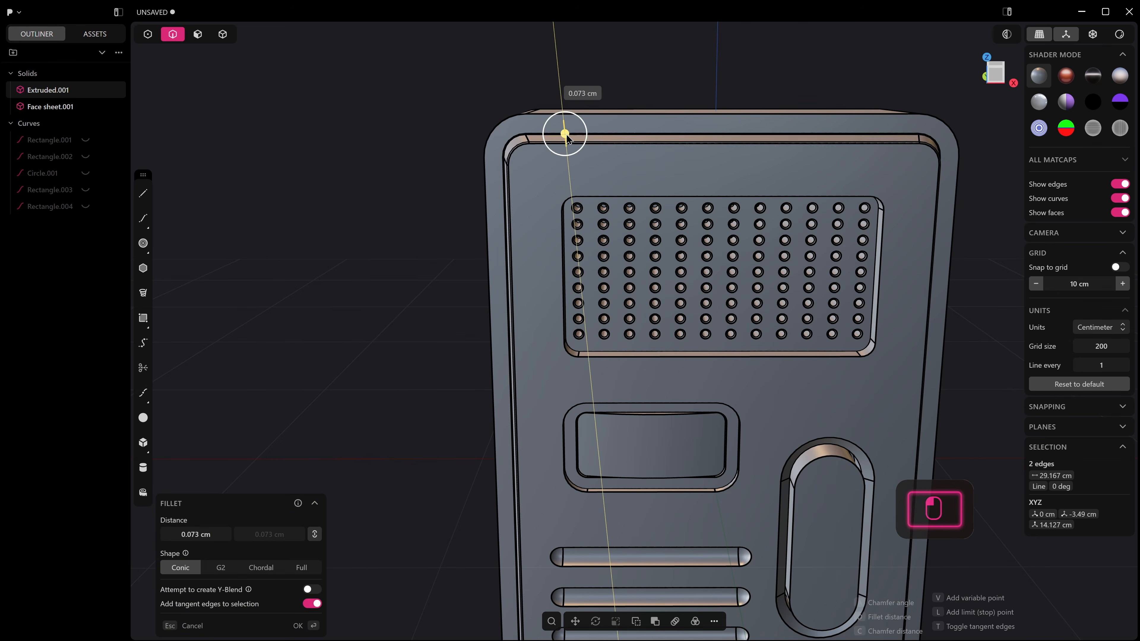
pyautogui.moveTo(330, 478); pyautogui.dragTo(378, 453, button='middle')
pyautogui.keyDown('shift'); pyautogui.moveTo(378, 454); pyautogui.dragTo(413, 466, button='middle'); pyautogui.keyUp('shift')
pyautogui.scroll(5, 416, 467)
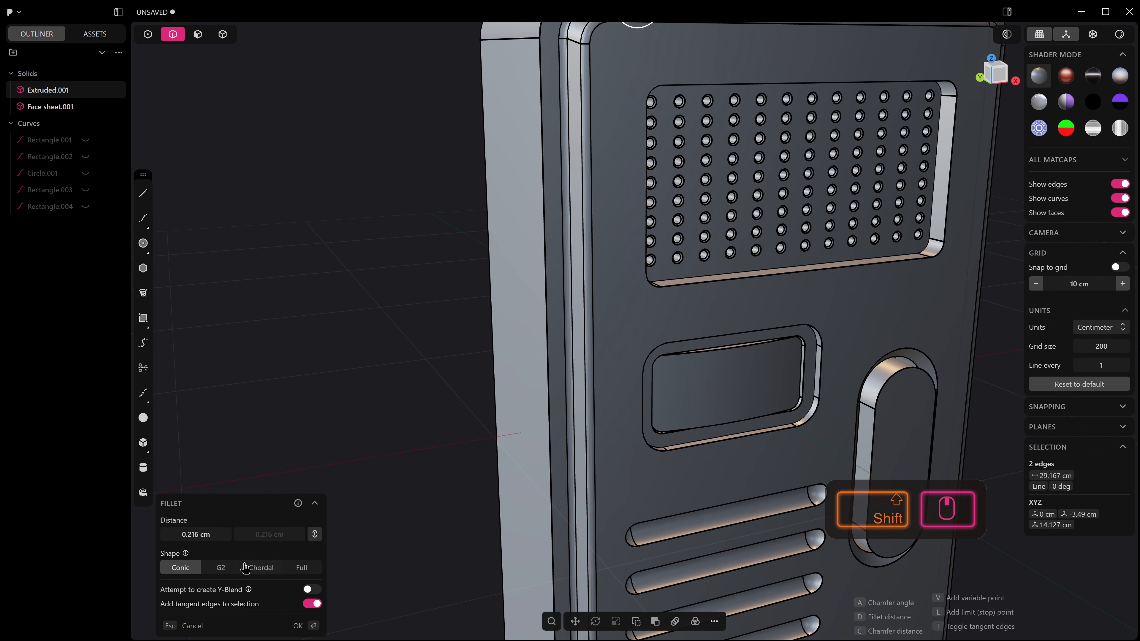
# Step: Try the Full shape for the front plate's fillet, then finish it with the G2 shape
pyautogui.click(299, 568)
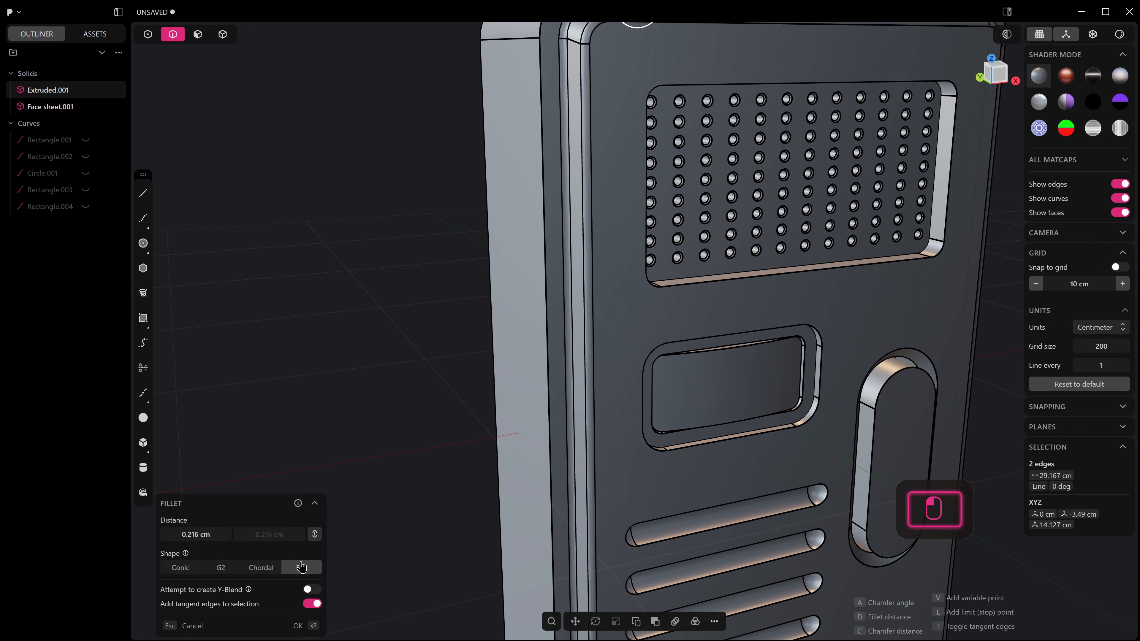
pyautogui.scroll(-3, 428, 399)
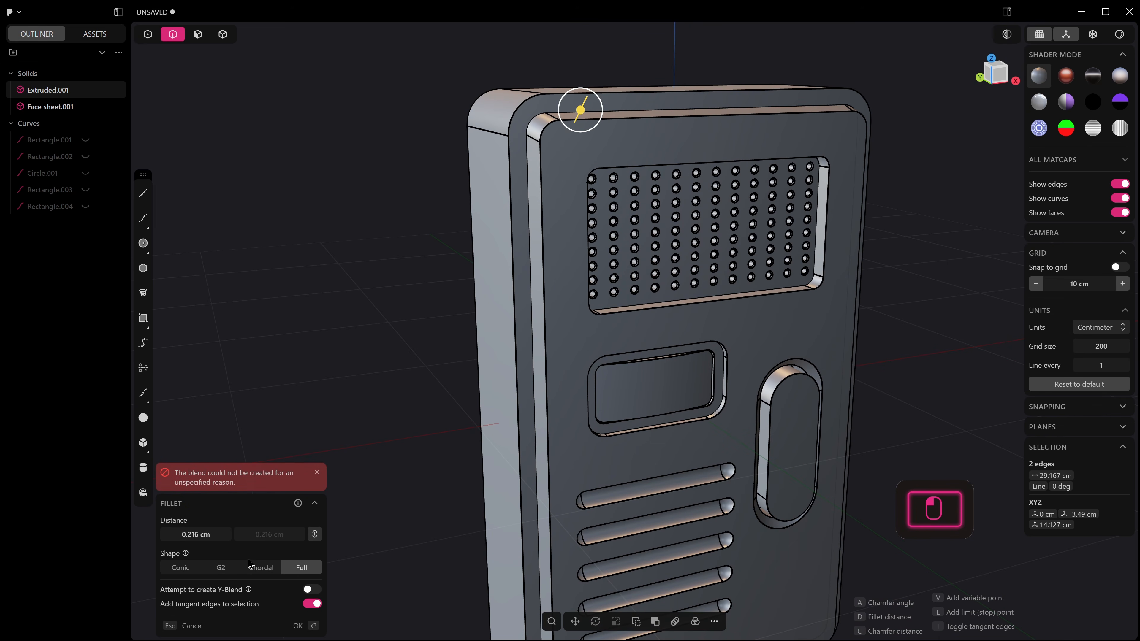
pyautogui.moveTo(487, 318); pyautogui.dragTo(507, 336, button='middle')
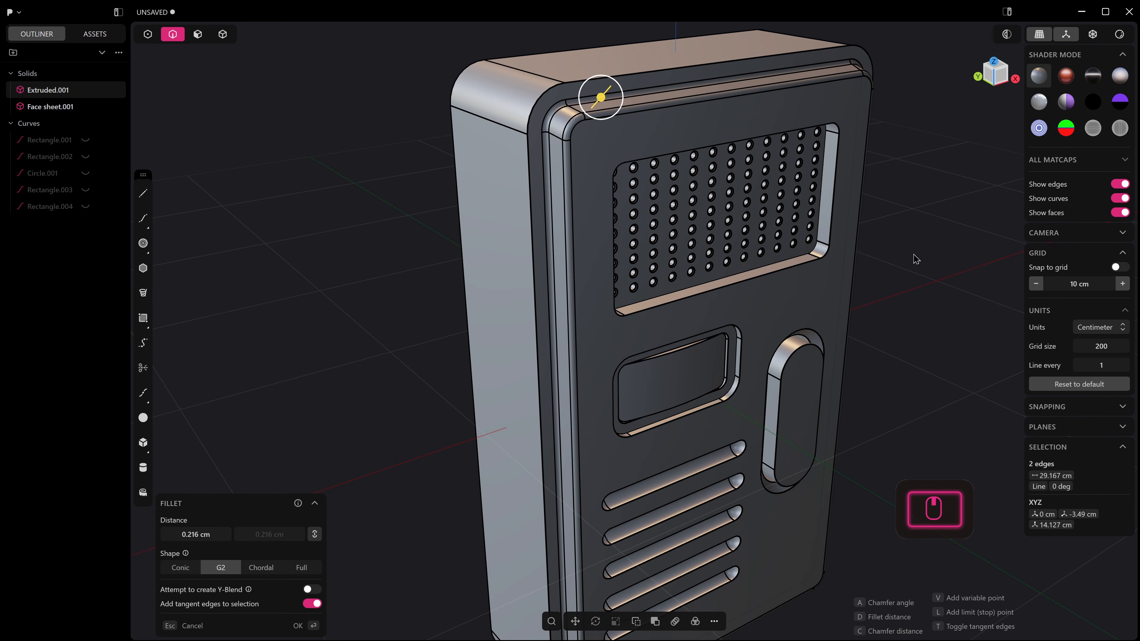
pyautogui.click(891, 182)
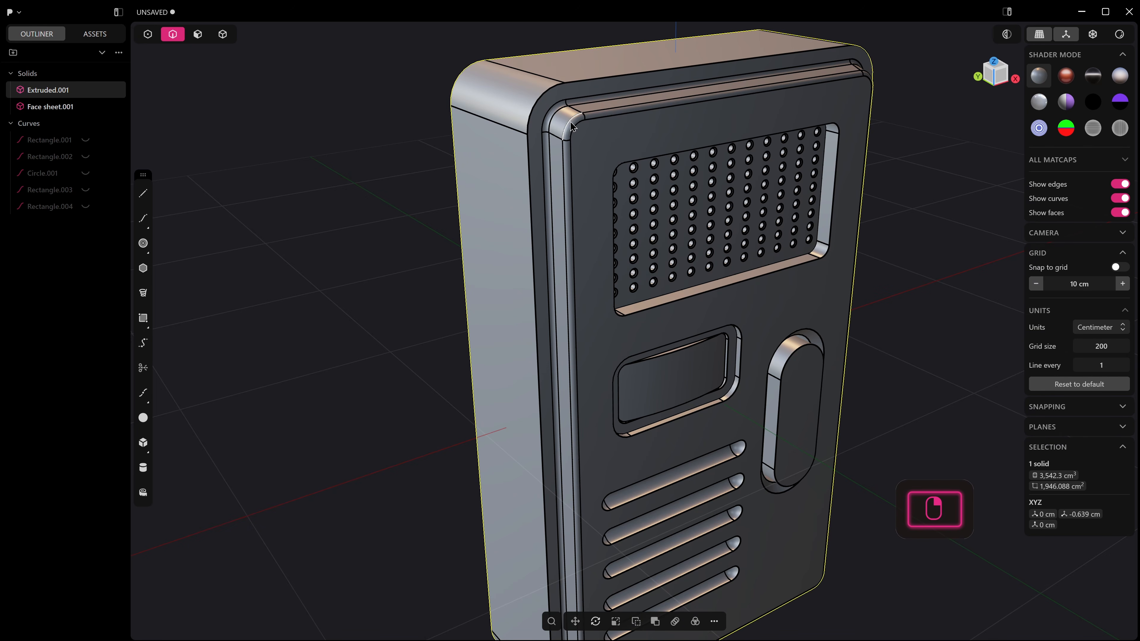
pyautogui.click(581, 84)
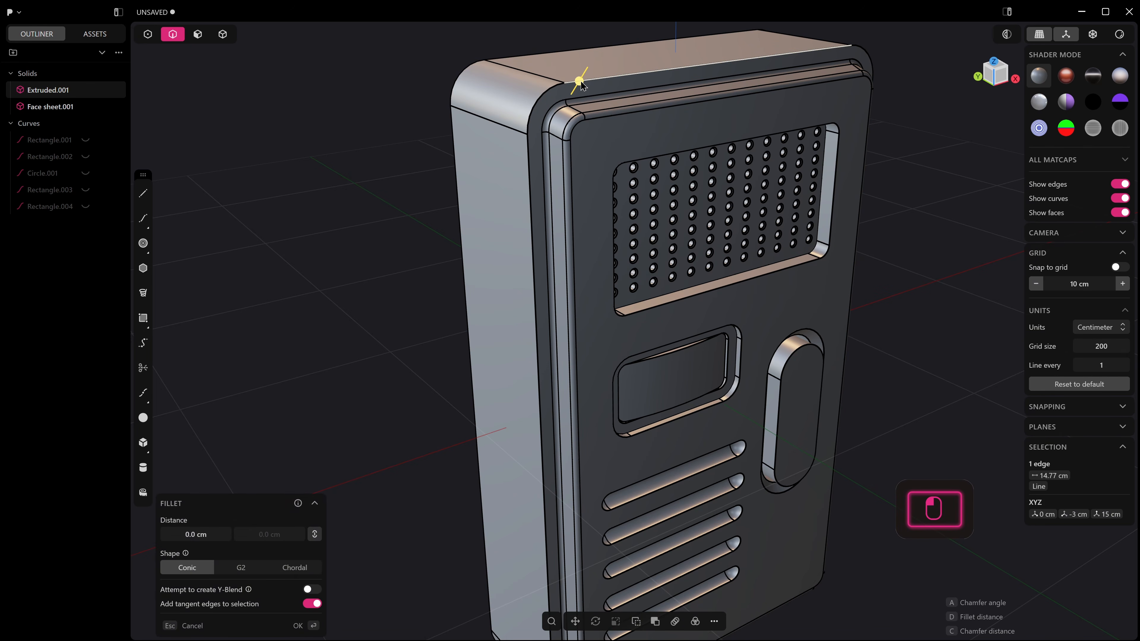
pyautogui.press('3')
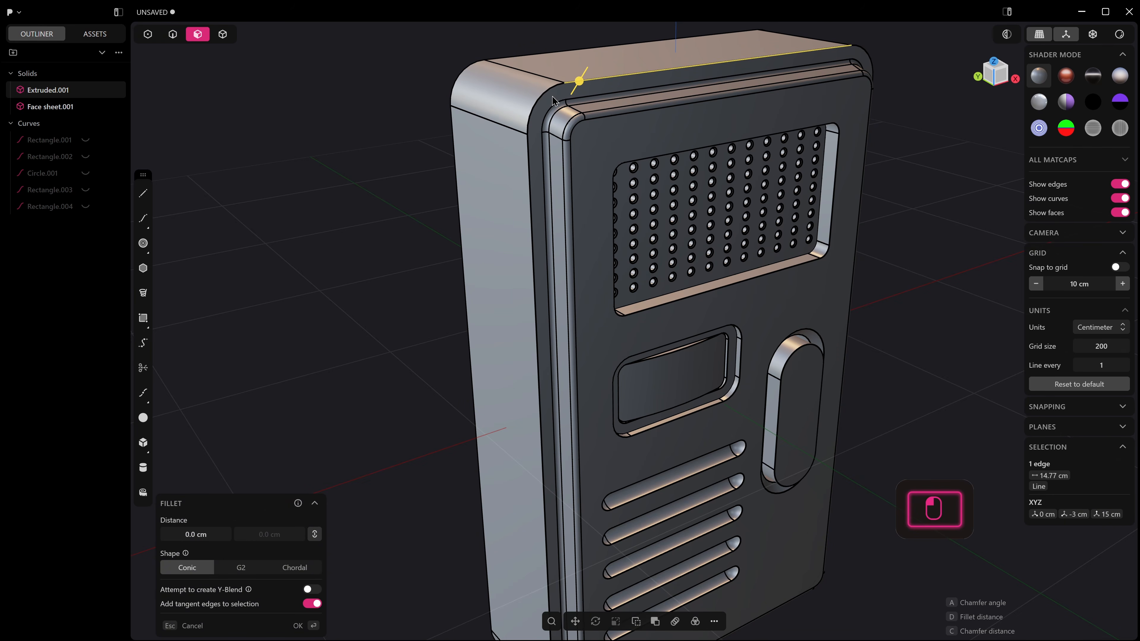
pyautogui.click(565, 100)
pyautogui.scroll(-3, 588, 399)
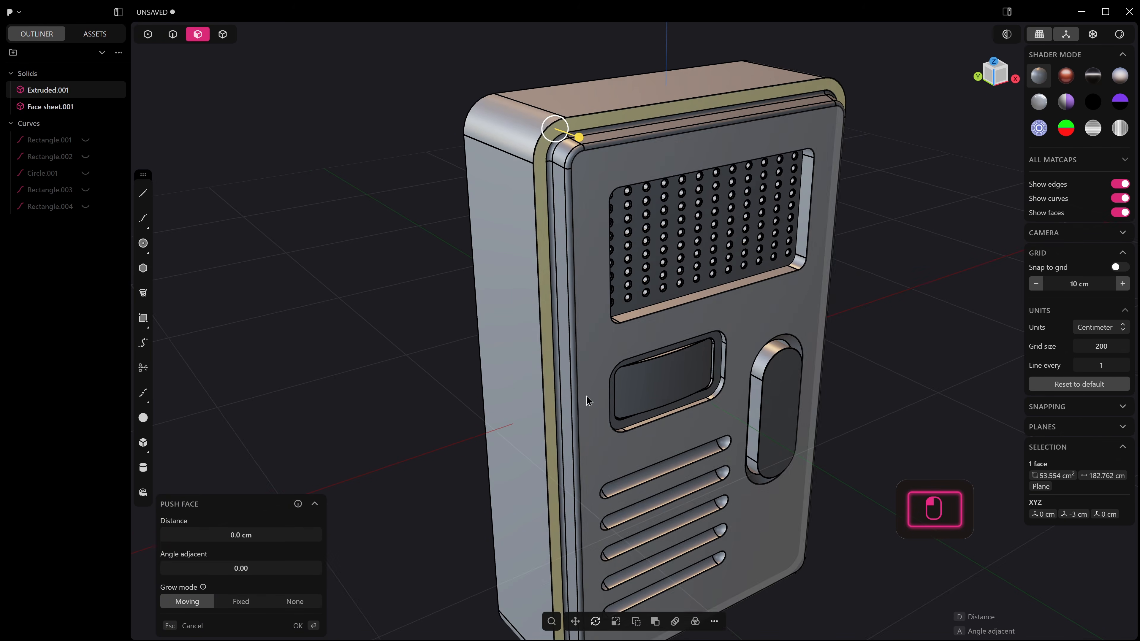
pyautogui.moveTo(588, 399); pyautogui.dragTo(564, 382, button='middle')
pyautogui.moveTo(554, 126); pyautogui.dragTo(572, 137, button='middle')
pyautogui.moveTo(573, 128); pyautogui.dragTo(578, 131)
pyautogui.press('Escape')
pyautogui.click(579, 131)
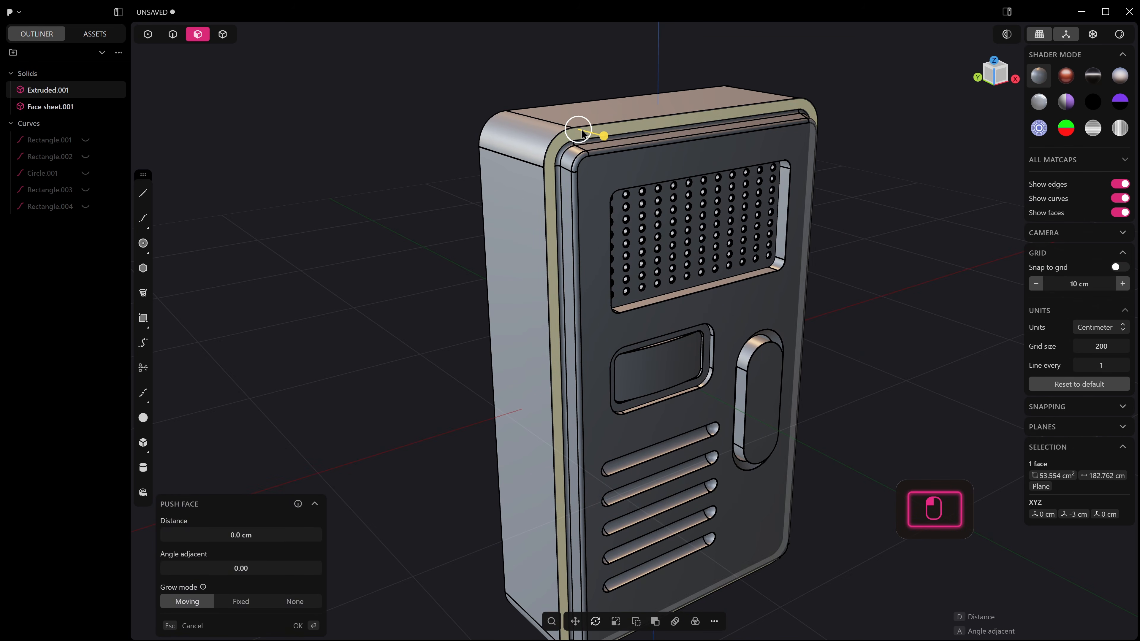
# Step: Undo the fillets on the raised front plate's outer and base edges
pyautogui.hotkey('ctrl', 'z')
pyautogui.hotkey('ctrl', 'z')
pyautogui.hotkey('ctrl', 'z')
pyautogui.hotkey('ctrl', 'z')
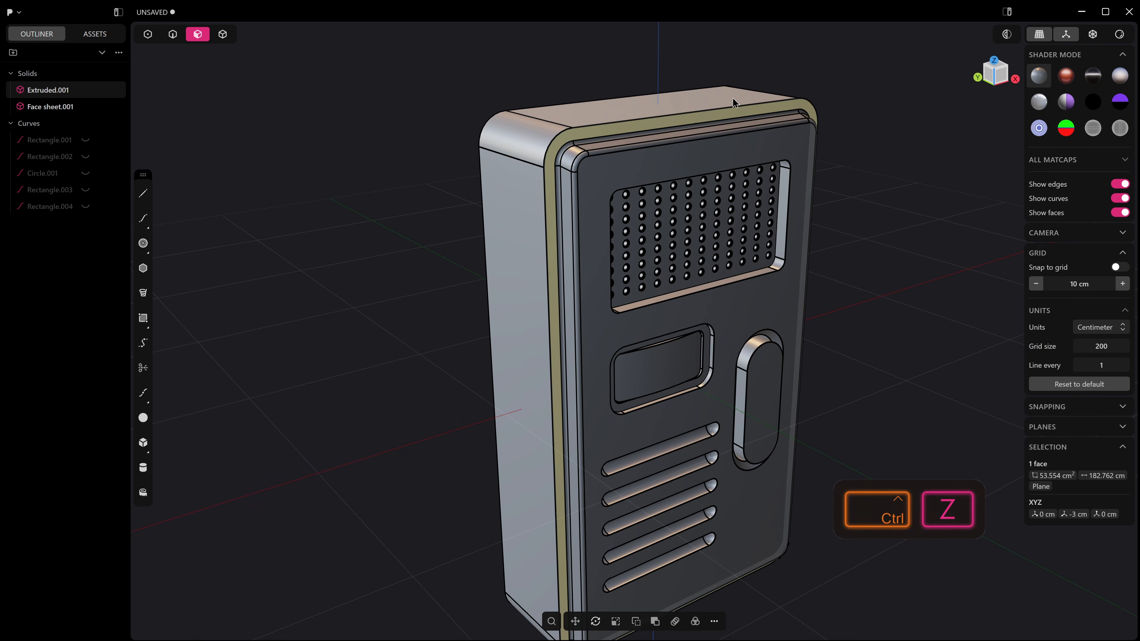
pyautogui.click(603, 128)
pyautogui.click(616, 119)
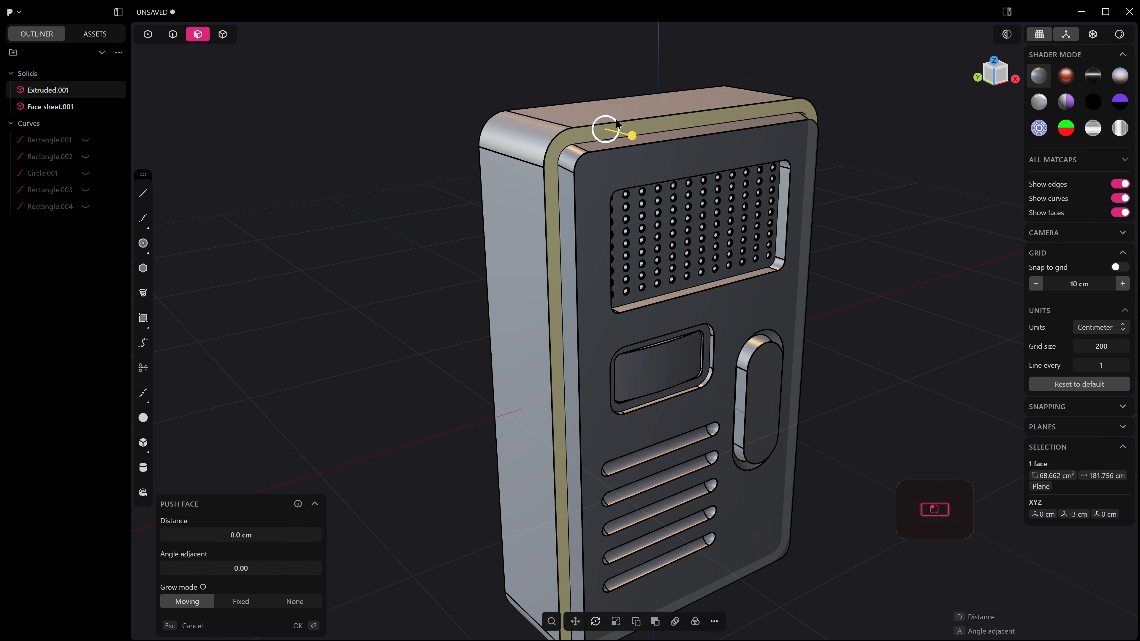
pyautogui.press('Escape')
pyautogui.click(623, 127)
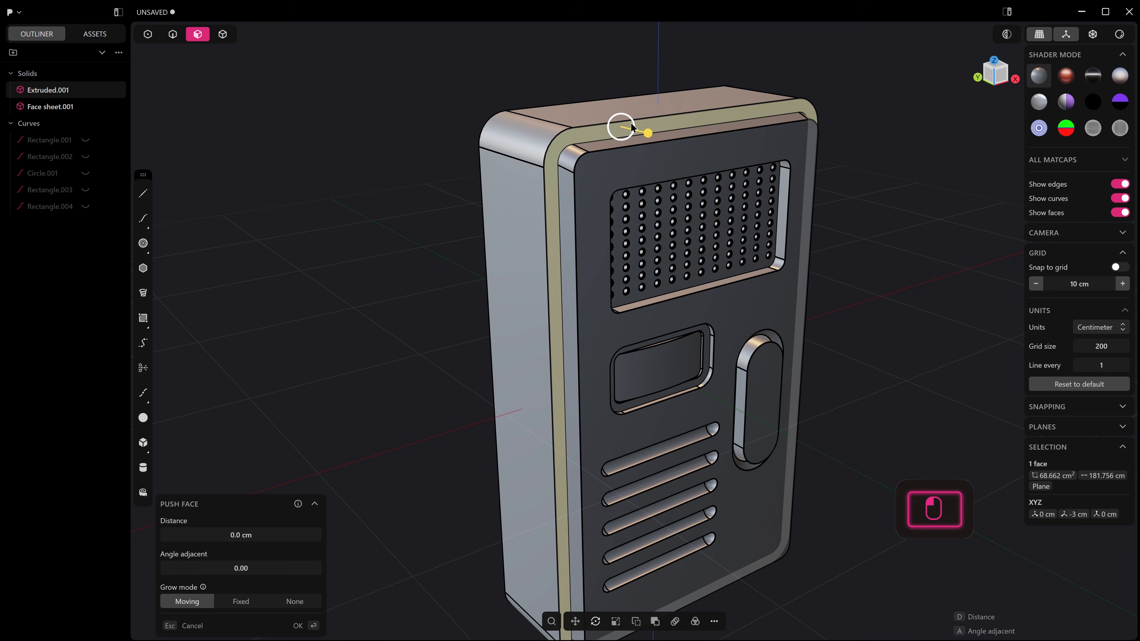
pyautogui.keyDown('shift'); pyautogui.click(630, 123); pyautogui.keyUp('shift')
pyautogui.keyDown('shift'); pyautogui.moveTo(631, 118); pyautogui.dragTo(624, 118); pyautogui.keyUp('shift')
pyautogui.press('Escape')
pyautogui.moveTo(640, 159); pyautogui.dragTo(646, 155, button='middle')
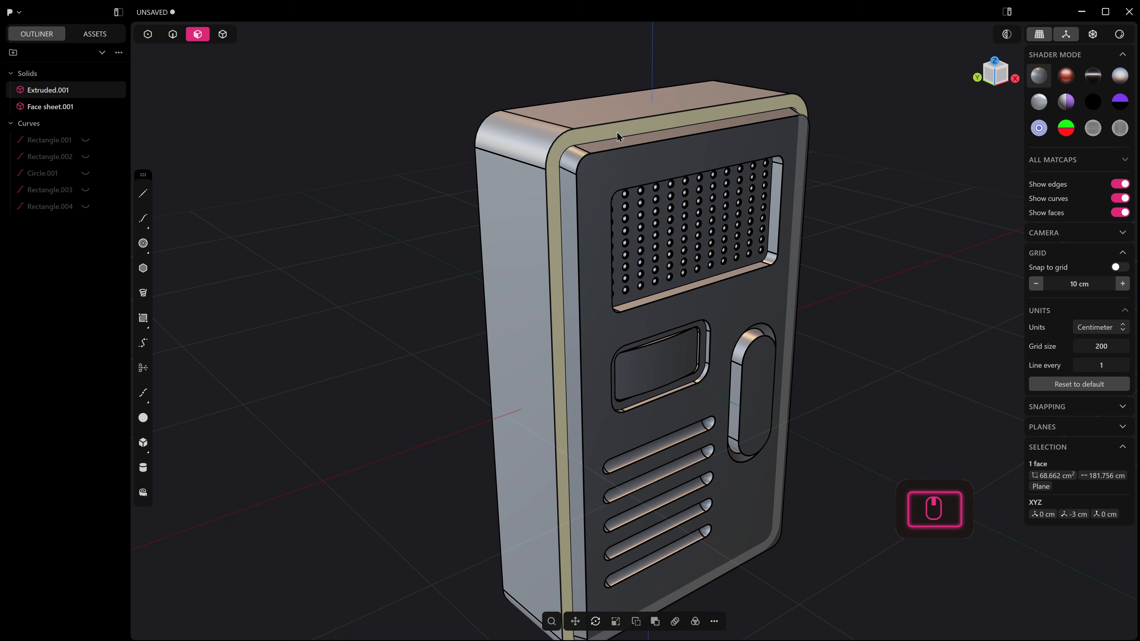
# Step: Fillet the raised front plate's outer edge and its base edge by about 0.219 cm
pyautogui.press('2')
pyautogui.click(606, 147)
pyautogui.press('f')
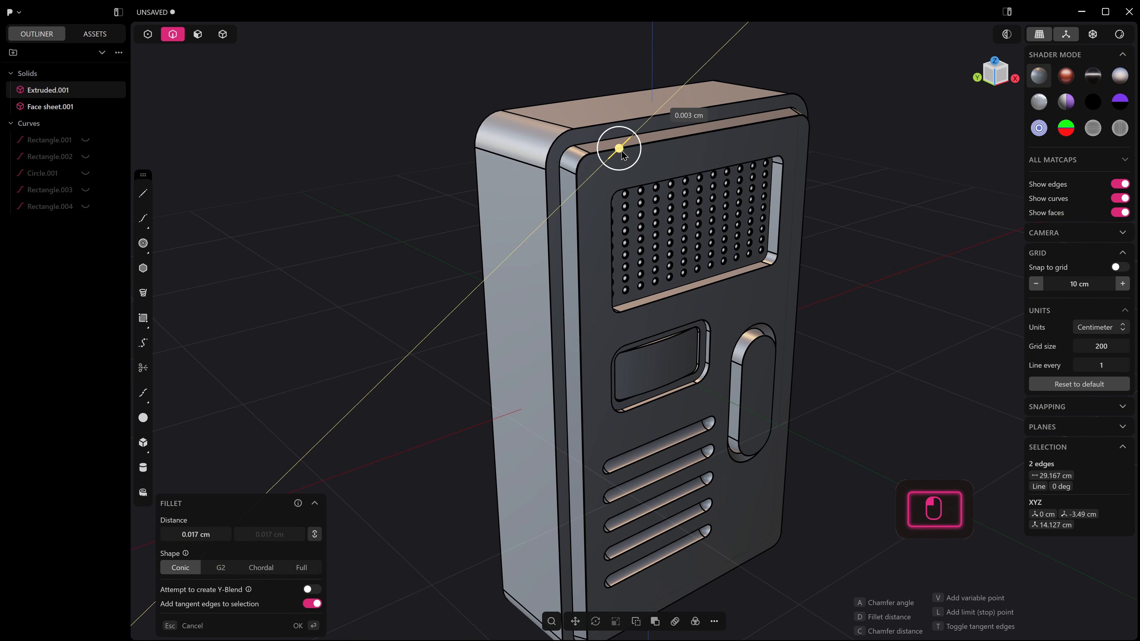
pyautogui.moveTo(625, 156); pyautogui.dragTo(628, 154)
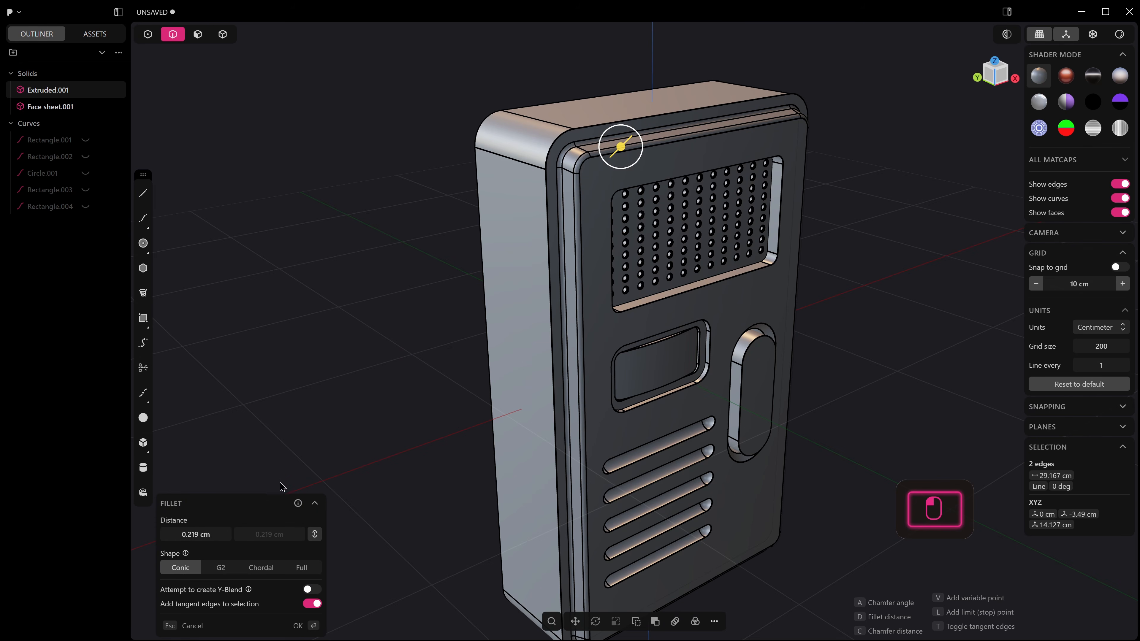
pyautogui.moveTo(593, 147)
pyautogui.mouseDown(button='middle')
pyautogui.moveTo(602, 184)
pyautogui.moveTo(559, 181)
pyautogui.moveTo(614, 173)
pyautogui.moveTo(604, 162)
pyautogui.mouseUp(button='middle')
pyautogui.scroll(3, 599, 162)
pyautogui.rightClick(575, 180)
# Step: Fillet the main body's outer front and back edges together by about 0.172 cm
pyautogui.press('2')
pyautogui.click(564, 177)
pyautogui.moveTo(643, 168); pyautogui.dragTo(651, 169)
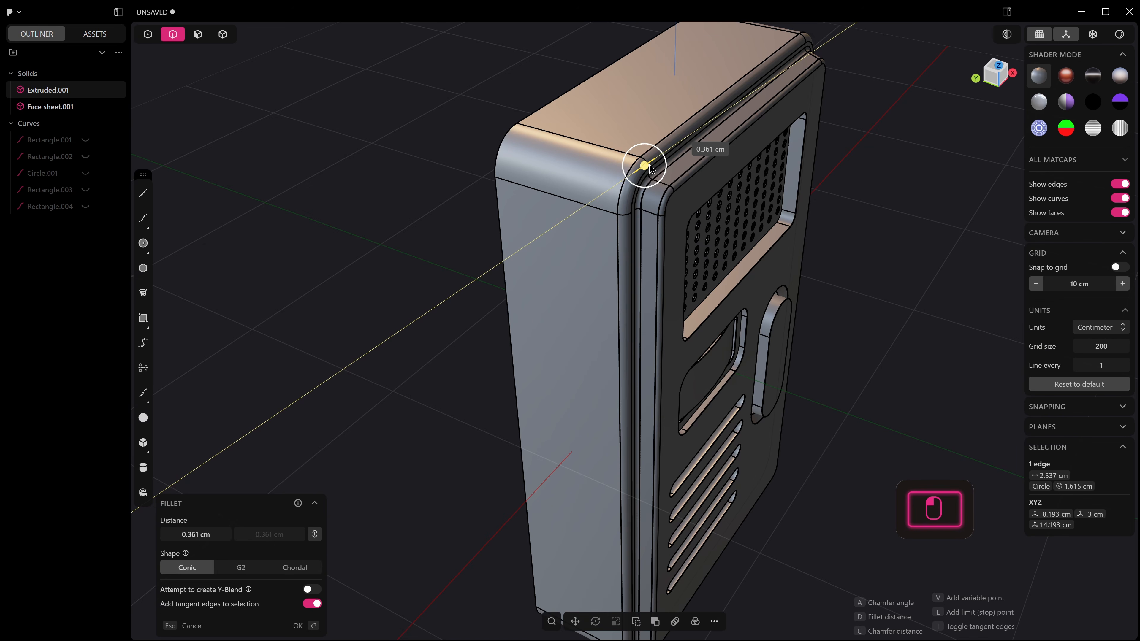
pyautogui.press('Escape')
pyautogui.keyDown('shift'); pyautogui.click(501, 145); pyautogui.keyUp('shift')
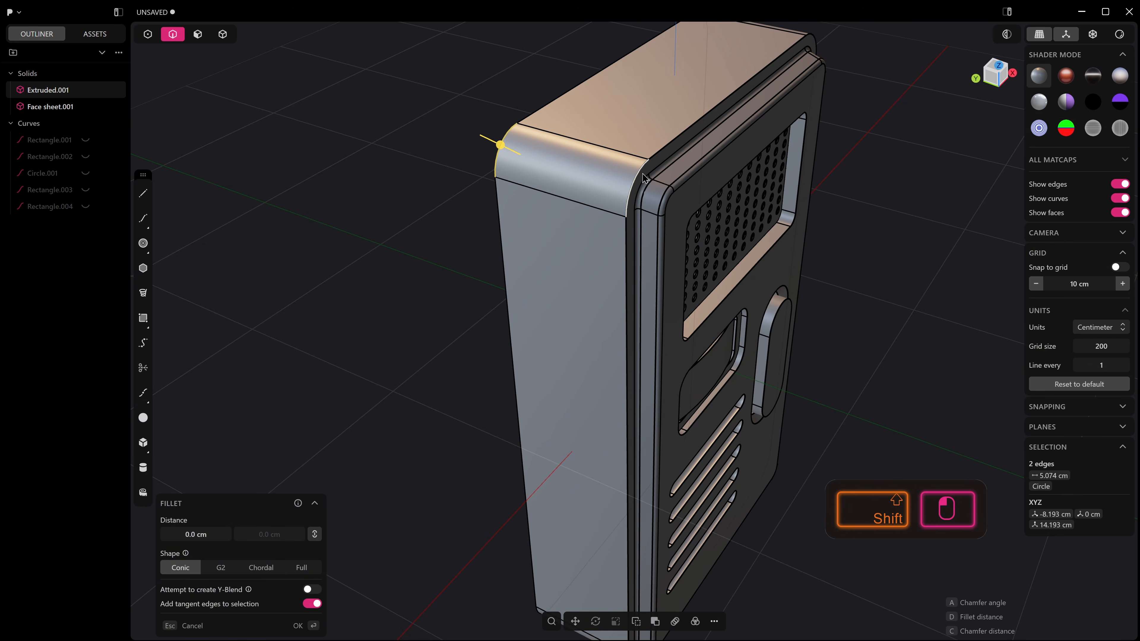
pyautogui.moveTo(499, 143)
pyautogui.mouseDown()
pyautogui.moveTo(487, 139)
pyautogui.moveTo(498, 143)
pyautogui.mouseUp()
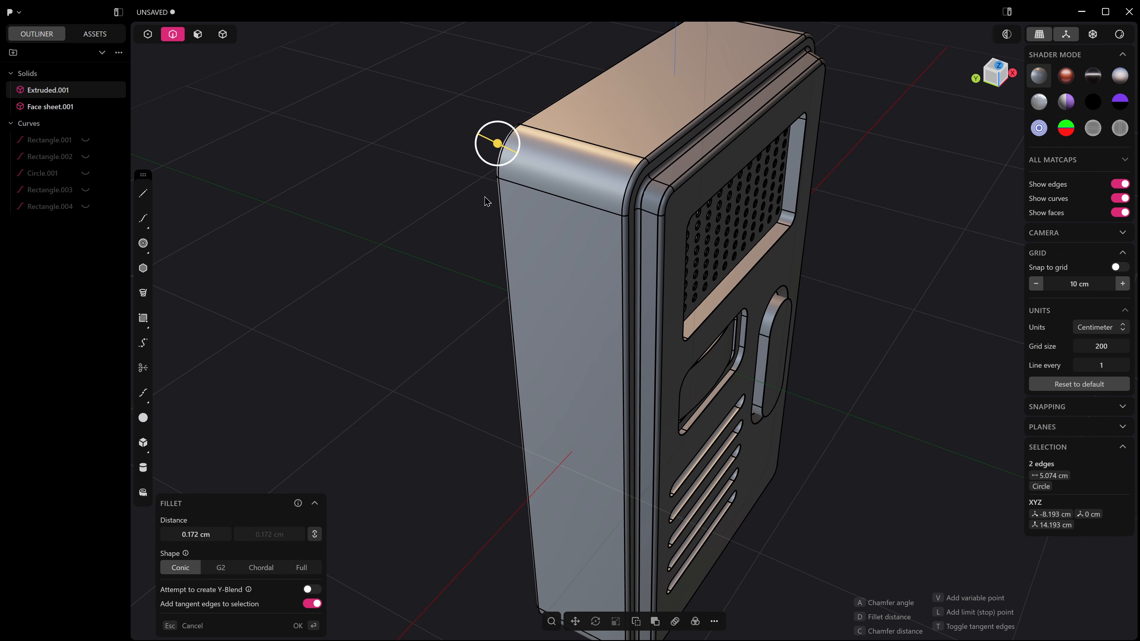
# Step: Switch the body edges' fillet to the G2 shape, fine-tune its size and finish it
pyautogui.click(231, 571)
pyautogui.moveTo(469, 379); pyautogui.dragTo(487, 325, button='middle')
pyautogui.moveTo(509, 166); pyautogui.dragTo(507, 165)
pyautogui.rightClick(748, 223)
pyautogui.scroll(-4, 748, 223)
pyautogui.keyDown('shift'); pyautogui.moveTo(748, 224); pyautogui.dragTo(708, 182, button='middle'); pyautogui.keyUp('shift')
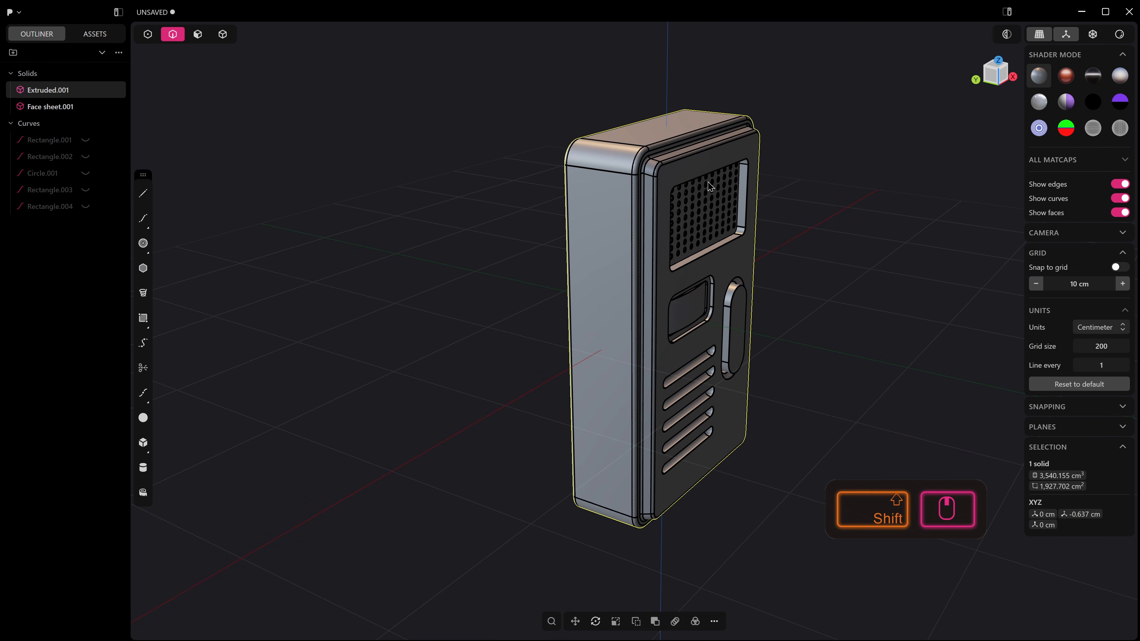
pyautogui.click(868, 185)
# Step: Chamfer the front rim of the perforated panel's opening by about 0.275 cm with the Offset shape
pyautogui.moveTo(868, 186); pyautogui.dragTo(765, 243, button='middle')
pyautogui.click(650, 144)
pyautogui.scroll(2, 648, 142)
pyautogui.scroll(3, 709, 220)
pyautogui.moveTo(680, 192); pyautogui.dragTo(682, 146, button='middle')
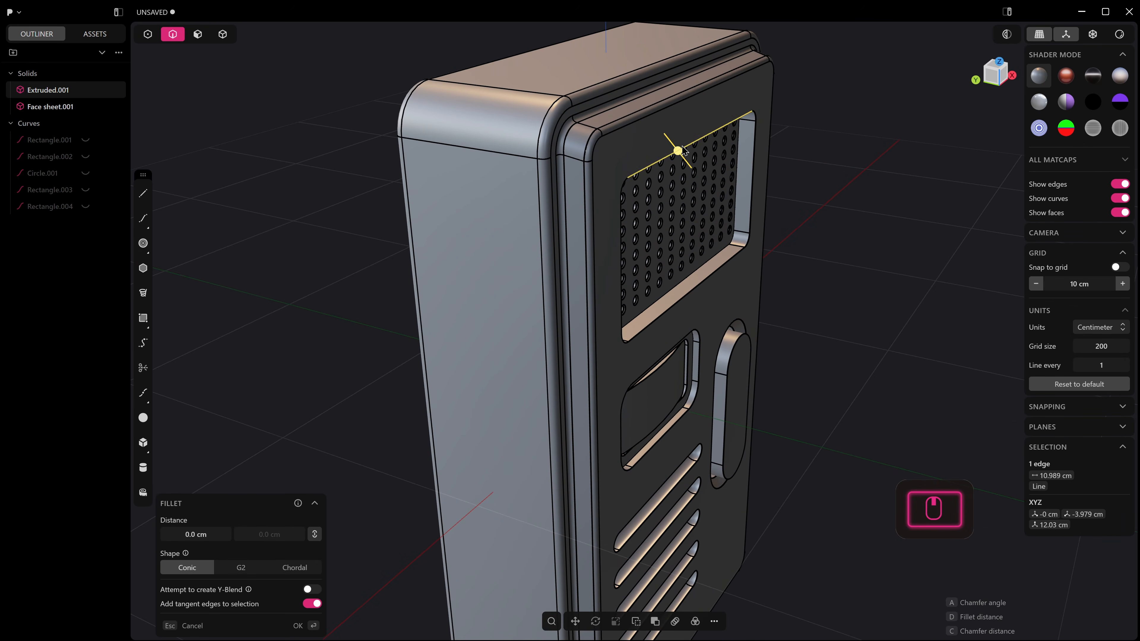
pyautogui.press('c')
pyautogui.moveTo(682, 146); pyautogui.dragTo(685, 145)
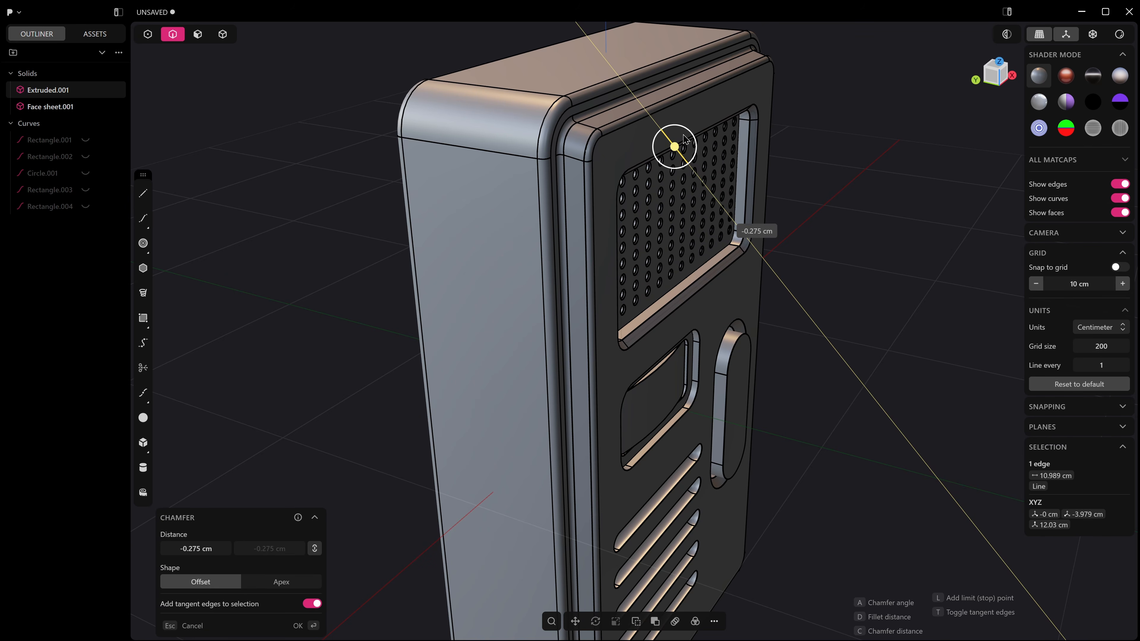
pyautogui.rightClick(683, 140)
# Step: Fillet both edges of the chamfer around the perforated panel's opening by about 0.164 cm
pyautogui.moveTo(682, 140); pyautogui.dragTo(629, 101, button='middle')
pyautogui.click(692, 105)
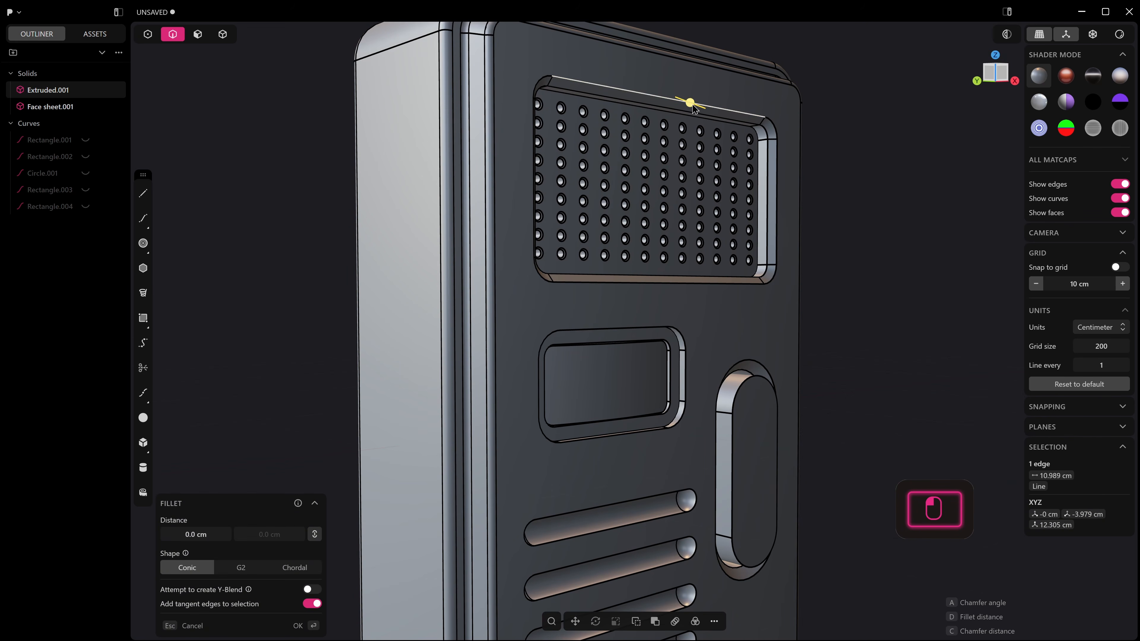
pyautogui.keyDown('shift'); pyautogui.click(702, 118); pyautogui.keyUp('shift')
pyautogui.moveTo(703, 118); pyautogui.dragTo(706, 120)
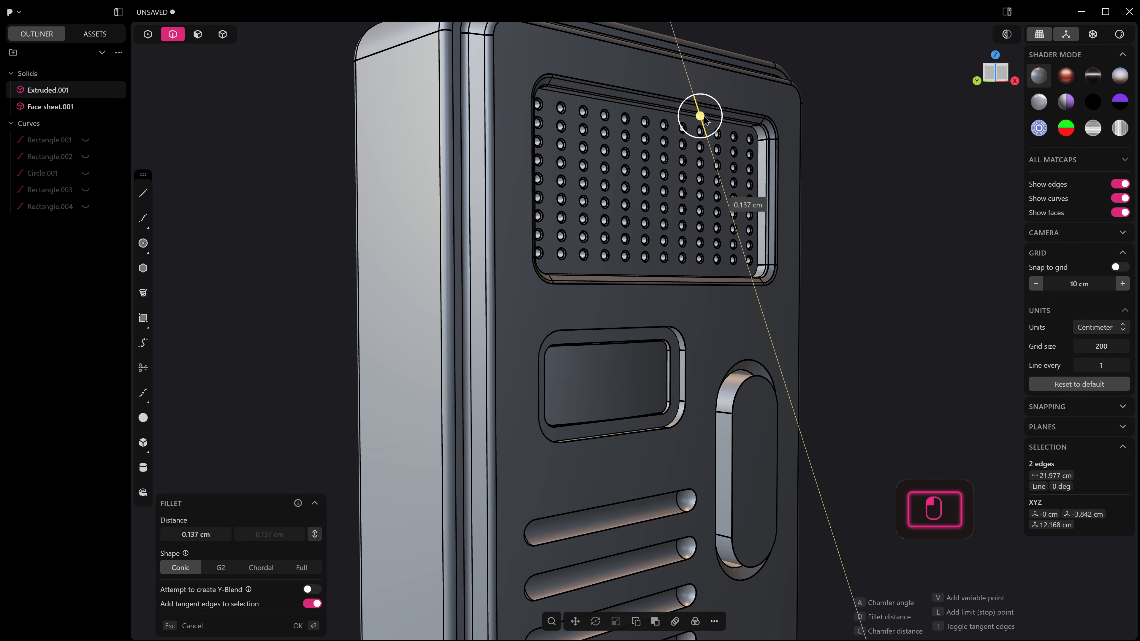
# Step: Shade the model with the glossy red matcap, hide the edges, and finish the fillet around the perforated panel's opening
pyautogui.scroll(4, 675, 121)
pyautogui.keyDown('shift'); pyautogui.moveTo(674, 122); pyautogui.dragTo(694, 179, button='middle'); pyautogui.keyUp('shift')
pyautogui.scroll(4, 667, 198)
pyautogui.click(1093, 75)
pyautogui.moveTo(844, 252)
pyautogui.mouseDown(button='middle')
pyautogui.moveTo(792, 265)
pyautogui.moveTo(840, 302)
pyautogui.mouseUp(button='middle')
pyautogui.click(1059, 76)
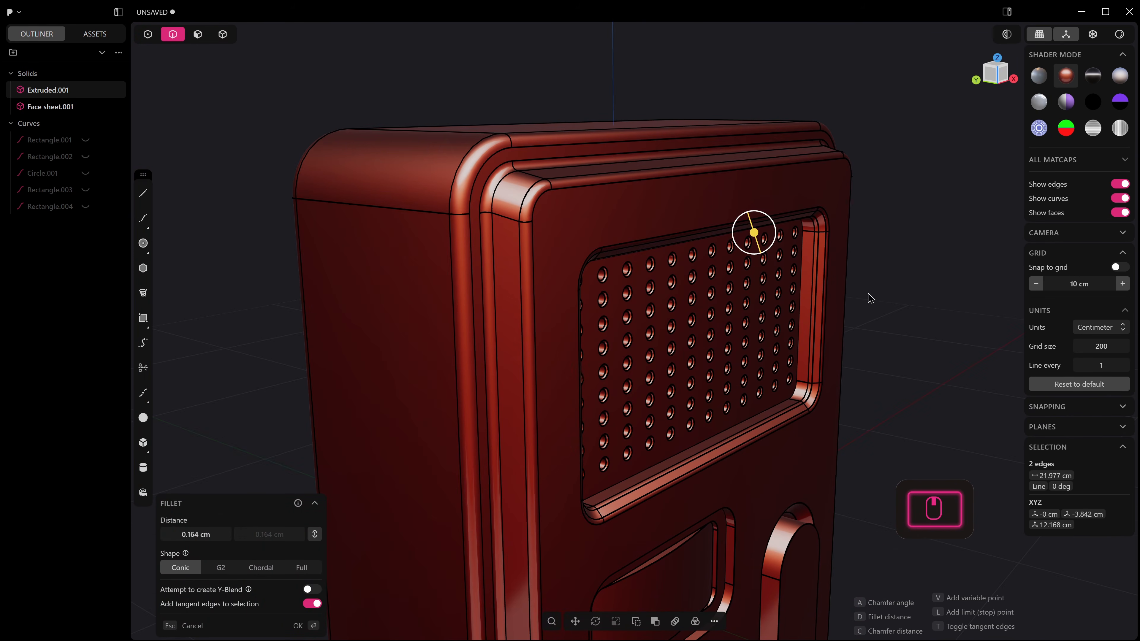
pyautogui.click(1122, 185)
pyautogui.moveTo(807, 241)
pyautogui.mouseDown(button='middle')
pyautogui.moveTo(790, 247)
pyautogui.moveTo(822, 248)
pyautogui.mouseUp(button='middle')
pyautogui.scroll(-2, 794, 248)
pyautogui.rightClick(879, 238)
# Step: Show the edges again and fillet the stepped recess's outer rim and inner opening edges
pyautogui.moveTo(867, 233)
pyautogui.mouseDown(button='middle')
pyautogui.moveTo(688, 387)
pyautogui.moveTo(702, 453)
pyautogui.moveTo(725, 415)
pyautogui.moveTo(664, 277)
pyautogui.moveTo(683, 220)
pyautogui.moveTo(706, 222)
pyautogui.mouseUp(button='middle')
pyautogui.click(681, 227)
pyautogui.press('f')
pyautogui.scroll(5, 677, 236)
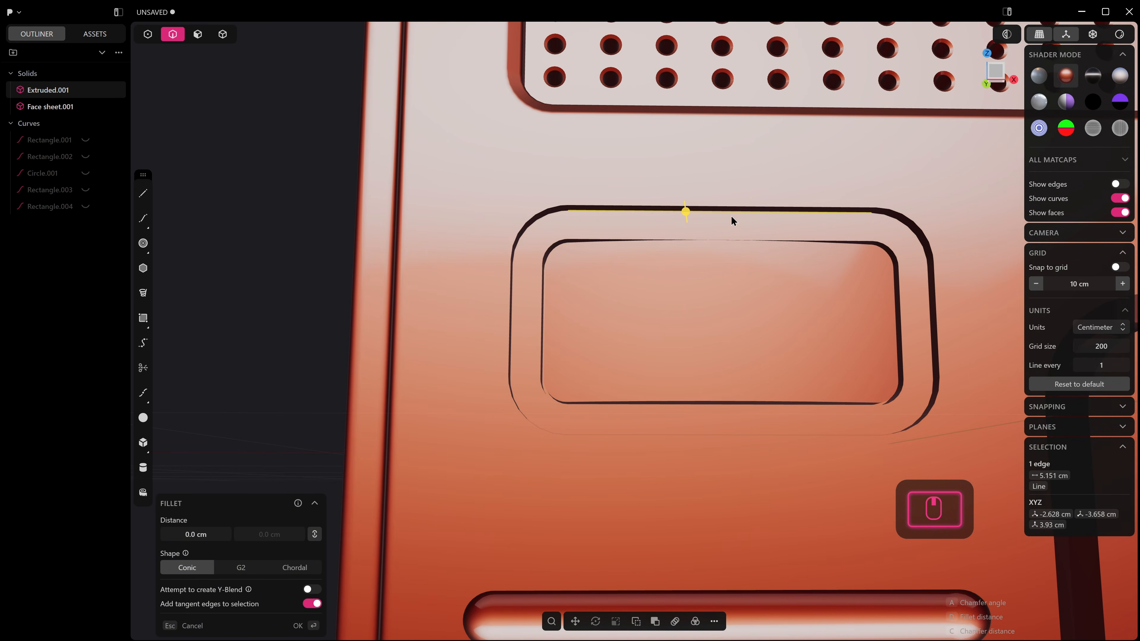
pyautogui.click(1118, 184)
pyautogui.moveTo(842, 219); pyautogui.dragTo(742, 302, button='middle')
pyautogui.keyDown('shift'); pyautogui.click(746, 239); pyautogui.keyUp('shift')
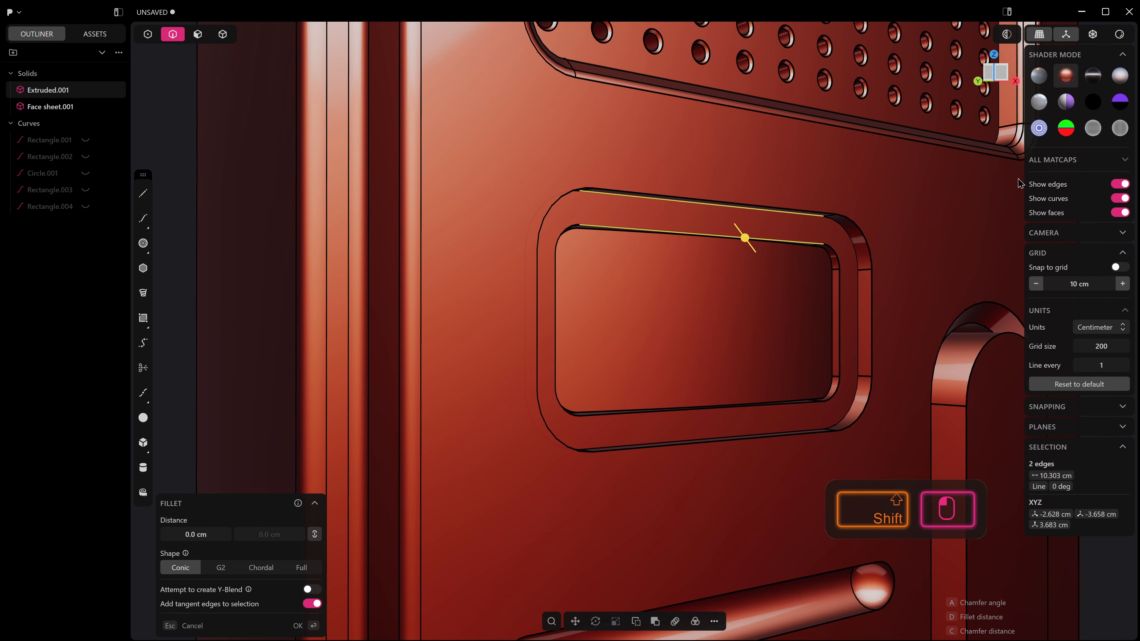
pyautogui.keyDown('shift'); pyautogui.click(727, 240); pyautogui.keyUp('shift')
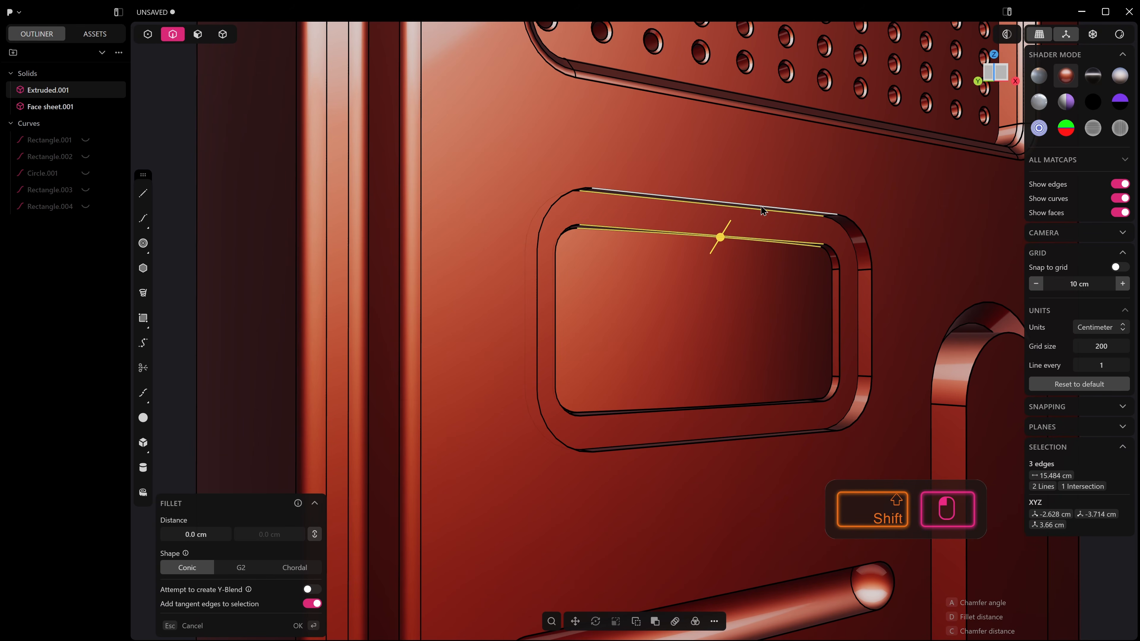
pyautogui.keyDown('ctrl'); pyautogui.moveTo(787, 197); pyautogui.dragTo(772, 218); pyautogui.keyUp('ctrl')
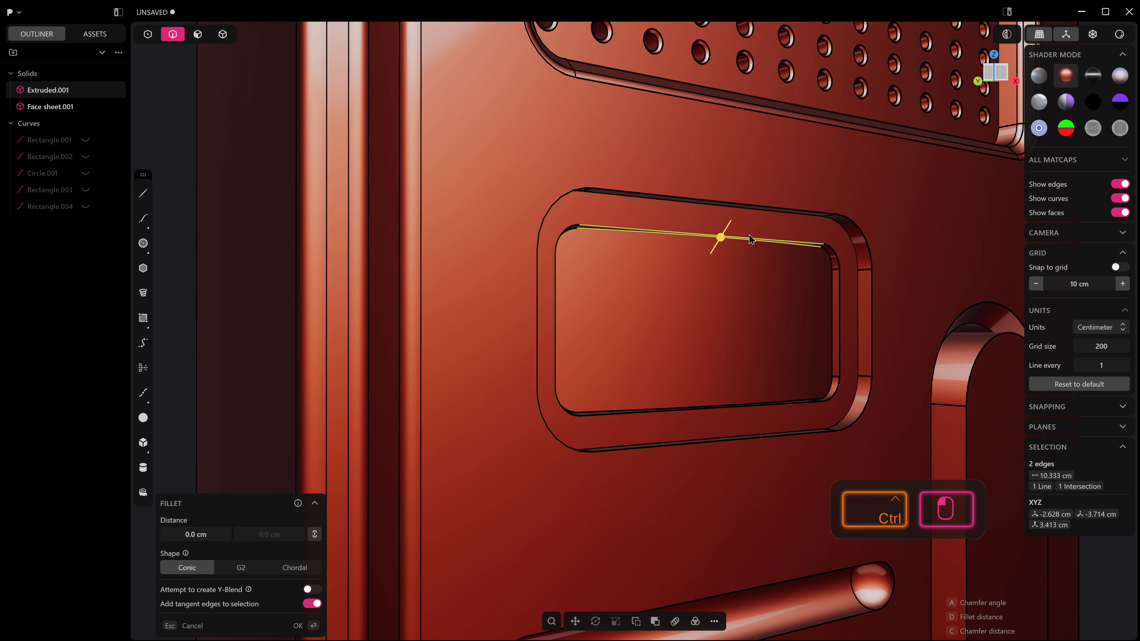
pyautogui.keyDown('ctrl'); pyautogui.click(753, 206); pyautogui.keyUp('ctrl')
pyautogui.moveTo(752, 206); pyautogui.dragTo(758, 209)
pyautogui.rightClick(759, 210)
# Step: Try a chamfer on the rim of the pocket around the oblong button, then fillet that rim by about 0.173 cm instead
pyautogui.scroll(-2, 768, 215)
pyautogui.scroll(-3, 830, 252)
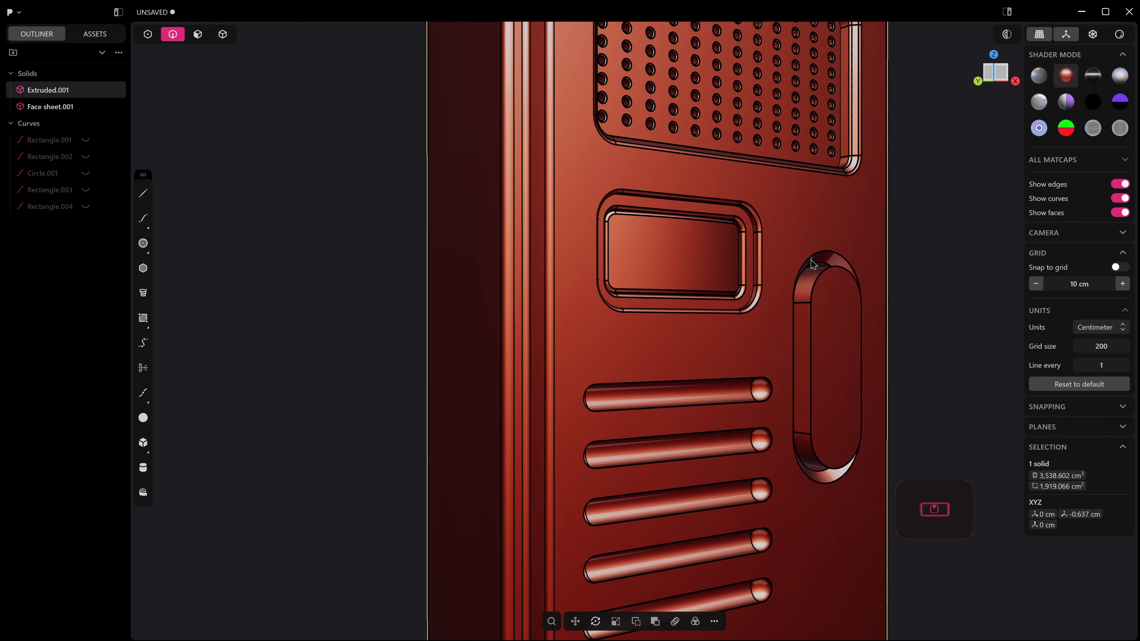
pyautogui.click(829, 254)
pyautogui.press('f')
pyautogui.scroll(3, 829, 256)
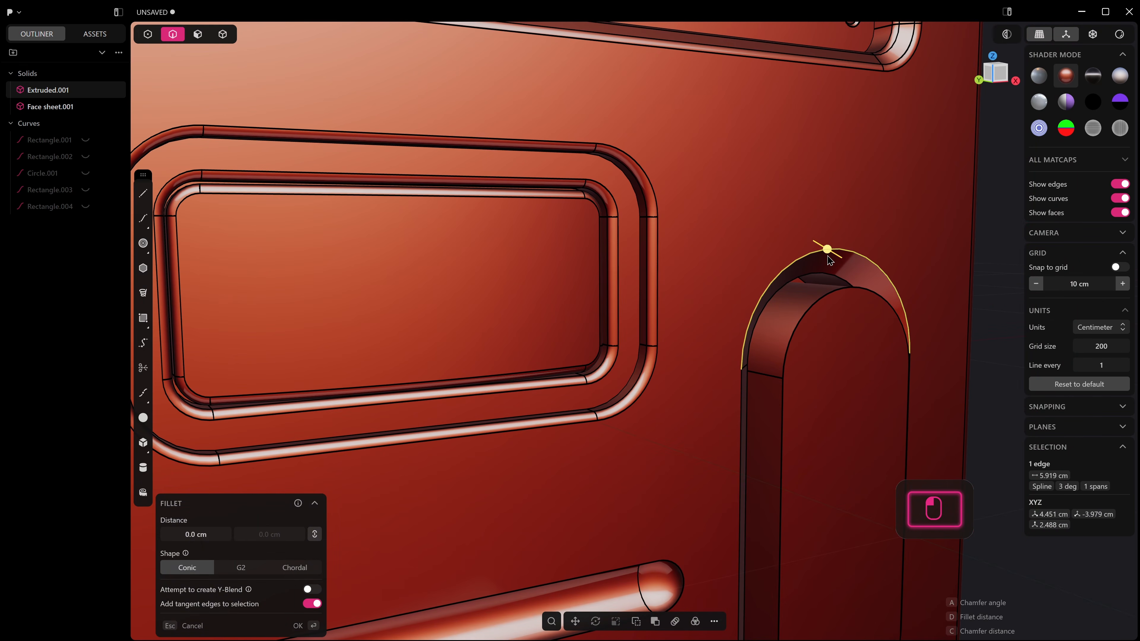
pyautogui.press('c')
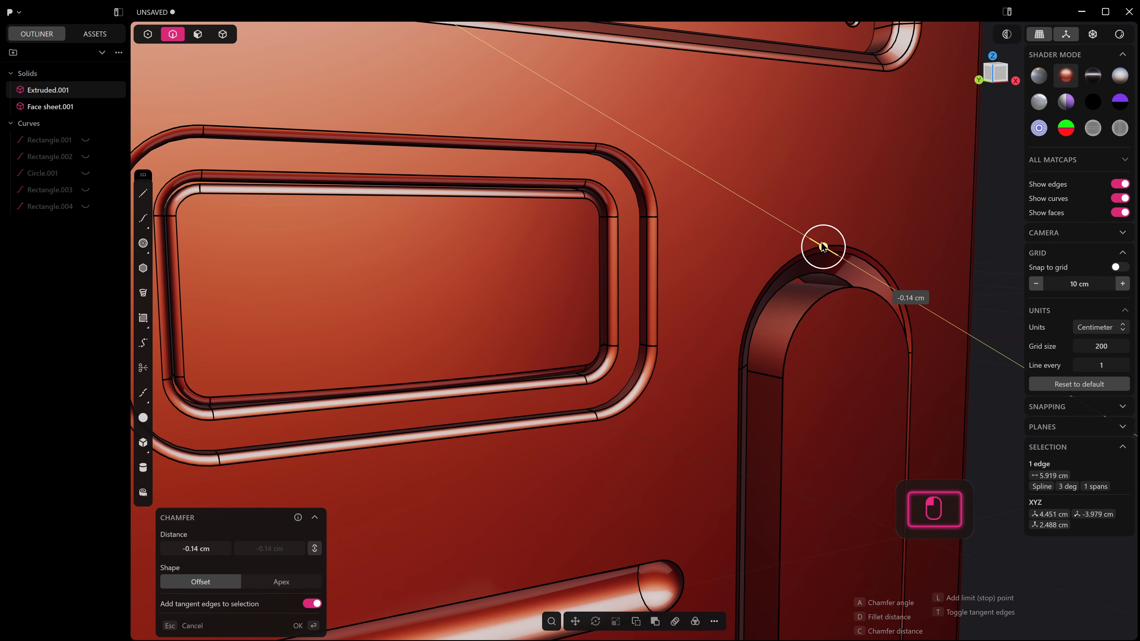
pyautogui.press('d')
pyautogui.click(831, 252)
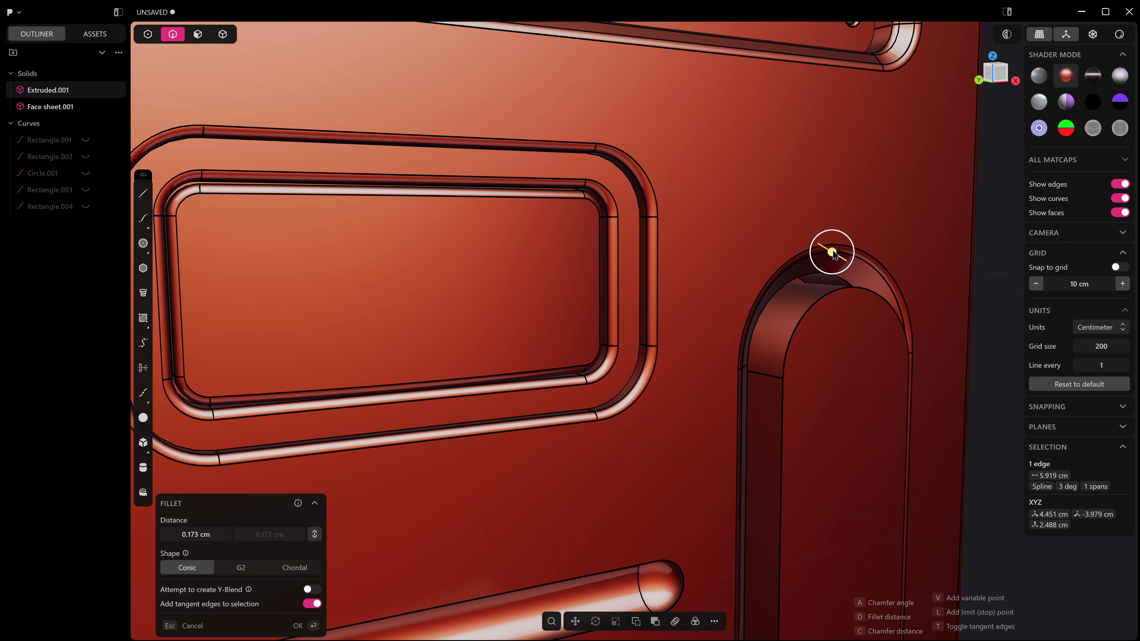
pyautogui.rightClick(831, 254)
# Step: Fillet the oblong button's front edge by about 0.138 cm
pyautogui.click(831, 293)
pyautogui.keyDown('shift'); pyautogui.moveTo(837, 322); pyautogui.dragTo(837, 295, button='middle'); pyautogui.keyUp('shift')
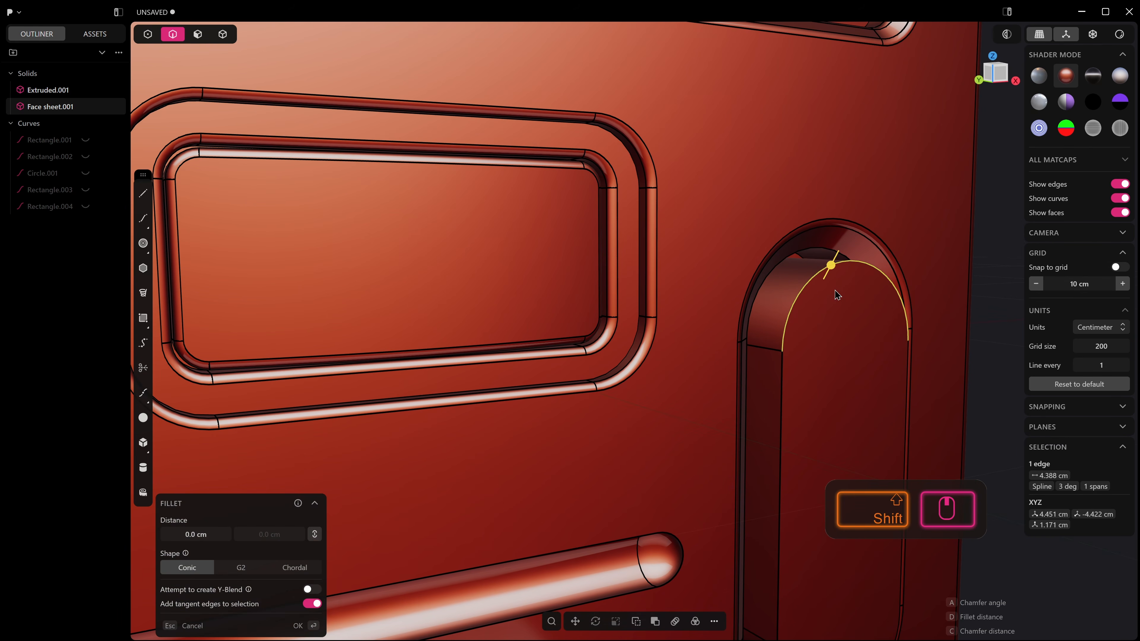
pyautogui.moveTo(831, 266); pyautogui.dragTo(834, 261)
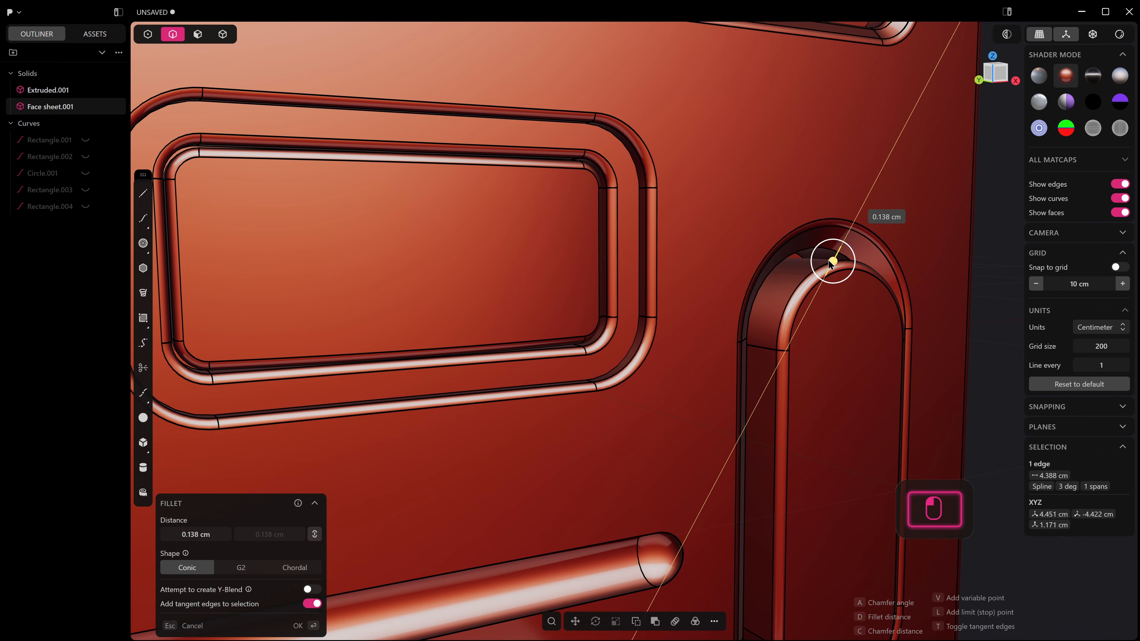
pyautogui.rightClick(835, 264)
# Step: Fillet the rims of all five horizontal grooves by about 0.113 cm
pyautogui.scroll(-4, 840, 270)
pyautogui.scroll(-3, 846, 283)
pyautogui.keyDown('shift'); pyautogui.moveTo(794, 332); pyautogui.dragTo(798, 282, button='middle'); pyautogui.keyUp('shift')
pyautogui.moveTo(698, 369); pyautogui.dragTo(695, 249, button='middle')
pyautogui.click(691, 351)
pyautogui.keyDown('shift'); pyautogui.click(670, 317); pyautogui.keyUp('shift')
pyautogui.keyDown('shift'); pyautogui.click(679, 368); pyautogui.keyUp('shift')
pyautogui.keyDown('shift'); pyautogui.click(696, 495); pyautogui.keyUp('shift')
pyautogui.moveTo(693, 493); pyautogui.dragTo(704, 495)
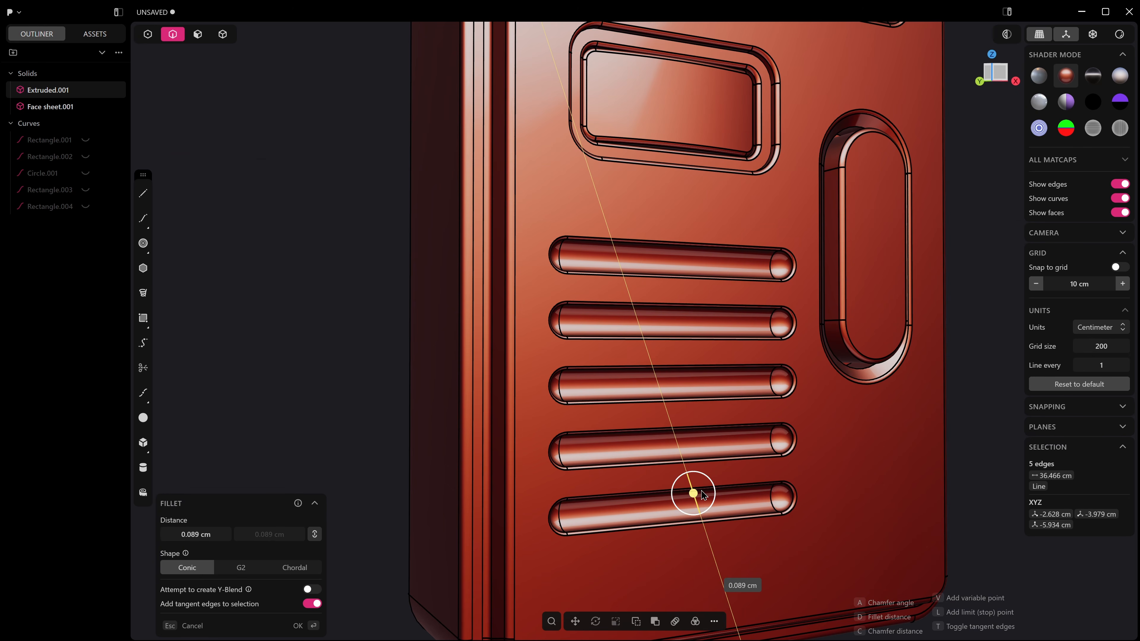
pyautogui.scroll(-5, 817, 343)
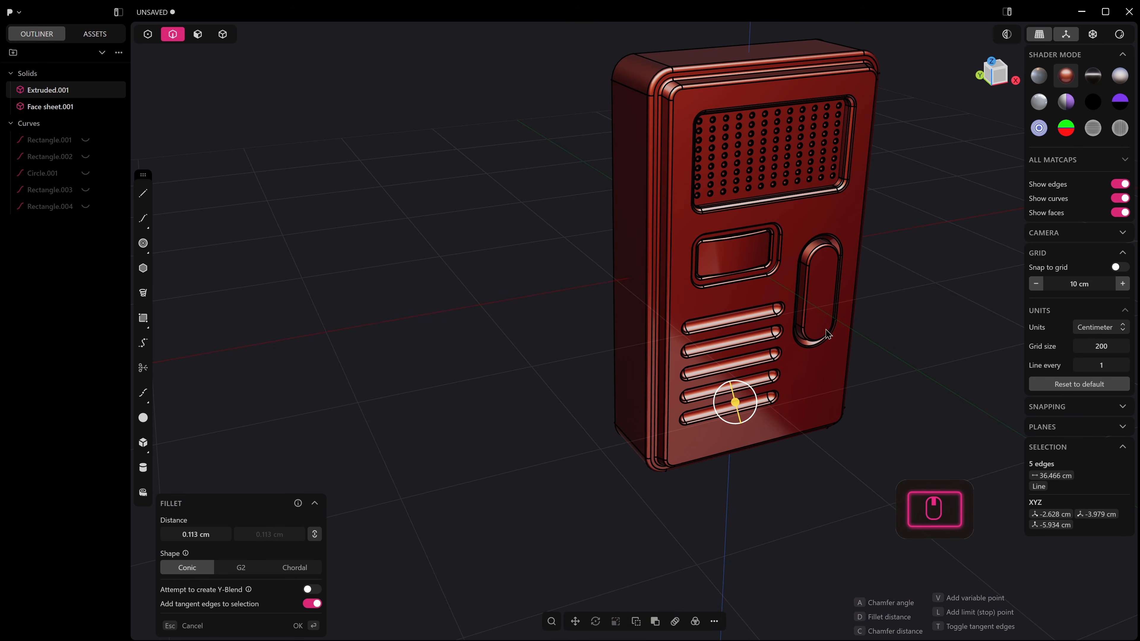
pyautogui.click(901, 254)
# Step: Examine the filleted body from several angles with the edges hidden, and show the edges again
pyautogui.click(1125, 185)
pyautogui.keyDown('shift'); pyautogui.moveTo(898, 254); pyautogui.dragTo(853, 252, button='middle'); pyautogui.keyUp('shift')
pyautogui.moveTo(773, 295); pyautogui.dragTo(773, 287, button='middle')
pyautogui.moveTo(817, 231); pyautogui.dragTo(768, 290, button='middle')
pyautogui.moveTo(684, 227); pyautogui.dragTo(673, 213, button='middle')
pyautogui.moveTo(726, 316); pyautogui.dragTo(751, 309, button='middle')
pyautogui.moveTo(622, 252); pyautogui.dragTo(696, 246, button='middle')
pyautogui.moveTo(806, 368); pyautogui.dragTo(726, 260, button='middle')
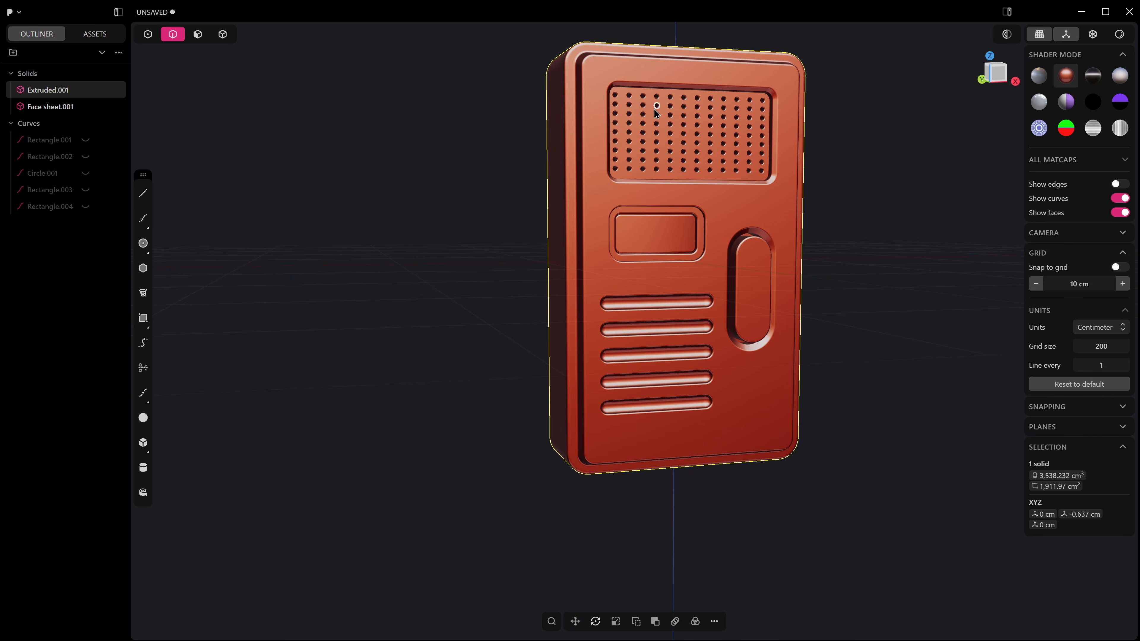
pyautogui.moveTo(628, 166); pyautogui.dragTo(733, 179, button='middle')
pyautogui.moveTo(604, 212); pyautogui.dragTo(642, 254, button='middle')
pyautogui.click(1121, 186)
pyautogui.keyDown('shift'); pyautogui.moveTo(858, 238); pyautogui.dragTo(657, 256, button='middle'); pyautogui.keyUp('shift')
pyautogui.click(623, 234)
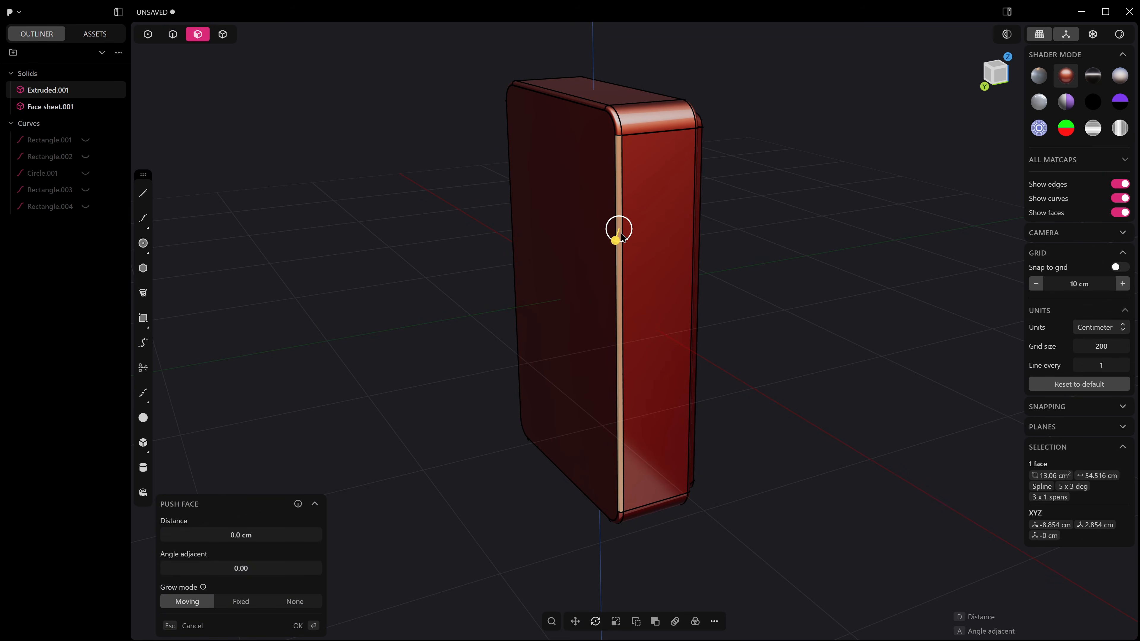
pyautogui.press('space')
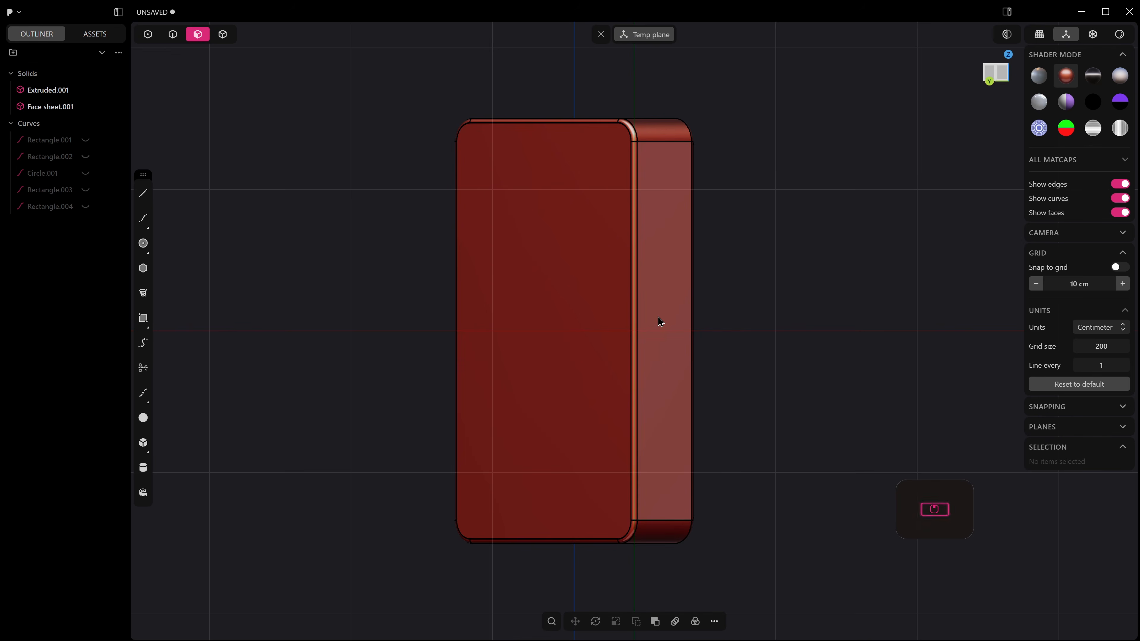
pyautogui.moveTo(658, 318); pyautogui.dragTo(664, 311, button='right')
# Step: Align the view and a temporary construction plane to the body's long flat side face
pyautogui.click(663, 310)
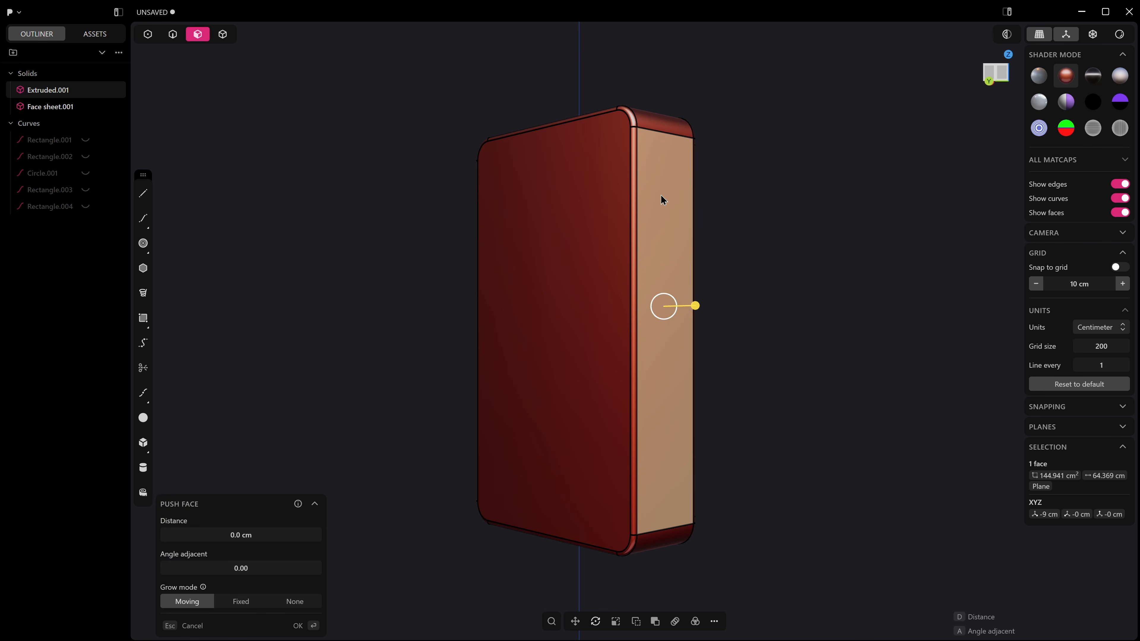
pyautogui.press('space')
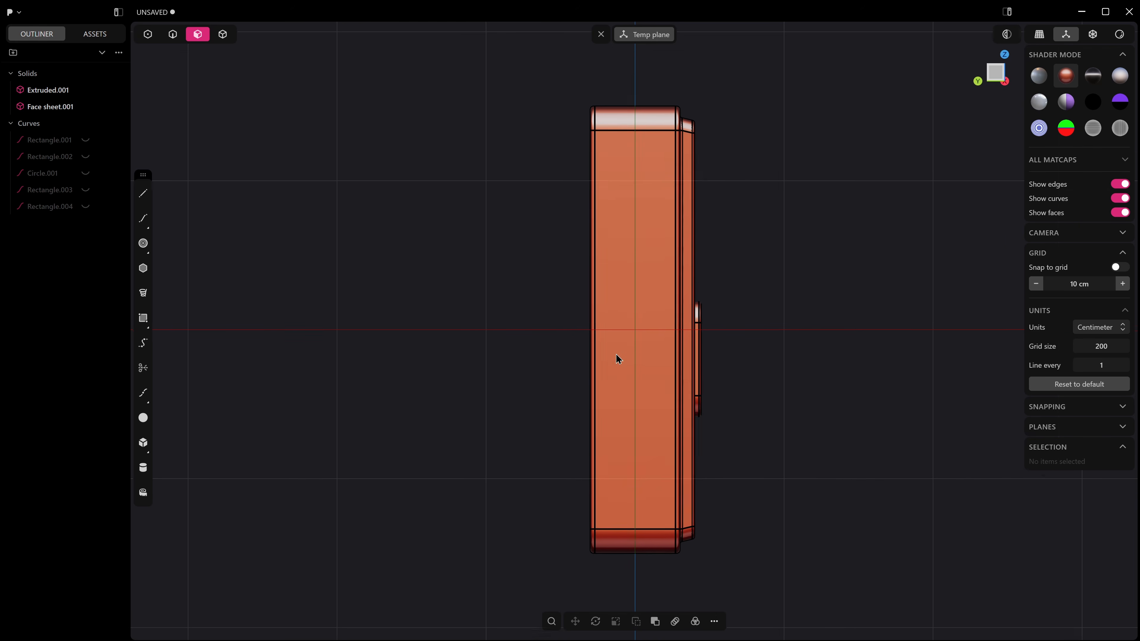
pyautogui.scroll(3, 616, 358)
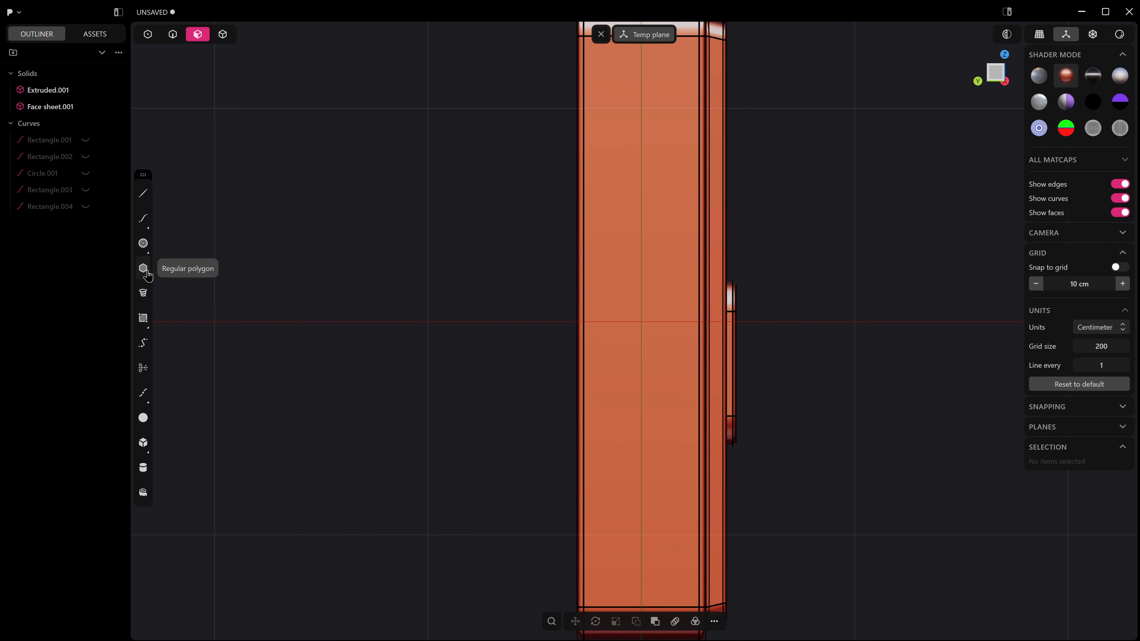
# Step: Start a rectangle from the center of the body's side face
pyautogui.click(143, 318)
pyautogui.click(644, 327)
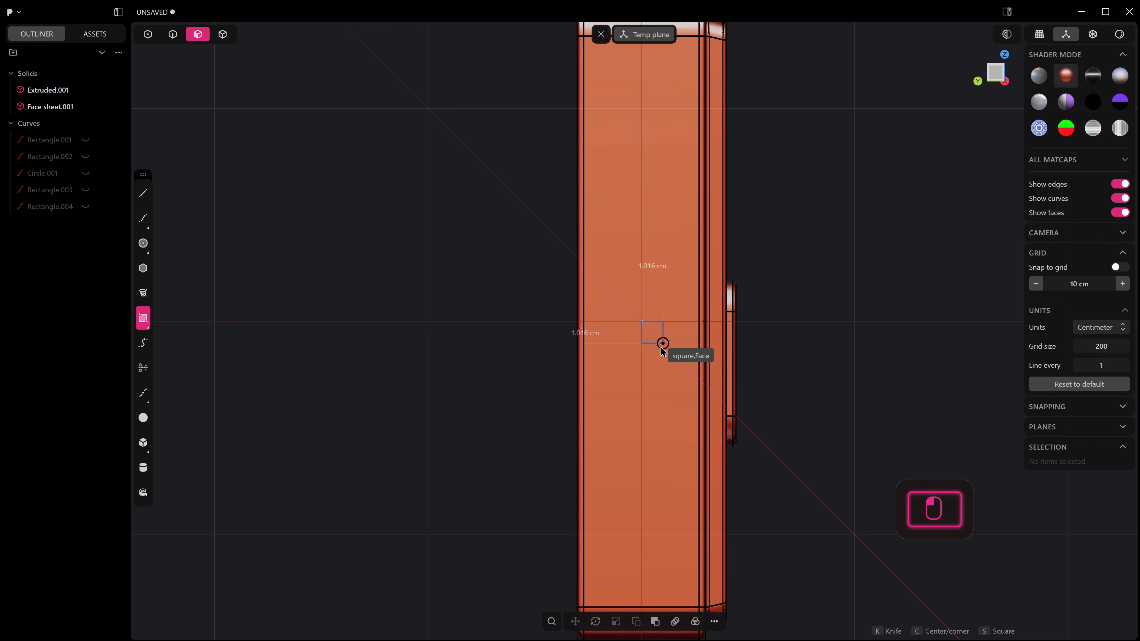
pyautogui.press('c')
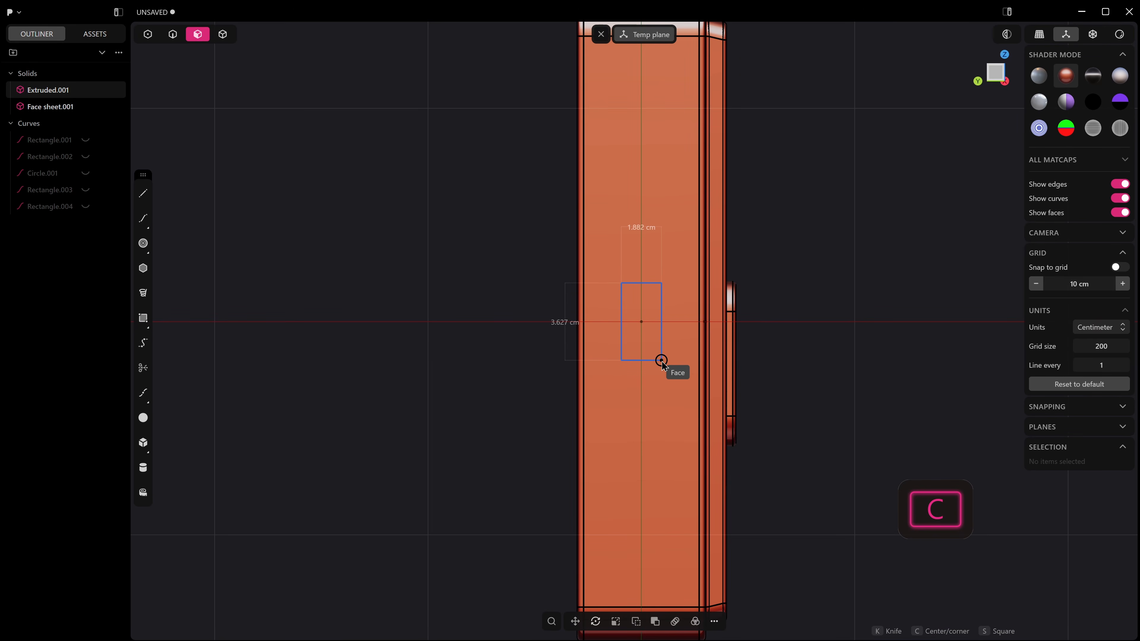
pyautogui.click(673, 354)
pyautogui.moveTo(672, 362); pyautogui.dragTo(615, 395, button='middle')
pyautogui.hotkey('ctrl', 'z')
pyautogui.moveTo(646, 358); pyautogui.dragTo(654, 343, button='middle')
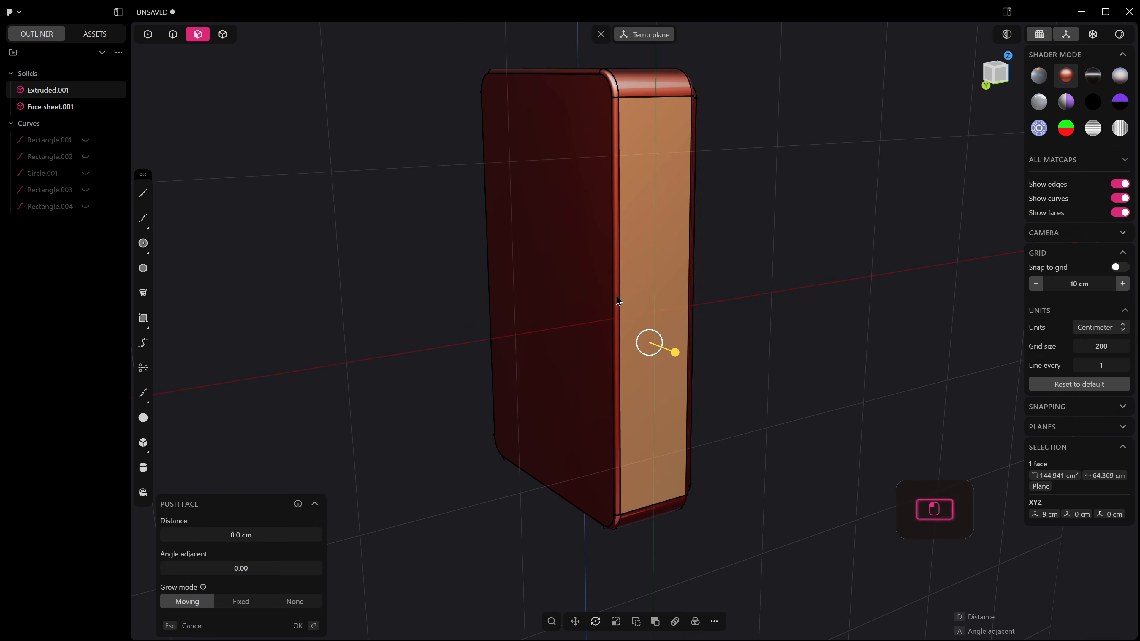
# Step: Align a drawing plane to the narrow rounded face on the body's vertical corner and draw a centred rectangle across it, about 13.4 cm in perimeter
pyautogui.click(617, 299)
pyautogui.press('space')
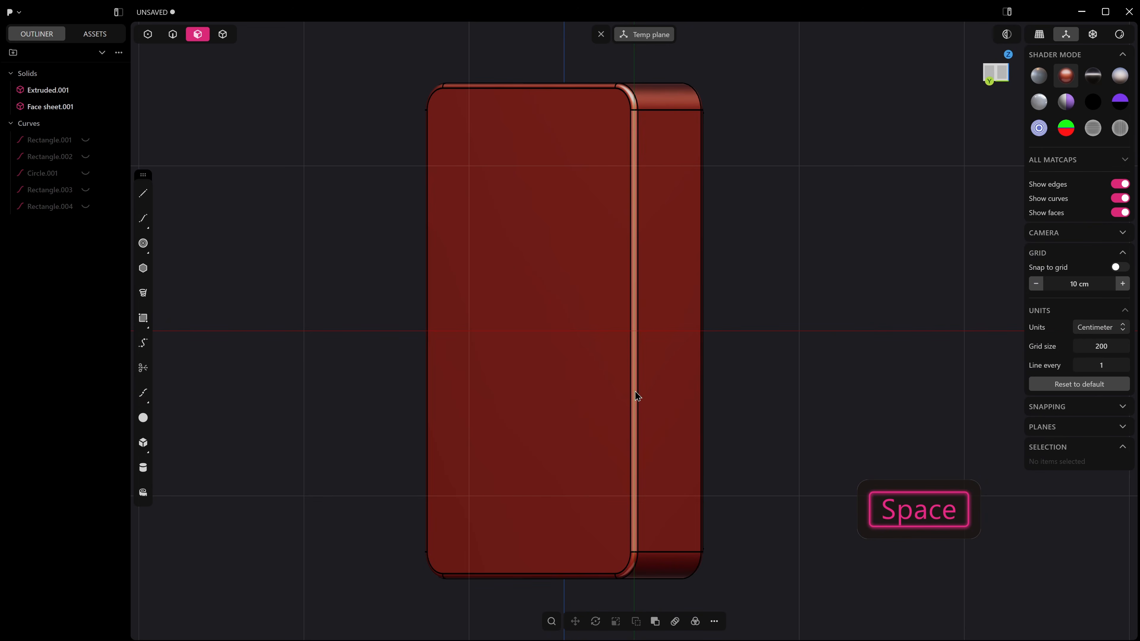
pyautogui.click(143, 318)
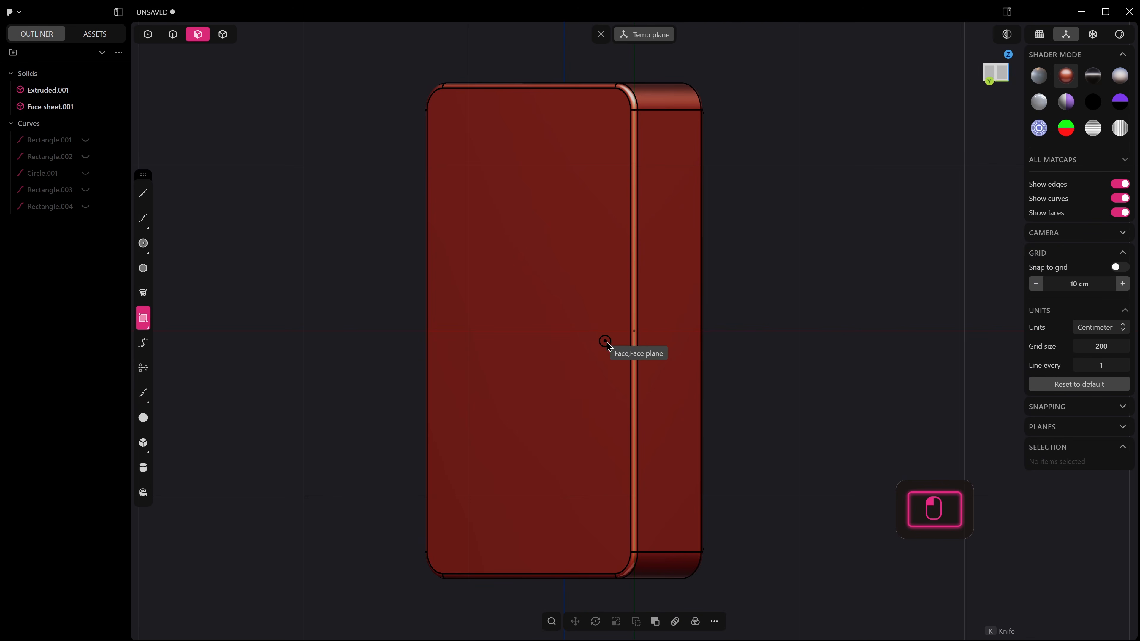
pyautogui.click(629, 336)
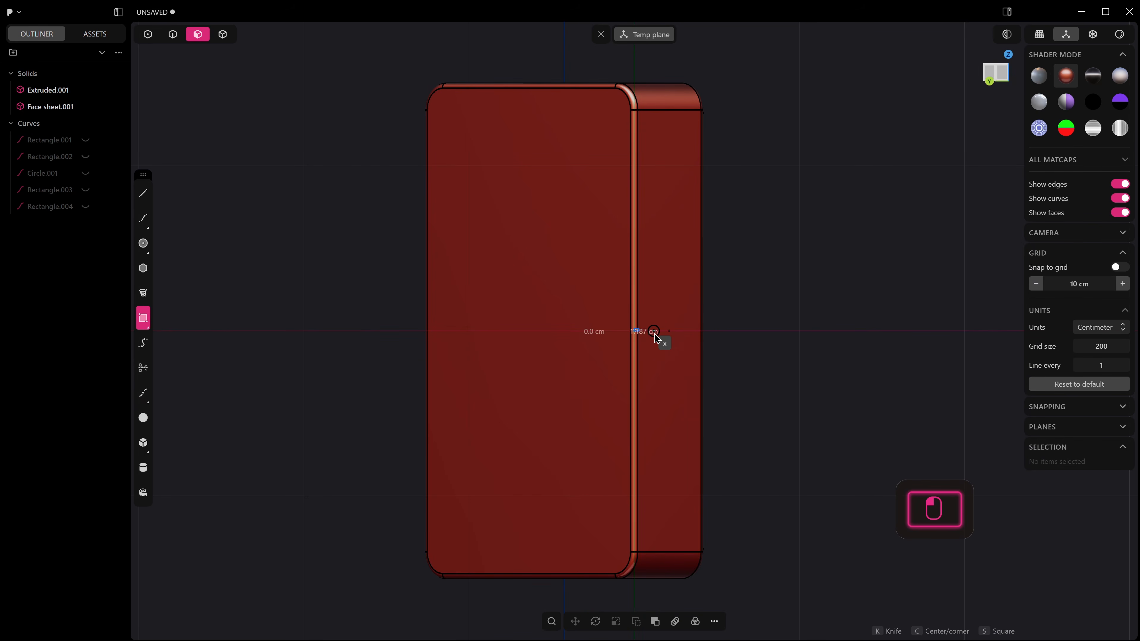
pyautogui.press('c')
pyautogui.scroll(5, 677, 345)
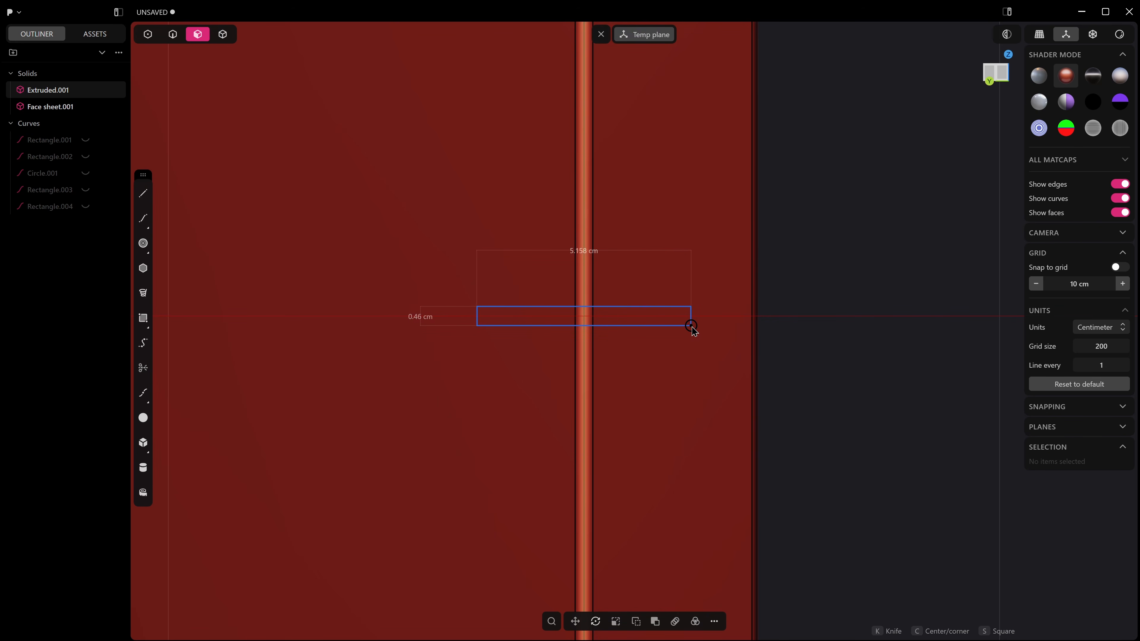
pyautogui.click(704, 334)
pyautogui.moveTo(705, 339); pyautogui.dragTo(708, 381, button='middle')
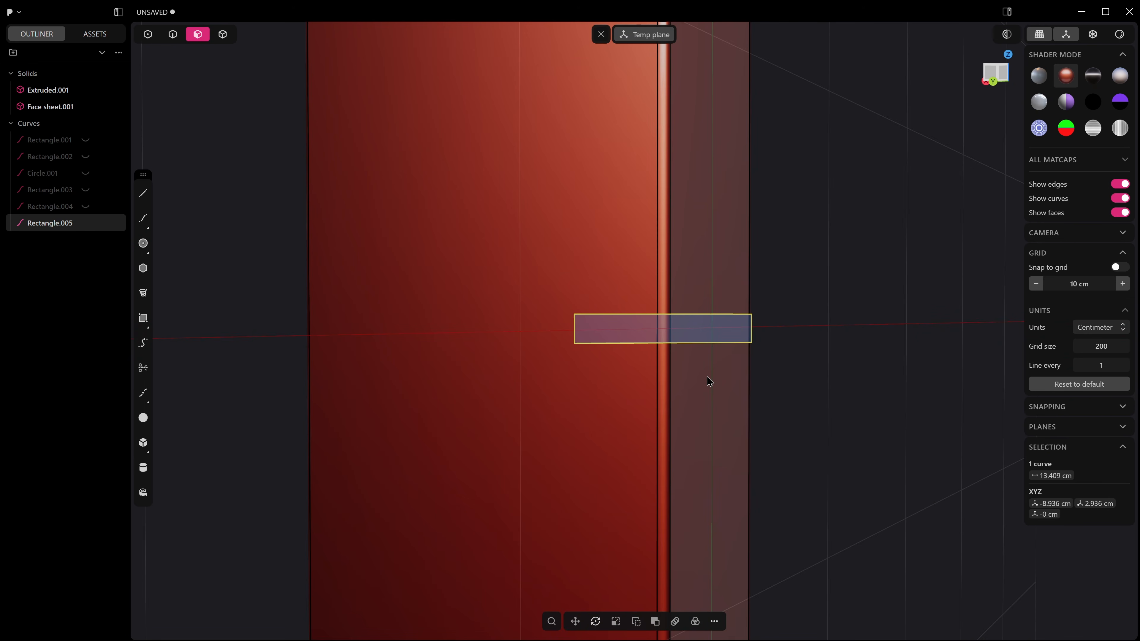
# Step: Fillet all four corners of the new rectangle with a radius of about 0.3 cm
pyautogui.press('KP_1')
pyautogui.moveTo(662, 174); pyautogui.dragTo(708, 254, button='middle')
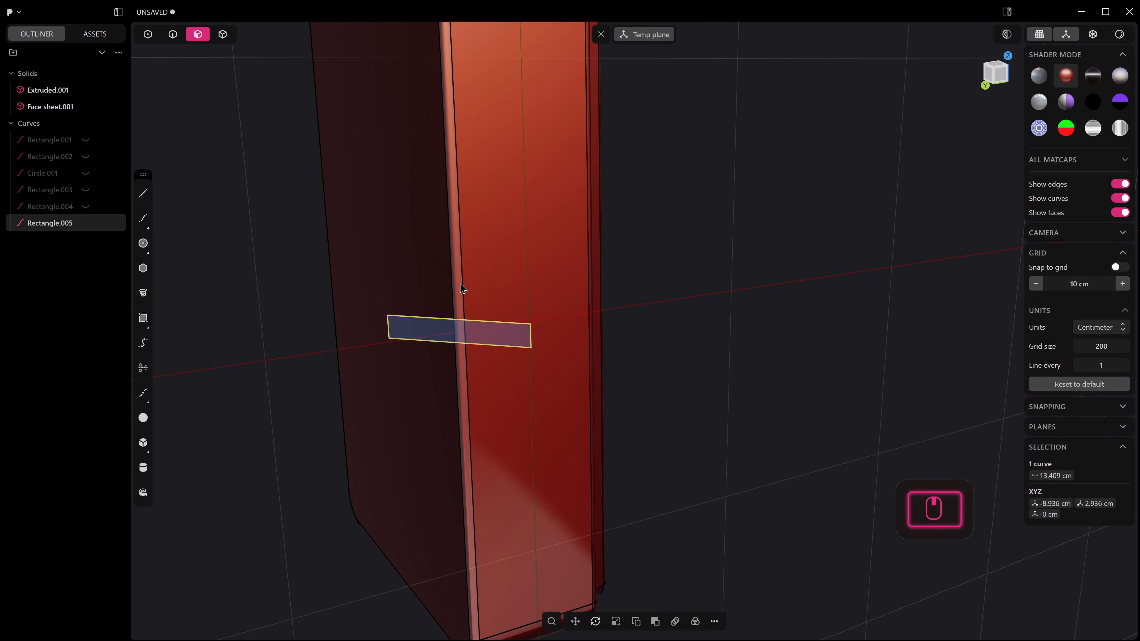
pyautogui.press('space')
pyautogui.press('1')
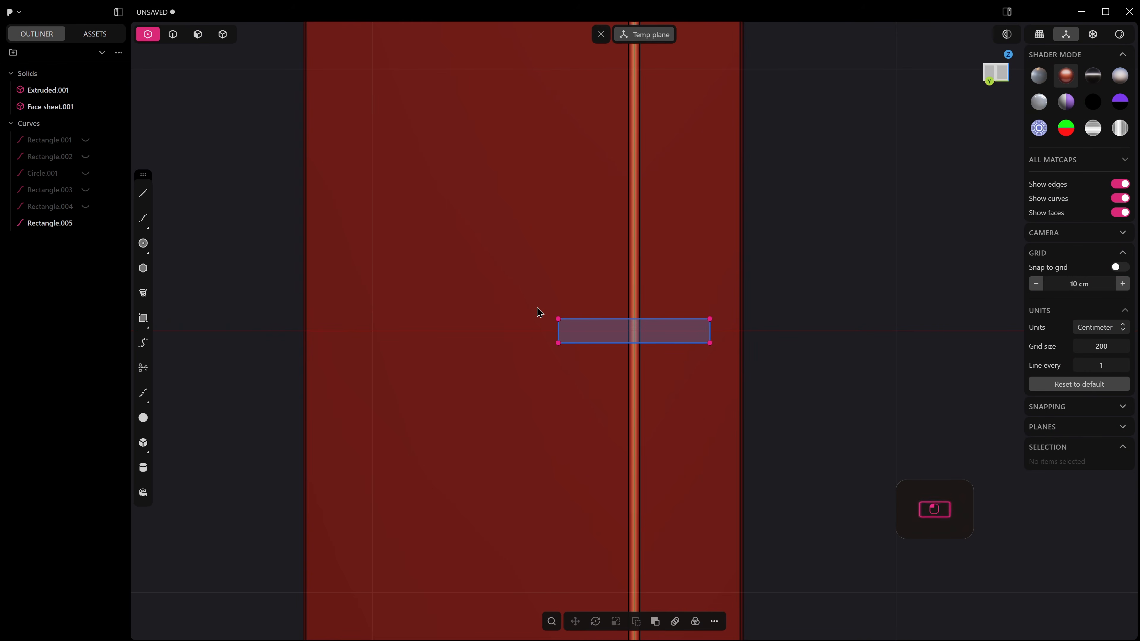
pyautogui.moveTo(537, 309); pyautogui.dragTo(575, 364)
pyautogui.keyDown('shift'); pyautogui.moveTo(679, 295); pyautogui.dragTo(722, 351); pyautogui.keyUp('shift')
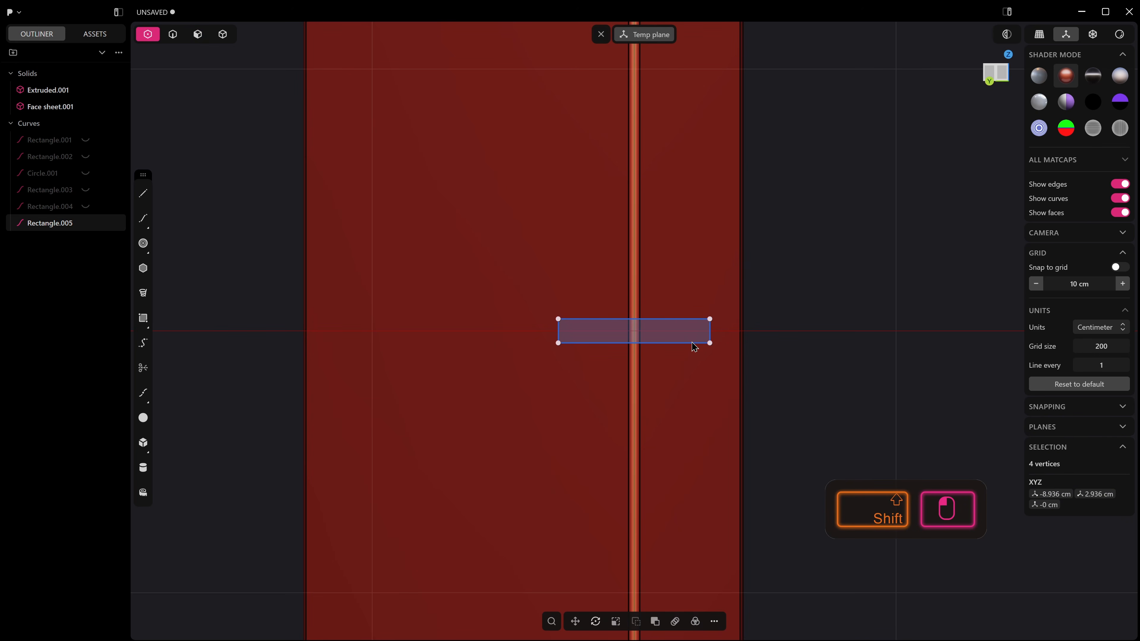
pyautogui.press('b')
pyautogui.moveTo(636, 335); pyautogui.dragTo(643, 342)
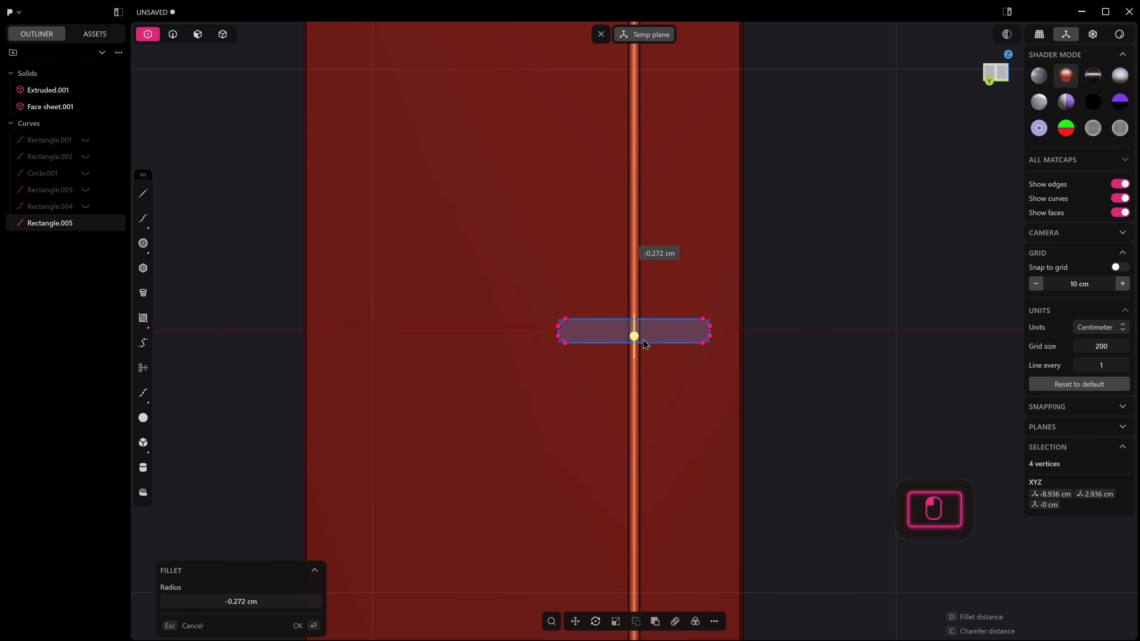
pyautogui.rightClick(642, 325)
# Step: Make a rectangular array of five rounded rectangles, running down along the body's vertical corner edge
pyautogui.moveTo(642, 325); pyautogui.dragTo(719, 331, button='middle')
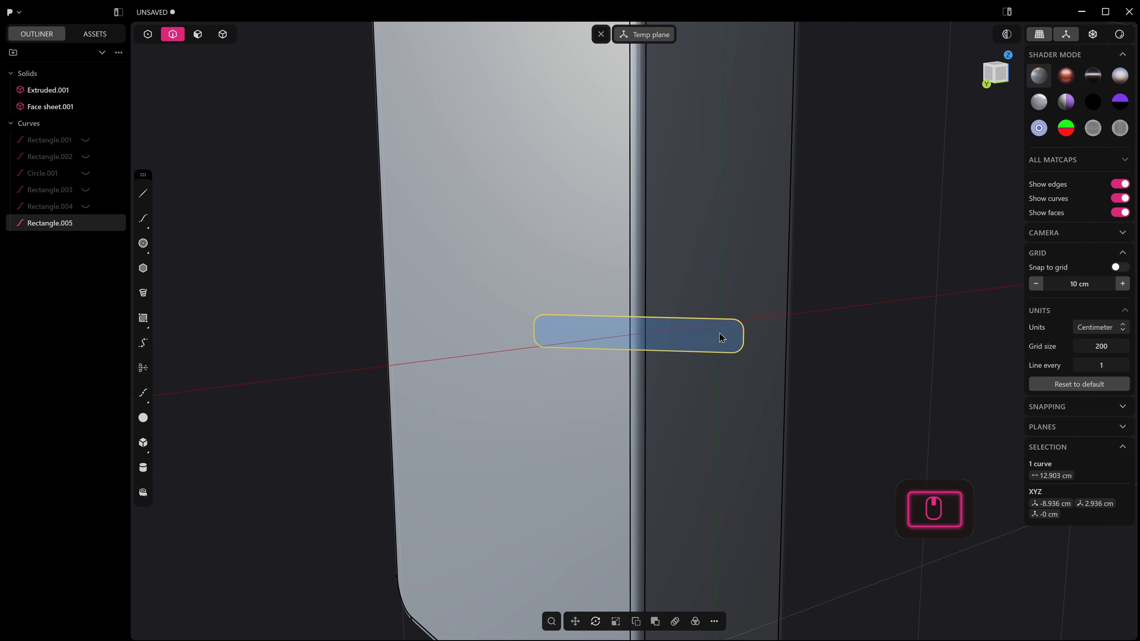
pyautogui.moveTo(703, 525); pyautogui.dragTo(691, 420, button='middle')
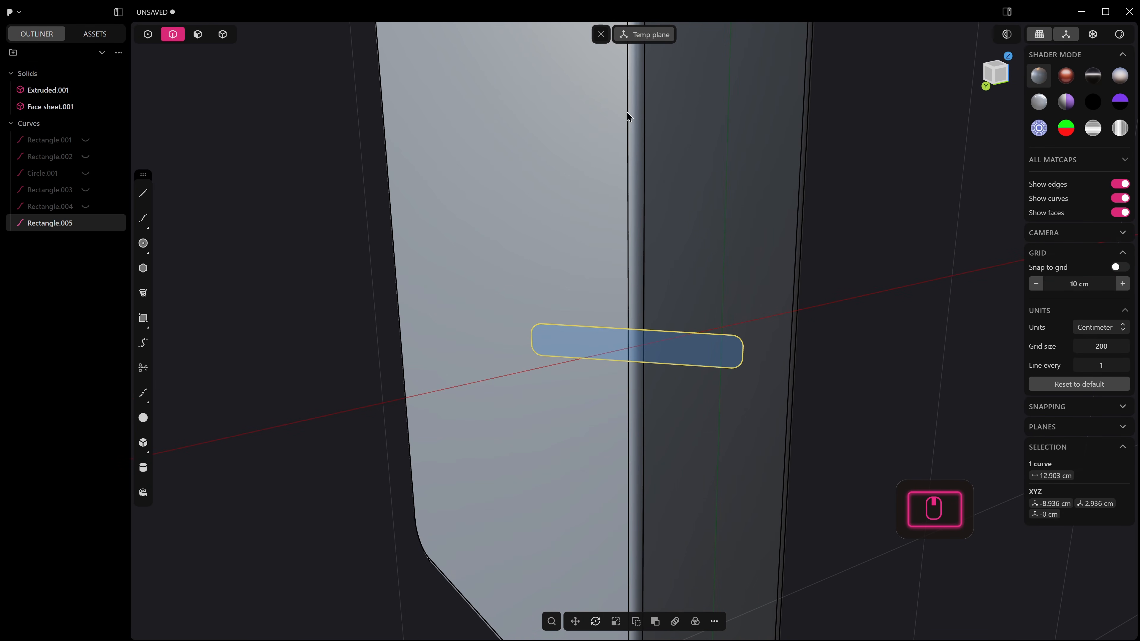
pyautogui.click(695, 621)
pyautogui.press('Escape')
pyautogui.click(675, 621)
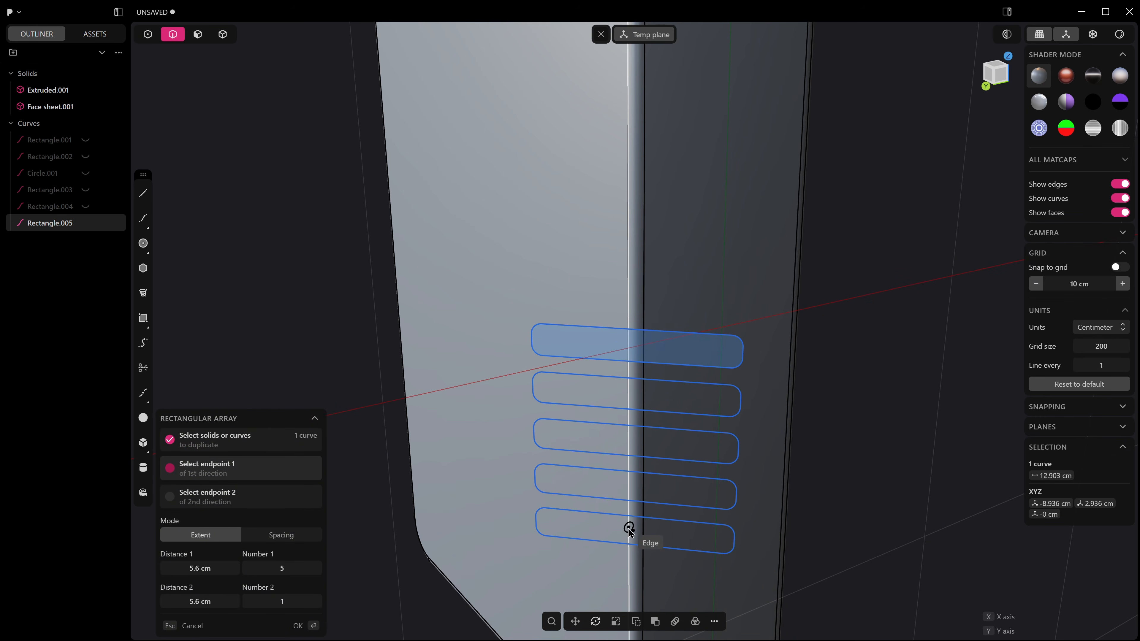
pyautogui.click(637, 570)
# Step: Imprint the five rounded rectangles onto the main body with the Vector method, wrapping around its corner
pyautogui.moveTo(840, 463); pyautogui.dragTo(815, 483, button='middle')
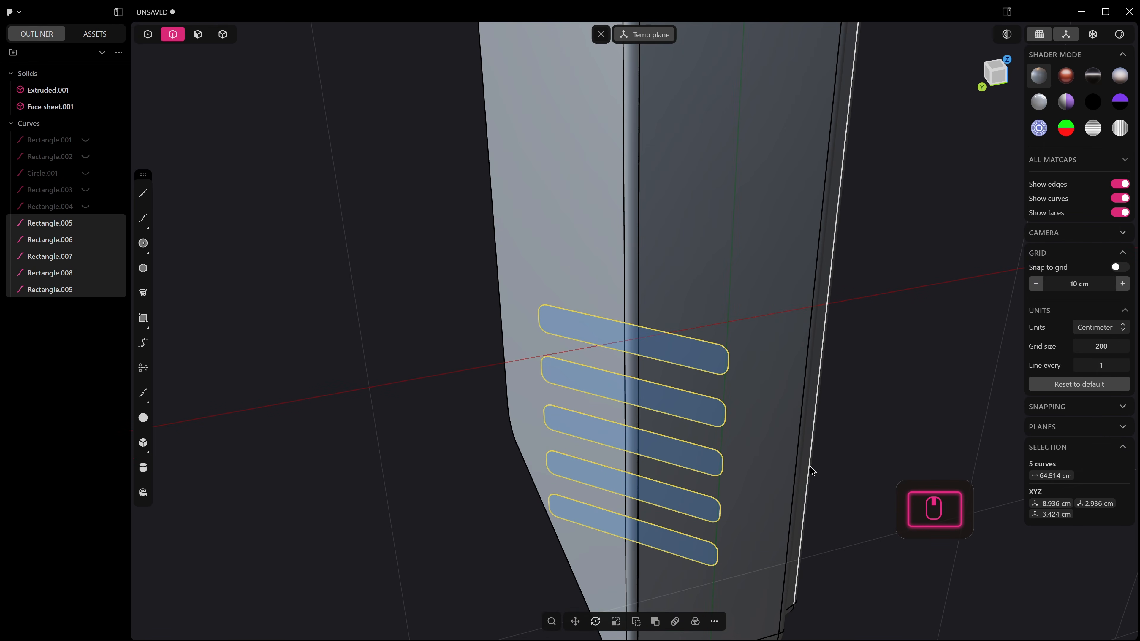
pyautogui.hotkey('shift', 'i')
pyautogui.click(719, 258)
pyautogui.moveTo(714, 279); pyautogui.dragTo(643, 279, button='middle')
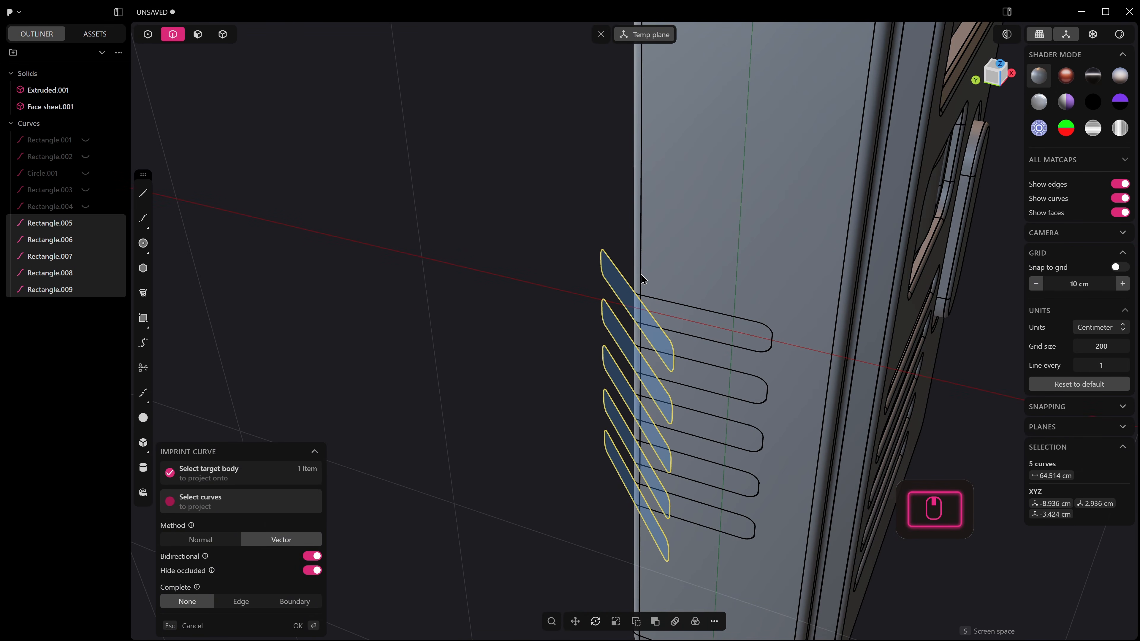
pyautogui.press('Return')
# Step: Hide all the curves and leave the temporary construction plane
pyautogui.press('3')
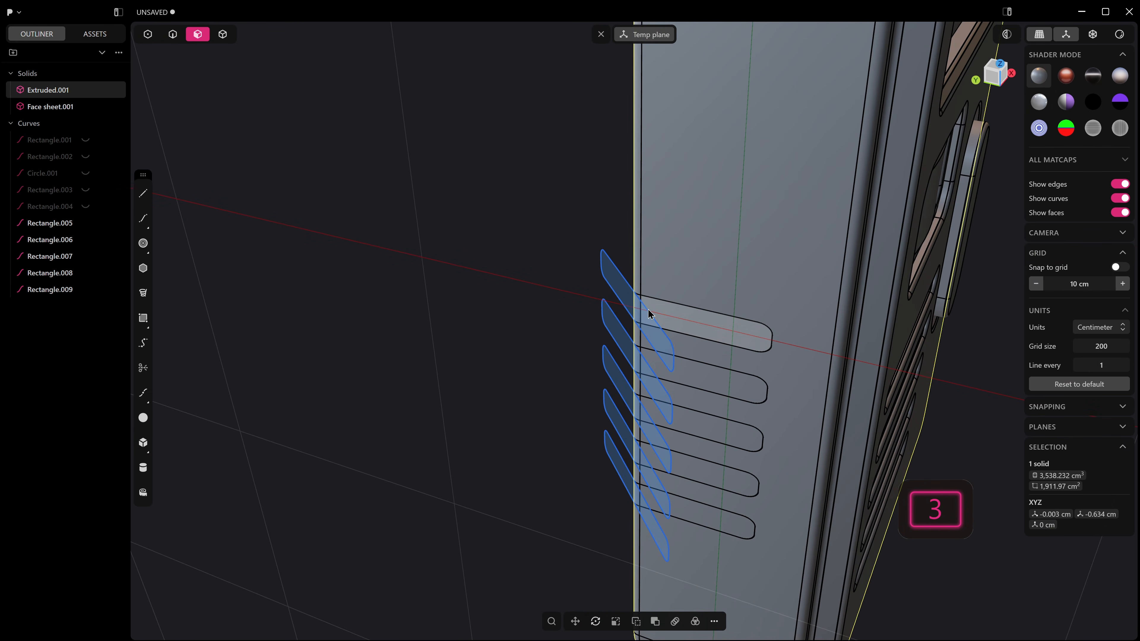
pyautogui.click(57, 128)
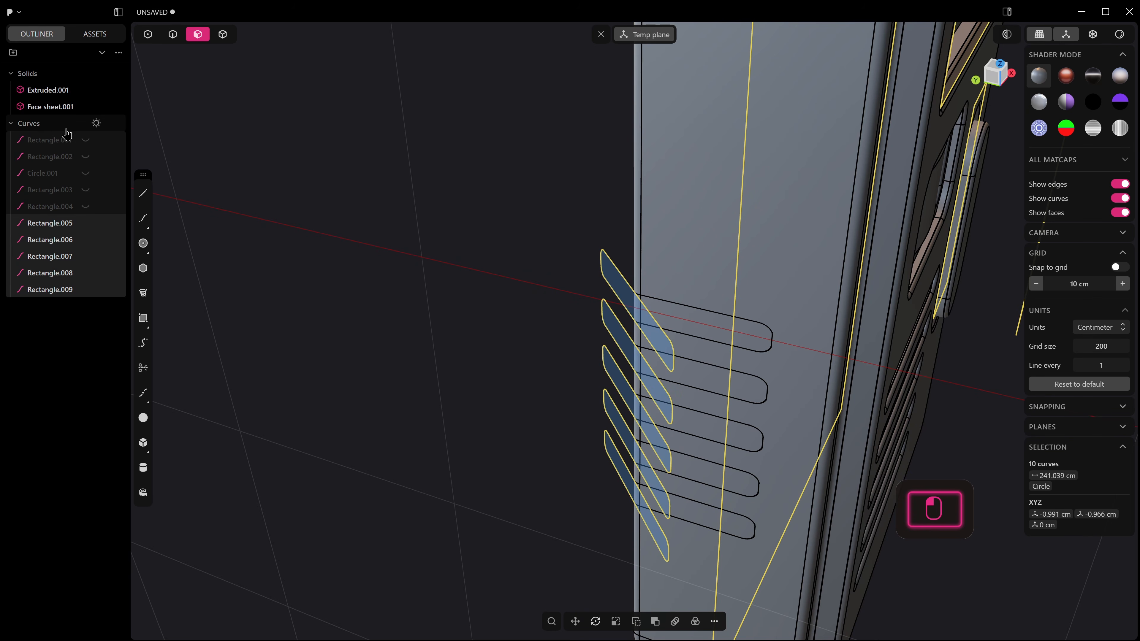
pyautogui.press('h')
pyautogui.moveTo(596, 311); pyautogui.dragTo(660, 310, button='middle')
pyautogui.click(865, 350)
pyautogui.moveTo(863, 359); pyautogui.dragTo(869, 318, button='middle')
pyautogui.click(601, 34)
pyautogui.moveTo(695, 273); pyautogui.dragTo(700, 277, button='middle')
pyautogui.moveTo(608, 253); pyautogui.dragTo(756, 492)
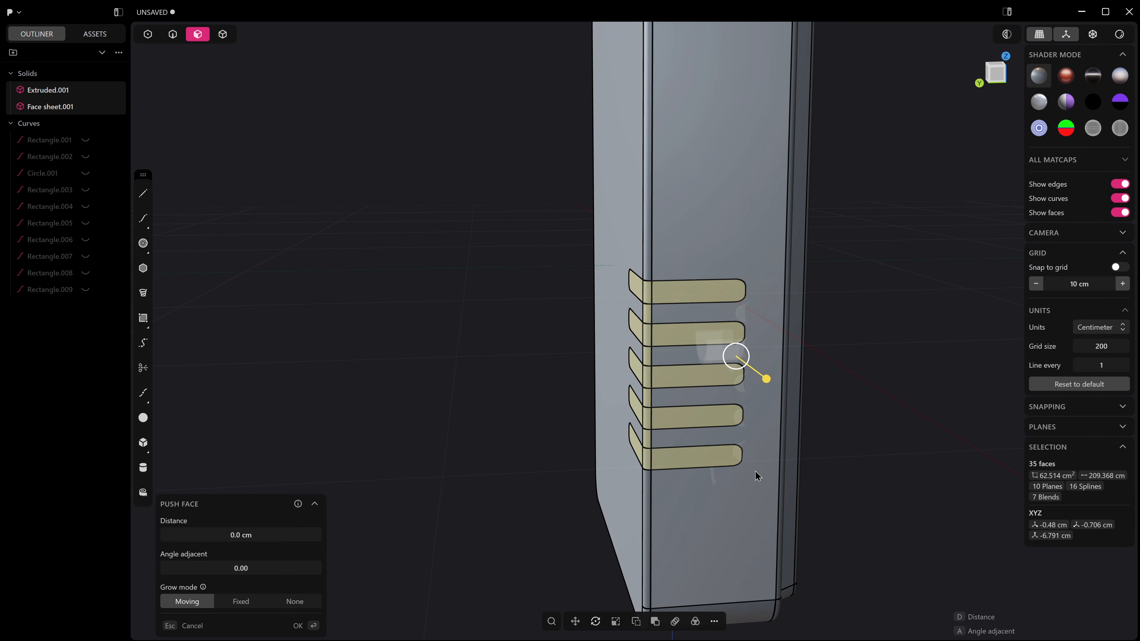
pyautogui.click(666, 253)
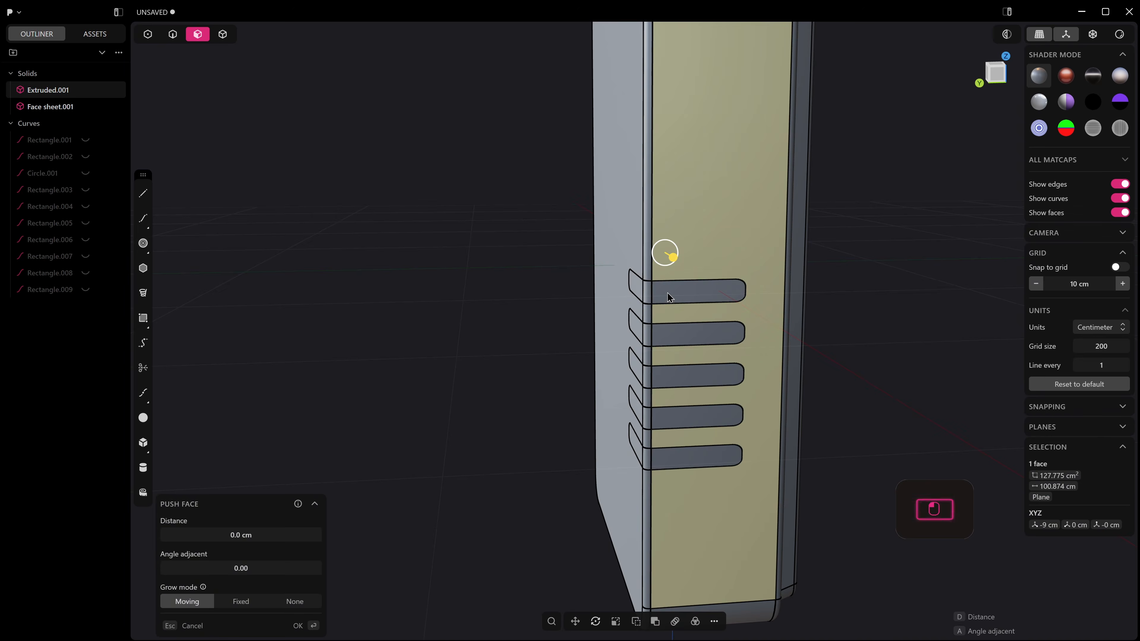
# Step: Push all the faces of the five imprinted slots about 0.45 cm into the body, including their parts around the corner
pyautogui.click(667, 291)
pyautogui.keyDown('shift'); pyautogui.click(632, 280); pyautogui.keyUp('shift')
pyautogui.keyDown('shift'); pyautogui.click(646, 337); pyautogui.keyUp('shift')
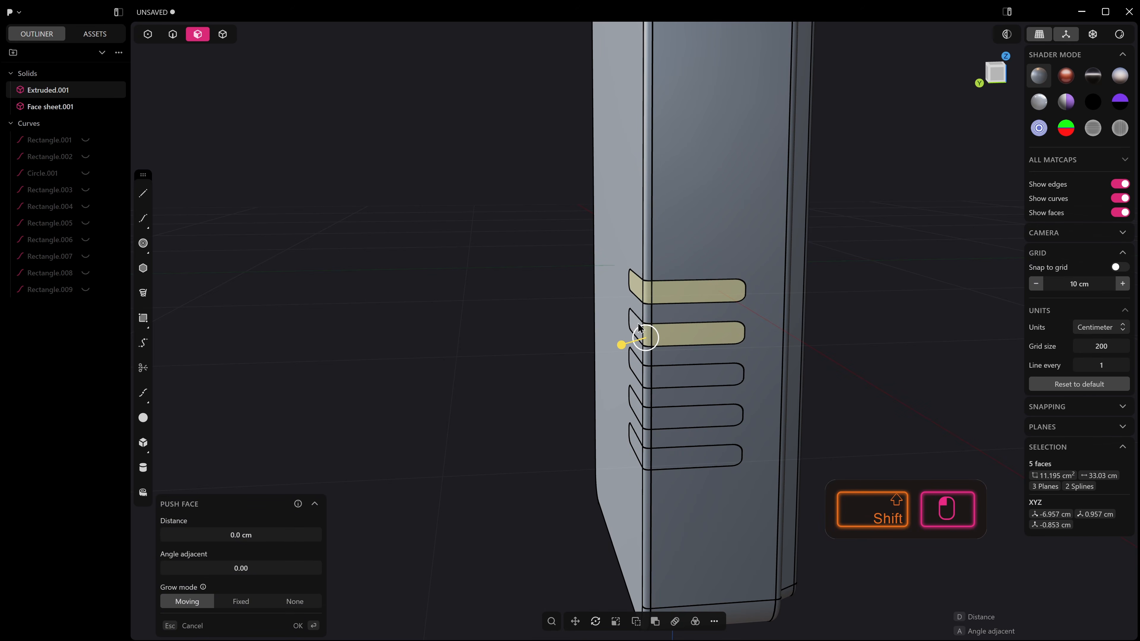
pyautogui.scroll(2, 662, 377)
pyautogui.keyDown('shift'); pyautogui.click(642, 380); pyautogui.keyUp('shift')
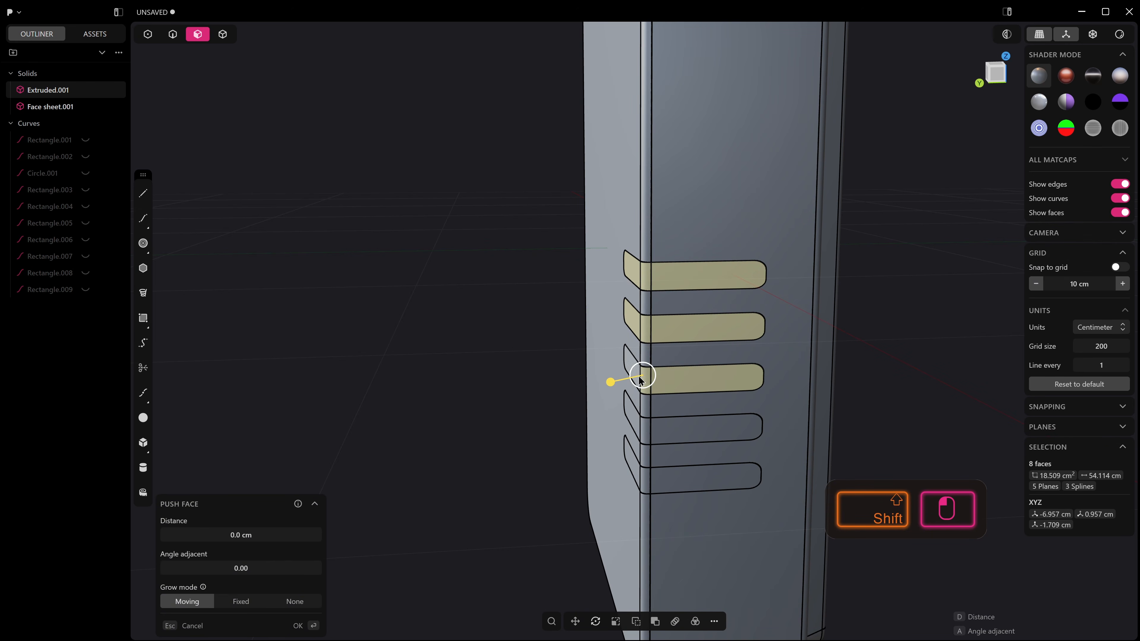
pyautogui.keyDown('shift'); pyautogui.click(628, 364); pyautogui.keyUp('shift')
pyautogui.keyDown('shift'); pyautogui.click(667, 420); pyautogui.keyUp('shift')
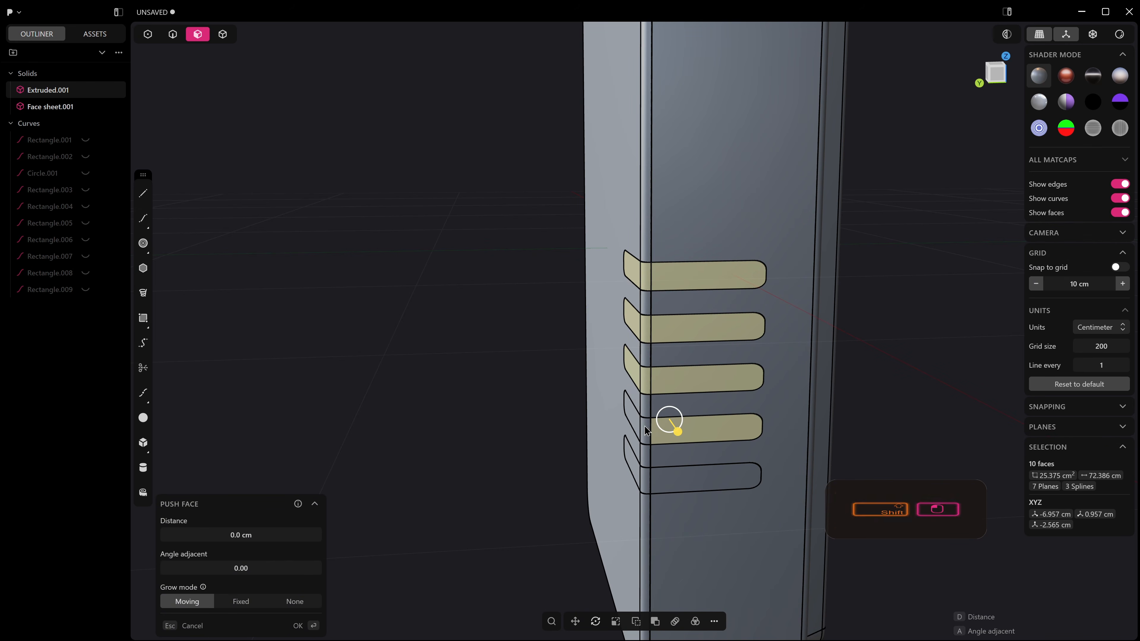
pyautogui.keyDown('shift'); pyautogui.click(629, 415); pyautogui.keyUp('shift')
pyautogui.keyDown('shift'); pyautogui.click(667, 477); pyautogui.keyUp('shift')
pyautogui.keyDown('shift'); pyautogui.click(627, 463); pyautogui.keyUp('shift')
pyautogui.keyDown('shift'); pyautogui.click(624, 447); pyautogui.keyUp('shift')
pyautogui.moveTo(626, 453); pyautogui.dragTo(650, 483, button='middle')
pyautogui.moveTo(581, 426); pyautogui.dragTo(594, 430)
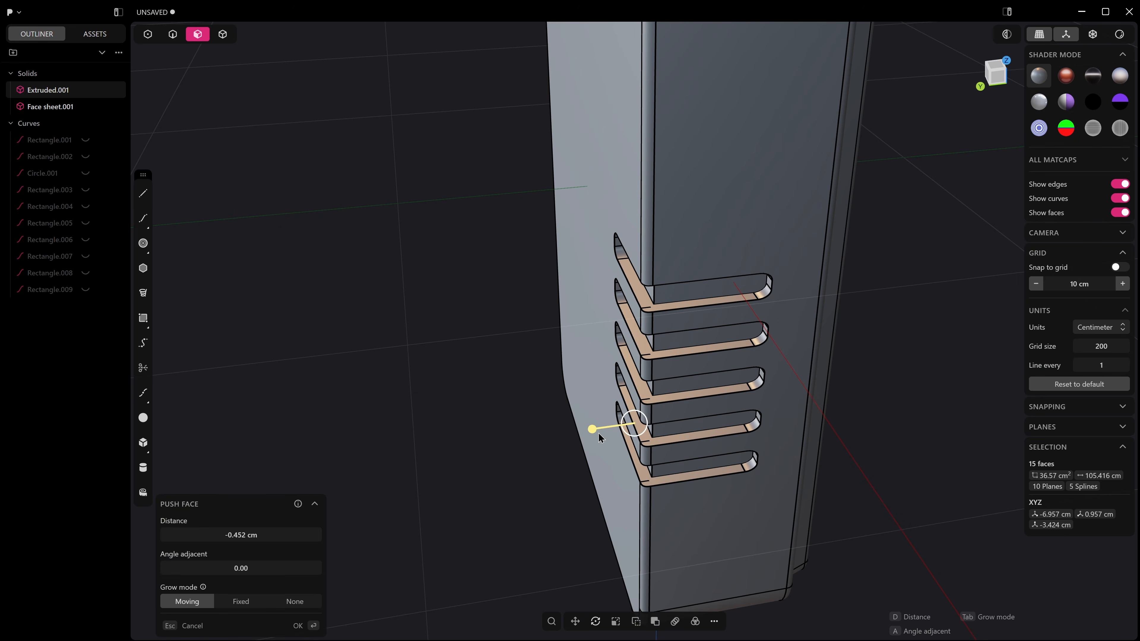
pyautogui.moveTo(888, 322); pyautogui.dragTo(847, 292, button='middle')
pyautogui.rightClick(937, 273)
pyautogui.moveTo(935, 273); pyautogui.dragTo(819, 279, button='middle')
pyautogui.scroll(-5, 938, 278)
pyautogui.keyDown('shift'); pyautogui.moveTo(819, 278); pyautogui.dragTo(657, 333, button='middle'); pyautogui.keyUp('shift')
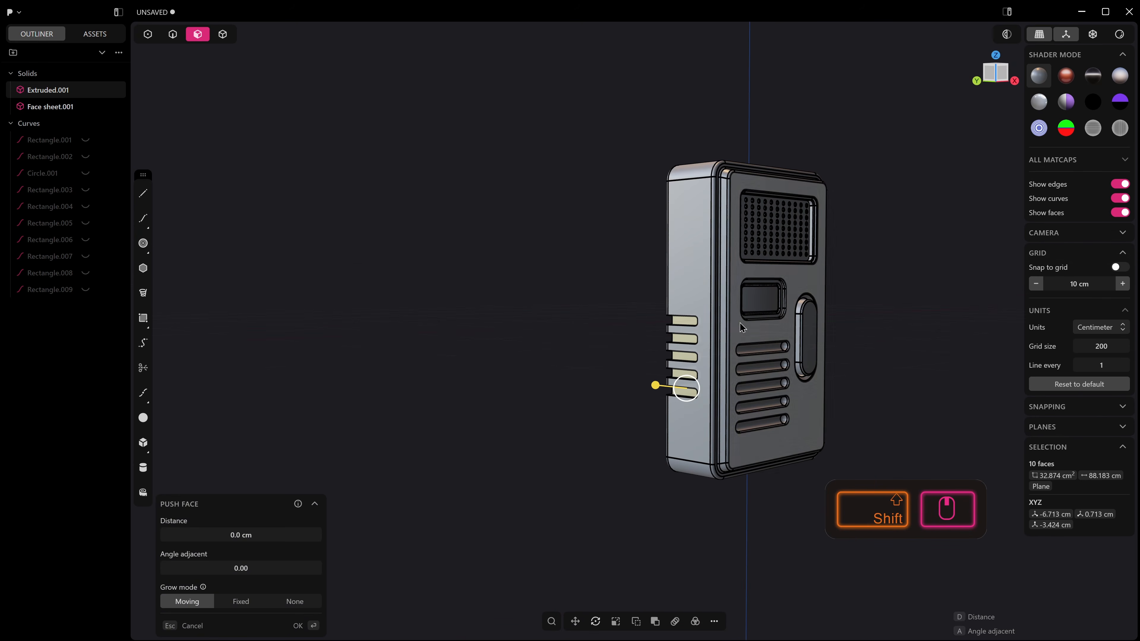
pyautogui.click(635, 514)
# Step: Try to move the faces of the five side slots about 0.65 cm downward
pyautogui.moveTo(655, 482); pyautogui.dragTo(714, 429, button='middle')
pyautogui.scroll(3, 667, 364)
pyautogui.scroll(-1, 663, 330)
pyautogui.moveTo(662, 324); pyautogui.dragTo(660, 308, button='middle')
pyautogui.moveTo(630, 306); pyautogui.dragTo(709, 427)
pyautogui.moveTo(703, 427); pyautogui.dragTo(665, 400, button='middle')
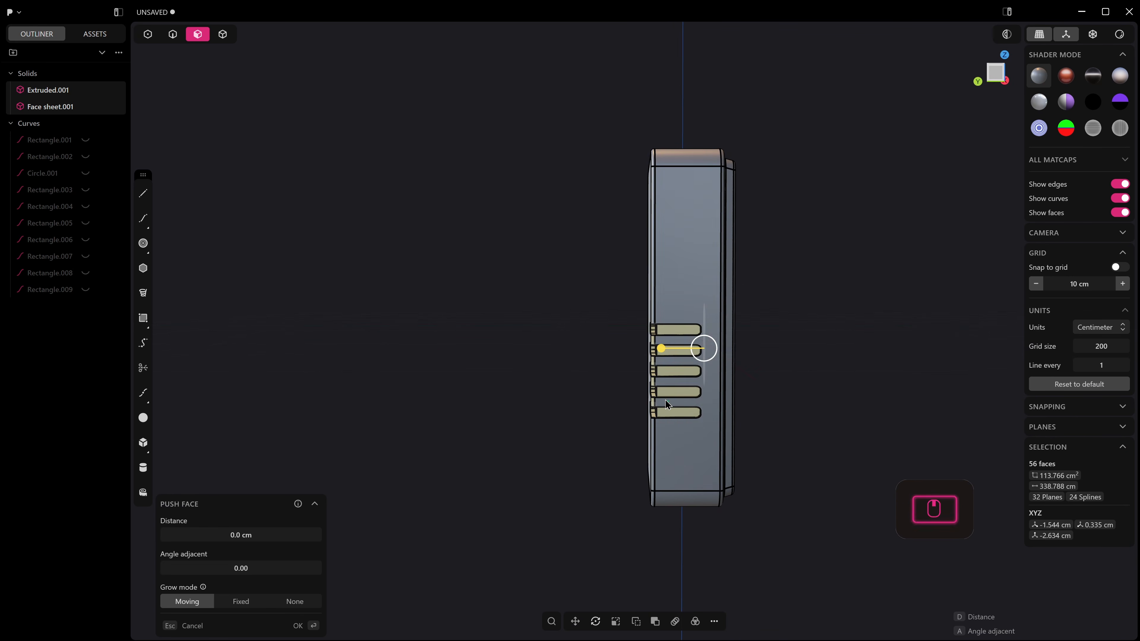
pyautogui.press('g')
pyautogui.moveTo(672, 331); pyautogui.dragTo(673, 338)
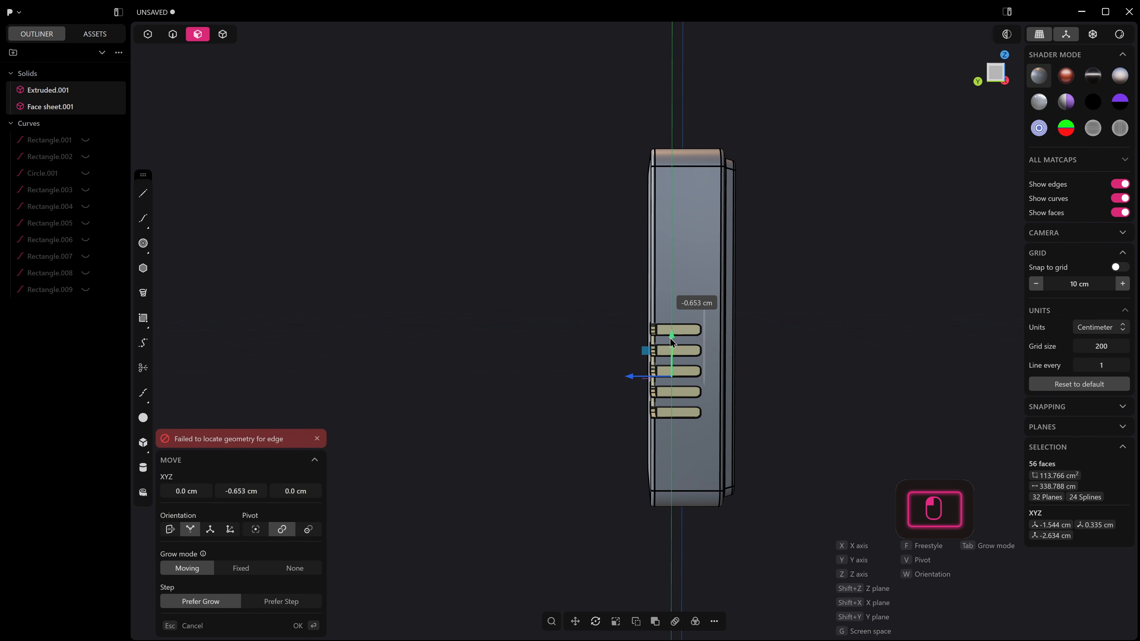
pyautogui.press('Escape')
# Step: Examine the recessed side slots from several angles, with and without X-ray display
pyautogui.moveTo(699, 340); pyautogui.dragTo(589, 311, button='middle')
pyautogui.keyDown('shift'); pyautogui.moveTo(754, 346); pyautogui.dragTo(792, 377, button='middle'); pyautogui.keyUp('shift')
pyautogui.hotkey('alt', 'z')
pyautogui.keyDown('shift'); pyautogui.moveTo(606, 374); pyautogui.dragTo(743, 419, button='middle'); pyautogui.keyUp('shift')
pyautogui.scroll(4, 740, 420)
pyautogui.keyDown('shift'); pyautogui.moveTo(696, 465); pyautogui.dragTo(663, 298, button='middle'); pyautogui.keyUp('shift')
pyautogui.hotkey('alt', 'z')
pyautogui.moveTo(735, 295)
pyautogui.mouseDown(button='middle')
pyautogui.moveTo(755, 270)
pyautogui.moveTo(713, 279)
pyautogui.moveTo(565, 263)
pyautogui.mouseUp(button='middle')
pyautogui.click(758, 270)
pyautogui.hotkey('ctrl', 'z')
pyautogui.click(859, 253)
pyautogui.keyDown('shift'); pyautogui.moveTo(866, 300); pyautogui.dragTo(846, 348, button='middle'); pyautogui.keyUp('shift')
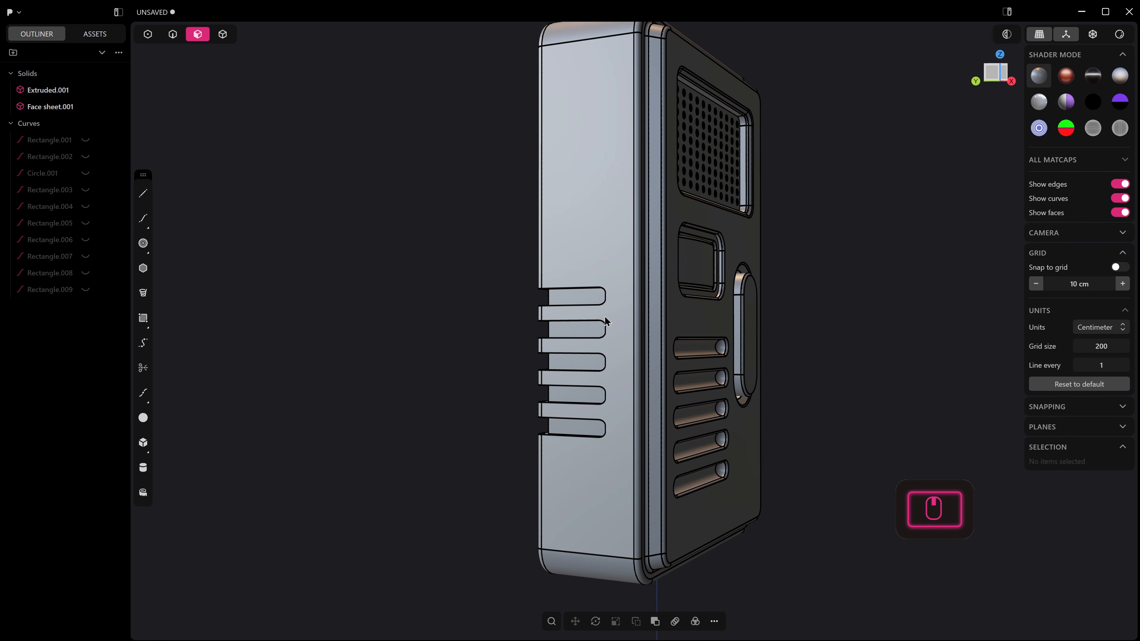
# Step: Select the upper outer edge of each of the five slots on the body's side
pyautogui.press('2')
pyautogui.click(578, 288)
pyautogui.moveTo(524, 426); pyautogui.dragTo(530, 398, button='middle')
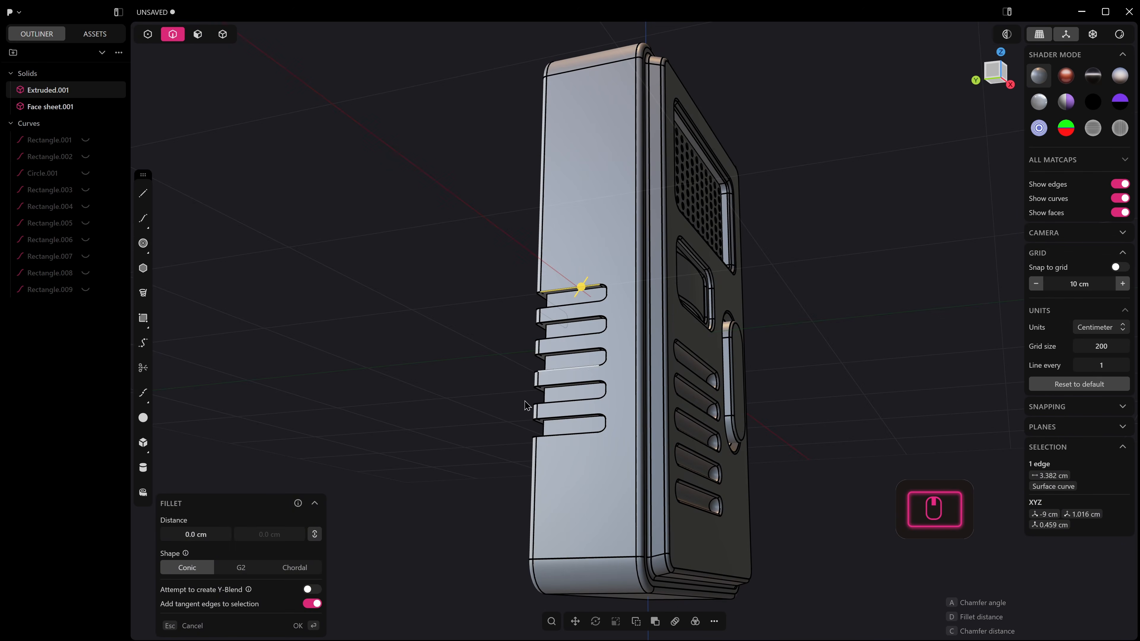
pyautogui.scroll(3, 530, 396)
pyautogui.keyDown('shift'); pyautogui.click(601, 299); pyautogui.keyUp('shift')
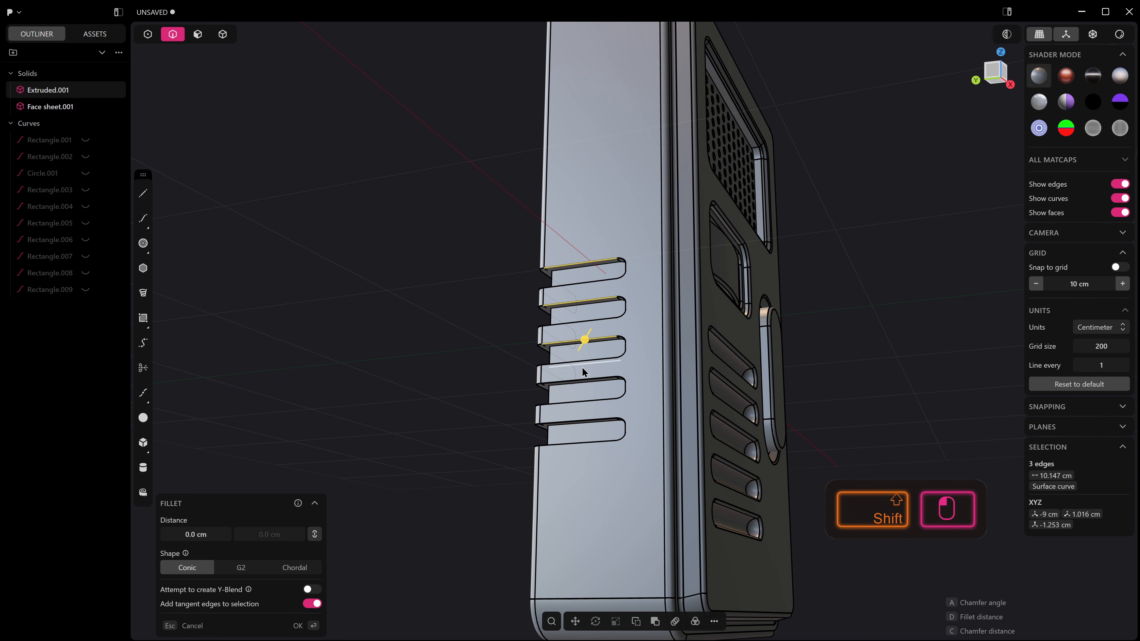
pyautogui.hotkey('alt', 'z')
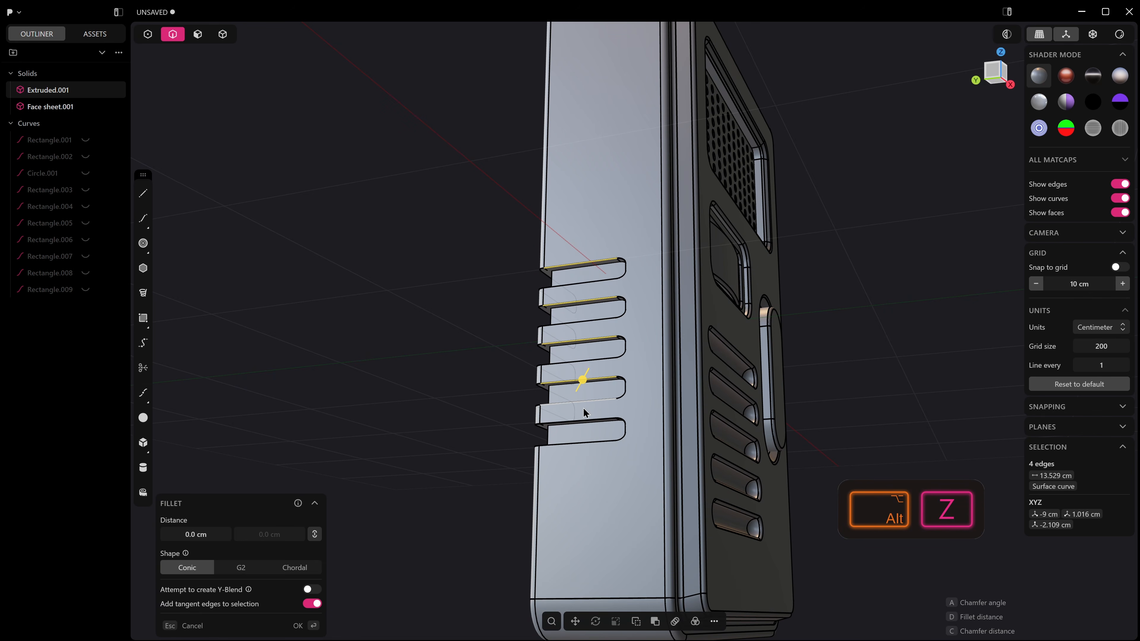
pyautogui.keyDown('shift'); pyautogui.click(589, 420); pyautogui.keyUp('shift')
pyautogui.moveTo(588, 419)
pyautogui.mouseDown(button='middle')
pyautogui.moveTo(613, 438)
pyautogui.moveTo(616, 425)
pyautogui.moveTo(591, 418)
pyautogui.mouseUp(button='middle')
# Step: Try to fillet the outer edges of the five side slots by about 0.49 cm
pyautogui.press('c')
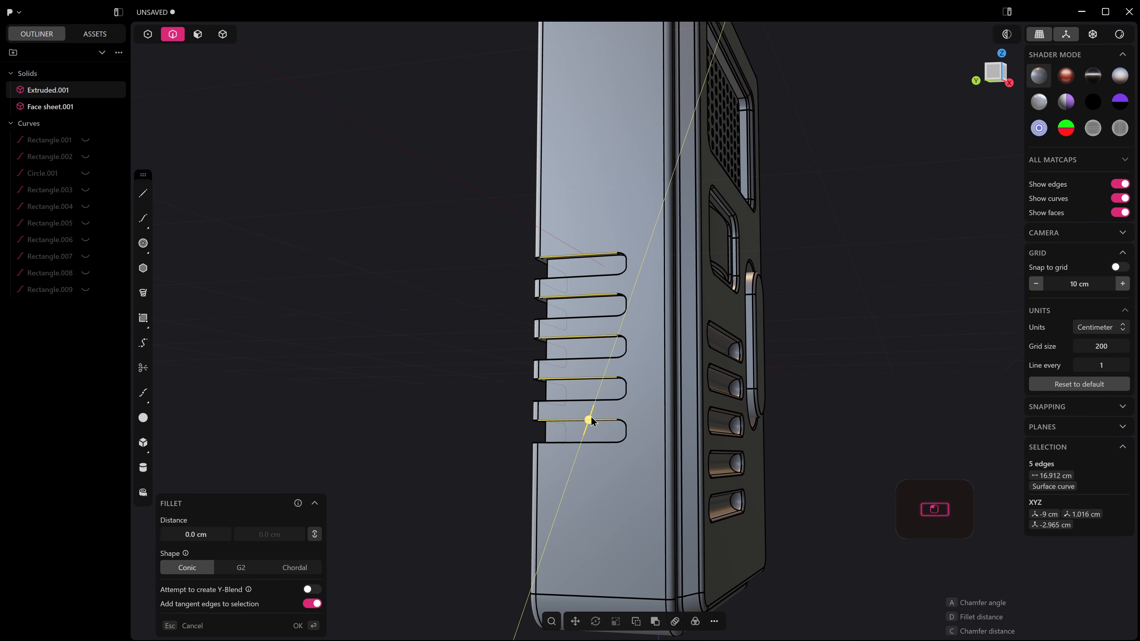
pyautogui.moveTo(592, 419); pyautogui.dragTo(591, 426)
pyautogui.press('d')
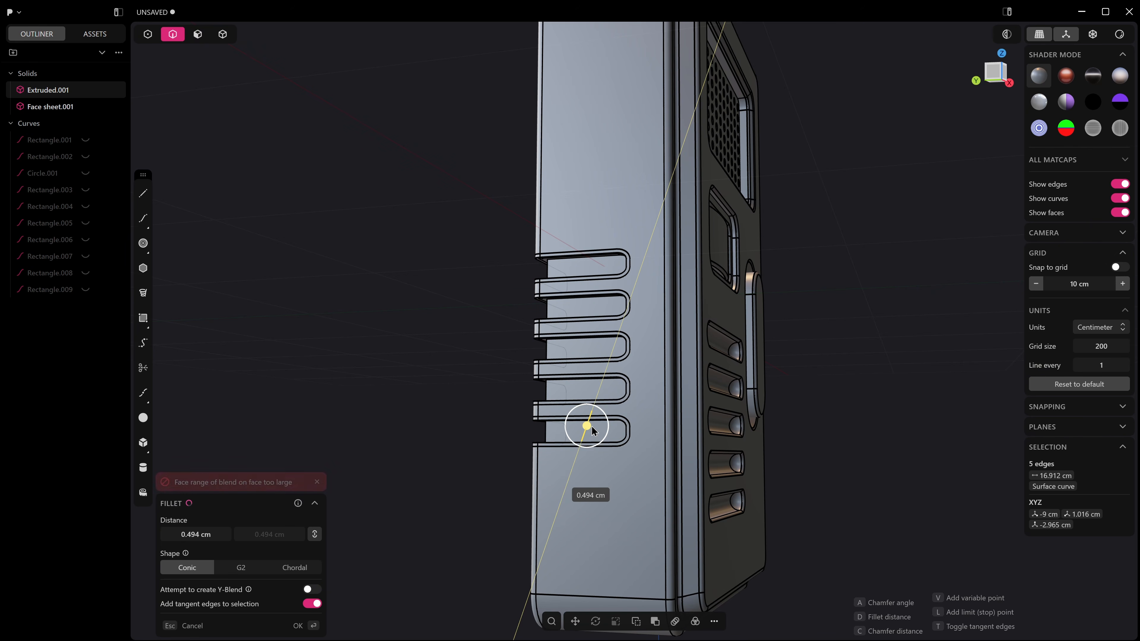
pyautogui.press('Escape')
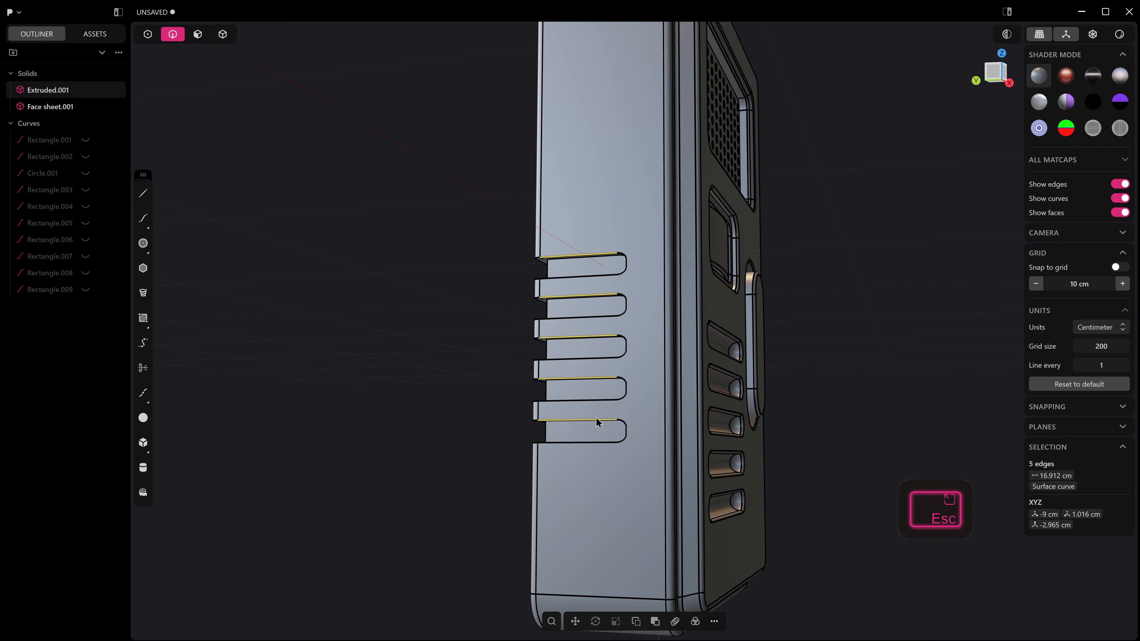
# Step: Fillet the outer edges of the five side slots with a distance of 0.15 cm
pyautogui.keyDown('shift'); pyautogui.moveTo(597, 421); pyautogui.dragTo(599, 414); pyautogui.keyUp('shift')
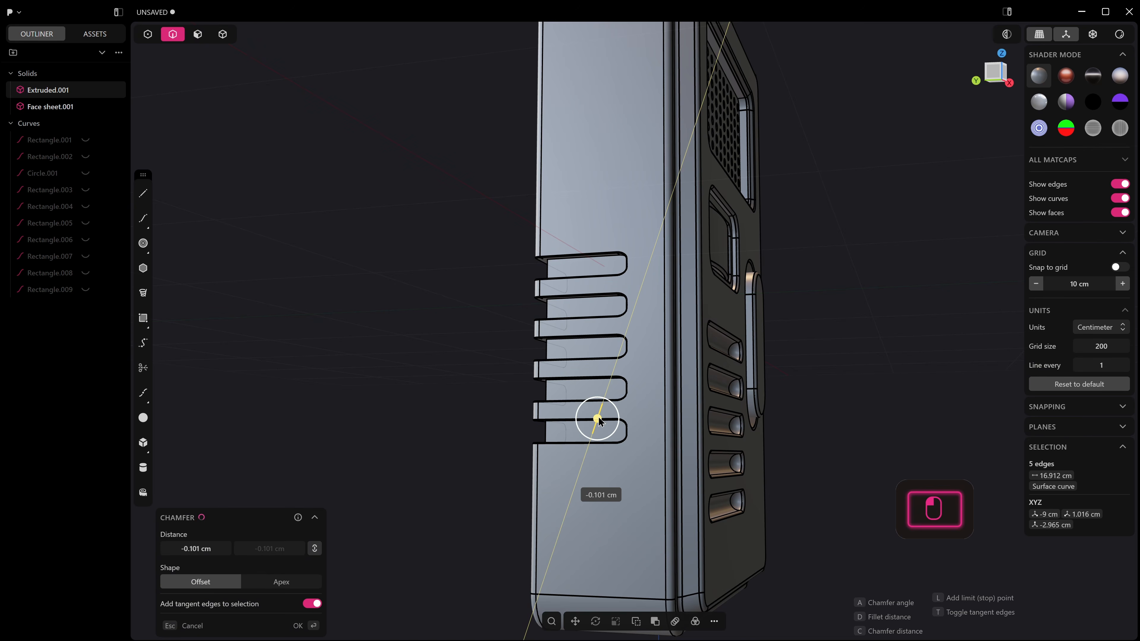
pyautogui.press('Escape')
pyautogui.scroll(4, 600, 418)
pyautogui.moveTo(599, 414); pyautogui.dragTo(595, 425, button='middle')
pyautogui.keyDown('shift'); pyautogui.moveTo(610, 423); pyautogui.dragTo(610, 417); pyautogui.keyUp('shift')
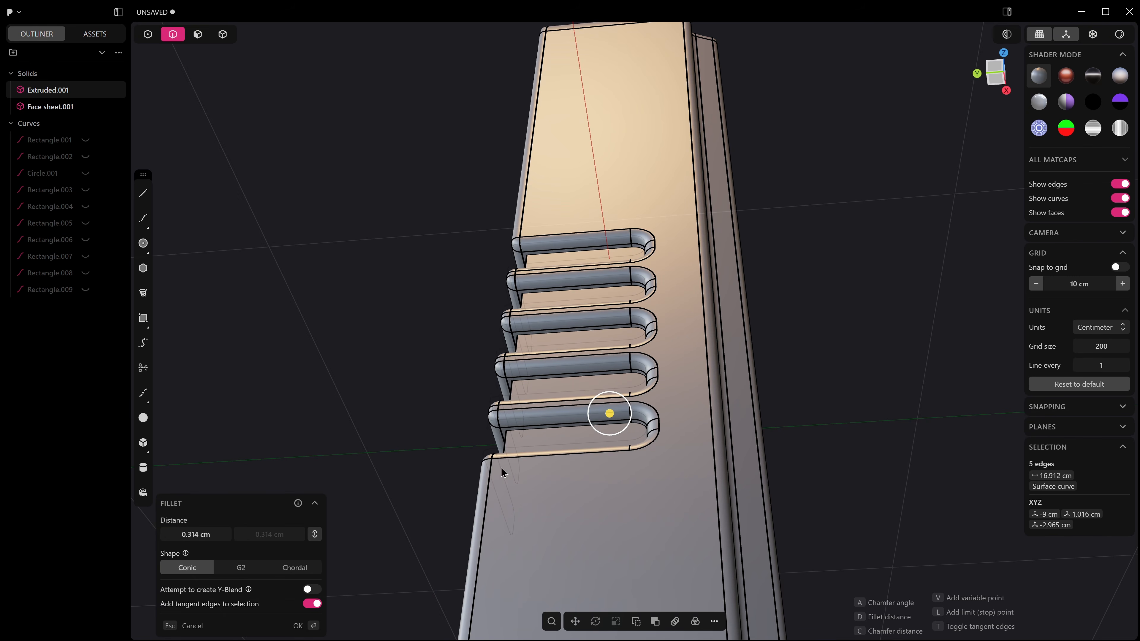
pyautogui.moveTo(410, 472); pyautogui.dragTo(453, 465, button='middle')
pyautogui.click(195, 535)
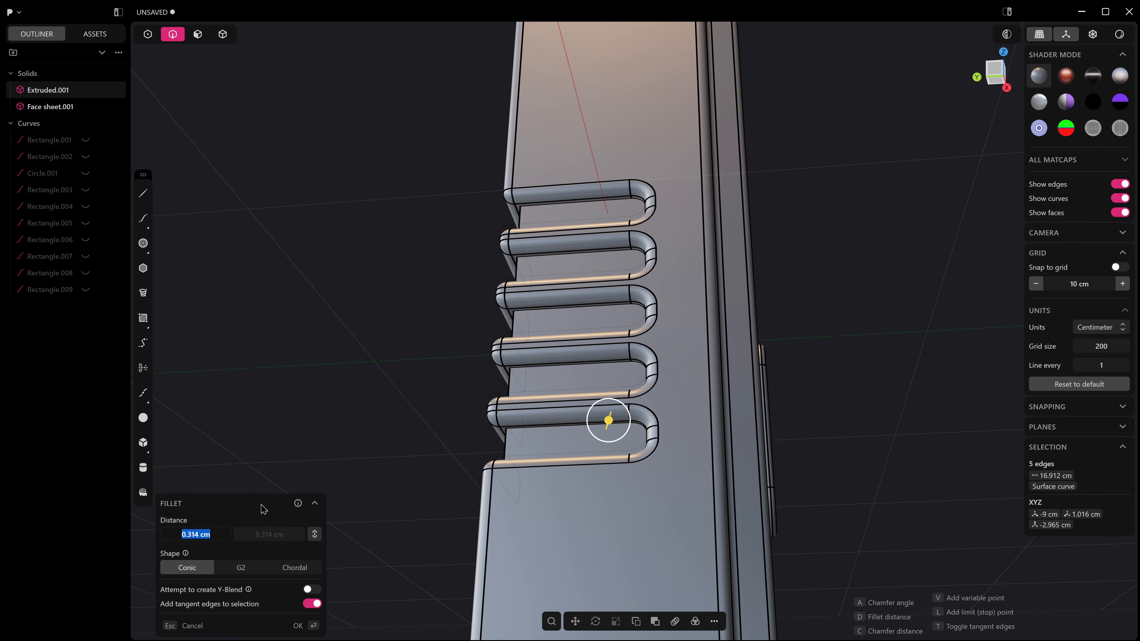
pyautogui.write('0.15')
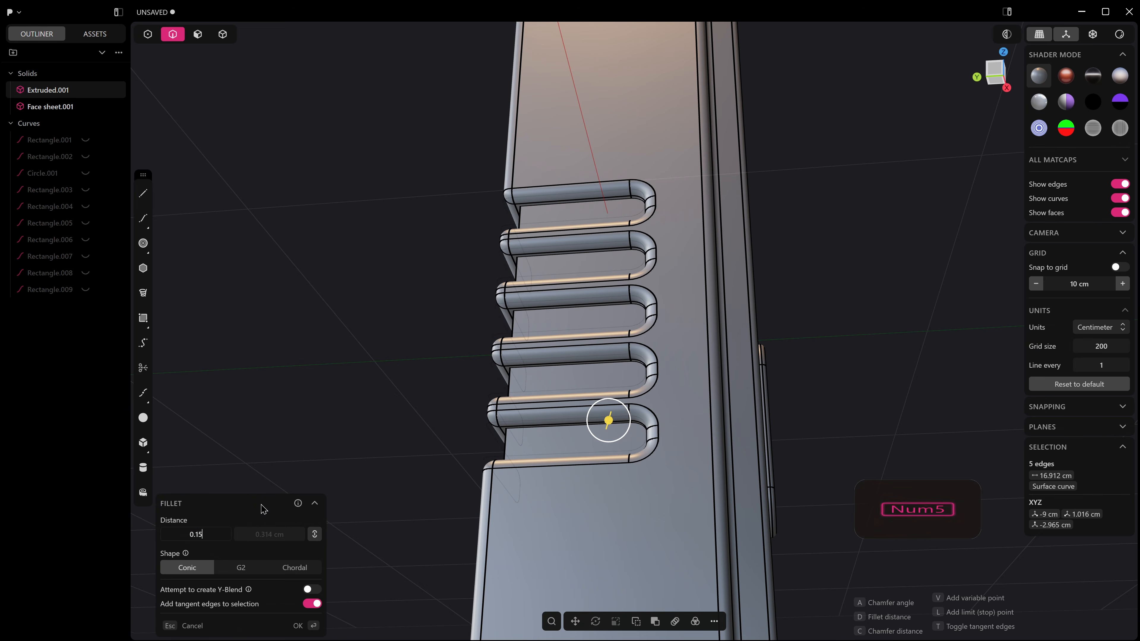
pyautogui.press('Return')
pyautogui.moveTo(252, 330); pyautogui.dragTo(503, 279, button='middle')
pyautogui.scroll(-5, 727, 185)
pyautogui.keyDown('shift'); pyautogui.moveTo(752, 190); pyautogui.dragTo(626, 267, button='middle'); pyautogui.keyUp('shift')
pyautogui.click(761, 223)
pyautogui.moveTo(762, 223); pyautogui.dragTo(764, 327, button='middle')
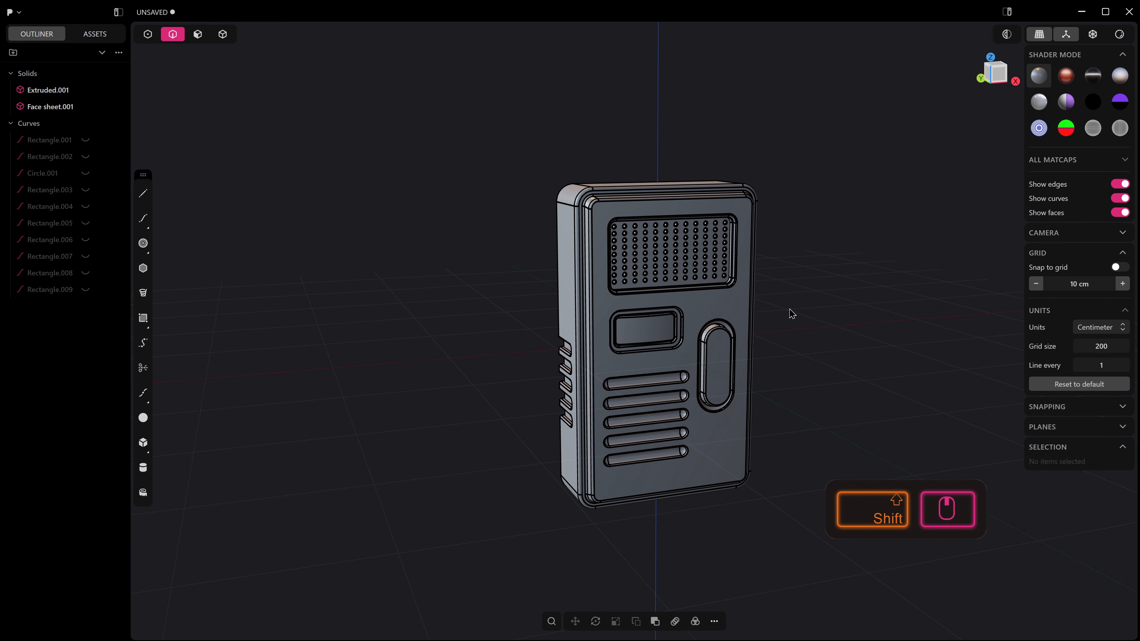
pyautogui.moveTo(683, 331); pyautogui.dragTo(772, 330, button='middle')
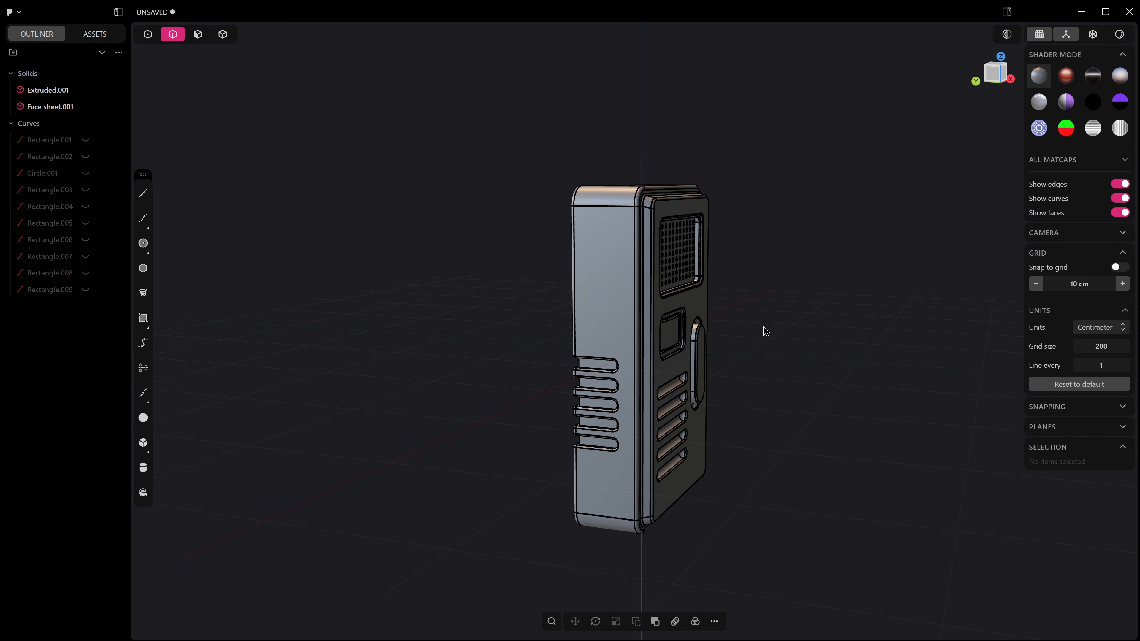
# Step: In the left view, draw a vertical line about 35.7 cm long down the body's side, extending past both ends
pyautogui.press('KP_3')
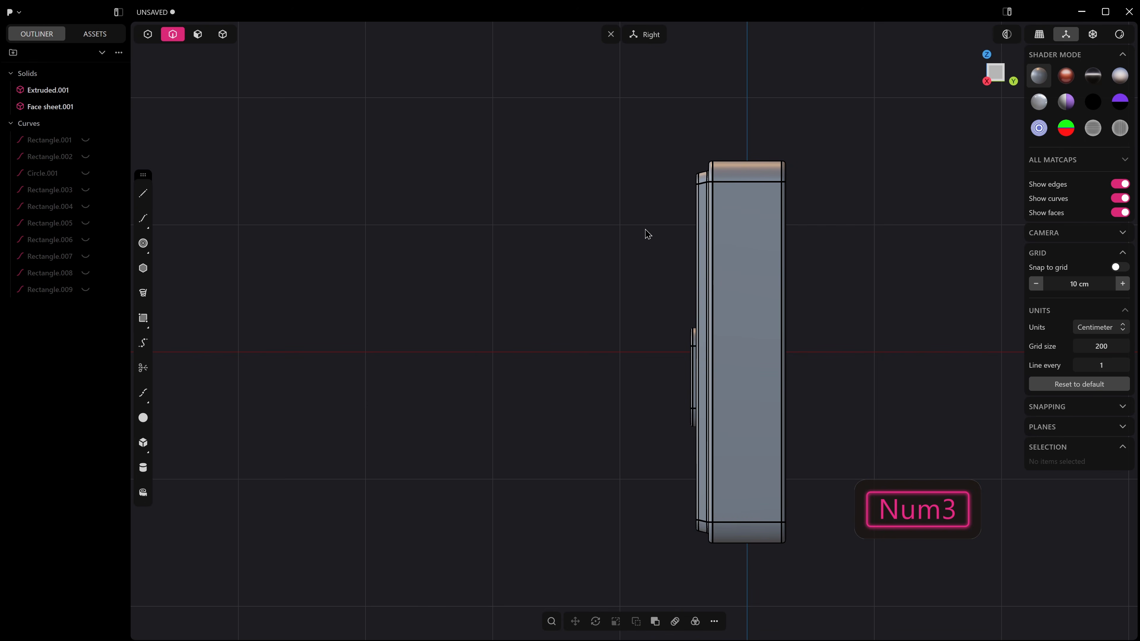
pyautogui.press('ctrl+KP_3')
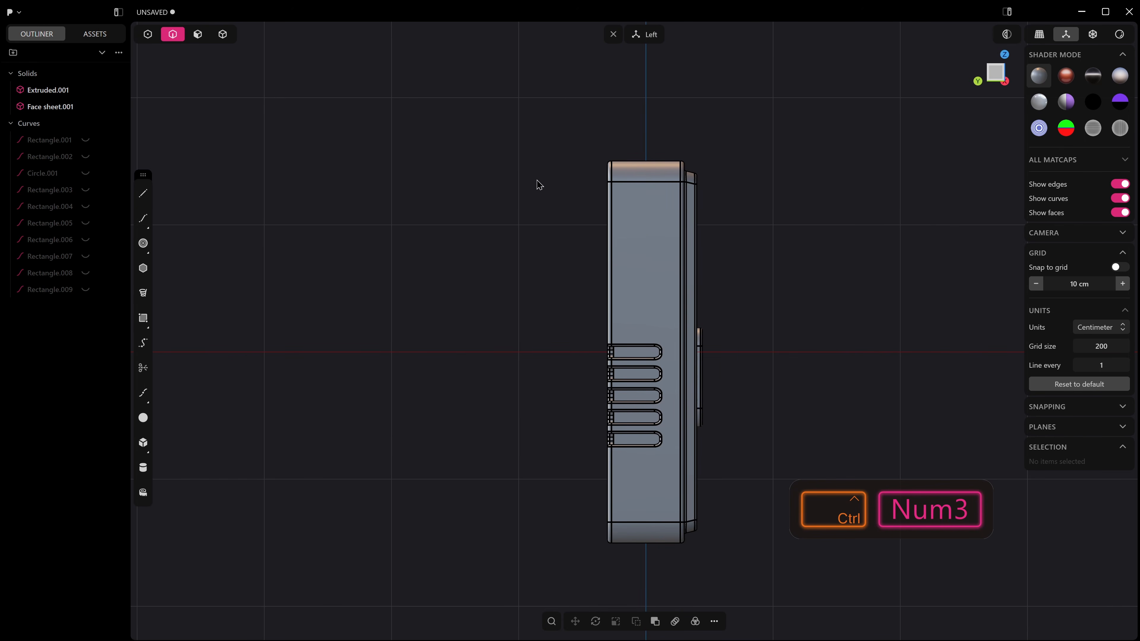
pyautogui.click(143, 193)
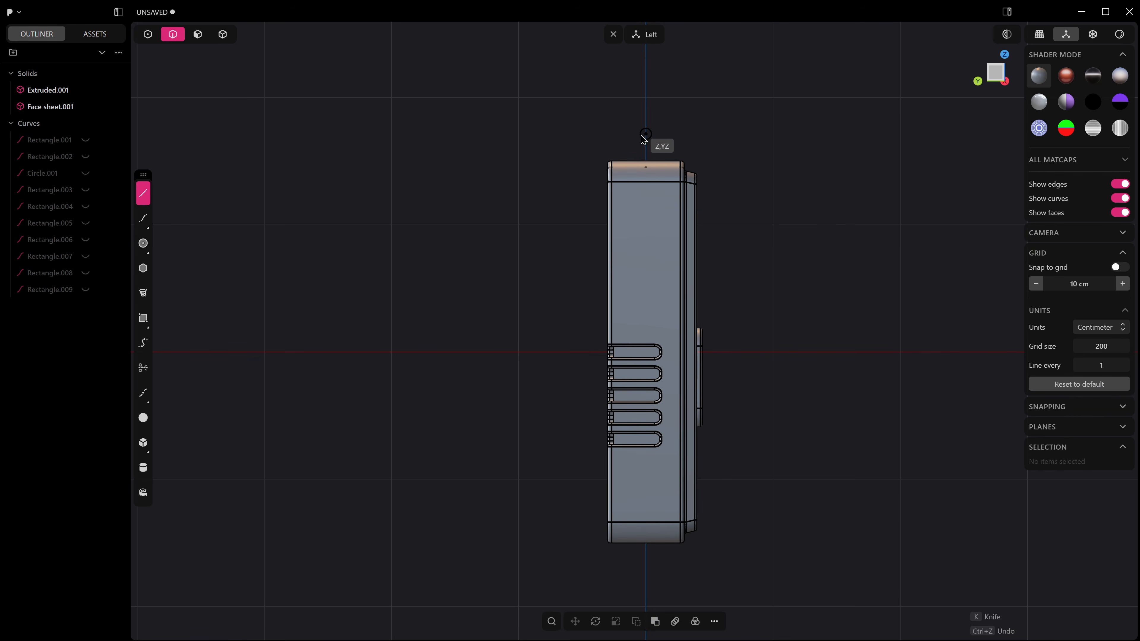
pyautogui.click(635, 134)
pyautogui.keyDown('shift'); pyautogui.scroll(-2, 638, 454); pyautogui.keyUp('shift')
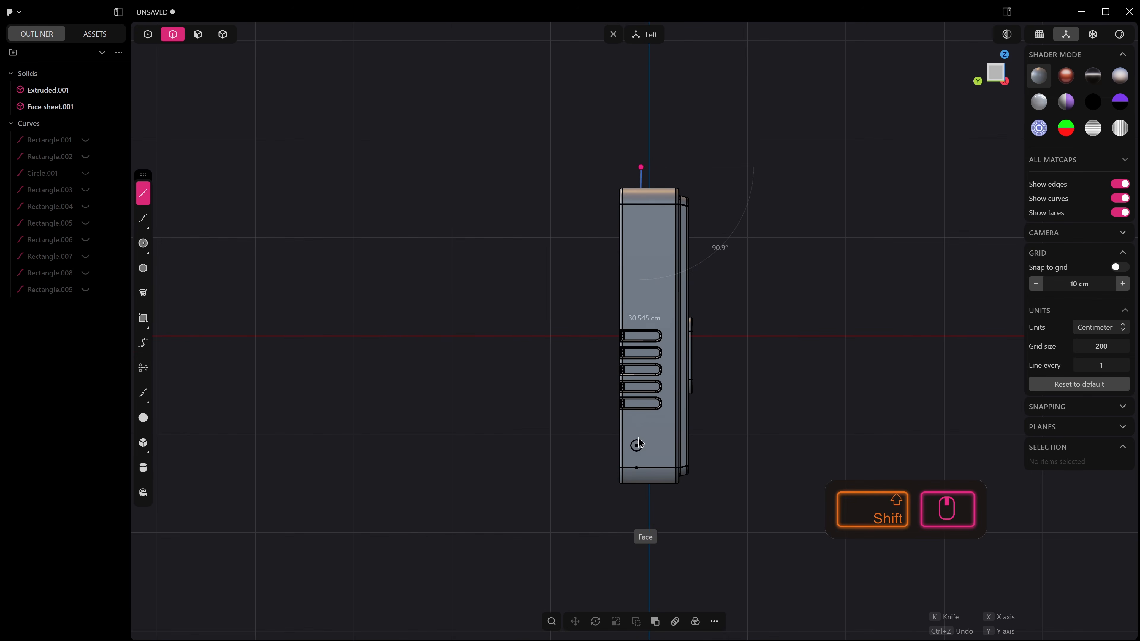
pyautogui.keyDown('shift'); pyautogui.moveTo(637, 448); pyautogui.dragTo(645, 331, button='middle'); pyautogui.keyUp('shift')
pyautogui.press('z')
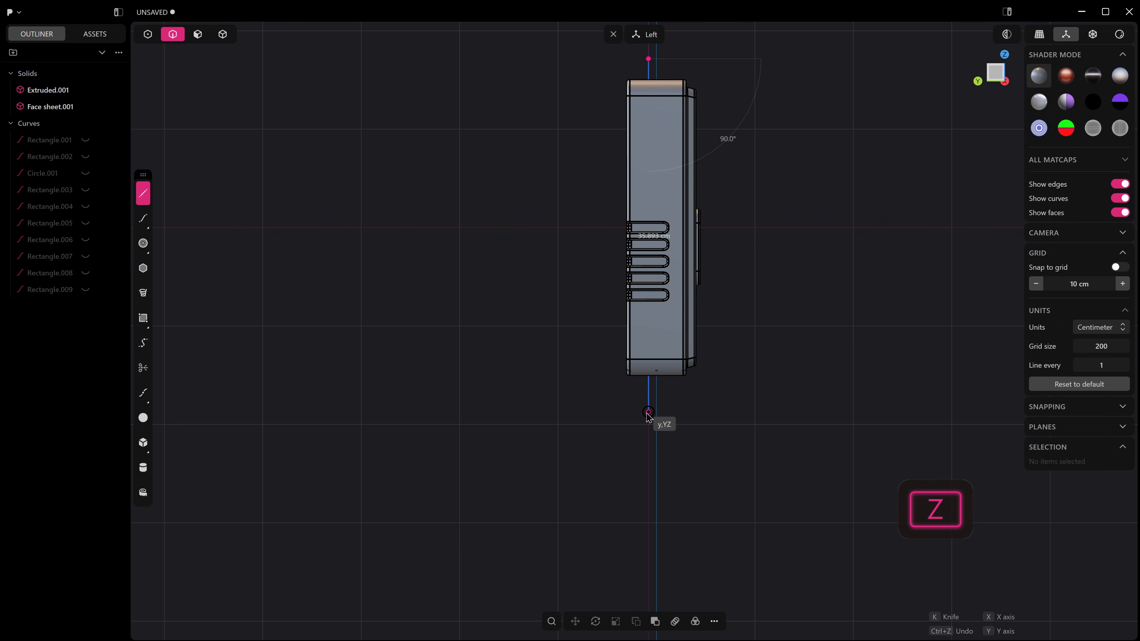
pyautogui.click(648, 410)
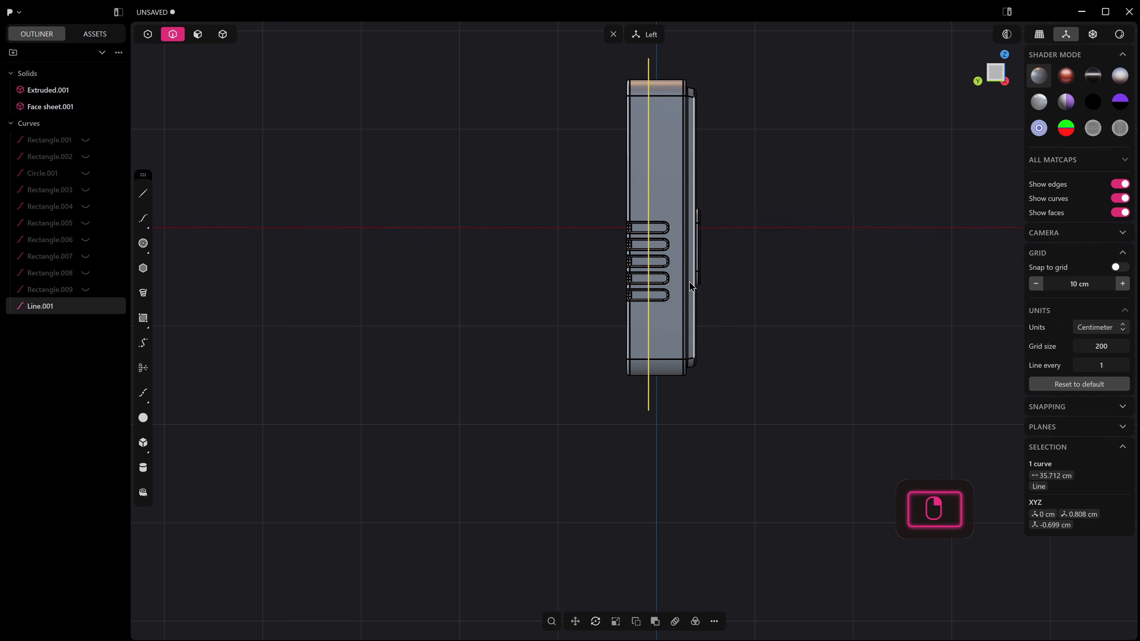
# Step: Cut the main body into front and rear solids along the vertical line
pyautogui.press('c')
pyautogui.click(675, 124)
pyautogui.moveTo(686, 129); pyautogui.dragTo(683, 195, button='middle')
pyautogui.rightClick(791, 135)
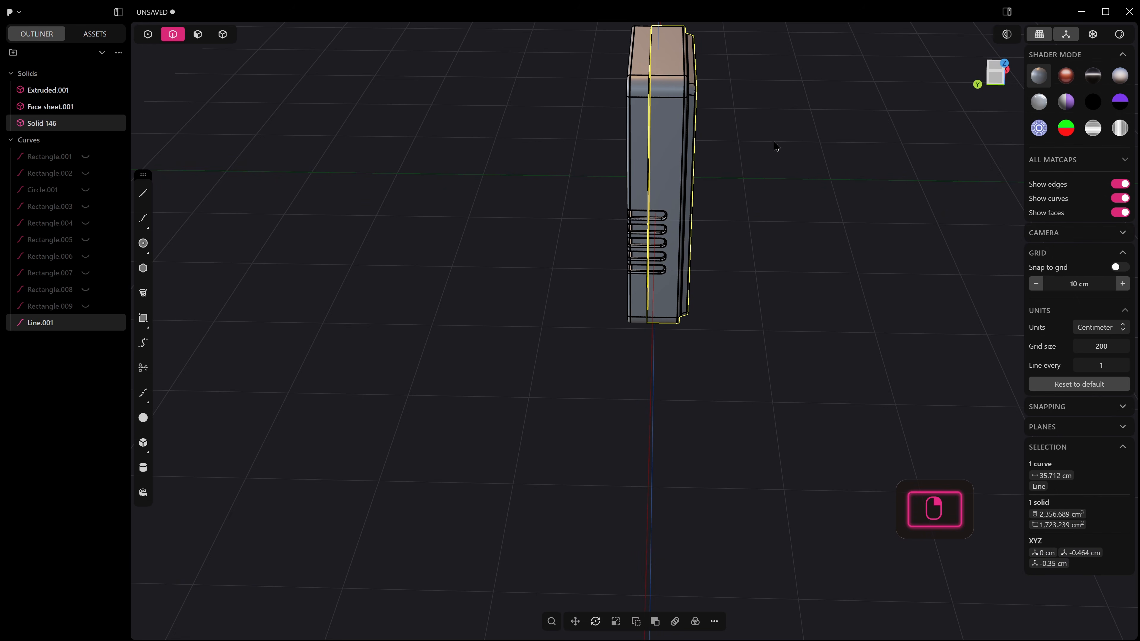
# Step: Hide all the curves, including the new cutting line
pyautogui.scroll(2, 674, 155)
pyautogui.keyDown('shift'); pyautogui.moveTo(674, 155); pyautogui.dragTo(664, 253, button='middle'); pyautogui.keyUp('shift')
pyautogui.click(16, 142)
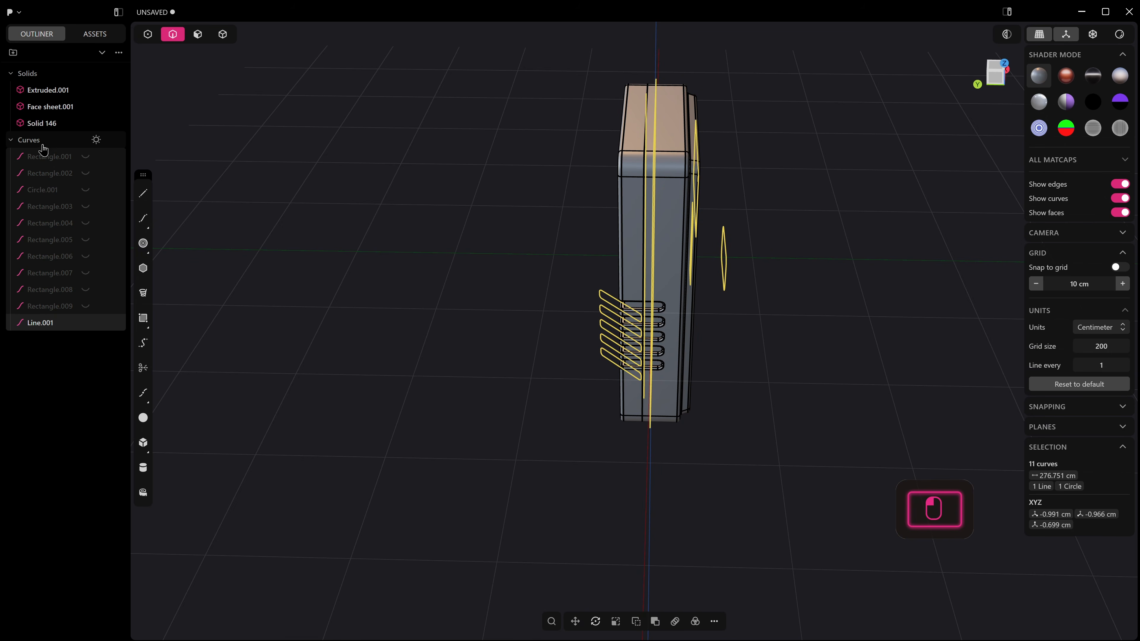
pyautogui.press('h')
pyautogui.click(931, 254)
pyautogui.scroll(4, 766, 230)
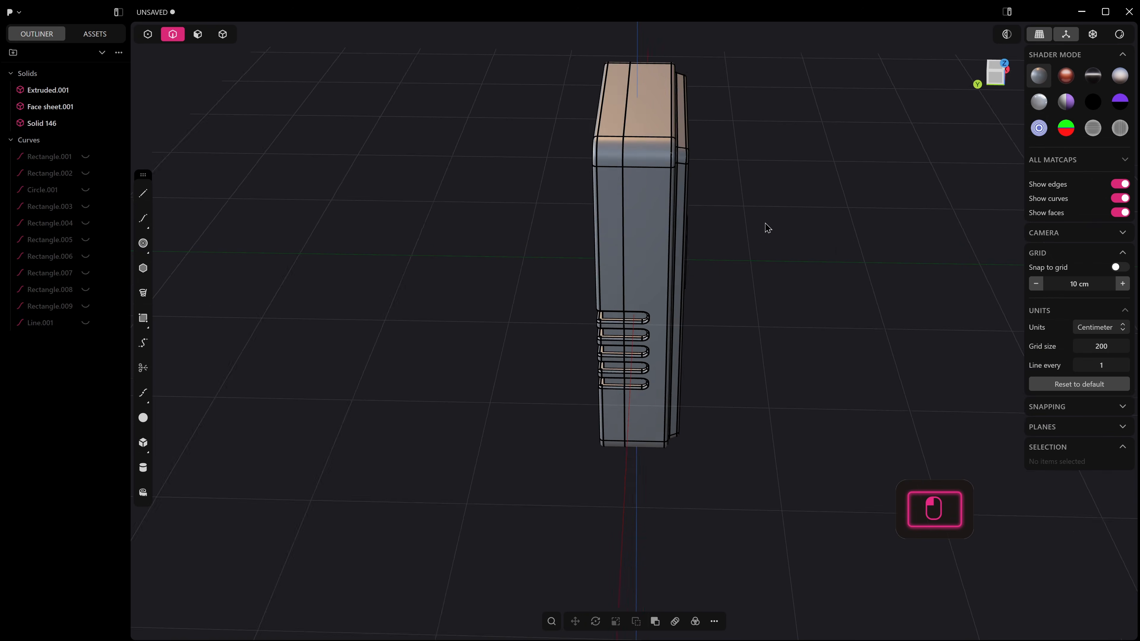
pyautogui.keyDown('shift'); pyautogui.moveTo(696, 243); pyautogui.dragTo(606, 360, button='middle'); pyautogui.keyUp('shift')
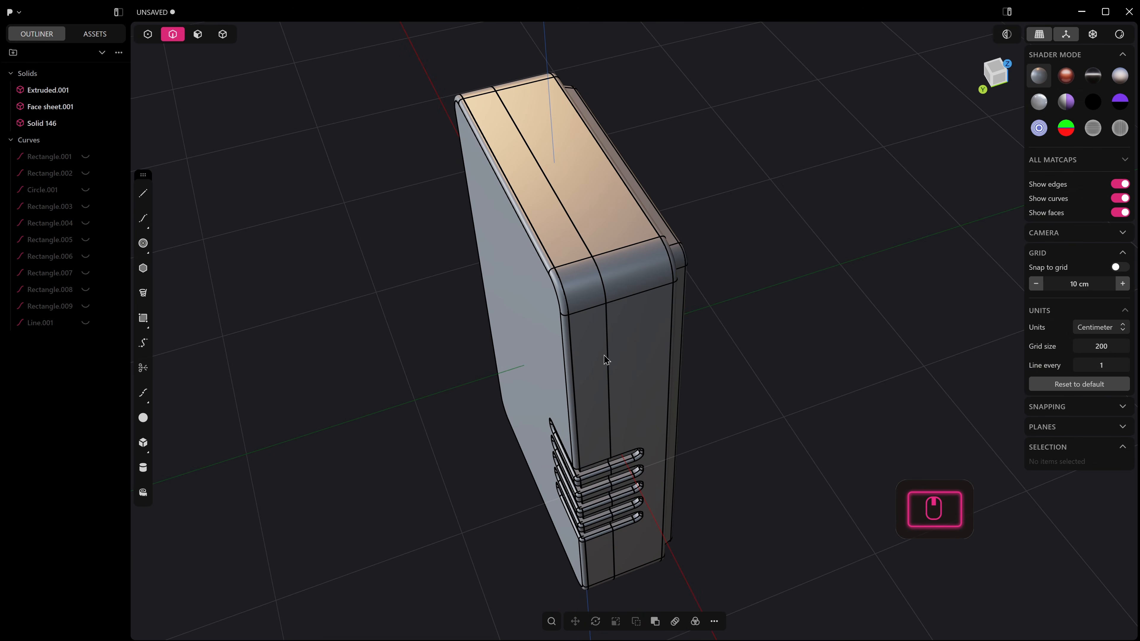
pyautogui.moveTo(587, 303); pyautogui.dragTo(557, 312, button='middle')
pyautogui.click(591, 290)
pyautogui.press('f')
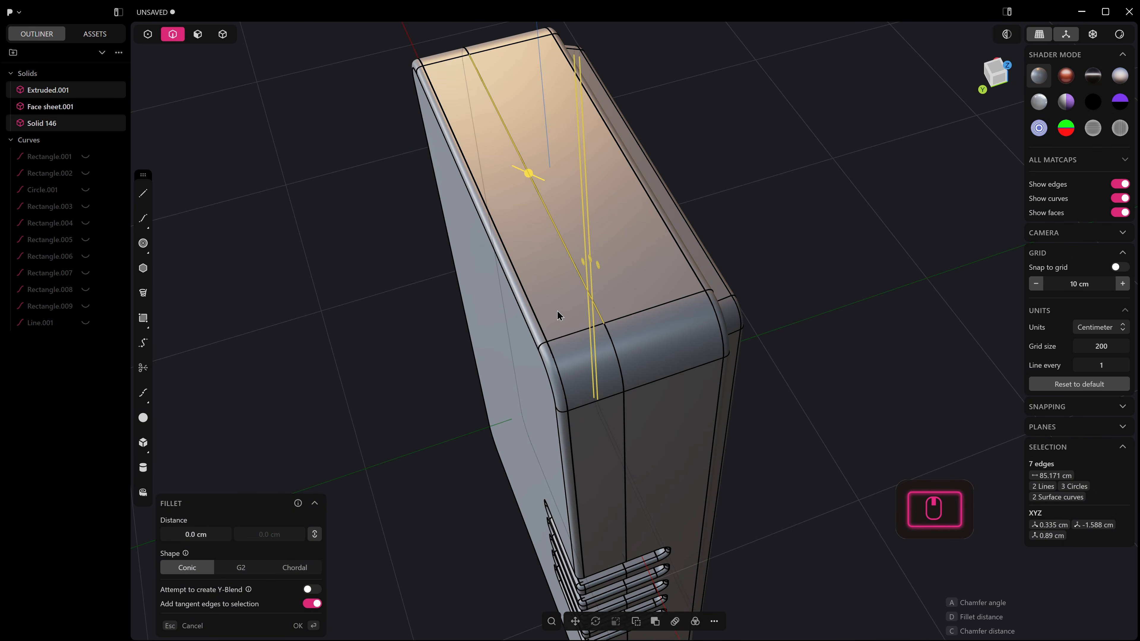
pyautogui.press('KP_7')
pyautogui.click(663, 304)
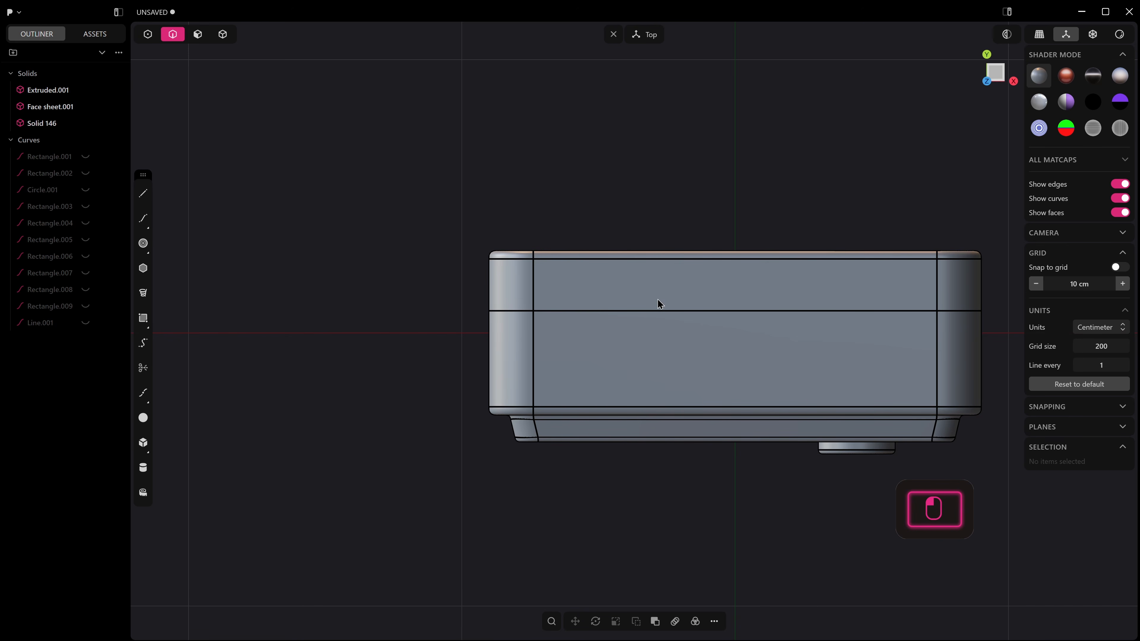
pyautogui.click(650, 314)
pyautogui.click(649, 296)
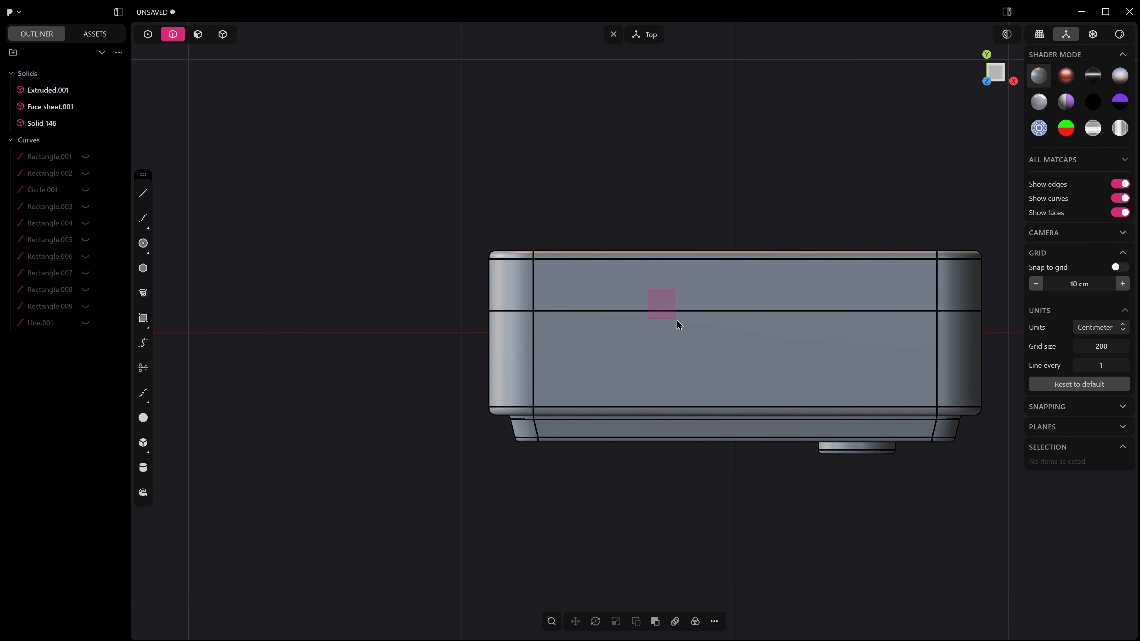
pyautogui.moveTo(691, 324); pyautogui.dragTo(983, 354)
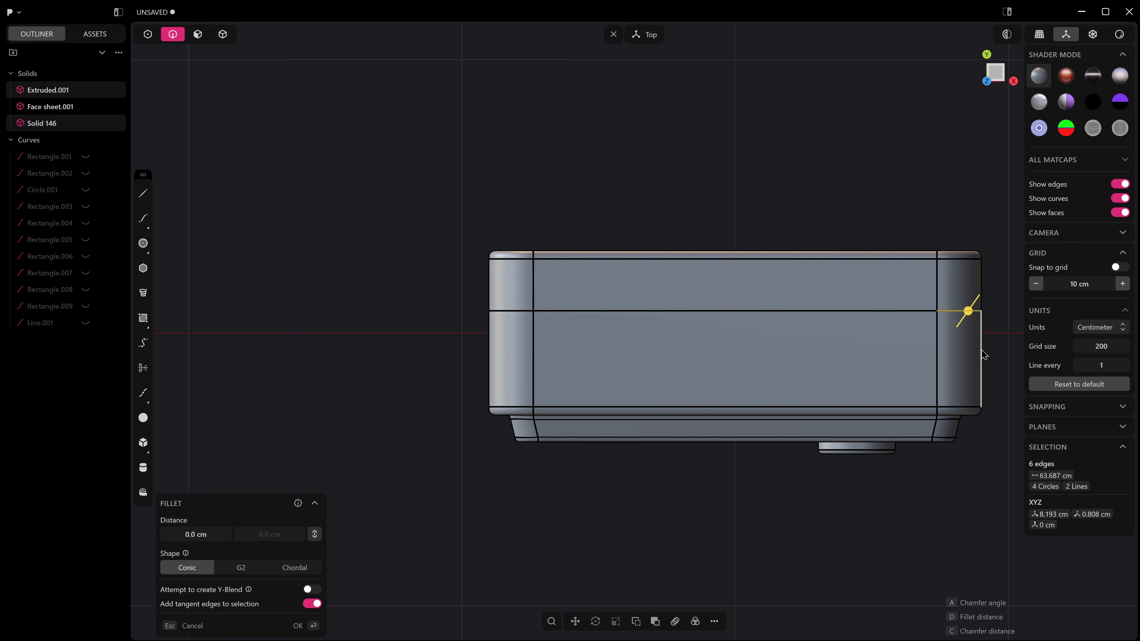
# Step: Fillet the paired seam edges where the front and rear halves meet around the body's perimeter
pyautogui.click(717, 293)
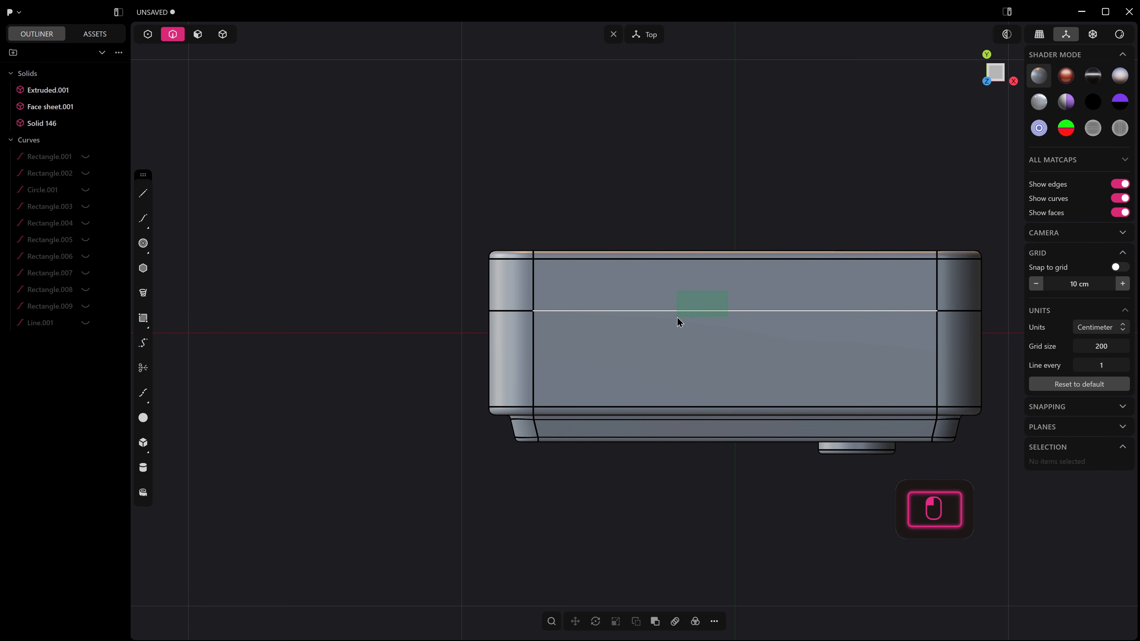
pyautogui.moveTo(675, 320); pyautogui.dragTo(675, 320)
pyautogui.moveTo(653, 323); pyautogui.dragTo(694, 179, button='middle')
pyautogui.moveTo(597, 466)
pyautogui.keyDown('shift'); pyautogui.mouseDown(button='middle')
pyautogui.moveTo(686, 221)
pyautogui.moveTo(615, 464)
pyautogui.mouseUp(button='middle'); pyautogui.keyUp('shift')
pyautogui.scroll(5, 621, 443)
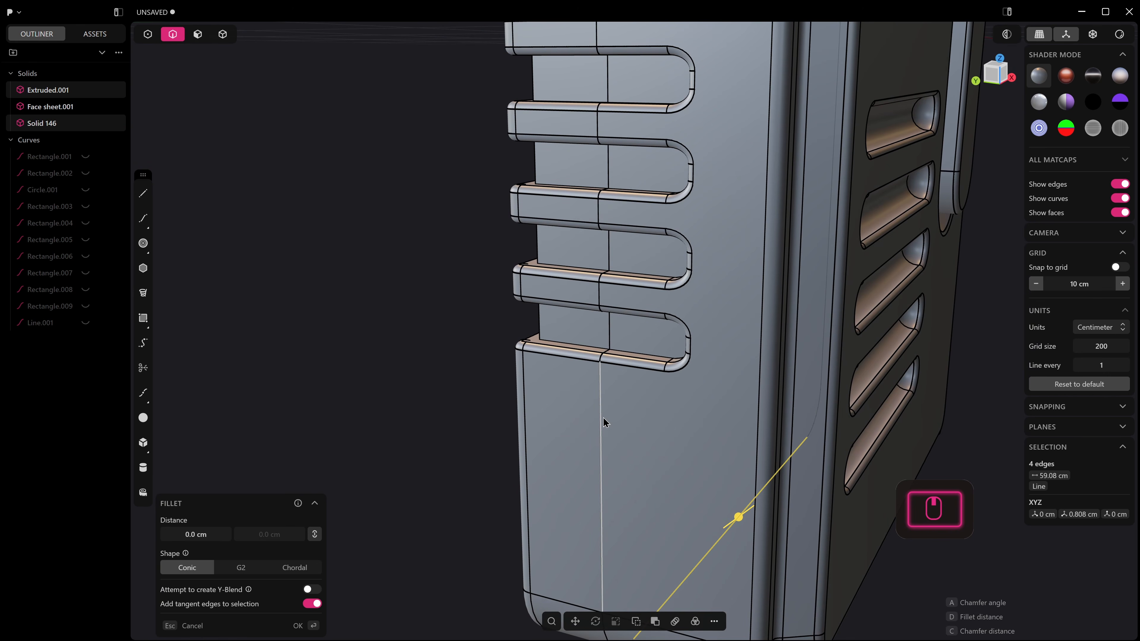
pyautogui.scroll(-5, 618, 314)
pyautogui.keyDown('shift'); pyautogui.moveTo(652, 490); pyautogui.dragTo(669, 416, button='middle'); pyautogui.keyUp('shift')
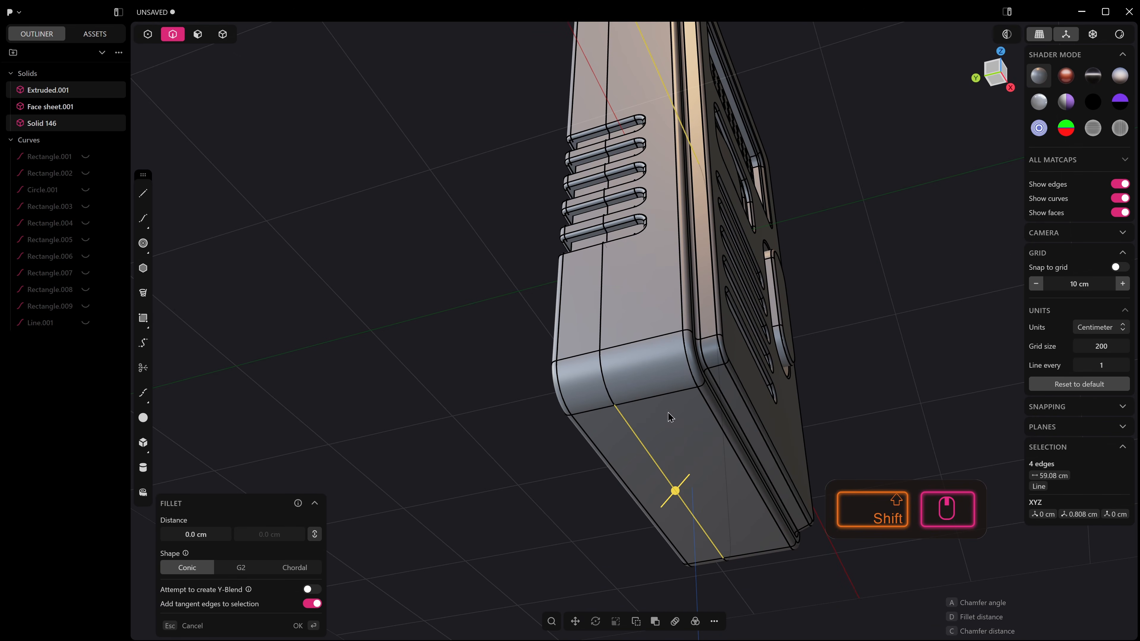
pyautogui.moveTo(674, 492); pyautogui.dragTo(670, 490)
pyautogui.scroll(2, 605, 352)
pyautogui.moveTo(605, 352); pyautogui.dragTo(629, 408, button='middle')
pyautogui.keyDown('shift'); pyautogui.moveTo(582, 291); pyautogui.dragTo(623, 477, button='middle'); pyautogui.keyUp('shift')
pyautogui.scroll(3, 626, 458)
pyautogui.scroll(6, 638, 394)
pyautogui.moveTo(638, 370)
pyautogui.mouseDown(button='middle')
pyautogui.moveTo(640, 352)
pyautogui.moveTo(653, 373)
pyautogui.moveTo(640, 314)
pyautogui.moveTo(655, 318)
pyautogui.mouseUp(button='middle')
pyautogui.scroll(-5, 642, 316)
pyautogui.press('Return')
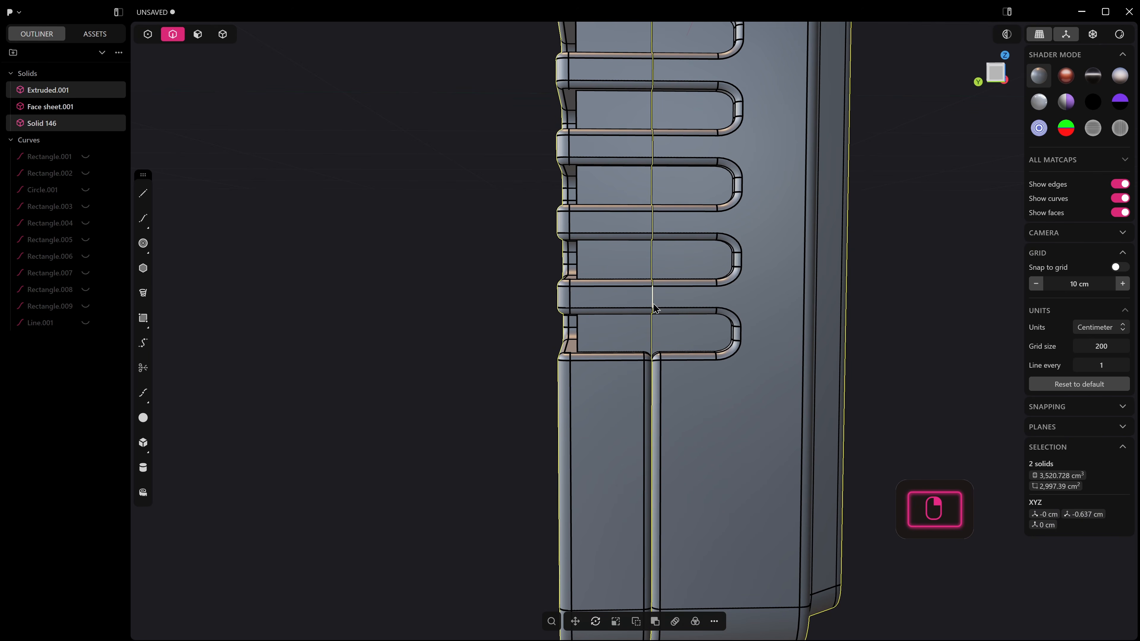
pyautogui.click(648, 299)
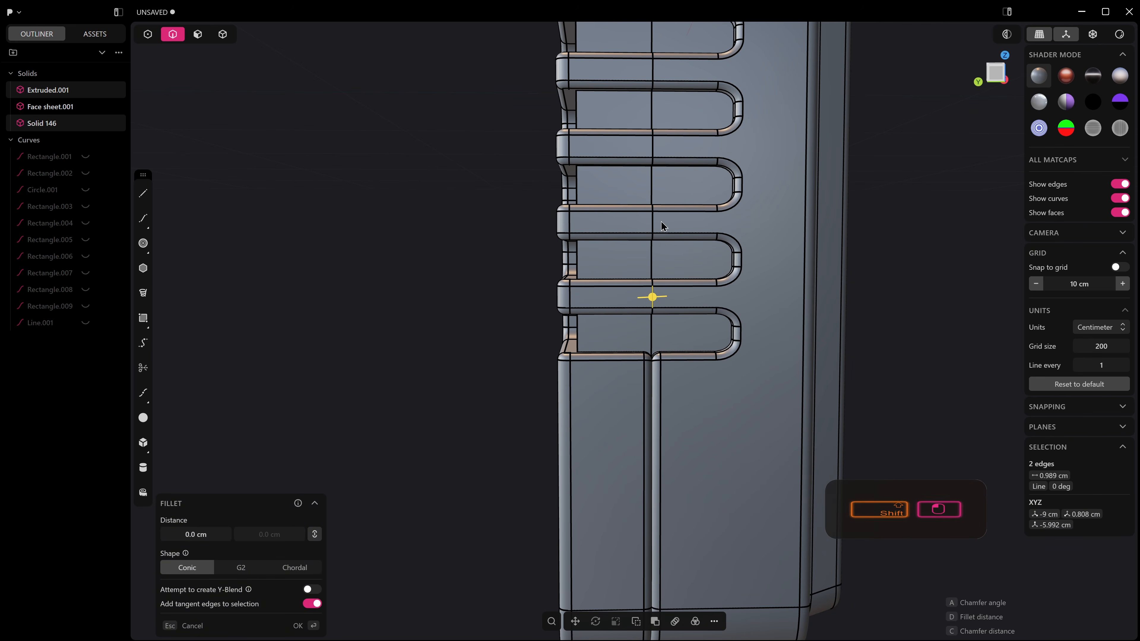
pyautogui.keyDown('shift'); pyautogui.click(649, 223); pyautogui.keyUp('shift')
pyautogui.press('KP_3')
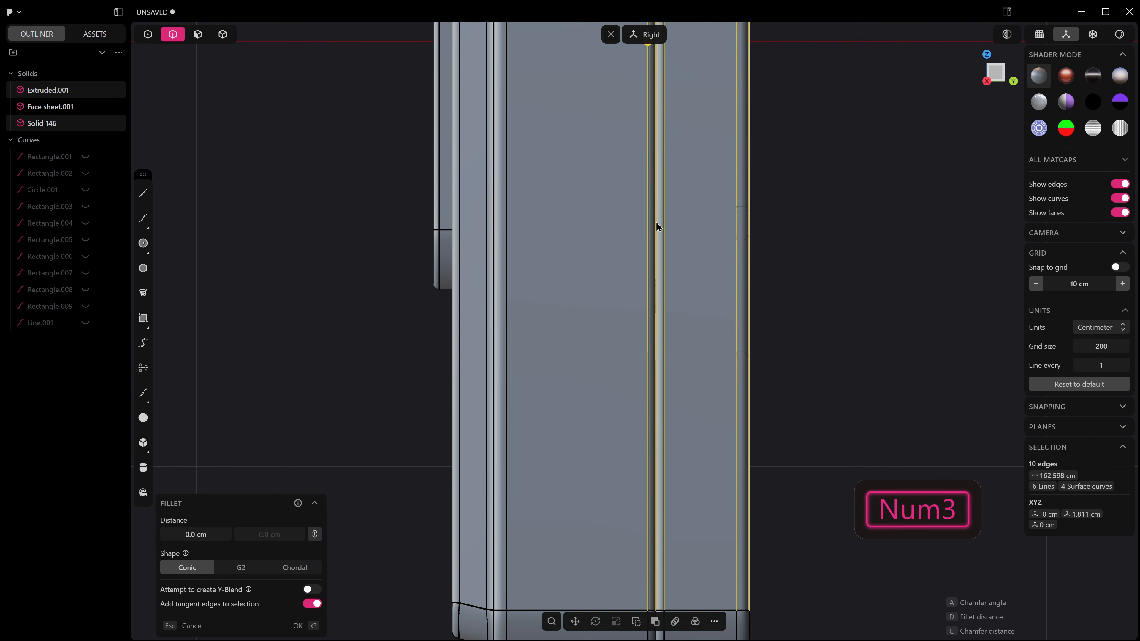
pyautogui.press('ctrl+KP_1')
pyautogui.click(708, 224)
pyautogui.moveTo(708, 223); pyautogui.dragTo(612, 326, button='middle')
pyautogui.press('KP_3')
pyautogui.press('KP_1')
pyautogui.scroll(5, 612, 327)
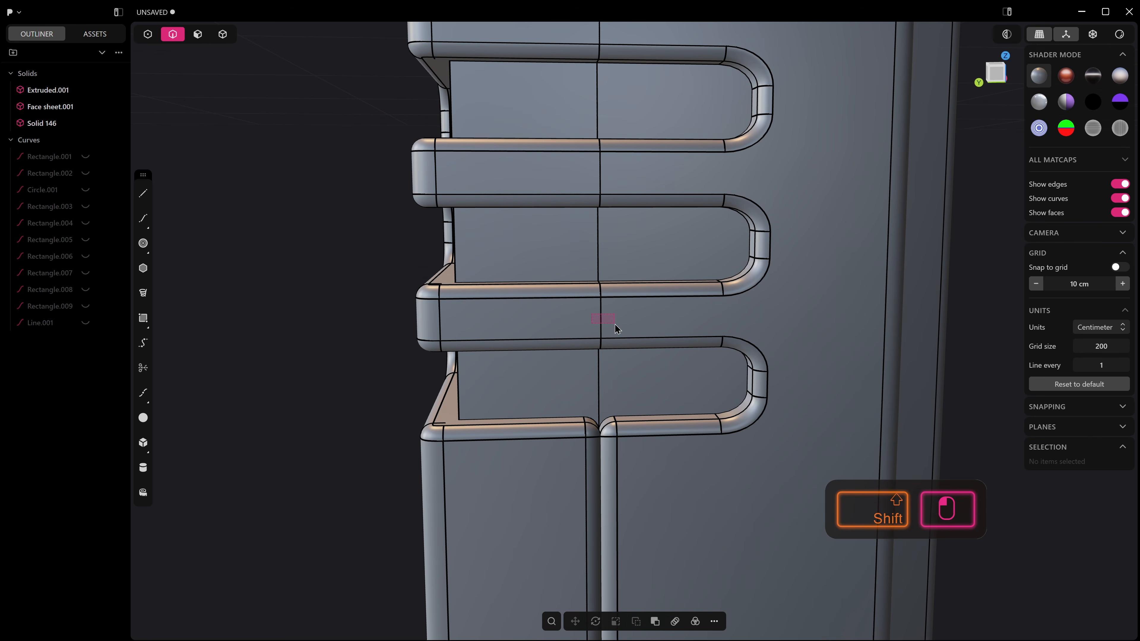
pyautogui.keyDown('ctrl'); pyautogui.moveTo(614, 311); pyautogui.dragTo(592, 323); pyautogui.keyUp('ctrl')
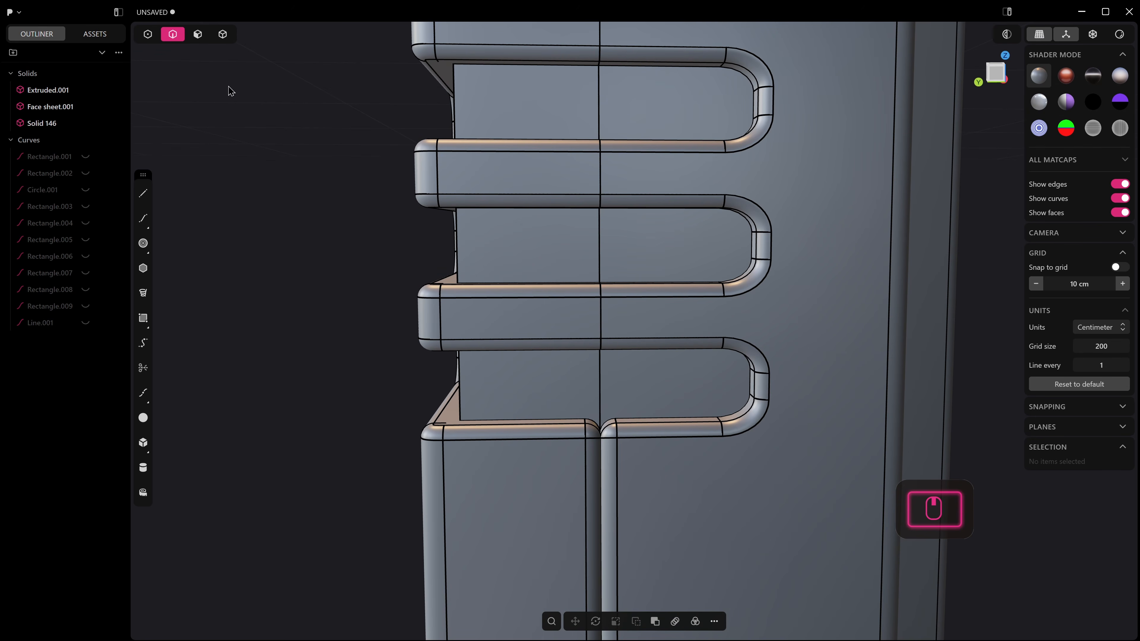
pyautogui.moveTo(317, 315); pyautogui.dragTo(318, 316, button='right')
# Step: Fillet the short seam edges on the ribs between the five side slots
pyautogui.click(600, 320)
pyautogui.press('f')
pyautogui.keyDown('shift'); pyautogui.click(600, 179); pyautogui.keyUp('shift')
pyautogui.keyDown('shift'); pyautogui.moveTo(626, 166); pyautogui.dragTo(635, 360, button='middle'); pyautogui.keyUp('shift')
pyautogui.keyDown('shift'); pyautogui.click(611, 231); pyautogui.keyUp('shift')
pyautogui.keyDown('shift'); pyautogui.moveTo(621, 110); pyautogui.dragTo(656, 260, button='middle'); pyautogui.keyUp('shift')
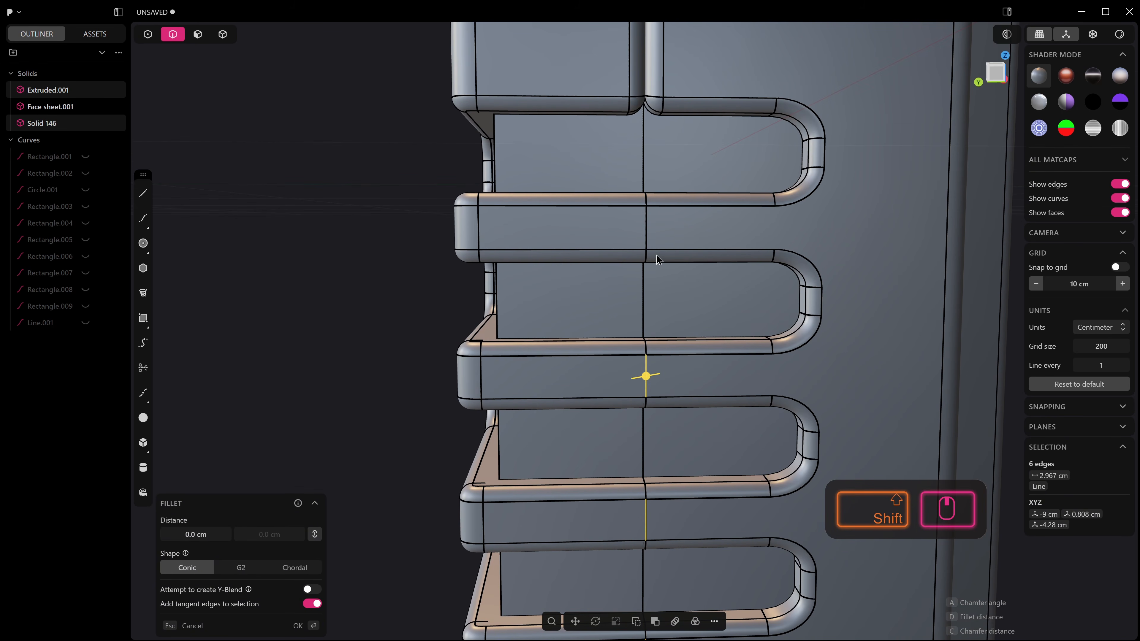
pyautogui.keyDown('shift'); pyautogui.click(643, 230); pyautogui.keyUp('shift')
pyautogui.moveTo(646, 228); pyautogui.dragTo(619, 188)
pyautogui.moveTo(647, 92); pyautogui.dragTo(648, 82)
pyautogui.scroll(-5, 674, 387)
pyautogui.moveTo(680, 396); pyautogui.dragTo(731, 405, button='middle')
pyautogui.rightClick(841, 368)
# Step: Join the front and rear halves of the body into one solid with a Boolean Union
pyautogui.scroll(-6, 850, 417)
pyautogui.click(880, 387)
pyautogui.moveTo(882, 387); pyautogui.dragTo(833, 378, button='middle')
pyautogui.keyDown('shift'); pyautogui.moveTo(832, 378); pyautogui.dragTo(721, 399, button='middle'); pyautogui.keyUp('shift')
pyautogui.press('4')
pyautogui.click(556, 292)
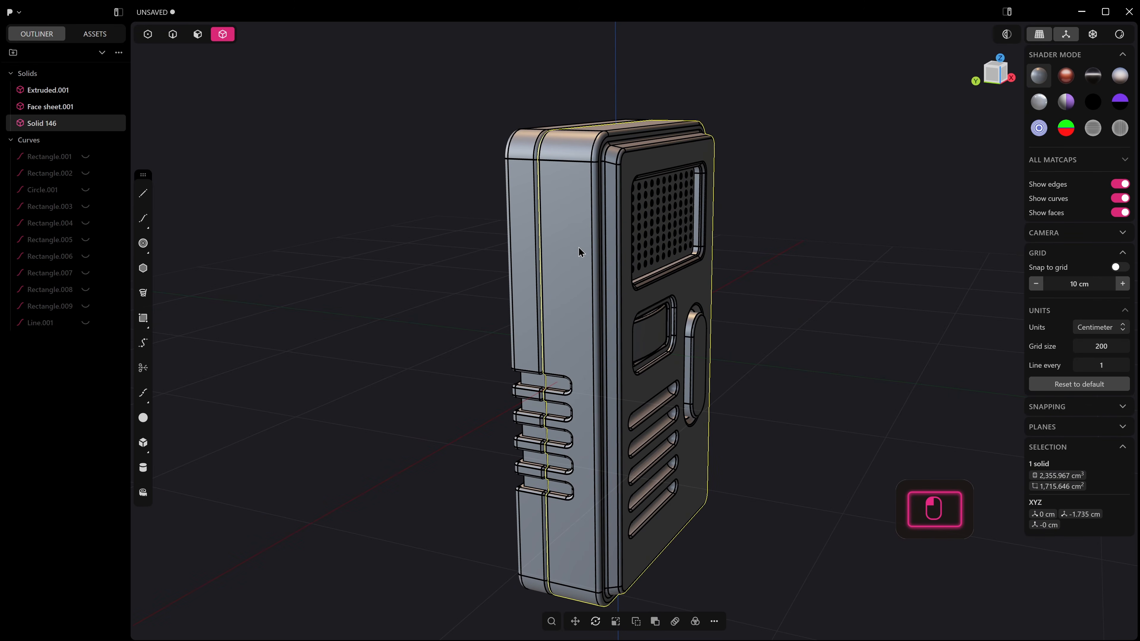
pyautogui.keyDown('shift'); pyautogui.click(526, 204); pyautogui.keyUp('shift')
pyautogui.press('q')
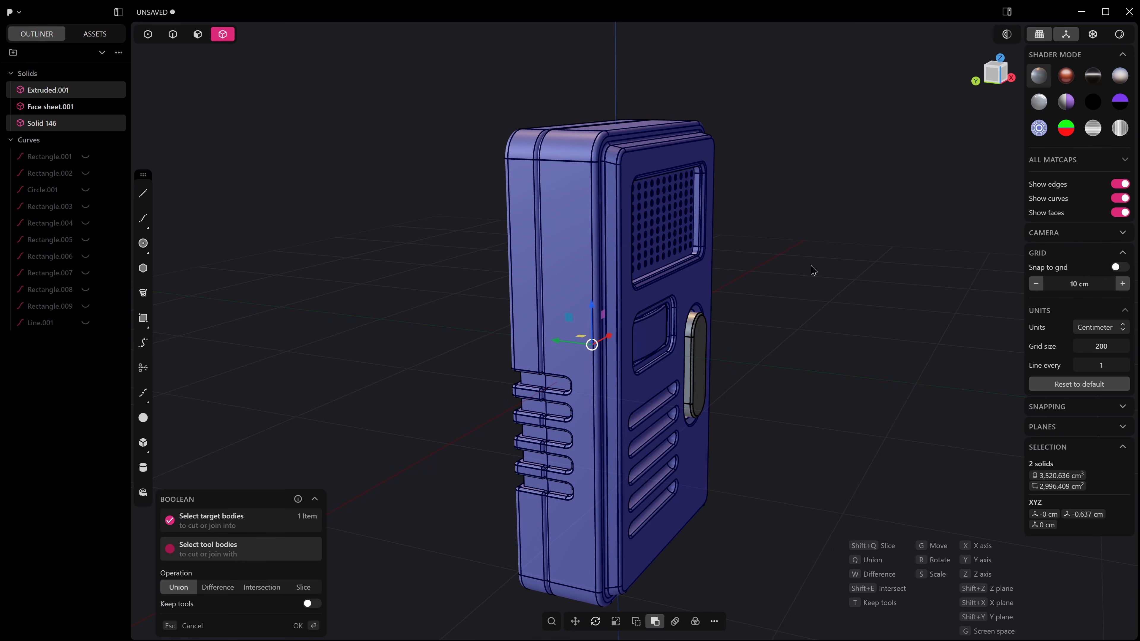
pyautogui.rightClick(803, 273)
# Step: Draw a circle of about 1.305 cm radius on the body's upper end face, near the corner opposite the oval button
pyautogui.moveTo(808, 287); pyautogui.dragTo(720, 293, button='middle')
pyautogui.keyDown('shift'); pyautogui.moveTo(720, 293); pyautogui.dragTo(577, 422, button='middle'); pyautogui.keyUp('shift')
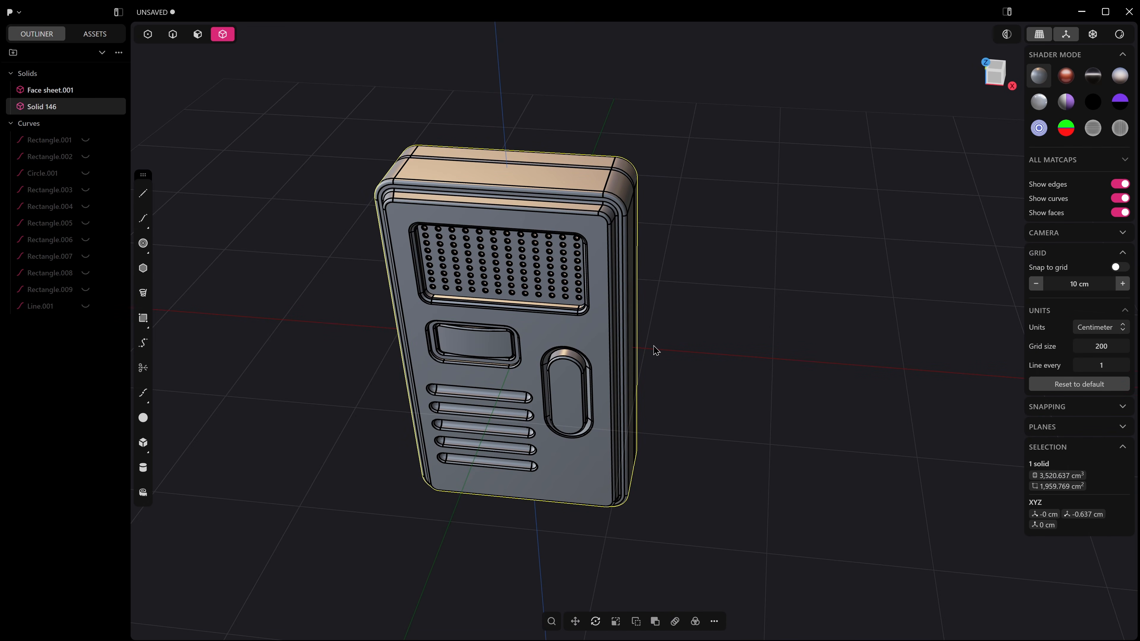
pyautogui.moveTo(669, 335); pyautogui.dragTo(706, 375, button='middle')
pyautogui.press('KP_7')
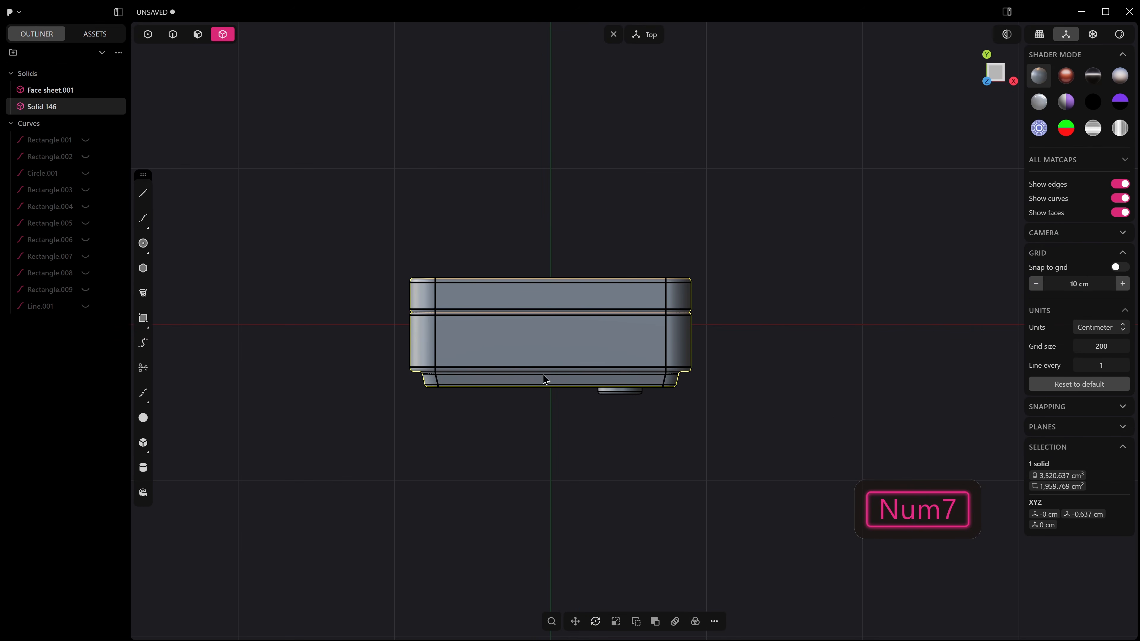
pyautogui.click(142, 244)
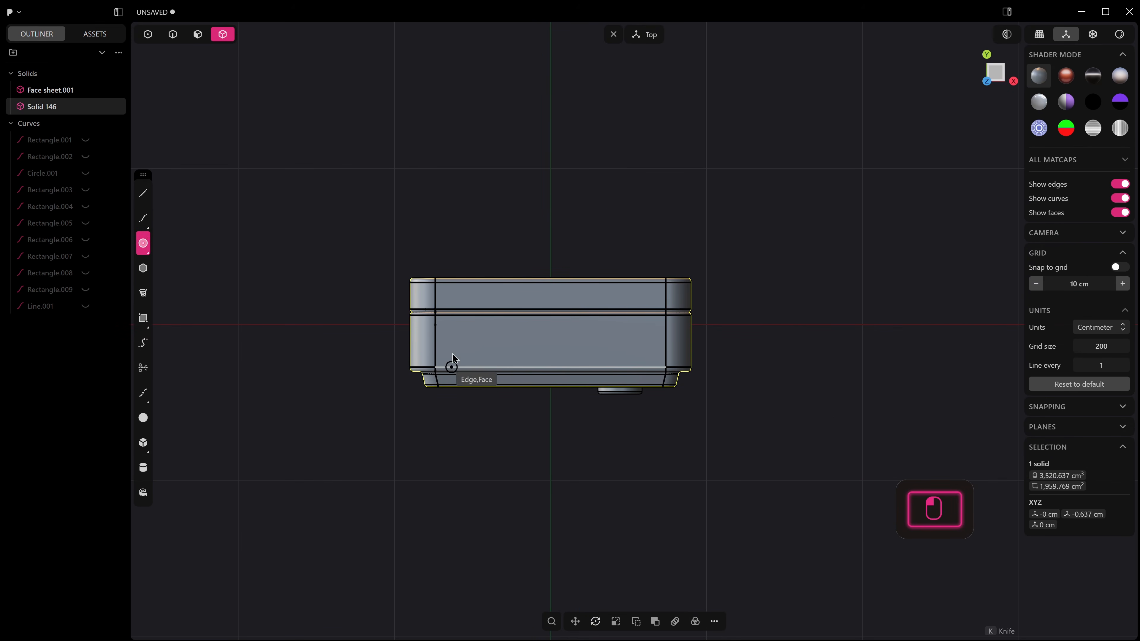
pyautogui.click(453, 335)
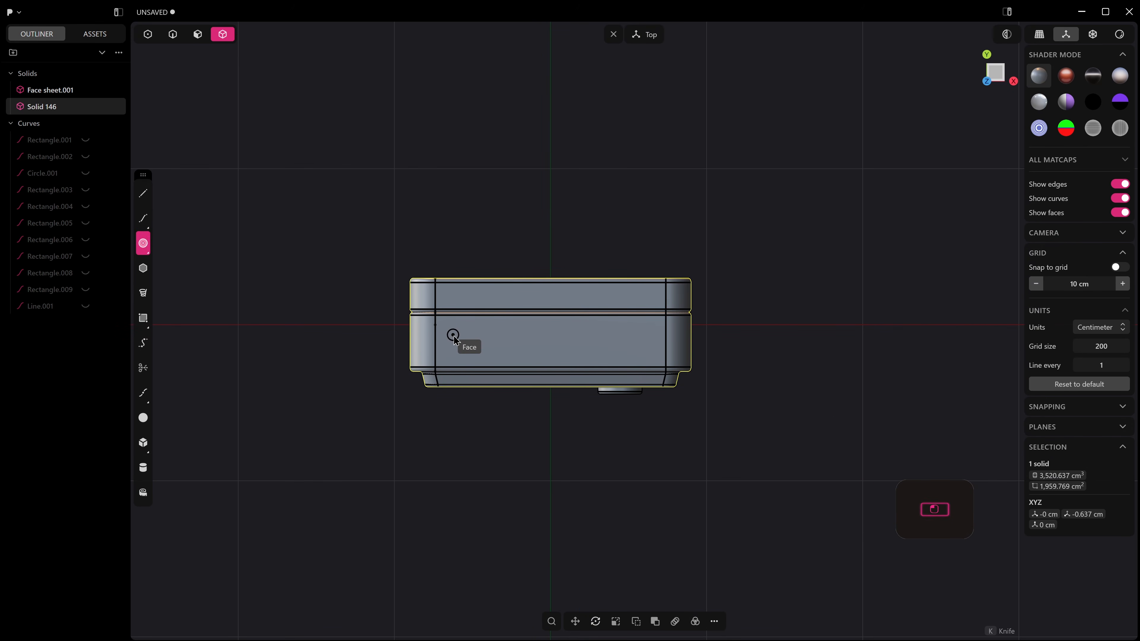
pyautogui.click(468, 349)
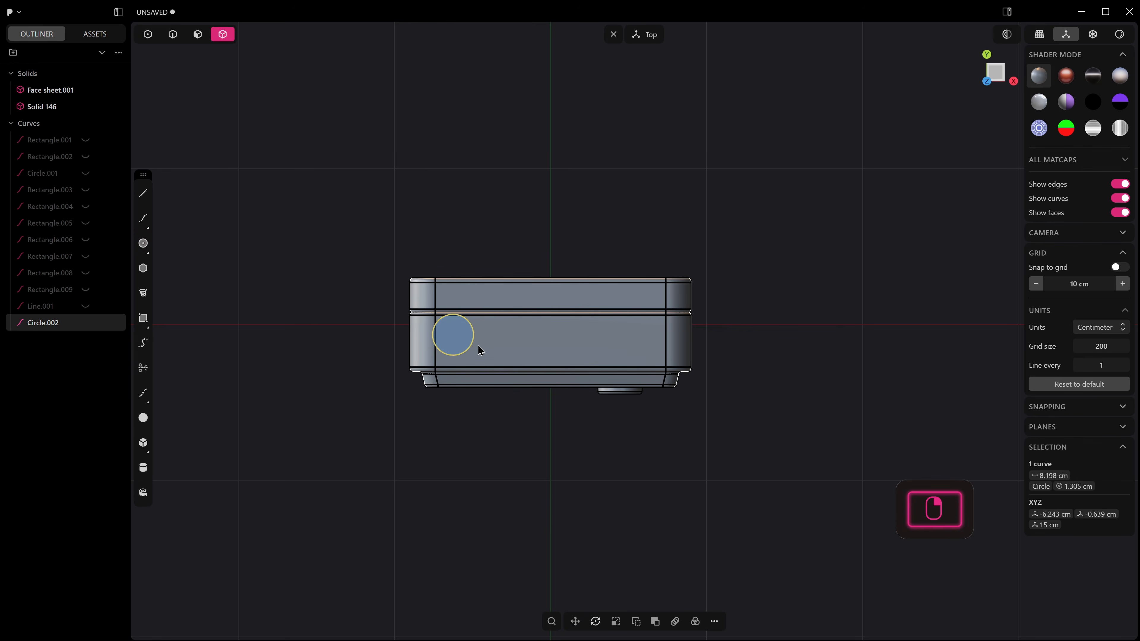
# Step: Move the circle onto the seam, slightly inward from the rounded corner, and scale it uniformly by about 1.076
pyautogui.press('g')
pyautogui.moveTo(454, 297); pyautogui.dragTo(454, 272)
pyautogui.moveTo(500, 310); pyautogui.dragTo(494, 311)
pyautogui.rightClick(493, 311)
pyautogui.moveTo(492, 311); pyautogui.dragTo(525, 291, button='middle')
pyautogui.press('g')
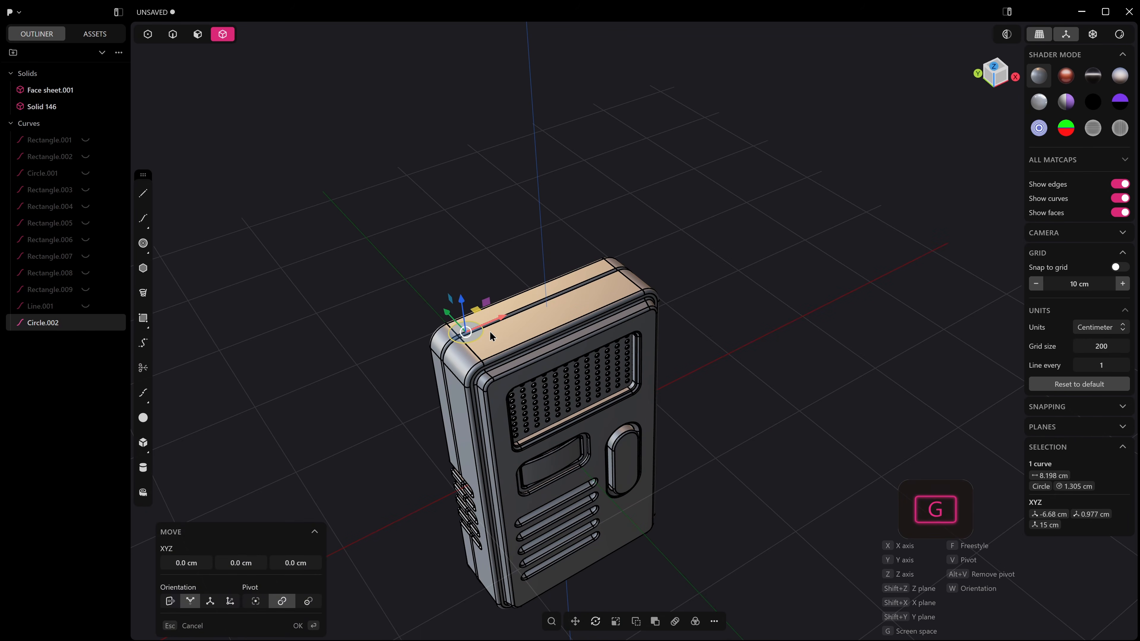
pyautogui.moveTo(497, 321); pyautogui.dragTo(515, 320)
pyautogui.moveTo(515, 320); pyautogui.dragTo(548, 346, button='middle')
pyautogui.press('s')
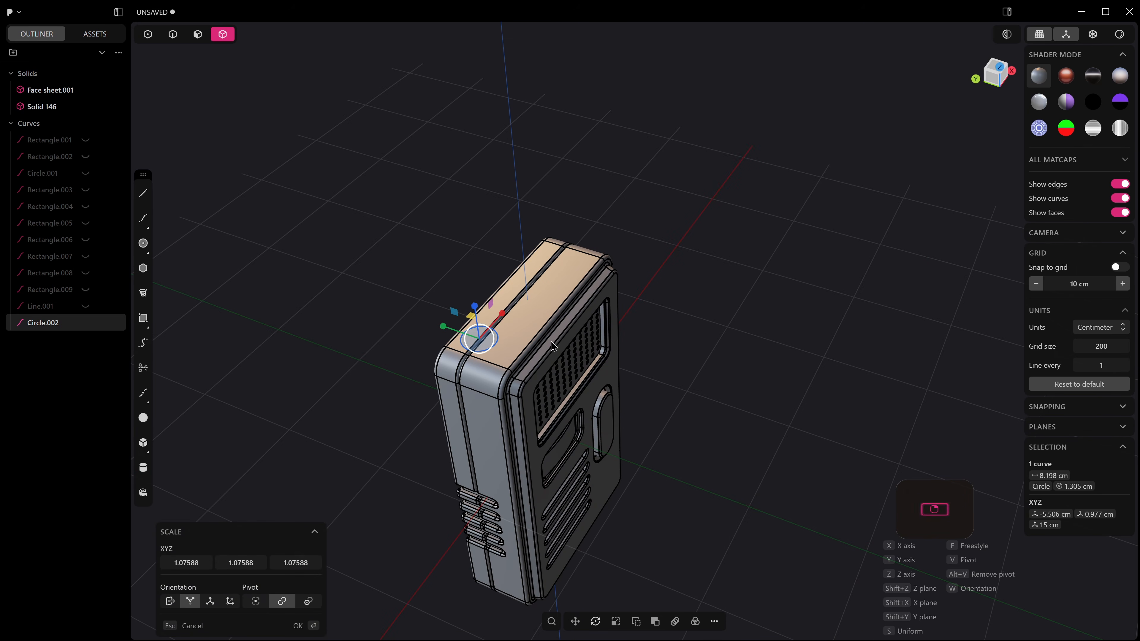
pyautogui.click(553, 345)
# Step: Extrude the circular region upward about 0.673 cm as a separate body, tapered inward by about 14.4 degrees
pyautogui.click(492, 343)
pyautogui.press('3')
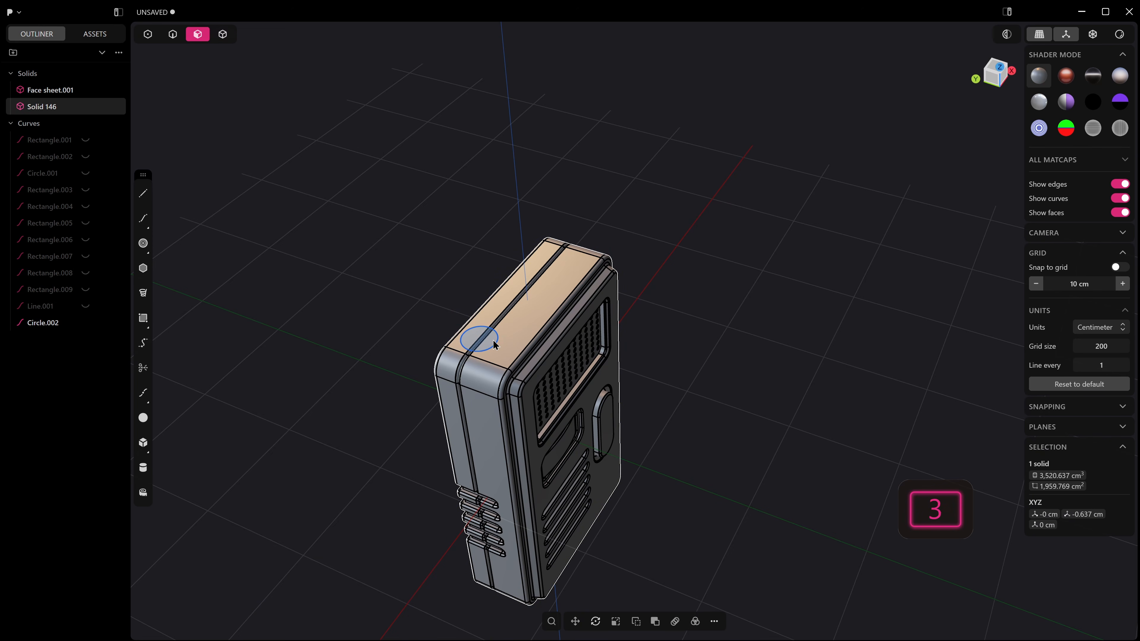
pyautogui.click(496, 346)
pyautogui.press('e')
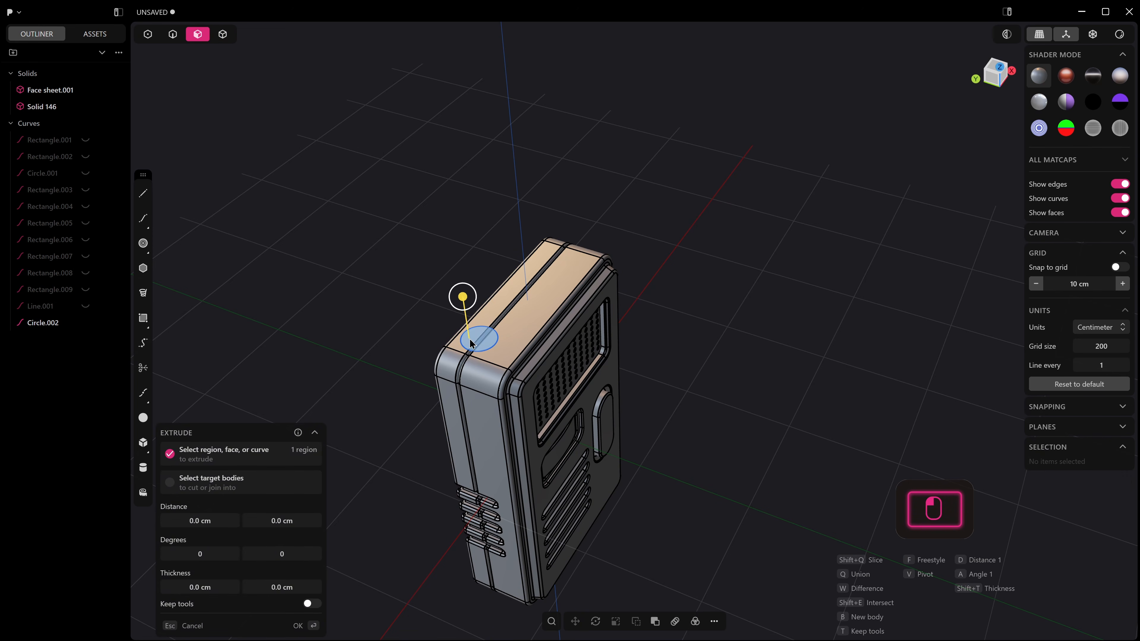
pyautogui.moveTo(471, 322); pyautogui.dragTo(171, 95, button='middle')
pyautogui.scroll(5, 376, 293)
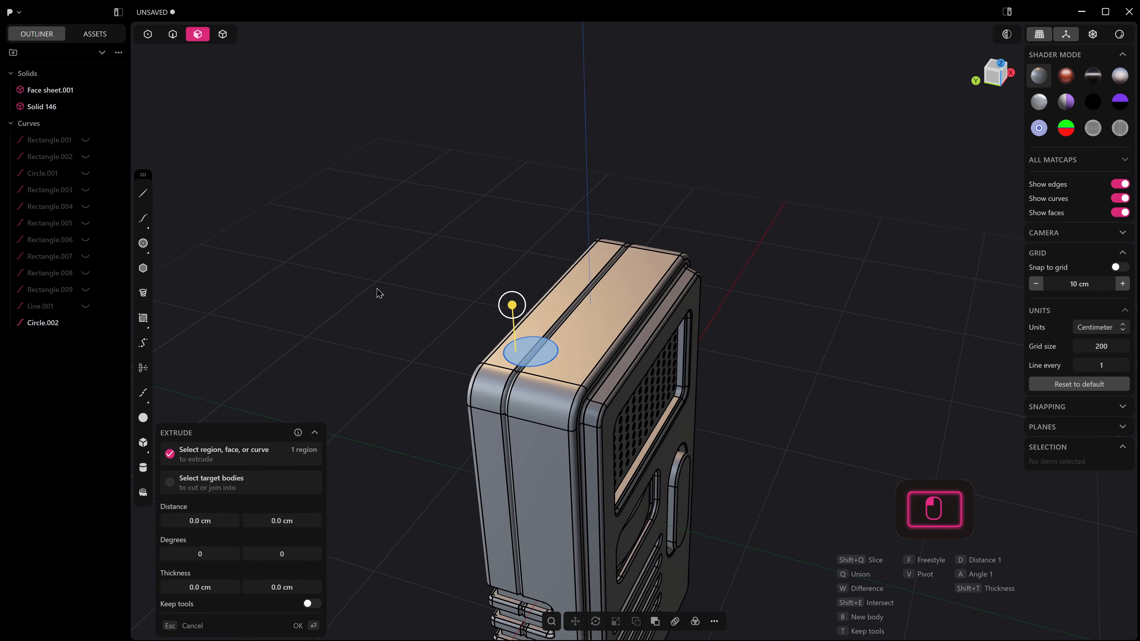
pyautogui.moveTo(587, 358)
pyautogui.mouseDown(button='middle')
pyautogui.moveTo(605, 320)
pyautogui.moveTo(596, 360)
pyautogui.mouseUp(button='middle')
pyautogui.moveTo(595, 306)
pyautogui.mouseDown()
pyautogui.moveTo(602, 274)
pyautogui.moveTo(593, 285)
pyautogui.mouseUp()
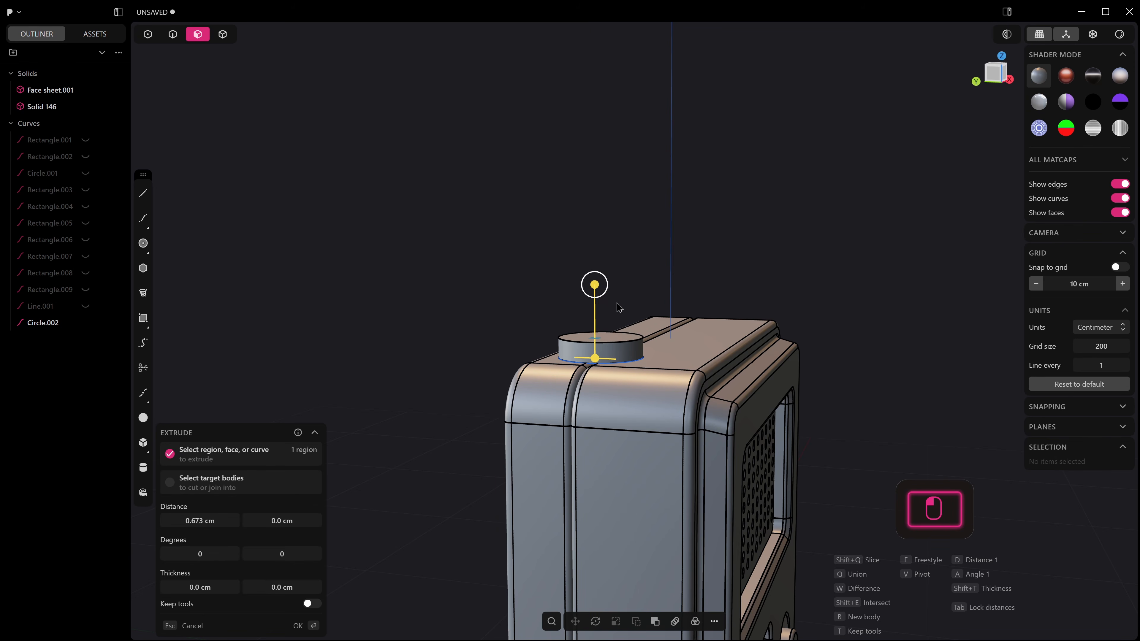
pyautogui.scroll(5, 621, 304)
pyautogui.scroll(5, 621, 304)
pyautogui.moveTo(567, 374); pyautogui.dragTo(580, 380)
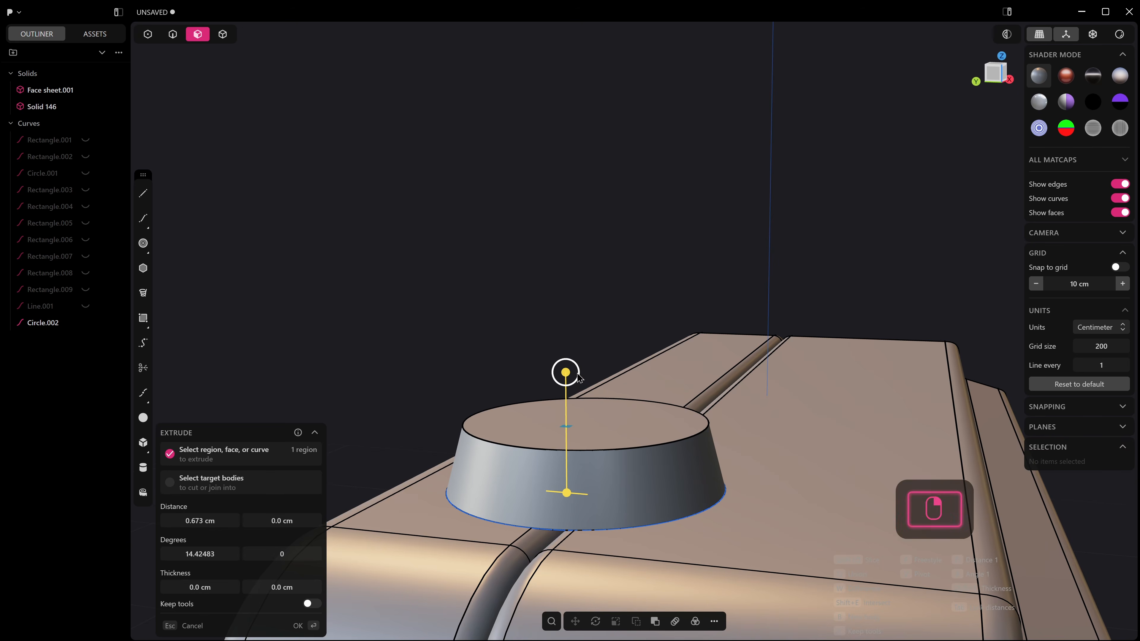
pyautogui.click(627, 432)
# Step: Extrude the tapered base's upper face straight up into a cylinder reaching about Z 17.8 cm
pyautogui.press('3')
pyautogui.click(616, 431)
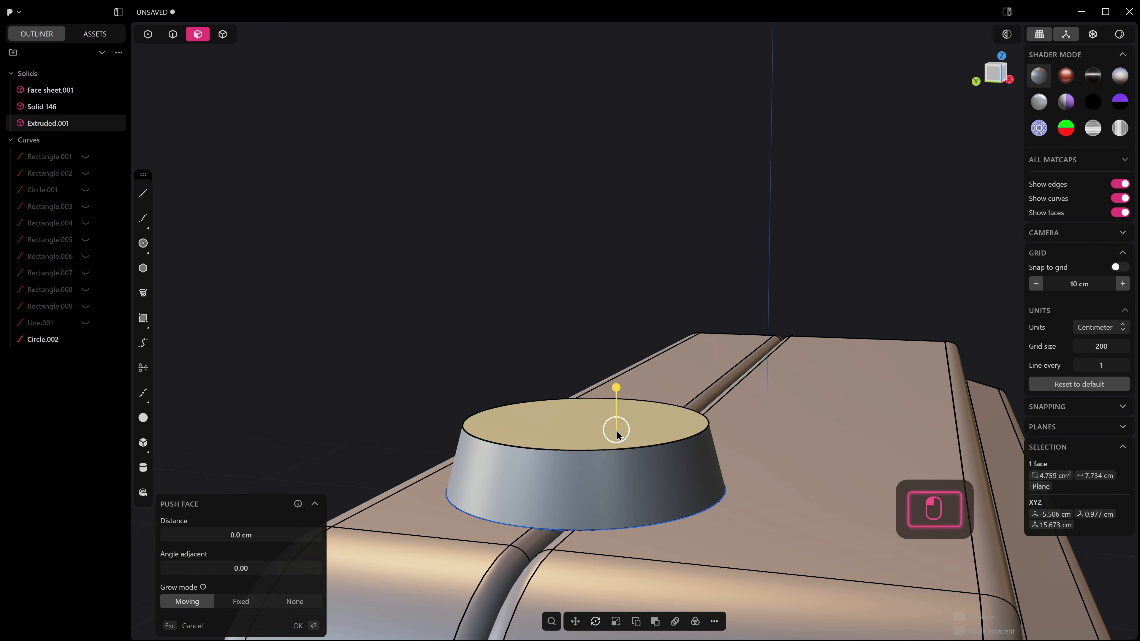
pyautogui.press('e')
pyautogui.moveTo(617, 381); pyautogui.dragTo(628, 155)
pyautogui.rightClick(628, 157)
pyautogui.scroll(-4, 663, 232)
pyautogui.keyDown('shift'); pyautogui.moveTo(672, 263); pyautogui.dragTo(713, 329, button='middle'); pyautogui.keyUp('shift')
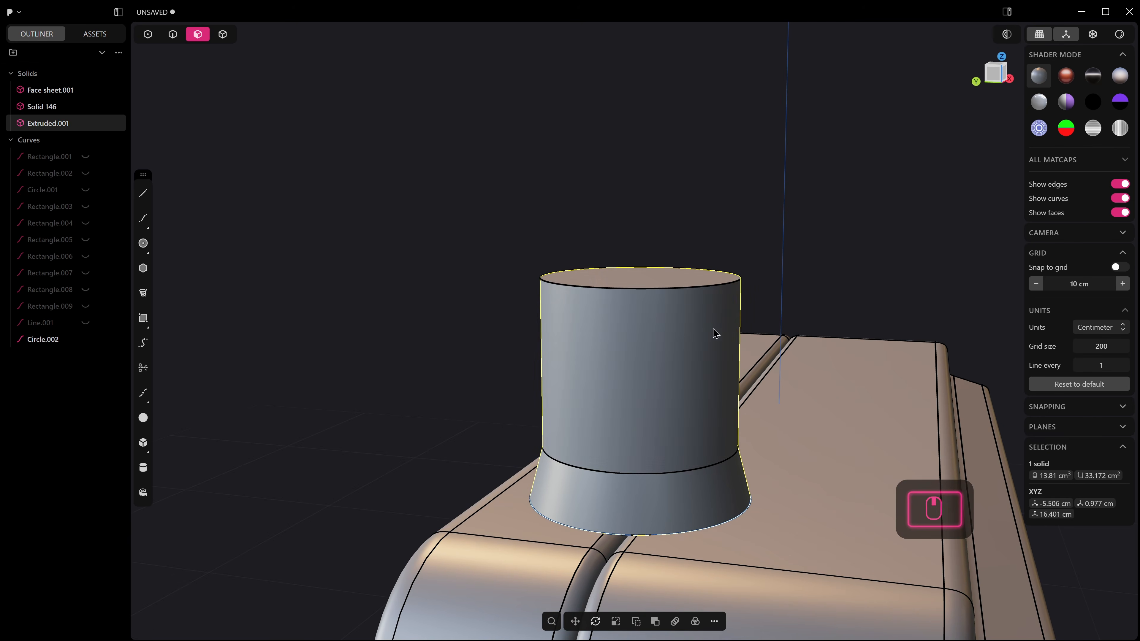
pyautogui.scroll(1, 682, 434)
pyautogui.hotkey('ctrl', 'r')
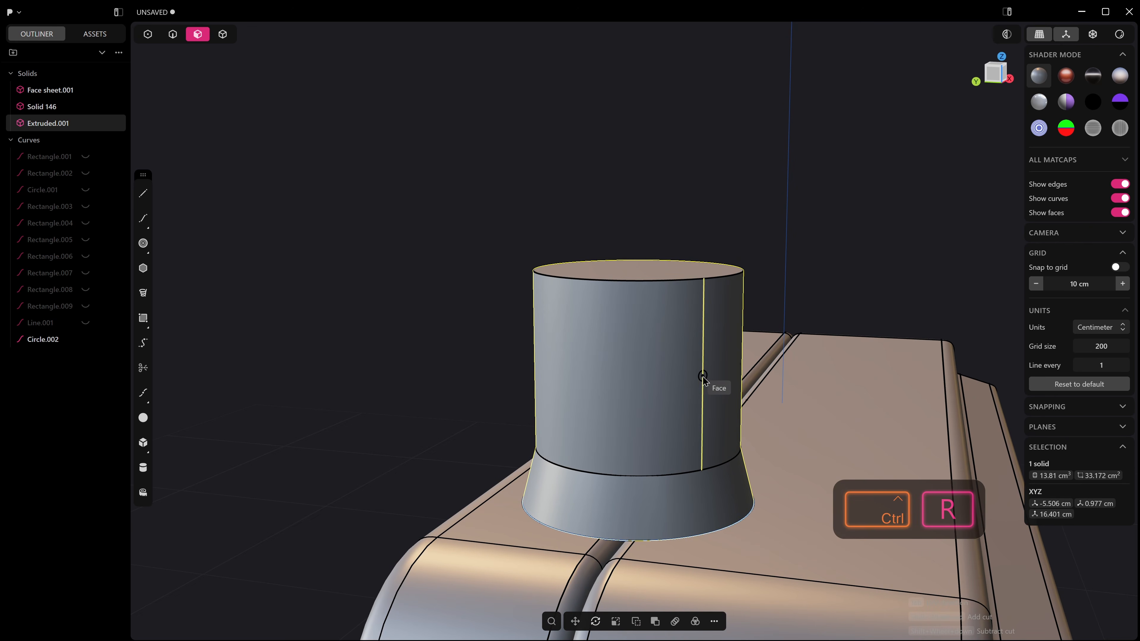
pyautogui.press('Escape')
pyautogui.hotkey('ctrl', 'r')
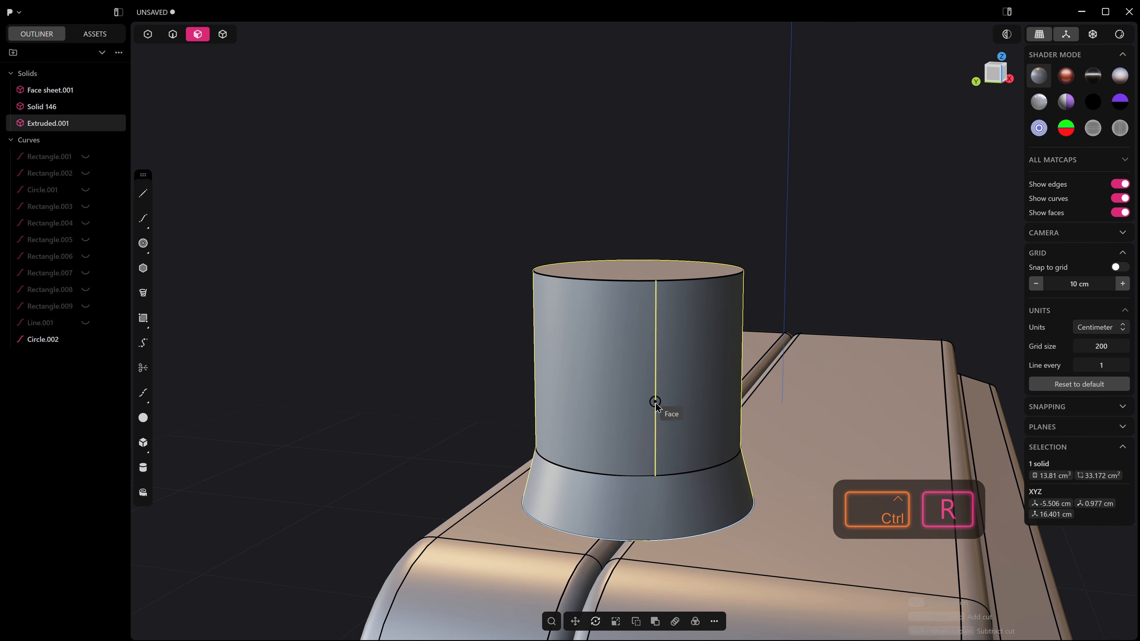
pyautogui.press('f')
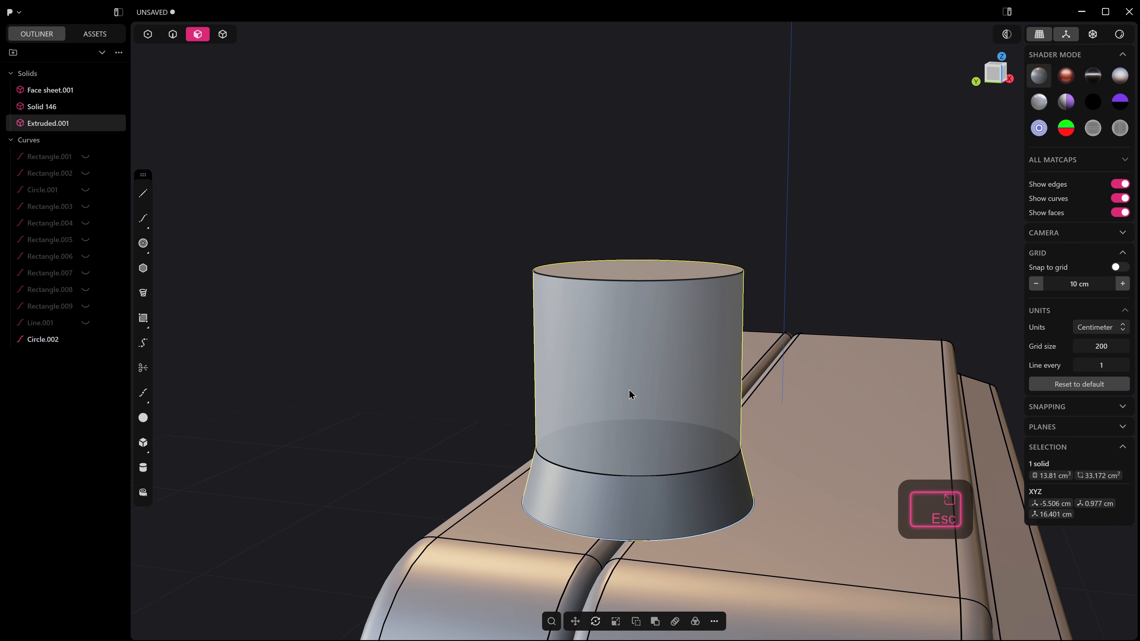
# Step: Cut a horizontal isoparam loop around the cylinder just above the tapered base
pyautogui.write('f')
pyautogui.write('i')
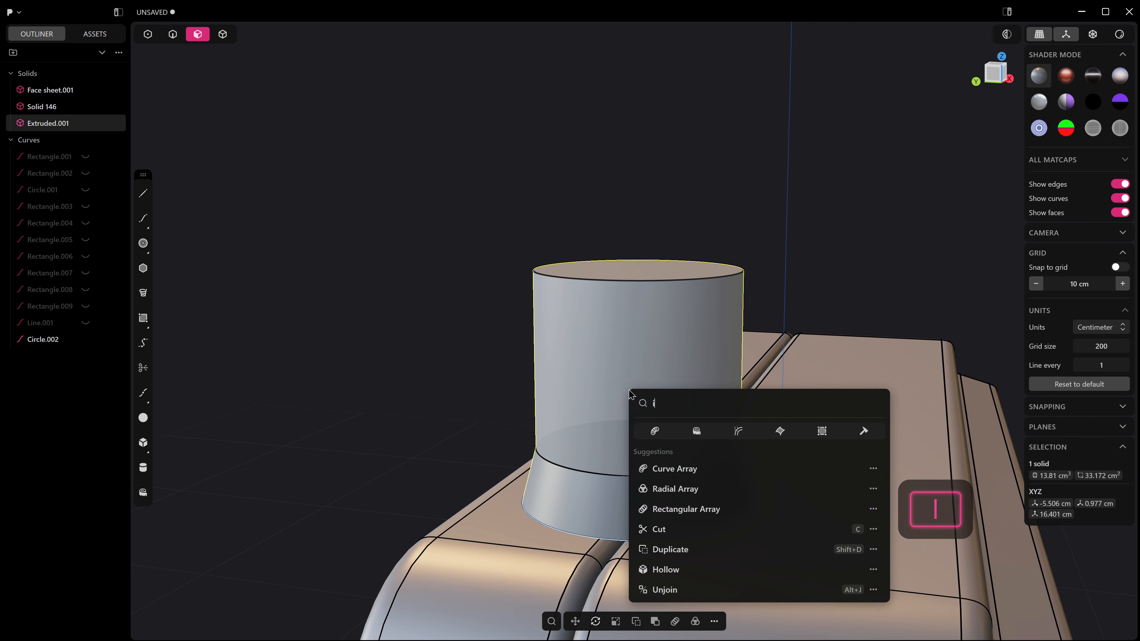
pyautogui.write('so')
pyautogui.click(672, 453)
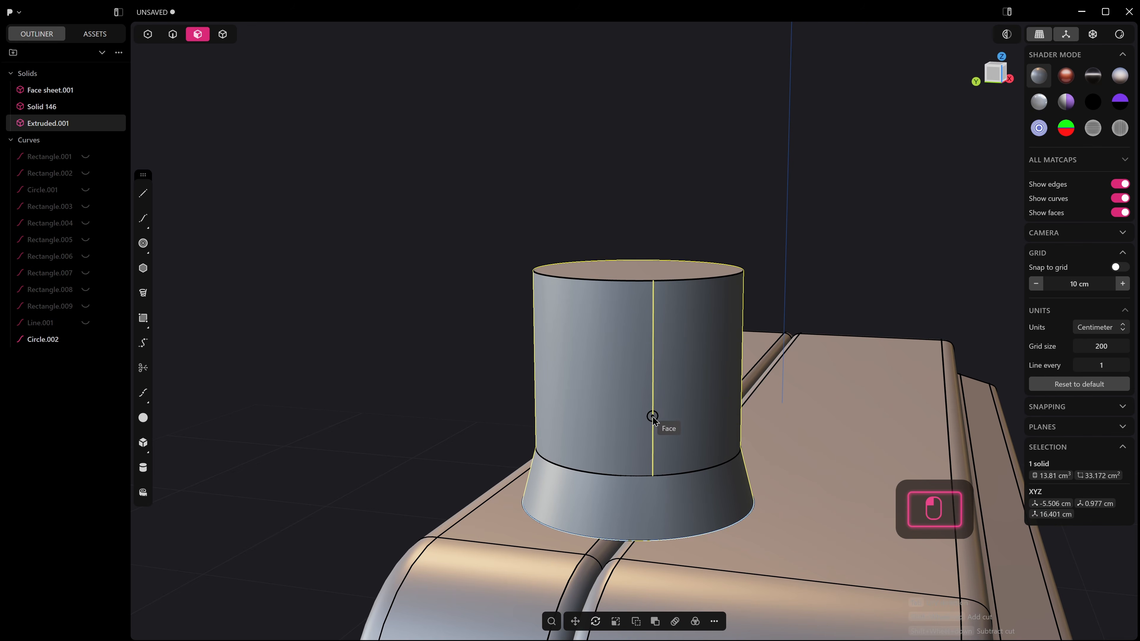
pyautogui.press('Tab')
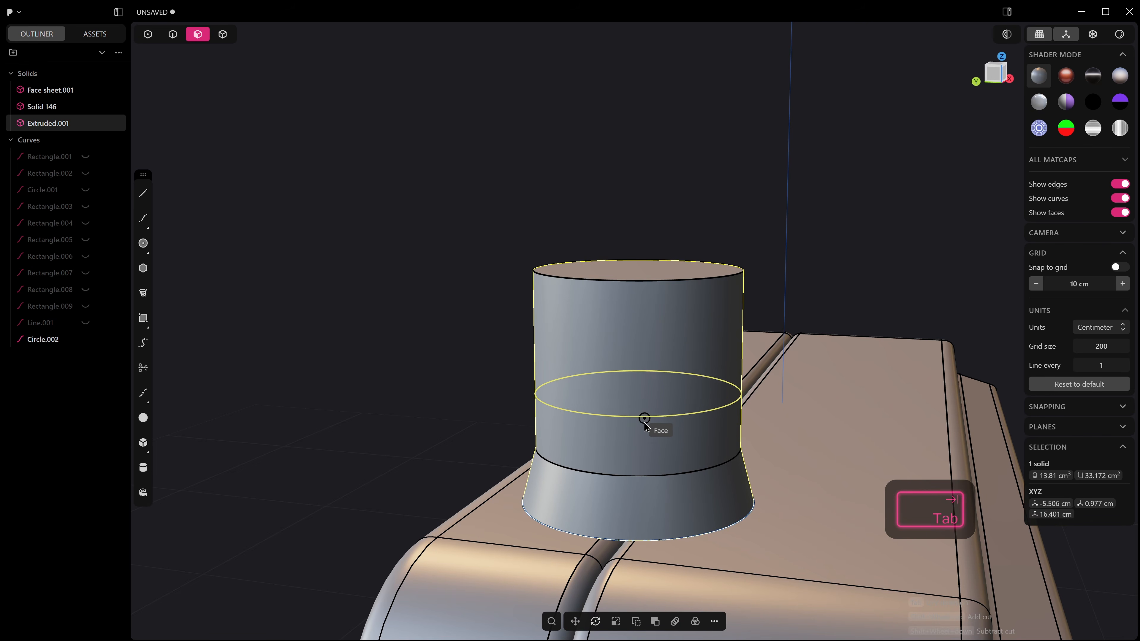
pyautogui.click(644, 466)
# Step: Cut a second horizontal loop just above the first and push the band between them inward to about 1.134 cm radius
pyautogui.hotkey('shift', 'r')
pyautogui.press('Tab')
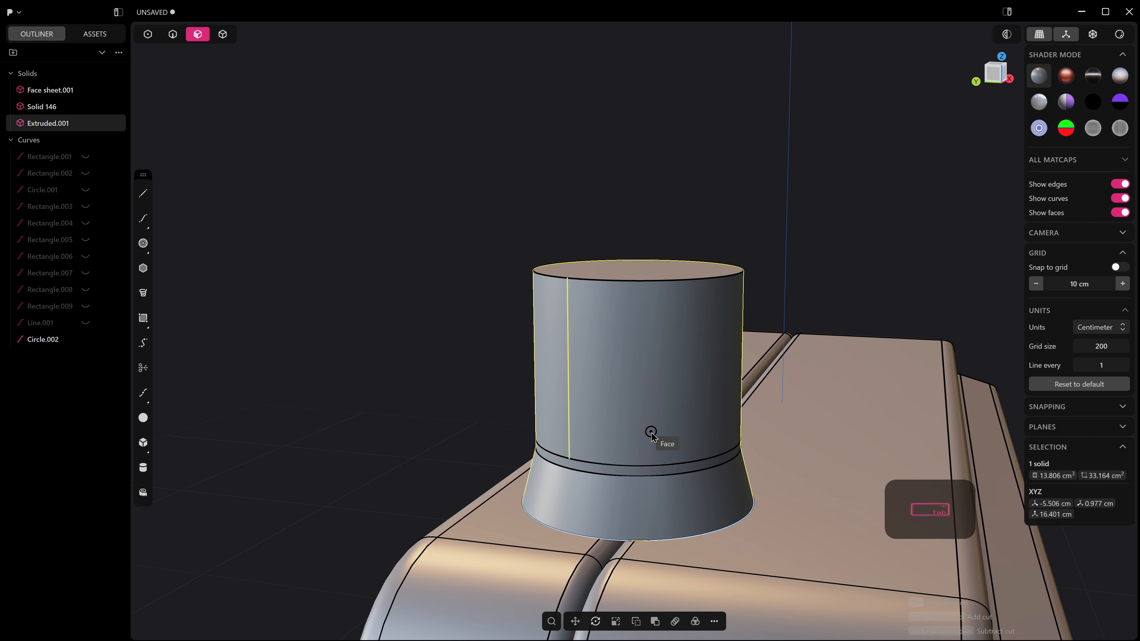
pyautogui.click(650, 454)
pyautogui.rightClick(650, 457)
pyautogui.click(652, 459)
pyautogui.moveTo(652, 462)
pyautogui.mouseDown()
pyautogui.moveTo(658, 472)
pyautogui.moveTo(649, 460)
pyautogui.mouseUp()
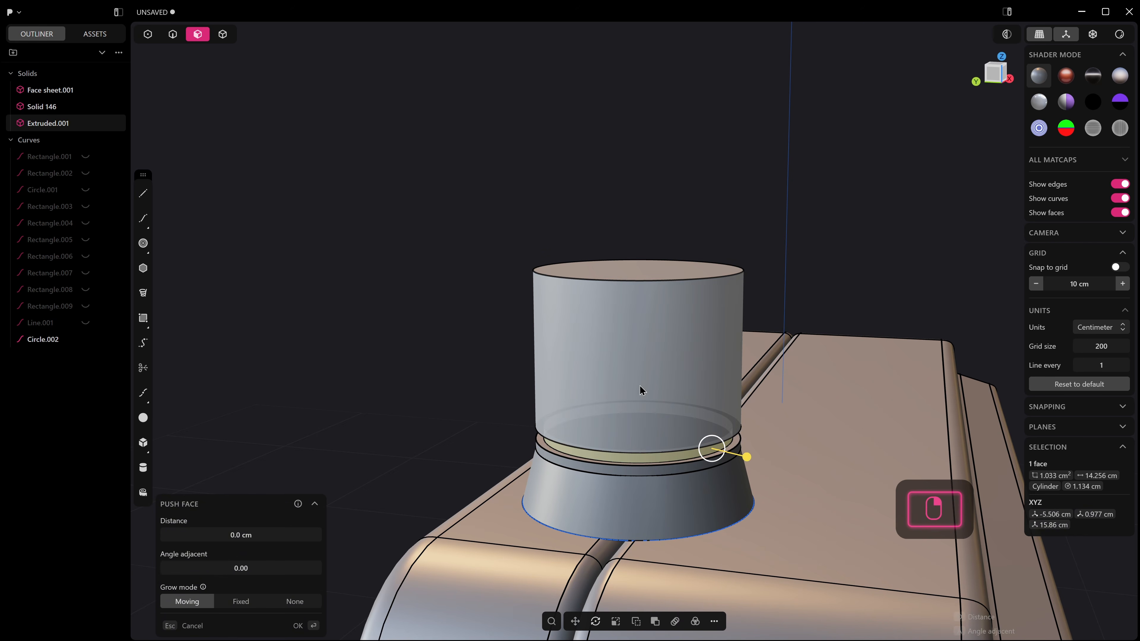
# Step: Taper the cylinder wall above the groove inward by about 6.25 degrees from its upper face
pyautogui.click(664, 273)
pyautogui.moveTo(665, 274)
pyautogui.mouseDown(button='middle')
pyautogui.moveTo(686, 330)
pyautogui.moveTo(673, 271)
pyautogui.mouseUp(button='middle')
pyautogui.moveTo(671, 254)
pyautogui.mouseDown()
pyautogui.moveTo(664, 263)
pyautogui.moveTo(666, 253)
pyautogui.mouseUp()
pyautogui.moveTo(657, 310); pyautogui.dragTo(676, 290, button='middle')
pyautogui.keyDown('shift'); pyautogui.moveTo(691, 279); pyautogui.dragTo(693, 282); pyautogui.keyUp('shift')
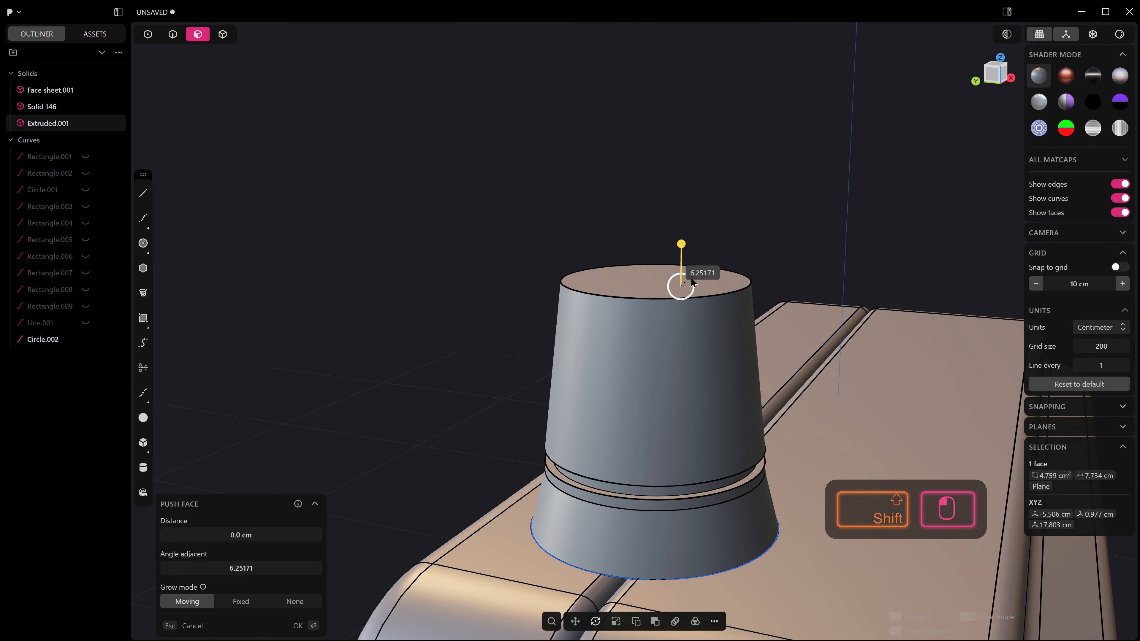
pyautogui.moveTo(689, 277); pyautogui.dragTo(713, 291, button='middle')
pyautogui.rightClick(717, 332)
# Step: Push the tapered cylinder's upper face further upward to lengthen the antenna
pyautogui.scroll(-5, 718, 336)
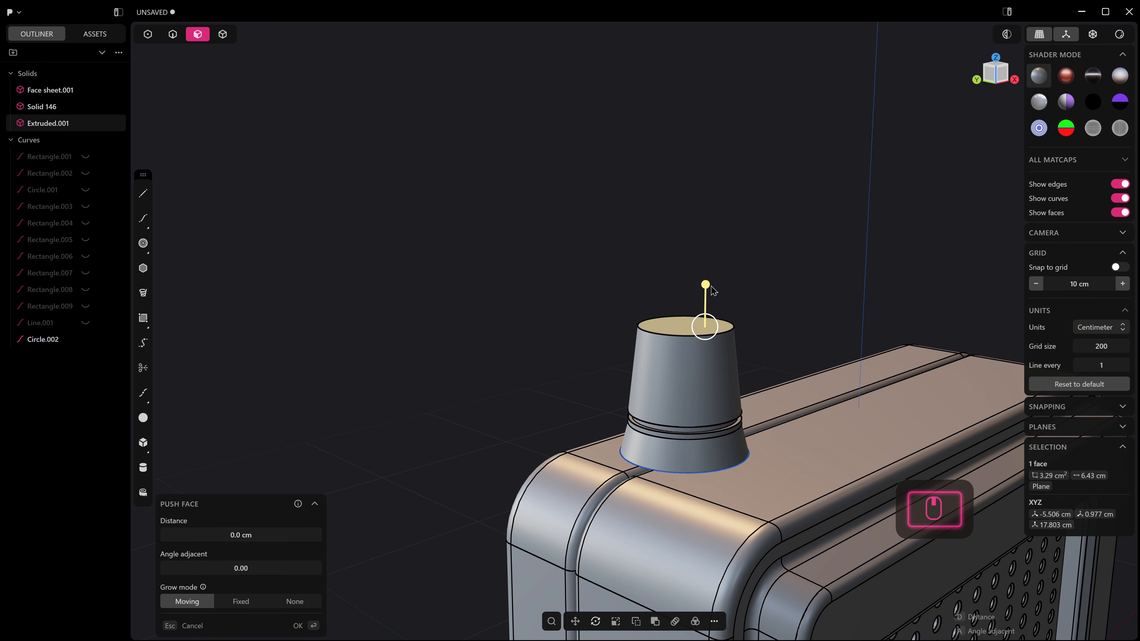
pyautogui.moveTo(710, 293); pyautogui.dragTo(717, 255)
pyautogui.rightClick(779, 249)
pyautogui.moveTo(779, 249); pyautogui.dragTo(777, 240, button='middle')
# Step: Convert the antenna's tapered side face to an editable spline surface with control points and turn on X-ray display
pyautogui.click(712, 316)
pyautogui.moveTo(712, 316); pyautogui.dragTo(665, 361, button='middle')
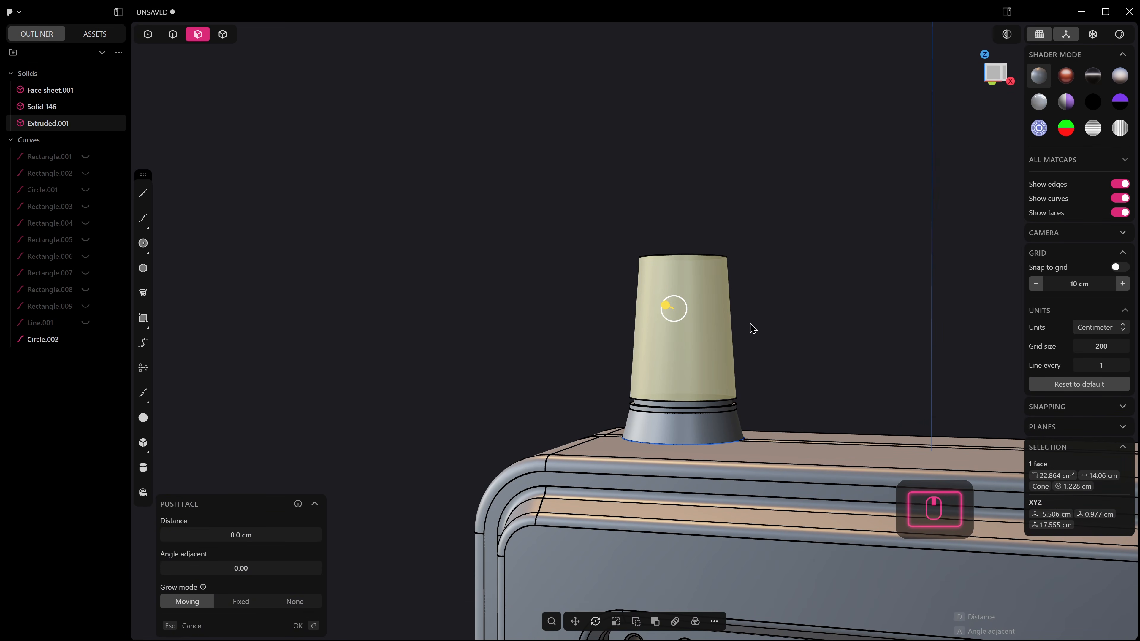
pyautogui.hotkey('shift', 's')
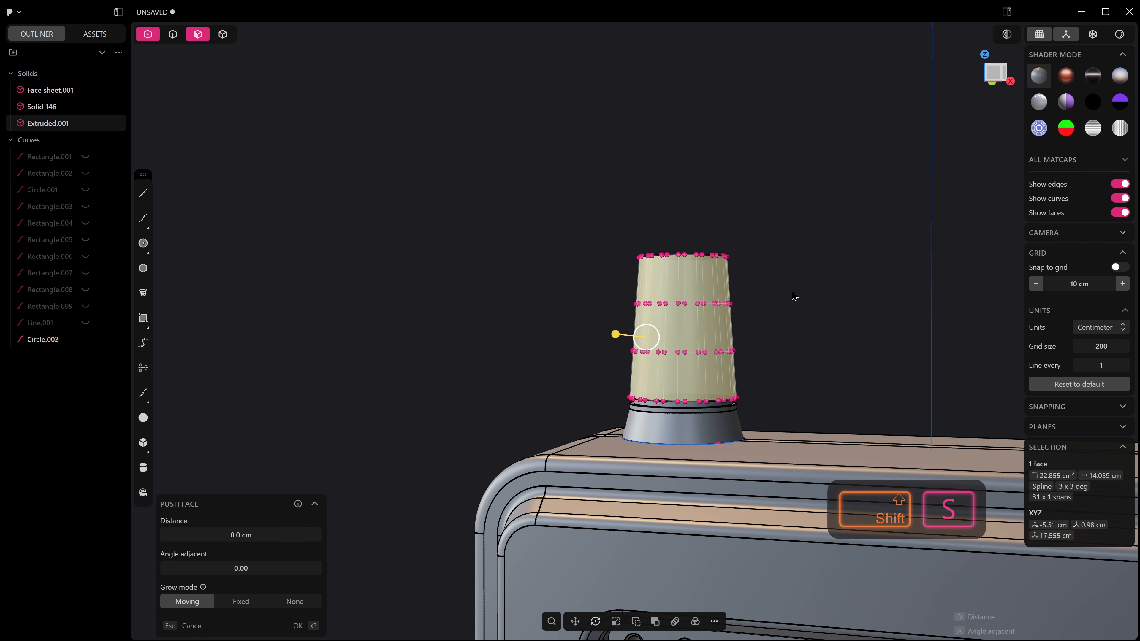
pyautogui.moveTo(592, 292); pyautogui.dragTo(663, 333)
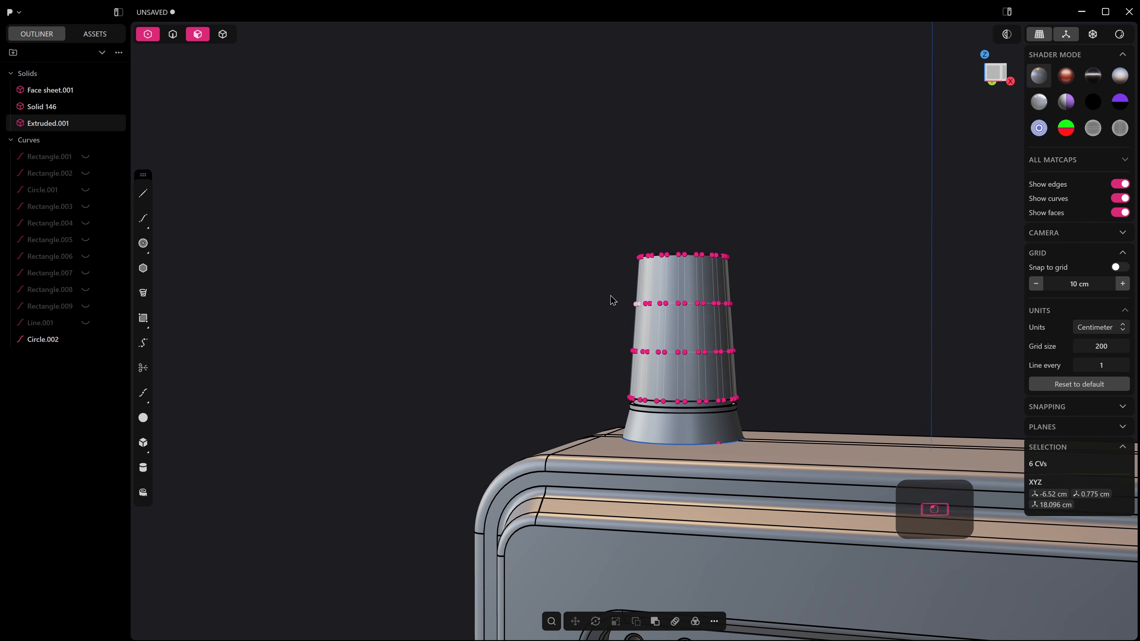
pyautogui.click(613, 300)
pyautogui.hotkey('alt', 'z')
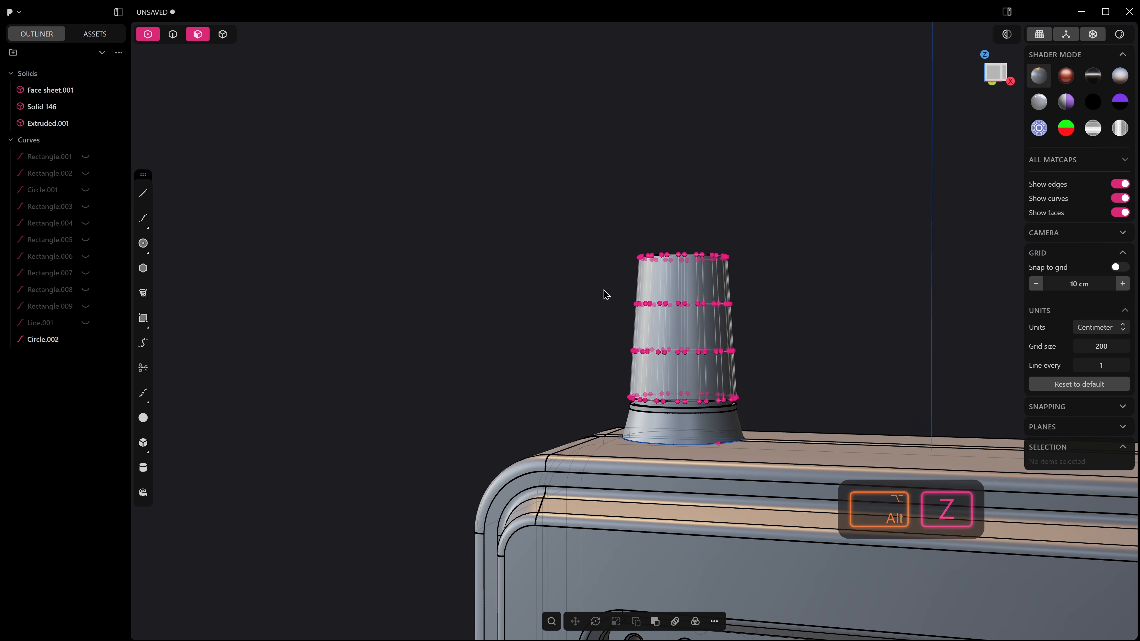
# Step: Scale the two middle rows of the antenna's control points by about 1.054 to bulge the wall, and turn off X-ray display
pyautogui.moveTo(606, 294)
pyautogui.mouseDown(button='middle')
pyautogui.moveTo(616, 297)
pyautogui.moveTo(593, 280)
pyautogui.mouseUp(button='middle')
pyautogui.moveTo(594, 280); pyautogui.dragTo(777, 374)
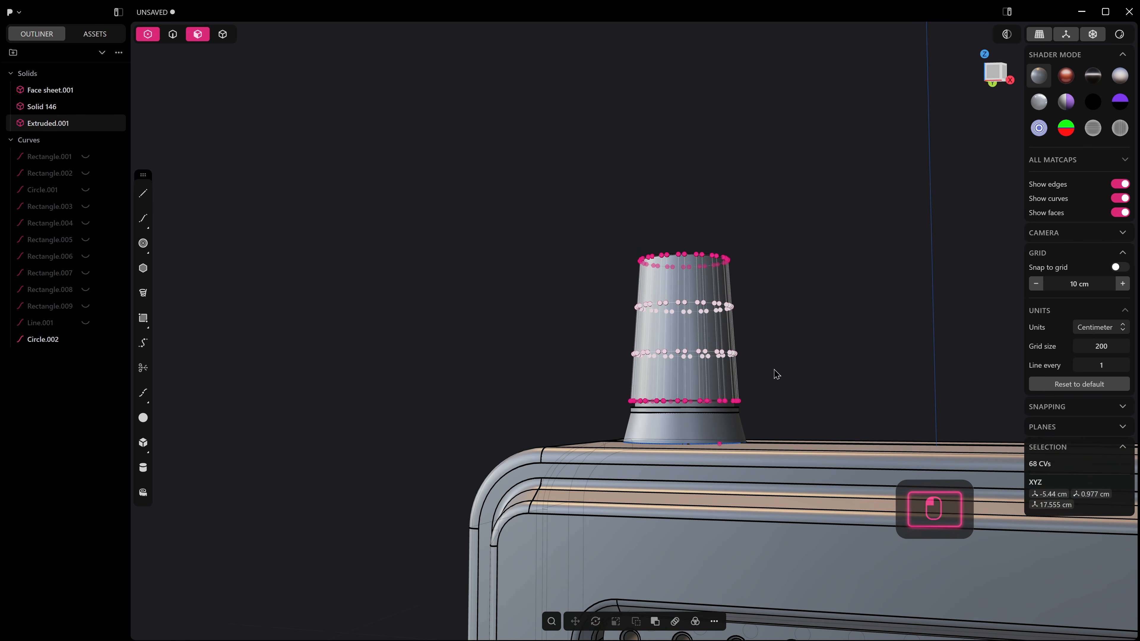
pyautogui.moveTo(777, 374); pyautogui.dragTo(794, 382, button='middle')
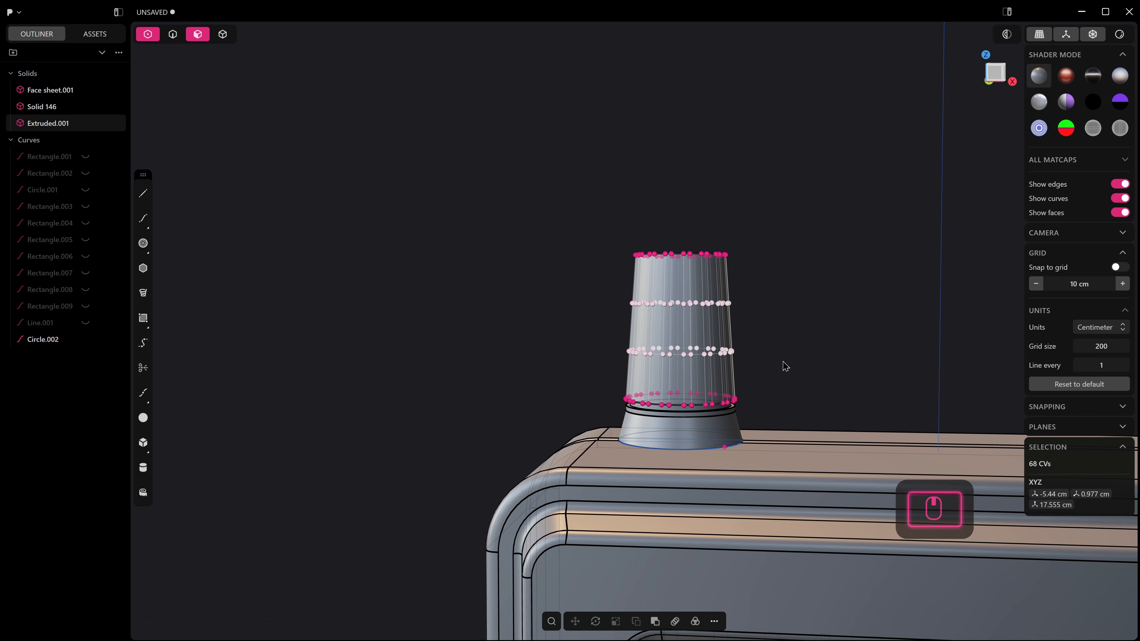
pyautogui.press('s')
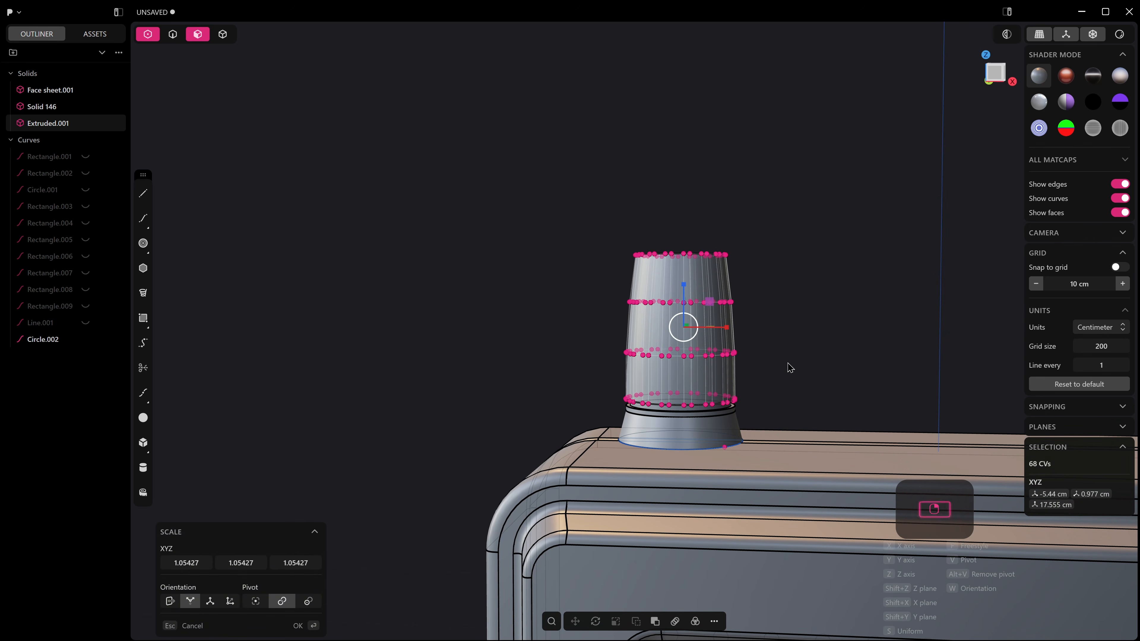
pyautogui.click(790, 366)
pyautogui.press('z')
pyautogui.moveTo(779, 325); pyautogui.dragTo(765, 247, button='middle')
pyautogui.click(785, 327)
# Step: Preview the antenna with the dark striped matcap, and switch the model's display to the glossy red matcap
pyautogui.scroll(-2, 786, 276)
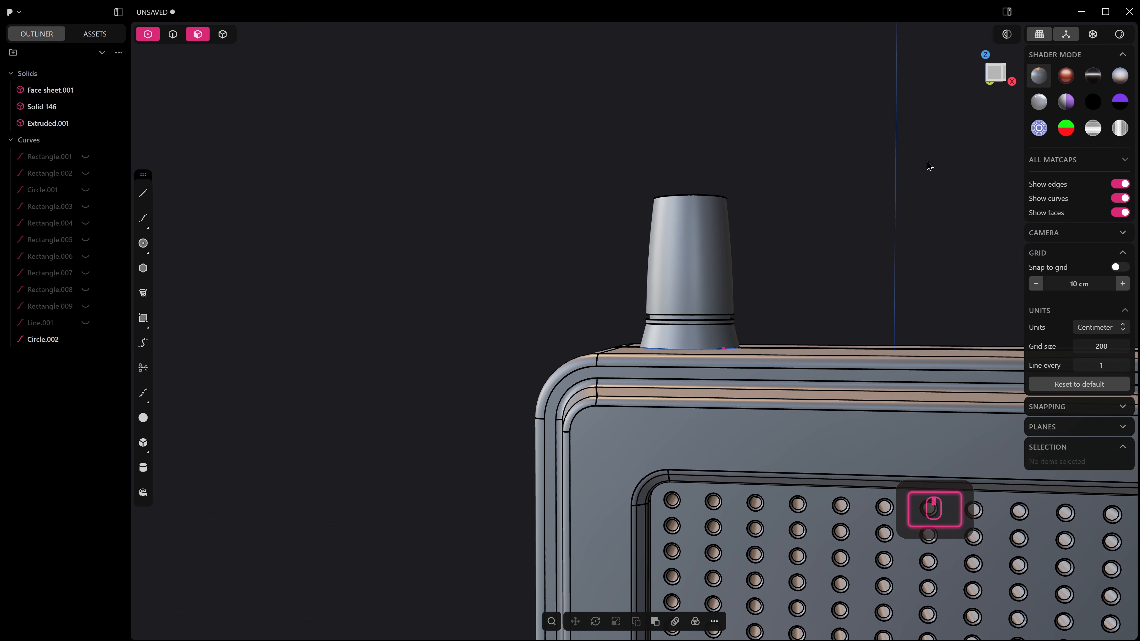
pyautogui.click(1087, 81)
pyautogui.moveTo(873, 206)
pyautogui.mouseDown(button='middle')
pyautogui.moveTo(887, 191)
pyautogui.moveTo(889, 205)
pyautogui.mouseUp(button='middle')
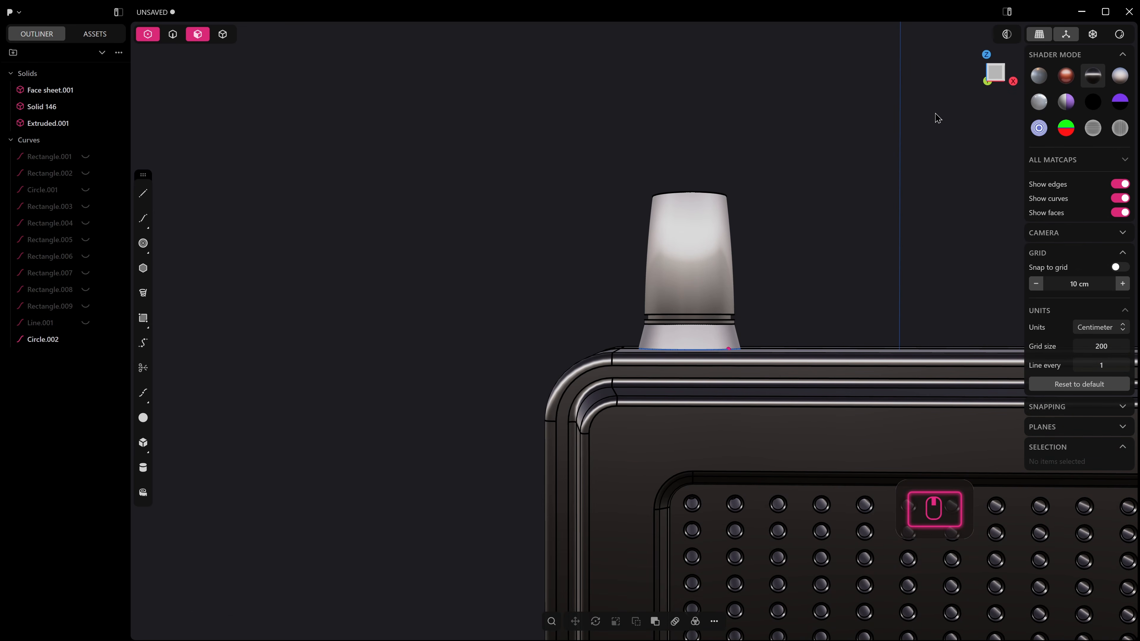
pyautogui.click(1068, 77)
pyautogui.moveTo(875, 258); pyautogui.dragTo(857, 307, button='middle')
pyautogui.scroll(1, 858, 269)
pyautogui.scroll(3, 841, 305)
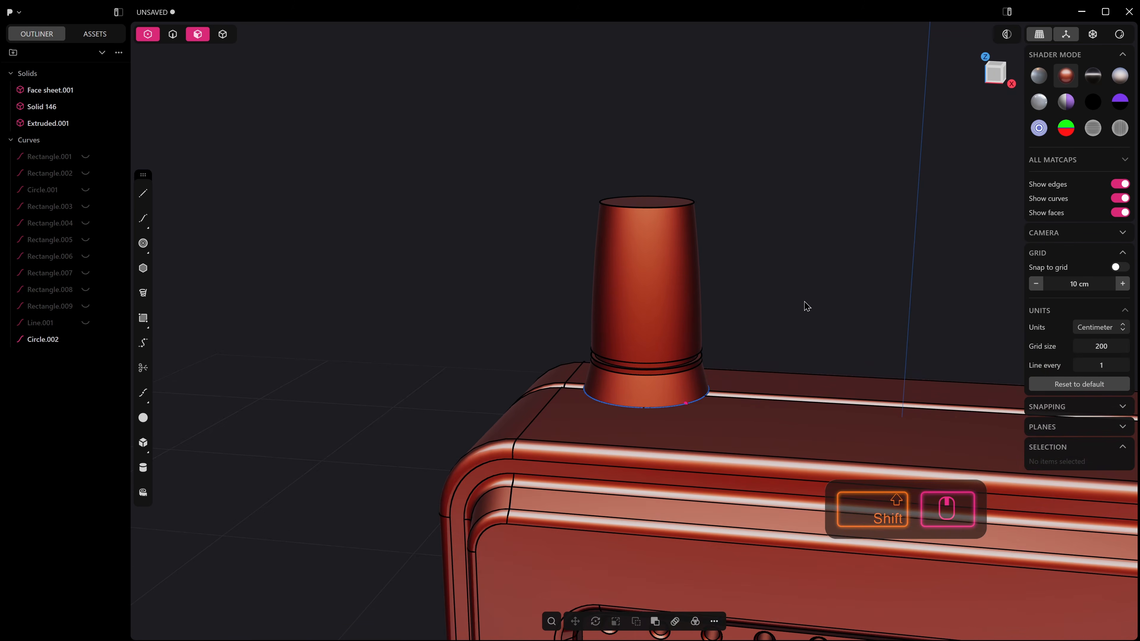
pyautogui.moveTo(793, 285); pyautogui.dragTo(802, 275, button='middle')
pyautogui.scroll(-3, 803, 281)
pyautogui.moveTo(821, 333); pyautogui.dragTo(308, 252, button='middle')
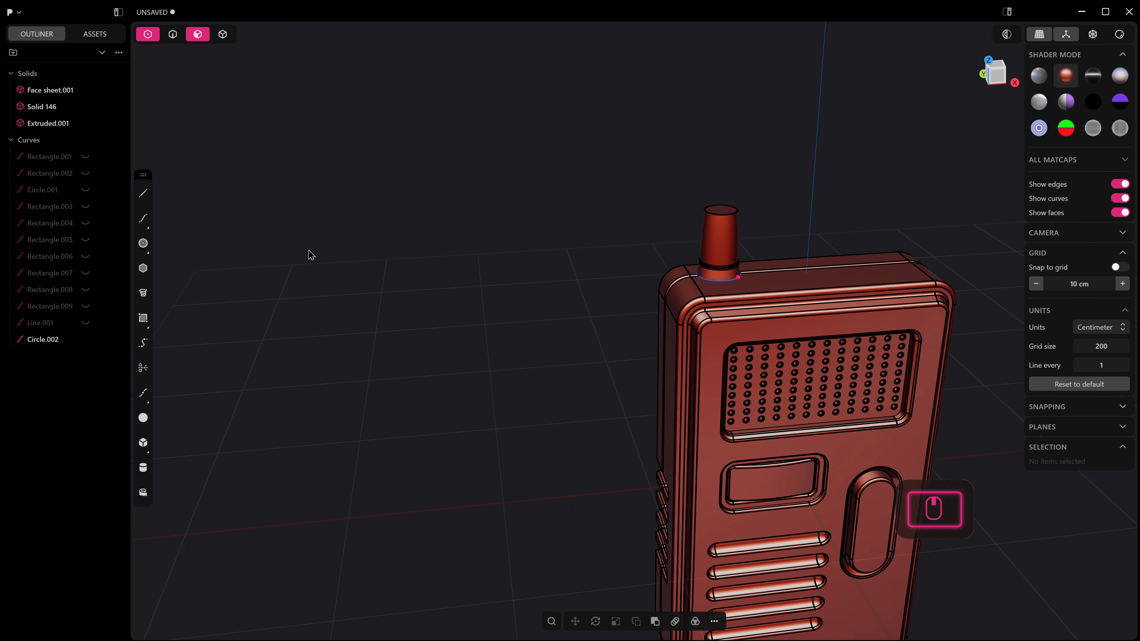
# Step: Hide the antenna's base circle curve and switch the model's display from the red matcap to the blue-grey one
pyautogui.click(51, 143)
pyautogui.press('h')
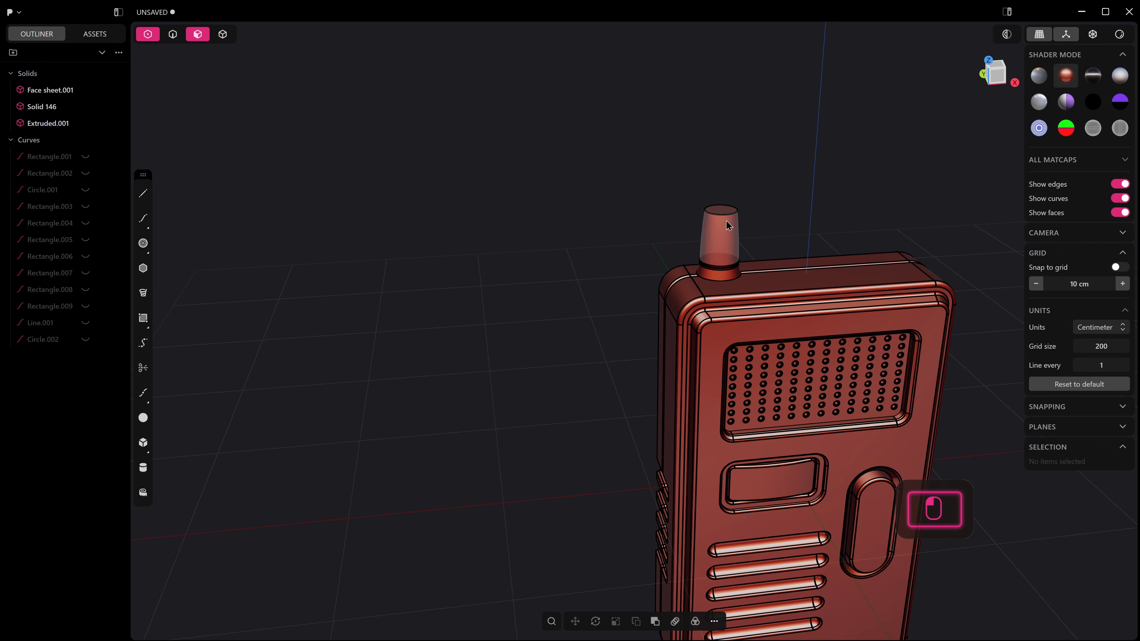
pyautogui.scroll(5, 753, 173)
pyautogui.click(1092, 75)
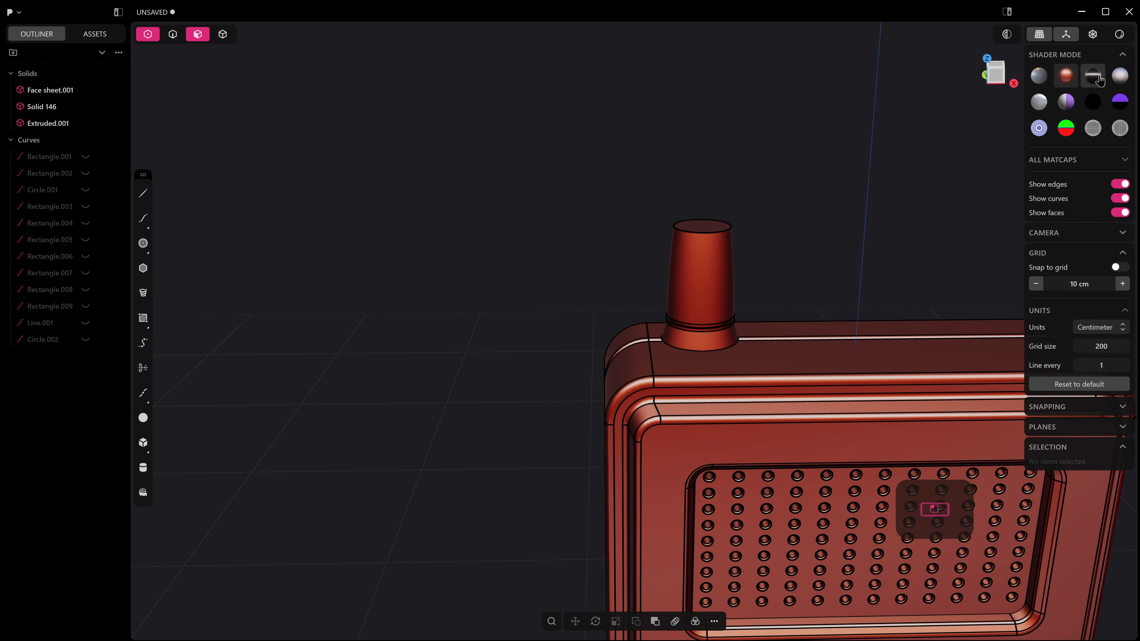
pyautogui.moveTo(840, 191); pyautogui.dragTo(839, 187, button='middle')
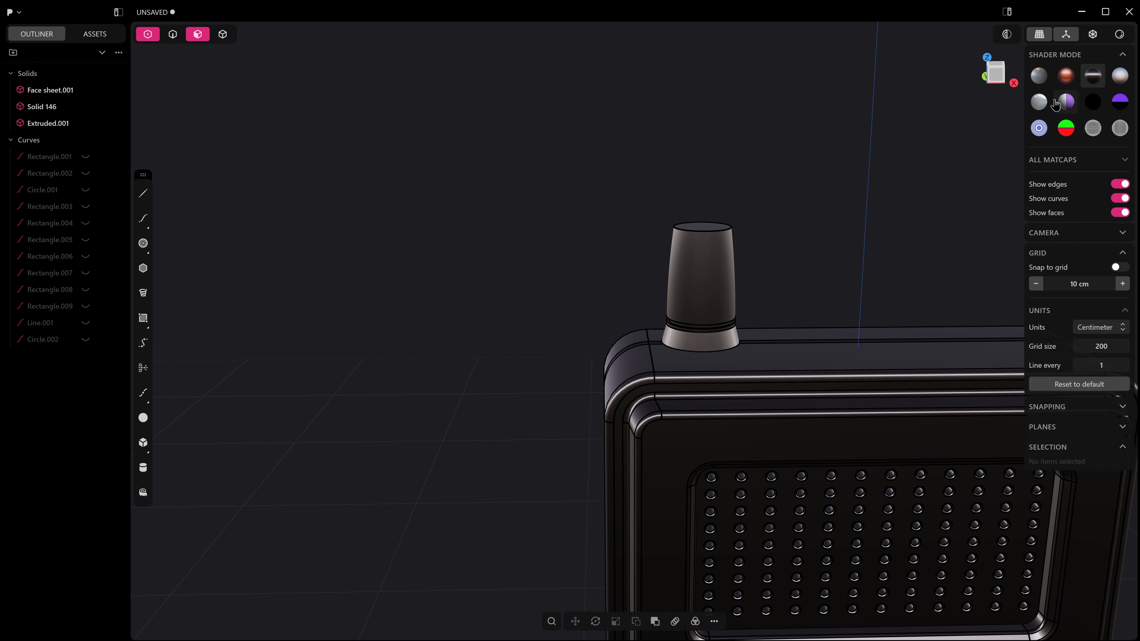
pyautogui.click(1066, 107)
pyautogui.click(1039, 101)
pyautogui.click(1039, 75)
# Step: Offset the outline of the antenna's upper end face inward by 0.115 cm
pyautogui.scroll(2, 718, 148)
pyautogui.moveTo(720, 148); pyautogui.dragTo(702, 254, button='middle')
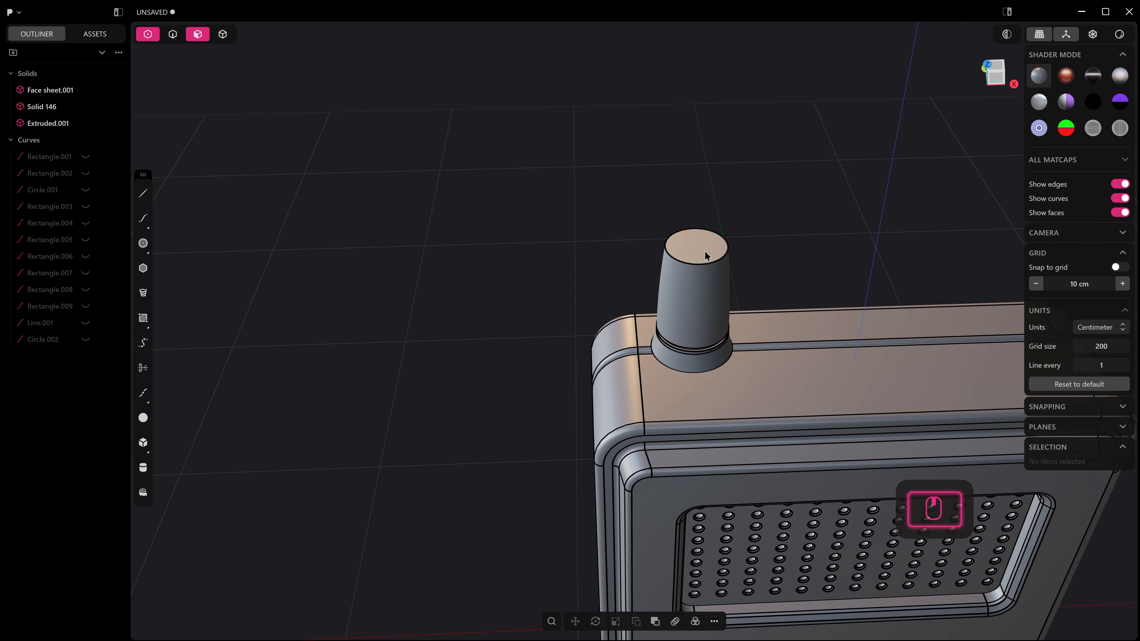
pyautogui.click(714, 247)
pyautogui.press('o')
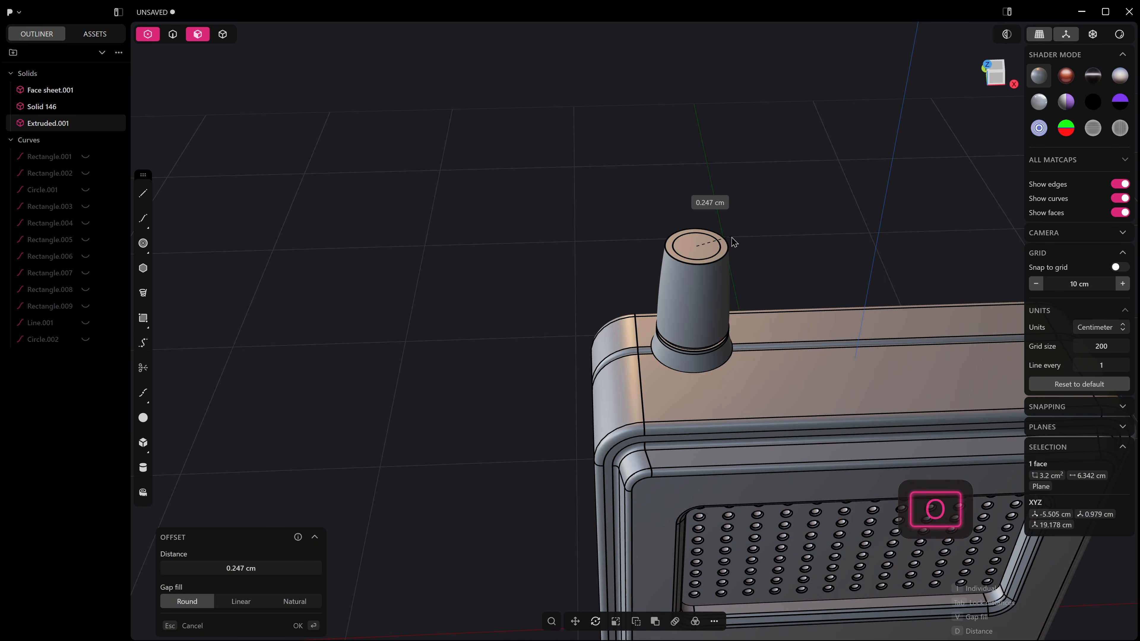
pyautogui.click(723, 247)
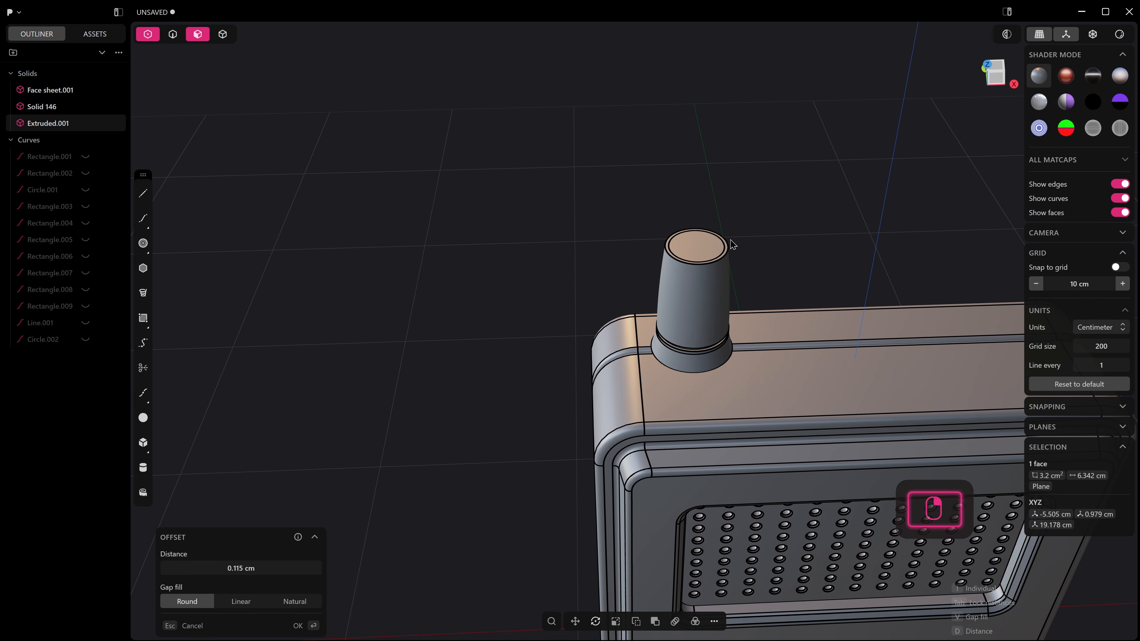
# Step: Push the inset end face slightly upward to form a thin step, and offset that step's upper face inward by 0.138 cm
pyautogui.moveTo(719, 214); pyautogui.dragTo(738, 247)
pyautogui.keyDown('shift'); pyautogui.moveTo(736, 220); pyautogui.dragTo(717, 290, button='middle'); pyautogui.keyUp('shift')
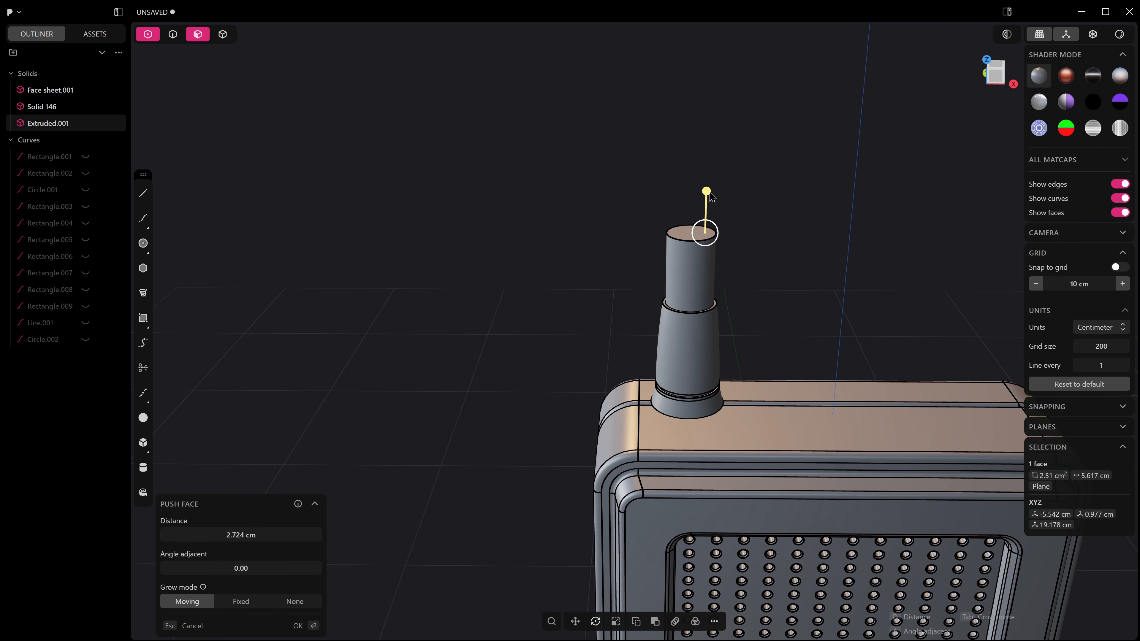
pyautogui.moveTo(710, 198); pyautogui.dragTo(696, 314)
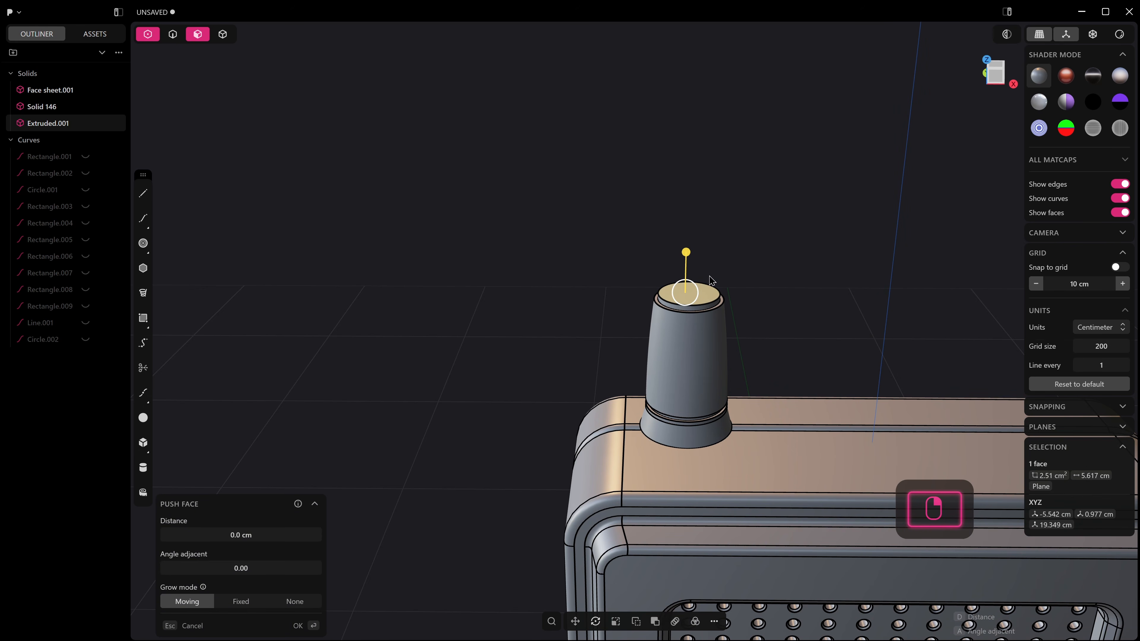
pyautogui.press('o')
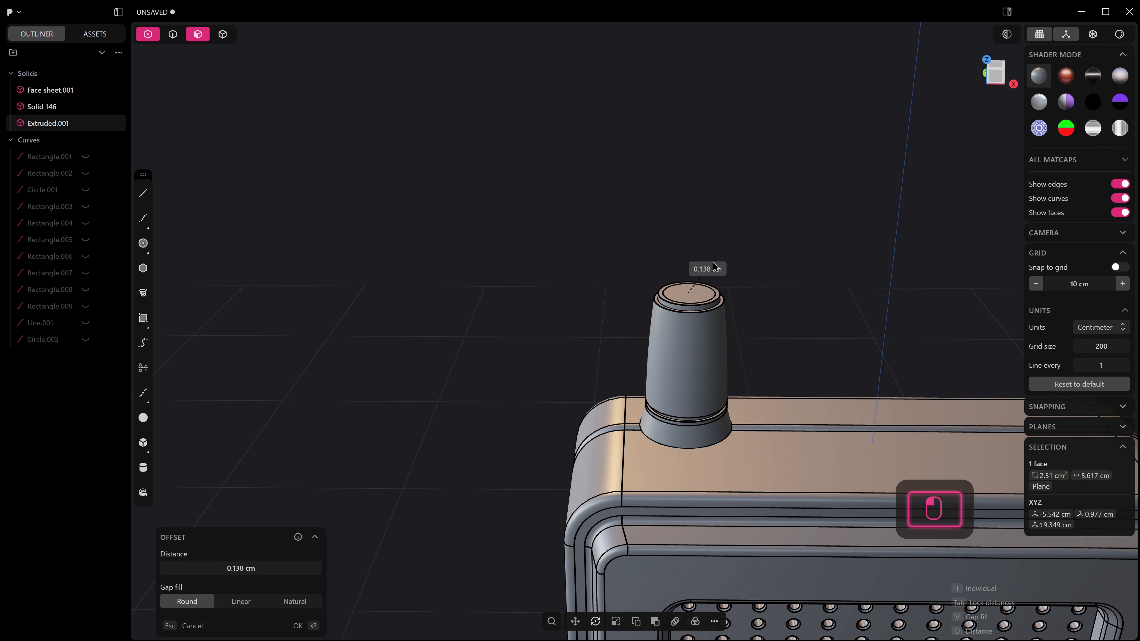
pyautogui.rightClick(712, 262)
# Step: Push the inner end face of the antenna upward by 11.999 cm to form a long shaft
pyautogui.click(702, 289)
pyautogui.moveTo(705, 248); pyautogui.dragTo(710, 107)
pyautogui.scroll(-2, 733, 164)
pyautogui.scroll(-3, 736, 169)
pyautogui.keyDown('shift'); pyautogui.moveTo(736, 180); pyautogui.dragTo(733, 328, button='middle'); pyautogui.keyUp('shift')
pyautogui.moveTo(732, 279); pyautogui.dragTo(706, 195, button='middle')
pyautogui.press('KP_1')
pyautogui.scroll(-3, 720, 230)
pyautogui.moveTo(669, 169); pyautogui.dragTo(664, 114)
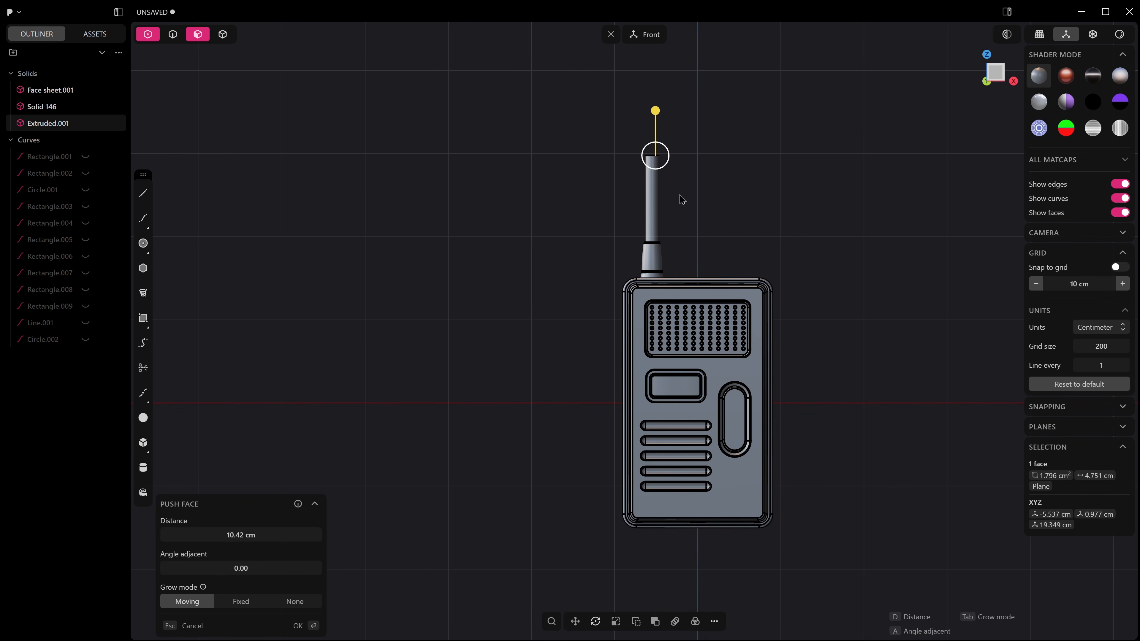
pyautogui.scroll(2, 681, 199)
pyautogui.keyDown('shift'); pyautogui.moveTo(681, 199); pyautogui.dragTo(699, 260, button='middle'); pyautogui.keyUp('shift')
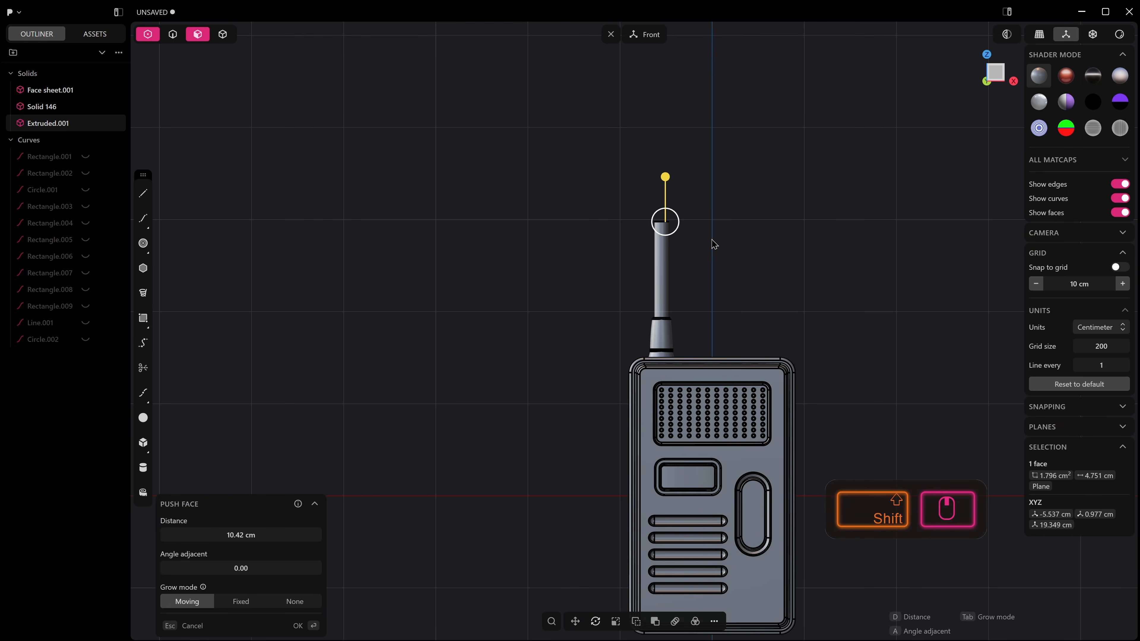
pyautogui.moveTo(663, 187); pyautogui.dragTo(669, 182)
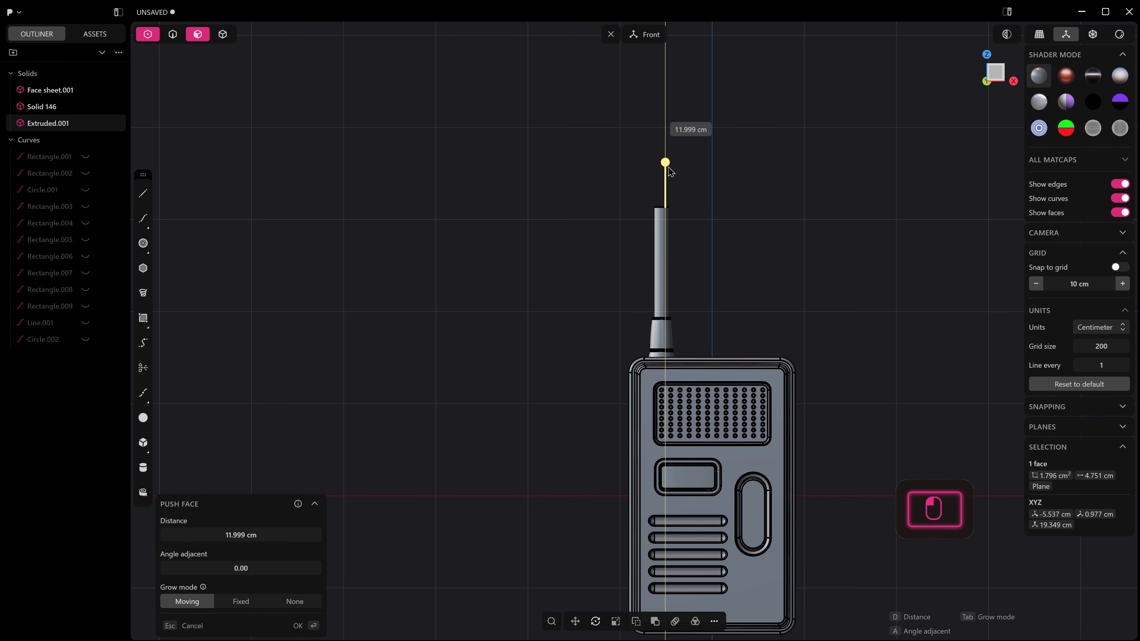
pyautogui.click(671, 172)
pyautogui.scroll(4, 659, 211)
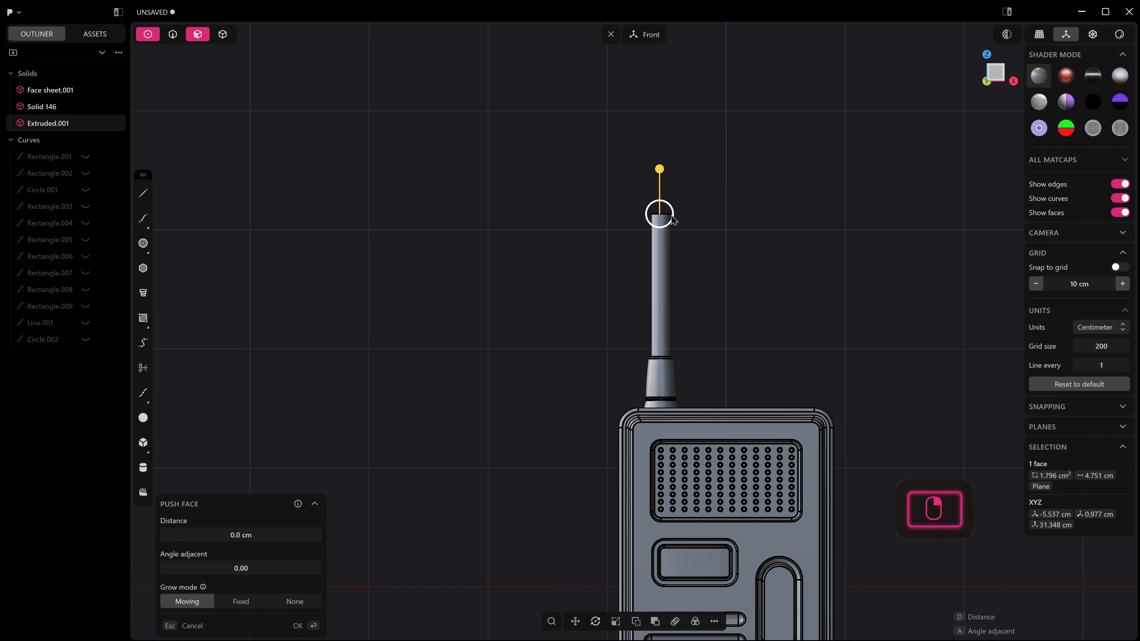
pyautogui.scroll(1, 658, 219)
pyautogui.press('Escape')
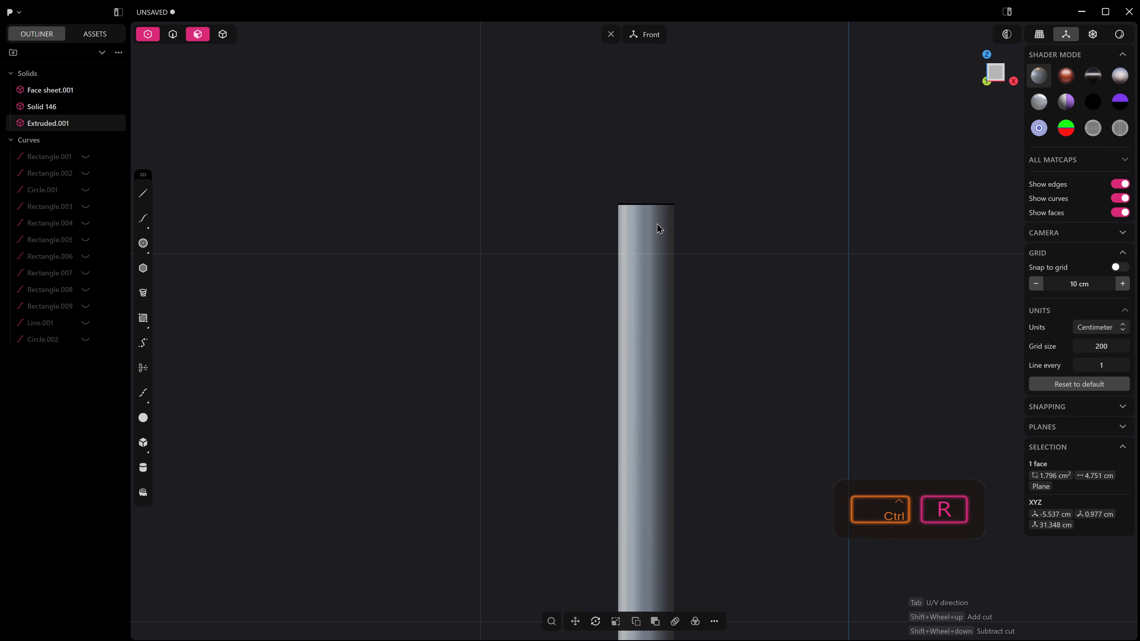
# Step: Cut the antenna shaft's side face with a ring running around it just below the upper end
pyautogui.click(650, 258)
pyautogui.hotkey('ctrl', 'r')
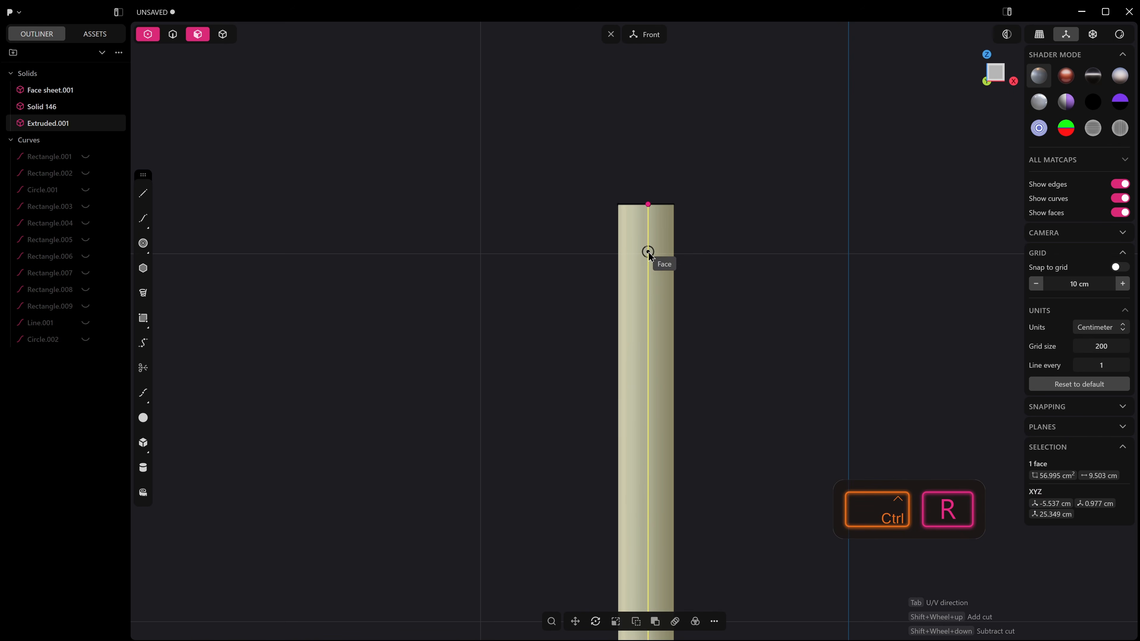
pyautogui.press('Tab')
pyautogui.click(654, 232)
pyautogui.rightClick(654, 233)
# Step: Push the antenna shaft's end face upward by 0.994 cm to lengthen the segment above the ring cut
pyautogui.moveTo(654, 233); pyautogui.dragTo(655, 240, button='middle')
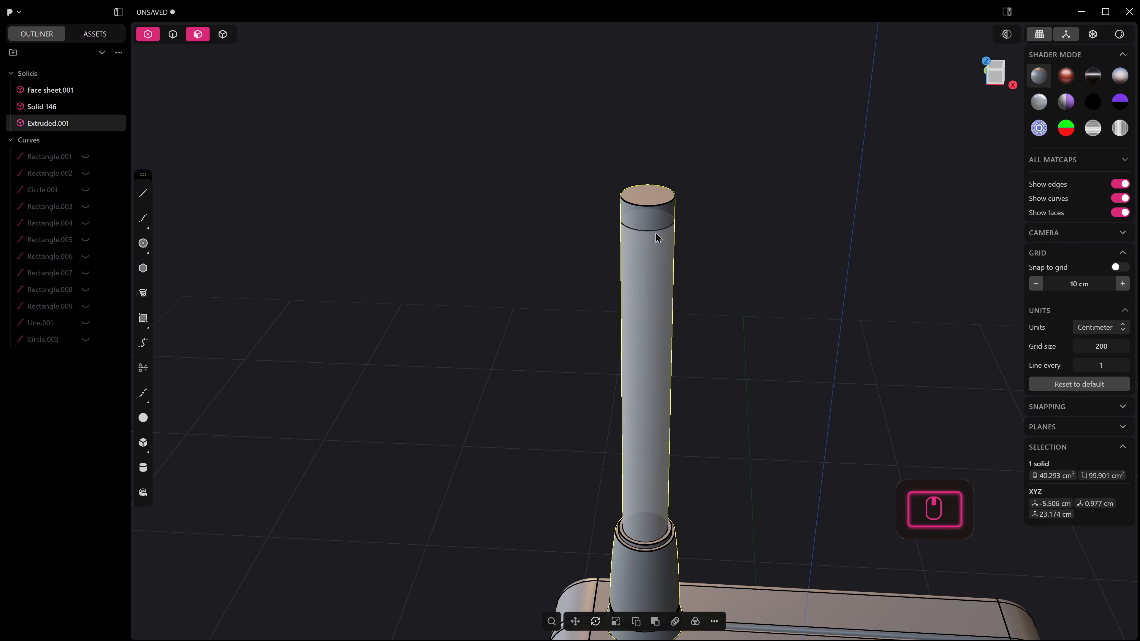
pyautogui.click(662, 192)
pyautogui.moveTo(662, 150); pyautogui.dragTo(662, 113)
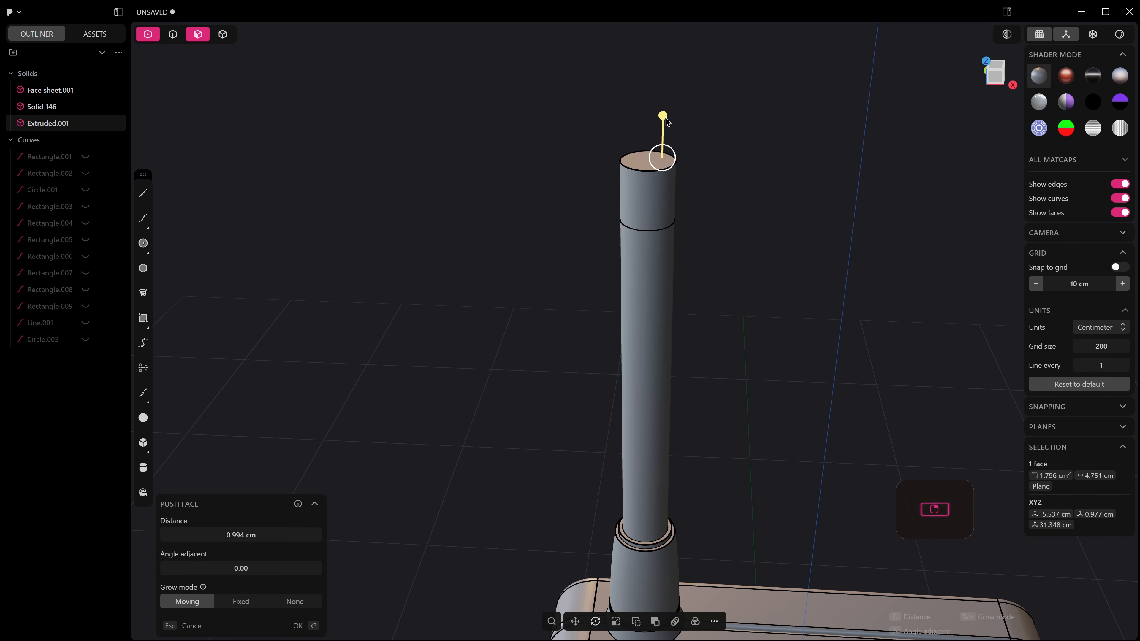
# Step: Push the side face of the segment above the ring cut outward to form a thicker cap
pyautogui.click(663, 193)
pyautogui.moveTo(689, 208); pyautogui.dragTo(682, 168)
pyautogui.rightClick(697, 210)
pyautogui.press('2')
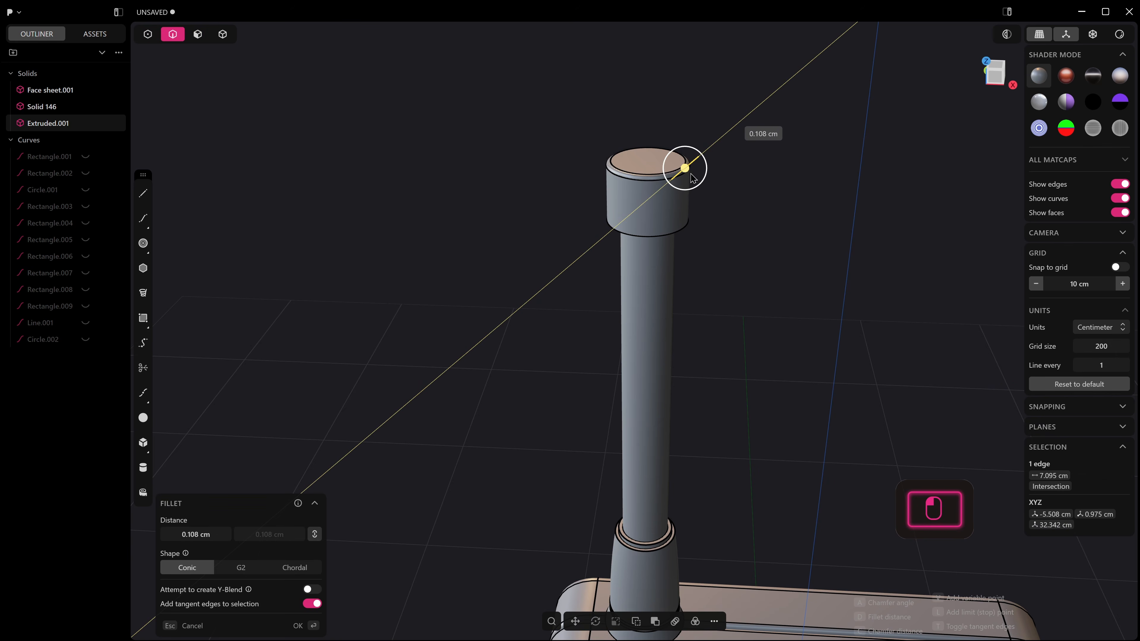
pyautogui.moveTo(686, 227); pyautogui.dragTo(657, 180, button='middle')
pyautogui.press('Escape')
# Step: Push the cap's end face further upward to make the antenna cap taller
pyautogui.press('3')
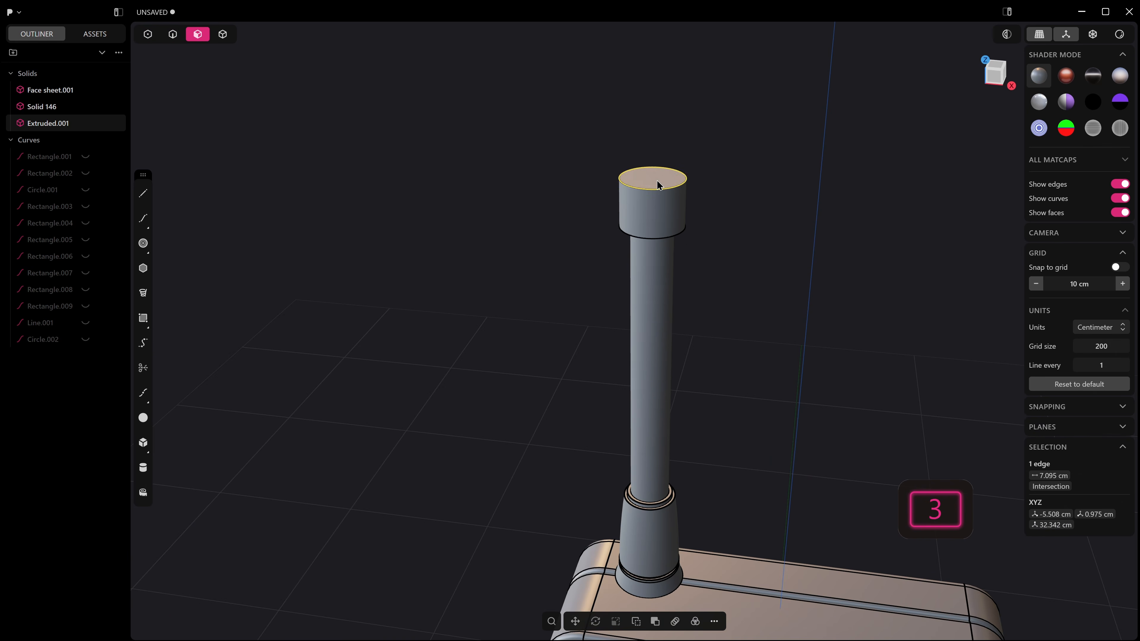
pyautogui.click(657, 181)
pyautogui.moveTo(661, 135); pyautogui.dragTo(656, 103)
pyautogui.click(676, 192)
# Step: Fillet the cap's upper circular edge by 0.936 cm to dome the antenna tip
pyautogui.press('2')
pyautogui.click(679, 149)
pyautogui.moveTo(683, 145); pyautogui.dragTo(685, 195)
pyautogui.moveTo(669, 211); pyautogui.dragTo(653, 182, button='middle')
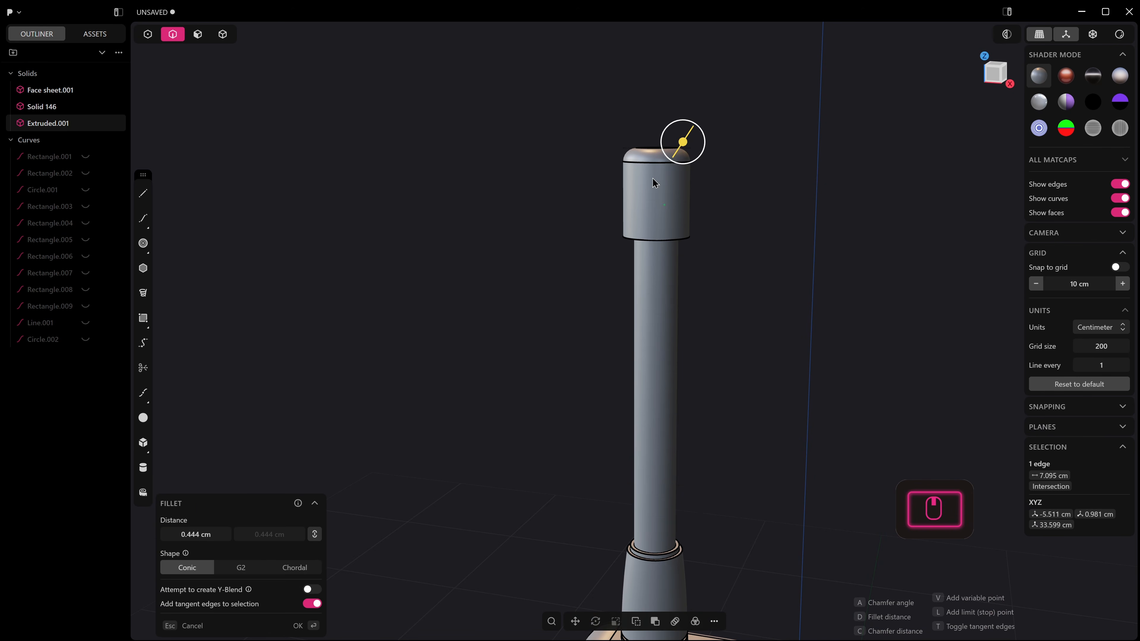
pyautogui.moveTo(686, 148); pyautogui.dragTo(686, 136)
pyautogui.moveTo(668, 274); pyautogui.dragTo(653, 288, button='middle')
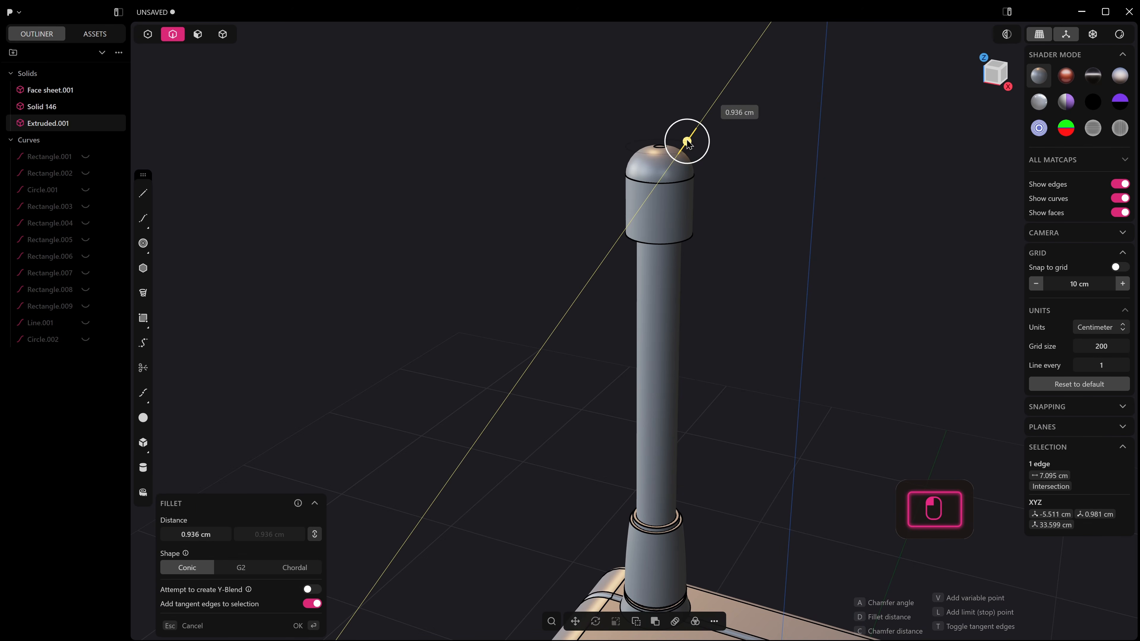
pyautogui.rightClick(750, 144)
# Step: Undo the fillet on the cap's upper edge
pyautogui.moveTo(765, 216); pyautogui.dragTo(763, 183, button='middle')
pyautogui.scroll(-2, 762, 193)
pyautogui.moveTo(751, 270)
pyautogui.keyDown('shift'); pyautogui.mouseDown(button='middle')
pyautogui.moveTo(748, 223)
pyautogui.moveTo(758, 300)
pyautogui.moveTo(740, 306)
pyautogui.moveTo(746, 272)
pyautogui.mouseUp(button='middle'); pyautogui.keyUp('shift')
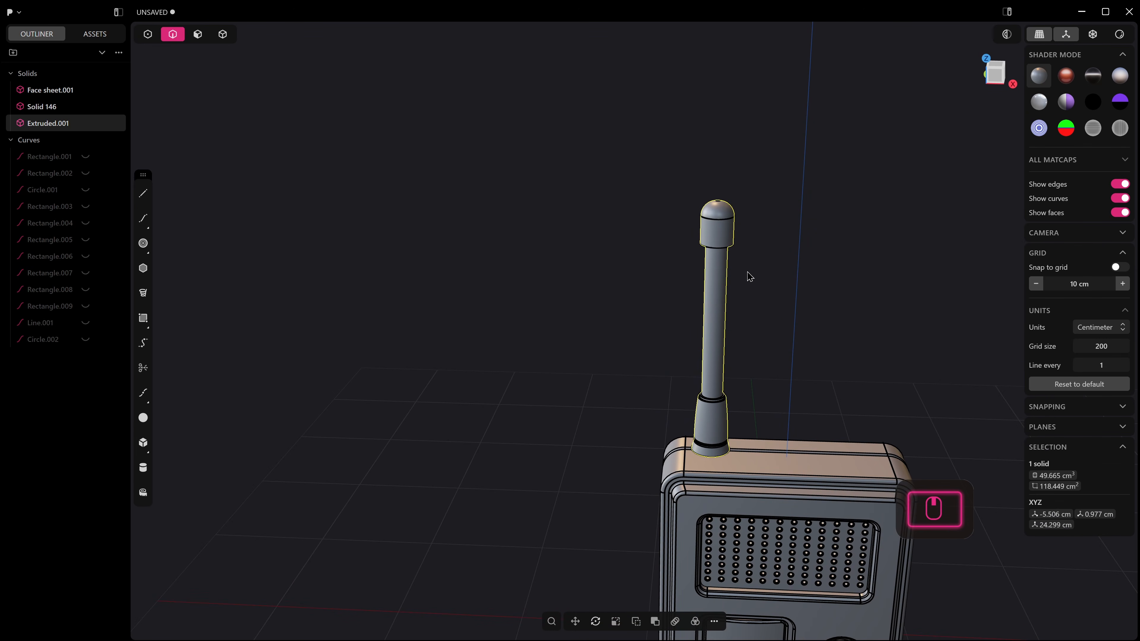
pyautogui.hotkey('ctrl', 'z')
# Step: Push the cap's side face slightly inward to slim the antenna cap
pyautogui.click(728, 231)
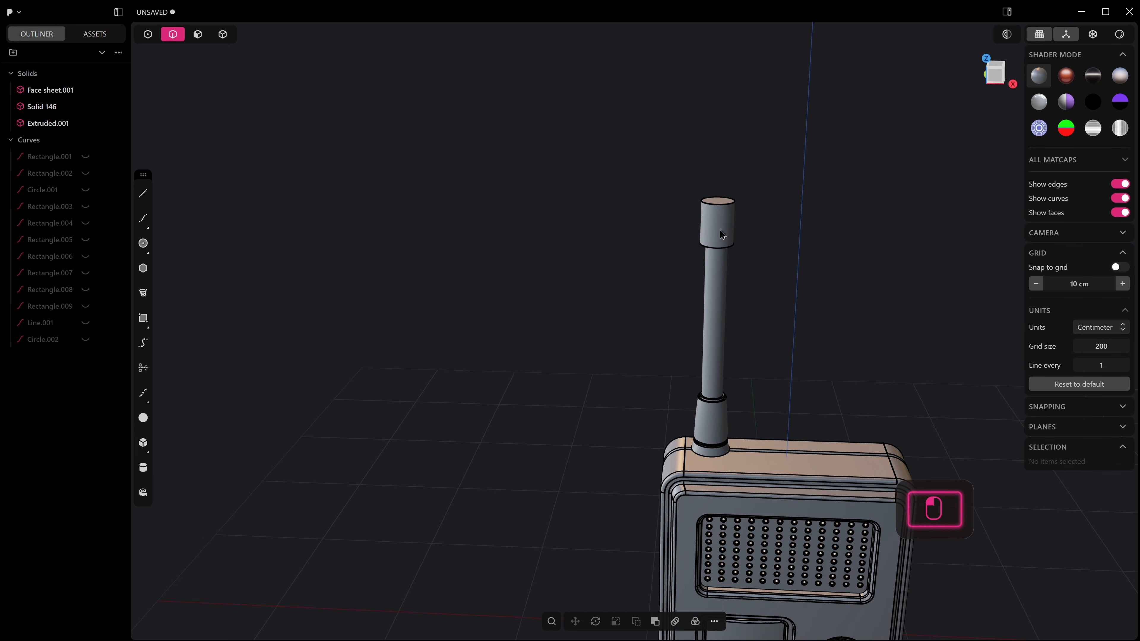
pyautogui.press('3')
pyautogui.moveTo(725, 224)
pyautogui.mouseDown()
pyautogui.moveTo(754, 228)
pyautogui.moveTo(739, 208)
pyautogui.mouseUp()
pyautogui.rightClick(743, 228)
# Step: Round the slimmed cap's upper circular edge with a 0.837 cm conic fillet and clear the selection
pyautogui.press('2')
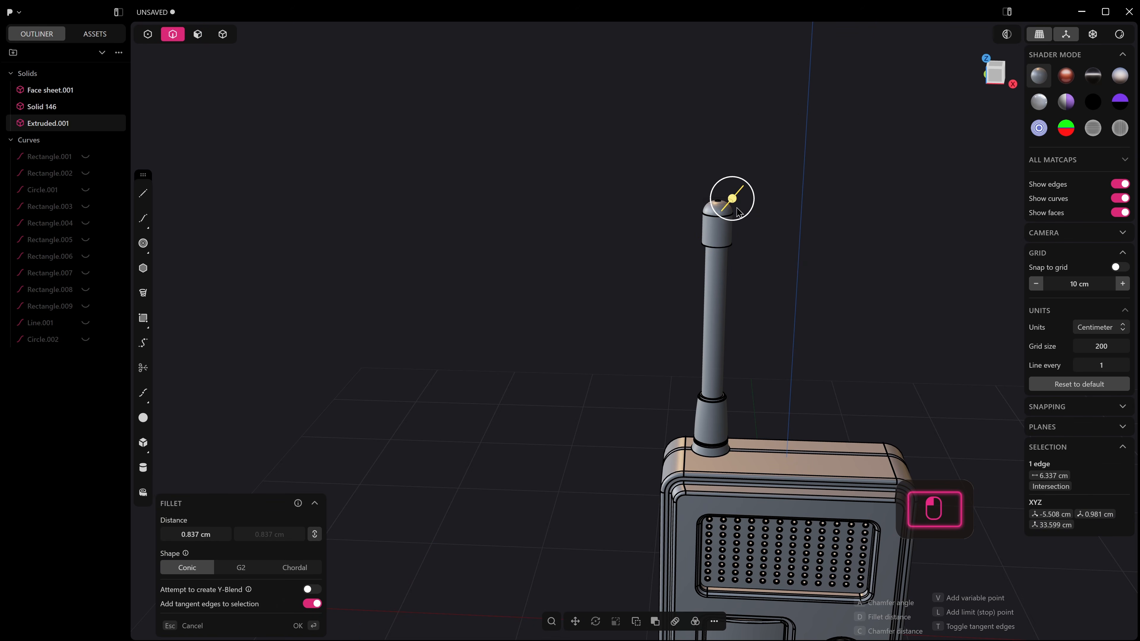
pyautogui.scroll(5, 727, 239)
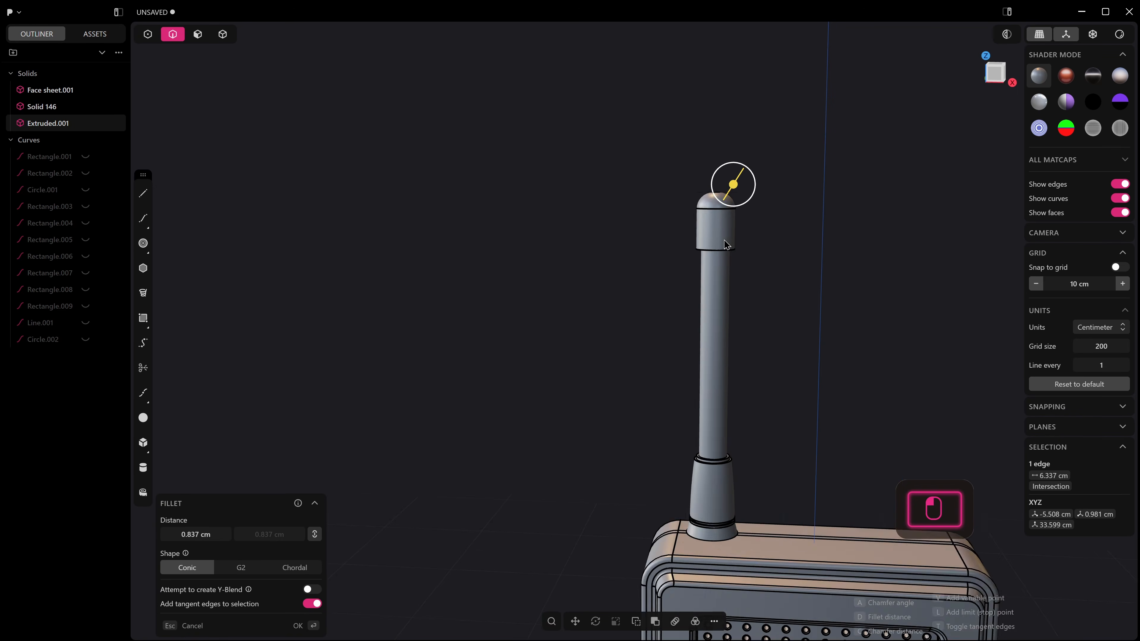
pyautogui.rightClick(716, 231)
pyautogui.click(715, 223)
# Step: Examine the antenna's rounded tip, shaft and base from several angles and against the body's proportions
pyautogui.moveTo(715, 224); pyautogui.dragTo(705, 333, button='middle')
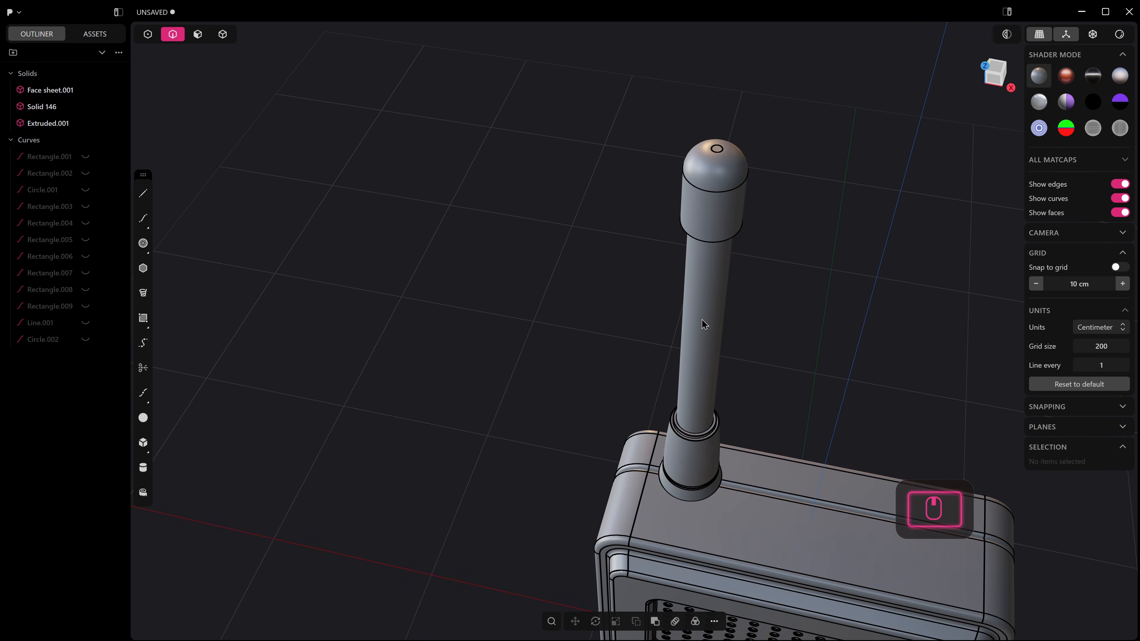
pyautogui.scroll(2, 712, 186)
pyautogui.moveTo(713, 185); pyautogui.dragTo(654, 157, button='middle')
pyautogui.scroll(-5, 700, 326)
pyautogui.moveTo(707, 418); pyautogui.dragTo(716, 351, button='middle')
pyautogui.moveTo(693, 312); pyautogui.dragTo(664, 407, button='middle')
pyautogui.press('KP_1')
pyautogui.scroll(-3, 676, 381)
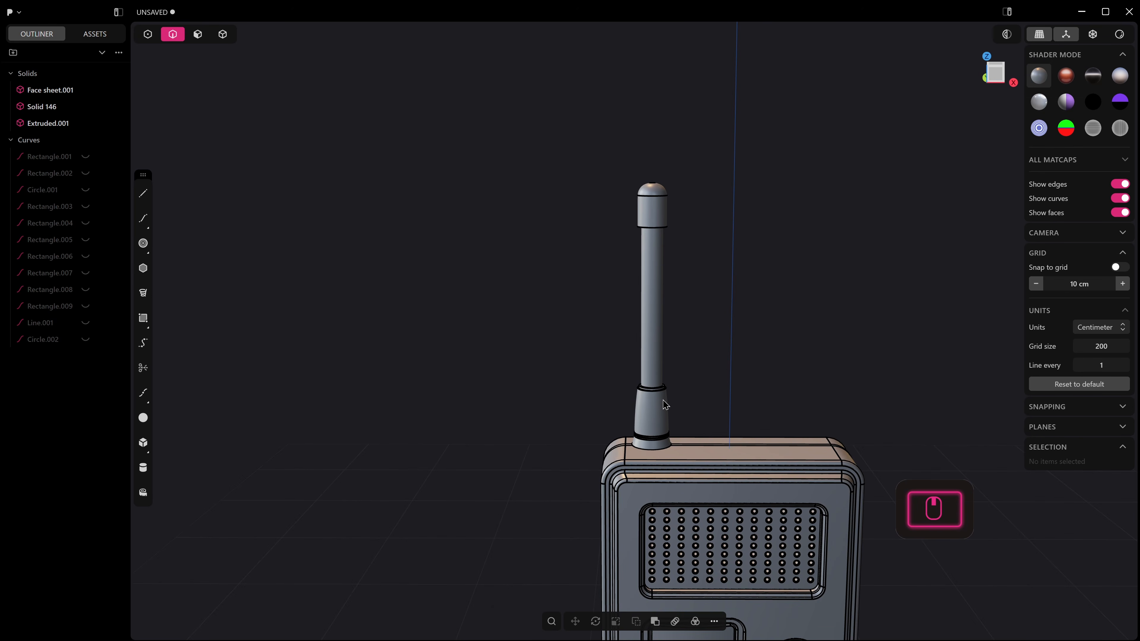
# Step: Scale the whole antenna solid to 0.86745 in X and Y only, keeping its height
pyautogui.press('4')
pyautogui.click(657, 412)
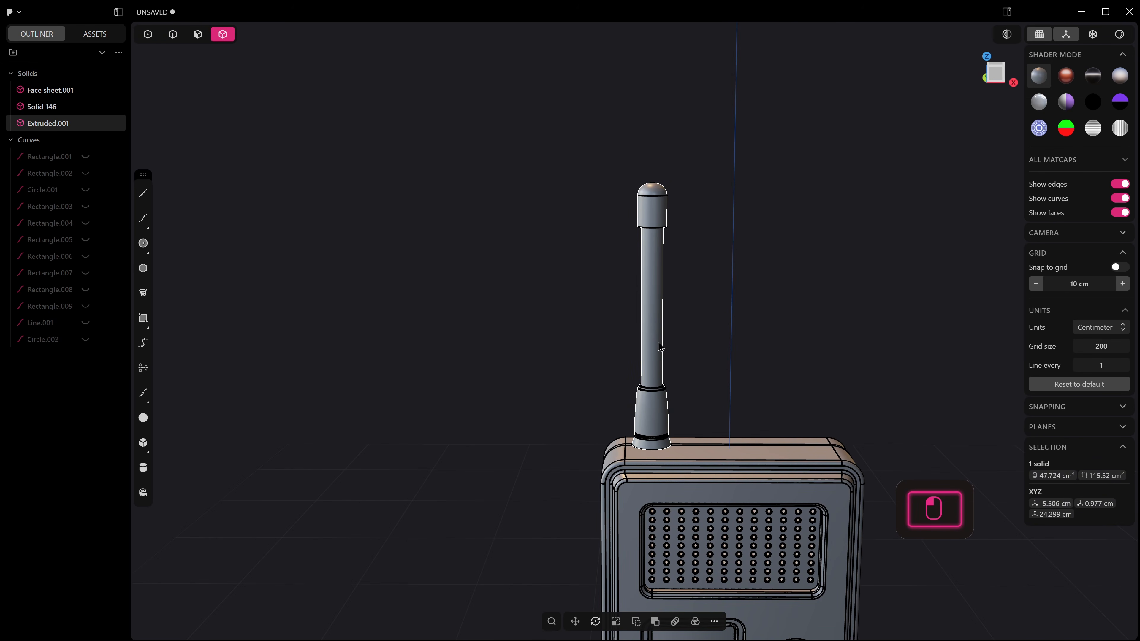
pyautogui.moveTo(678, 371); pyautogui.dragTo(680, 435, button='middle')
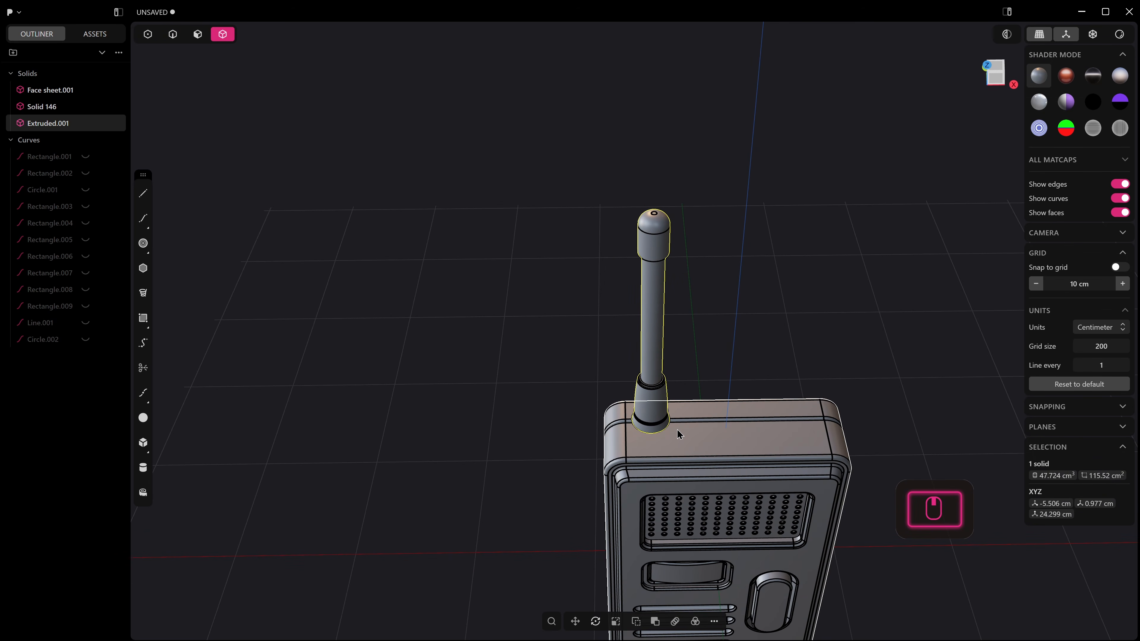
pyautogui.press('s')
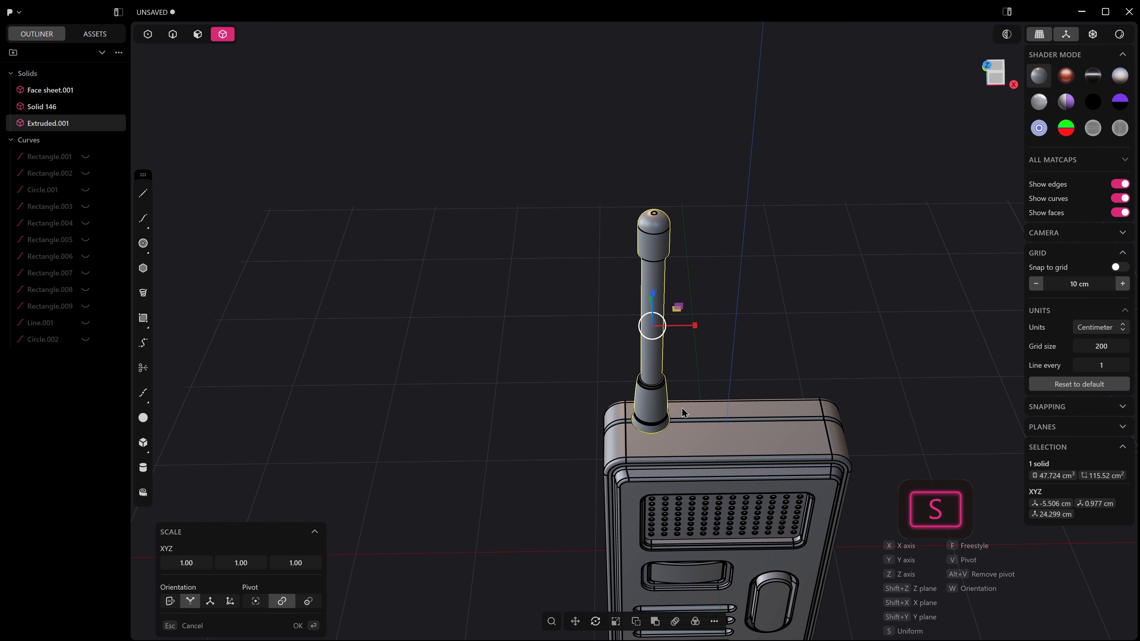
pyautogui.hotkey('shift', 'z')
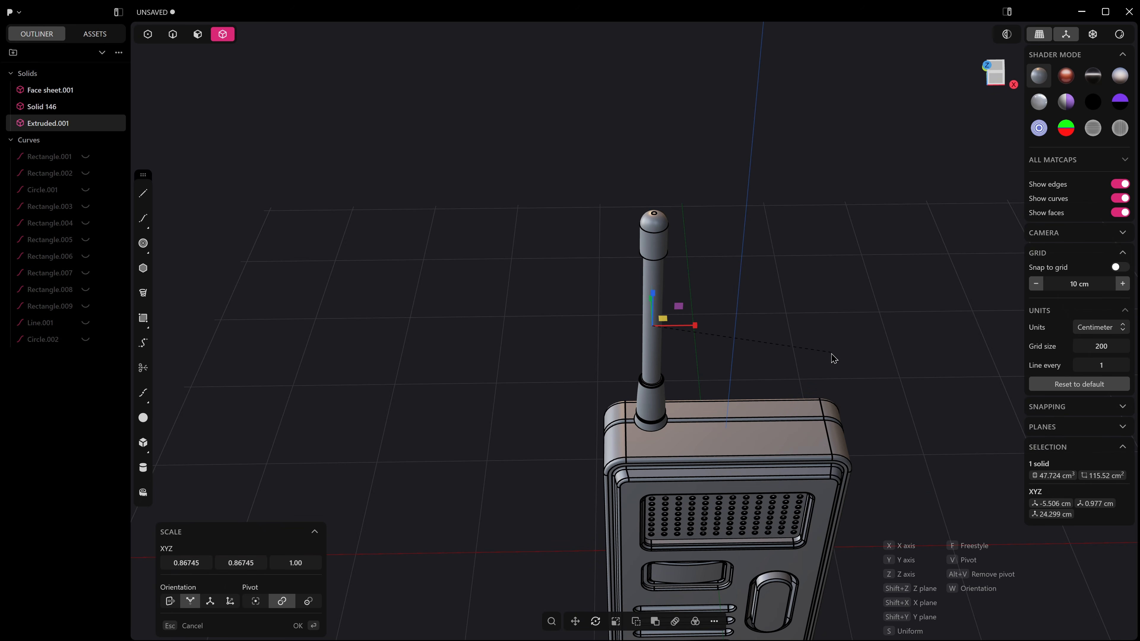
pyautogui.click(834, 358)
# Step: Push the antenna cap's lower ring face up by 0.703 cm to shorten the cap
pyautogui.press('KP_1')
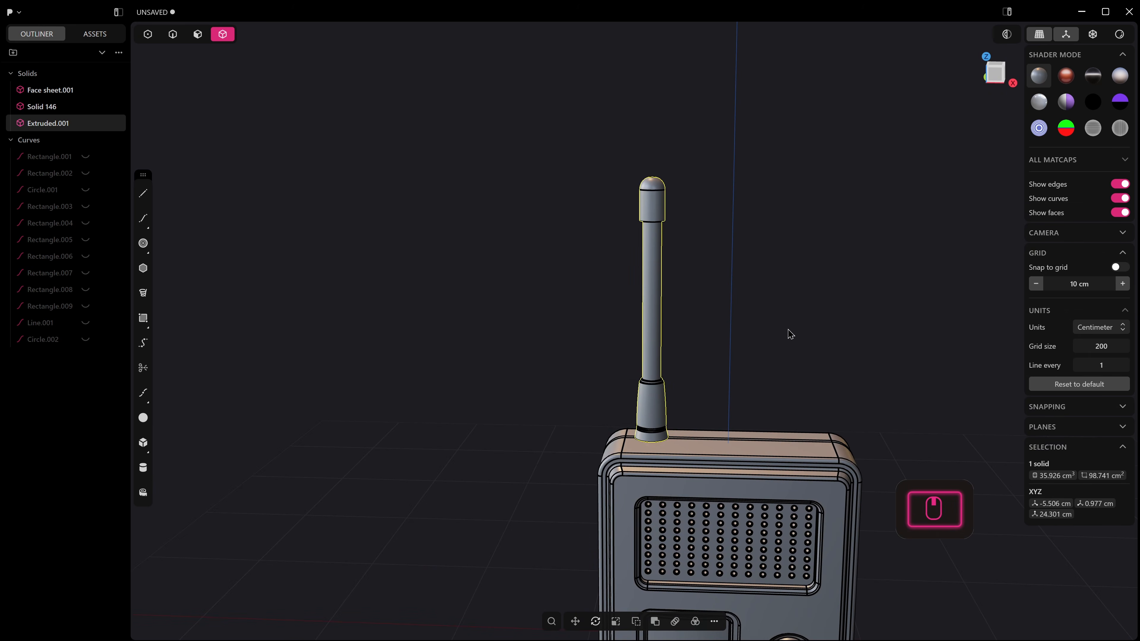
pyautogui.keyDown('shift'); pyautogui.moveTo(774, 341); pyautogui.dragTo(720, 258, button='middle'); pyautogui.keyUp('shift')
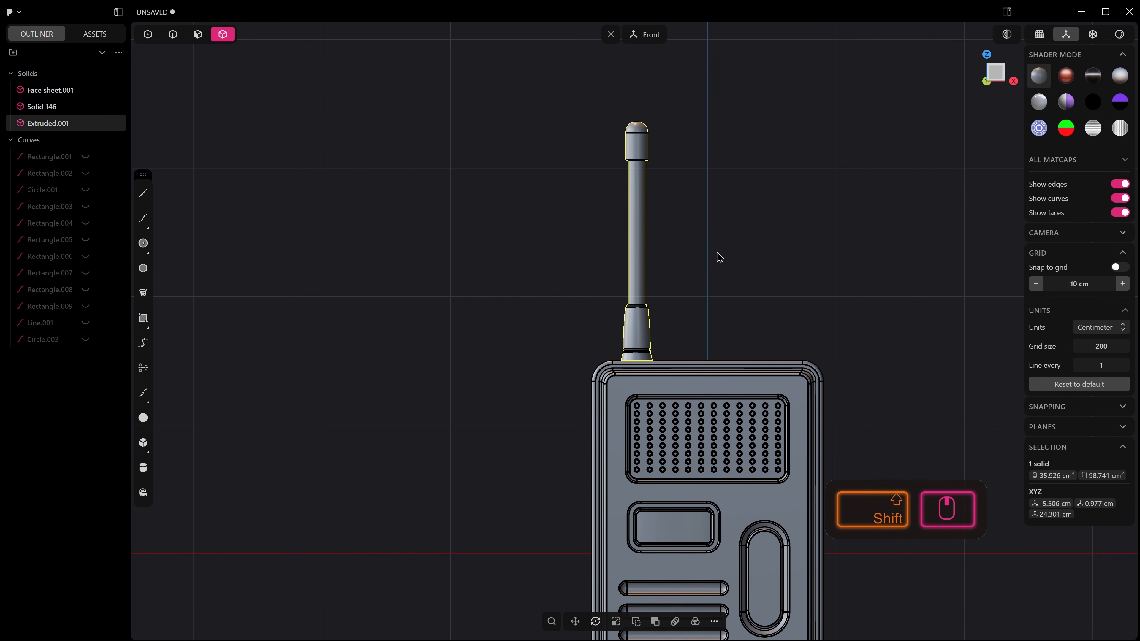
pyautogui.scroll(1, 650, 227)
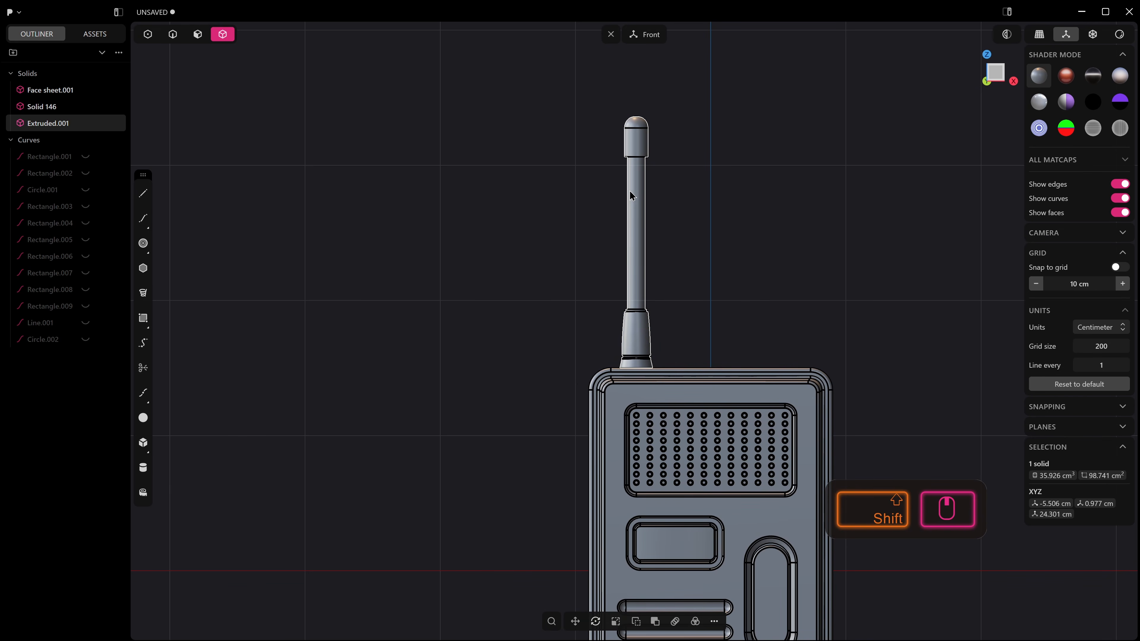
pyautogui.press('1')
pyautogui.click(607, 147)
pyautogui.press('2')
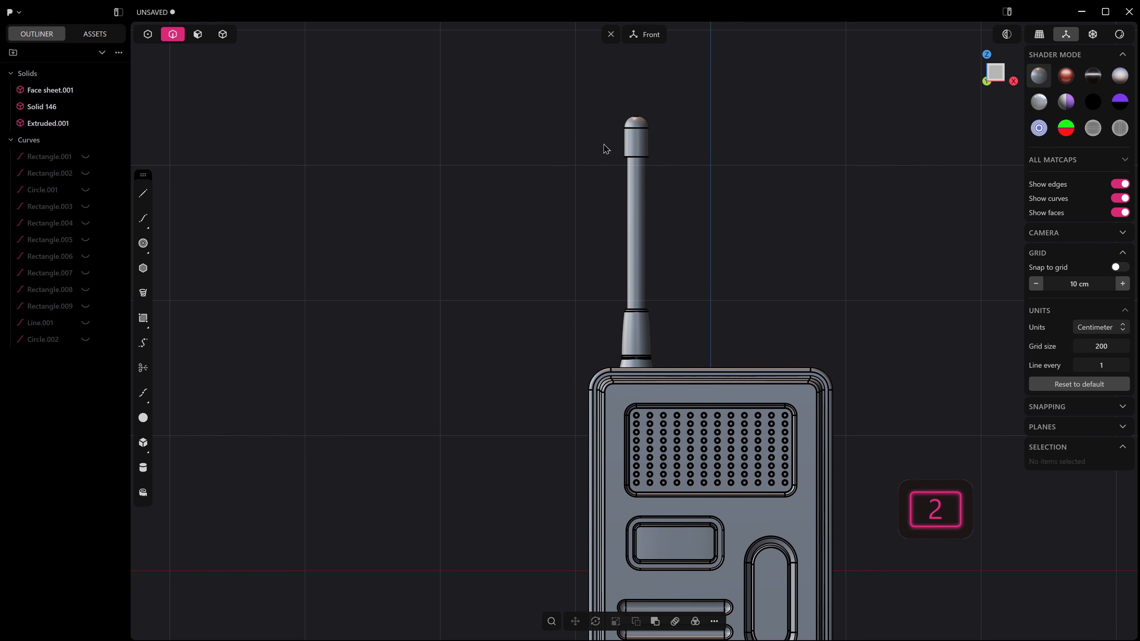
pyautogui.moveTo(669, 170); pyautogui.dragTo(671, 171)
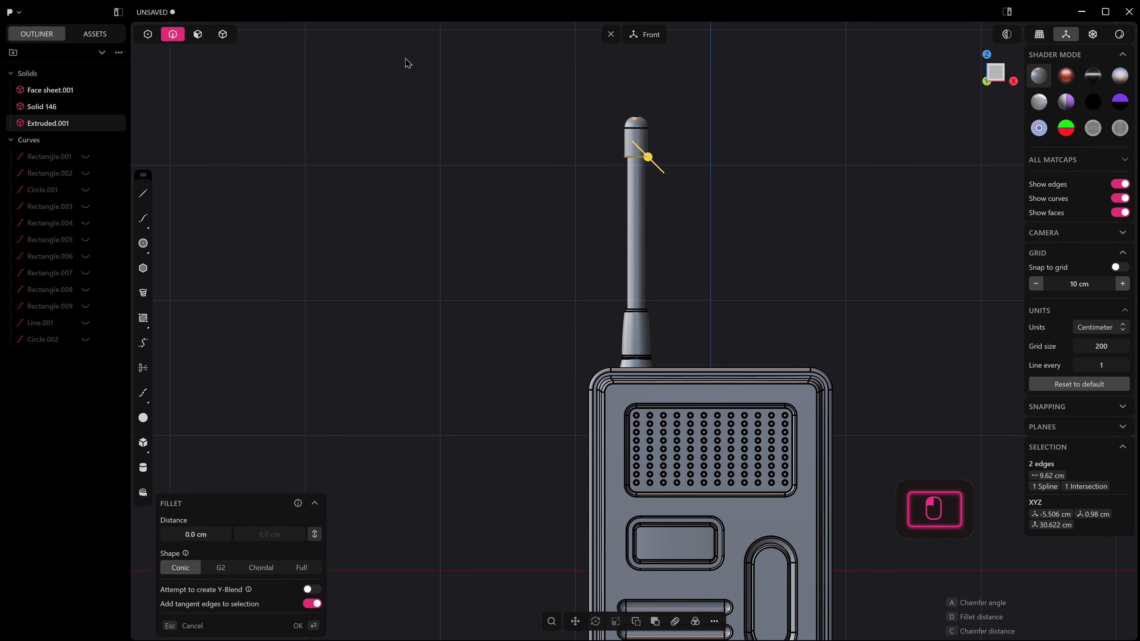
pyautogui.click(197, 34)
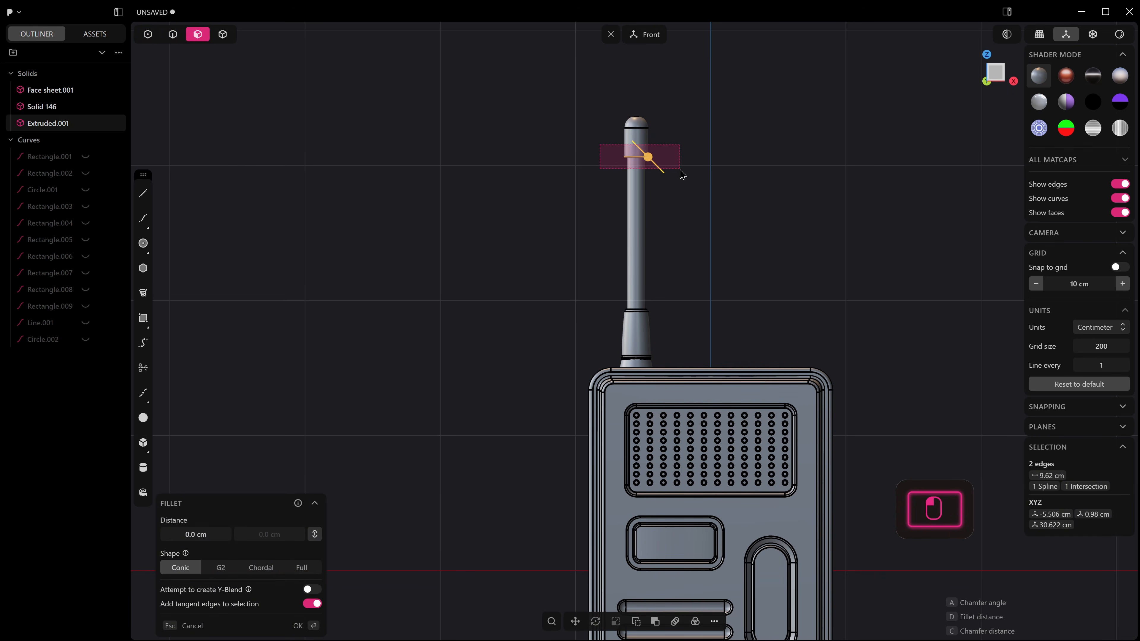
pyautogui.click(649, 158)
pyautogui.moveTo(627, 202); pyautogui.dragTo(629, 189)
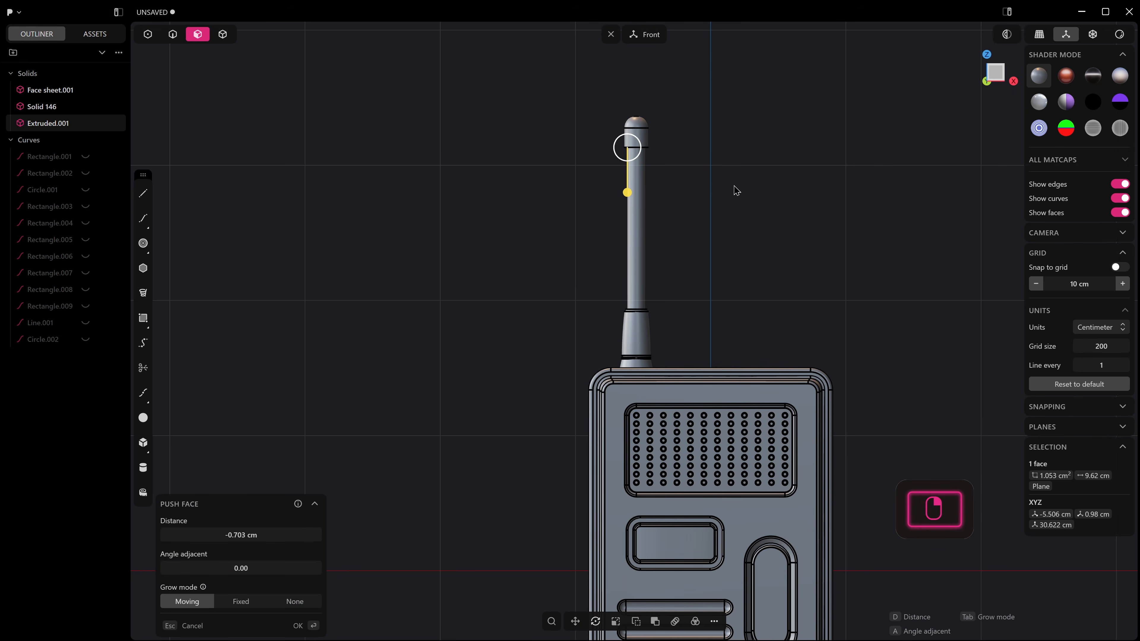
pyautogui.scroll(-1, 734, 217)
pyautogui.click(733, 215)
pyautogui.scroll(-2, 735, 214)
# Step: Draw a circle on the body's right side face, in its upper part beside the speaker grille
pyautogui.moveTo(735, 214); pyautogui.dragTo(693, 296, button='middle')
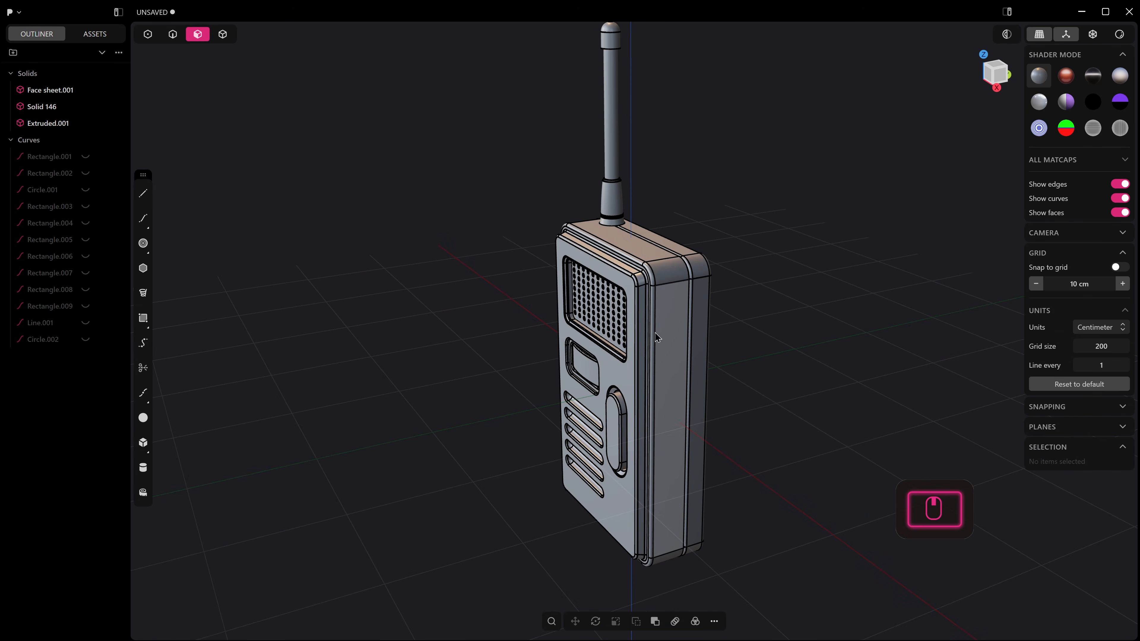
pyautogui.moveTo(685, 337); pyautogui.dragTo(673, 317, button='middle')
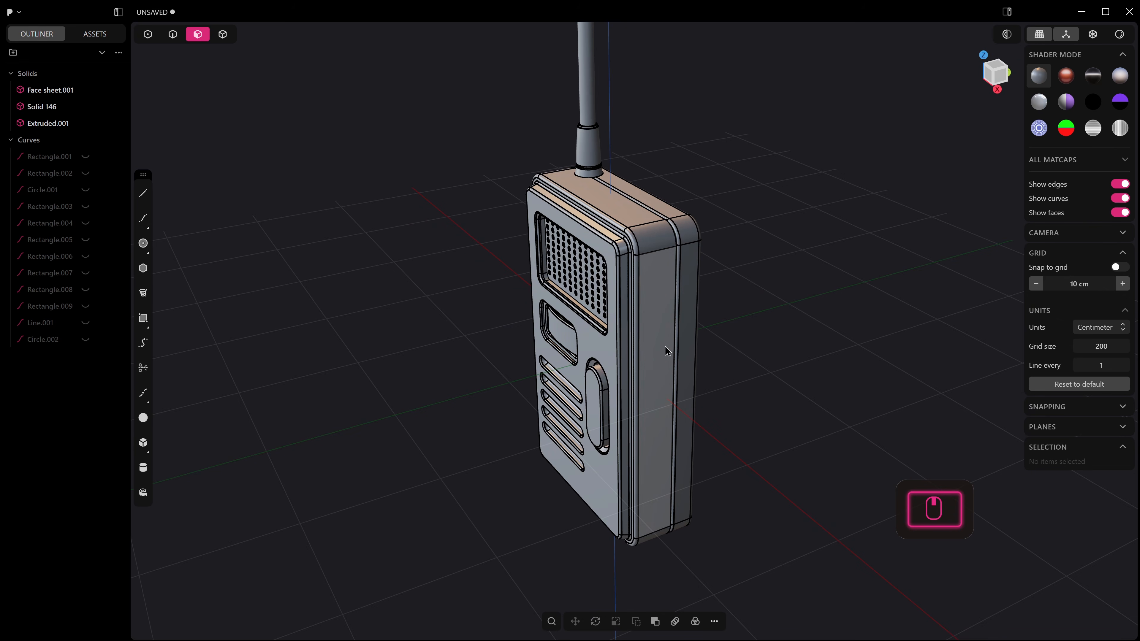
pyautogui.press('KP_3')
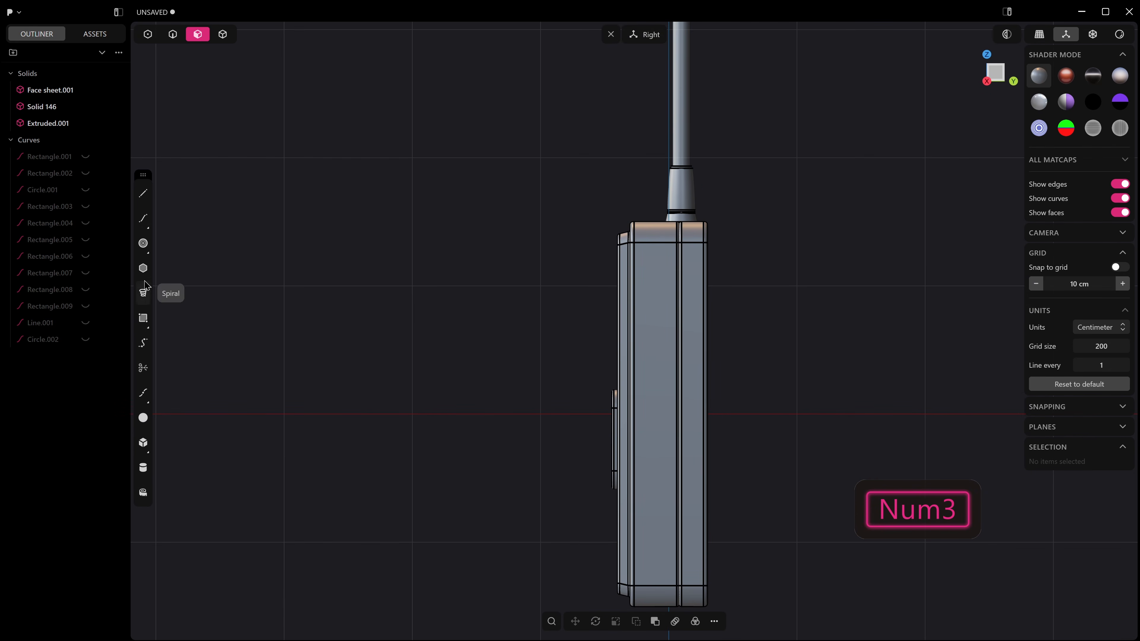
pyautogui.click(143, 250)
pyautogui.click(658, 293)
pyautogui.click(676, 305)
pyautogui.moveTo(676, 306)
pyautogui.mouseDown(button='middle')
pyautogui.moveTo(723, 351)
pyautogui.moveTo(683, 316)
pyautogui.mouseUp(button='middle')
# Step: Scale the side circle down to a radius of about 1.517 cm
pyautogui.press('e')
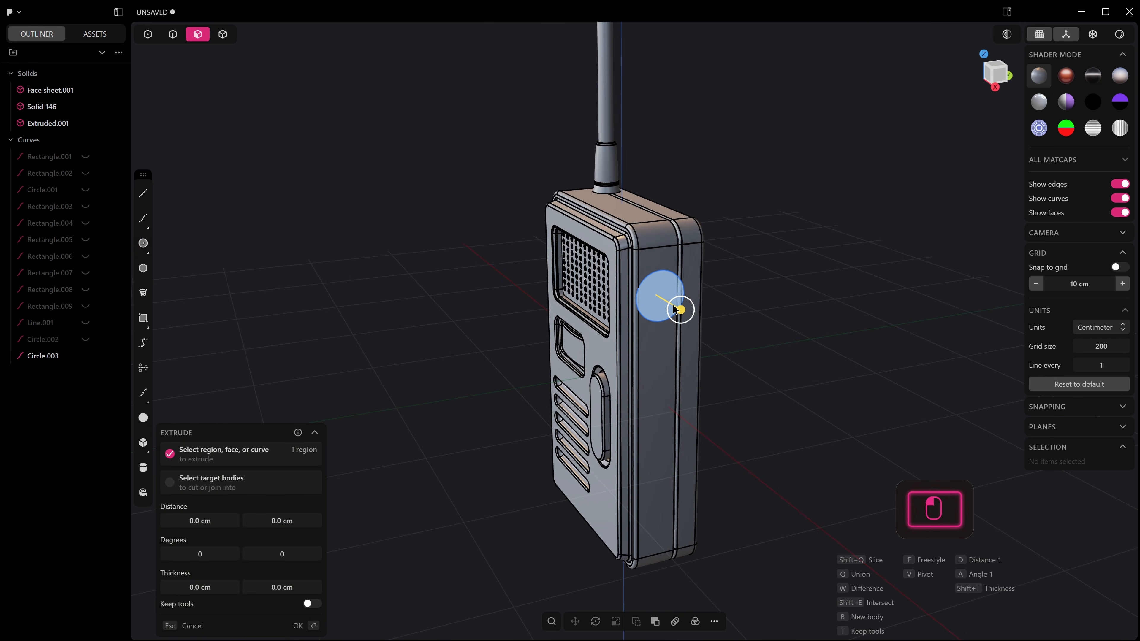
pyautogui.press('2')
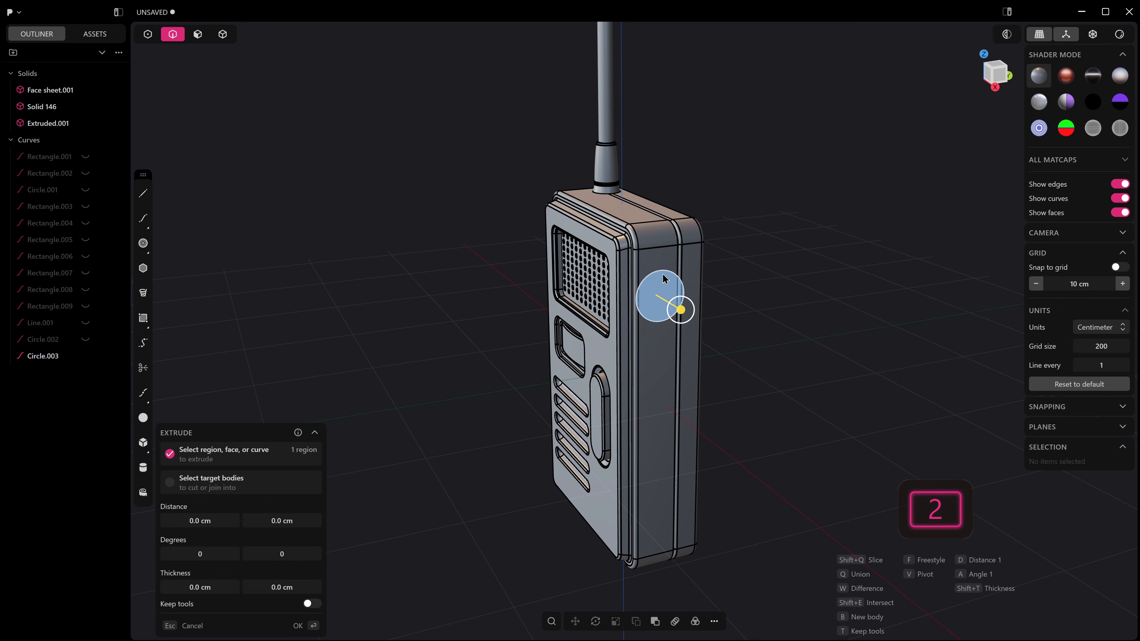
pyautogui.click(680, 308)
pyautogui.press('s')
pyautogui.click(679, 285)
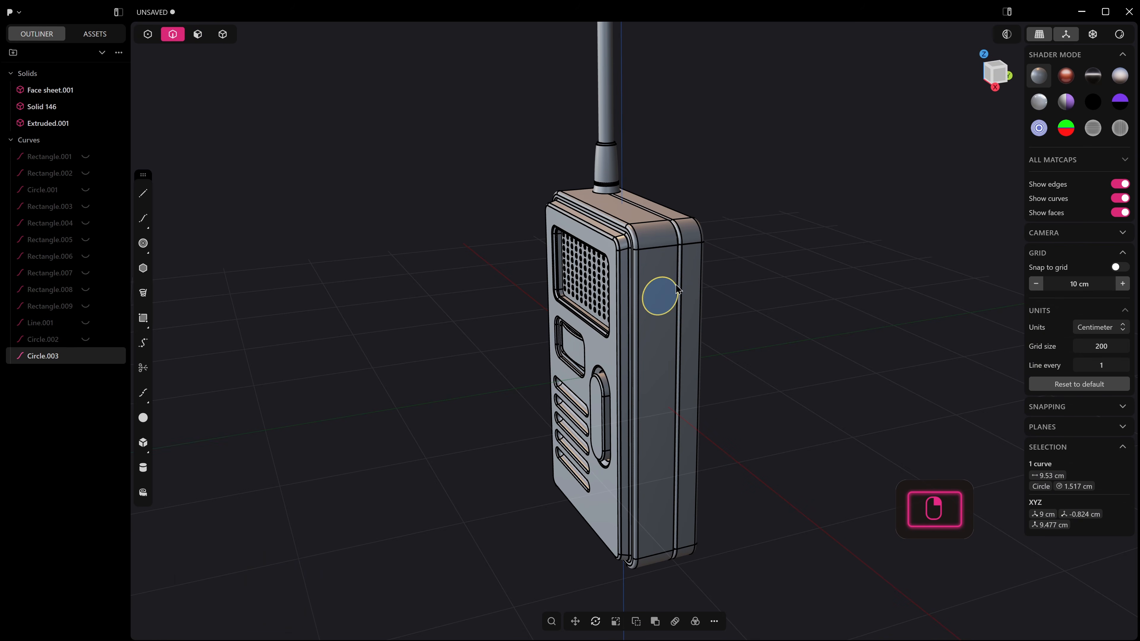
# Step: Extrude the side circle outward about 0.7 cm as a new solid for a side knob
pyautogui.press('3')
pyautogui.press('e')
pyautogui.click(669, 294)
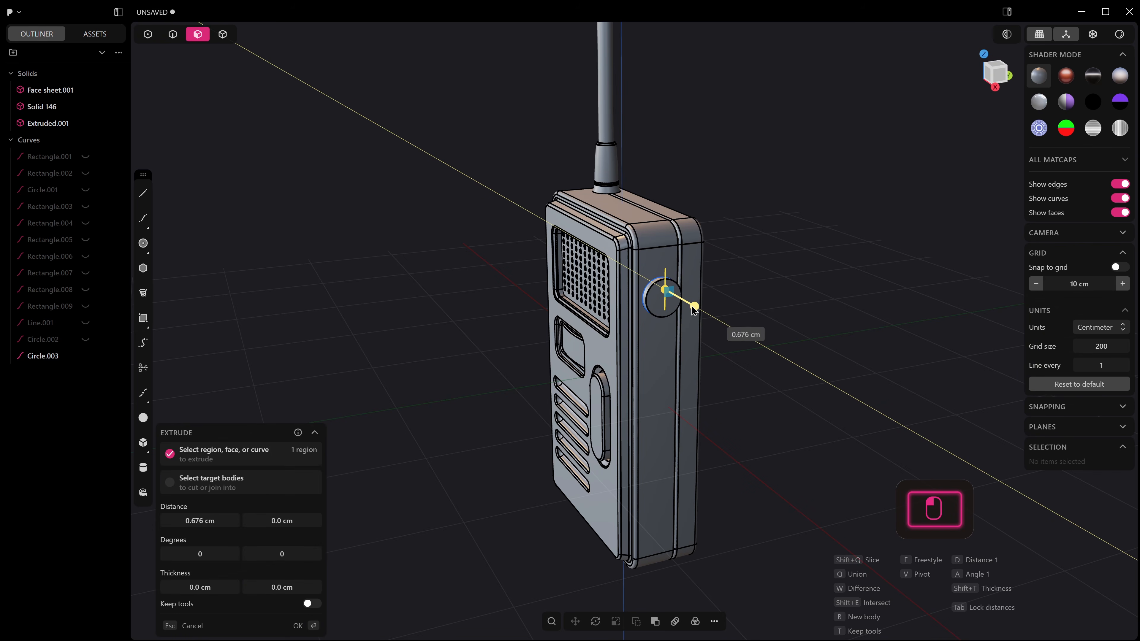
pyautogui.click(691, 306)
pyautogui.scroll(5, 669, 290)
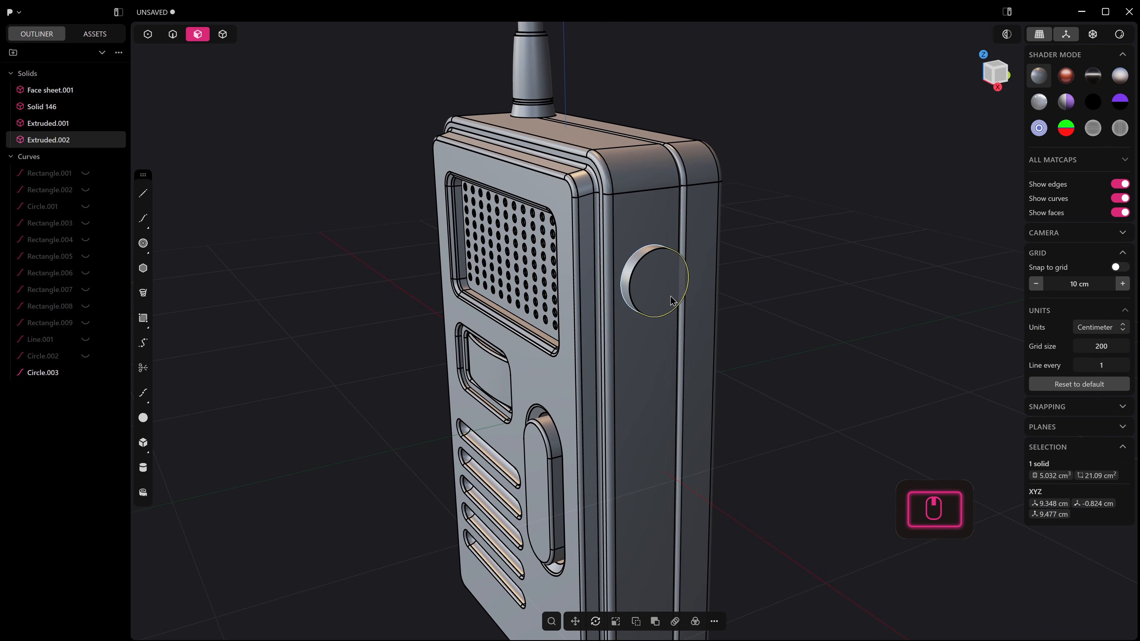
# Step: Push the side knob's flat end face further outward to lengthen the cylinder
pyautogui.moveTo(667, 286); pyautogui.dragTo(714, 306, button='middle')
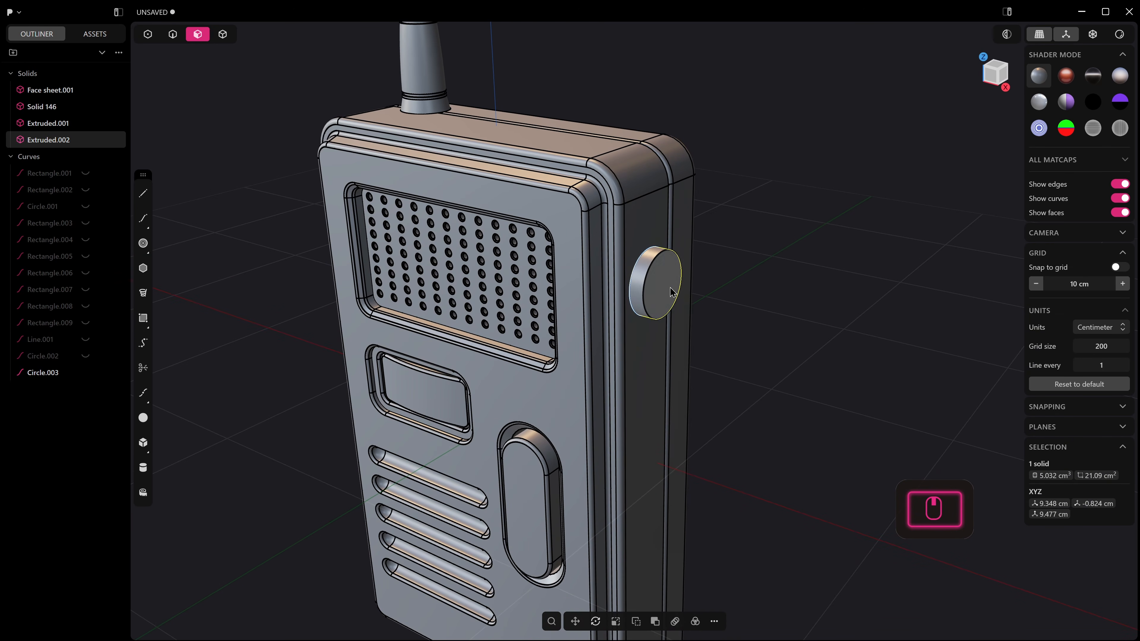
pyautogui.click(670, 290)
pyautogui.moveTo(707, 293); pyautogui.dragTo(722, 298)
pyautogui.rightClick(657, 285)
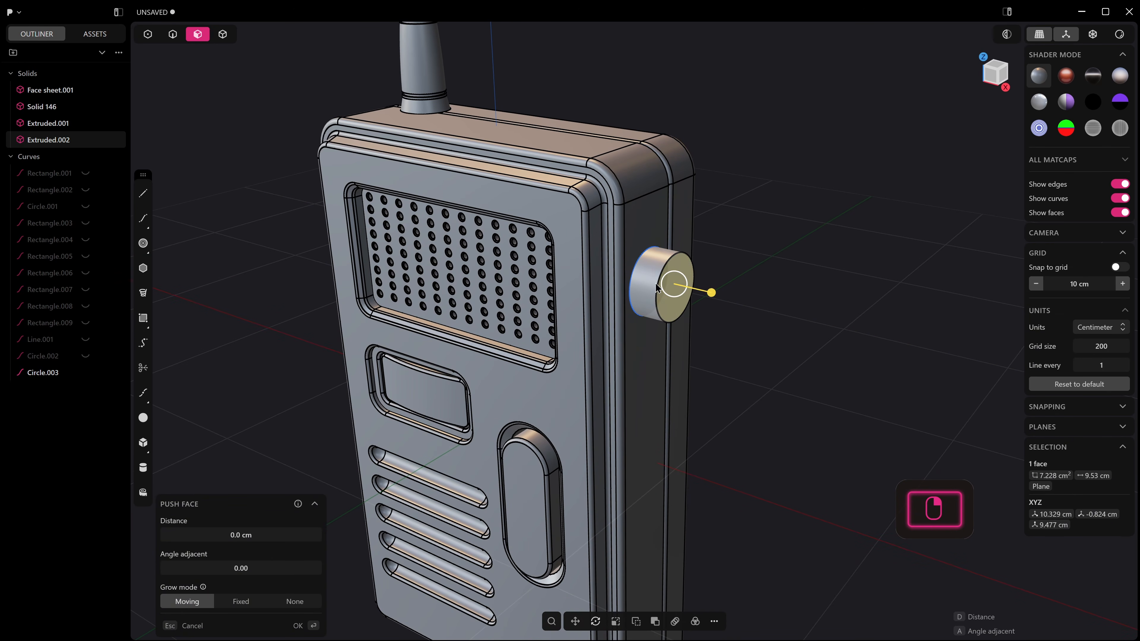
# Step: Cut the knob's cylindrical side face with one circular loop around its circumference
pyautogui.hotkey('ctrl', 'r')
pyautogui.click(657, 271)
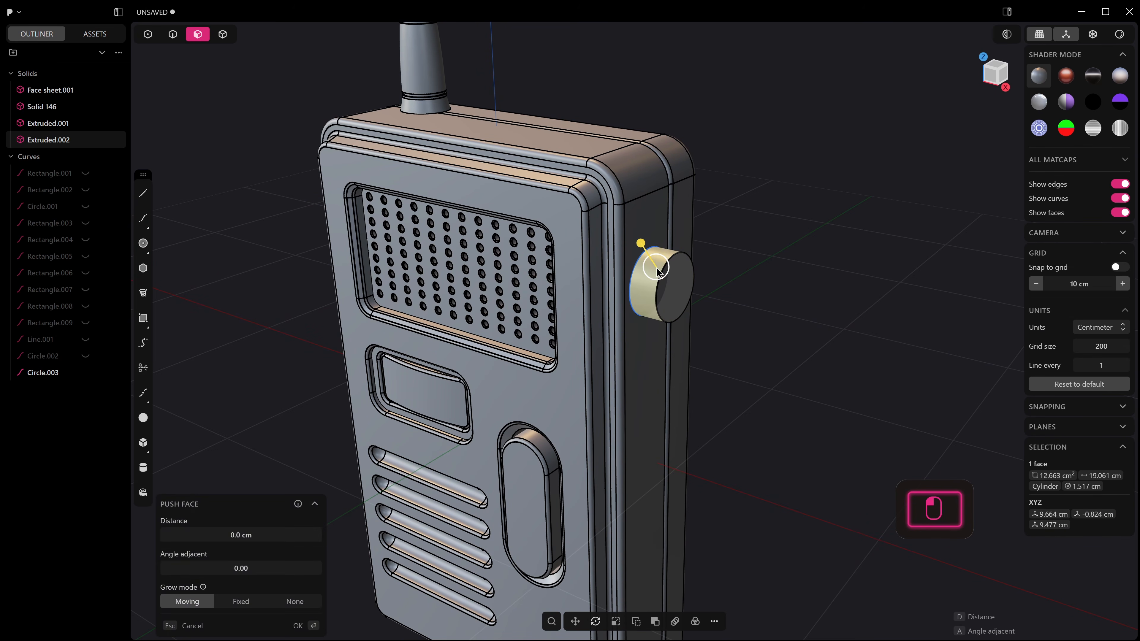
pyautogui.moveTo(656, 275); pyautogui.dragTo(654, 282, button='middle')
pyautogui.press('Escape')
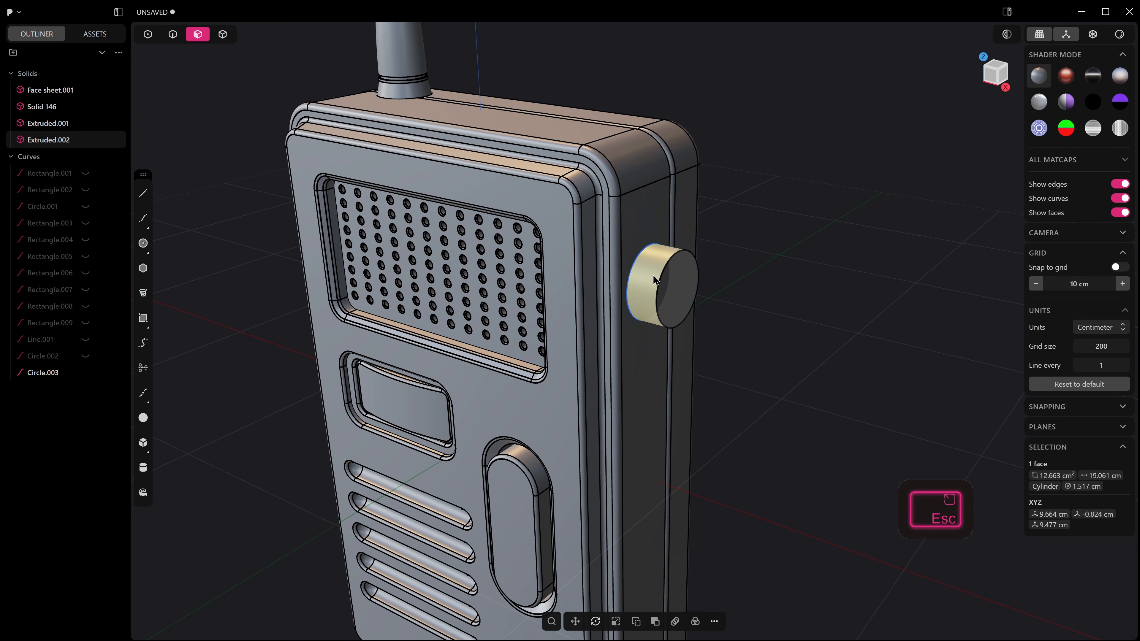
pyautogui.hotkey('ctrl', 'r')
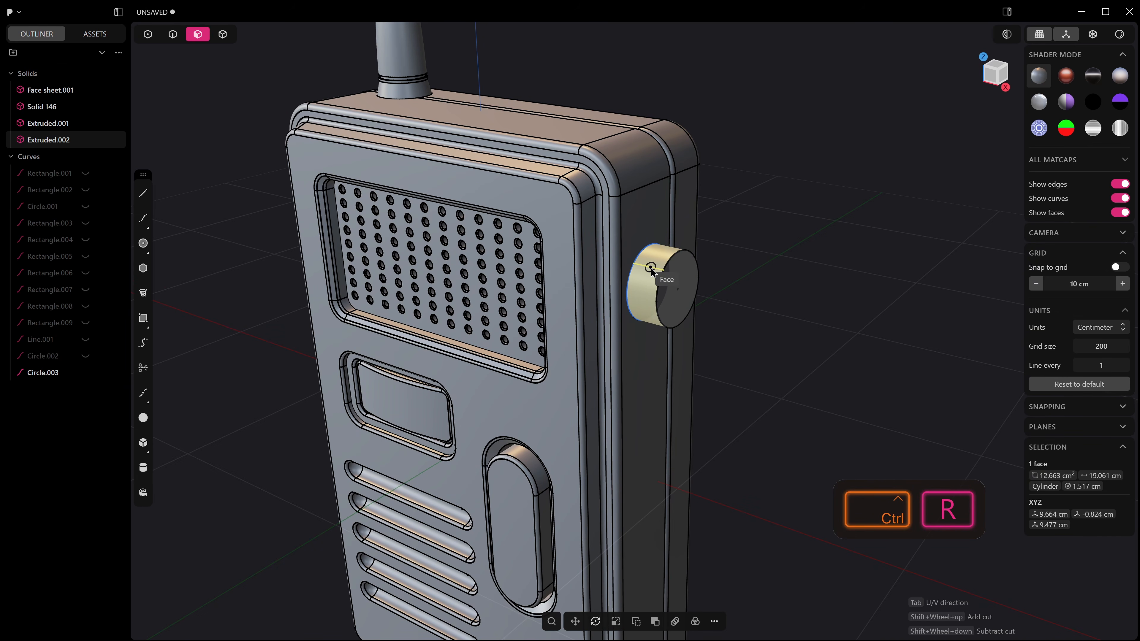
pyautogui.press('Tab')
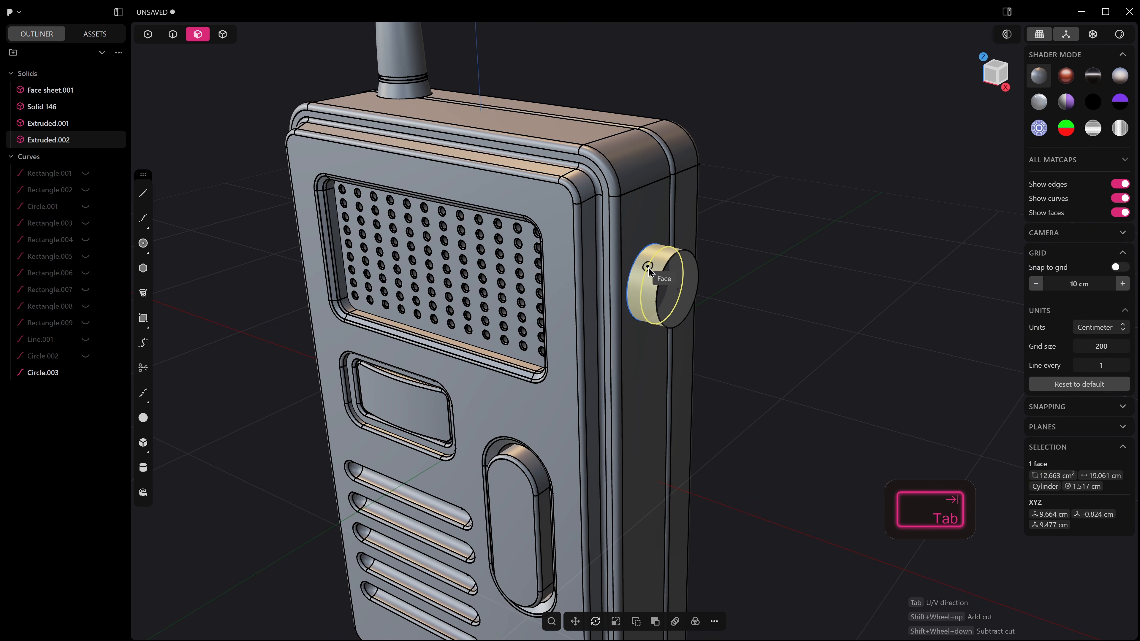
pyautogui.click(649, 267)
pyautogui.rightClick(649, 268)
# Step: Push the knob's end face further out and enlarge its outer cylindrical section into a wide dial
pyautogui.click(684, 279)
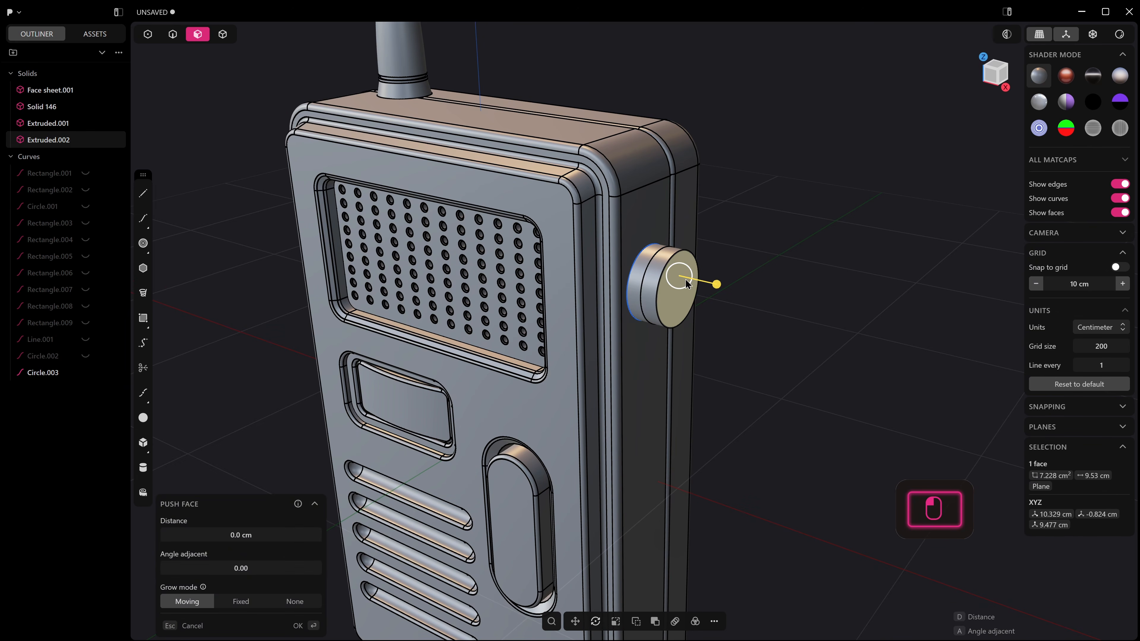
pyautogui.moveTo(716, 287); pyautogui.dragTo(740, 299)
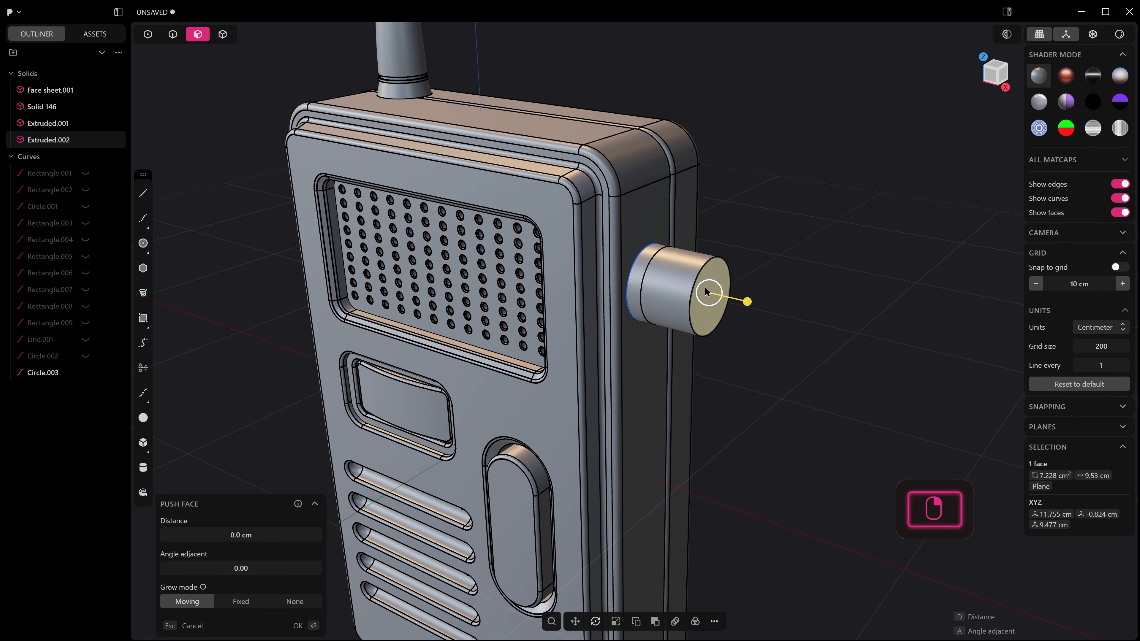
pyautogui.click(685, 286)
pyautogui.moveTo(669, 272); pyautogui.dragTo(665, 254)
pyautogui.moveTo(717, 273)
pyautogui.mouseDown(button='middle')
pyautogui.moveTo(747, 251)
pyautogui.moveTo(735, 273)
pyautogui.mouseUp(button='middle')
pyautogui.rightClick(791, 277)
pyautogui.click(791, 278)
pyautogui.press('r')
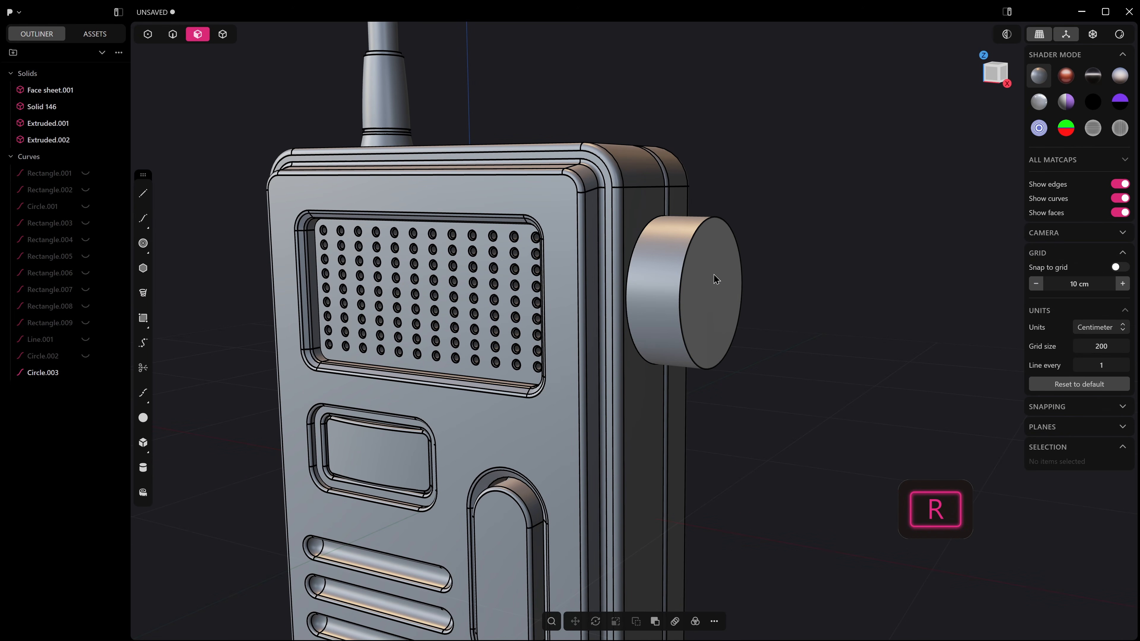
# Step: Move the knob solid down 1.618 cm along Z and delete all the curves
pyautogui.press('4')
pyautogui.click(714, 279)
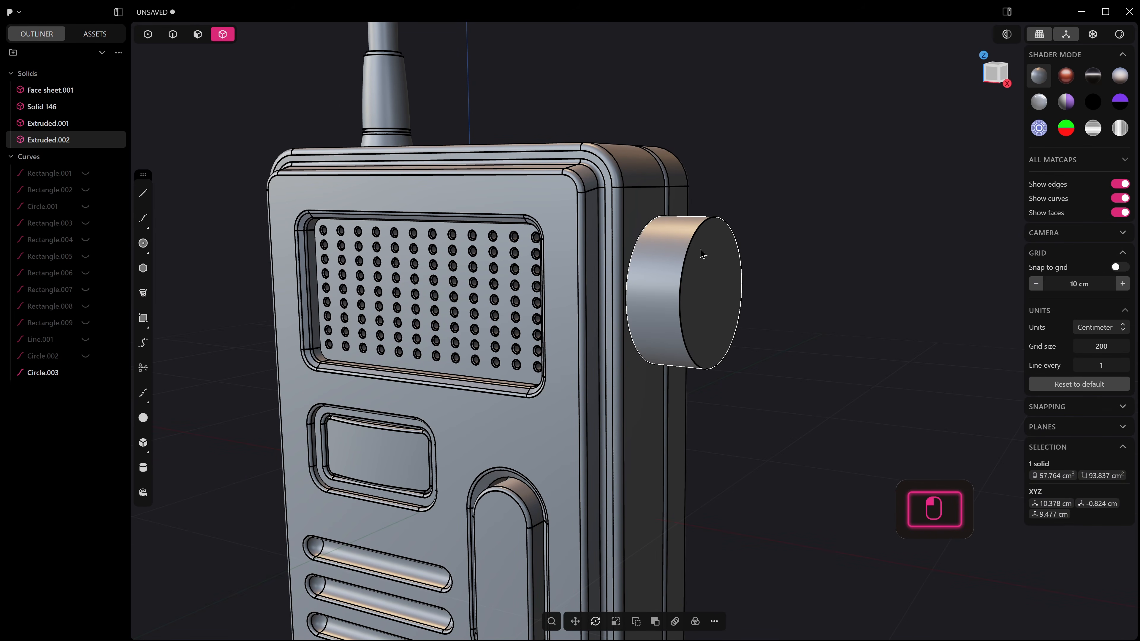
pyautogui.press('g')
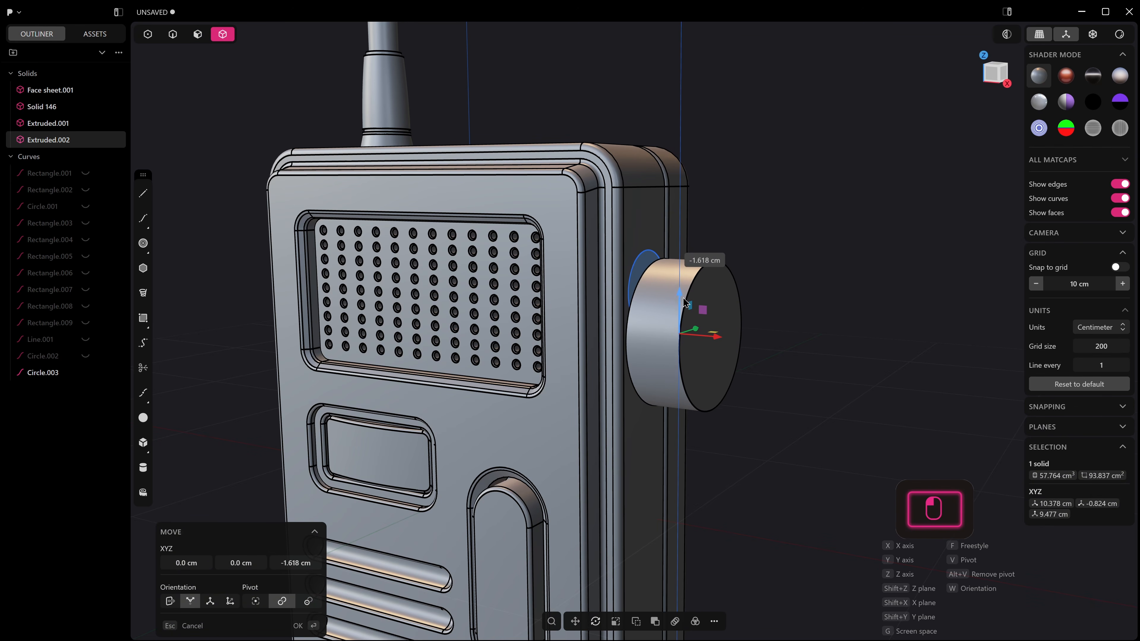
pyautogui.click(672, 272)
pyautogui.click(27, 156)
pyautogui.press('x')
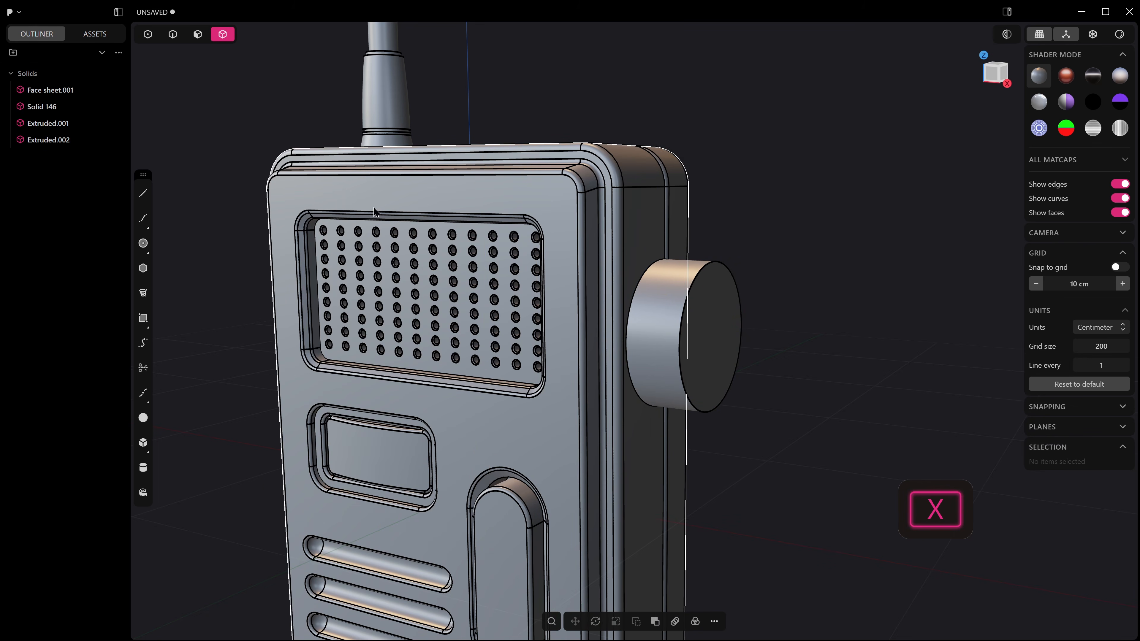
# Step: In the front view, draw a narrow centre-based rectangle about 1.7 cm wide in the middle of the knob's wide section
pyautogui.scroll(2, 767, 260)
pyautogui.moveTo(767, 260)
pyautogui.mouseDown(button='middle')
pyautogui.moveTo(781, 309)
pyautogui.moveTo(771, 281)
pyautogui.mouseUp(button='middle')
pyautogui.press('KP_1')
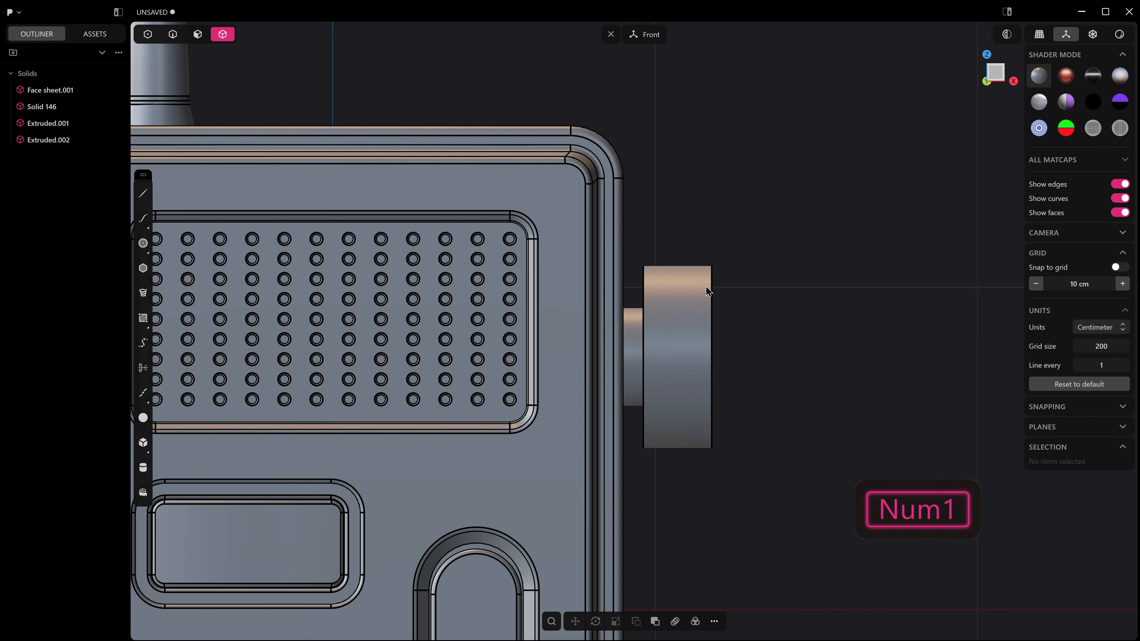
pyautogui.click(143, 318)
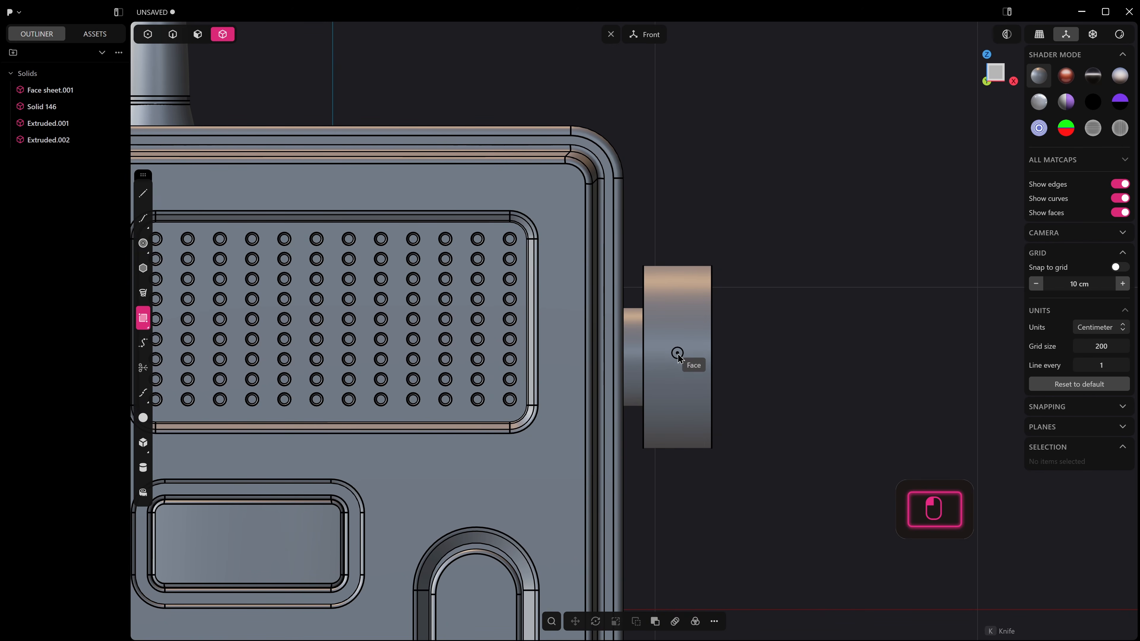
pyautogui.scroll(3, 660, 370)
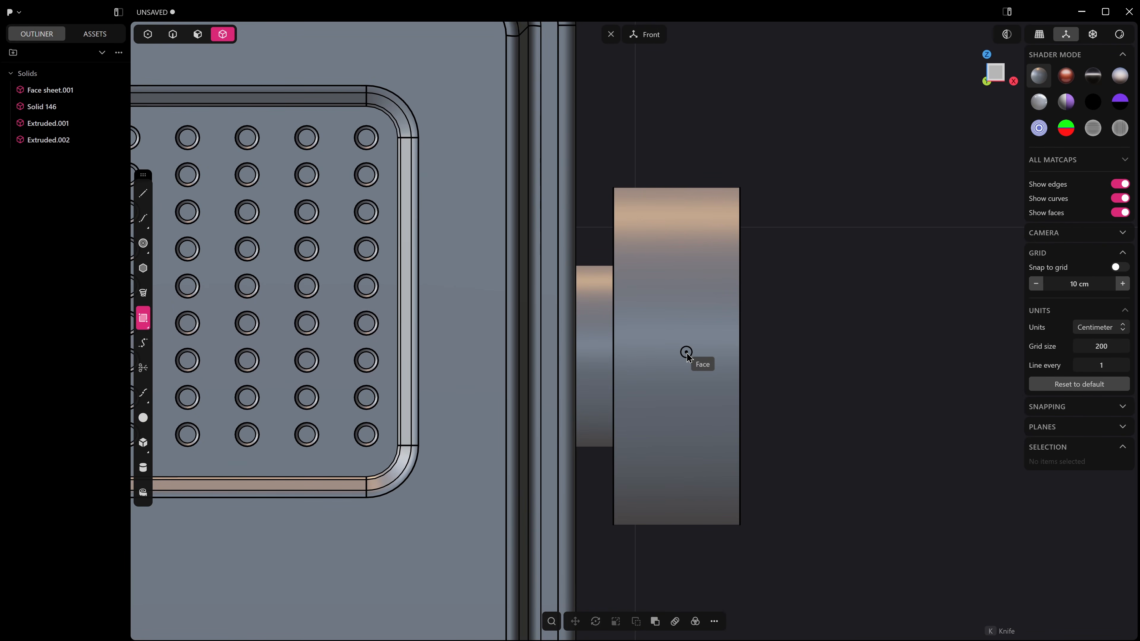
pyautogui.click(676, 356)
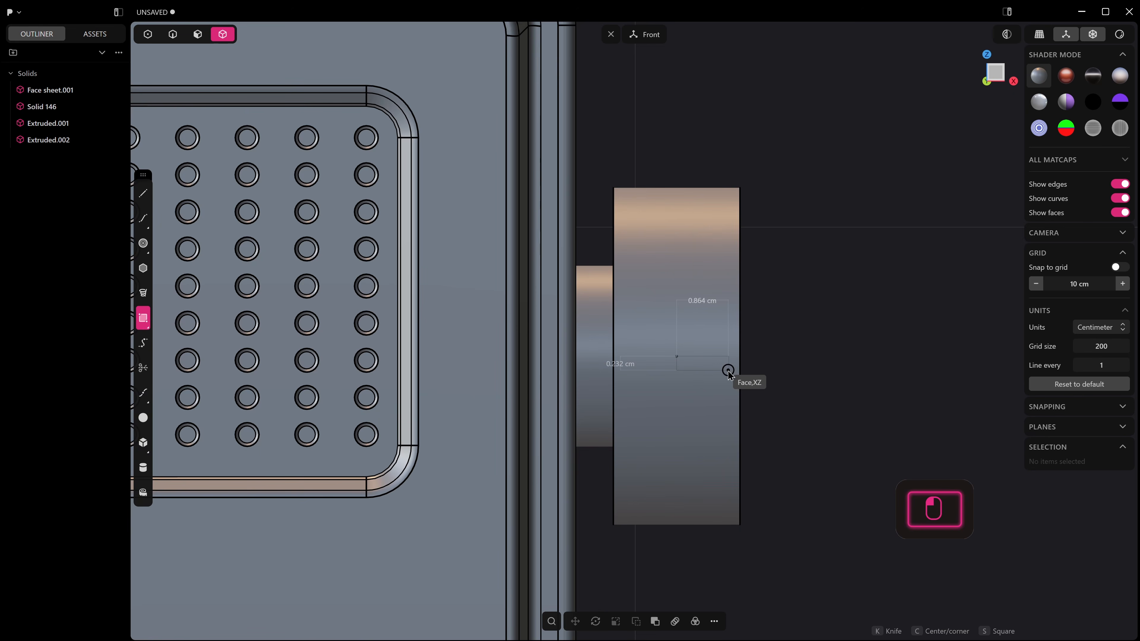
pyautogui.press('c')
pyautogui.click(728, 368)
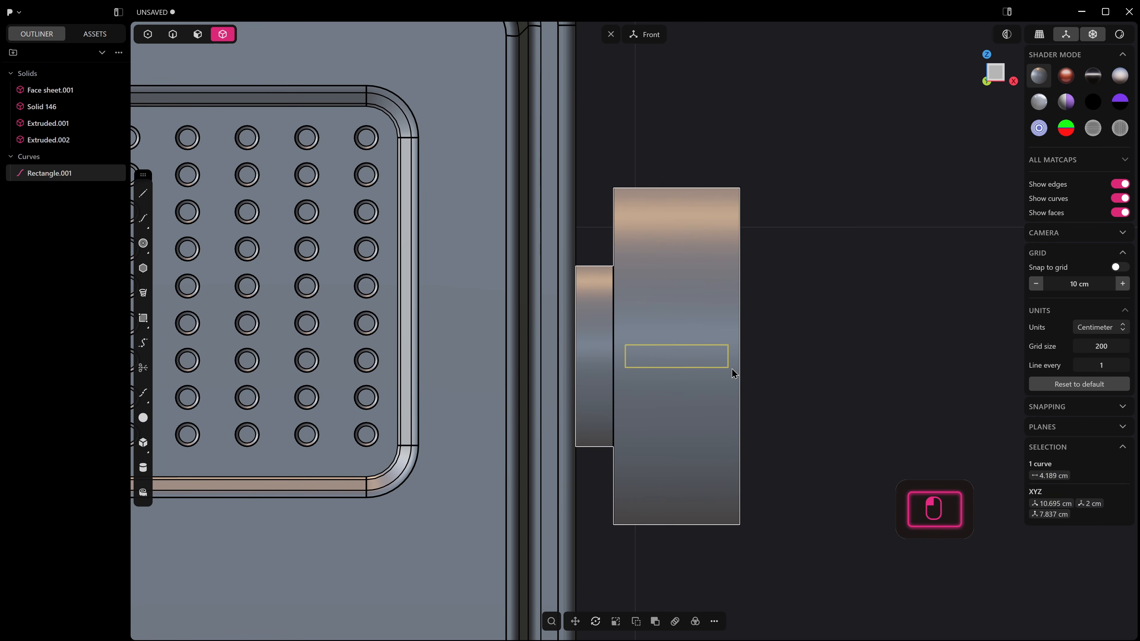
# Step: Widen the rectangle on the knob by scaling its curve about 1.12 along X only
pyautogui.moveTo(781, 369); pyautogui.dragTo(548, 371, button='middle')
pyautogui.keyDown('shift'); pyautogui.moveTo(744, 356); pyautogui.dragTo(591, 350, button='middle'); pyautogui.keyUp('shift')
pyautogui.hotkey('alt', 'z')
pyautogui.rightClick(680, 363)
pyautogui.press('3')
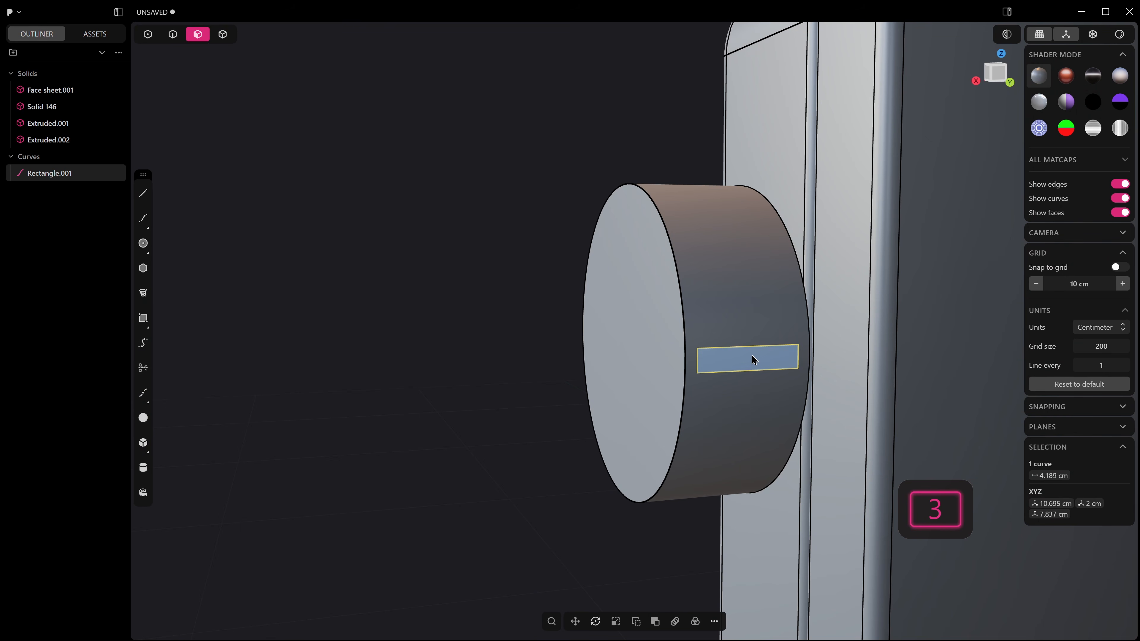
pyautogui.click(751, 359)
pyautogui.moveTo(729, 365); pyautogui.dragTo(787, 372, button='middle')
pyautogui.scroll(2, 691, 422)
pyautogui.press('2')
pyautogui.click(732, 344)
pyautogui.press('s')
pyautogui.moveTo(719, 353); pyautogui.dragTo(715, 354)
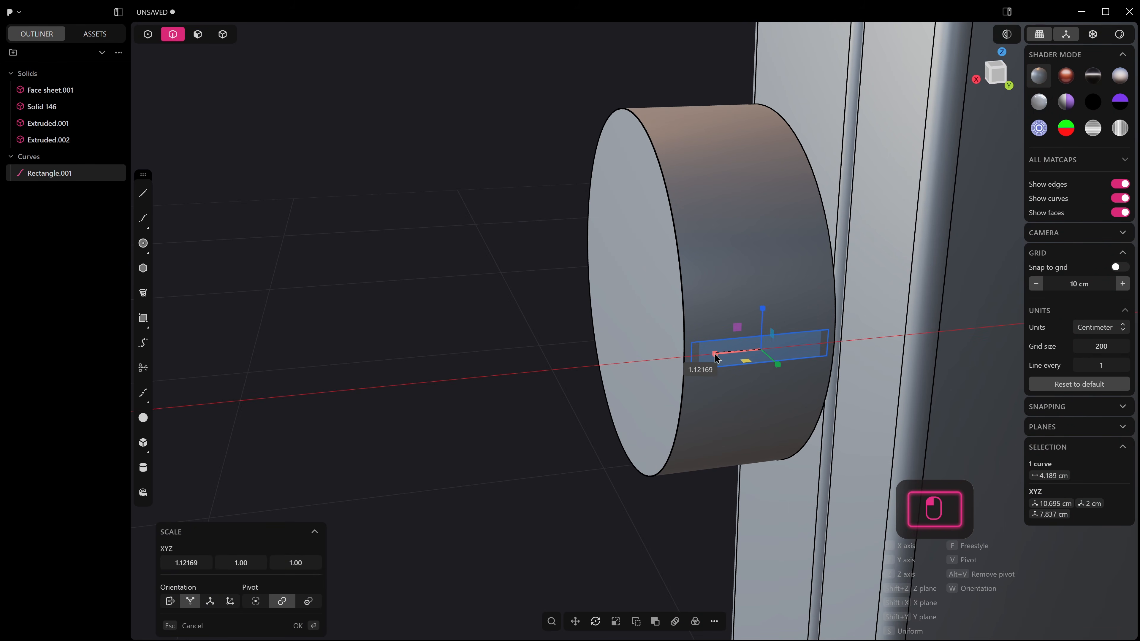
pyautogui.click(716, 357)
pyautogui.moveTo(676, 376); pyautogui.dragTo(743, 358, button='middle')
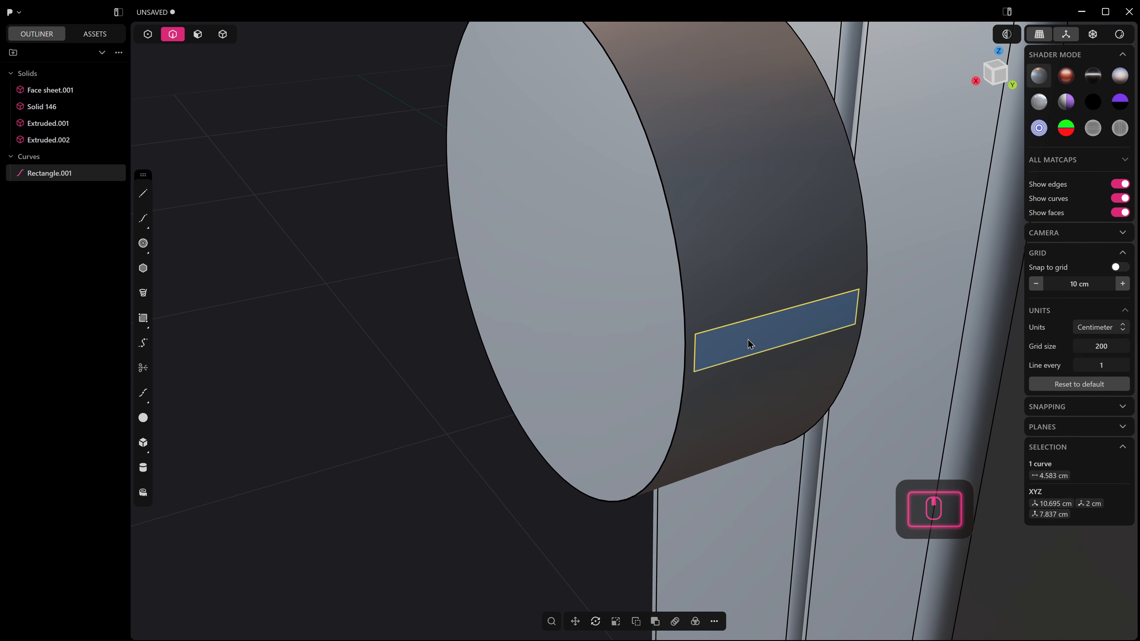
# Step: Extrude the rectangle outward about 0.25 cm from the dial's side to form a thin grip bar
pyautogui.click(757, 346)
pyautogui.moveTo(754, 347); pyautogui.dragTo(803, 379)
pyautogui.click(805, 381)
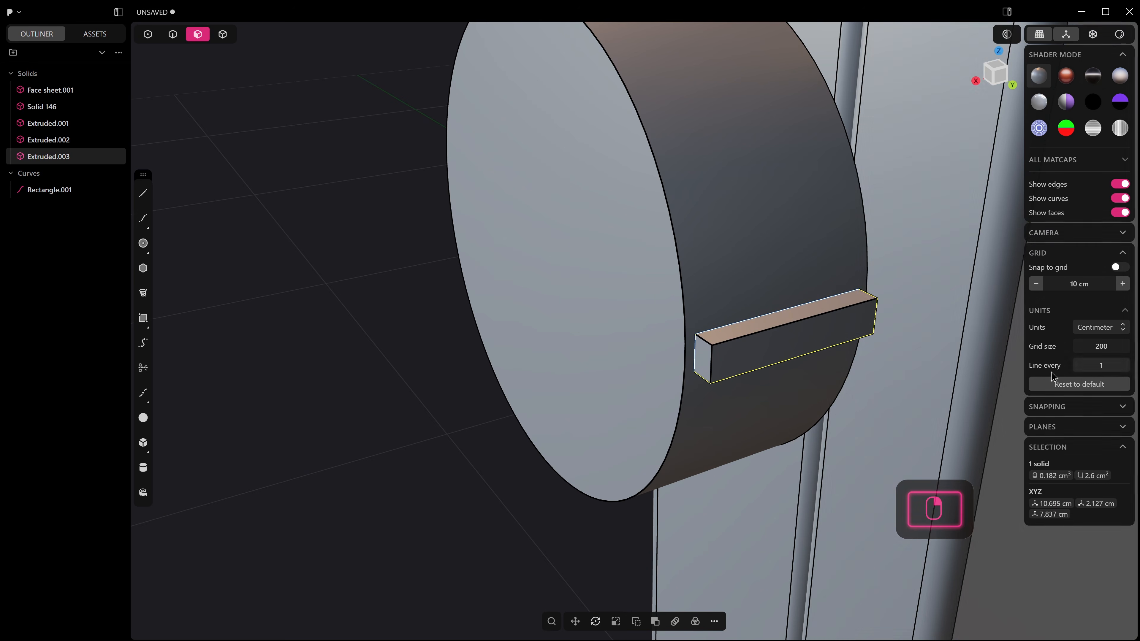
# Step: Convert the grip bar's outer face to an editable spline surface with control points and hide the rectangle curve
pyautogui.moveTo(892, 339); pyautogui.dragTo(886, 326, button='middle')
pyautogui.click(791, 334)
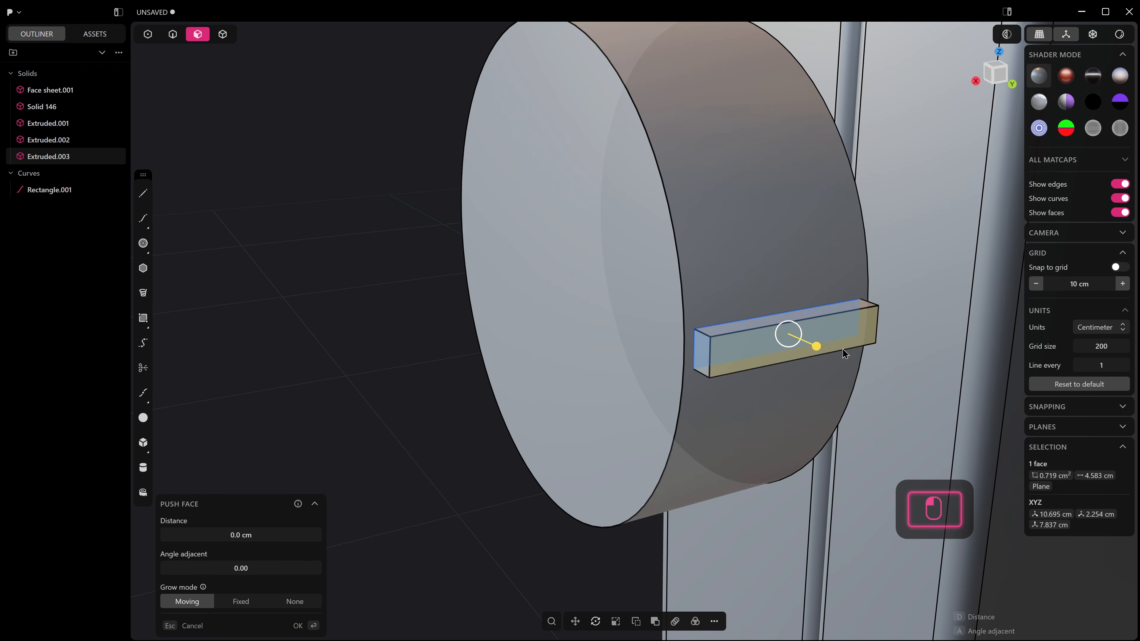
pyautogui.hotkey('shift', 's')
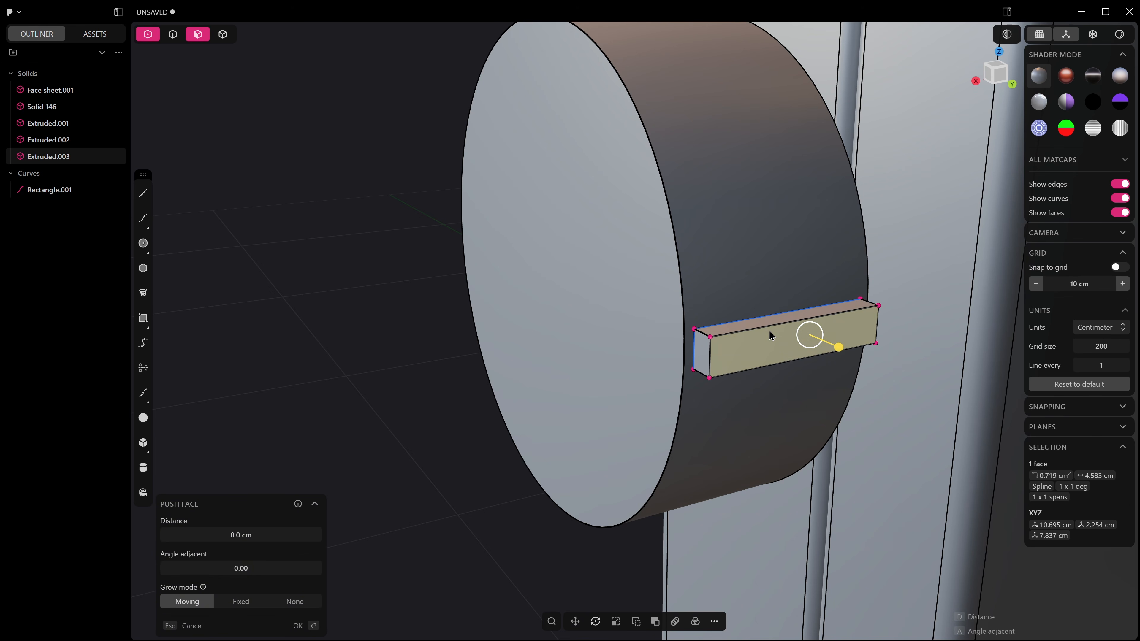
pyautogui.click(92, 189)
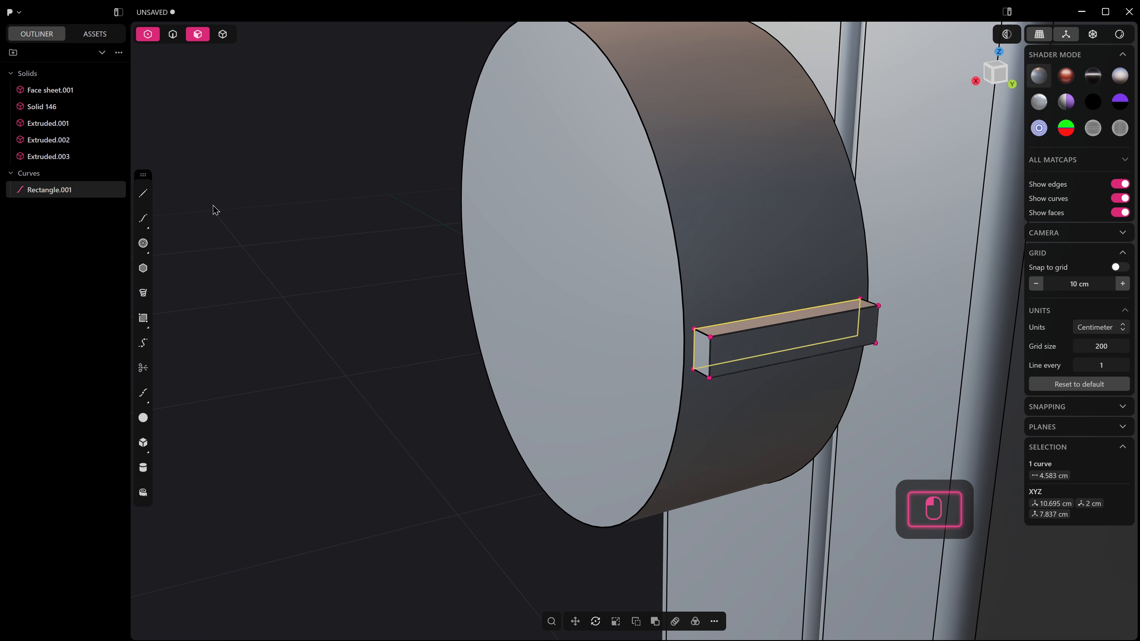
pyautogui.press('h')
pyautogui.moveTo(512, 225); pyautogui.dragTo(471, 218, button='middle')
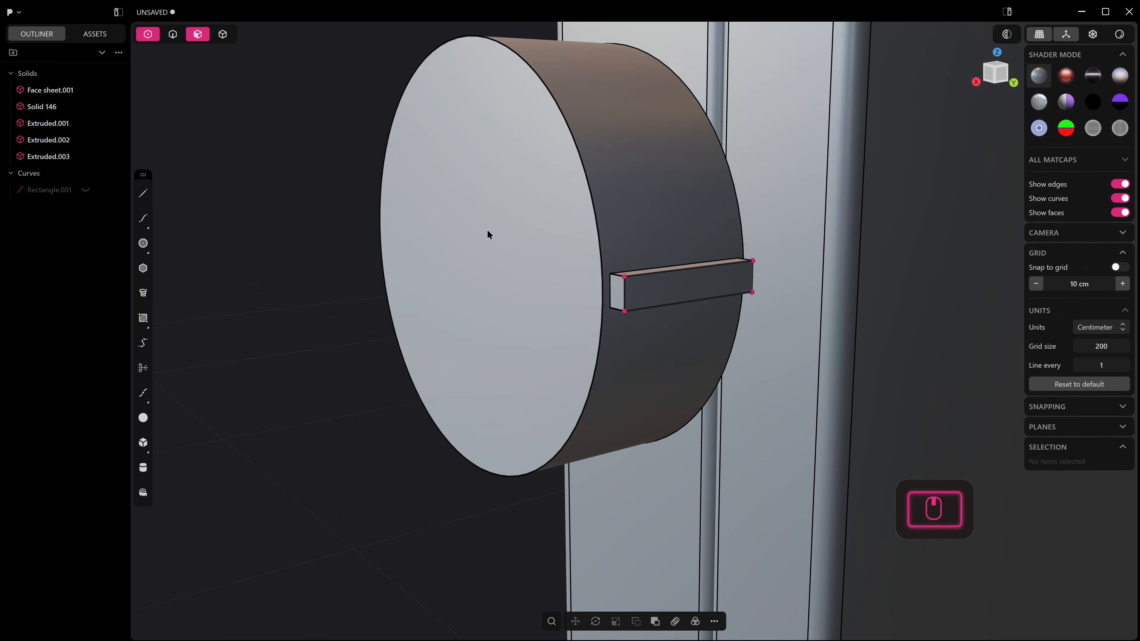
# Step: Rebuild the grip bar's outer face into a three-by-three grid of control points
pyautogui.moveTo(669, 287); pyautogui.dragTo(673, 291)
pyautogui.hotkey('shift', 'r')
pyautogui.moveTo(672, 288)
pyautogui.mouseDown(button='middle')
pyautogui.moveTo(694, 295)
pyautogui.moveTo(692, 283)
pyautogui.mouseUp(button='middle')
# Step: Move the six control points at both ends of the bar's outer face about 0.11 cm toward the dial along Y
pyautogui.moveTo(611, 292); pyautogui.dragTo(625, 343)
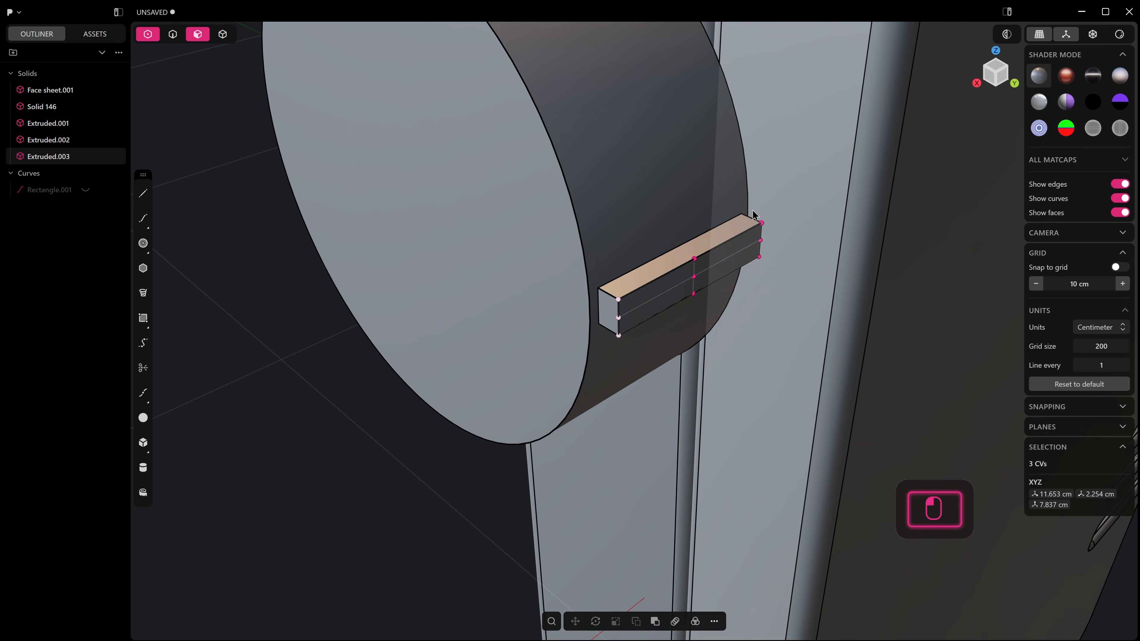
pyautogui.moveTo(605, 287); pyautogui.dragTo(619, 330)
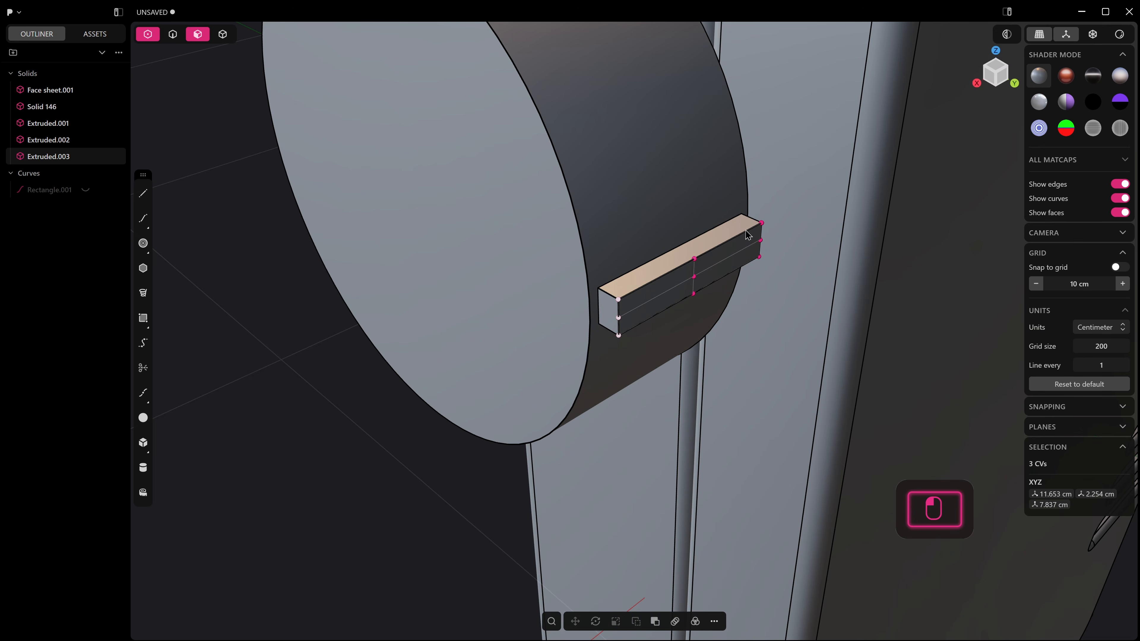
pyautogui.keyDown('shift'); pyautogui.moveTo(745, 219); pyautogui.dragTo(776, 272); pyautogui.keyUp('shift')
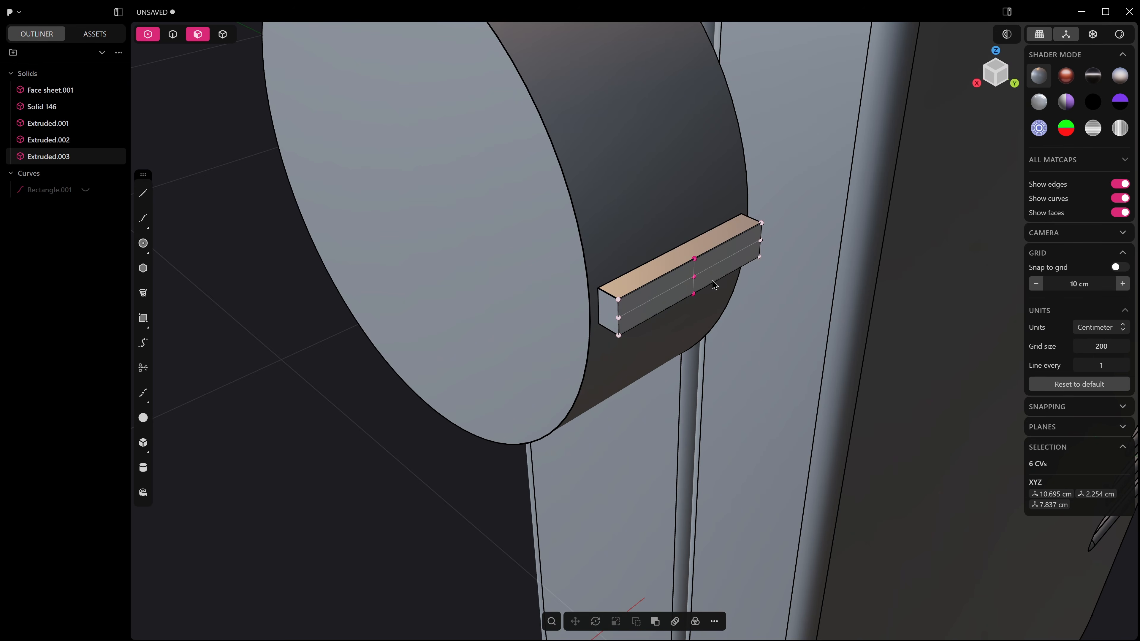
pyautogui.press('g')
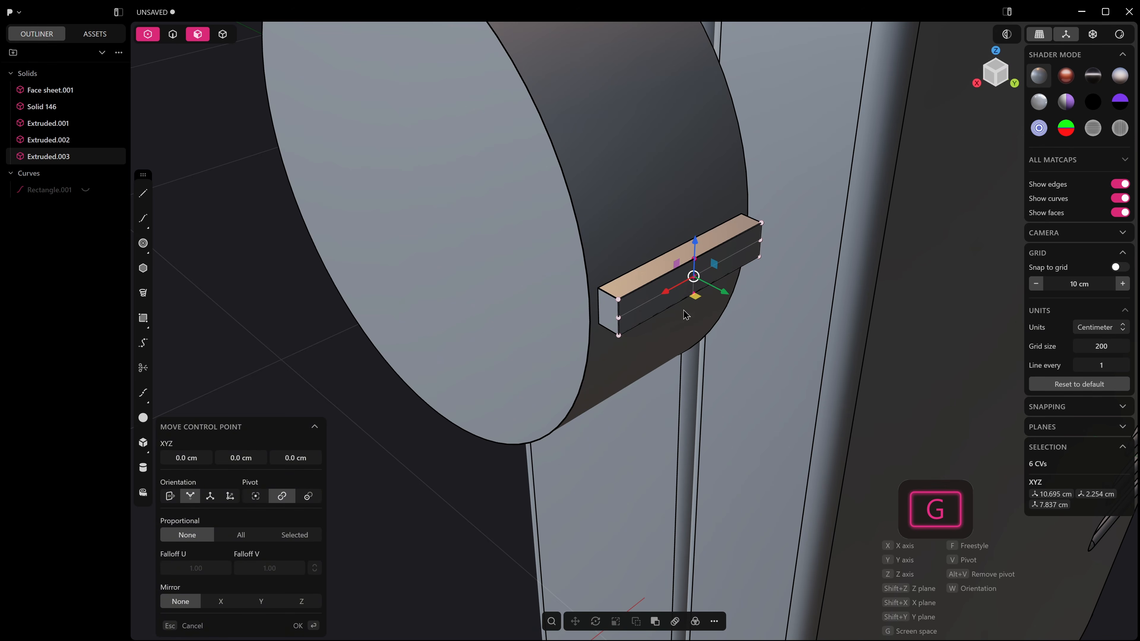
pyautogui.click(719, 289)
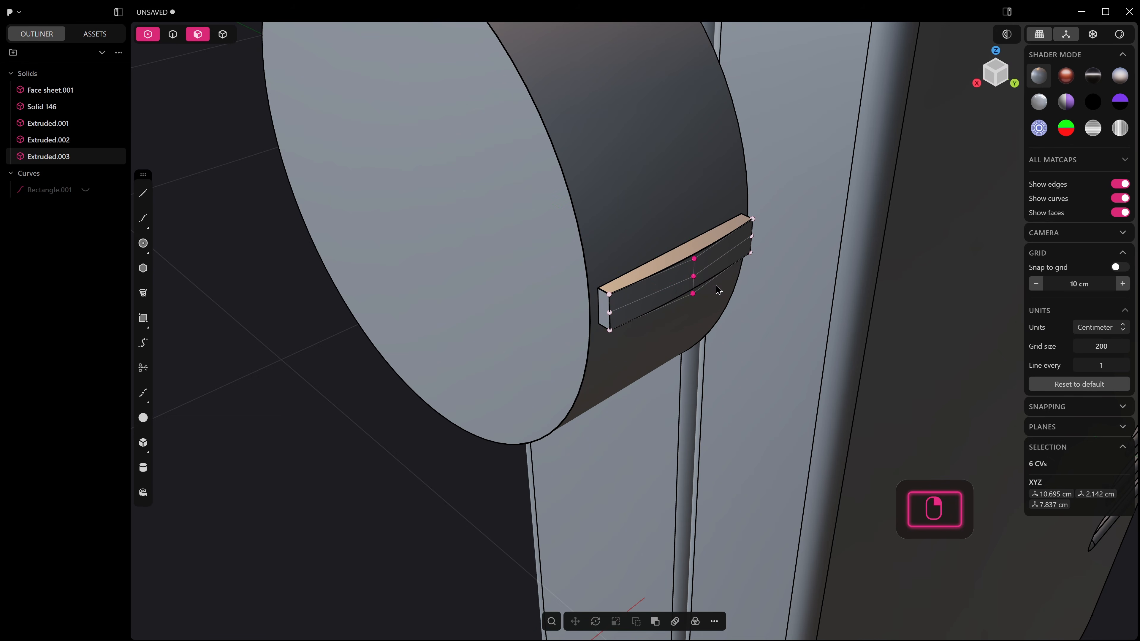
# Step: Move the middle lengthwise row of three control points inward along Y to hollow the bar's outer face
pyautogui.moveTo(678, 286); pyautogui.dragTo(572, 274, button='middle')
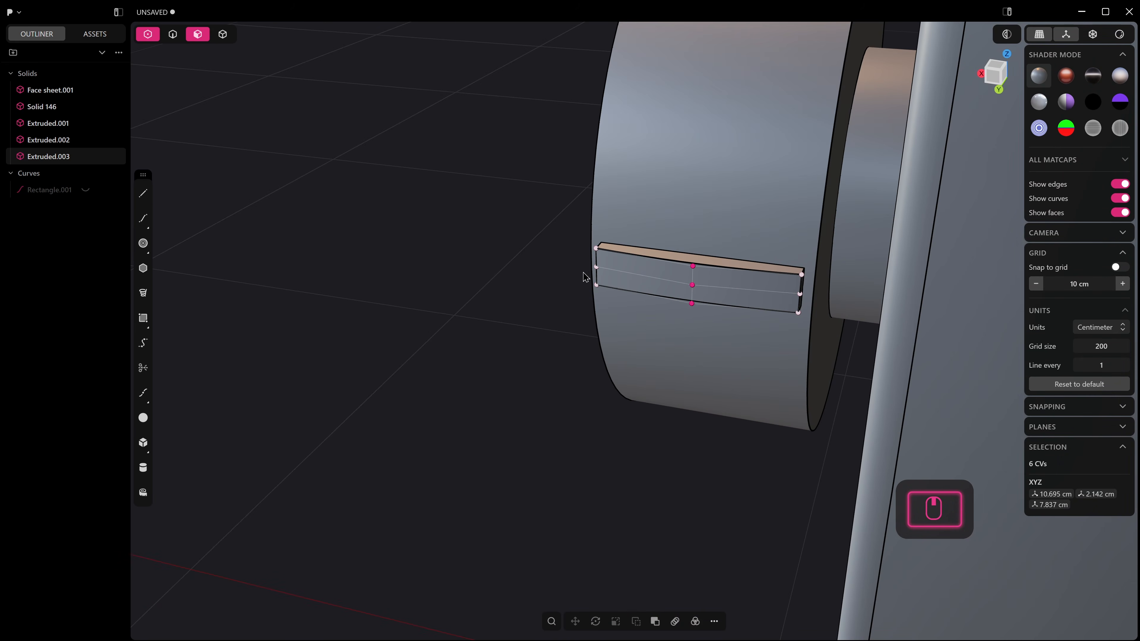
pyautogui.click(606, 273)
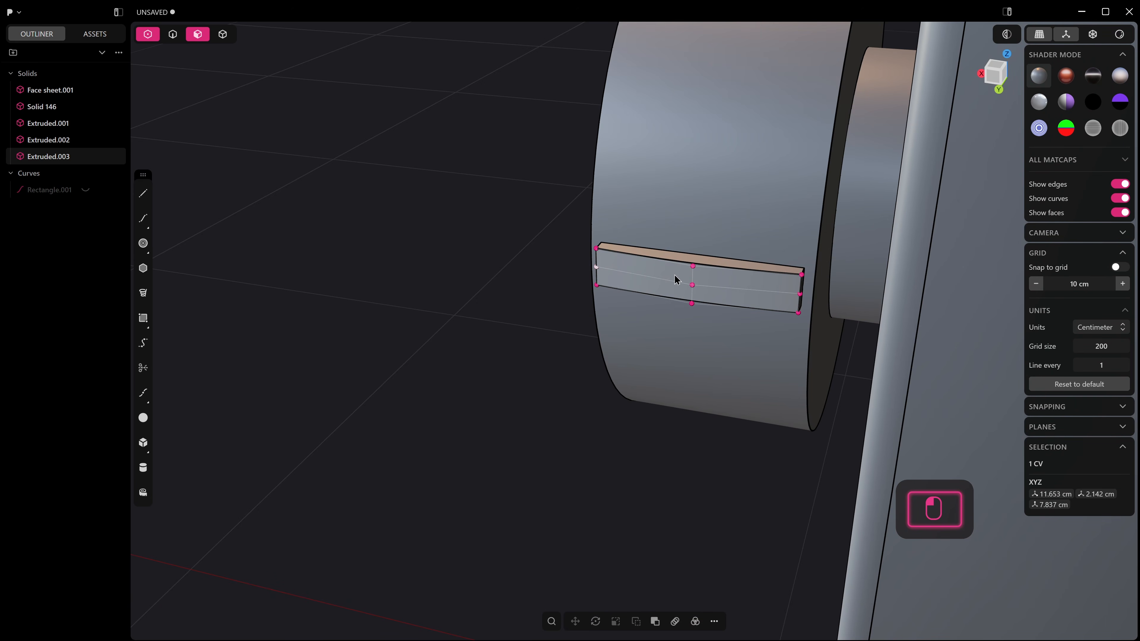
pyautogui.keyDown('shift'); pyautogui.click(692, 286); pyautogui.keyUp('shift')
pyautogui.keyDown('shift'); pyautogui.click(799, 293); pyautogui.keyUp('shift')
pyautogui.moveTo(794, 291); pyautogui.dragTo(746, 295, button='middle')
pyautogui.press('g')
pyautogui.moveTo(696, 283); pyautogui.dragTo(714, 282)
# Step: Fillet the four short corner edges at the ends of the grip bar
pyautogui.press('2')
pyautogui.keyDown('ctrl'); pyautogui.keyDown('alt'); pyautogui.click(806, 277); pyautogui.keyUp('alt'); pyautogui.keyUp('ctrl')
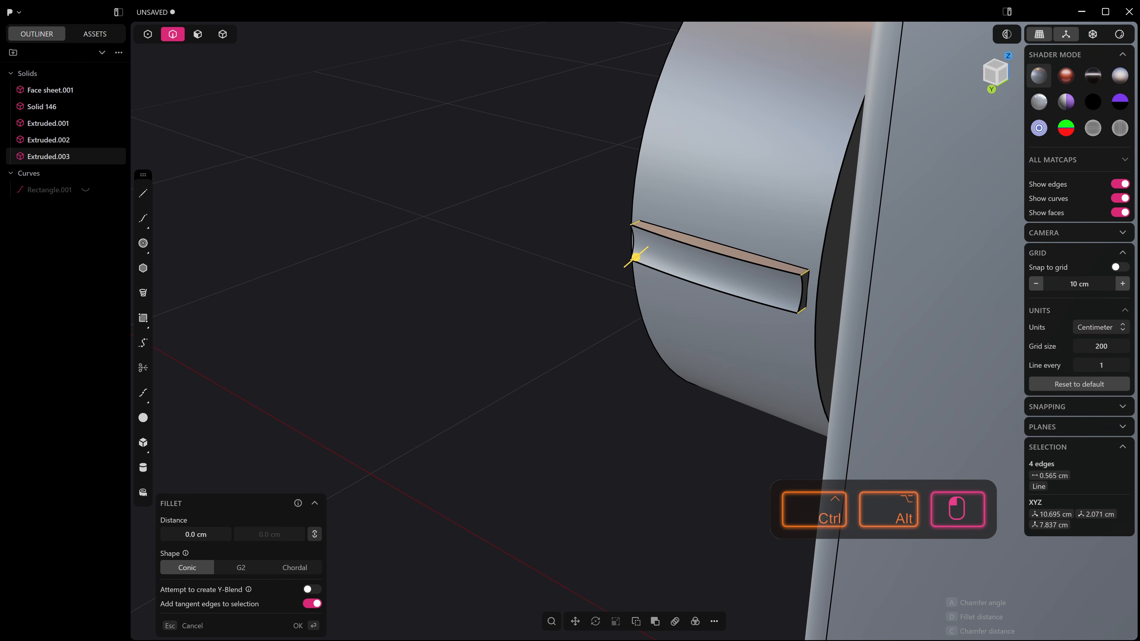
pyautogui.moveTo(636, 257); pyautogui.dragTo(635, 257)
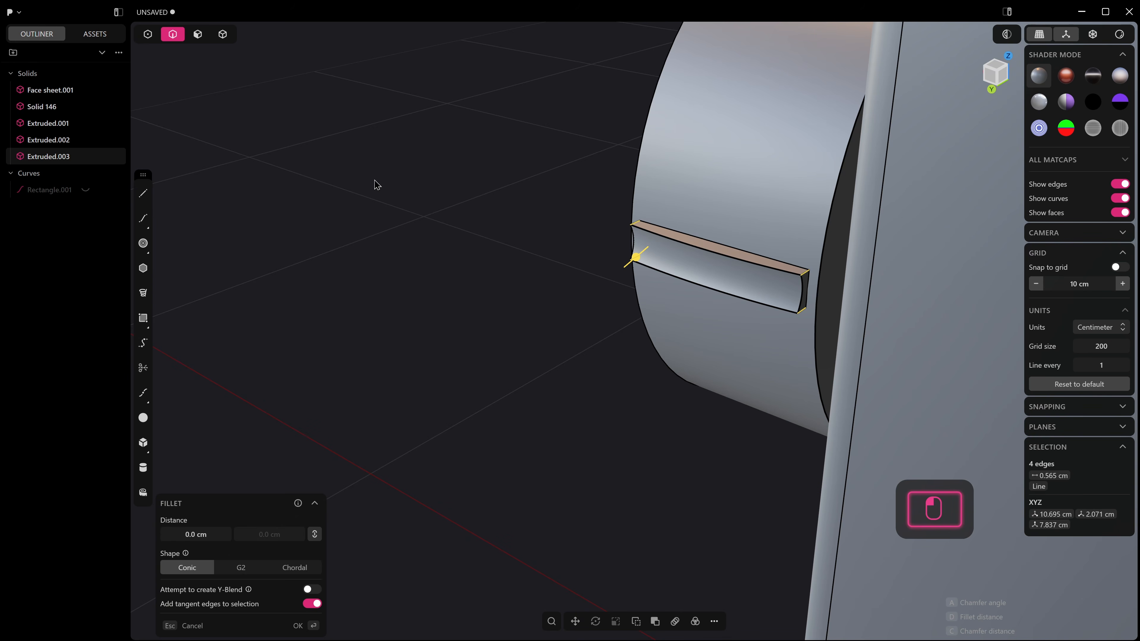
pyautogui.click(591, 248)
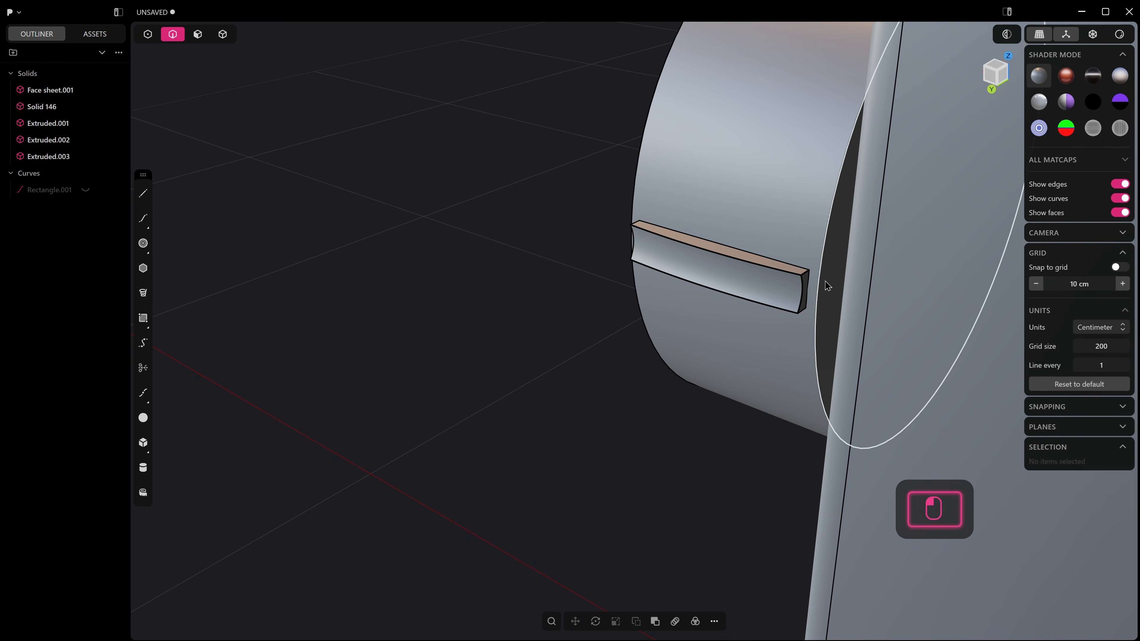
pyautogui.keyDown('ctrl'); pyautogui.keyDown('alt'); pyautogui.keyDown('shift'); pyautogui.click(807, 278); pyautogui.keyUp('shift'); pyautogui.keyUp('alt'); pyautogui.keyUp('ctrl')
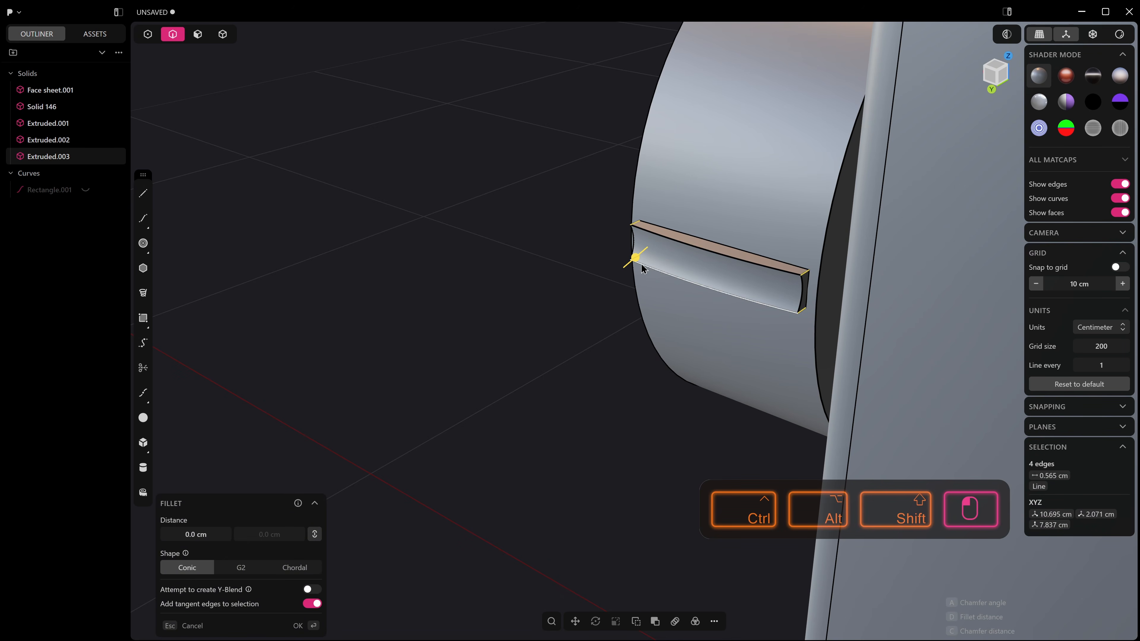
pyautogui.moveTo(637, 260); pyautogui.dragTo(699, 240)
pyautogui.rightClick(632, 259)
# Step: Fillet the edge loop around the grip bar's concave outer face
pyautogui.press('2')
pyautogui.click(698, 246)
pyautogui.rightClick(697, 243)
# Step: Push the grip bar's flat back face by -0.032 cm
pyautogui.moveTo(583, 274); pyautogui.dragTo(539, 298, button='middle')
pyautogui.scroll(5, 565, 275)
pyautogui.press('3')
pyautogui.click(622, 118)
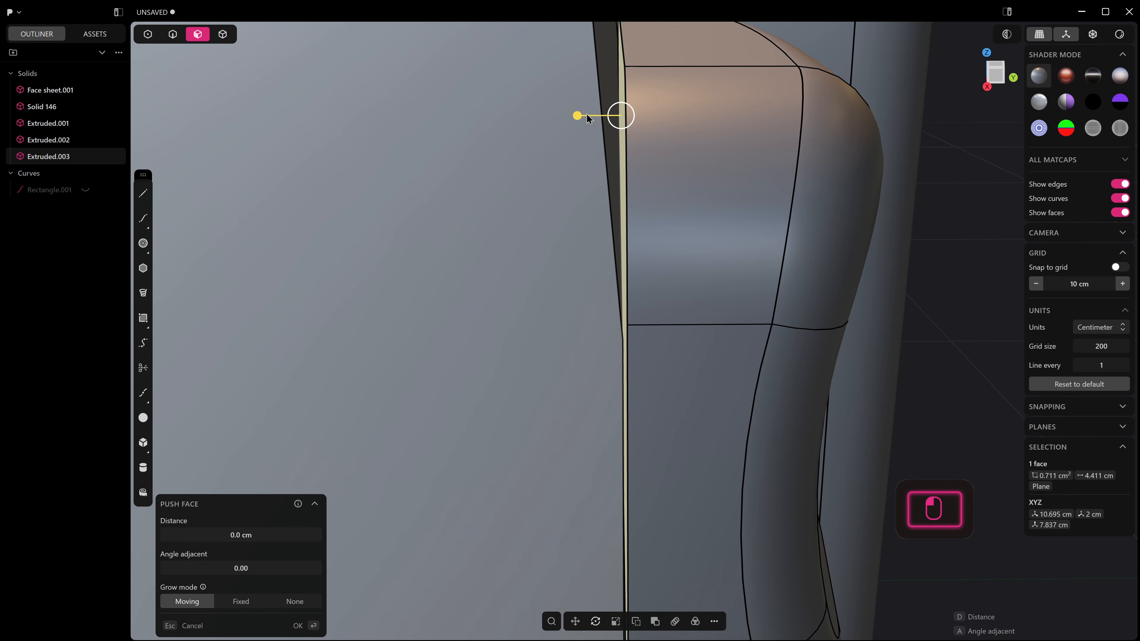
pyautogui.moveTo(576, 113); pyautogui.dragTo(655, 125)
pyautogui.scroll(-5, 656, 126)
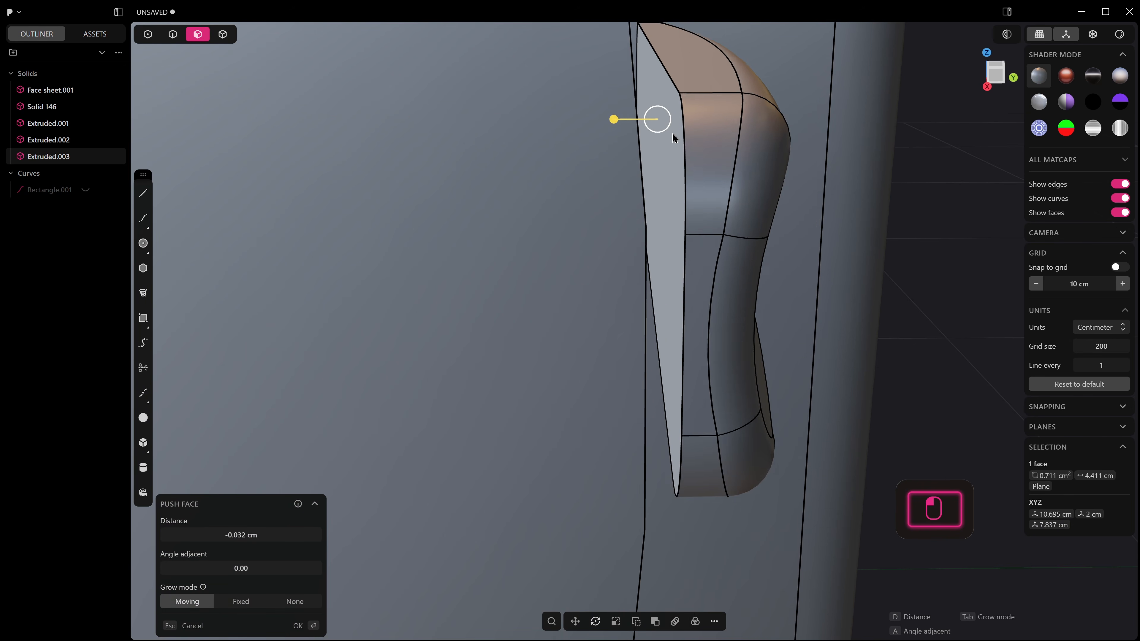
pyautogui.rightClick(667, 134)
pyautogui.click(666, 134)
# Step: Match the grip bar's flat back face to the dial's cylindrical side surface
pyautogui.scroll(-4, 666, 134)
pyautogui.moveTo(666, 135); pyautogui.dragTo(643, 161, button='middle')
pyautogui.moveTo(655, 134); pyautogui.dragTo(656, 133)
pyautogui.moveTo(656, 135); pyautogui.dragTo(694, 299, button='middle')
pyautogui.scroll(-4, 648, 155)
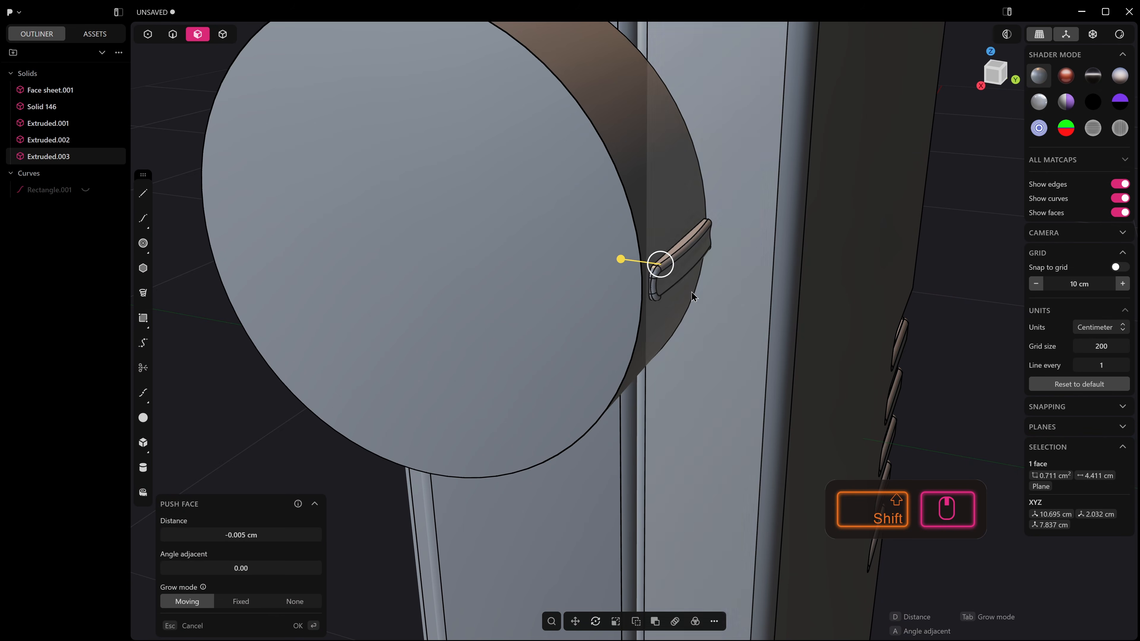
pyautogui.click(645, 185)
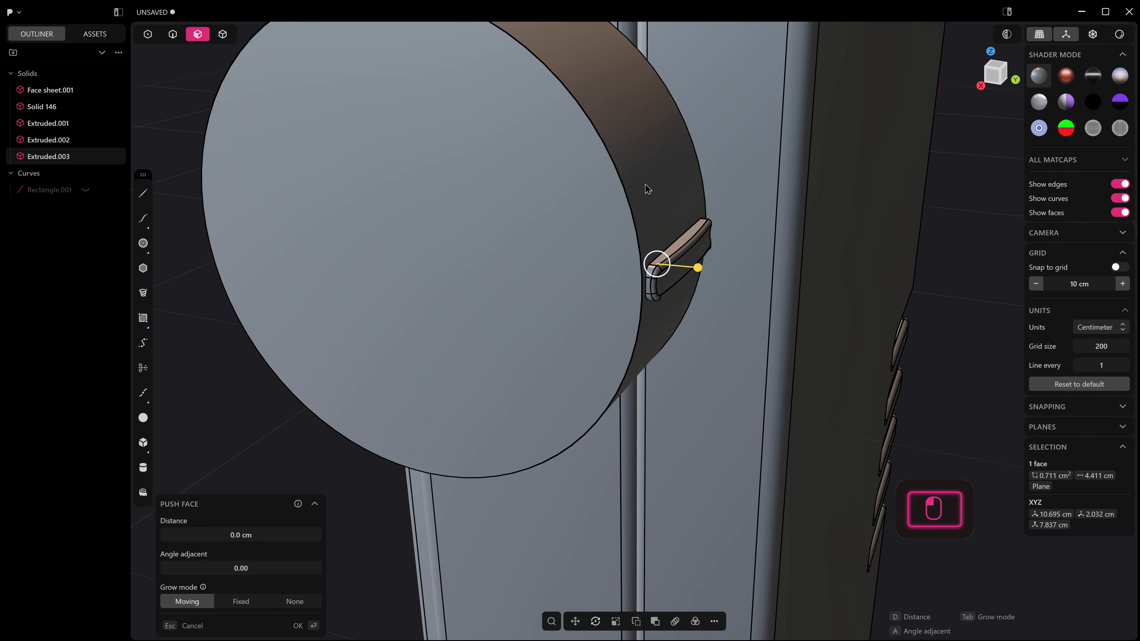
pyautogui.moveTo(575, 223); pyautogui.dragTo(645, 201, button='middle')
pyautogui.scroll(5, 678, 254)
pyautogui.scroll(5, 648, 264)
pyautogui.scroll(5, 657, 247)
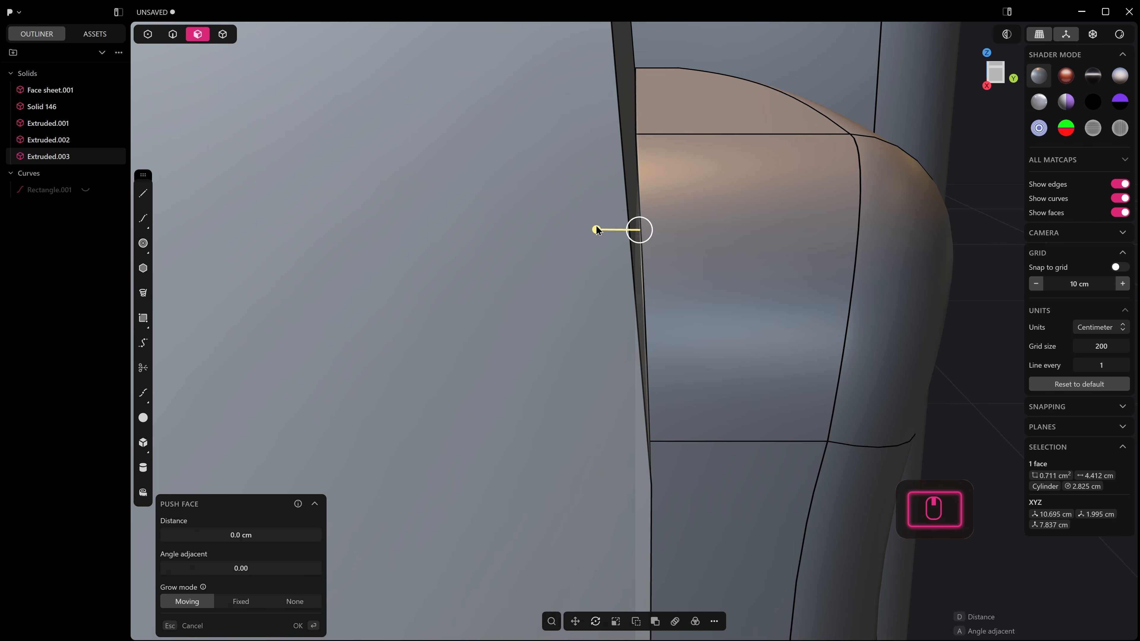
pyautogui.moveTo(596, 228); pyautogui.dragTo(618, 230)
pyautogui.moveTo(633, 136); pyautogui.dragTo(675, 219, button='middle')
pyautogui.scroll(-3, 675, 220)
# Step: Try a Boolean union of the grip bar with the dial solid and undo it
pyautogui.press('4')
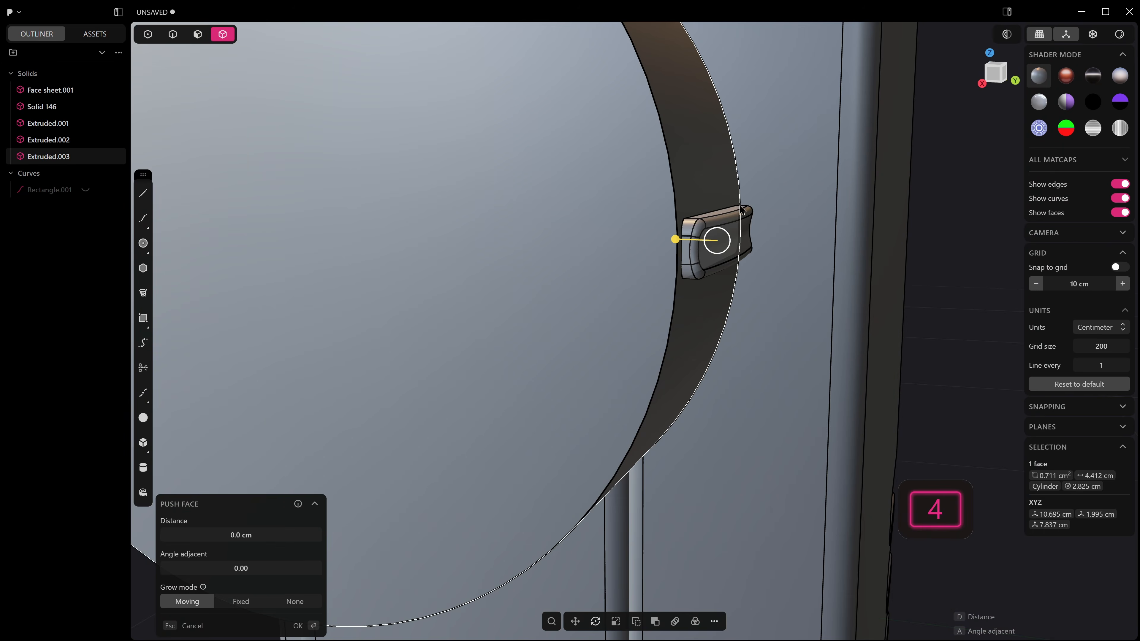
pyautogui.click(740, 209)
pyautogui.press('q')
pyautogui.click(709, 190)
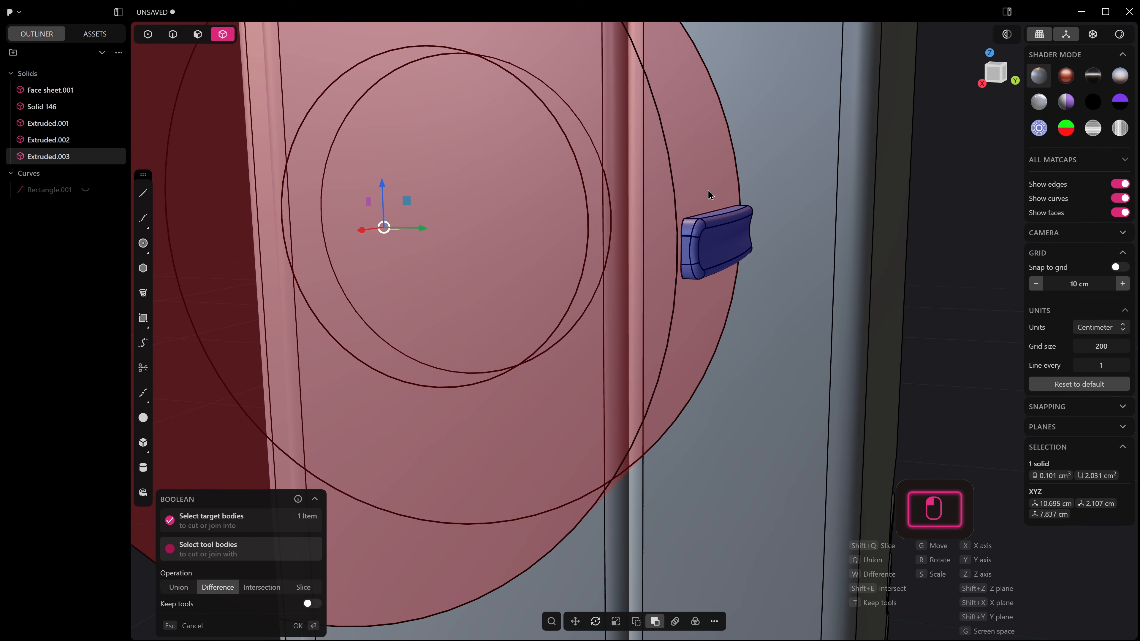
pyautogui.press('q')
pyautogui.click(709, 192)
pyautogui.press('2')
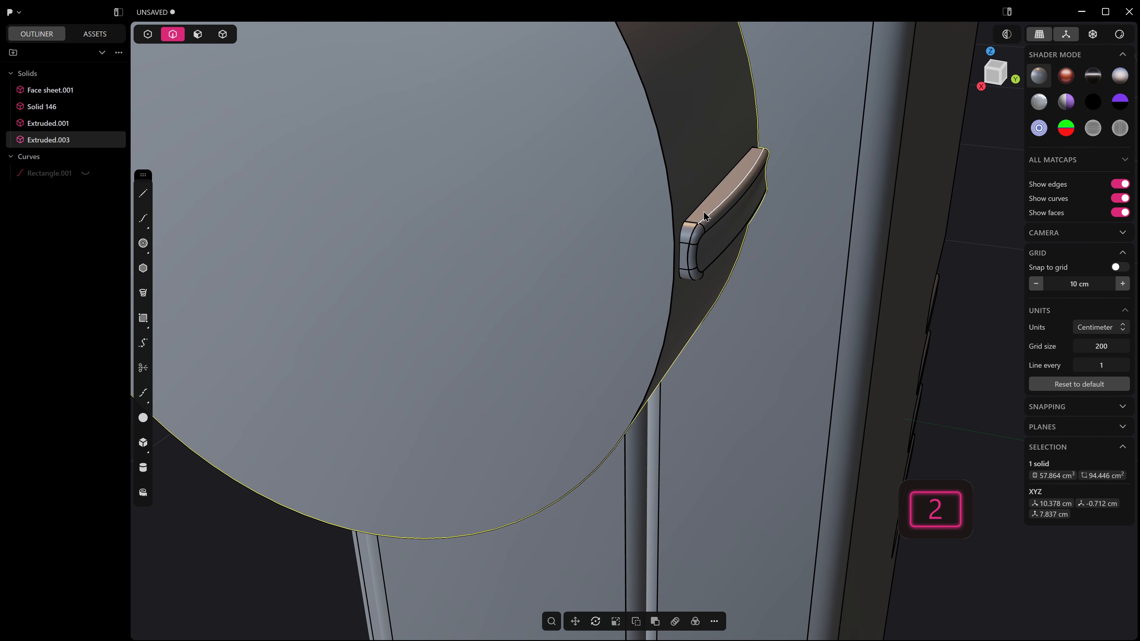
pyautogui.click(700, 204)
pyautogui.hotkey('ctrl', 'z')
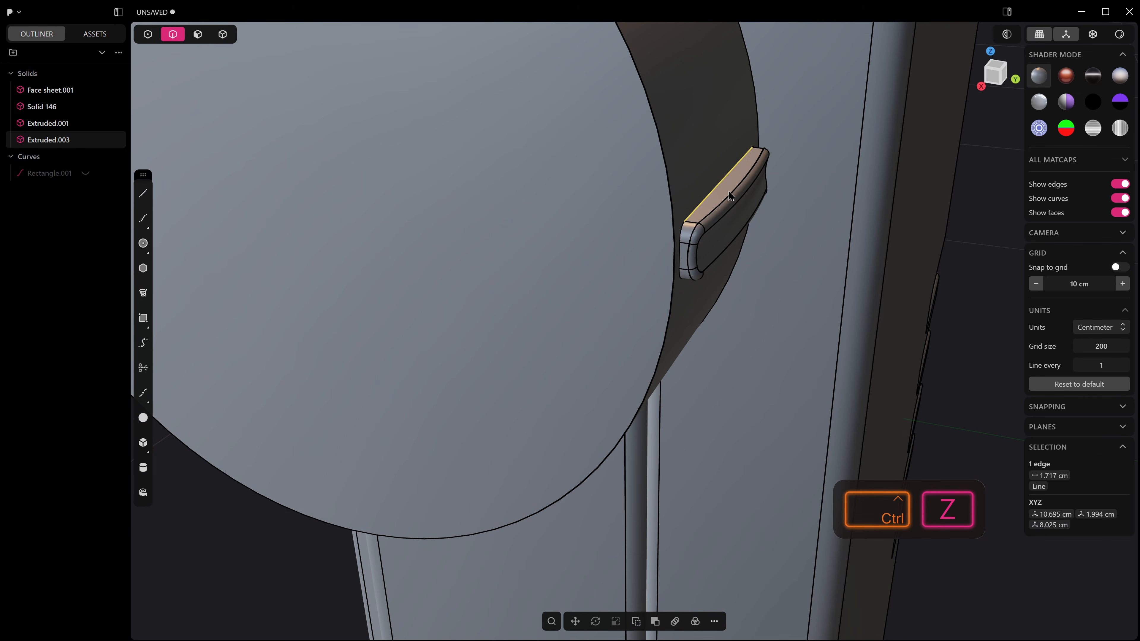
pyautogui.hotkey('ctrl', 'z')
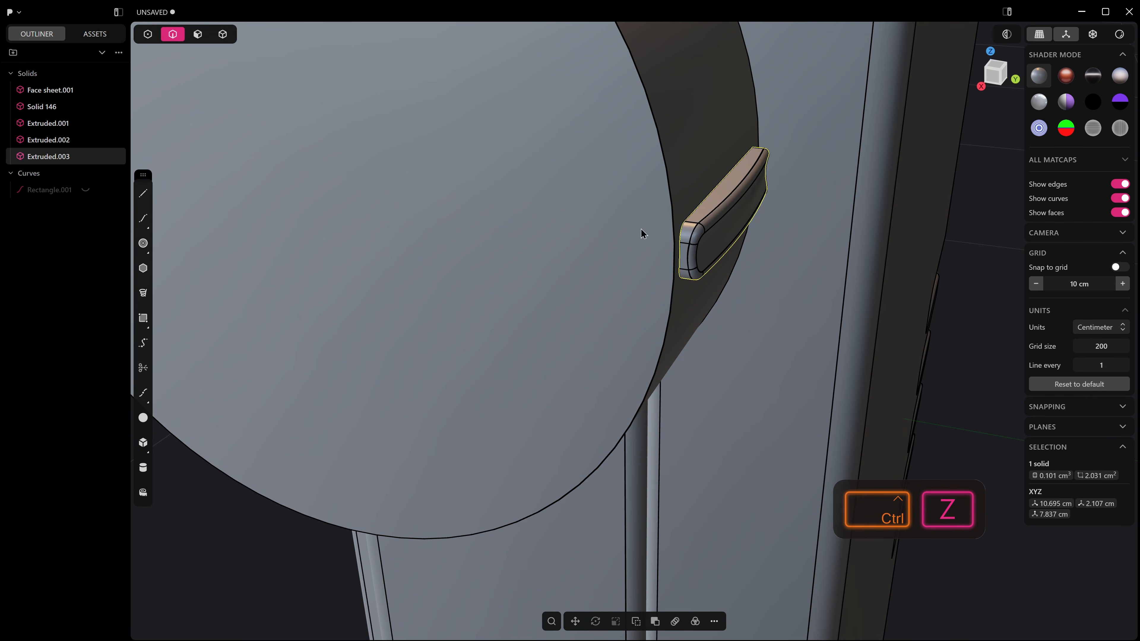
# Step: In the right view, radially array the grip bar around the centre of the dial's face with 31 copies over 360 degrees
pyautogui.press('KP_3')
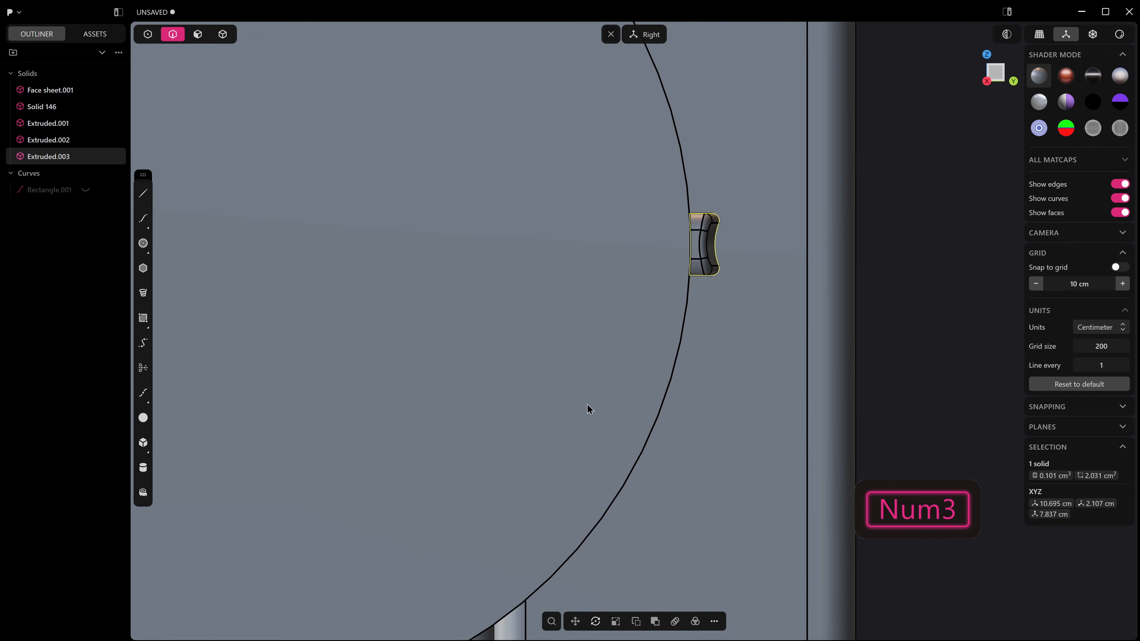
pyautogui.keyDown('shift'); pyautogui.moveTo(586, 372); pyautogui.dragTo(608, 371, button='middle'); pyautogui.keyUp('shift')
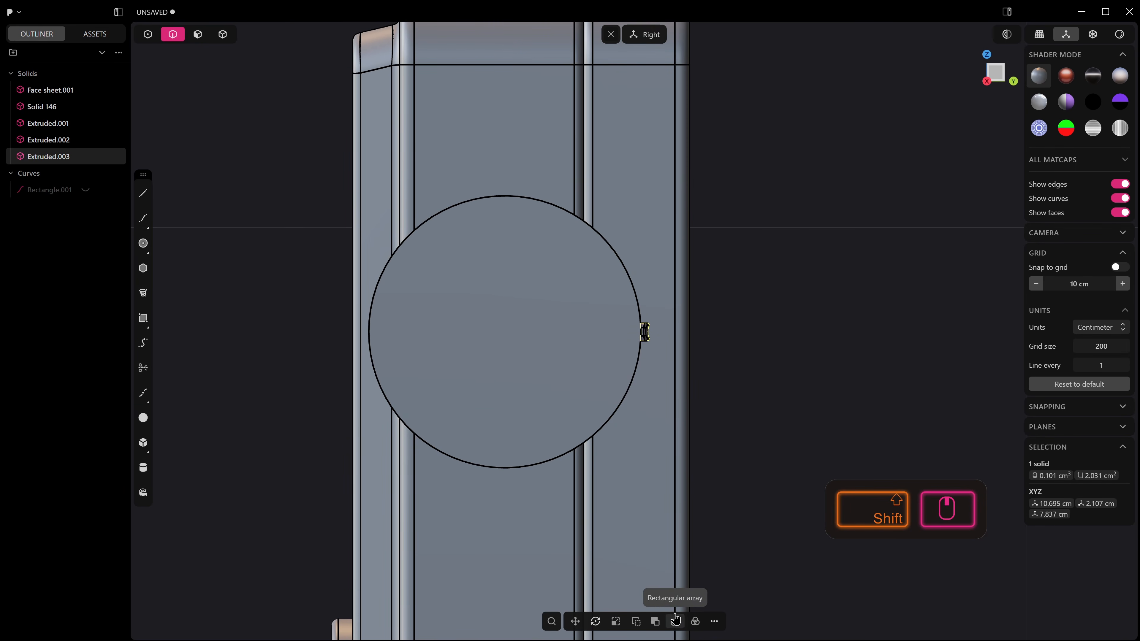
pyautogui.click(695, 621)
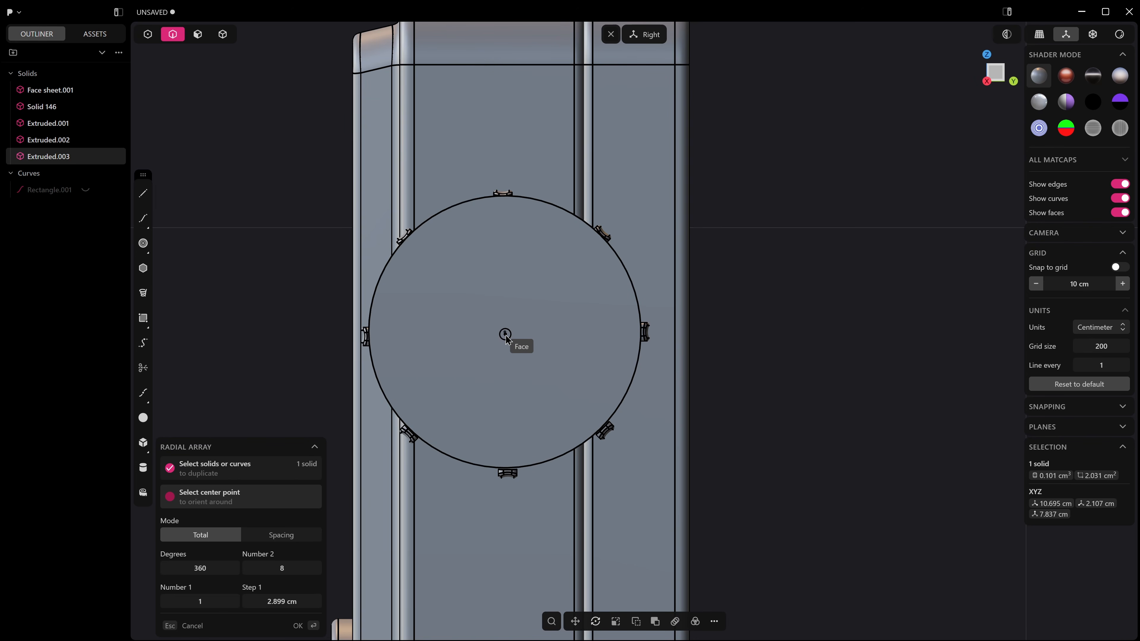
pyautogui.click(510, 333)
pyautogui.keyDown('shift'); pyautogui.scroll(12, 512, 335); pyautogui.keyUp('shift')
pyautogui.keyDown('shift'); pyautogui.scroll(9, 517, 331); pyautogui.keyUp('shift')
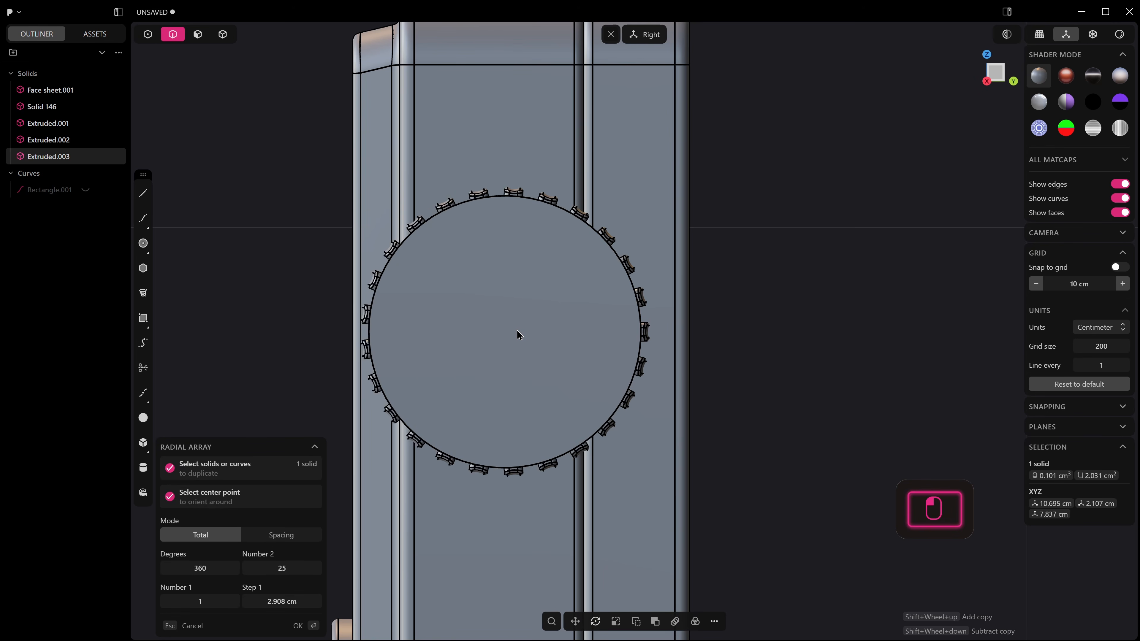
pyautogui.keyDown('shift'); pyautogui.scroll(-2, 516, 331); pyautogui.keyUp('shift')
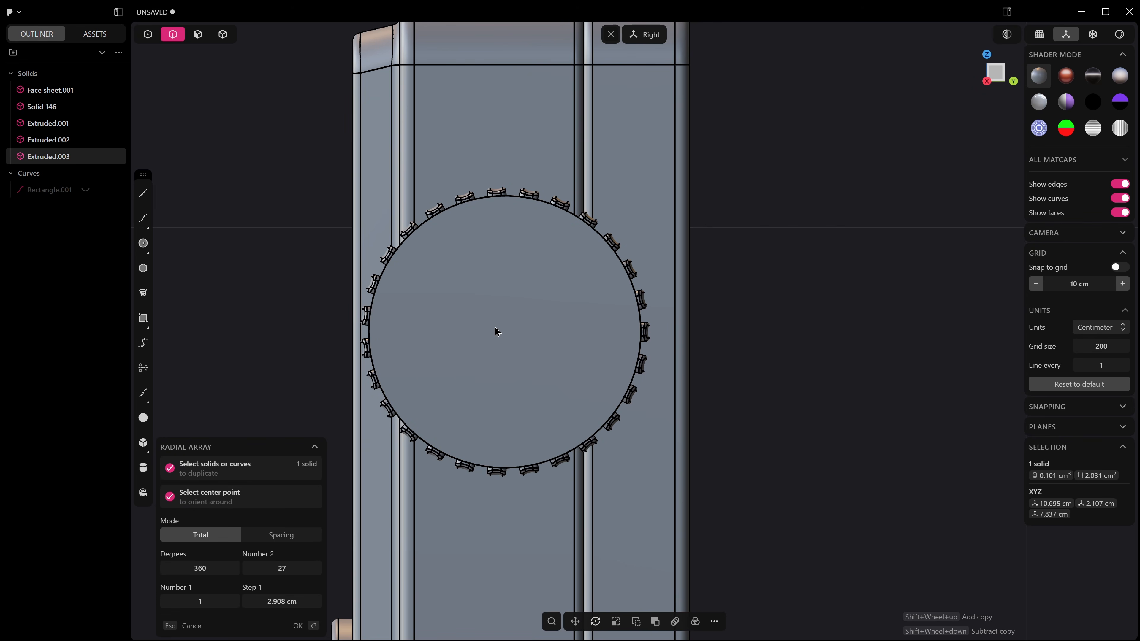
pyautogui.keyDown('shift'); pyautogui.scroll(3, 583, 332); pyautogui.keyUp('shift')
pyautogui.keyDown('shift'); pyautogui.scroll(1, 579, 336); pyautogui.keyUp('shift')
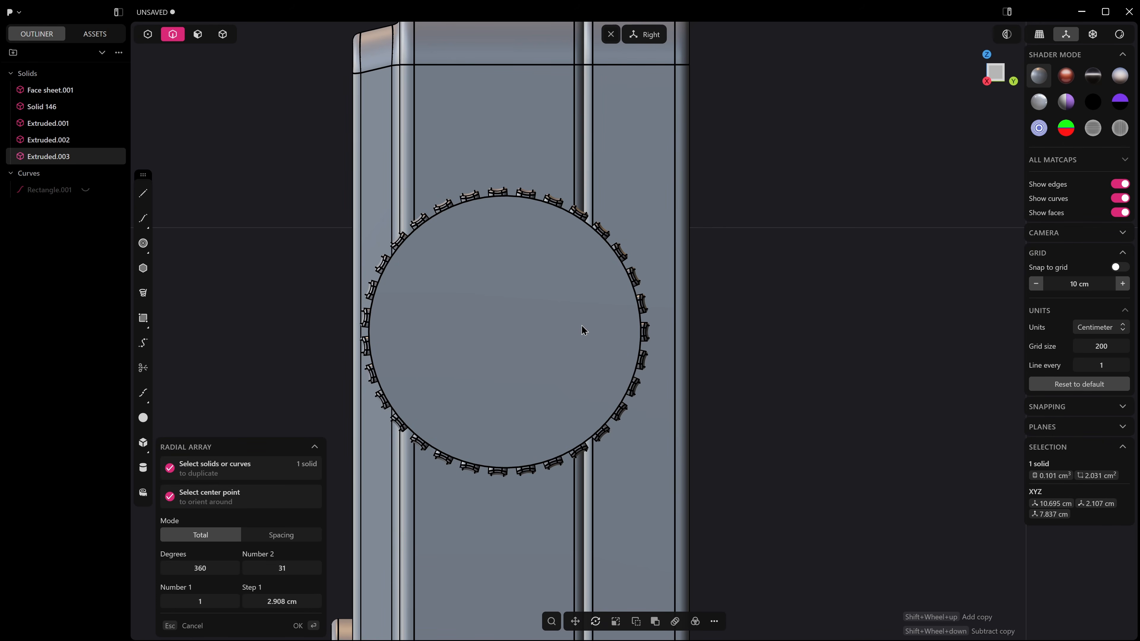
pyautogui.rightClick(581, 326)
# Step: Union the dial and stem solid with all 31 arrayed grip bars into one solid
pyautogui.moveTo(581, 326); pyautogui.dragTo(544, 368, button='middle')
pyautogui.press('4')
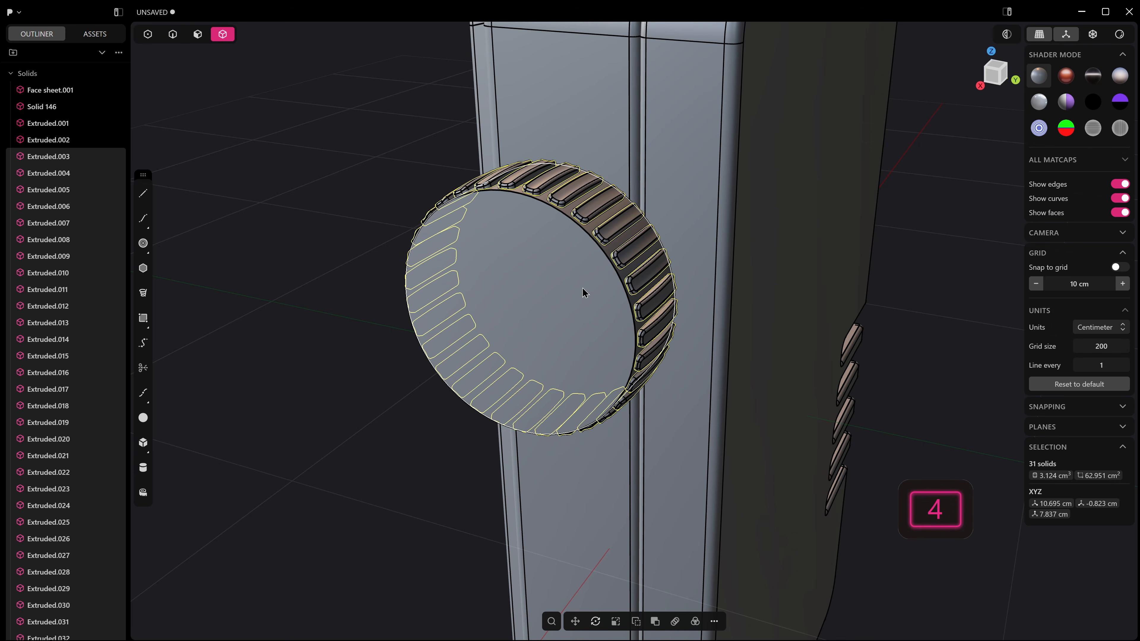
pyautogui.click(584, 291)
pyautogui.moveTo(593, 274); pyautogui.dragTo(528, 212, button='middle')
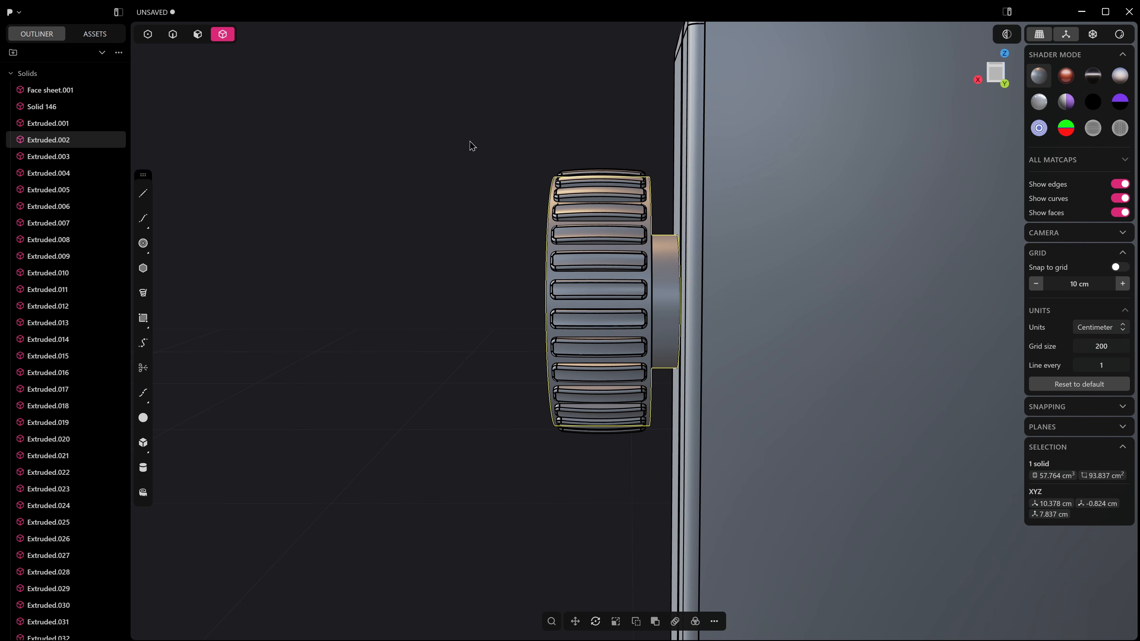
pyautogui.press('q')
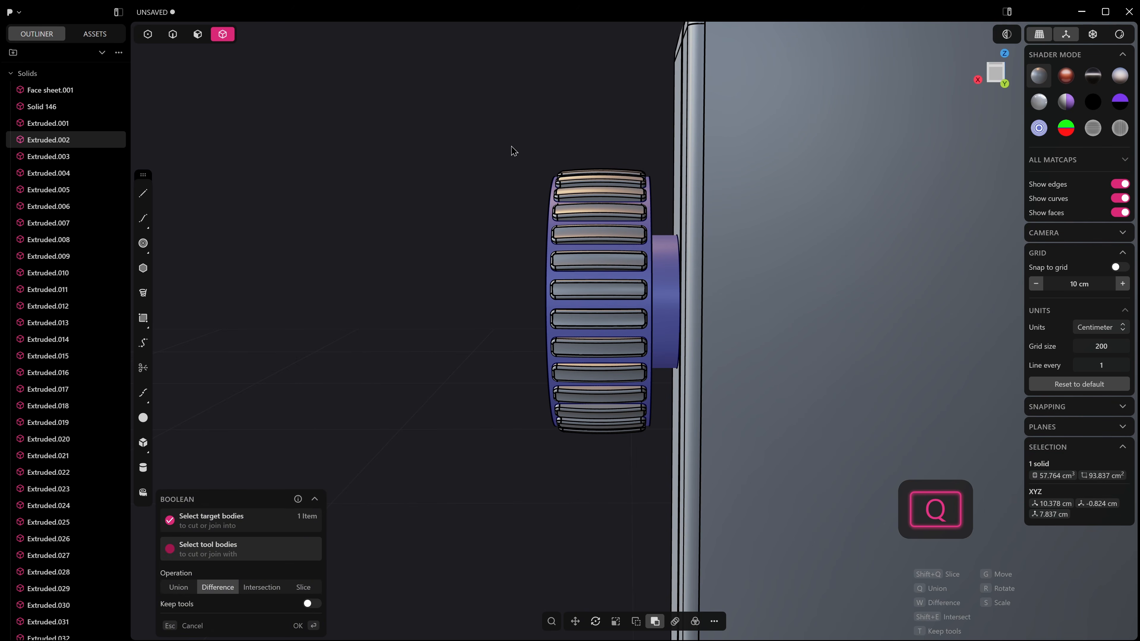
pyautogui.moveTo(510, 138); pyautogui.dragTo(659, 462)
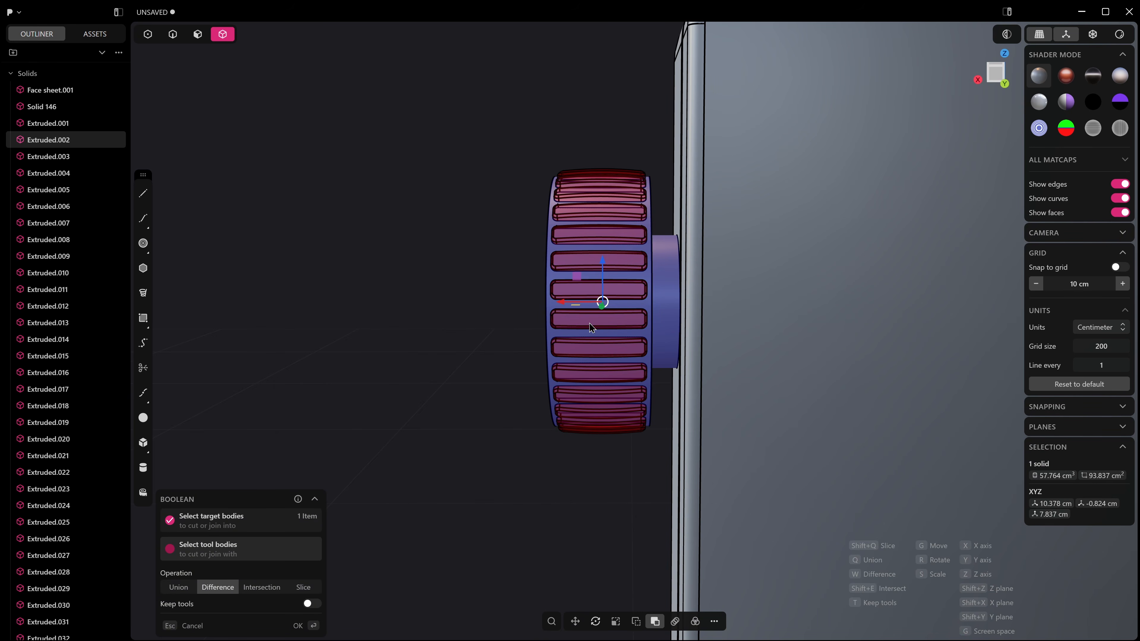
pyautogui.moveTo(546, 345); pyautogui.dragTo(560, 349, button='middle')
pyautogui.press('q')
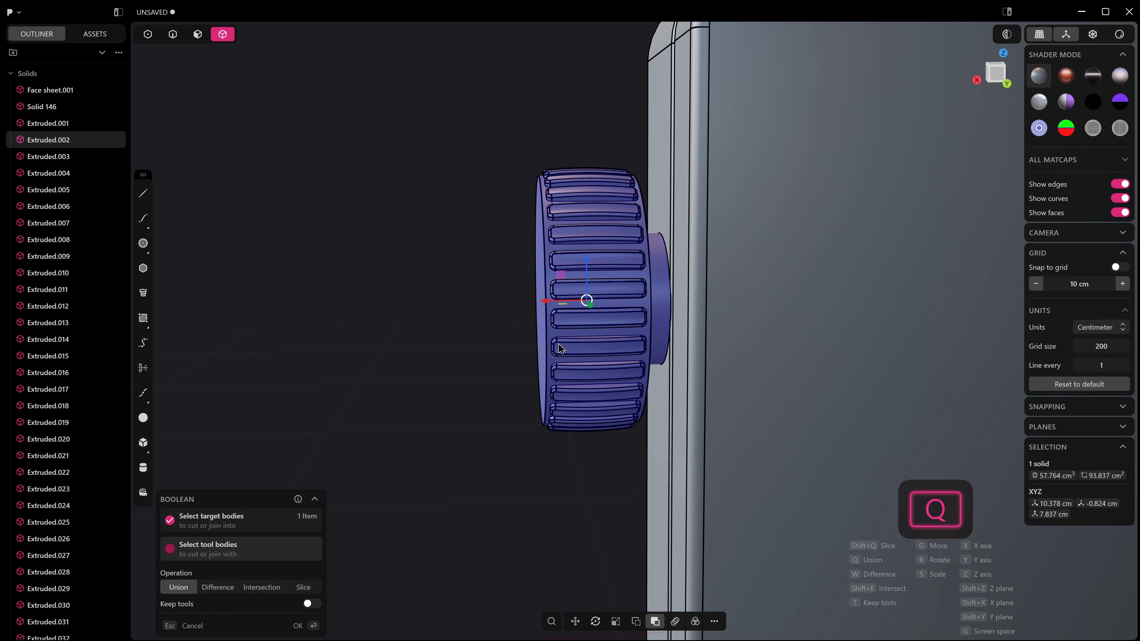
pyautogui.click(528, 392)
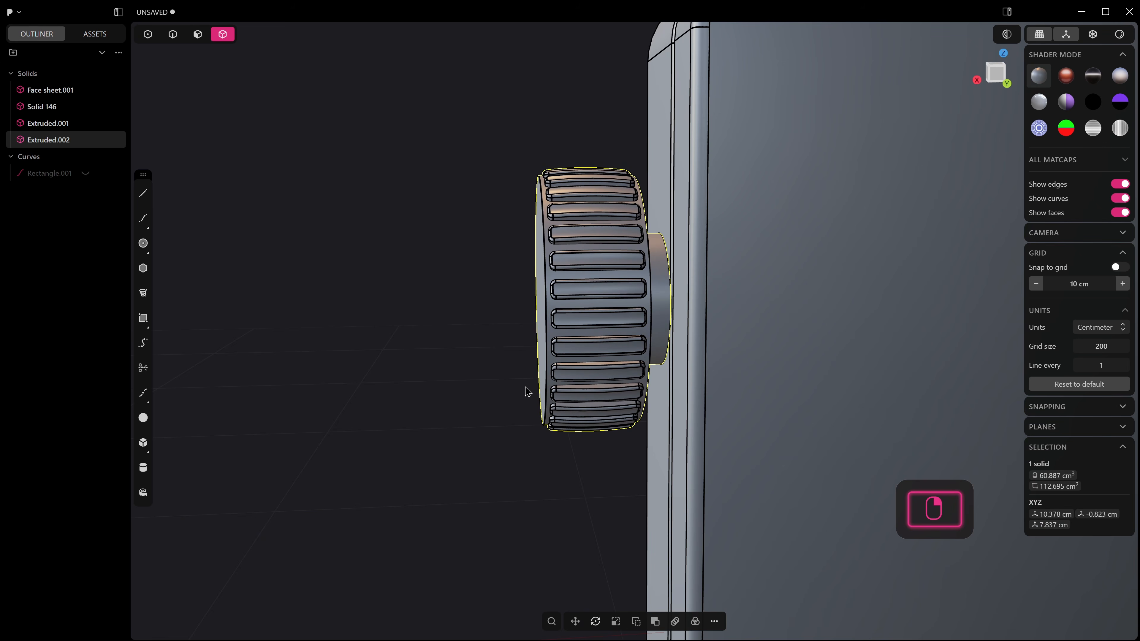
# Step: Fillet the front and rear circular edges of the dial with a Conic shape of about 0.089 cm
pyautogui.press('2')
pyautogui.click(546, 309)
pyautogui.moveTo(595, 306); pyautogui.dragTo(634, 293, button='middle')
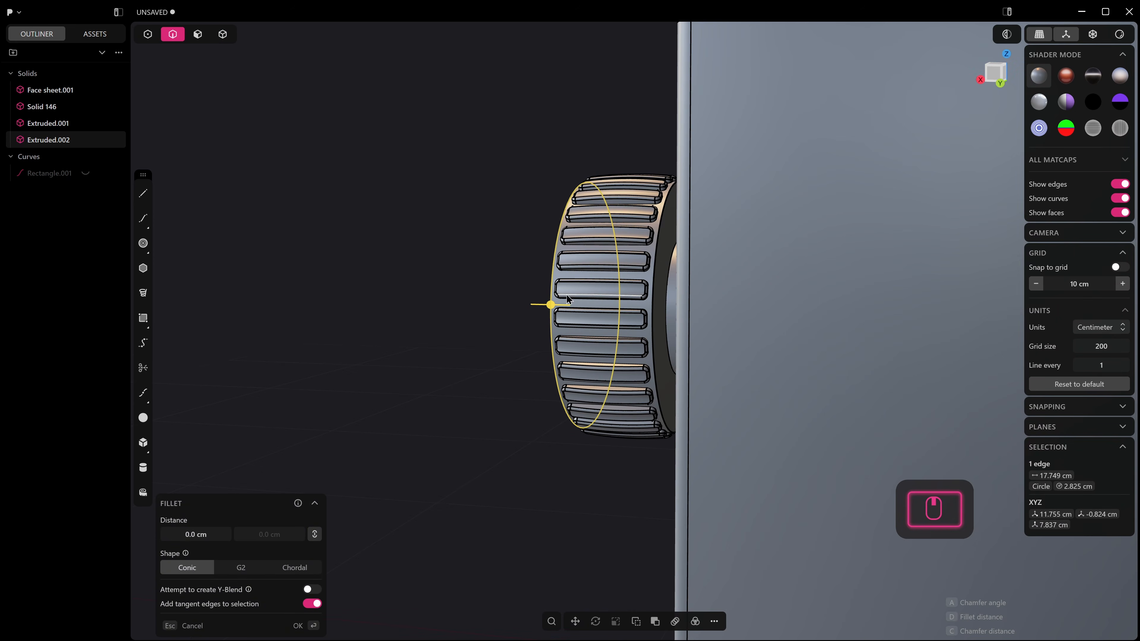
pyautogui.keyDown('shift'); pyautogui.click(654, 307); pyautogui.keyUp('shift')
pyautogui.moveTo(654, 305); pyautogui.dragTo(657, 310)
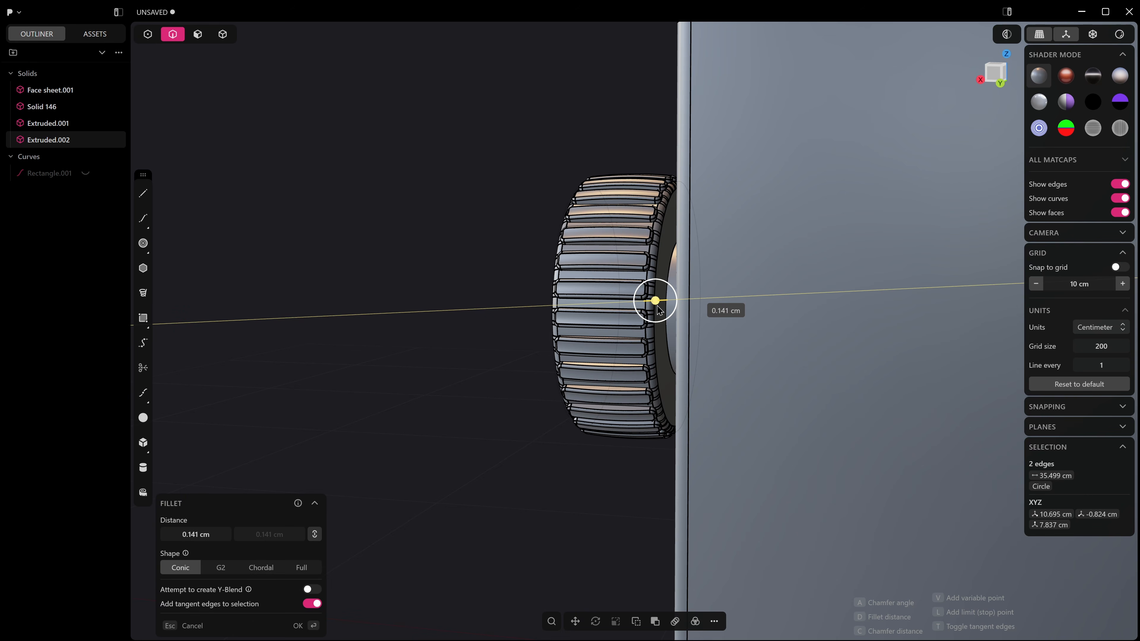
pyautogui.moveTo(655, 305); pyautogui.dragTo(655, 305)
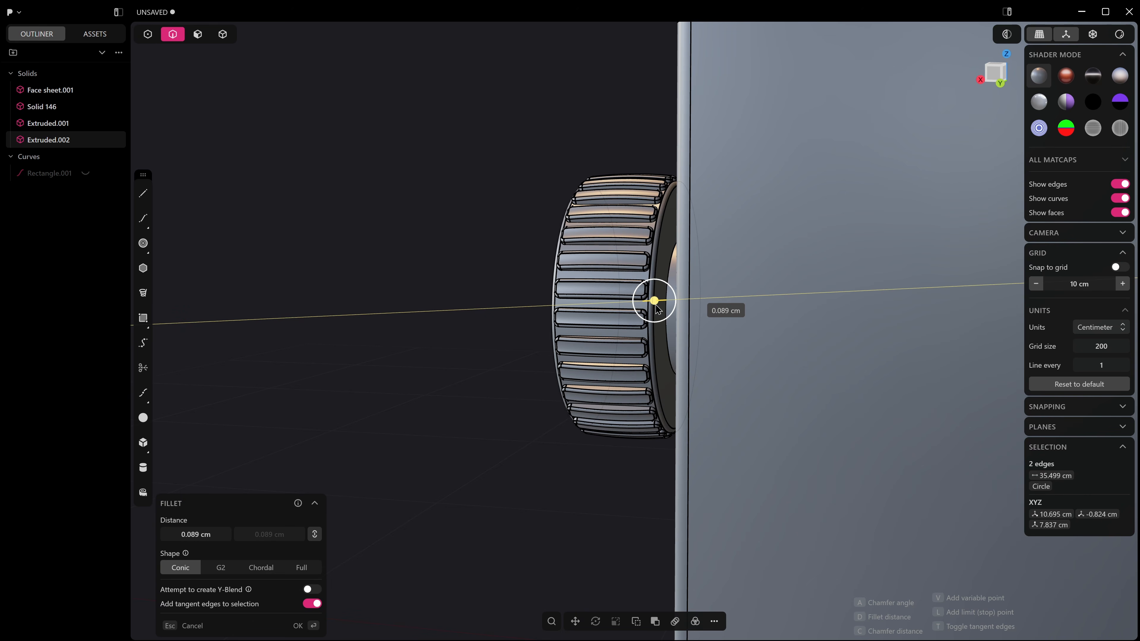
# Step: Change the dial's edge fillet to a Chordal shape, enlarge its distance to at least 0.288 cm and apply it
pyautogui.click(275, 569)
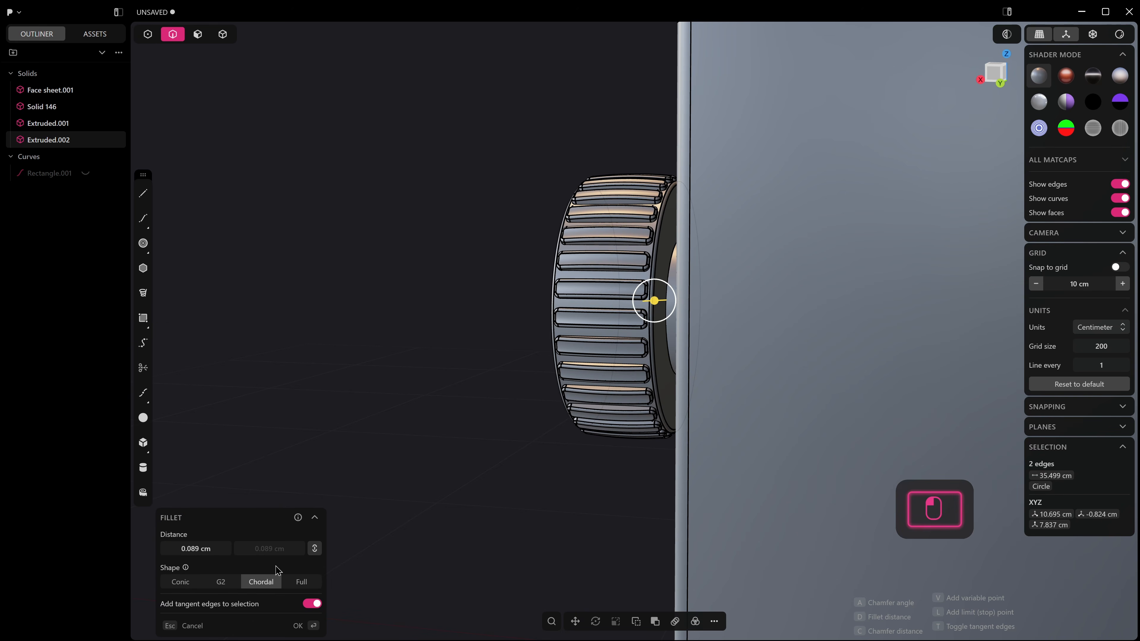
pyautogui.moveTo(656, 304); pyautogui.dragTo(660, 307)
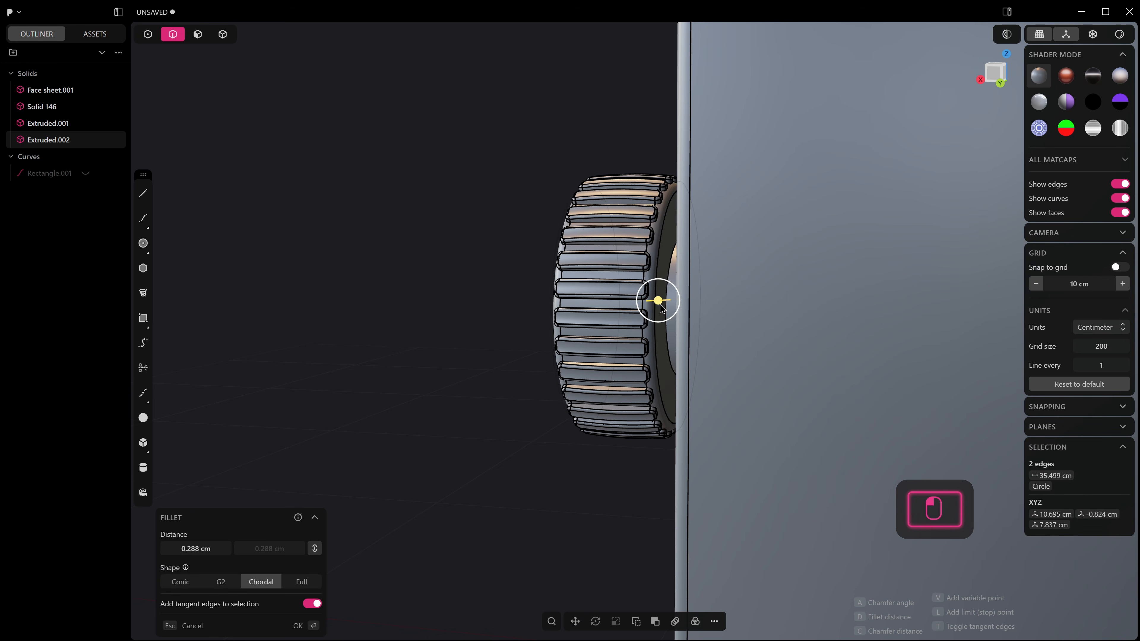
pyautogui.moveTo(451, 426); pyautogui.dragTo(511, 461, button='middle')
pyautogui.scroll(4, 501, 390)
pyautogui.moveTo(500, 389); pyautogui.dragTo(693, 352, button='middle')
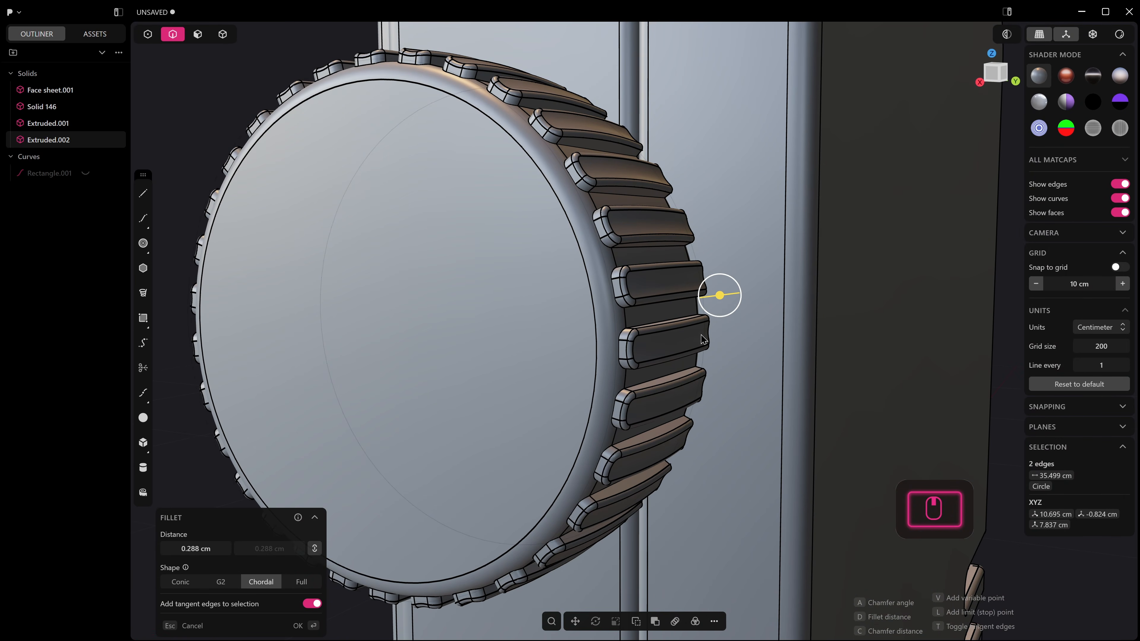
pyautogui.moveTo(719, 294); pyautogui.dragTo(725, 296)
pyautogui.scroll(-5, 646, 348)
pyautogui.rightClick(645, 387)
# Step: Duplicate the finished side knob and move the copy about -6.854 cm along Z, below the original
pyautogui.moveTo(646, 349); pyautogui.dragTo(771, 367, button='middle')
pyautogui.scroll(-2, 645, 388)
pyautogui.scroll(-2, 699, 389)
pyautogui.moveTo(699, 389); pyautogui.dragTo(844, 363, button='middle')
pyautogui.scroll(-5, 771, 387)
pyautogui.scroll(2, 846, 420)
pyautogui.scroll(-5, 807, 412)
pyautogui.keyDown('shift'); pyautogui.moveTo(806, 413); pyautogui.dragTo(757, 383, button='middle'); pyautogui.keyUp('shift')
pyautogui.scroll(6, 763, 382)
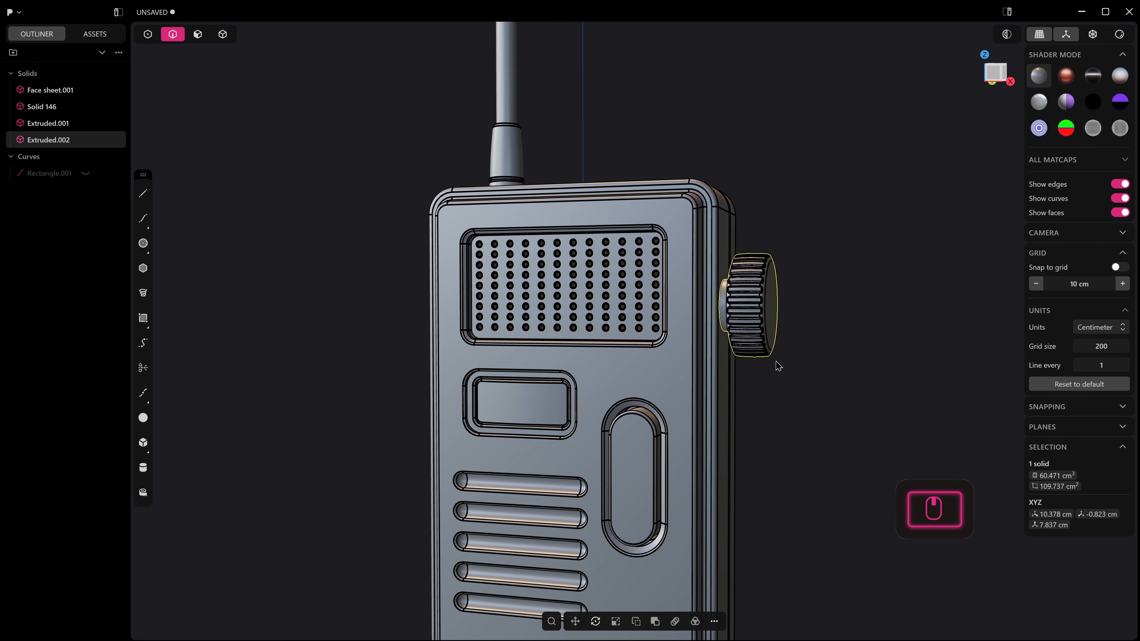
pyautogui.hotkey('shift', 'd')
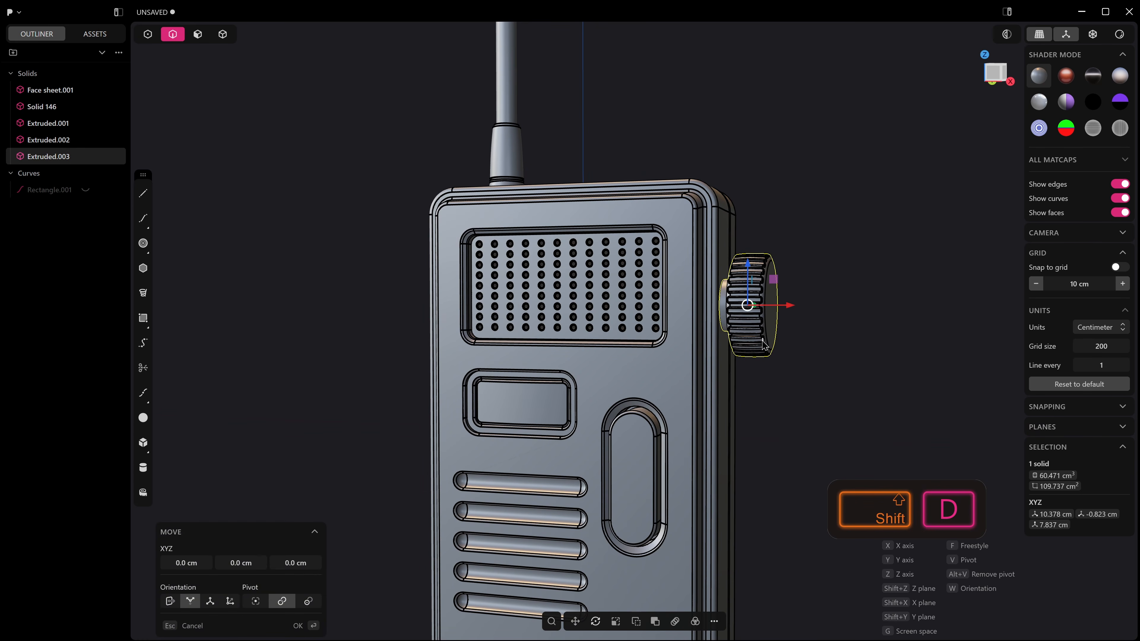
pyautogui.moveTo(757, 284); pyautogui.dragTo(745, 390)
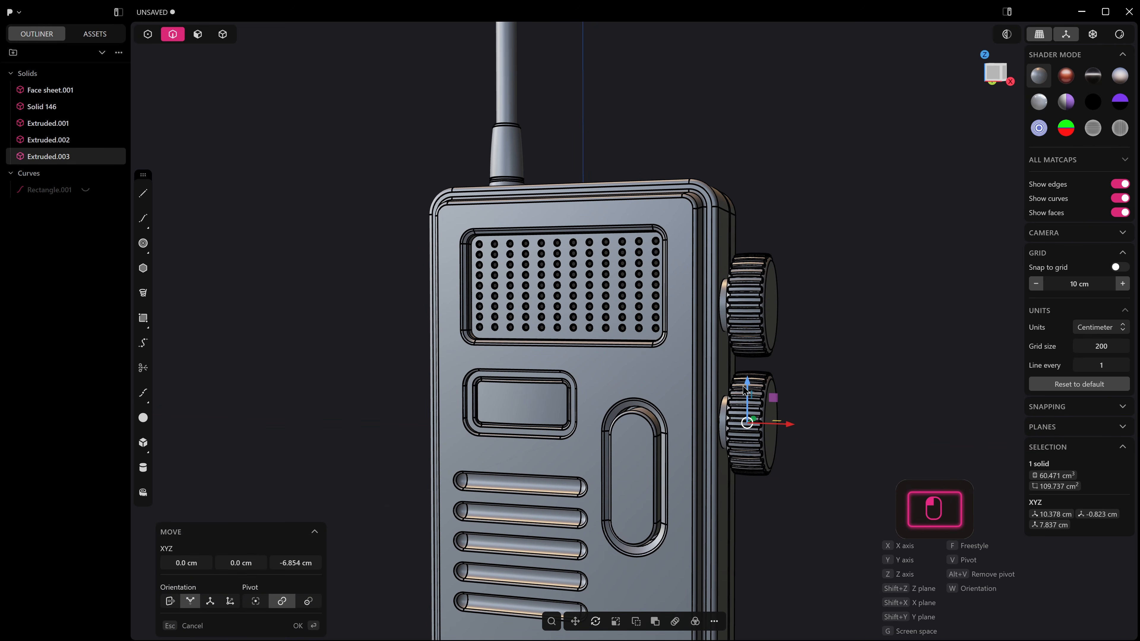
# Step: Isolate the copied knob, set its pivot at the centre of the stem's back face and leave isolation
pyautogui.press('.')
pyautogui.moveTo(743, 398); pyautogui.dragTo(837, 399, button='middle')
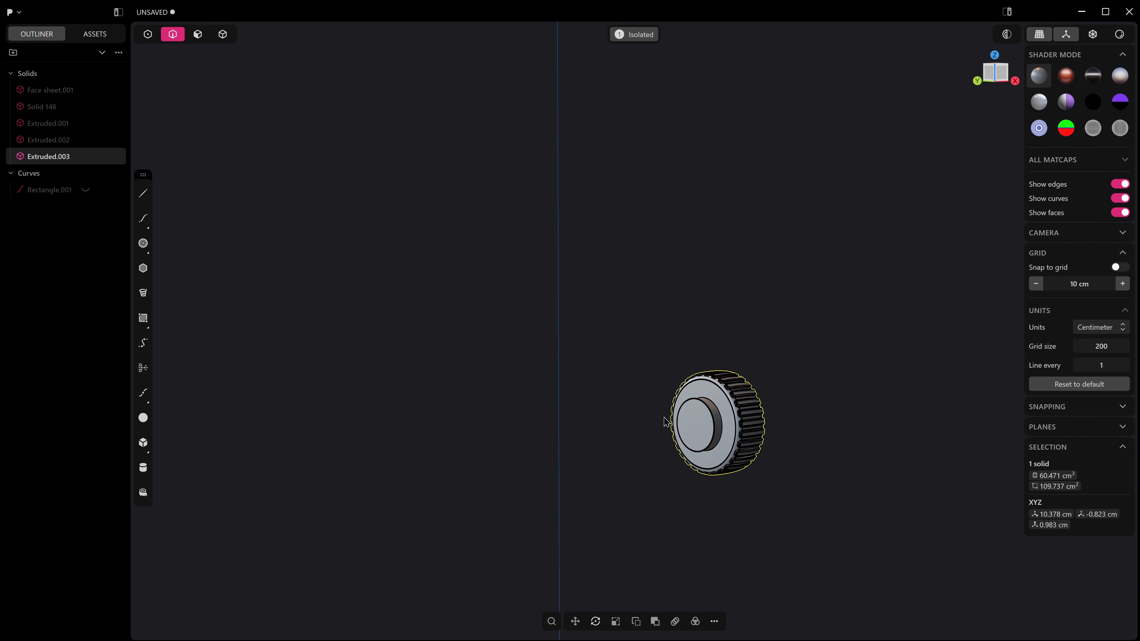
pyautogui.press('s')
pyautogui.press('v')
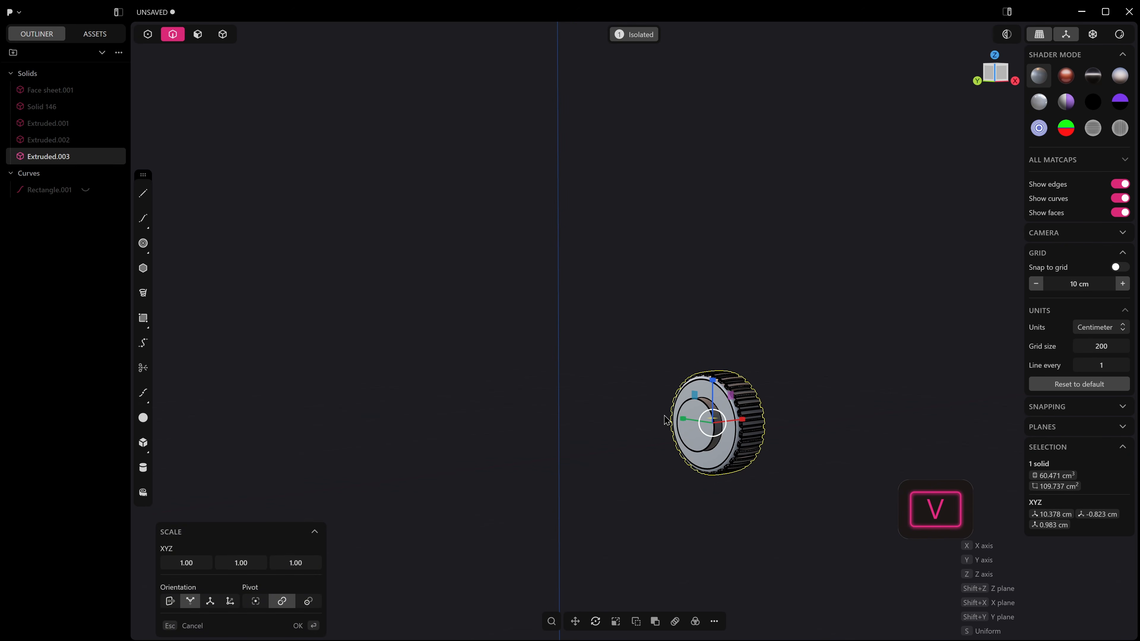
pyautogui.click(694, 425)
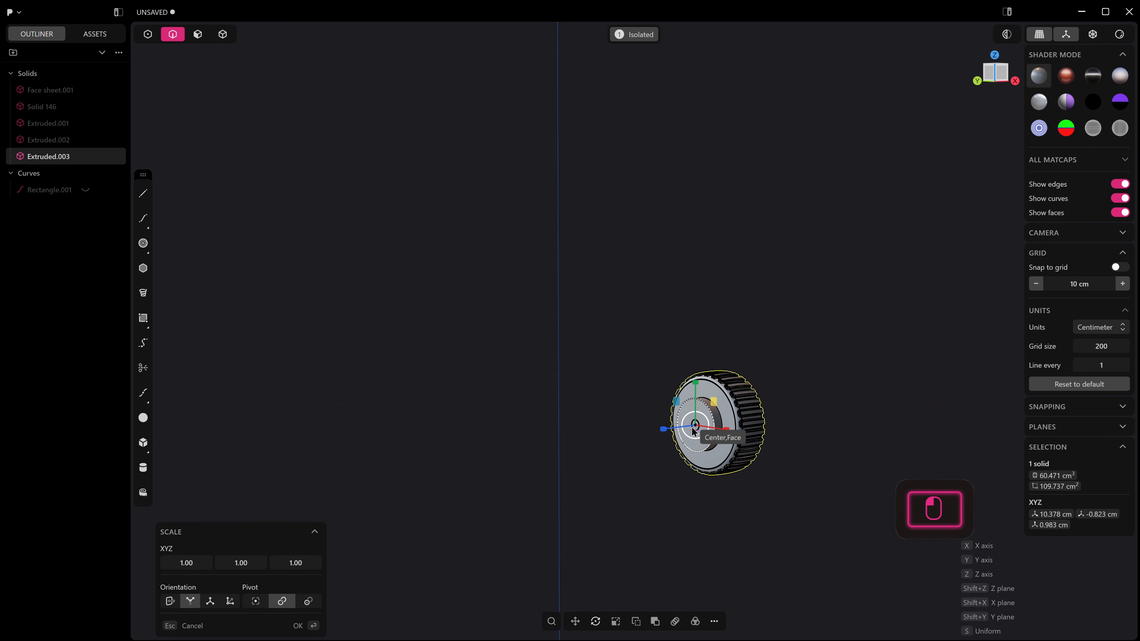
pyautogui.click(868, 390)
pyautogui.press('.')
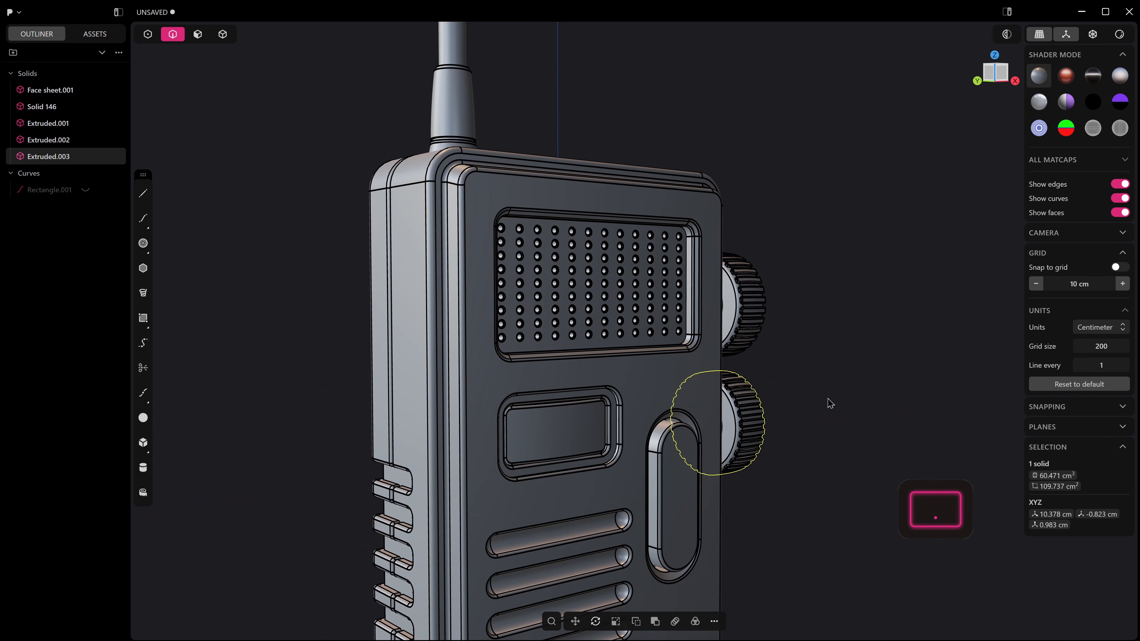
# Step: Scale the lower knob's diameter down about the stem pivot while keeping its length
pyautogui.moveTo(779, 391); pyautogui.dragTo(786, 384, button='middle')
pyautogui.press('s')
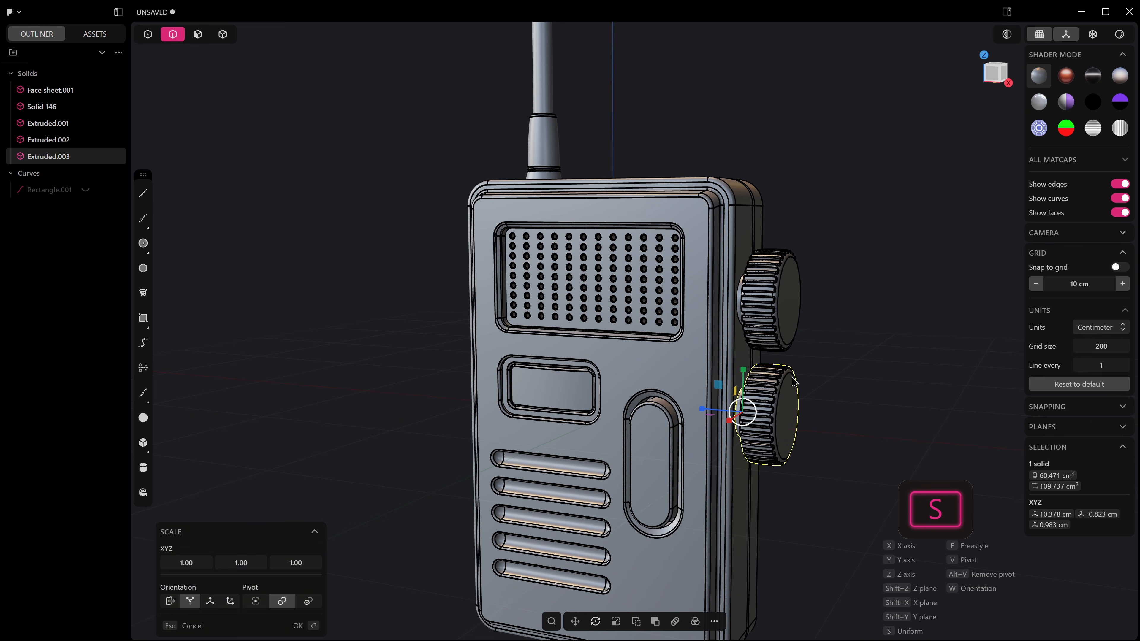
pyautogui.click(723, 412)
pyautogui.moveTo(705, 413); pyautogui.dragTo(691, 412)
pyautogui.rightClick(691, 411)
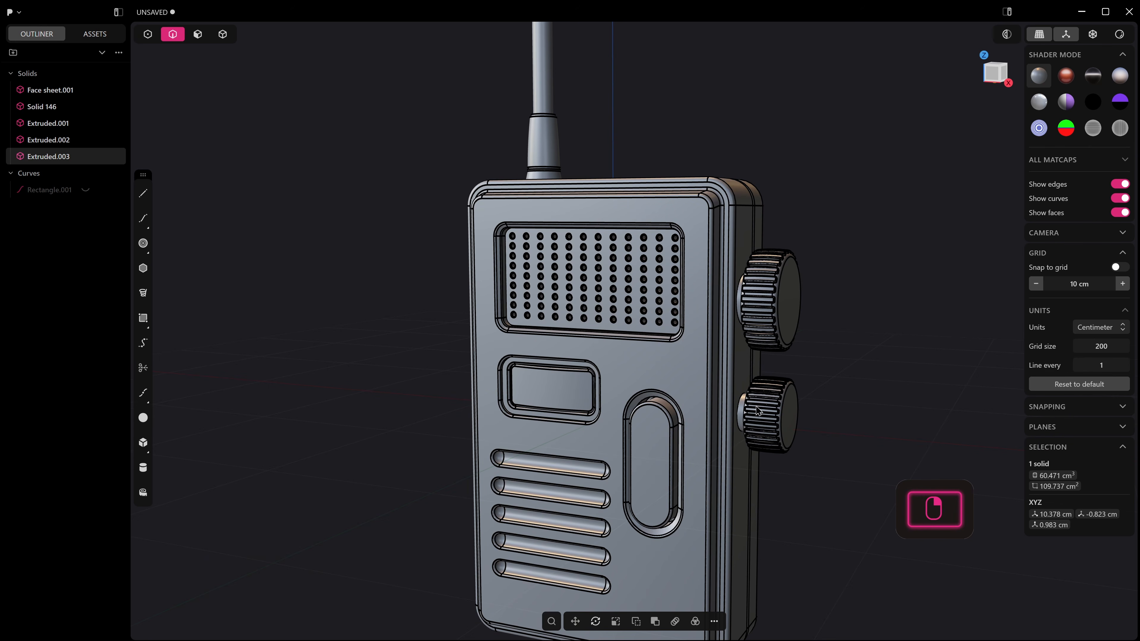
pyautogui.click(790, 404)
pyautogui.click(788, 413)
pyautogui.press('f')
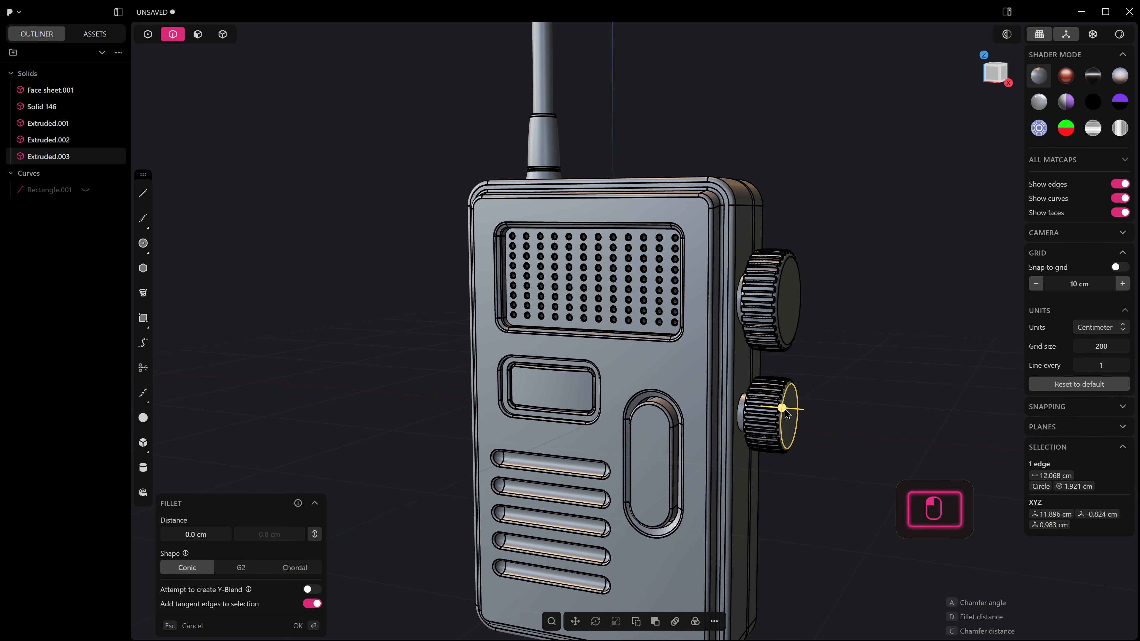
# Step: Scale the whole lower knob down uniformly, and stretch it slightly along its own axis
pyautogui.press('4')
pyautogui.click(789, 397)
pyautogui.press('s')
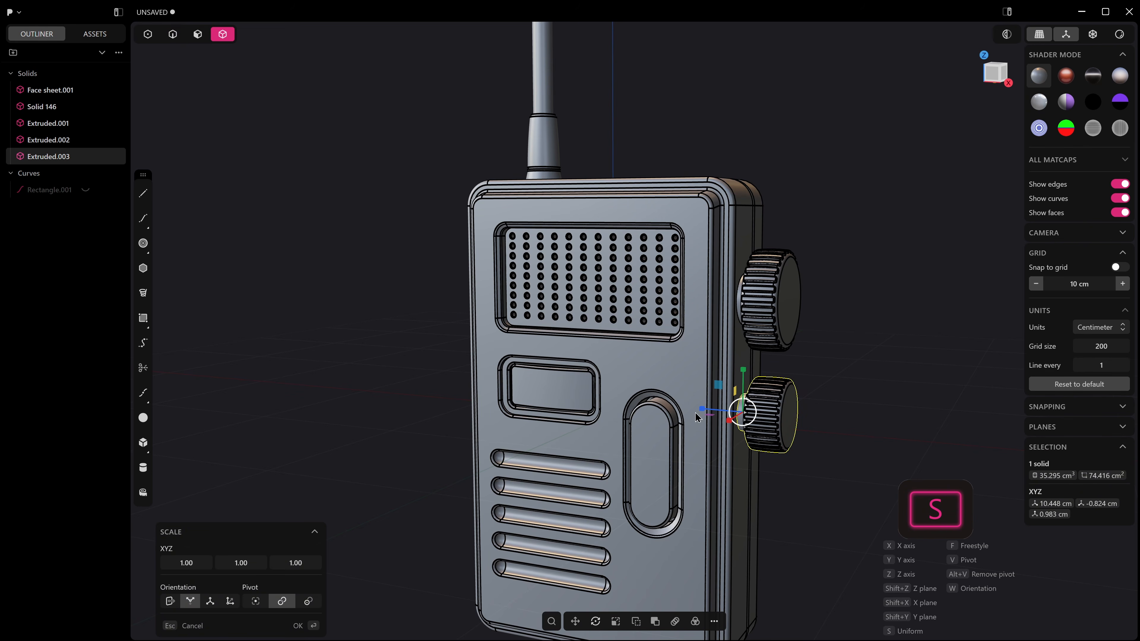
pyautogui.click(768, 422)
pyautogui.press('s')
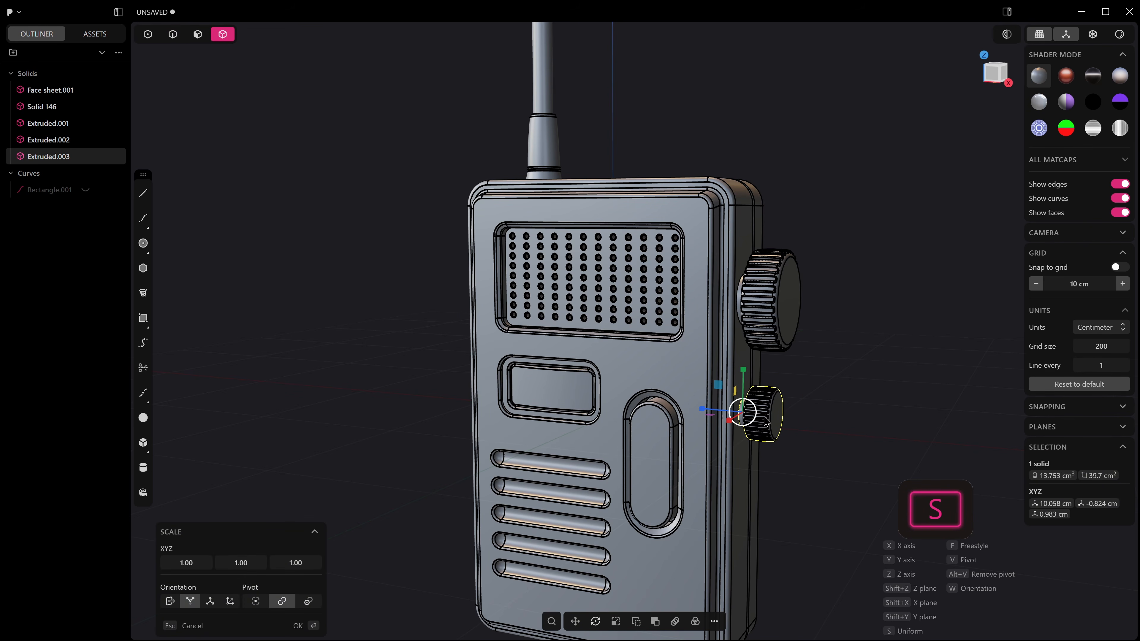
pyautogui.click(874, 394)
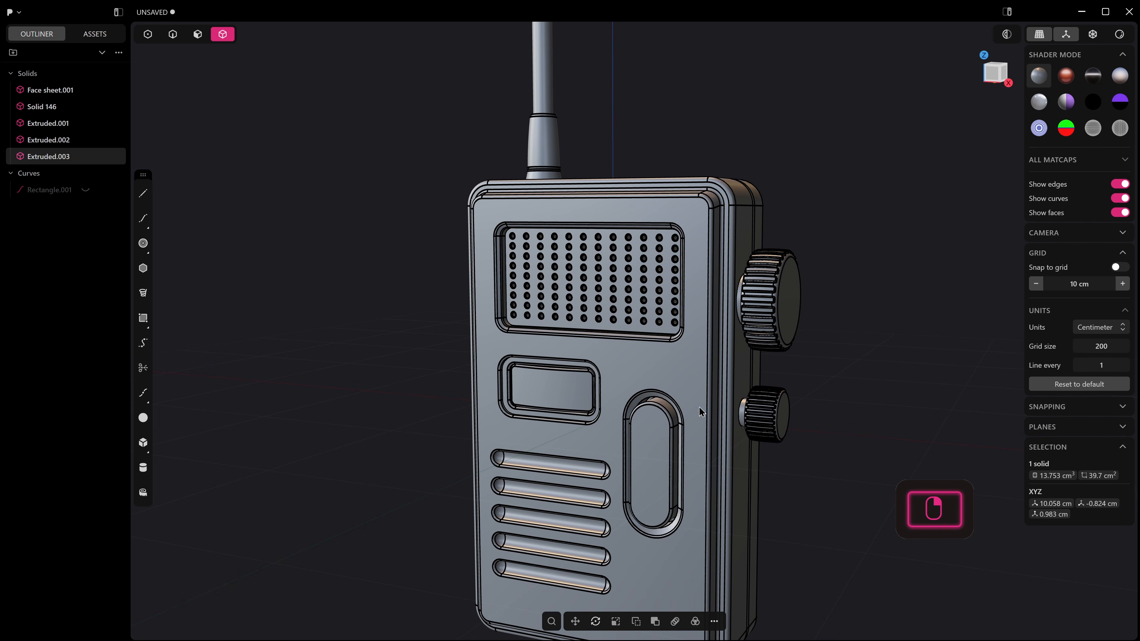
# Step: Move the lower knob slightly along the body's side towards the radio's front face
pyautogui.moveTo(872, 390)
pyautogui.mouseDown(button='middle')
pyautogui.moveTo(898, 372)
pyautogui.moveTo(816, 381)
pyautogui.moveTo(834, 400)
pyautogui.moveTo(863, 399)
pyautogui.mouseUp(button='middle')
pyautogui.click(897, 371)
pyautogui.click(840, 402)
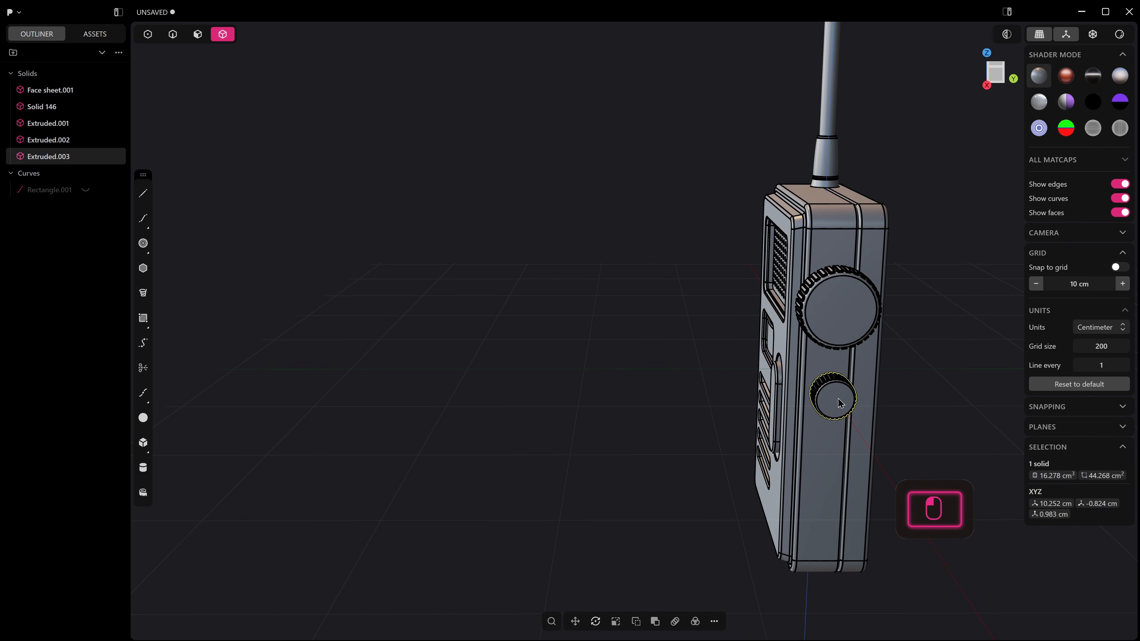
pyautogui.press('g')
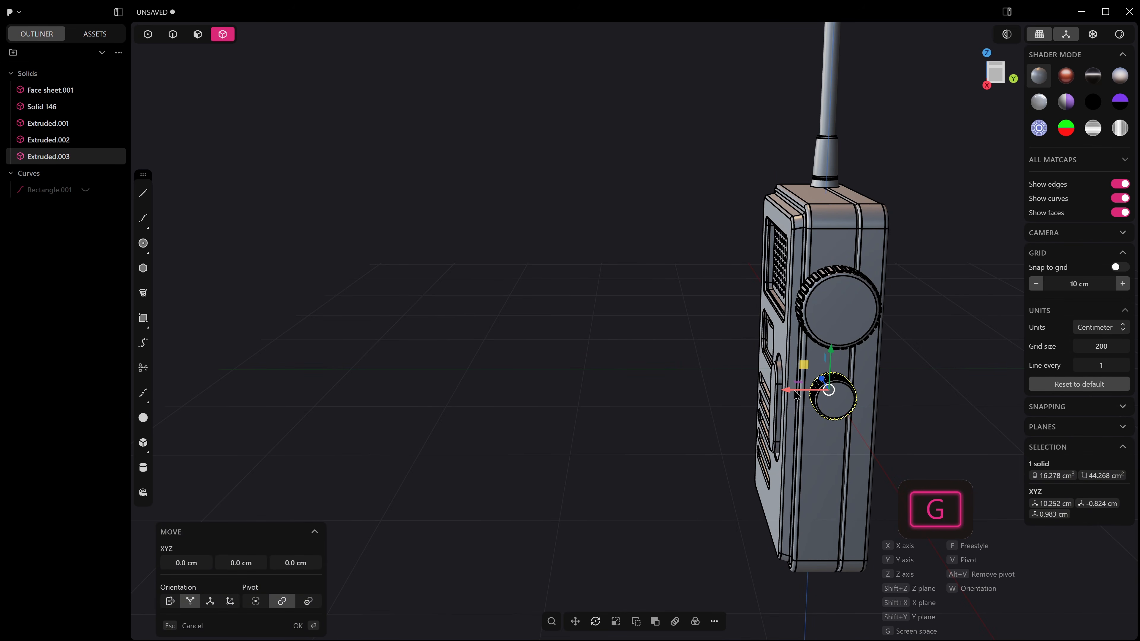
pyautogui.click(785, 398)
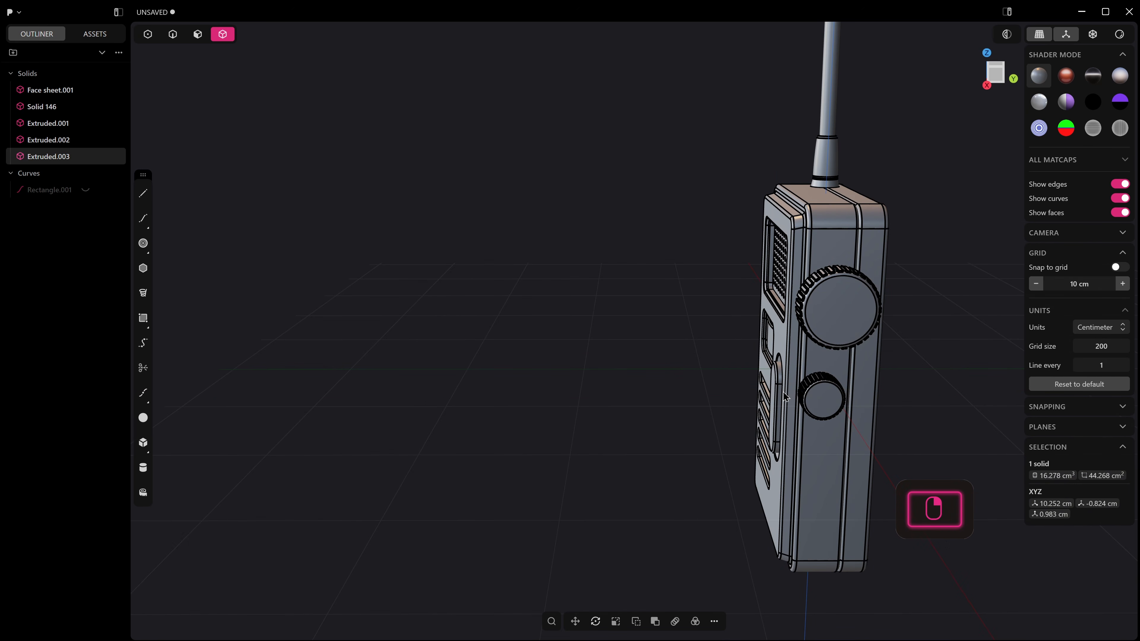
pyautogui.click(943, 349)
# Step: Hide the edges and shade the radio with the glossy red matcap
pyautogui.moveTo(944, 349); pyautogui.dragTo(804, 308, button='middle')
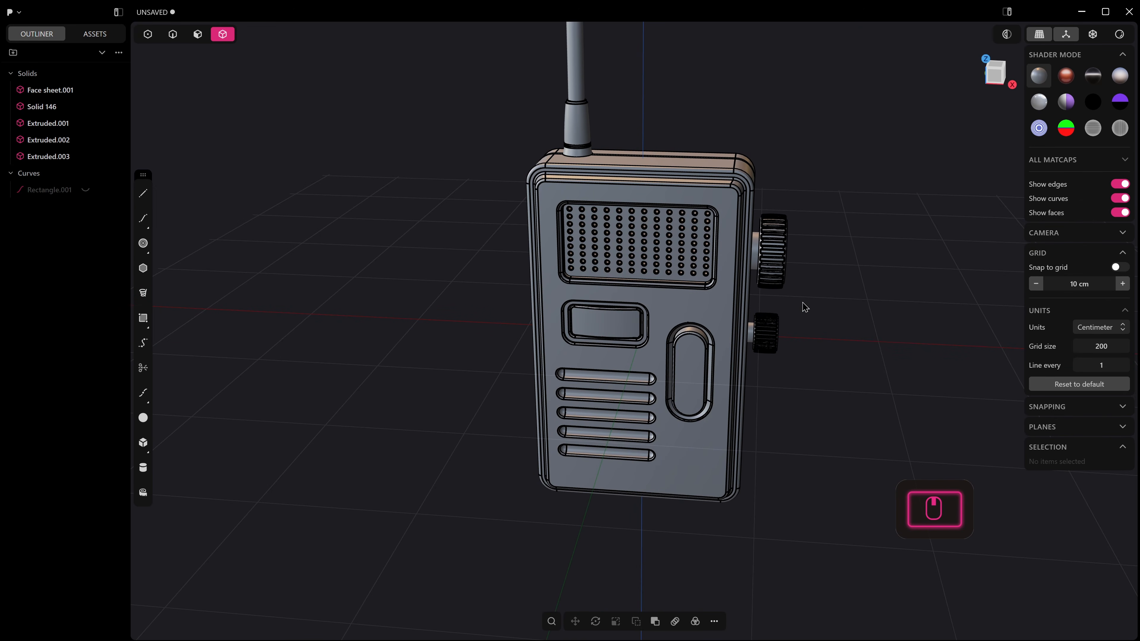
pyautogui.click(1121, 184)
pyautogui.moveTo(799, 248); pyautogui.dragTo(812, 225, button='middle')
pyautogui.click(1066, 75)
pyautogui.scroll(8, 872, 260)
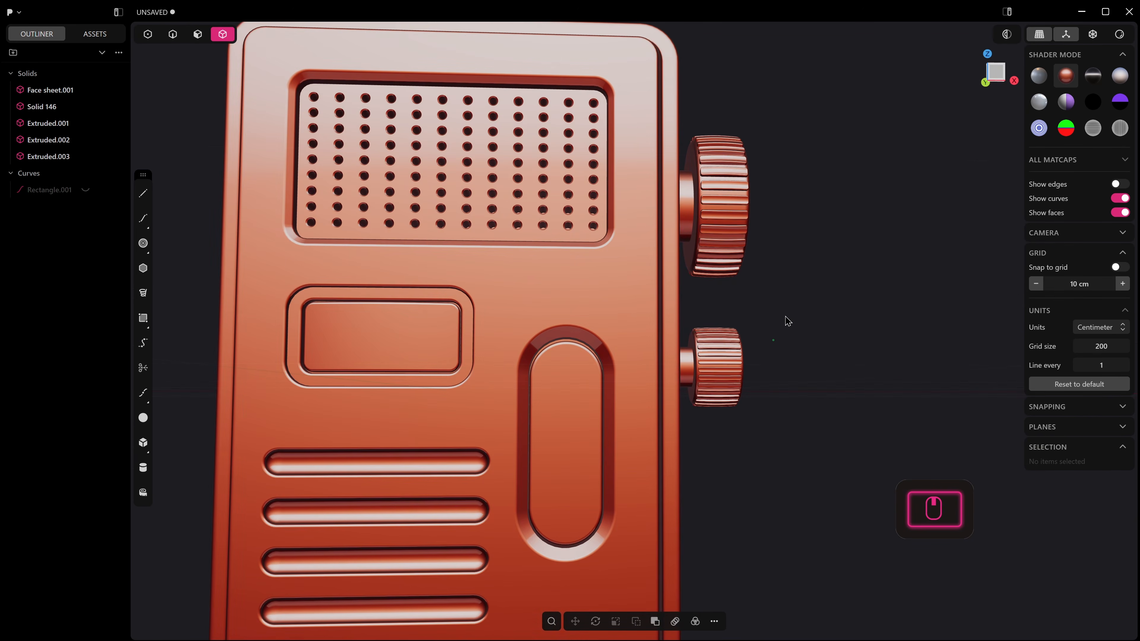
pyautogui.moveTo(788, 320); pyautogui.dragTo(811, 316, button='middle')
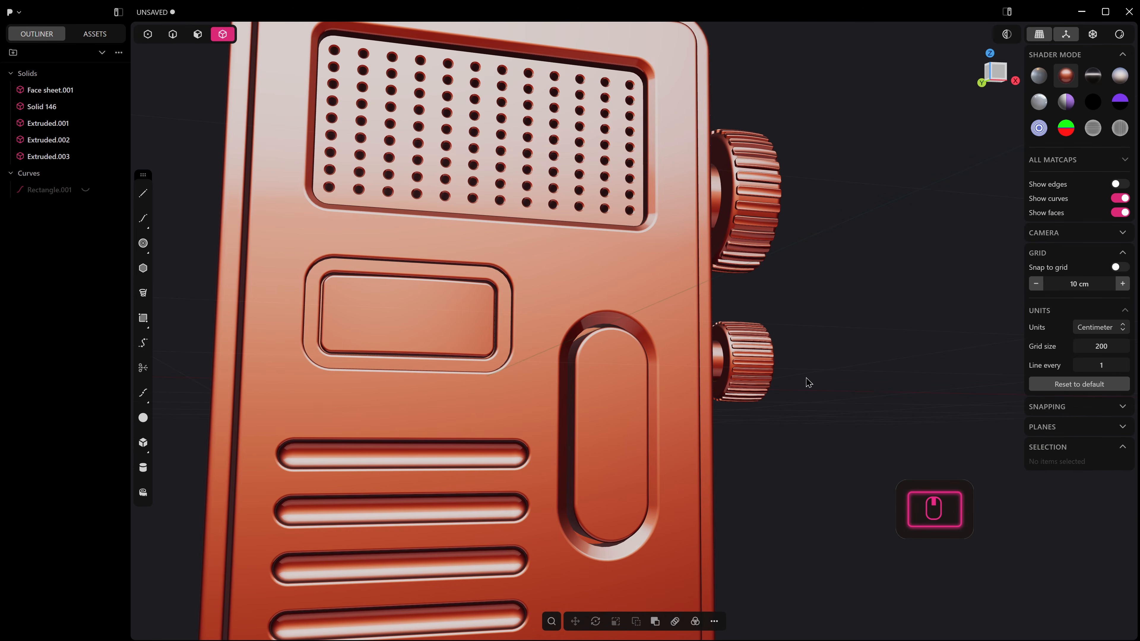
pyautogui.moveTo(809, 379); pyautogui.dragTo(832, 385, button='middle')
# Step: Preview the dark metallic and light grey matcaps and apply a dark glossy one from the full matcap collection
pyautogui.click(1093, 75)
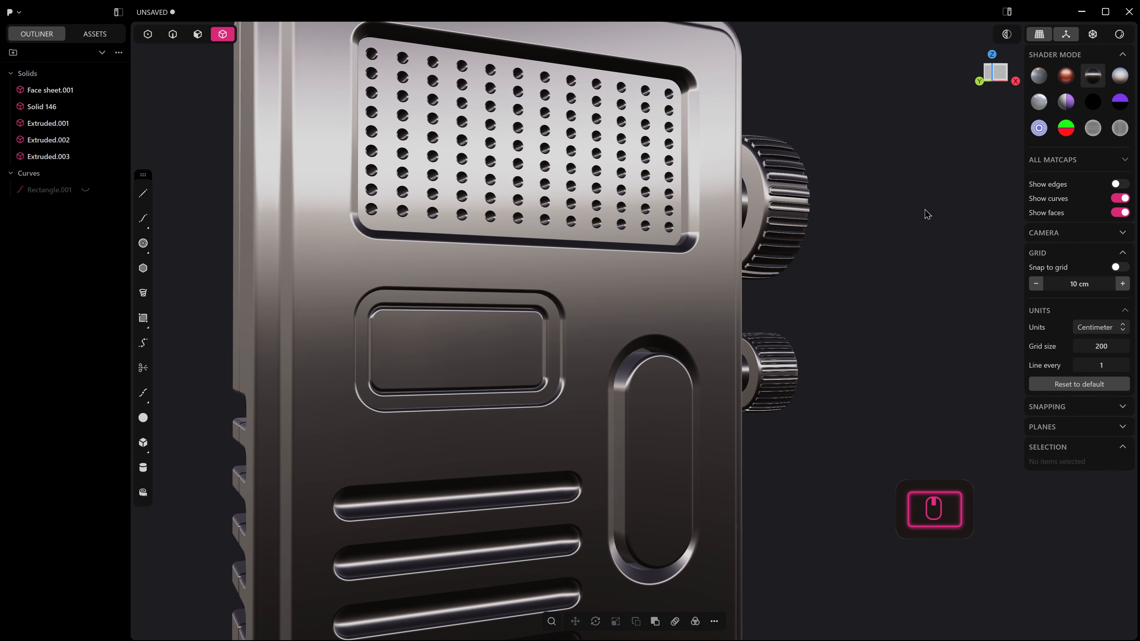
pyautogui.click(1039, 102)
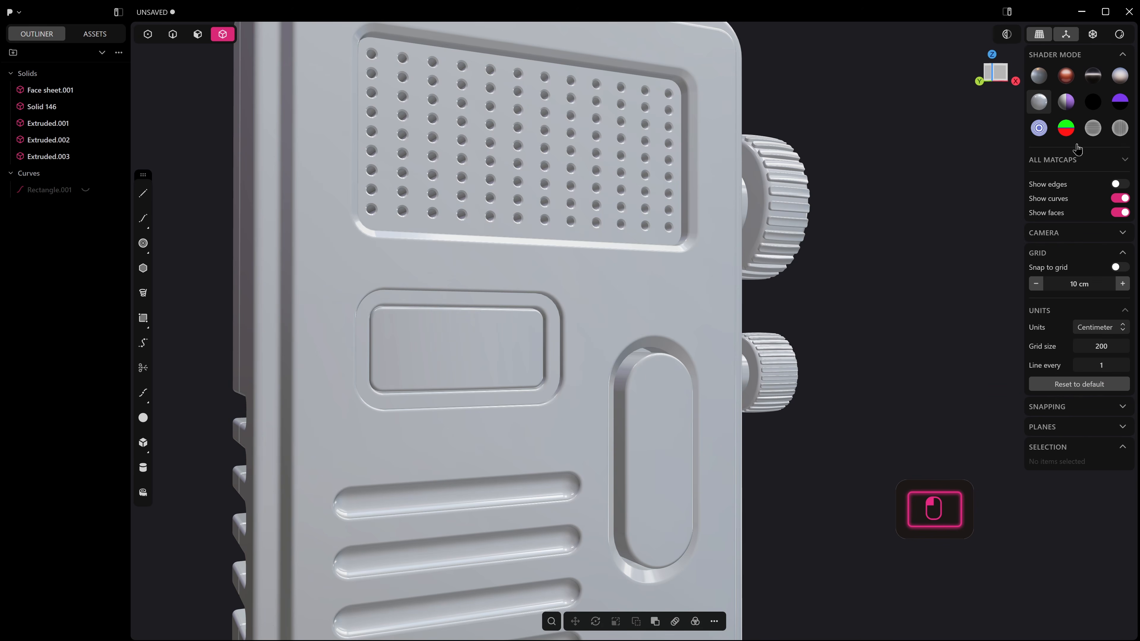
pyautogui.click(1125, 162)
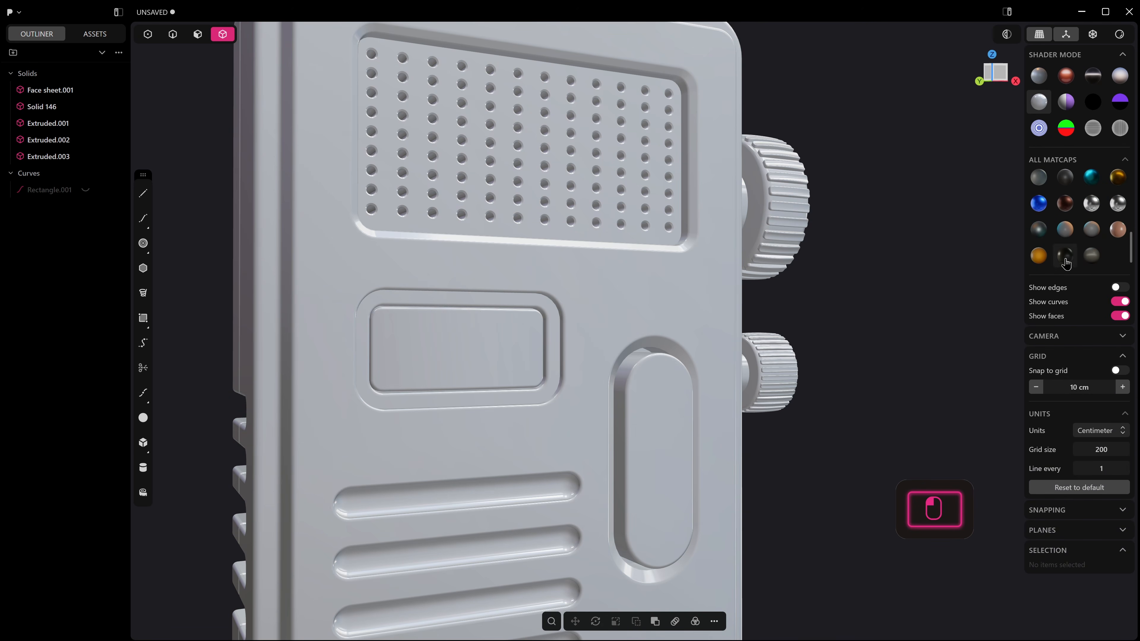
pyautogui.click(1066, 256)
pyautogui.moveTo(891, 249); pyautogui.dragTo(860, 272, button='middle')
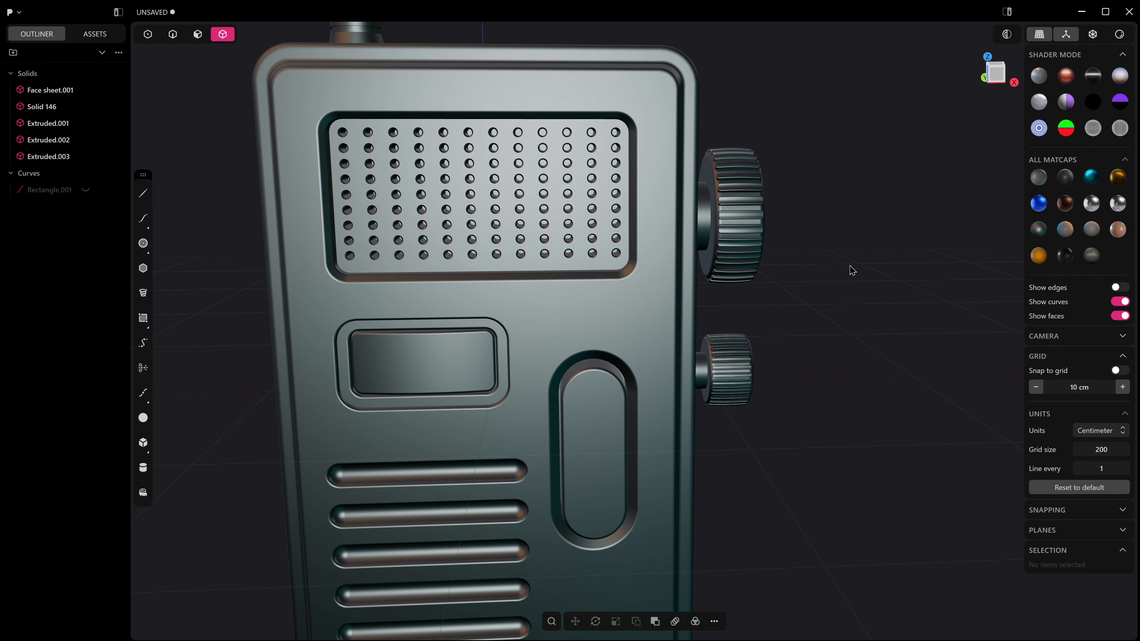
# Step: Preview the radio with the grey orange-and-blue-rimmed, dark olive and near-black matcaps, viewing it from different angles
pyautogui.click(1065, 230)
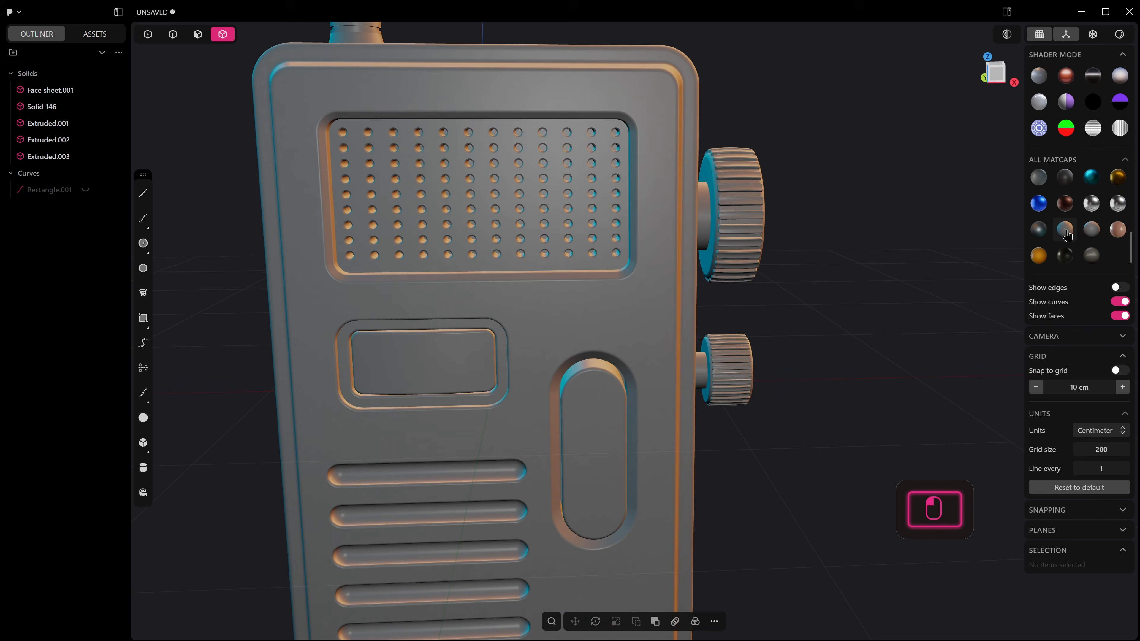
pyautogui.click(1091, 230)
pyautogui.click(1065, 229)
pyautogui.moveTo(820, 215); pyautogui.dragTo(858, 234, button='middle')
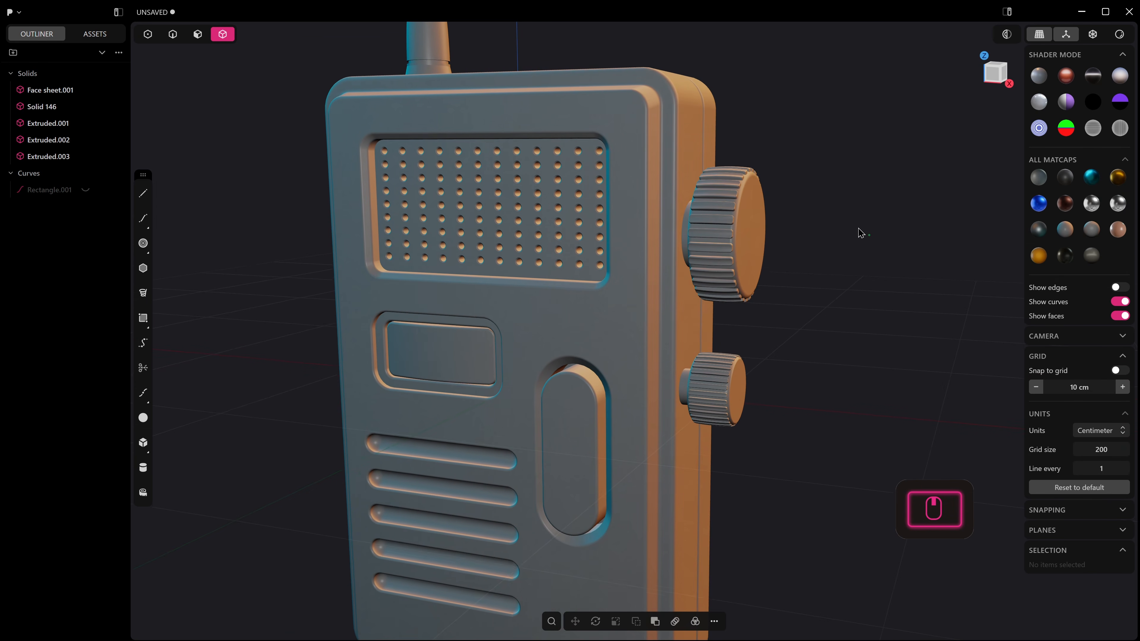
pyautogui.moveTo(801, 275); pyautogui.dragTo(769, 272, button='middle')
pyautogui.click(1091, 255)
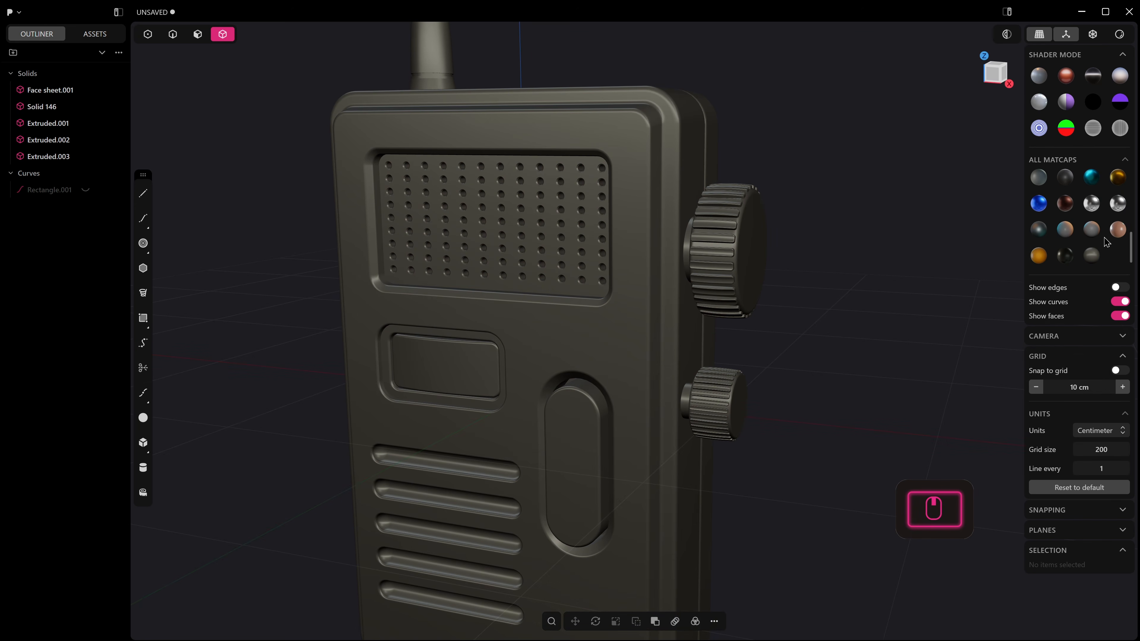
pyautogui.scroll(2, 1077, 224)
pyautogui.click(1066, 237)
pyautogui.moveTo(893, 235); pyautogui.dragTo(916, 216, button='middle')
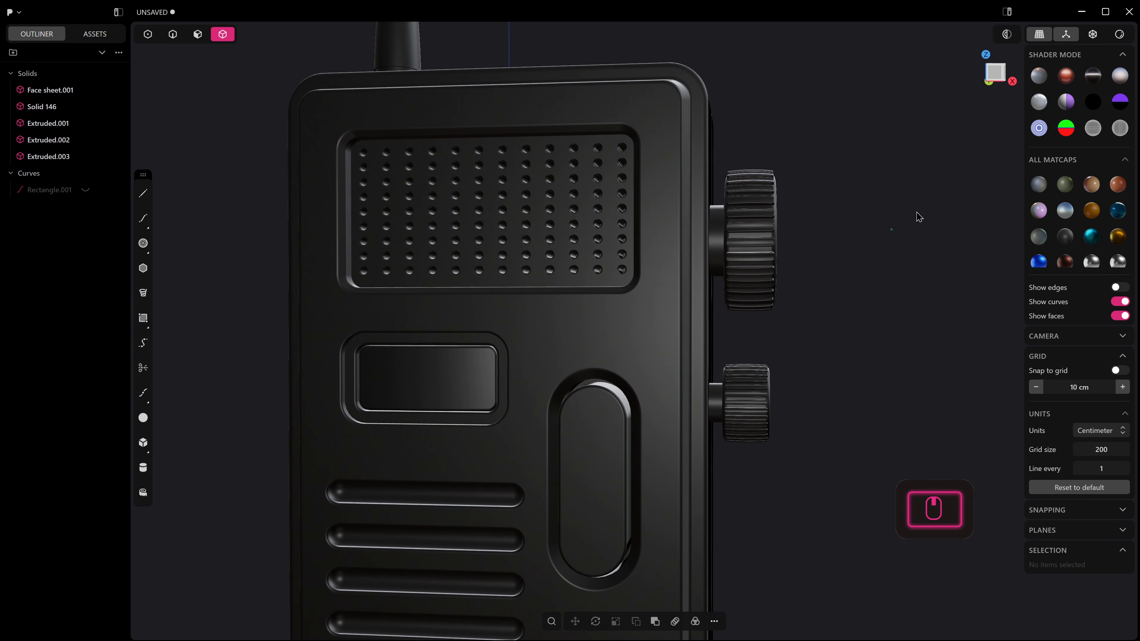
# Step: Switch the radio back to the default blue-grey shader and show the edges again
pyautogui.click(1038, 75)
pyautogui.moveTo(779, 172); pyautogui.dragTo(784, 199, button='middle')
pyautogui.click(1119, 287)
pyautogui.scroll(-10, 814, 221)
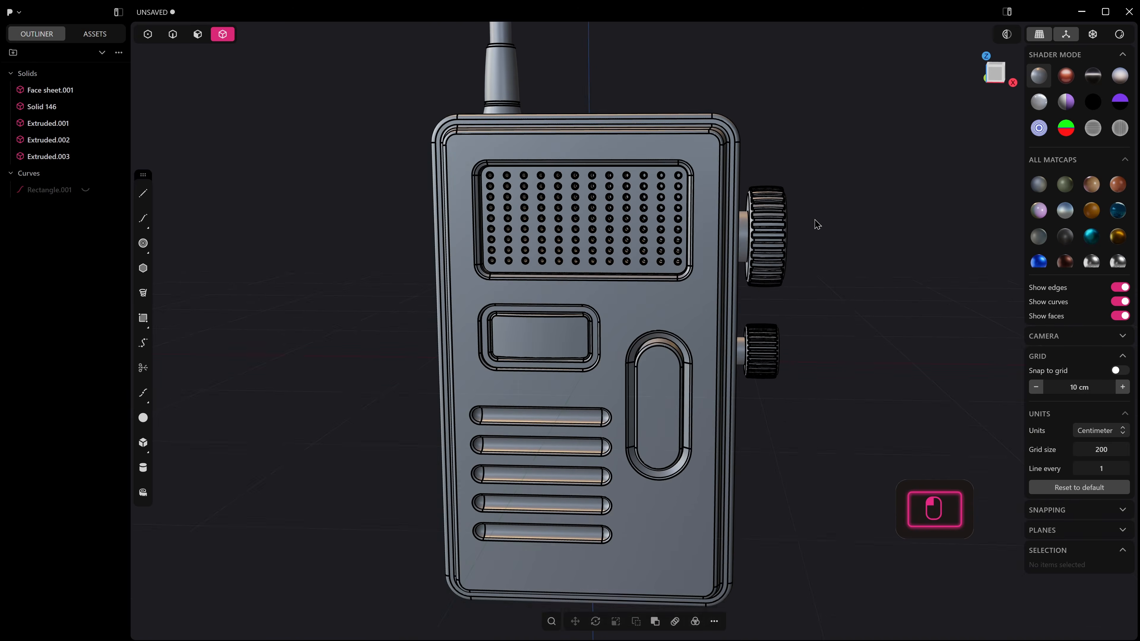
pyautogui.keyDown('shift'); pyautogui.moveTo(780, 217); pyautogui.dragTo(778, 234, button='middle'); pyautogui.keyUp('shift')
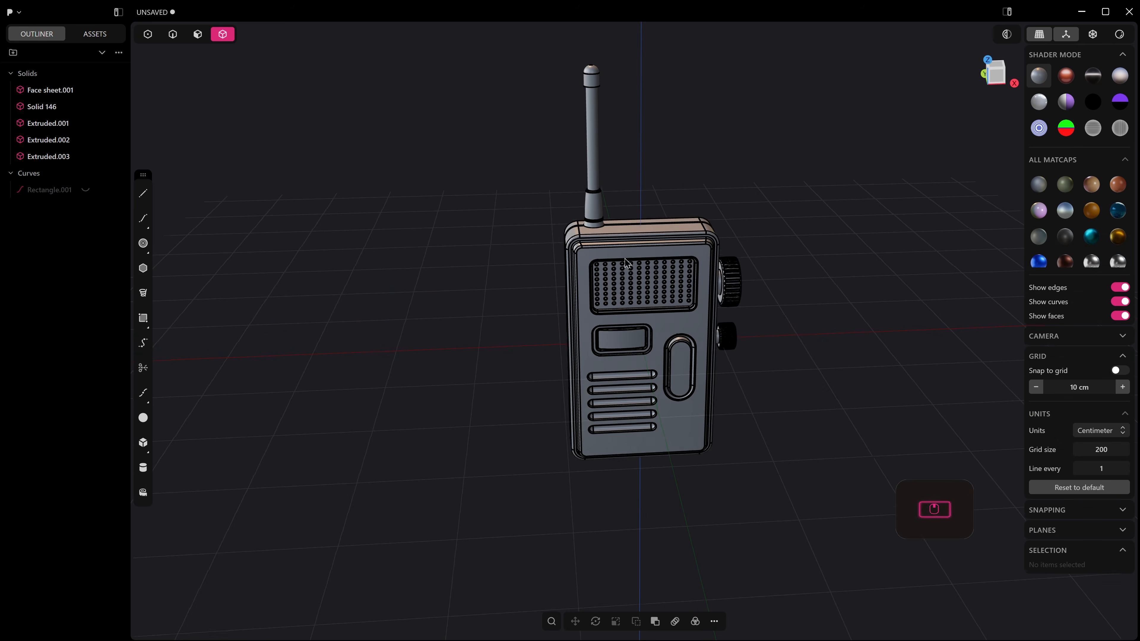
pyautogui.moveTo(611, 287); pyautogui.dragTo(614, 244, button='middle')
# Step: Rename the radio's body solid as "Main Body"
pyautogui.click(51, 92)
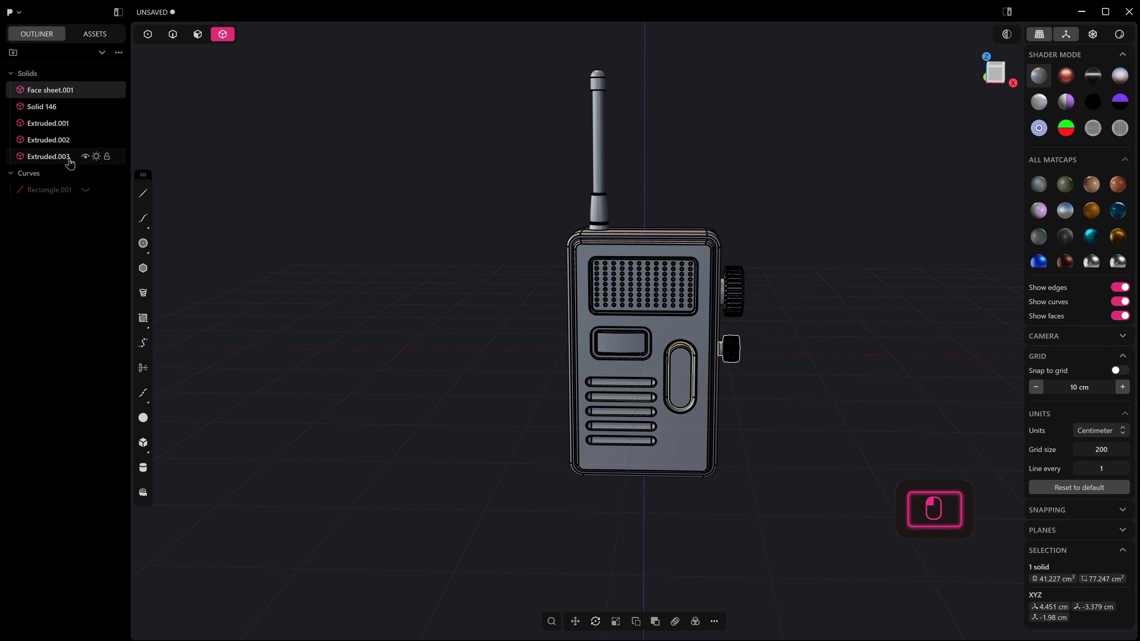
pyautogui.keyDown('shift'); pyautogui.click(67, 157); pyautogui.keyUp('shift')
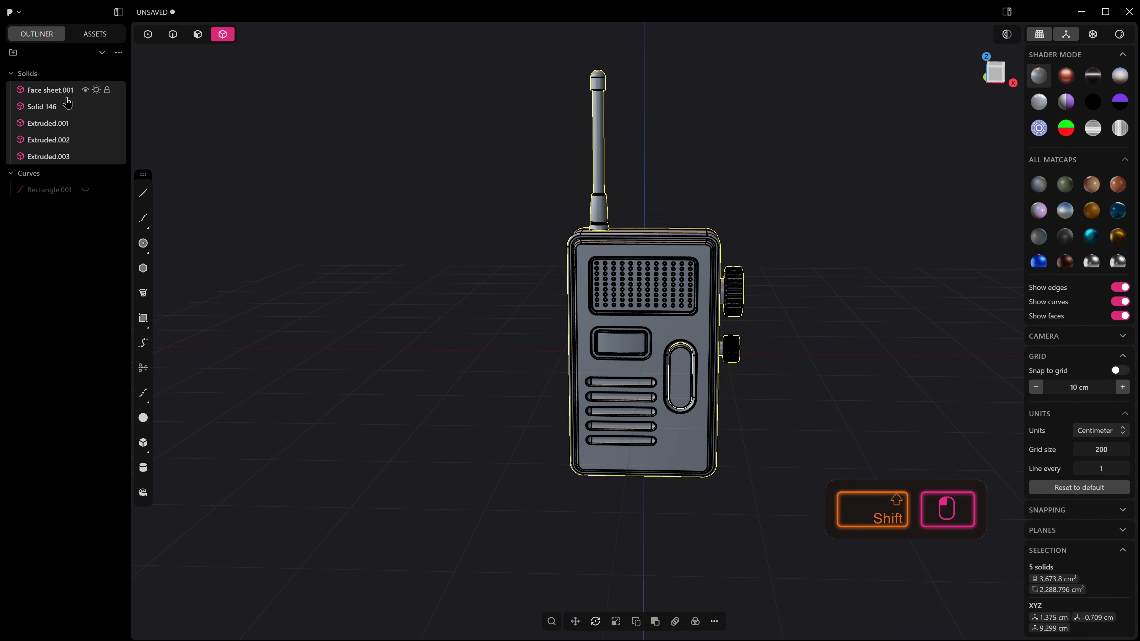
pyautogui.click(41, 108)
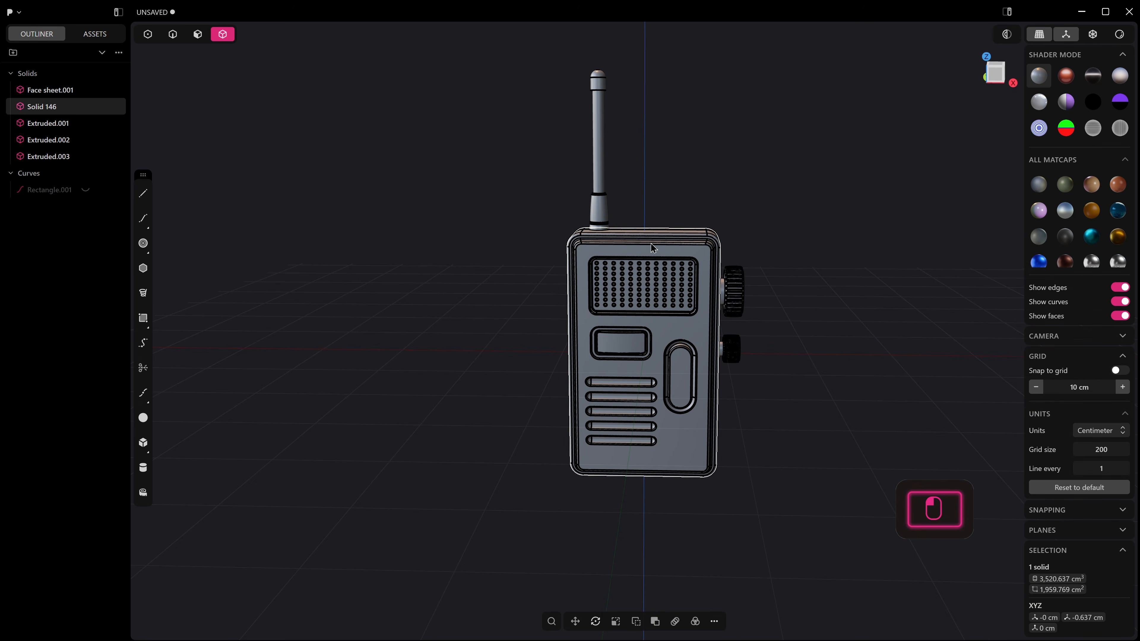
pyautogui.doubleClick(41, 107)
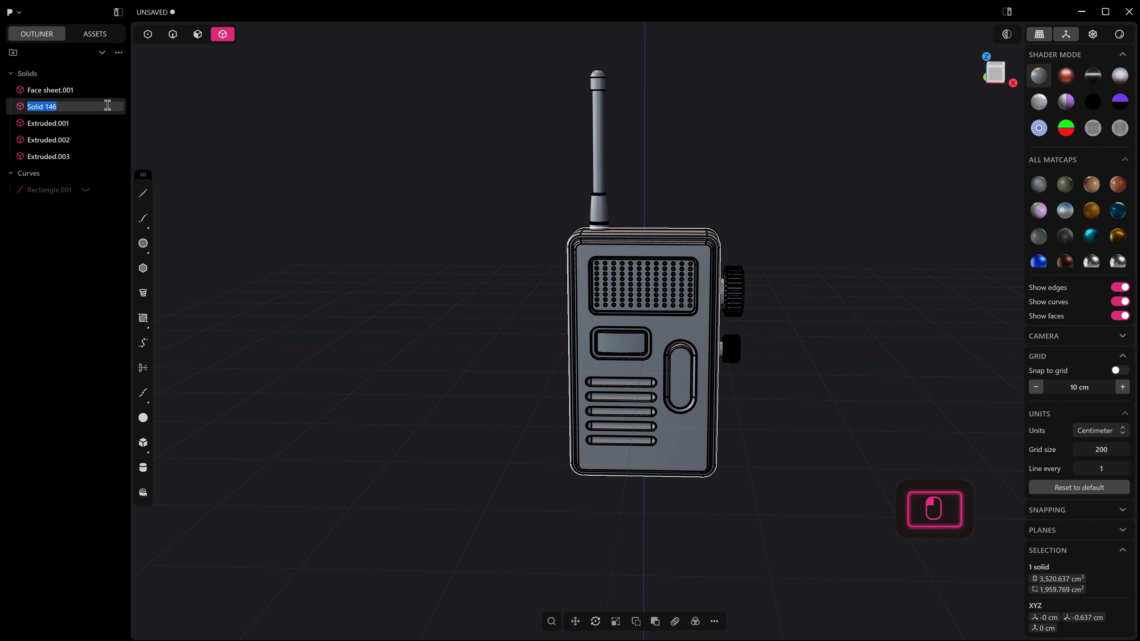
pyautogui.write('Main Body')
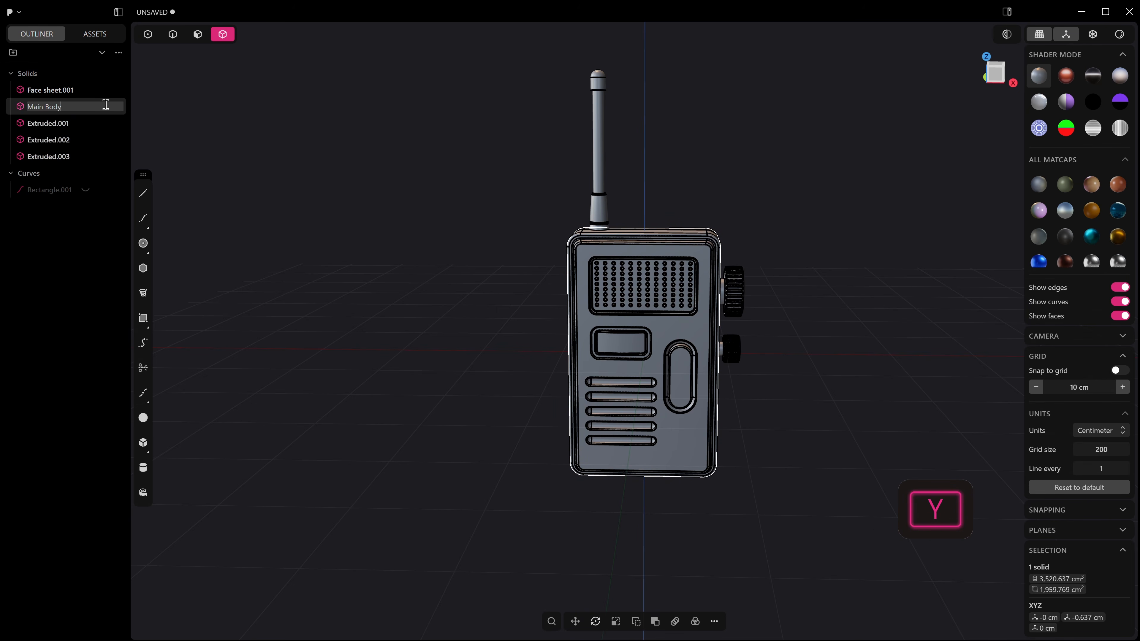
pyautogui.press('Return')
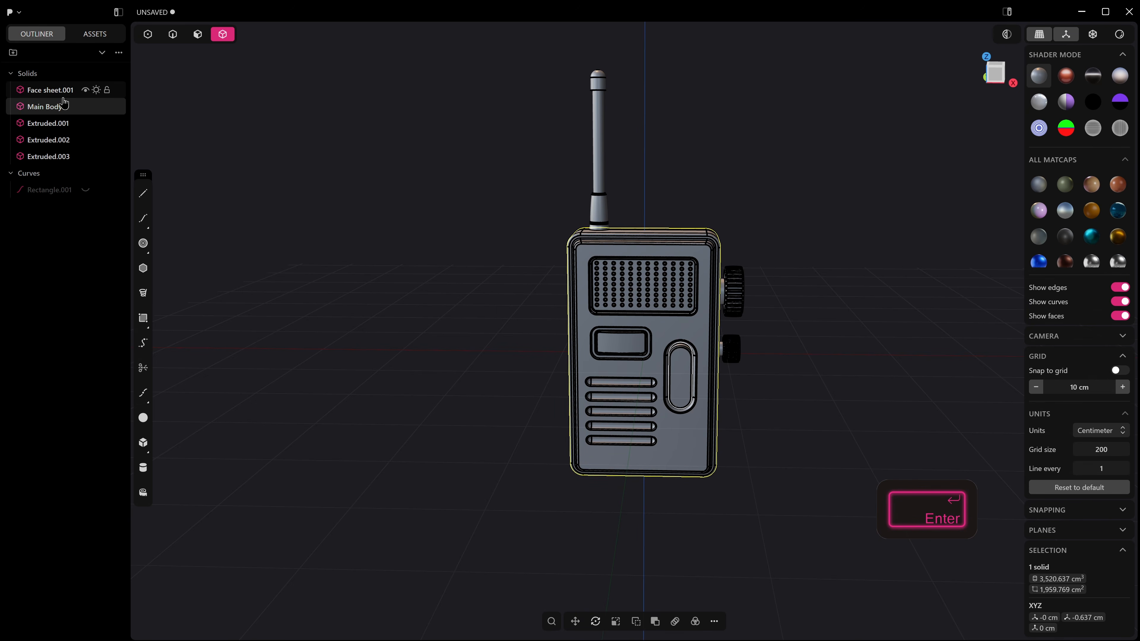
# Step: Rename the two side knob solids together with the base name "Knobs"
pyautogui.click(49, 140)
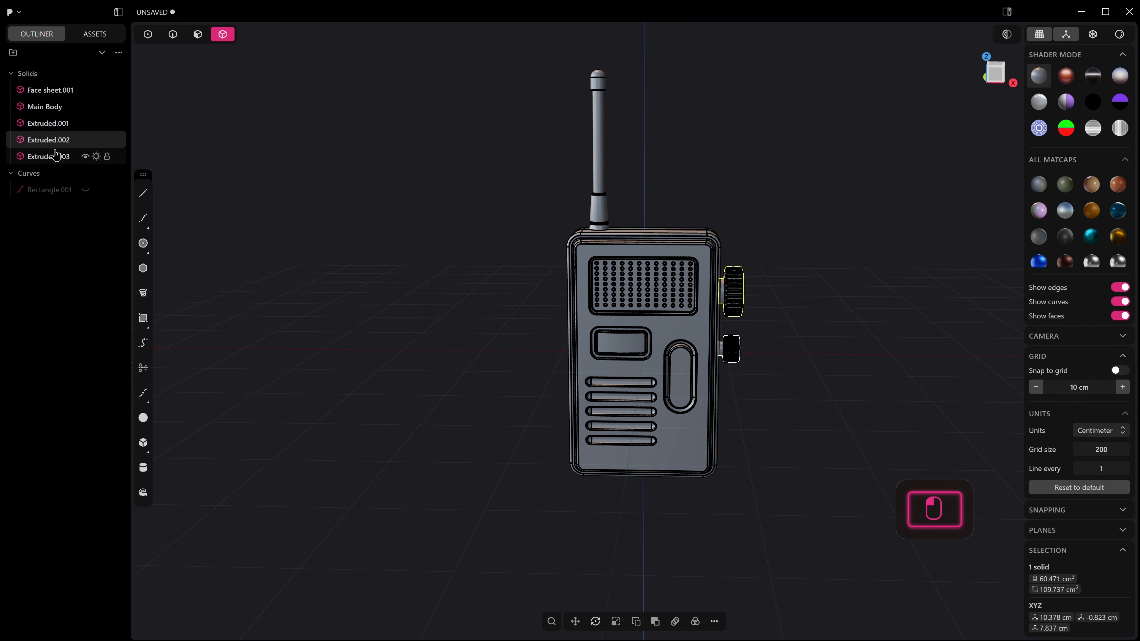
pyautogui.keyDown('shift'); pyautogui.click(54, 158); pyautogui.keyUp('shift')
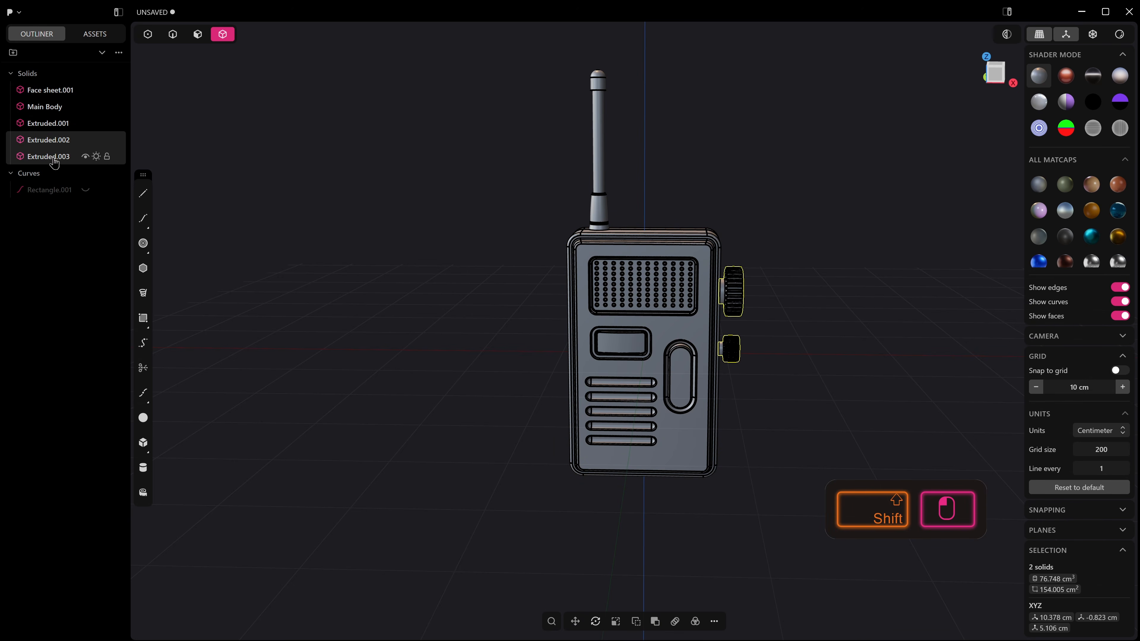
pyautogui.keyDown('shift'); pyautogui.doubleClick(50, 140); pyautogui.keyUp('shift')
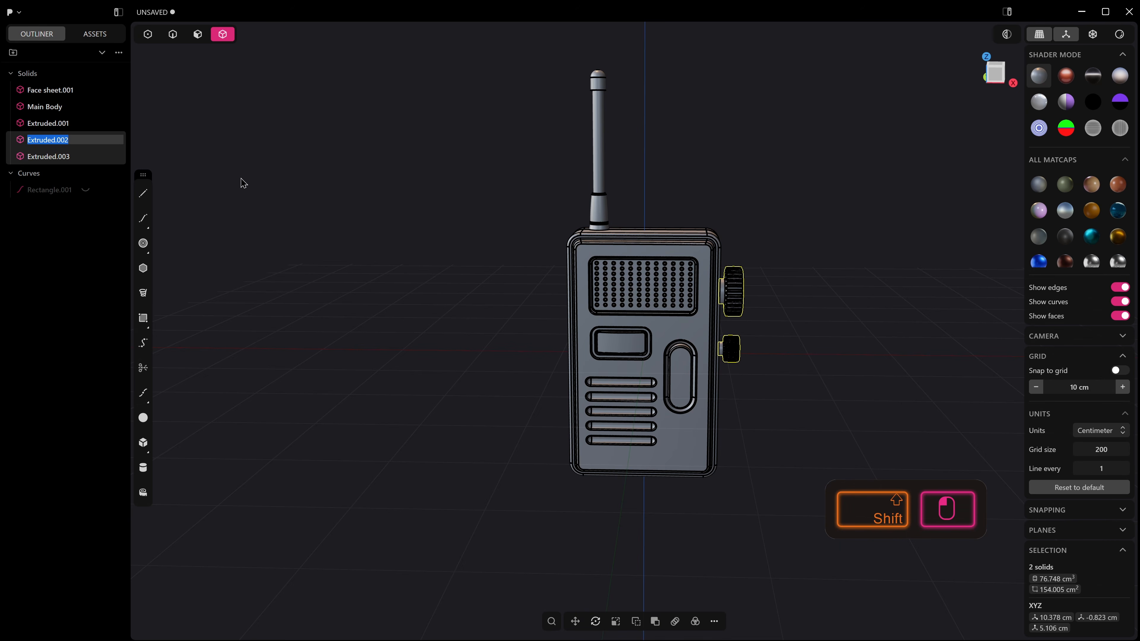
pyautogui.write('Knobs')
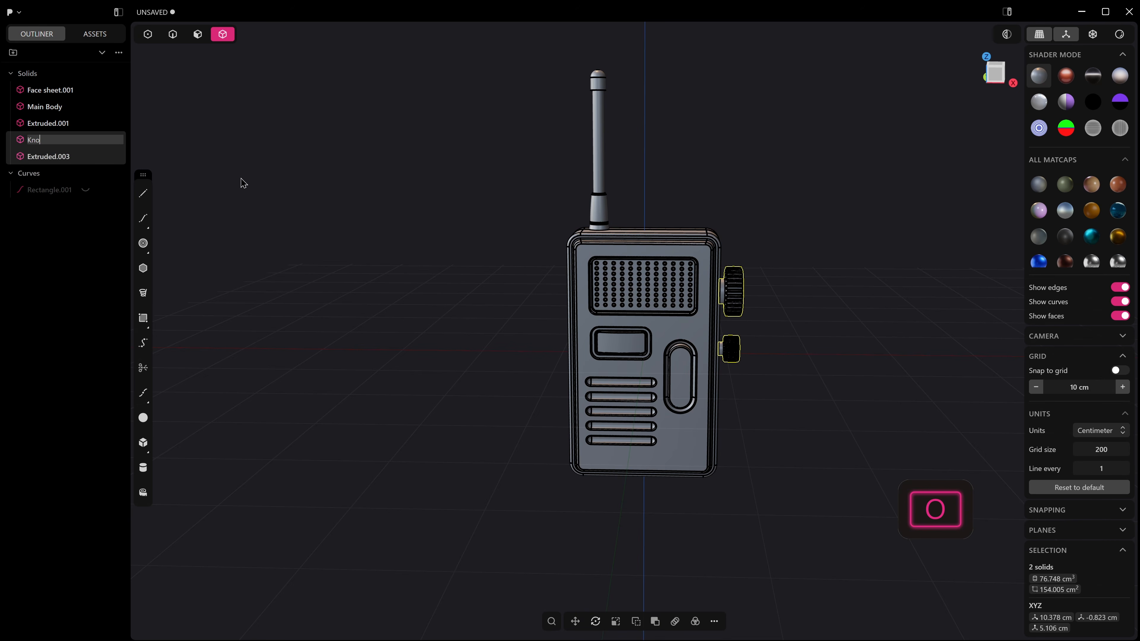
pyautogui.press('Return')
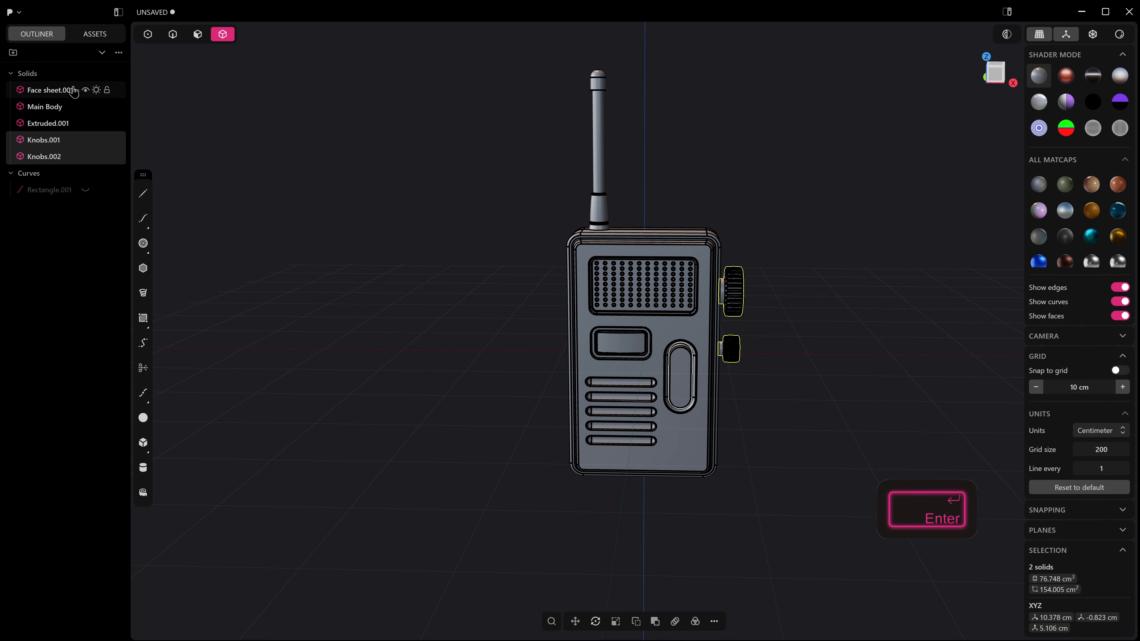
pyautogui.click(604, 171)
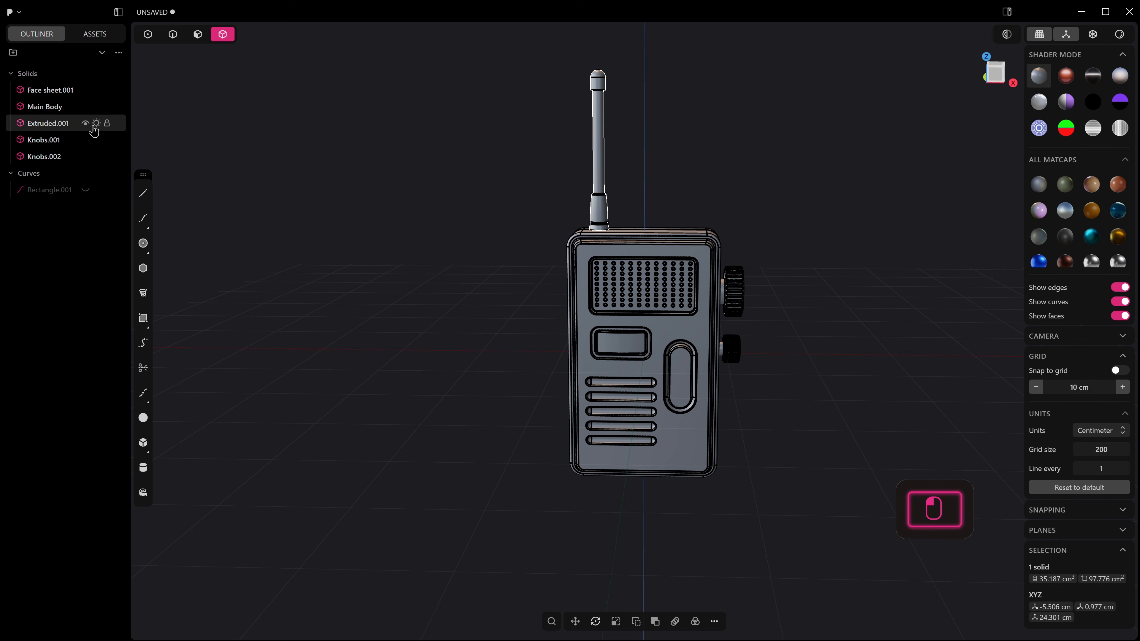
pyautogui.keyDown('shift'); pyautogui.doubleClick(48, 124); pyautogui.keyUp('shift')
pyautogui.doubleClick(59, 124)
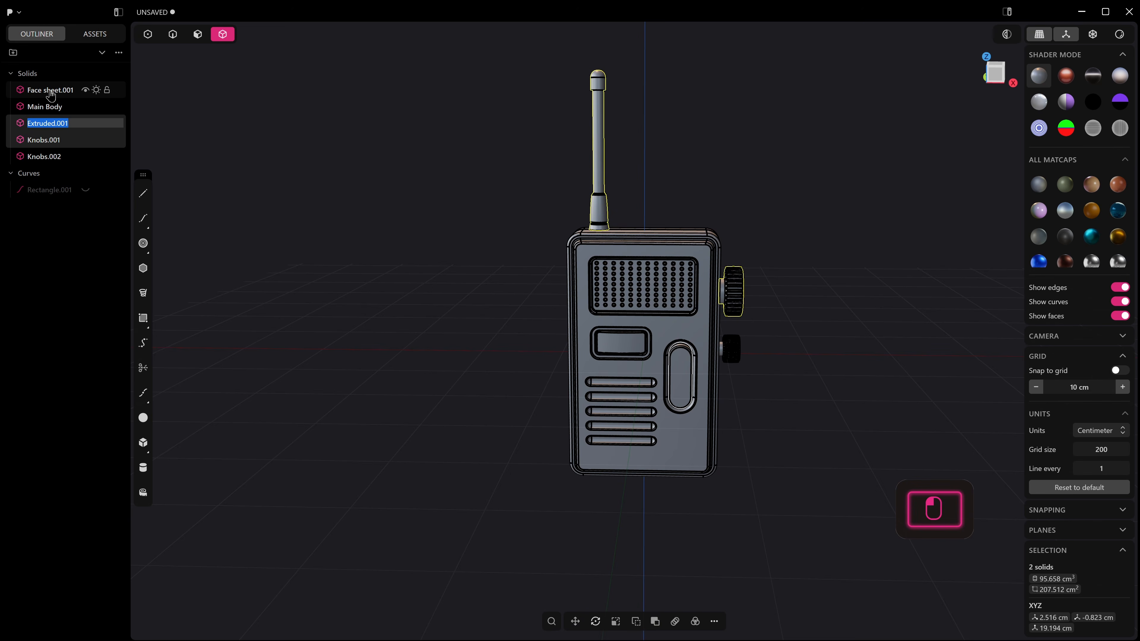
pyautogui.click(54, 106)
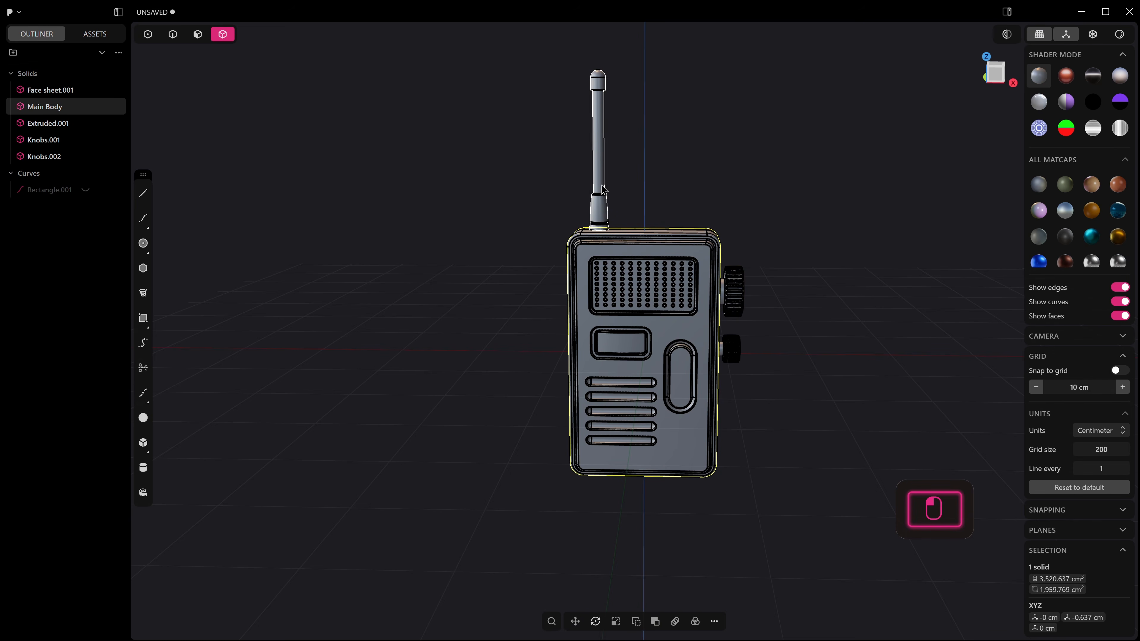
# Step: Rename the antenna solid as "Aerial"
pyautogui.click(63, 122)
pyautogui.doubleClick(62, 123)
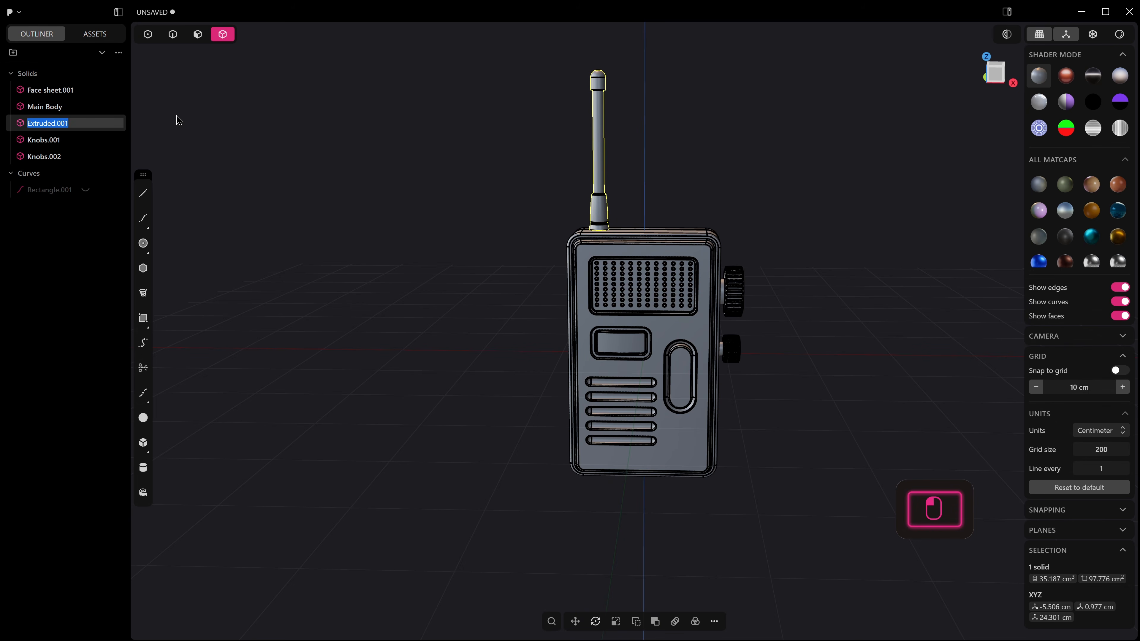
pyautogui.write('E')
pyautogui.write('arial')
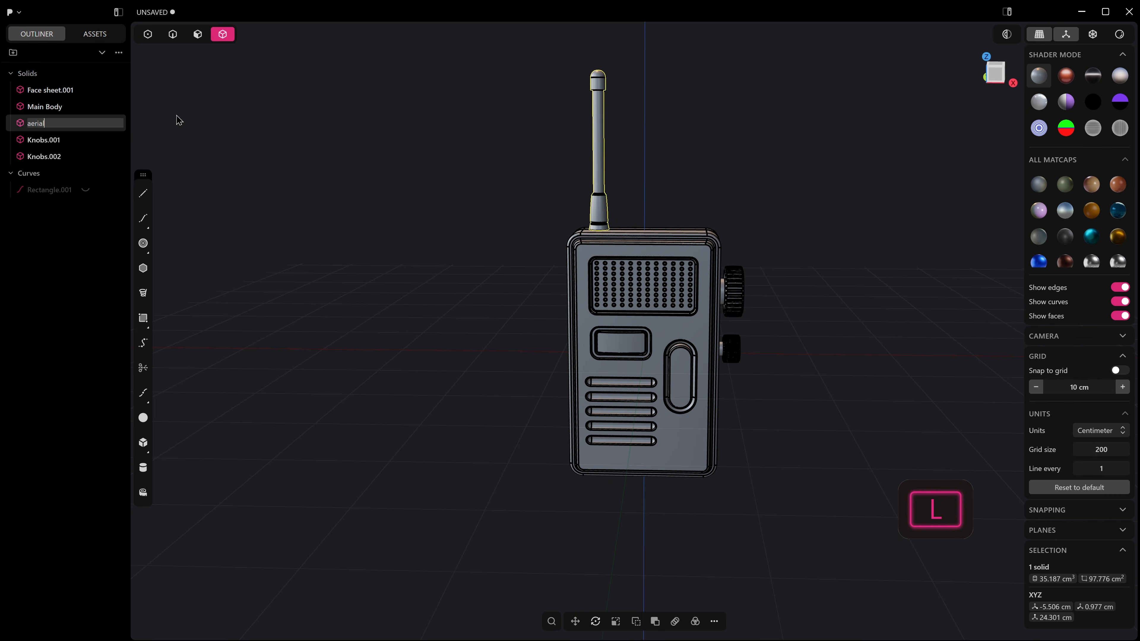
pyautogui.press('Left')
pyautogui.press('Left')
pyautogui.press('BackSpace')
pyautogui.write('A')
pyautogui.click(288, 150)
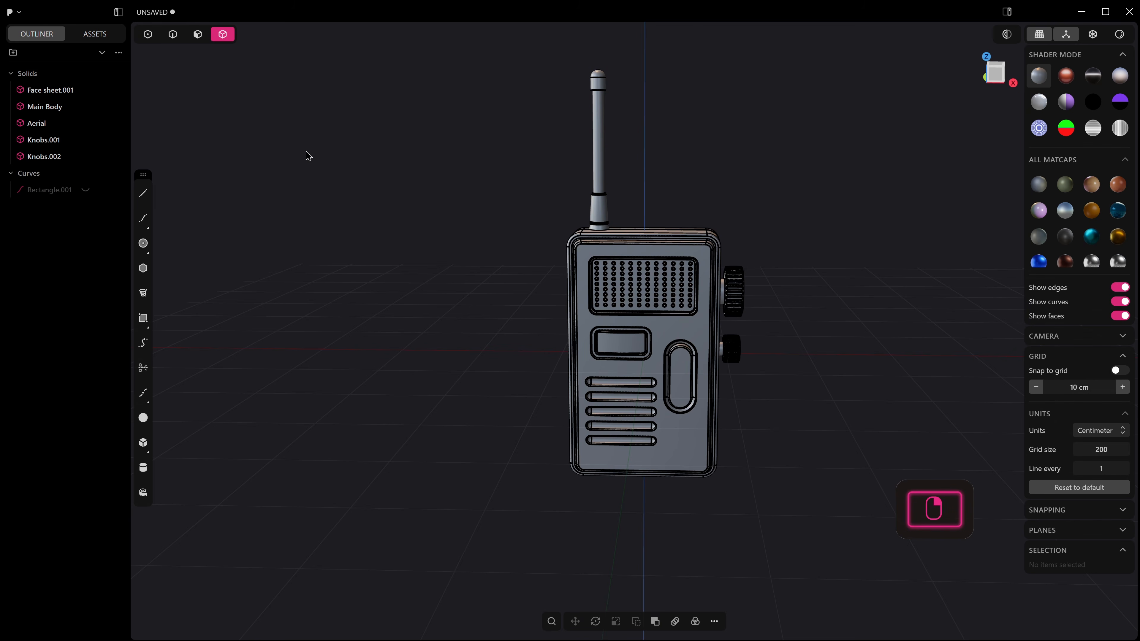
# Step: Rename the solid of the rounded push button on the radio's face as "Button_front"
pyautogui.click(49, 91)
pyautogui.moveTo(785, 323); pyautogui.dragTo(723, 372, button='middle')
pyautogui.scroll(3, 723, 373)
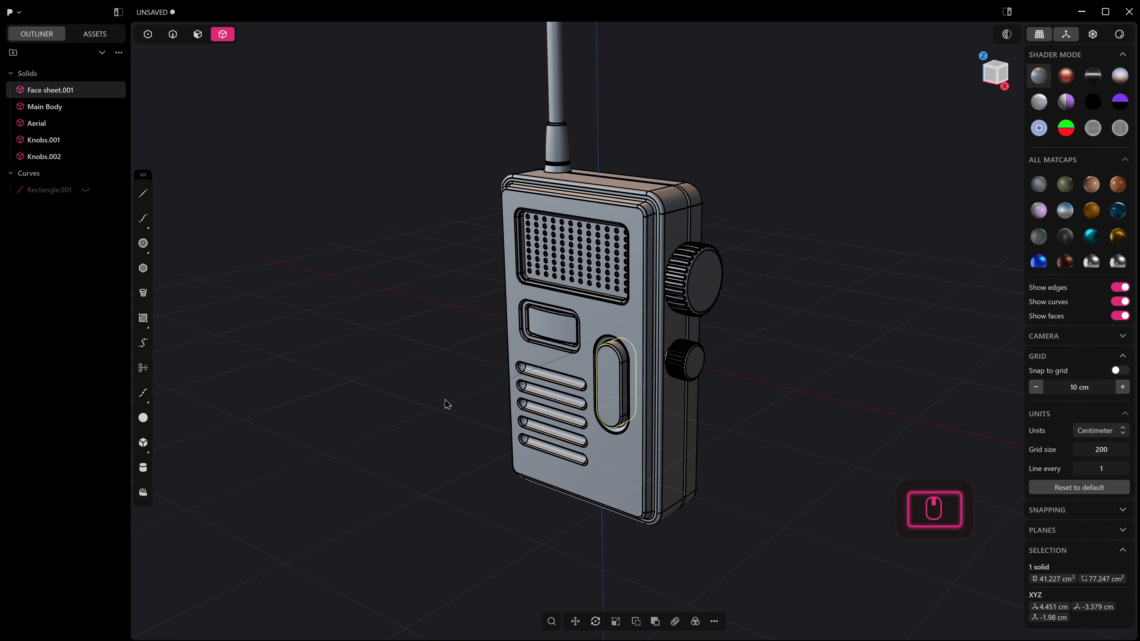
pyautogui.doubleClick(50, 96)
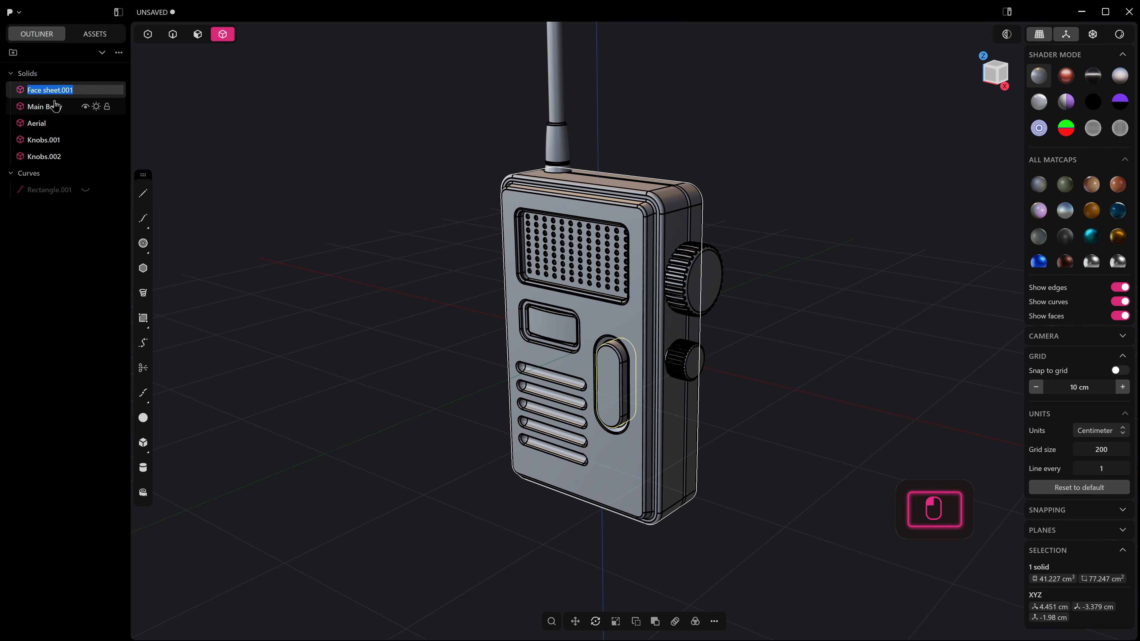
pyautogui.write('Butto')
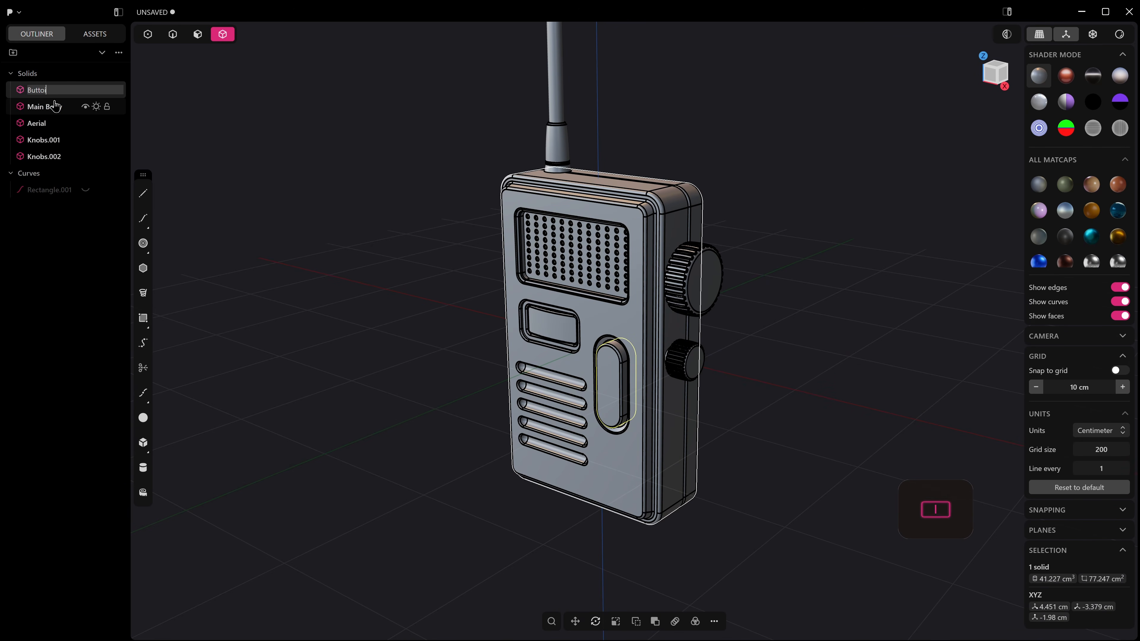
pyautogui.press('BackSpace')
pyautogui.press('BackSpace')
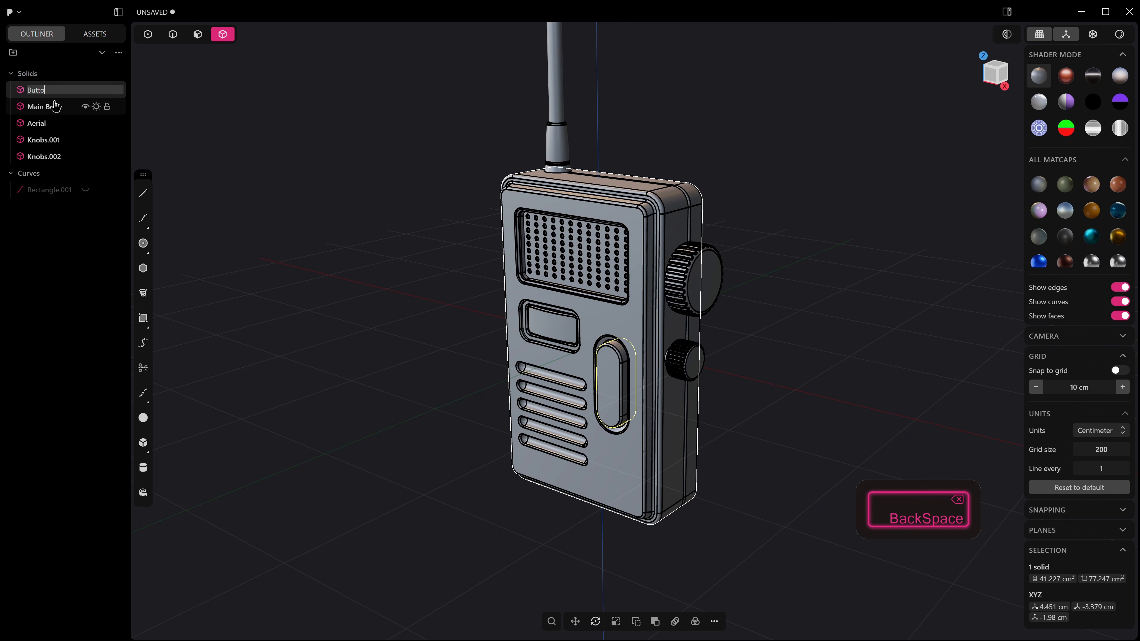
pyautogui.write('n_f')
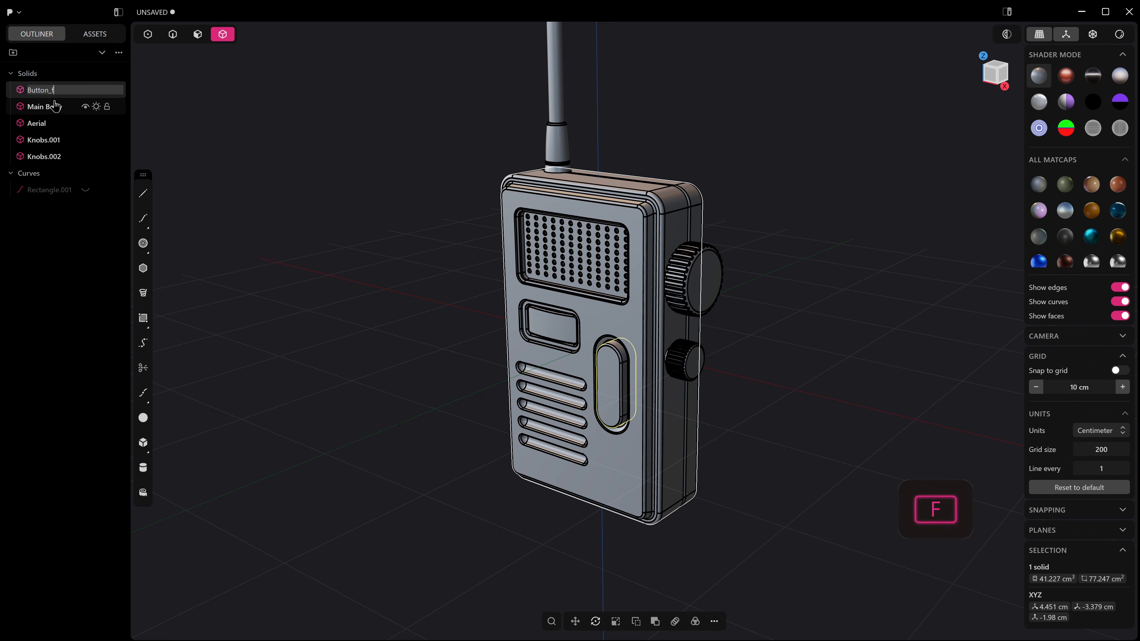
pyautogui.write('ront')
pyautogui.press('Return')
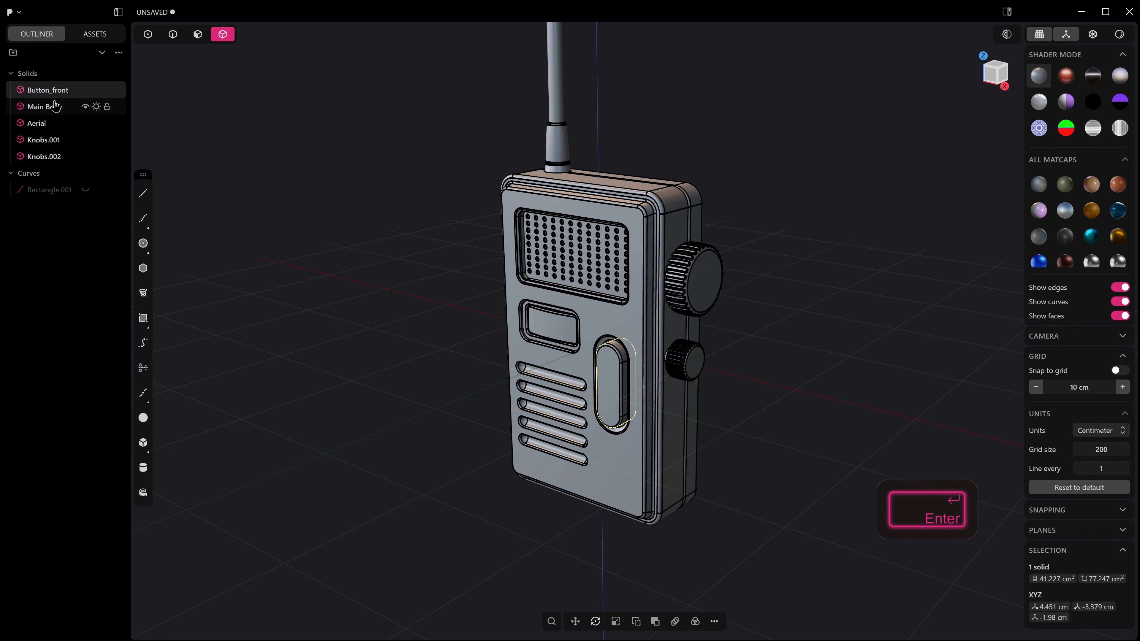
# Step: Group all five radio solids and name the group "Walkie talkie"
pyautogui.moveTo(591, 184); pyautogui.dragTo(574, 193, button='middle')
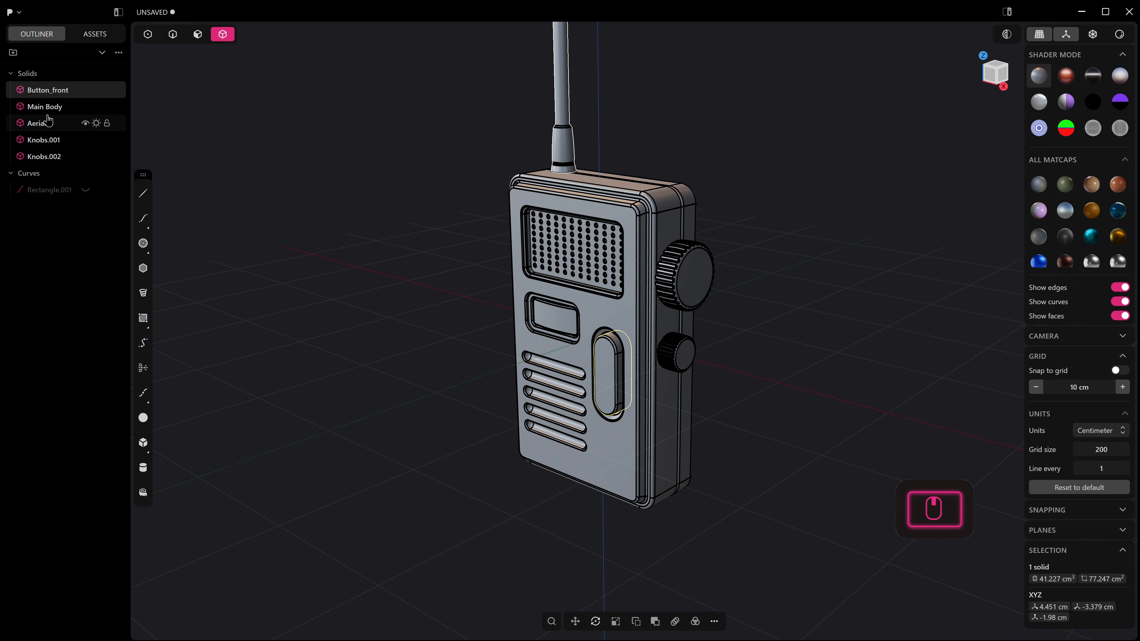
pyautogui.keyDown('shift'); pyautogui.click(44, 156); pyautogui.keyUp('shift')
pyautogui.moveTo(500, 190); pyautogui.dragTo(509, 188, button='middle')
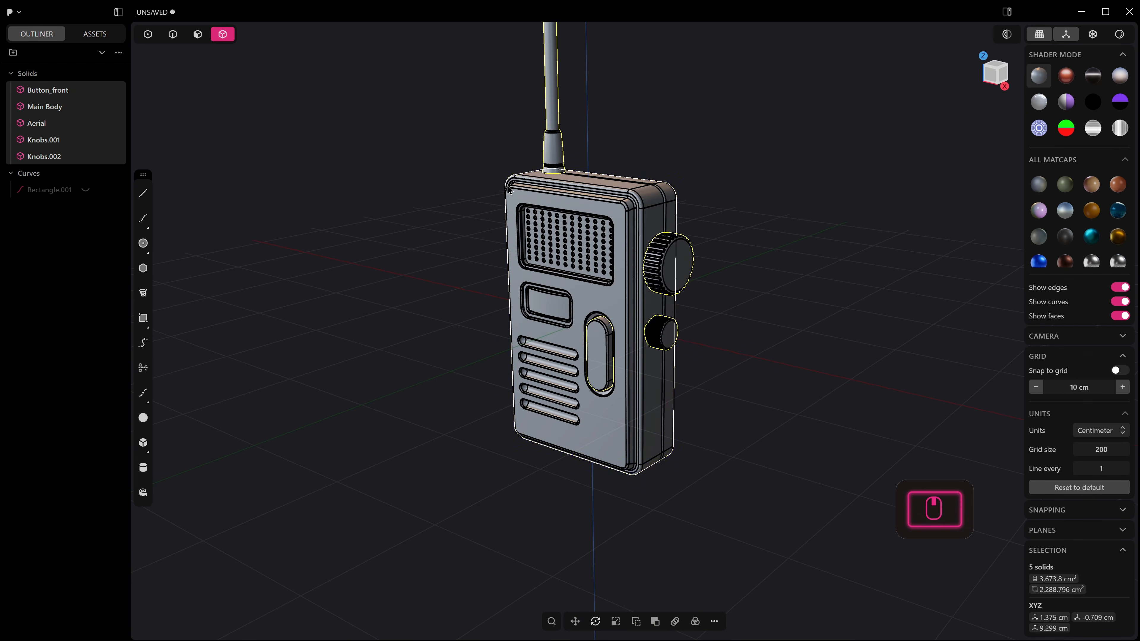
pyautogui.hotkey('ctrl', 'g')
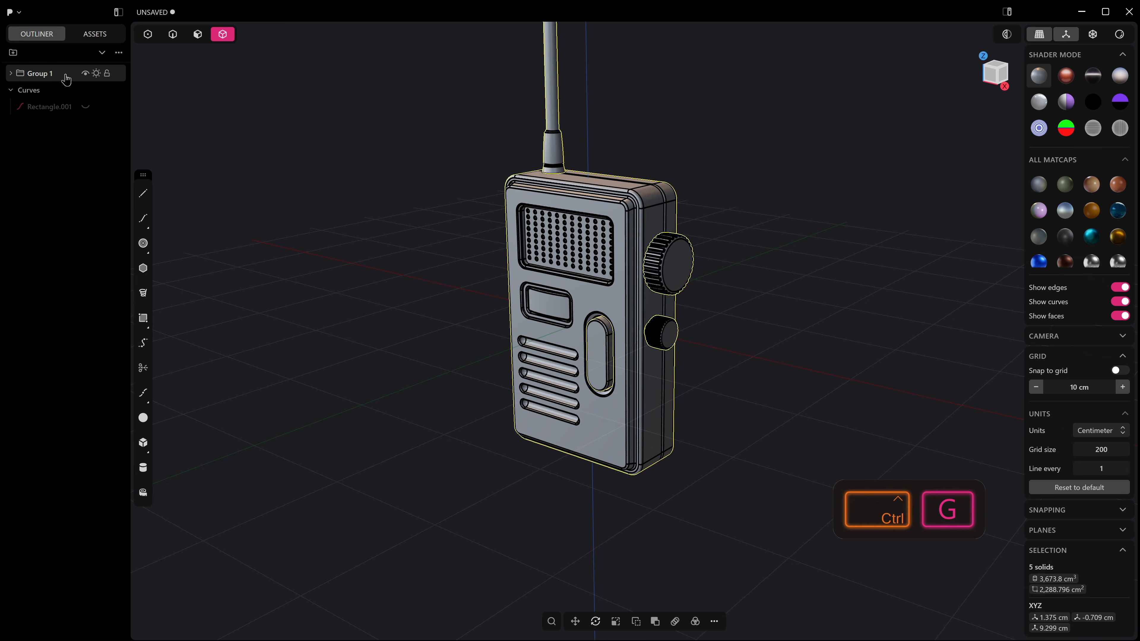
pyautogui.doubleClick(45, 74)
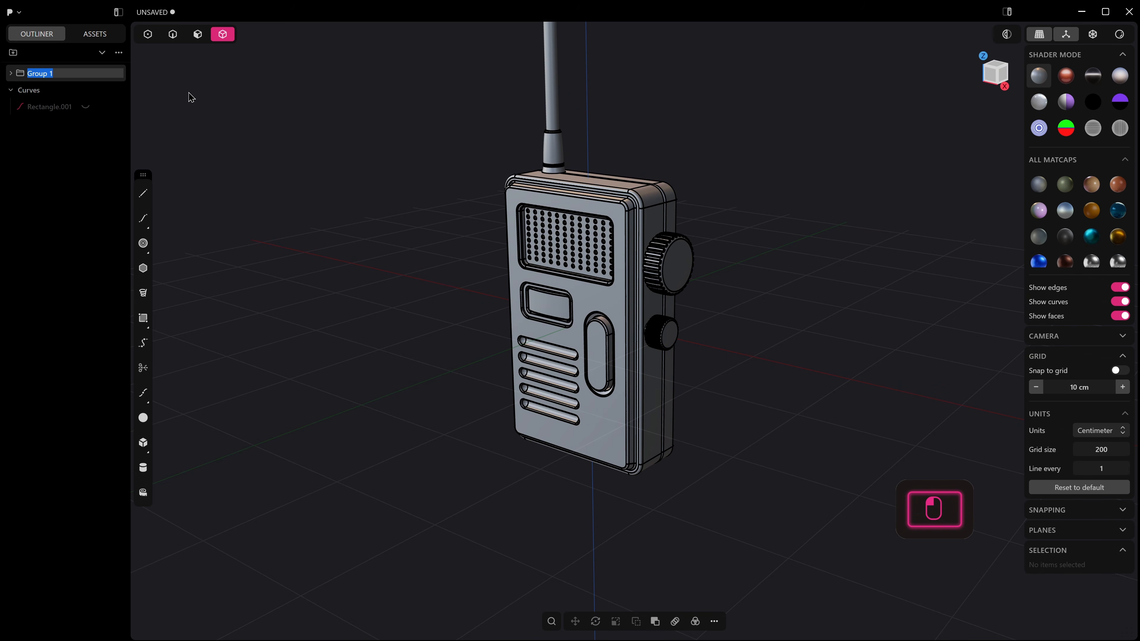
pyautogui.write('Walkie talkie')
pyautogui.press('Return')
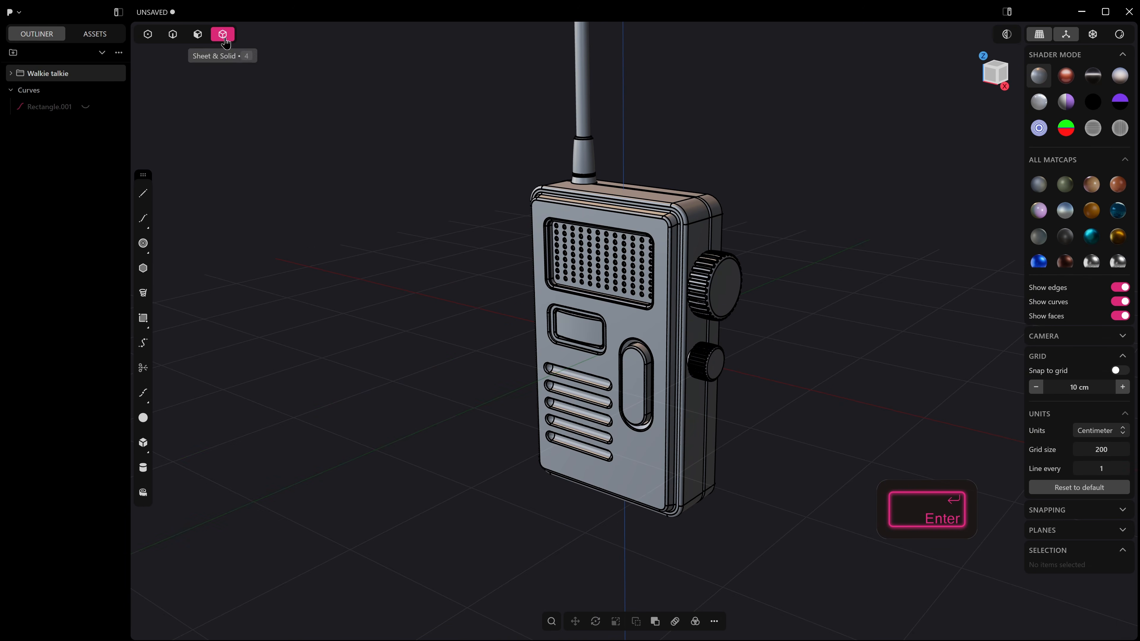
pyautogui.moveTo(438, 208); pyautogui.dragTo(457, 195, button='middle')
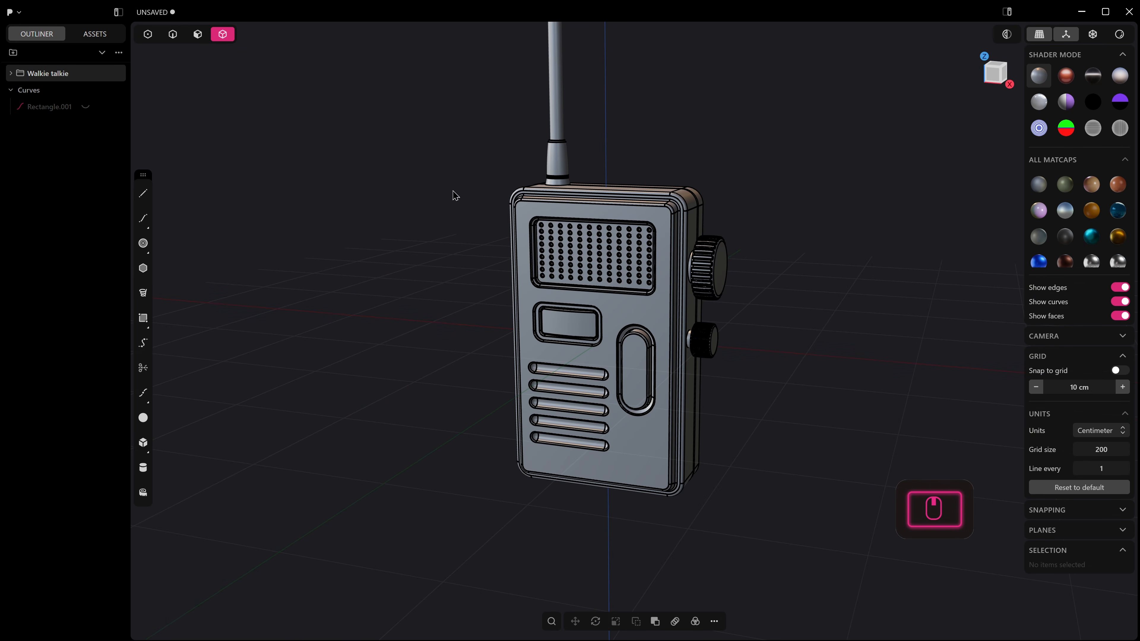
# Step: Hide the Walkie talkie group to clear the scene for a new model
pyautogui.moveTo(88, 78)
pyautogui.click(85, 75)
pyautogui.keyDown('shift'); pyautogui.moveTo(654, 254); pyautogui.dragTo(685, 341, button='middle'); pyautogui.keyUp('shift')
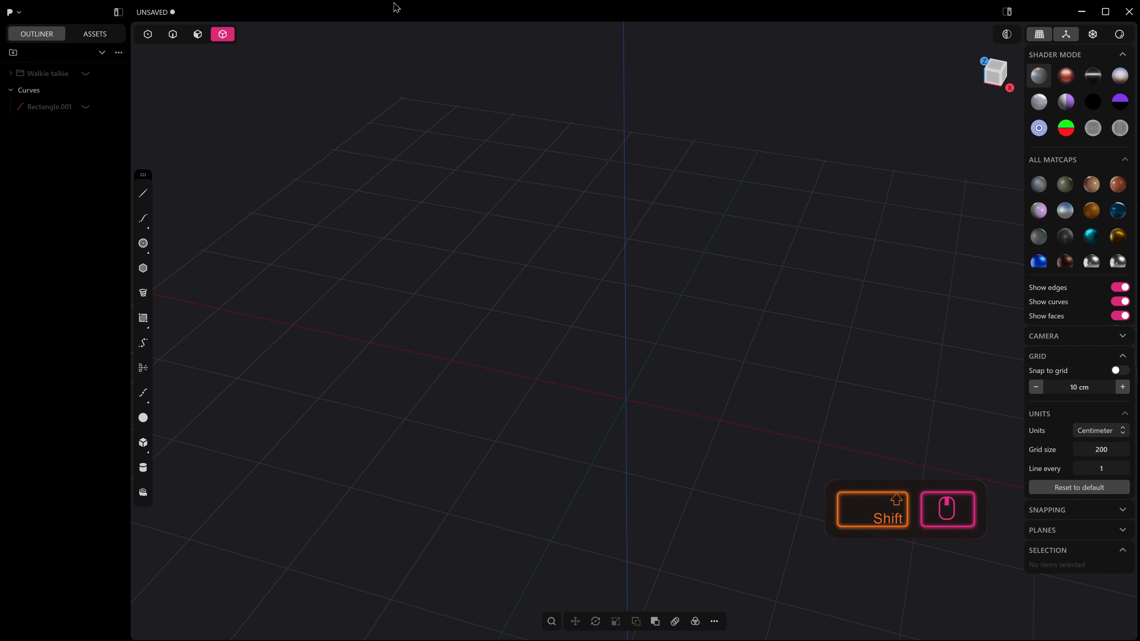
pyautogui.click(85, 74)
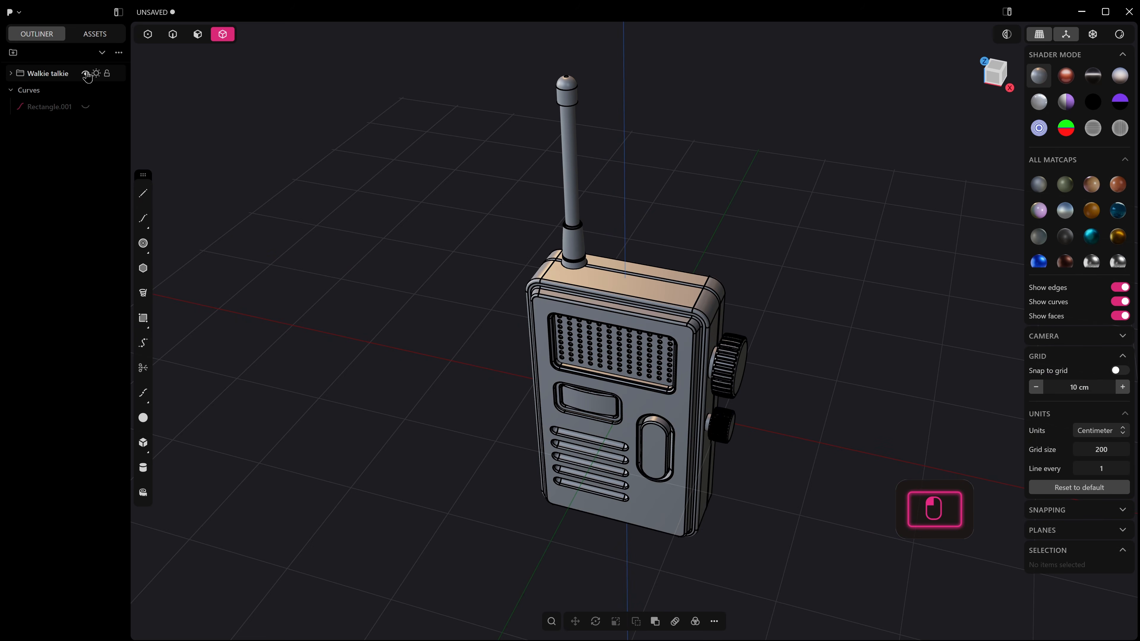
pyautogui.click(86, 75)
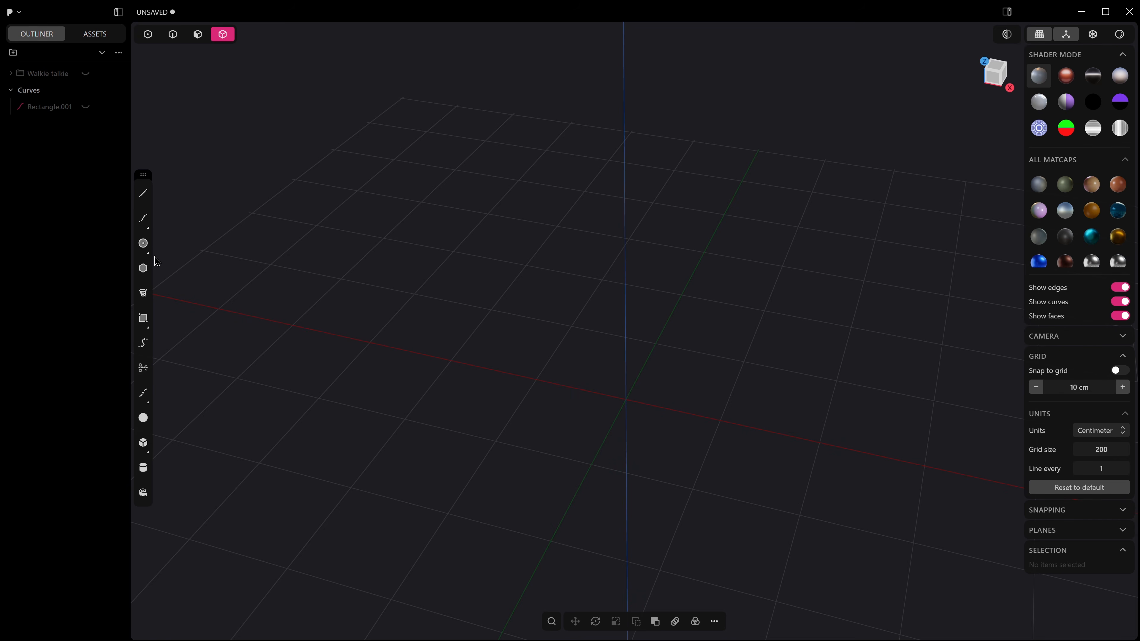
# Step: Draw a circle of about 4.03 cm radius centred at the origin and extrude it upward into a solid cylinder
pyautogui.click(144, 245)
pyautogui.moveTo(629, 396); pyautogui.dragTo(633, 421, button='middle')
pyautogui.moveTo(628, 371); pyautogui.dragTo(651, 395)
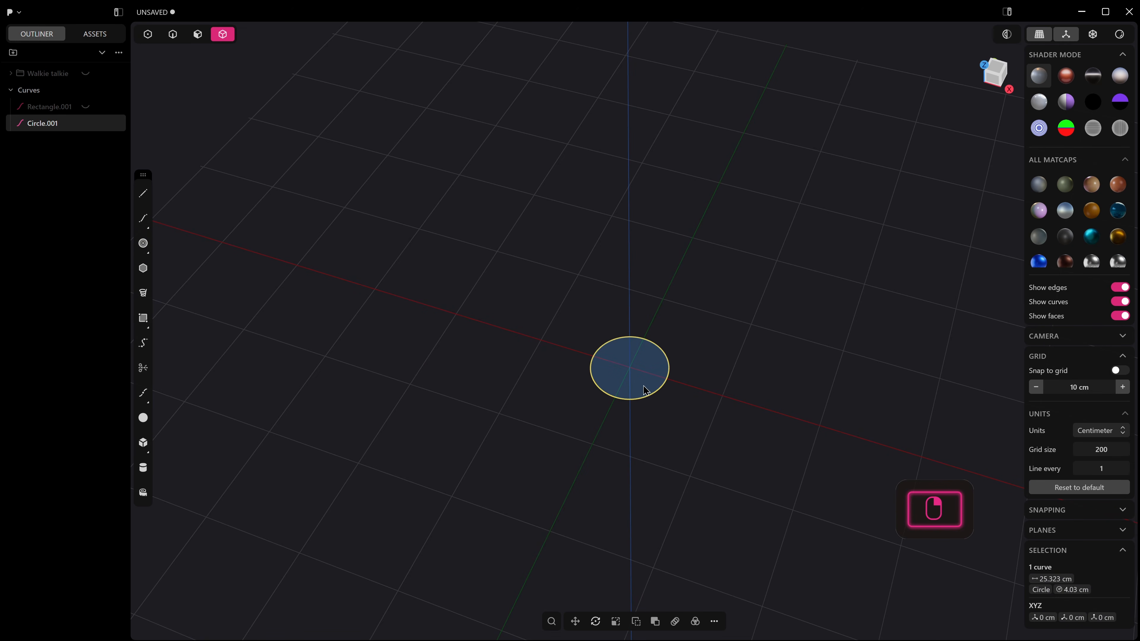
pyautogui.click(638, 381)
pyautogui.doubleClick(637, 370)
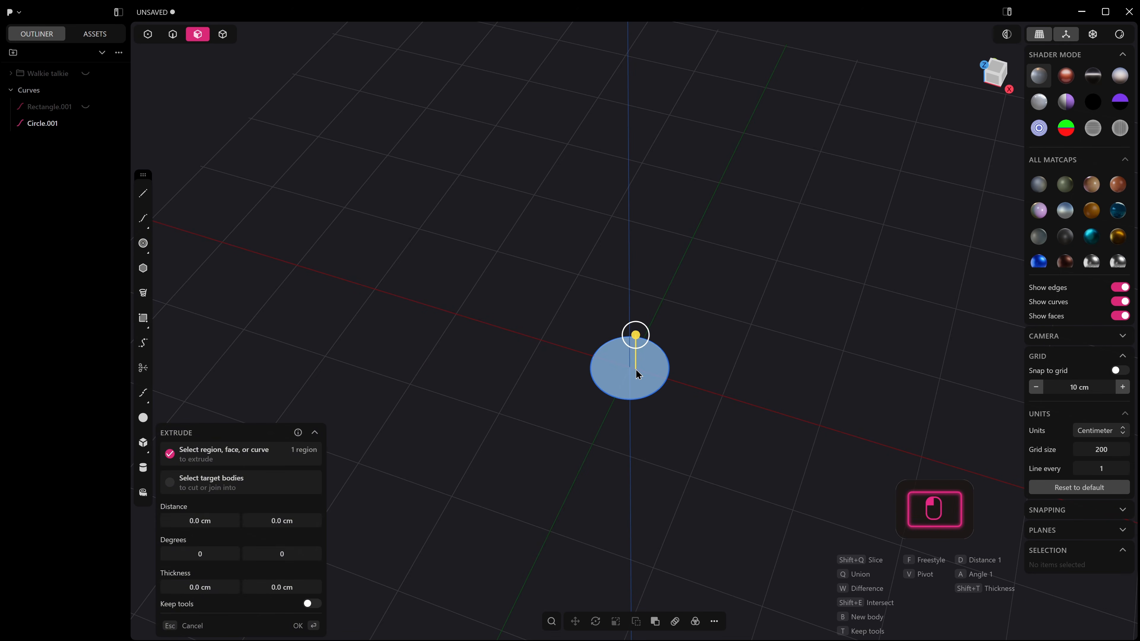
pyautogui.moveTo(637, 333); pyautogui.dragTo(653, 258)
pyautogui.press('Return')
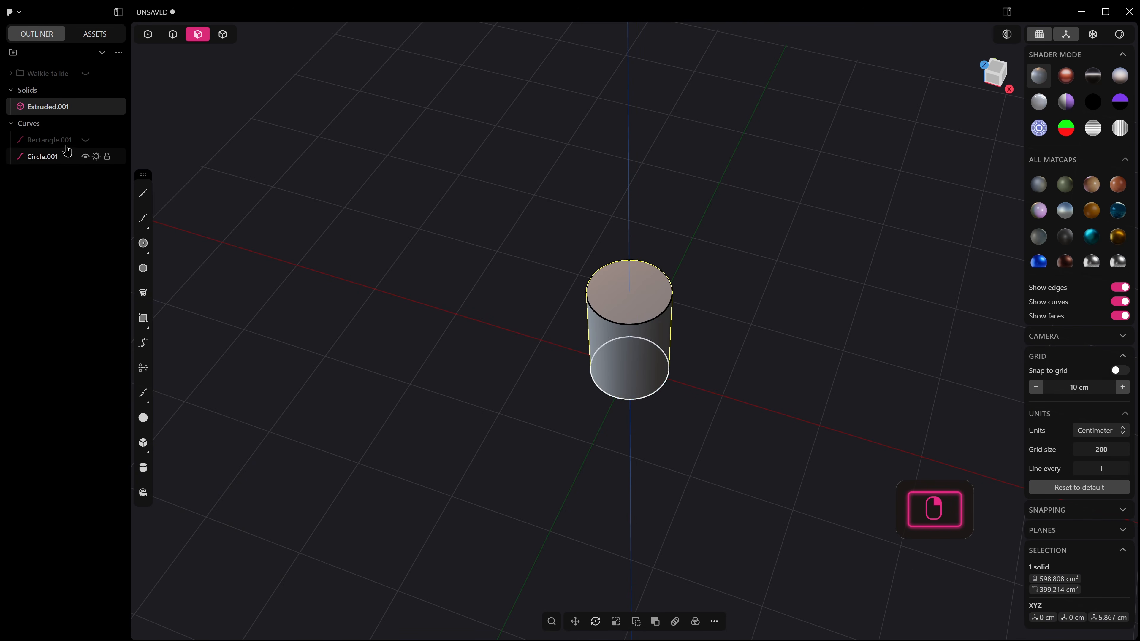
# Step: Hide the source circle curve at the cylinder's base
pyautogui.click(35, 123)
pyautogui.press('h')
pyautogui.moveTo(579, 355); pyautogui.dragTo(580, 309, button='middle')
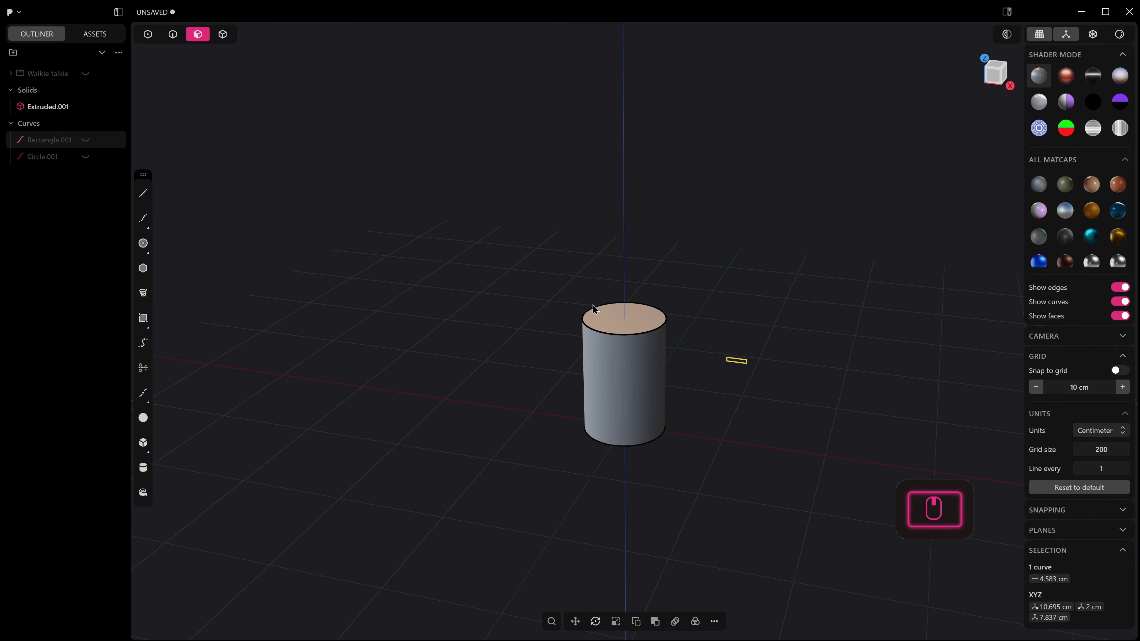
pyautogui.moveTo(669, 298); pyautogui.dragTo(670, 284, button='middle')
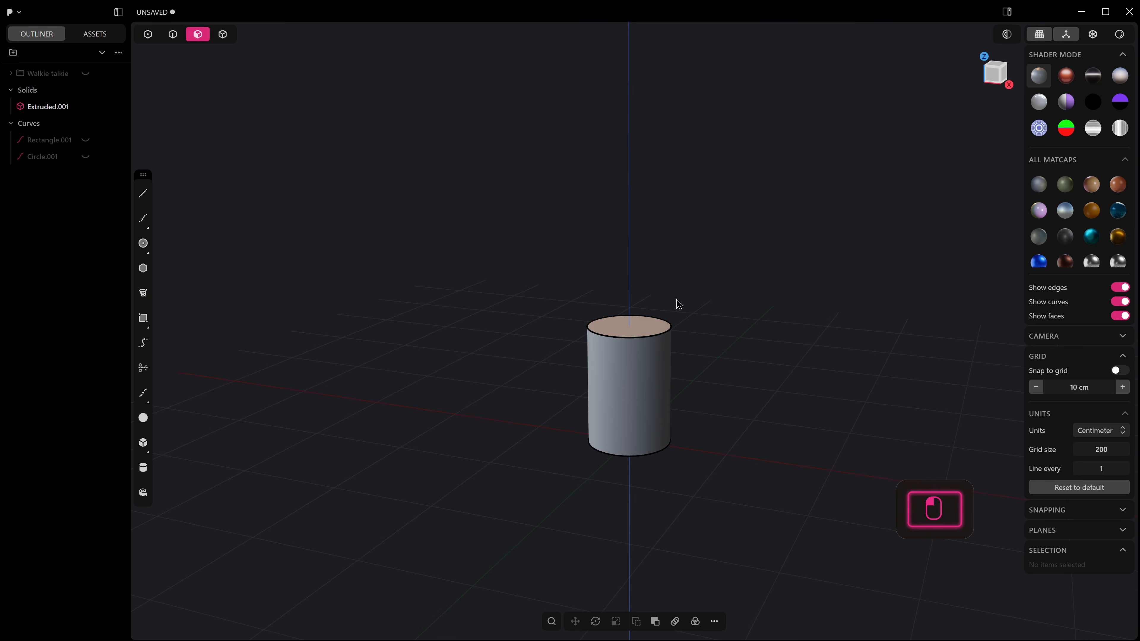
# Step: Shorten the cylinder by pushing its top face downward
pyautogui.moveTo(640, 329)
pyautogui.mouseDown()
pyautogui.moveTo(643, 309)
pyautogui.moveTo(647, 345)
pyautogui.mouseUp()
pyautogui.scroll(3, 636, 433)
pyautogui.moveTo(631, 428); pyautogui.dragTo(648, 352, button='middle')
pyautogui.scroll(1, 626, 402)
pyautogui.scroll(6, 650, 343)
pyautogui.moveTo(648, 353)
pyautogui.mouseDown(button='middle')
pyautogui.moveTo(647, 386)
pyautogui.moveTo(653, 373)
pyautogui.mouseUp(button='middle')
pyautogui.moveTo(675, 271); pyautogui.dragTo(677, 252)
pyautogui.rightClick(690, 511)
# Step: Cut an edge loop around the cylinder's side close to the base to separate a low bottom band
pyautogui.moveTo(691, 511); pyautogui.dragTo(671, 454, button='middle')
pyautogui.click(671, 455)
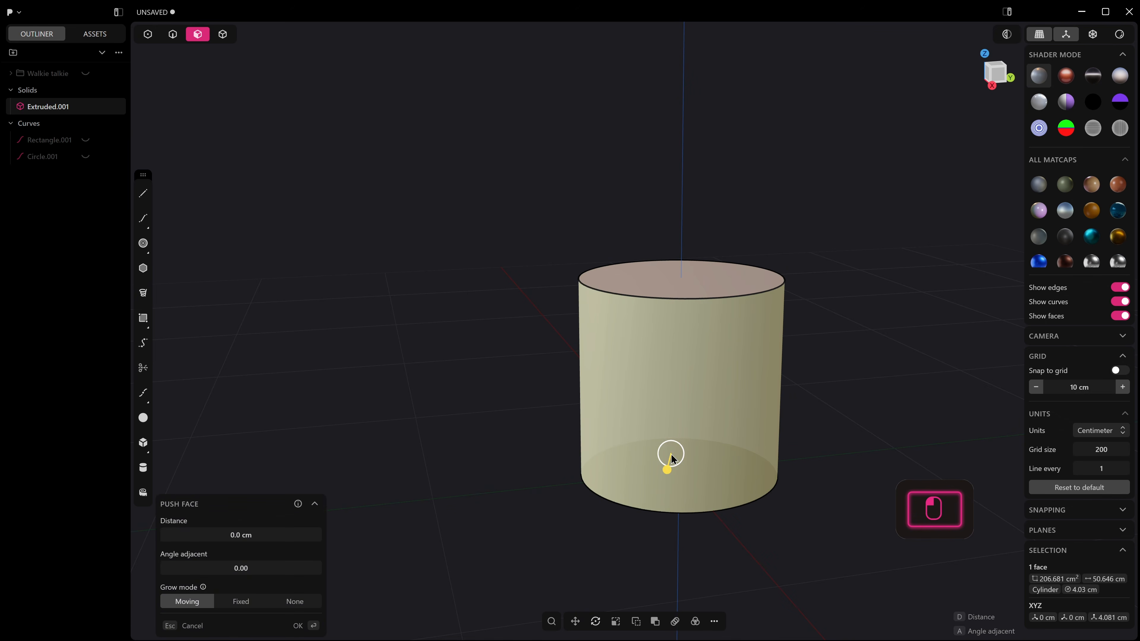
pyautogui.hotkey('ctrl', 'r')
pyautogui.press('Tab')
pyautogui.click(714, 486)
pyautogui.rightClick(714, 491)
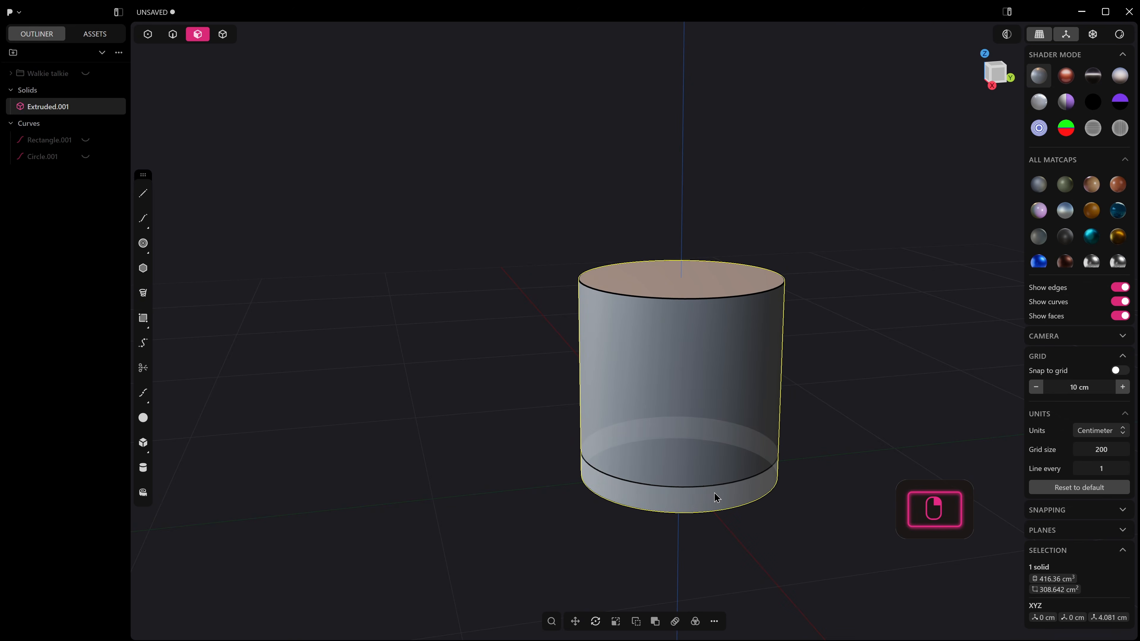
# Step: Push the bottom band's side face inward by about 0.75 cm to form a recessed foot
pyautogui.click(714, 494)
pyautogui.moveTo(729, 509); pyautogui.dragTo(724, 504)
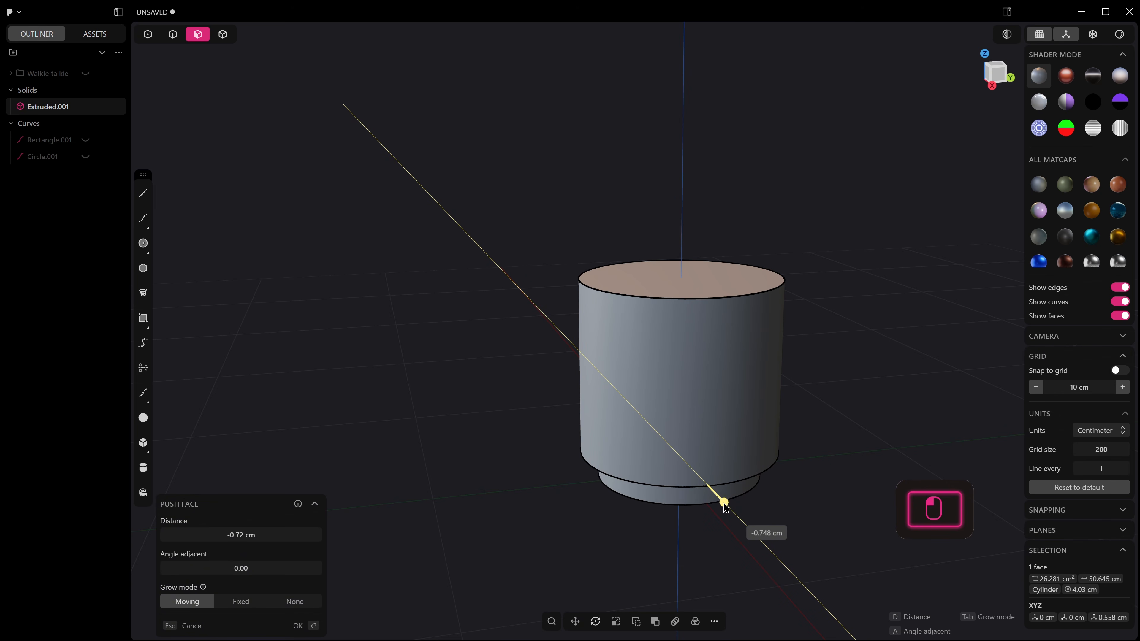
pyautogui.rightClick(719, 463)
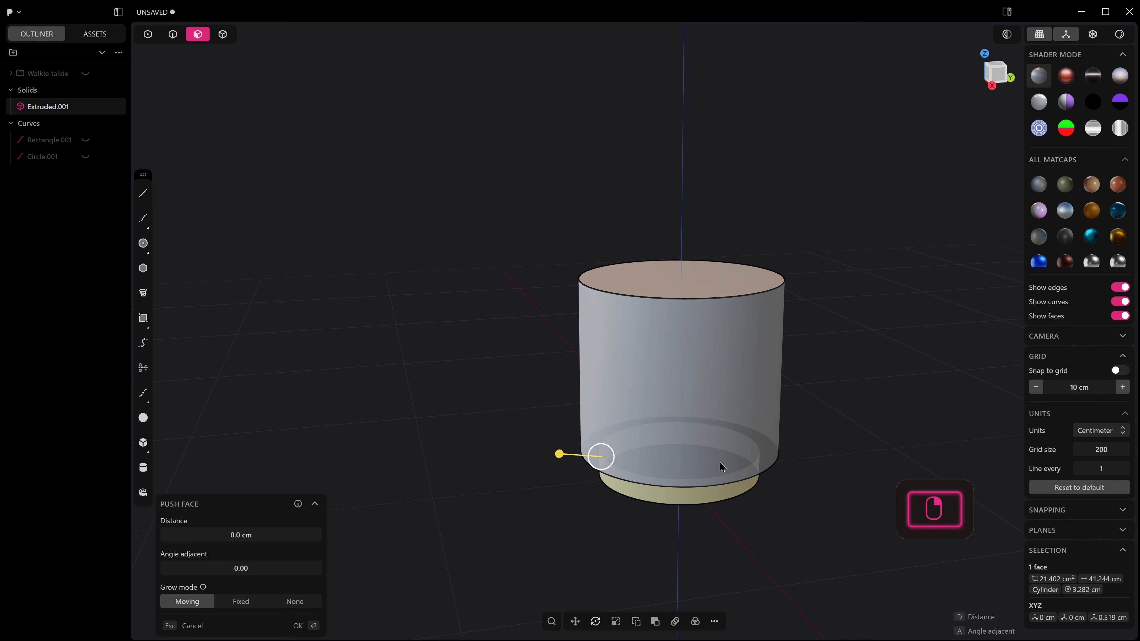
# Step: Cut two close edge loops around the upper side and push the narrow band between them inward to form a groove
pyautogui.click(714, 378)
pyautogui.press('r')
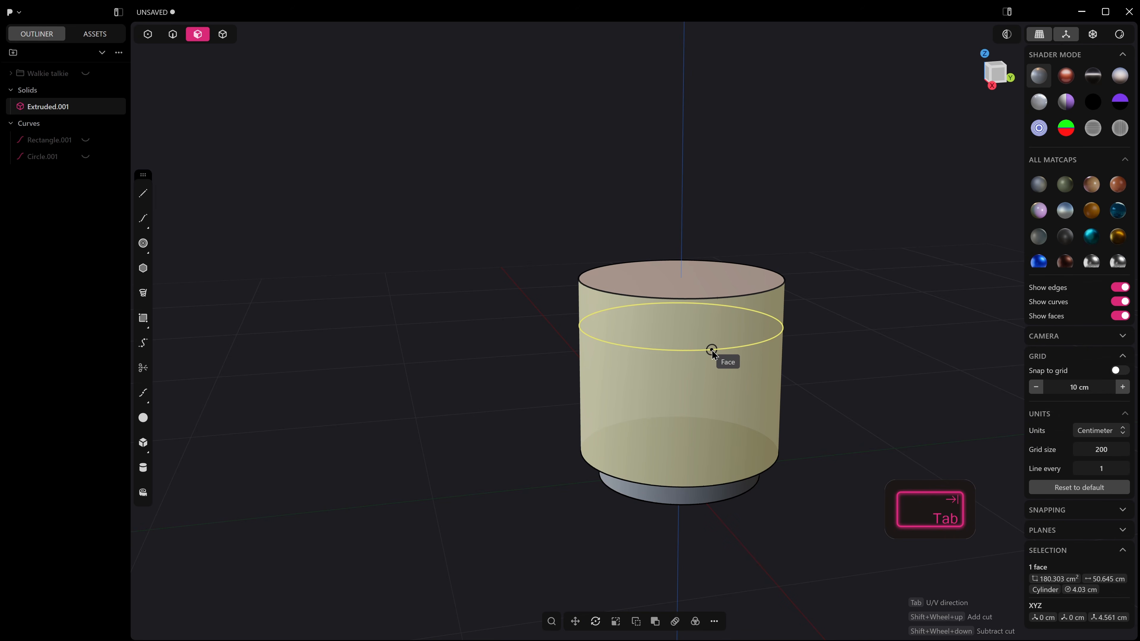
pyautogui.click(712, 354)
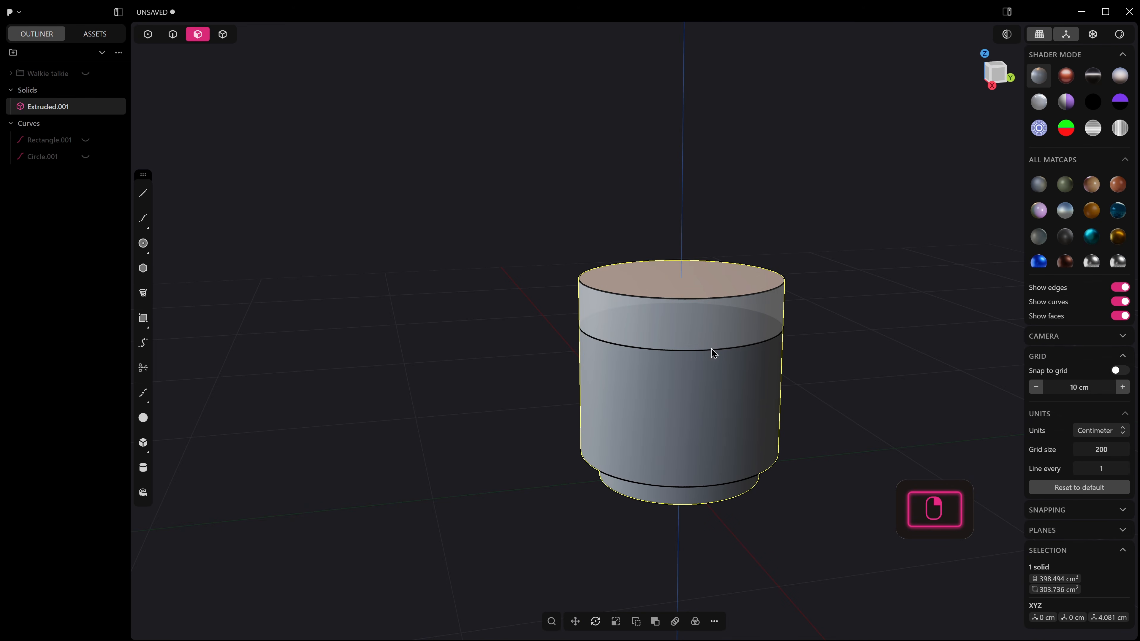
pyautogui.hotkey('ctrl', 'r')
pyautogui.press('Tab')
pyautogui.click(719, 366)
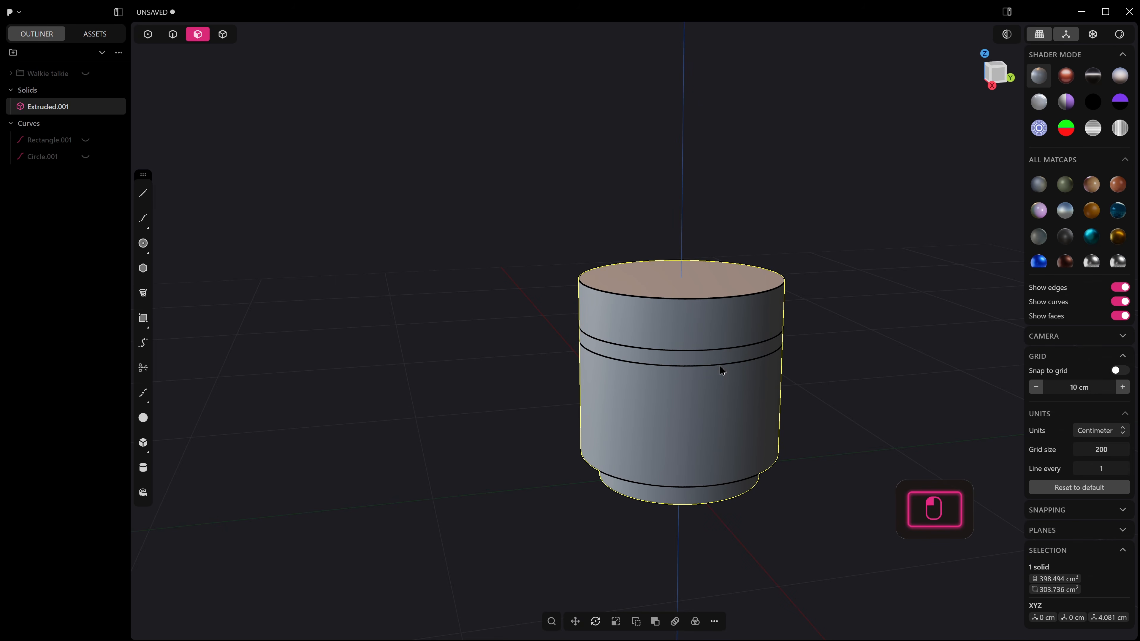
pyautogui.moveTo(728, 367); pyautogui.dragTo(734, 377)
pyautogui.rightClick(733, 382)
# Step: Examine the stepped cylinder's silhouette in the front view with the solid black shader and restore the default shading
pyautogui.moveTo(734, 383); pyautogui.dragTo(759, 392, button='middle')
pyautogui.scroll(-4, 817, 499)
pyautogui.moveTo(818, 503); pyautogui.dragTo(854, 515, button='middle')
pyautogui.press('KP_1')
pyautogui.keyDown('shift'); pyautogui.moveTo(877, 318); pyautogui.dragTo(766, 339, button='middle'); pyautogui.keyUp('shift')
pyautogui.click(828, 333)
pyautogui.press('KP_1')
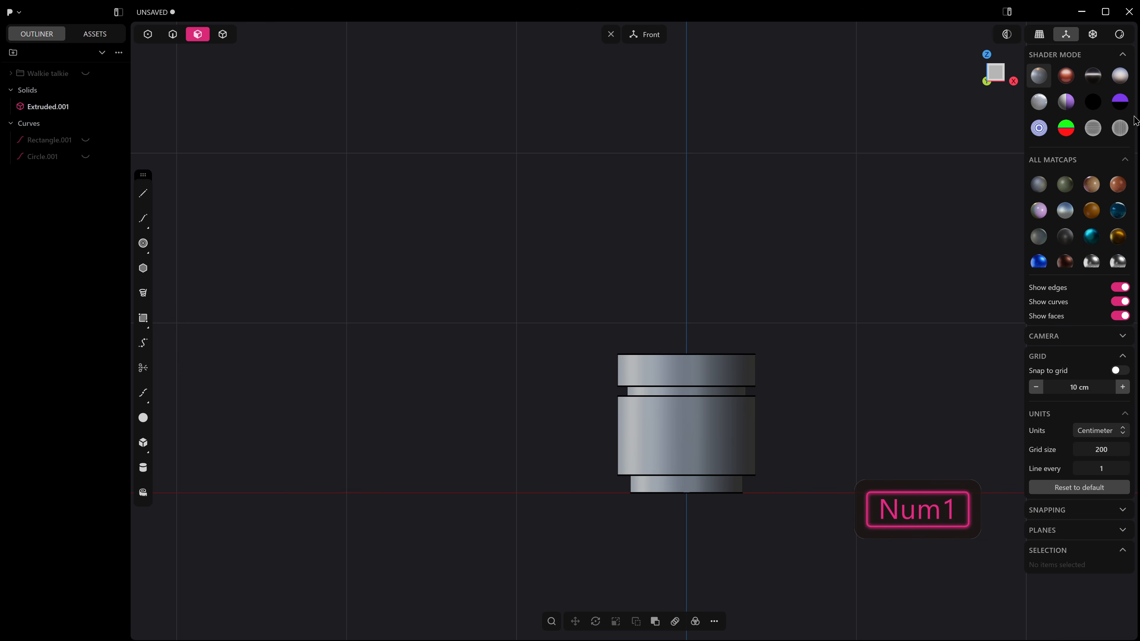
pyautogui.click(1093, 103)
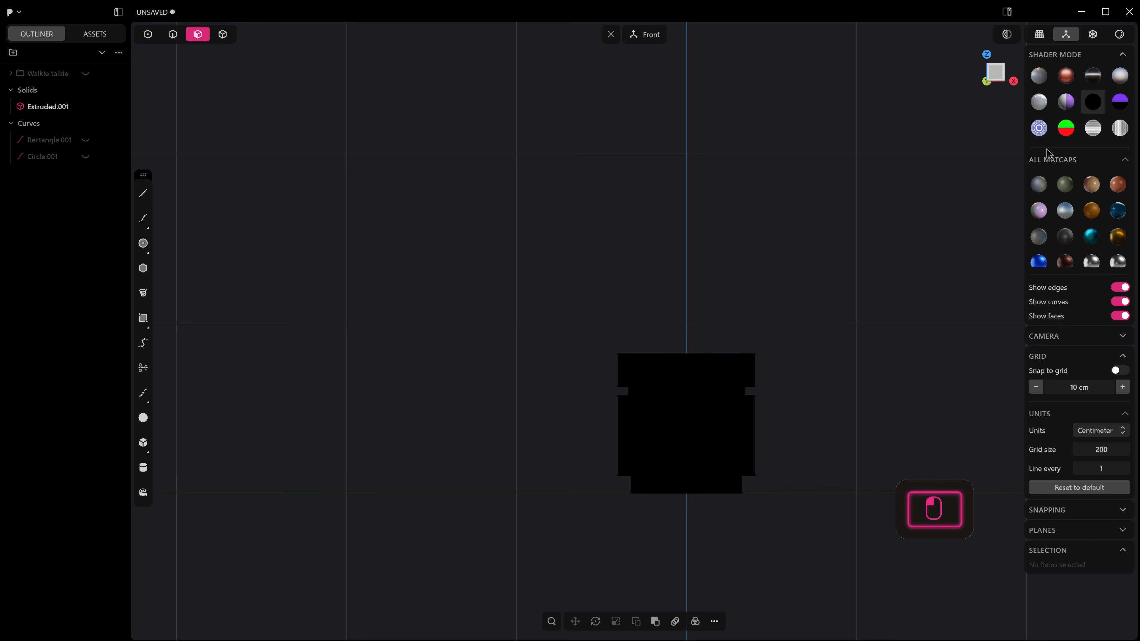
pyautogui.scroll(2, 586, 521)
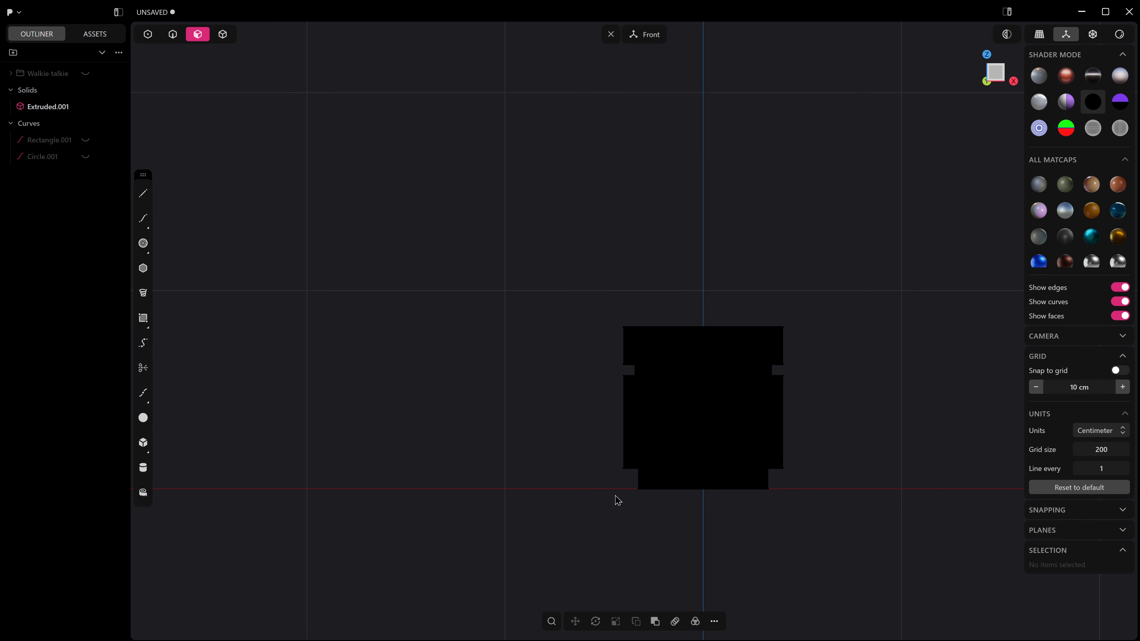
pyautogui.hotkey('alt', 'shift', 'z')
pyautogui.keyDown('shift'); pyautogui.moveTo(869, 337); pyautogui.dragTo(845, 269, button='middle'); pyautogui.keyUp('shift')
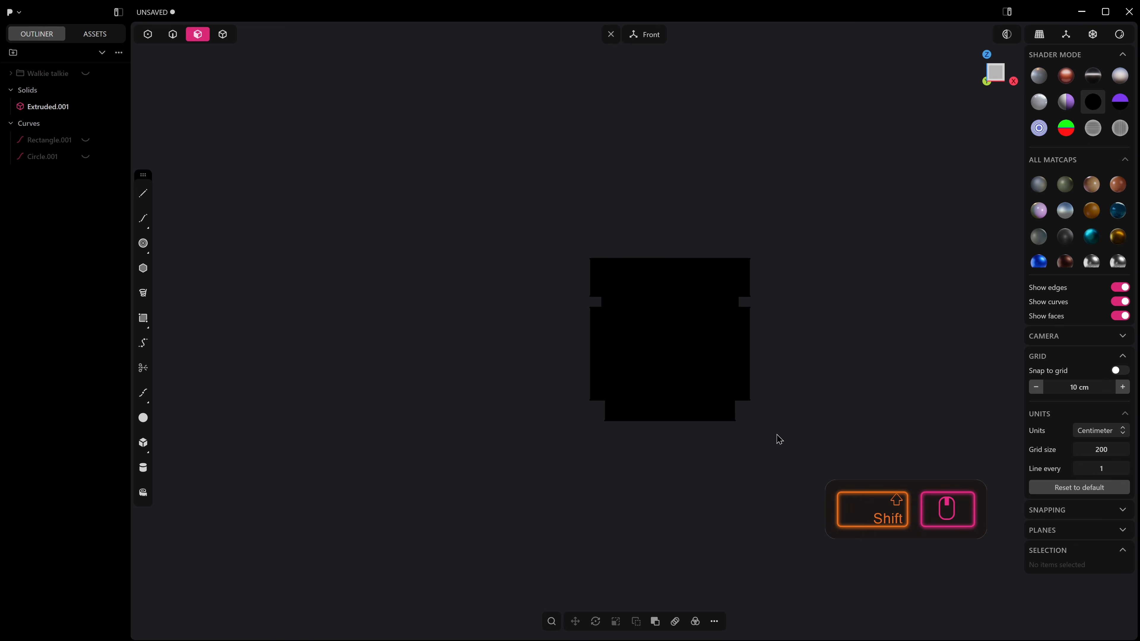
pyautogui.hotkey('alt', 'shift', 'z')
pyautogui.click(1039, 75)
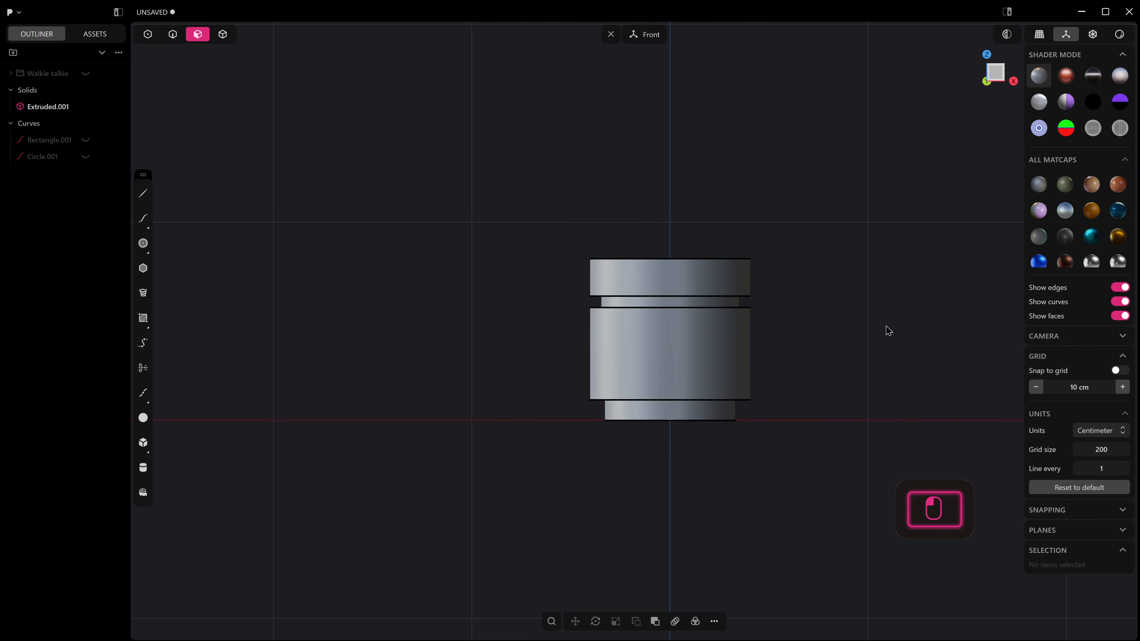
# Step: Rebuild the main side face as a spline with a middle row of control points and scale that row uniformly by 1.11805
pyautogui.click(689, 362)
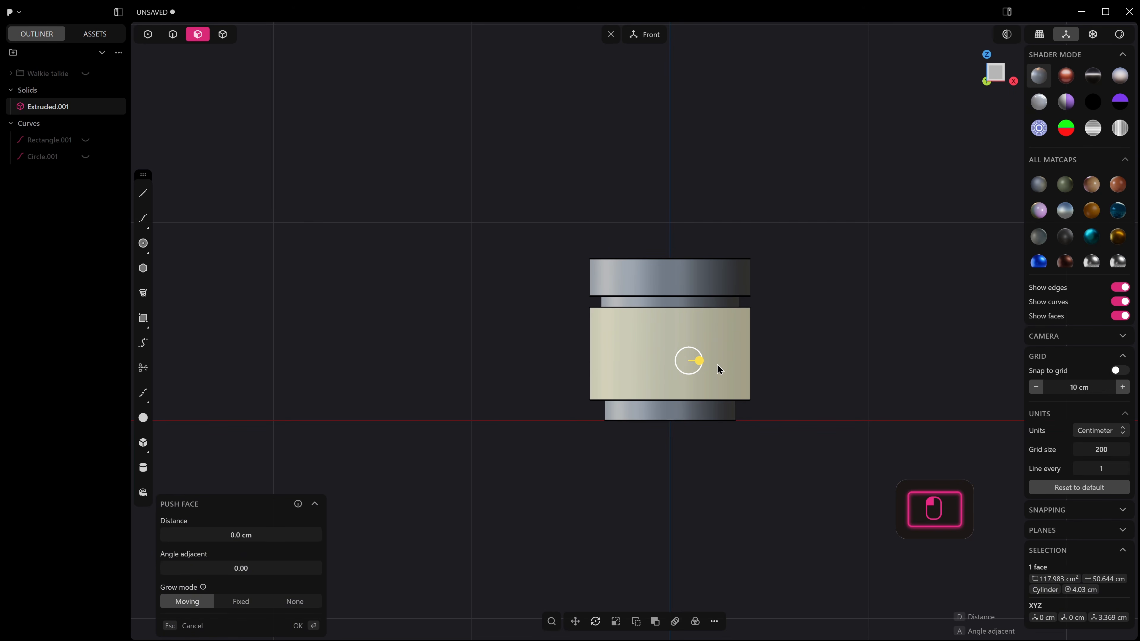
pyautogui.hotkey('shift', 's')
pyautogui.hotkey('shift', 's')
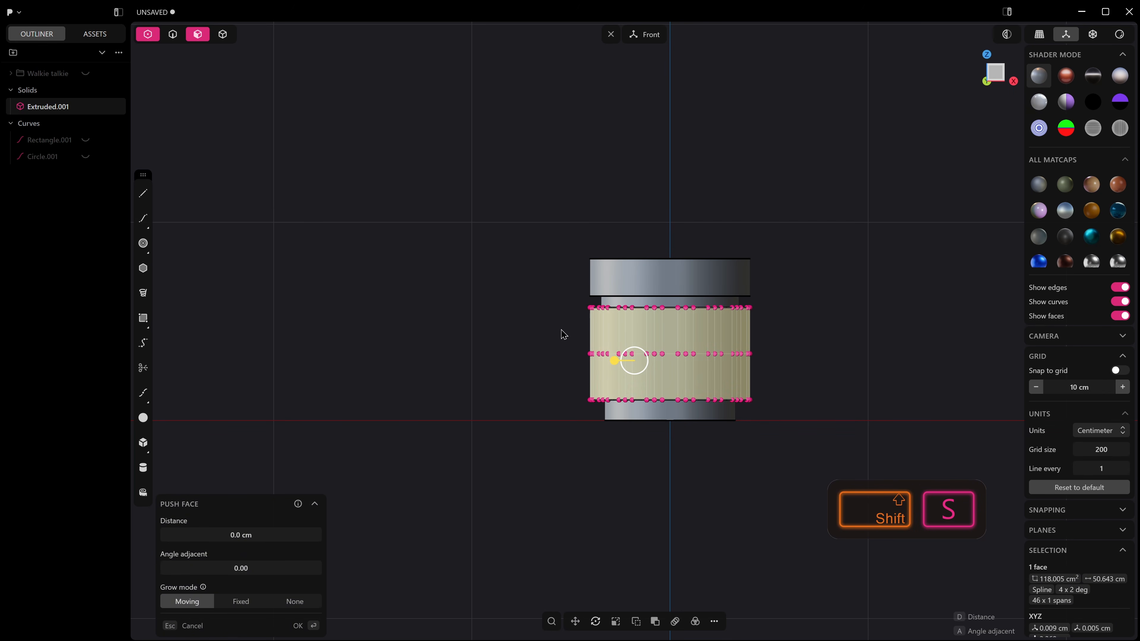
pyautogui.hotkey('alt', 'z')
pyautogui.moveTo(548, 329); pyautogui.dragTo(869, 375)
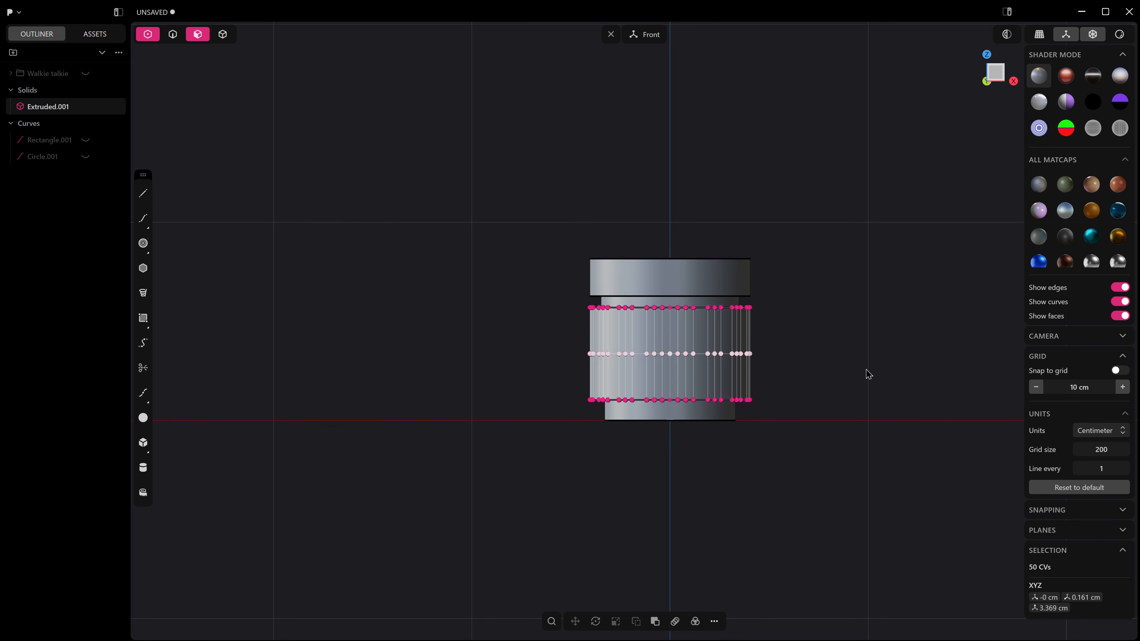
pyautogui.press('s')
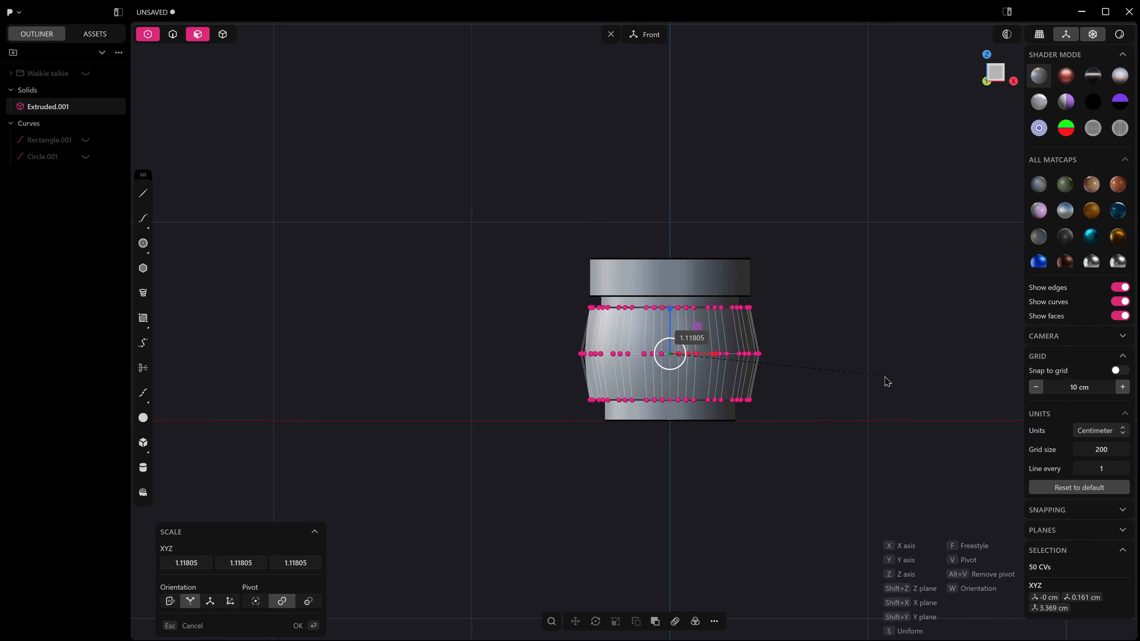
pyautogui.click(887, 382)
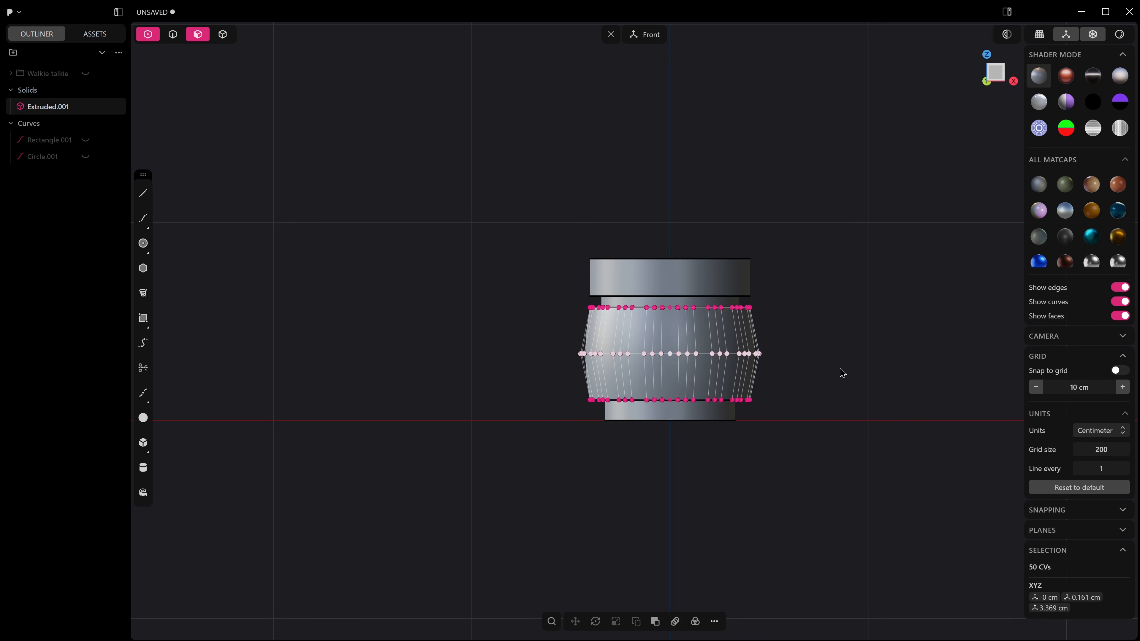
pyautogui.press('z')
pyautogui.click(885, 311)
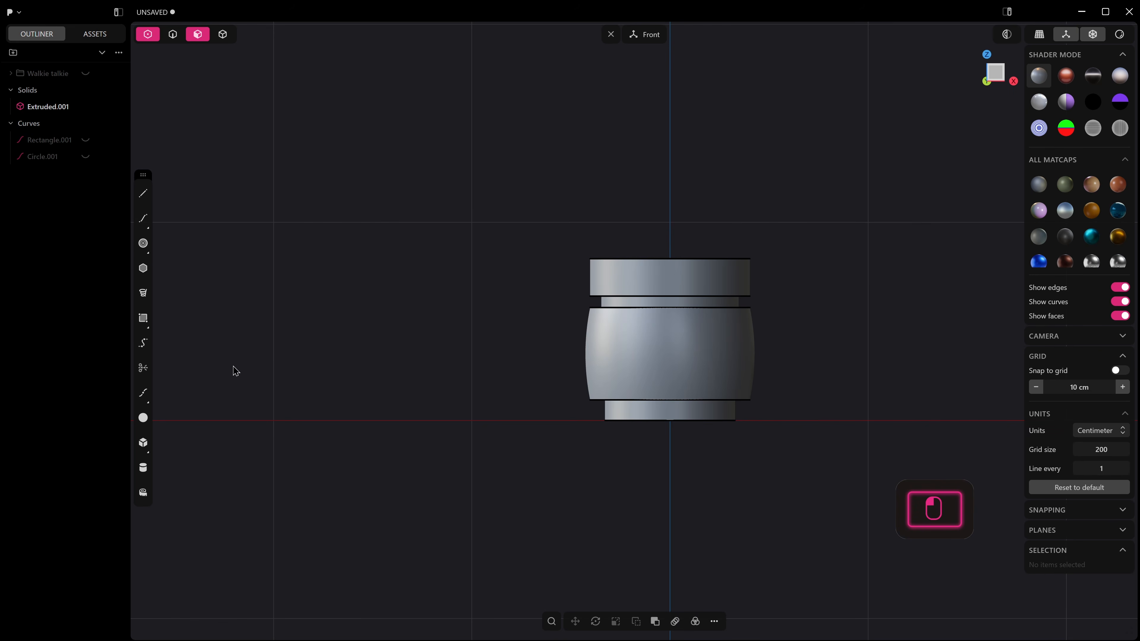
# Step: Draw a narrow upright centre rectangle about 0.8 by 3.4 cm from the centre of the bulged body's front face
pyautogui.click(143, 317)
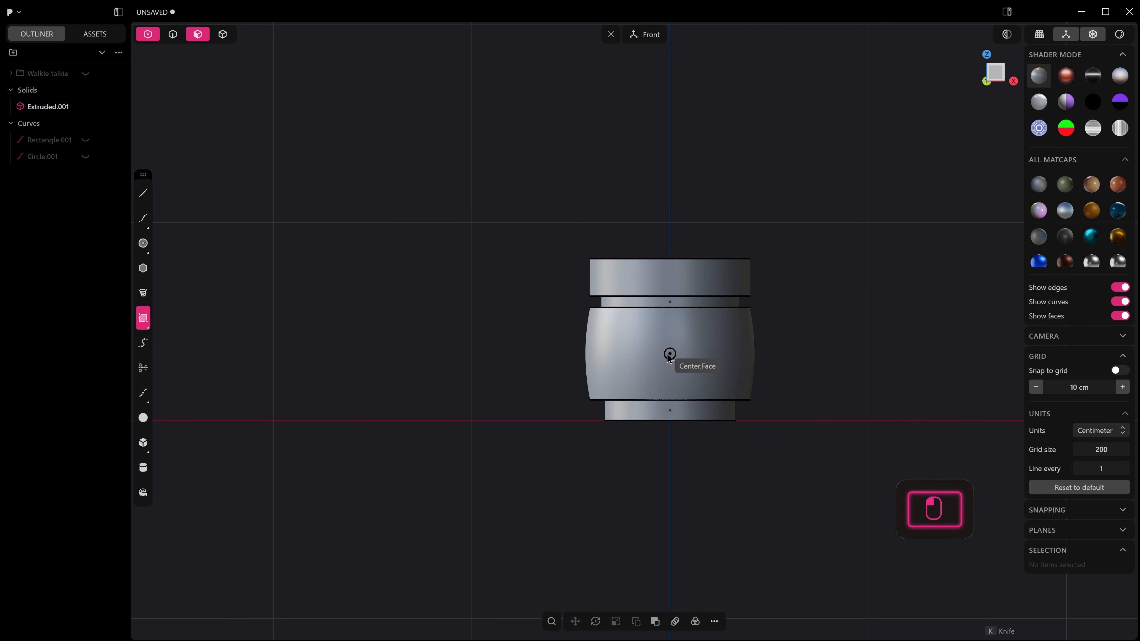
pyautogui.click(670, 354)
pyautogui.press('c')
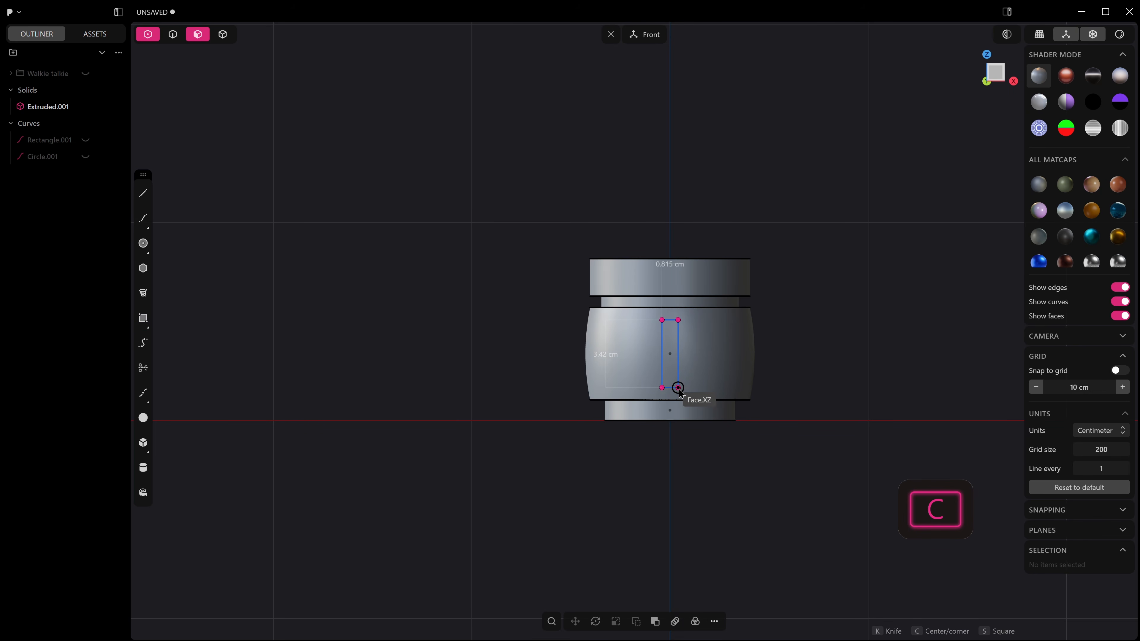
pyautogui.click(678, 389)
pyautogui.rightClick(679, 389)
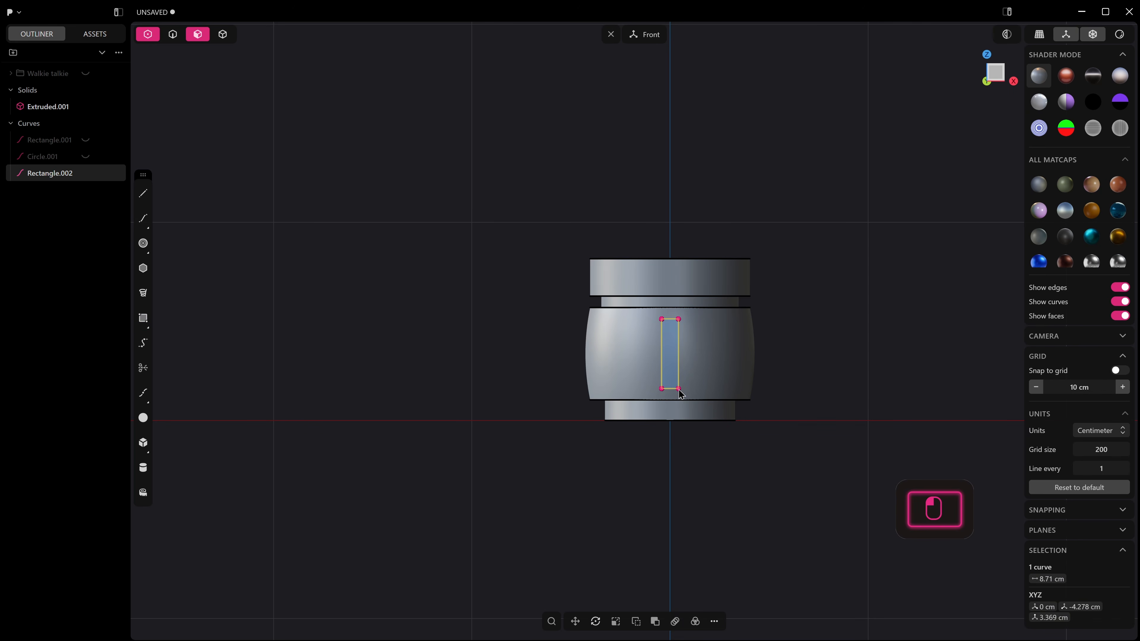
# Step: Try extruding the rectangle symmetrically by about 0.524 cm each way into a bar on the body's front
pyautogui.click(670, 358)
pyautogui.moveTo(680, 360); pyautogui.dragTo(651, 384, button='middle')
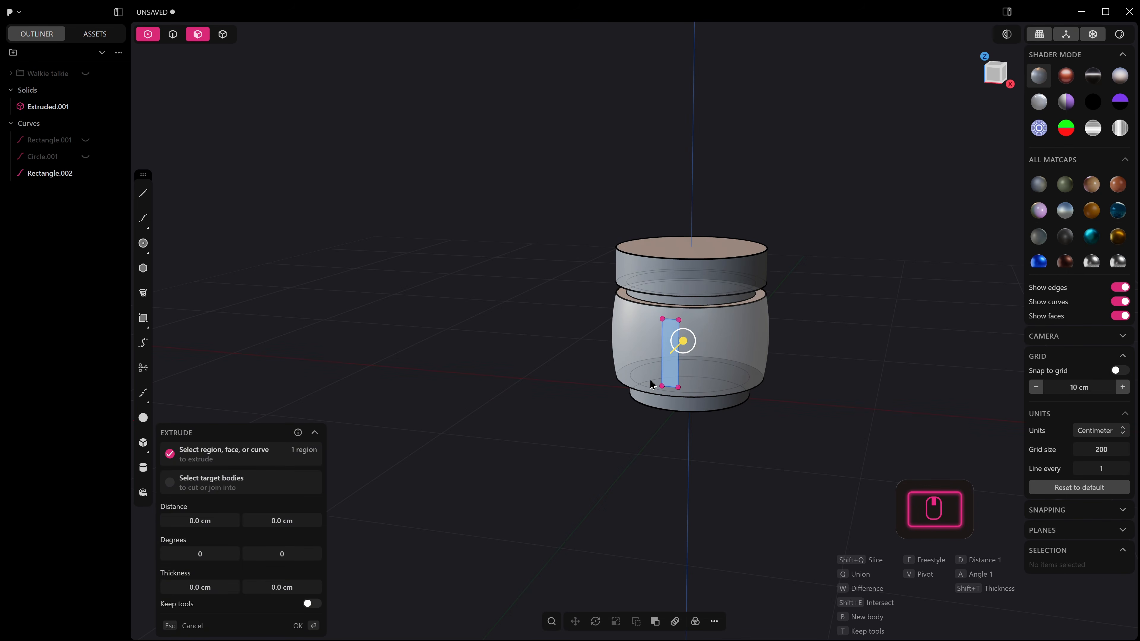
pyautogui.moveTo(688, 345)
pyautogui.mouseDown()
pyautogui.moveTo(677, 345)
pyautogui.moveTo(686, 348)
pyautogui.mouseUp()
pyautogui.press('Tab')
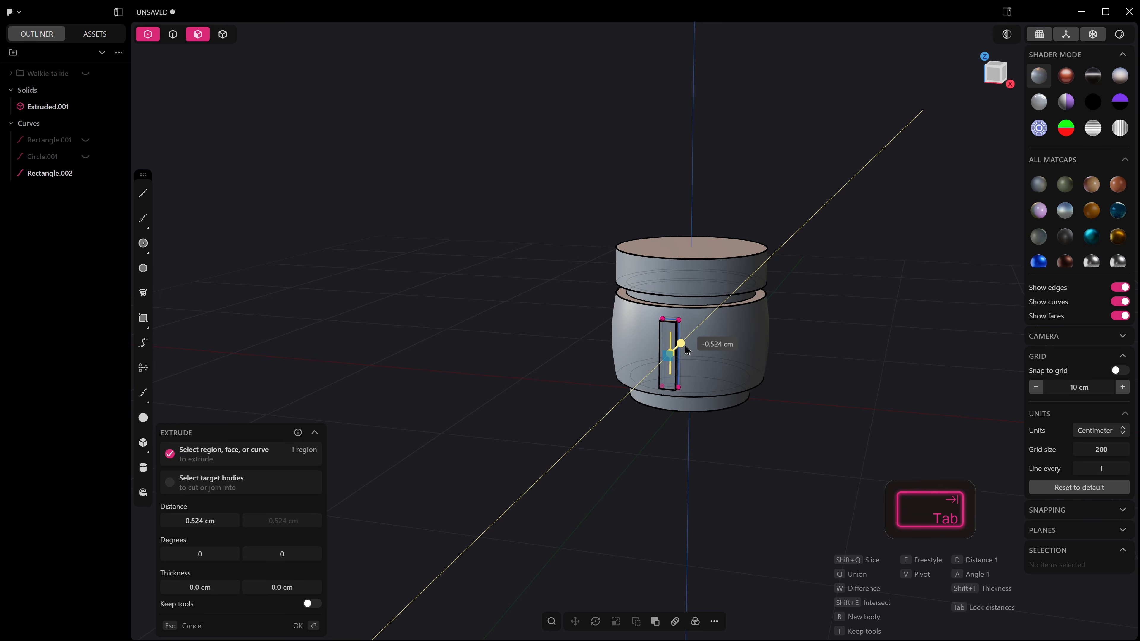
pyautogui.click(685, 345)
pyautogui.scroll(5, 686, 329)
pyautogui.press('2')
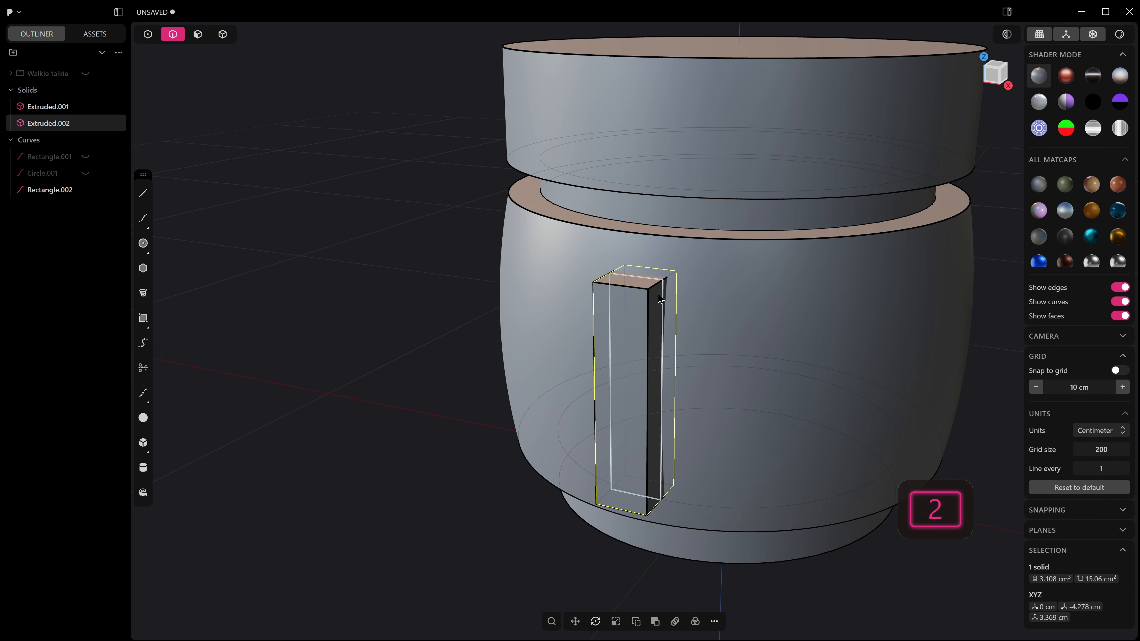
pyautogui.keyDown('ctrl'); pyautogui.keyDown('alt'); pyautogui.click(660, 297); pyautogui.keyUp('alt'); pyautogui.keyUp('ctrl')
pyautogui.hotkey('ctrl', 'z')
pyautogui.hotkey('ctrl', 'z')
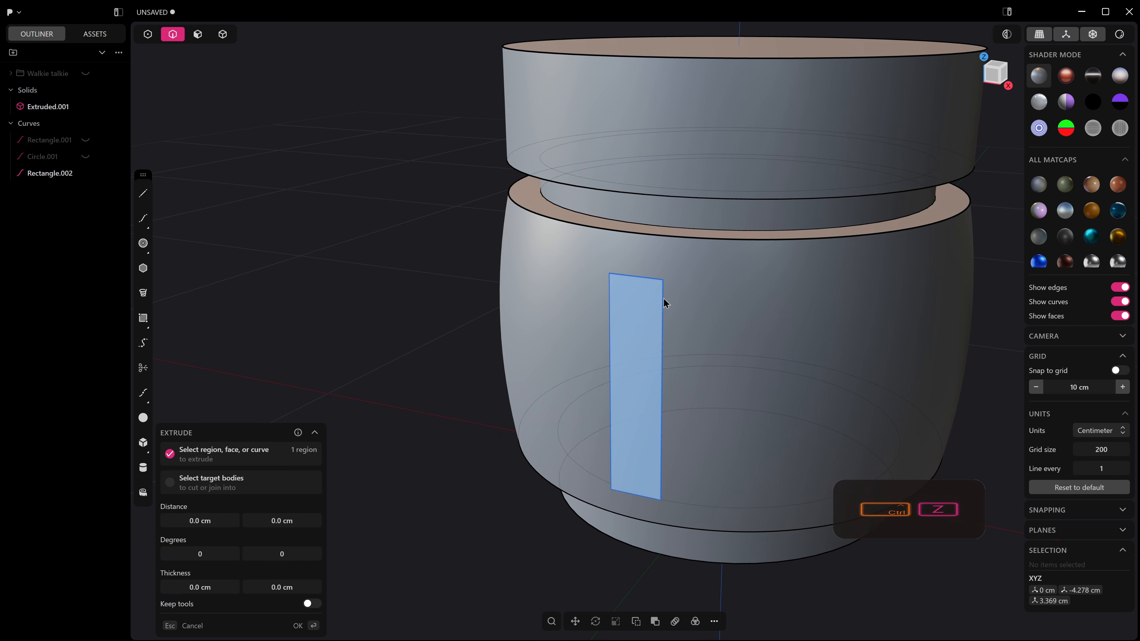
# Step: Move the rectangle slightly outward from the body's front, to about -4.498 cm on the Y axis
pyautogui.press('2')
pyautogui.click(666, 306)
pyautogui.press('g')
pyautogui.moveTo(664, 308); pyautogui.dragTo(646, 356, button='middle')
pyautogui.moveTo(671, 355); pyautogui.dragTo(663, 366)
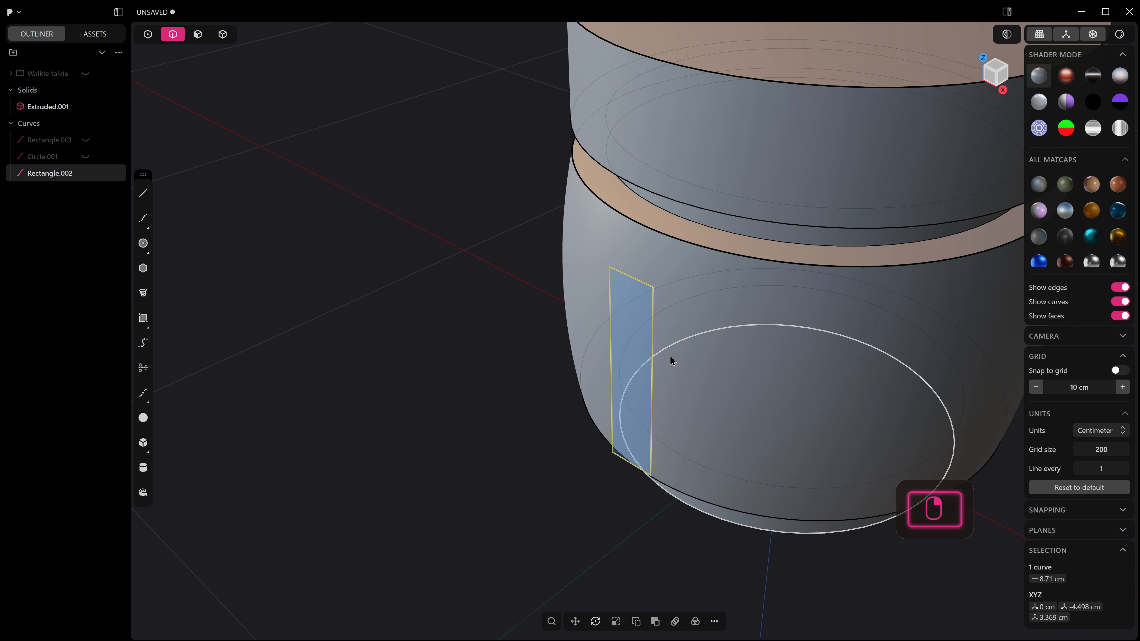
# Step: Project the tall narrow rectangle curve onto the curved side of the lower body
pyautogui.press('i')
pyautogui.click(705, 320)
pyautogui.moveTo(701, 317); pyautogui.dragTo(691, 351, button='middle')
pyautogui.press('Return')
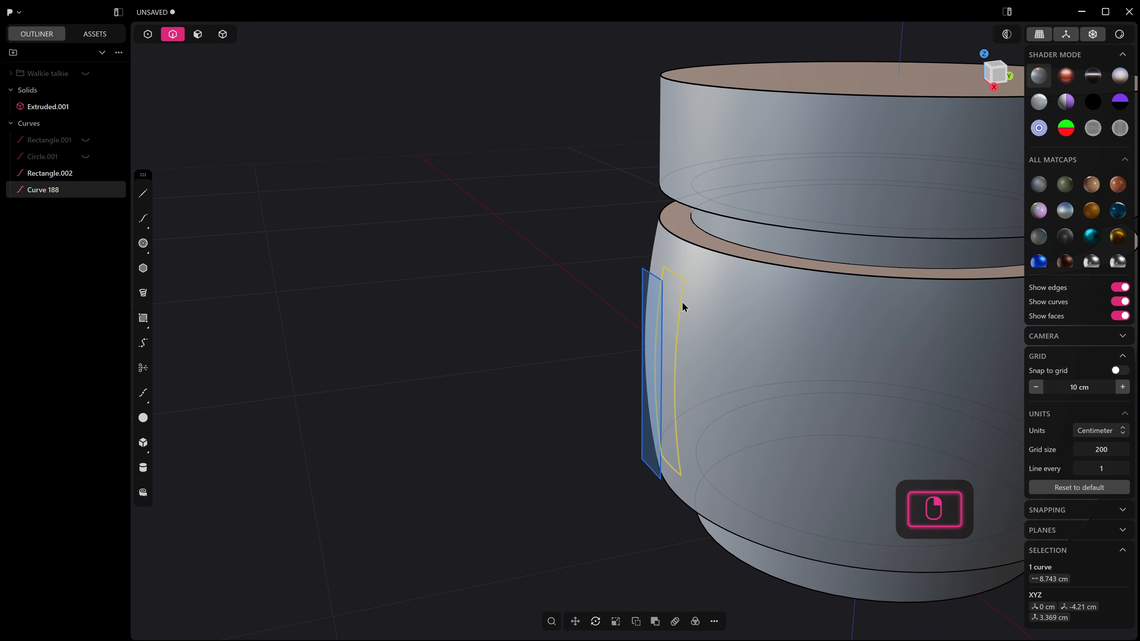
# Step: Hide the original flat rectangle, leaving the projected outline on the body's surface
pyautogui.click(660, 289)
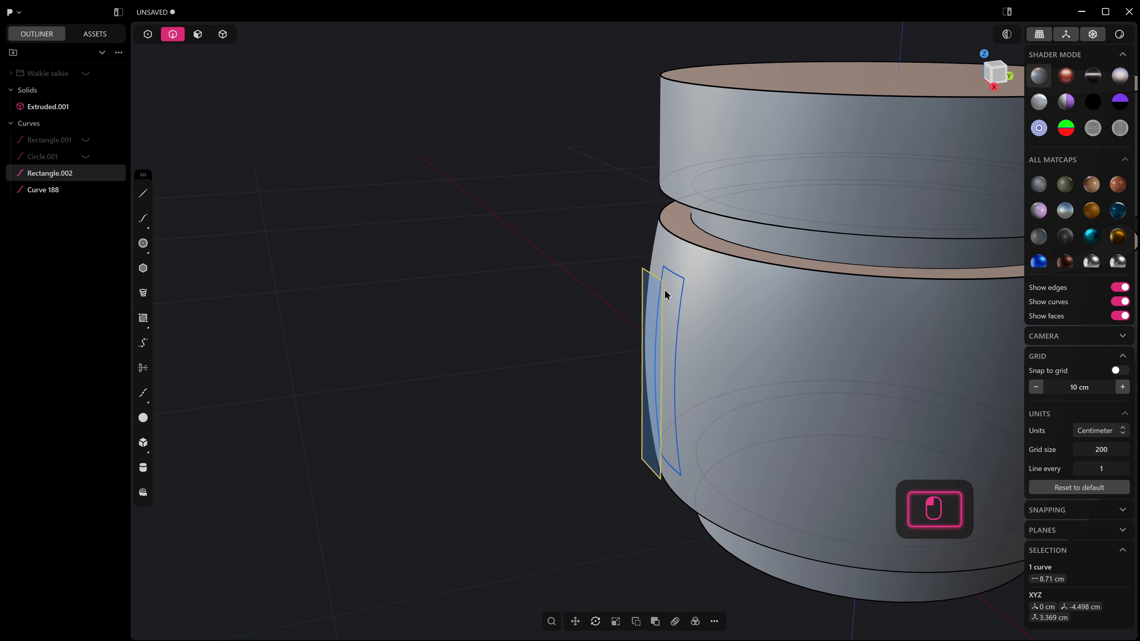
pyautogui.press('g')
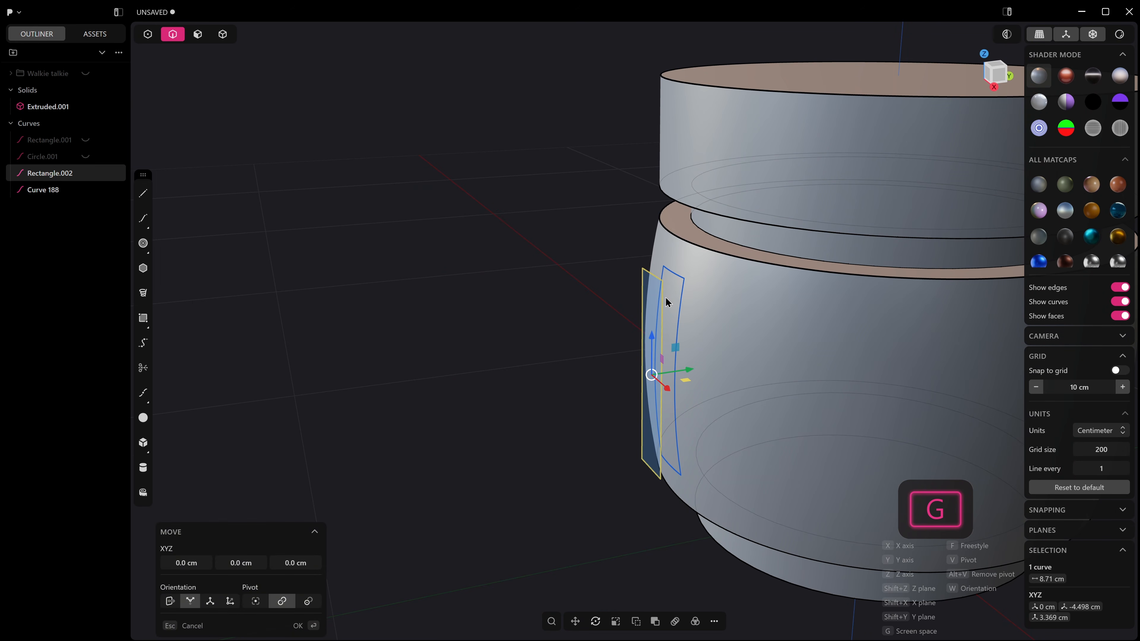
pyautogui.press('Escape')
pyautogui.press('h')
pyautogui.moveTo(665, 297)
pyautogui.mouseDown(button='middle')
pyautogui.moveTo(667, 284)
pyautogui.moveTo(678, 299)
pyautogui.mouseUp(button='middle')
pyautogui.press('2')
pyautogui.click(680, 286)
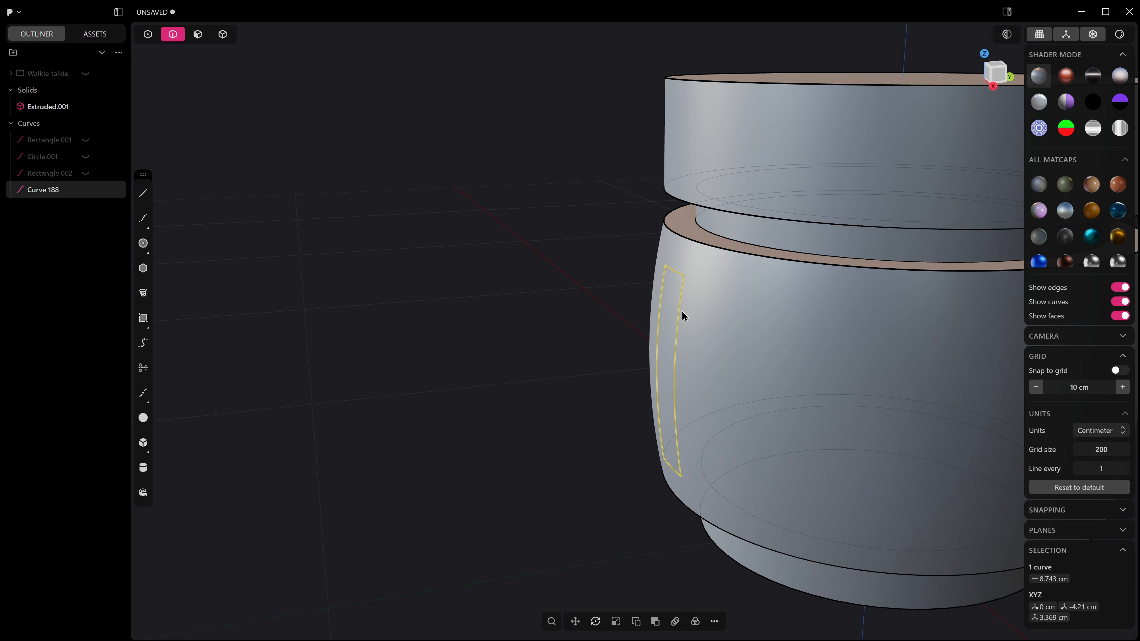
pyautogui.hotkey('alt', 'f')
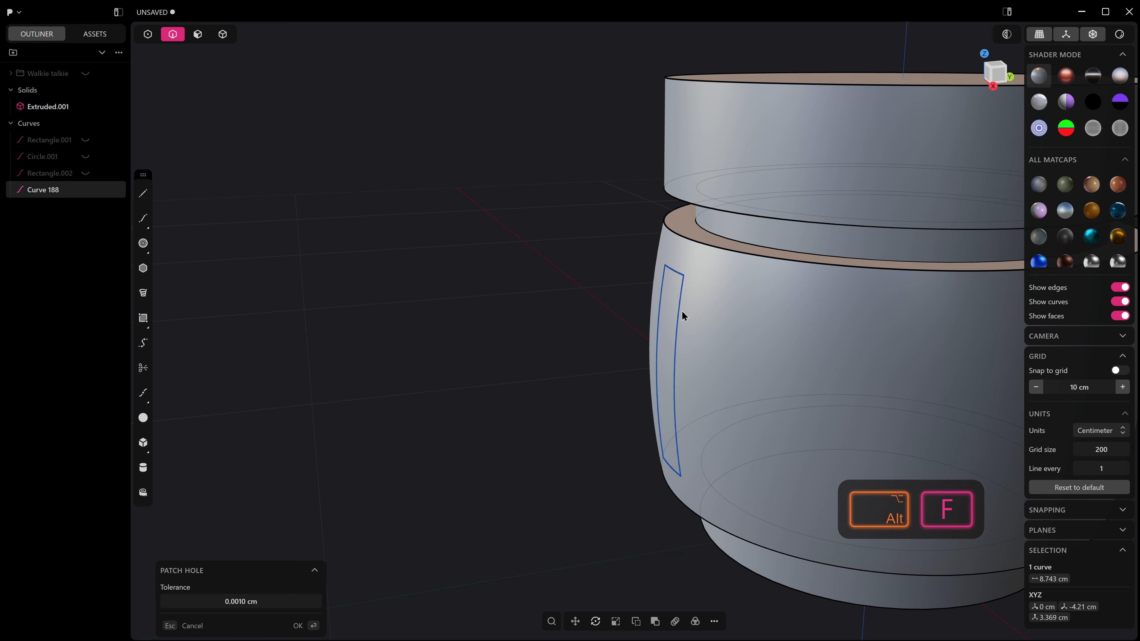
pyautogui.hotkey('ctrl', 'z')
pyautogui.hotkey('shift', 'f')
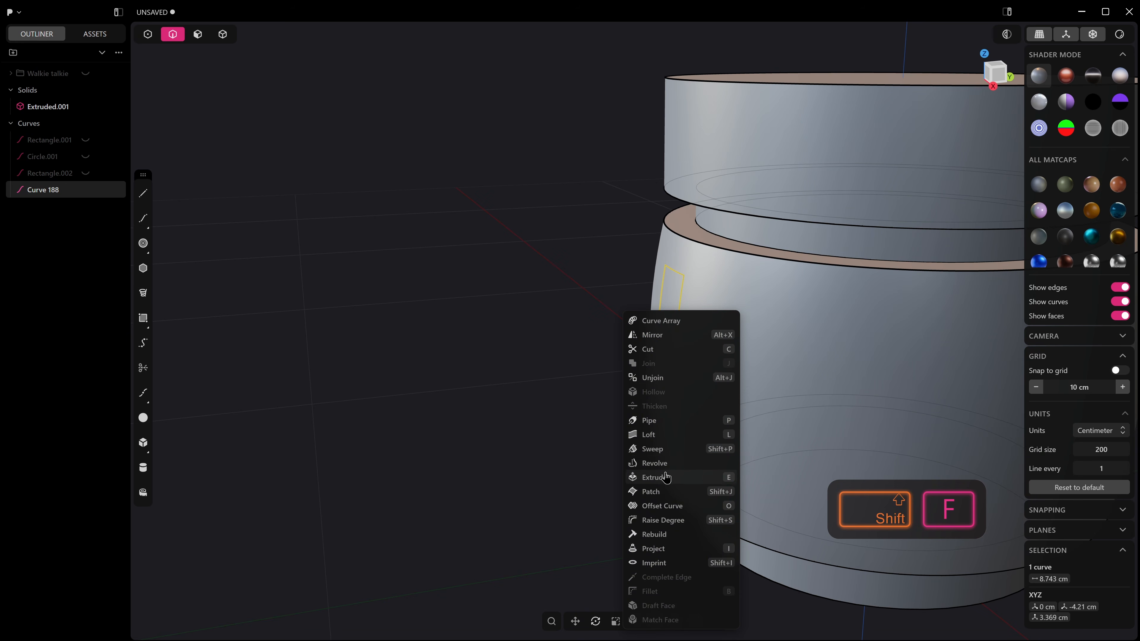
pyautogui.press('Escape')
# Step: Fill the projected rectangular outline with a sheet using Patch Hole, and hide the projected curve
pyautogui.click(681, 303)
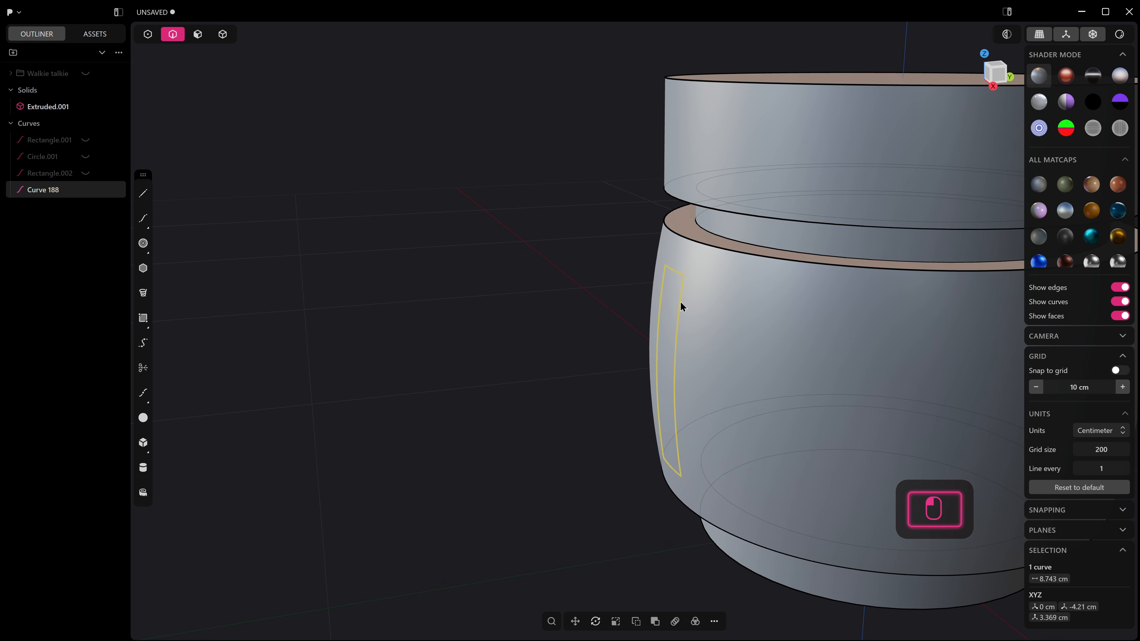
pyautogui.hotkey('alt', 'f')
pyautogui.click(445, 350)
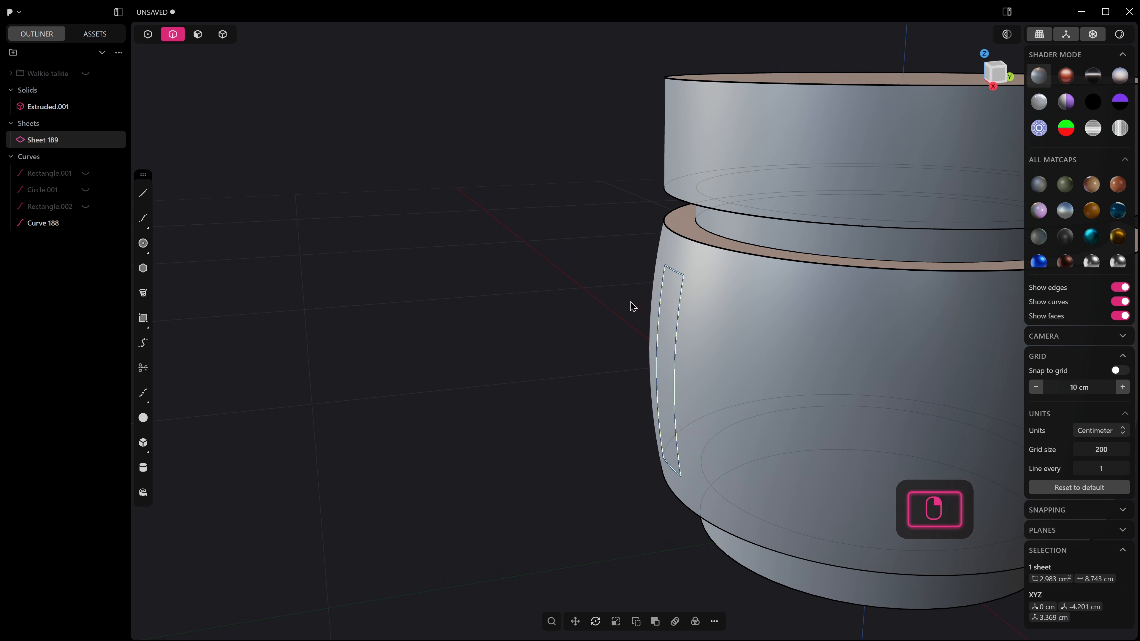
pyautogui.click(51, 227)
pyautogui.press('h')
pyautogui.moveTo(349, 357); pyautogui.dragTo(561, 336, button='middle')
# Step: Thicken the narrow curved sheet into a thin solid strip
pyautogui.click(674, 382)
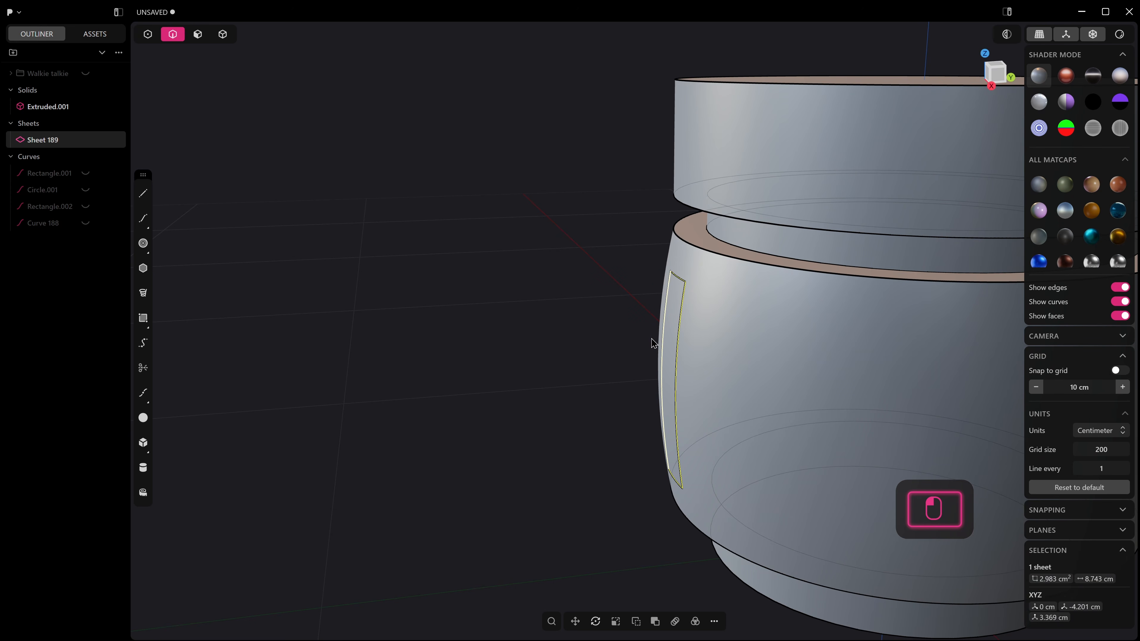
pyautogui.hotkey('shift', 'f')
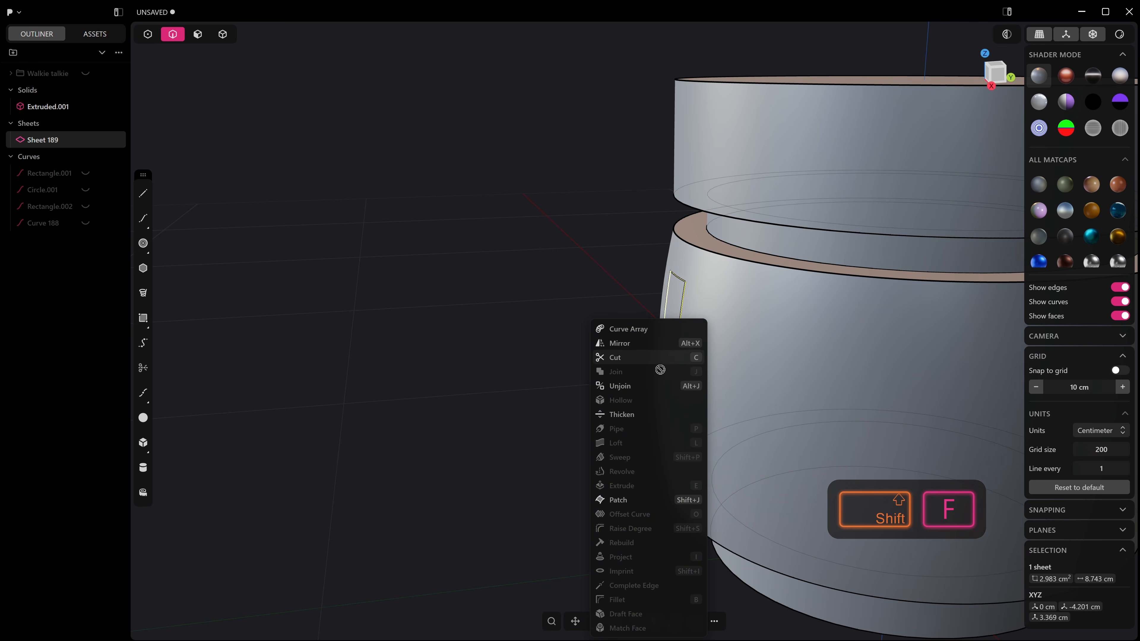
pyautogui.click(644, 415)
pyautogui.moveTo(667, 367); pyautogui.dragTo(663, 368)
# Step: Fillet the four short corner edges of the thin strip by about 0.233 cm
pyautogui.press('2')
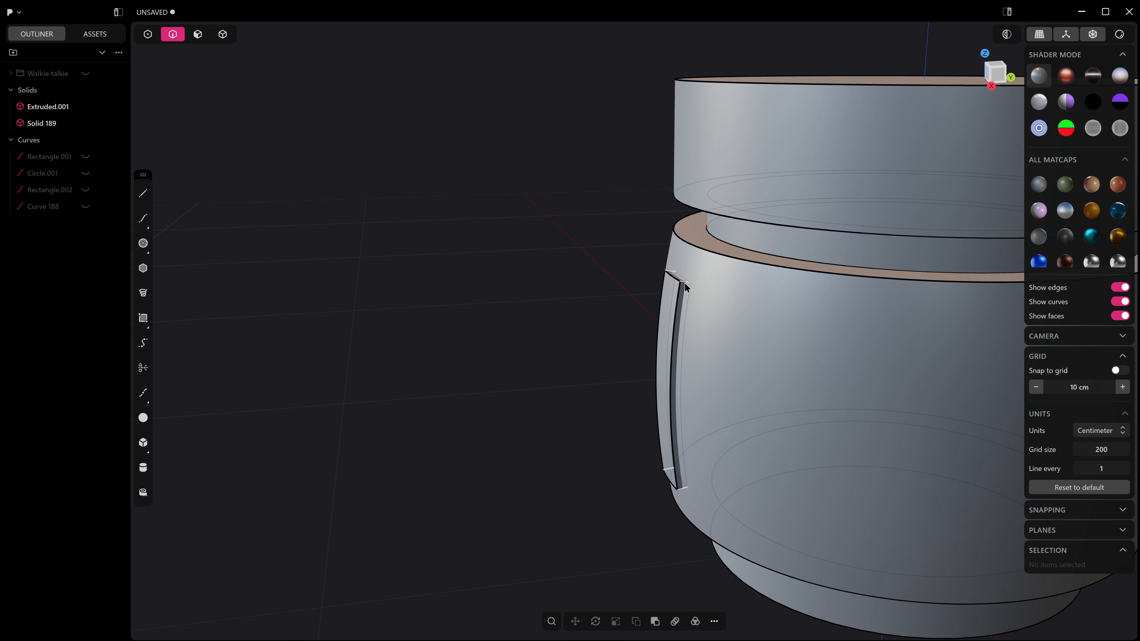
pyautogui.click(686, 284)
pyautogui.press('f')
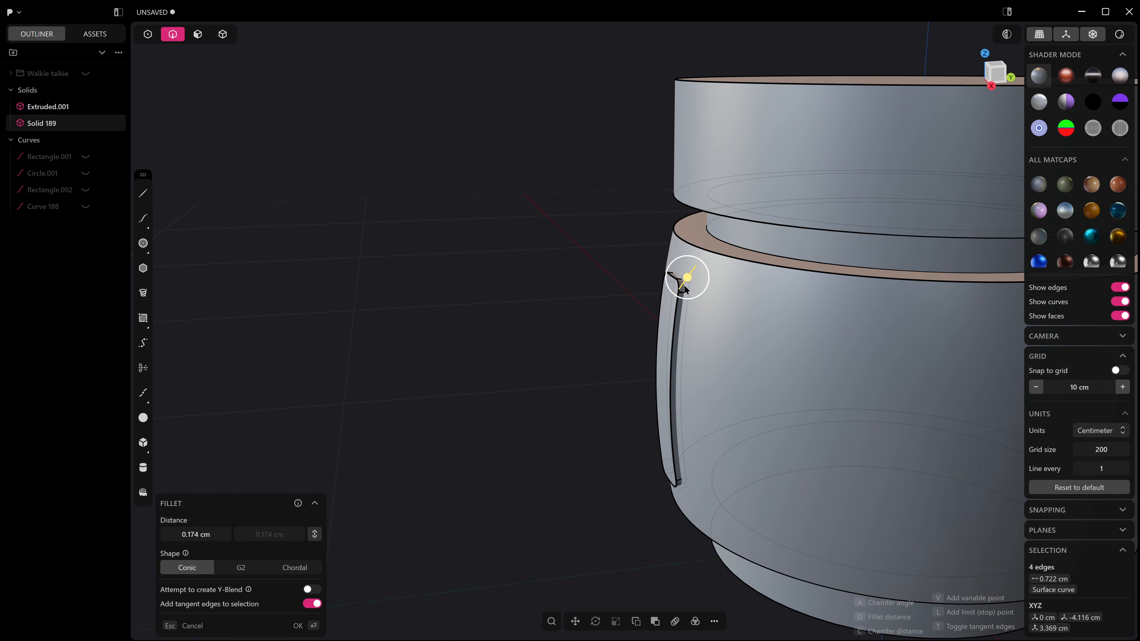
pyautogui.moveTo(689, 278); pyautogui.dragTo(653, 398, button='middle')
pyautogui.scroll(5, 655, 367)
pyautogui.moveTo(658, 355); pyautogui.dragTo(655, 376, button='middle')
pyautogui.moveTo(718, 175); pyautogui.dragTo(722, 169)
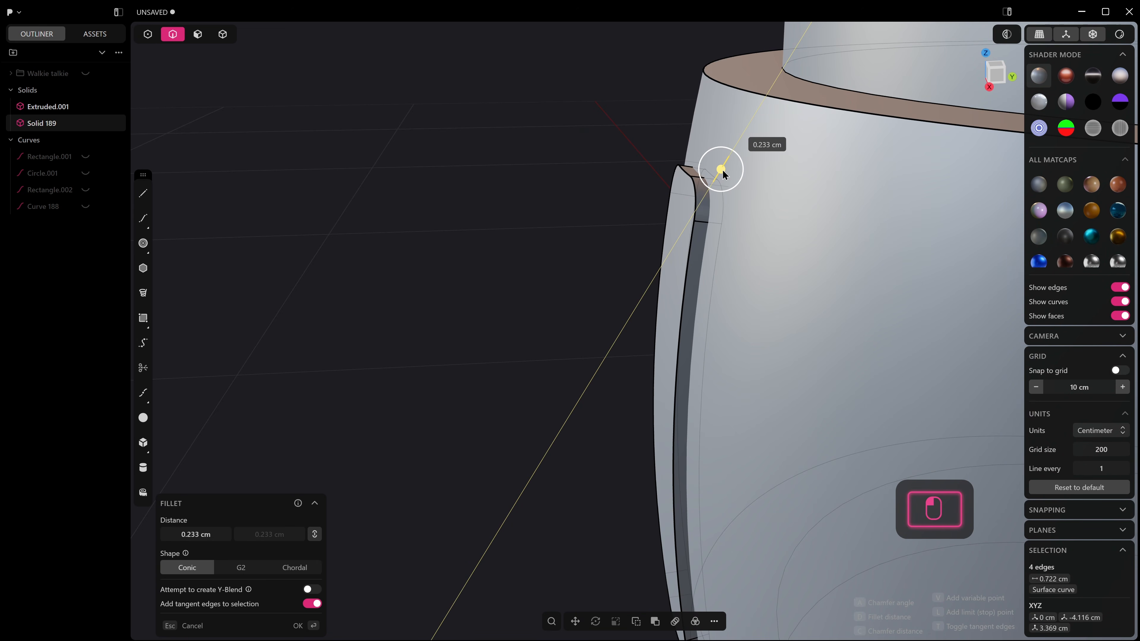
pyautogui.press('Return')
pyautogui.scroll(-3, 738, 276)
pyautogui.scroll(-5, 737, 276)
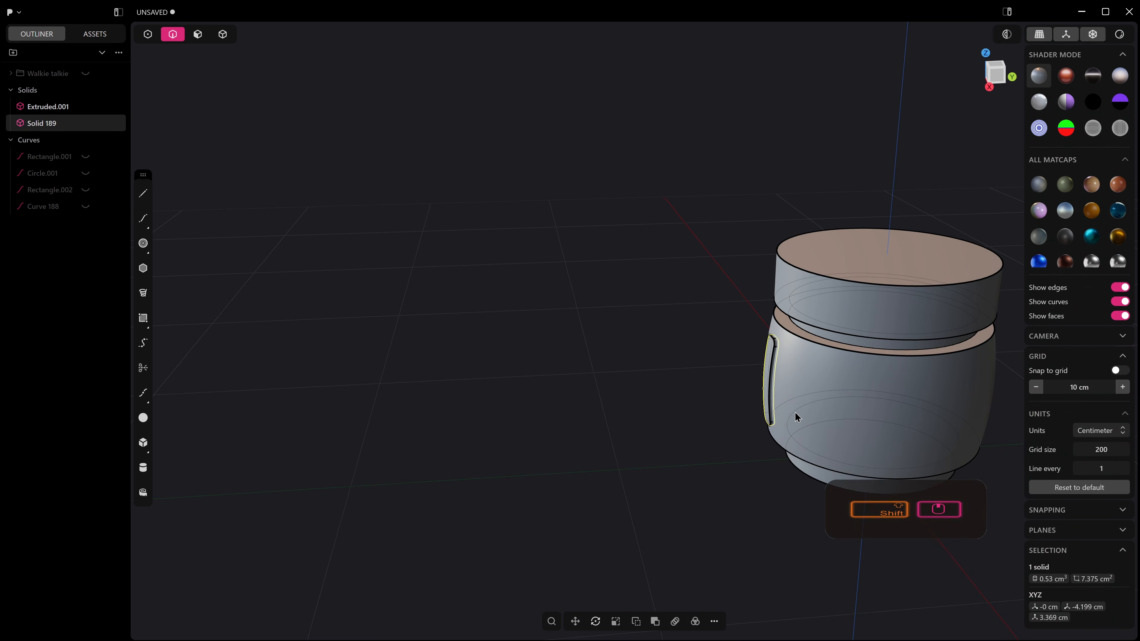
pyautogui.click(695, 621)
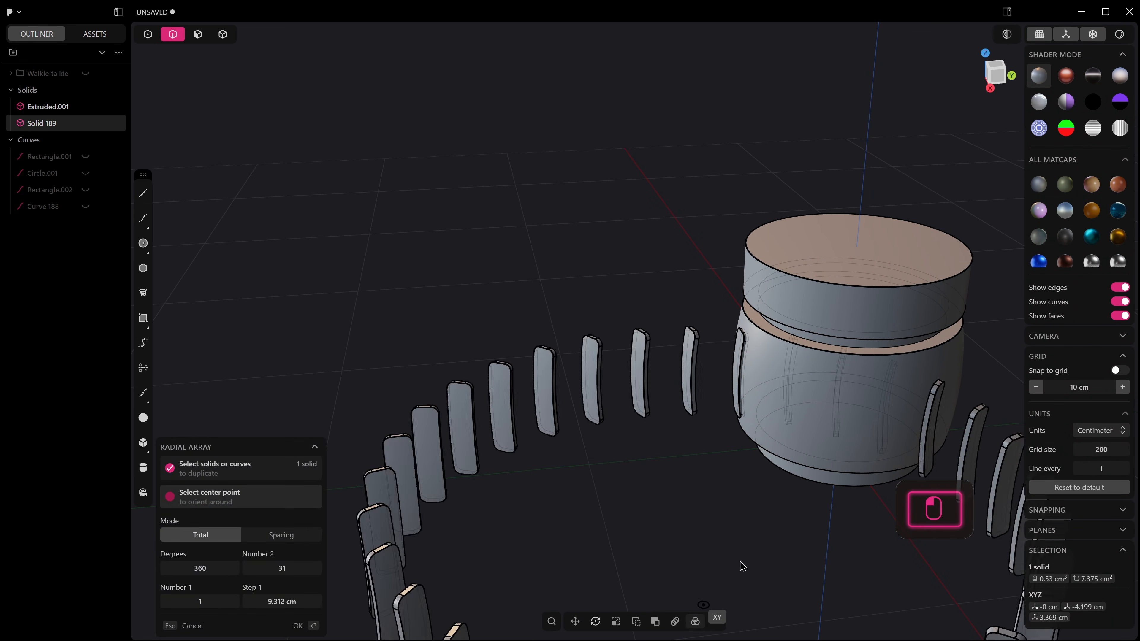
pyautogui.click(866, 243)
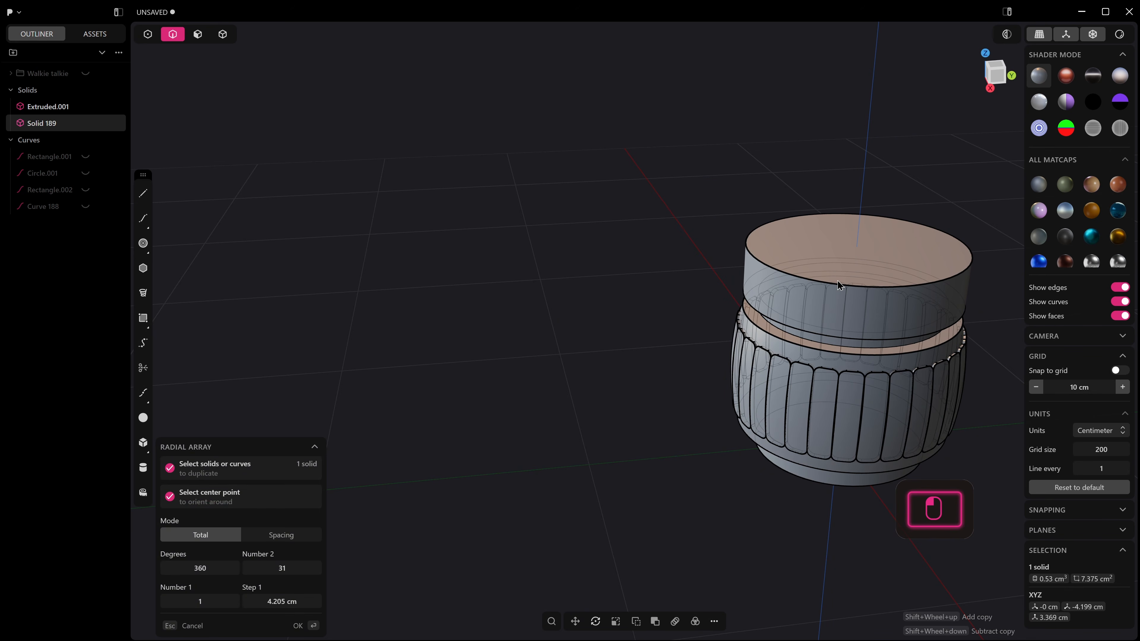
pyautogui.keyDown('shift'); pyautogui.scroll(-20, 769, 372); pyautogui.keyUp('shift')
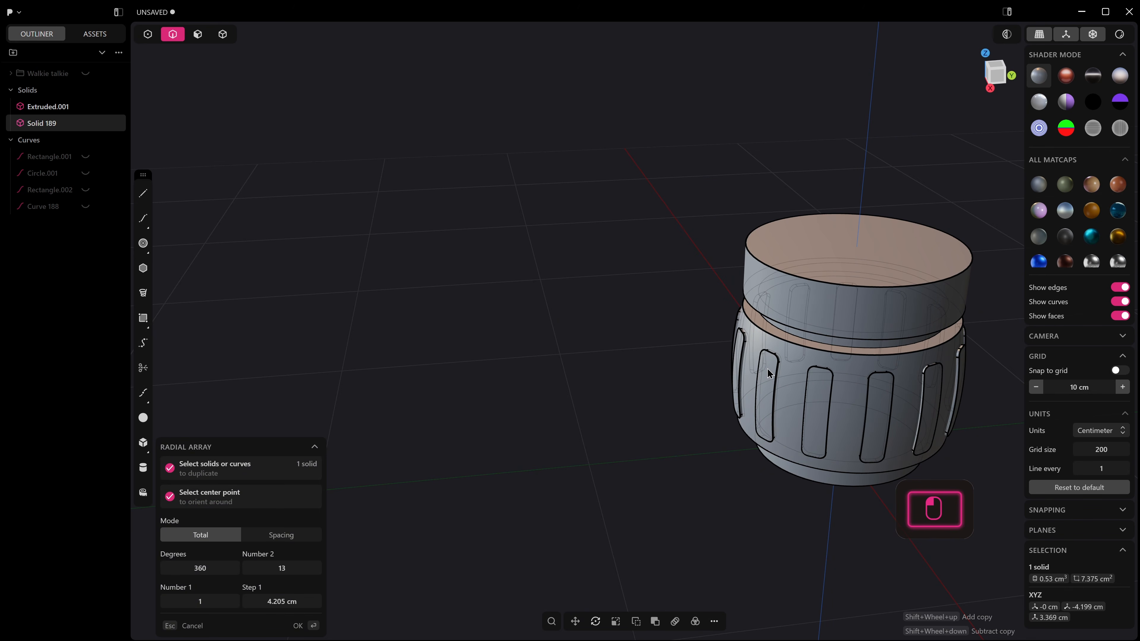
pyautogui.keyDown('shift'); pyautogui.scroll(-1, 769, 373); pyautogui.keyUp('shift')
pyautogui.moveTo(762, 373); pyautogui.dragTo(817, 363, button='middle')
pyautogui.press('Escape')
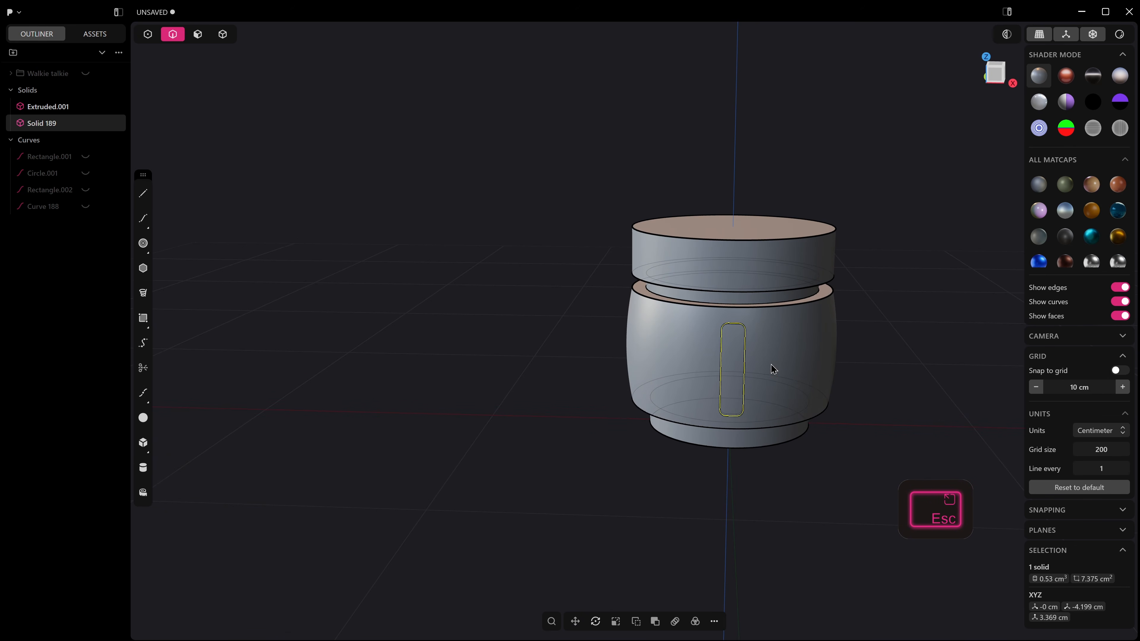
# Step: Narrow the strip solid by scaling it along the X axis to about 0.77
pyautogui.press('s')
pyautogui.moveTo(773, 371); pyautogui.dragTo(765, 371)
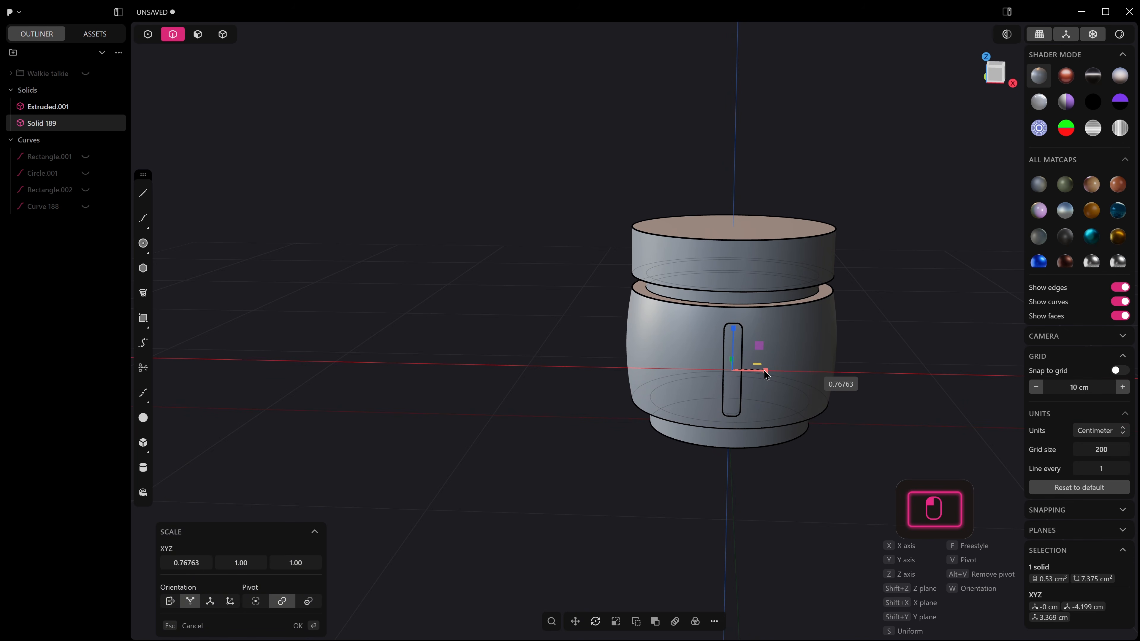
pyautogui.click(740, 370)
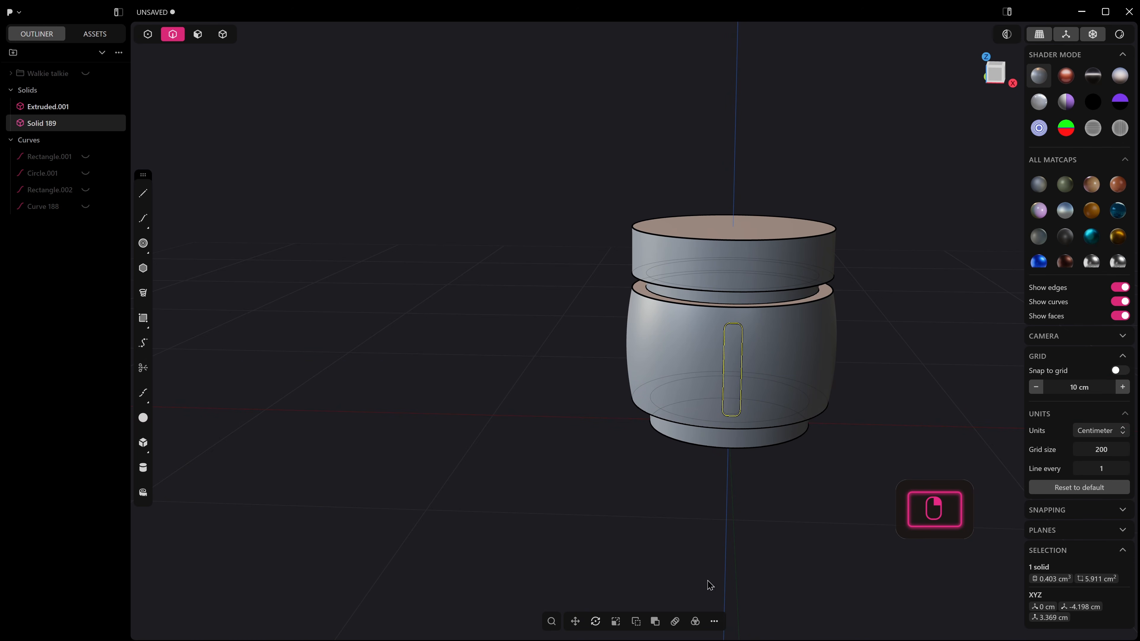
# Step: Radially array the strip through 360 degrees around the centre of the body's top face, for 10 strips in total
pyautogui.click(691, 626)
pyautogui.moveTo(846, 387); pyautogui.dragTo(822, 489, button='middle')
pyautogui.hotkey('alt', 'z')
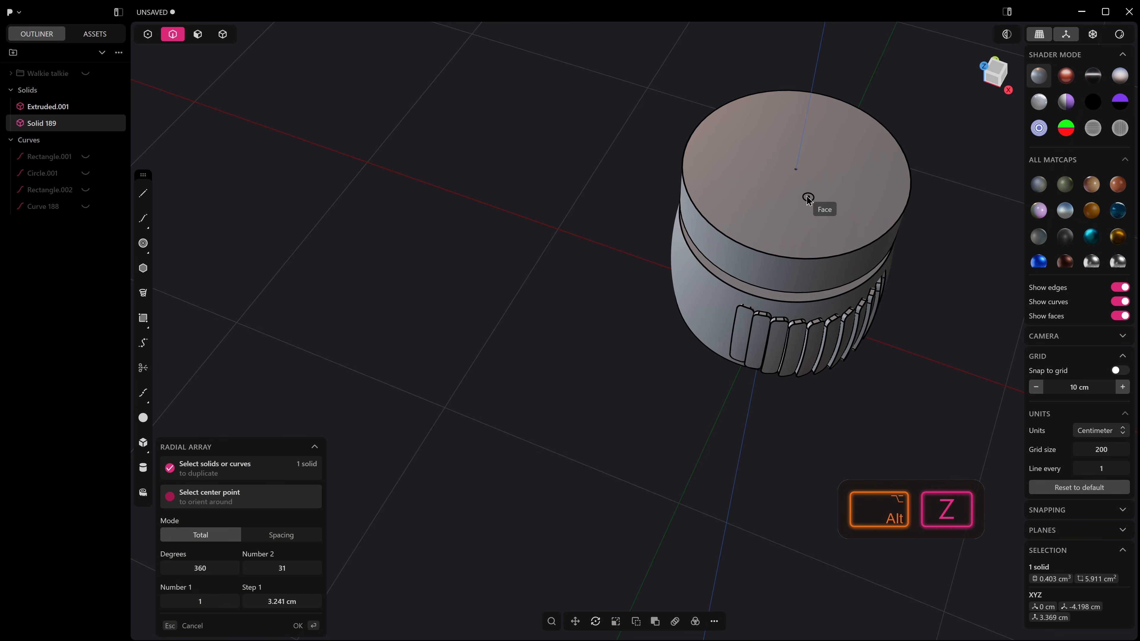
pyautogui.click(797, 169)
pyautogui.keyDown('shift'); pyautogui.scroll(-1, 810, 236); pyautogui.keyUp('shift')
pyautogui.moveTo(696, 322); pyautogui.dragTo(723, 229, button='middle')
pyautogui.keyDown('shift'); pyautogui.scroll(2, 789, 242); pyautogui.keyUp('shift')
pyautogui.press('Return')
# Step: Subtract all ten strips from the main body with a Boolean Difference, without keeping the tools
pyautogui.press('4')
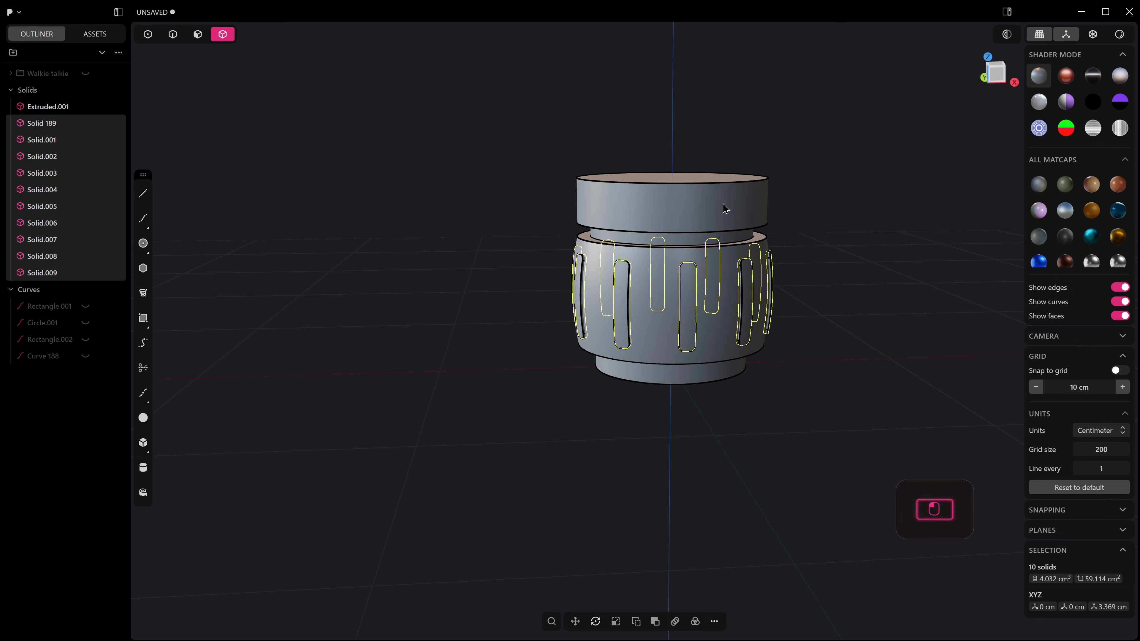
pyautogui.click(725, 208)
pyautogui.press('q')
pyautogui.moveTo(523, 238); pyautogui.dragTo(900, 397)
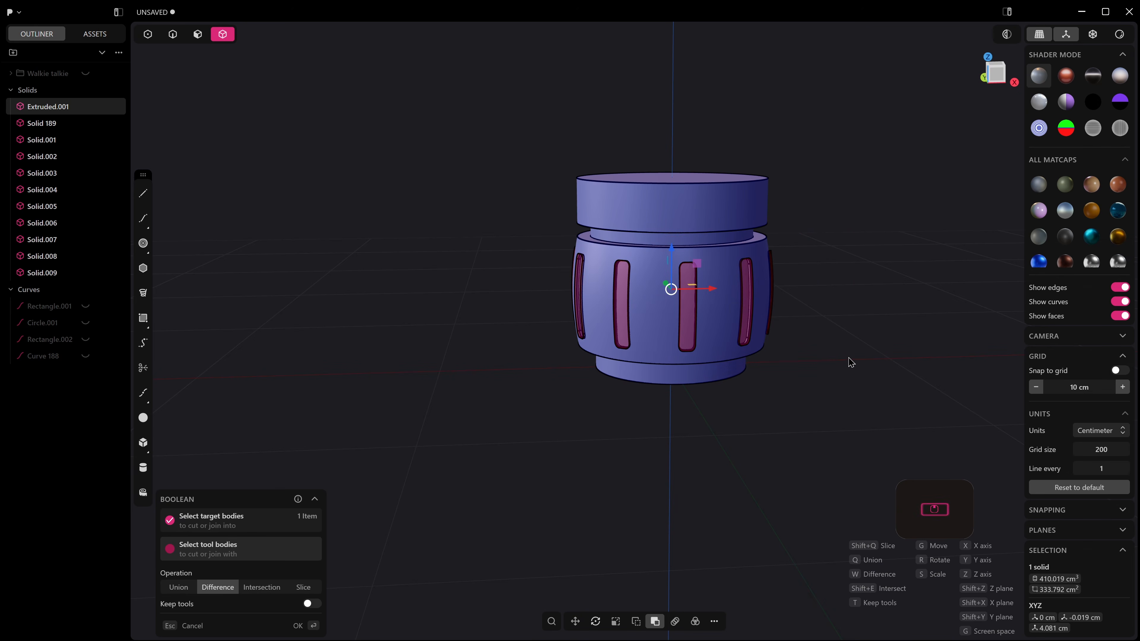
pyautogui.press('Return')
pyautogui.scroll(3, 822, 320)
pyautogui.press('2')
pyautogui.click(658, 229)
pyautogui.press('f')
pyautogui.keyDown('shift'); pyautogui.click(561, 240); pyautogui.keyUp('shift')
pyautogui.scroll(2, 565, 234)
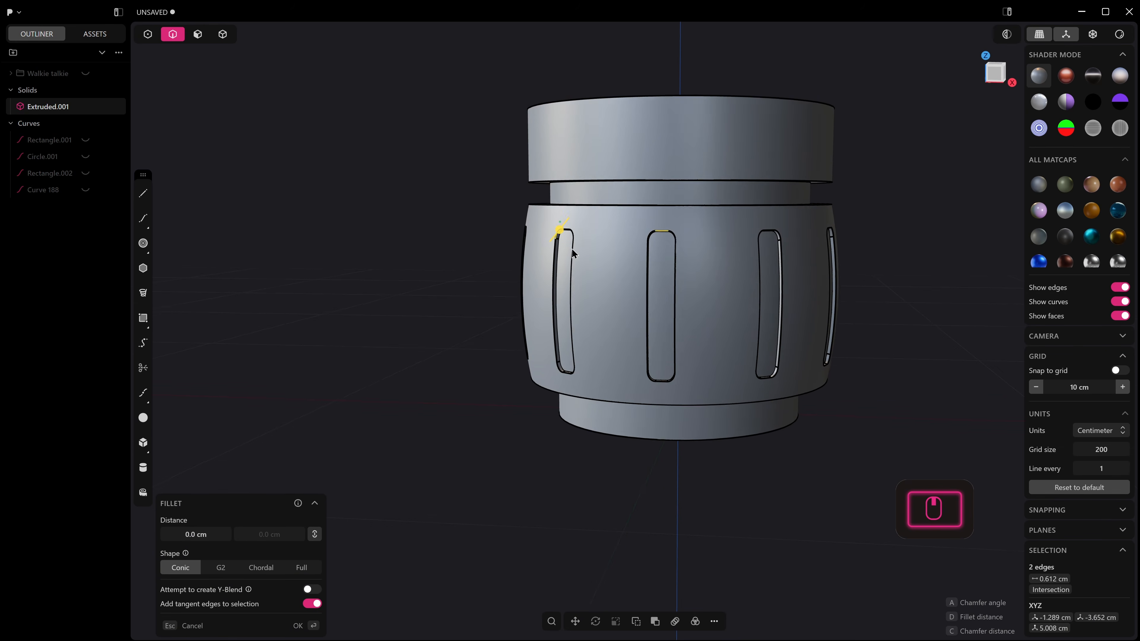
pyautogui.scroll(-2, 561, 229)
# Step: Try to chamfer all the slot edges around the body at once by about 0.264 cm
pyautogui.moveTo(490, 221); pyautogui.dragTo(876, 355)
pyautogui.press('f')
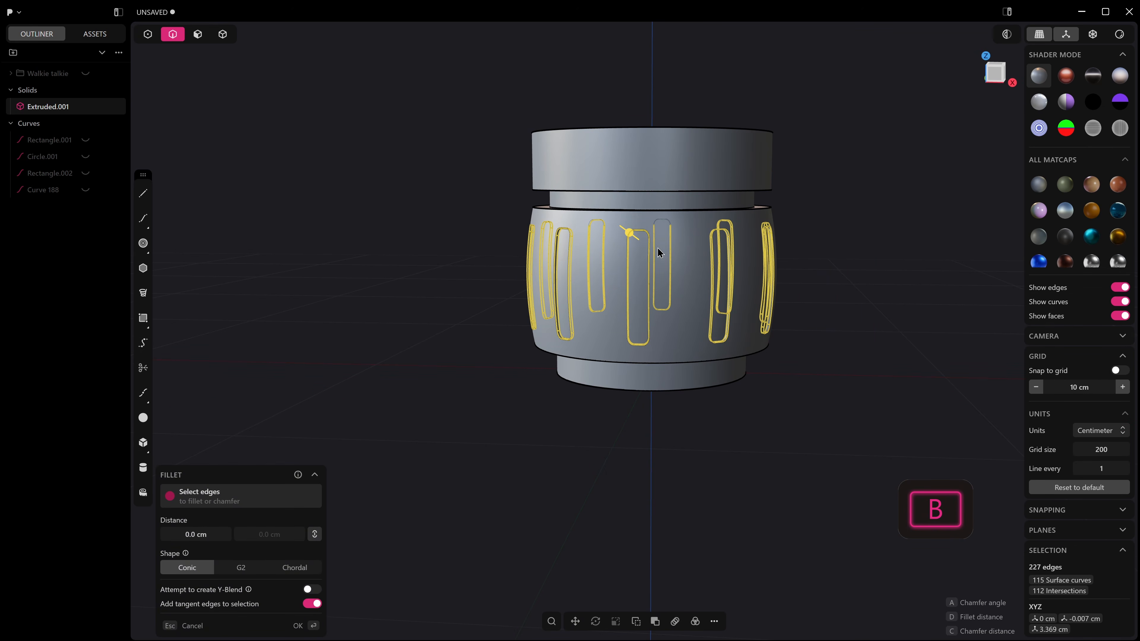
pyautogui.press('c')
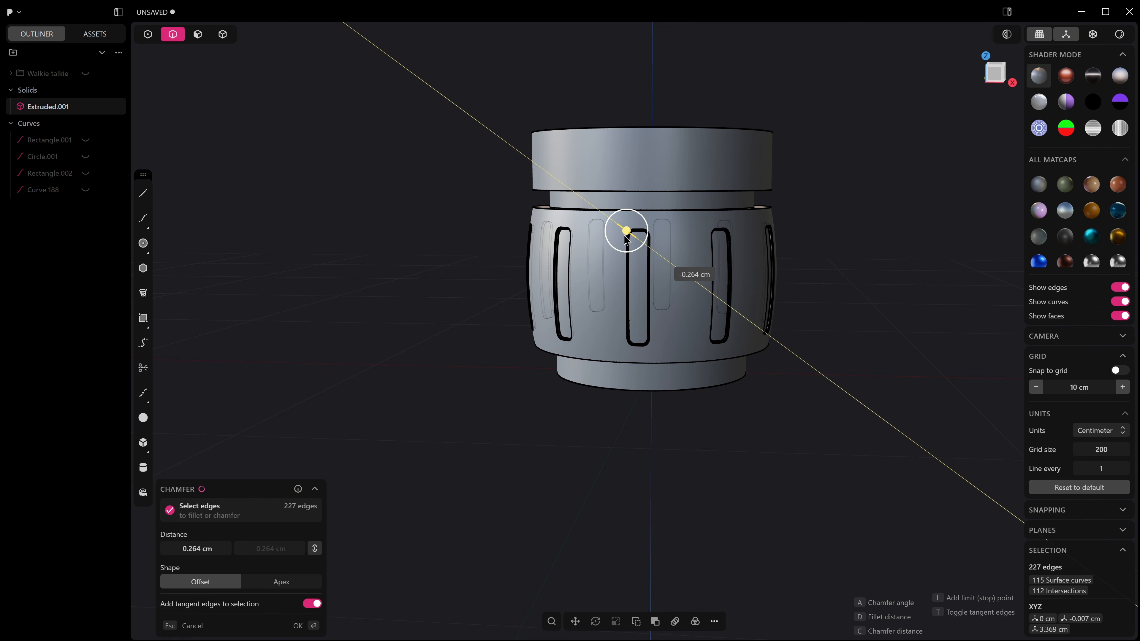
pyautogui.scroll(6, 682, 245)
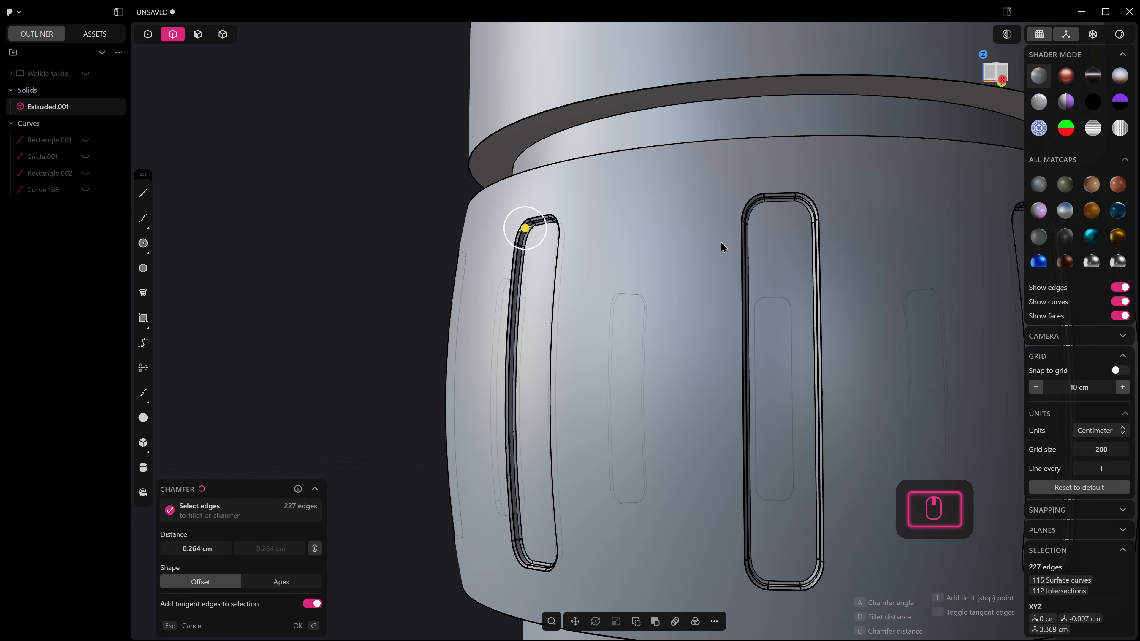
pyautogui.scroll(3, 722, 246)
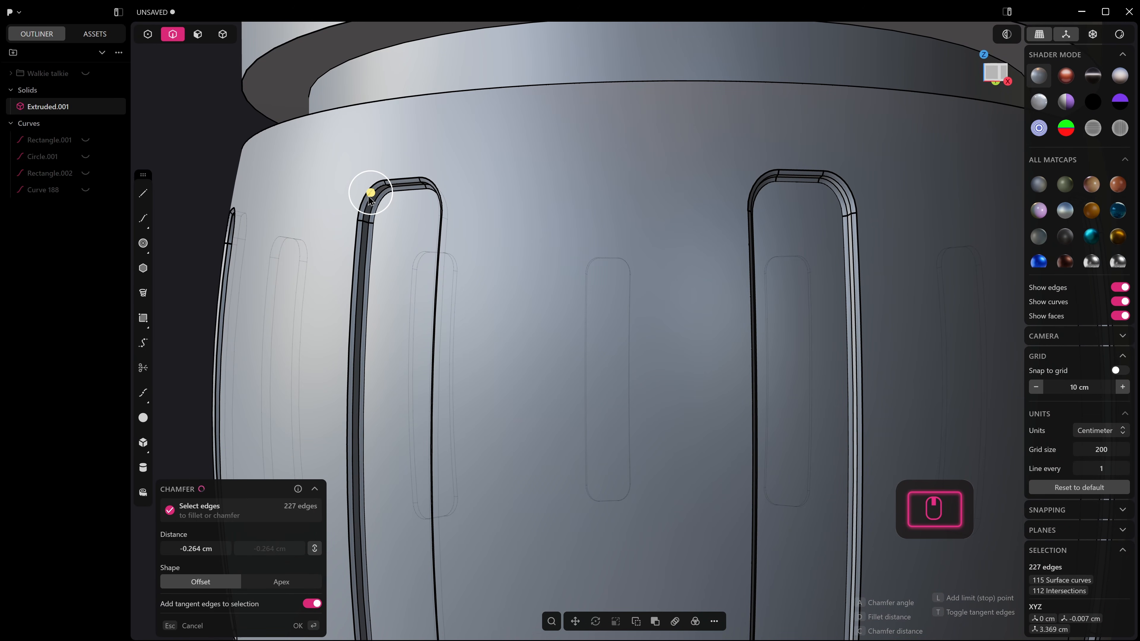
pyautogui.press('Return')
pyautogui.press('Escape')
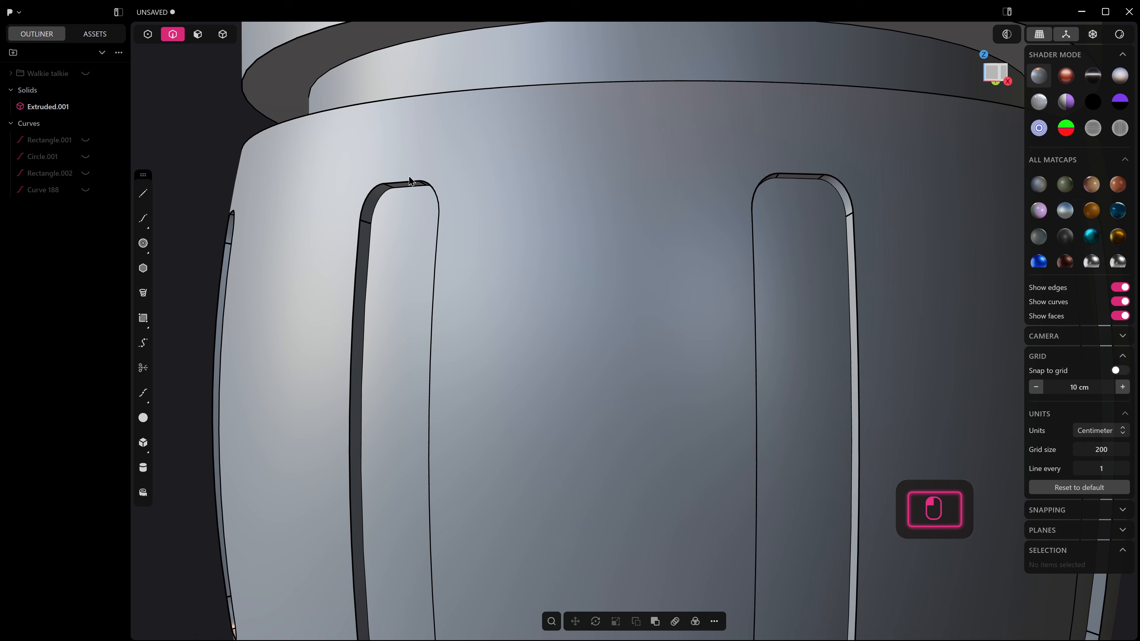
# Step: Start a fillet and select the upper rim edge of each of the ten slots around the body
pyautogui.click(409, 182)
pyautogui.press('f')
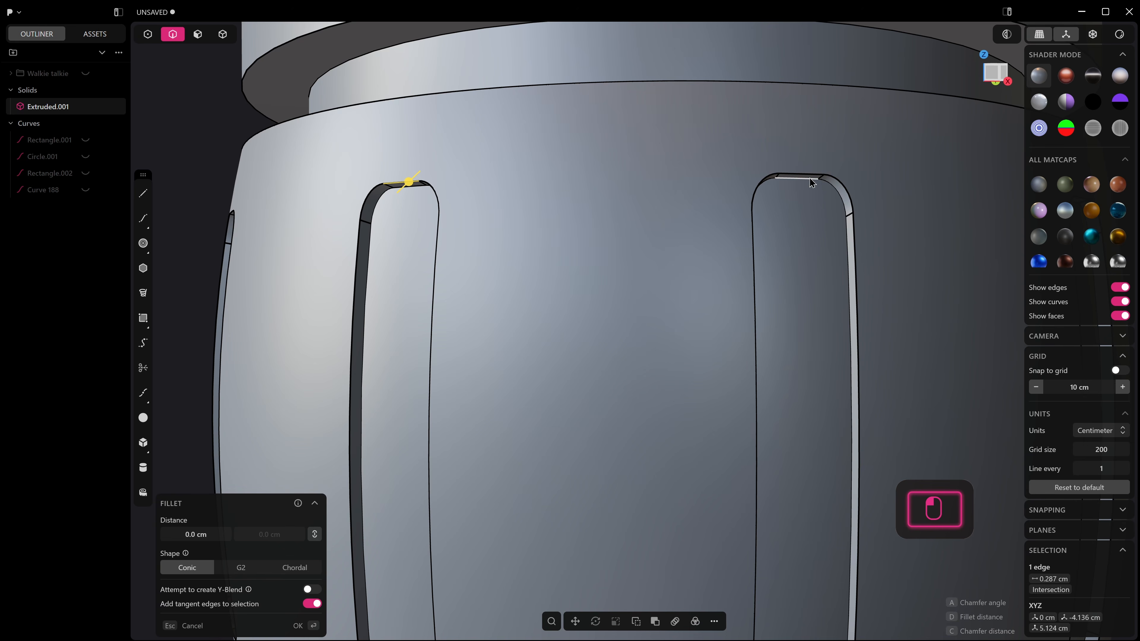
pyautogui.keyDown('shift'); pyautogui.click(801, 174); pyautogui.keyUp('shift')
pyautogui.scroll(-5, 584, 317)
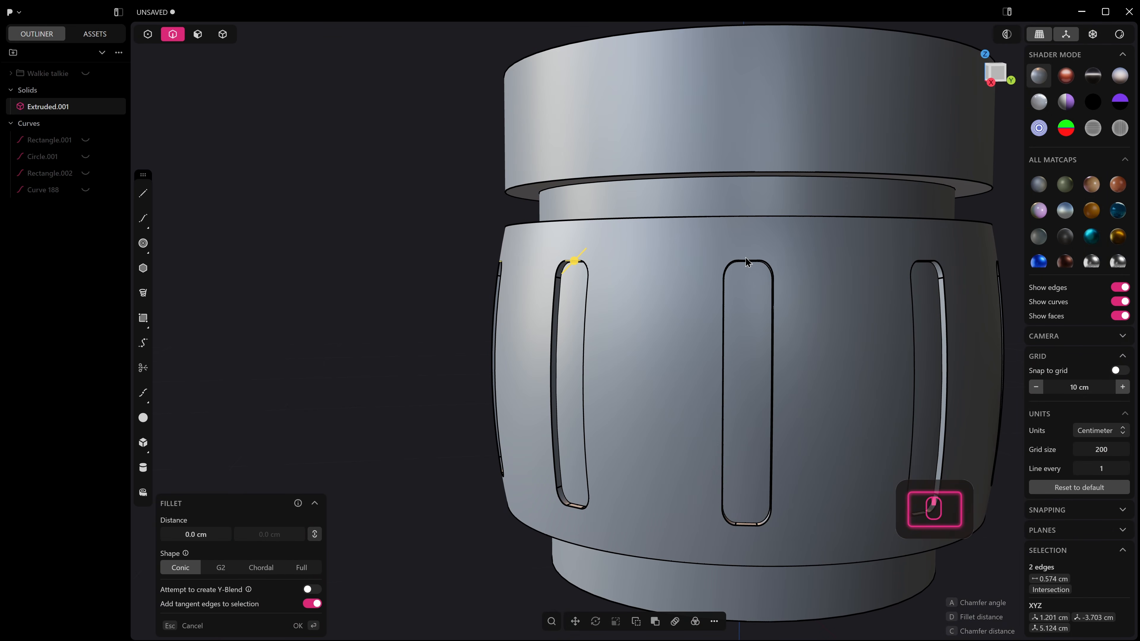
pyautogui.keyDown('shift'); pyautogui.click(746, 259); pyautogui.keyUp('shift')
pyautogui.keyDown('shift'); pyautogui.moveTo(831, 263); pyautogui.dragTo(449, 280, button='middle'); pyautogui.keyUp('shift')
pyautogui.keyDown('shift'); pyautogui.click(568, 282); pyautogui.keyUp('shift')
pyautogui.moveTo(682, 286); pyautogui.dragTo(541, 284, button='middle')
pyautogui.keyDown('shift'); pyautogui.click(741, 281); pyautogui.keyUp('shift')
pyautogui.keyDown('shift'); pyautogui.moveTo(738, 281); pyautogui.dragTo(415, 282, button='middle'); pyautogui.keyUp('shift')
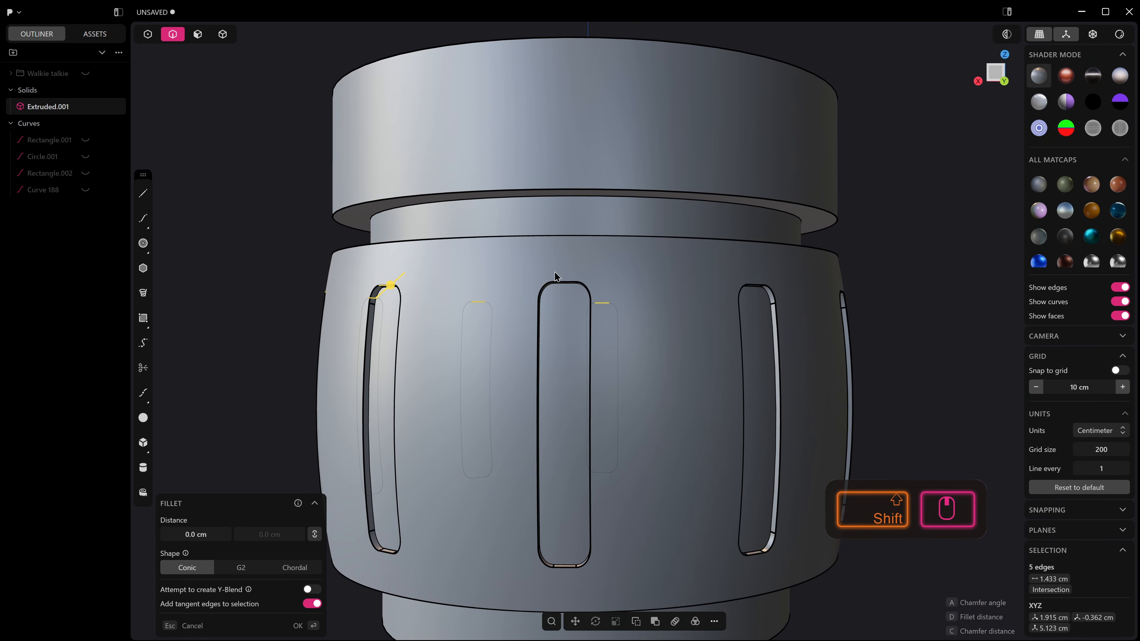
pyautogui.keyDown('shift'); pyautogui.click(564, 282); pyautogui.keyUp('shift')
pyautogui.moveTo(678, 274); pyautogui.dragTo(586, 271, button='middle')
pyautogui.keyDown('shift'); pyautogui.click(767, 282); pyautogui.keyUp('shift')
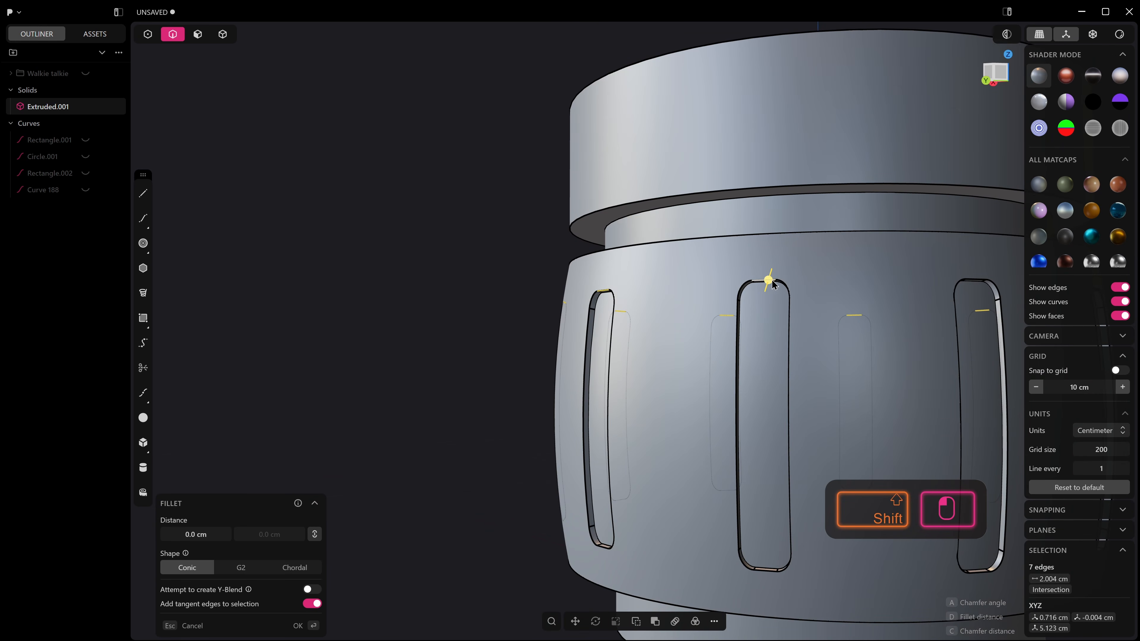
pyautogui.keyDown('shift'); pyautogui.moveTo(768, 282); pyautogui.dragTo(386, 273, button='middle'); pyautogui.keyUp('shift')
pyautogui.keyDown('shift'); pyautogui.click(568, 276); pyautogui.keyUp('shift')
pyautogui.moveTo(568, 276); pyautogui.dragTo(657, 315, button='middle')
pyautogui.keyDown('shift'); pyautogui.click(743, 284); pyautogui.keyUp('shift')
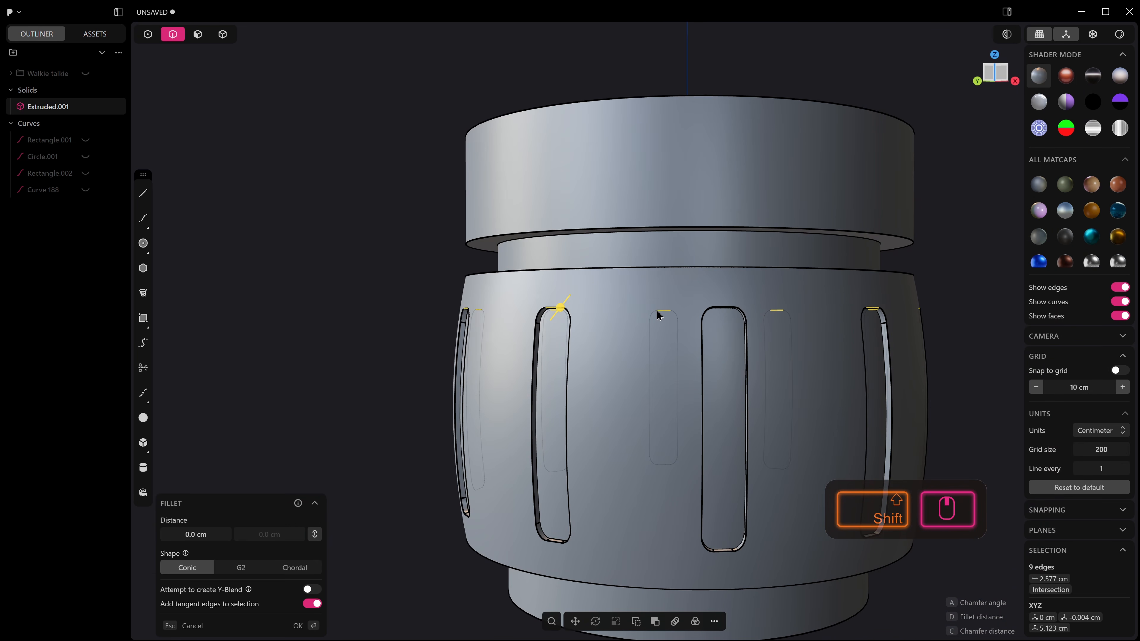
pyautogui.keyDown('shift'); pyautogui.click(720, 308); pyautogui.keyUp('shift')
# Step: Try a chordal fillet of about 0.522 cm on the rims of all ten slots
pyautogui.moveTo(721, 307); pyautogui.dragTo(722, 298)
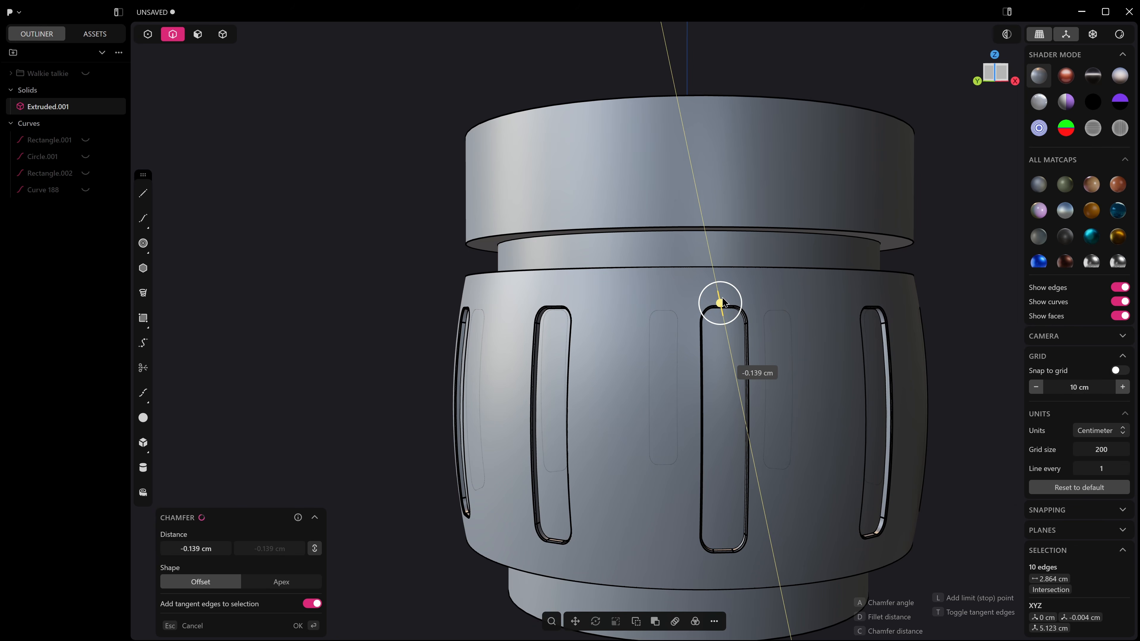
pyautogui.moveTo(722, 299); pyautogui.dragTo(724, 307)
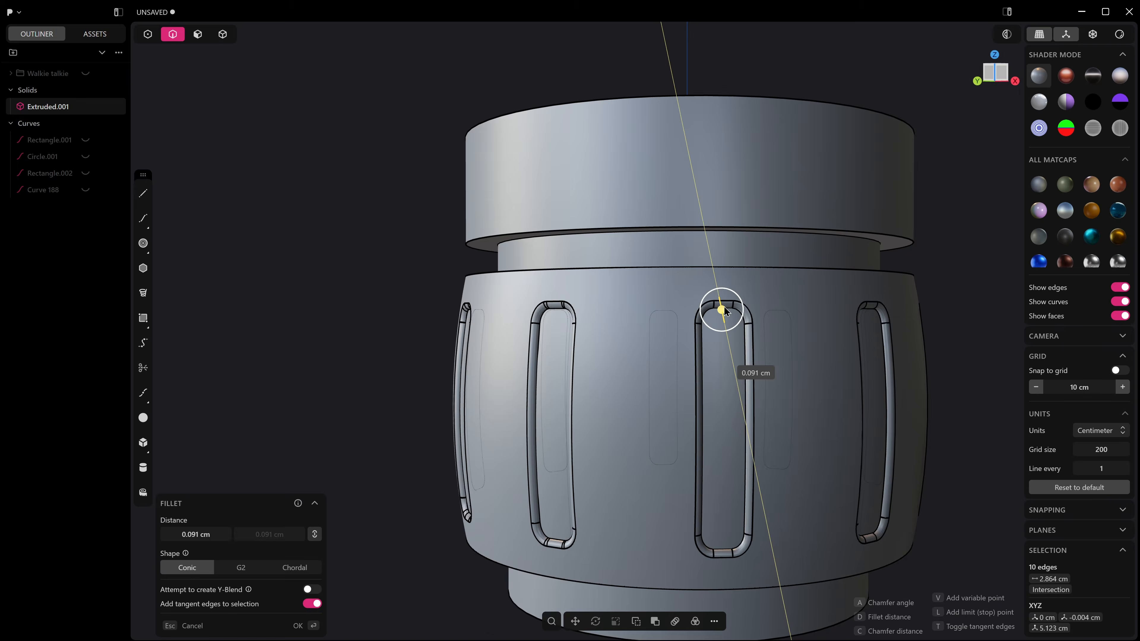
pyautogui.click(293, 568)
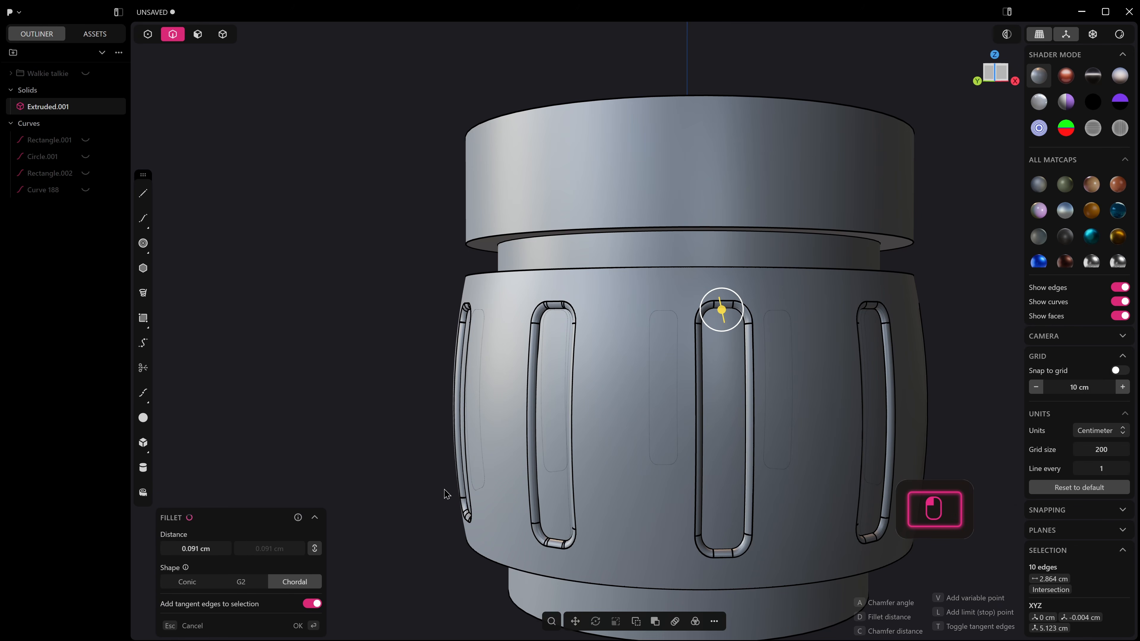
pyautogui.scroll(-2, 447, 476)
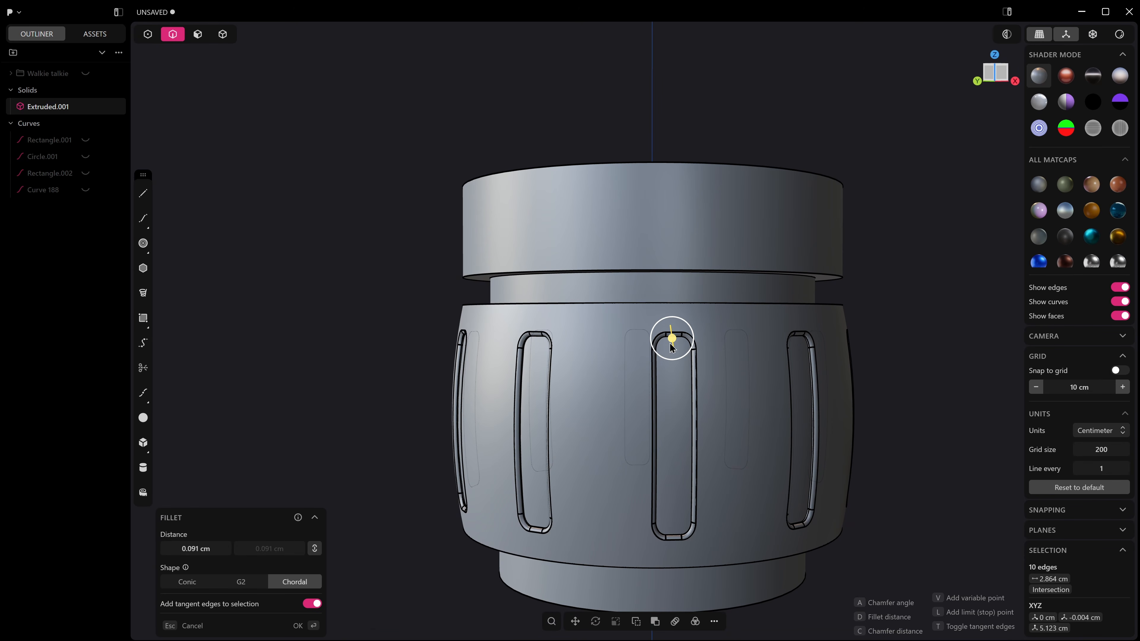
pyautogui.moveTo(672, 339); pyautogui.dragTo(677, 345)
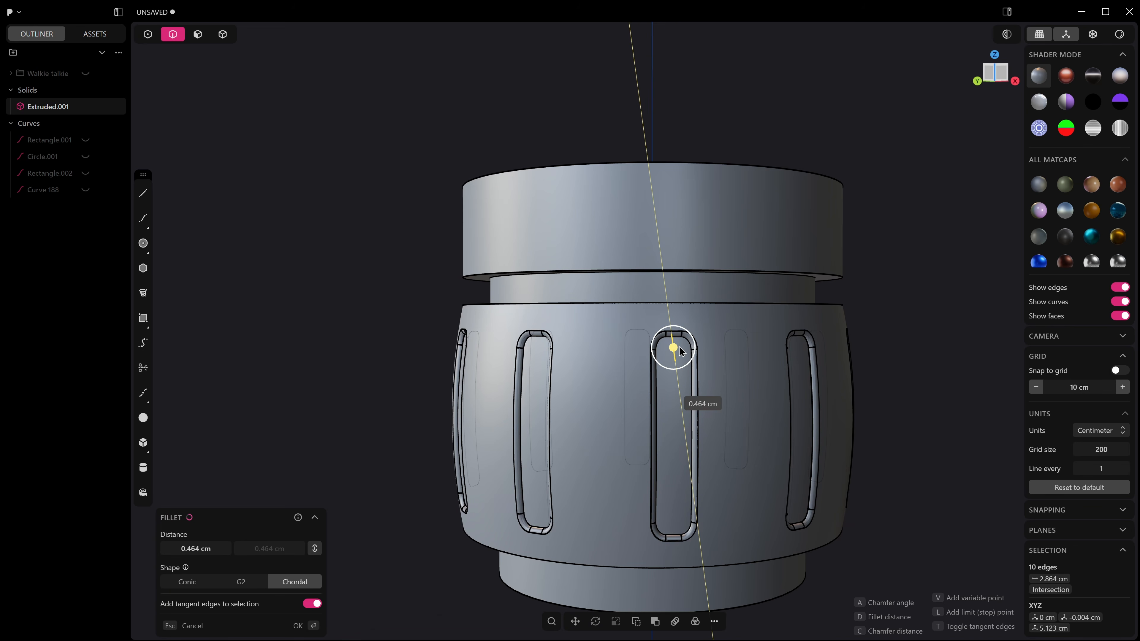
pyautogui.moveTo(680, 349); pyautogui.dragTo(680, 350)
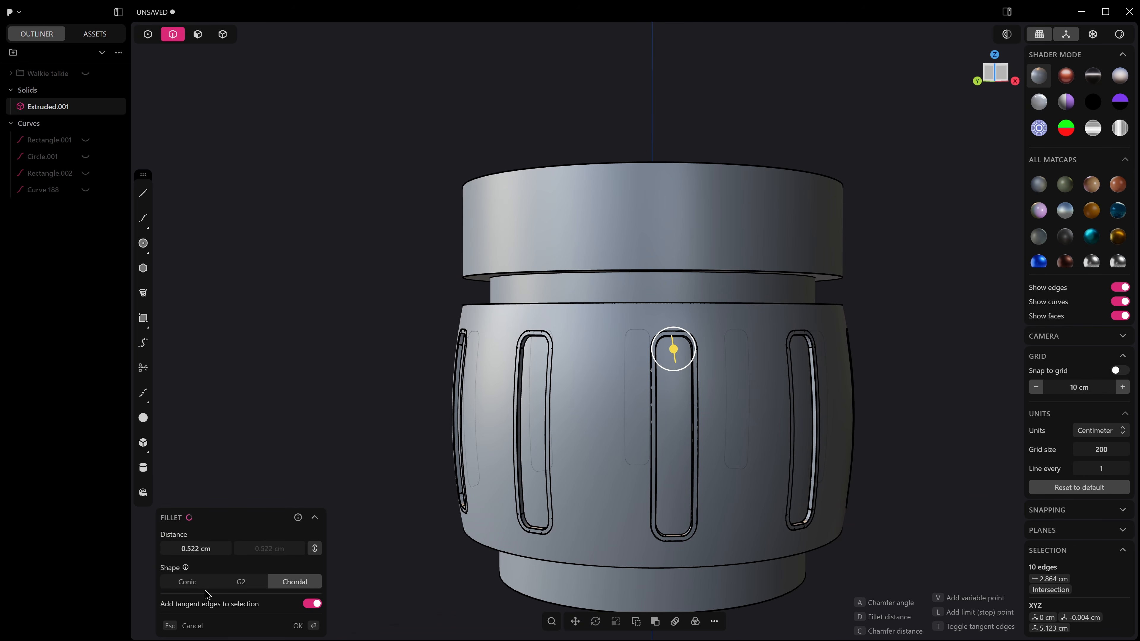
pyautogui.press('Escape')
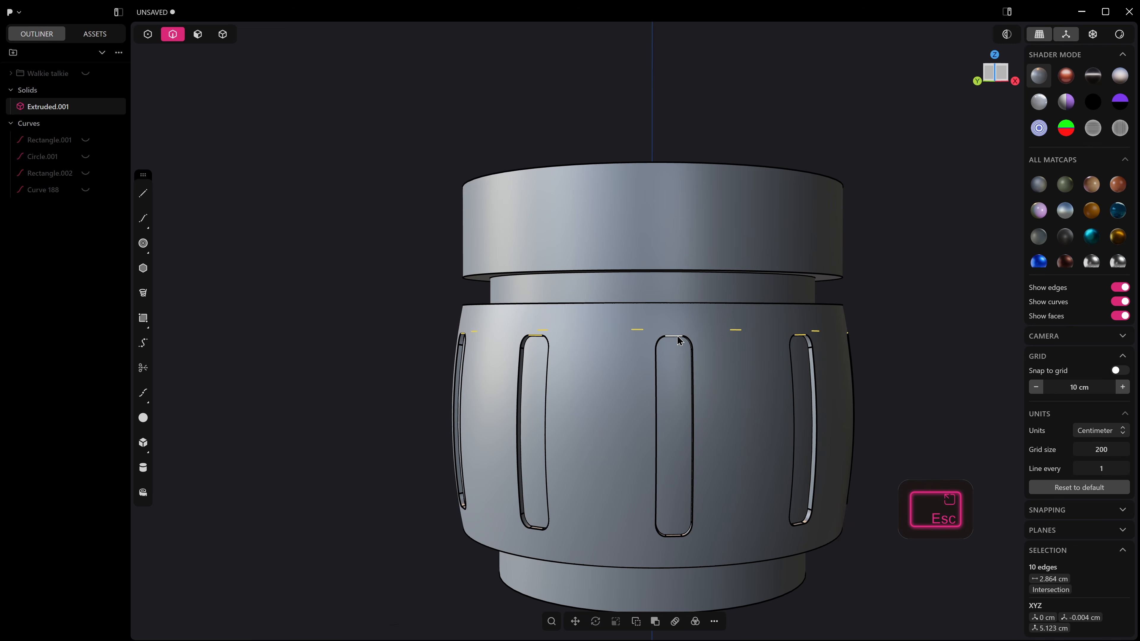
# Step: Fillet the rims of all ten slots by about 0.217 cm with the Conic shape
pyautogui.press('b')
pyautogui.moveTo(673, 340); pyautogui.dragTo(674, 343)
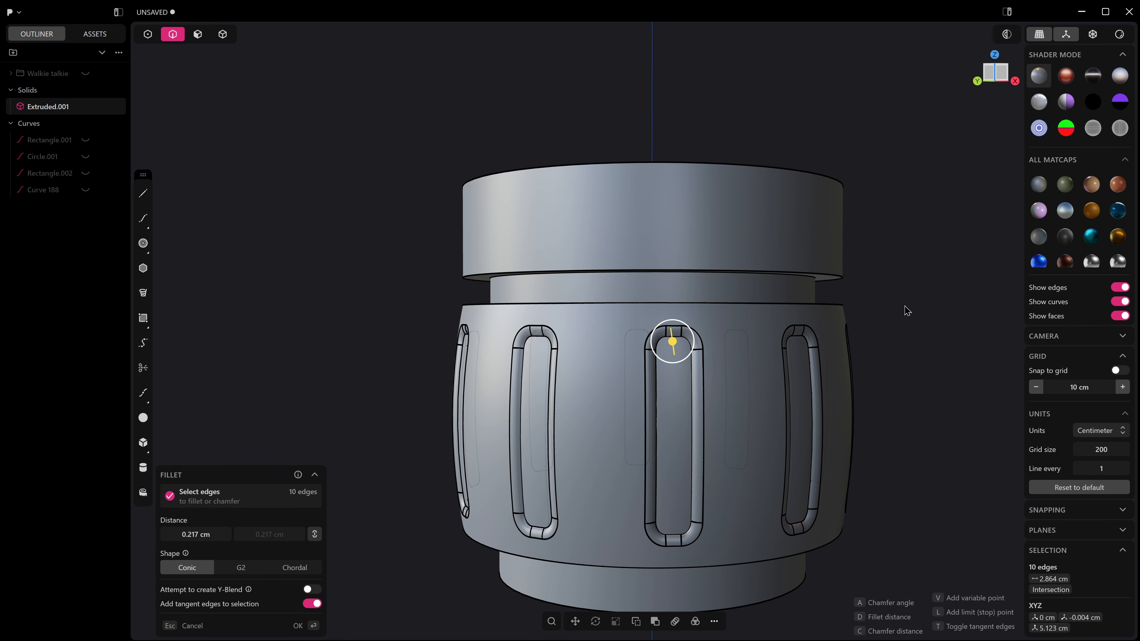
pyautogui.rightClick(889, 304)
pyautogui.scroll(-3, 890, 307)
pyautogui.moveTo(892, 311); pyautogui.dragTo(894, 327, button='middle')
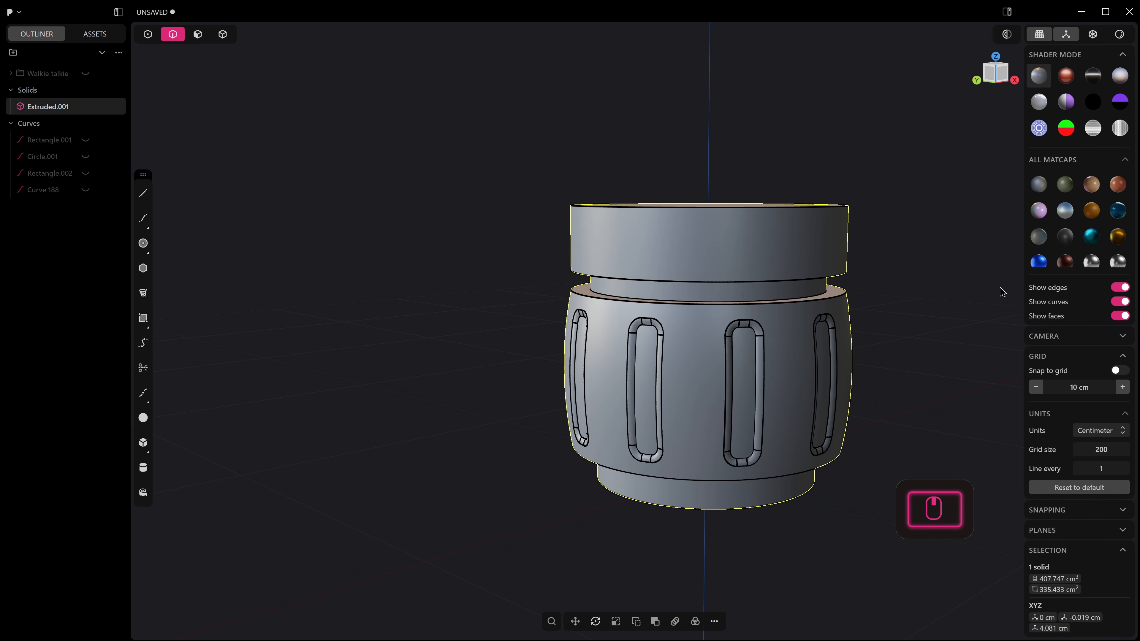
# Step: Inspect the filleted slots with edges hidden and under the red shader, and restore the grey shader and edge display
pyautogui.click(1123, 293)
pyautogui.moveTo(927, 265); pyautogui.dragTo(925, 227, button='middle')
pyautogui.click(1067, 76)
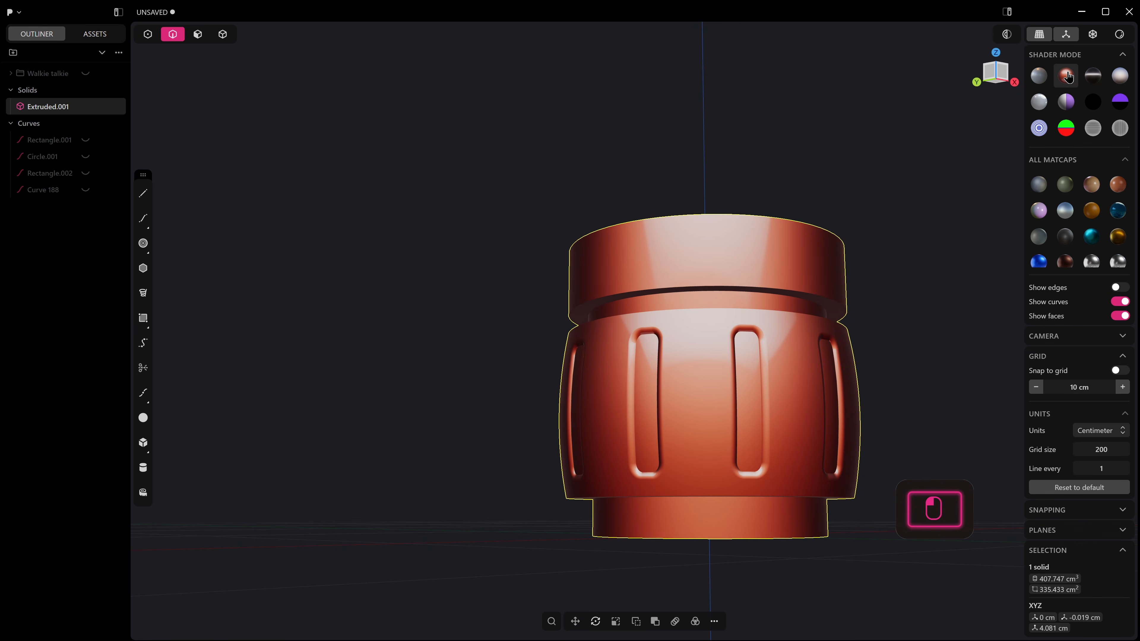
pyautogui.click(1039, 76)
pyautogui.moveTo(742, 216); pyautogui.dragTo(775, 294, button='middle')
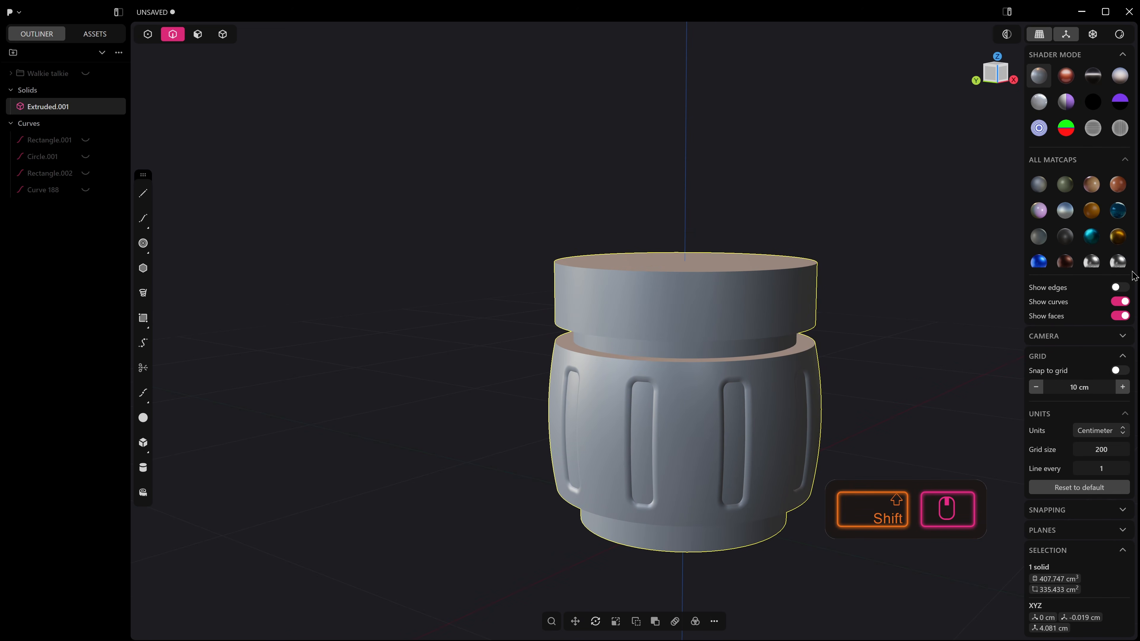
pyautogui.click(1120, 288)
pyautogui.moveTo(829, 297); pyautogui.dragTo(814, 339, button='middle')
pyautogui.moveTo(729, 321); pyautogui.dragTo(751, 309, button='middle')
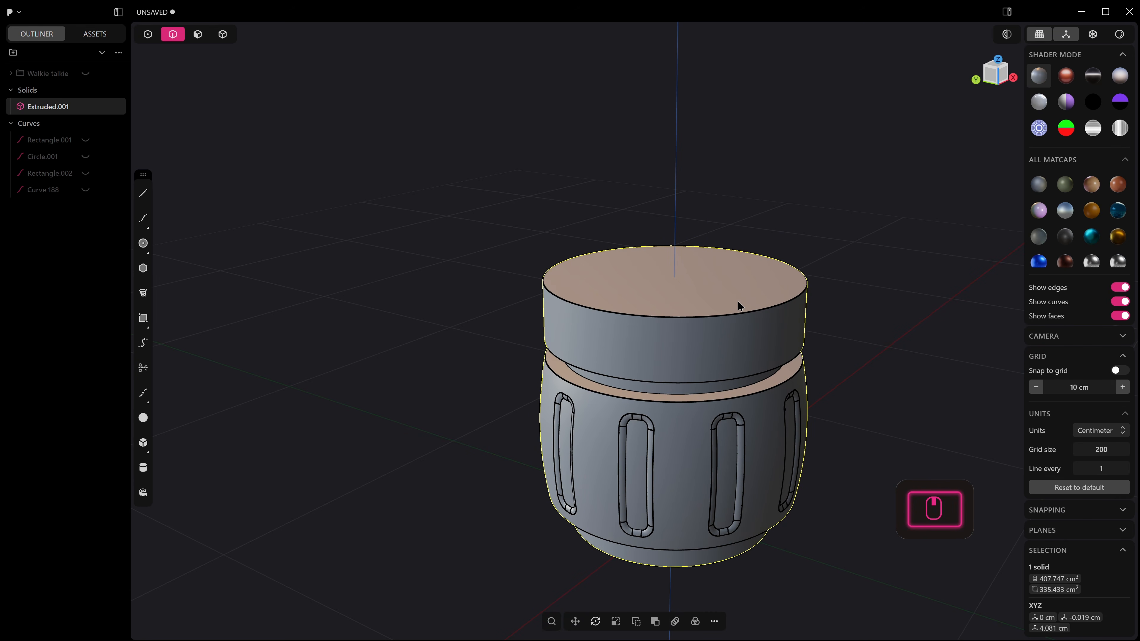
# Step: In the front view, draw a slanted line about 3 cm long from the body's upper-left corner up toward its centre axis
pyautogui.press('KP_1')
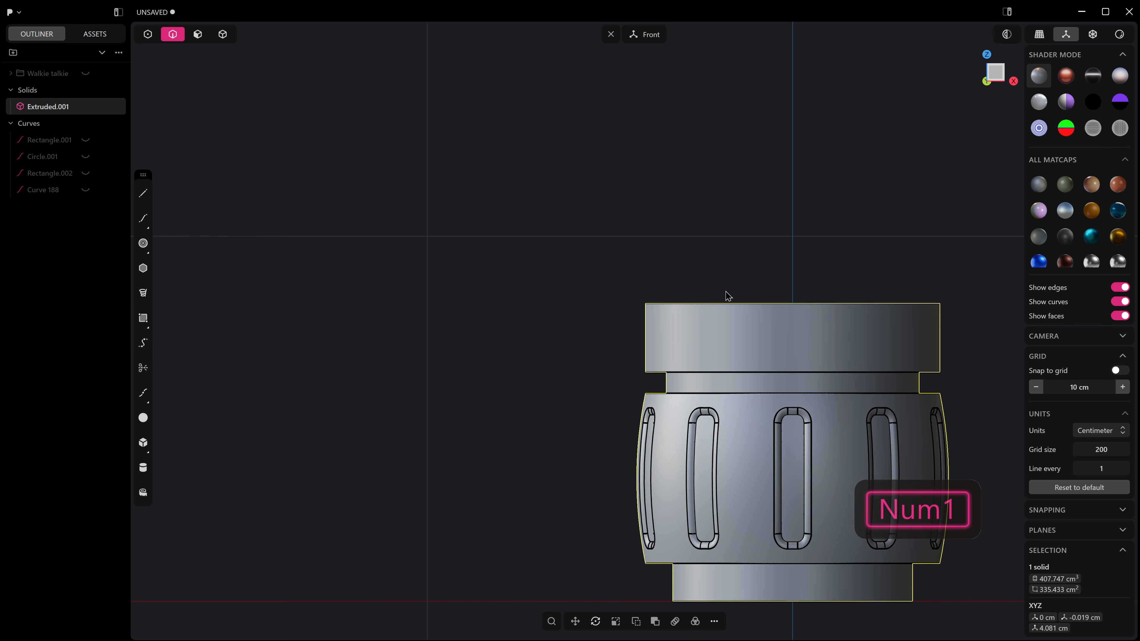
pyautogui.keyDown('shift'); pyautogui.moveTo(824, 252); pyautogui.dragTo(767, 265, button='middle'); pyautogui.keyUp('shift')
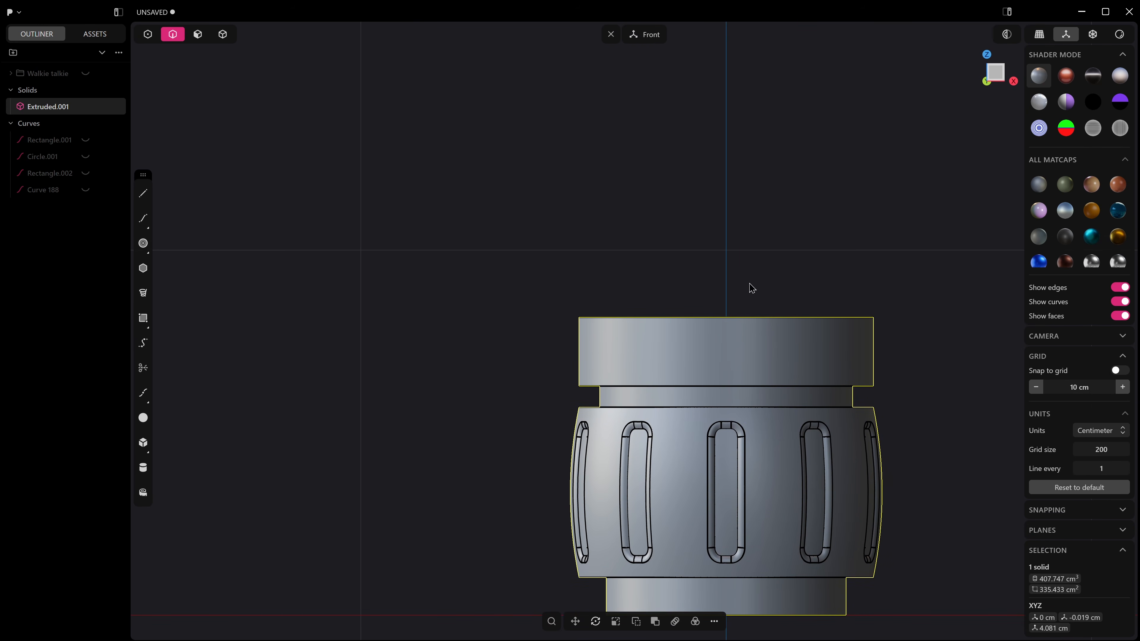
pyautogui.scroll(1, 669, 346)
pyautogui.keyDown('shift'); pyautogui.moveTo(670, 346); pyautogui.dragTo(708, 322, button='middle'); pyautogui.keyUp('shift')
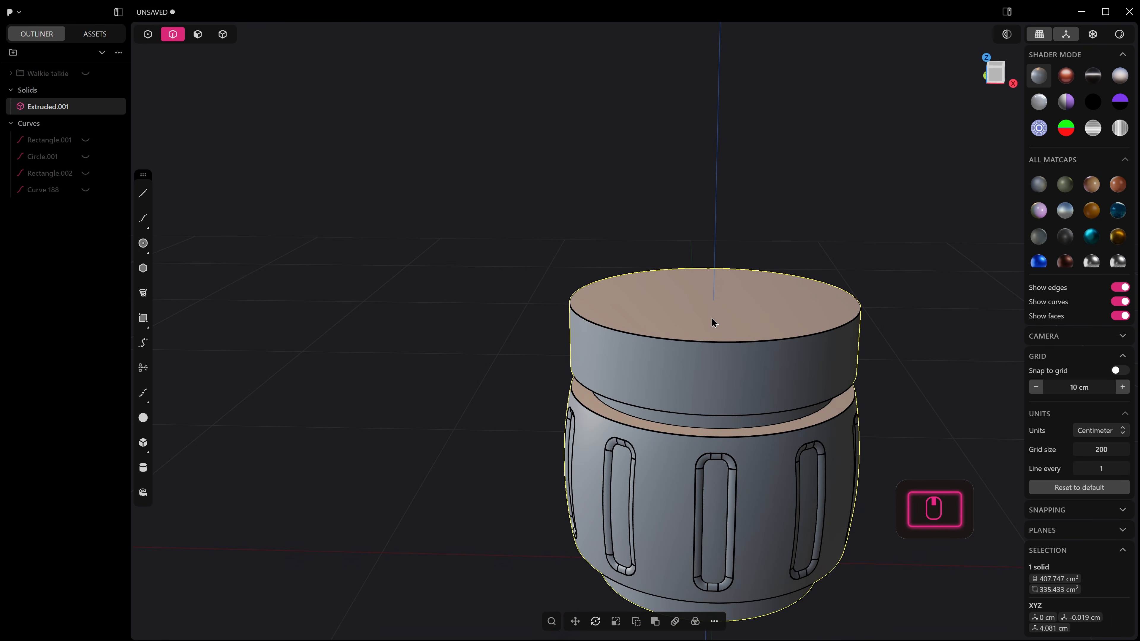
pyautogui.press('KP_1')
pyautogui.keyDown('shift'); pyautogui.moveTo(559, 346); pyautogui.dragTo(555, 304, button='middle'); pyautogui.keyUp('shift')
pyautogui.click(143, 193)
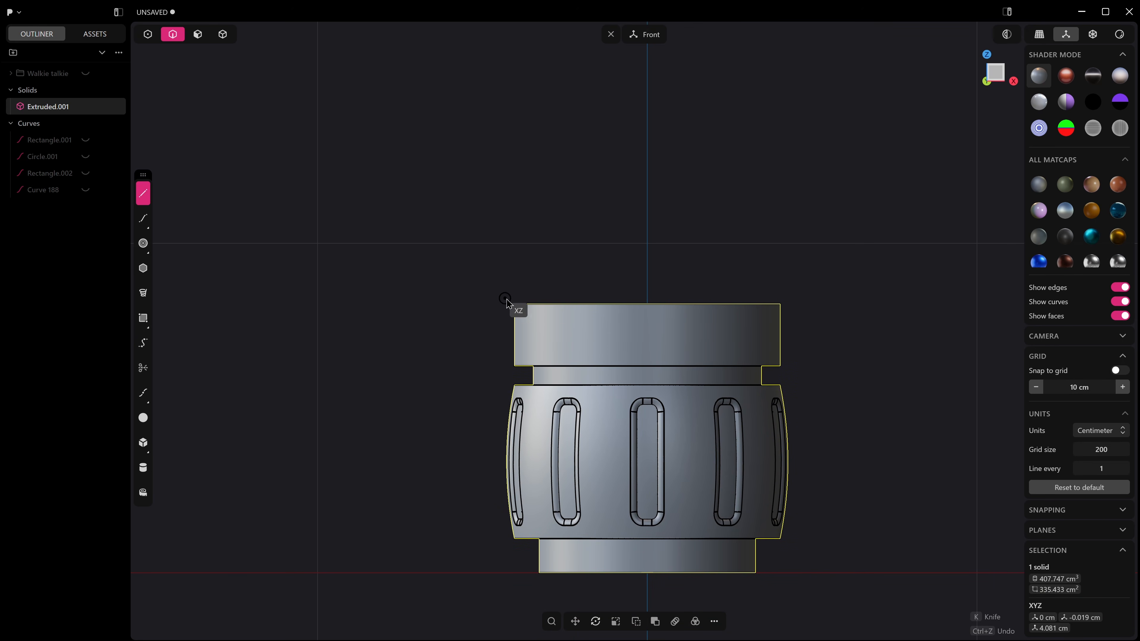
pyautogui.click(514, 303)
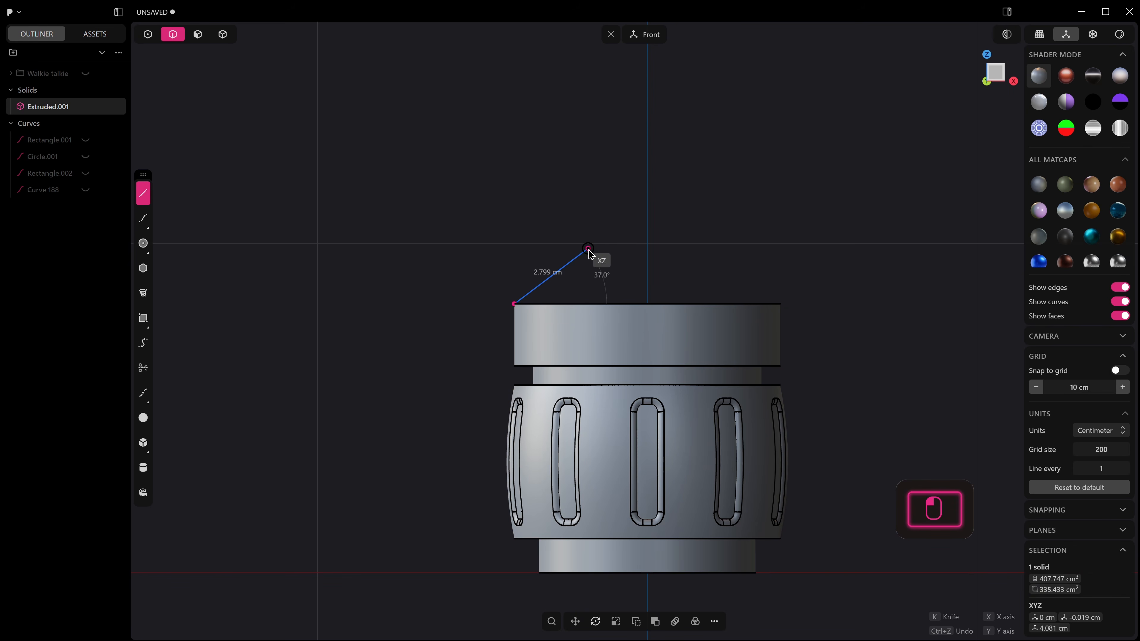
pyautogui.click(597, 250)
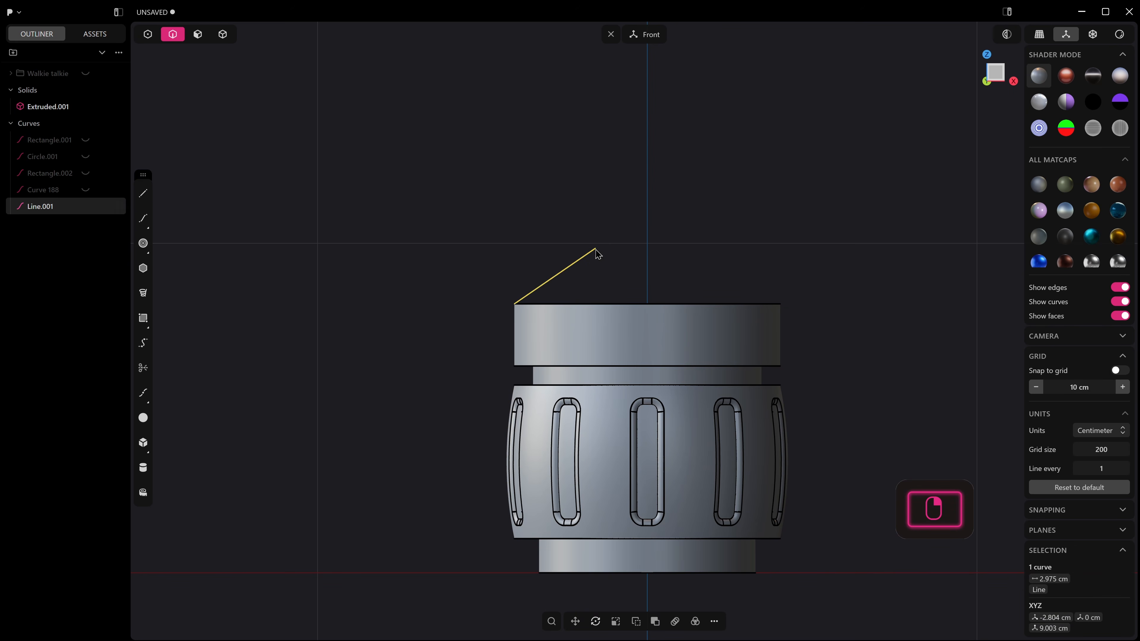
# Step: Revolve the slanted line 360 degrees around the body's vertical centre axis to form a truncated cone
pyautogui.moveTo(593, 263); pyautogui.dragTo(650, 399, button='middle')
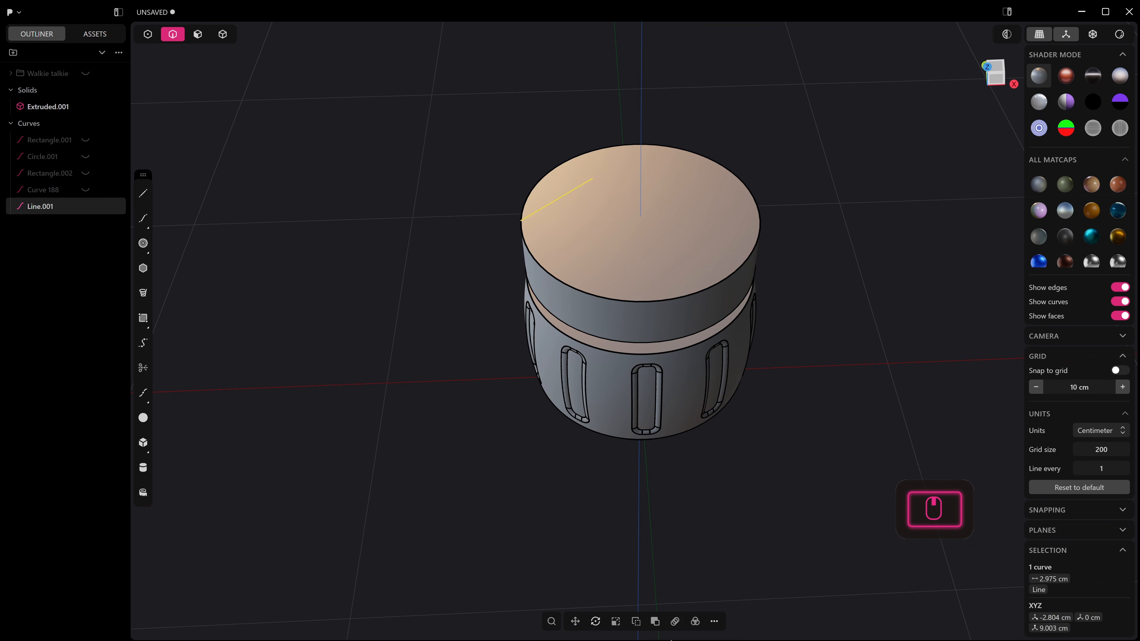
pyautogui.press('KP_1')
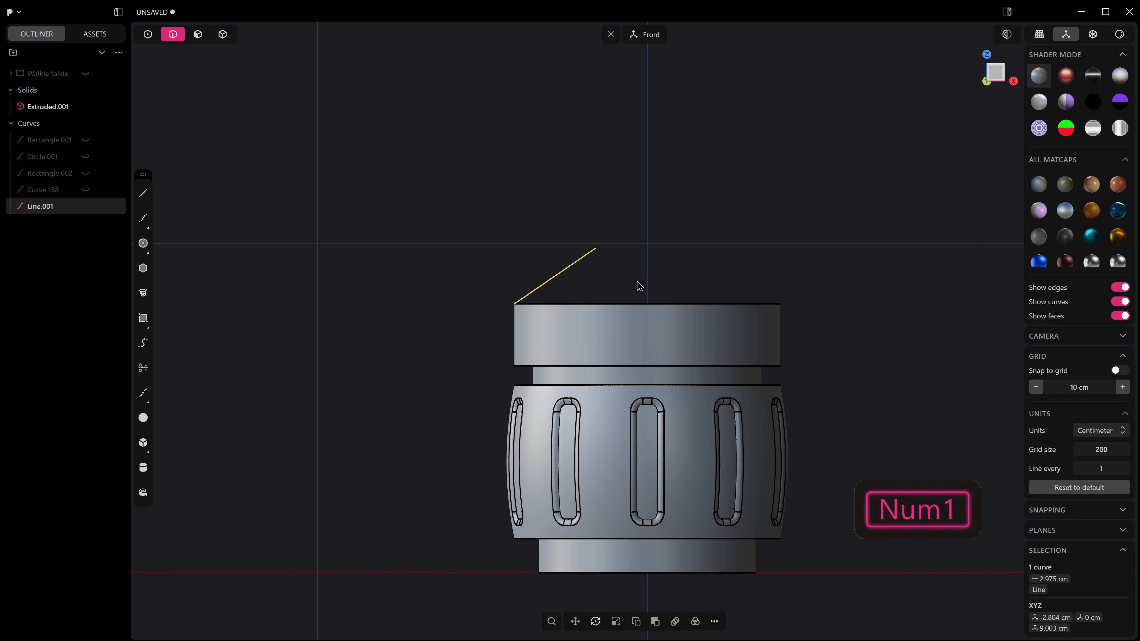
pyautogui.moveTo(632, 287); pyautogui.dragTo(634, 307, button='middle')
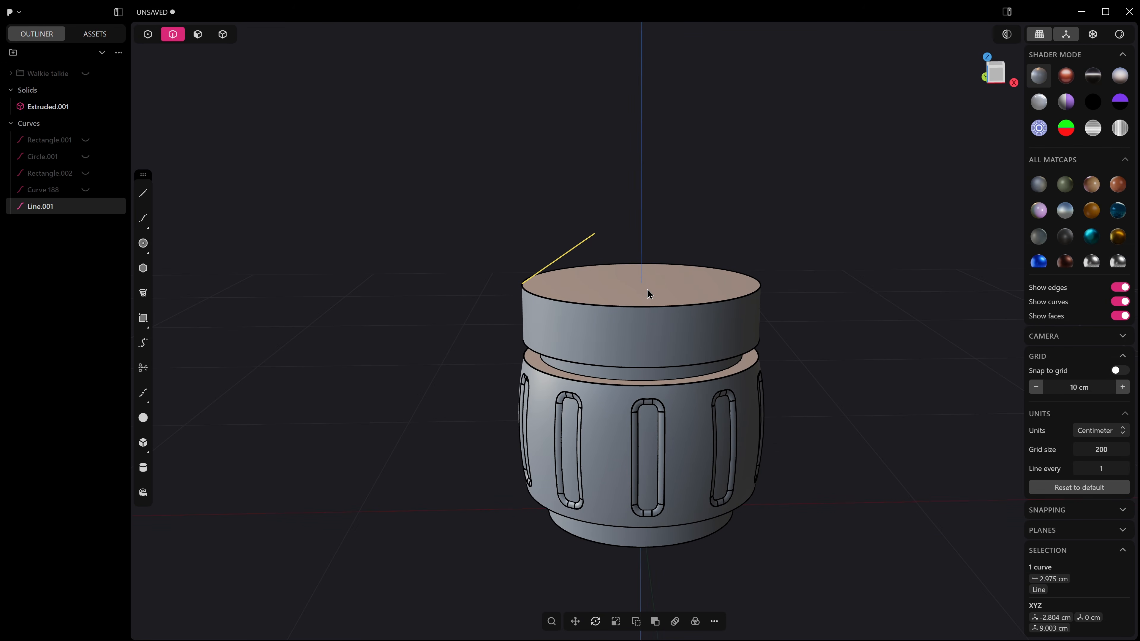
pyautogui.hotkey('shift', 'f')
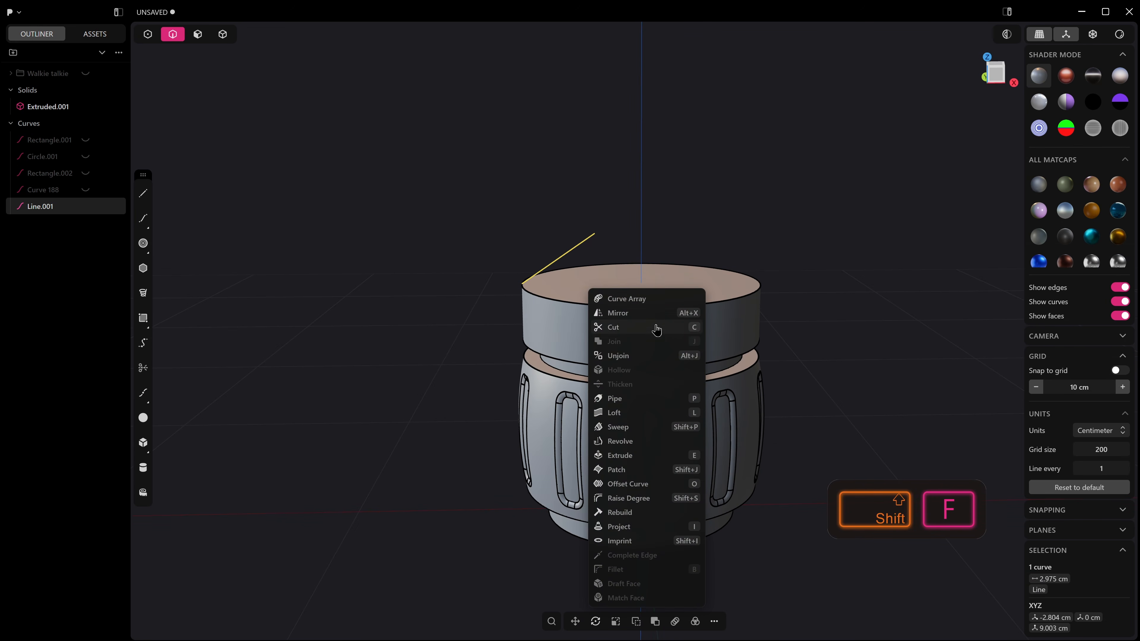
pyautogui.click(643, 442)
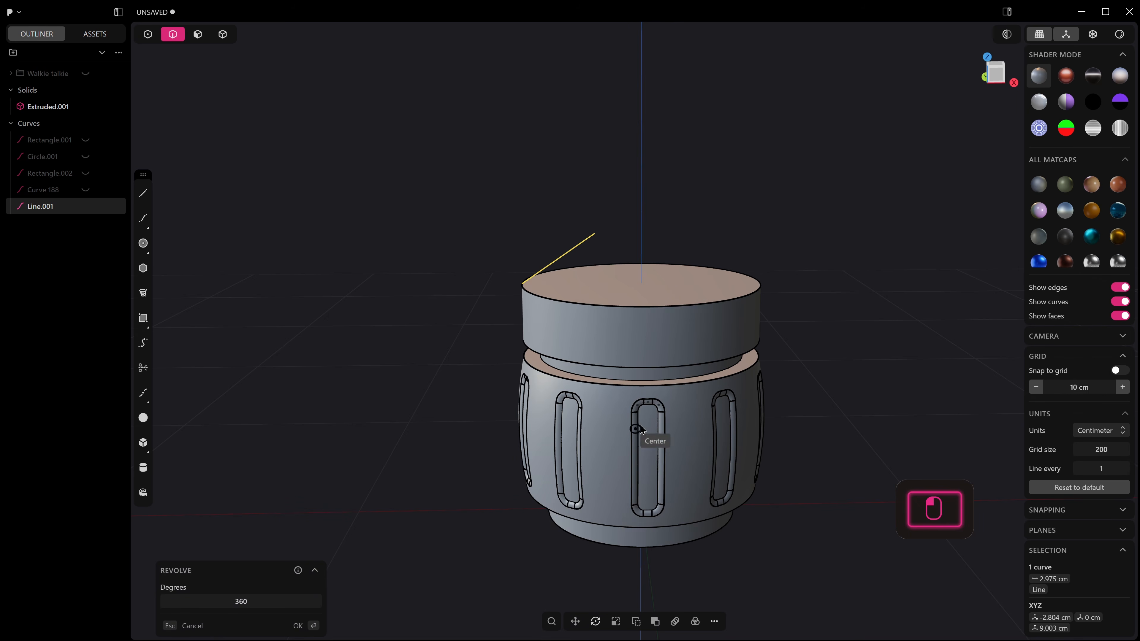
pyautogui.click(641, 287)
pyautogui.press('KP_1')
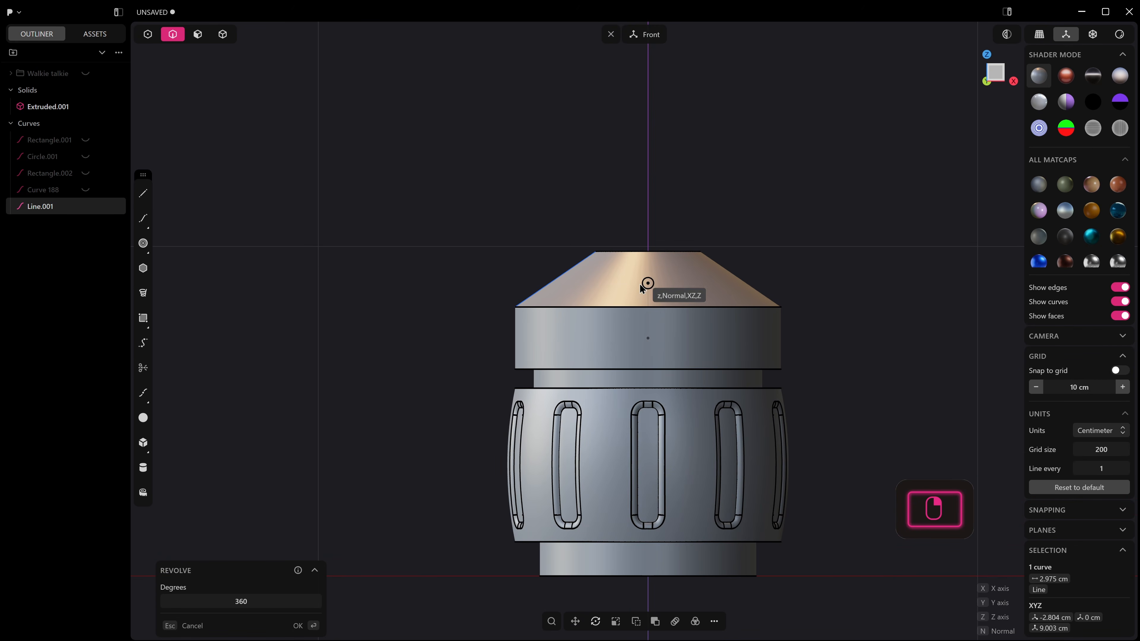
pyautogui.moveTo(640, 284); pyautogui.dragTo(667, 307, button='middle')
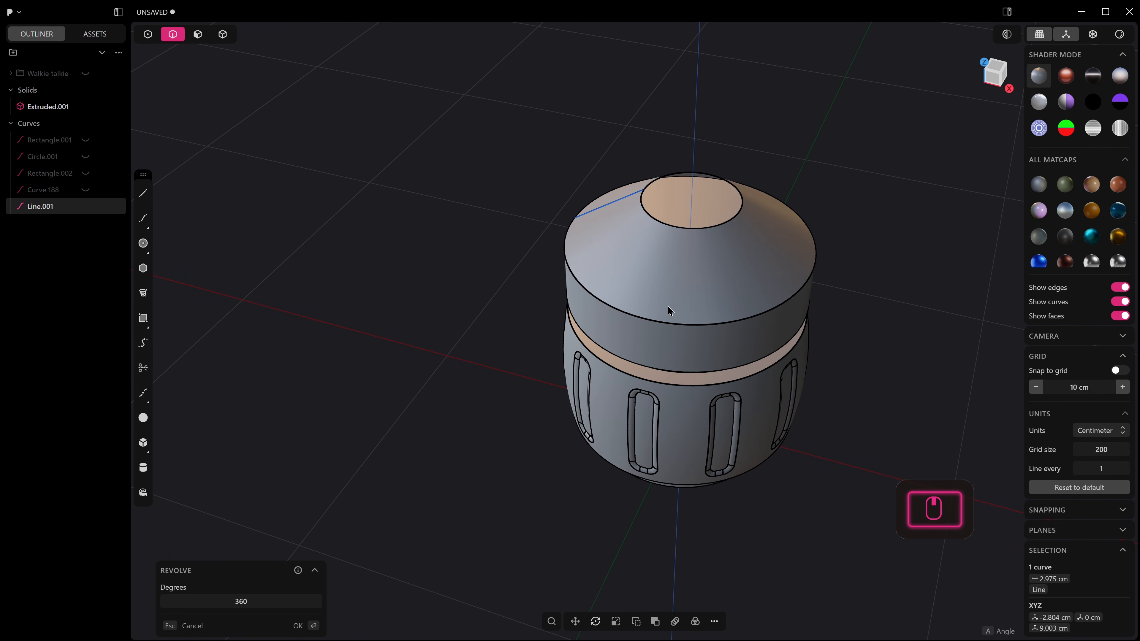
pyautogui.click(465, 167)
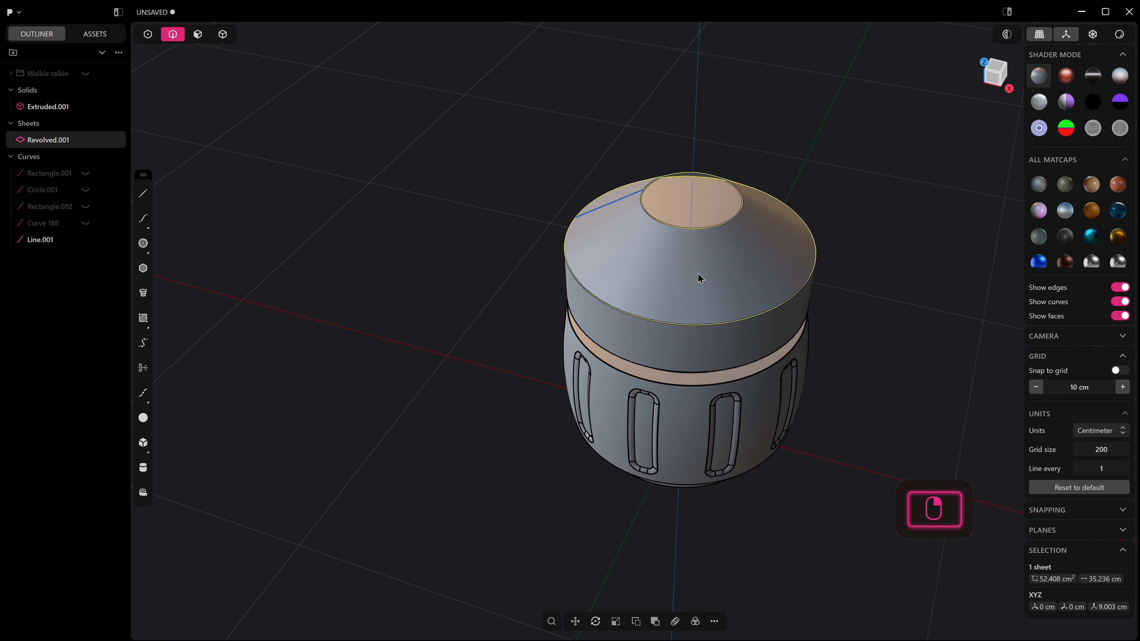
# Step: Cap the revolved sheet into a solid and merge it with the main body using a Boolean Union
pyautogui.hotkey('alt', 'f')
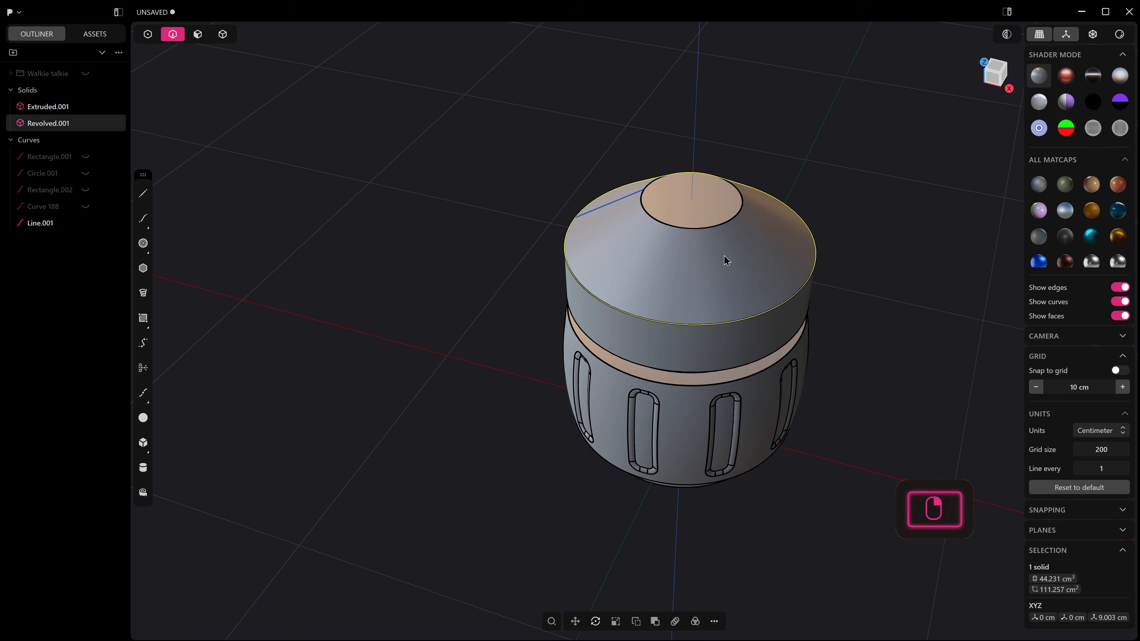
pyautogui.press('q')
pyautogui.click(758, 324)
pyautogui.press('q')
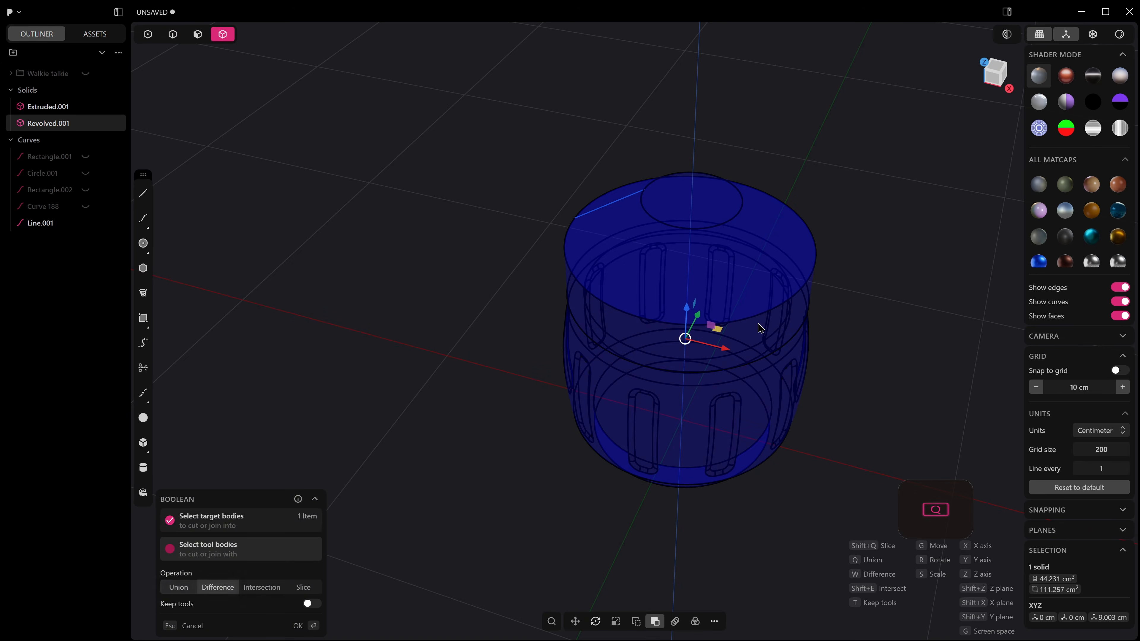
pyautogui.rightClick(766, 320)
pyautogui.press('2')
pyautogui.click(771, 311)
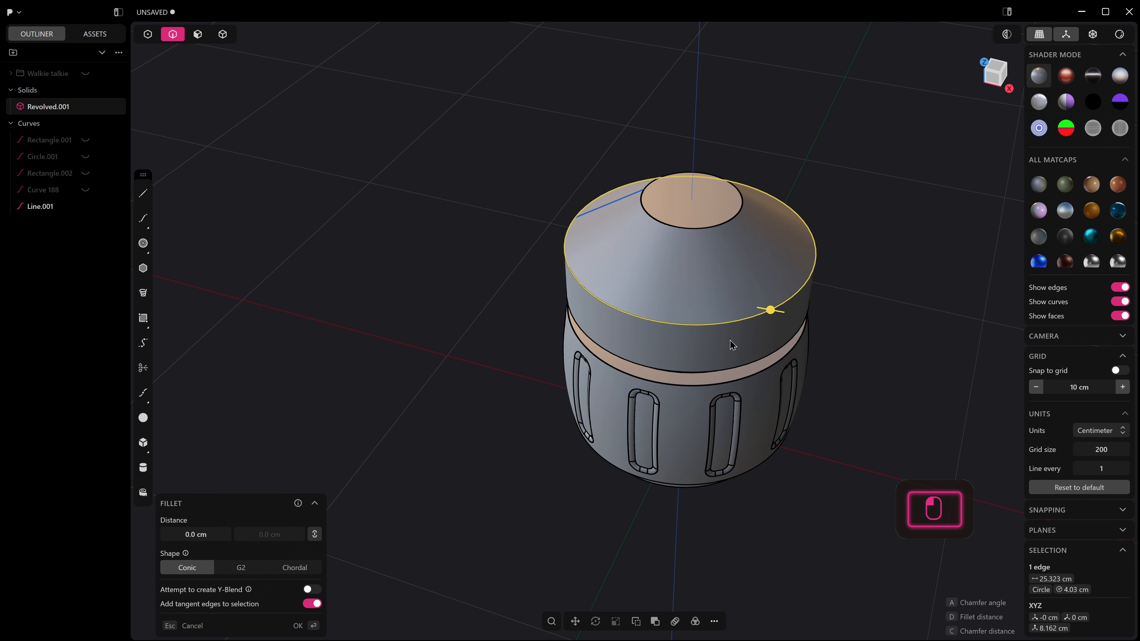
pyautogui.press('4')
pyautogui.moveTo(735, 263); pyautogui.dragTo(725, 226, button='middle')
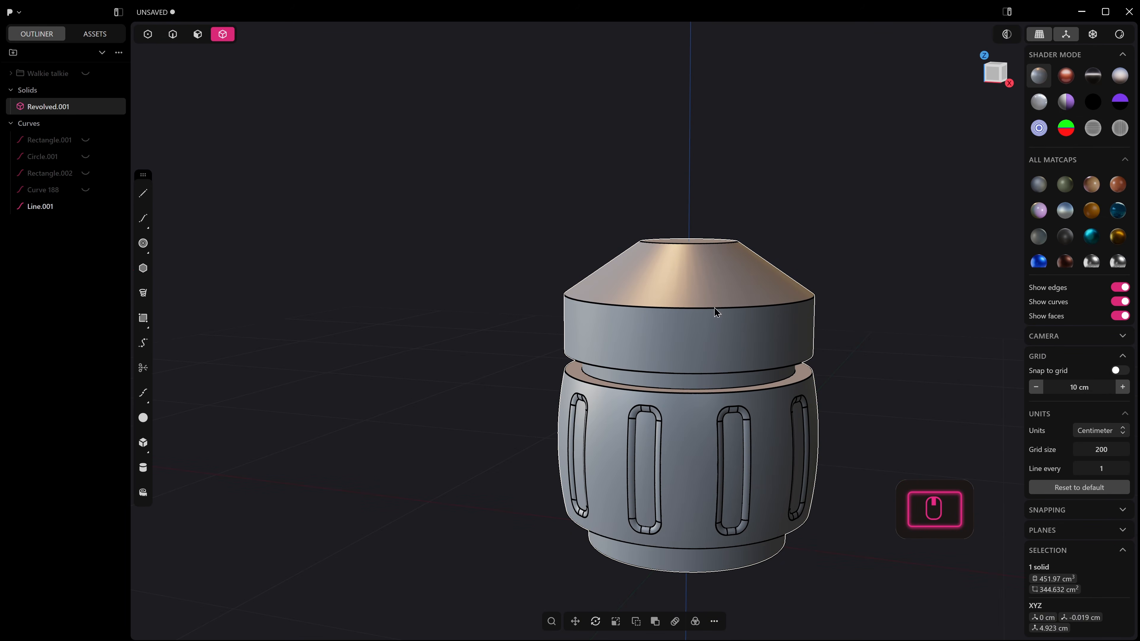
# Step: Fillet the circular edge where the cone meets the cylindrical band beneath it
pyautogui.press('2')
pyautogui.click(730, 309)
pyautogui.moveTo(732, 313); pyautogui.dragTo(736, 305)
pyautogui.rightClick(821, 252)
pyautogui.scroll(-1, 804, 259)
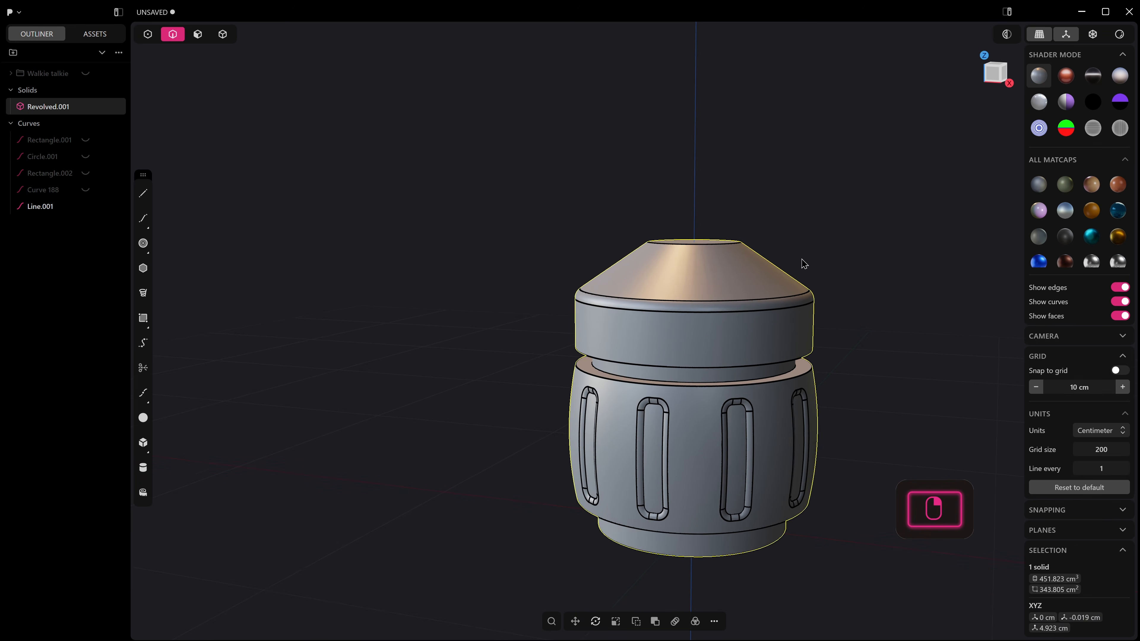
# Step: Widen the cone's flat top face using Push Face with an adjacent angle of 11.9258 and a distance of 0 cm
pyautogui.keyDown('shift'); pyautogui.moveTo(743, 256); pyautogui.dragTo(731, 296, button='middle'); pyautogui.keyUp('shift')
pyautogui.press('3')
pyautogui.click(706, 283)
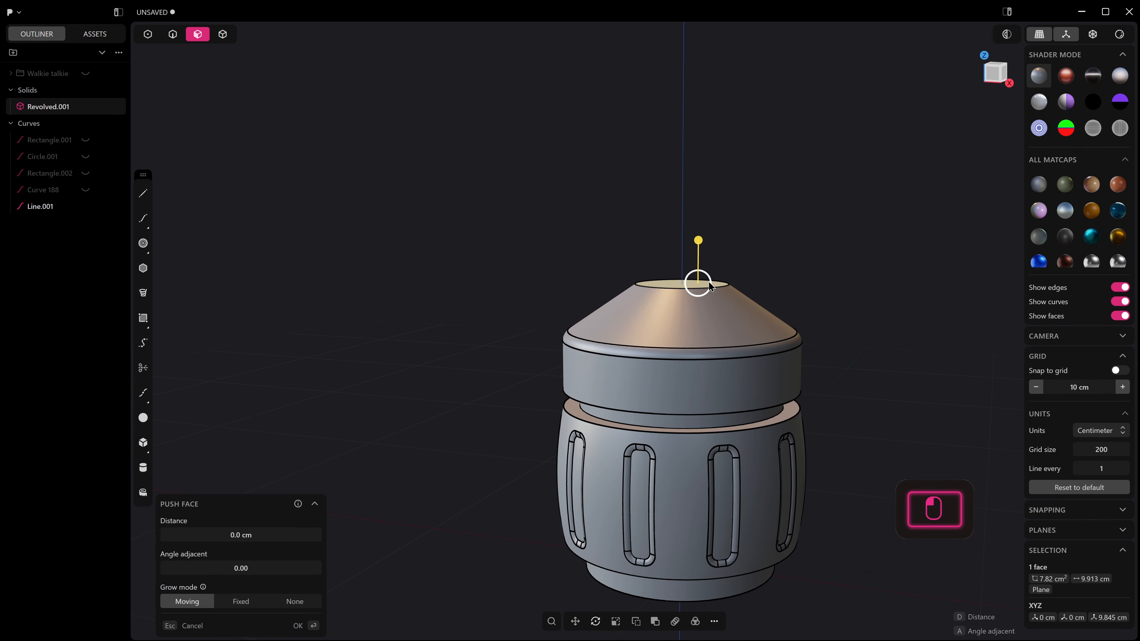
pyautogui.moveTo(705, 282); pyautogui.dragTo(709, 279)
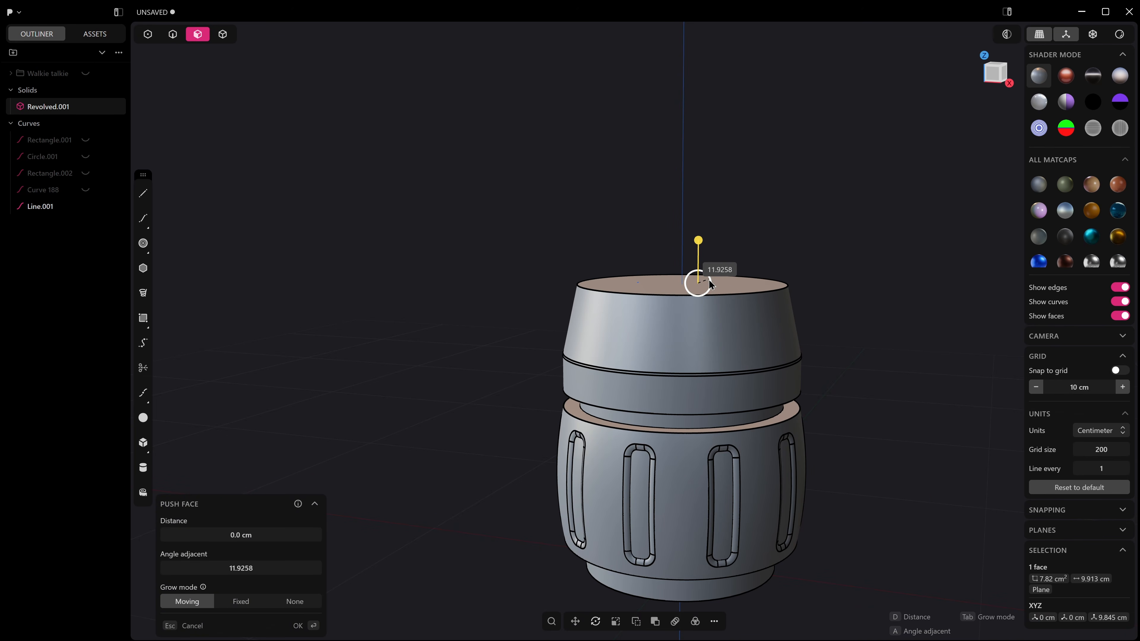
pyautogui.rightClick(713, 281)
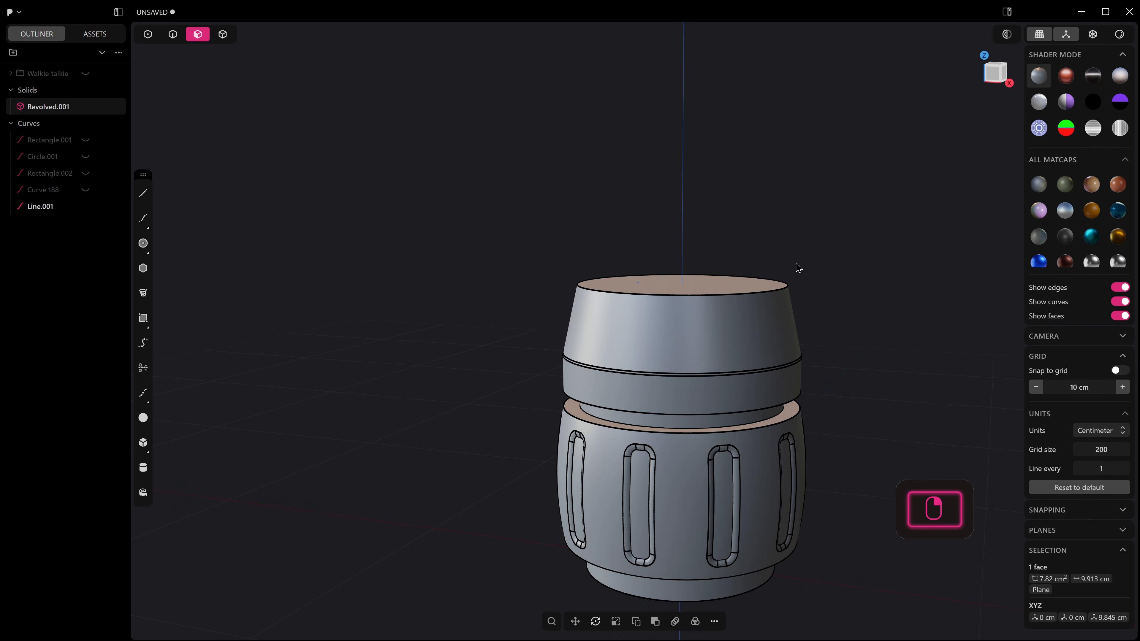
pyautogui.click(797, 268)
# Step: Delete the leftover slanted line that was used for the revolve
pyautogui.scroll(-5, 831, 336)
pyautogui.keyDown('shift'); pyautogui.moveTo(831, 337); pyautogui.dragTo(643, 283, button='middle'); pyautogui.keyUp('shift')
pyautogui.click(814, 294)
pyautogui.press('KP_1')
pyautogui.press('2')
pyautogui.click(618, 325)
pyautogui.press('x')
pyautogui.press('KP_1')
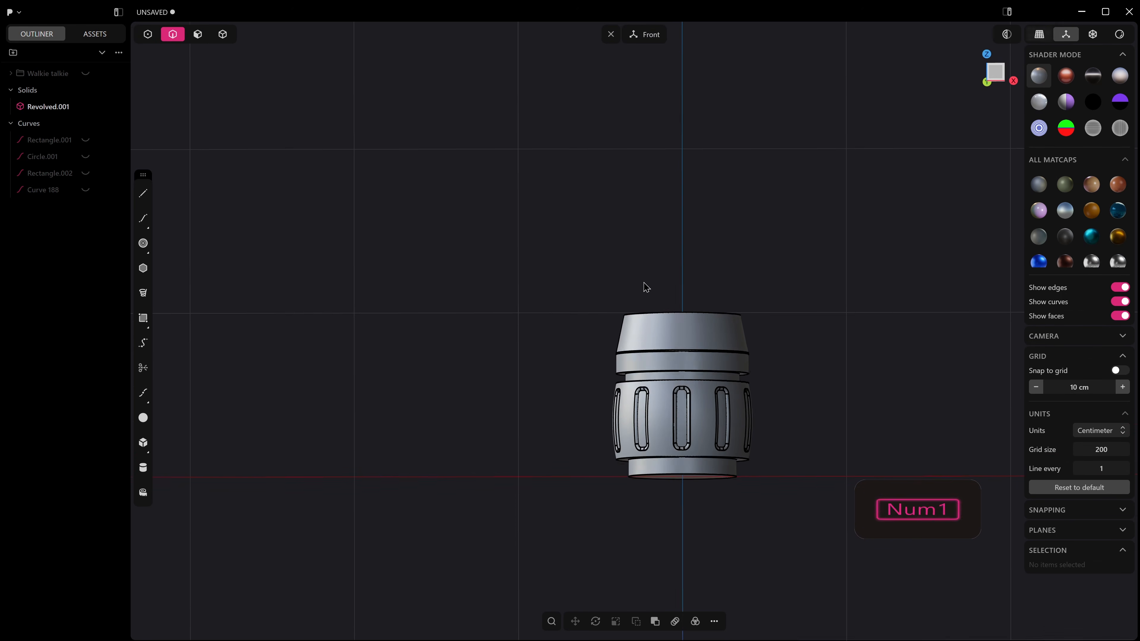
# Step: In the front view, convert the tapered upper side face into a spline surface with editable control points
pyautogui.press('2')
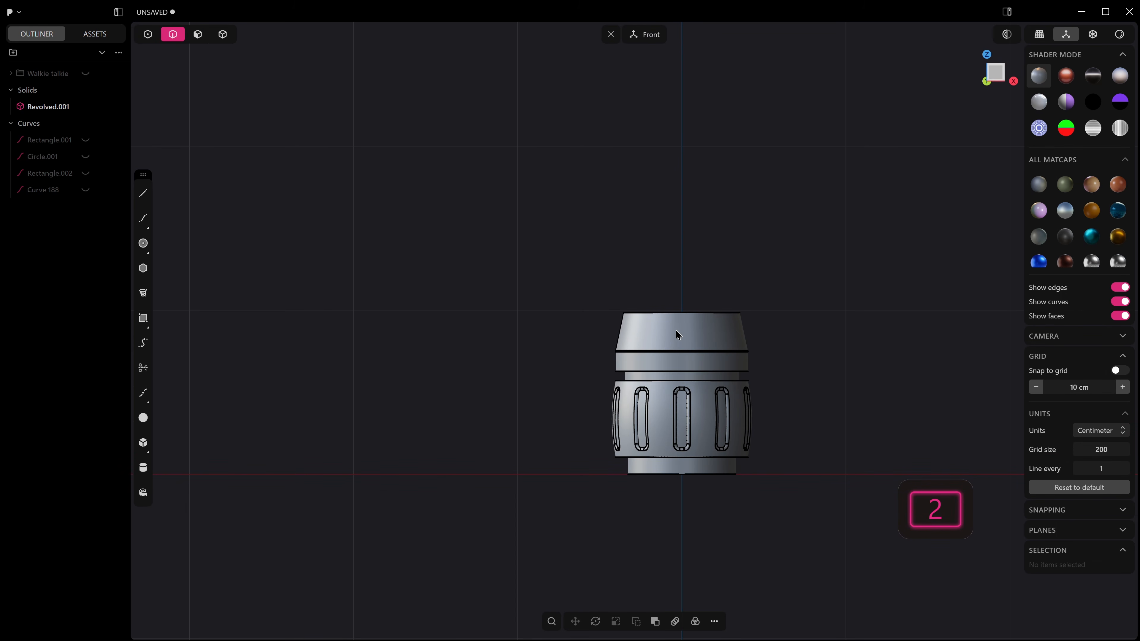
pyautogui.press('3')
pyautogui.click(678, 333)
pyautogui.hotkey('shift', 's')
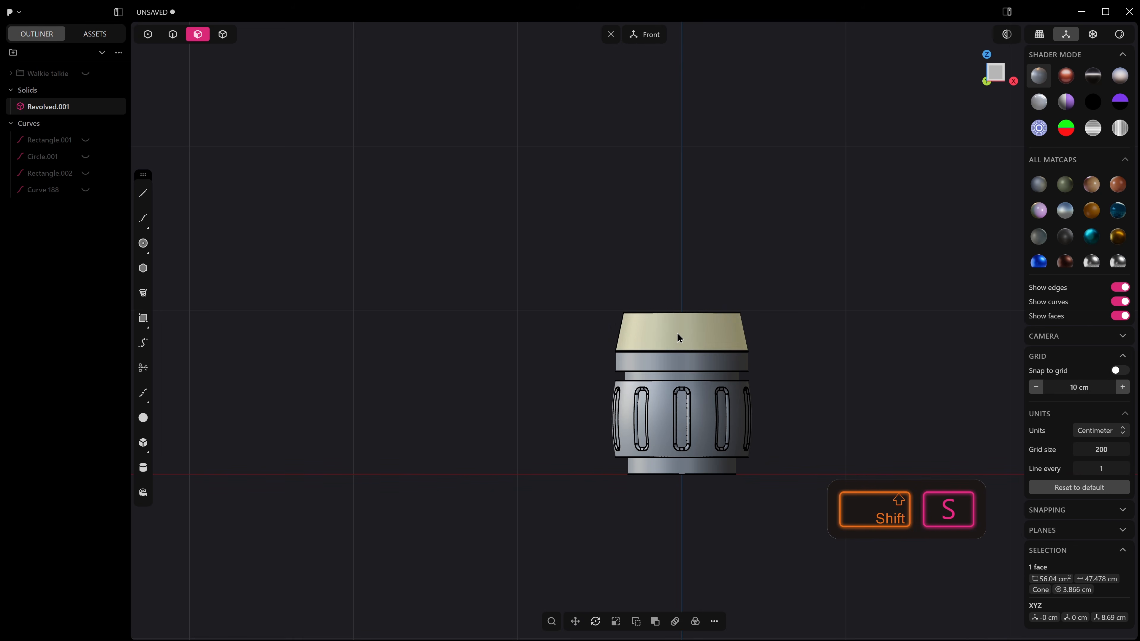
pyautogui.hotkey('ctrl', 'z')
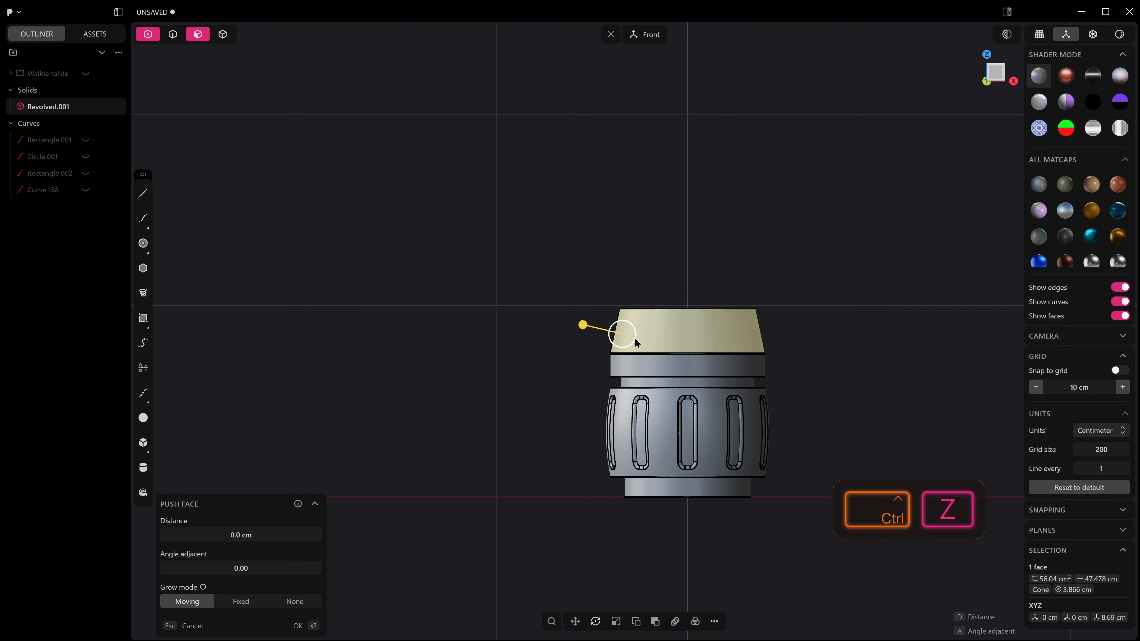
pyautogui.hotkey('shift', 's')
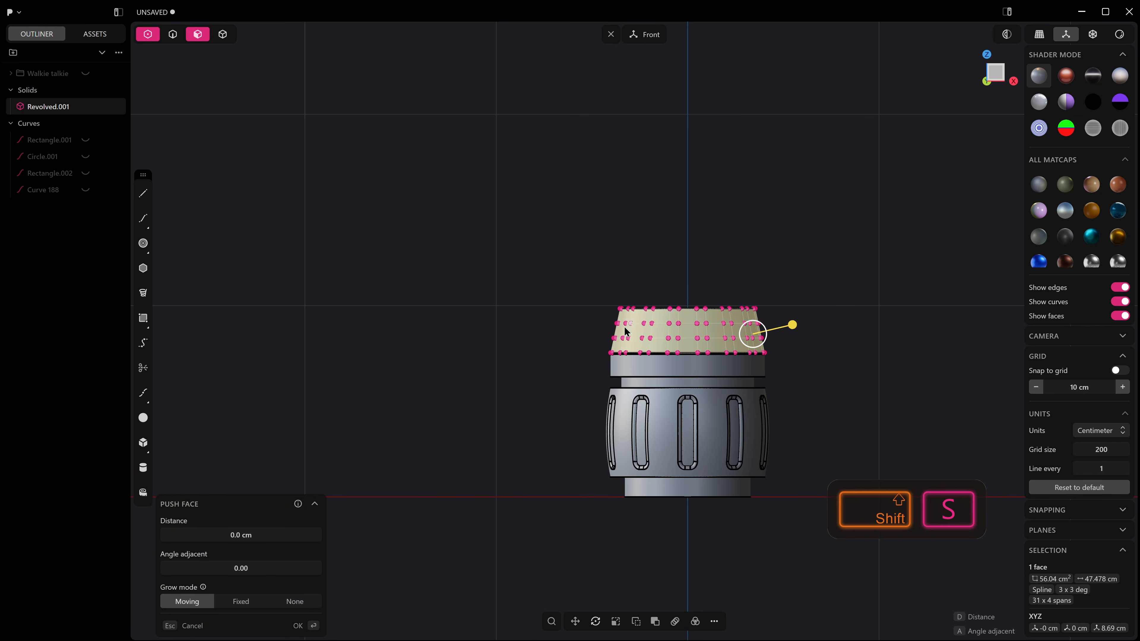
# Step: With X-ray display on, scale an inner row of the face's control points toward the centre to make the taper concave
pyautogui.click(597, 325)
pyautogui.hotkey('alt', 'z')
pyautogui.moveTo(599, 322); pyautogui.dragTo(734, 311)
pyautogui.press('s')
pyautogui.rightClick(823, 291)
# Step: Chamfer the knob's top rim edge by about 0.18 cm and turn off X-ray display
pyautogui.press('2')
pyautogui.click(739, 310)
pyautogui.press('b')
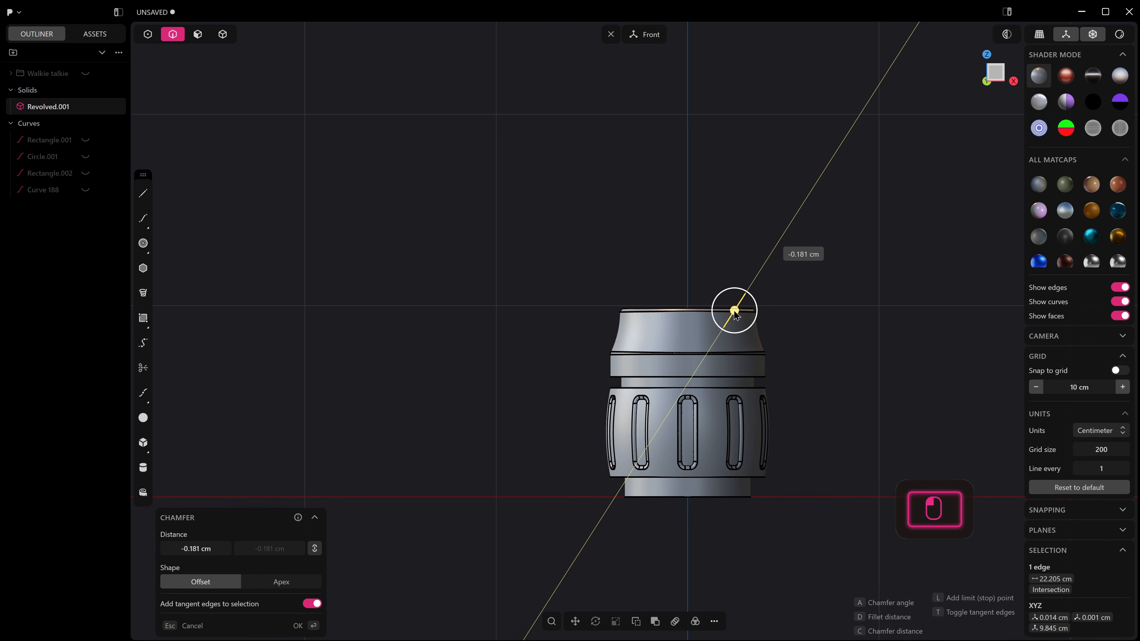
pyautogui.moveTo(789, 288); pyautogui.dragTo(740, 283, button='middle')
pyautogui.rightClick(807, 295)
pyautogui.hotkey('alt', 'z')
pyautogui.click(826, 292)
# Step: Fillet the two outer edges bordering the groove and the lower edge of the slotted section by about 0.268 cm
pyautogui.scroll(-3, 825, 292)
pyautogui.moveTo(741, 283); pyautogui.dragTo(774, 281, button='middle')
pyautogui.scroll(-3, 758, 228)
pyautogui.press('KP_1')
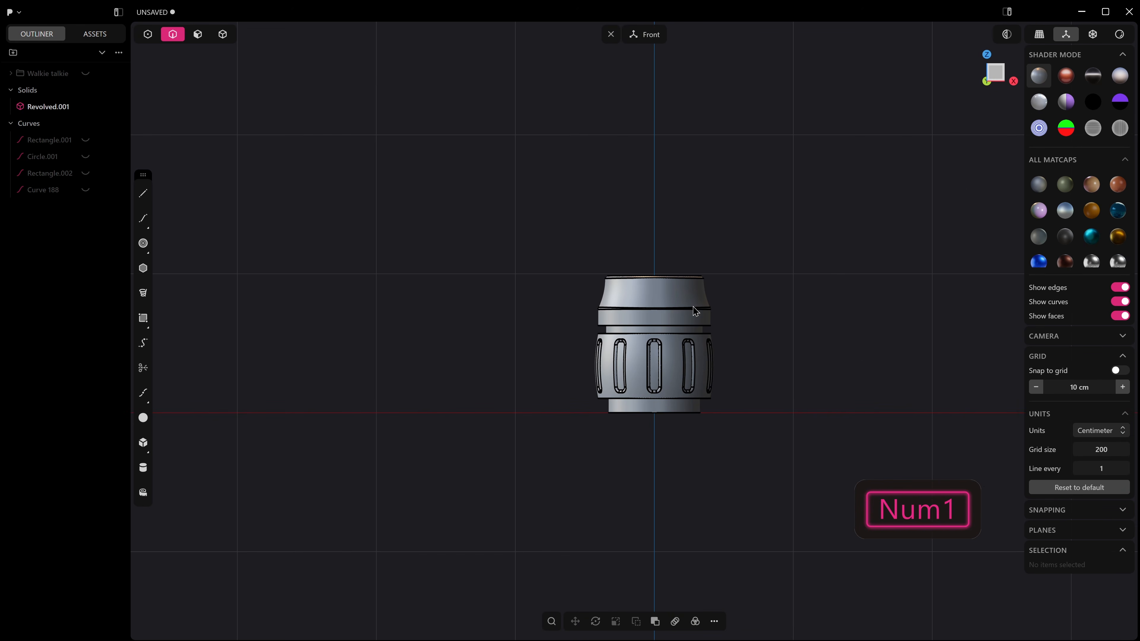
pyautogui.scroll(1, 745, 359)
pyautogui.keyDown('shift'); pyautogui.moveTo(746, 359); pyautogui.dragTo(818, 418, button='middle'); pyautogui.keyUp('shift')
pyautogui.moveTo(832, 374); pyautogui.dragTo(774, 373, button='middle')
pyautogui.scroll(1, 774, 373)
pyautogui.press('2')
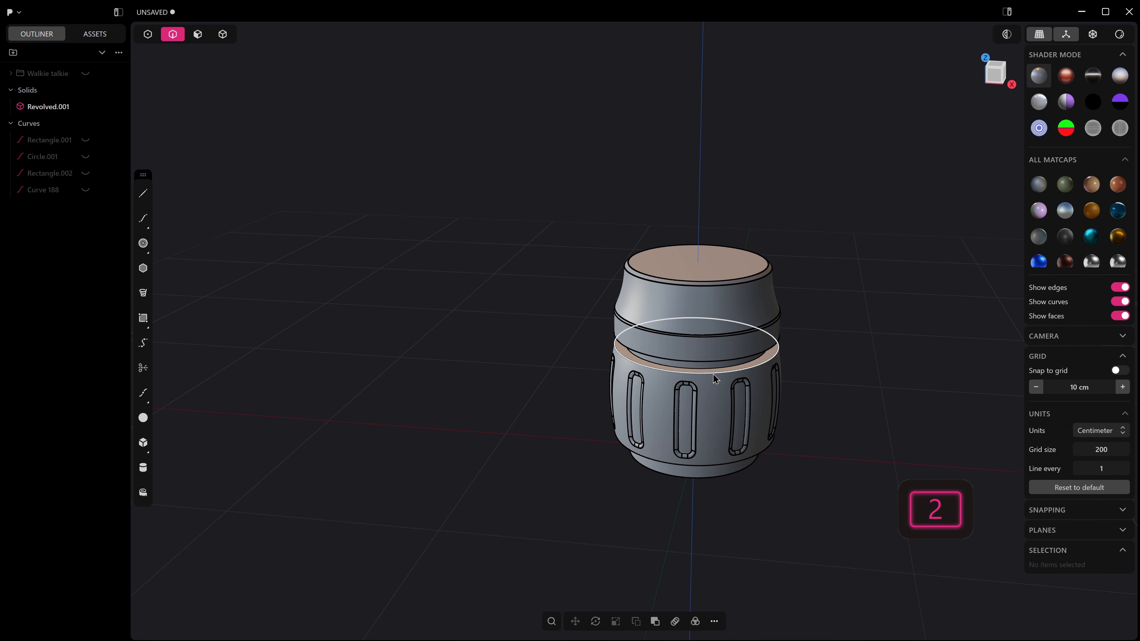
pyautogui.click(707, 374)
pyautogui.press('b')
pyautogui.scroll(3, 687, 480)
pyautogui.moveTo(688, 478); pyautogui.dragTo(685, 444, button='middle')
pyautogui.moveTo(684, 331); pyautogui.dragTo(674, 318, button='middle')
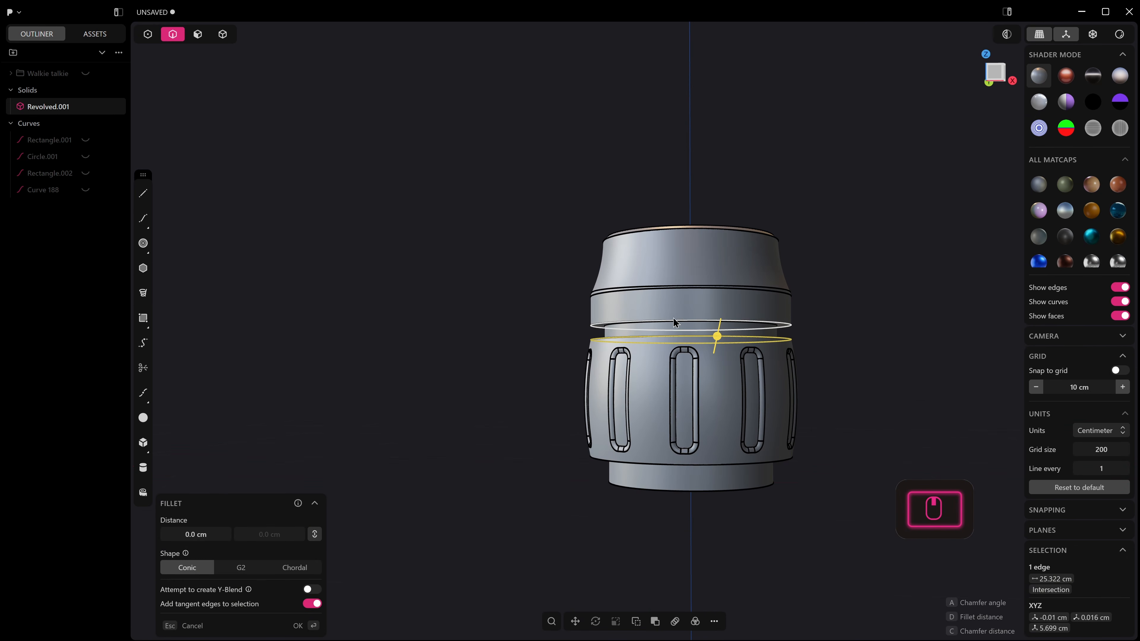
pyautogui.keyDown('shift'); pyautogui.click(673, 319); pyautogui.keyUp('shift')
pyautogui.moveTo(658, 467); pyautogui.dragTo(655, 471)
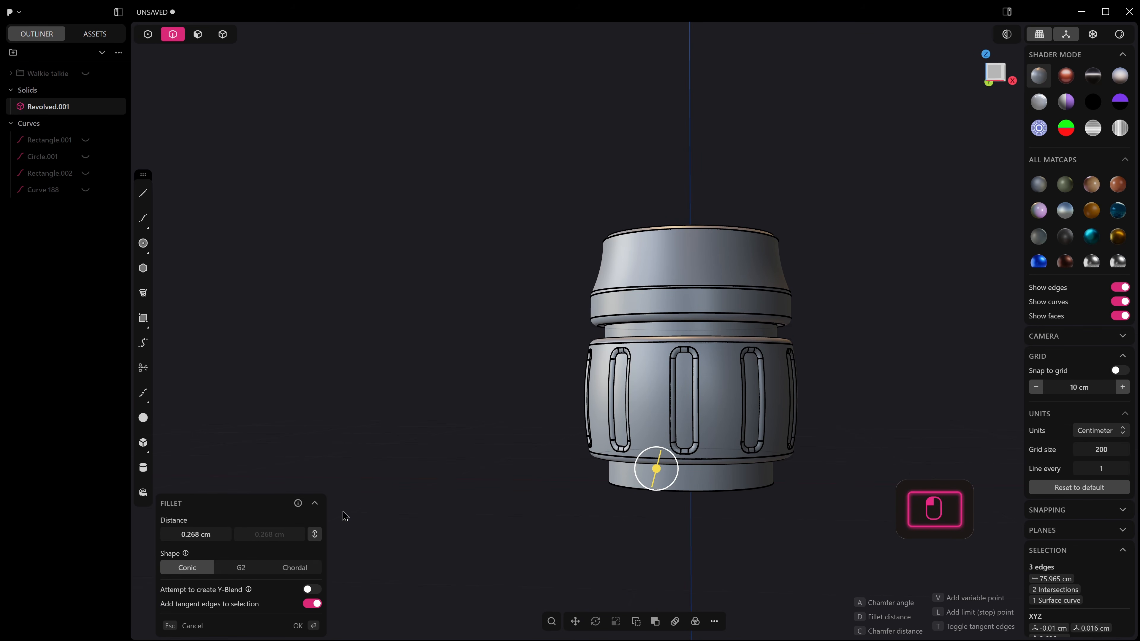
# Step: Change the three-edge fillet's shape to G2 and apply it
pyautogui.click(241, 568)
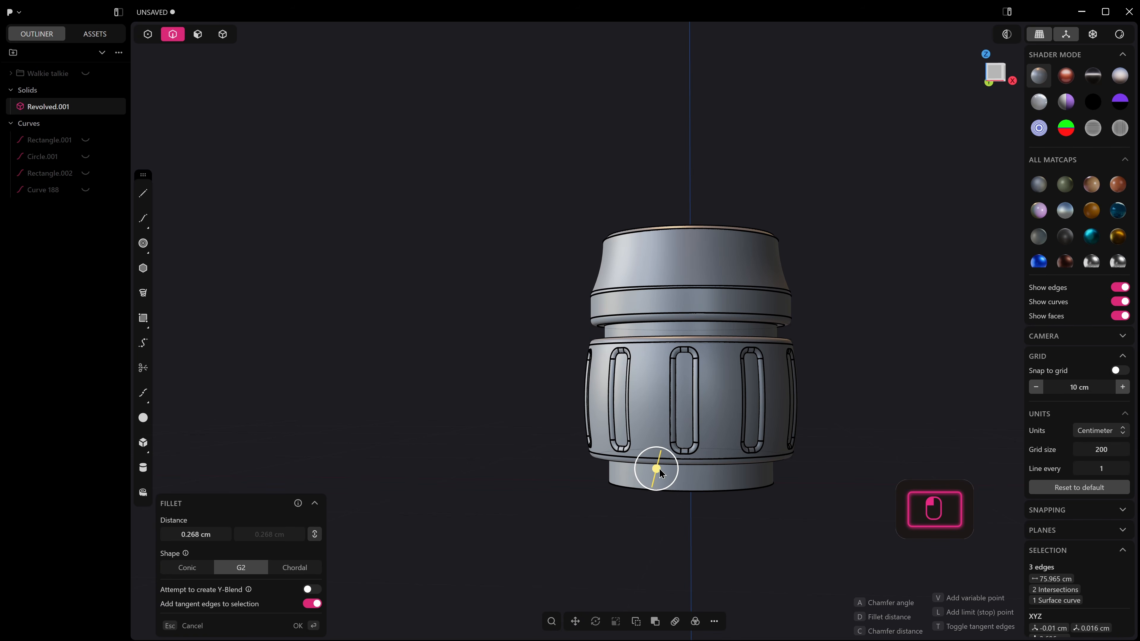
pyautogui.press('Return')
pyautogui.moveTo(827, 317); pyautogui.dragTo(914, 295, button='right')
# Step: Inspect the Walkie talkie group with the knob hidden, and restore the knob as the only visible object in the front view
pyautogui.moveTo(914, 294); pyautogui.dragTo(934, 233, button='middle')
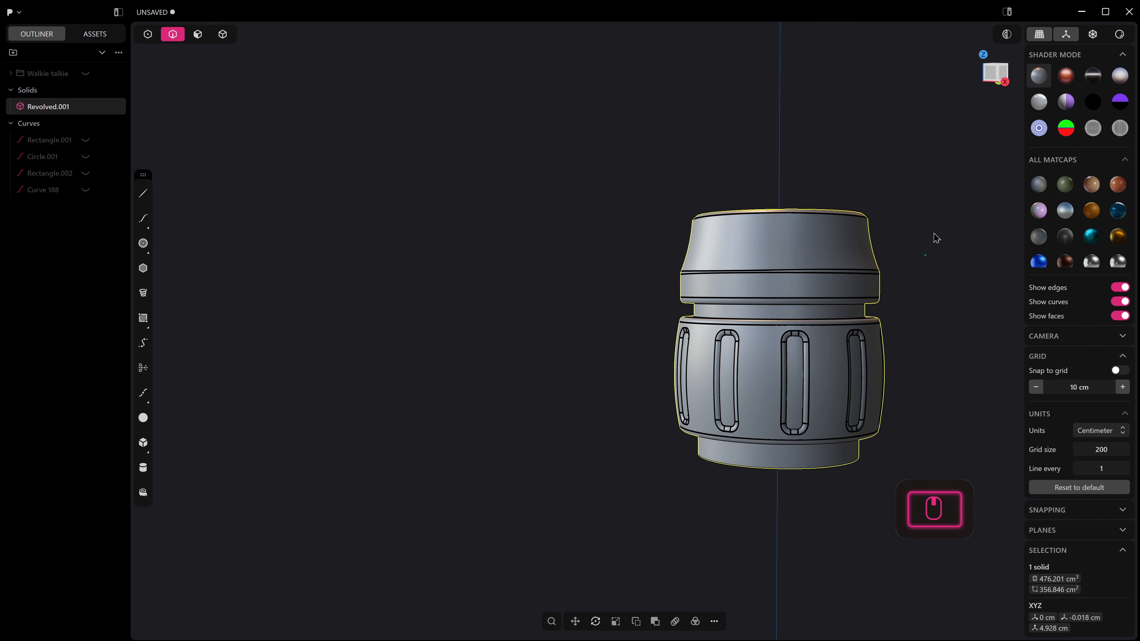
pyautogui.scroll(-2, 936, 238)
pyautogui.press('KP_1')
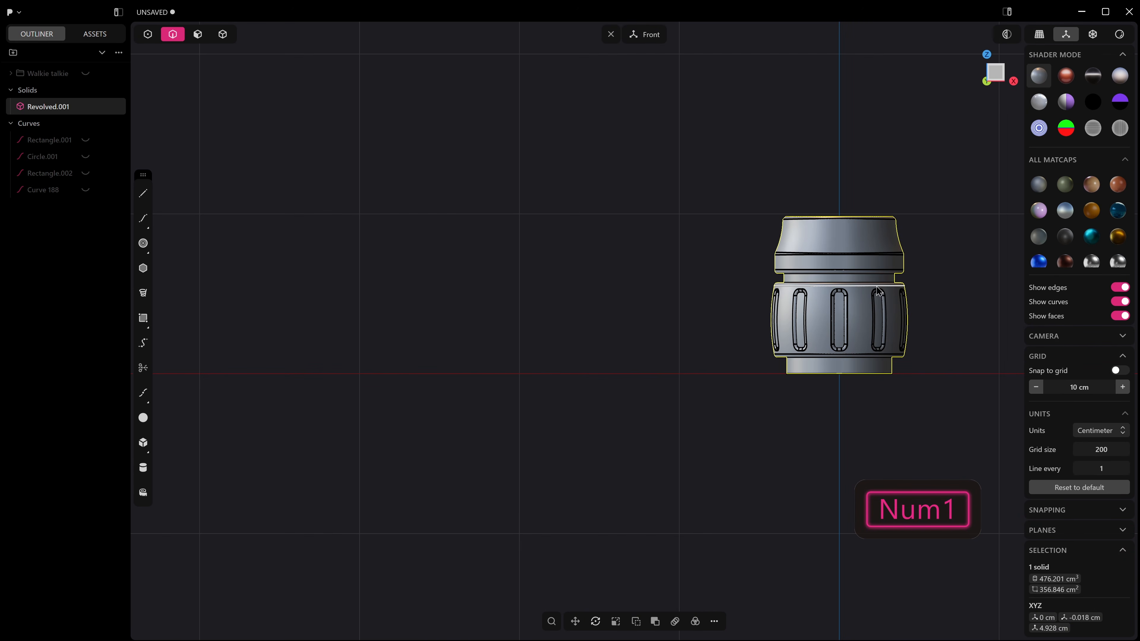
pyautogui.click(84, 107)
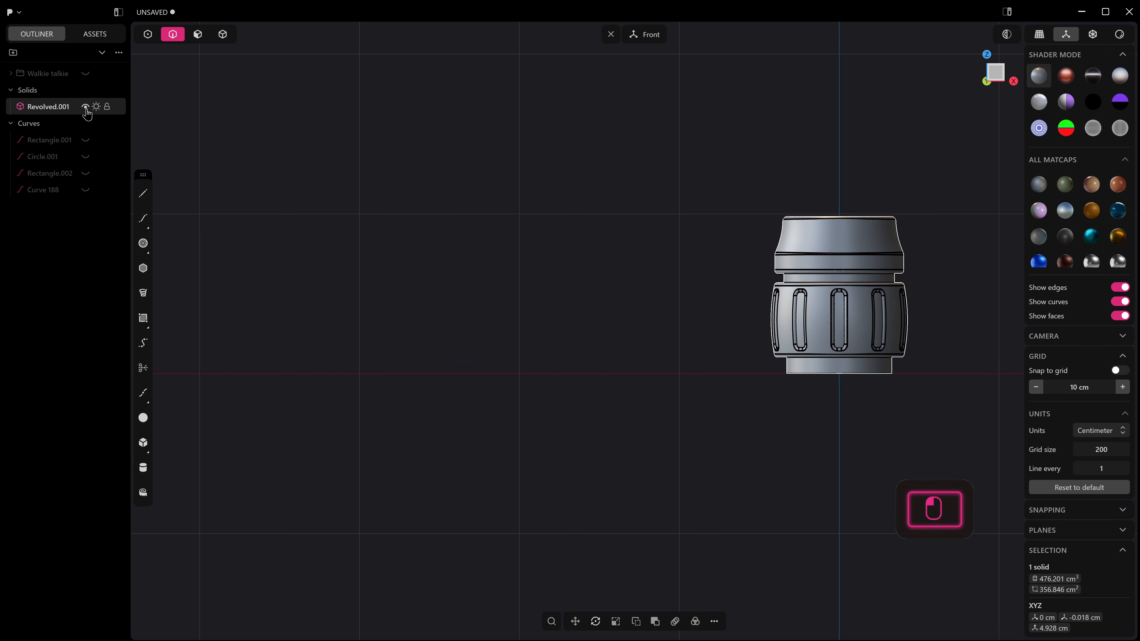
pyautogui.click(85, 73)
pyautogui.scroll(-2, 901, 388)
pyautogui.keyDown('shift'); pyautogui.moveTo(866, 392); pyautogui.dragTo(692, 369, button='middle'); pyautogui.keyUp('shift')
pyautogui.moveTo(823, 359); pyautogui.dragTo(745, 353, button='middle')
pyautogui.click(84, 107)
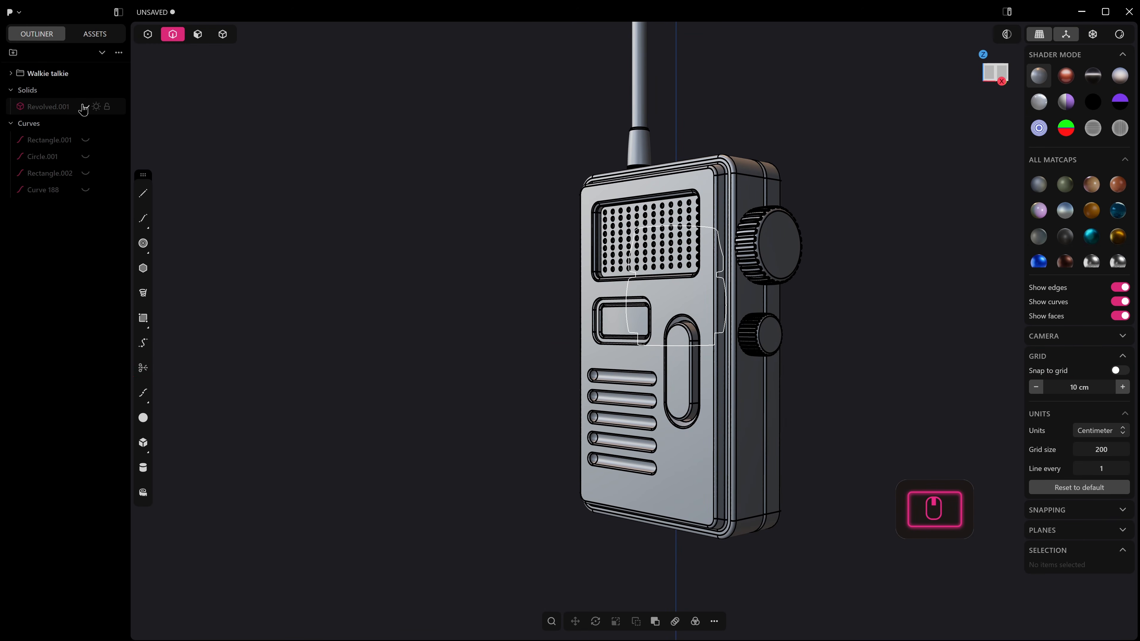
pyautogui.click(85, 76)
pyautogui.moveTo(538, 252); pyautogui.dragTo(688, 346, button='middle')
pyautogui.press('KP_1')
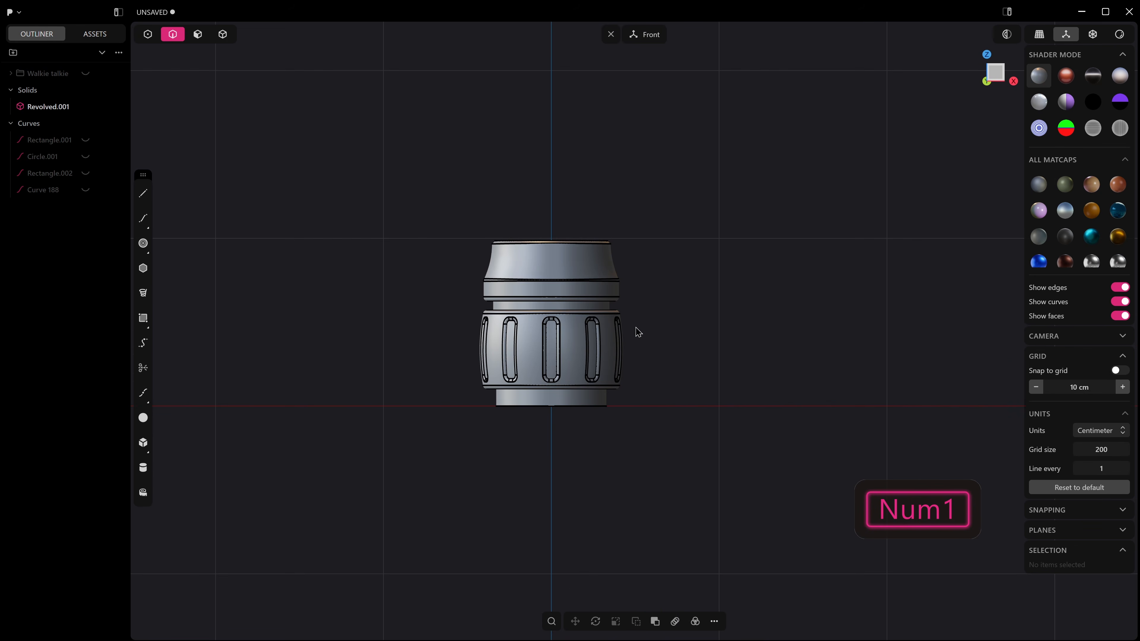
# Step: In the right view, create a sphere of about 14.76 cm radius centred on the vertical axis above the knob
pyautogui.keyDown('shift'); pyautogui.moveTo(593, 307); pyautogui.dragTo(717, 369, button='middle'); pyautogui.keyUp('shift')
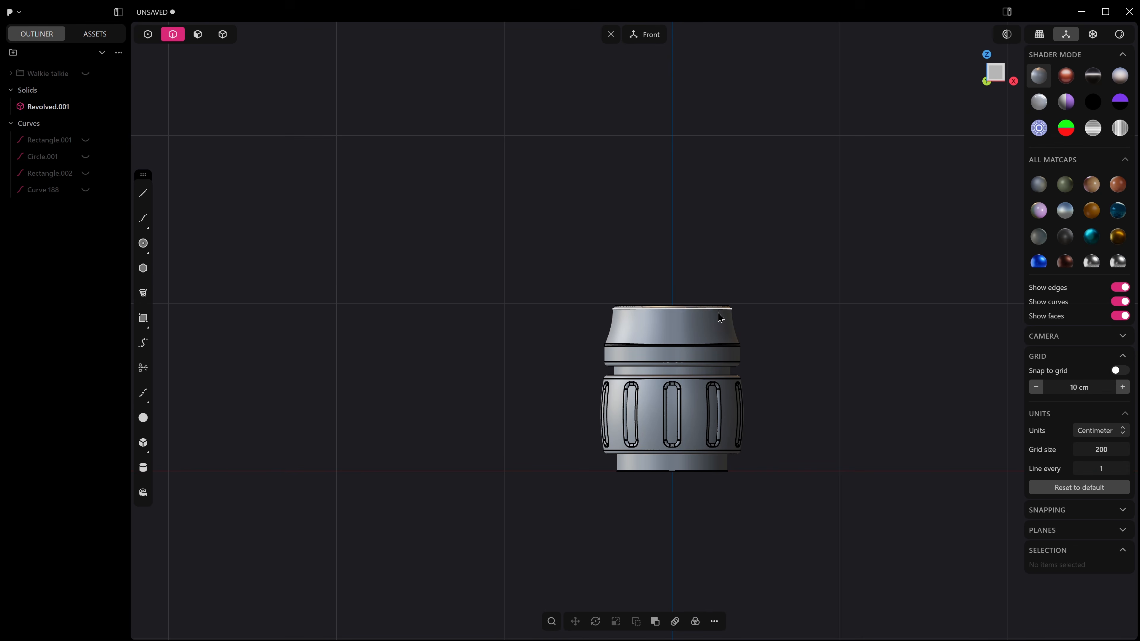
pyautogui.scroll(-2, 718, 322)
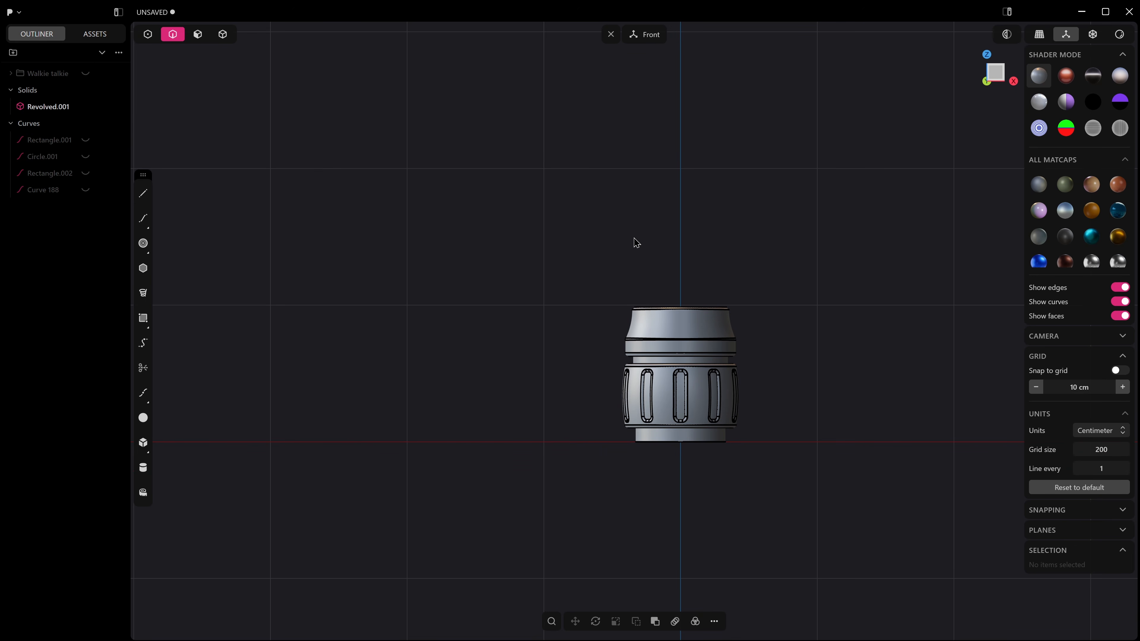
pyautogui.press('KP_3')
pyautogui.keyDown('shift'); pyautogui.moveTo(644, 229); pyautogui.dragTo(642, 288, button='middle'); pyautogui.keyUp('shift')
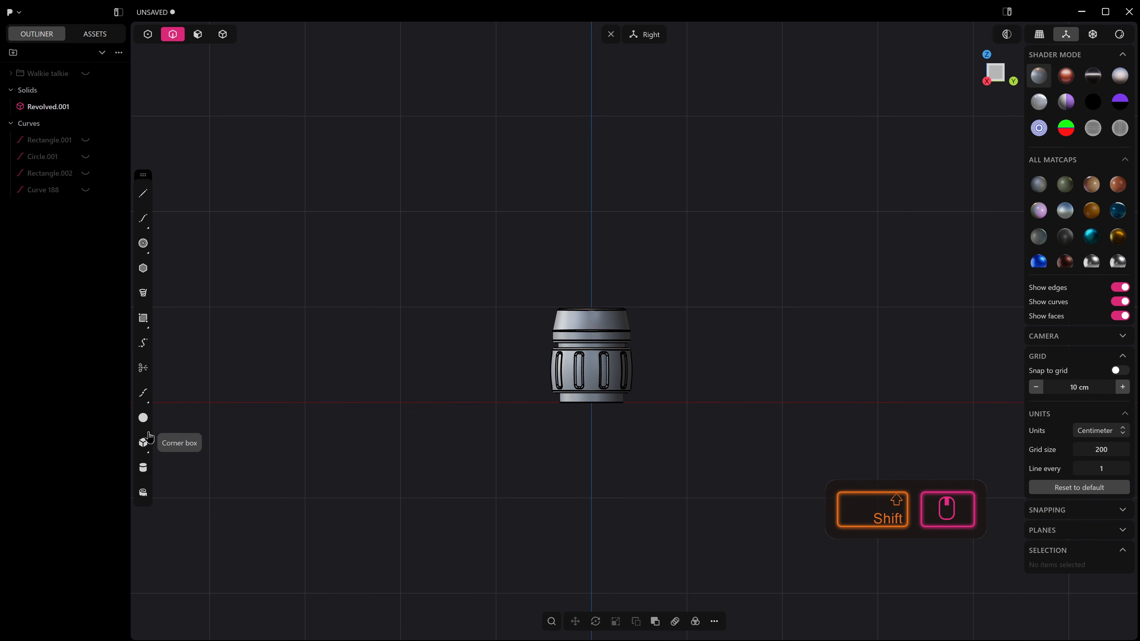
pyautogui.click(143, 418)
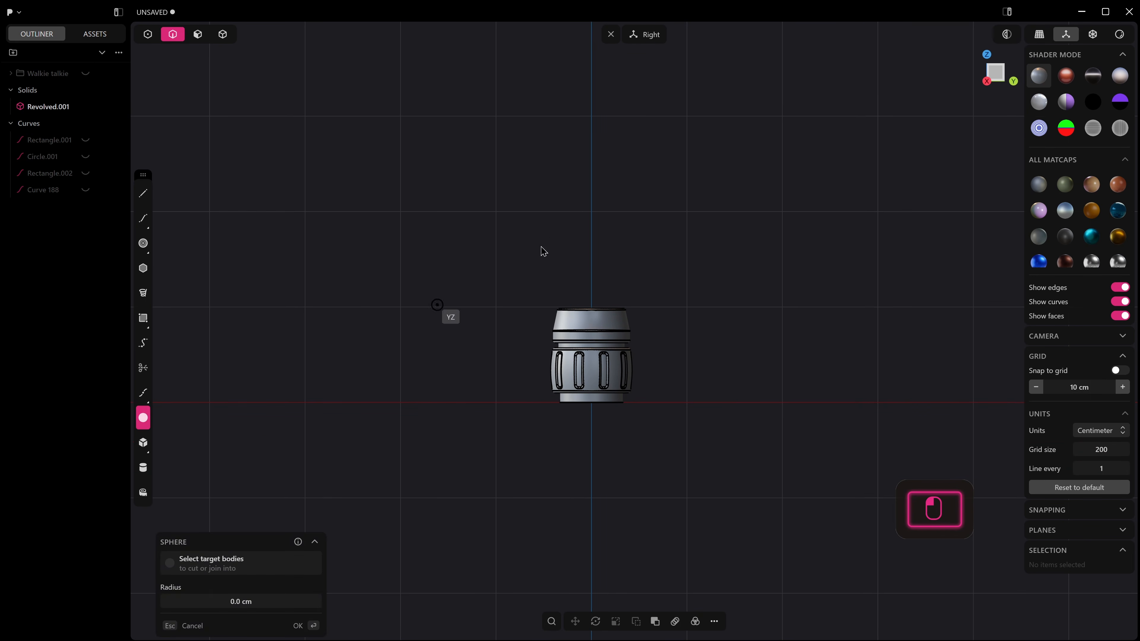
pyautogui.click(592, 134)
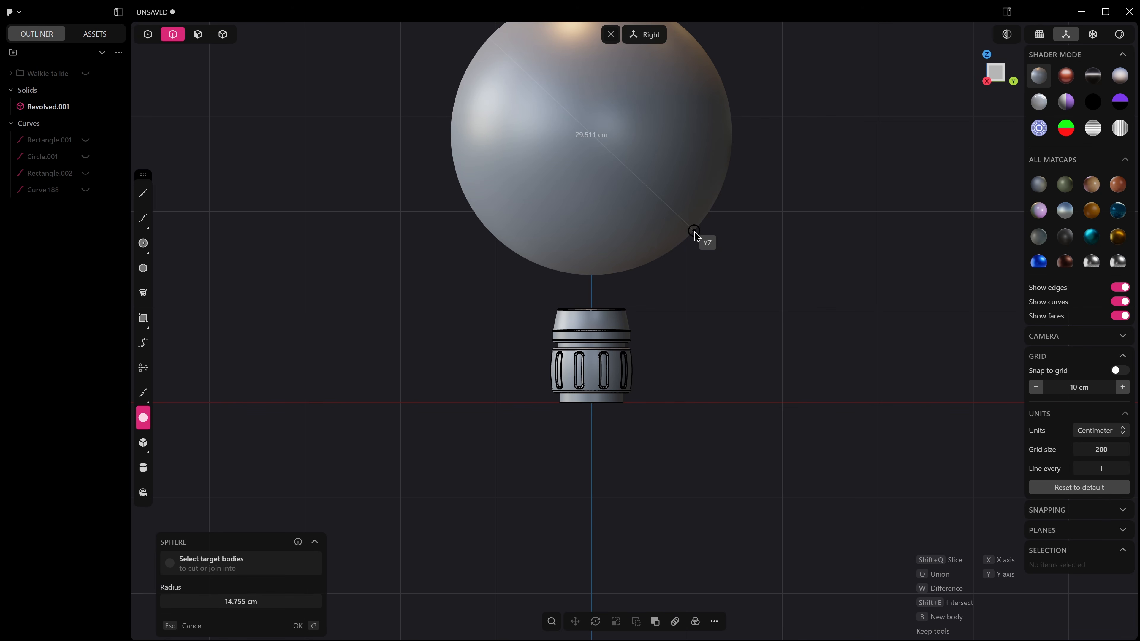
pyautogui.click(696, 234)
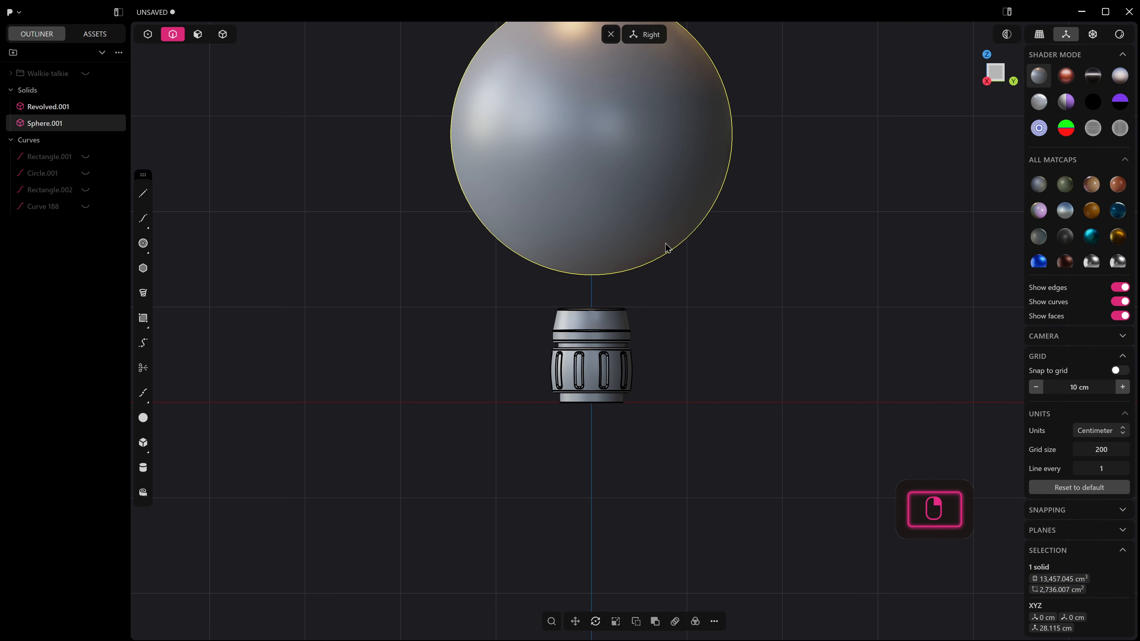
# Step: Try moving the sphere about 9.4 cm along the Y axis, and undo both the move and the sphere
pyautogui.press('g')
pyautogui.moveTo(636, 136); pyautogui.dragTo(726, 164)
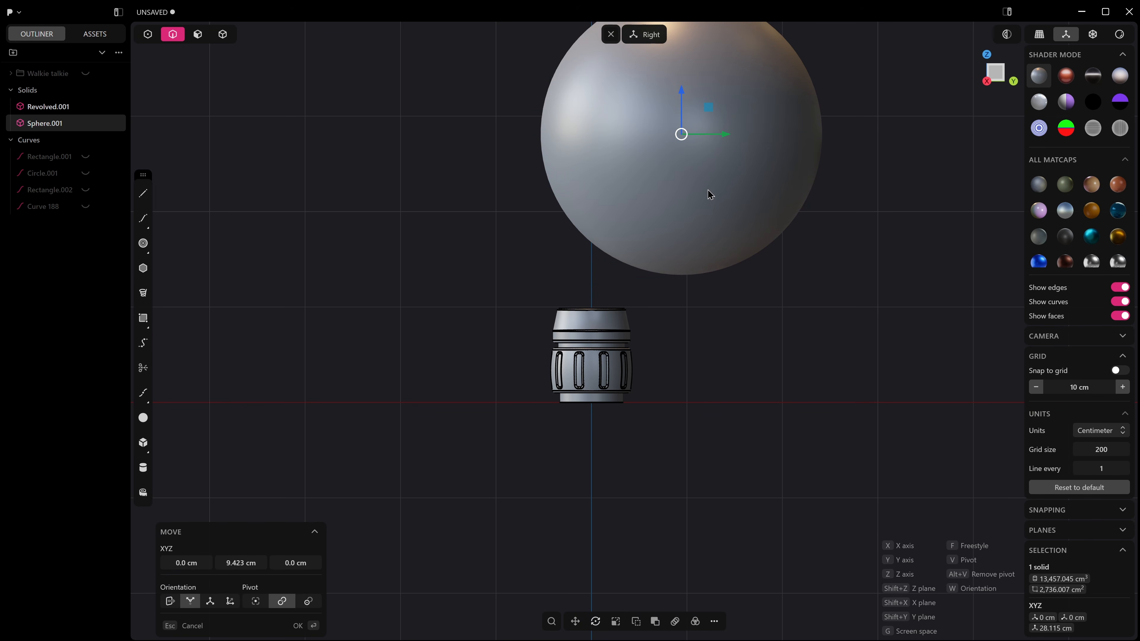
pyautogui.hotkey('ctrl', 'z')
pyautogui.hotkey('ctrl', 'z')
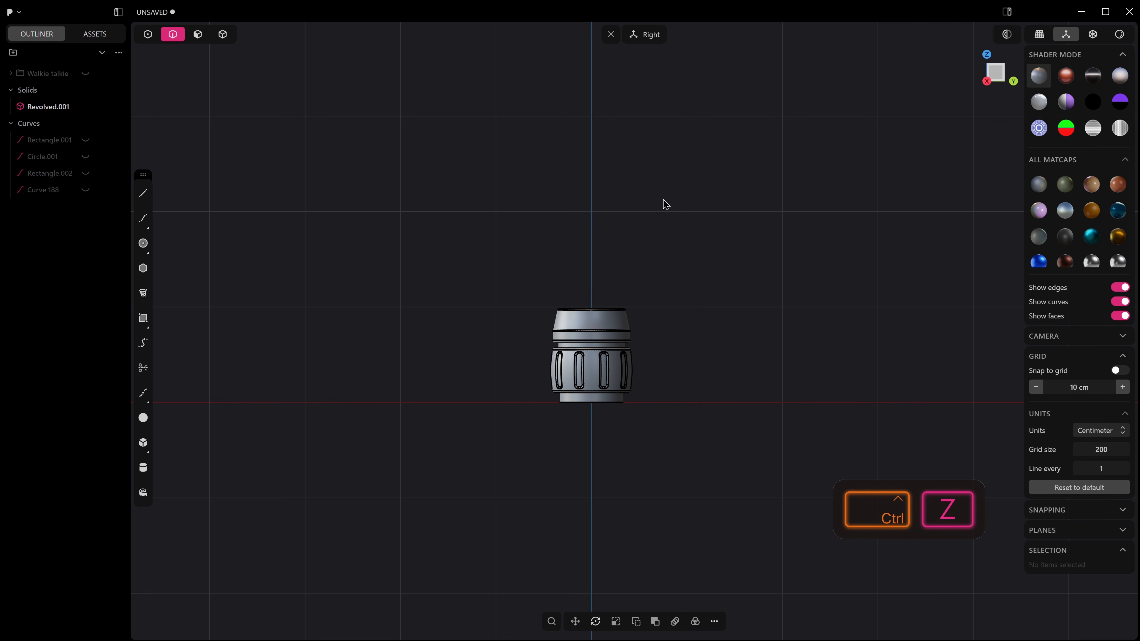
# Step: Hide the finished knob solid and centre the empty right view on the origin
pyautogui.keyDown('shift'); pyautogui.moveTo(716, 336); pyautogui.dragTo(656, 333, button='middle'); pyautogui.keyUp('shift')
pyautogui.keyDown('shift'); pyautogui.moveTo(729, 305); pyautogui.dragTo(674, 299, button='middle'); pyautogui.keyUp('shift')
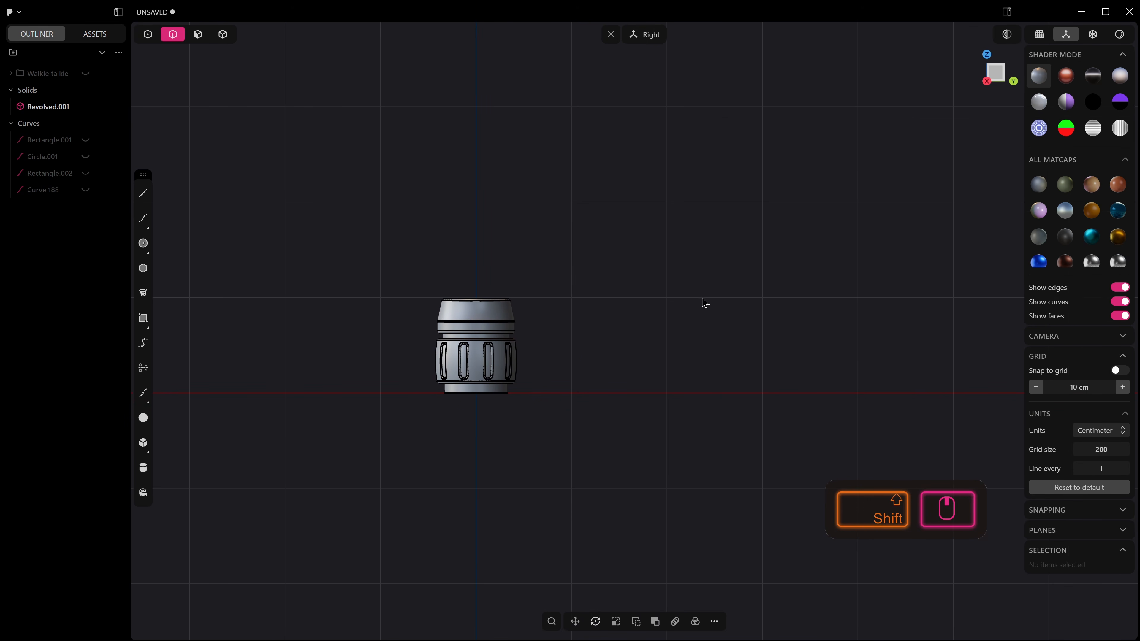
pyautogui.press('4')
pyautogui.click(468, 322)
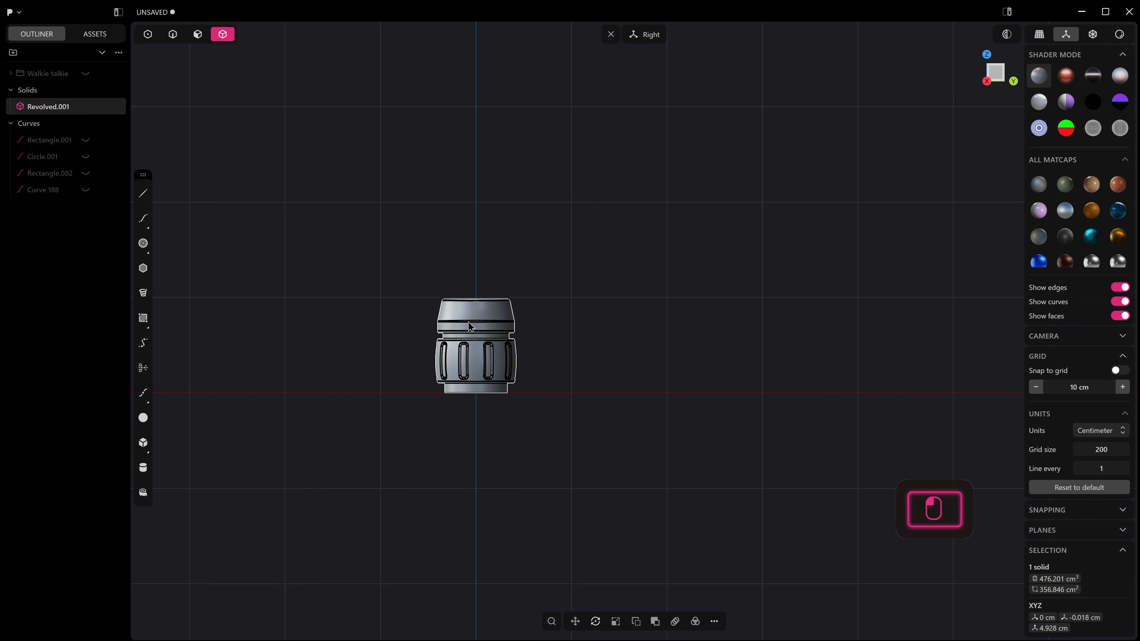
pyautogui.press('h')
pyautogui.keyDown('shift'); pyautogui.moveTo(403, 362); pyautogui.dragTo(501, 319, button='middle'); pyautogui.keyUp('shift')
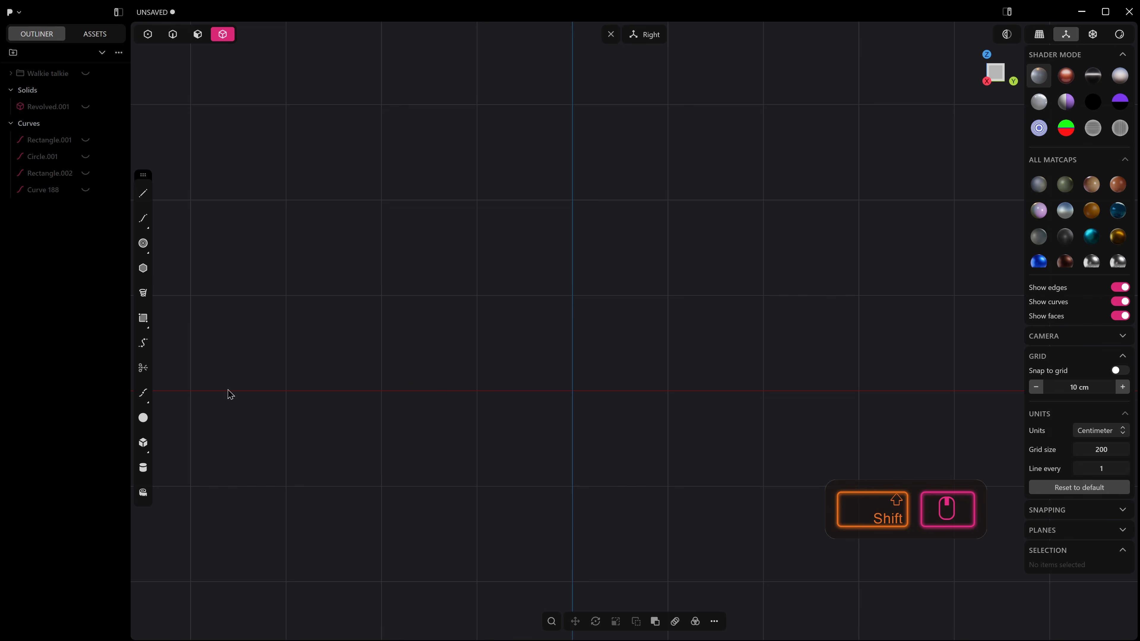
# Step: Draw a horizontal line about 4.2 cm long from the origin along the positive Y axis
pyautogui.click(143, 193)
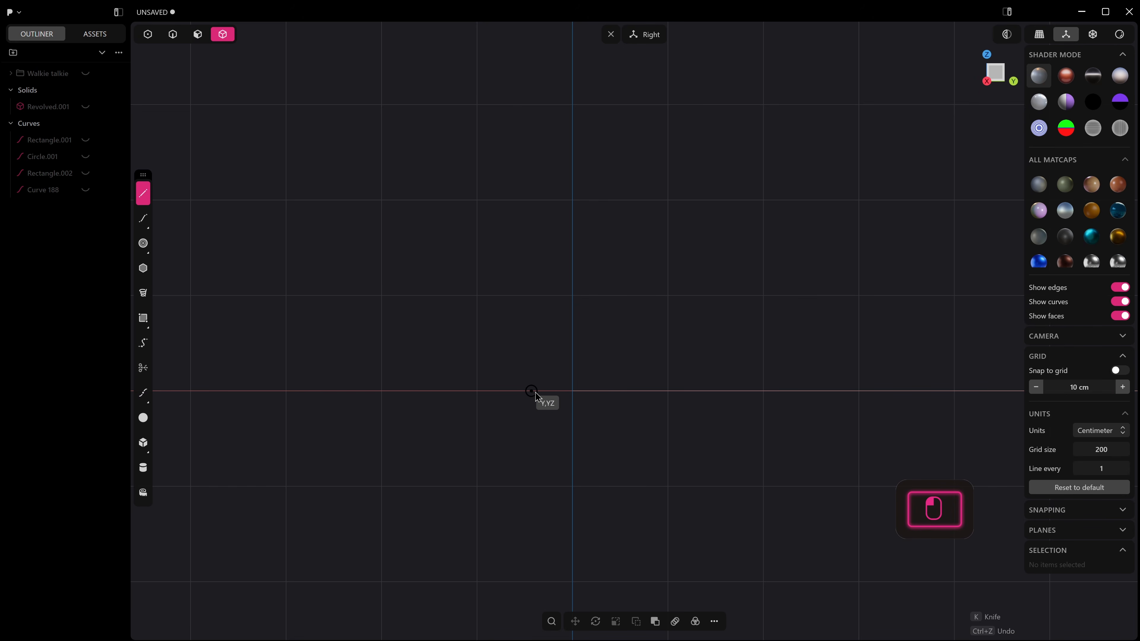
pyautogui.click(579, 393)
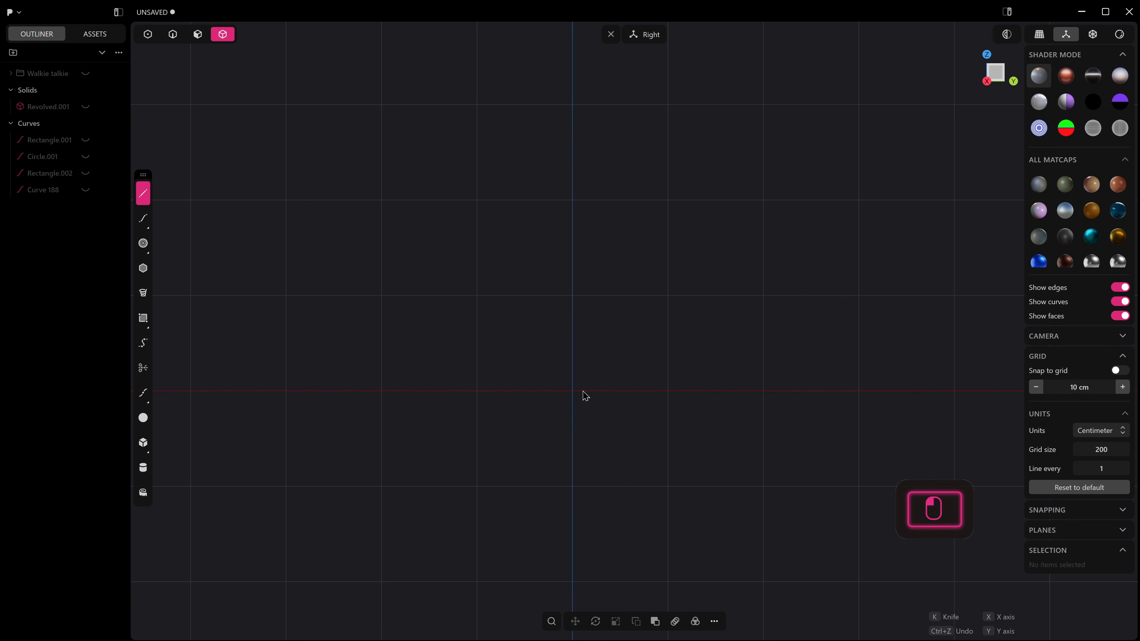
pyautogui.click(613, 391)
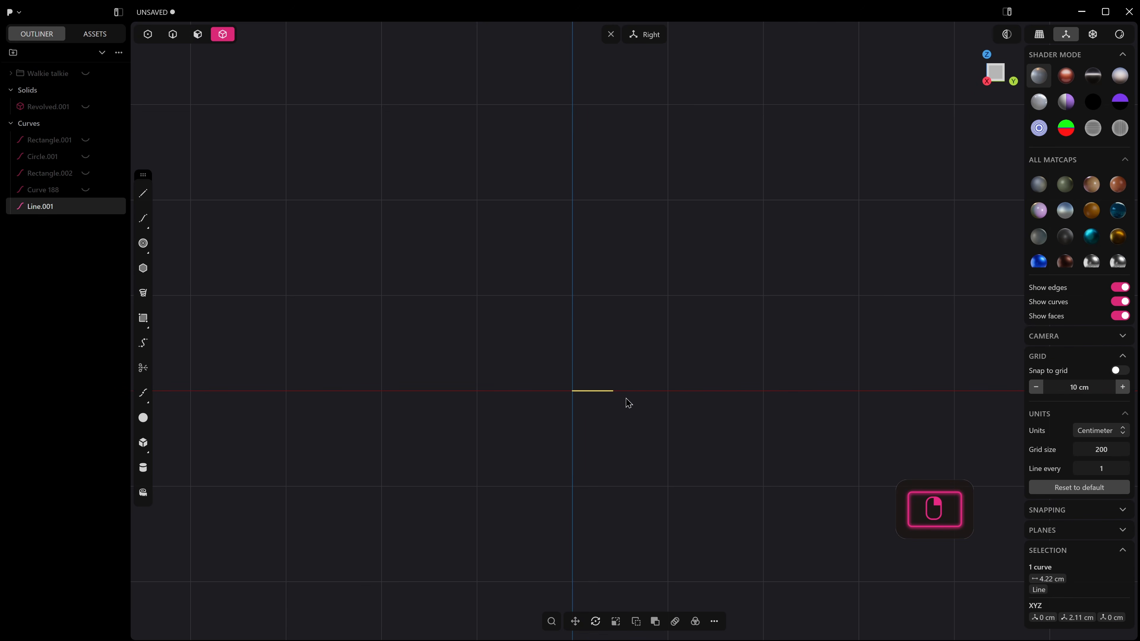
# Step: Mirror the horizontal line across the vertical axis to the negative Y side
pyautogui.hotkey('alt', 'x')
pyautogui.click(597, 394)
pyautogui.rightClick(612, 401)
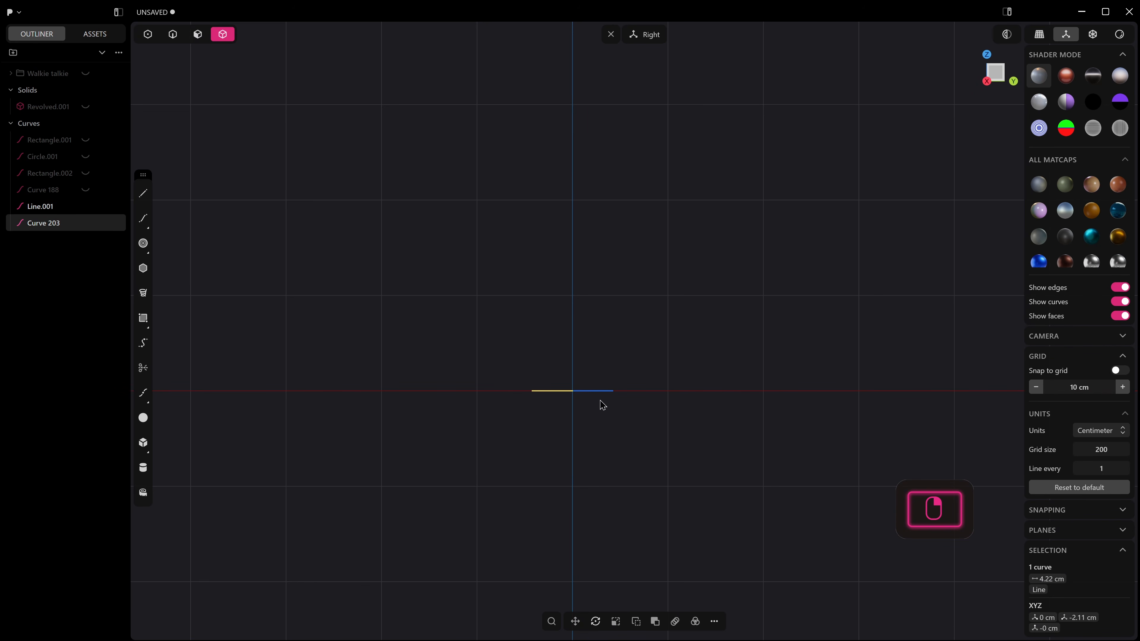
# Step: Join the two horizontal lines, and draw a slanted line about 23.9 cm long upward and outward from the negative Y end
pyautogui.keyDown('shift'); pyautogui.click(600, 395); pyautogui.keyUp('shift')
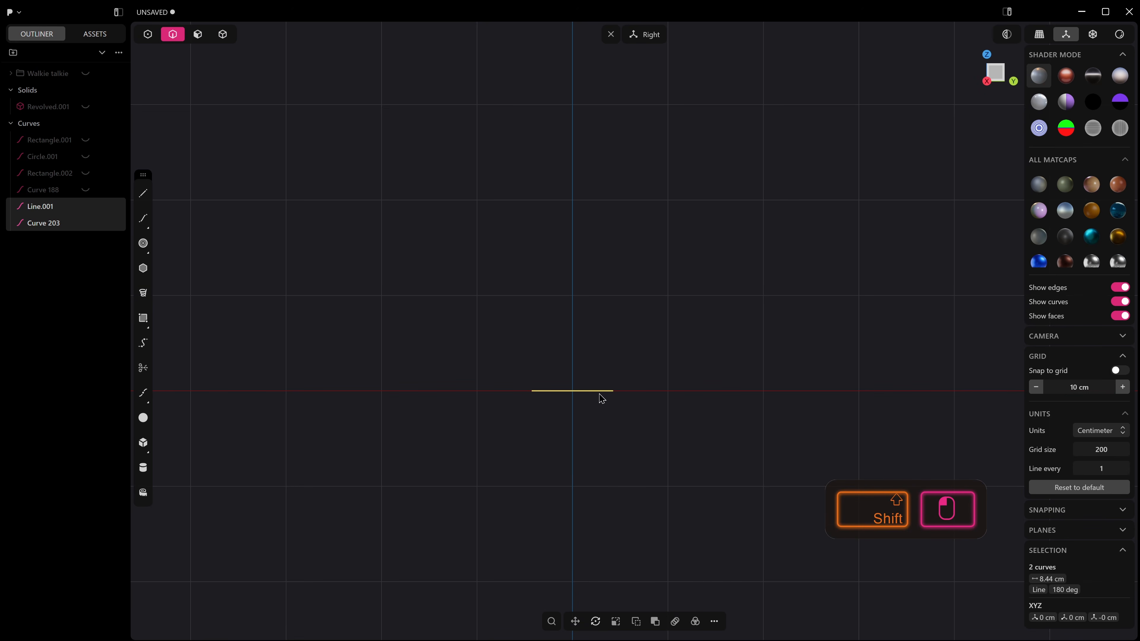
pyautogui.press('j')
pyautogui.click(142, 193)
pyautogui.click(532, 391)
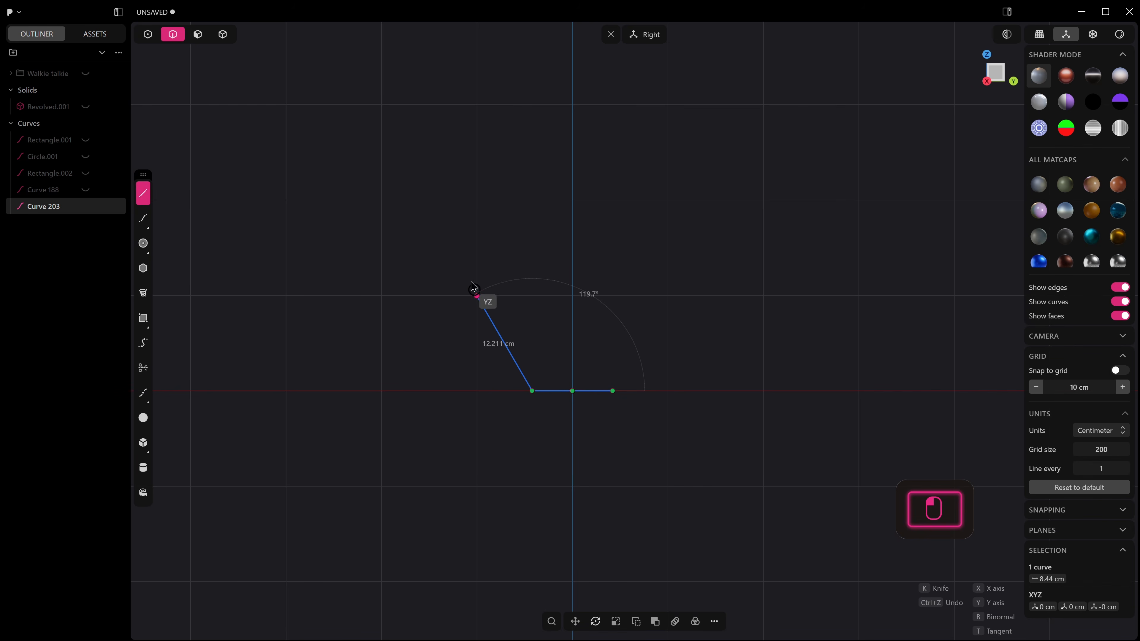
pyautogui.click(345, 261)
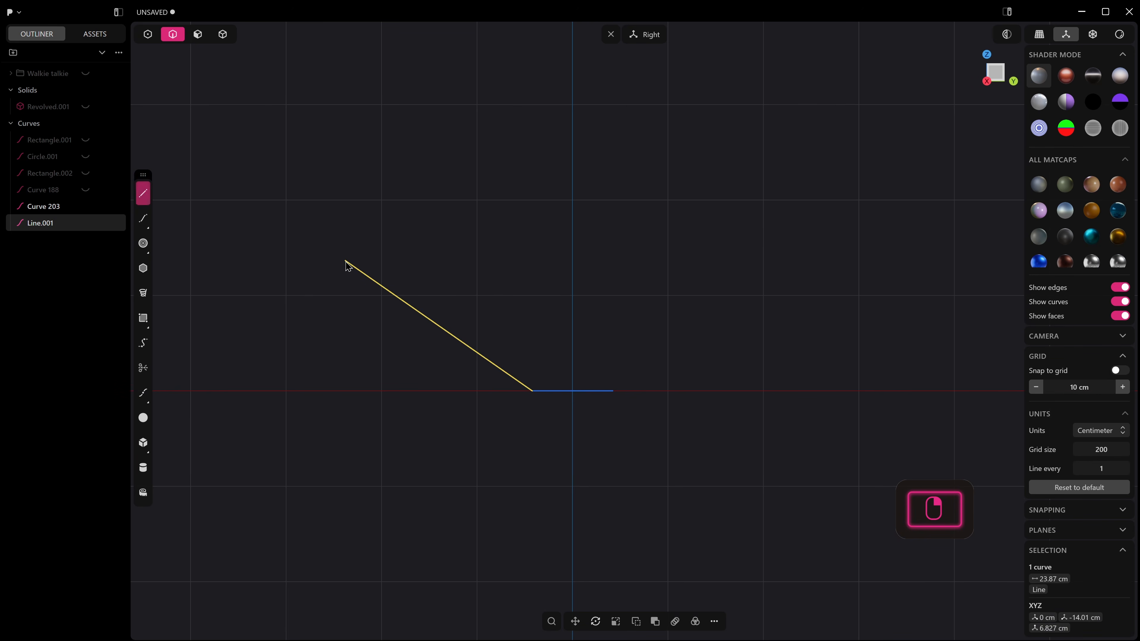
# Step: Try mirroring the slanted line across the vertical axis, and delete the mirrored copy
pyautogui.hotkey('alt', 'x')
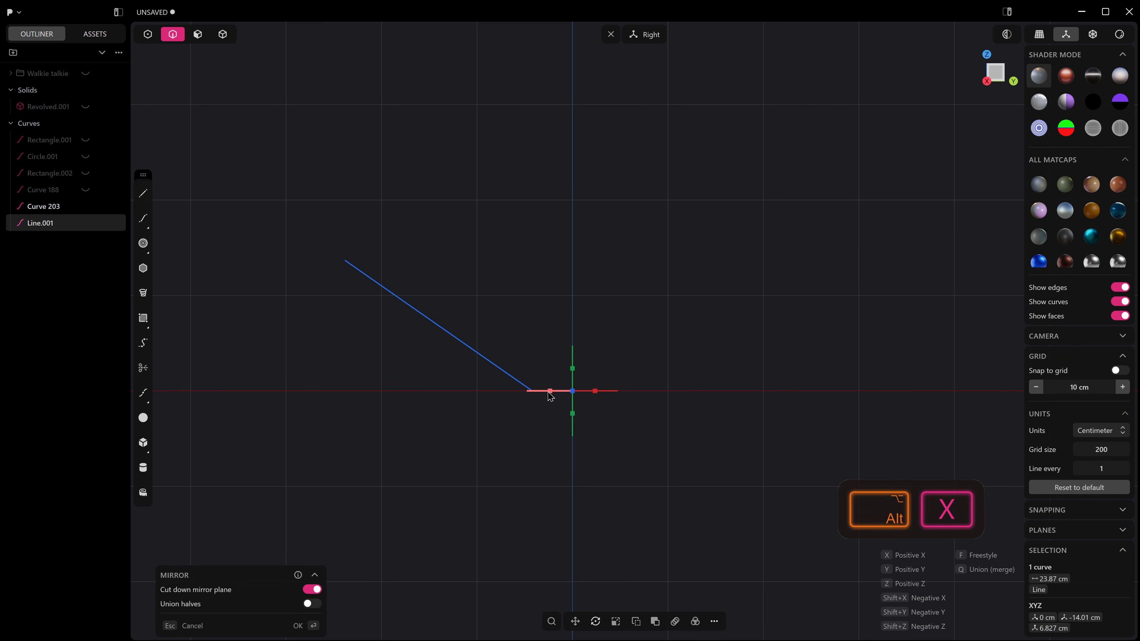
pyautogui.click(549, 391)
pyautogui.keyDown('shift'); pyautogui.click(590, 395); pyautogui.keyUp('shift')
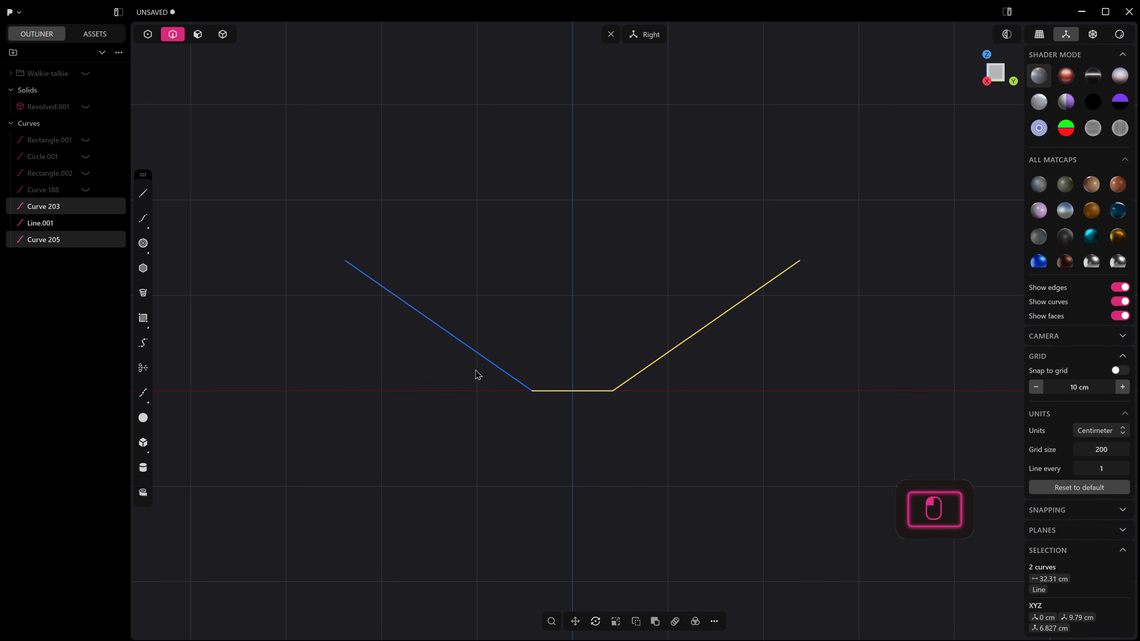
pyautogui.keyDown('shift'); pyautogui.click(491, 365); pyautogui.keyUp('shift')
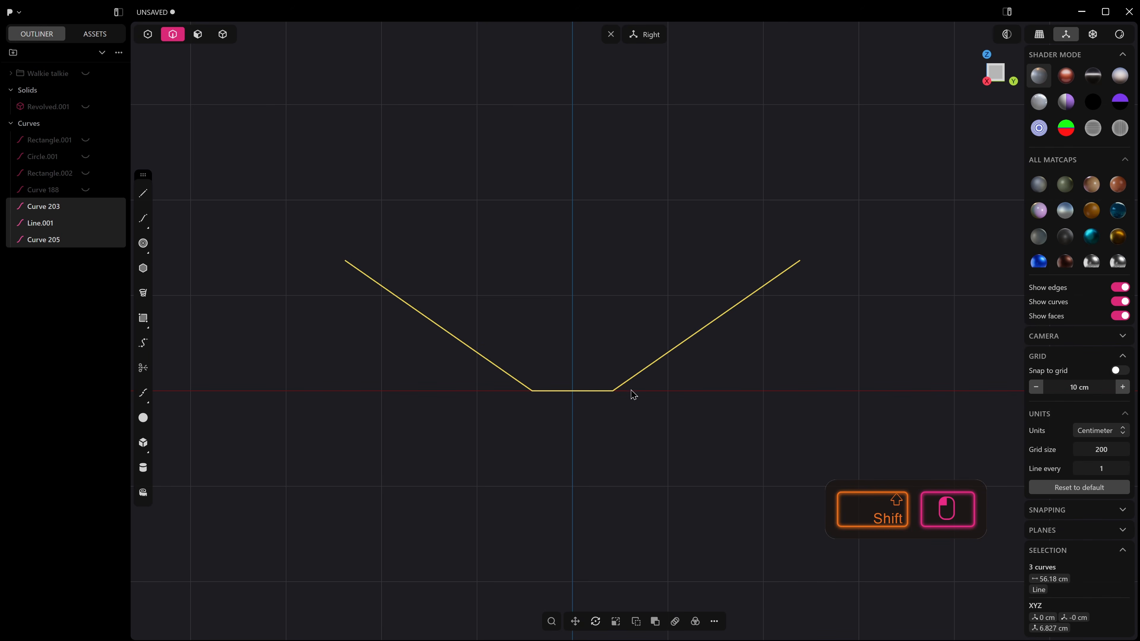
pyautogui.press('Escape')
pyautogui.click(649, 368)
pyautogui.press('x')
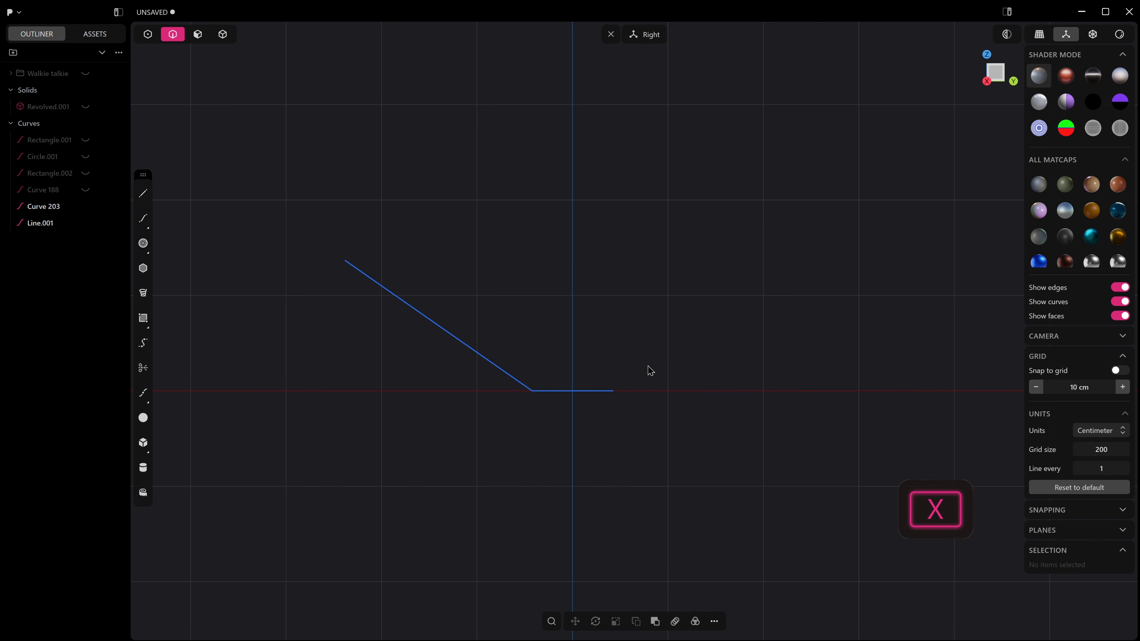
# Step: Revolve the slanted line 360 degrees around the Z axis into a conical sheet
pyautogui.moveTo(649, 371); pyautogui.dragTo(628, 417, button='middle')
pyautogui.click(483, 384)
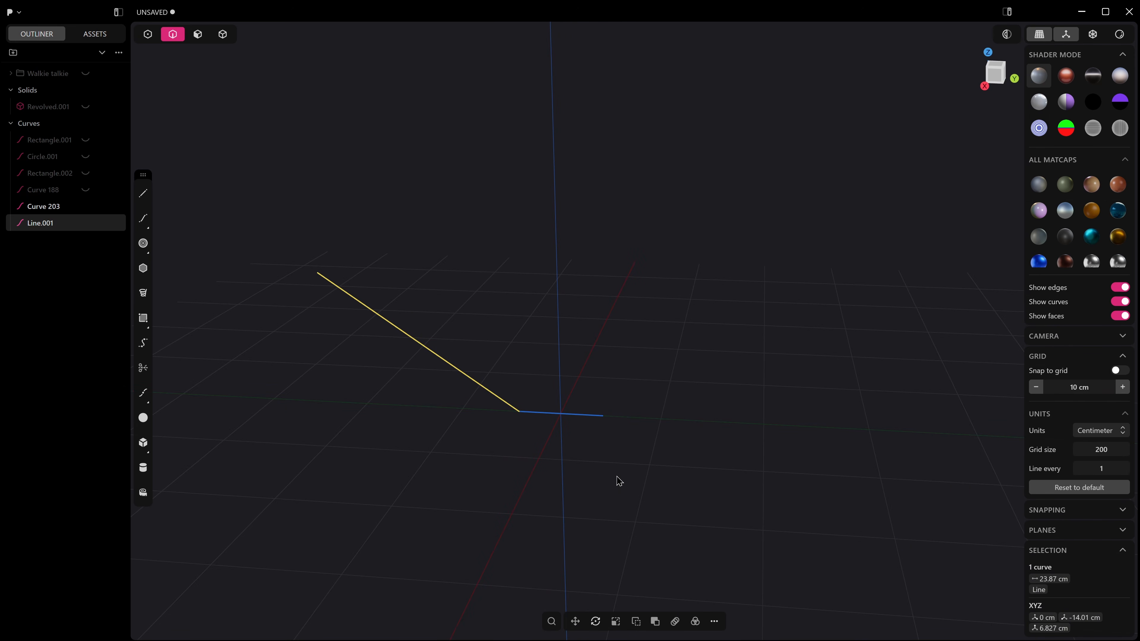
pyautogui.hotkey('shift', 'f')
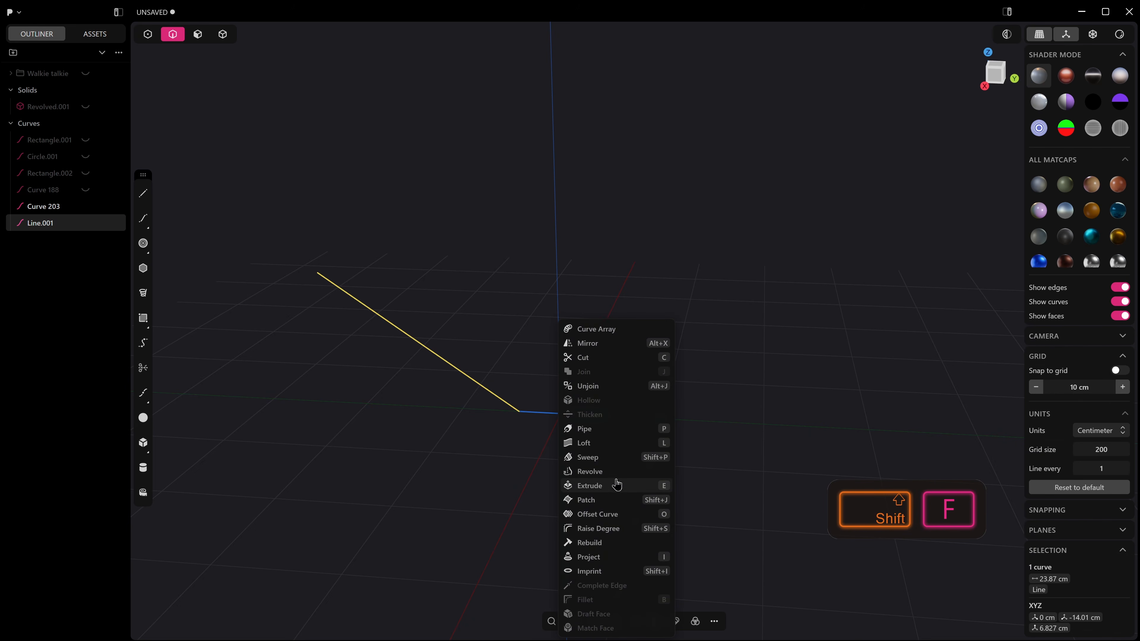
pyautogui.click(618, 486)
pyautogui.click(565, 417)
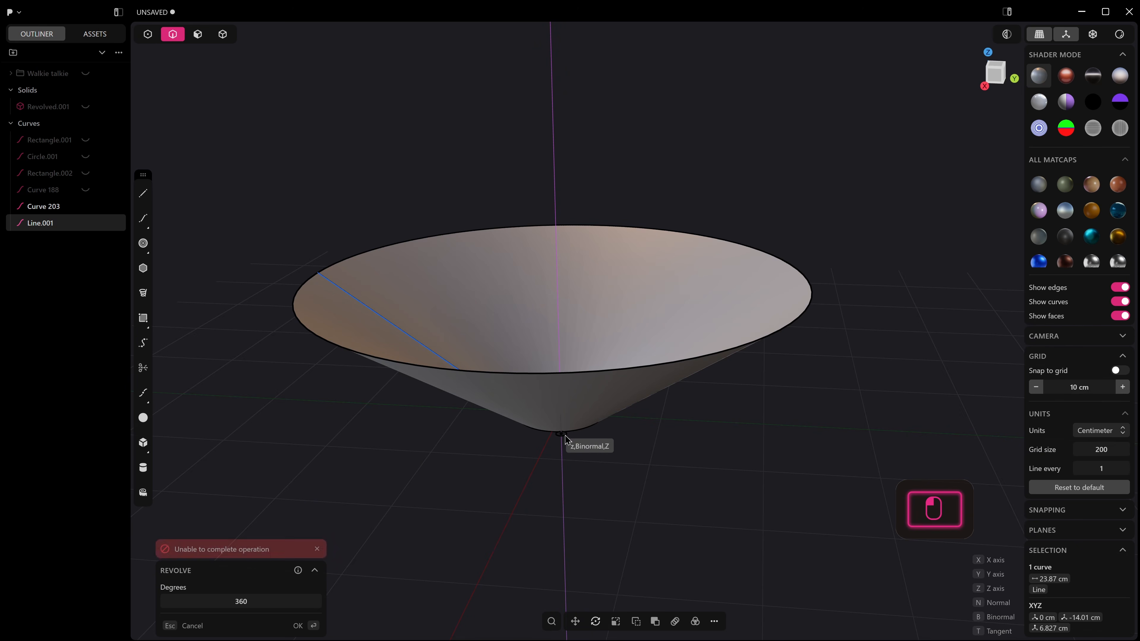
pyautogui.click(565, 437)
pyautogui.rightClick(565, 436)
# Step: Switch to the front view and unhide the finished knob solid
pyautogui.moveTo(565, 436); pyautogui.dragTo(541, 427, button='middle')
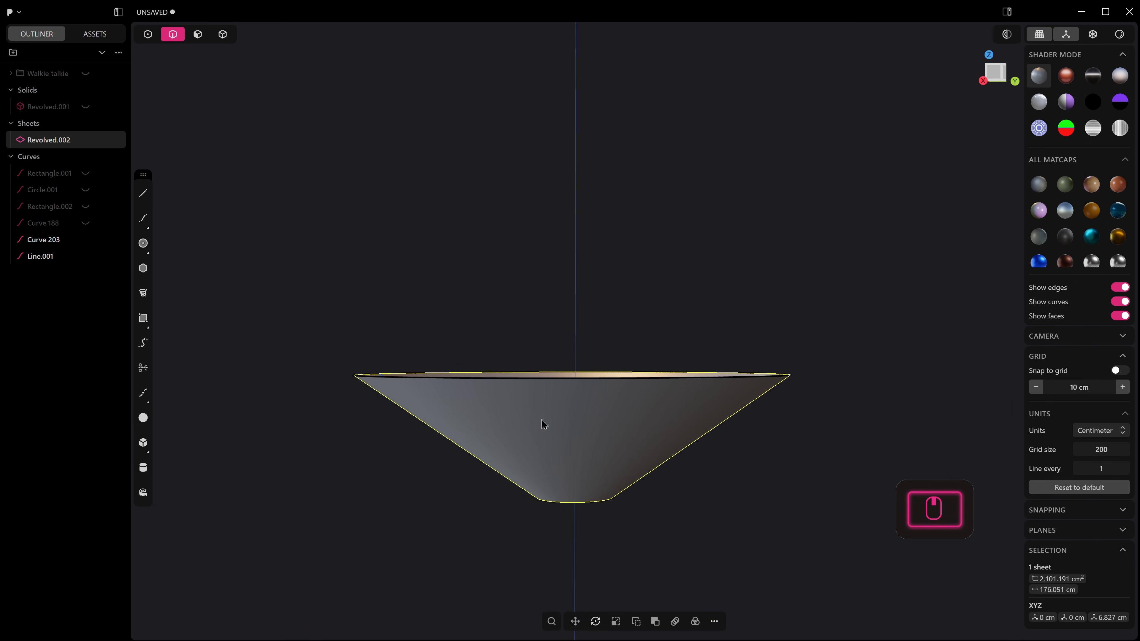
pyautogui.press('KP_1')
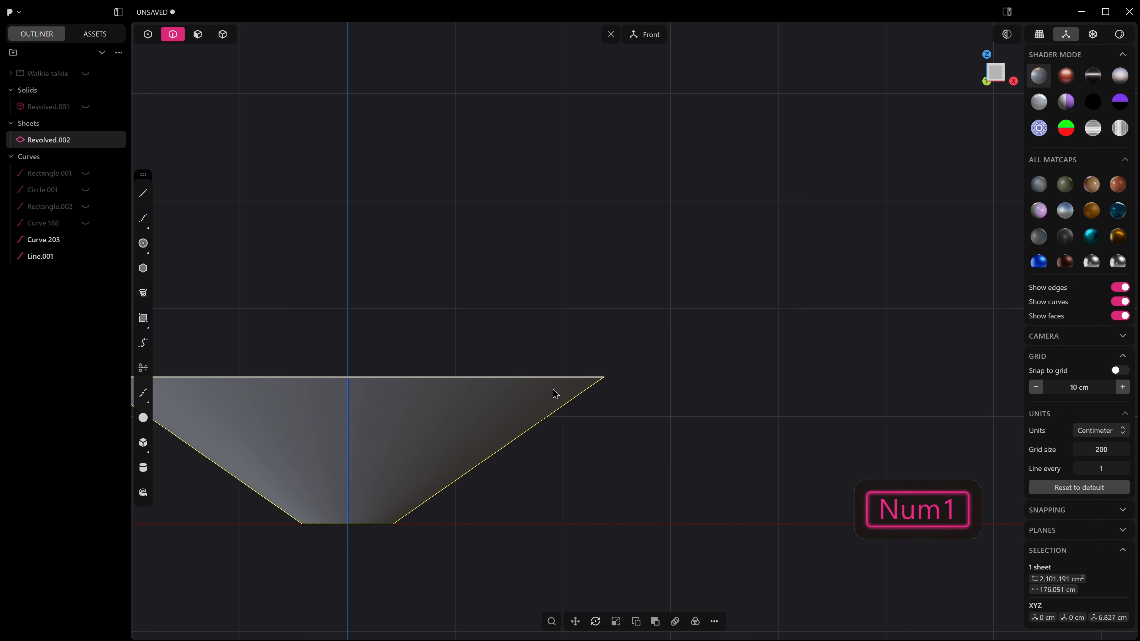
pyautogui.keyDown('shift'); pyautogui.moveTo(555, 395); pyautogui.dragTo(624, 355, button='middle'); pyautogui.keyUp('shift')
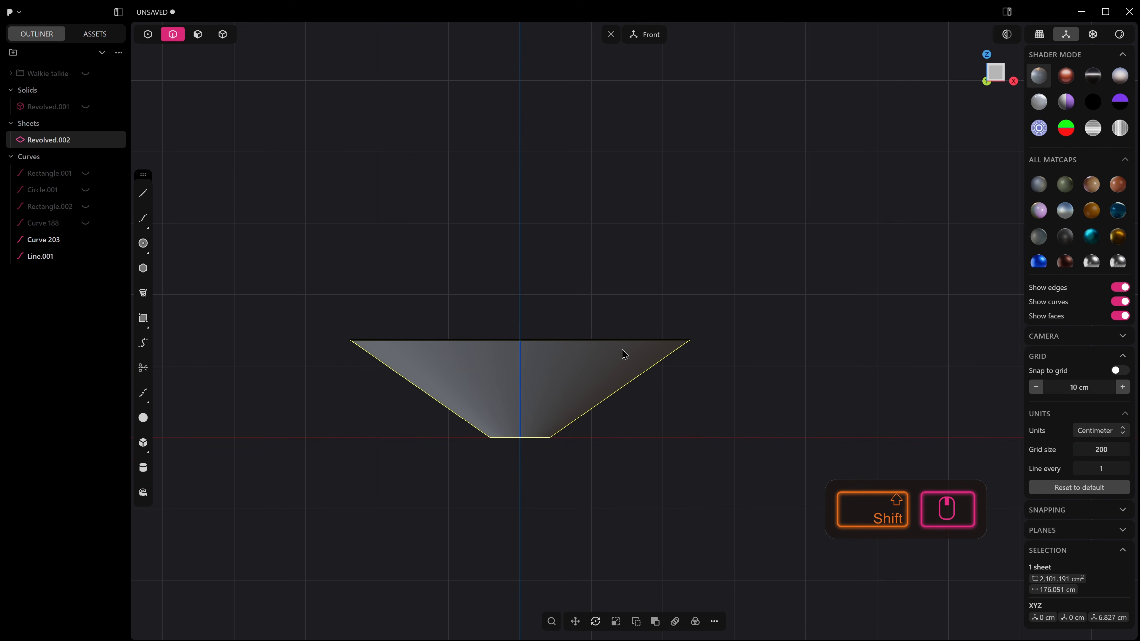
pyautogui.click(86, 108)
pyautogui.click(85, 110)
pyautogui.click(85, 109)
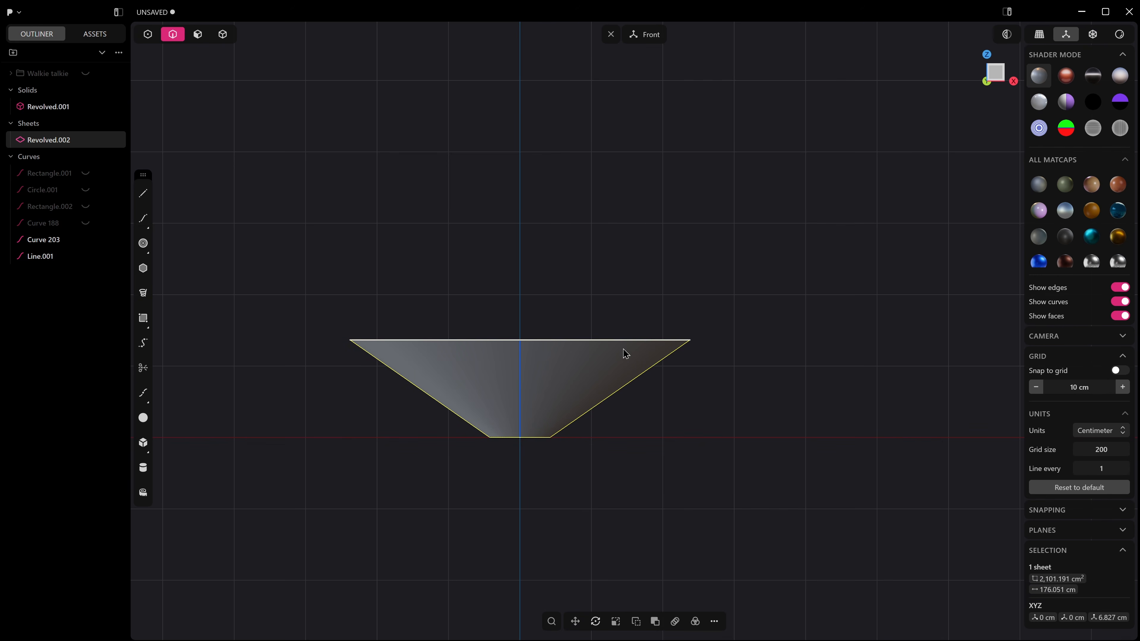
# Step: Move the conical sheet above the knob to about X 13.3 cm, Z 24.8 cm, and tilt it sideways
pyautogui.press('g')
pyautogui.moveTo(552, 334); pyautogui.dragTo(647, 268)
pyautogui.press('r')
pyautogui.press('g')
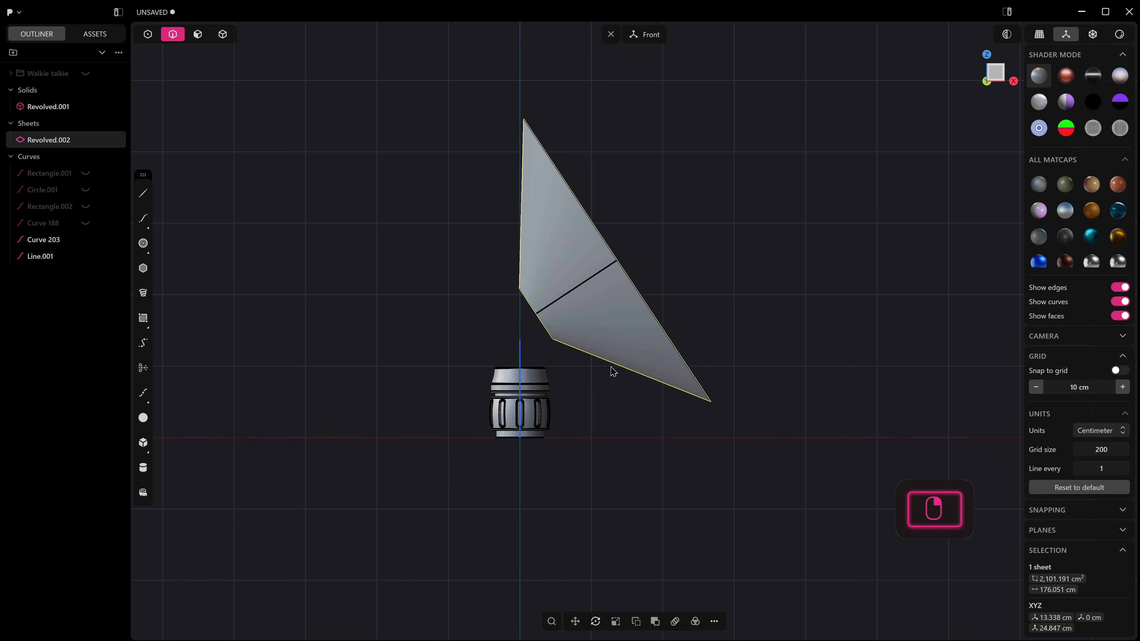
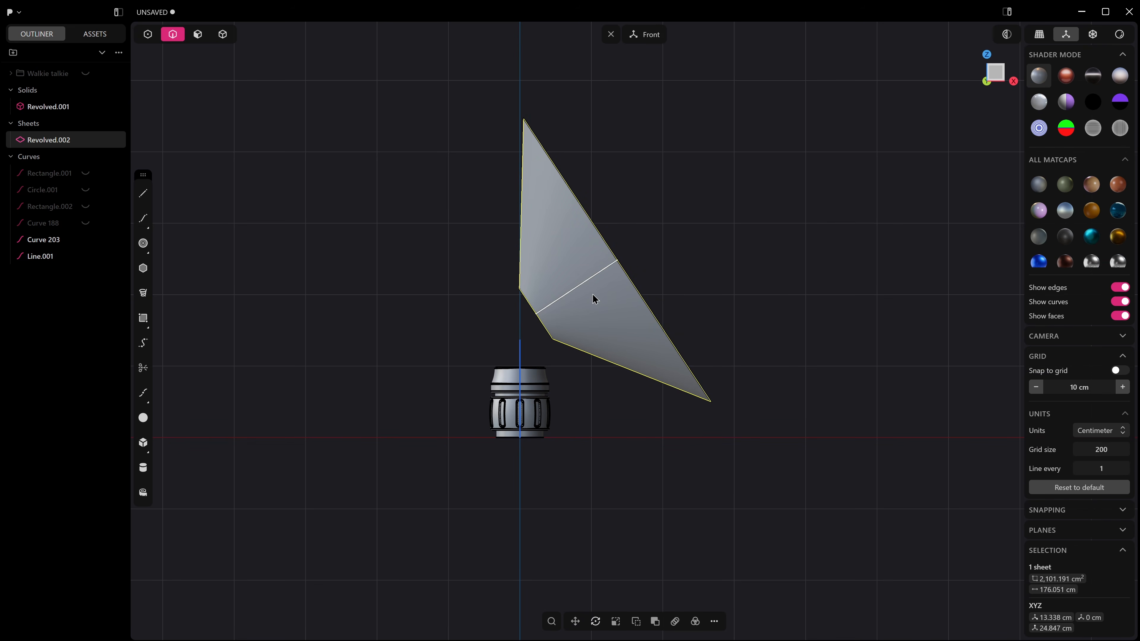
# Step: Scale the conical sheet uniformly by about 0.77 and move it closer to the knob, to about X 9.1 cm, Z 22.2 cm
pyautogui.press('s')
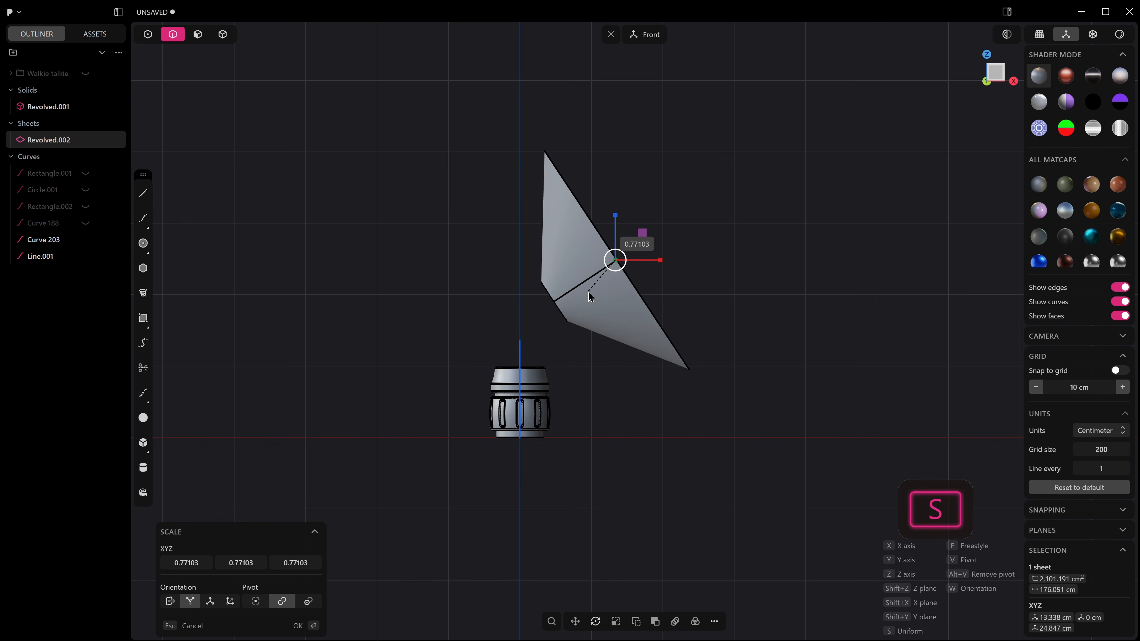
pyautogui.click(588, 292)
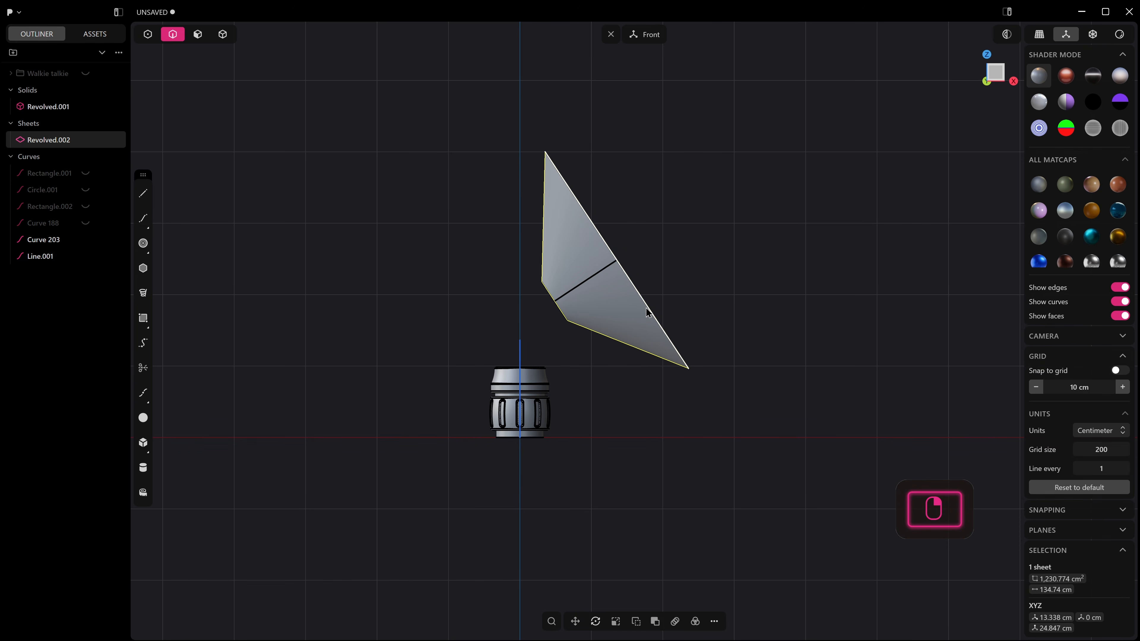
pyautogui.press('g')
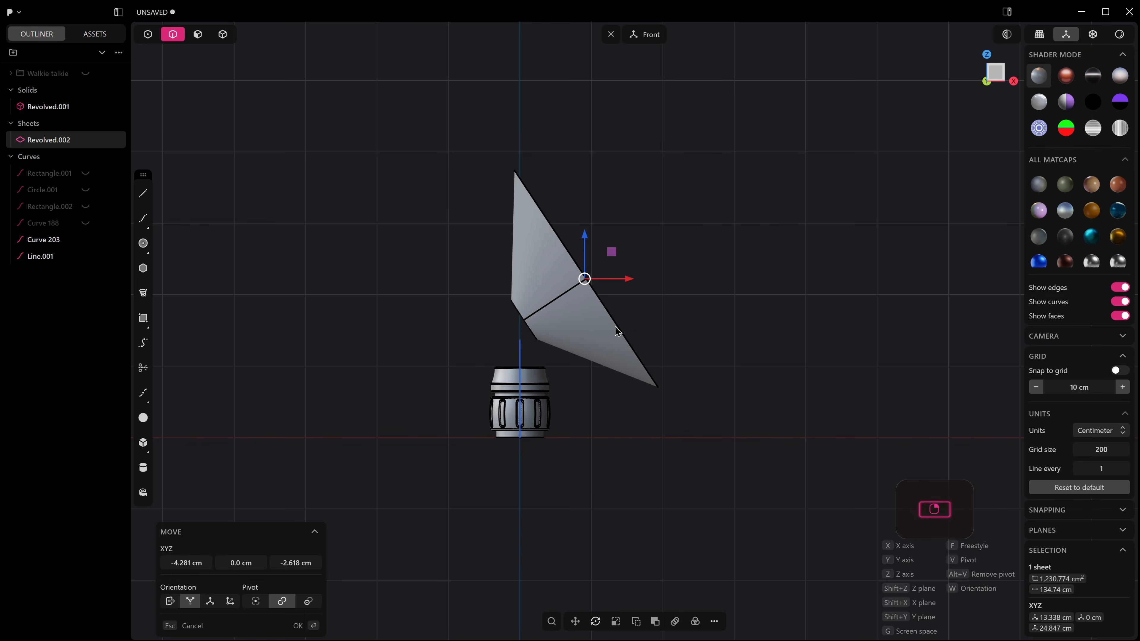
pyautogui.click(616, 331)
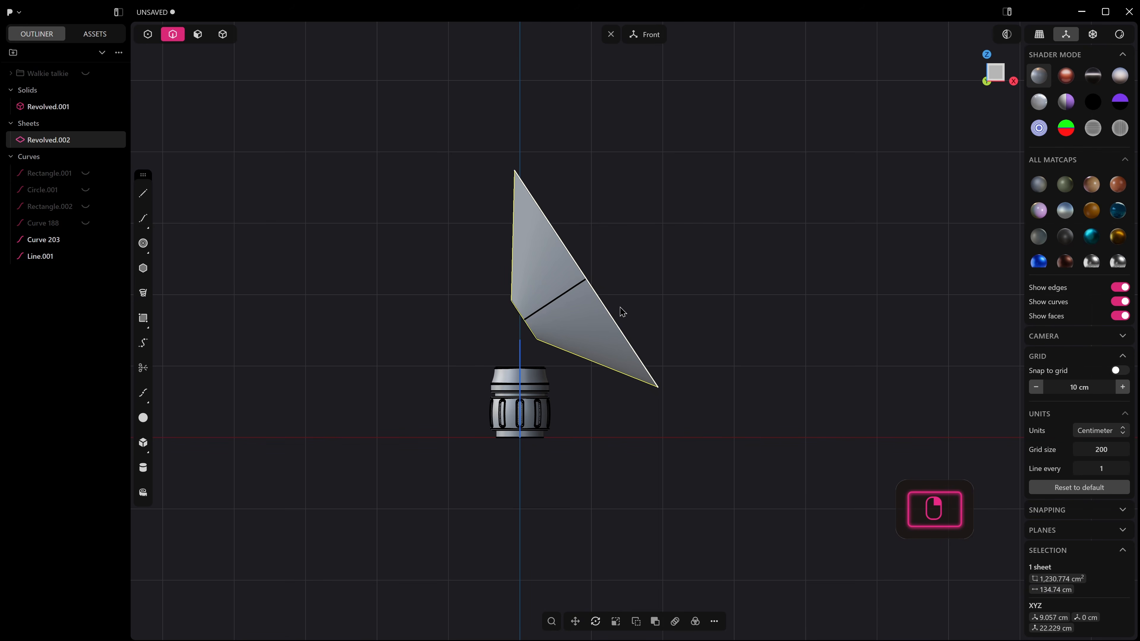
# Step: Try Push Face on the conical sheet's face
pyautogui.press('2')
pyautogui.click(538, 260)
pyautogui.press('2')
pyautogui.click(537, 271)
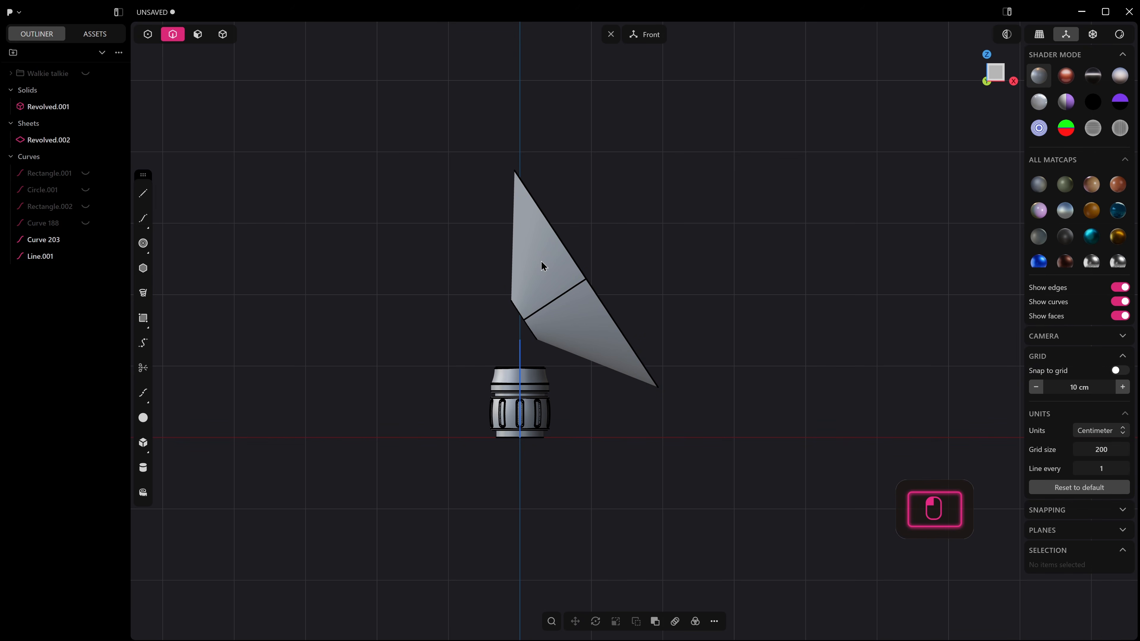
pyautogui.press('3')
pyautogui.press('4')
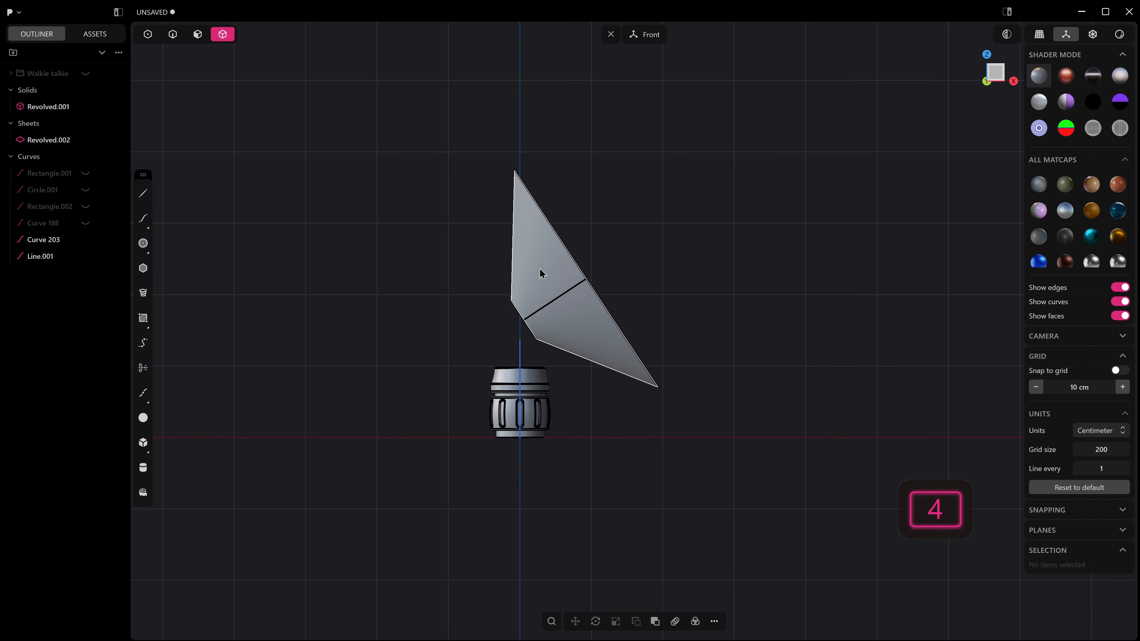
pyautogui.press('3')
pyautogui.click(540, 269)
pyautogui.hotkey('shift', 's')
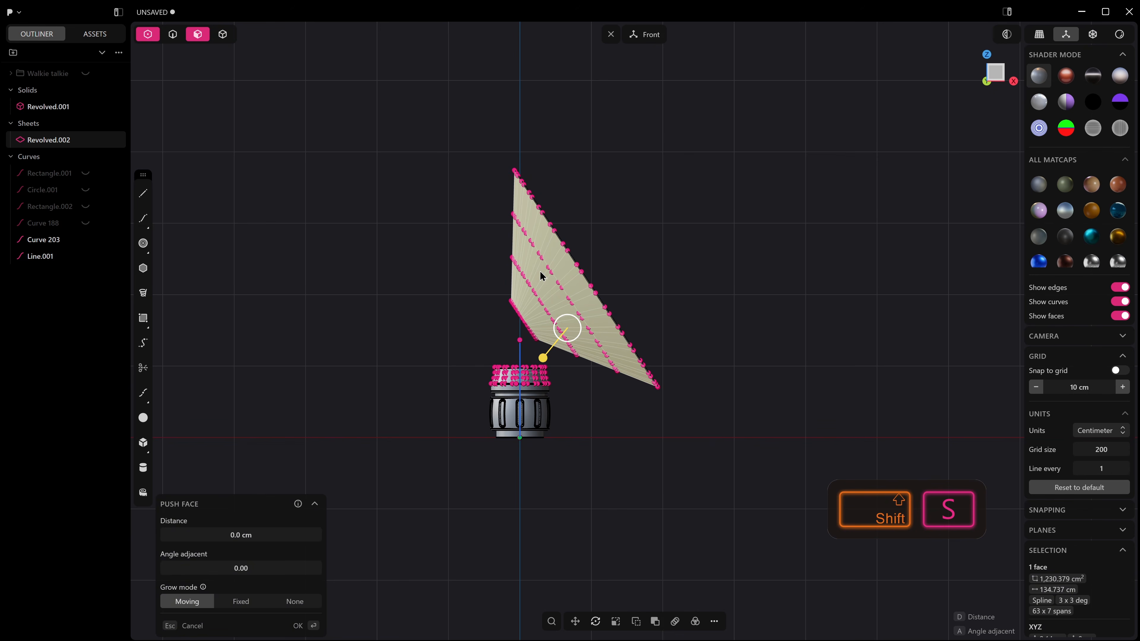
pyautogui.moveTo(493, 201); pyautogui.dragTo(539, 283)
pyautogui.moveTo(529, 253)
pyautogui.mouseDown(button='middle')
pyautogui.moveTo(526, 238)
pyautogui.moveTo(536, 266)
pyautogui.mouseUp(button='middle')
pyautogui.press('3')
pyautogui.click(542, 266)
pyautogui.press('space')
pyautogui.press('2')
# Step: Delete the conical sheet and the slanted profile line in the front view
pyautogui.moveTo(616, 334); pyautogui.dragTo(528, 409, button='middle')
pyautogui.press('KP_1')
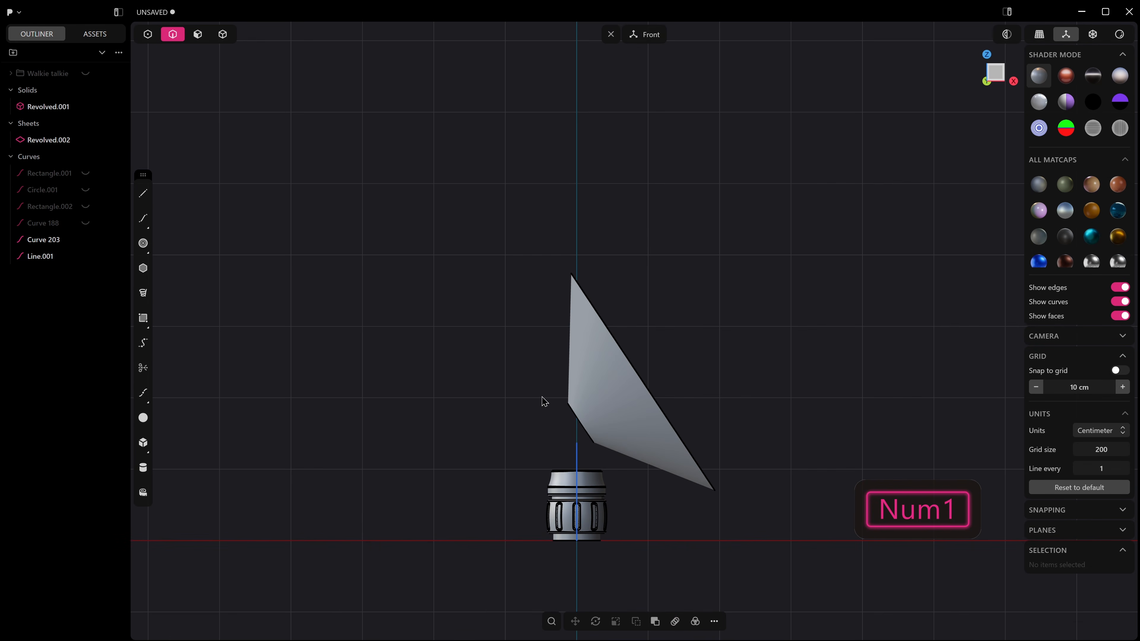
pyautogui.press('4')
pyautogui.click(606, 392)
pyautogui.press('x')
pyautogui.press('2')
pyautogui.click(578, 460)
pyautogui.press('x')
# Step: Create a large sphere centred on the vertical axis at about Z 28.8 cm, with its lower edge just above the knob
pyautogui.keyDown('shift'); pyautogui.moveTo(344, 270); pyautogui.dragTo(333, 210, button='middle'); pyautogui.keyUp('shift')
pyautogui.scroll(2, 610, 597)
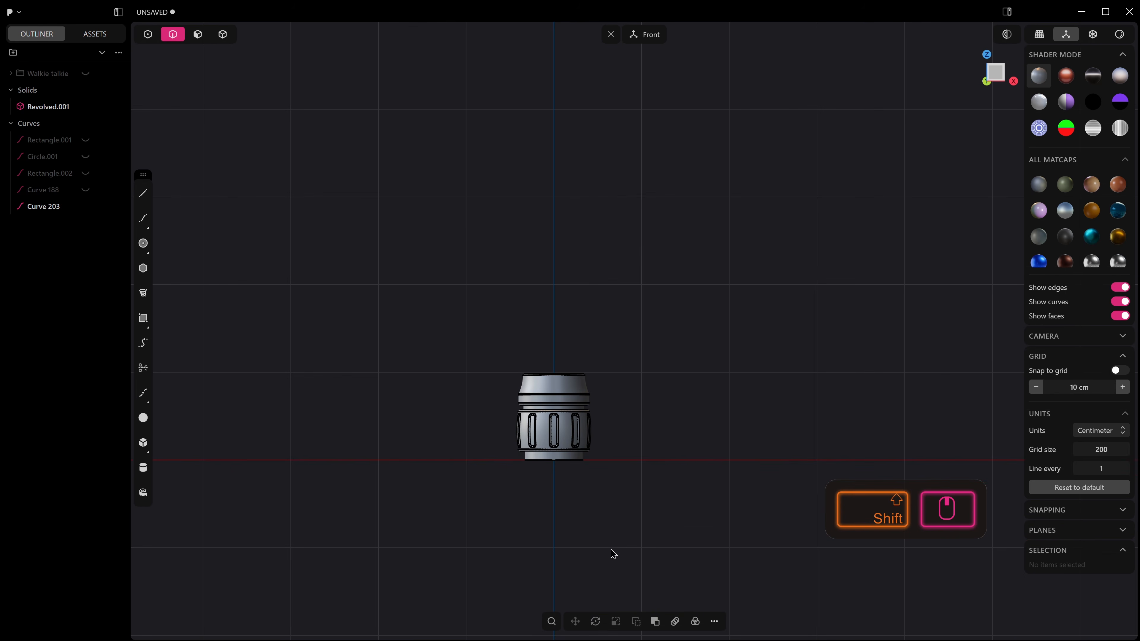
pyautogui.keyDown('shift'); pyautogui.moveTo(832, 313); pyautogui.dragTo(864, 319, button='middle'); pyautogui.keyUp('shift')
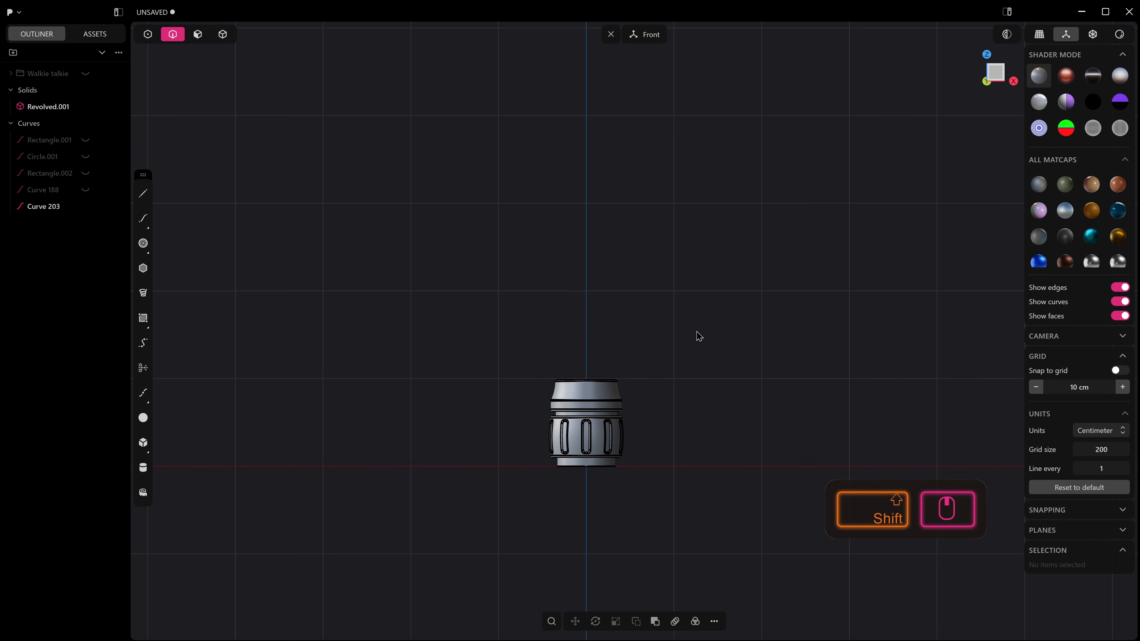
pyautogui.click(143, 417)
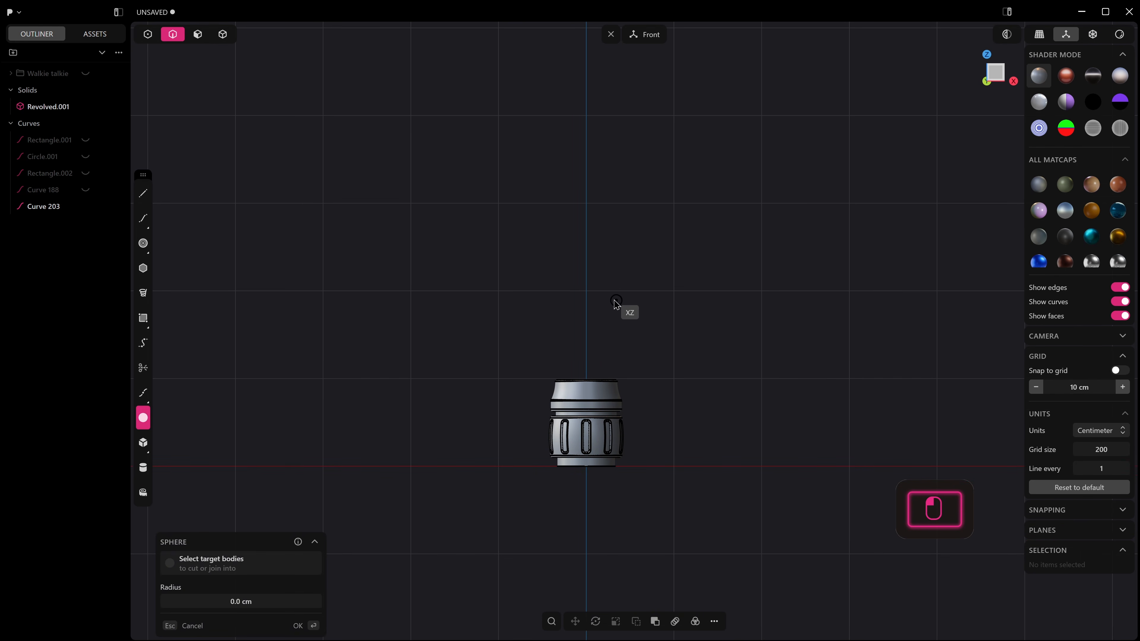
pyautogui.click(586, 222)
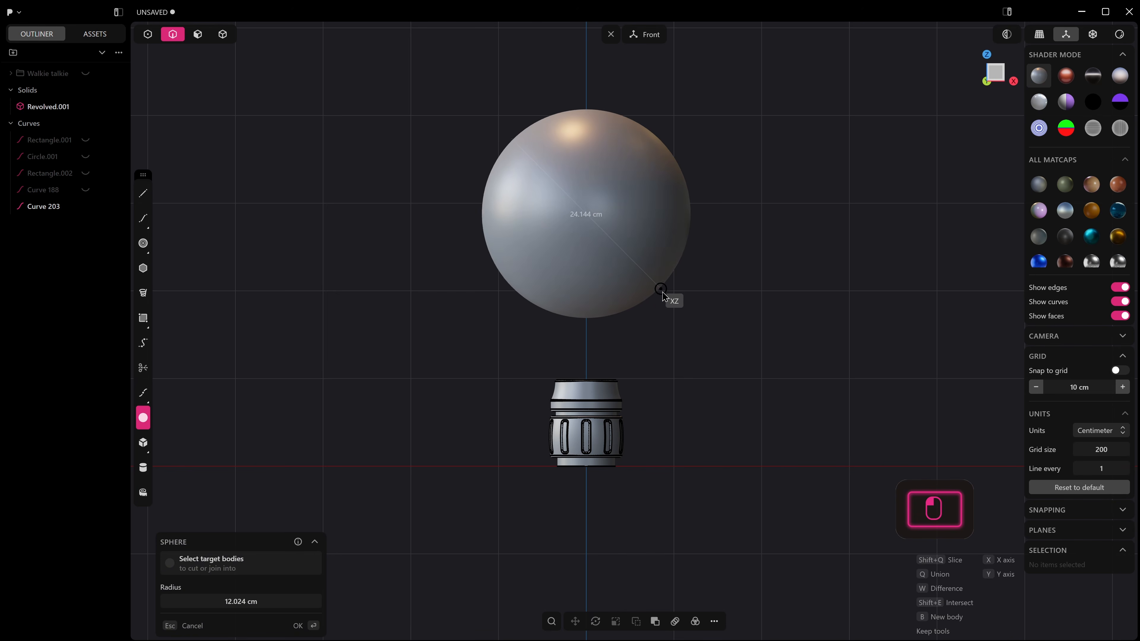
pyautogui.click(684, 323)
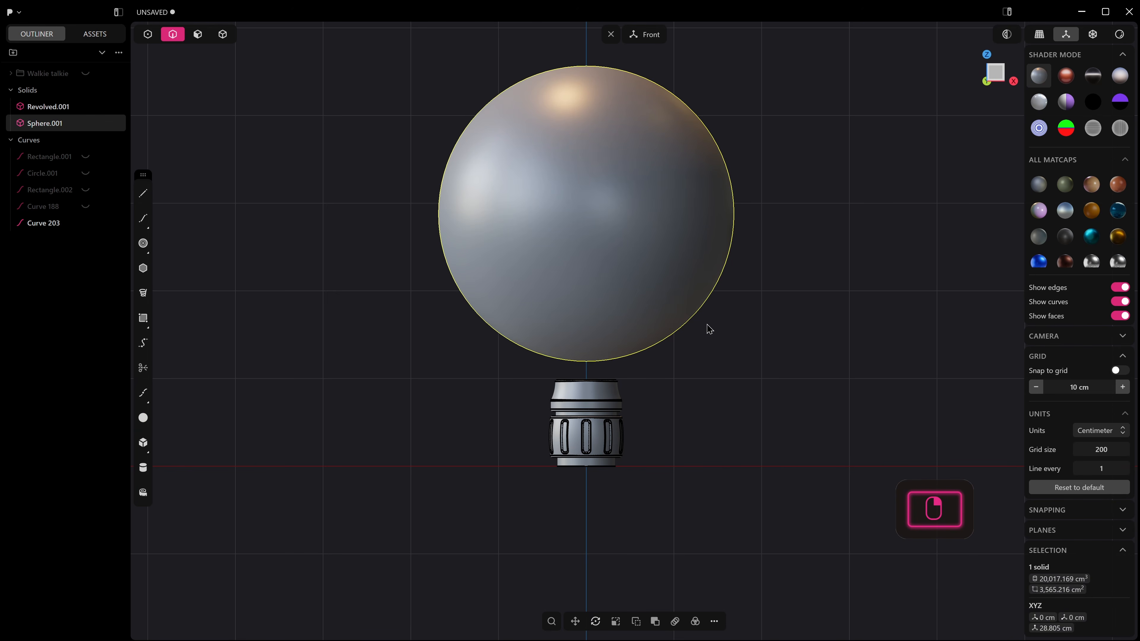
# Step: Move the sphere to about X 8.5 cm, Z 27 cm, so it sits offset just above the knob
pyautogui.press('g')
pyautogui.moveTo(647, 233); pyautogui.dragTo(723, 262)
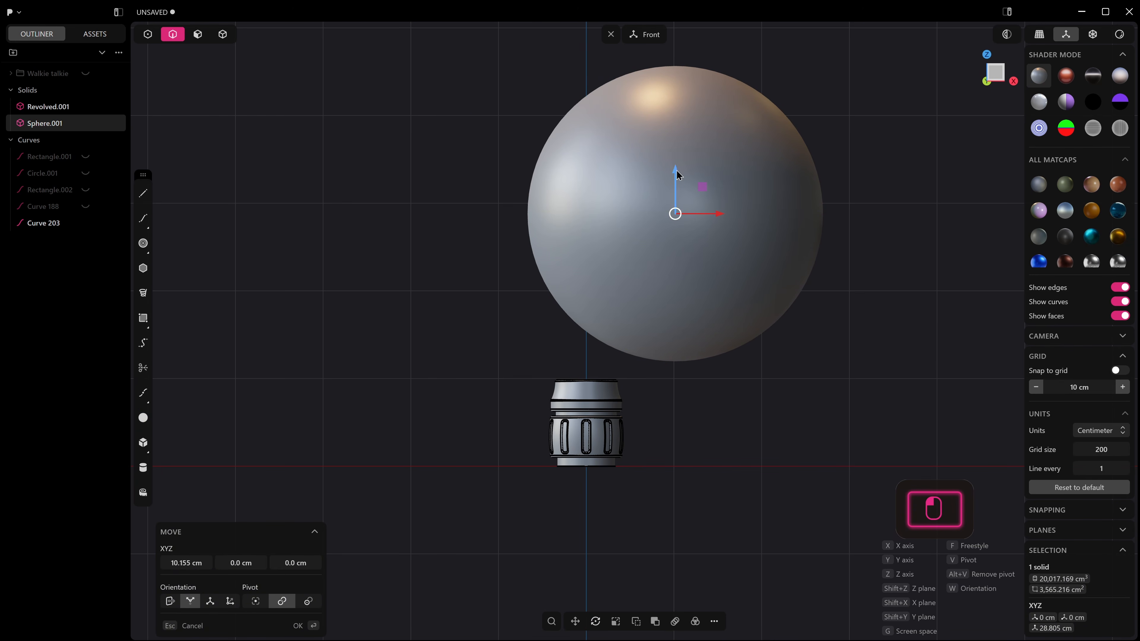
pyautogui.moveTo(677, 176); pyautogui.dragTo(715, 234)
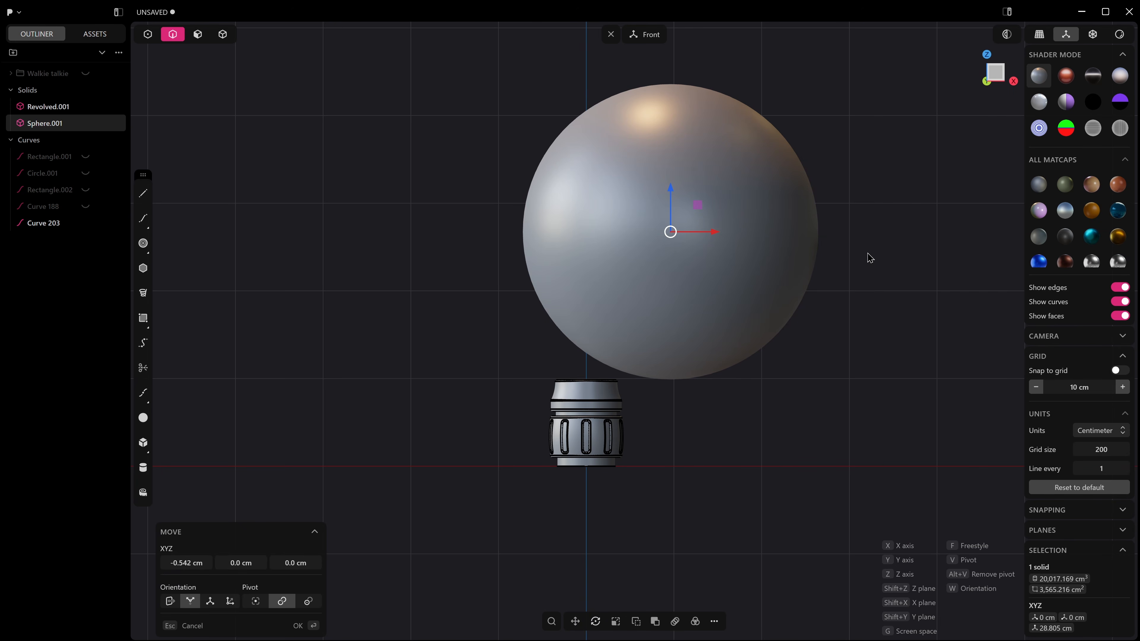
pyautogui.moveTo(714, 234); pyautogui.dragTo(703, 233)
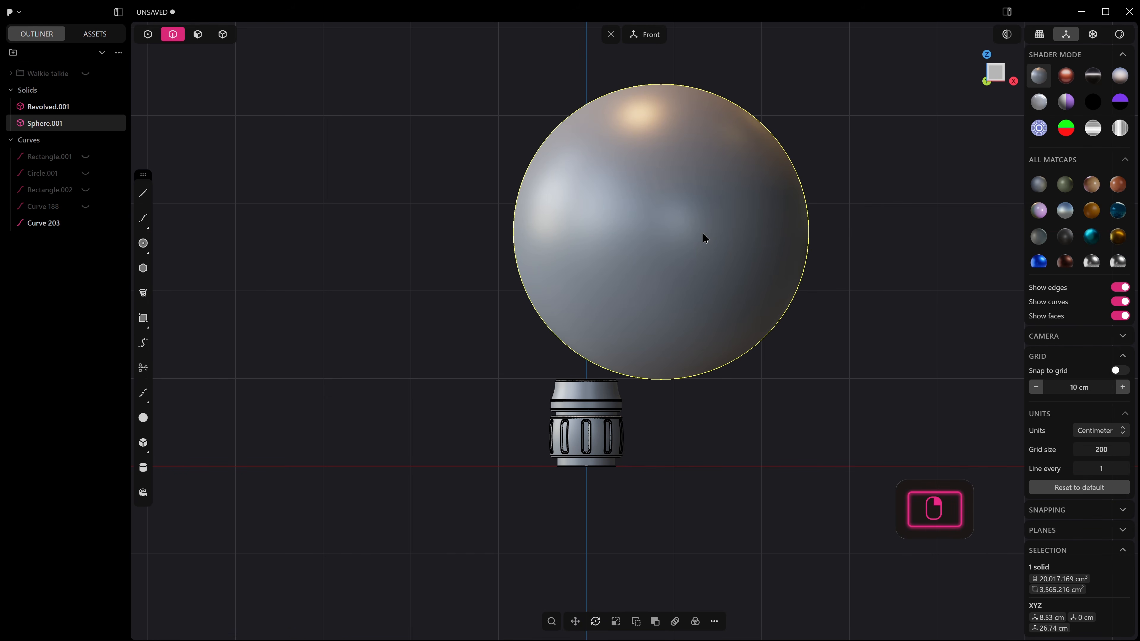
pyautogui.press('g')
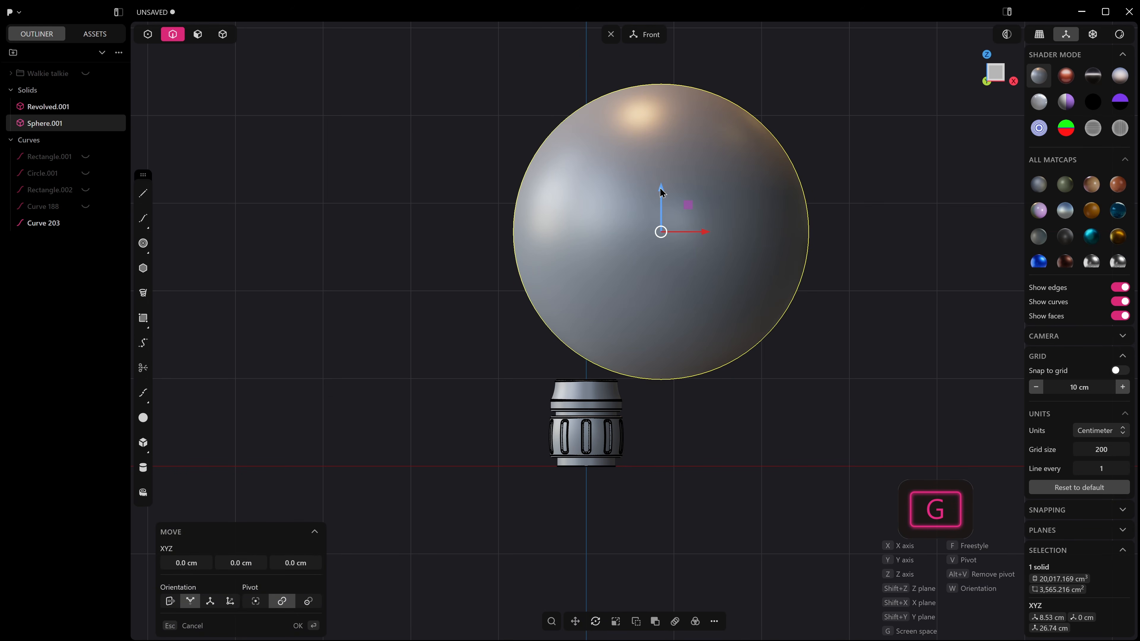
pyautogui.moveTo(660, 192)
pyautogui.mouseDown()
pyautogui.moveTo(661, 175)
pyautogui.moveTo(662, 186)
pyautogui.mouseUp()
pyautogui.click(143, 193)
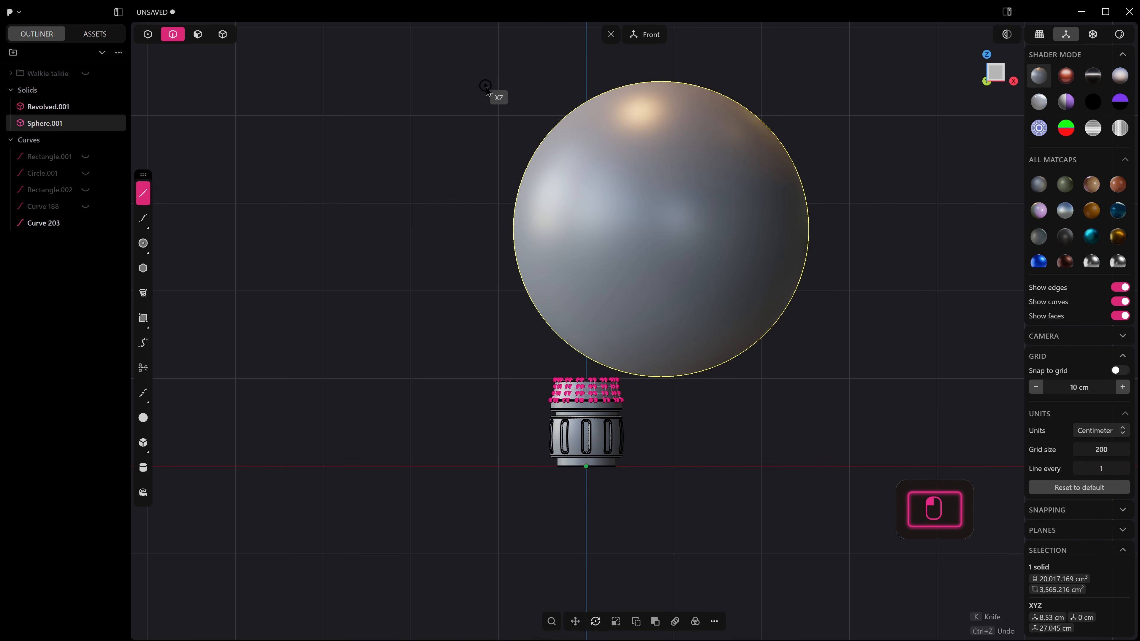
pyautogui.press('z')
pyautogui.press('Escape')
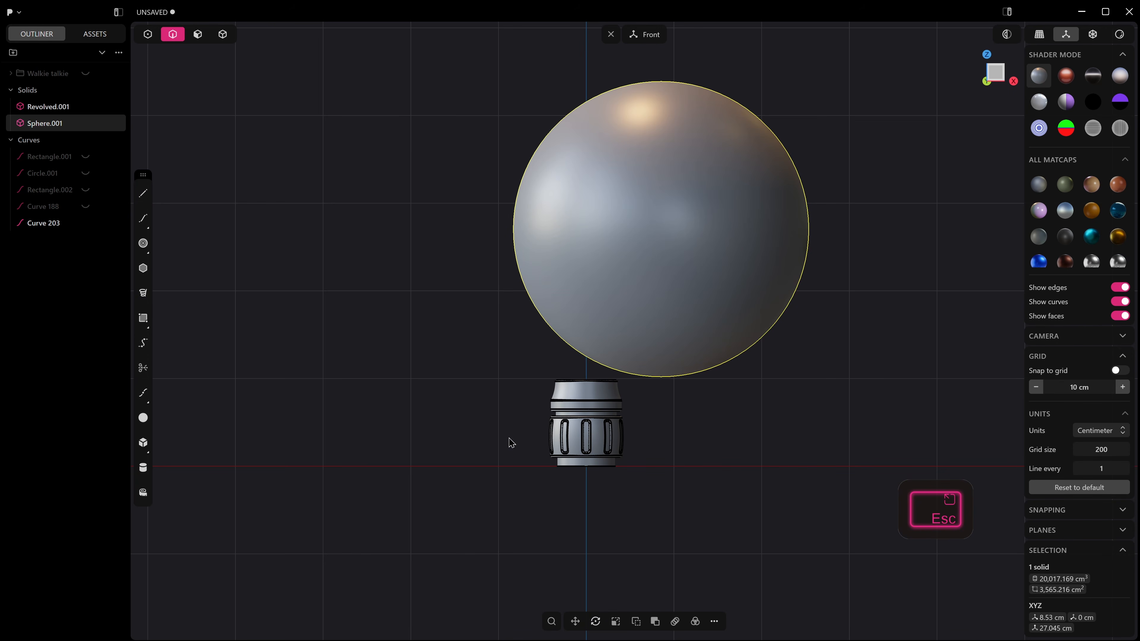
pyautogui.click(578, 426)
pyautogui.press('z')
pyautogui.press('3')
pyautogui.click(575, 392)
pyautogui.press('z')
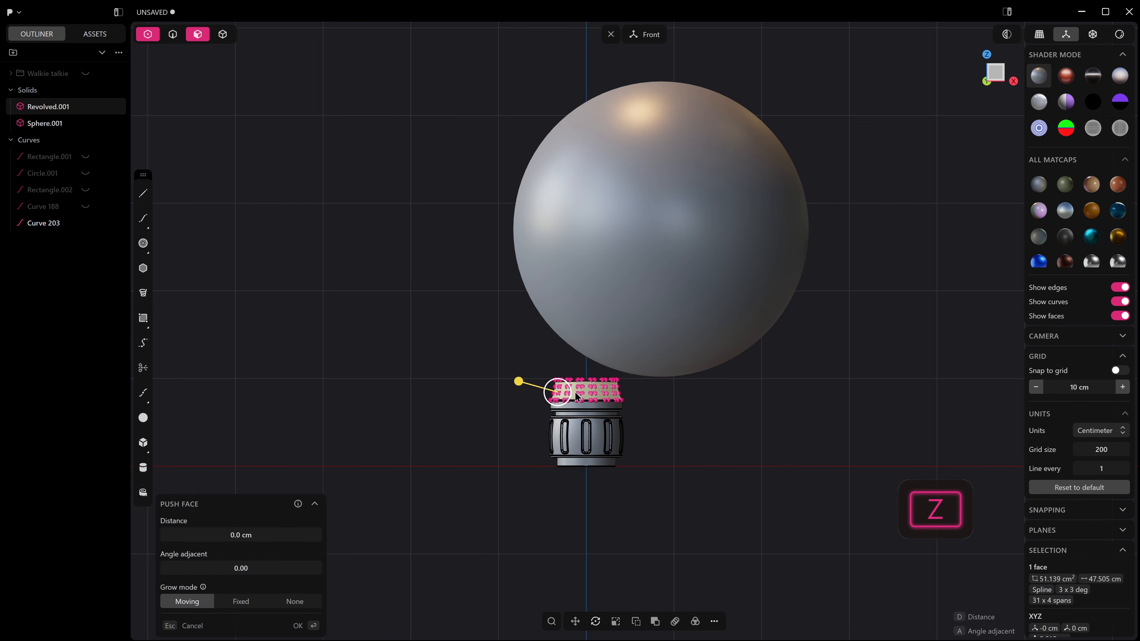
# Step: Draw a 45 cm diagonal line across the sphere in the front view, from its upper left to below its lower right
pyautogui.click(143, 193)
pyautogui.click(560, 66)
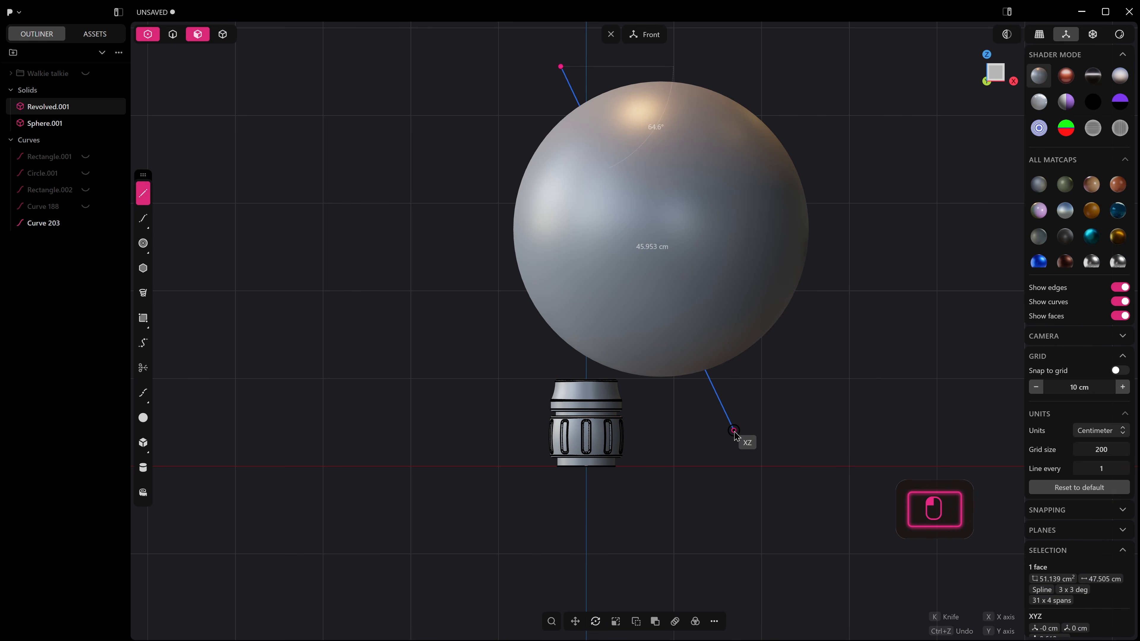
pyautogui.press('Tab')
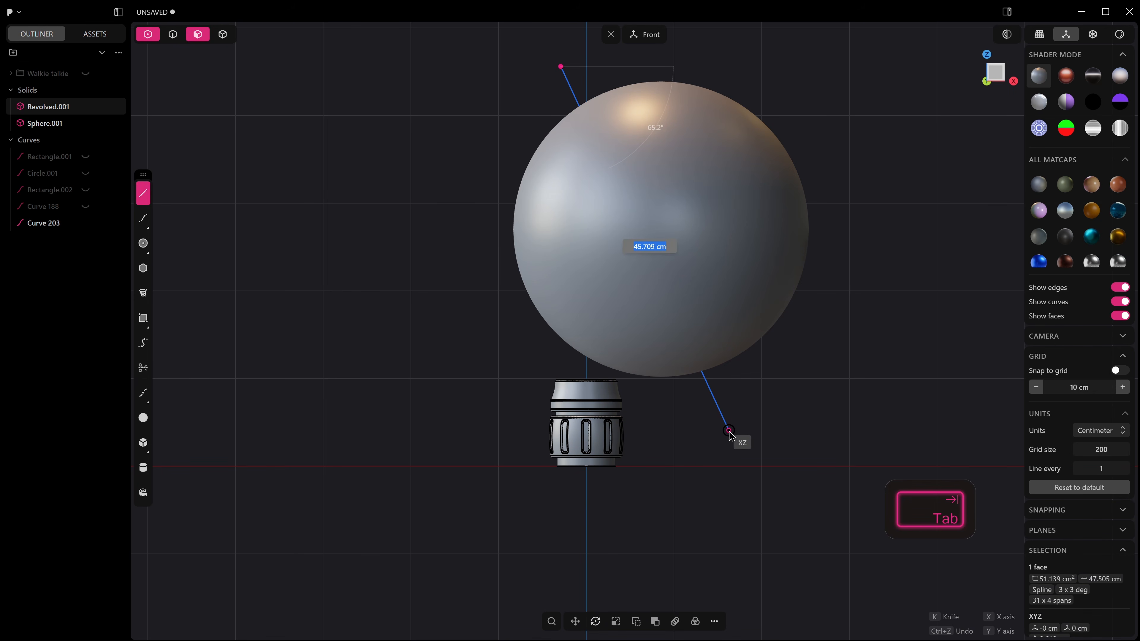
pyautogui.write('45')
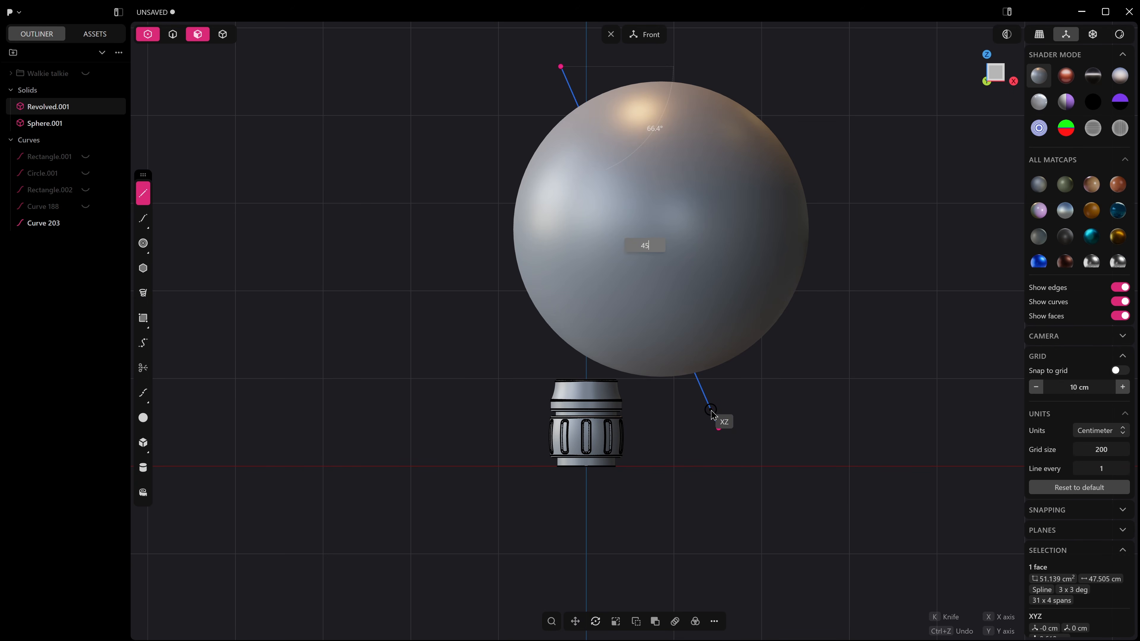
pyautogui.press('Return')
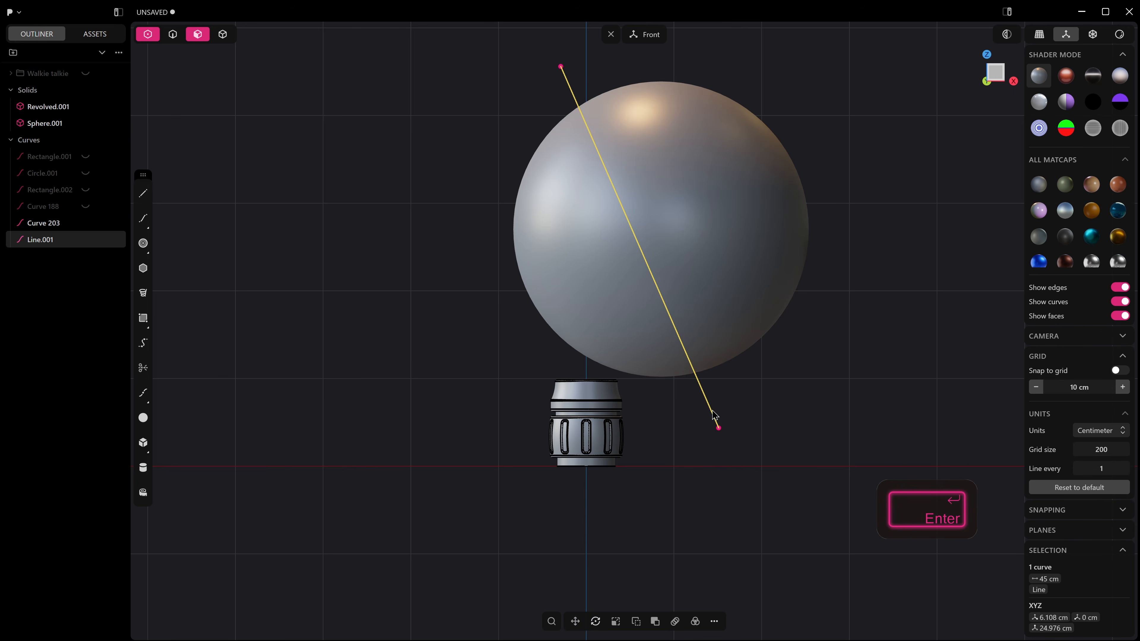
# Step: Cut the sphere in two using the diagonal line as the cutter
pyautogui.click(715, 415)
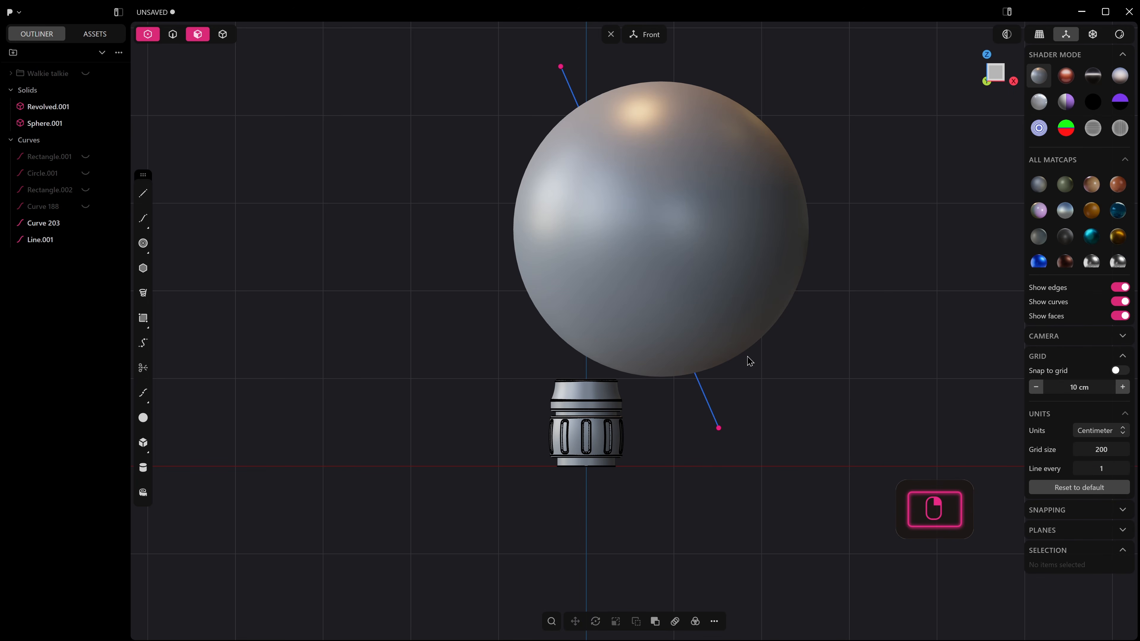
pyautogui.press('x')
pyautogui.click(697, 254)
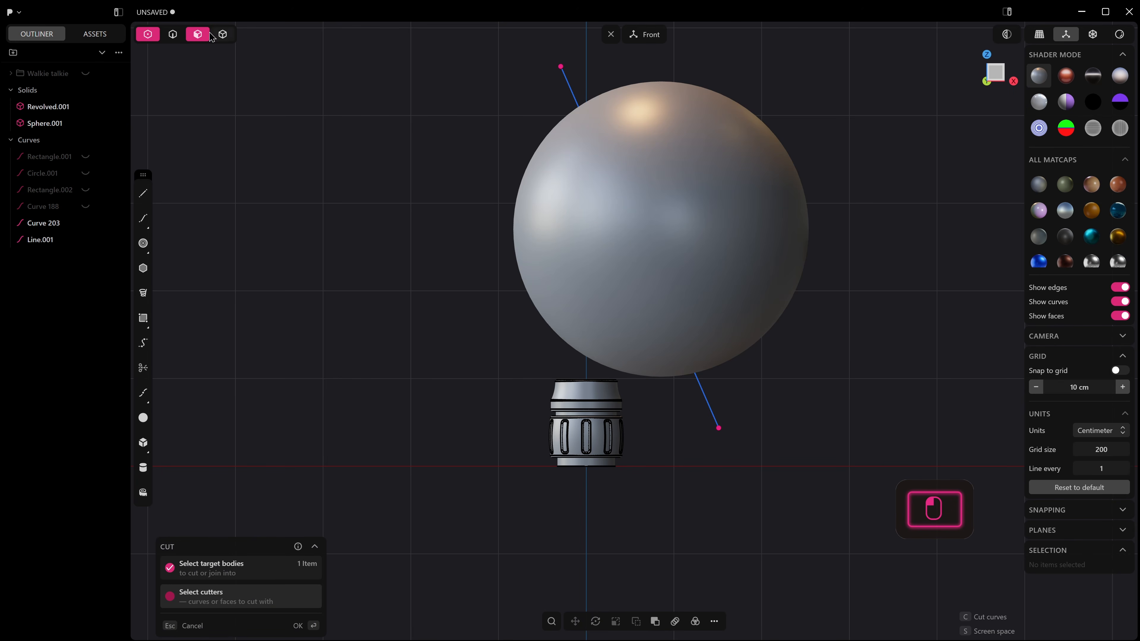
pyautogui.click(222, 35)
pyautogui.press('2')
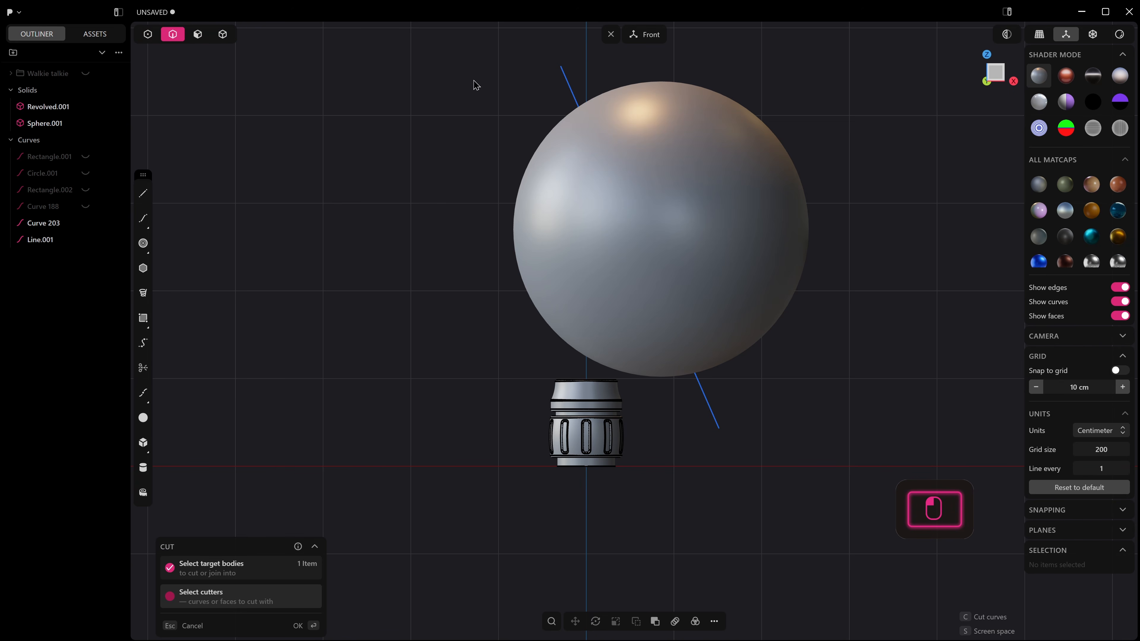
pyautogui.click(632, 229)
# Step: Delete the cut-off +X part of the sphere and the cutting line, keeping the cap above the knob
pyautogui.moveTo(638, 234); pyautogui.dragTo(730, 222, button='middle')
pyautogui.rightClick(894, 264)
pyautogui.press('x')
pyautogui.press('KP_1')
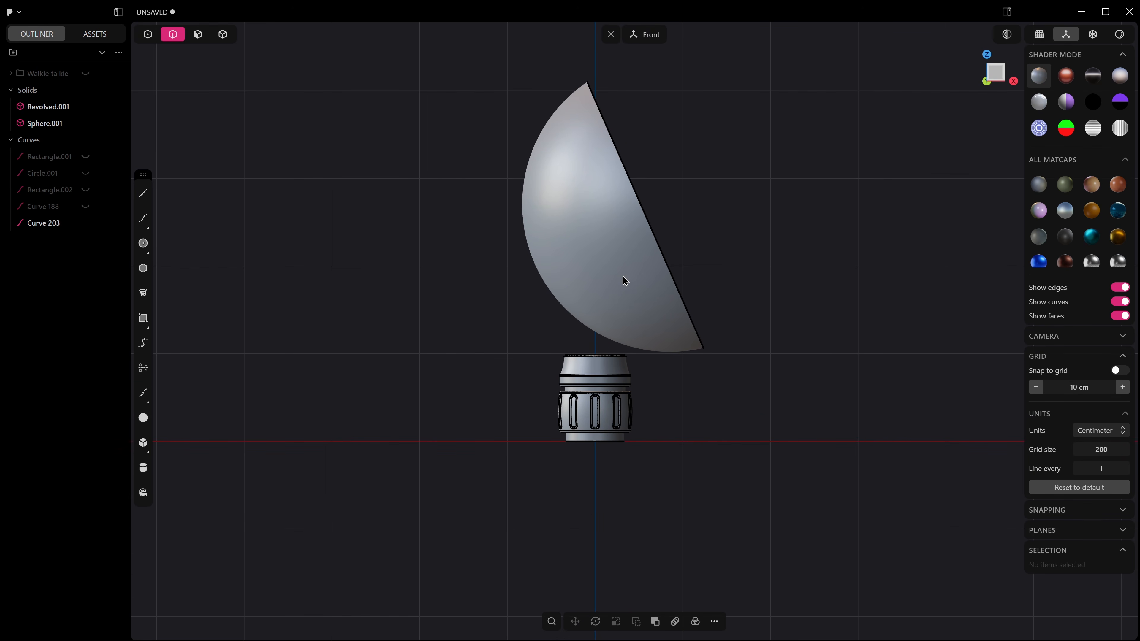
# Step: Rotate the remaining spherical cap about 9.5° in the front view and move it along X to about 7.1 cm
pyautogui.click(222, 34)
pyautogui.click(608, 224)
pyautogui.press('r')
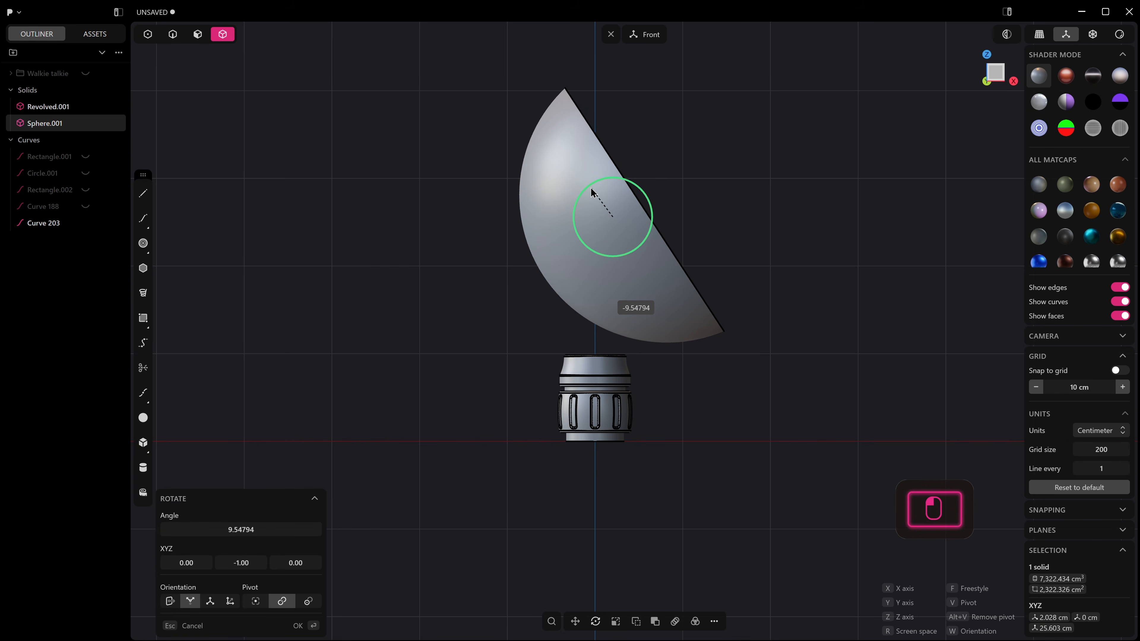
pyautogui.click(618, 198)
pyautogui.press('g')
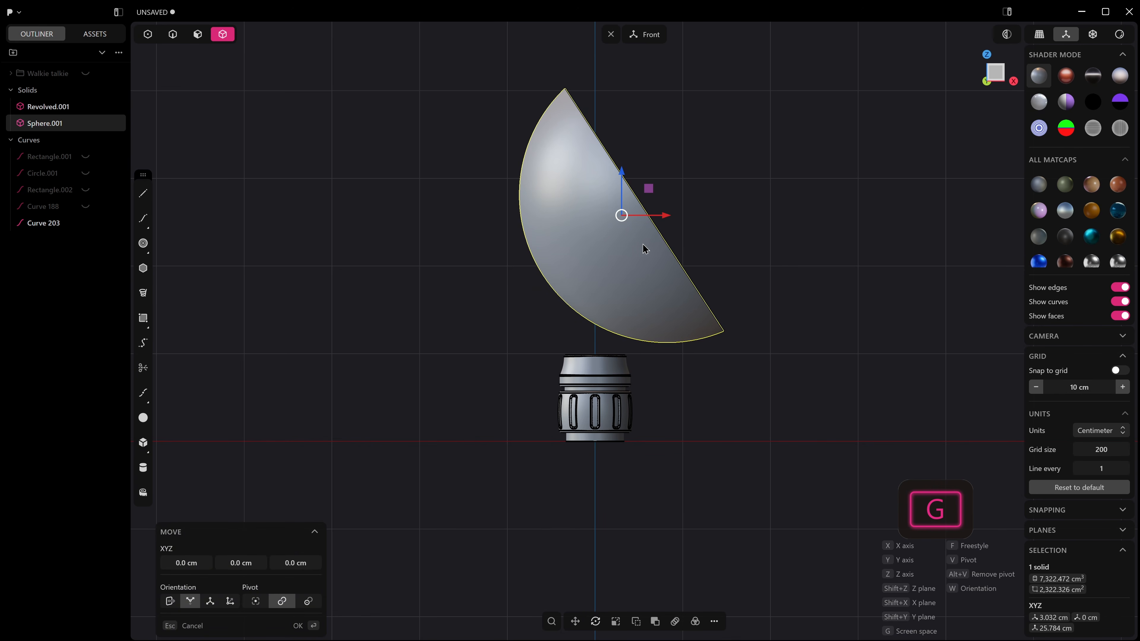
pyautogui.moveTo(661, 232); pyautogui.dragTo(703, 231)
pyautogui.rightClick(700, 227)
# Step: Draw a centre rectangle about 5.55 × 1.28 cm on the knob's top face, centred on the vertical axis
pyautogui.moveTo(657, 245); pyautogui.dragTo(682, 334, button='middle')
pyautogui.scroll(5, 533, 328)
pyautogui.scroll(3, 615, 311)
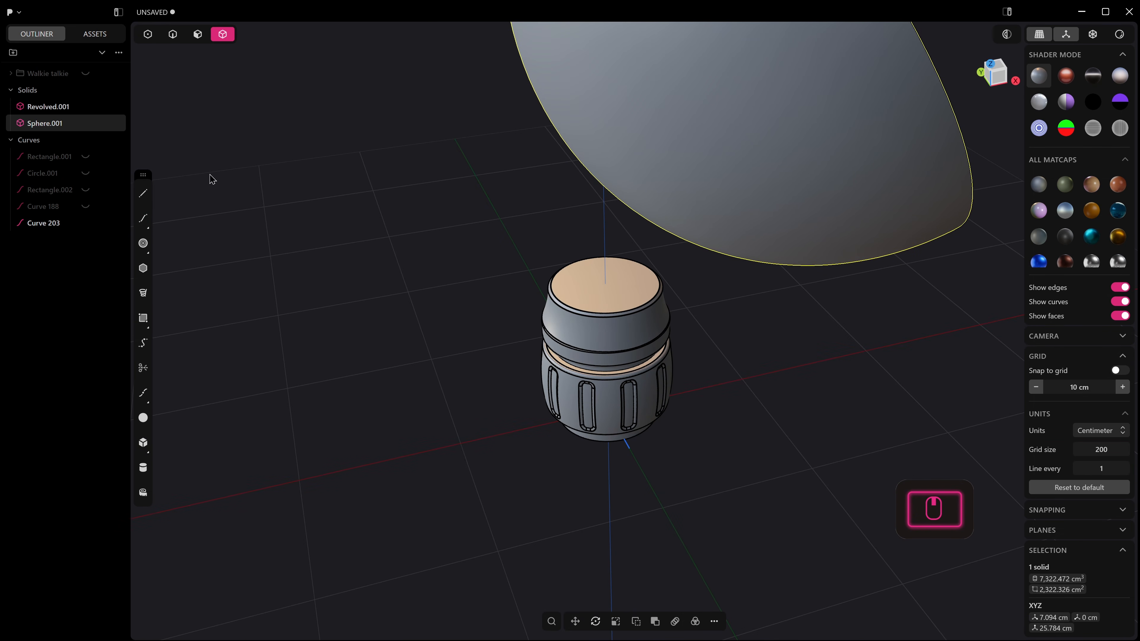
pyautogui.click(142, 318)
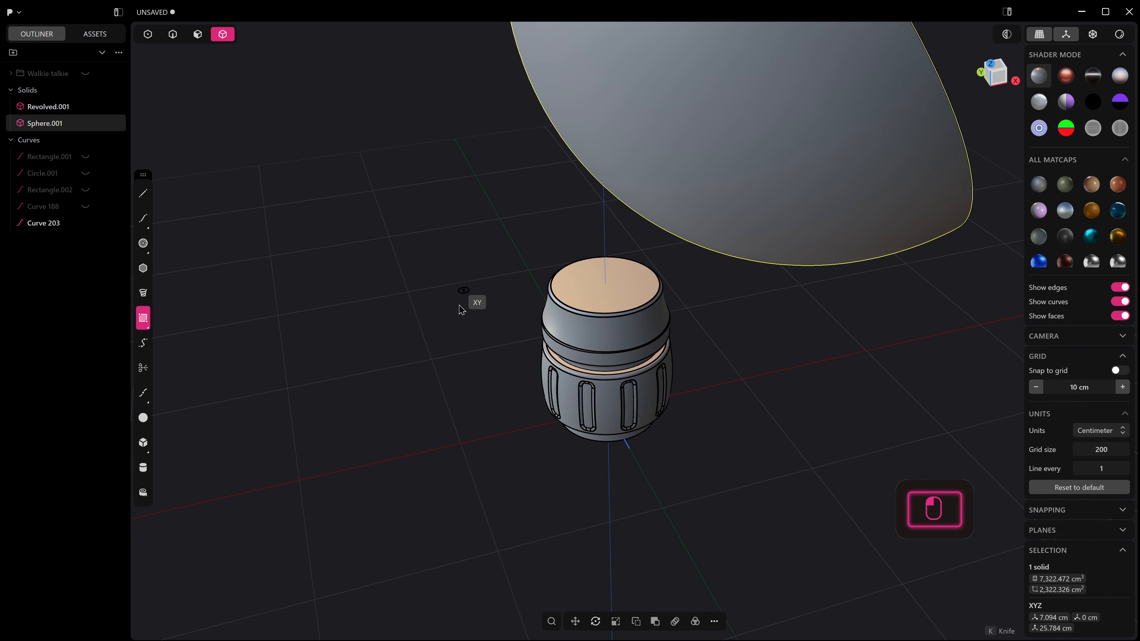
pyautogui.scroll(3, 481, 295)
pyautogui.keyDown('shift'); pyautogui.moveTo(582, 297); pyautogui.dragTo(602, 325, button='middle'); pyautogui.keyUp('shift')
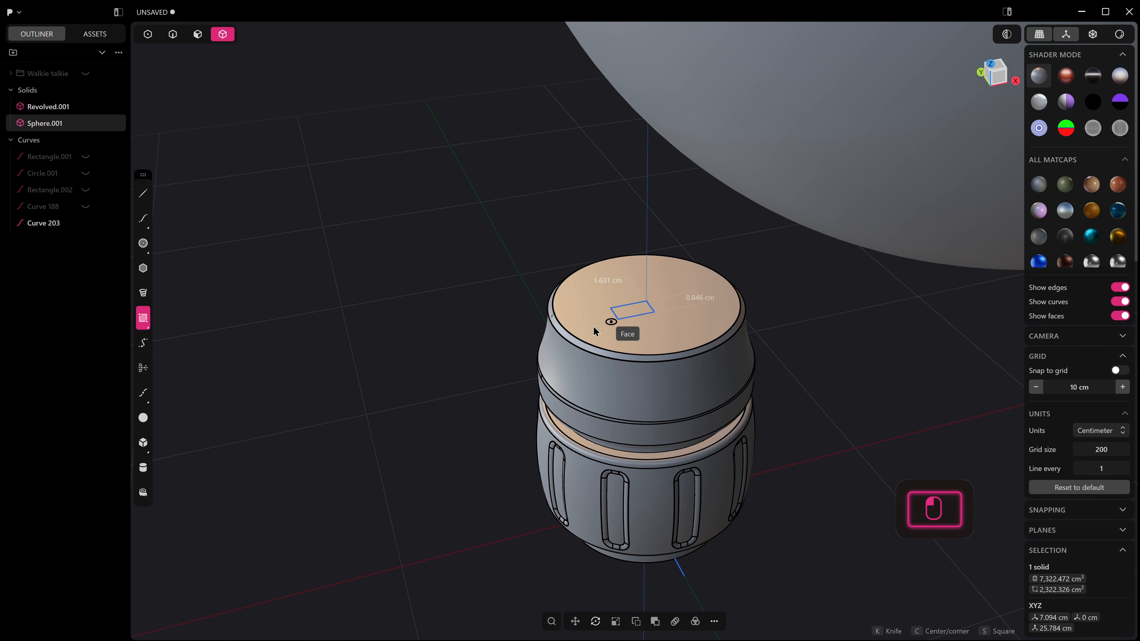
pyautogui.press('c')
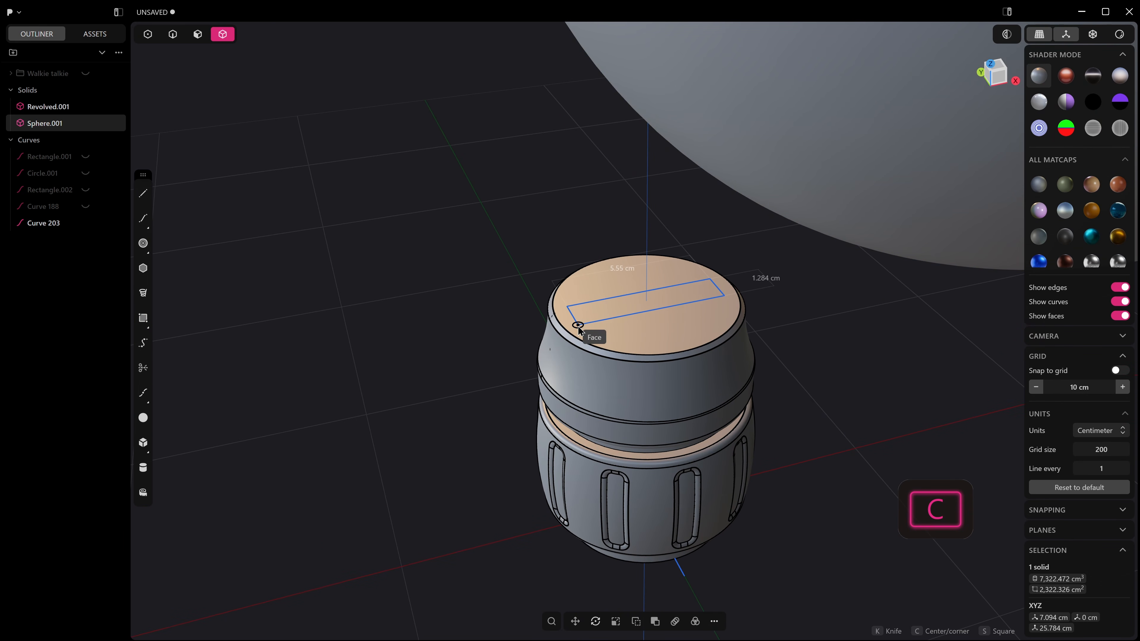
pyautogui.click(578, 327)
# Step: Shorten the rectangle by moving the two corner points at its +X end inward
pyautogui.press('1')
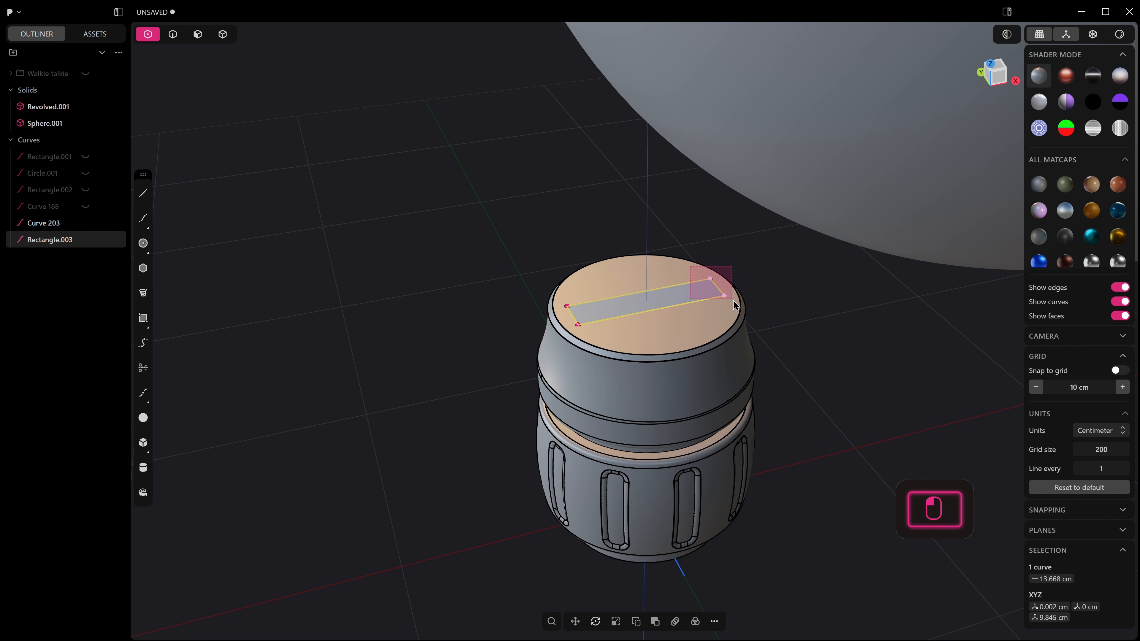
pyautogui.moveTo(736, 309); pyautogui.dragTo(736, 306)
pyautogui.press('g')
pyautogui.click(703, 312)
# Step: Extrude the rectangular region on the knob's top face upward into a low separate block
pyautogui.press('3')
pyautogui.click(632, 309)
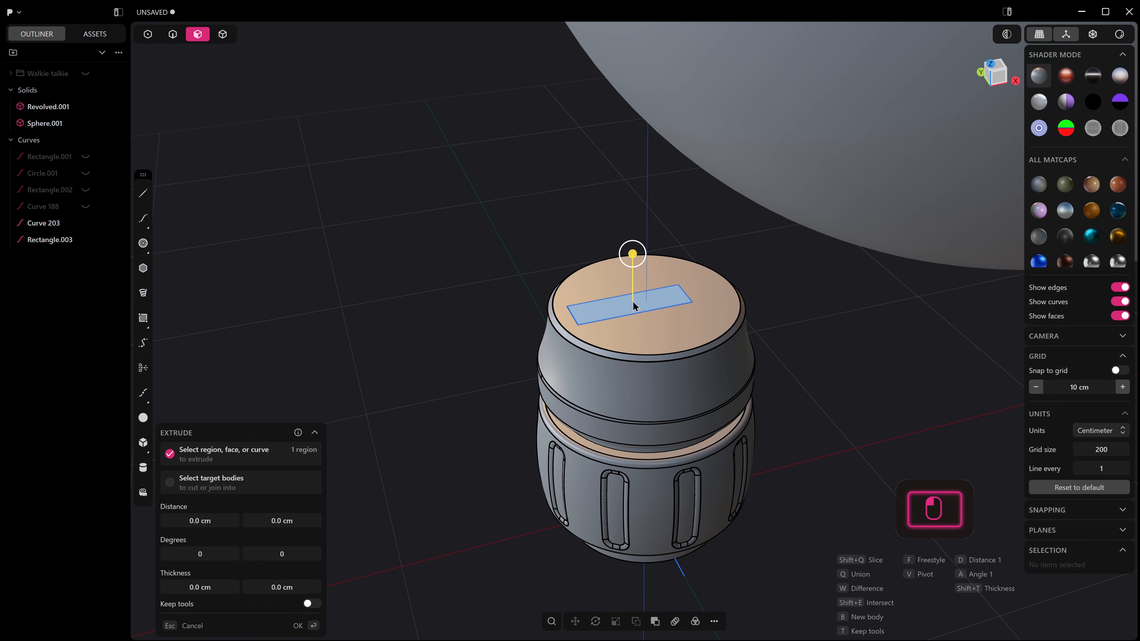
pyautogui.moveTo(633, 257); pyautogui.dragTo(633, 242)
pyautogui.rightClick(760, 271)
pyautogui.moveTo(807, 349); pyautogui.dragTo(802, 307, button='middle')
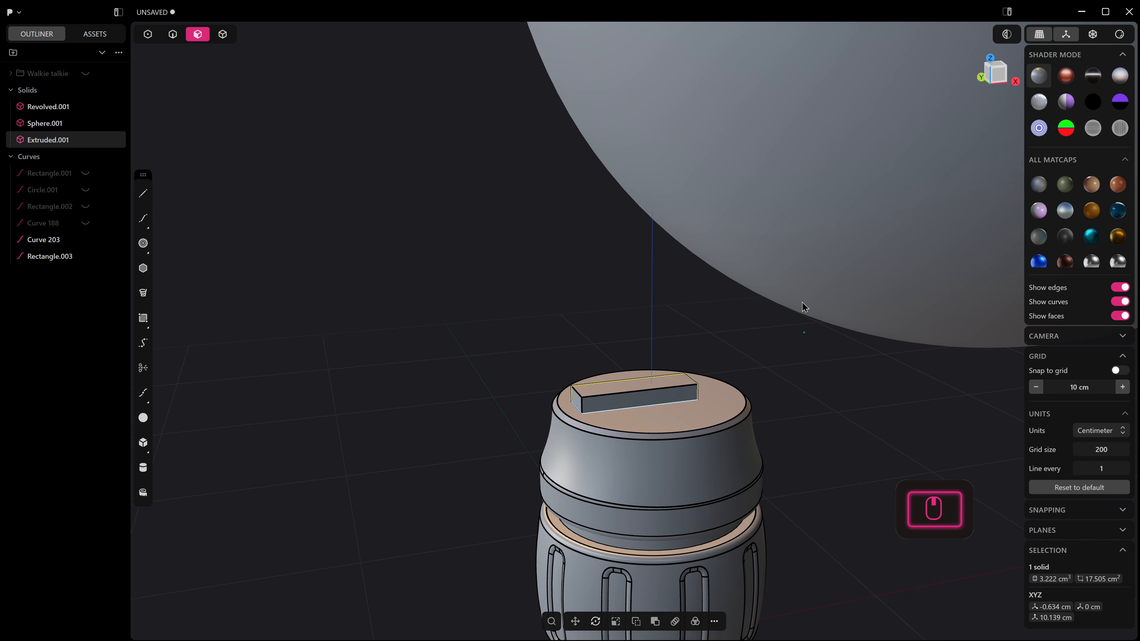
pyautogui.moveTo(666, 386); pyautogui.dragTo(655, 314, button='middle')
pyautogui.moveTo(664, 342); pyautogui.dragTo(691, 407, button='middle')
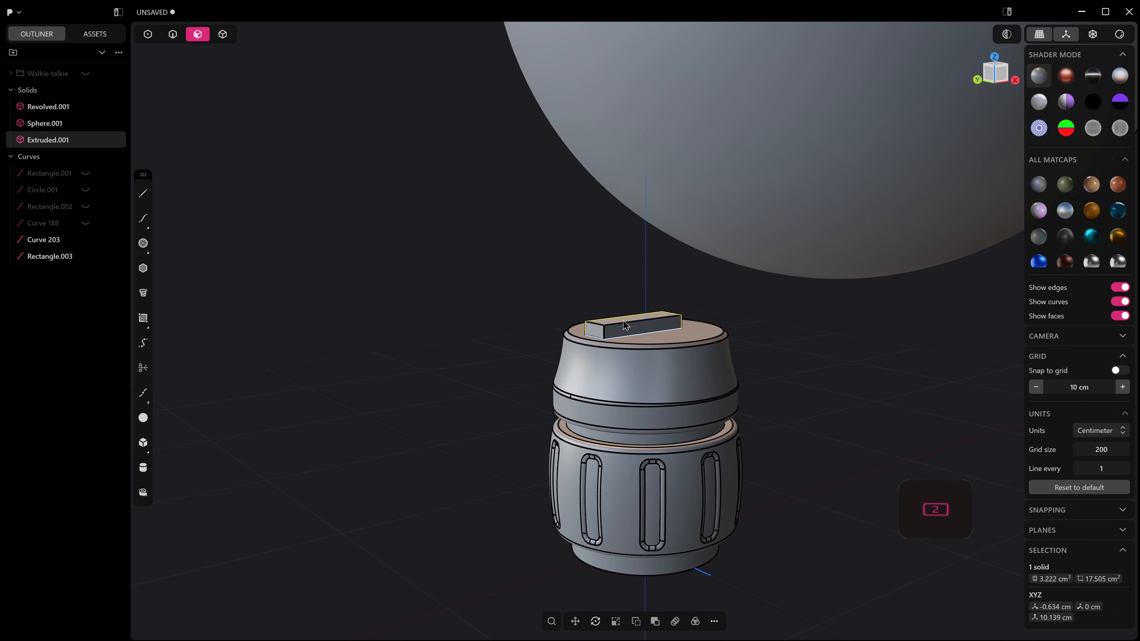
# Step: Push the block's top face upward until it meets the curved surface of the spherical cap
pyautogui.press('2')
pyautogui.click(624, 316)
pyautogui.moveTo(642, 326); pyautogui.dragTo(650, 348, button='middle')
pyautogui.press('3')
pyautogui.click(634, 312)
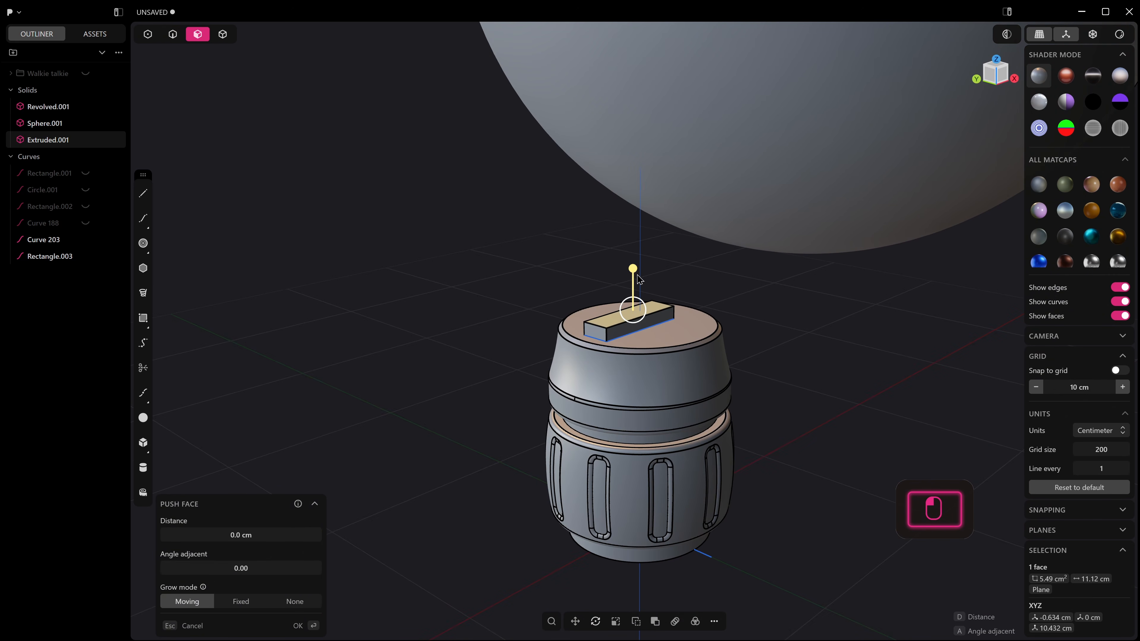
pyautogui.moveTo(638, 275); pyautogui.dragTo(638, 246)
pyautogui.scroll(-1, 638, 249)
pyautogui.keyDown('shift'); pyautogui.moveTo(638, 245); pyautogui.dragTo(629, 293, button='middle'); pyautogui.keyUp('shift')
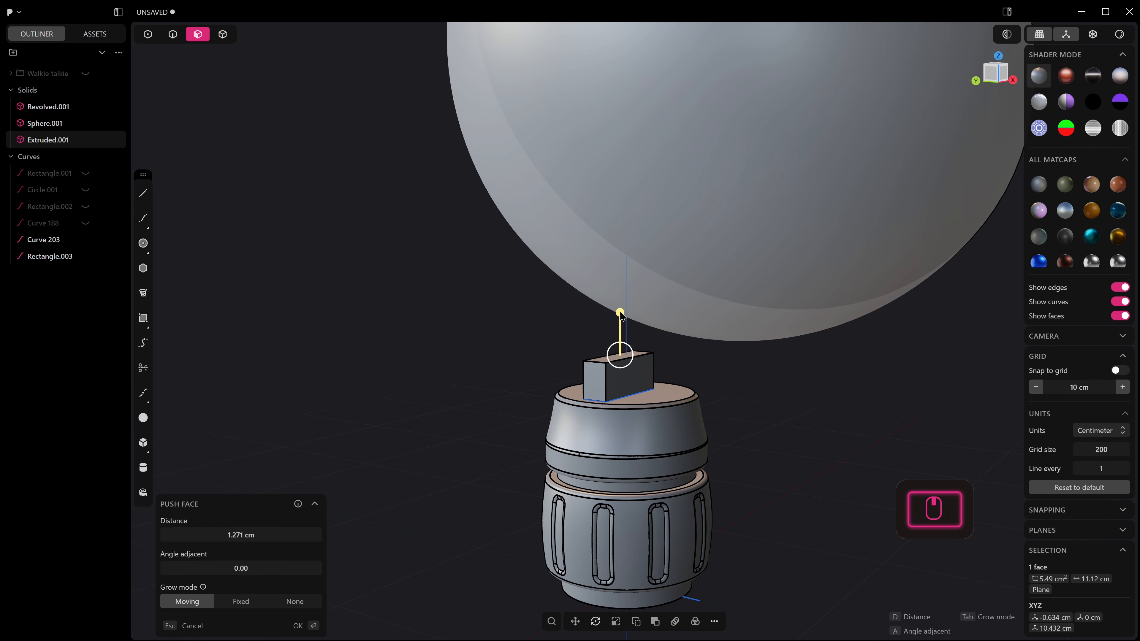
pyautogui.moveTo(620, 312); pyautogui.dragTo(620, 303)
pyautogui.click(652, 243)
pyautogui.moveTo(648, 244); pyautogui.dragTo(666, 261, button='middle')
pyautogui.press('KP_1')
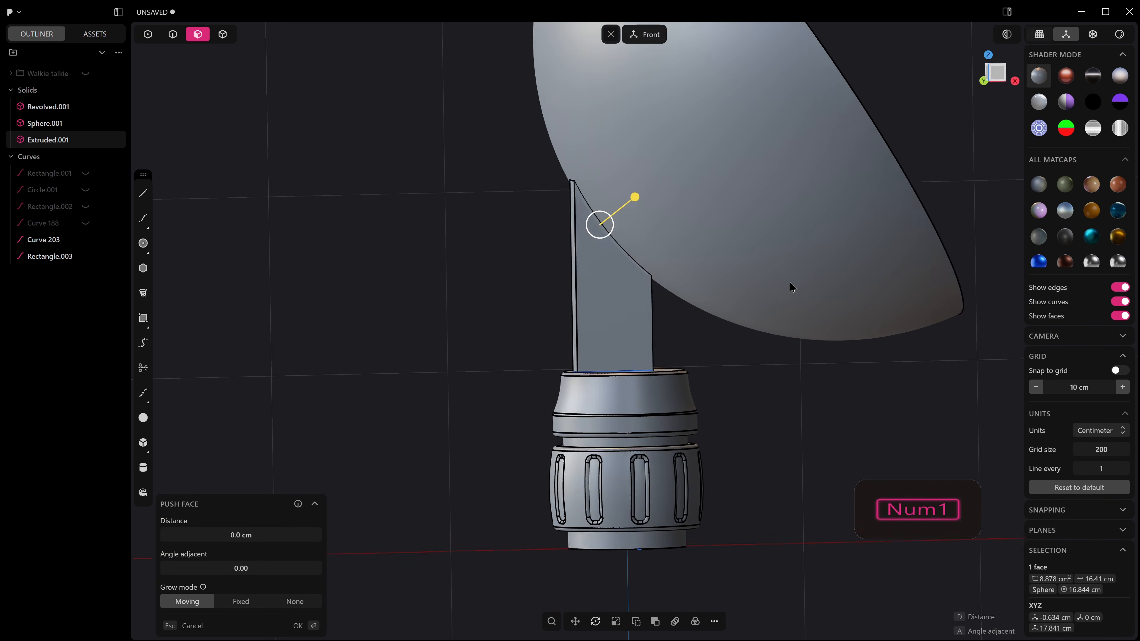
pyautogui.press('KP_3')
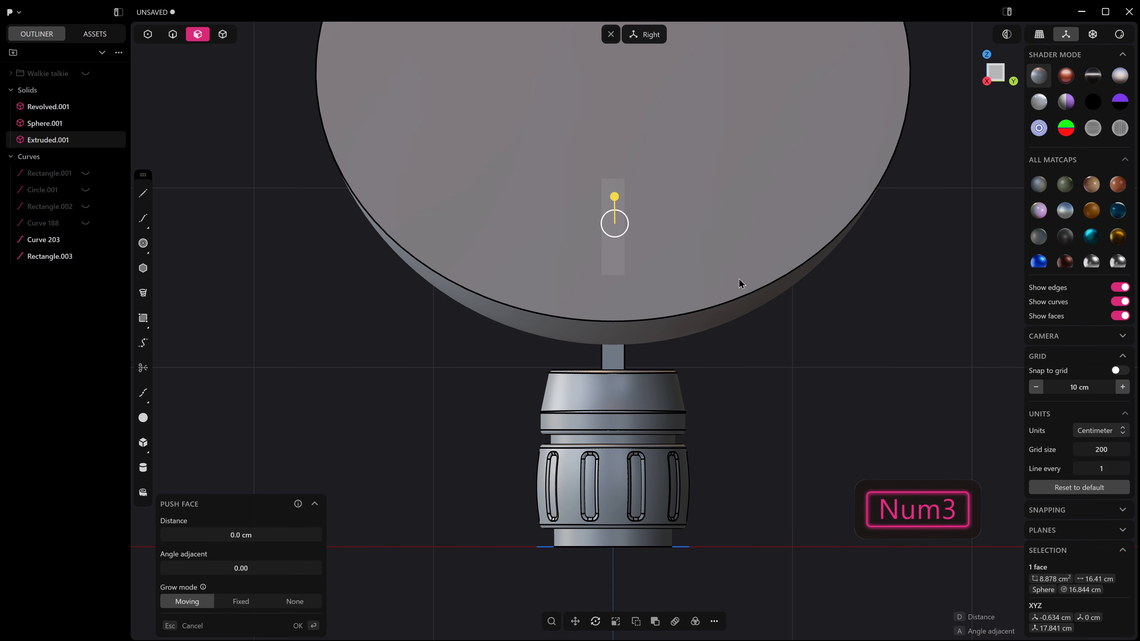
pyautogui.press('ctrl+KP_1')
pyautogui.press('ctrl+KP_3')
pyautogui.moveTo(720, 217); pyautogui.dragTo(642, 281, button='middle')
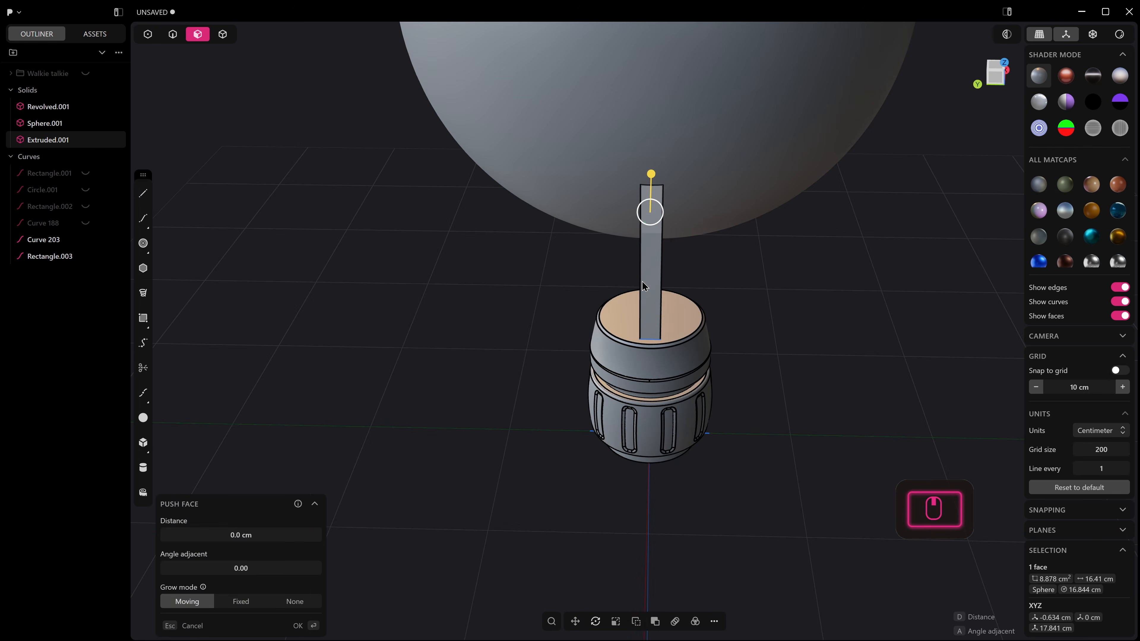
pyautogui.press('2')
pyautogui.click(642, 243)
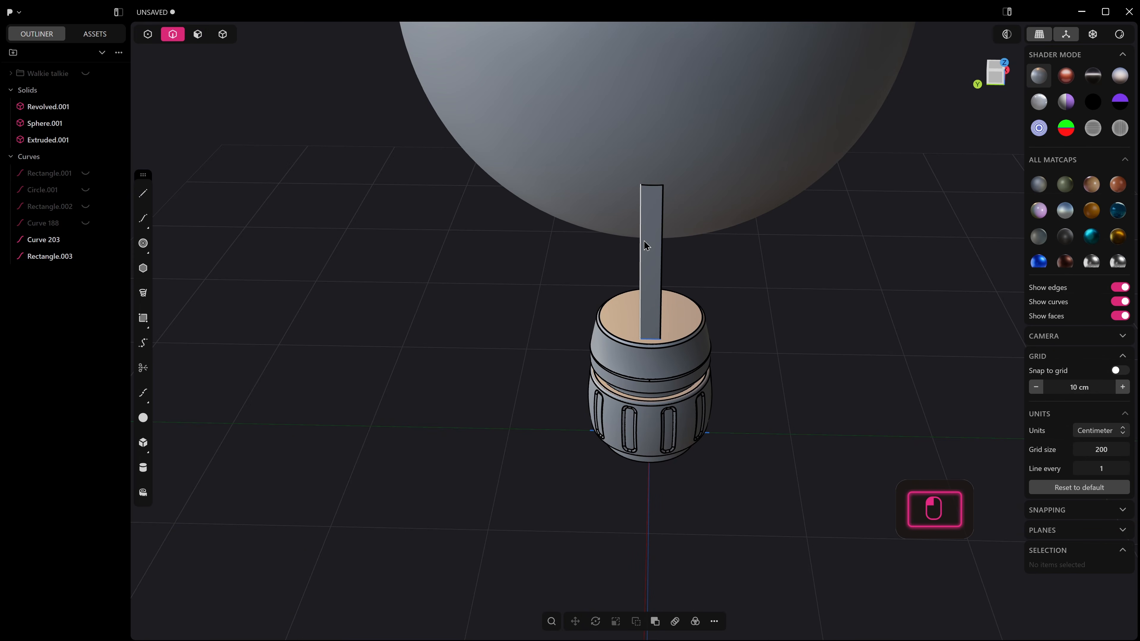
pyautogui.click(663, 237)
pyautogui.press('f')
pyautogui.keyDown('shift'); pyautogui.click(650, 205); pyautogui.keyUp('shift')
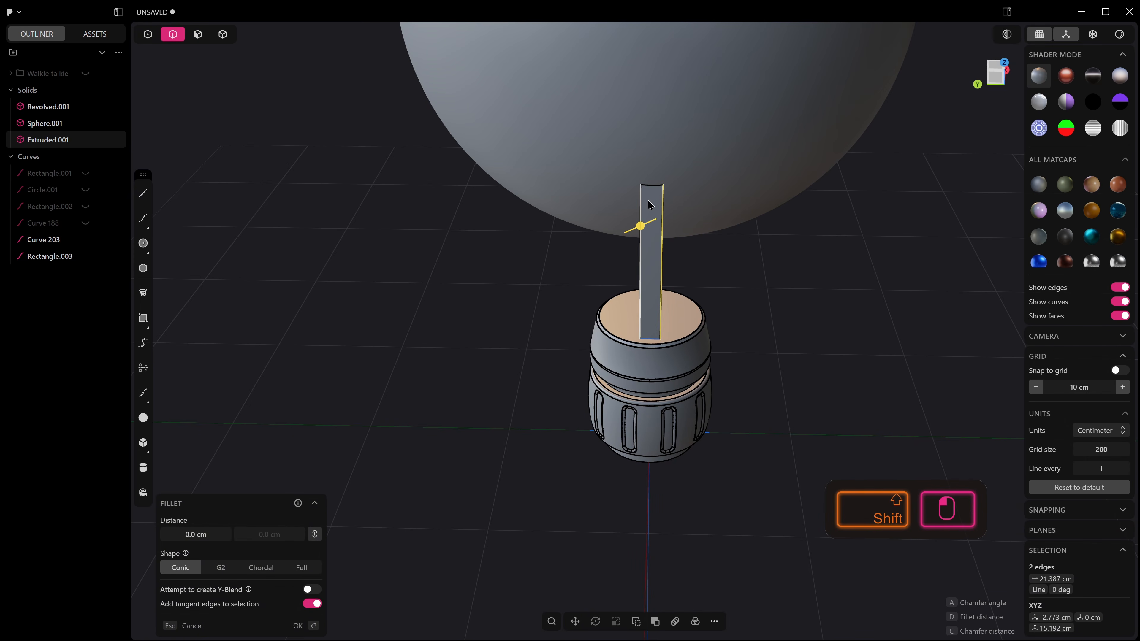
pyautogui.keyDown('shift'); pyautogui.click(651, 190); pyautogui.keyUp('shift')
pyautogui.moveTo(652, 190); pyautogui.dragTo(653, 258, button='middle')
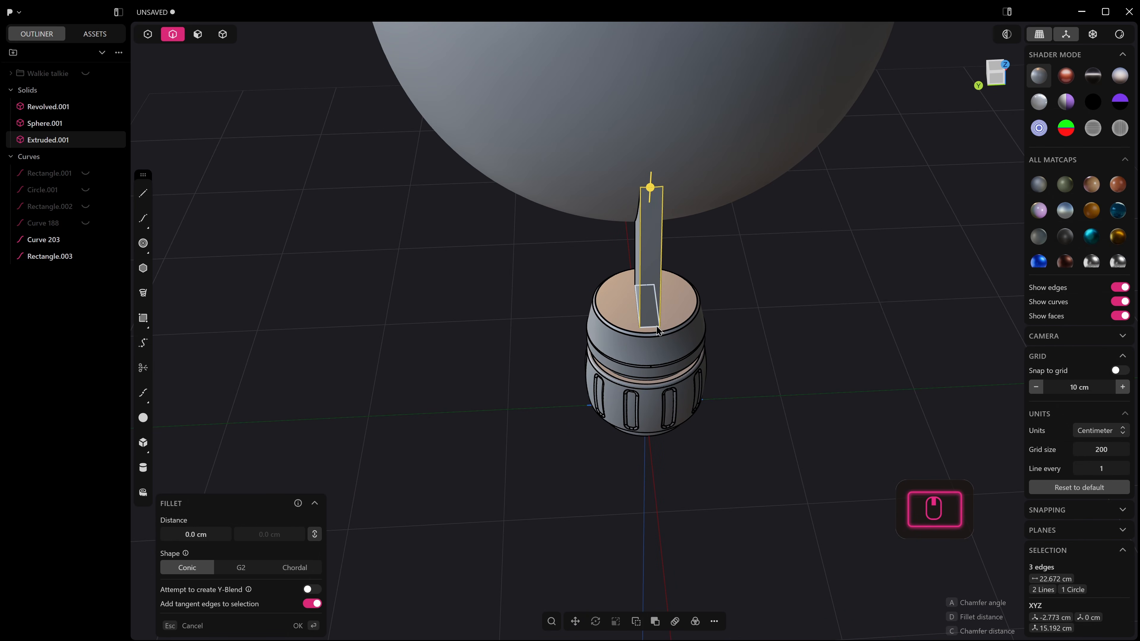
# Step: Hide all remaining visible curves, including Curve 203 and Rectangle.003
pyautogui.click(32, 166)
pyautogui.press('h')
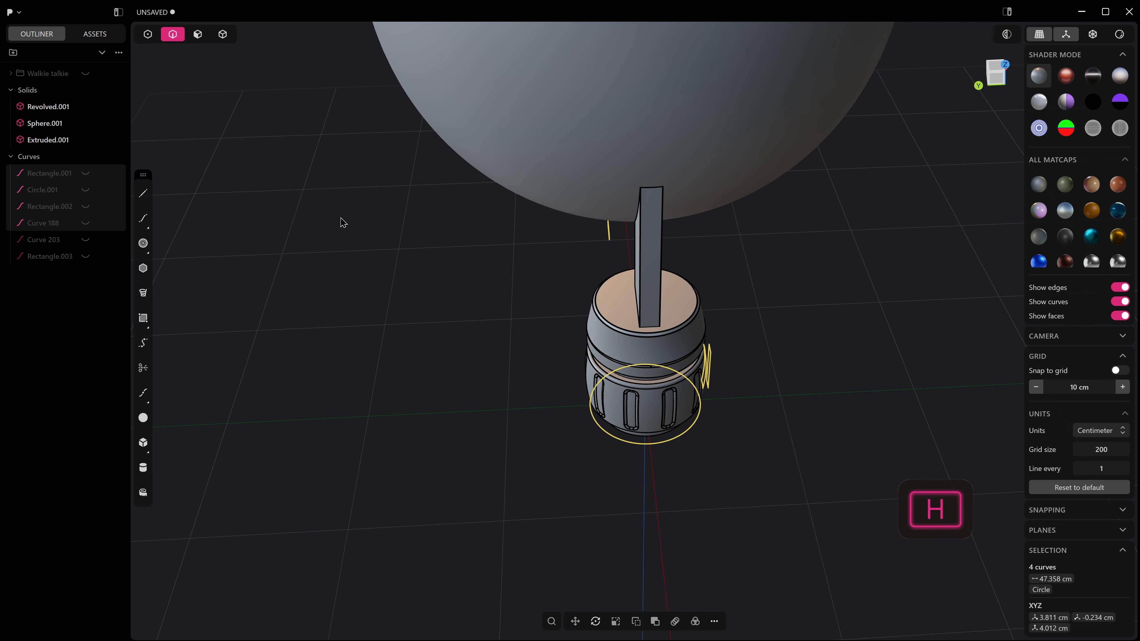
pyautogui.moveTo(629, 256); pyautogui.dragTo(642, 196, button='middle')
pyautogui.click(819, 319)
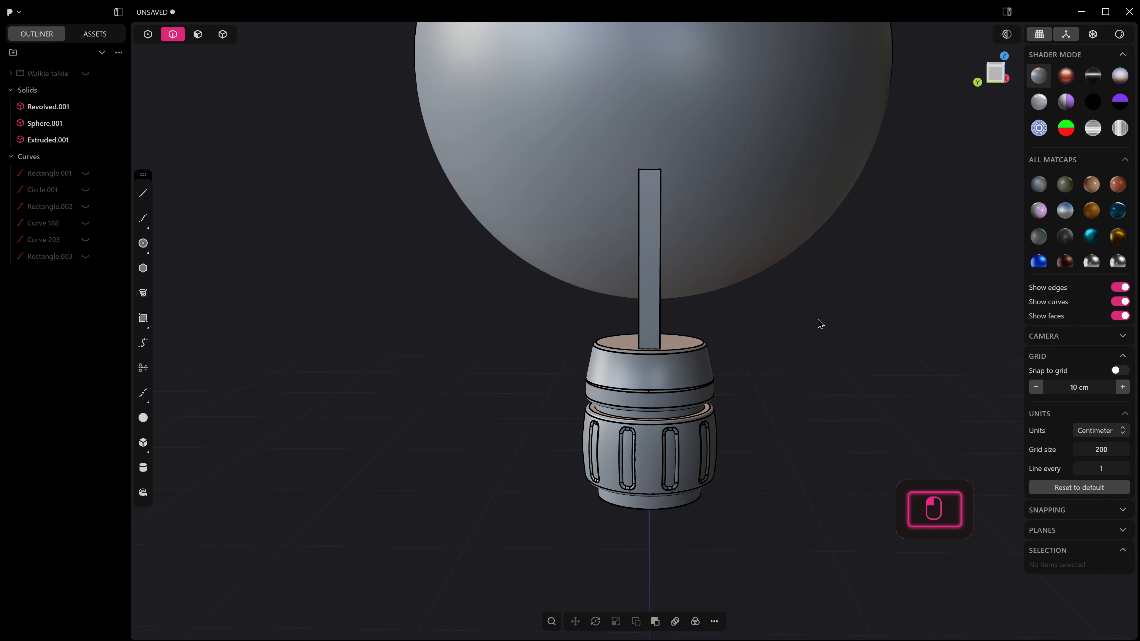
# Step: Duplicate the edges of the support bar's narrow -X face as a separate curve
pyautogui.keyDown('shift'); pyautogui.click(653, 175); pyautogui.keyUp('shift')
pyautogui.keyDown('shift'); pyautogui.click(640, 196); pyautogui.keyUp('shift')
pyautogui.keyDown('shift'); pyautogui.click(660, 230); pyautogui.keyUp('shift')
pyautogui.moveTo(643, 299); pyautogui.dragTo(670, 238, button='middle')
pyautogui.hotkey('shift', 'd')
pyautogui.press('Escape')
# Step: Scale the duplicated outline by about 1.56 around a pivot at the middle of the bar's top edge
pyautogui.press('s')
pyautogui.press('v')
pyautogui.click(645, 183)
pyautogui.moveTo(647, 134); pyautogui.dragTo(715, 209)
pyautogui.press('s')
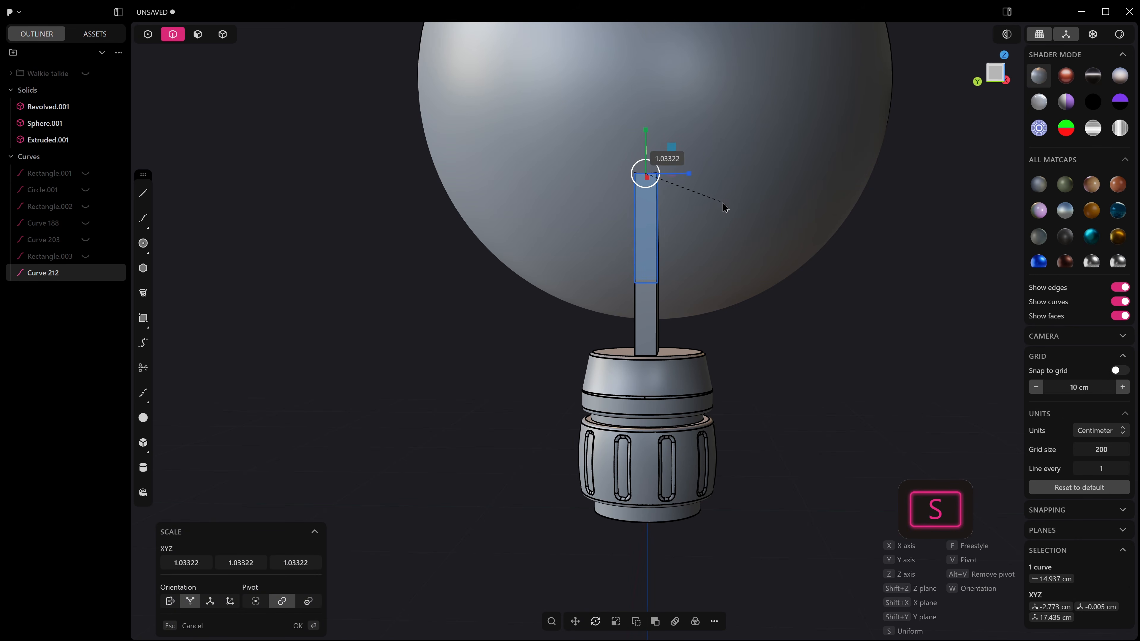
pyautogui.click(776, 198)
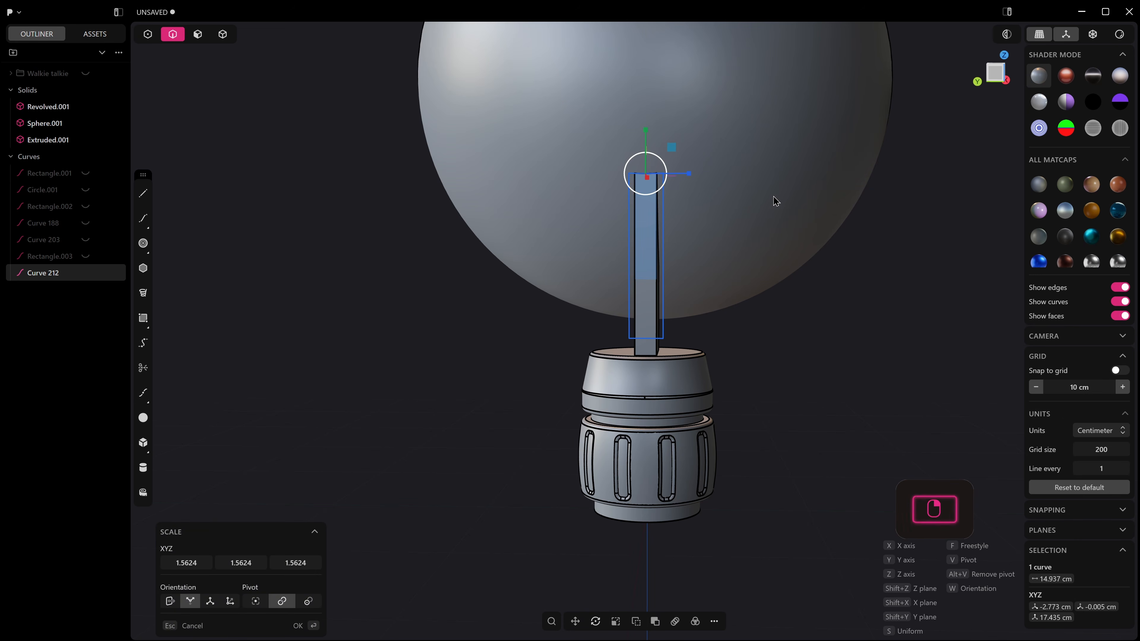
# Step: Move the enlarged outline upward in the left view to about Z 16.6 cm
pyautogui.press('KP_1')
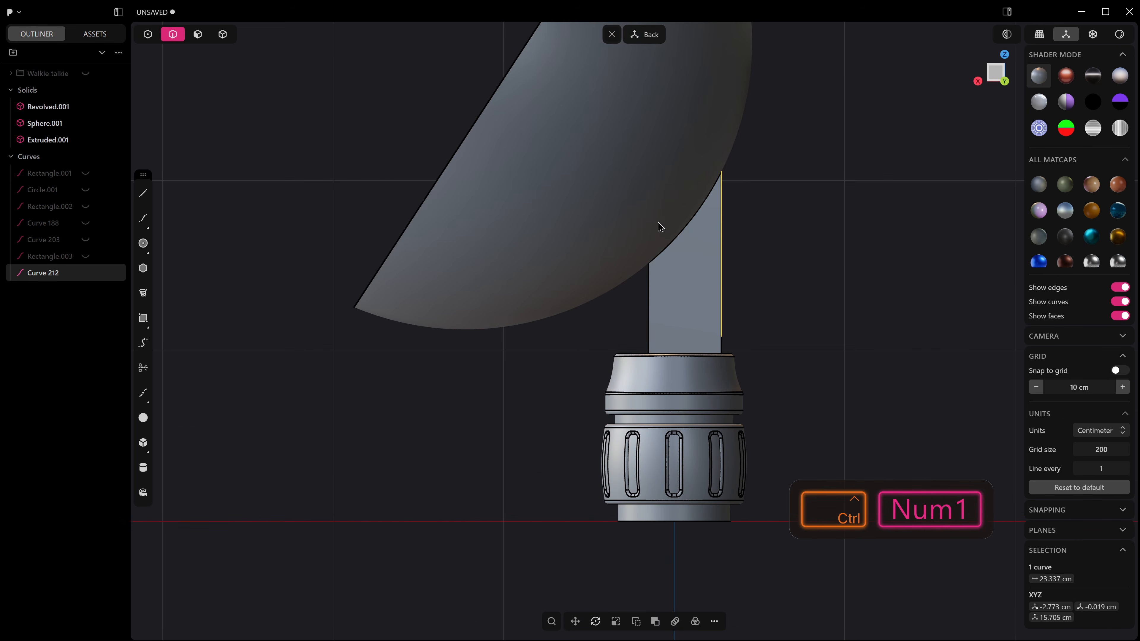
pyautogui.press('ctrl+KP_3')
pyautogui.press('s')
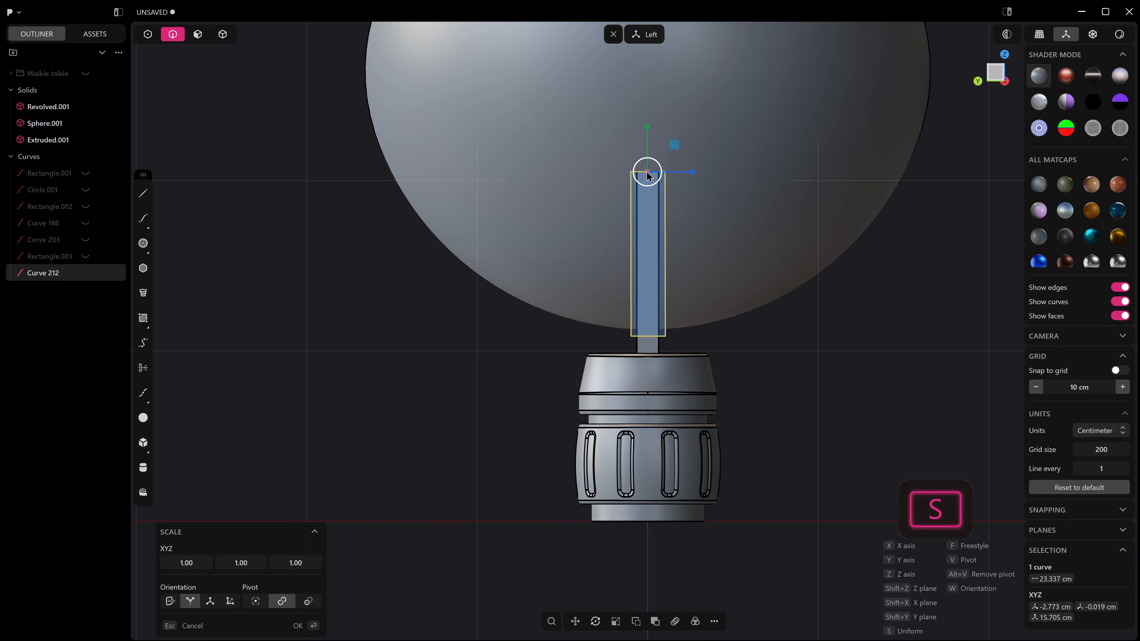
pyautogui.press('Escape')
pyautogui.press('g')
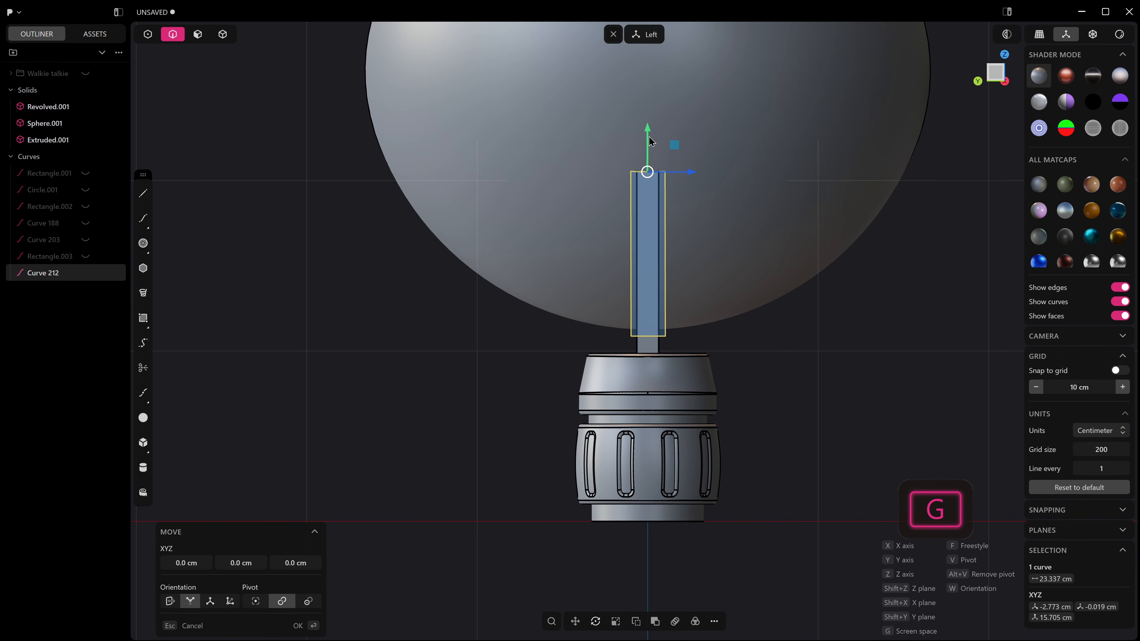
pyautogui.click(648, 124)
pyautogui.moveTo(674, 196); pyautogui.dragTo(519, 209, button='middle')
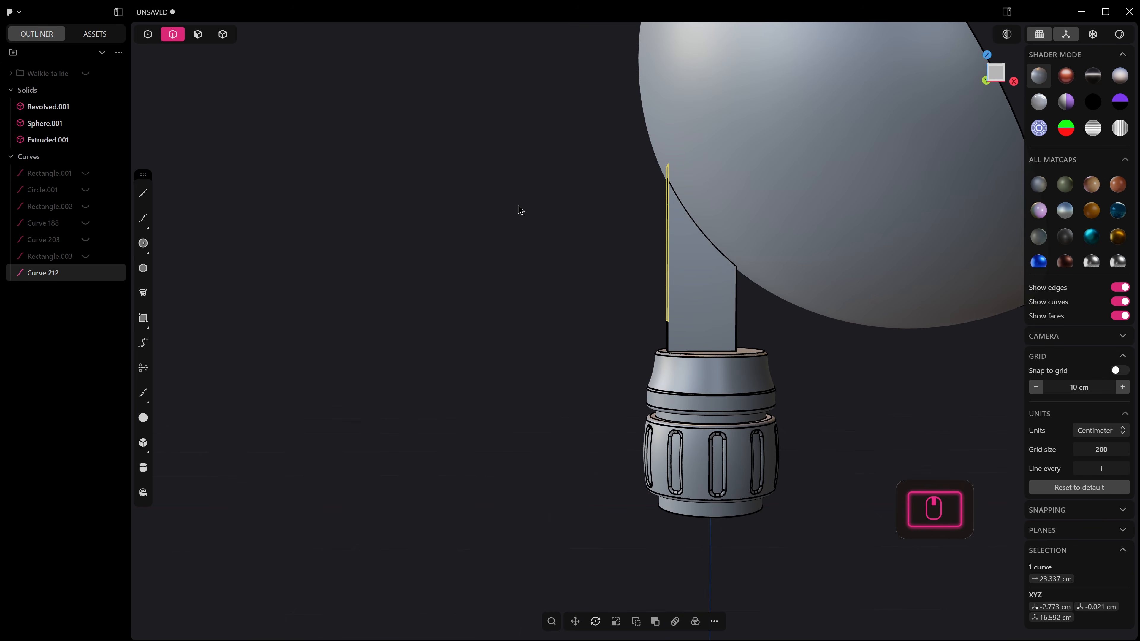
# Step: Move the enlarged outline along the X axis, away from the bar, to about X -5.6 cm
pyautogui.press('g')
pyautogui.press('x')
pyautogui.click(665, 173)
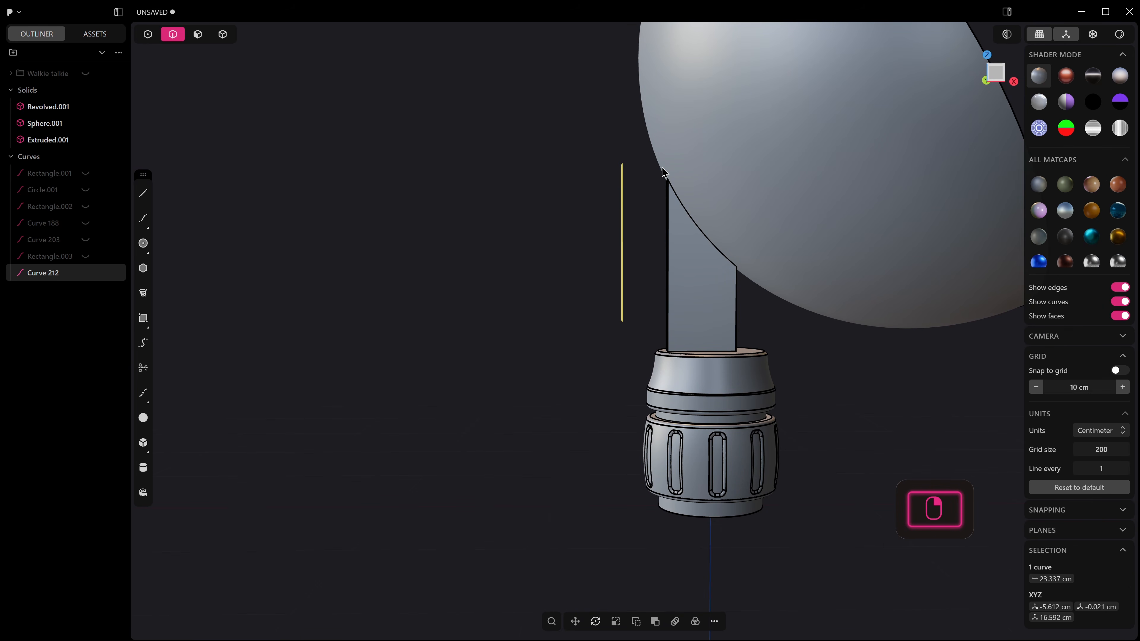
# Step: Scale the outline by about 1.18 around a pivot at its centre and raise it to about Z 17.2 cm
pyautogui.press('KP_1')
pyautogui.press('ctrl+KP_3')
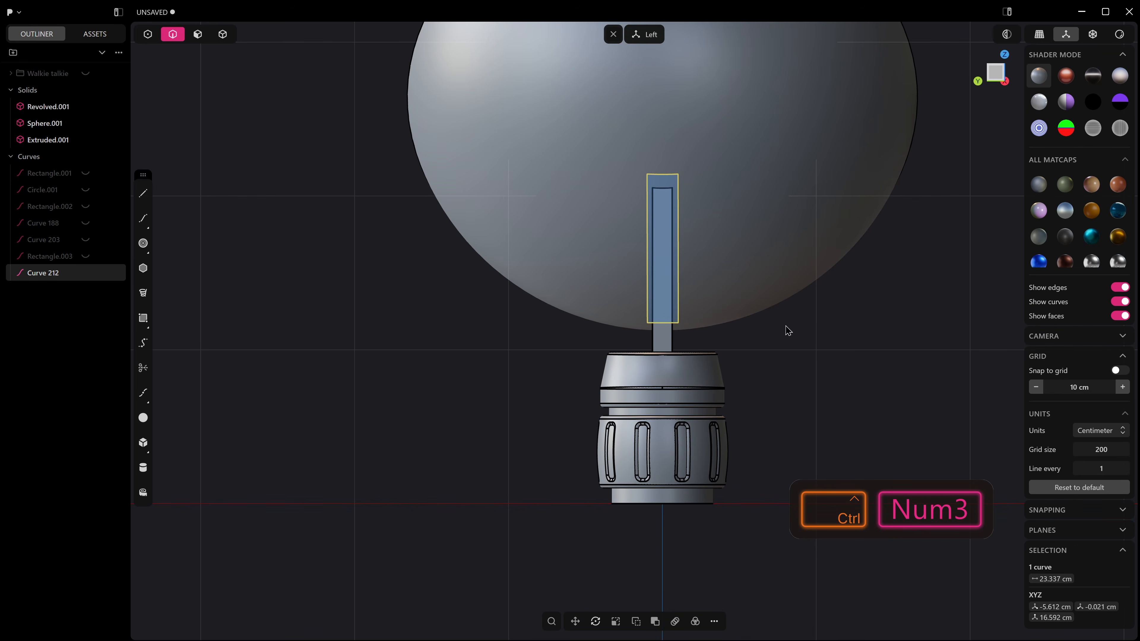
pyautogui.press('s')
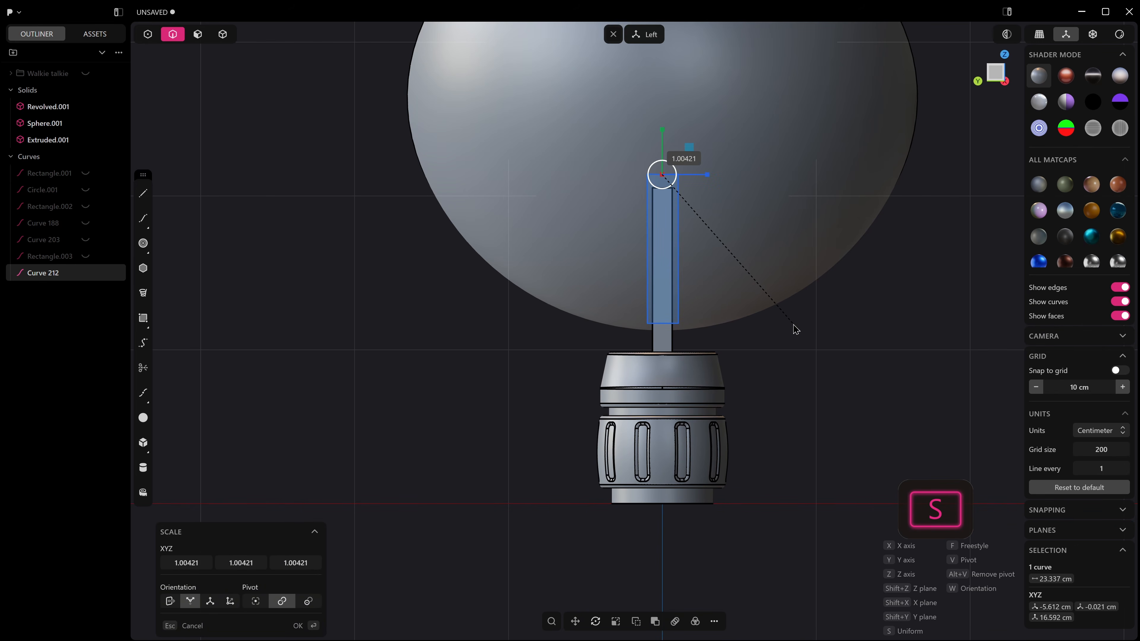
pyautogui.press('Escape')
pyautogui.press('s')
pyautogui.press('v')
pyautogui.click(664, 248)
pyautogui.press('s')
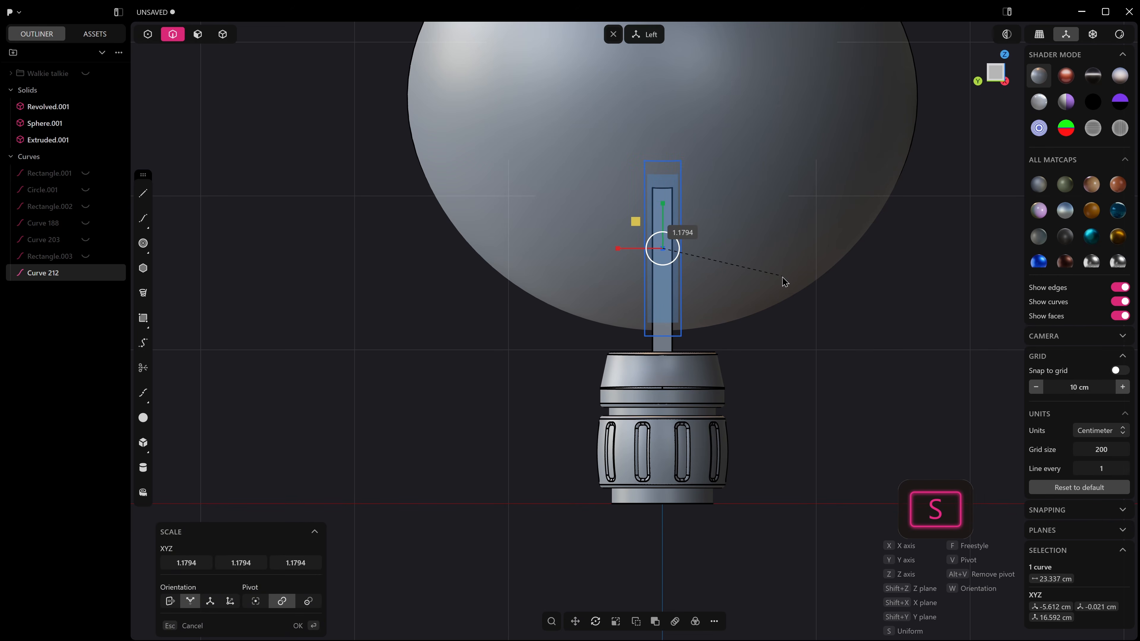
pyautogui.click(783, 281)
pyautogui.press('g')
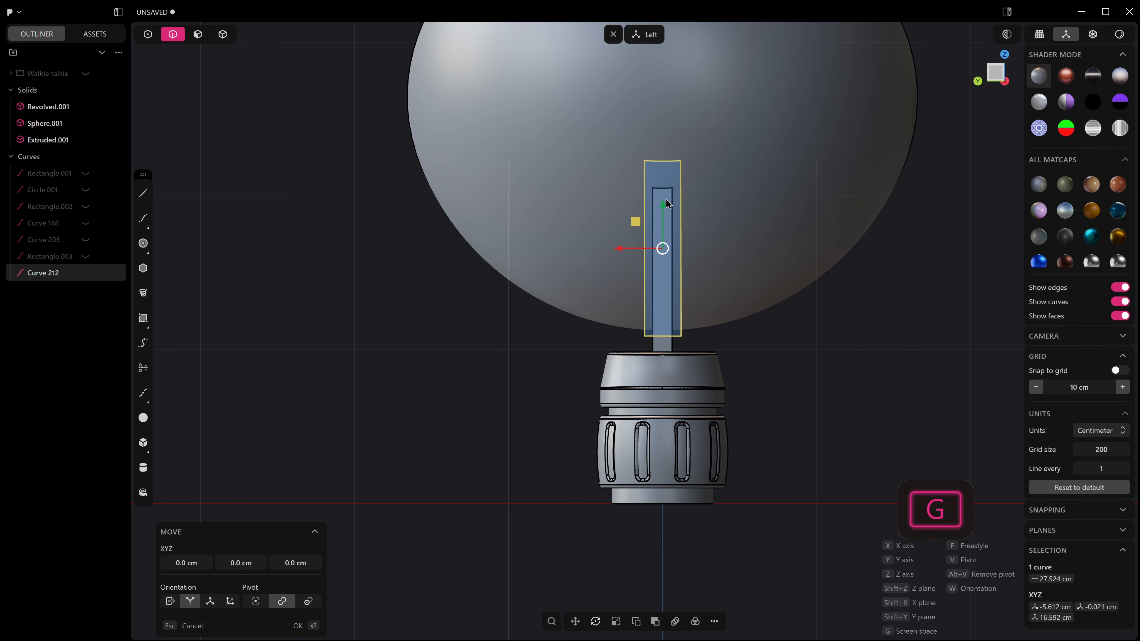
pyautogui.click(706, 208)
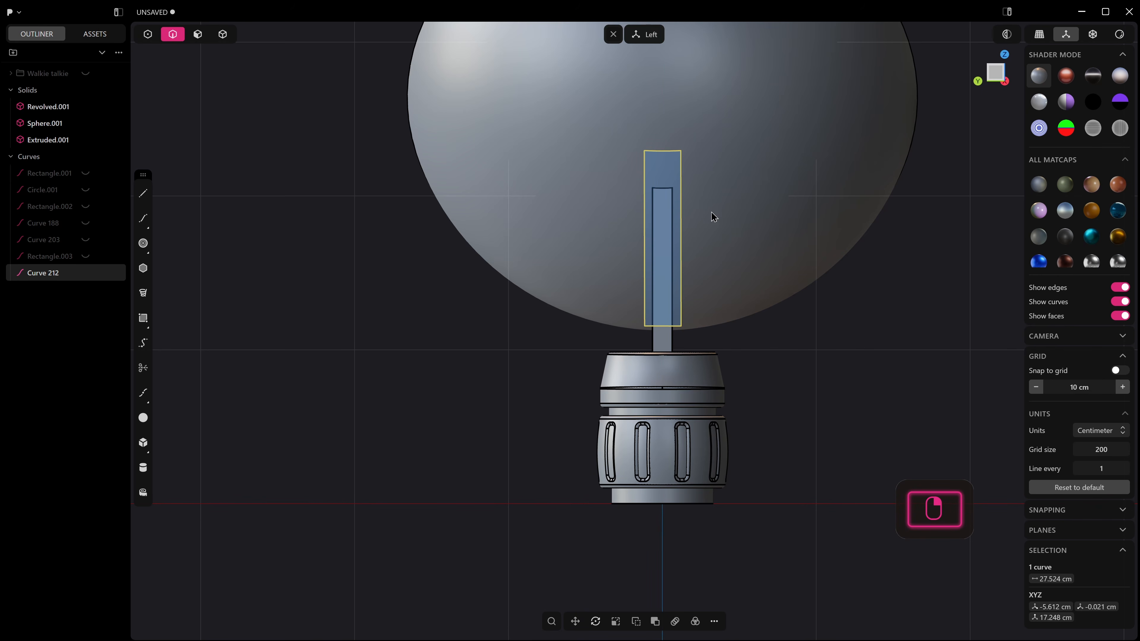
pyautogui.hotkey('shift', 'i')
pyautogui.click(744, 178)
pyautogui.moveTo(756, 198); pyautogui.dragTo(679, 191, button='middle')
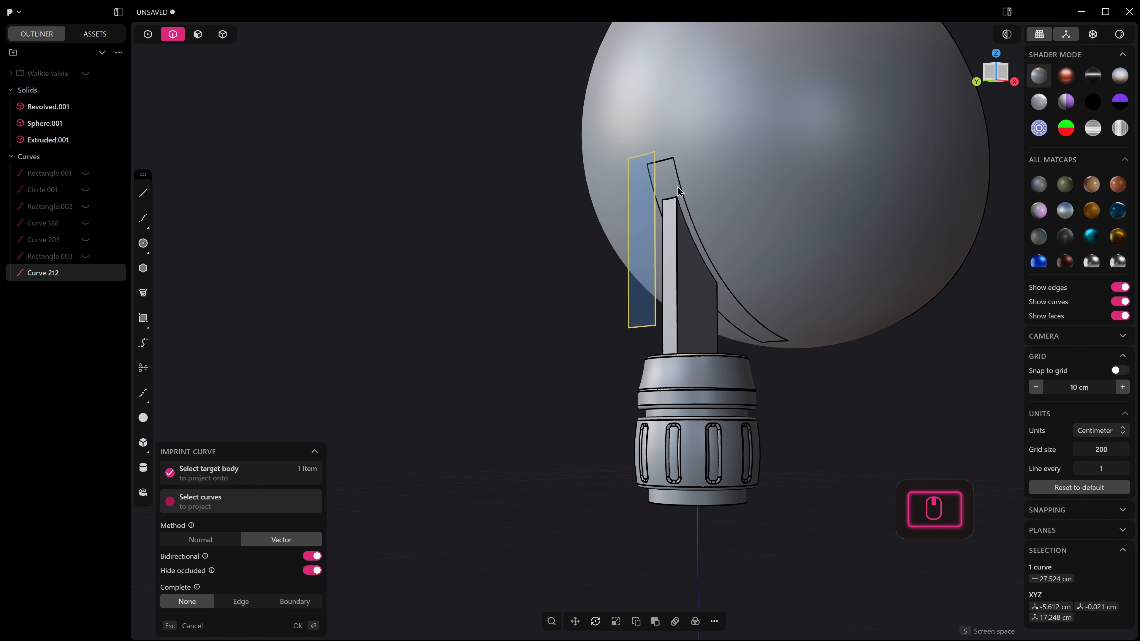
pyautogui.press('Escape')
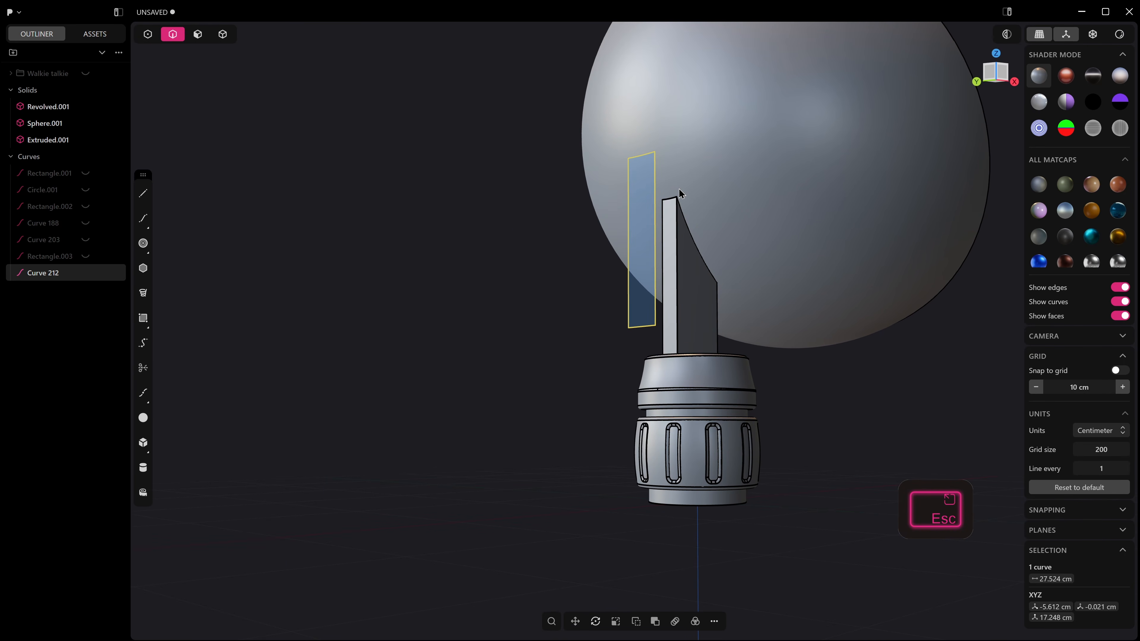
# Step: Widen the outline horizontally along Y in the left view, keeping its height
pyautogui.press('ctrl+KP_3')
pyautogui.press('s')
pyautogui.moveTo(618, 238); pyautogui.dragTo(594, 238)
pyautogui.rightClick(595, 237)
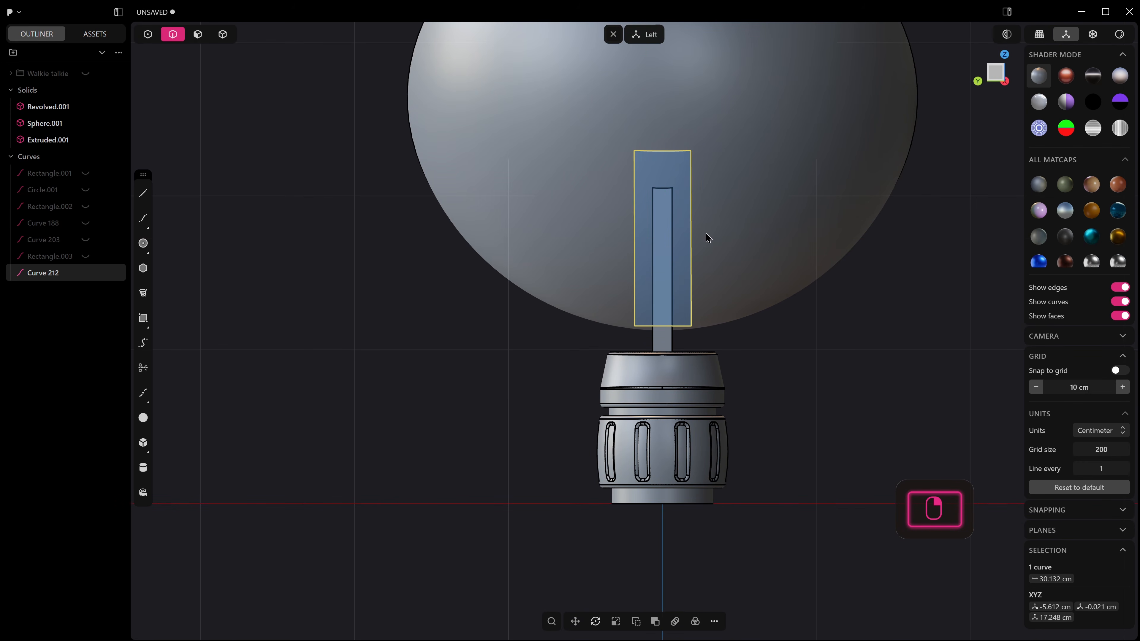
pyautogui.click(801, 234)
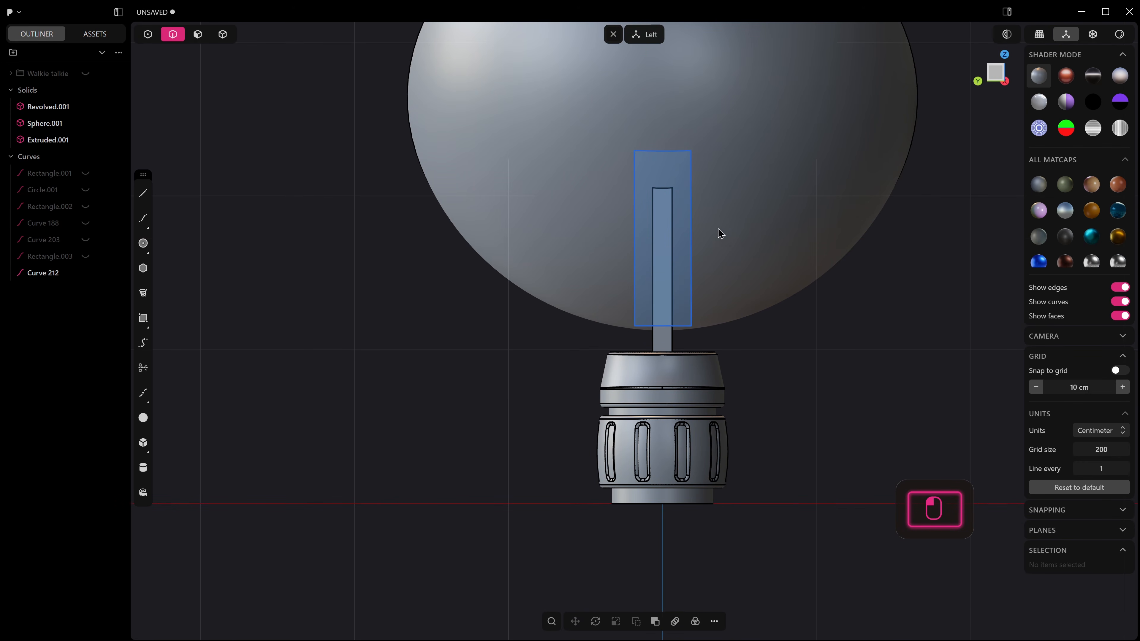
# Step: Imprint the widened outline onto the spherical cap and push the imprinted face outward about 0.85 cm as a raised pad
pyautogui.click(693, 229)
pyautogui.hotkey('shift', 'i')
pyautogui.click(737, 213)
pyautogui.moveTo(737, 213); pyautogui.dragTo(652, 195, button='middle')
pyautogui.click(653, 199)
pyautogui.press('2')
pyautogui.moveTo(690, 225); pyautogui.dragTo(668, 250)
# Step: Hide the outline curve used for the imprint
pyautogui.press('2')
pyautogui.click(643, 151)
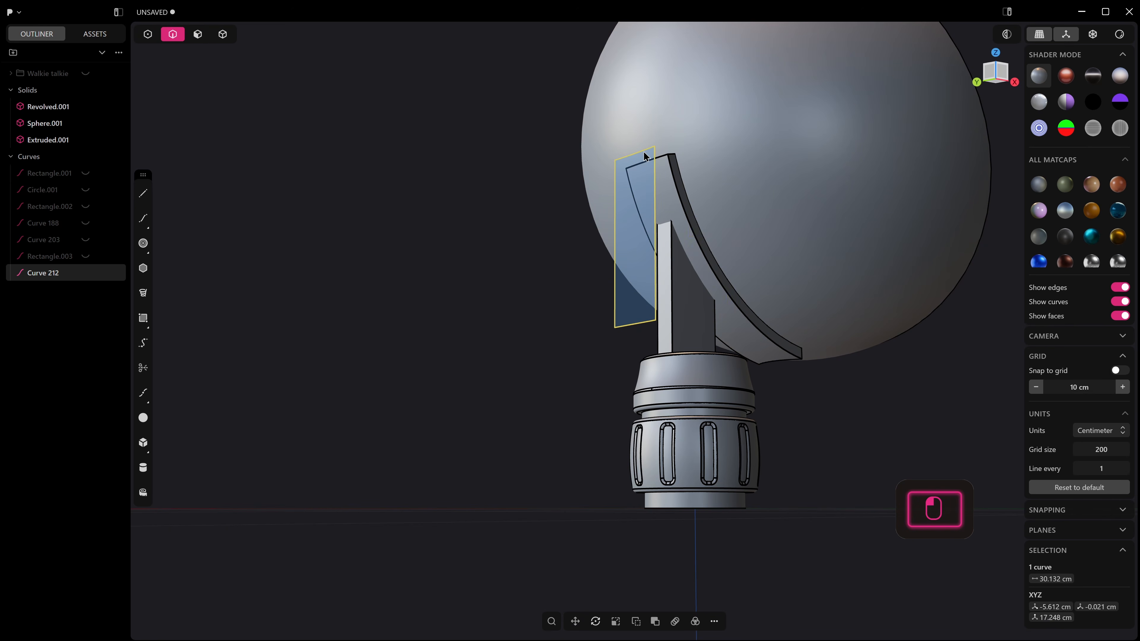
pyautogui.press('h')
# Step: Fillet the two short corner edges at the upper end of the raised pad
pyautogui.press('2')
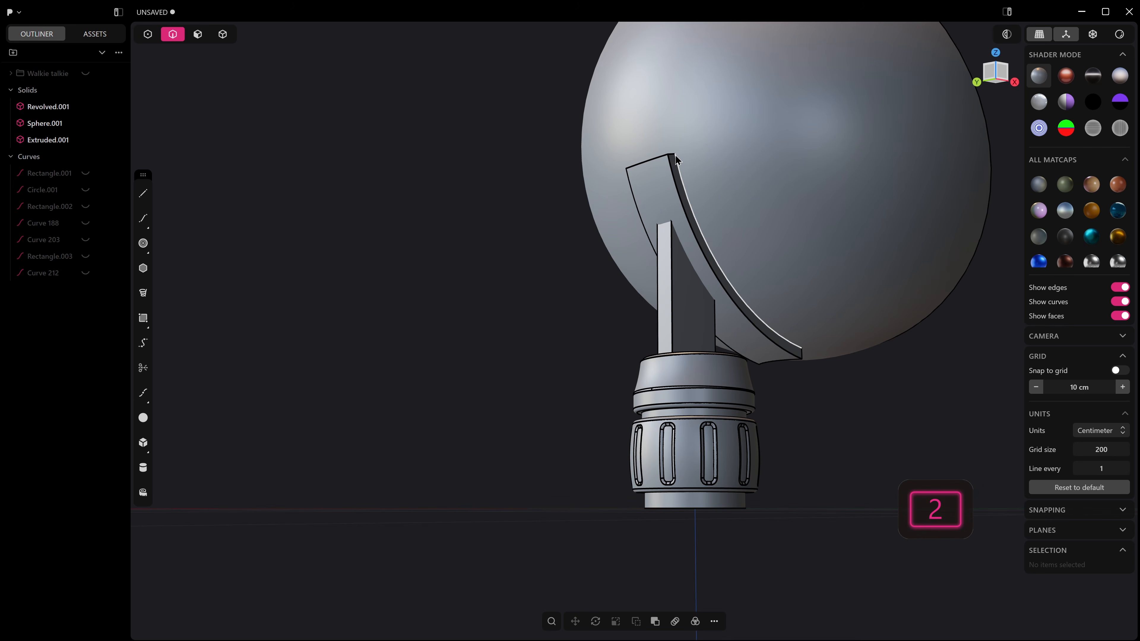
pyautogui.keyDown('ctrl'); pyautogui.keyDown('alt'); pyautogui.click(672, 157); pyautogui.keyUp('alt'); pyautogui.keyUp('ctrl')
pyautogui.scroll(2, 690, 166)
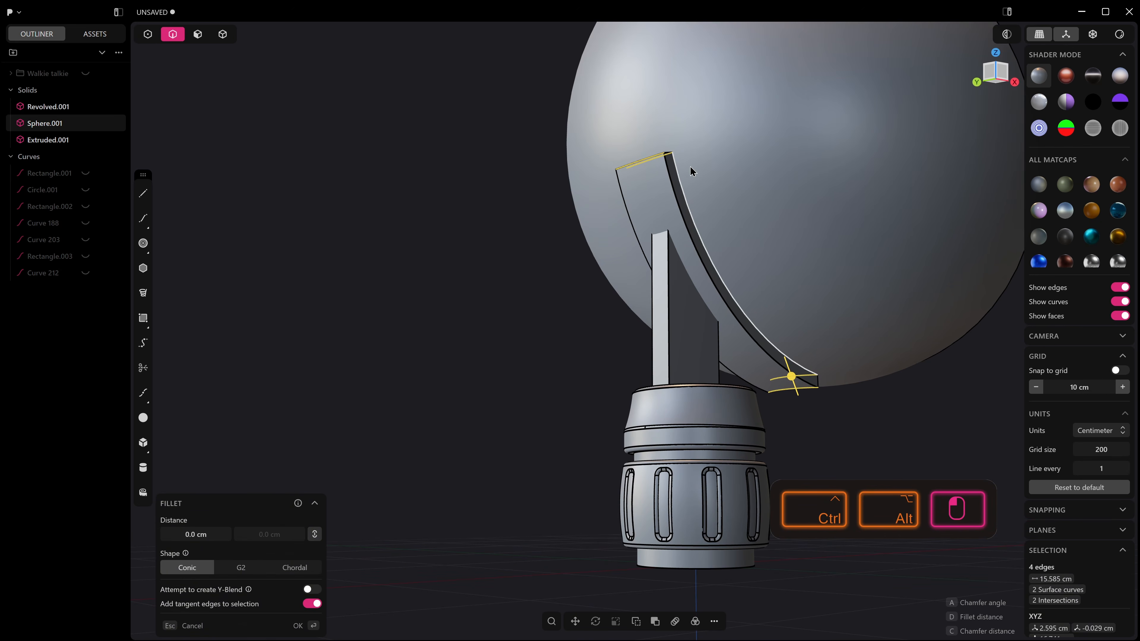
pyautogui.moveTo(690, 167); pyautogui.dragTo(696, 193, button='middle')
pyautogui.press('2')
pyautogui.click(671, 155)
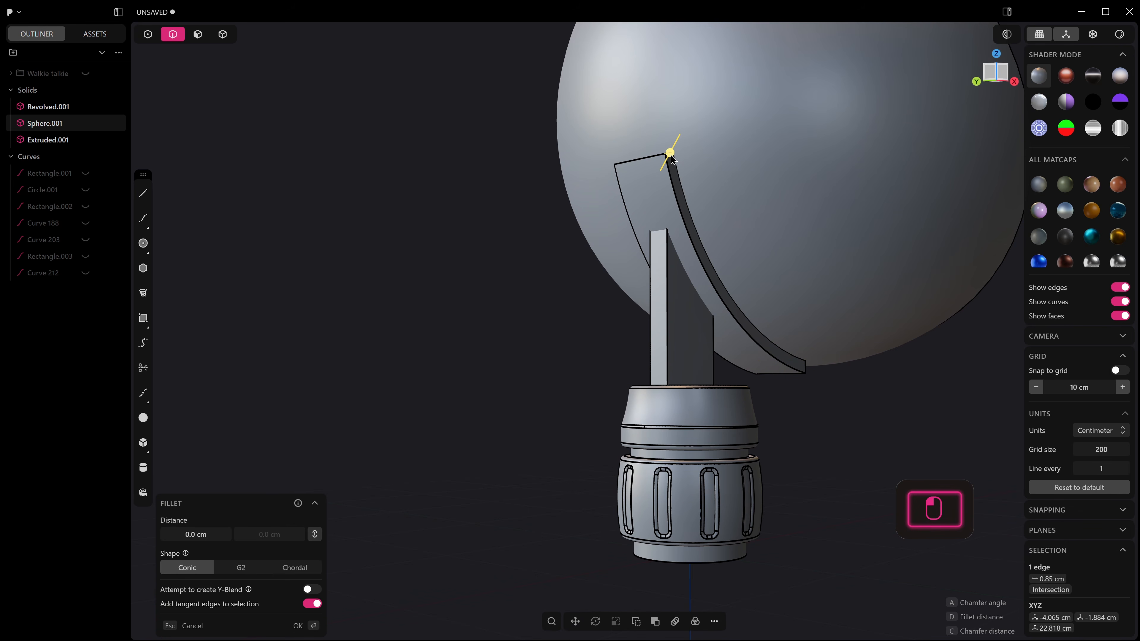
pyautogui.moveTo(615, 167); pyautogui.dragTo(685, 197, button='middle')
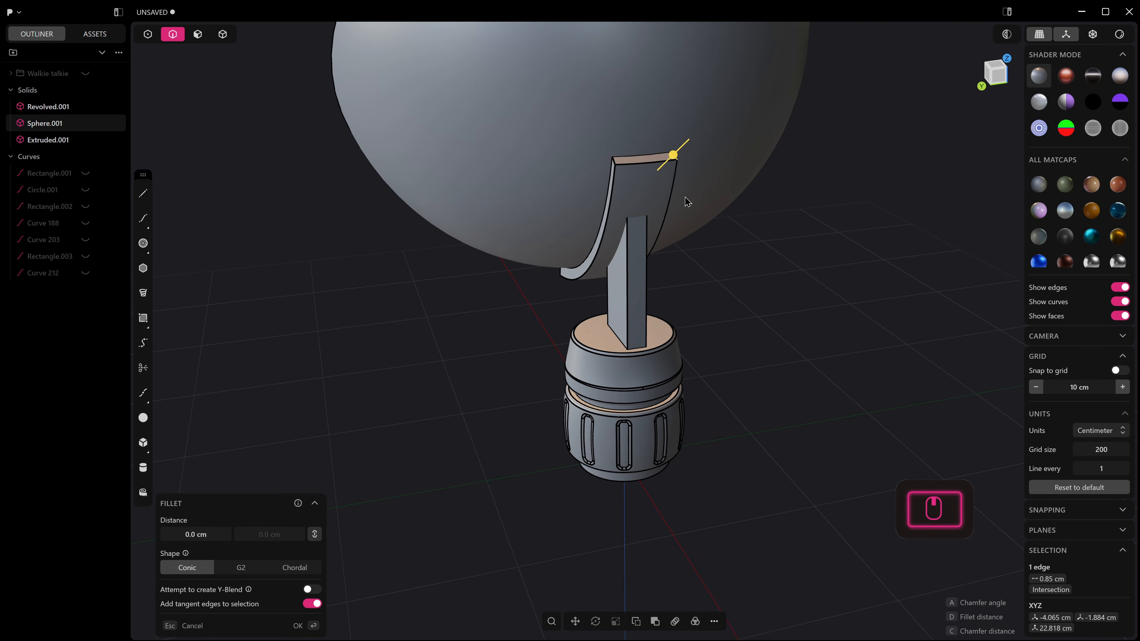
pyautogui.keyDown('shift'); pyautogui.click(616, 168); pyautogui.keyUp('shift')
pyautogui.moveTo(615, 166); pyautogui.dragTo(597, 172)
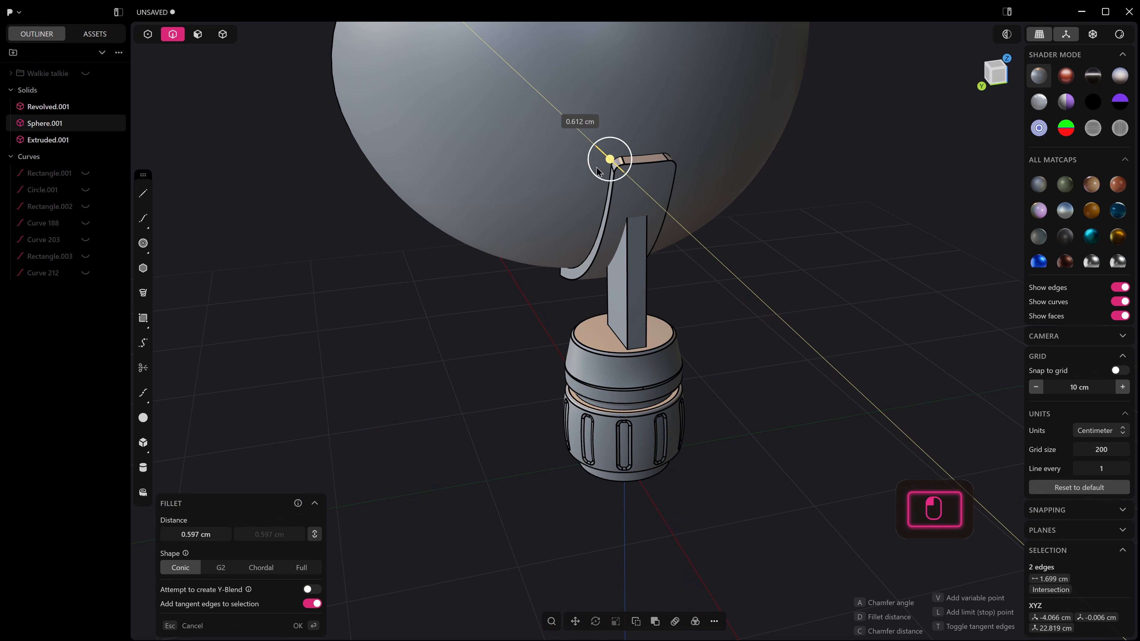
pyautogui.click(604, 167)
pyautogui.moveTo(616, 160); pyautogui.dragTo(623, 171, button='middle')
# Step: Unite the spherical cap and the support bar into one solid with a Boolean union
pyautogui.press('3')
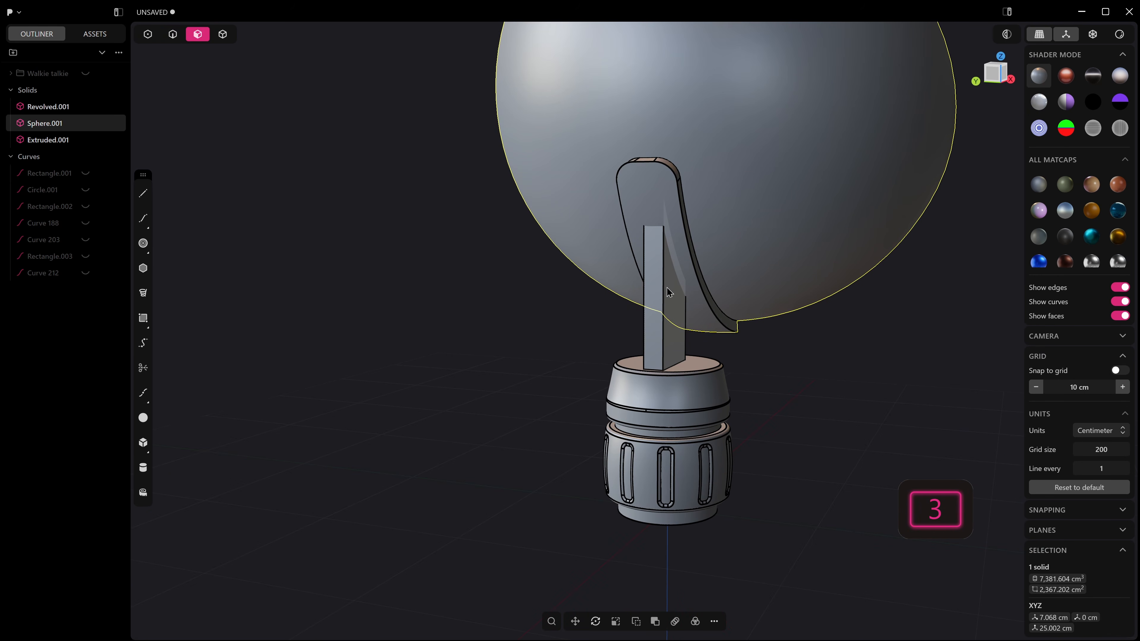
pyautogui.press('4')
pyautogui.keyDown('shift'); pyautogui.click(667, 304); pyautogui.keyUp('shift')
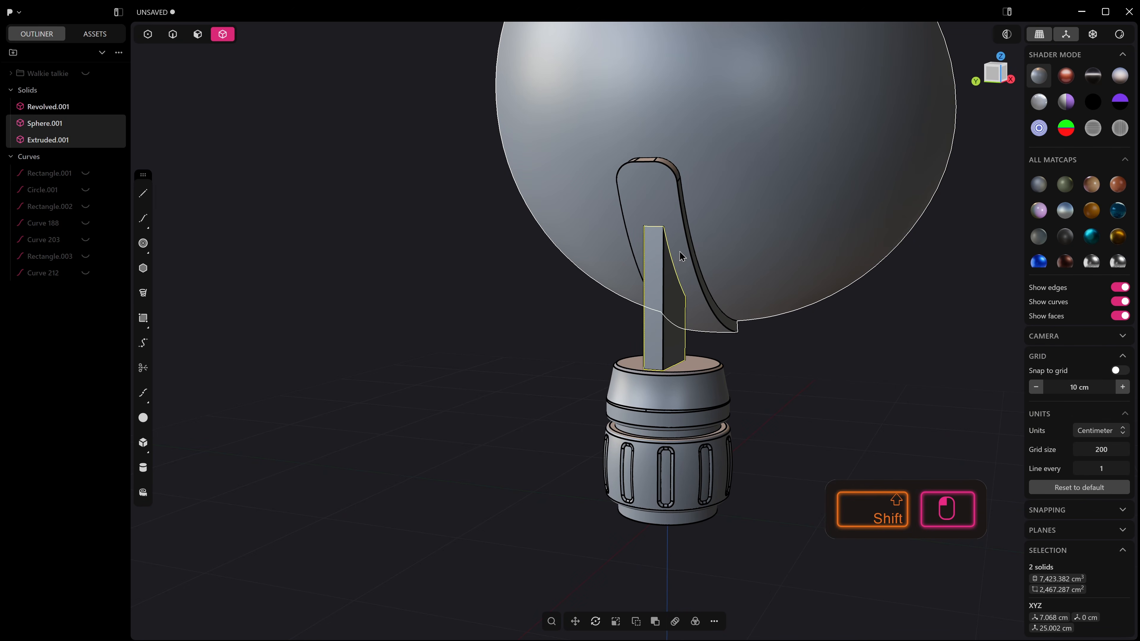
pyautogui.press('q')
pyautogui.press('q')
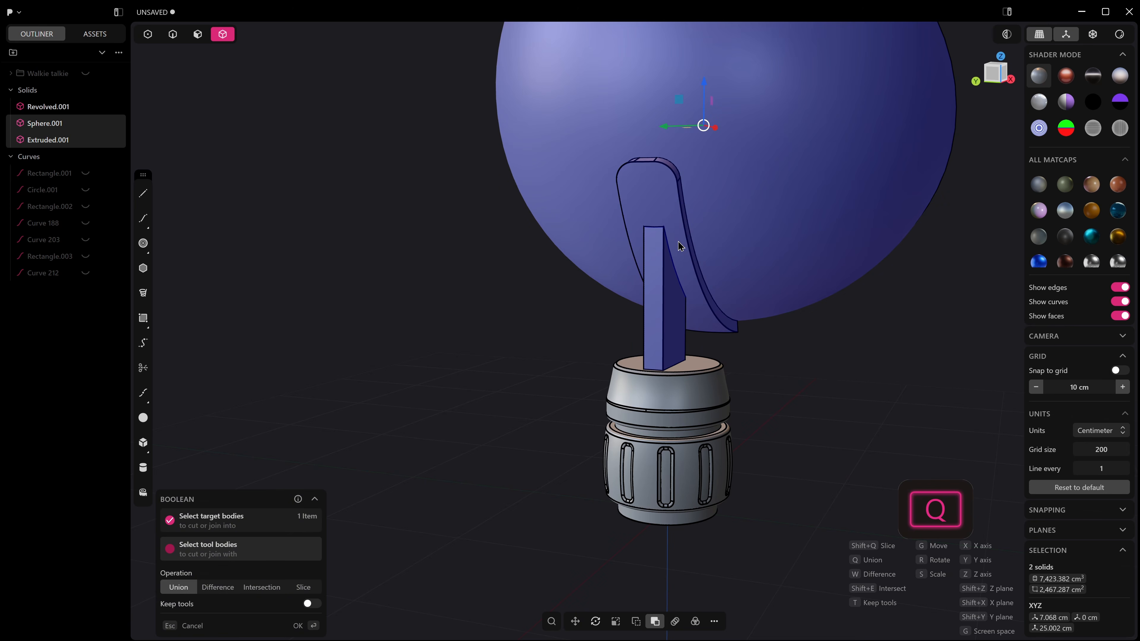
pyautogui.click(678, 242)
# Step: Try to fillet the two curved side edges where the support bar meets the raised pad
pyautogui.press('2')
pyautogui.click(667, 236)
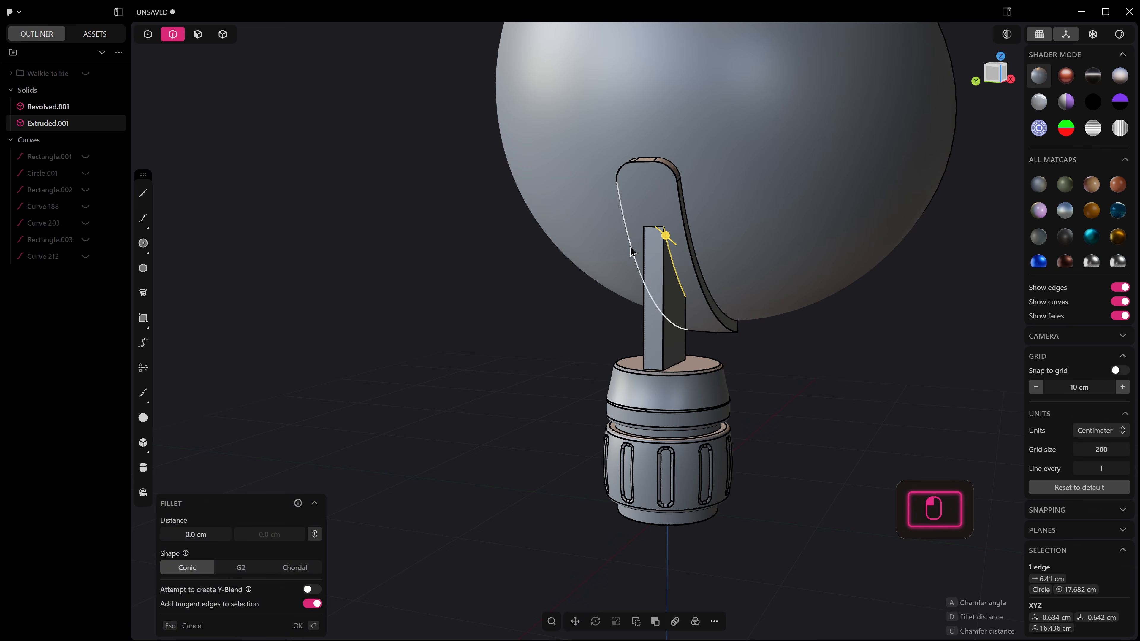
pyautogui.moveTo(631, 246); pyautogui.dragTo(666, 246, button='middle')
pyautogui.keyDown('shift'); pyautogui.click(653, 251); pyautogui.keyUp('shift')
pyautogui.moveTo(655, 247); pyautogui.dragTo(617, 235)
pyautogui.rightClick(617, 235)
pyautogui.moveTo(617, 235); pyautogui.dragTo(584, 274, button='middle')
pyautogui.hotkey('ctrl', 'z')
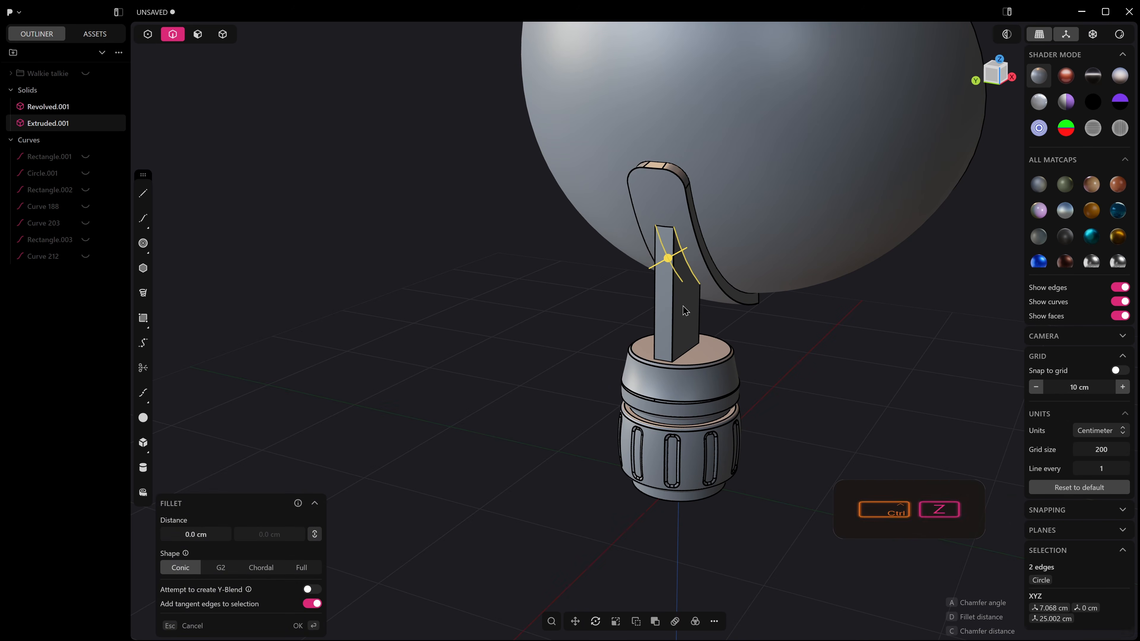
# Step: Thicken the support bar by pushing both of its wide side faces about 0.6 cm
pyautogui.press('3')
pyautogui.click(686, 309)
pyautogui.moveTo(478, 301); pyautogui.dragTo(622, 310, button='middle')
pyautogui.keyDown('shift'); pyautogui.click(490, 276); pyautogui.keyUp('shift')
pyautogui.moveTo(457, 288); pyautogui.dragTo(452, 293)
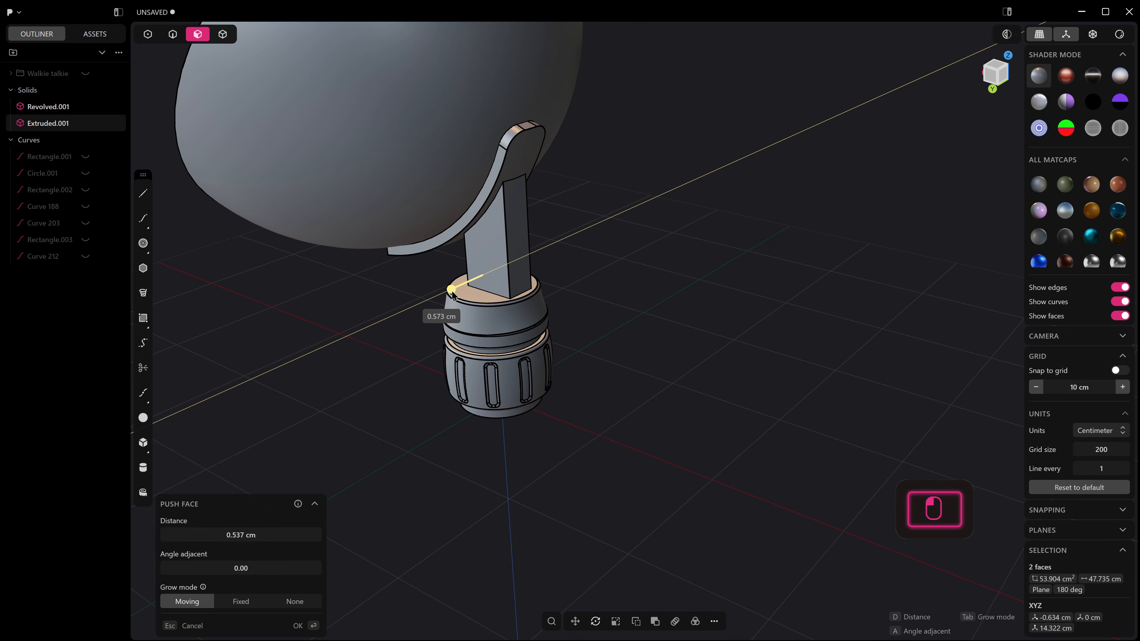
# Step: Push the support bar's narrow -X face inward to about X -2.1 cm
pyautogui.click(518, 247)
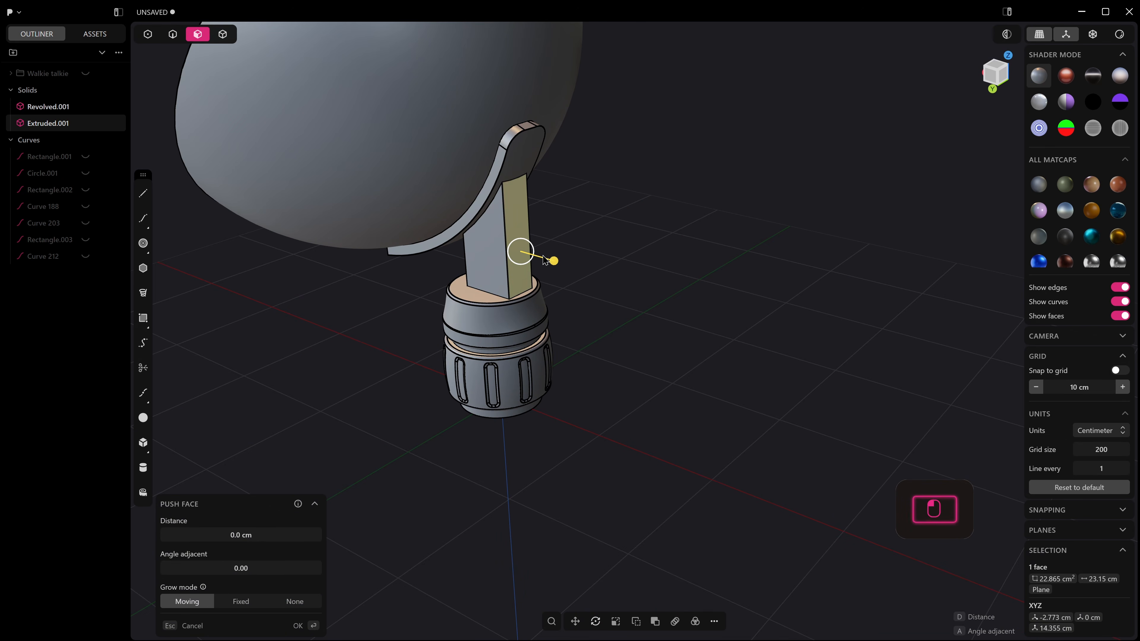
pyautogui.click(543, 256)
pyautogui.click(525, 251)
pyautogui.moveTo(559, 259); pyautogui.dragTo(551, 256)
pyautogui.rightClick(550, 257)
pyautogui.press('2')
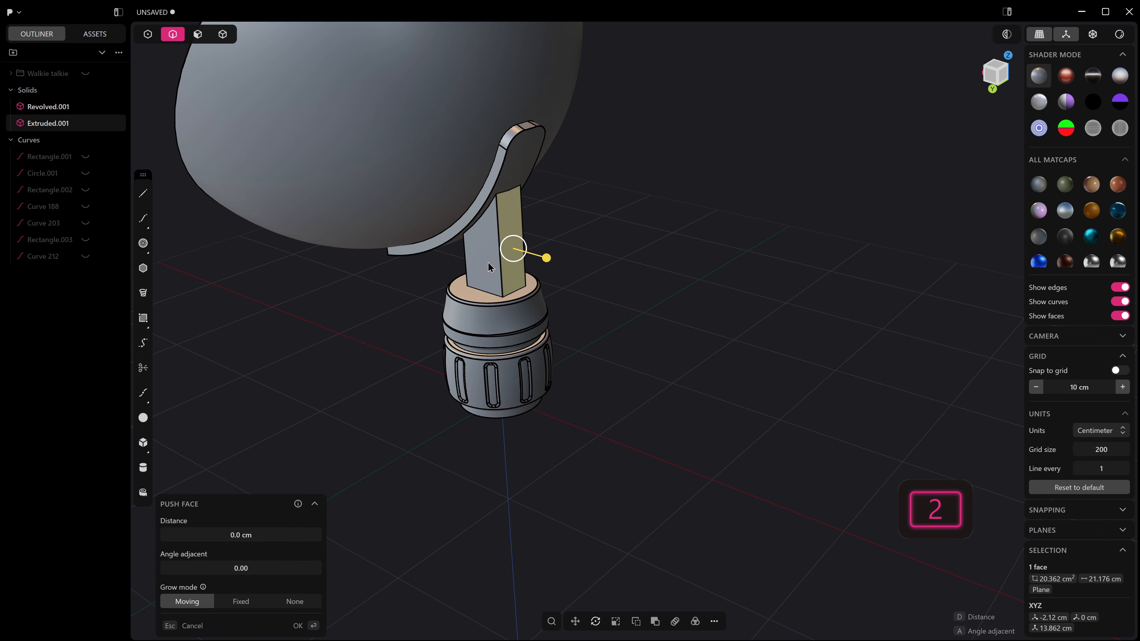
pyautogui.click(501, 262)
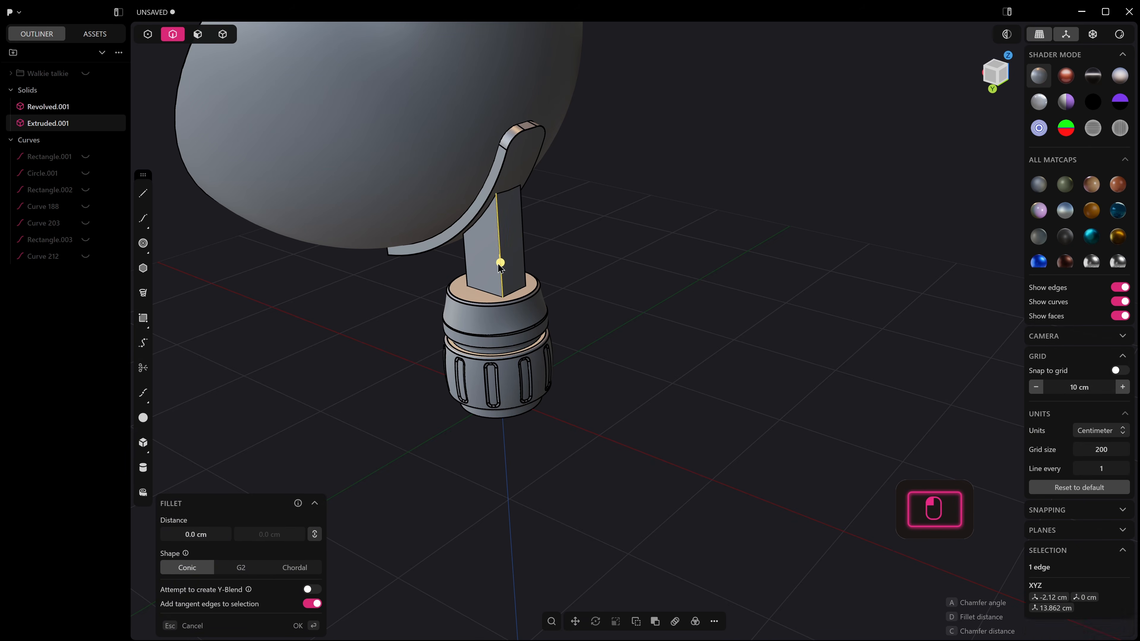
pyautogui.keyDown('ctrl'); pyautogui.keyDown('alt'); pyautogui.click(524, 254); pyautogui.keyUp('alt'); pyautogui.keyUp('ctrl')
pyautogui.moveTo(526, 252); pyautogui.dragTo(519, 250)
pyautogui.press('Escape')
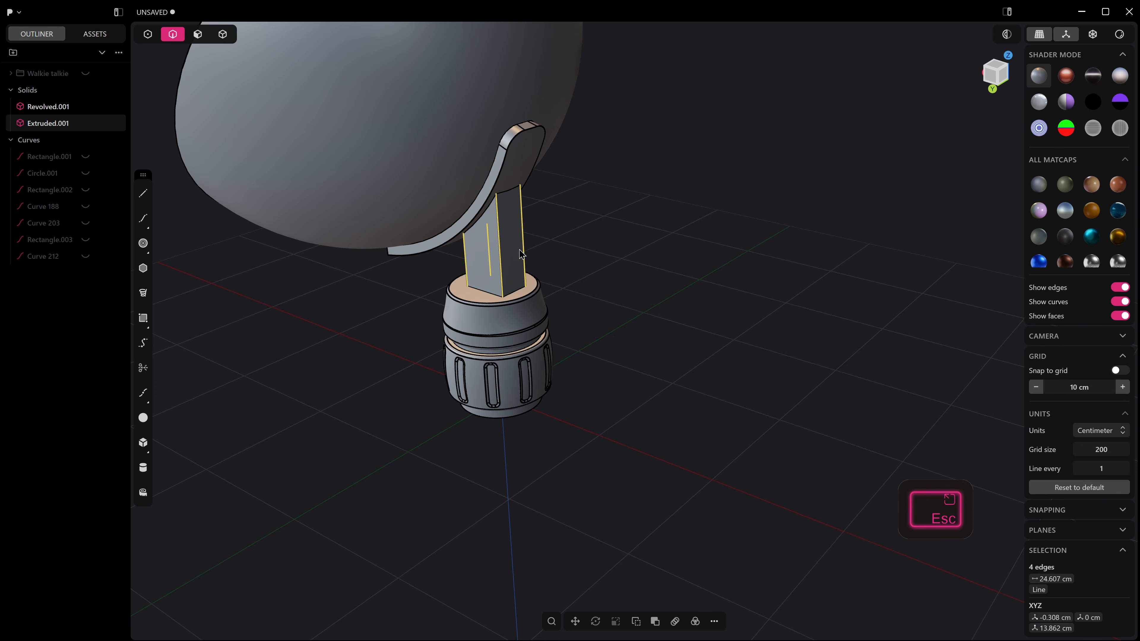
# Step: Try to fillet both side junction edges between the thickened bar and the pad
pyautogui.click(489, 207)
pyautogui.moveTo(489, 205); pyautogui.dragTo(474, 204)
pyautogui.moveTo(474, 205); pyautogui.dragTo(375, 176, button='middle')
pyautogui.scroll(1, 566, 237)
pyautogui.scroll(2, 557, 236)
pyautogui.moveTo(556, 236); pyautogui.dragTo(569, 222, button='middle')
pyautogui.press('Escape')
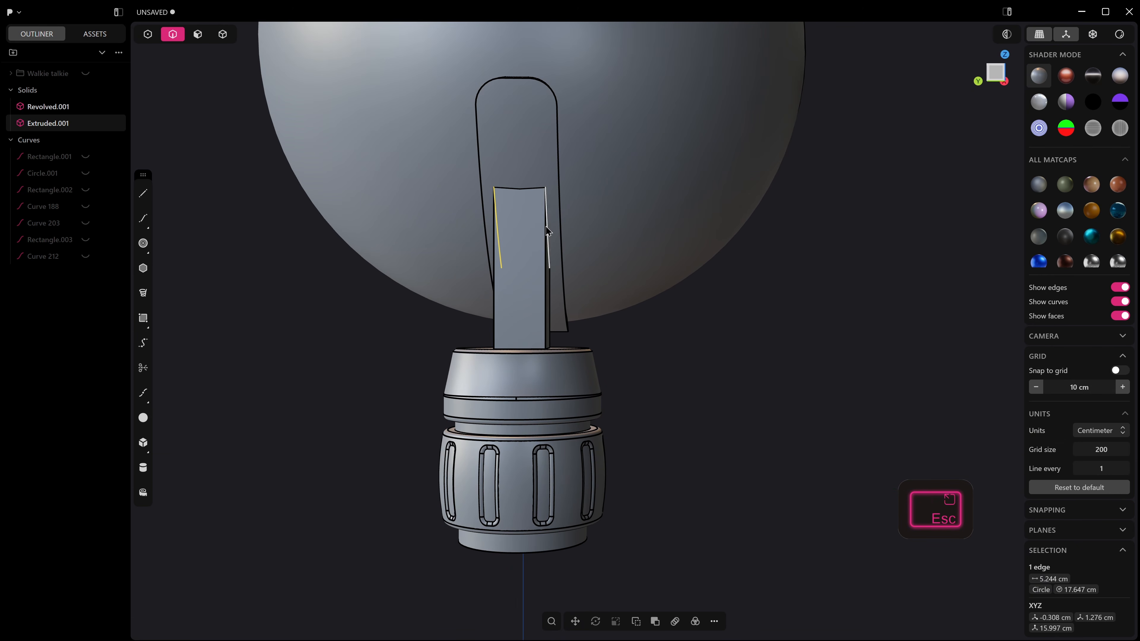
pyautogui.keyDown('shift'); pyautogui.click(549, 245); pyautogui.keyUp('shift')
pyautogui.moveTo(548, 244); pyautogui.dragTo(567, 254)
pyautogui.rightClick(568, 253)
pyautogui.moveTo(569, 248); pyautogui.dragTo(524, 266, button='middle')
# Step: Try to fillet the junction edge at the top of the bar's narrow face, and undo the junction fillets
pyautogui.press('2')
pyautogui.click(522, 198)
pyautogui.moveTo(521, 197)
pyautogui.mouseDown()
pyautogui.moveTo(515, 190)
pyautogui.moveTo(530, 196)
pyautogui.mouseUp()
pyautogui.press('Escape')
pyautogui.hotkey('ctrl', 'z')
pyautogui.click(529, 199)
pyautogui.rightClick(534, 197)
pyautogui.moveTo(555, 199); pyautogui.dragTo(520, 193, button='middle')
pyautogui.press('KP_1')
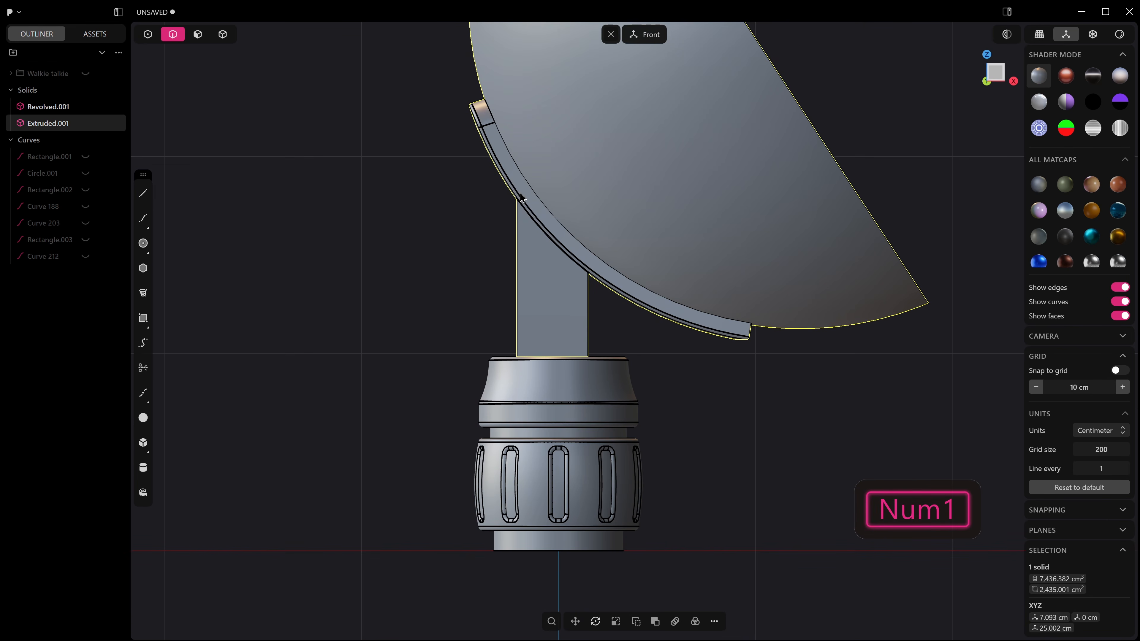
pyautogui.press('ctrl+KP_3')
pyautogui.scroll(-4, 556, 130)
pyautogui.keyDown('shift'); pyautogui.moveTo(556, 131); pyautogui.dragTo(562, 306, button='middle'); pyautogui.keyUp('shift')
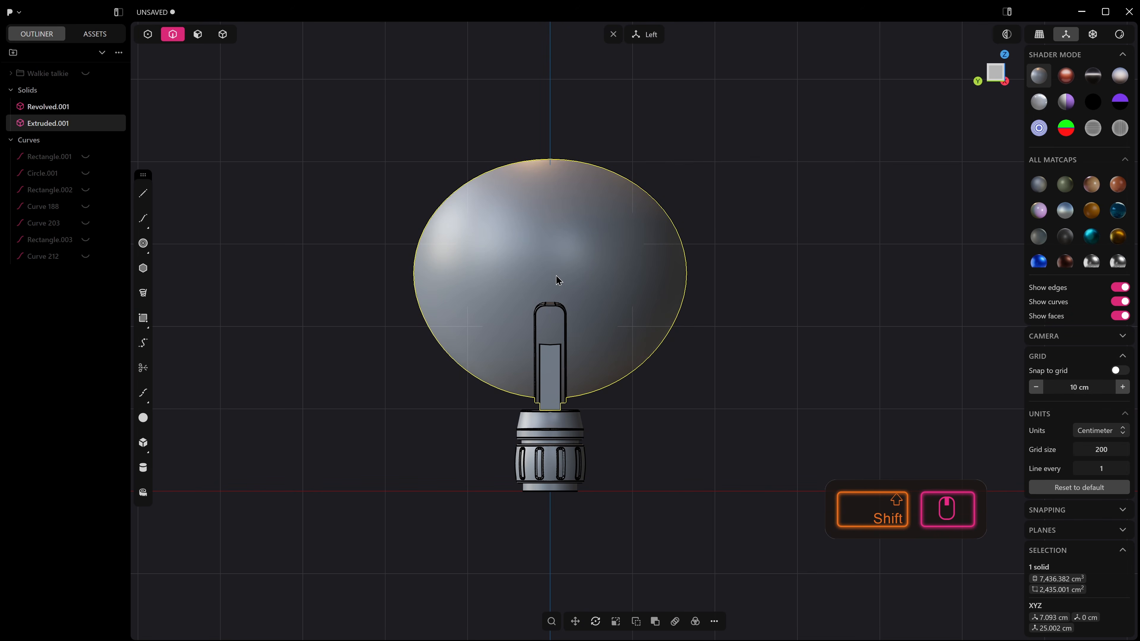
pyautogui.hotkey('ctrl', 'r')
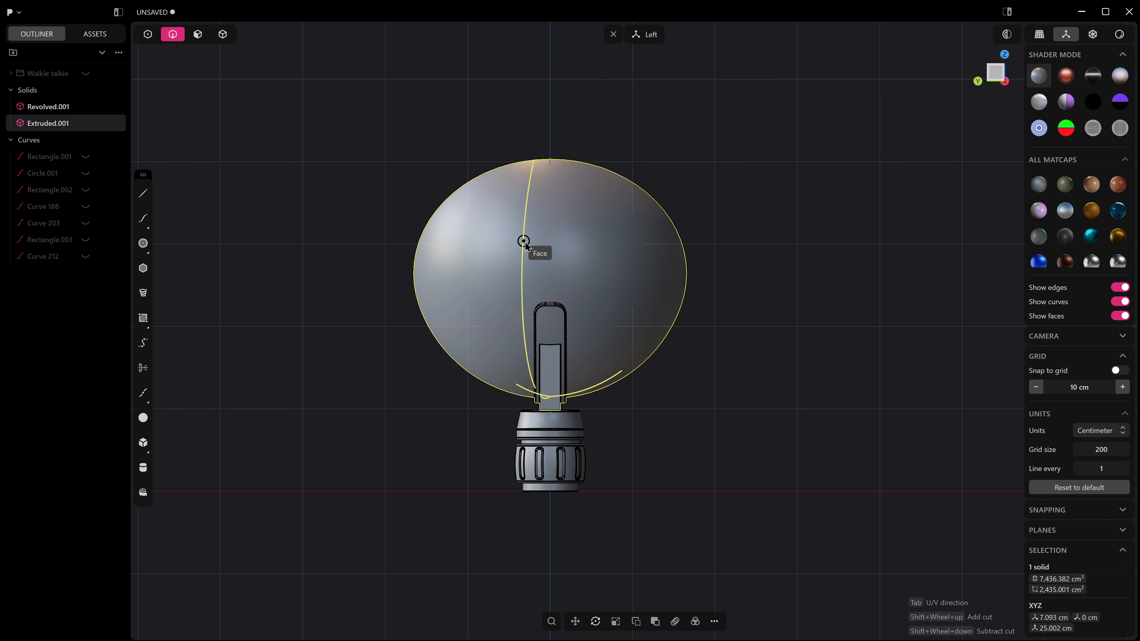
pyautogui.press('Escape')
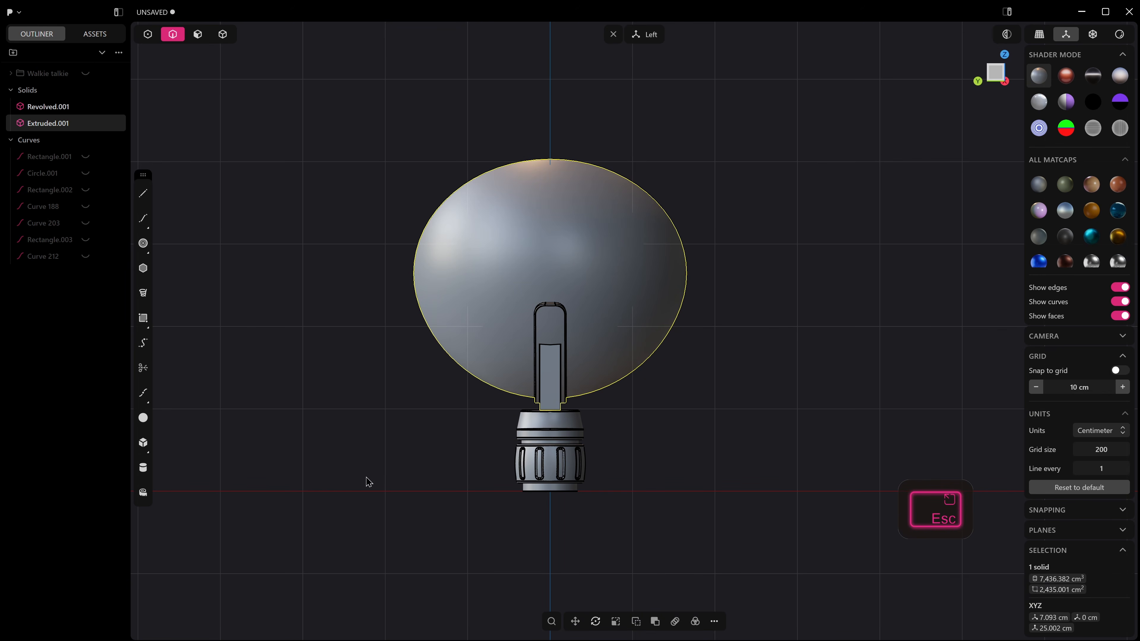
pyautogui.click(144, 198)
pyautogui.press('Escape')
# Step: Delete the large flat front face of the tilted spherical cap without healing the opening
pyautogui.moveTo(514, 292)
pyautogui.mouseDown(button='middle')
pyautogui.moveTo(566, 295)
pyautogui.moveTo(520, 294)
pyautogui.mouseUp(button='middle')
pyautogui.moveTo(498, 283); pyautogui.dragTo(540, 332, button='middle')
pyautogui.press('3')
pyautogui.click(547, 294)
pyautogui.moveTo(489, 305); pyautogui.dragTo(480, 323, button='middle')
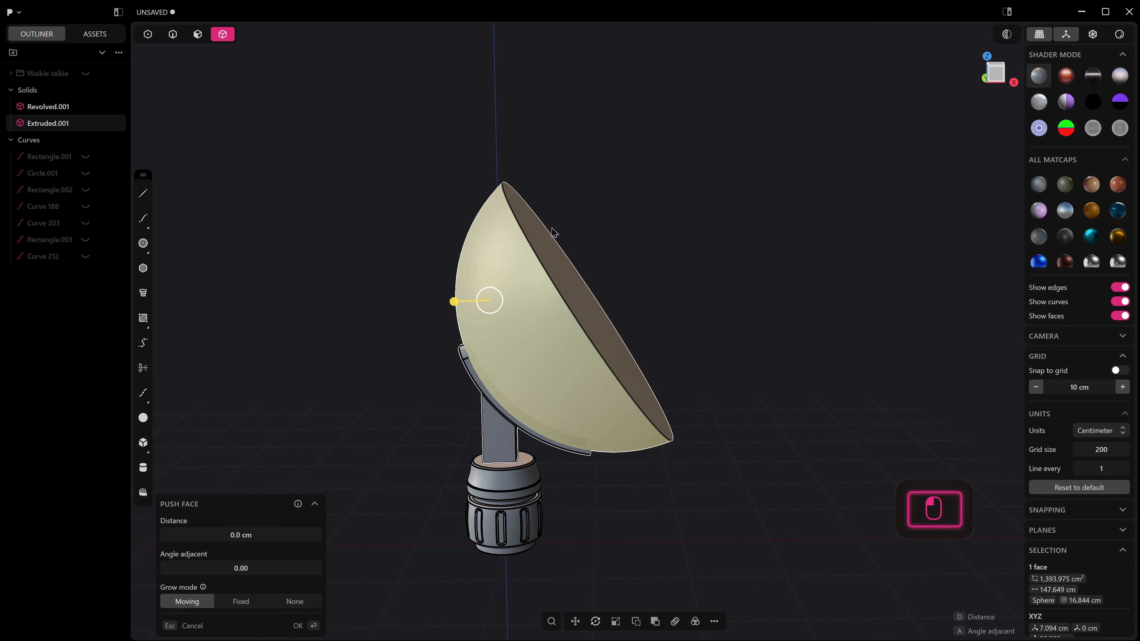
pyautogui.click(517, 216)
pyautogui.click(569, 294)
pyautogui.moveTo(569, 294); pyautogui.dragTo(508, 316, button='middle')
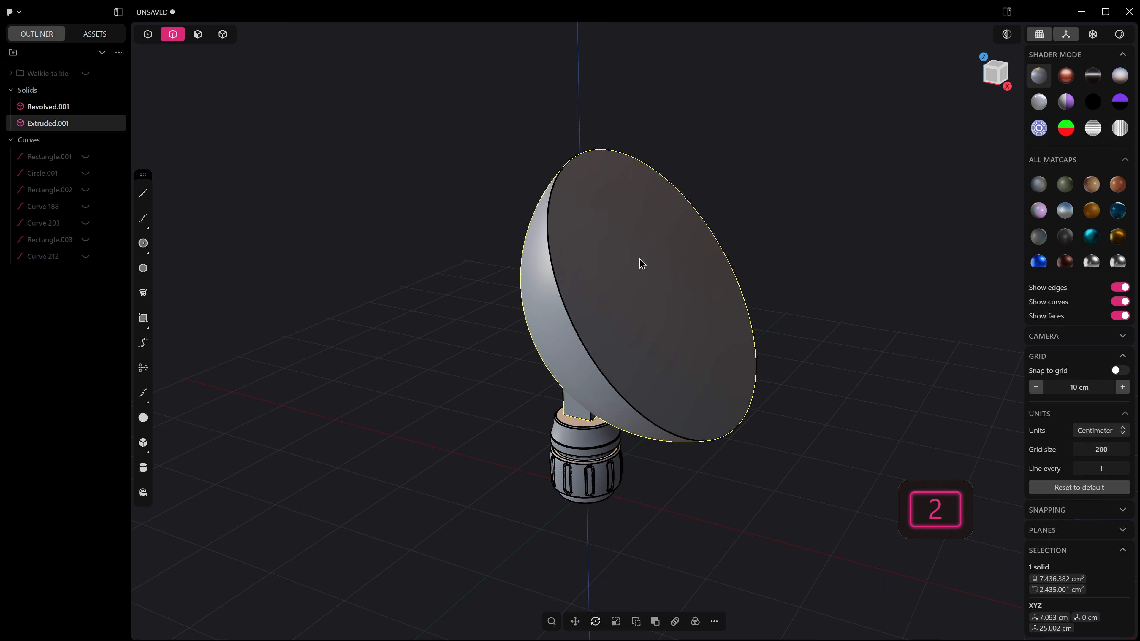
pyautogui.press('3')
pyautogui.click(646, 255)
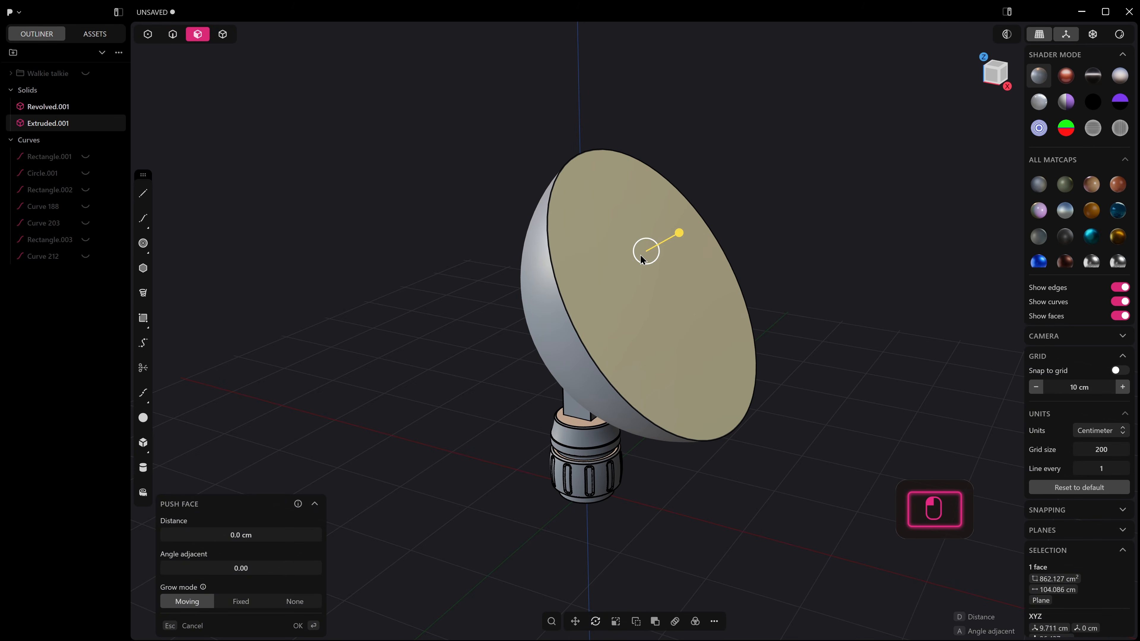
pyautogui.hotkey('shift', 'x')
# Step: Thicken the open dish sheet inward into a solid hollow shell
pyautogui.moveTo(652, 257)
pyautogui.mouseDown(button='middle')
pyautogui.moveTo(644, 239)
pyautogui.moveTo(603, 260)
pyautogui.moveTo(643, 268)
pyautogui.moveTo(668, 248)
pyautogui.moveTo(651, 259)
pyautogui.moveTo(629, 218)
pyautogui.moveTo(720, 188)
pyautogui.moveTo(679, 208)
pyautogui.moveTo(652, 264)
pyautogui.mouseUp(button='middle')
pyautogui.press('3')
pyautogui.click(650, 258)
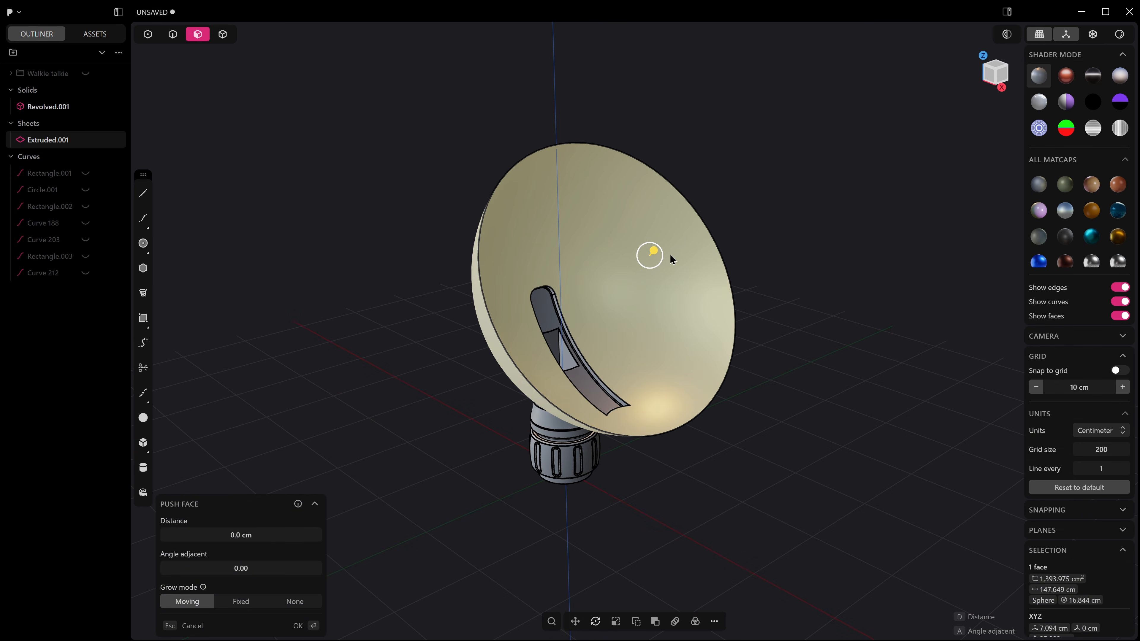
pyautogui.press('4')
pyautogui.click(616, 228)
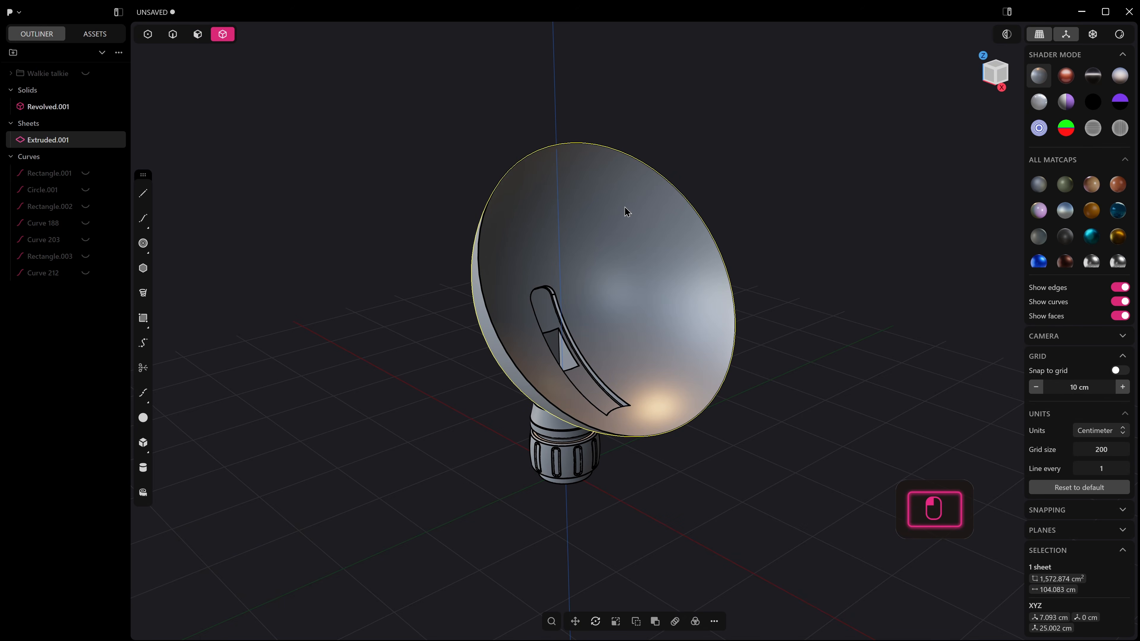
pyautogui.write('fth')
pyautogui.click(667, 254)
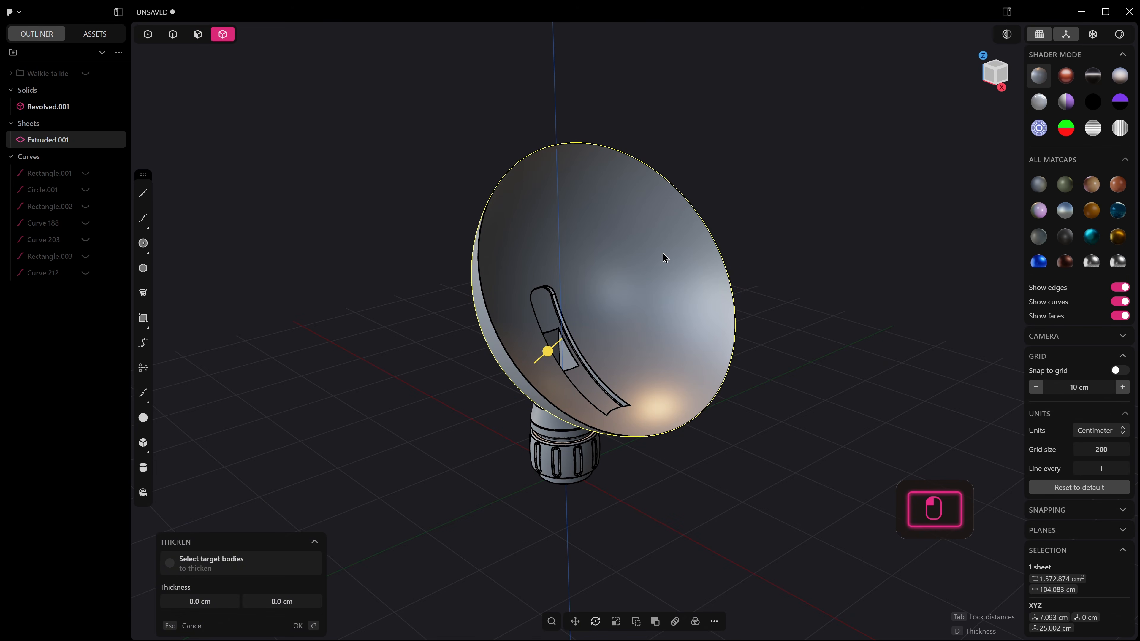
pyautogui.moveTo(561, 348); pyautogui.dragTo(569, 349)
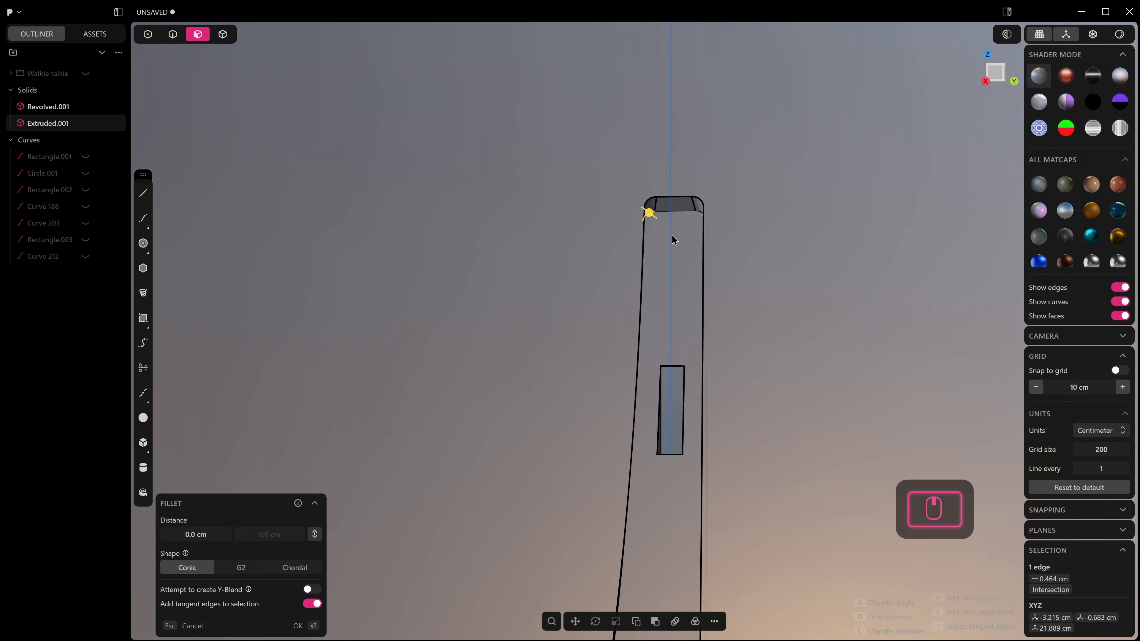
# Step: Delete the two rounded corner faces at the top of the pad-shaped cavity inside the dish
pyautogui.press('2')
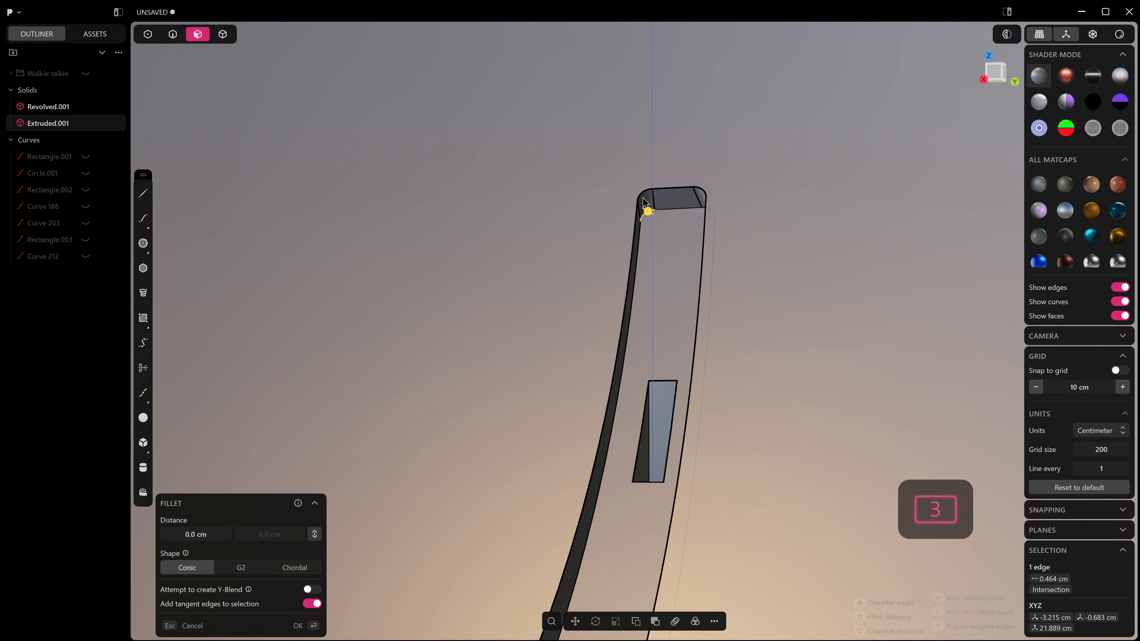
pyautogui.rightClick(660, 193)
pyautogui.press('Escape')
pyautogui.click(647, 199)
pyautogui.moveTo(647, 200); pyautogui.dragTo(657, 271, button='middle')
pyautogui.keyDown('shift'); pyautogui.click(704, 202); pyautogui.keyUp('shift')
pyautogui.press('x')
# Step: Push the pad-shaped cavity's face until the cavity in the dish's inner wall is filled
pyautogui.scroll(-5, 698, 209)
pyautogui.click(662, 249)
pyautogui.moveTo(650, 234); pyautogui.dragTo(647, 223)
pyautogui.rightClick(713, 218)
pyautogui.moveTo(713, 218); pyautogui.dragTo(662, 300, button='middle')
pyautogui.rightClick(662, 300)
# Step: Try to push the long -X wall of the leftover bar cavity inside the dish
pyautogui.scroll(4, 662, 300)
pyautogui.click(642, 255)
pyautogui.moveTo(641, 257); pyautogui.dragTo(623, 288, button='middle')
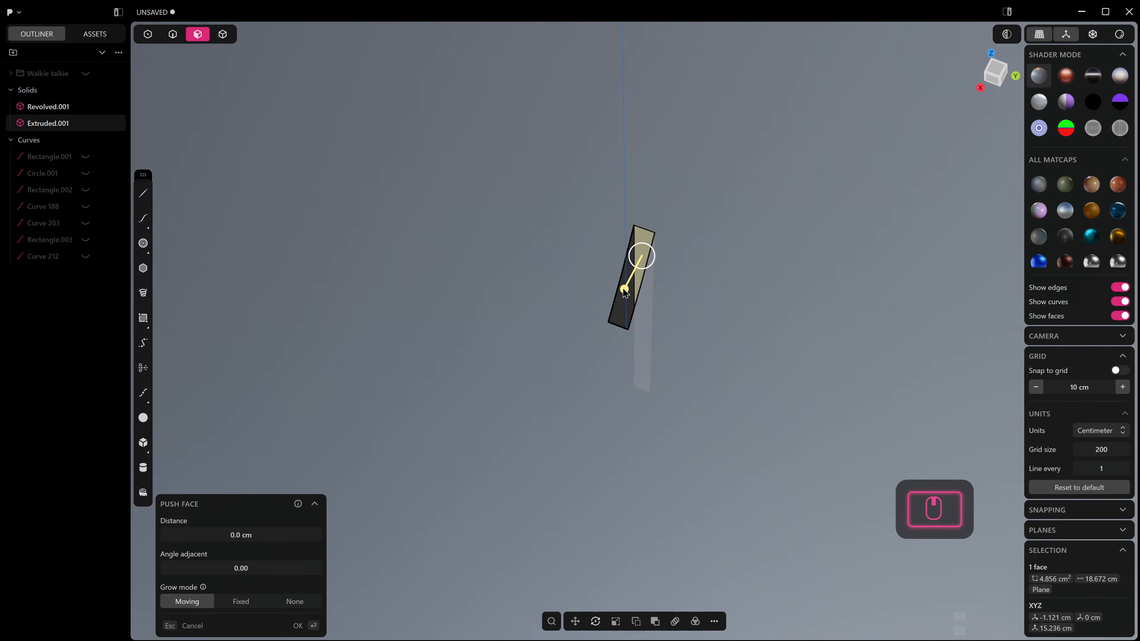
pyautogui.moveTo(627, 296); pyautogui.dragTo(626, 302)
pyautogui.moveTo(590, 355); pyautogui.dragTo(592, 352)
pyautogui.moveTo(592, 352); pyautogui.dragTo(628, 232, button='middle')
pyautogui.press('Escape')
# Step: Push the bottom face of the leftover bar cavity until the opening in the dish's inner surface is filled
pyautogui.click(632, 251)
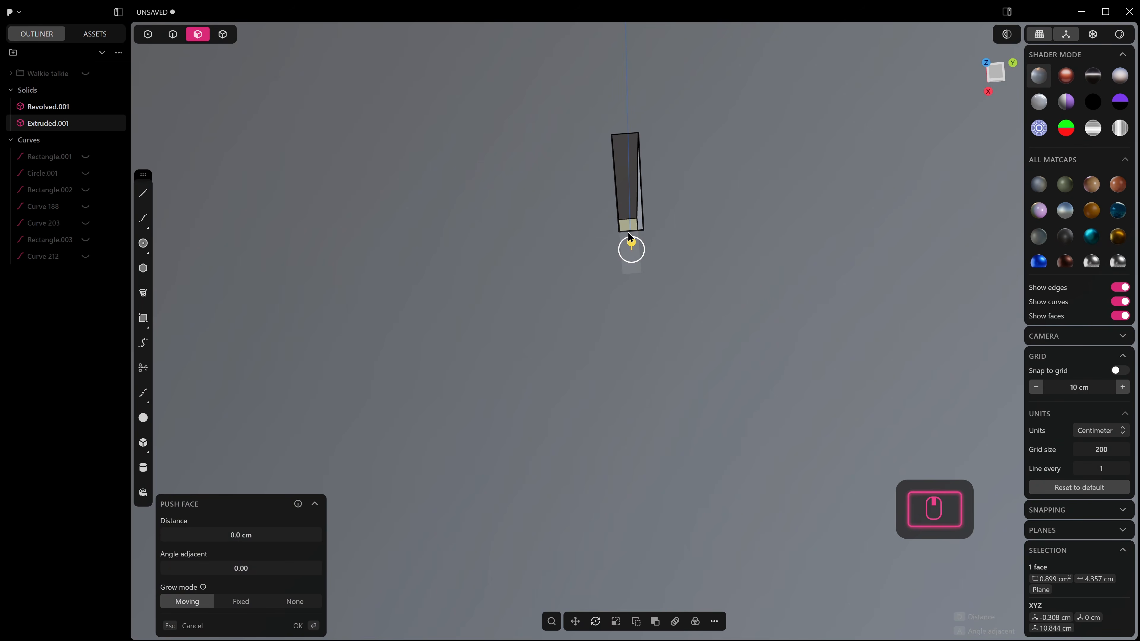
pyautogui.moveTo(636, 246); pyautogui.dragTo(689, 201)
pyautogui.scroll(-10, 718, 251)
pyautogui.moveTo(721, 251); pyautogui.dragTo(595, 285, button='middle')
pyautogui.click(725, 217)
pyautogui.click(864, 397)
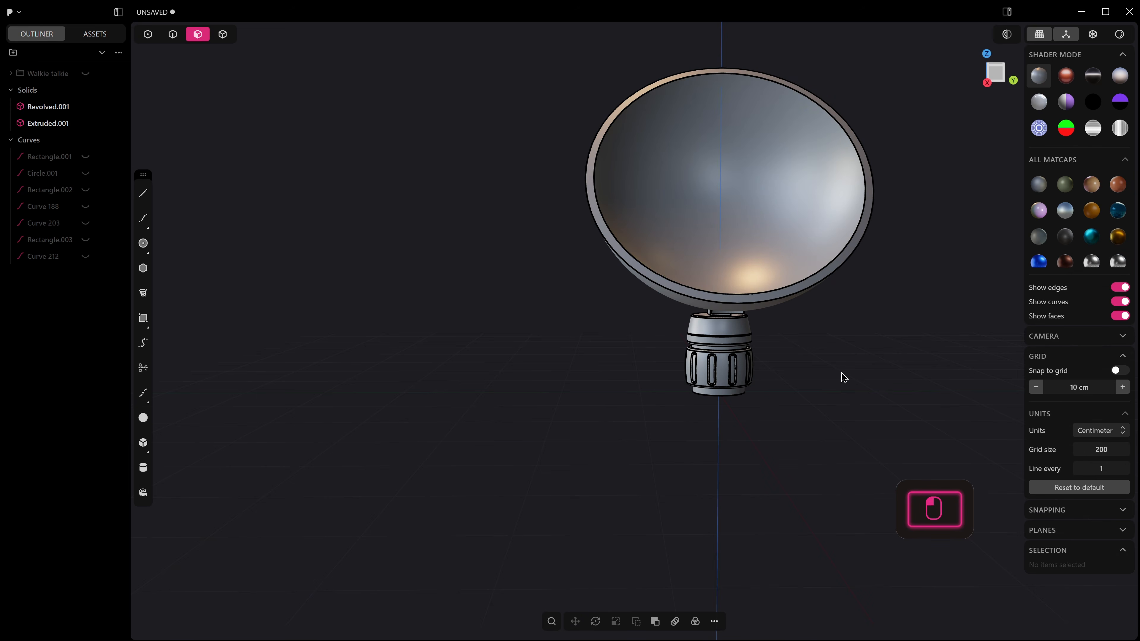
# Step: Try to extrude the dish's annular rim face by about 0.66 cm, and undo it
pyautogui.moveTo(864, 397); pyautogui.dragTo(839, 298, button='middle')
pyautogui.scroll(3, 771, 268)
pyautogui.moveTo(770, 268); pyautogui.dragTo(715, 278, button='middle')
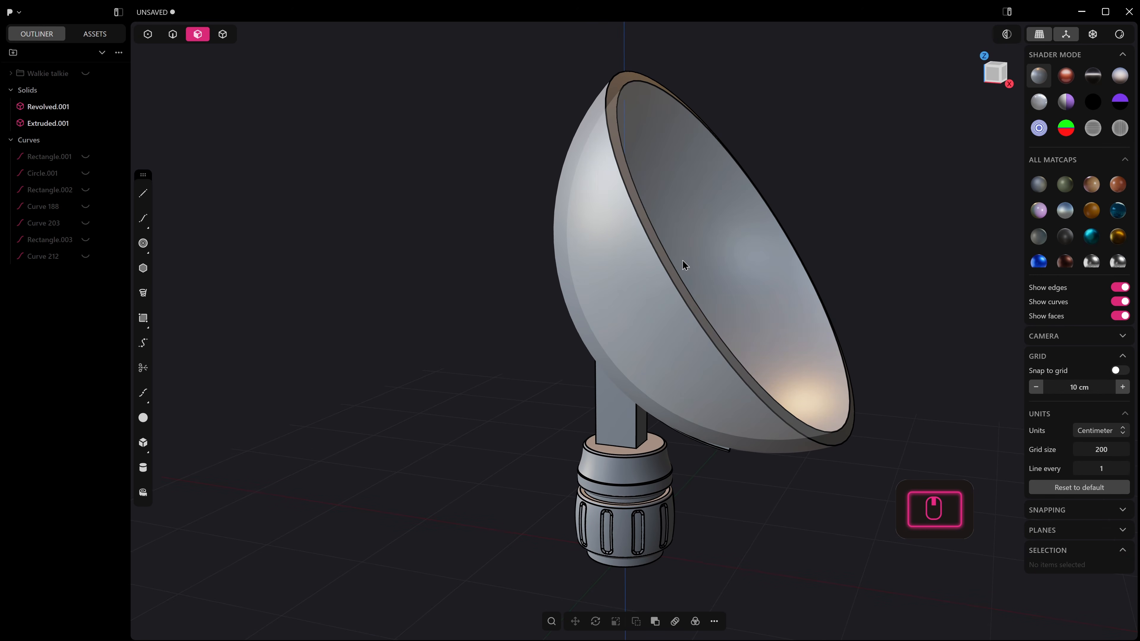
pyautogui.press('3')
pyautogui.click(667, 270)
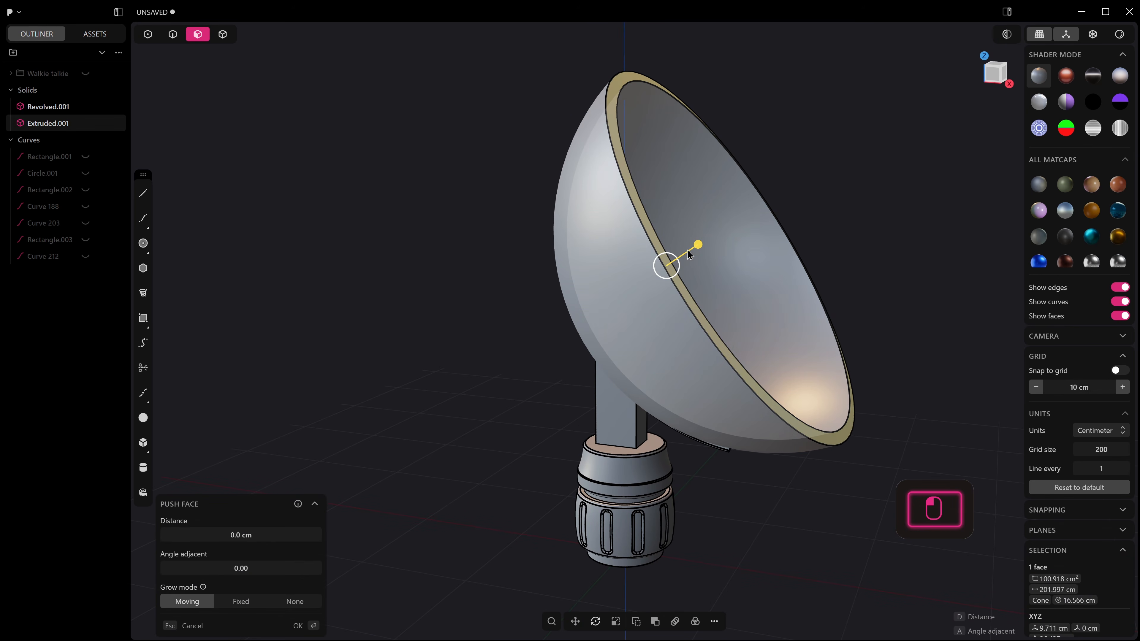
pyautogui.press('e')
pyautogui.moveTo(712, 246)
pyautogui.mouseDown()
pyautogui.moveTo(734, 242)
pyautogui.moveTo(721, 246)
pyautogui.mouseUp()
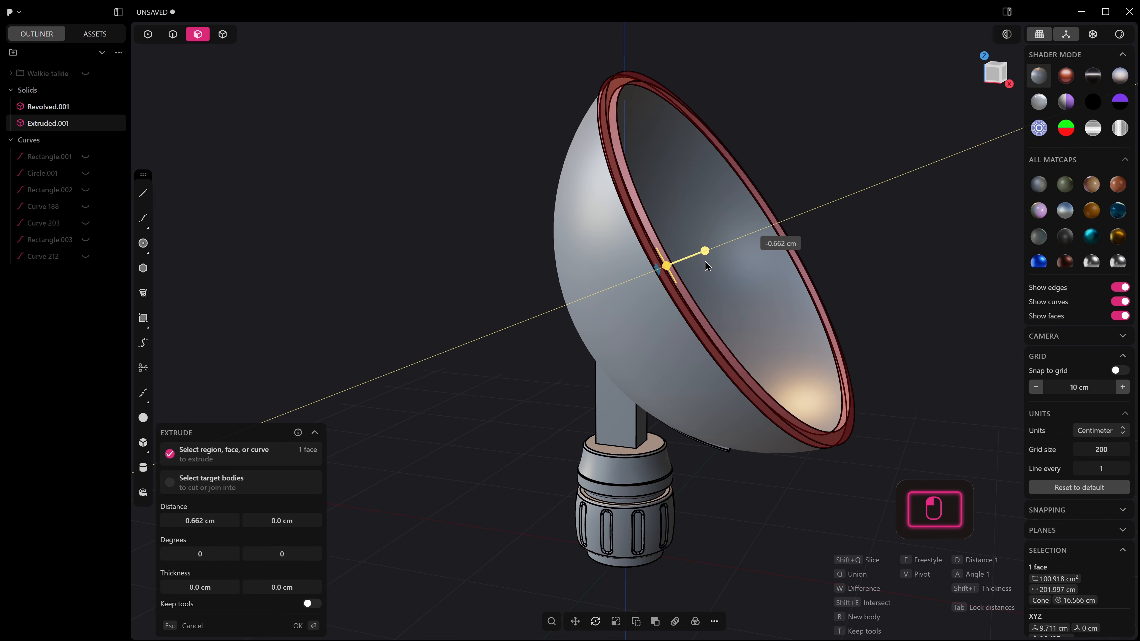
pyautogui.hotkey('ctrl', 'z')
# Step: Extrude the dish's annular rim face slightly to form a thin raised lip
pyautogui.click(567, 299)
pyautogui.press('e')
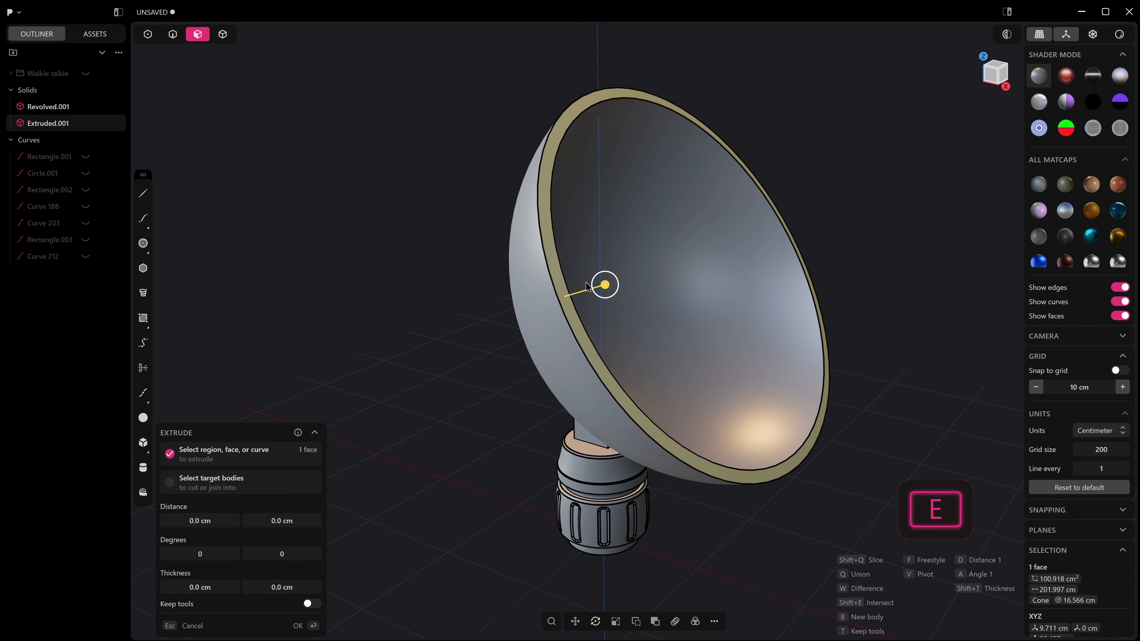
pyautogui.moveTo(605, 284); pyautogui.dragTo(611, 284)
pyautogui.rightClick(611, 285)
pyautogui.moveTo(611, 285); pyautogui.dragTo(663, 264, button='middle')
# Step: Push the outer and inner side faces of the rim lip together to widen the lip
pyautogui.press('2')
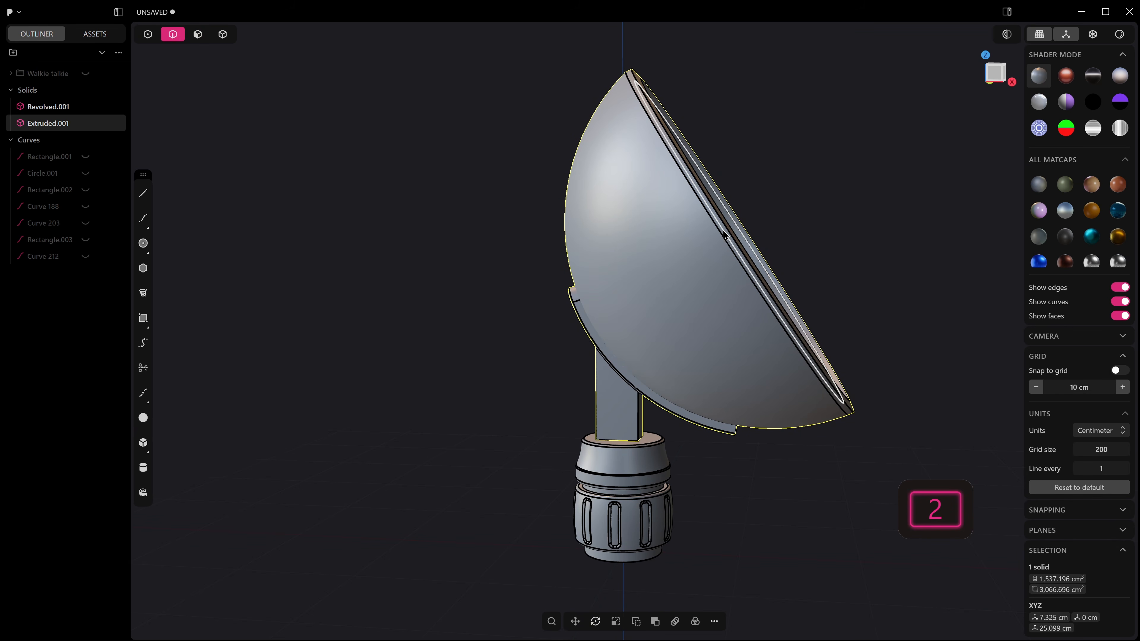
pyautogui.moveTo(711, 249); pyautogui.dragTo(710, 255, button='middle')
pyautogui.press('3')
pyautogui.click(727, 222)
pyautogui.scroll(5, 726, 224)
pyautogui.moveTo(568, 259); pyautogui.dragTo(521, 225, button='middle')
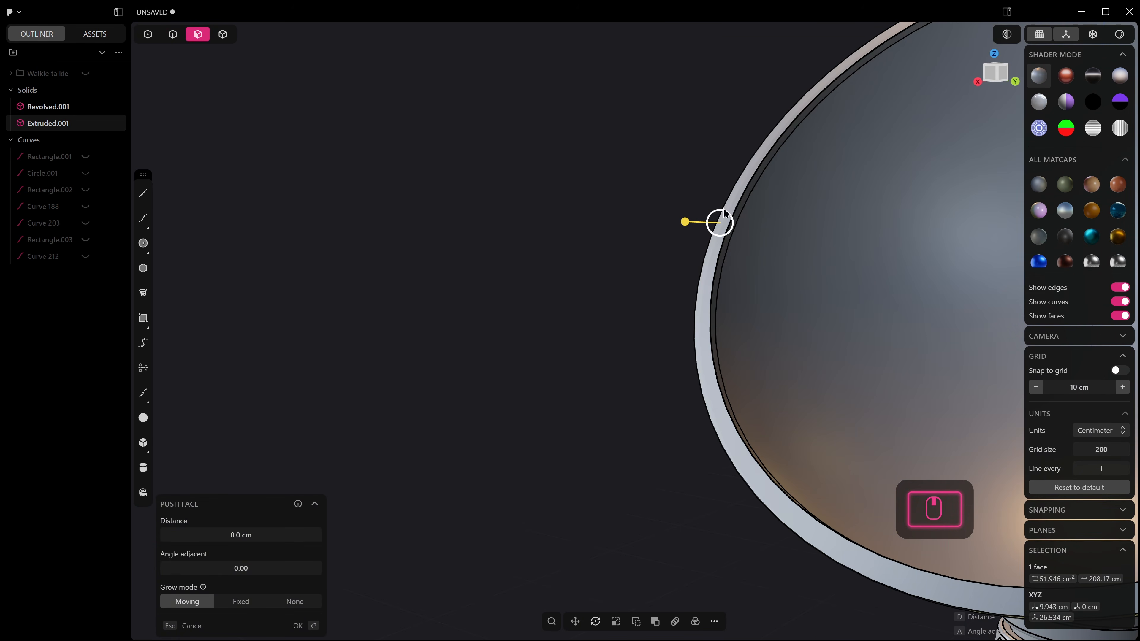
pyautogui.keyDown('shift'); pyautogui.click(742, 202); pyautogui.keyUp('shift')
pyautogui.moveTo(777, 206); pyautogui.dragTo(781, 206)
pyautogui.rightClick(780, 206)
# Step: Fillet the three selected circular edges of the widened rim lip with a small radius
pyautogui.press('2')
pyautogui.click(740, 223)
pyautogui.scroll(-5, 695, 270)
pyautogui.moveTo(695, 270); pyautogui.dragTo(473, 275, button='middle')
pyautogui.keyDown('shift'); pyautogui.click(721, 269); pyautogui.keyUp('shift')
pyautogui.keyDown('shift'); pyautogui.click(706, 261); pyautogui.keyUp('shift')
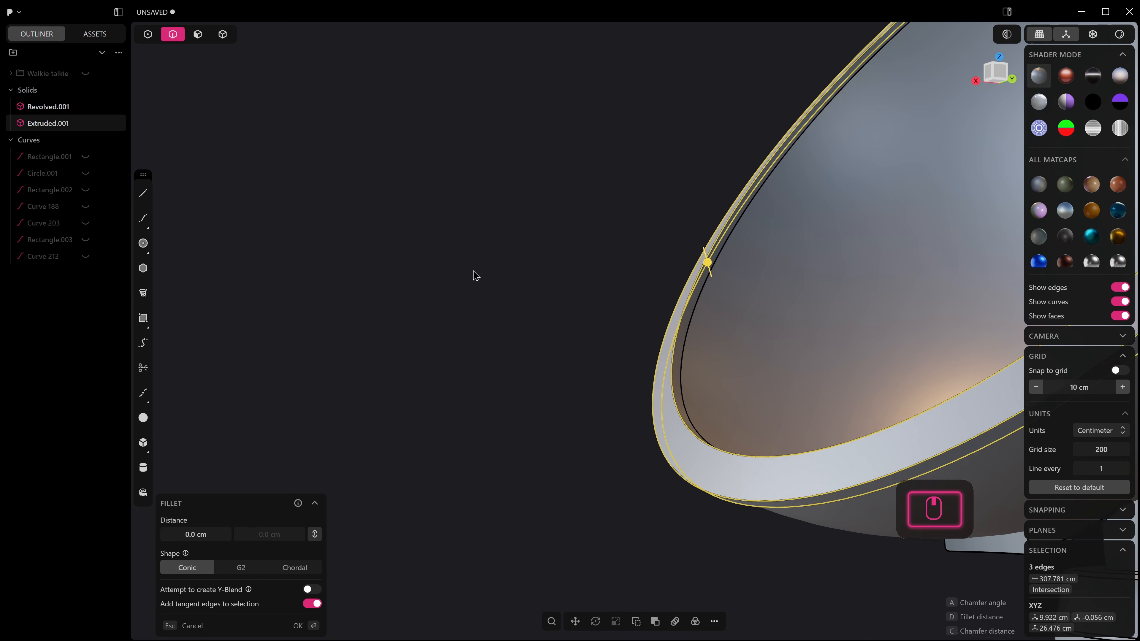
pyautogui.moveTo(726, 250); pyautogui.dragTo(676, 277, button='middle')
pyautogui.scroll(-5, 678, 282)
pyautogui.moveTo(871, 286); pyautogui.dragTo(666, 254, button='middle')
pyautogui.moveTo(660, 250); pyautogui.dragTo(660, 250)
pyautogui.hotkey('alt', 'z')
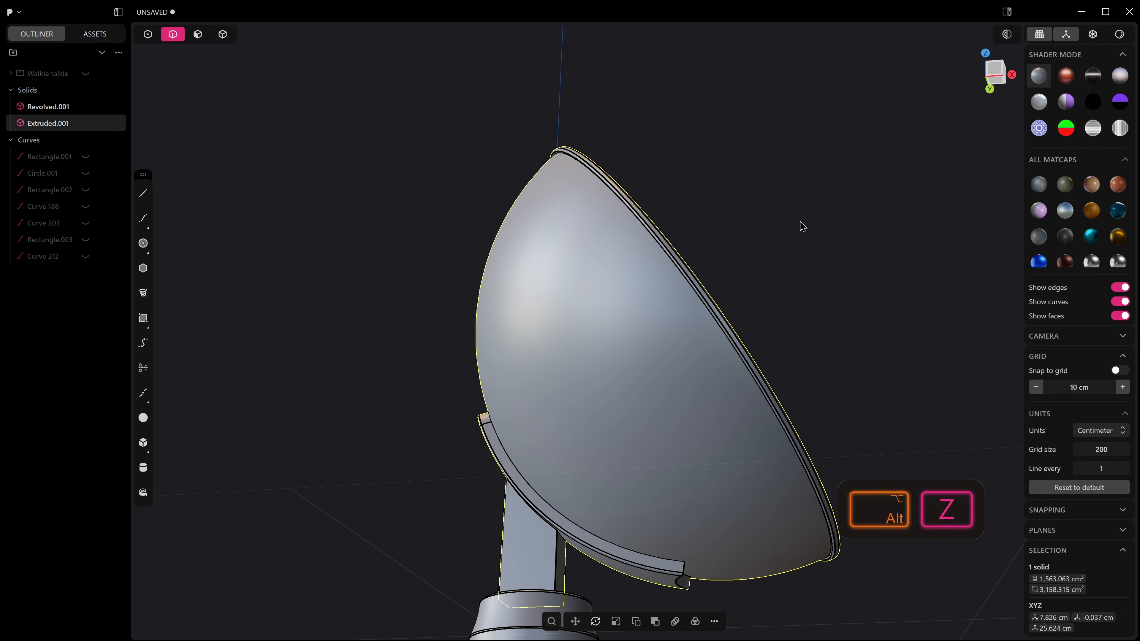
# Step: Hide the edge display and inspect the filleted rim and dish from the front
pyautogui.click(1120, 289)
pyautogui.moveTo(763, 325); pyautogui.dragTo(697, 242, button='middle')
pyautogui.scroll(-3, 653, 160)
pyautogui.click(766, 255)
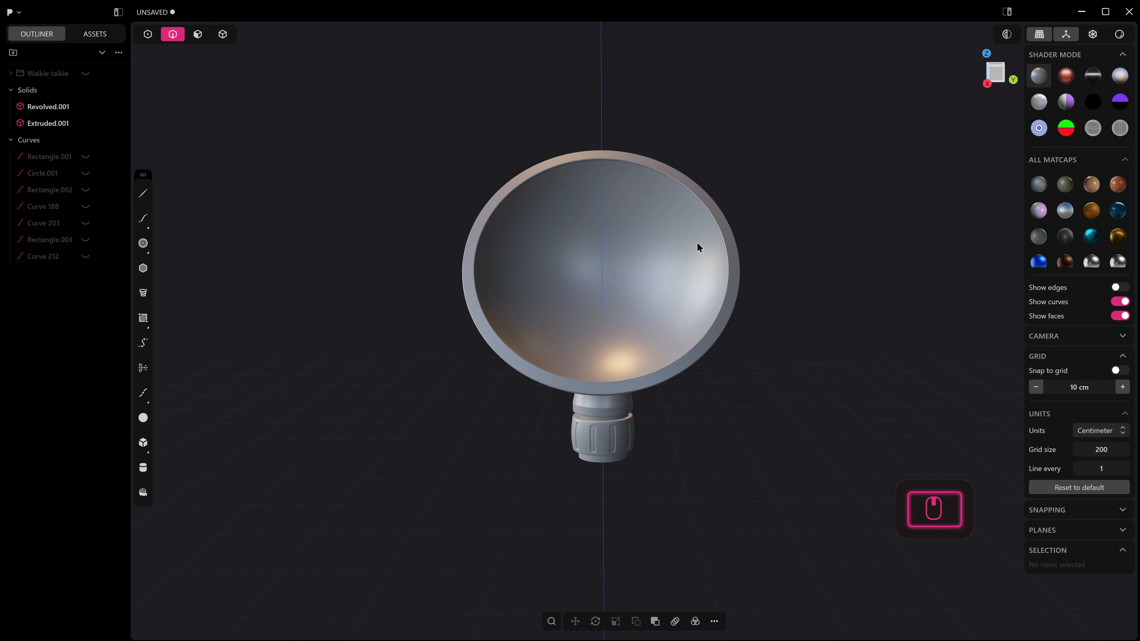
# Step: Show the edges again and set a temporary construction plane from the dish's inner spherical face
pyautogui.press('3')
pyautogui.click(625, 252)
pyautogui.click(1121, 288)
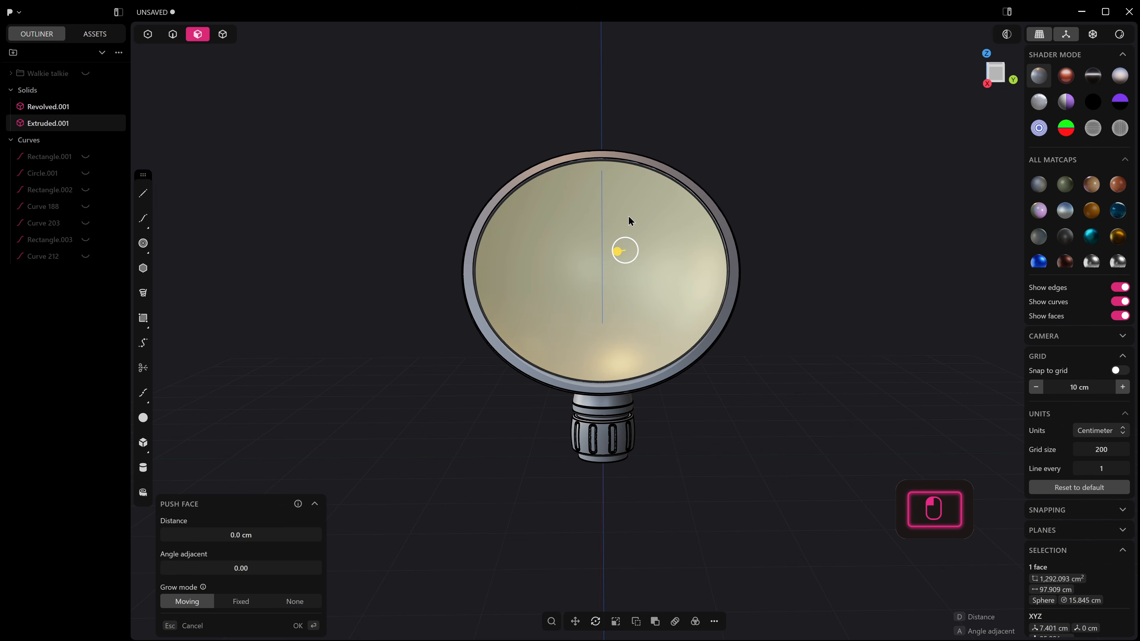
pyautogui.press('space')
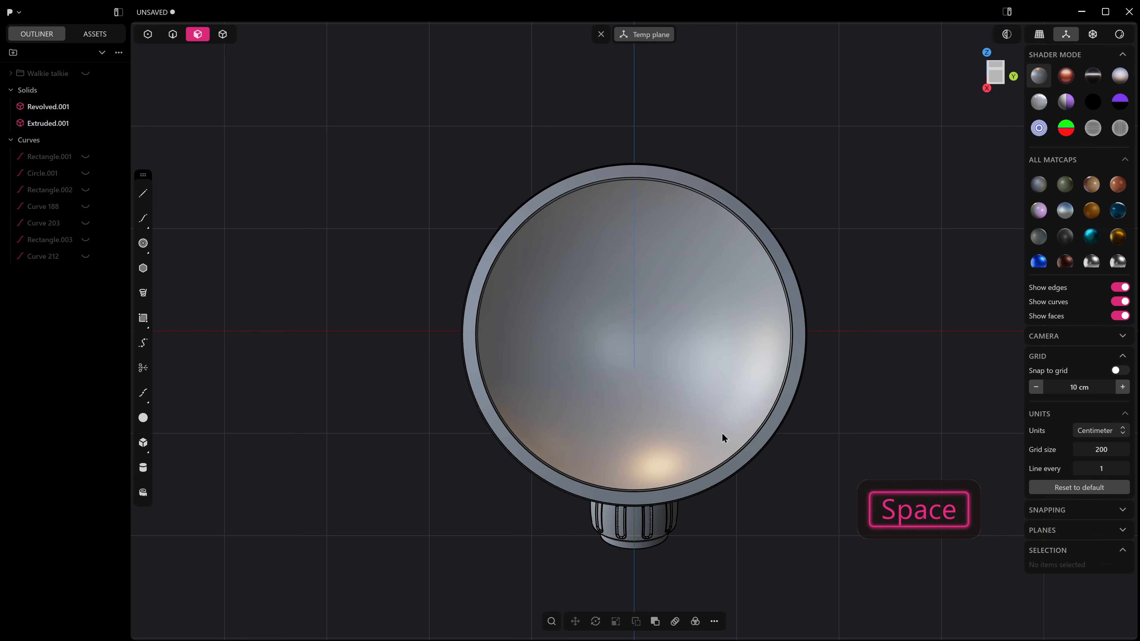
# Step: Draw a circle of about 4 cm radius centred in the dish, with X-ray display on
pyautogui.click(143, 243)
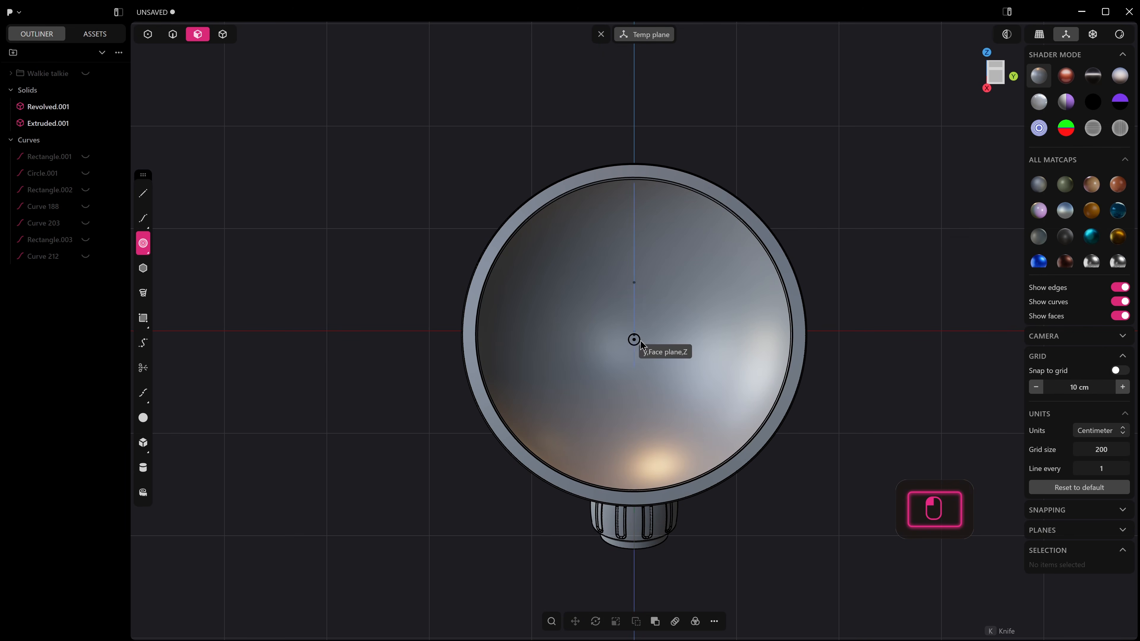
pyautogui.click(634, 334)
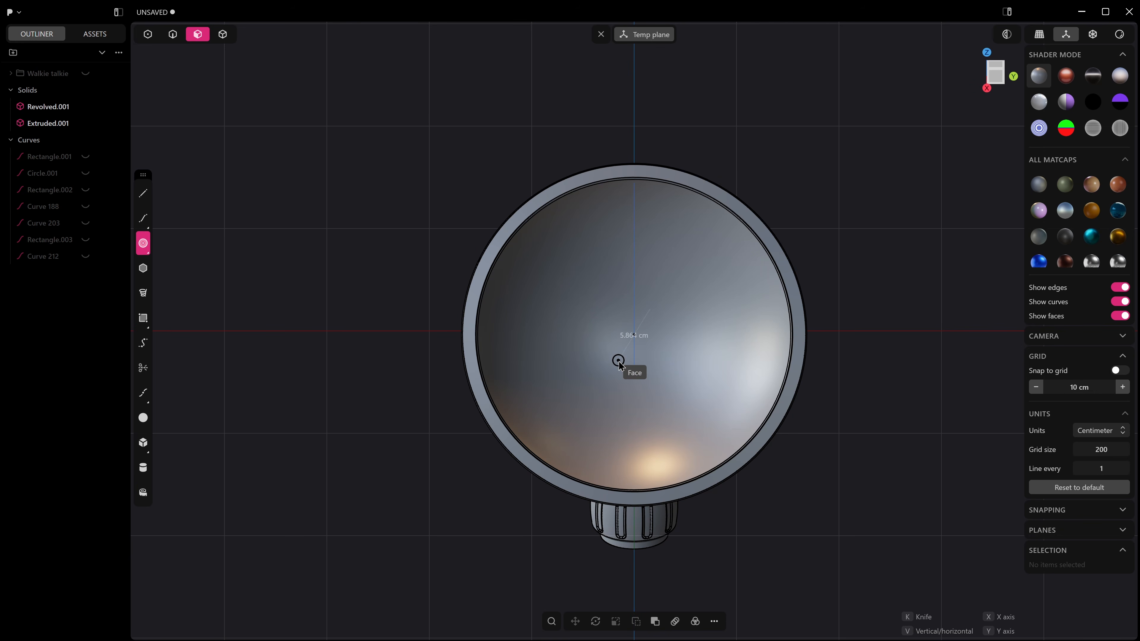
pyautogui.hotkey('alt', 'z')
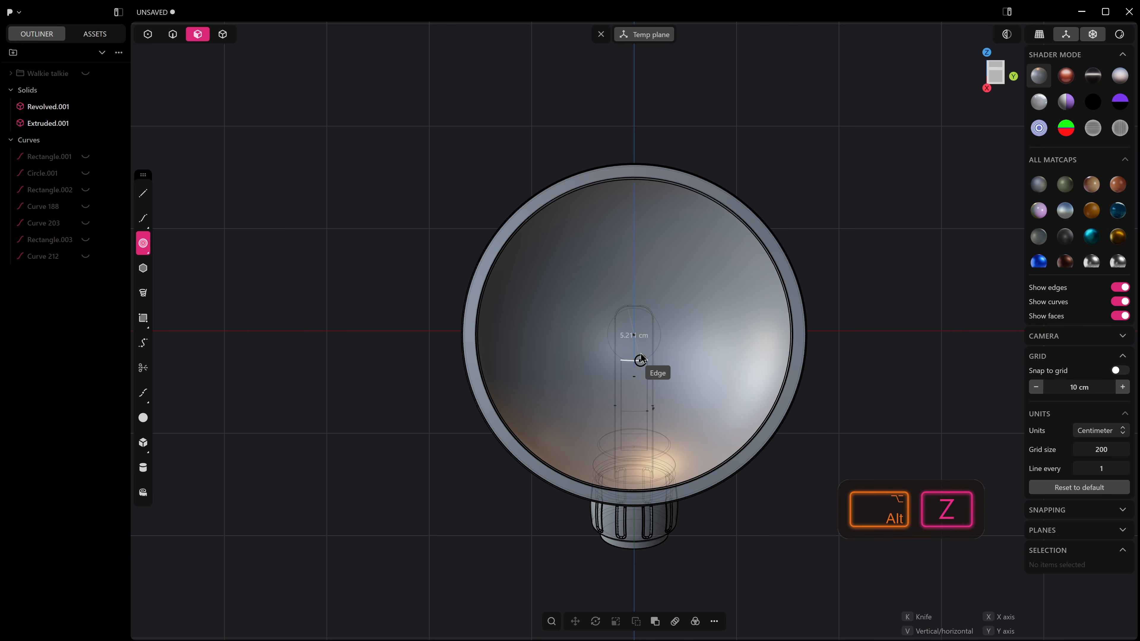
pyautogui.click(666, 364)
pyautogui.moveTo(666, 364); pyautogui.dragTo(700, 374, button='middle')
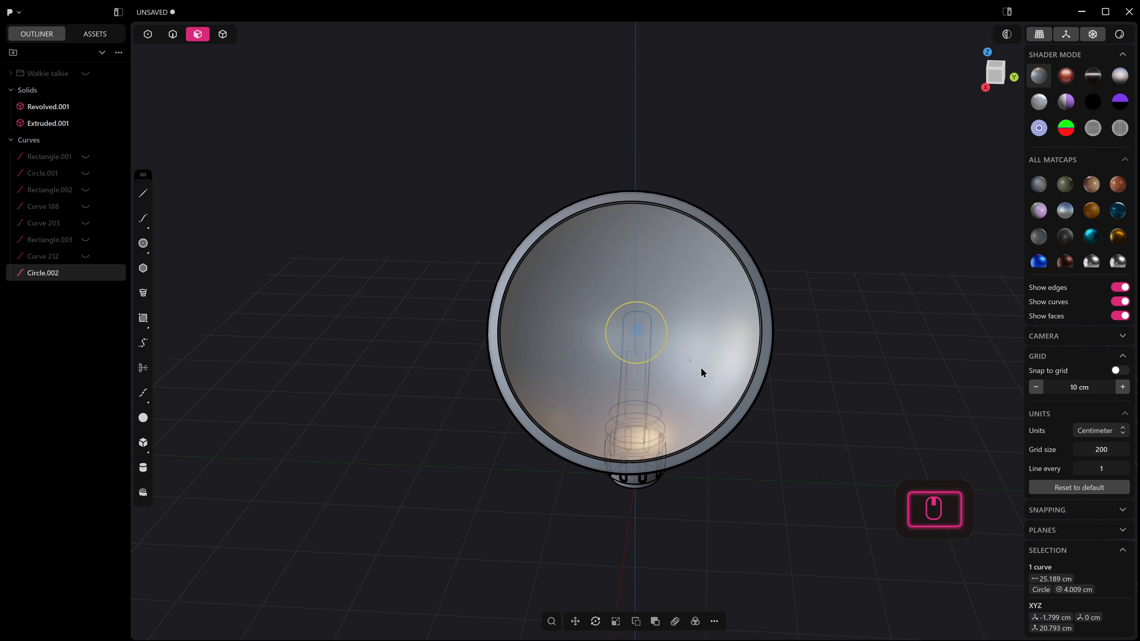
# Step: Move the circle along its plane's normal, out in front of the dish's inner surface, to about X 0.9, Z 22.1 cm
pyautogui.moveTo(693, 322); pyautogui.dragTo(697, 315)
pyautogui.hotkey('shift', 'space')
pyautogui.moveTo(692, 312); pyautogui.dragTo(666, 302, button='middle')
pyautogui.press('2')
pyautogui.click(659, 293)
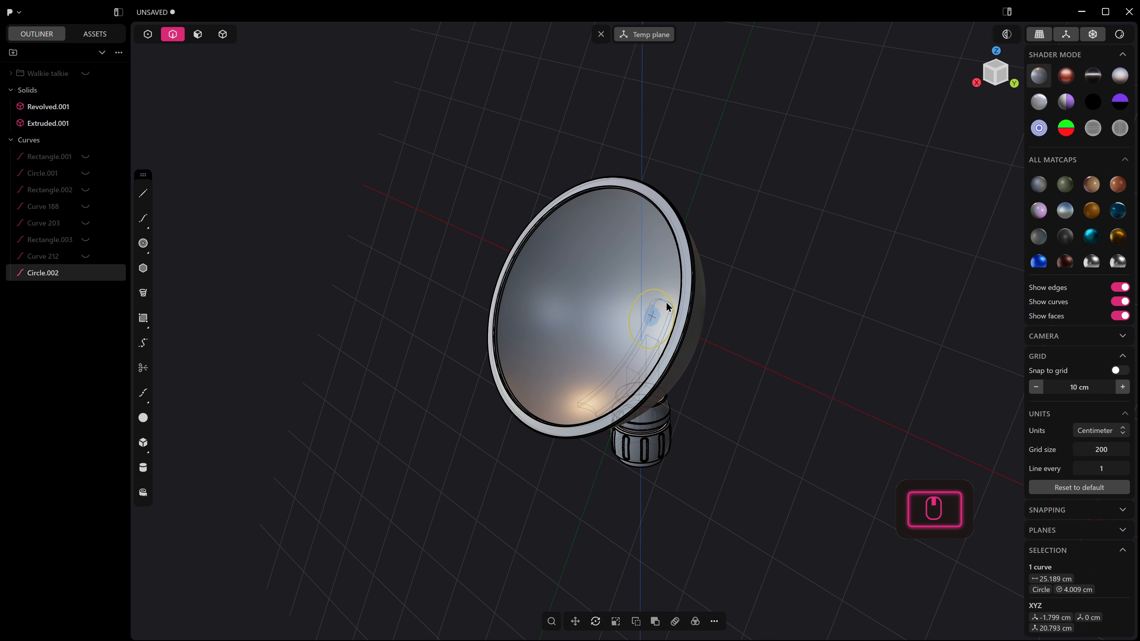
pyautogui.press('g')
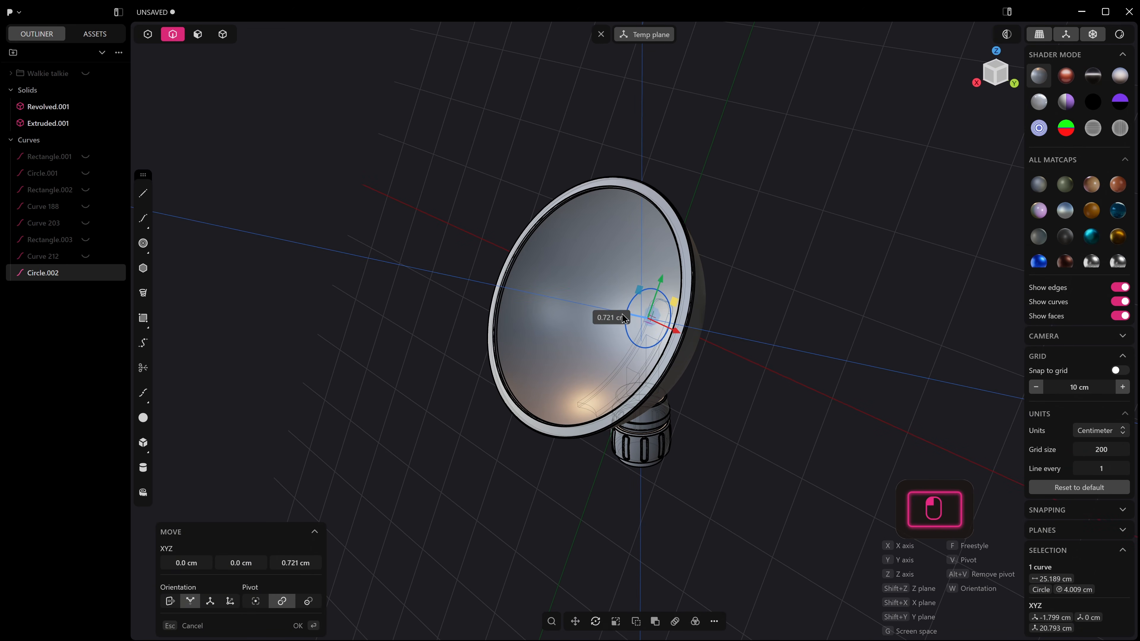
pyautogui.click(614, 318)
pyautogui.moveTo(614, 318); pyautogui.dragTo(599, 303, button='middle')
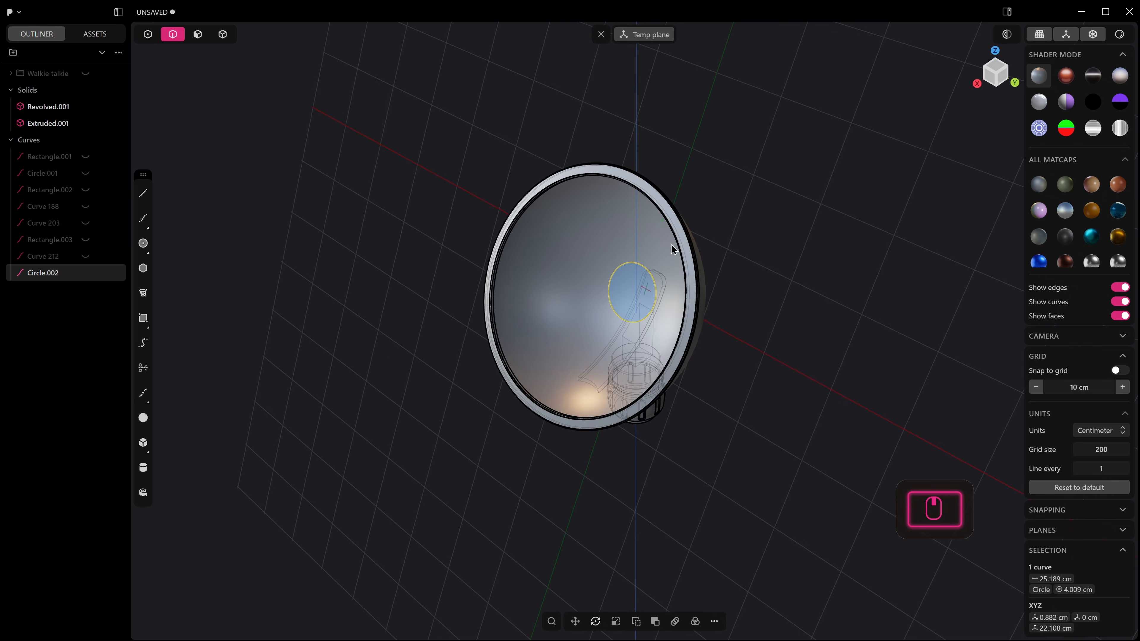
# Step: Imprint the circle onto the dish body using the Vector method
pyautogui.click(633, 282)
pyautogui.click(644, 271)
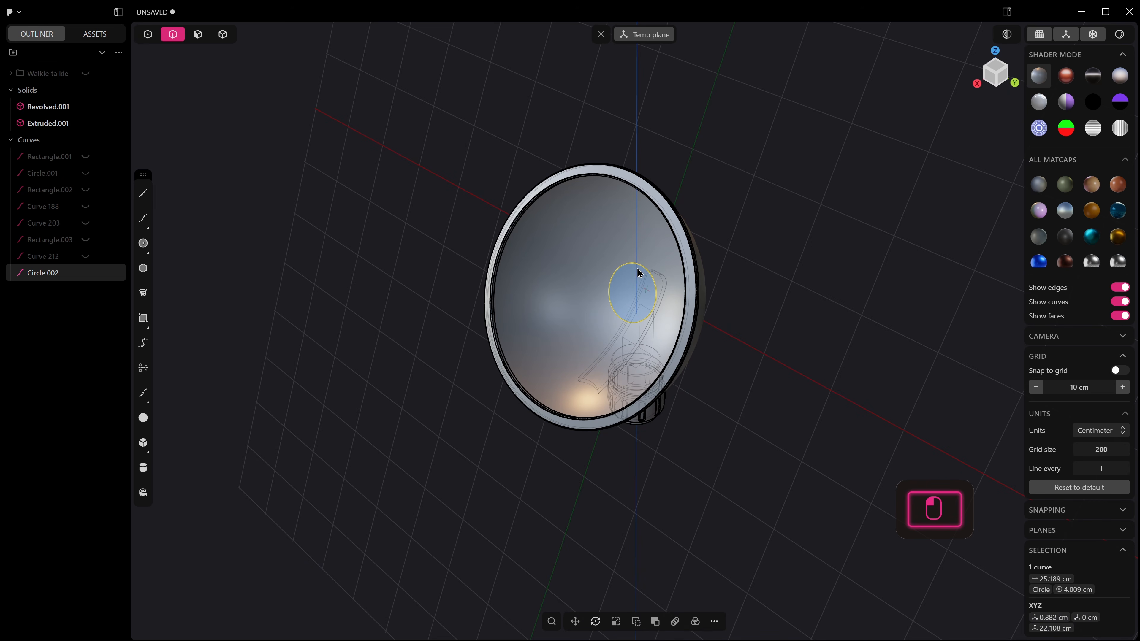
pyautogui.hotkey('shift', 'i')
pyautogui.click(652, 254)
pyautogui.moveTo(652, 254)
pyautogui.mouseDown(button='middle')
pyautogui.moveTo(618, 272)
pyautogui.moveTo(651, 257)
pyautogui.mouseUp(button='middle')
pyautogui.moveTo(649, 135); pyautogui.dragTo(698, 159, button='middle')
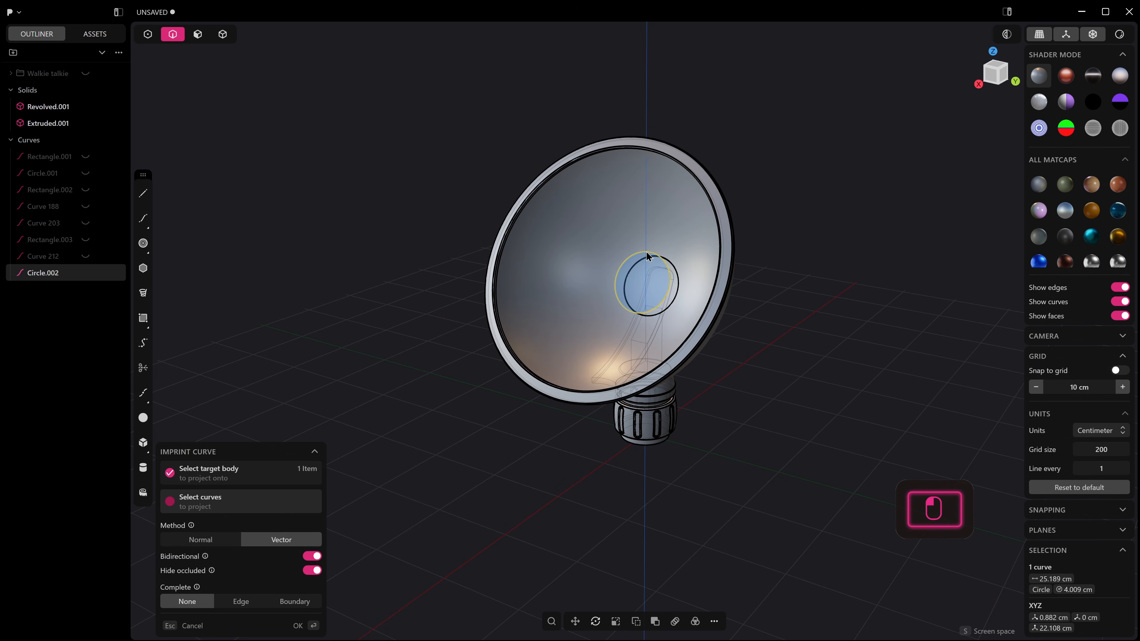
# Step: Hide the source circle, keeping the dish visible, and turn off the X-ray display
pyautogui.press('h')
pyautogui.hotkey('ctrl', 'z')
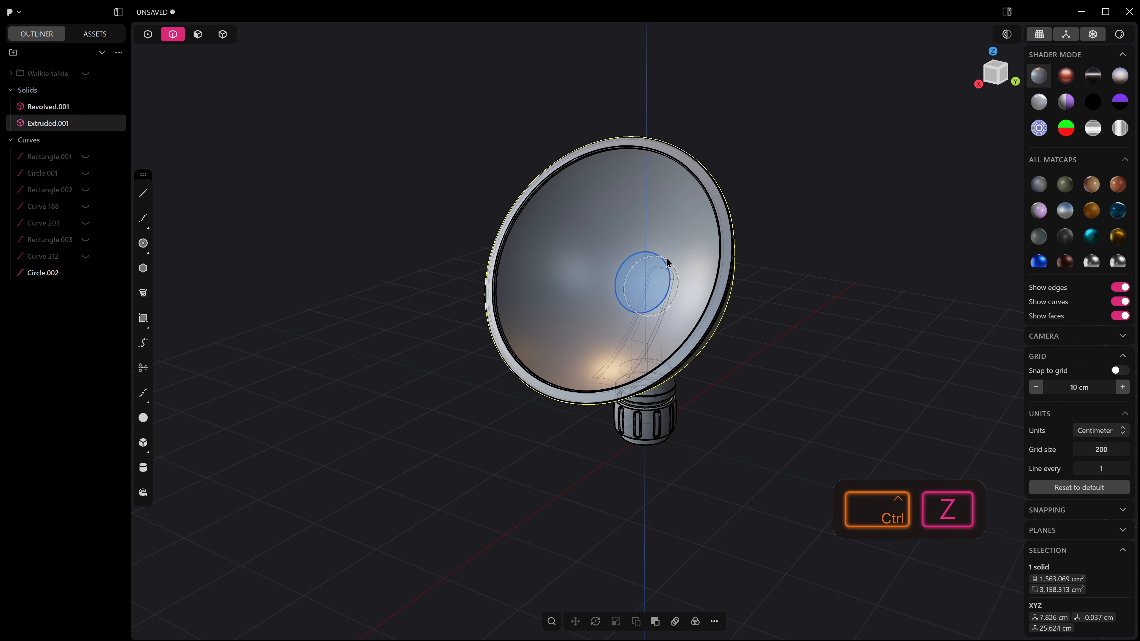
pyautogui.click(660, 263)
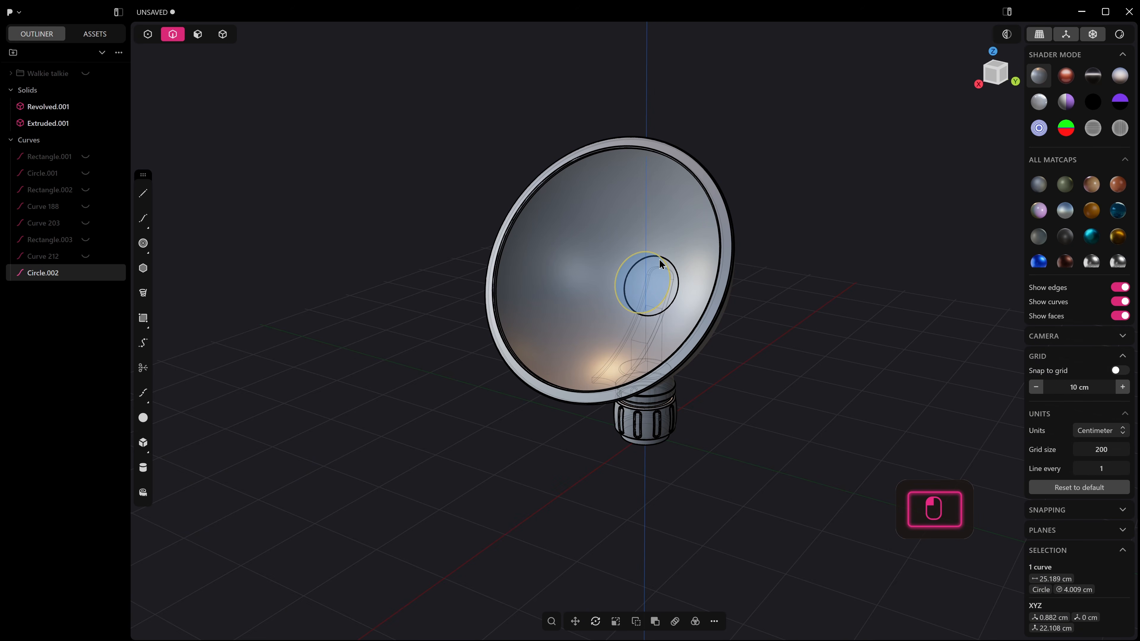
pyautogui.press('h')
pyautogui.moveTo(273, 193); pyautogui.dragTo(663, 287, button='middle')
pyautogui.hotkey('alt', 'z')
# Step: Try to push the imprinted circular face out from the dish's inner surface, and undo it
pyautogui.press('3')
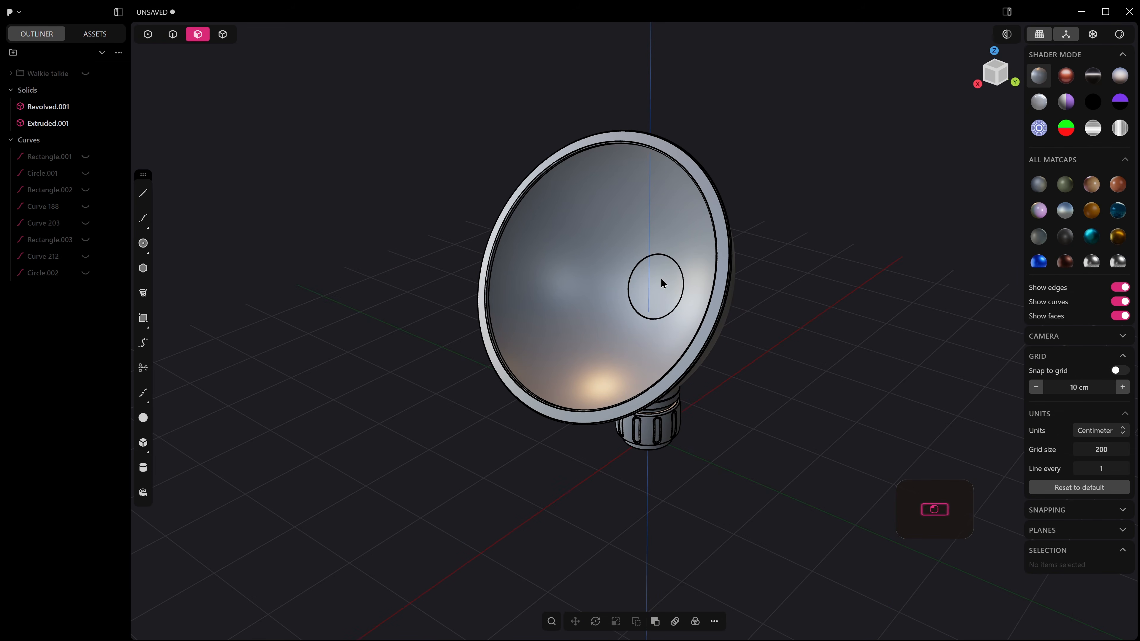
pyautogui.click(647, 284)
pyautogui.moveTo(639, 274); pyautogui.dragTo(554, 303)
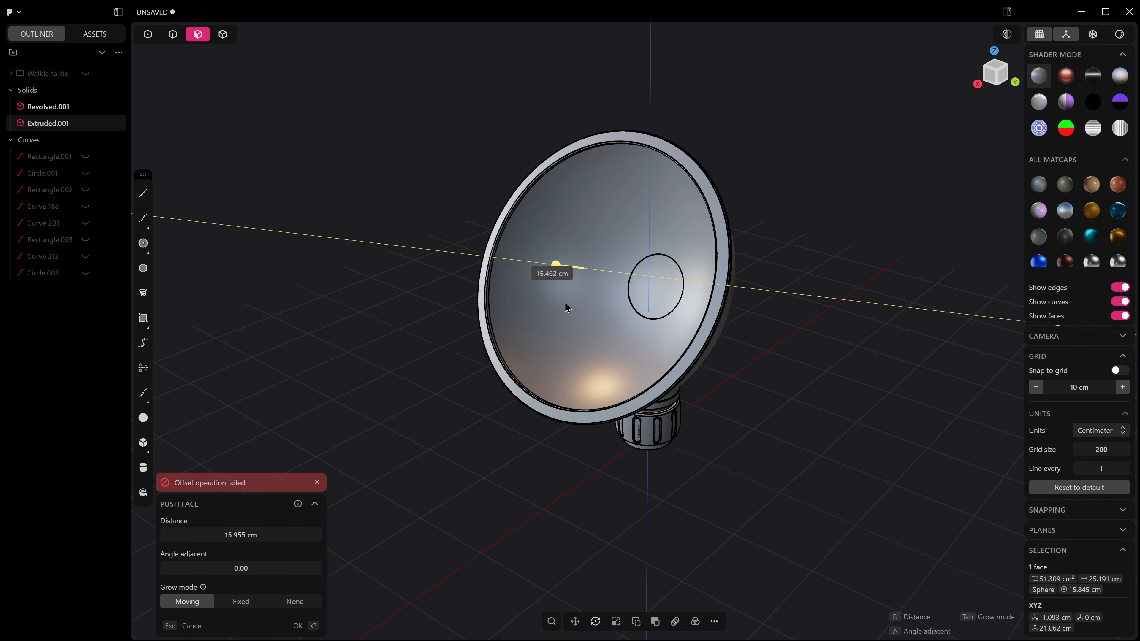
pyautogui.hotkey('ctrl', 'z')
# Step: Extrude the imprinted circular face about 0.54 cm out from the dish's inner surface
pyautogui.press('e')
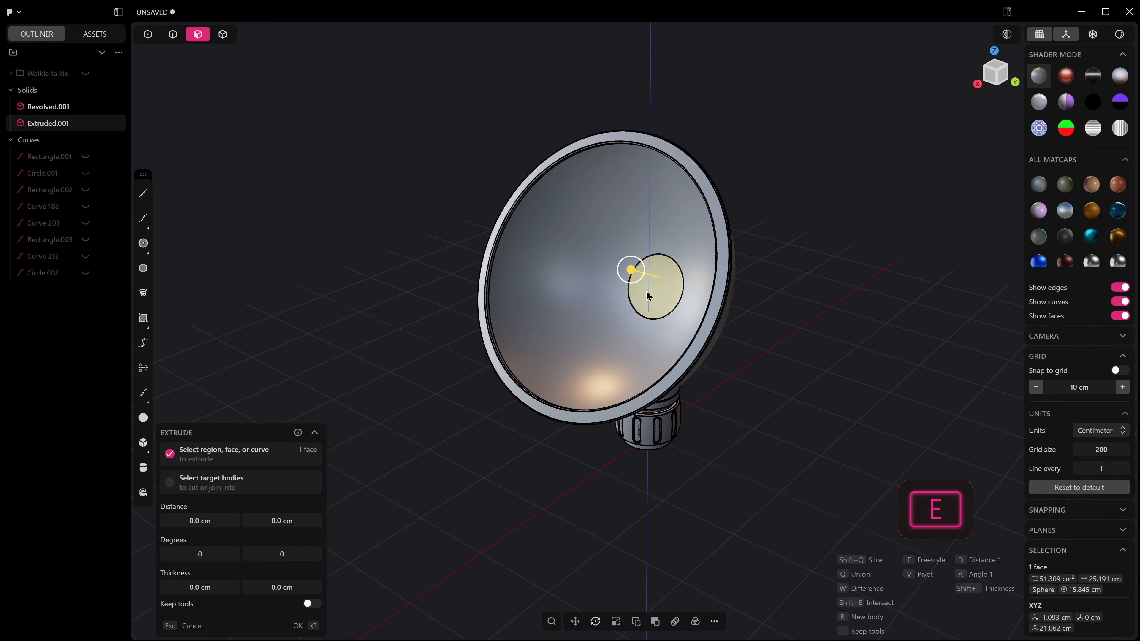
pyautogui.moveTo(633, 272); pyautogui.dragTo(624, 273)
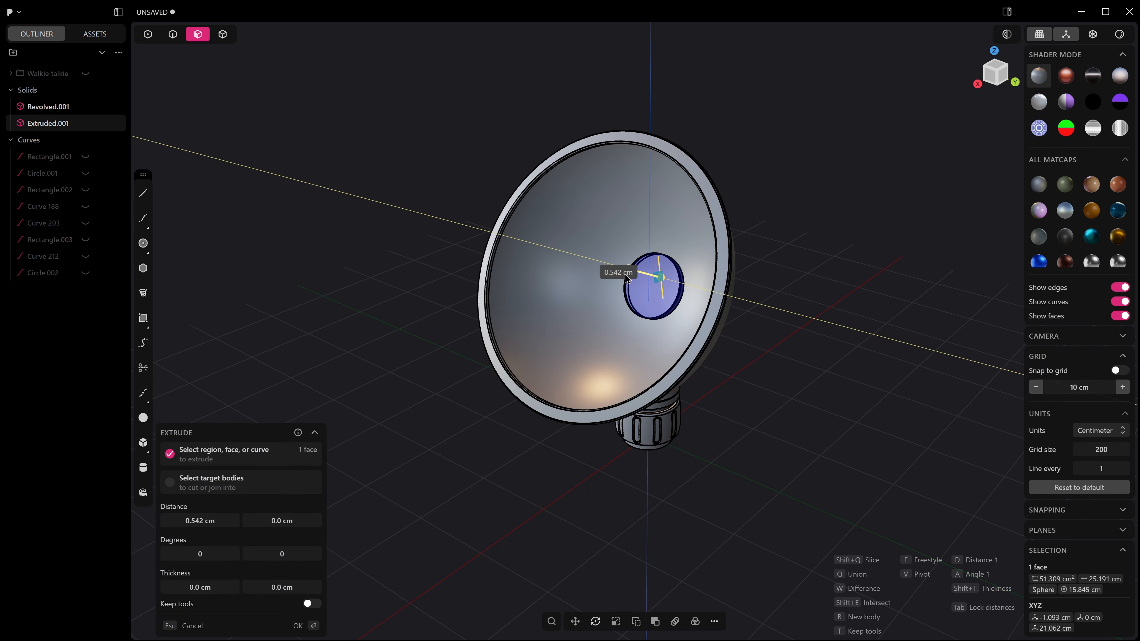
pyautogui.moveTo(621, 286); pyautogui.dragTo(723, 304, button='middle')
pyautogui.scroll(3, 722, 304)
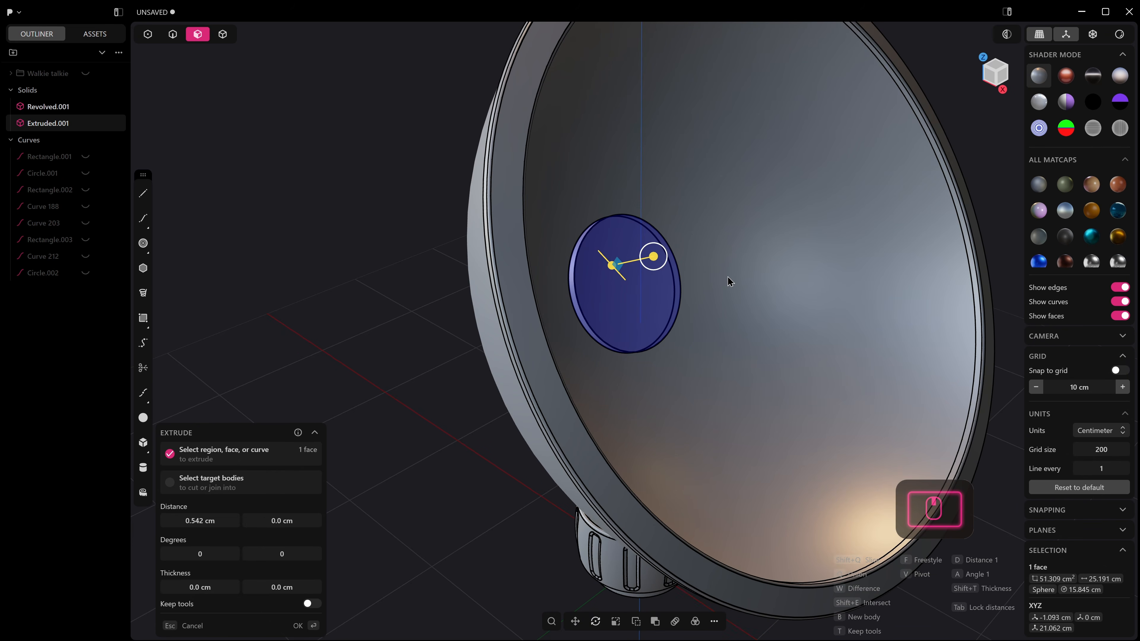
pyautogui.rightClick(728, 276)
# Step: Offset the raised disc's face inward by about 2 cm and push the resulting inner circle outward as a second tier
pyautogui.click(642, 254)
pyautogui.moveTo(642, 254); pyautogui.dragTo(625, 254, button='middle')
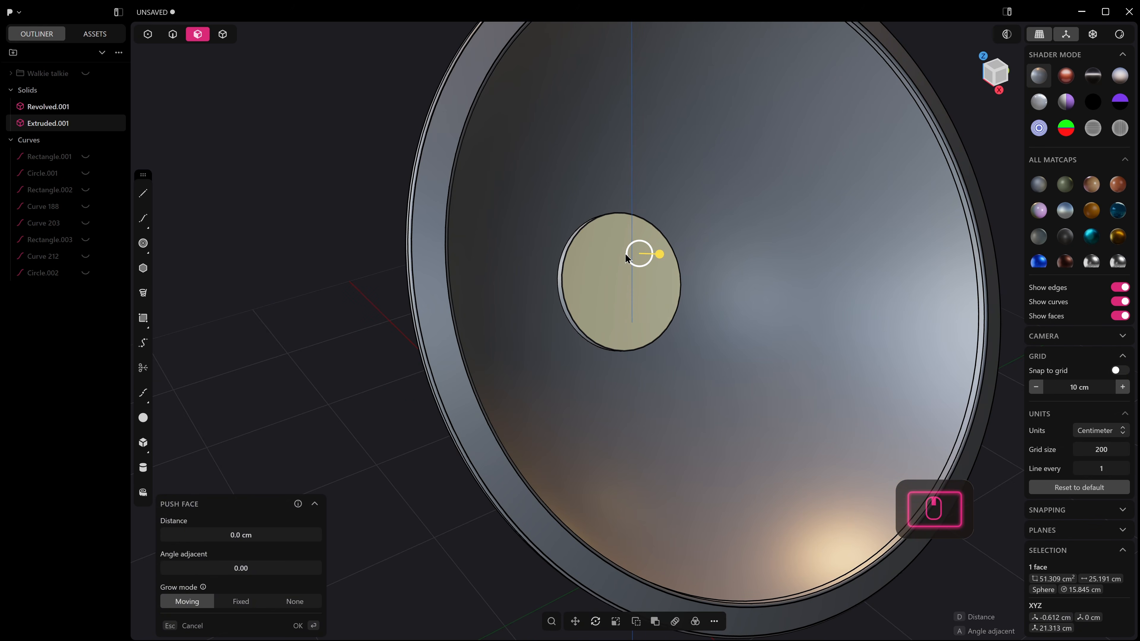
pyautogui.press('o')
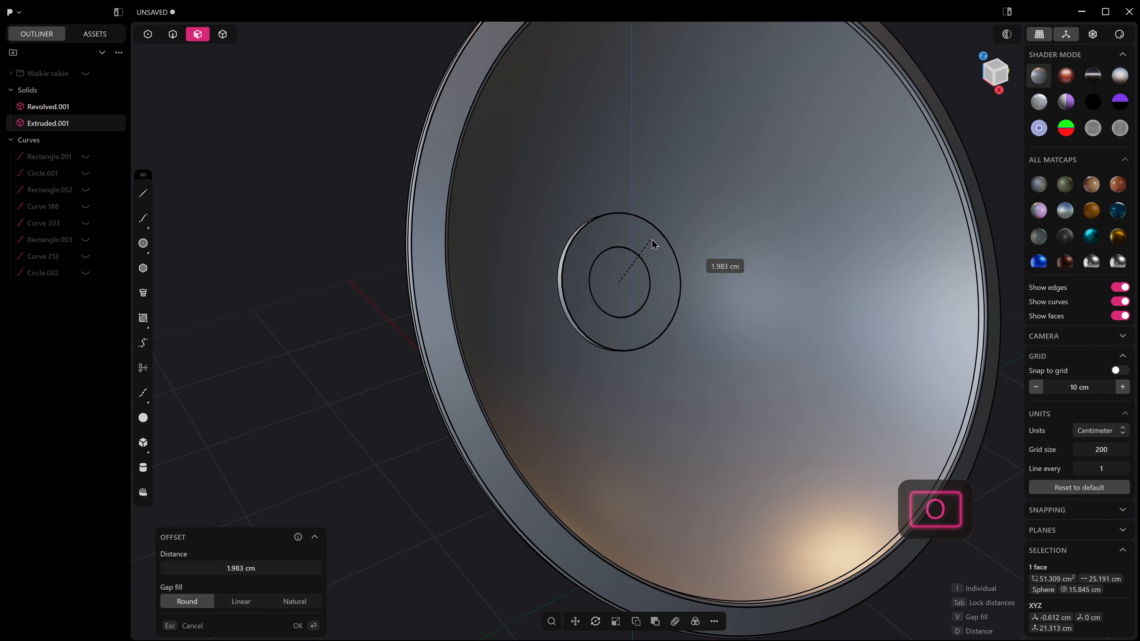
pyautogui.click(643, 260)
pyautogui.click(635, 269)
pyautogui.moveTo(684, 270); pyautogui.dragTo(770, 273, button='middle')
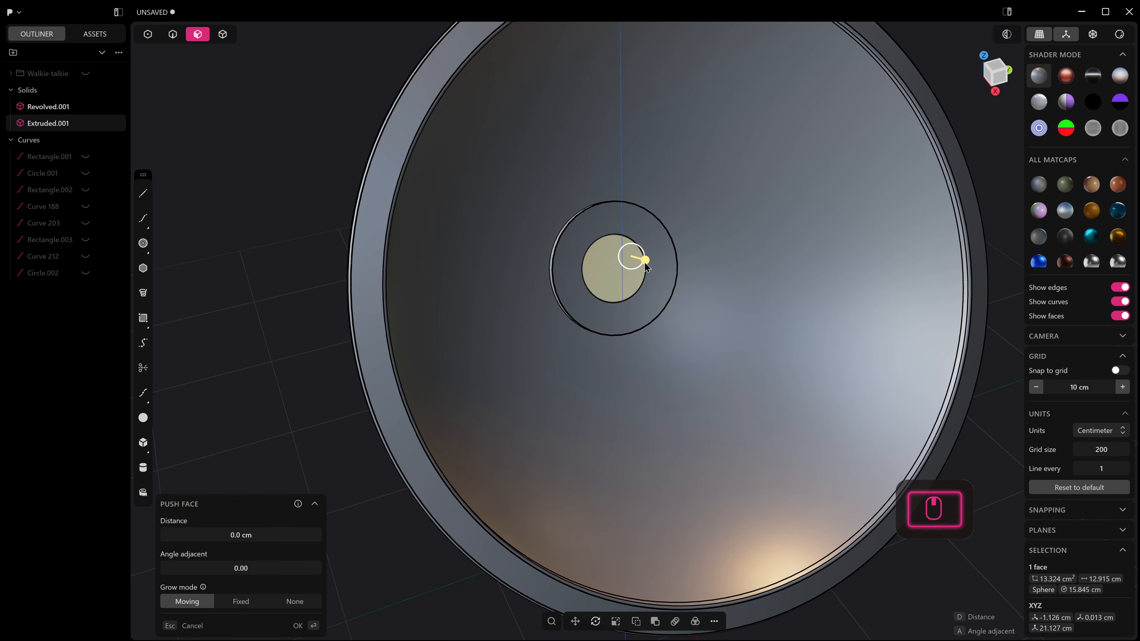
pyautogui.moveTo(646, 267); pyautogui.dragTo(649, 267)
pyautogui.rightClick(656, 270)
# Step: Offset the second tier's face inward and extrude the small central circle about 14.9 cm into a rod
pyautogui.moveTo(658, 270); pyautogui.dragTo(606, 278, button='middle')
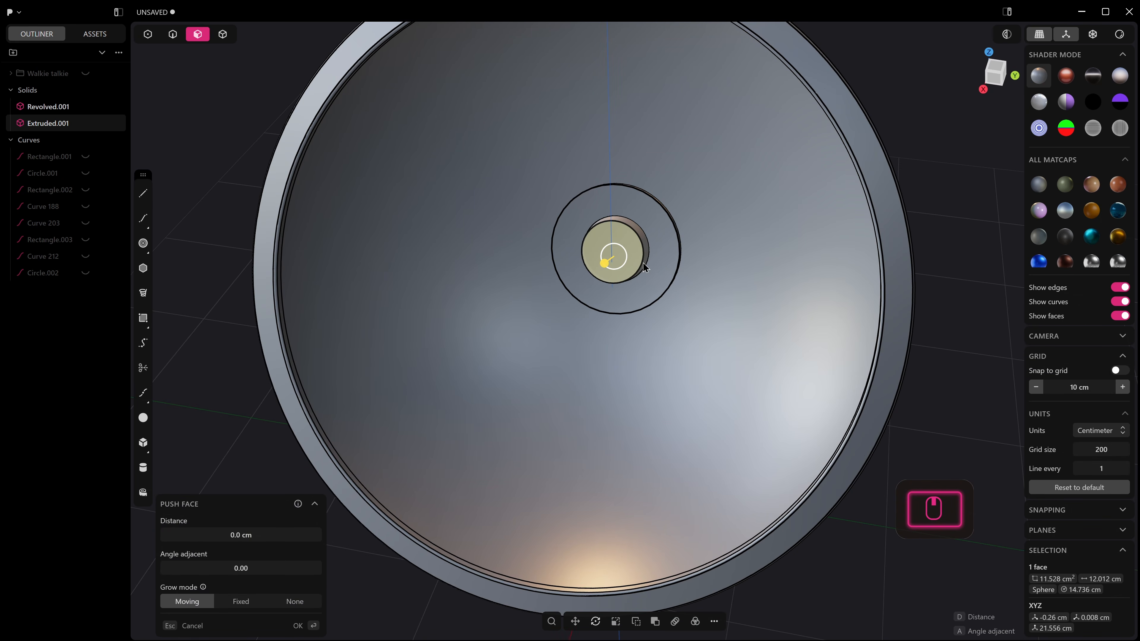
pyautogui.press('o')
pyautogui.rightClick(658, 254)
pyautogui.click(621, 257)
pyautogui.press('e')
pyautogui.moveTo(617, 272); pyautogui.dragTo(543, 293, button='middle')
pyautogui.moveTo(584, 264); pyautogui.dragTo(324, 283)
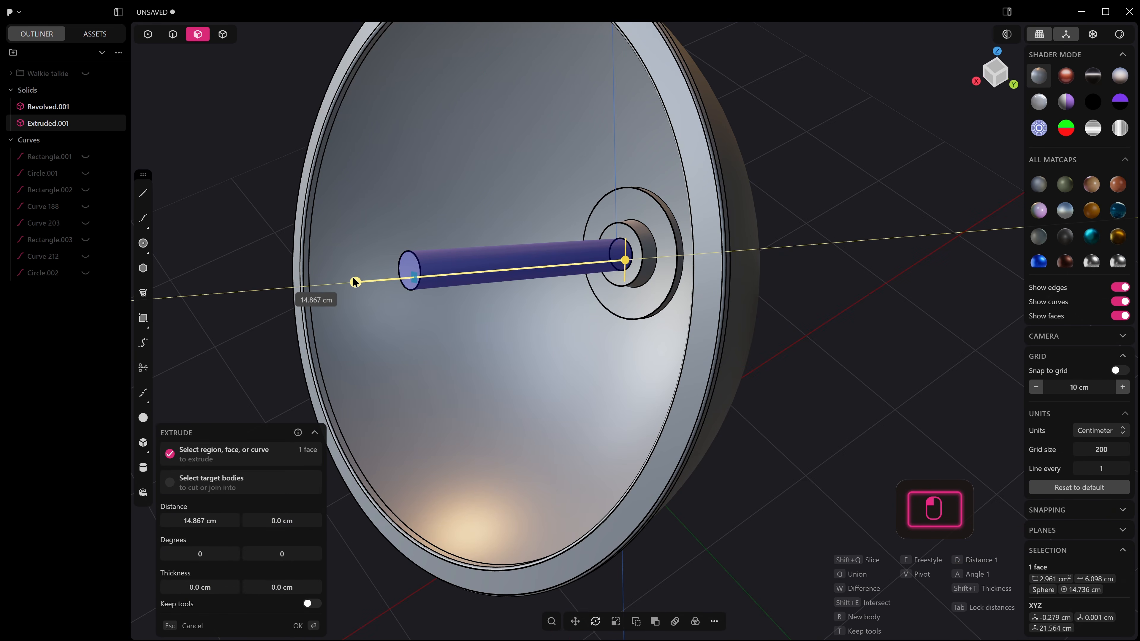
pyautogui.rightClick(369, 280)
# Step: Cut the rod's side face near its free end and push the short end band outward to form a wider cap
pyautogui.moveTo(369, 280); pyautogui.dragTo(428, 273, button='middle')
pyautogui.click(473, 280)
pyautogui.hotkey('ctrl', 'r')
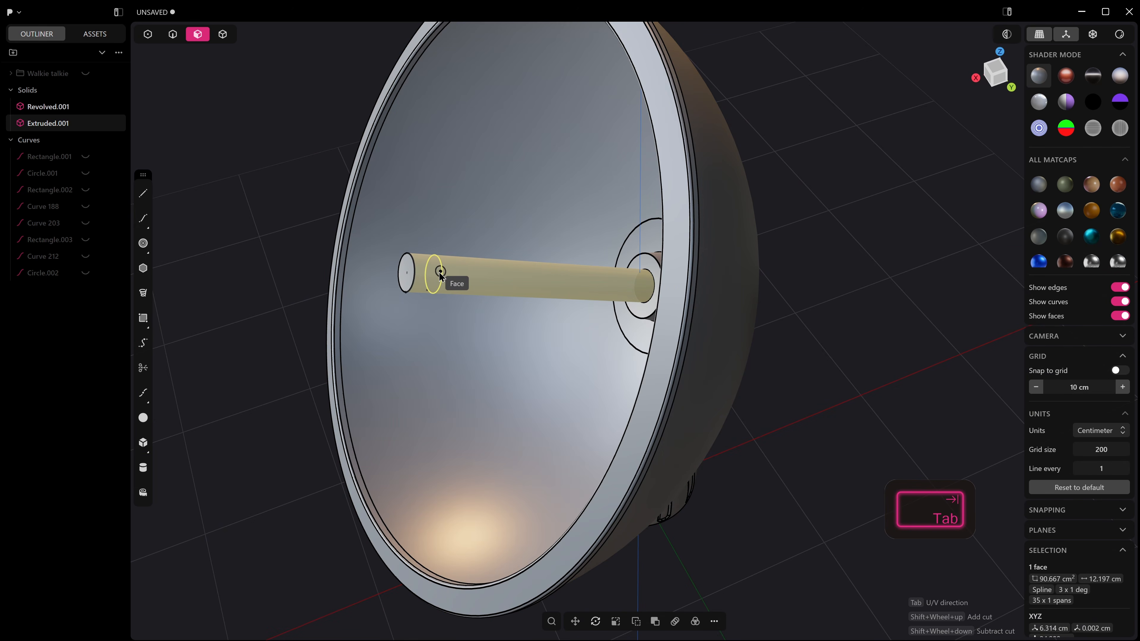
pyautogui.click(430, 272)
pyautogui.click(424, 273)
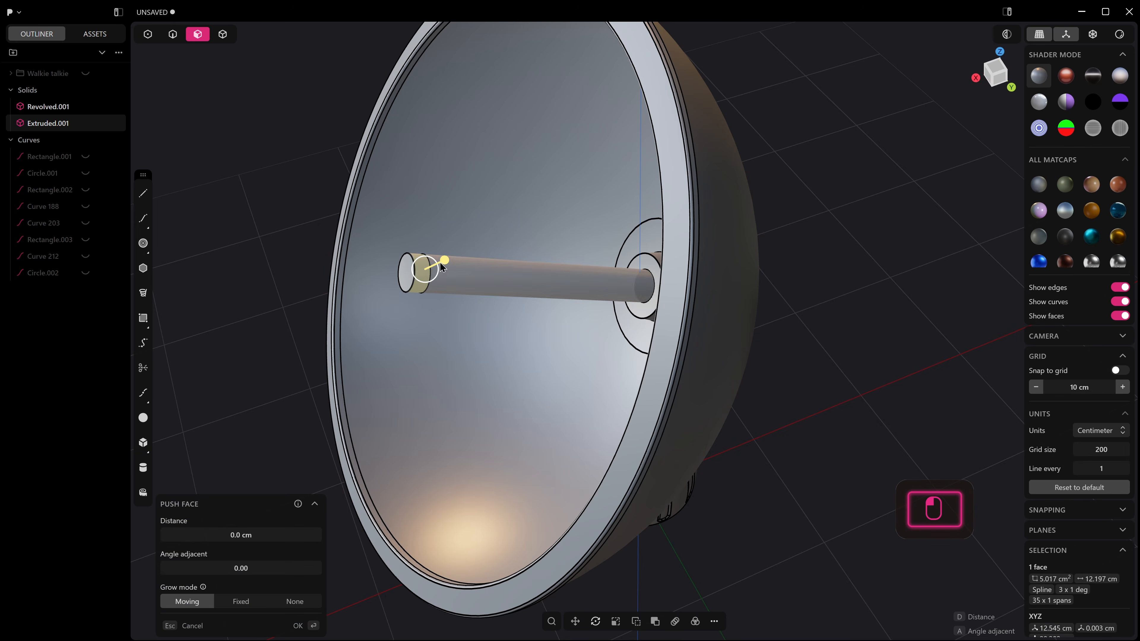
pyautogui.moveTo(440, 263); pyautogui.dragTo(449, 259)
pyautogui.moveTo(444, 261); pyautogui.dragTo(639, 259, button='middle')
pyautogui.press('q')
pyautogui.click(648, 254)
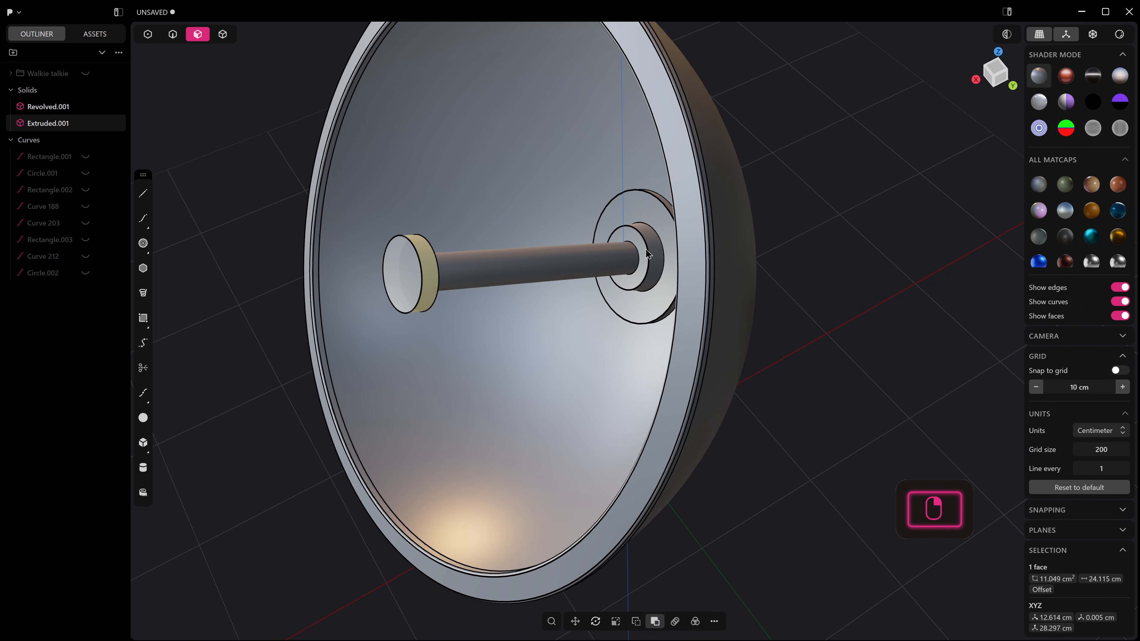
# Step: Fillet the front edges of both disc tiers, the rod's base edge and both cap edges by about 0.2 cm, with G2 shape
pyautogui.click(645, 243)
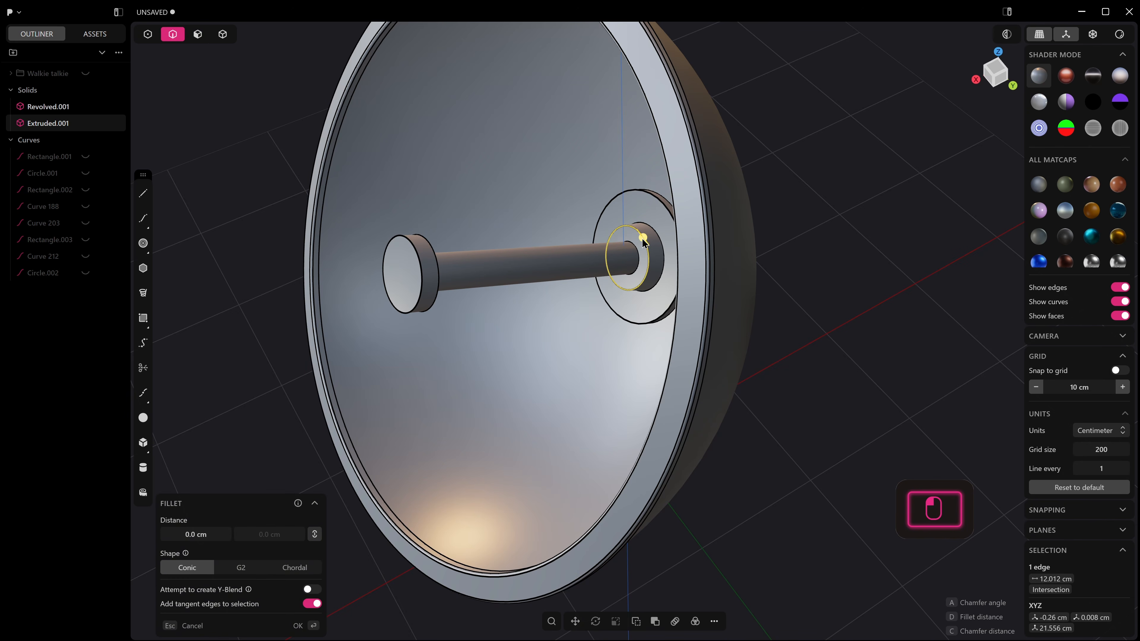
pyautogui.keyDown('shift'); pyautogui.click(653, 201); pyautogui.keyUp('shift')
pyautogui.keyDown('shift'); pyautogui.click(618, 260); pyautogui.keyUp('shift')
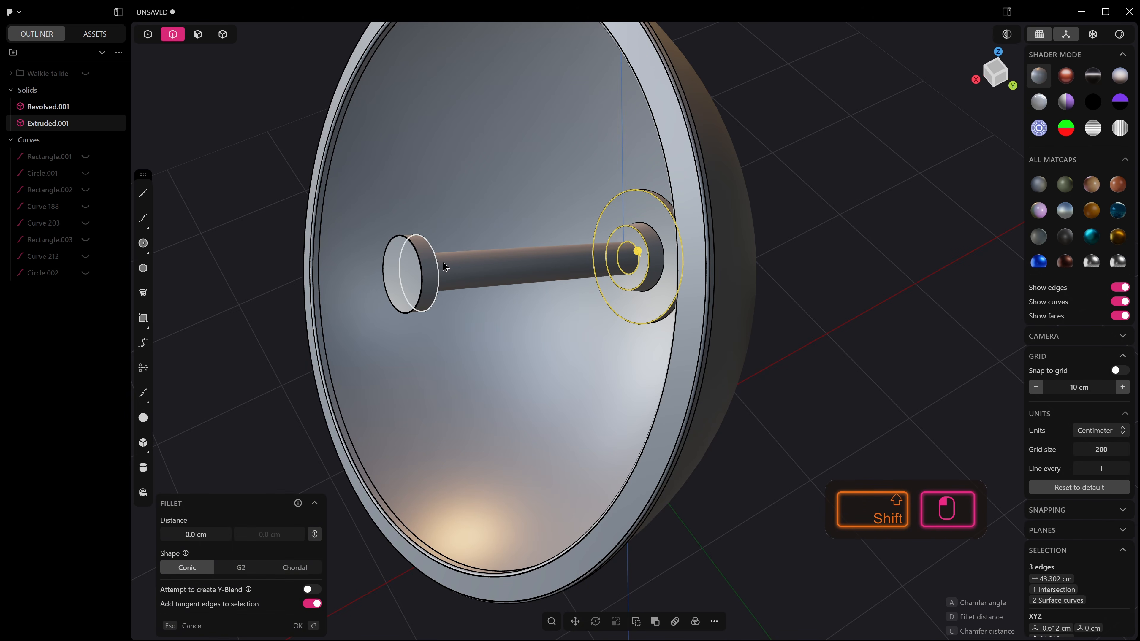
pyautogui.keyDown('shift'); pyautogui.click(427, 269); pyautogui.keyUp('shift')
pyautogui.moveTo(427, 269)
pyautogui.mouseDown(button='middle')
pyautogui.moveTo(326, 183)
pyautogui.moveTo(401, 220)
pyautogui.moveTo(425, 274)
pyautogui.mouseUp(button='middle')
pyautogui.moveTo(425, 275); pyautogui.dragTo(424, 263)
pyautogui.moveTo(427, 265); pyautogui.dragTo(429, 267)
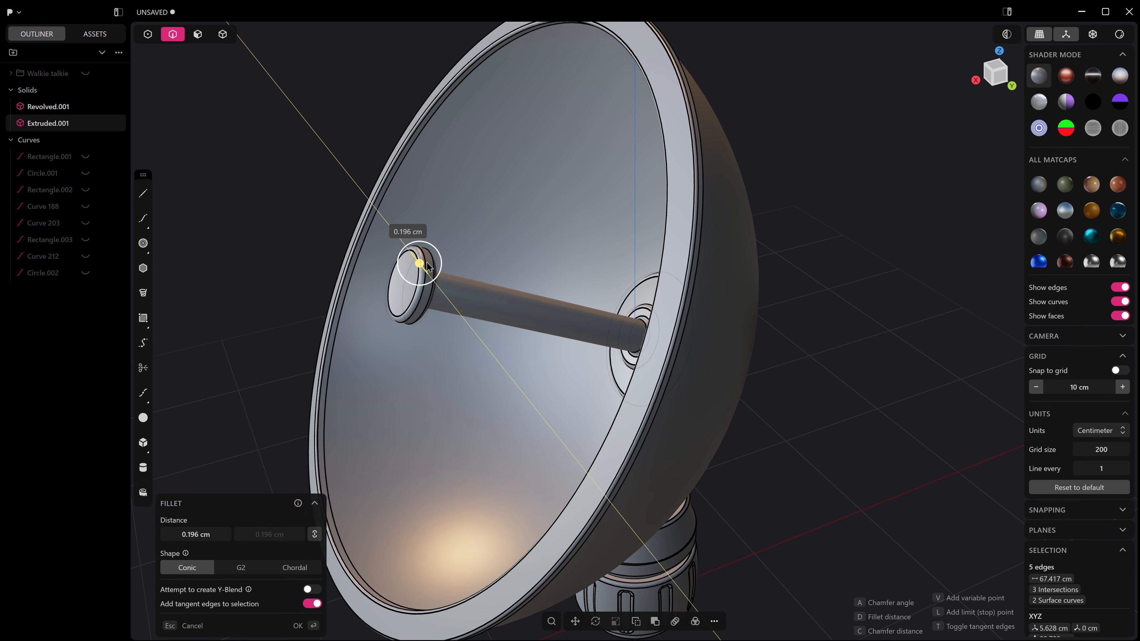
pyautogui.click(262, 567)
pyautogui.moveTo(394, 449); pyautogui.dragTo(496, 387, button='middle')
pyautogui.scroll(-3, 497, 388)
pyautogui.moveTo(727, 444); pyautogui.dragTo(639, 409, button='middle')
pyautogui.rightClick(796, 403)
# Step: Apply a wide G2 fillet to the edge where the raised disc meets the dish's inner surface
pyautogui.scroll(4, 705, 404)
pyautogui.click(609, 203)
pyautogui.moveTo(609, 201); pyautogui.dragTo(635, 190)
pyautogui.click(252, 568)
pyautogui.moveTo(616, 413); pyautogui.dragTo(669, 400, button='middle')
pyautogui.rightClick(669, 399)
# Step: Push the dish's inner face slightly and fillet the step edge around the central blend
pyautogui.moveTo(614, 308); pyautogui.dragTo(646, 259, button='middle')
pyautogui.press('3')
pyautogui.click(648, 253)
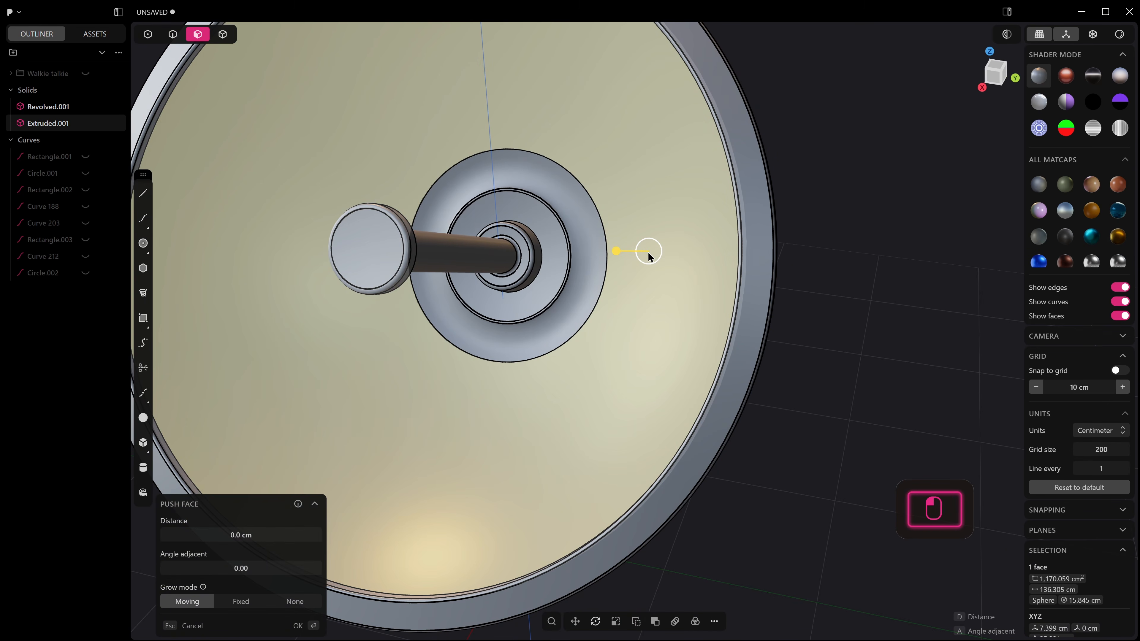
pyautogui.moveTo(619, 253)
pyautogui.mouseDown()
pyautogui.moveTo(603, 229)
pyautogui.moveTo(613, 233)
pyautogui.mouseUp()
pyautogui.rightClick(615, 243)
pyautogui.scroll(2, 614, 241)
pyautogui.press('2')
pyautogui.click(604, 230)
pyautogui.rightClick(612, 234)
pyautogui.scroll(-3, 630, 262)
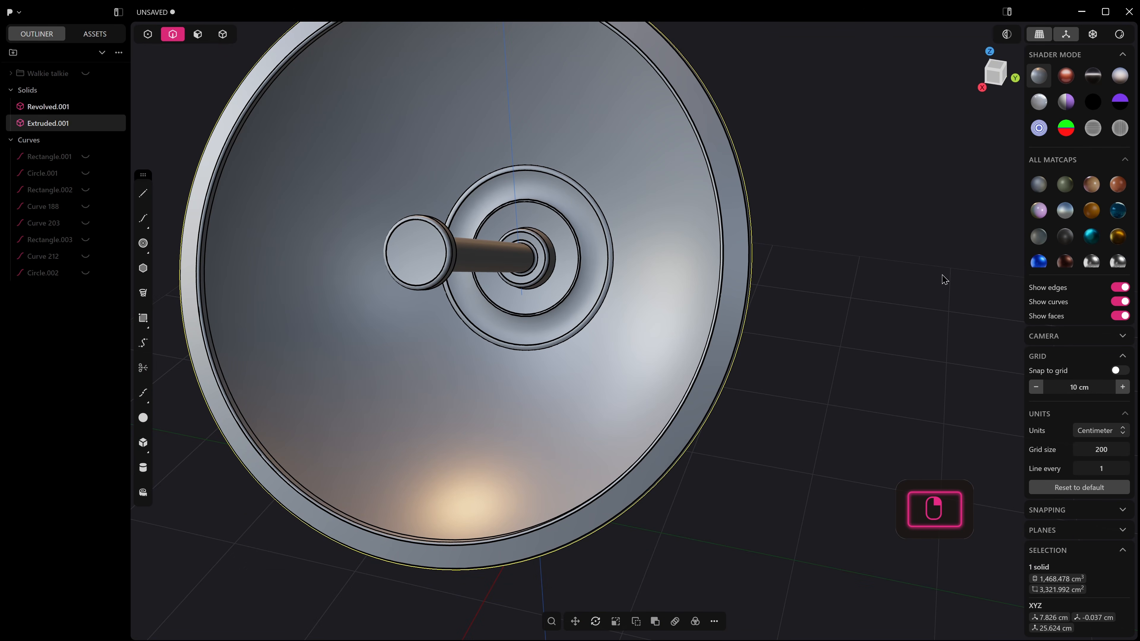
# Step: Hide the model's edges and switch the viewport shading to the glossy red matcap
pyautogui.click(1124, 288)
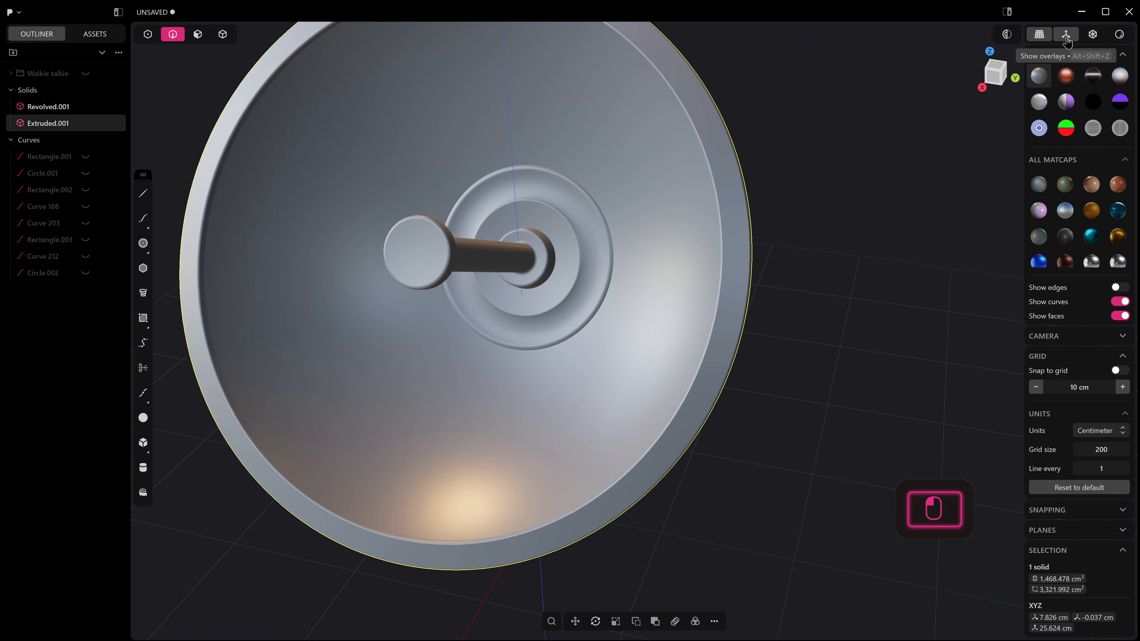
pyautogui.click(1068, 78)
pyautogui.moveTo(679, 288); pyautogui.dragTo(758, 363, button='middle')
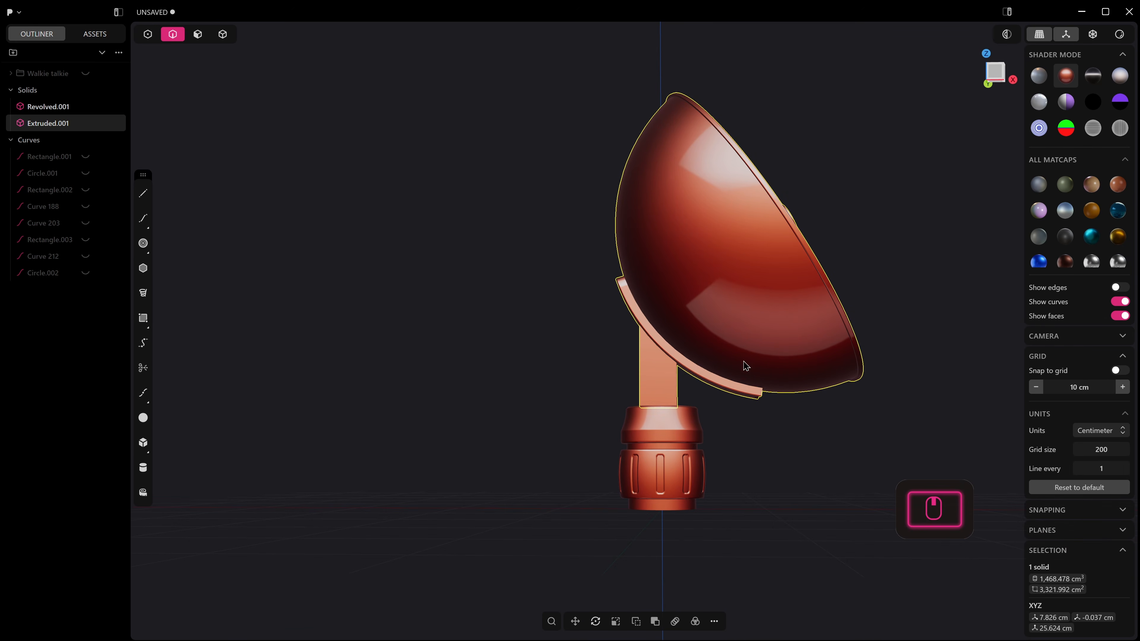
# Step: Try to scale the dish and support bar body from a pivot at the bar's foot
pyautogui.moveTo(660, 387)
pyautogui.mouseDown(button='middle')
pyautogui.moveTo(680, 393)
pyautogui.moveTo(654, 408)
pyautogui.mouseUp(button='middle')
pyautogui.press('4')
pyautogui.press('s')
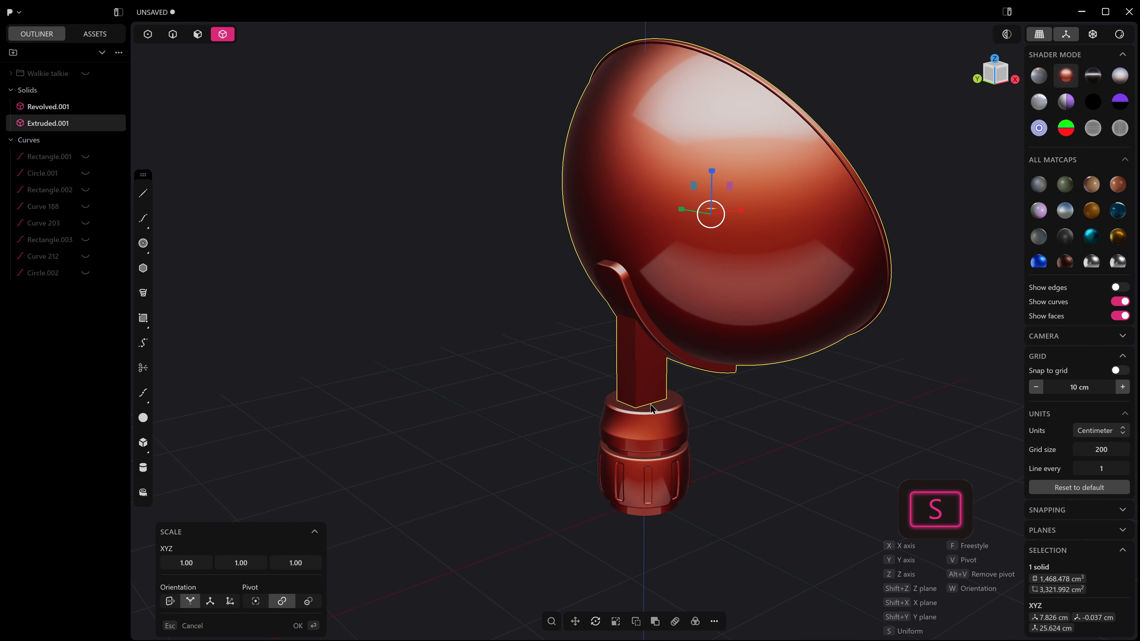
pyautogui.press('v')
pyautogui.click(630, 407)
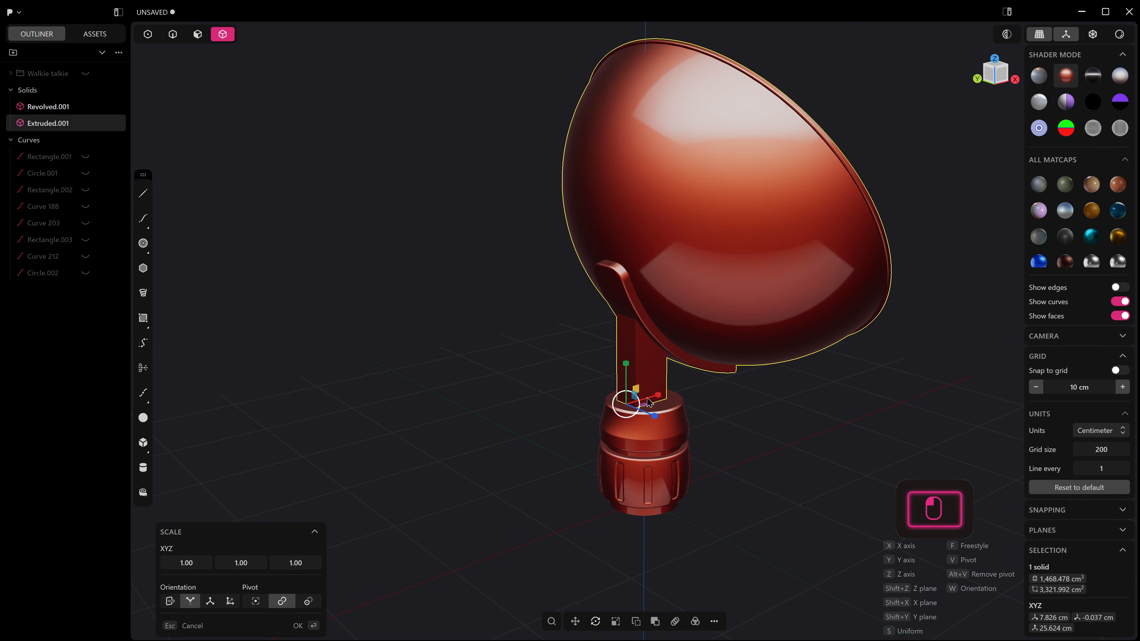
pyautogui.moveTo(697, 384); pyautogui.dragTo(604, 391, button='middle')
pyautogui.moveTo(688, 391); pyautogui.dragTo(679, 390)
# Step: Set a temporary construction plane perpendicular to the dish's axis from a face of the dish body
pyautogui.moveTo(771, 393); pyautogui.dragTo(635, 312, button='middle')
pyautogui.press('3')
pyautogui.click(636, 241)
pyautogui.moveTo(636, 242); pyautogui.dragTo(706, 224, button='middle')
pyautogui.hotkey('shift', 'space')
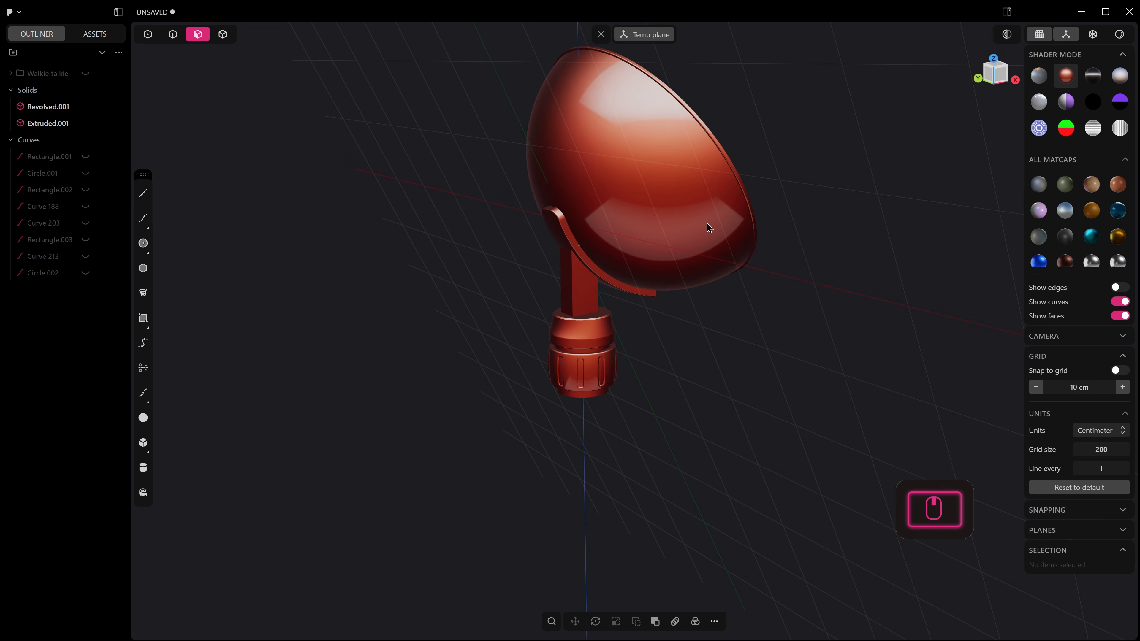
# Step: Scale the rod cap's front face to about 0.84 along the dish's axis, with a custom pivot on that face
pyautogui.scroll(3, 594, 269)
pyautogui.moveTo(594, 272); pyautogui.dragTo(552, 239, button='middle')
pyautogui.scroll(4, 613, 224)
pyautogui.click(713, 213)
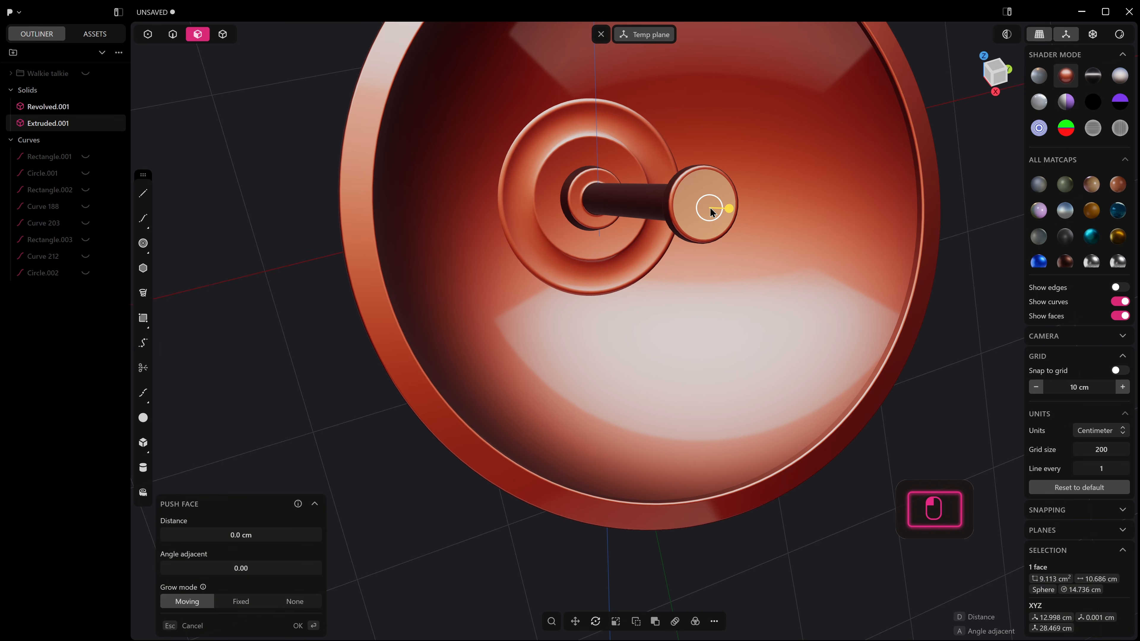
pyautogui.press('s')
pyautogui.press('v')
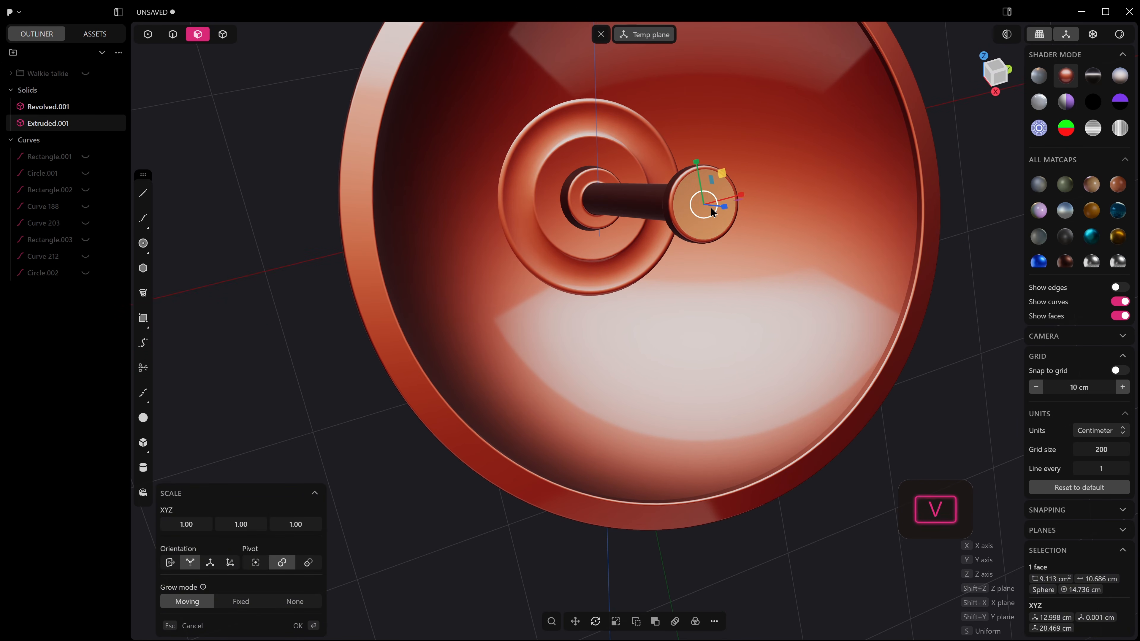
pyautogui.moveTo(710, 204); pyautogui.dragTo(803, 216, button='middle')
pyautogui.moveTo(862, 96); pyautogui.dragTo(852, 98)
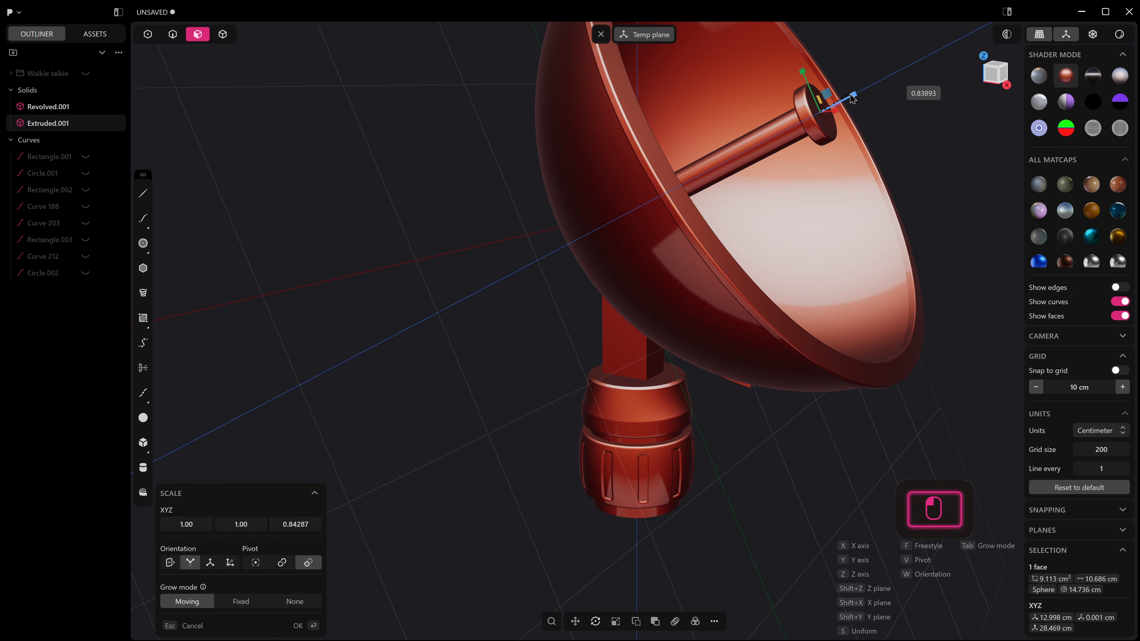
pyautogui.rightClick(825, 134)
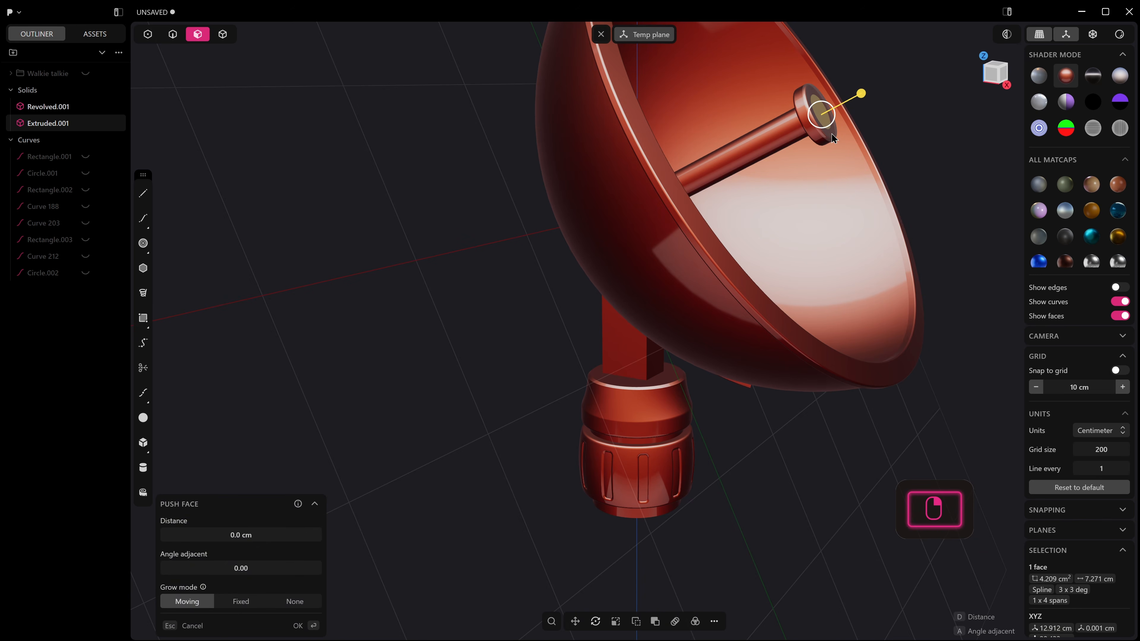
# Step: Scale the whole dish and support bar body down along the dish's axis to make the dish shallower
pyautogui.press('4')
pyautogui.click(810, 132)
pyautogui.press('s')
pyautogui.moveTo(791, 142); pyautogui.dragTo(780, 143)
pyautogui.moveTo(773, 150); pyautogui.dragTo(779, 174, button='middle')
pyautogui.moveTo(860, 109); pyautogui.dragTo(846, 117)
pyautogui.scroll(-3, 831, 139)
pyautogui.keyDown('shift'); pyautogui.moveTo(810, 196); pyautogui.dragTo(723, 261, button='middle'); pyautogui.keyUp('shift')
pyautogui.moveTo(722, 260); pyautogui.dragTo(689, 282, button='middle')
pyautogui.moveTo(740, 206); pyautogui.dragTo(744, 209)
pyautogui.moveTo(743, 209); pyautogui.dragTo(735, 269, button='middle')
pyautogui.hotkey('ctrl', 'z')
pyautogui.hotkey('ctrl', 'shift', 'z')
# Step: Scale the dish and support bar body to about 1.08 in X and 0.95 in Y and Z
pyautogui.press('s')
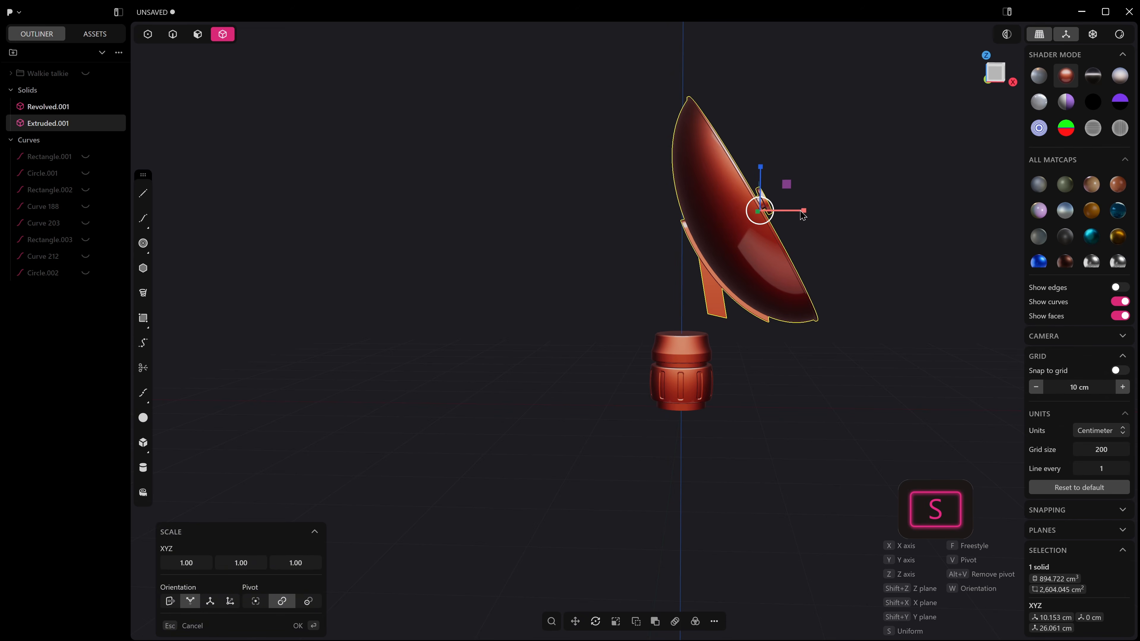
pyautogui.moveTo(802, 216); pyautogui.dragTo(810, 216)
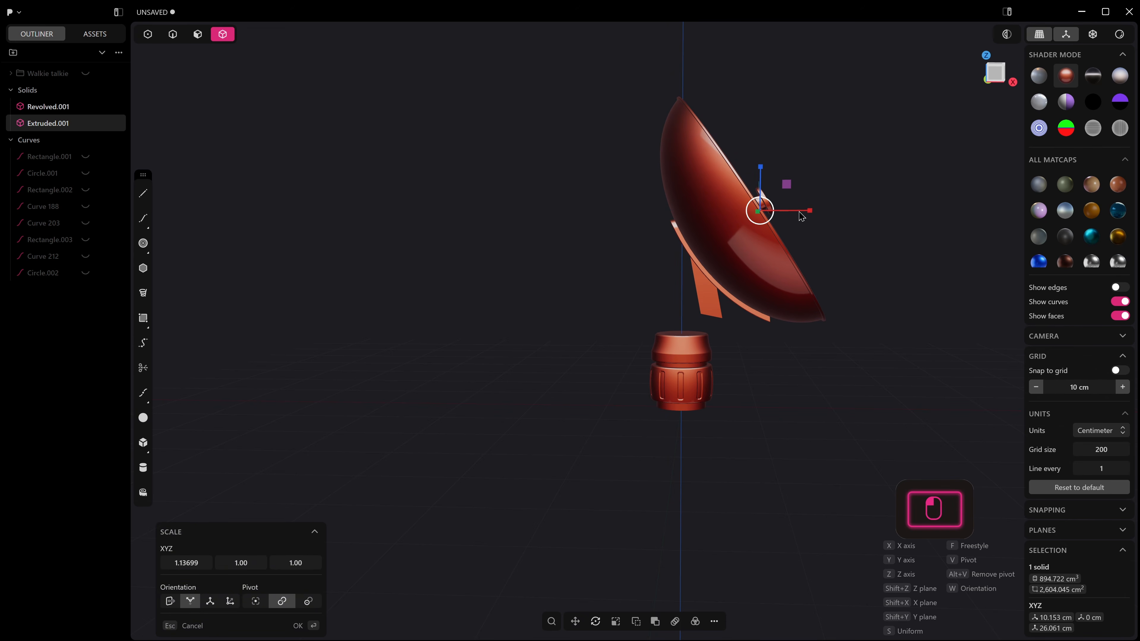
pyautogui.moveTo(770, 230); pyautogui.dragTo(767, 228)
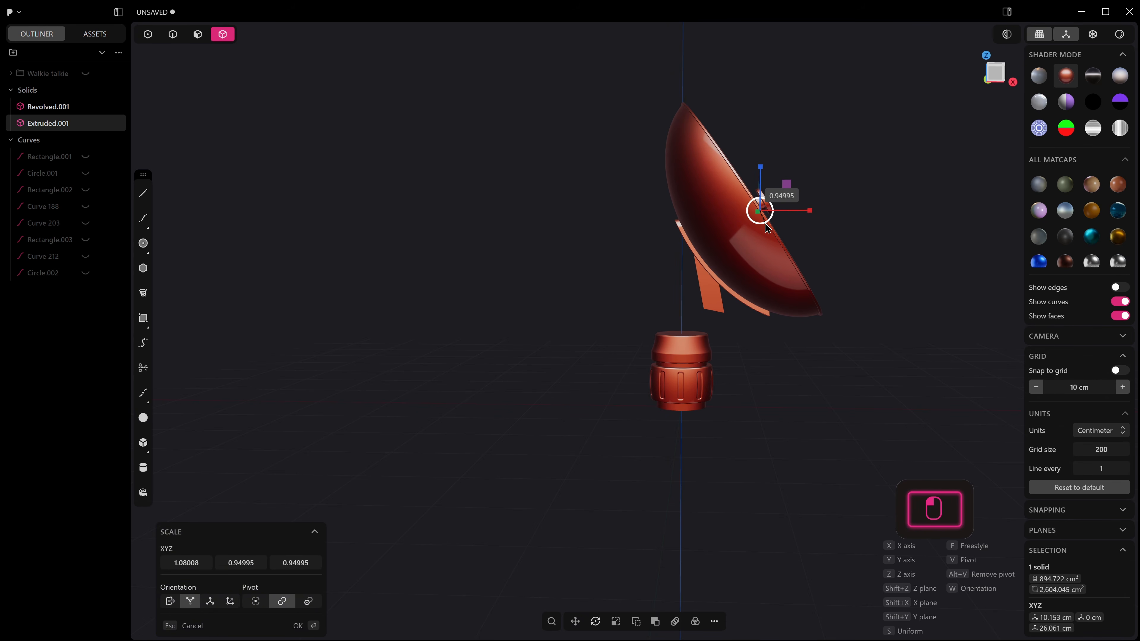
pyautogui.click(772, 272)
# Step: Move the dish body about -3.9 cm along X and about -3.6 cm along Z, setting its support bar on the knob
pyautogui.press('g')
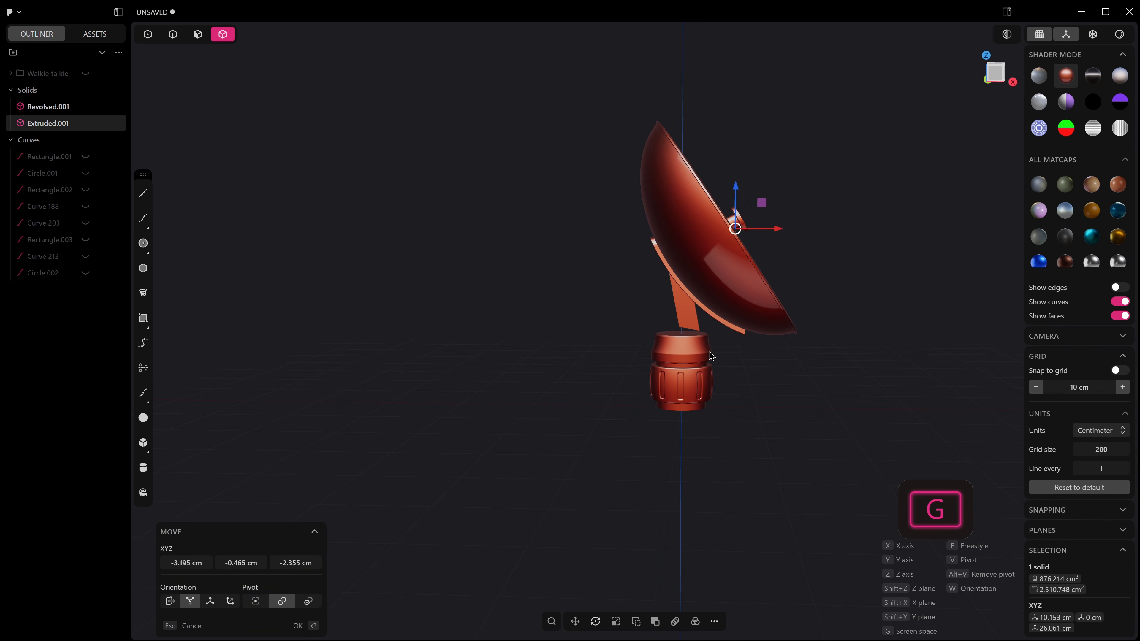
pyautogui.press('x')
pyautogui.click(728, 254)
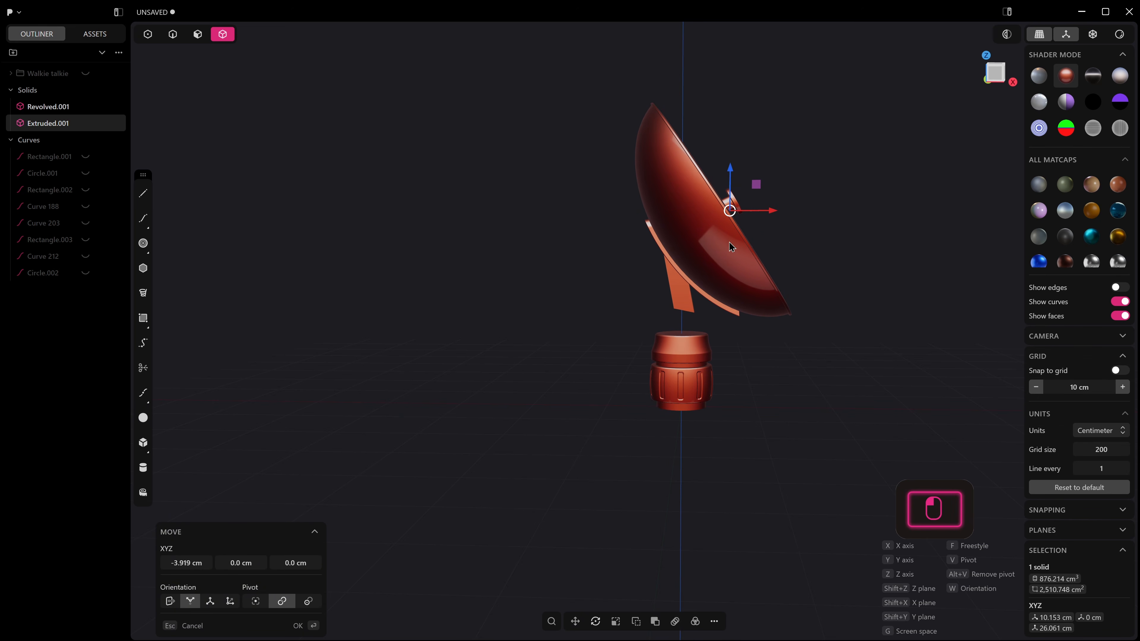
pyautogui.press('z')
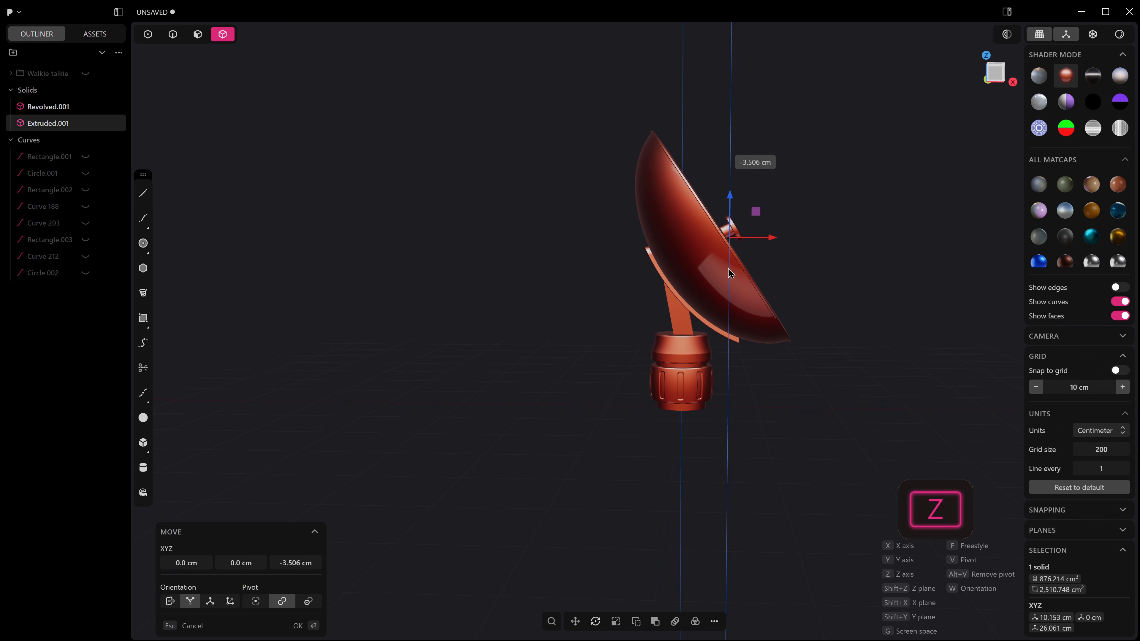
pyautogui.click(731, 274)
# Step: Fillet the support bar's four straight edges with a distance of about 0.346 cm
pyautogui.scroll(5, 695, 354)
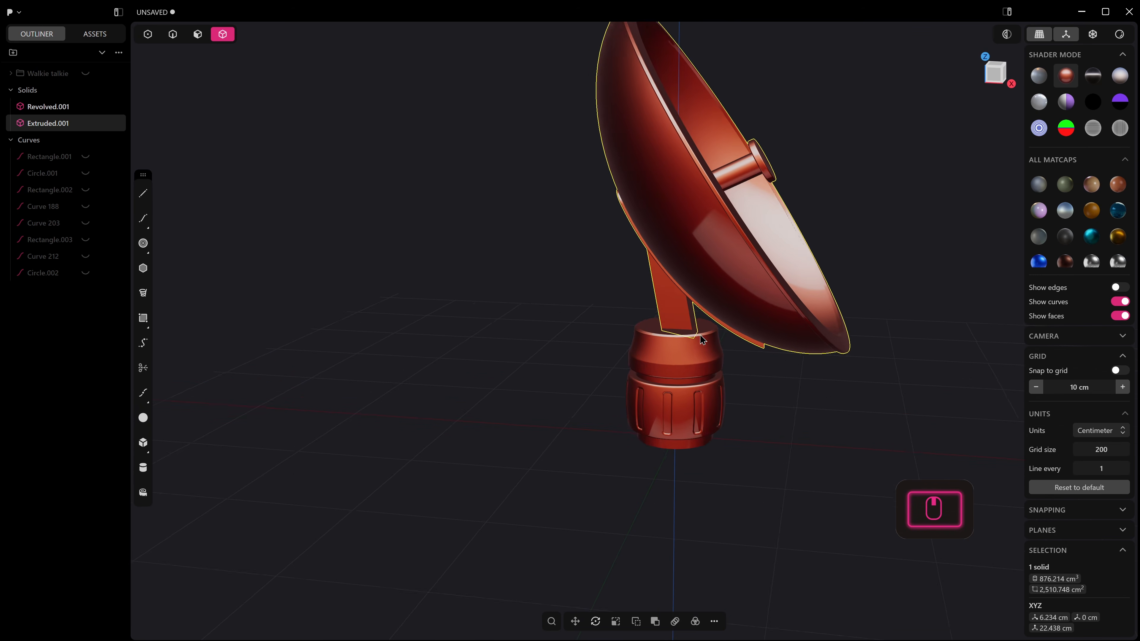
pyautogui.moveTo(732, 337); pyautogui.dragTo(726, 339, button='middle')
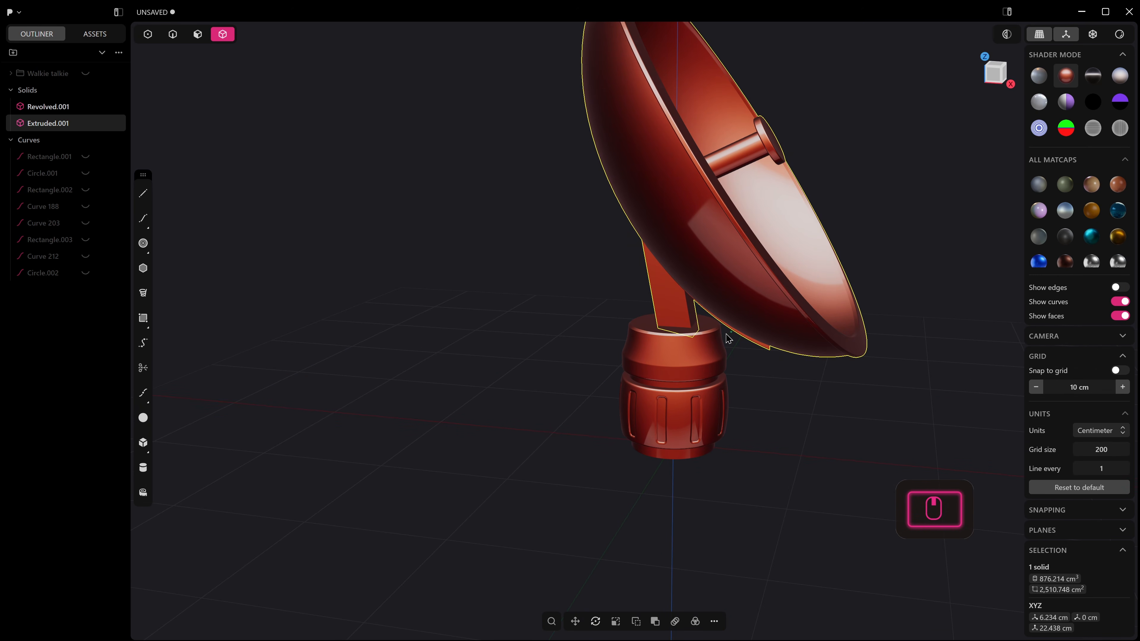
pyautogui.click(707, 362)
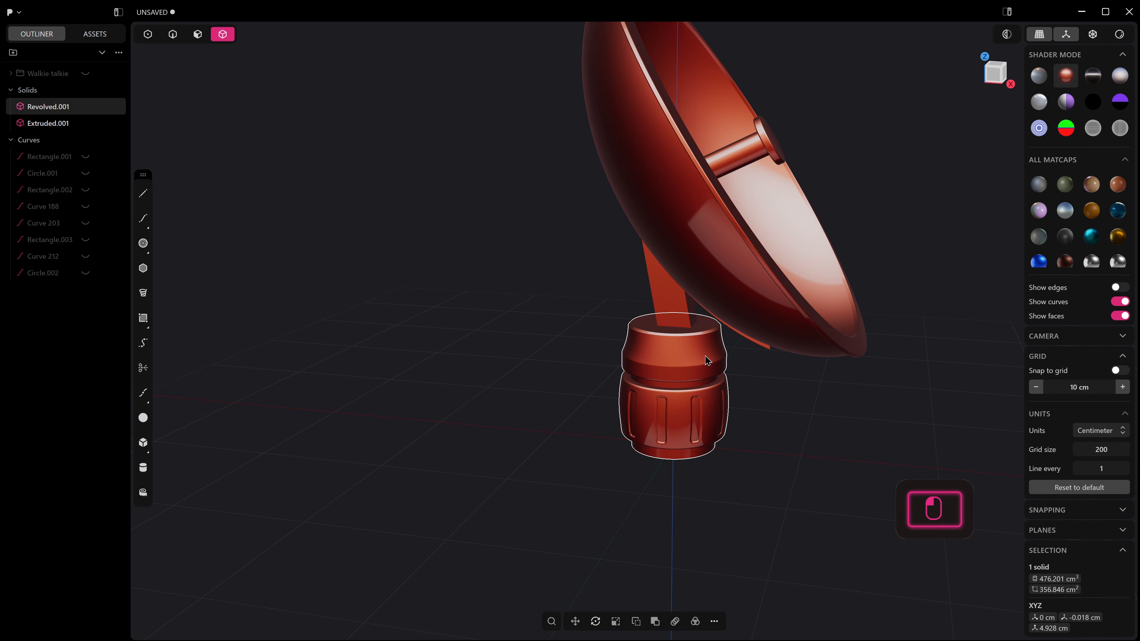
pyautogui.press('2')
pyautogui.keyDown('ctrl'); pyautogui.keyDown('alt'); pyautogui.click(691, 315); pyautogui.keyUp('alt'); pyautogui.keyUp('ctrl')
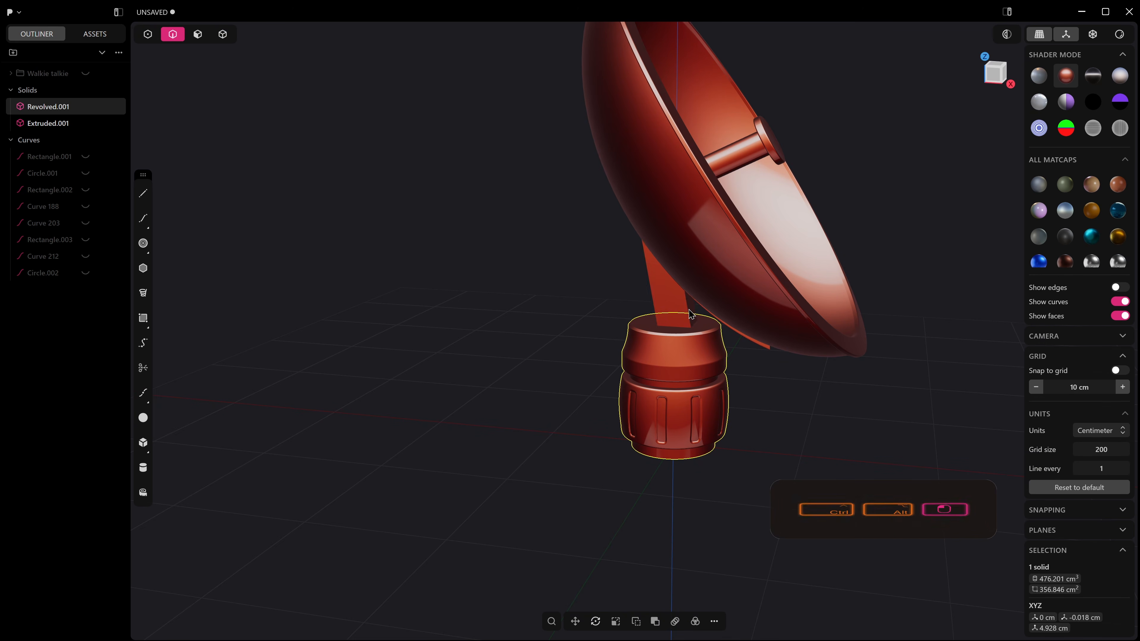
pyautogui.click(654, 315)
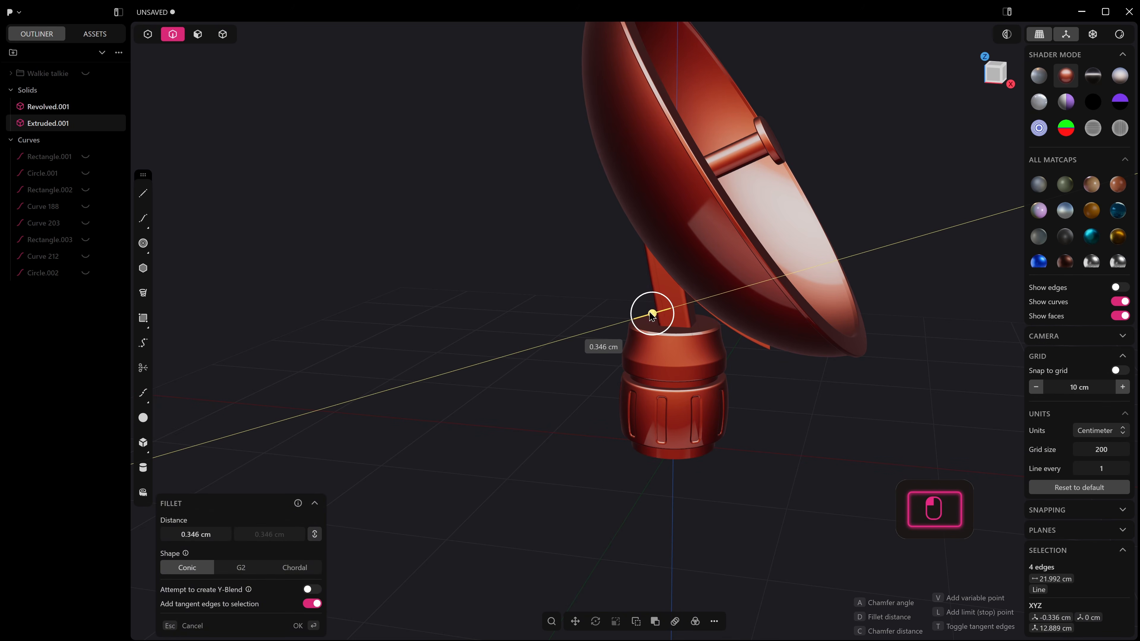
pyautogui.rightClick(650, 313)
# Step: Chamfer the edge where the support bar meets the curved bracket on the dish's back, using the Offset shape
pyautogui.moveTo(649, 320); pyautogui.dragTo(768, 301, button='middle')
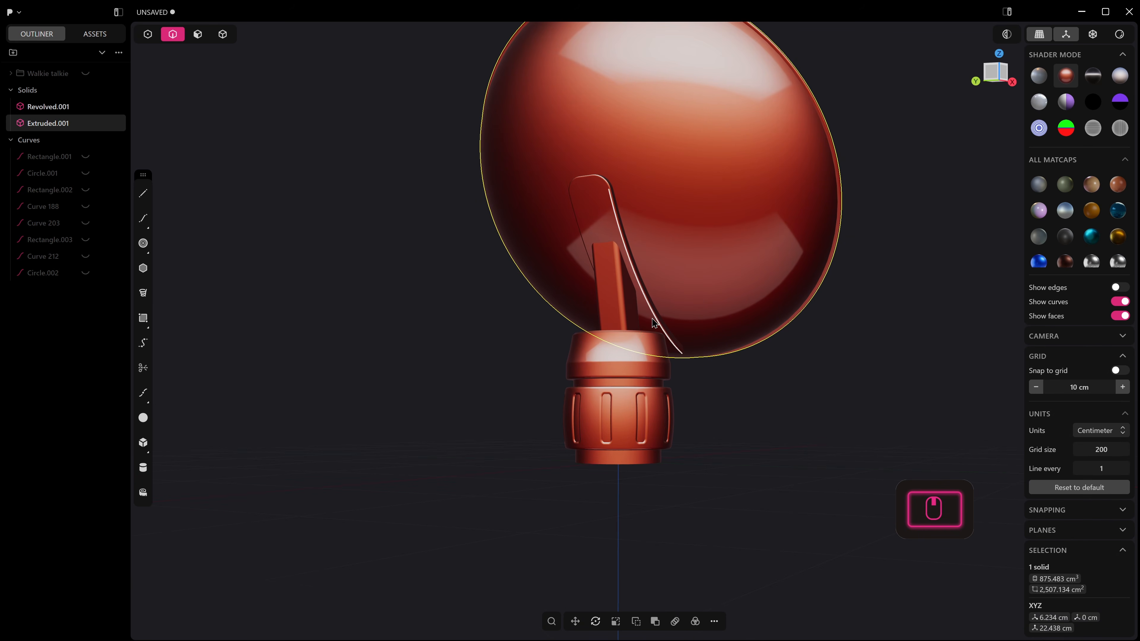
pyautogui.click(622, 257)
pyautogui.moveTo(622, 257); pyautogui.dragTo(627, 254)
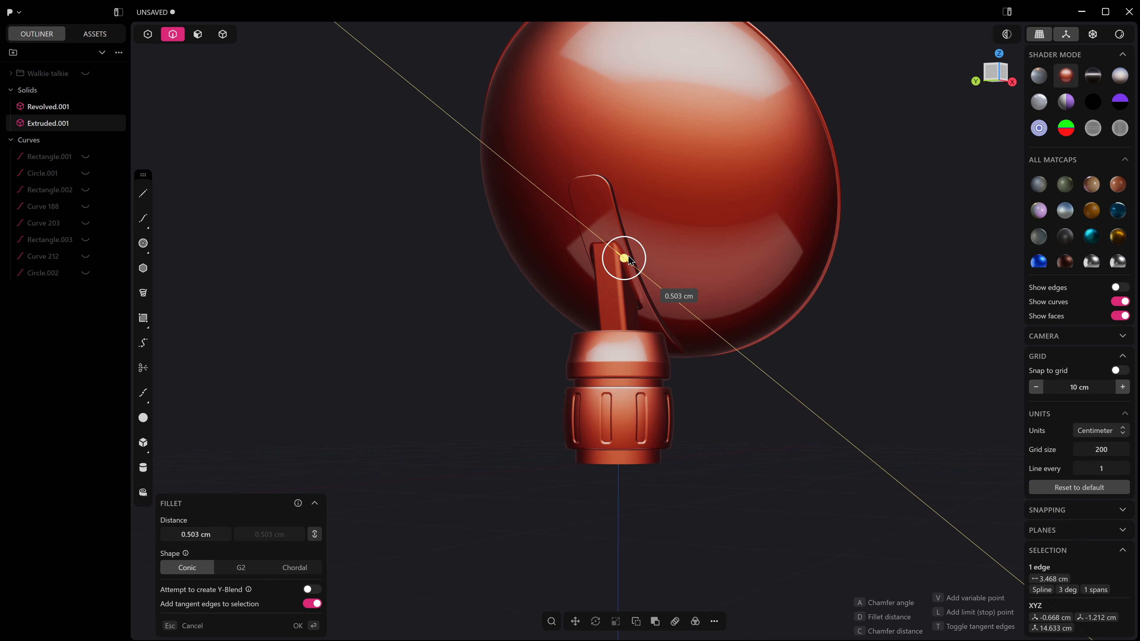
pyautogui.press('c')
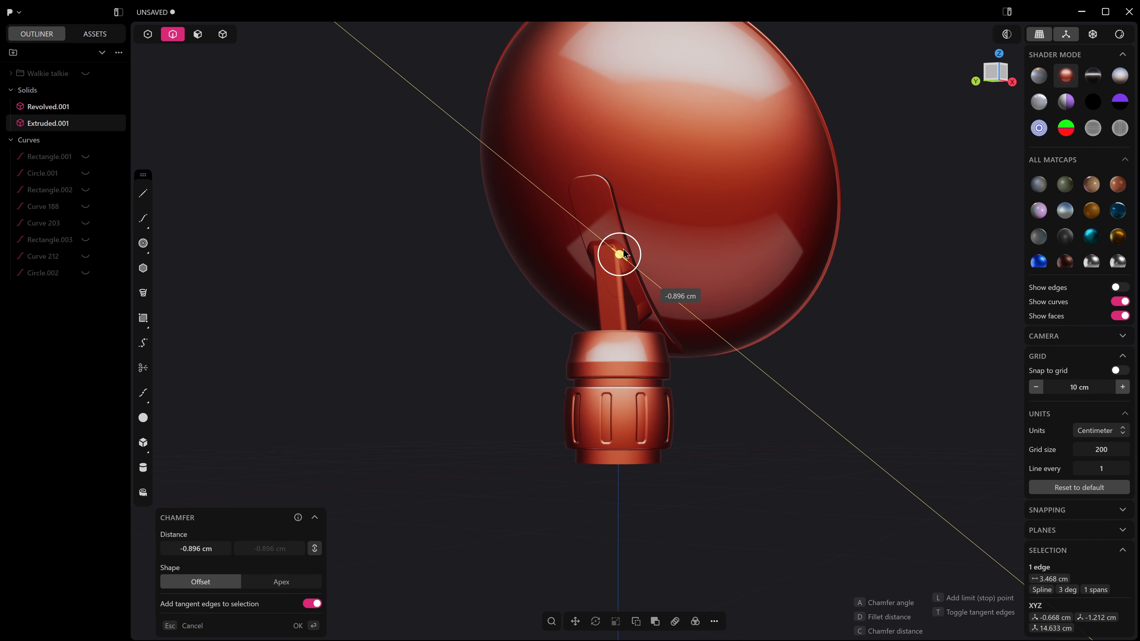
pyautogui.scroll(2, 616, 315)
pyautogui.moveTo(616, 314); pyautogui.dragTo(789, 301, button='middle')
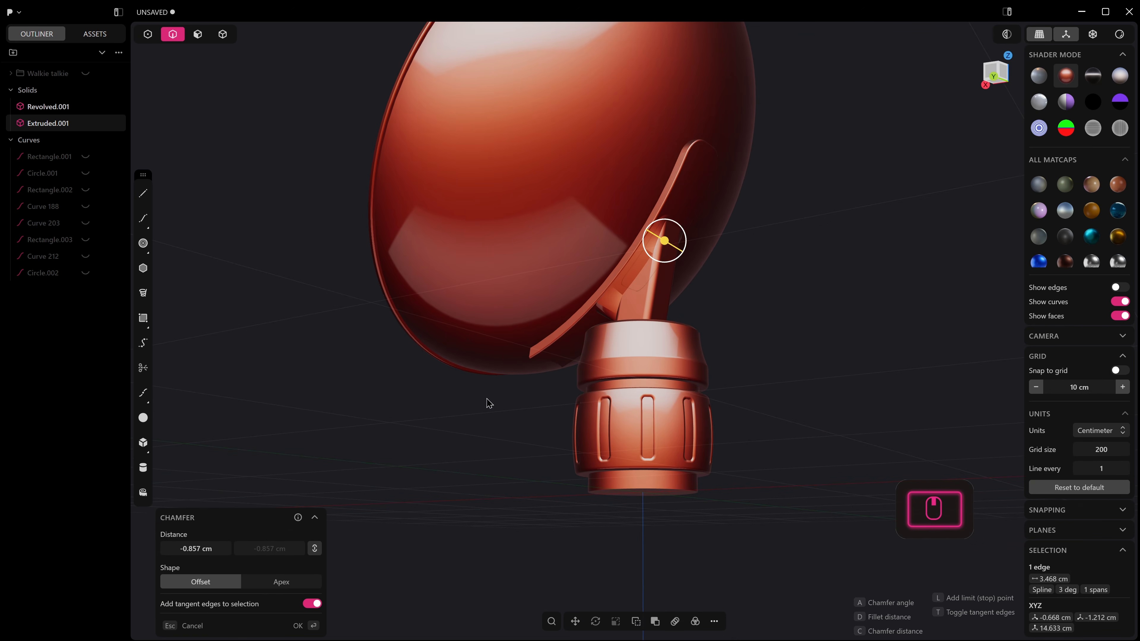
pyautogui.scroll(5, 508, 422)
pyautogui.click(283, 584)
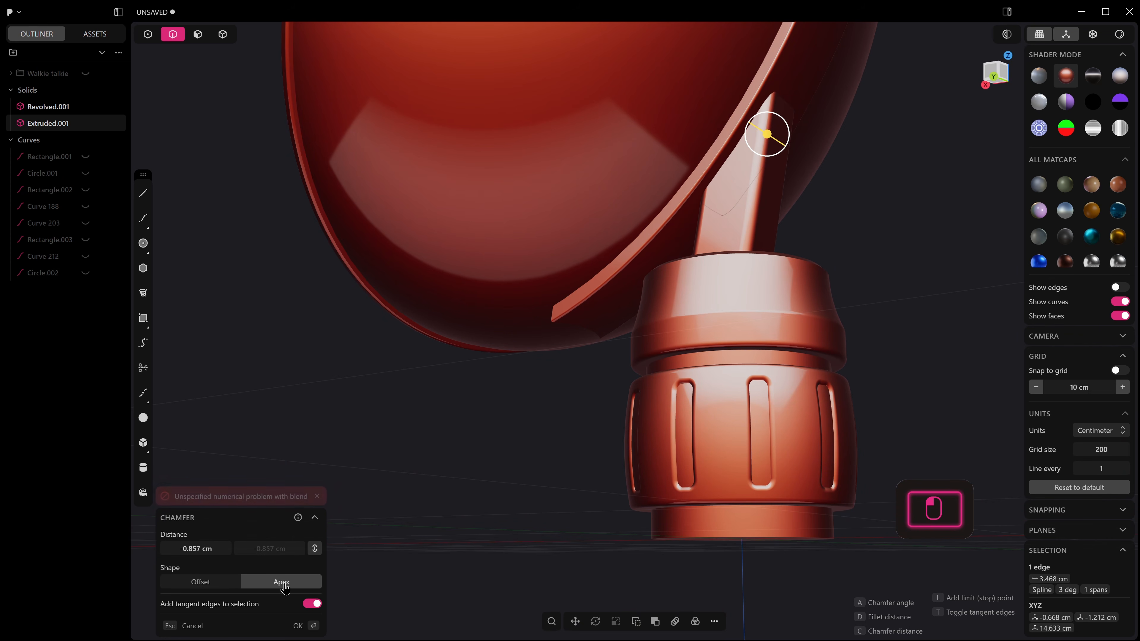
pyautogui.moveTo(770, 133); pyautogui.dragTo(775, 140)
pyautogui.click(230, 583)
pyautogui.moveTo(629, 287); pyautogui.dragTo(679, 272, button='middle')
pyautogui.moveTo(728, 227)
pyautogui.keyDown('shift'); pyautogui.mouseDown(button='middle')
pyautogui.moveTo(678, 272)
pyautogui.moveTo(695, 254)
pyautogui.moveTo(758, 257)
pyautogui.moveTo(831, 204)
pyautogui.moveTo(722, 242)
pyautogui.mouseUp(button='middle'); pyautogui.keyUp('shift')
pyautogui.press('Return')
# Step: Show edges in the default grey shading and union the knob with the dish and support bar body
pyautogui.click(1122, 290)
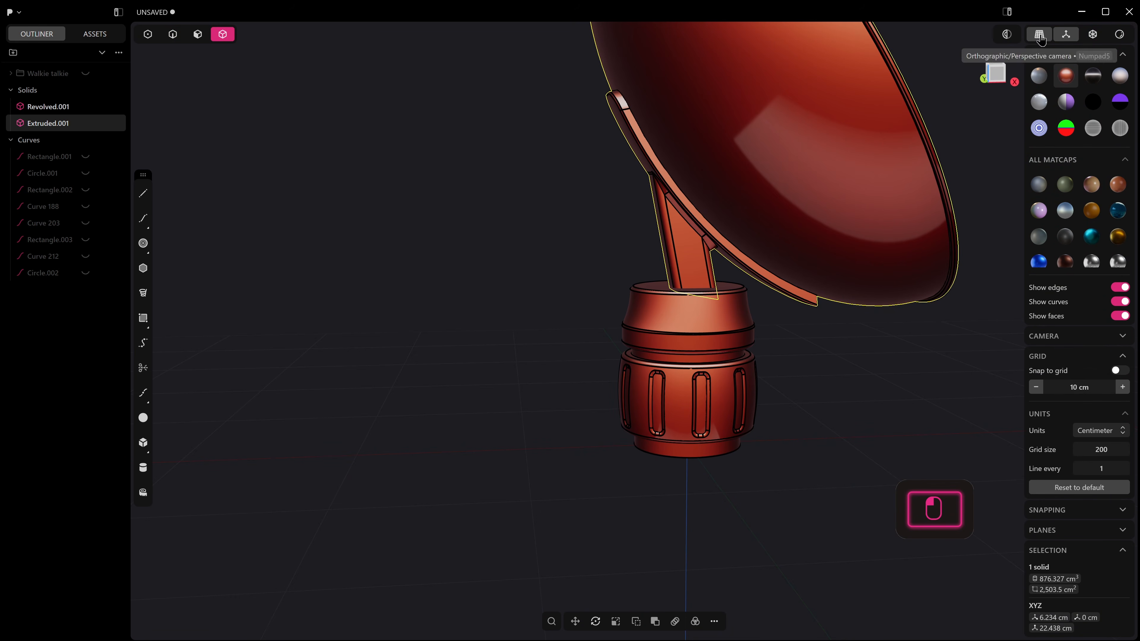
pyautogui.click(1039, 77)
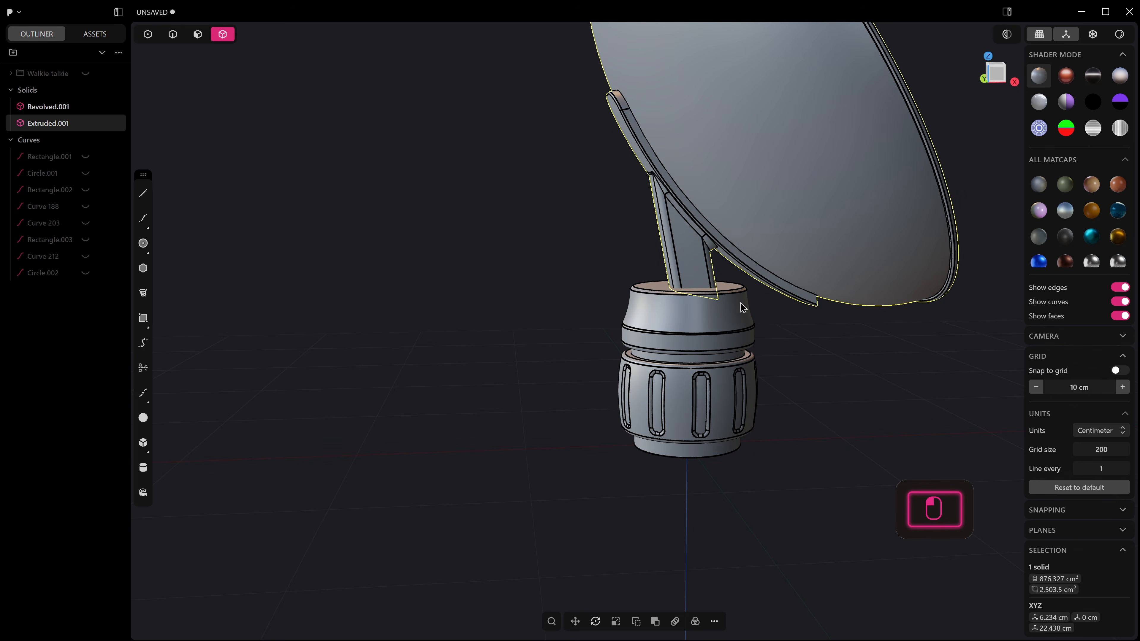
pyautogui.press('q')
pyautogui.click(700, 318)
pyautogui.press('q')
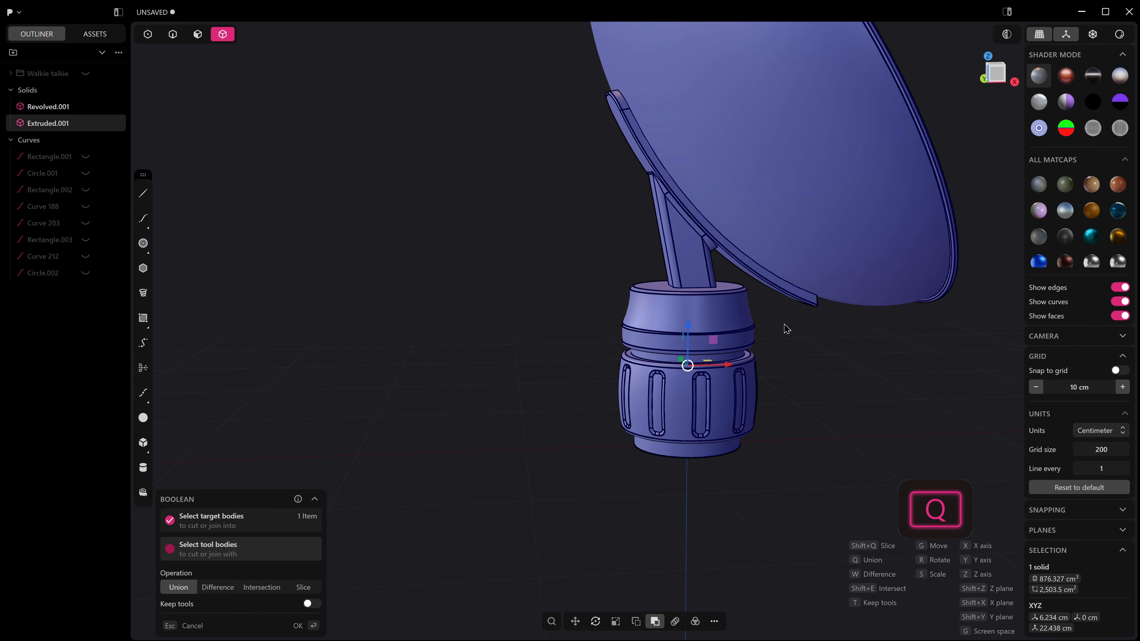
pyautogui.rightClick(797, 353)
# Step: Unhide the Walkie talkie folder and move the dish assembly clear of the radio, up and to its side
pyautogui.scroll(-3, 796, 353)
pyautogui.moveTo(779, 355); pyautogui.dragTo(721, 348, button='middle')
pyautogui.keyDown('shift'); pyautogui.moveTo(720, 347); pyautogui.dragTo(483, 393, button='middle'); pyautogui.keyUp('shift')
pyautogui.moveTo(482, 393); pyautogui.dragTo(609, 407, button='middle')
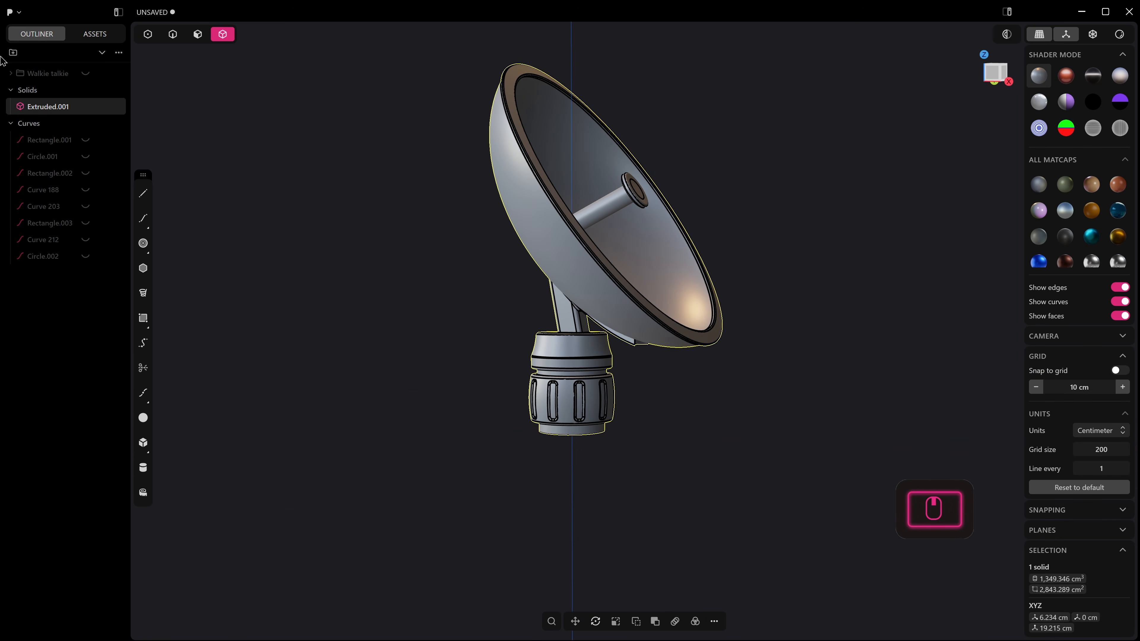
pyautogui.click(85, 75)
pyautogui.moveTo(421, 210); pyautogui.dragTo(638, 301, button='middle')
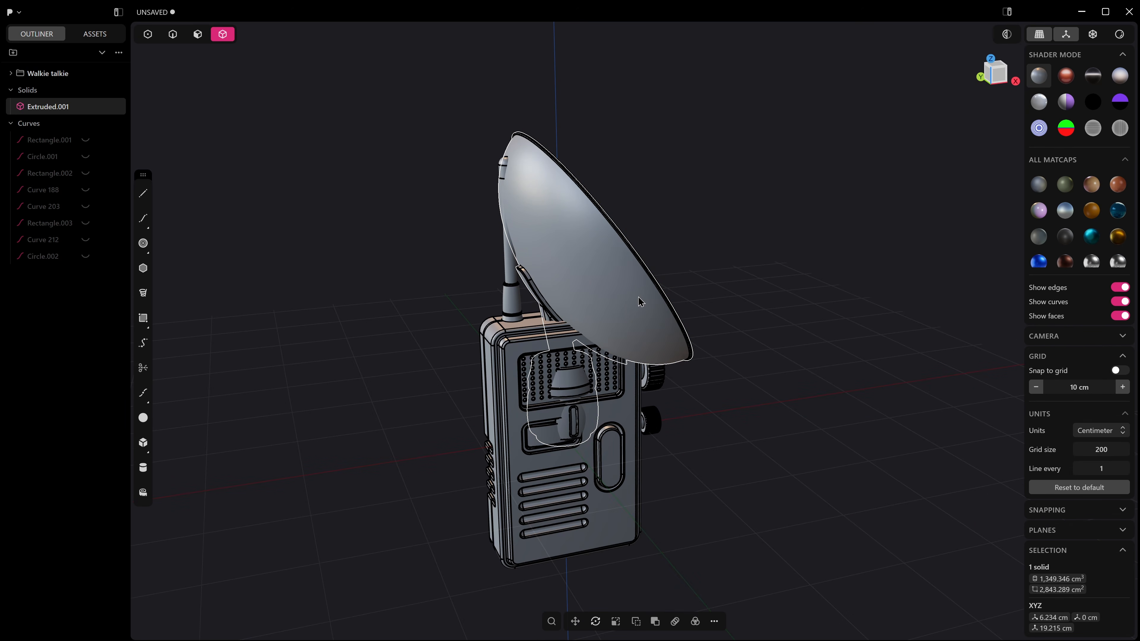
pyautogui.press('g')
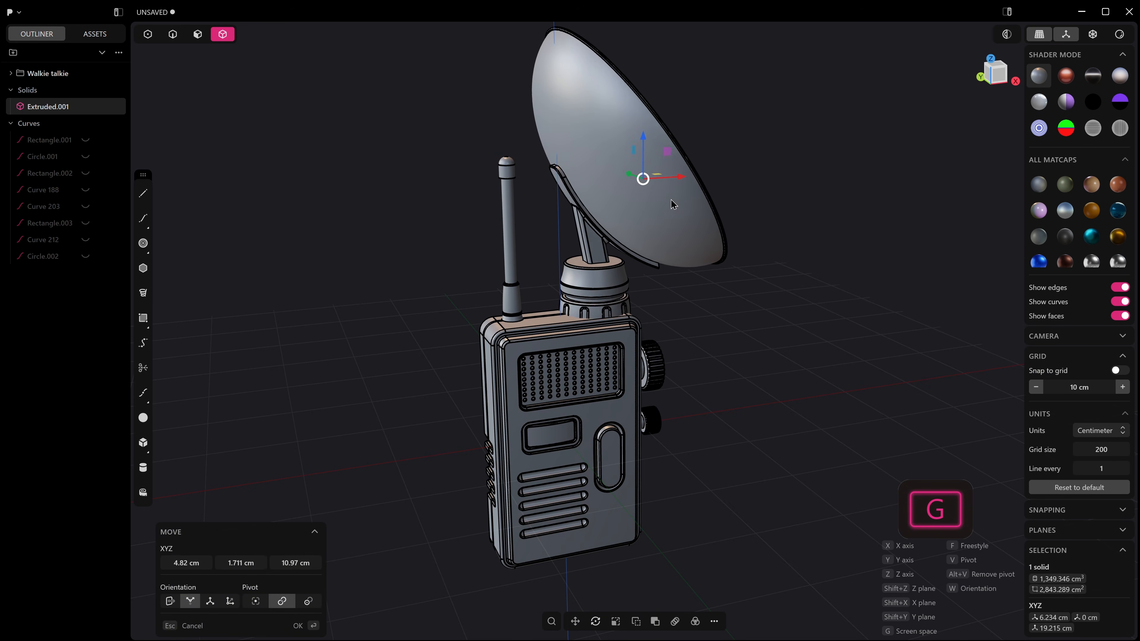
pyautogui.moveTo(804, 161); pyautogui.dragTo(735, 289, button='middle')
pyautogui.click(734, 349)
# Step: Place the dish assembly's custom pivot on the centre of the knob's bottom face
pyautogui.press('s')
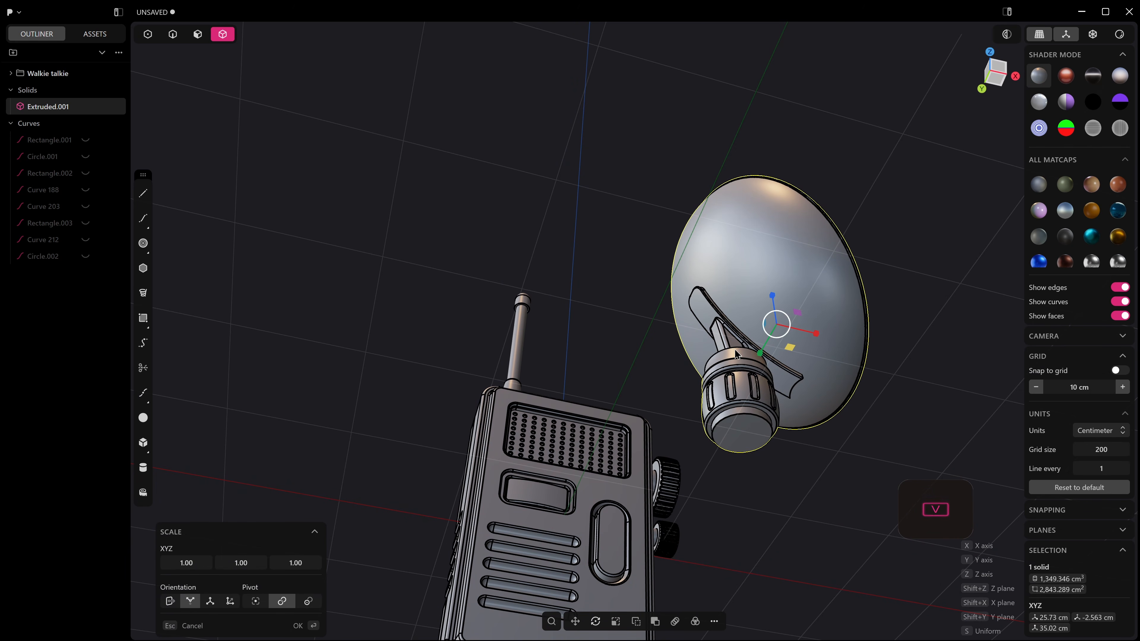
pyautogui.press('v')
pyautogui.click(743, 434)
pyautogui.moveTo(814, 294); pyautogui.dragTo(910, 306, button='middle')
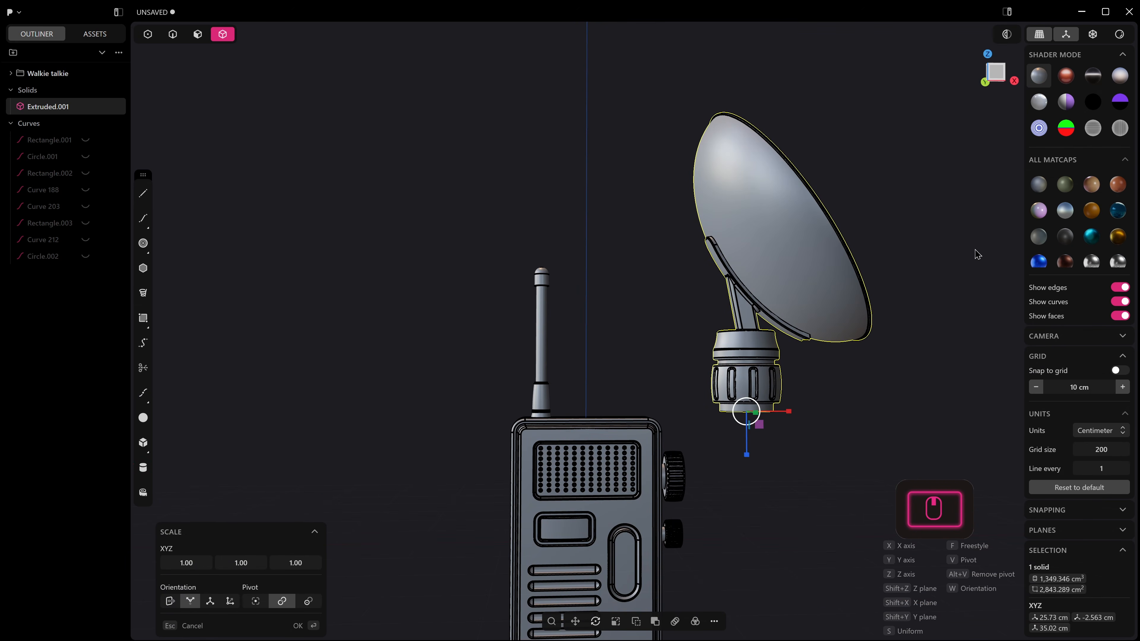
pyautogui.rightClick(956, 252)
# Step: Move the dish assembly onto the walkie-talkie's top face, opposite the antenna, snapping its base to the surface
pyautogui.moveTo(854, 255); pyautogui.dragTo(814, 313, button='middle')
pyautogui.moveTo(814, 313); pyautogui.dragTo(770, 354, button='middle')
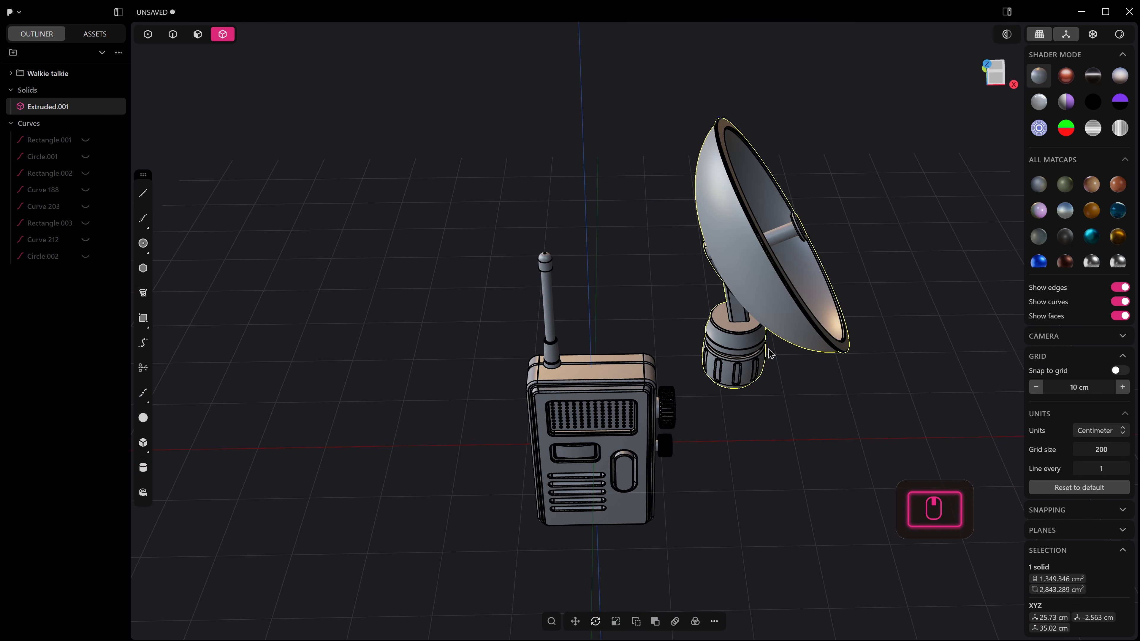
pyautogui.press('g')
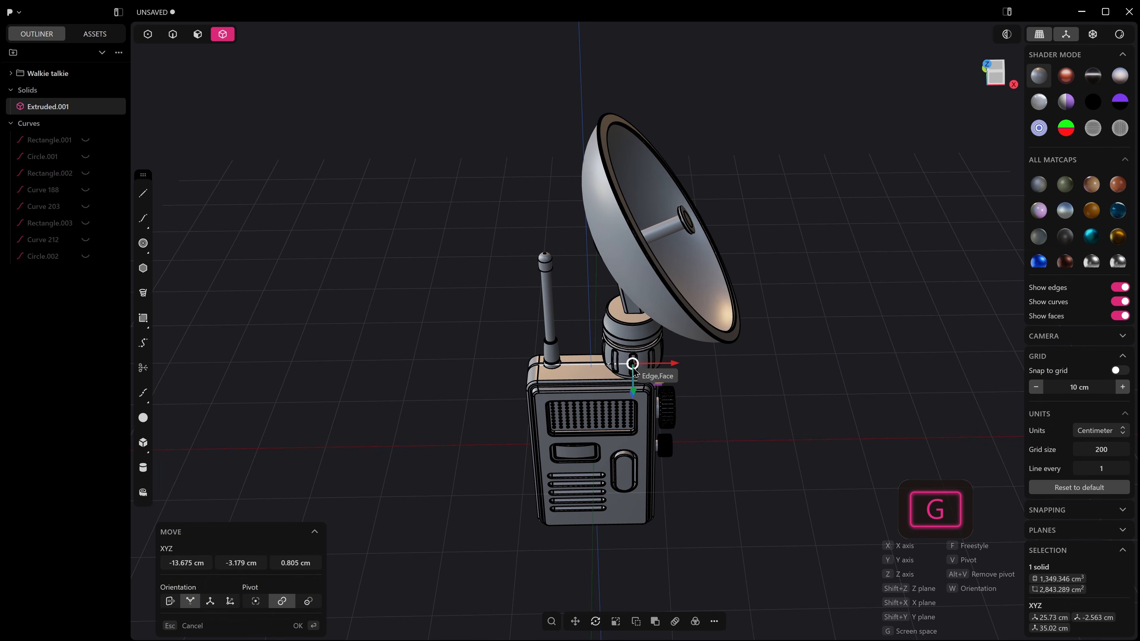
pyautogui.click(628, 363)
pyautogui.rightClick(632, 363)
# Step: Scale the dish assembly uniformly to about 0.502 from the pivot on the knob's base
pyautogui.moveTo(656, 359); pyautogui.dragTo(791, 326, button='middle')
pyautogui.press('s')
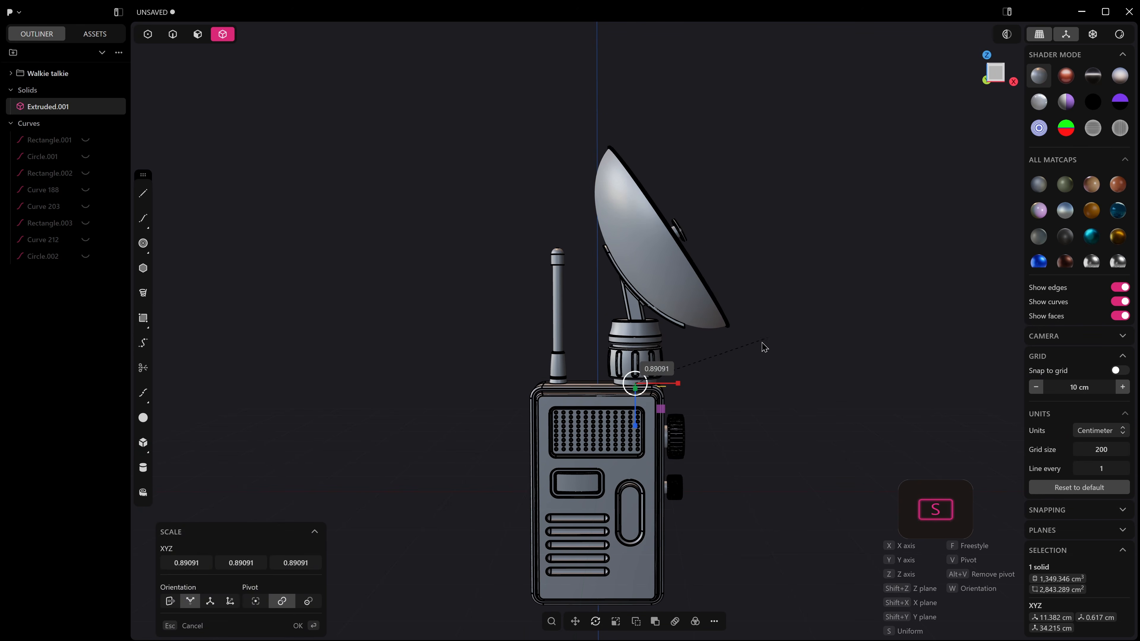
pyautogui.click(750, 354)
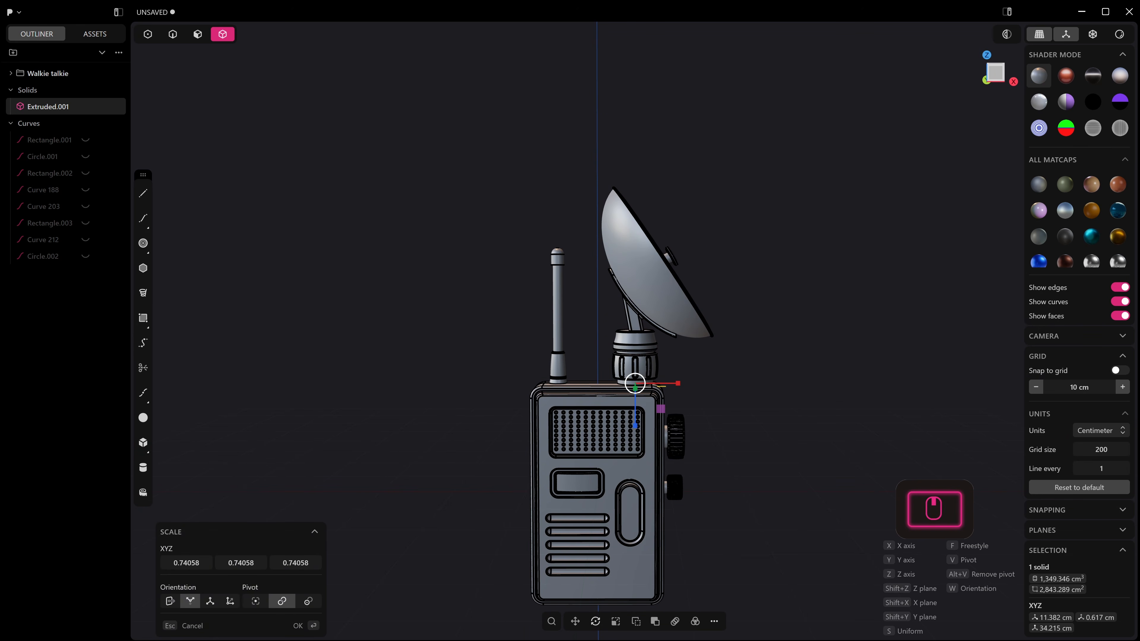
pyautogui.moveTo(815, 380); pyautogui.dragTo(733, 427, button='middle')
pyautogui.press('s')
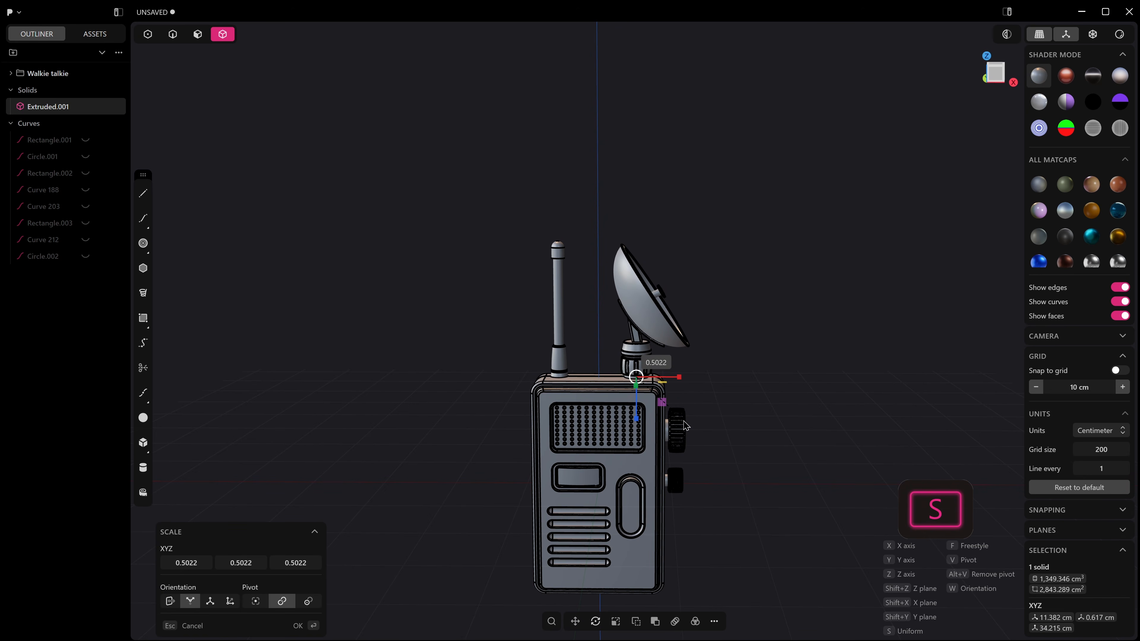
pyautogui.rightClick(718, 397)
# Step: Rotate the dish assembly about 55° around the Z axis to turn it toward the radio's front
pyautogui.moveTo(718, 398)
pyautogui.mouseDown(button='middle')
pyautogui.moveTo(694, 402)
pyautogui.moveTo(715, 401)
pyautogui.mouseUp(button='middle')
pyautogui.press('r')
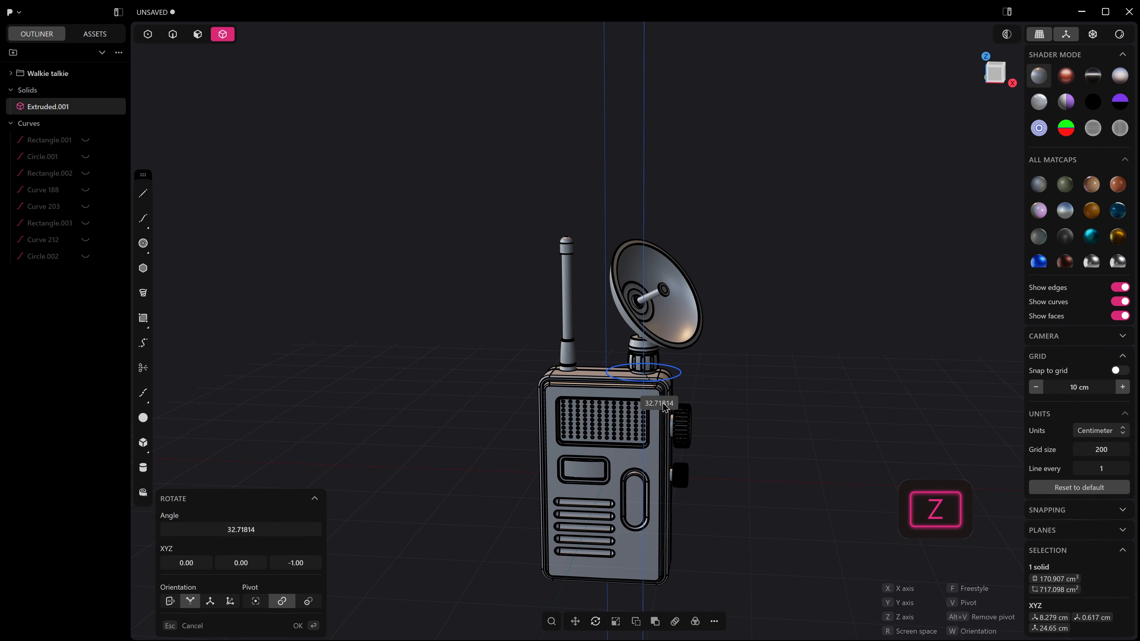
pyautogui.click(646, 397)
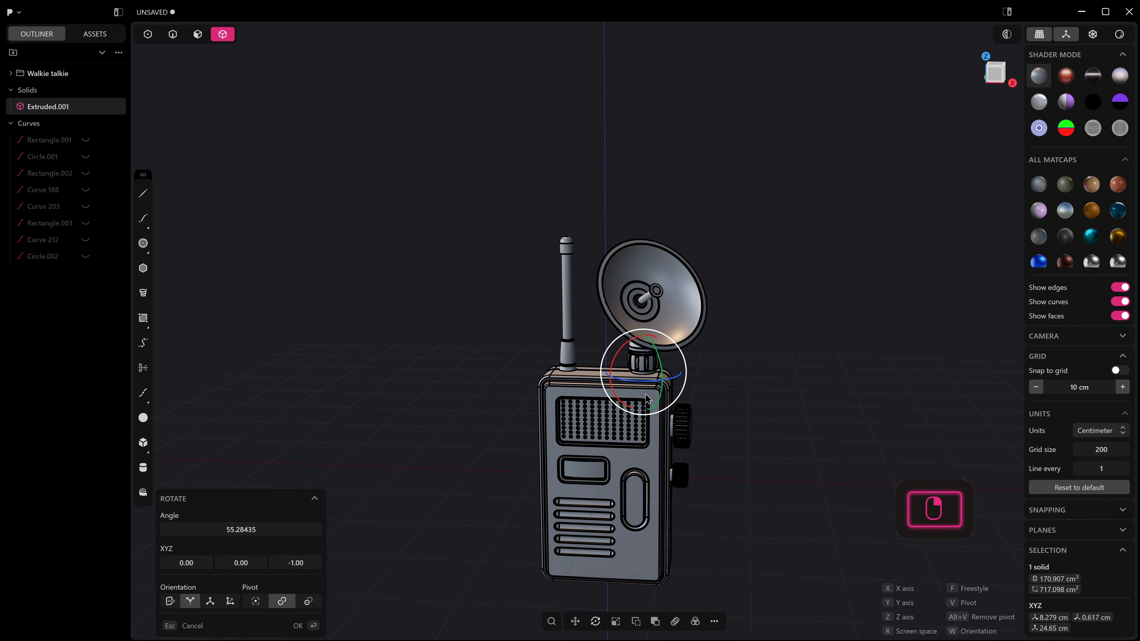
pyautogui.rightClick(691, 378)
pyautogui.moveTo(795, 327); pyautogui.dragTo(817, 321, button='middle')
pyautogui.click(767, 350)
# Step: Move the dish assembly in the horizontal plane by about -0.65 cm in X and -1.6 cm in Y
pyautogui.keyDown('shift'); pyautogui.moveTo(732, 346); pyautogui.dragTo(676, 316, button='middle'); pyautogui.keyUp('shift')
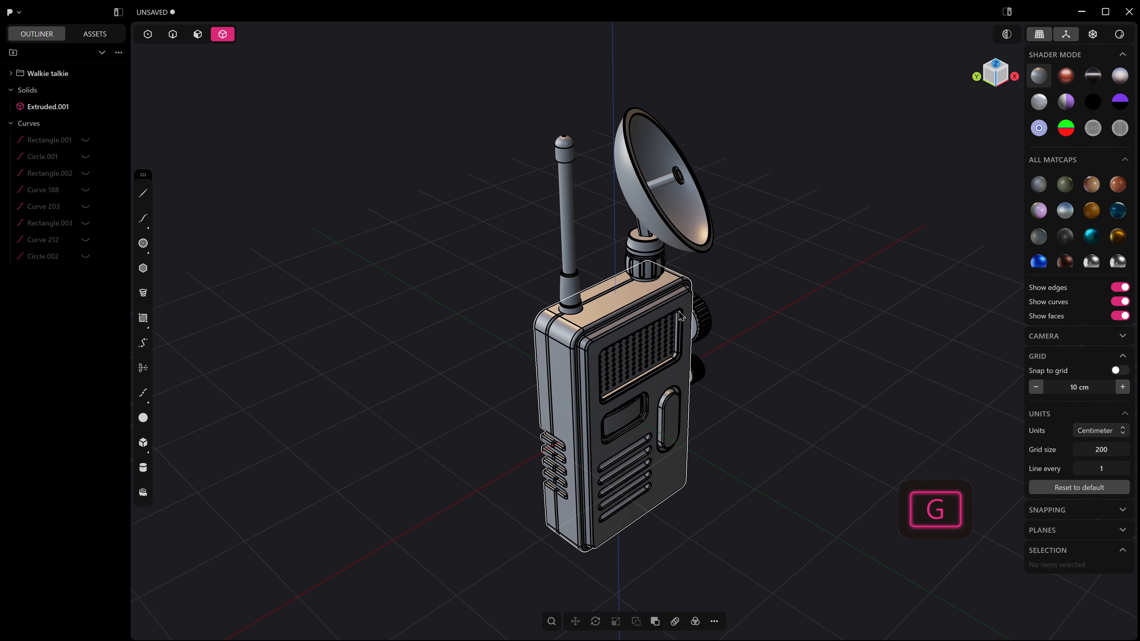
pyautogui.click(658, 266)
pyautogui.press('g')
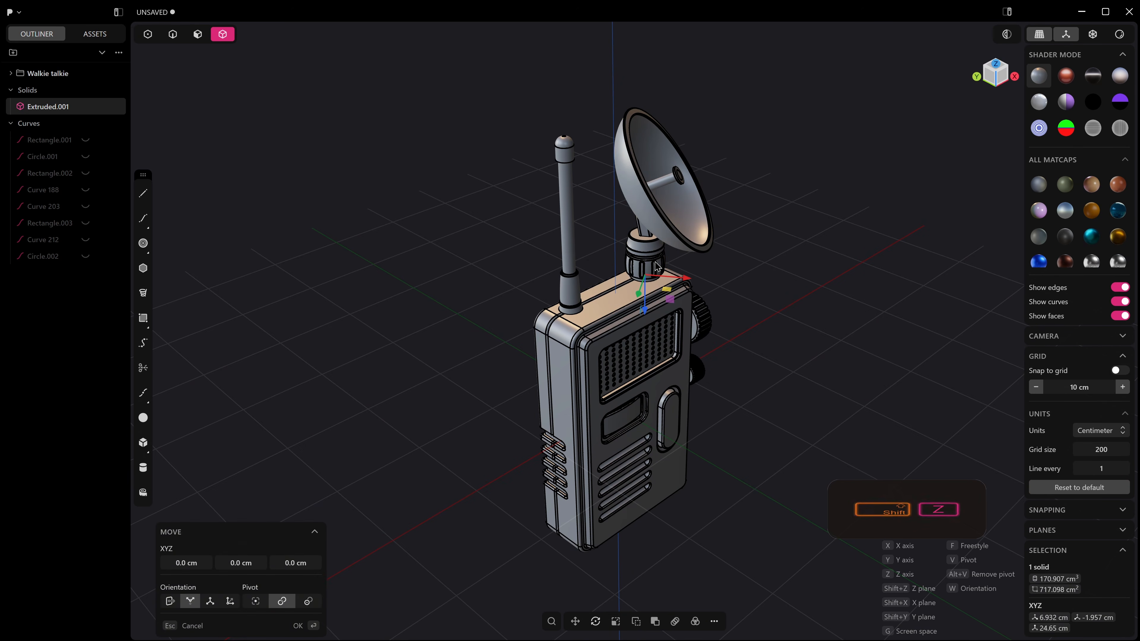
pyautogui.press('Escape')
pyautogui.press('f')
pyautogui.press('F1')
pyautogui.press('g')
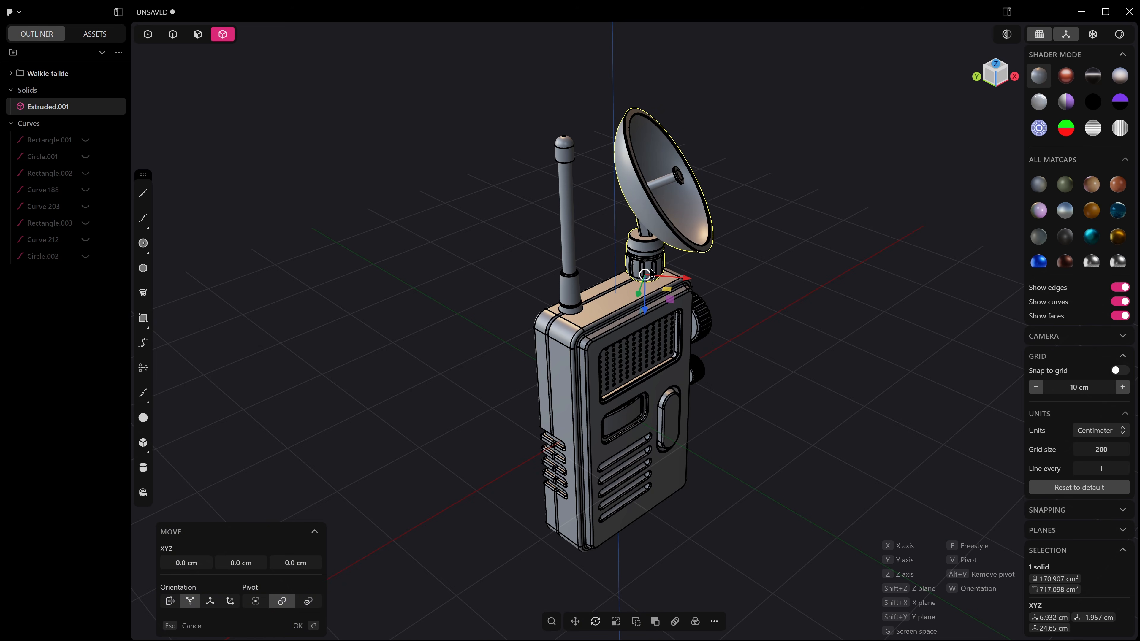
pyautogui.hotkey('shift', 'z')
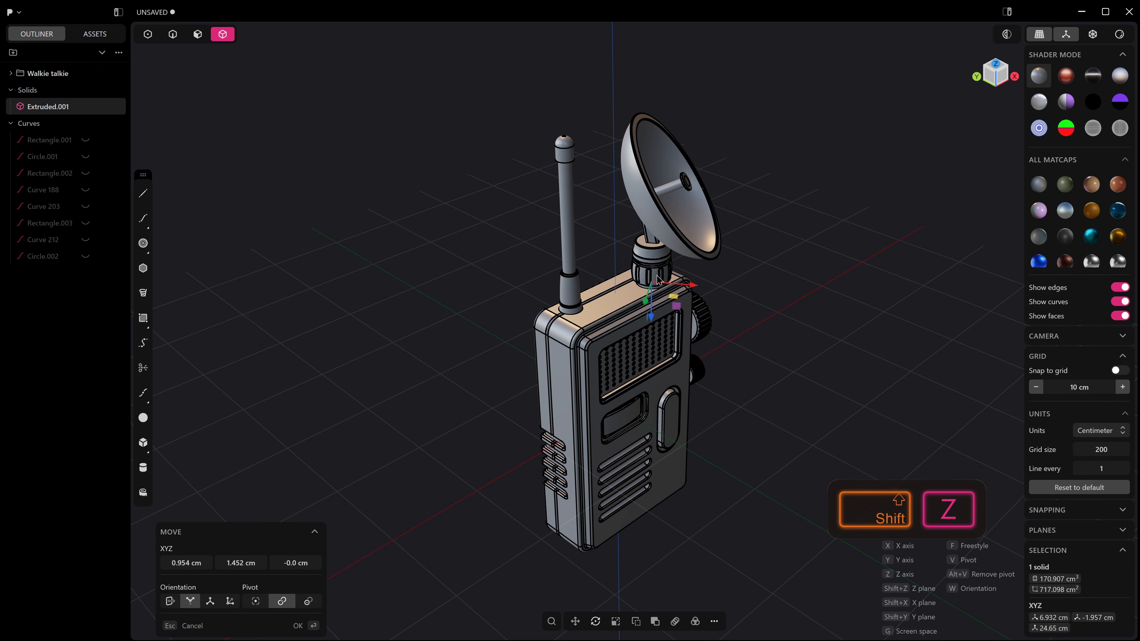
pyautogui.click(657, 275)
pyautogui.moveTo(657, 275); pyautogui.dragTo(748, 238, button='middle')
pyautogui.rightClick(738, 243)
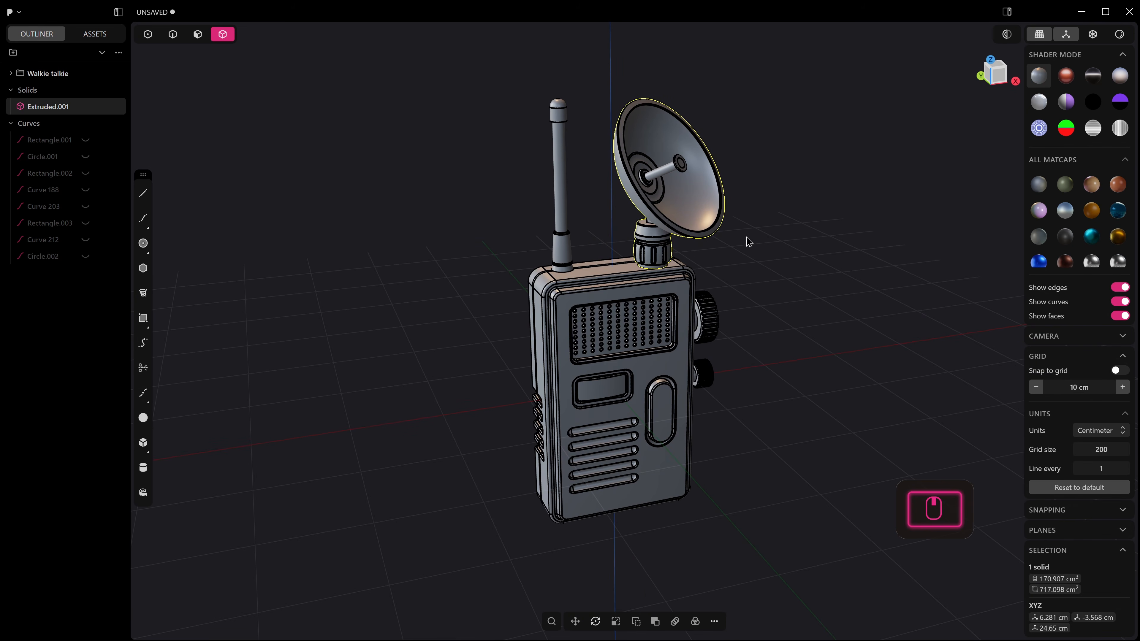
pyautogui.click(843, 252)
# Step: Hide the viewport grid and turn off the edge display for a clean view of the whole radio
pyautogui.keyDown('shift'); pyautogui.moveTo(853, 293); pyautogui.dragTo(800, 201, button='middle'); pyautogui.keyUp('shift')
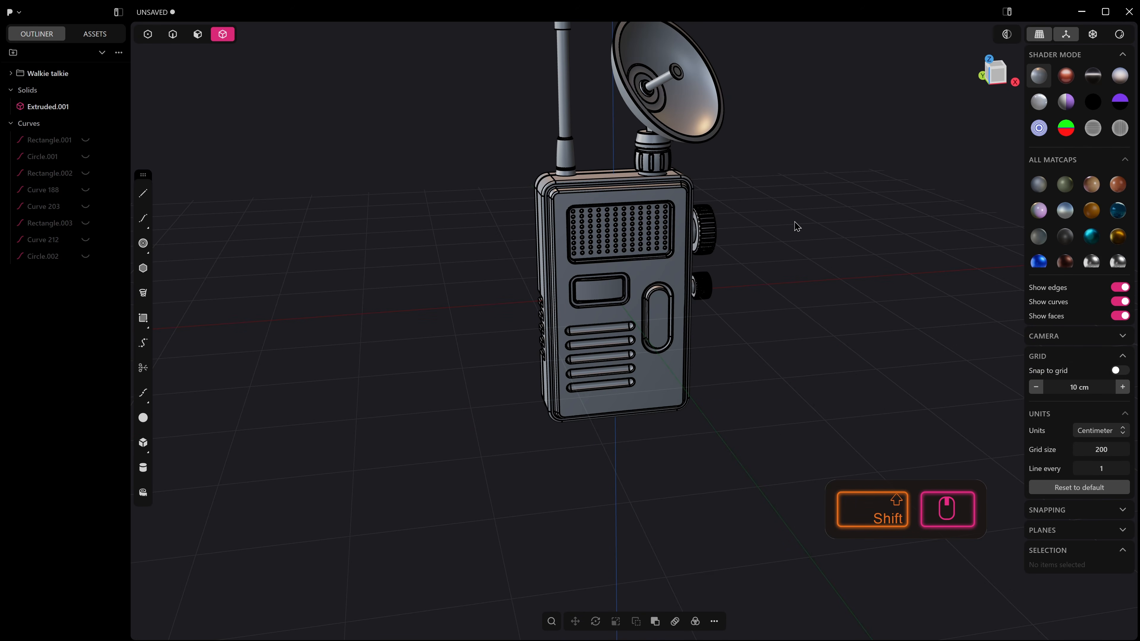
pyautogui.hotkey('alt', 'shift', 'z')
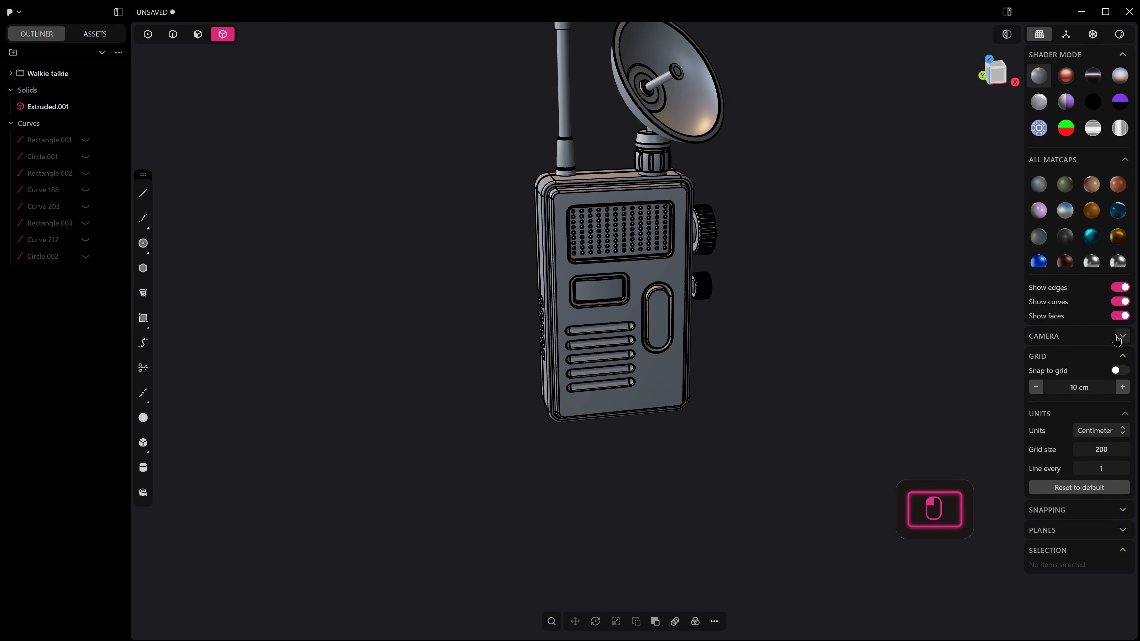
pyautogui.click(1121, 289)
pyautogui.moveTo(628, 292); pyautogui.dragTo(676, 326, button='middle')
pyautogui.keyDown('shift'); pyautogui.moveTo(675, 326); pyautogui.dragTo(780, 375, button='middle'); pyautogui.keyUp('shift')
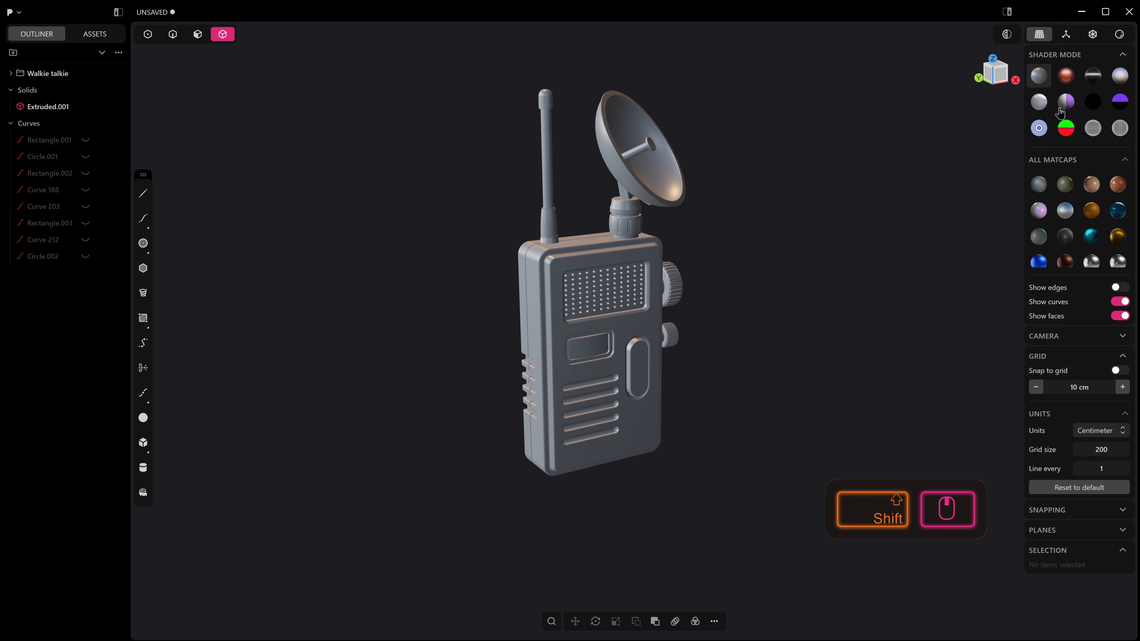
# Step: Switch to the dark reflective shader and inspect the dish mount, antenna base and speaker grille up close
pyautogui.click(1078, 86)
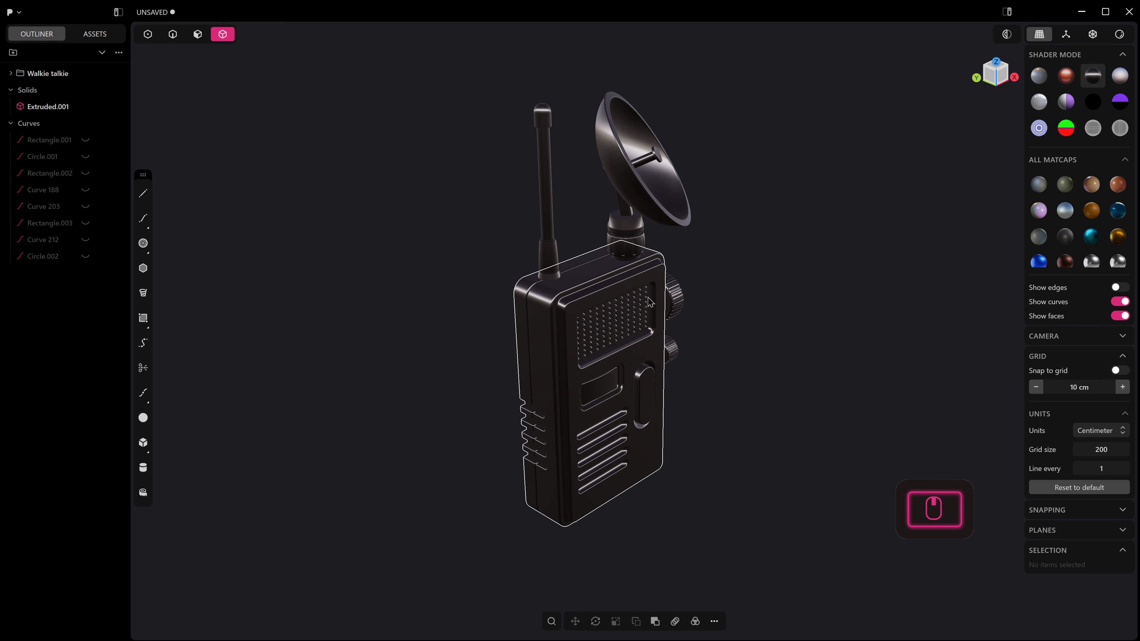
pyautogui.scroll(5, 650, 302)
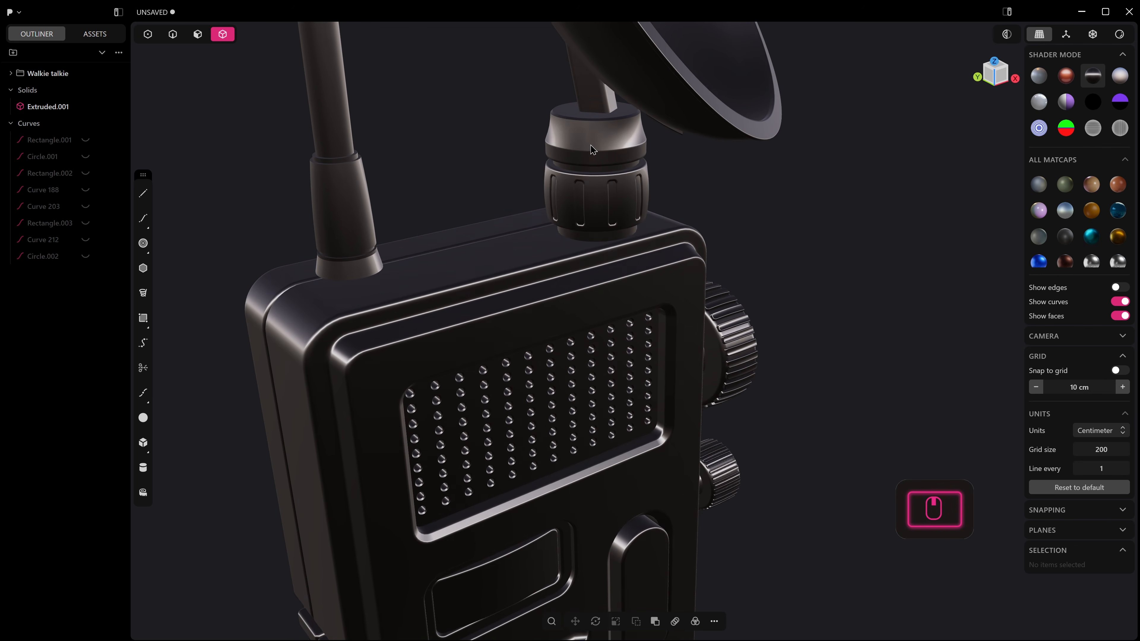
pyautogui.moveTo(590, 146); pyautogui.dragTo(598, 147, button='middle')
# Step: Switch to the light matte shader and inspect the radio body's front, side slots and knobs
pyautogui.click(1064, 106)
pyautogui.moveTo(924, 310); pyautogui.dragTo(850, 259, button='middle')
pyautogui.keyDown('shift'); pyautogui.moveTo(826, 368); pyautogui.dragTo(835, 130, button='middle'); pyautogui.keyUp('shift')
pyautogui.moveTo(828, 274); pyautogui.dragTo(848, 333, button='middle')
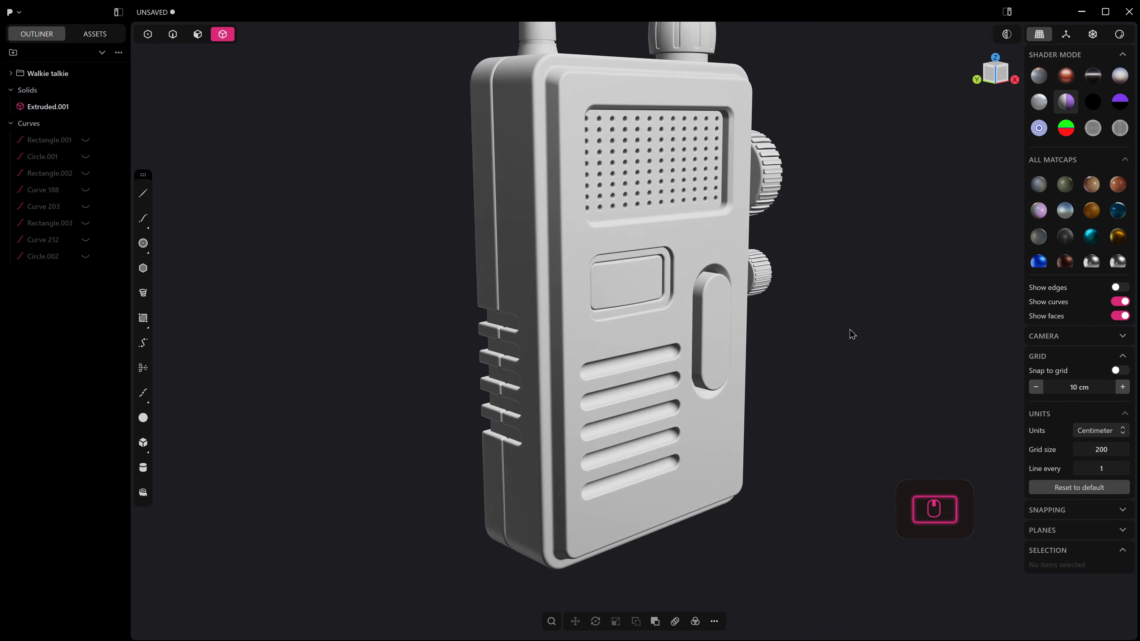